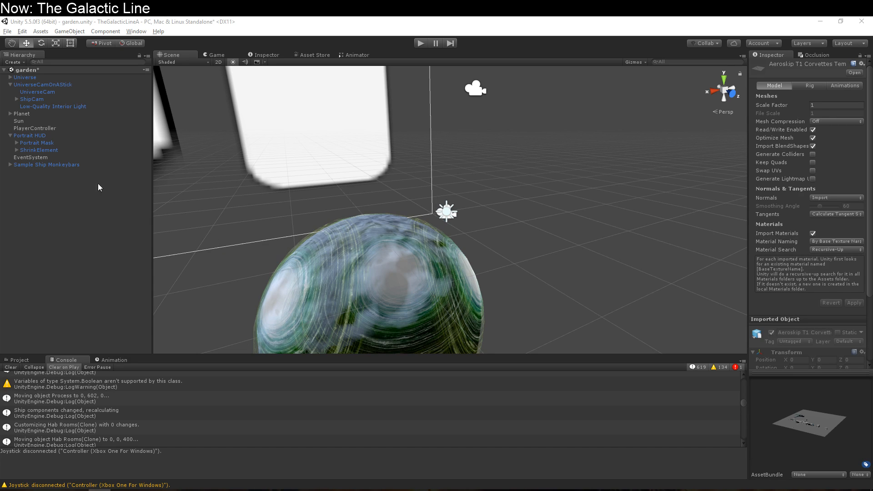
- Run the garden scene in play mode and pick the lower habitat room of the ship in the running game
{"action": "right_click_drag", "start_coordinate": [438, 302], "coordinate": [471, 360]}
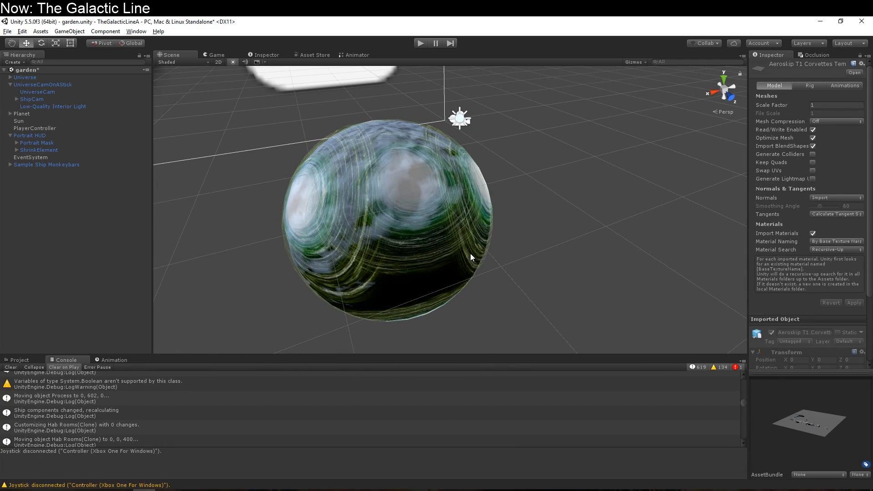
{"action": "scroll", "coordinate": [472, 258], "scroll_direction": "down", "scroll_amount": 4}
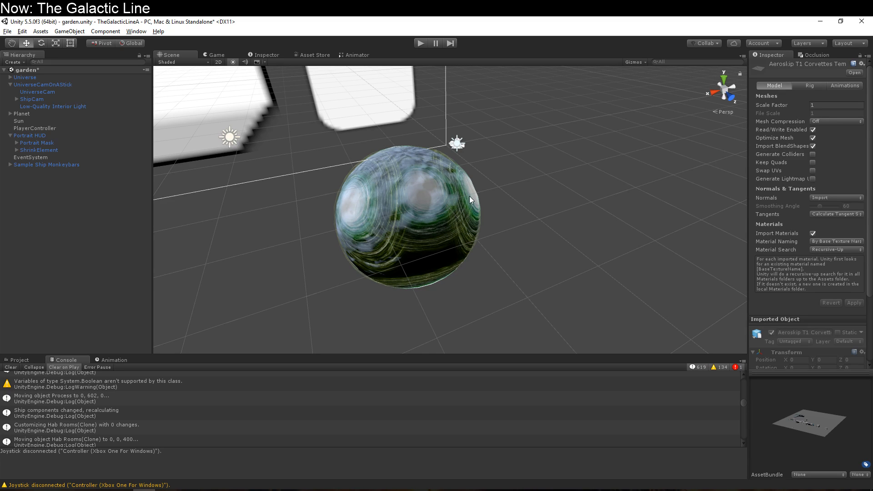
{"action": "left_click", "coordinate": [420, 43]}
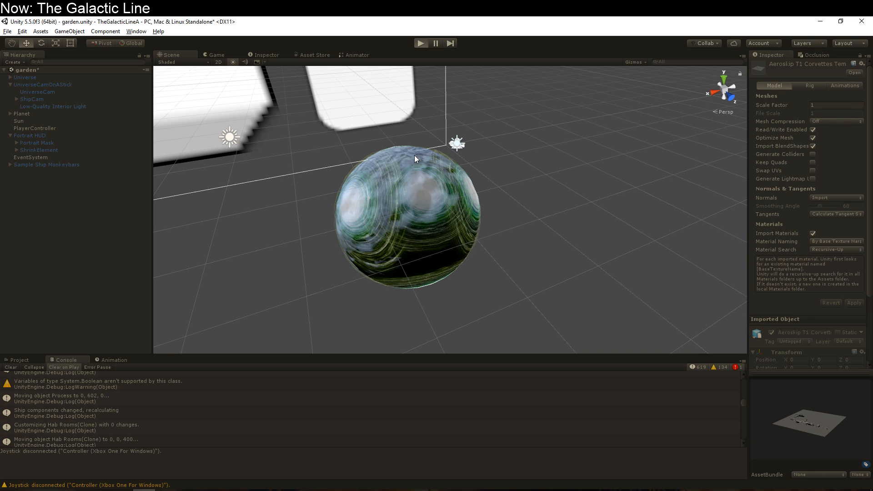
{"action": "key", "text": "ctrl+p"}
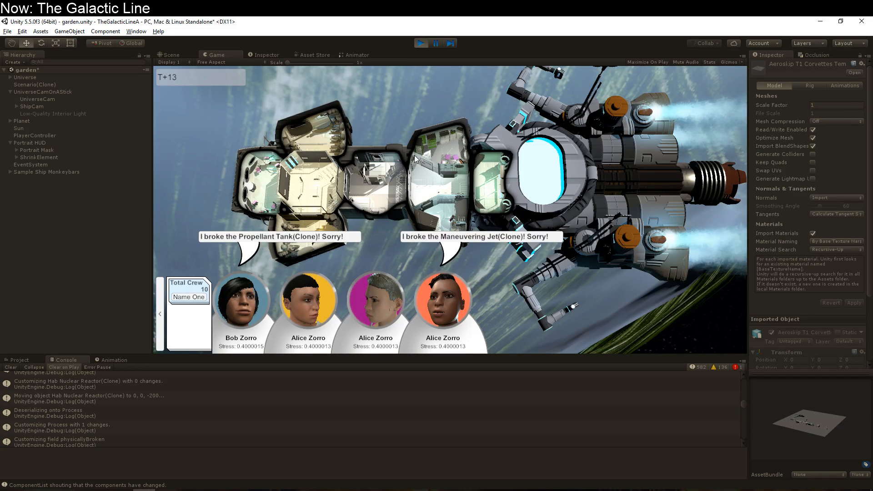
{"action": "left_click", "coordinate": [438, 44]}
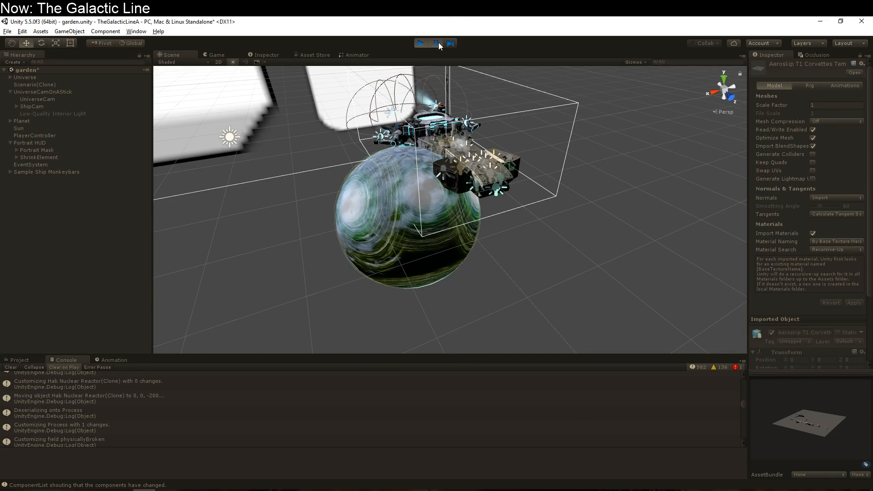
{"action": "left_click", "coordinate": [438, 44]}
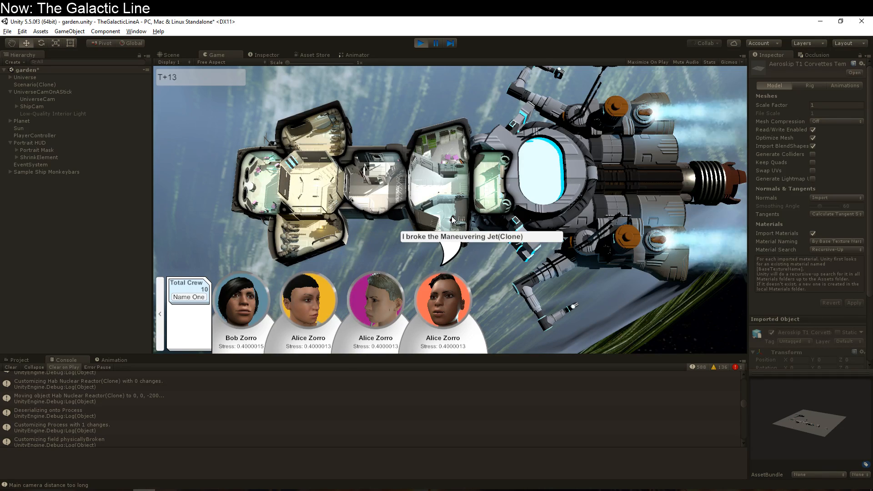
{"action": "left_click", "coordinate": [435, 215]}
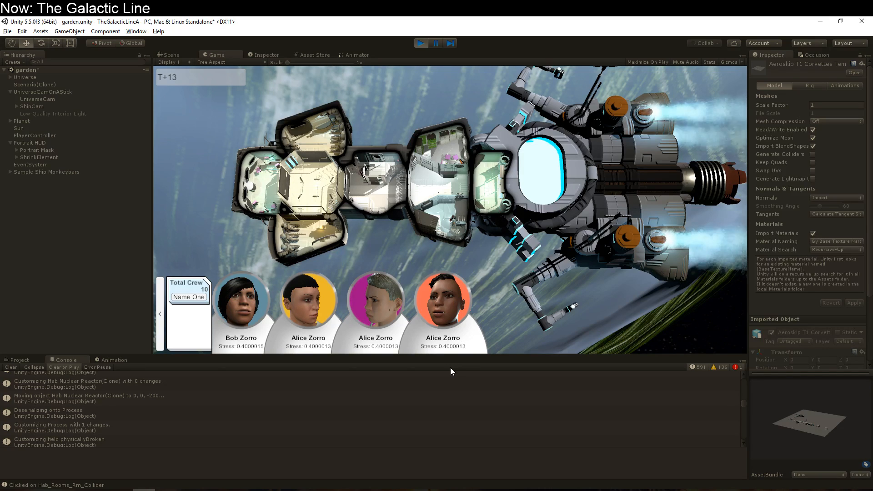
- Switch to the Scene view of the running game and examine the ship from the forward habitat modules to the rear engines
{"action": "left_click", "coordinate": [178, 54]}
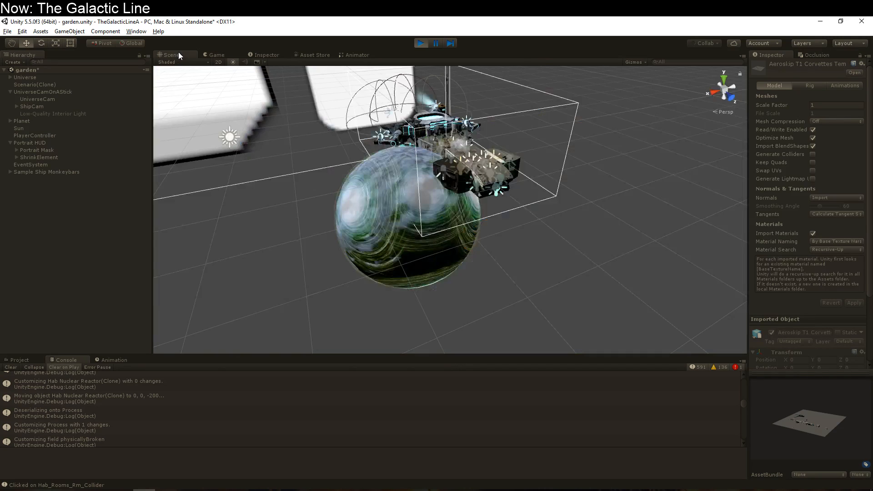
{"action": "key", "text": "w"}
{"action": "right_click_drag", "start_coordinate": [427, 217], "coordinate": [442, 228]}
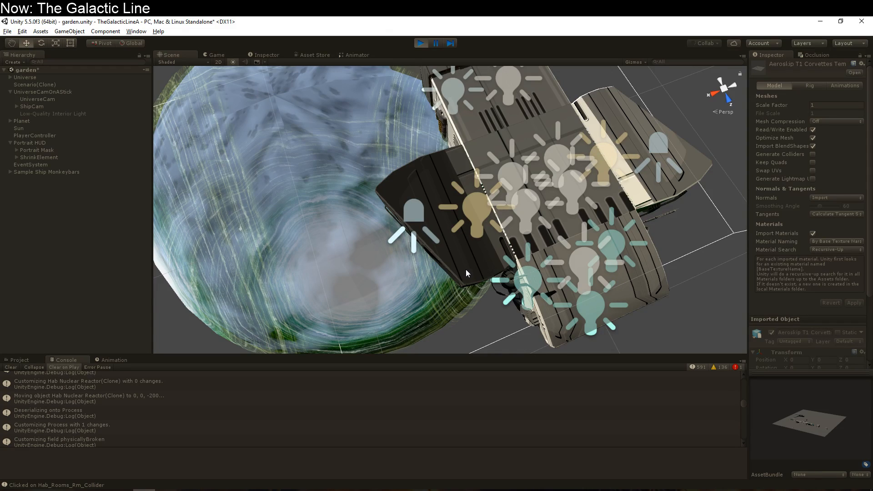
{"action": "scroll", "coordinate": [467, 269], "scroll_direction": "down", "scroll_amount": 6}
{"action": "scroll", "coordinate": [476, 263], "scroll_direction": "up", "scroll_amount": 10}
{"action": "scroll", "coordinate": [476, 262], "scroll_direction": "down", "scroll_amount": 5}
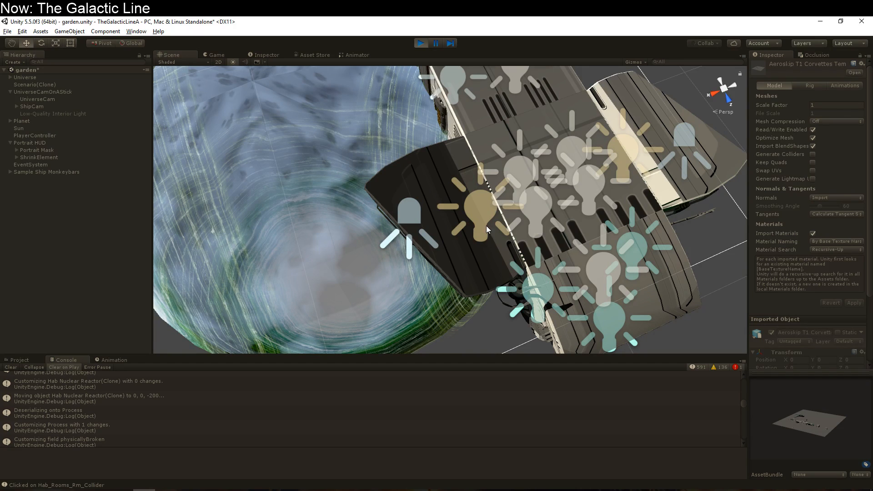
{"action": "scroll", "coordinate": [474, 199], "scroll_direction": "down", "scroll_amount": 5}
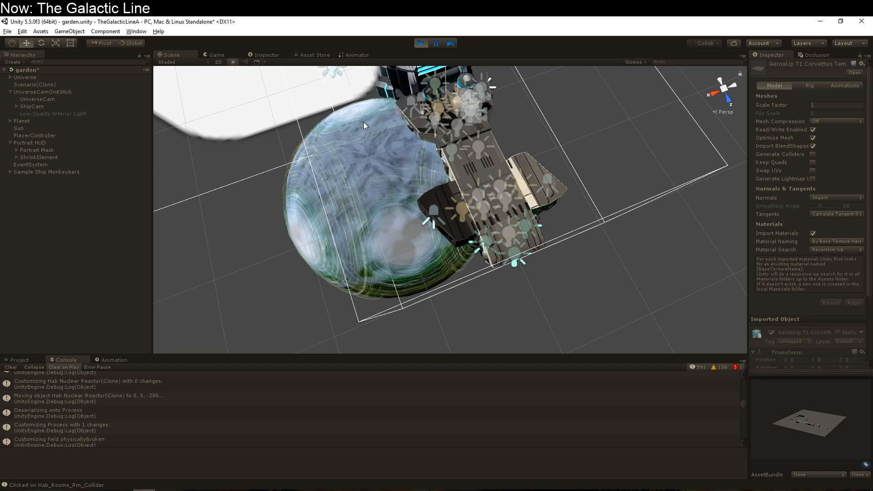
{"action": "scroll", "coordinate": [366, 122], "scroll_direction": "up", "scroll_amount": 5}
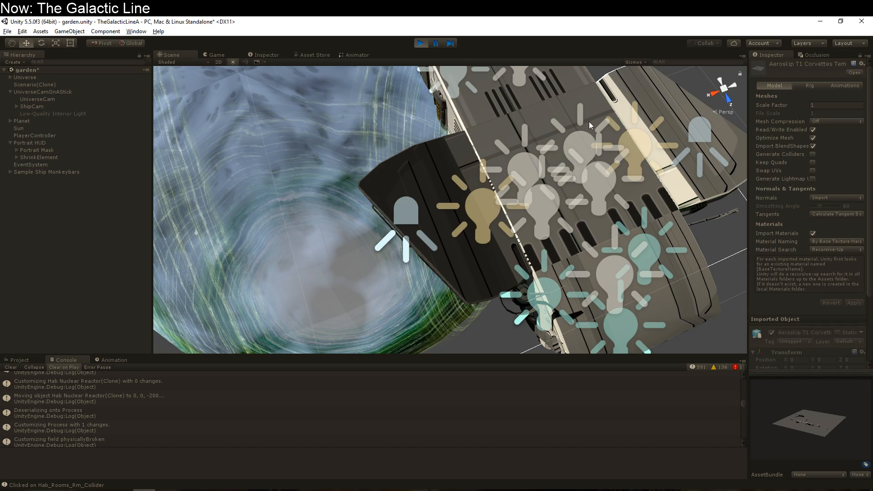
{"action": "scroll", "coordinate": [317, 145], "scroll_direction": "down", "scroll_amount": 5}
{"action": "mouse_move", "coordinate": [316, 145]}
{"action": "middle_mouse_down"}
{"action": "mouse_move", "coordinate": [325, 157]}
{"action": "mouse_move", "coordinate": [328, 138]}
{"action": "middle_mouse_up"}
{"action": "scroll", "coordinate": [446, 168], "scroll_direction": "up", "scroll_amount": 6}
{"action": "middle_click_drag", "start_coordinate": [526, 145], "coordinate": [518, 148]}
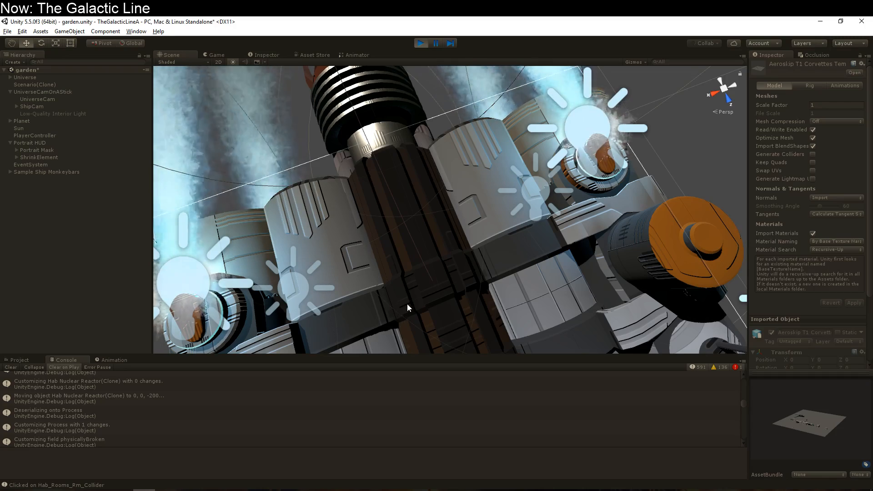
- Select the central fuel tank in front of the ribbed rocket thruster and expand its Ship Component's Price to its Element 0 value
{"action": "left_click_drag", "start_coordinate": [417, 307], "coordinate": [592, 326], "text": "alt"}
{"action": "right_click_drag", "start_coordinate": [593, 327], "coordinate": [591, 325]}
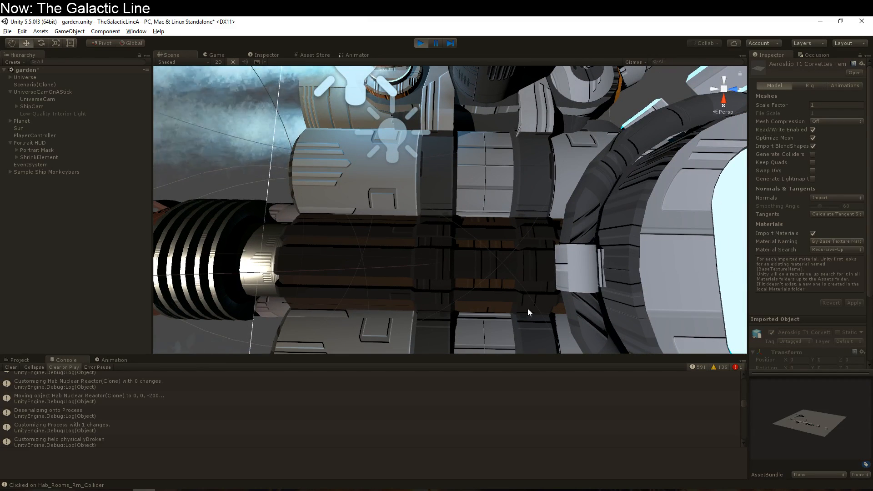
{"action": "key", "text": "a"}
{"action": "key", "text": "e"}
{"action": "right_click_drag", "start_coordinate": [527, 308], "coordinate": [531, 305]}
{"action": "key", "text": "q"}
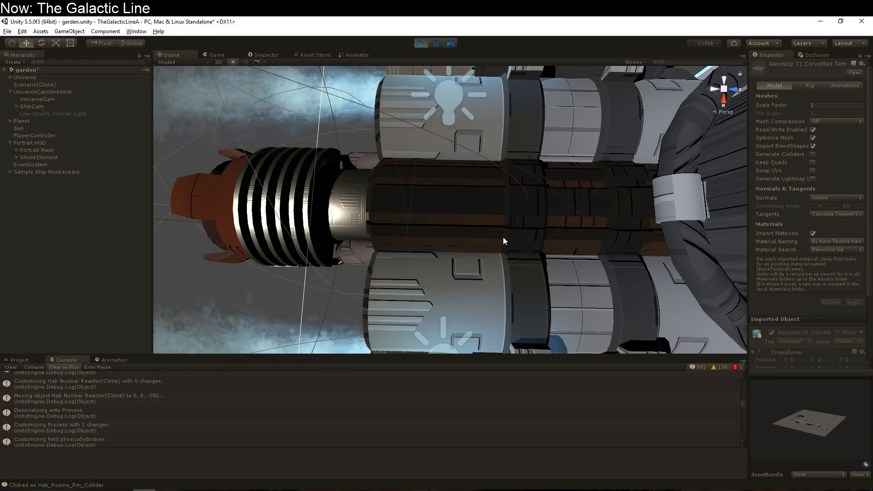
{"action": "left_click_drag", "start_coordinate": [451, 233], "coordinate": [544, 230], "text": "alt"}
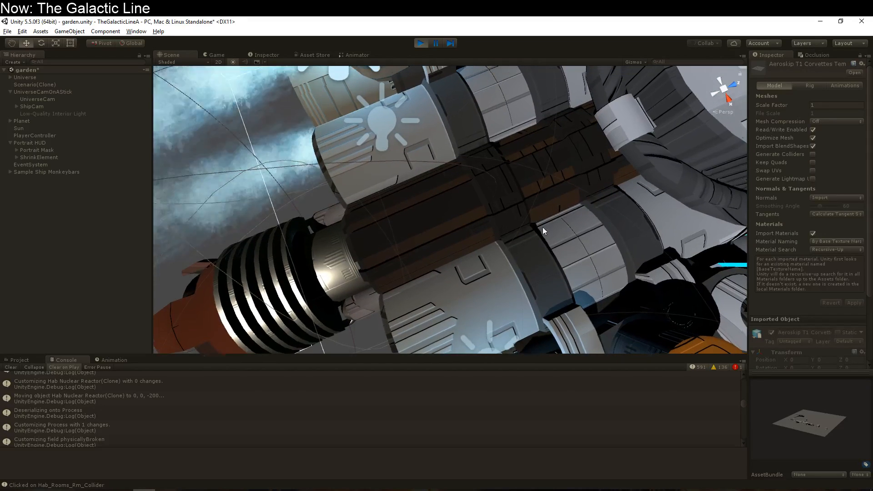
{"action": "left_click", "coordinate": [448, 215]}
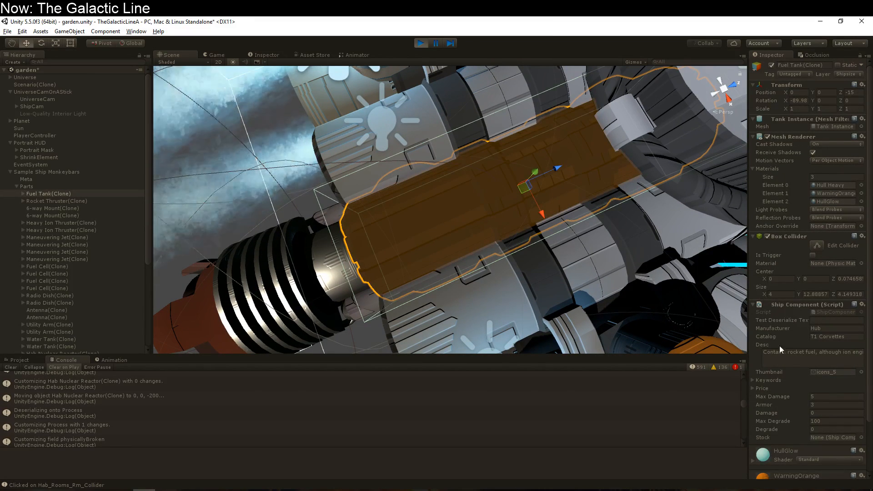
{"action": "left_click", "coordinate": [752, 388]}
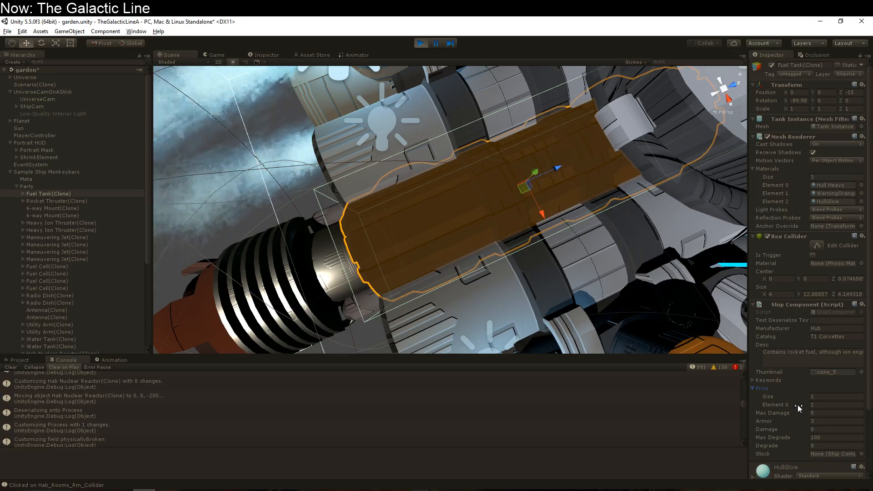
{"action": "left_click", "coordinate": [812, 404]}
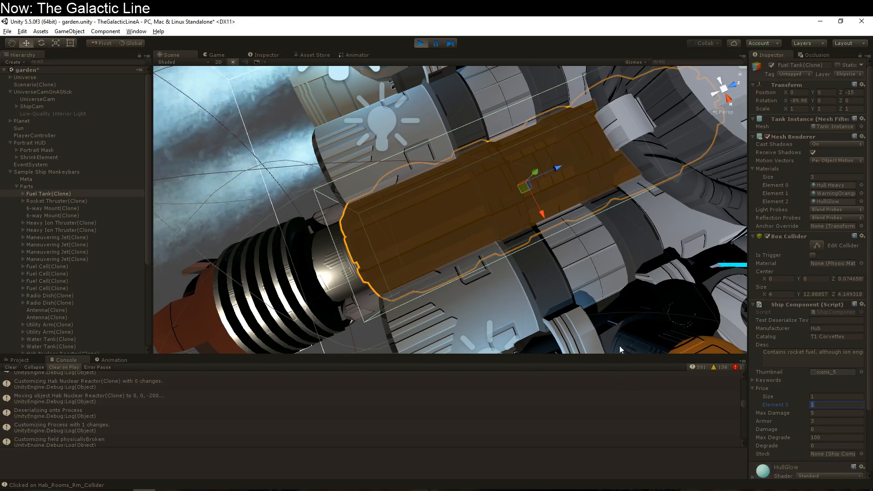
- Select the water tank beside the central fuel tank and examine it and the surrounding ship parts from several sides
{"action": "scroll", "coordinate": [547, 277], "scroll_direction": "down", "scroll_amount": 5}
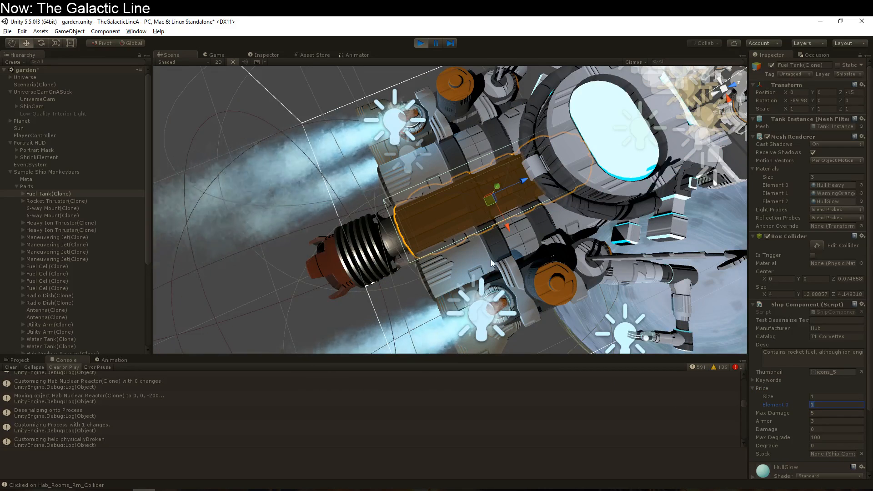
{"action": "right_click_drag", "start_coordinate": [490, 258], "coordinate": [467, 231]}
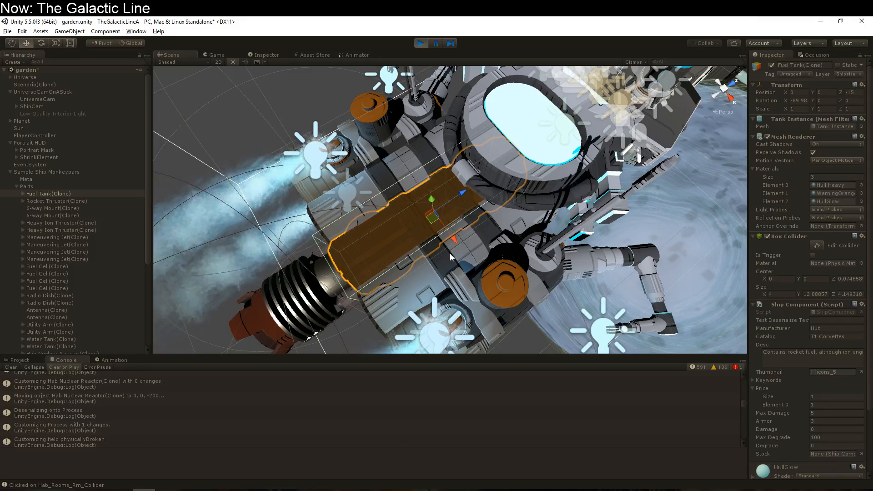
{"action": "left_click", "coordinate": [427, 278]}
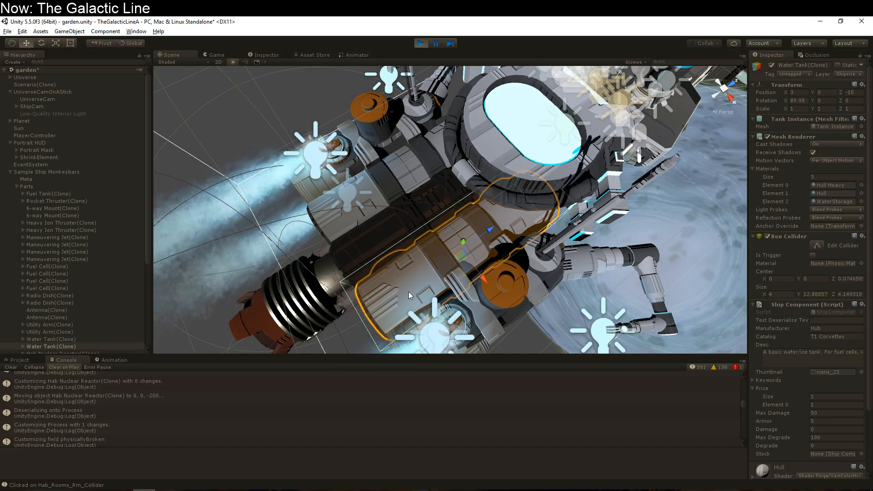
{"action": "scroll", "coordinate": [449, 242], "scroll_direction": "up", "scroll_amount": 5}
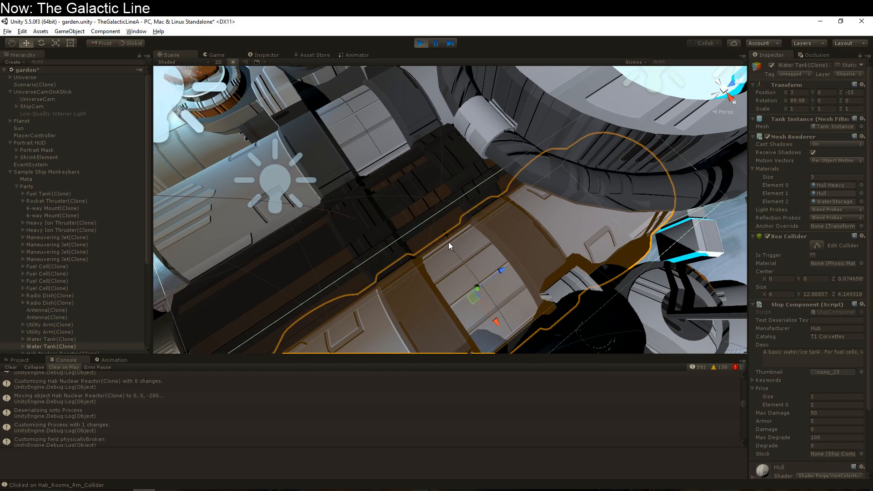
{"action": "scroll", "coordinate": [431, 244], "scroll_direction": "down", "scroll_amount": 5}
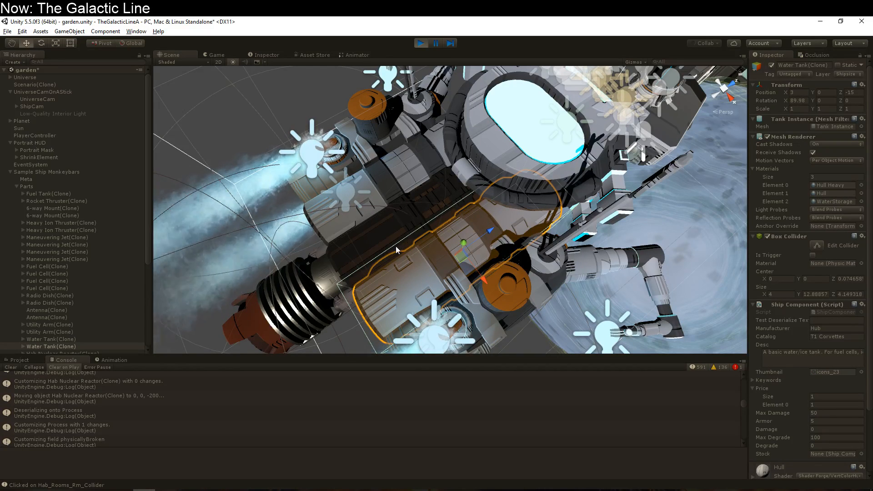
{"action": "scroll", "coordinate": [315, 270], "scroll_direction": "up", "scroll_amount": 5}
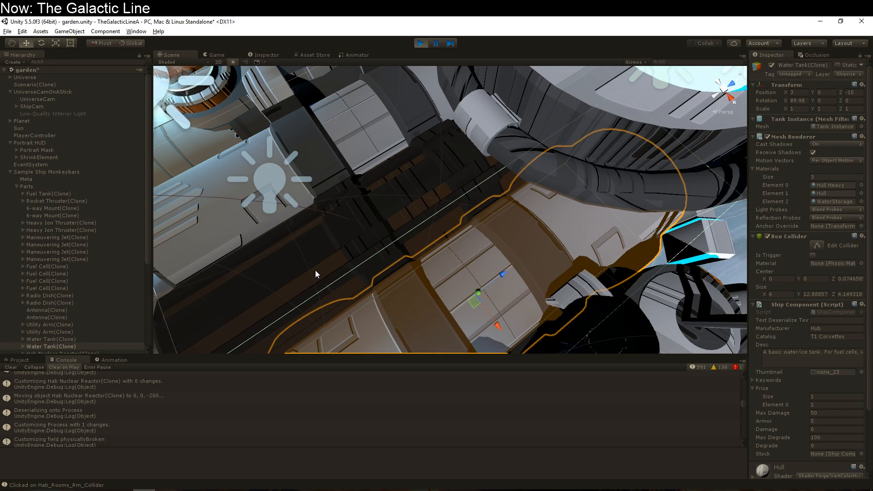
{"action": "scroll", "coordinate": [430, 260], "scroll_direction": "down", "scroll_amount": 10}
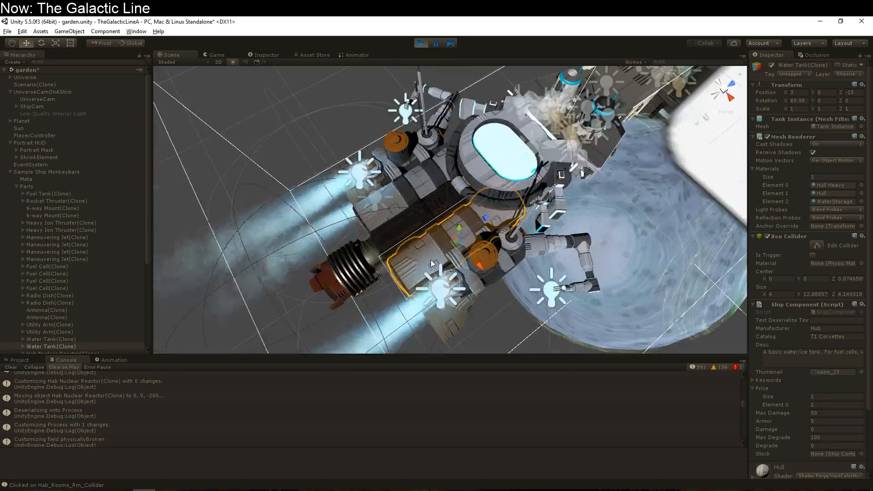
{"action": "left_click_drag", "start_coordinate": [541, 313], "coordinate": [559, 320], "text": "alt"}
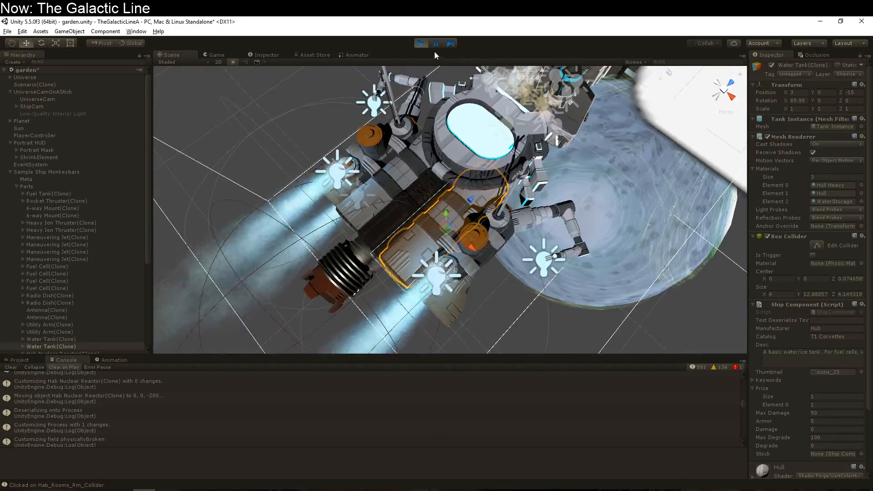
{"action": "left_click_drag", "start_coordinate": [486, 238], "coordinate": [501, 242], "text": "alt"}
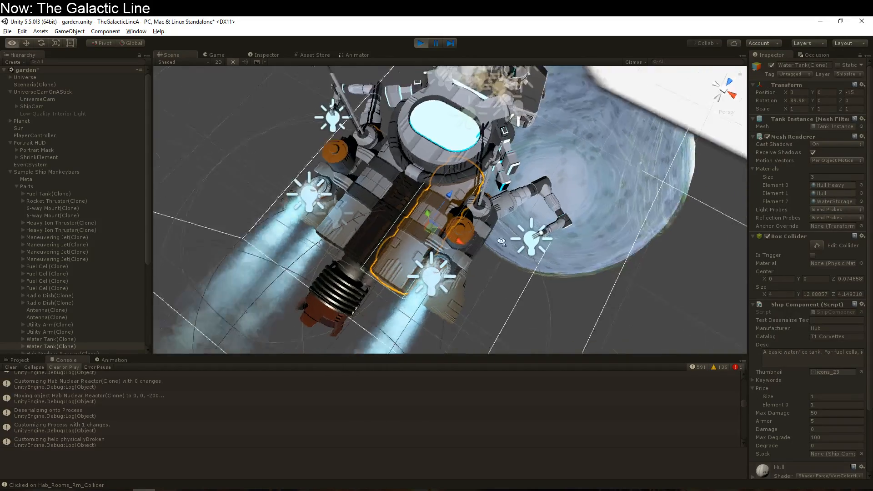
{"action": "right_click_drag", "start_coordinate": [501, 242], "coordinate": [649, 210]}
{"action": "middle_click_drag", "start_coordinate": [648, 211], "coordinate": [509, 261]}
{"action": "right_click_drag", "start_coordinate": [509, 261], "coordinate": [636, 273]}
{"action": "middle_click_drag", "start_coordinate": [636, 273], "coordinate": [523, 250]}
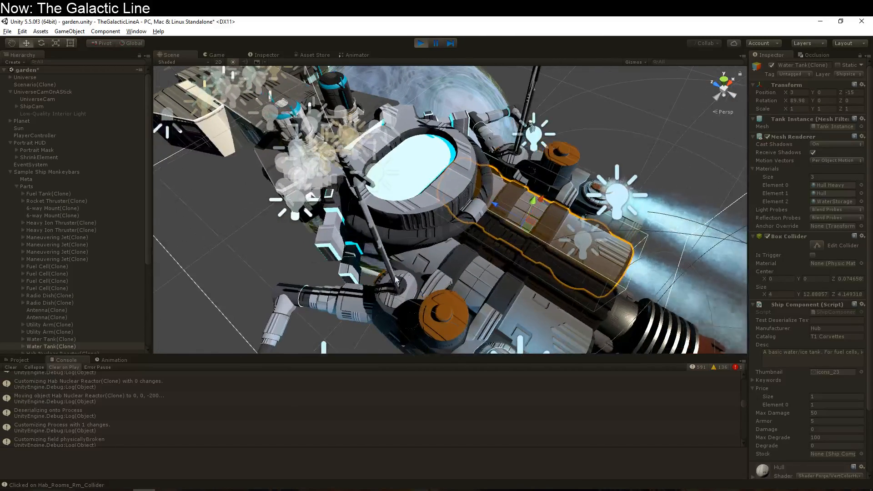
- Return to the Game view and end play mode
{"action": "left_click", "coordinate": [215, 55]}
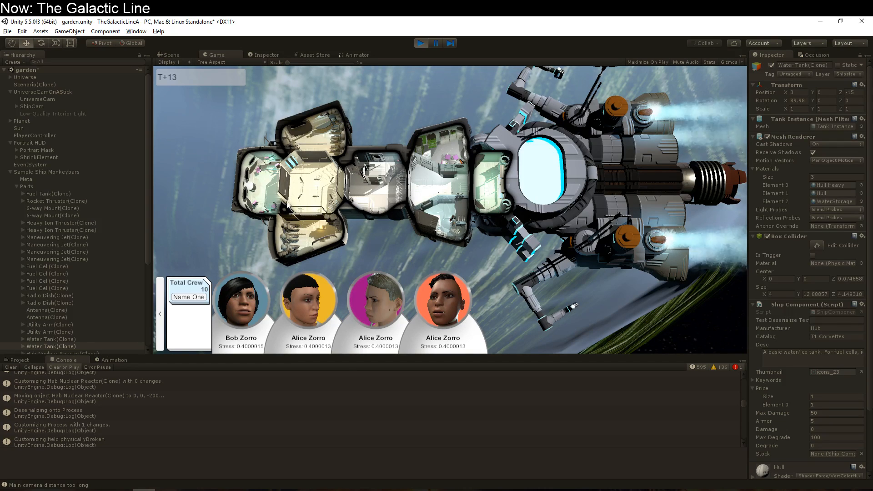
{"action": "left_click", "coordinate": [426, 44]}
- Add a new UI Canvas at the root of the garden scene
{"action": "right_click_drag", "start_coordinate": [468, 273], "coordinate": [544, 250]}
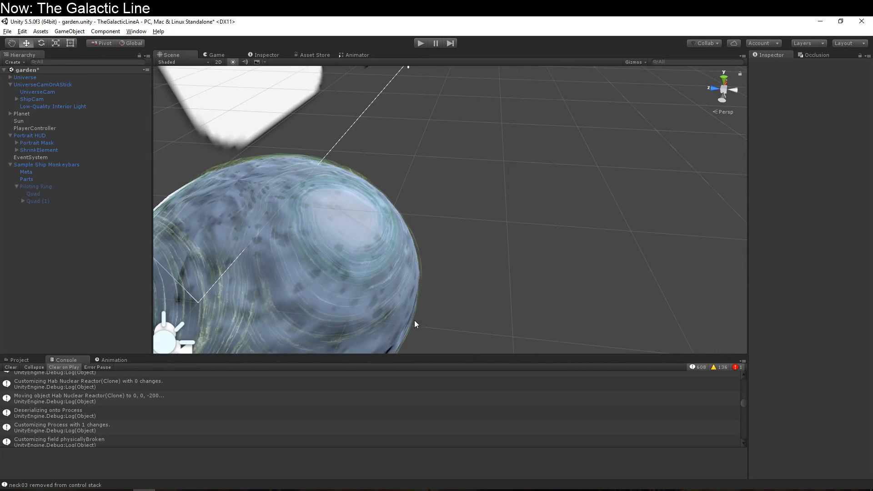
{"action": "middle_click_drag", "start_coordinate": [417, 315], "coordinate": [458, 302]}
{"action": "right_click_drag", "start_coordinate": [469, 293], "coordinate": [587, 277]}
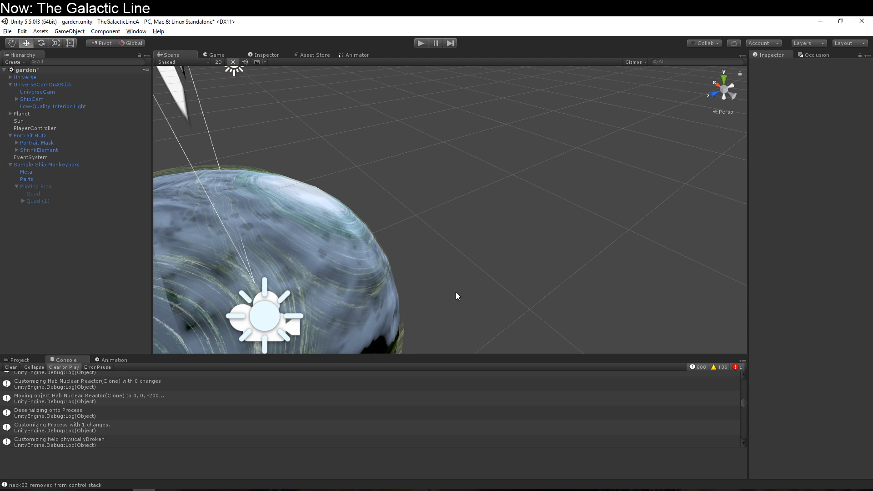
{"action": "right_click_drag", "start_coordinate": [401, 245], "coordinate": [345, 197]}
{"action": "scroll", "coordinate": [345, 197], "scroll_direction": "down", "scroll_amount": 15}
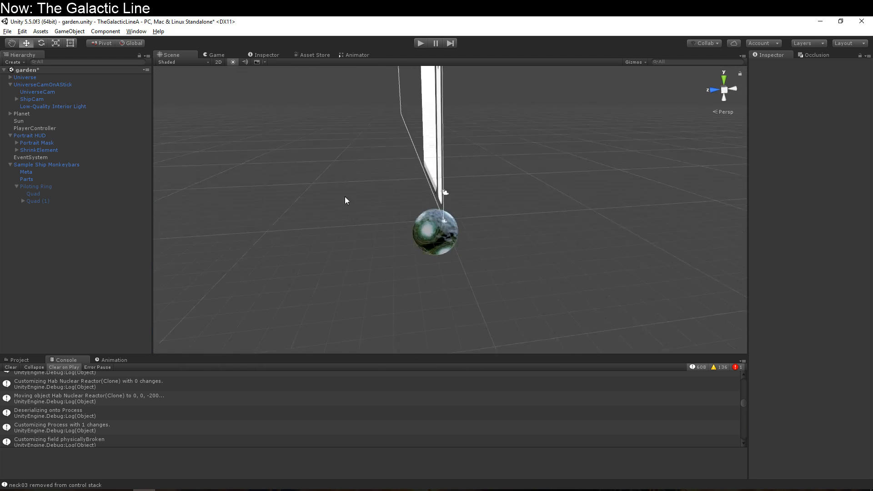
{"action": "left_click", "coordinate": [62, 30]}
{"action": "mouse_move", "coordinate": [127, 100]}
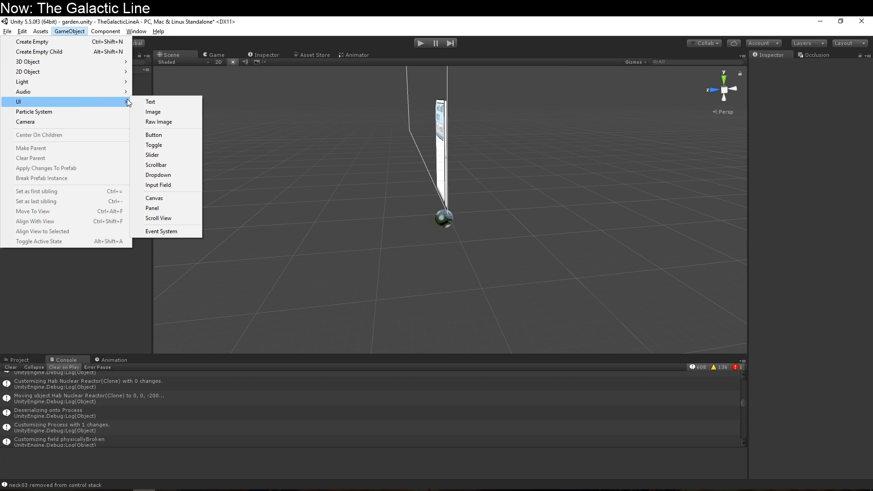
{"action": "left_click", "coordinate": [166, 200]}
{"action": "double_click", "coordinate": [88, 202]}
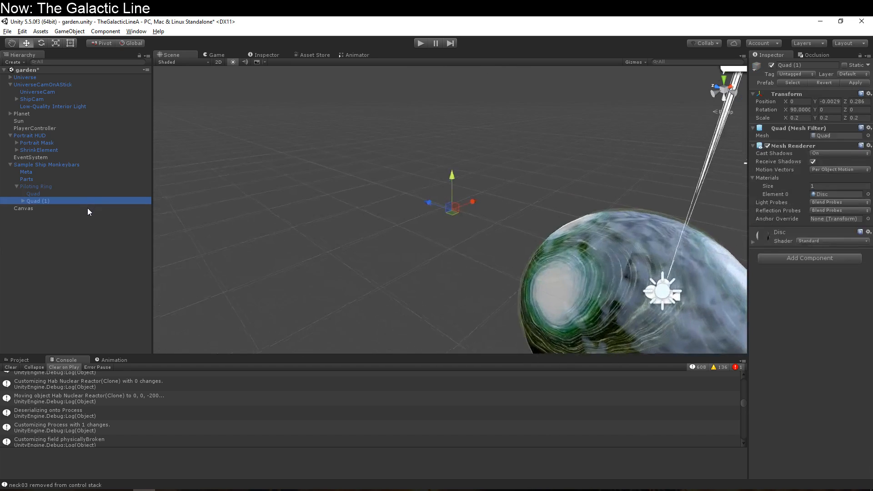
- Frame the new canvas in the Scene view and rename it Crew Talk Box
{"action": "double_click", "coordinate": [91, 209]}
{"action": "middle_click_drag", "start_coordinate": [524, 282], "coordinate": [356, 262]}
{"action": "right_click_drag", "start_coordinate": [415, 298], "coordinate": [443, 294]}
{"action": "left_click", "coordinate": [795, 73]}
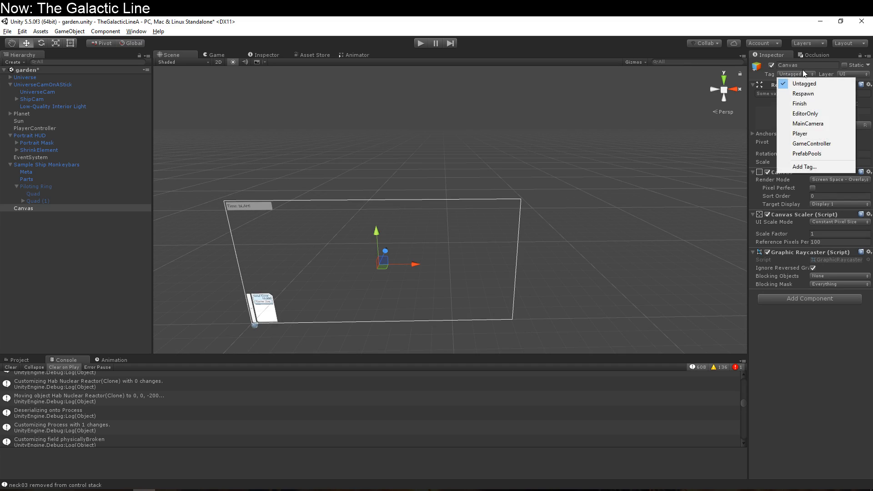
{"action": "left_click", "coordinate": [803, 67]}
{"action": "type", "text": "Crew"}
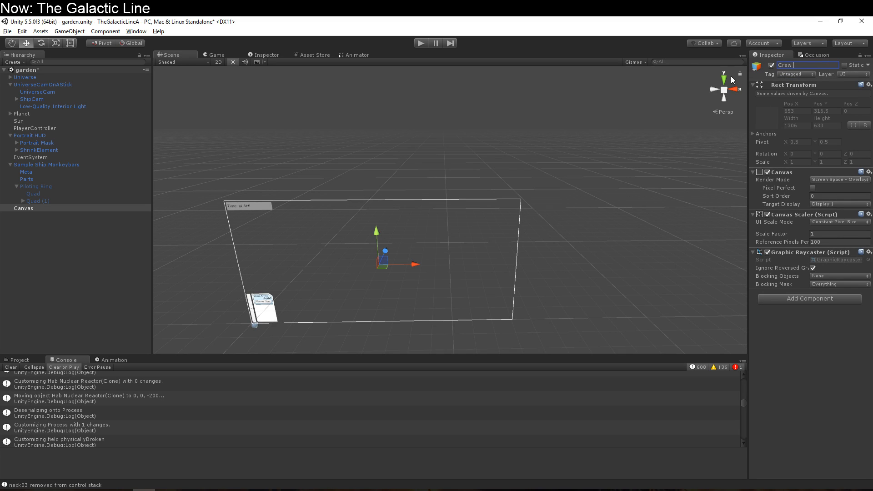
{"action": "type", "text": " Talk Box"}
{"action": "key", "text": "Return"}
{"action": "mouse_move", "coordinate": [390, 172]}
{"action": "left_mouse_down", "text": "alt"}
{"action": "mouse_move", "coordinate": [415, 181]}
{"action": "mouse_move", "coordinate": [448, 133]}
{"action": "mouse_move", "coordinate": [382, 217]}
{"action": "mouse_move", "coordinate": [397, 181]}
{"action": "left_mouse_up", "text": "alt"}
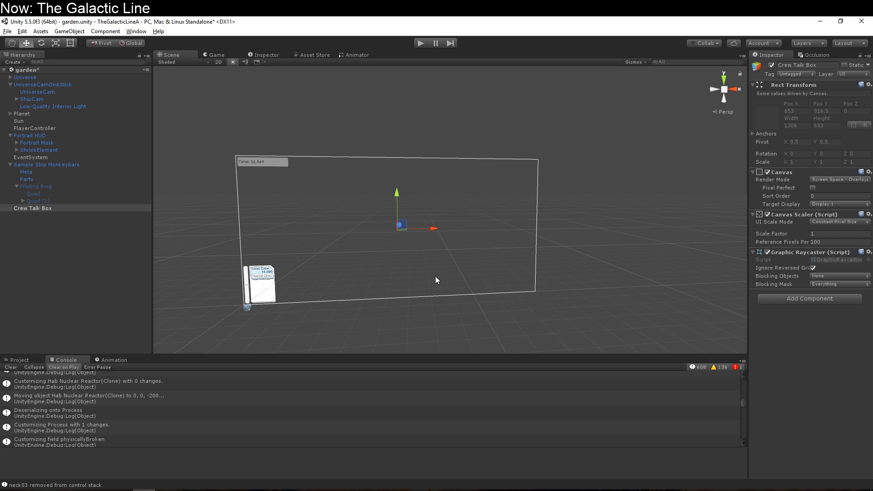
- Add a UI Panel as a child of Crew Talk Box and set its pivot X to 1
{"action": "right_click", "coordinate": [44, 209]}
{"action": "mouse_move", "coordinate": [73, 333]}
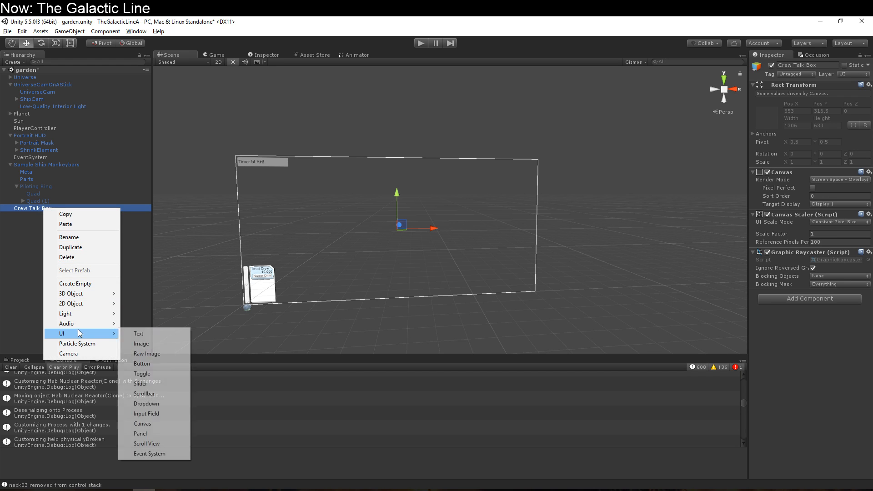
{"action": "left_click", "coordinate": [152, 433]}
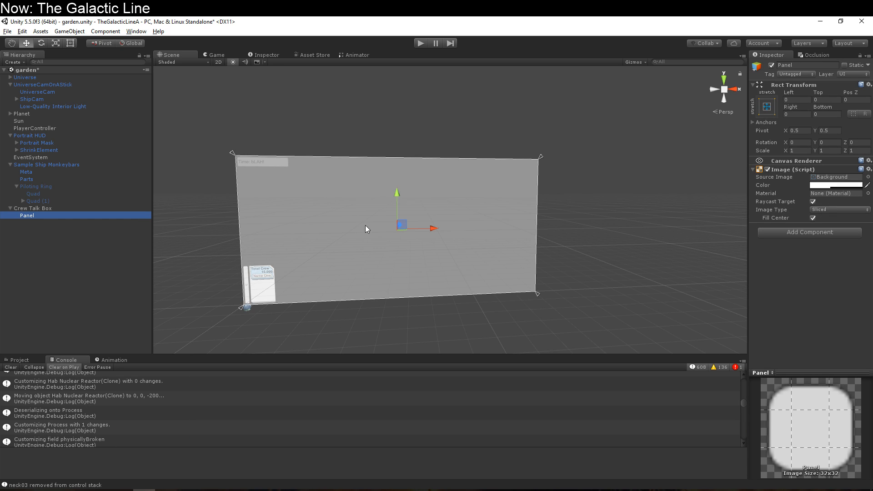
{"action": "left_click", "coordinate": [799, 131]}
{"action": "type", "text": "1"}
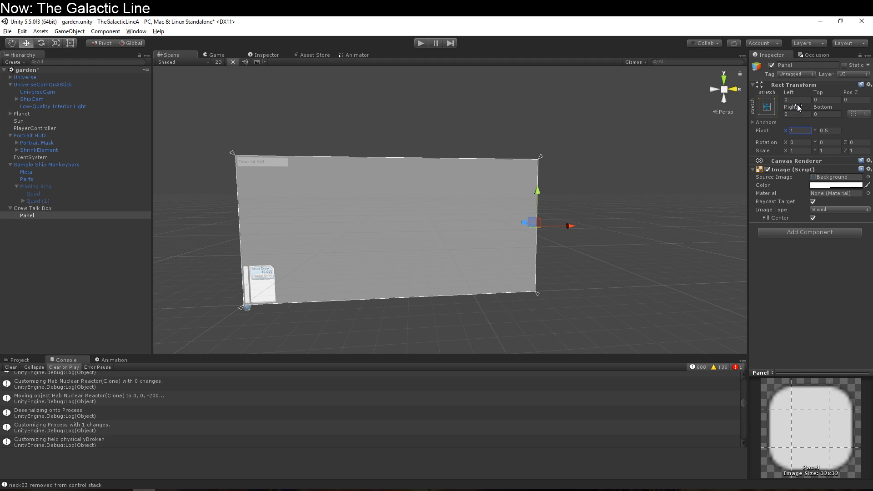
- Anchor the panel to the canvas's right edge with vertical stretch and set its width to 400
{"action": "left_click", "coordinate": [767, 106]}
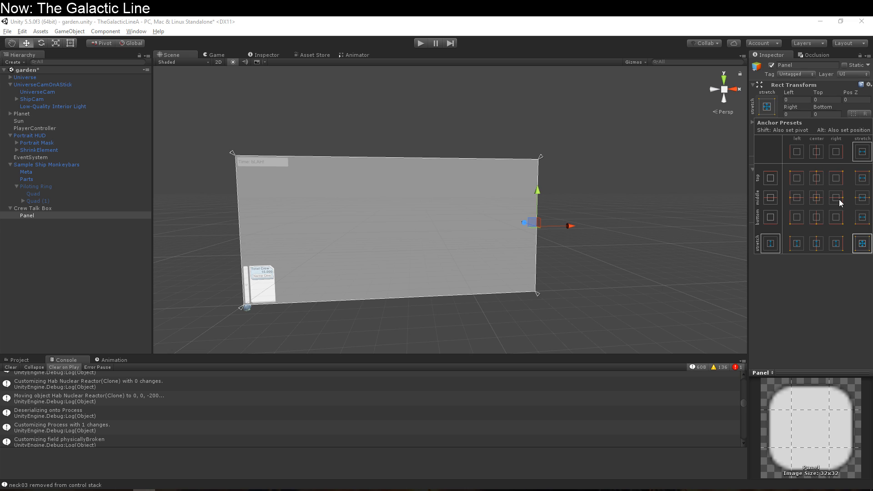
{"action": "left_click", "coordinate": [836, 243]}
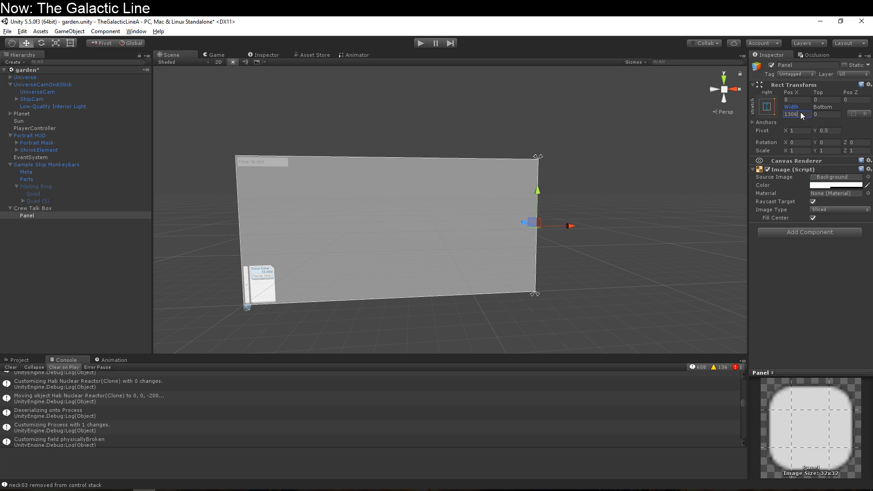
{"action": "type", "text": "500"}
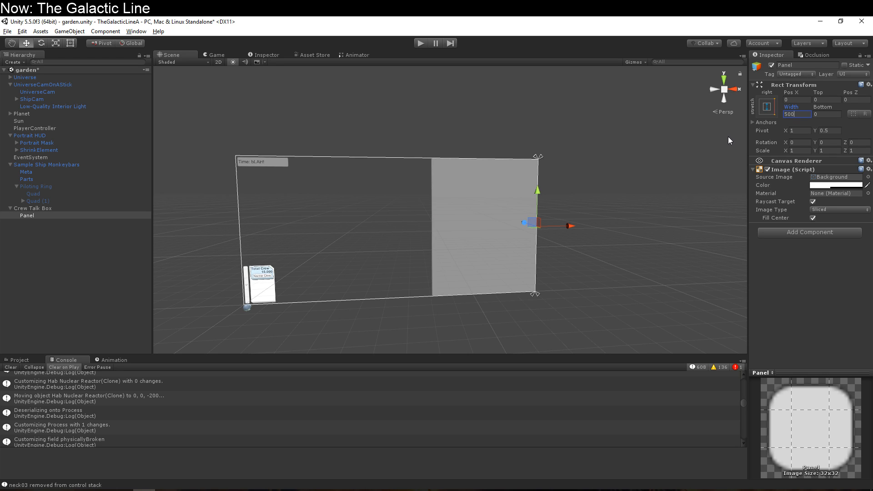
{"action": "key", "text": "BackSpace"}
{"action": "key", "text": "BackSpace"}
{"action": "key", "text": "BackSpace"}
{"action": "type", "text": "4"}
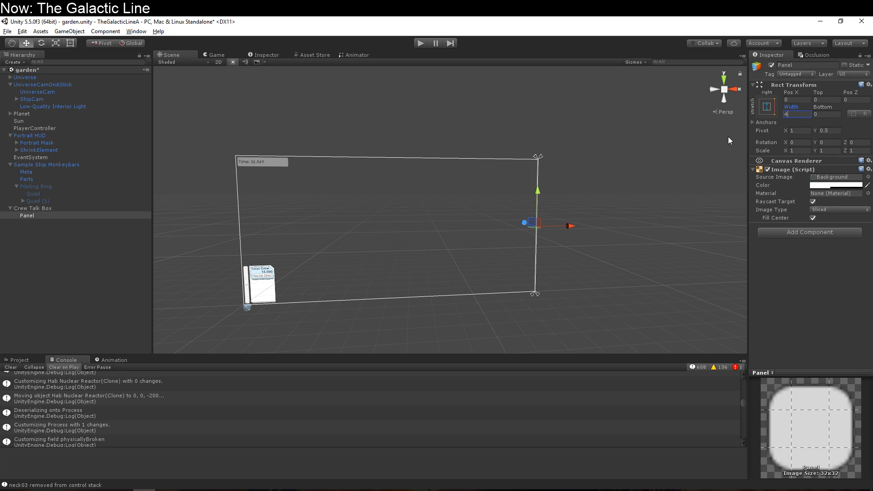
{"action": "type", "text": "00"}
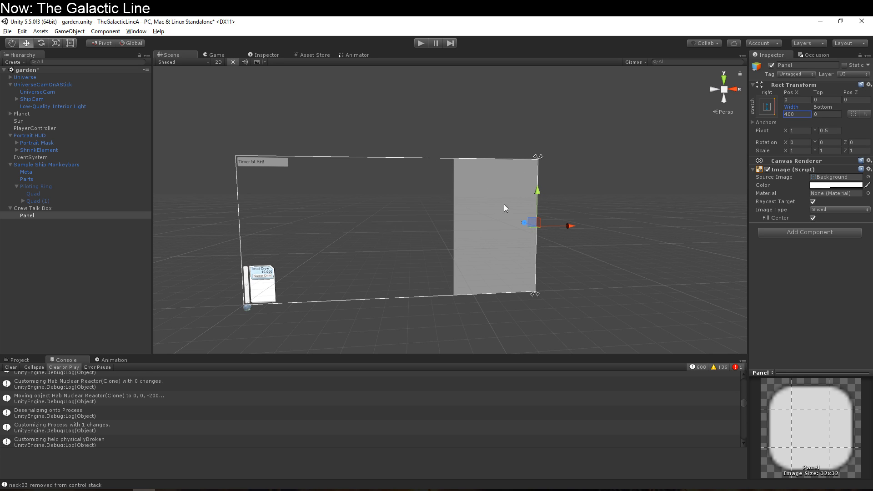
- Add a second UI Panel nested inside the 400-wide panel
{"action": "scroll", "coordinate": [464, 268], "scroll_direction": "up", "scroll_amount": 3}
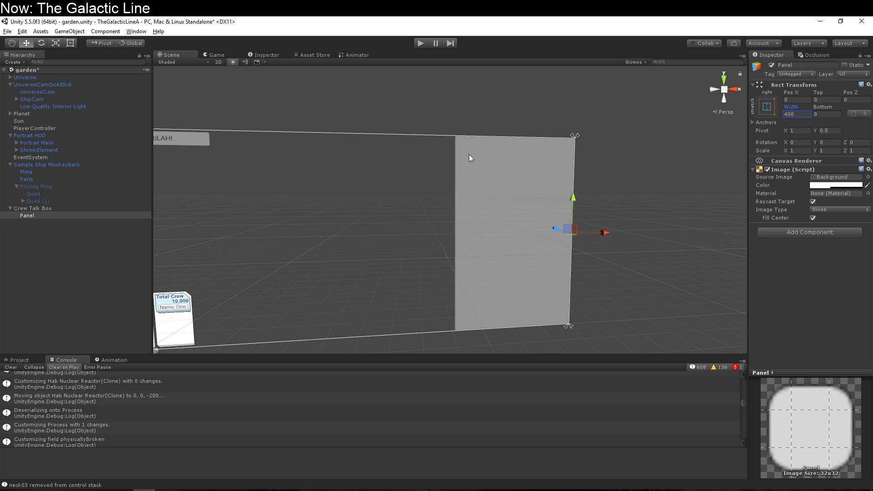
{"action": "right_click", "coordinate": [118, 215]}
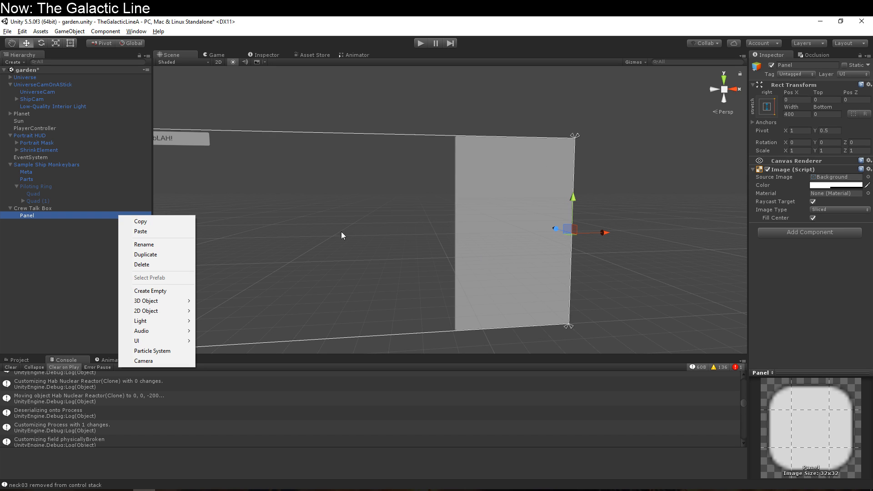
{"action": "mouse_move", "coordinate": [153, 335]}
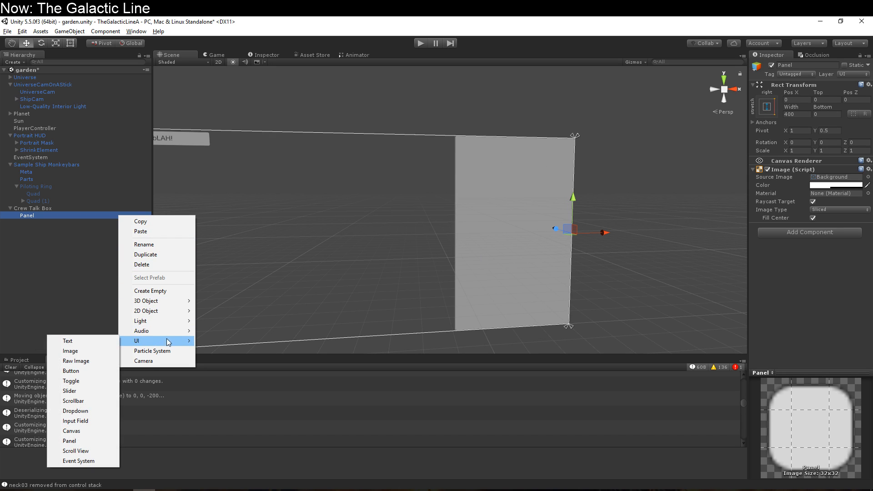
{"action": "left_click", "coordinate": [101, 442]}
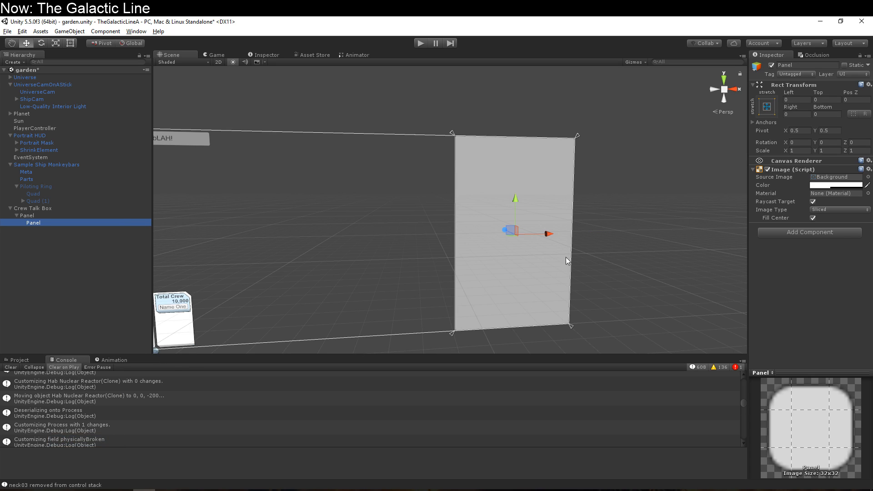
- Inset the nested panel by 5 on its left, top, right and bottom sides
{"action": "left_click", "coordinate": [799, 99]}
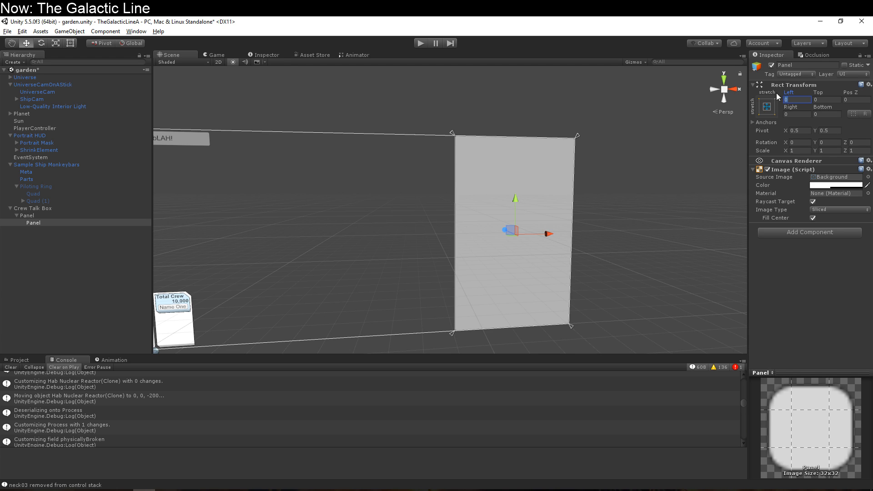
{"action": "type", "text": "5"}
{"action": "key", "text": "Tab"}
{"action": "type", "text": "5"}
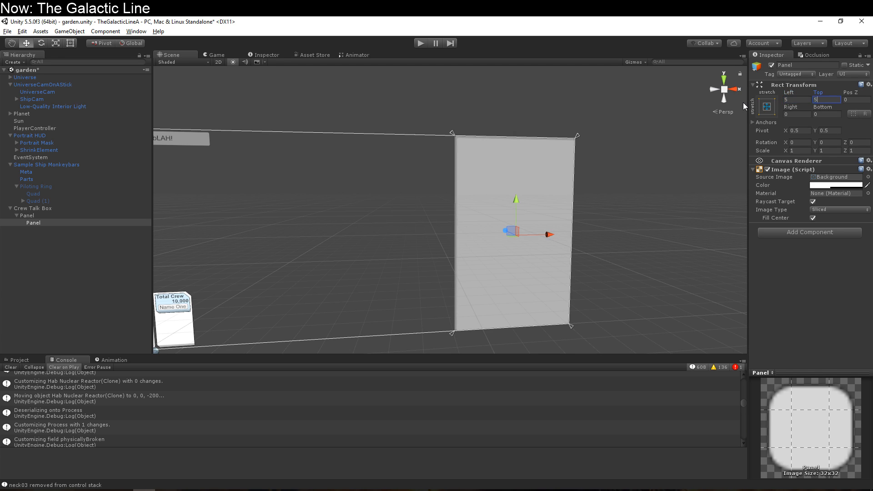
{"action": "key", "text": "Tab"}
{"action": "key", "text": "Tab"}
{"action": "type", "text": "5"}
{"action": "key", "text": "Tab"}
{"action": "type", "text": "5"}
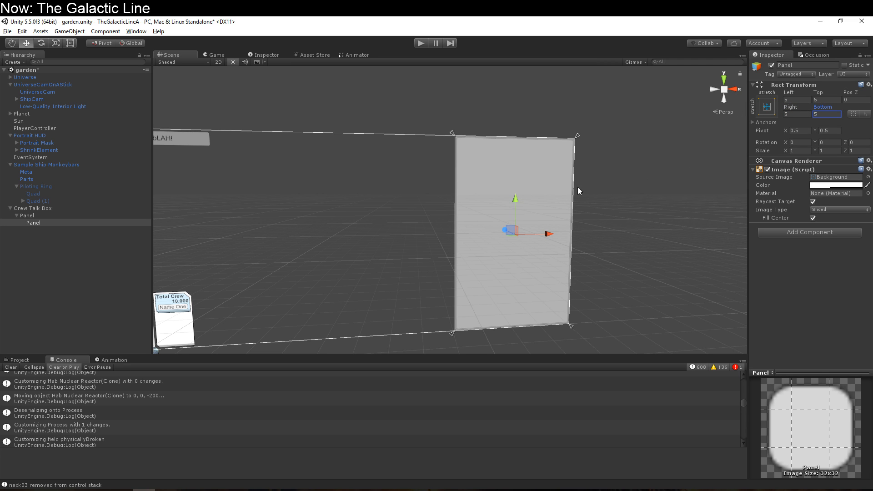
- Check the outer panel's fit around the nested panel, and add a Mask component to the nested panel
{"action": "scroll", "coordinate": [520, 195], "scroll_direction": "up", "scroll_amount": 2}
{"action": "middle_click_drag", "start_coordinate": [575, 253], "coordinate": [536, 248]}
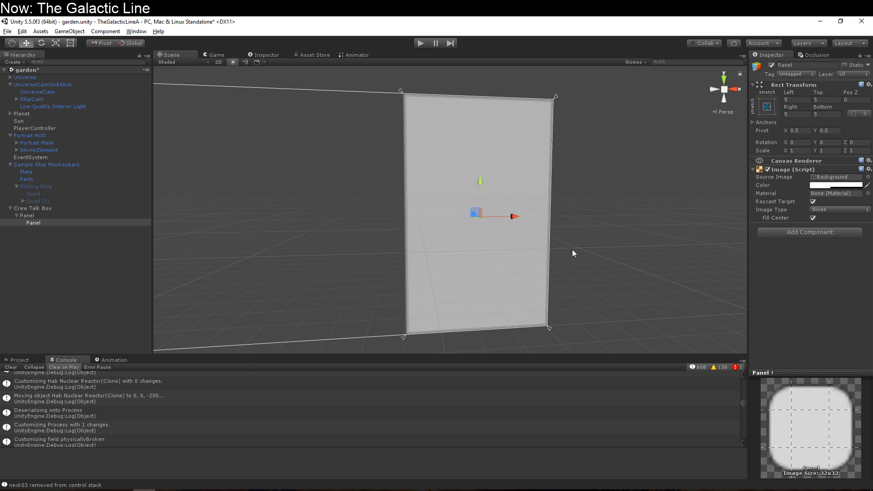
{"action": "right_click_drag", "start_coordinate": [623, 259], "coordinate": [563, 283]}
{"action": "middle_click_drag", "start_coordinate": [564, 283], "coordinate": [459, 272]}
{"action": "right_click_drag", "start_coordinate": [466, 275], "coordinate": [491, 241]}
{"action": "left_click", "coordinate": [59, 216]}
{"action": "scroll", "coordinate": [298, 220], "scroll_direction": "down", "scroll_amount": 3}
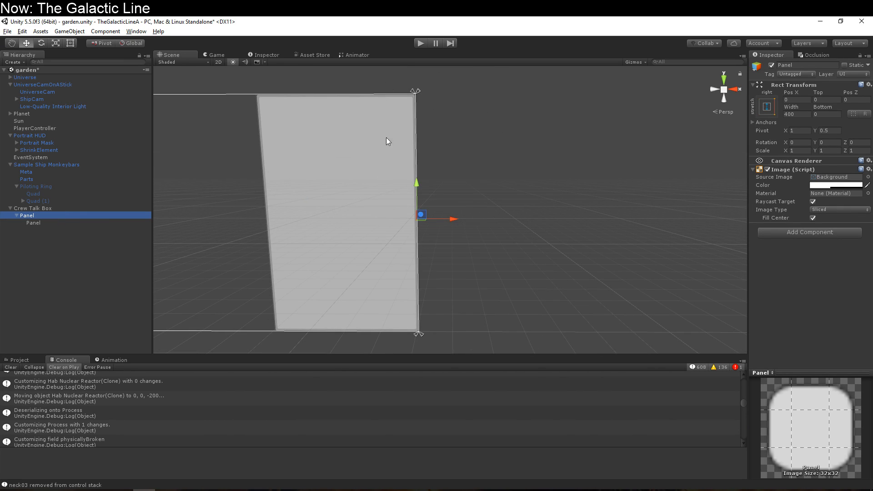
{"action": "left_click", "coordinate": [89, 223]}
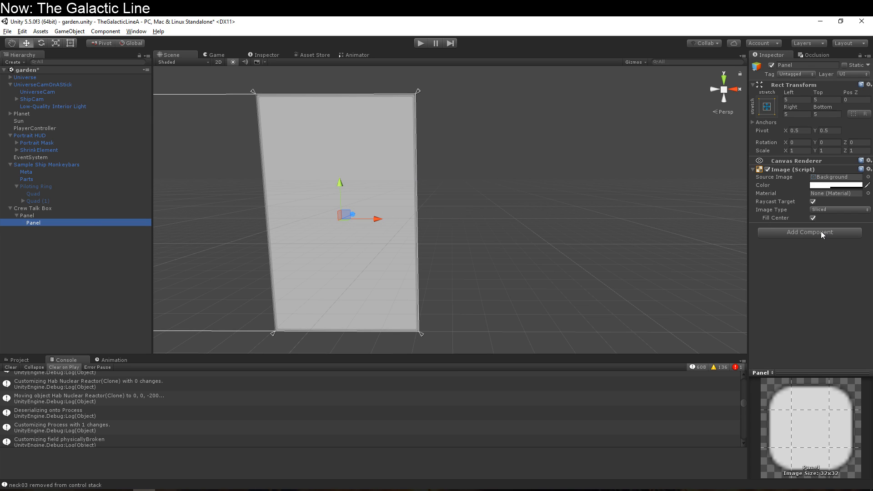
{"action": "left_click", "coordinate": [810, 232]}
{"action": "type", "text": "mask"}
{"action": "key", "text": "Return"}
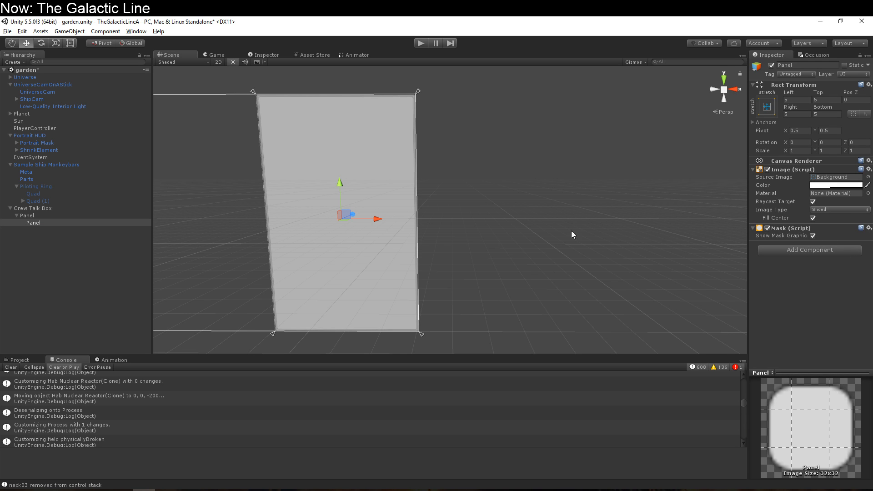
- Add a Scroll Rect component to the nested panel and turn off its horizontal scrolling
{"action": "middle_click_drag", "start_coordinate": [571, 231], "coordinate": [526, 236]}
{"action": "left_click", "coordinate": [804, 254]}
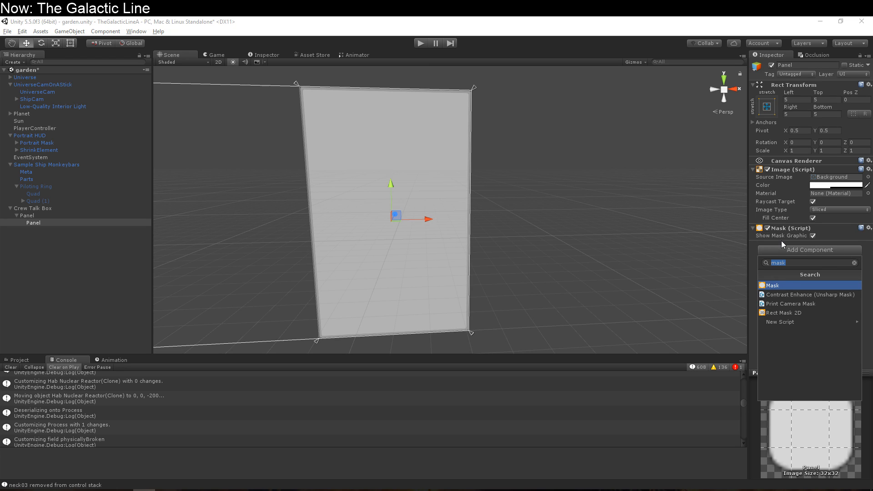
{"action": "type", "text": "scroll"}
{"action": "key", "text": "Return"}
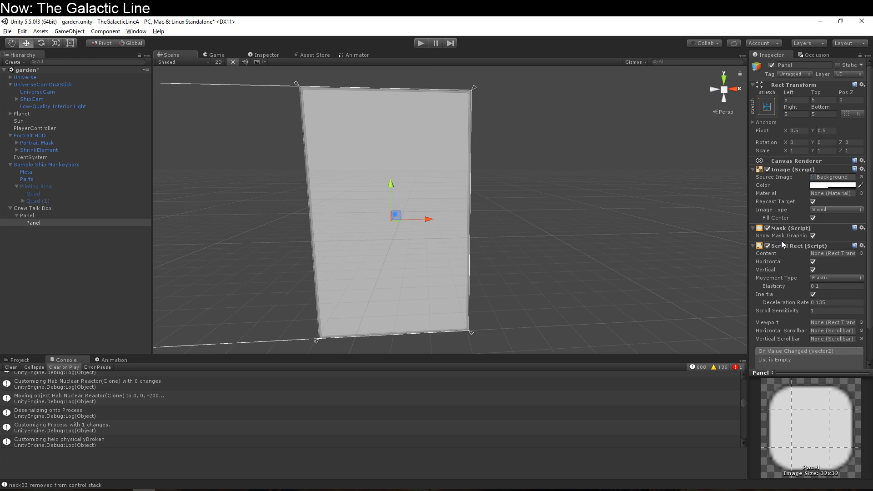
{"action": "left_click", "coordinate": [814, 260]}
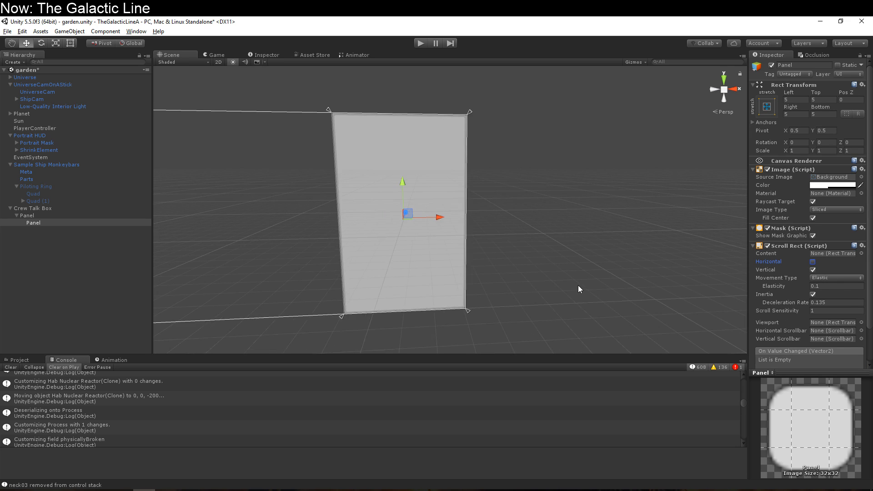
{"action": "scroll", "coordinate": [814, 310], "scroll_direction": "down", "scroll_amount": 2}
{"action": "left_click", "coordinate": [809, 357]}
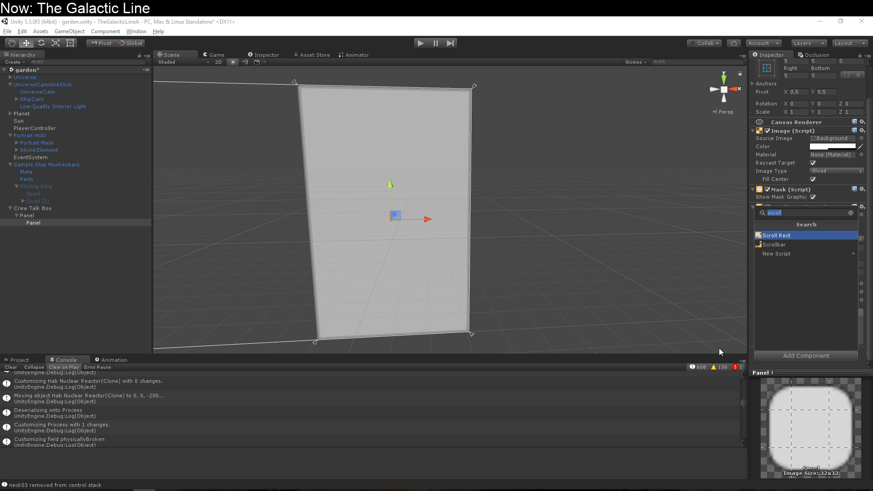
{"action": "key", "text": "Return"}
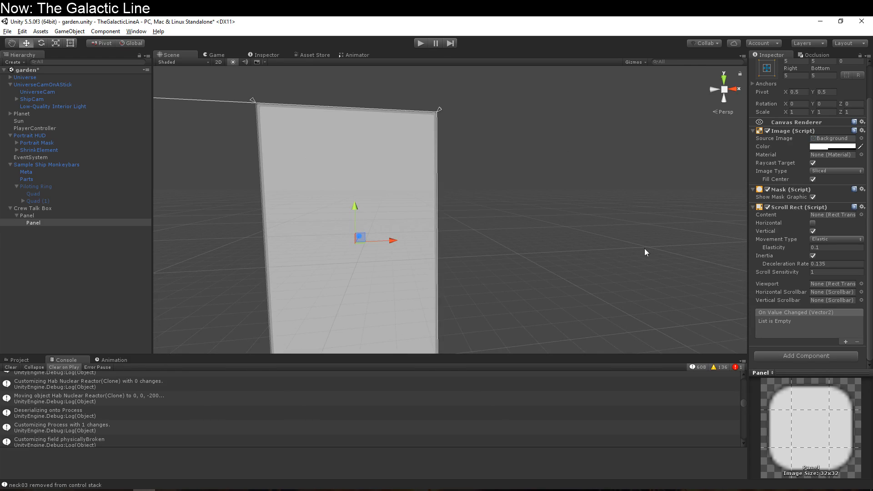
- Assign the nested panel as both the Viewport and the Content of its own Scroll Rect
{"action": "left_click_drag", "start_coordinate": [30, 222], "coordinate": [842, 289]}
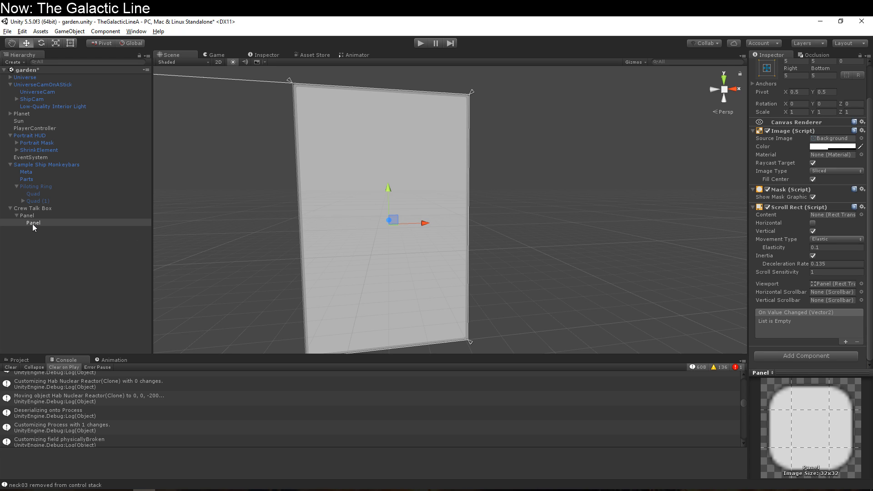
{"action": "left_click_drag", "start_coordinate": [33, 224], "coordinate": [833, 215]}
{"action": "left_click_drag", "start_coordinate": [653, 290], "coordinate": [650, 293], "text": "alt"}
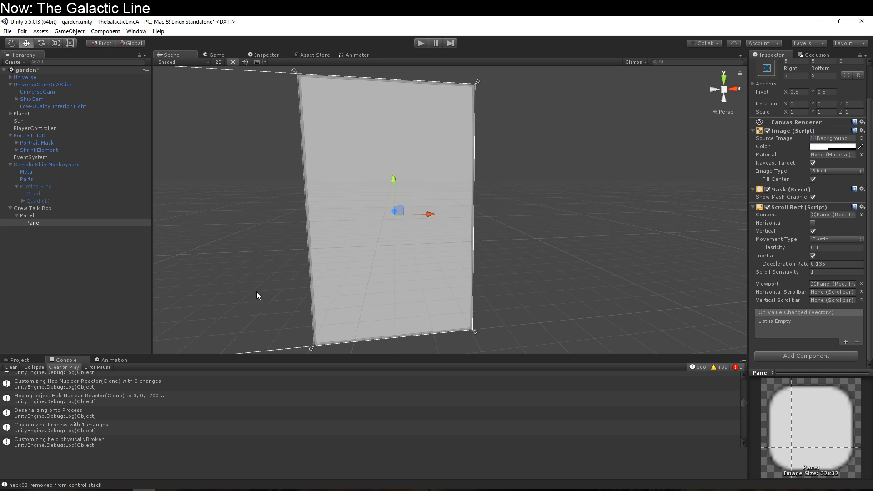
- Rename the nested panel as Content
{"action": "left_click", "coordinate": [85, 222]}
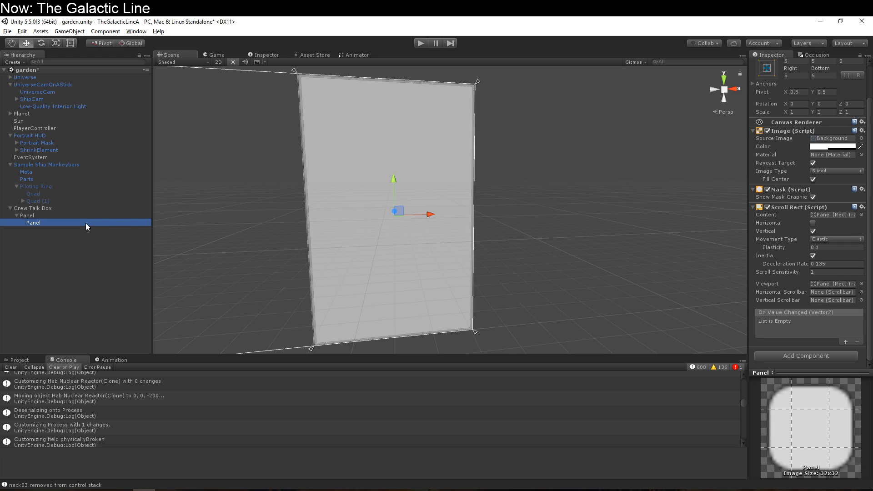
{"action": "key", "text": "F2"}
{"action": "type", "text": "Cinte"}
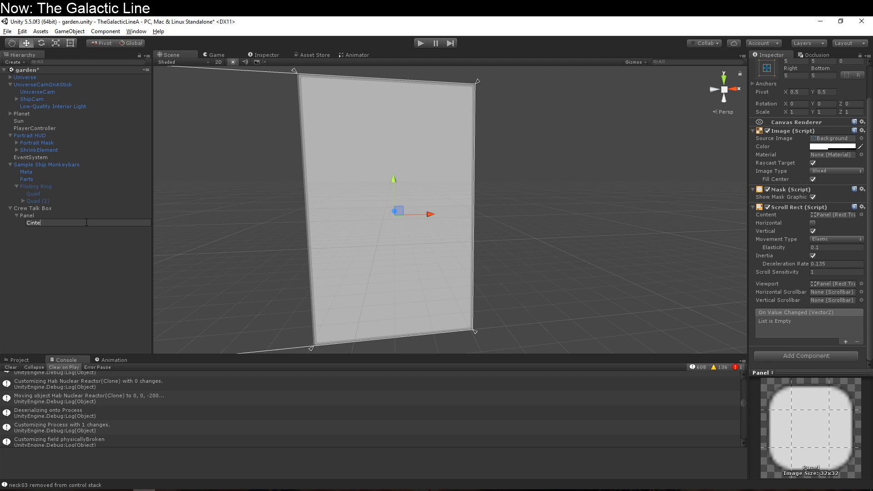
{"action": "key", "text": "BackSpace"}
{"action": "key", "text": "BackSpace"}
{"action": "type", "text": "ontent"}
{"action": "key", "text": "Return"}
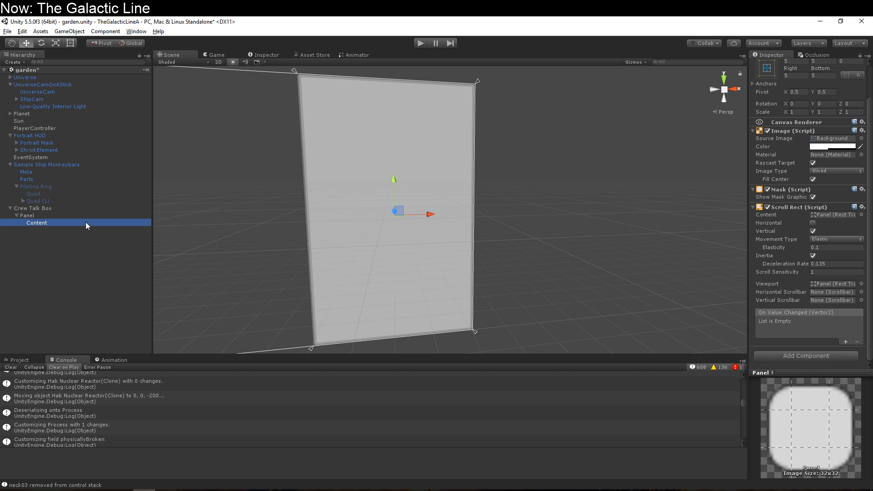
- Rename the outer panel under Crew Talk Box as Chat Sidebar
{"action": "left_click", "coordinate": [72, 216]}
{"action": "key", "text": "F2"}
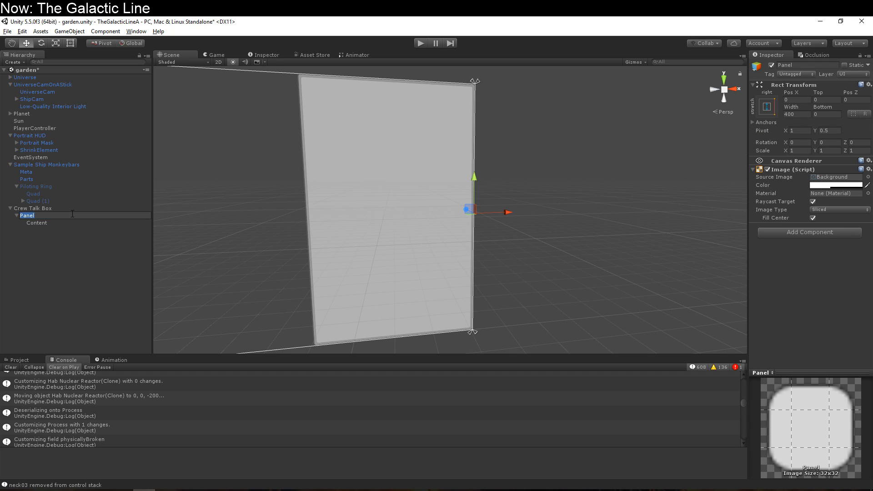
{"action": "type", "text": "Chat Sidebar"}
{"action": "key", "text": "Return"}
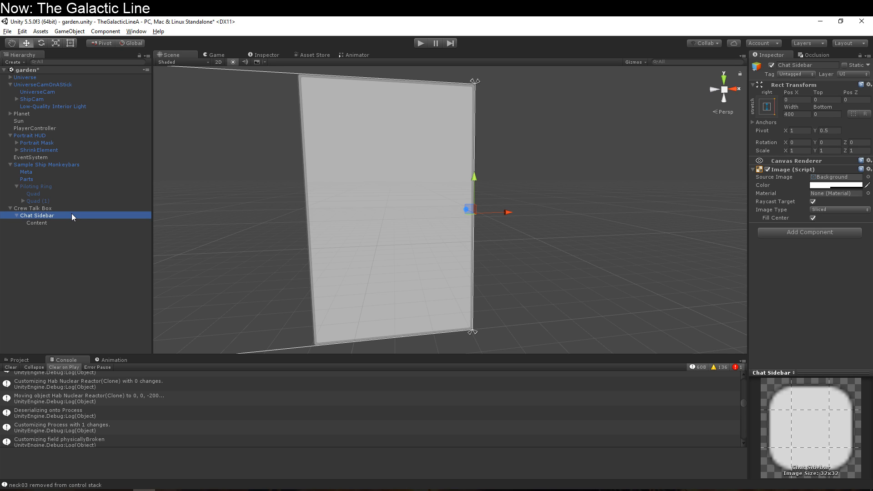
{"action": "left_click", "coordinate": [83, 221]}
{"action": "right_click", "coordinate": [83, 221]}
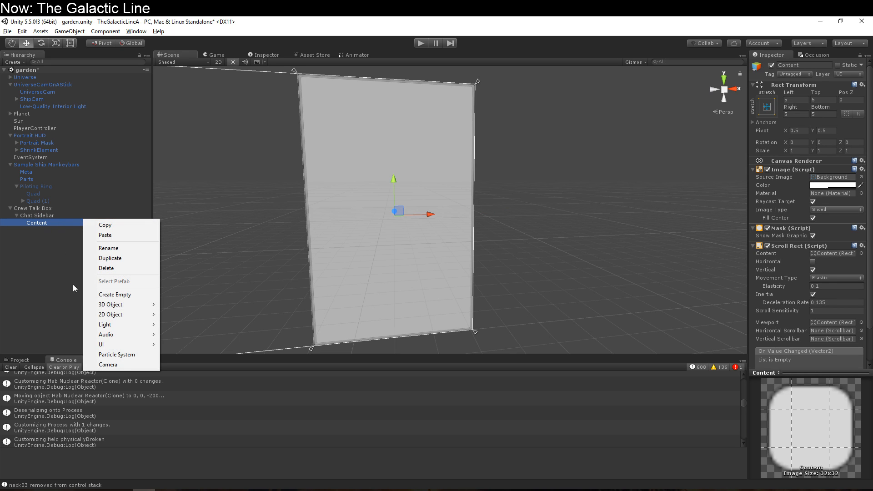
{"action": "mouse_move", "coordinate": [100, 346]}
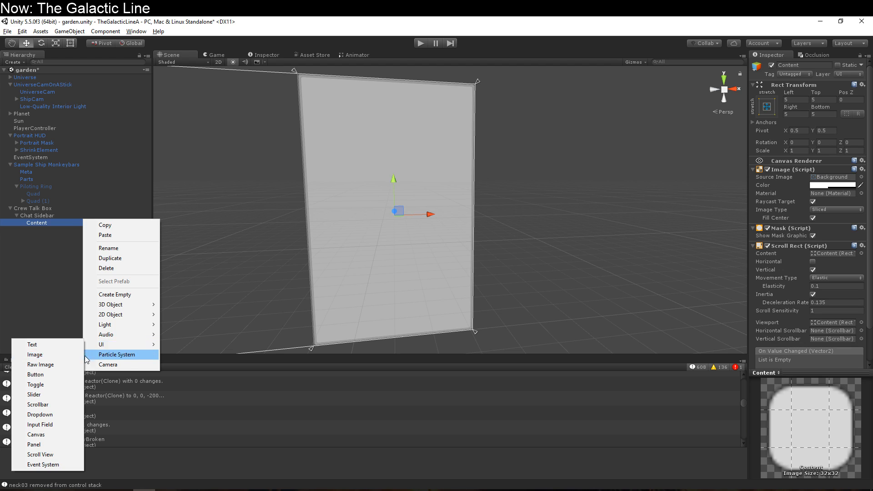
{"action": "left_click", "coordinate": [60, 392]}
{"action": "key", "text": "Delete"}
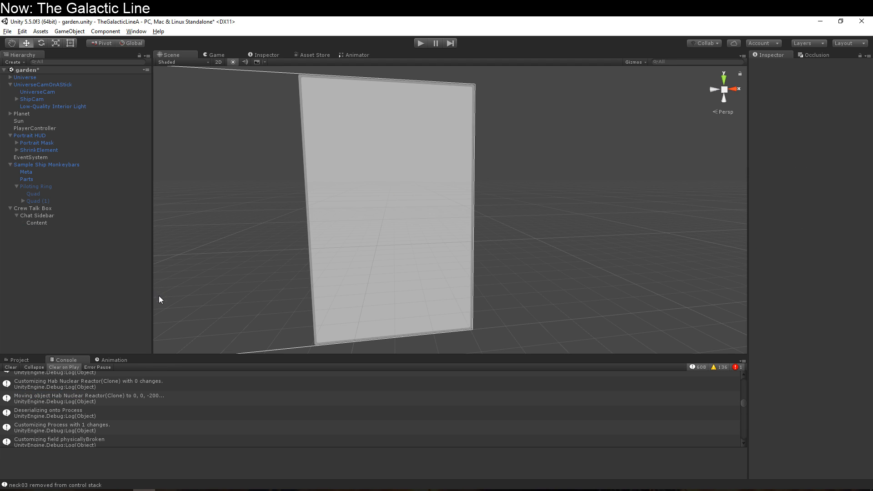
- Set the Chat Sidebar's source image to the chopback sprite
{"action": "left_click", "coordinate": [59, 220]}
{"action": "left_click", "coordinate": [67, 215]}
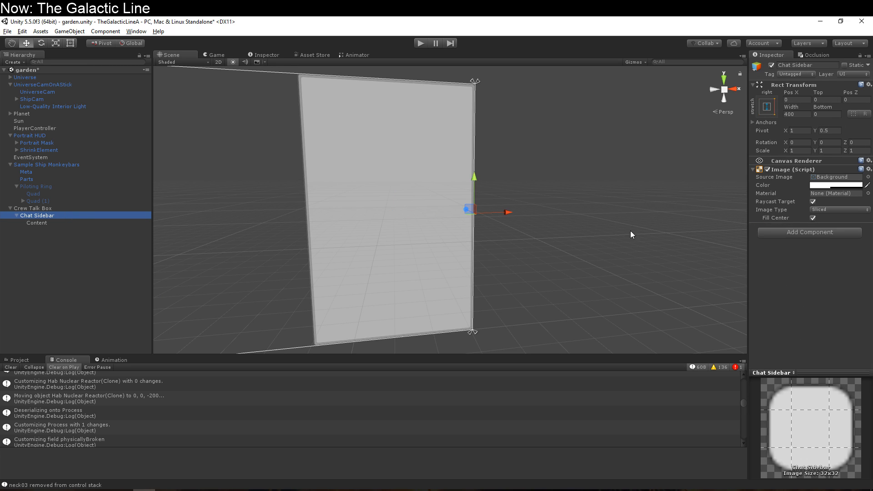
{"action": "left_click", "coordinate": [868, 176]}
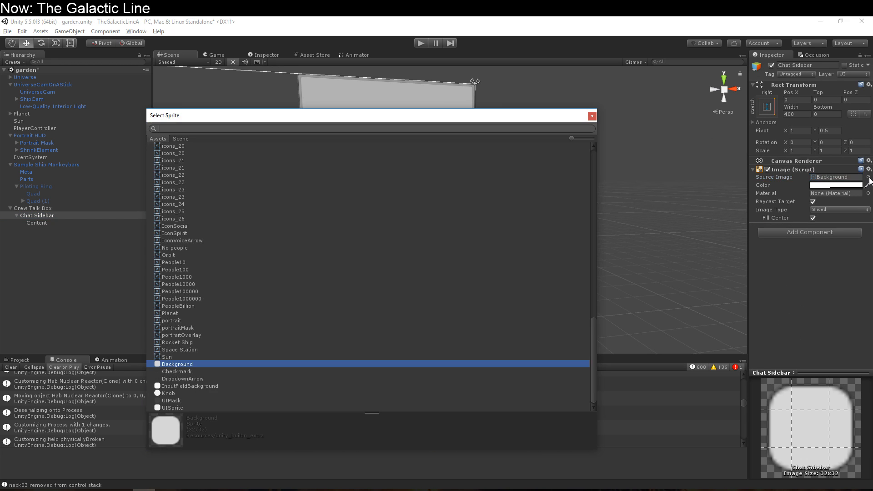
{"action": "scroll", "coordinate": [275, 249], "scroll_direction": "up", "scroll_amount": 20}
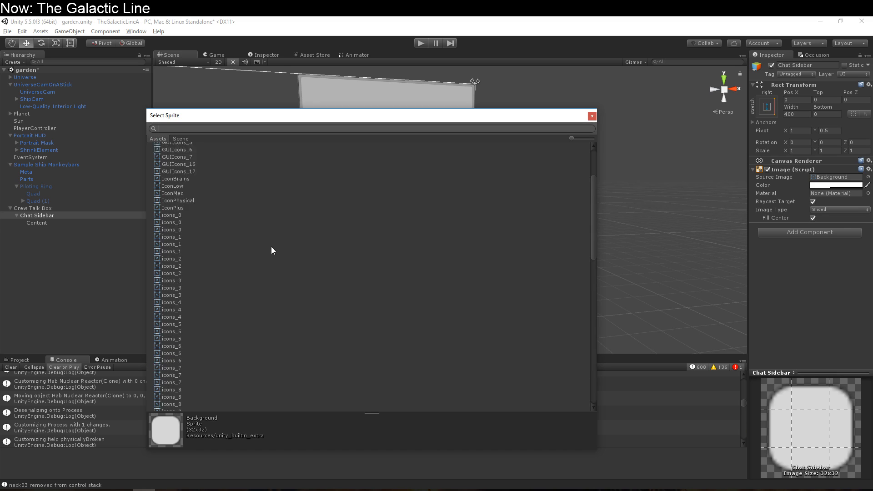
{"action": "left_click", "coordinate": [173, 169]}
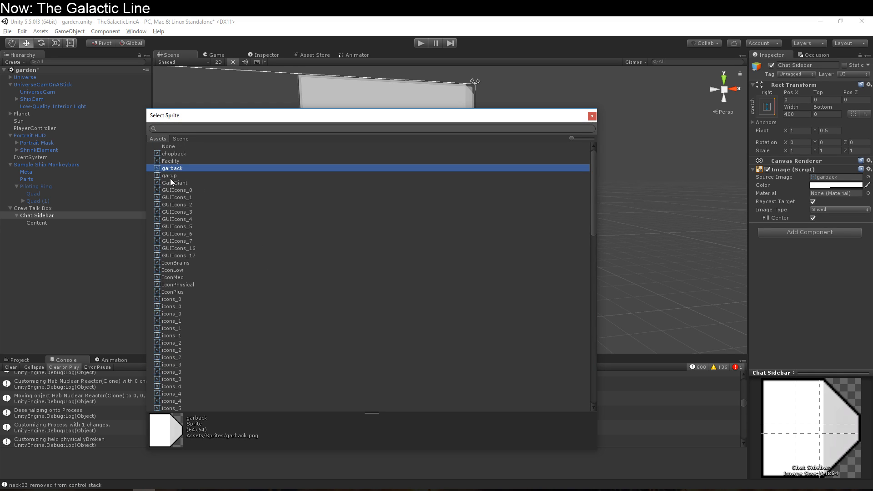
{"action": "left_click", "coordinate": [170, 177]}
{"action": "left_click", "coordinate": [173, 183]}
{"action": "left_click", "coordinate": [173, 162]}
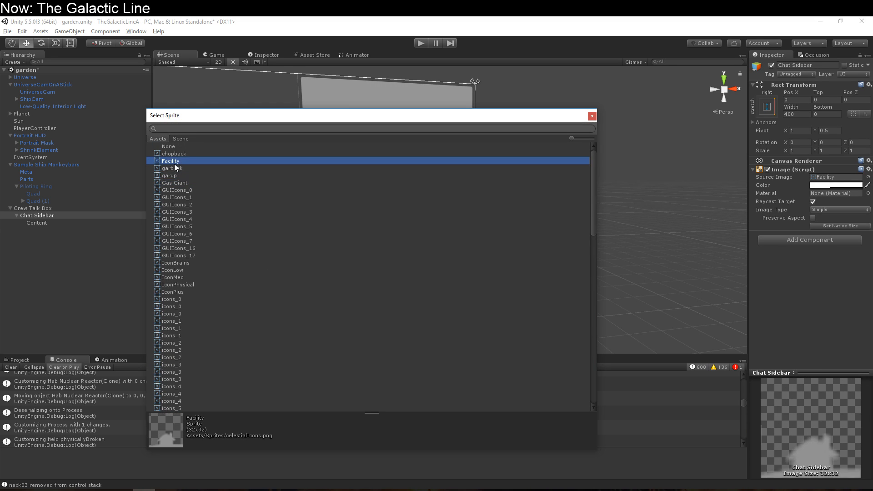
{"action": "left_click", "coordinate": [175, 154]}
{"action": "double_click", "coordinate": [177, 155]}
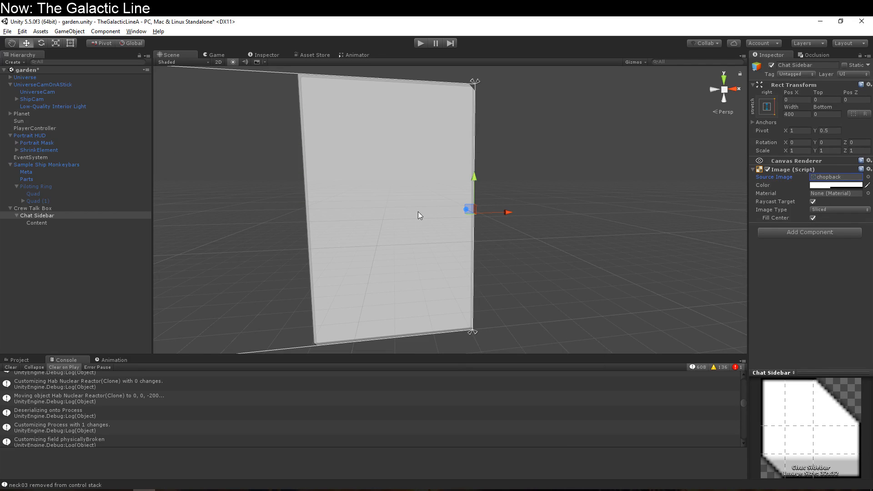
- Set the source image of the Content object to the chopback sprite
{"action": "left_click", "coordinate": [94, 224]}
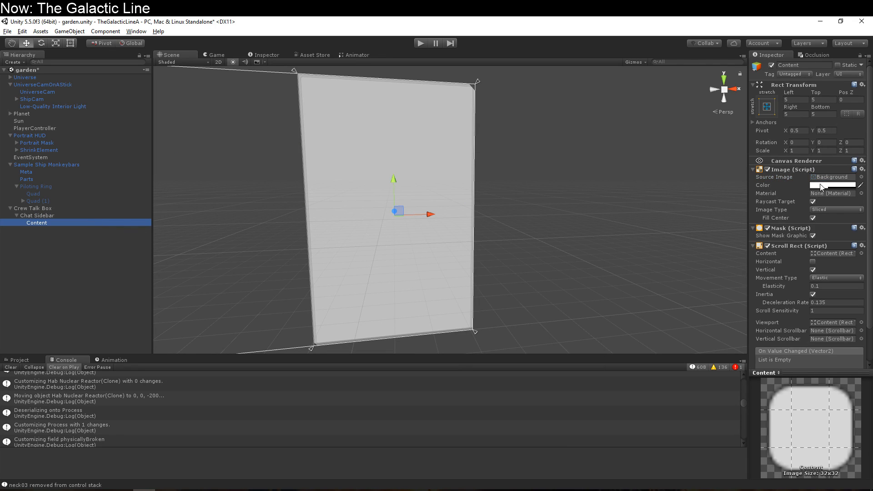
{"action": "left_click", "coordinate": [832, 177]}
{"action": "left_click", "coordinate": [861, 177]}
{"action": "scroll", "coordinate": [268, 187], "scroll_direction": "up", "scroll_amount": 15}
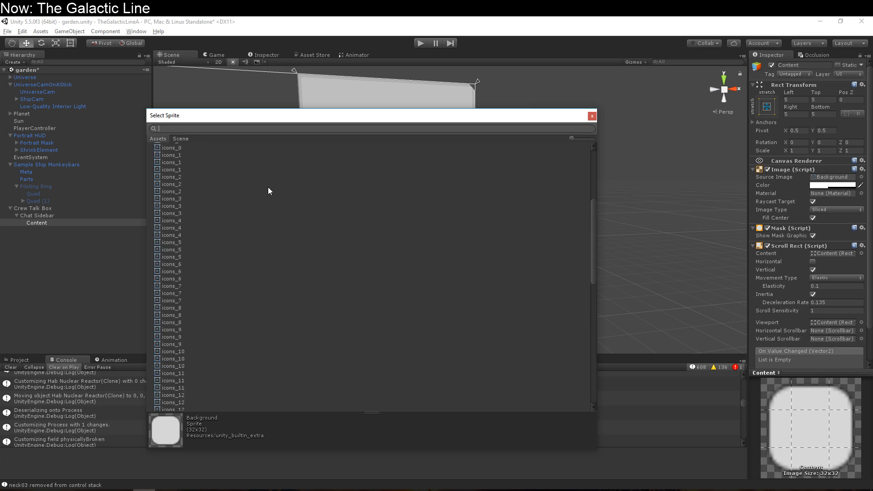
{"action": "left_click", "coordinate": [174, 170]}
{"action": "left_click", "coordinate": [175, 154]}
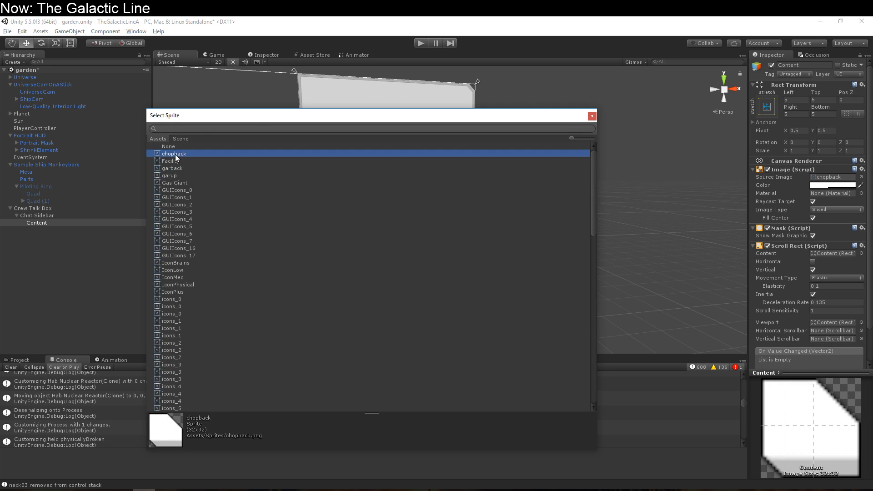
{"action": "double_click", "coordinate": [175, 154]}
- Tint the Chat Sidebar image a fully opaque light cyan, hex D2F9FFFF
{"action": "right_click_drag", "start_coordinate": [514, 215], "coordinate": [467, 205]}
{"action": "left_click", "coordinate": [135, 217]}
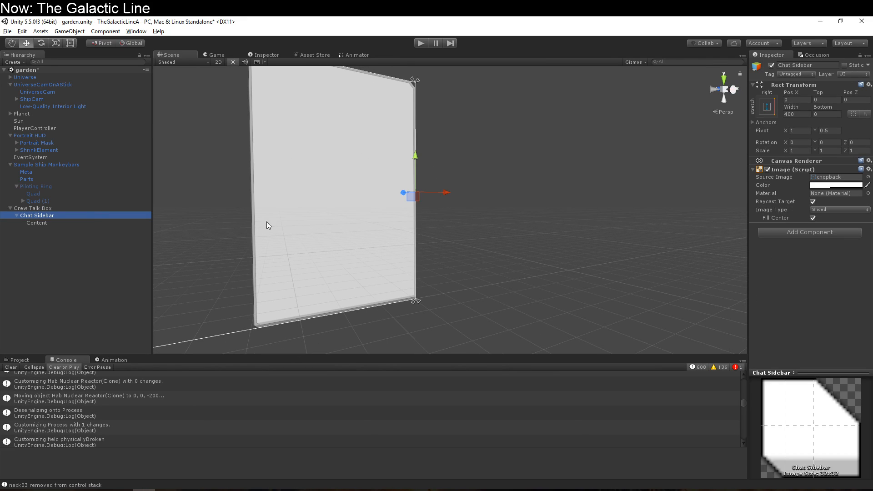
{"action": "left_click", "coordinate": [841, 186]}
{"action": "left_click_drag", "start_coordinate": [46, 182], "coordinate": [155, 186]}
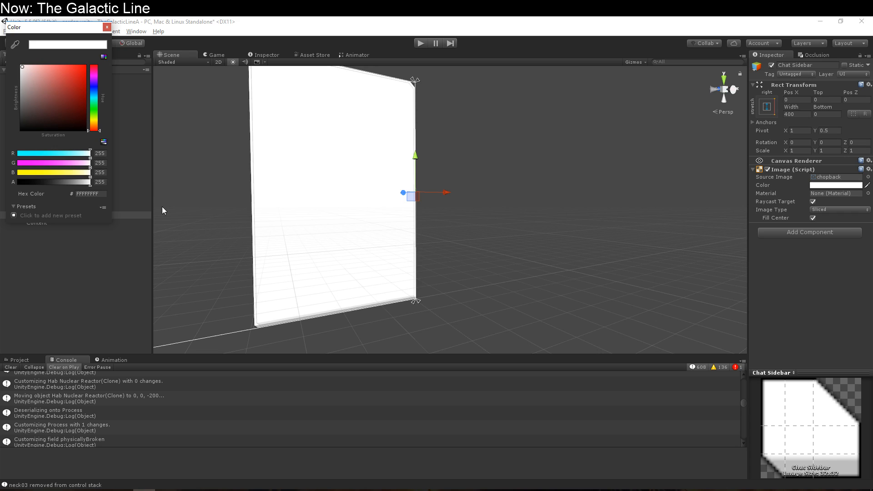
{"action": "left_click", "coordinate": [97, 96]}
{"action": "left_click_drag", "start_coordinate": [29, 90], "coordinate": [34, 59]}
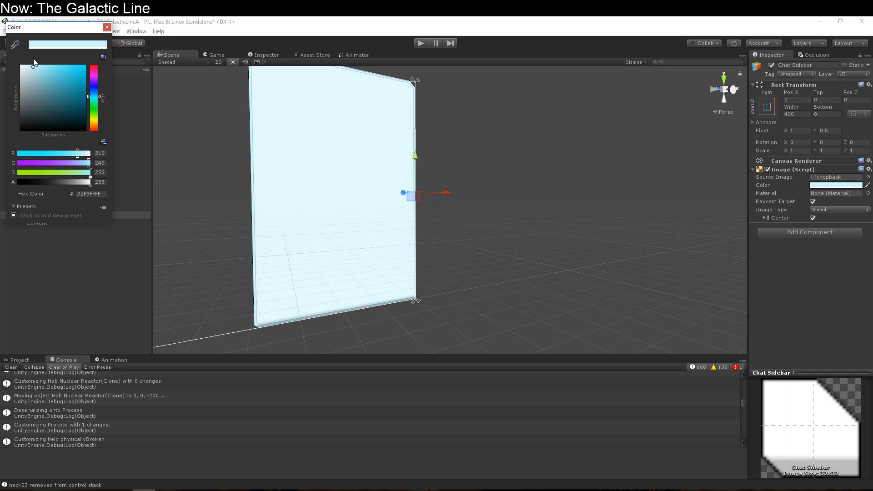
{"action": "left_click", "coordinate": [144, 208]}
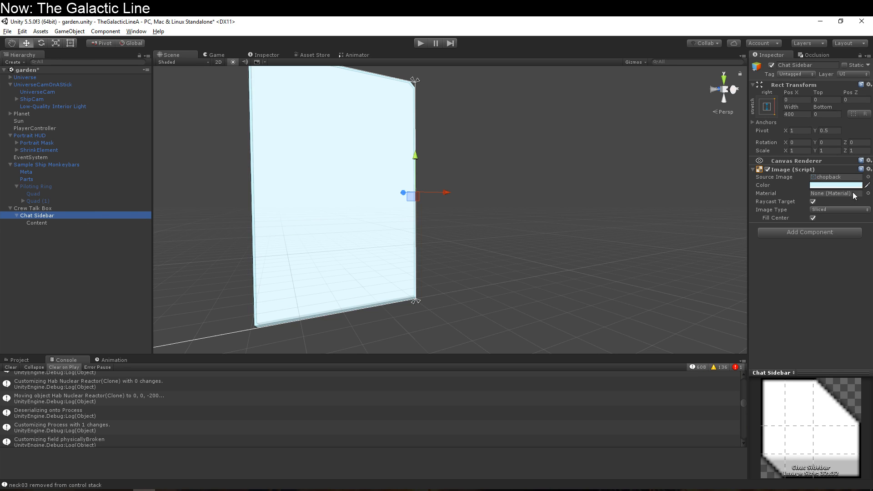
- Tint the Content image light cyan and make it fully opaque with alpha 255
{"action": "left_click", "coordinate": [110, 223]}
{"action": "left_click", "coordinate": [833, 185]}
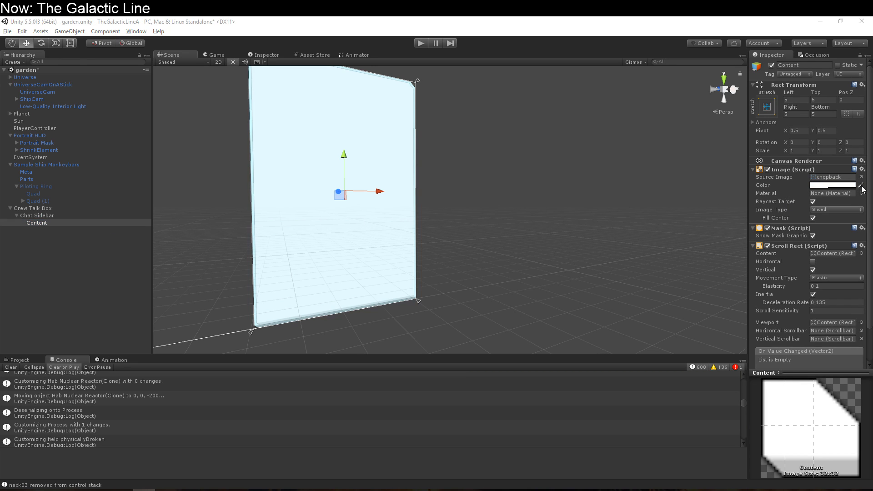
{"action": "left_click", "coordinate": [837, 185]}
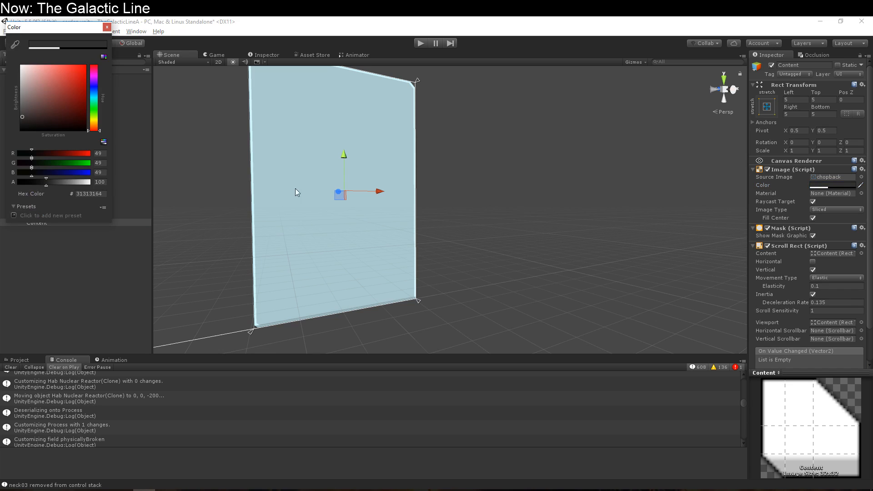
{"action": "left_click_drag", "start_coordinate": [75, 181], "coordinate": [91, 182]}
{"action": "left_click", "coordinate": [94, 96]}
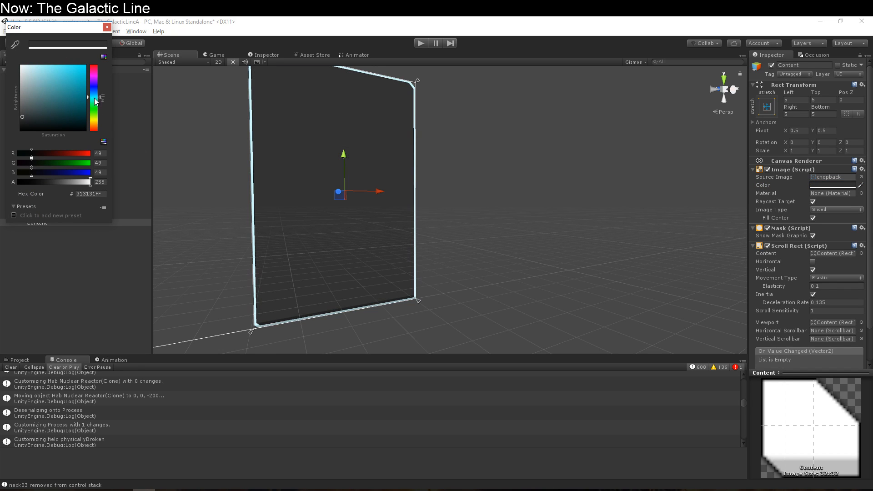
{"action": "mouse_move", "coordinate": [34, 73]}
{"action": "left_mouse_down"}
{"action": "mouse_move", "coordinate": [29, 59]}
{"action": "mouse_move", "coordinate": [35, 60]}
{"action": "left_mouse_up"}
{"action": "left_click", "coordinate": [63, 224]}
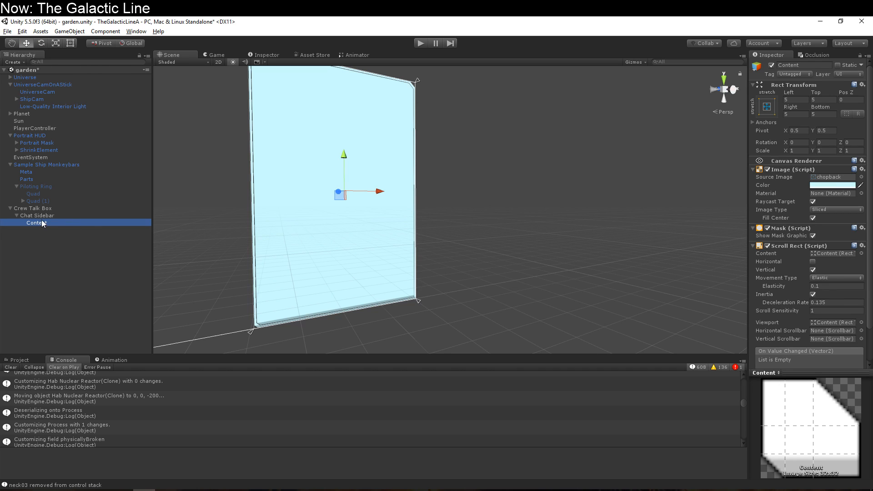
- Recolor the Chat Sidebar image to a semi-transparent grey, hex A5ACB0A5
{"action": "left_click", "coordinate": [41, 217]}
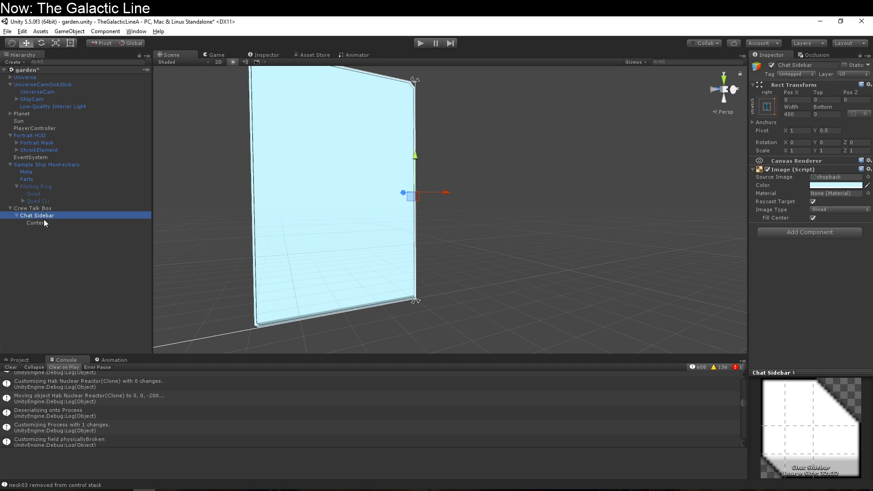
{"action": "left_click", "coordinate": [856, 186]}
{"action": "left_click_drag", "start_coordinate": [59, 185], "coordinate": [65, 182]}
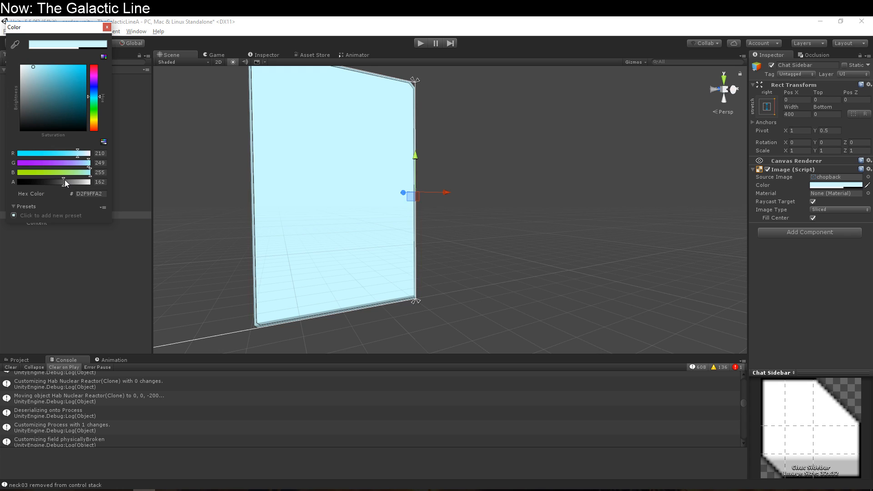
{"action": "left_click_drag", "start_coordinate": [92, 95], "coordinate": [95, 93]}
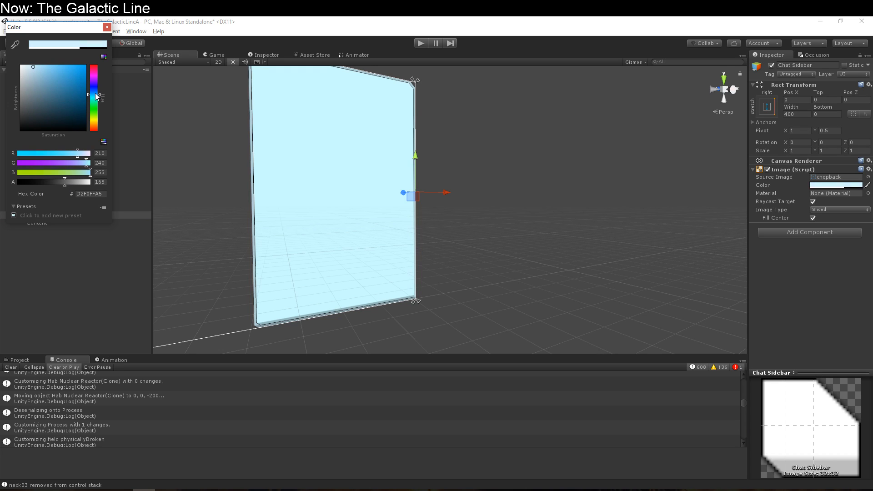
{"action": "left_click_drag", "start_coordinate": [26, 105], "coordinate": [25, 106]}
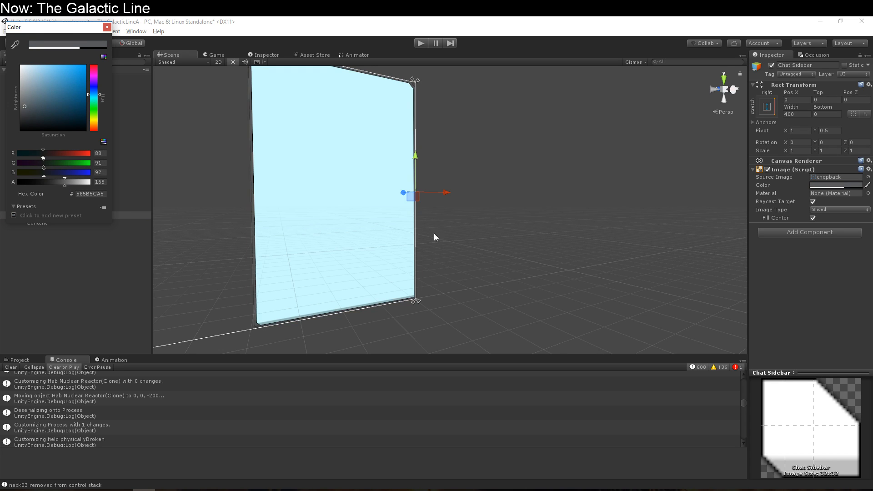
{"action": "mouse_move", "coordinate": [434, 233]}
{"action": "right_mouse_down"}
{"action": "mouse_move", "coordinate": [418, 282]}
{"action": "mouse_move", "coordinate": [374, 245]}
{"action": "mouse_move", "coordinate": [370, 257]}
{"action": "mouse_move", "coordinate": [432, 224]}
{"action": "right_mouse_up"}
{"action": "left_click", "coordinate": [851, 186]}
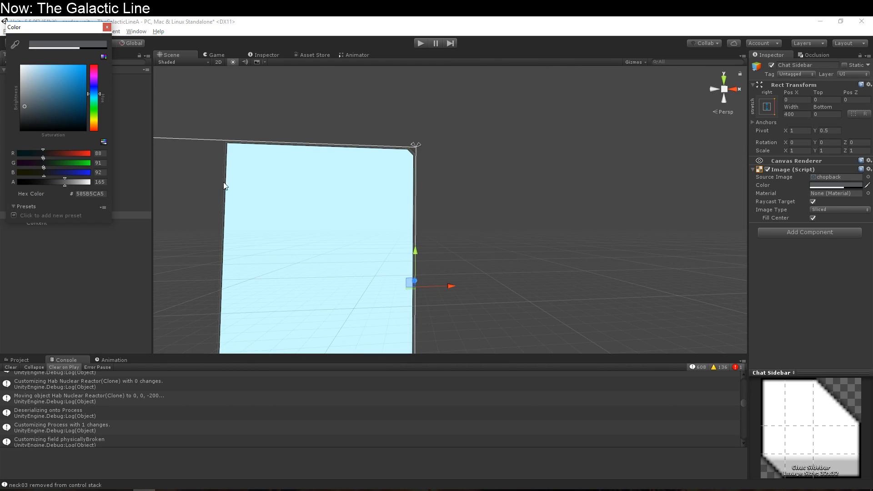
{"action": "left_click_drag", "start_coordinate": [28, 91], "coordinate": [27, 86]}
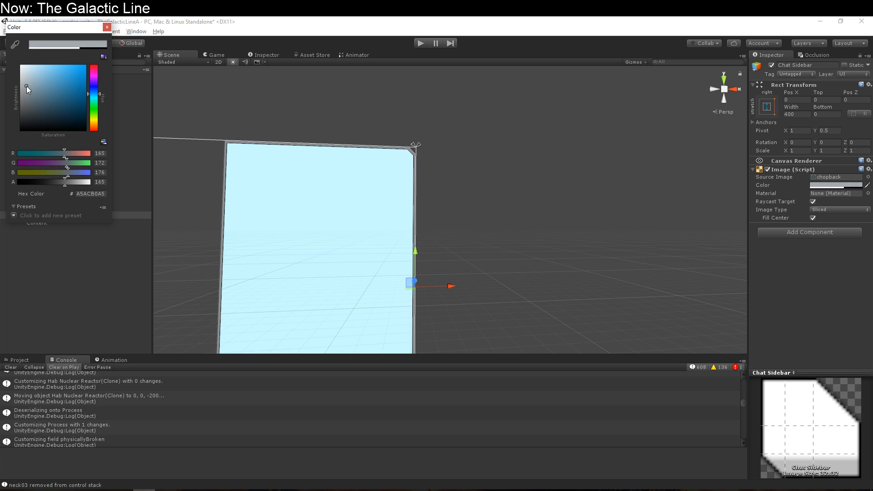
{"action": "right_click_drag", "start_coordinate": [477, 175], "coordinate": [489, 136]}
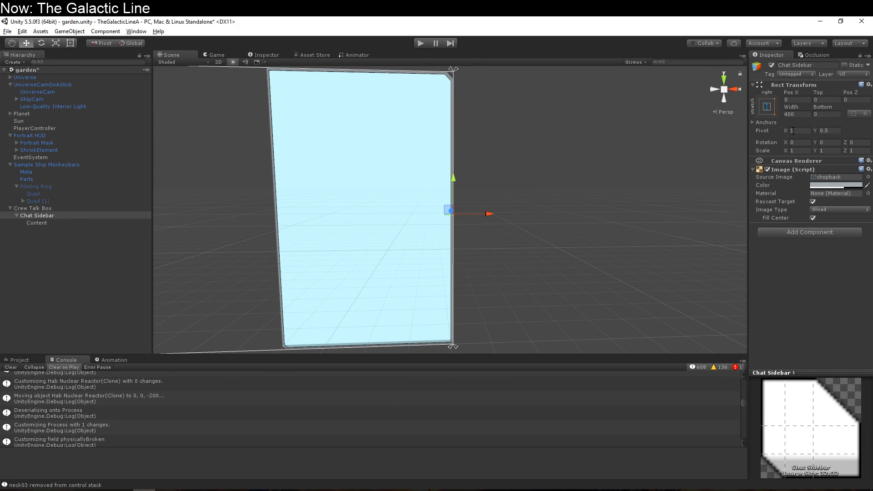
- Set the Chat Sidebar's Pos X, Top and Bottom values to 5 each
{"action": "left_click", "coordinate": [795, 100]}
{"action": "type", "text": "5"}
{"action": "key", "text": "Tab"}
{"action": "type", "text": "55"}
{"action": "key", "text": "BackSpace"}
{"action": "key", "text": "Tab"}
{"action": "key", "text": "Tab"}
{"action": "key", "text": "Tab"}
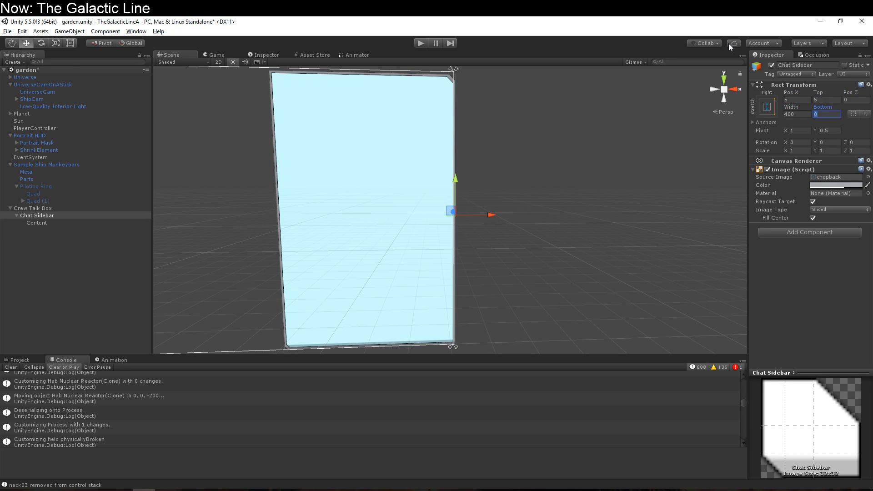
{"action": "type", "text": "5"}
{"action": "middle_click_drag", "start_coordinate": [248, 119], "coordinate": [260, 109]}
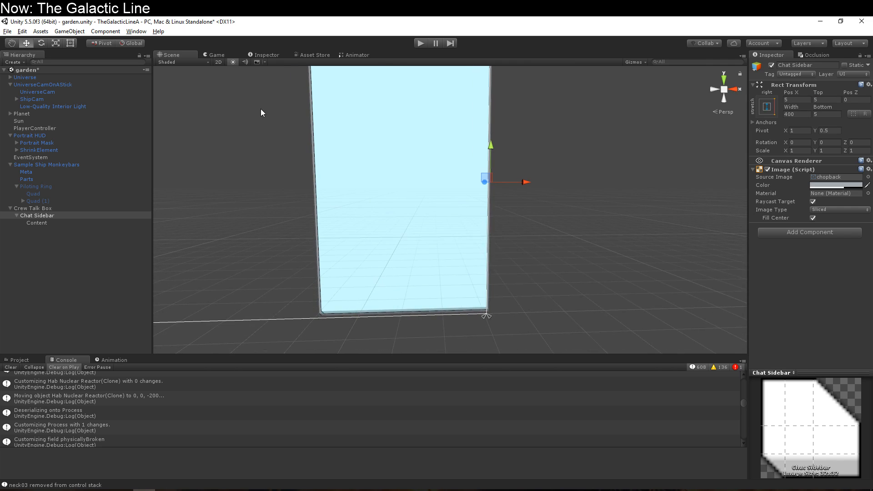
{"action": "middle_click_drag", "start_coordinate": [225, 171], "coordinate": [302, 189]}
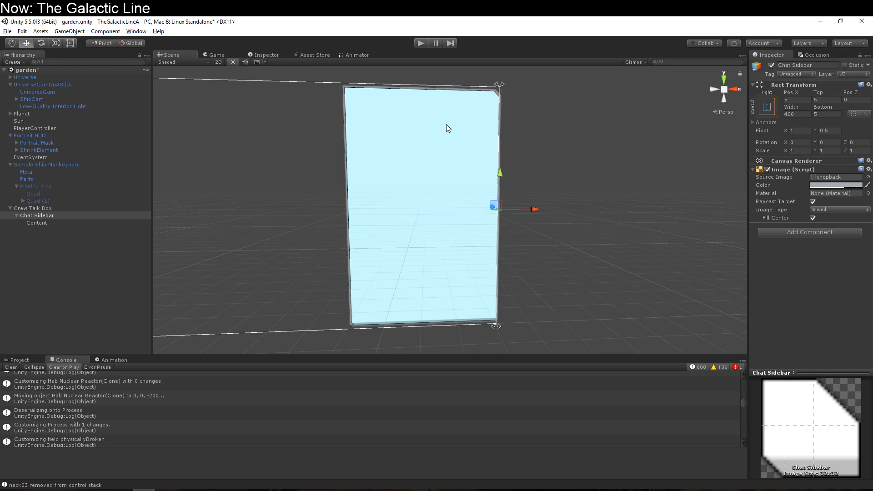
- Add a UI Panel as a child of the Content object
{"action": "left_click", "coordinate": [117, 222]}
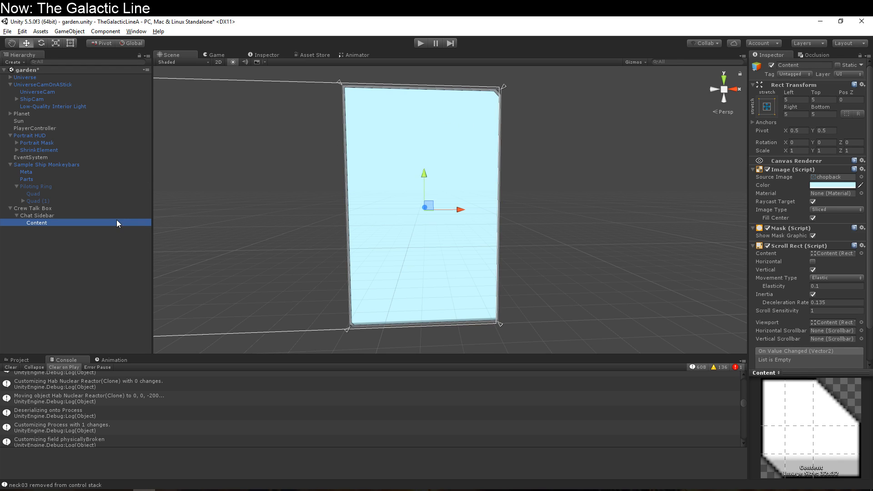
{"action": "right_click", "coordinate": [115, 229]}
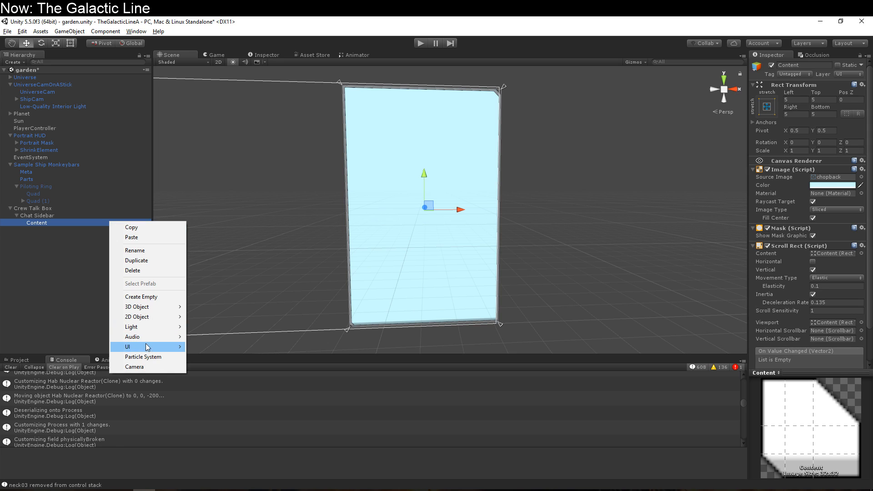
{"action": "mouse_move", "coordinate": [146, 346]}
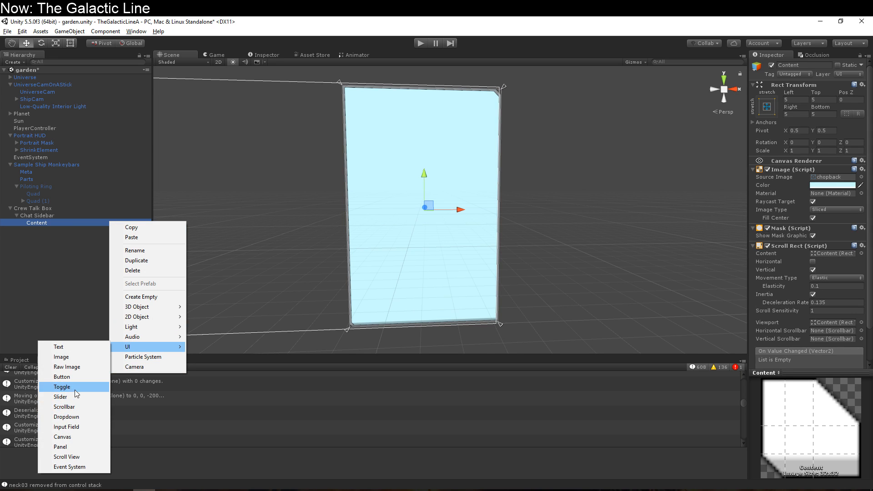
{"action": "left_click", "coordinate": [88, 447]}
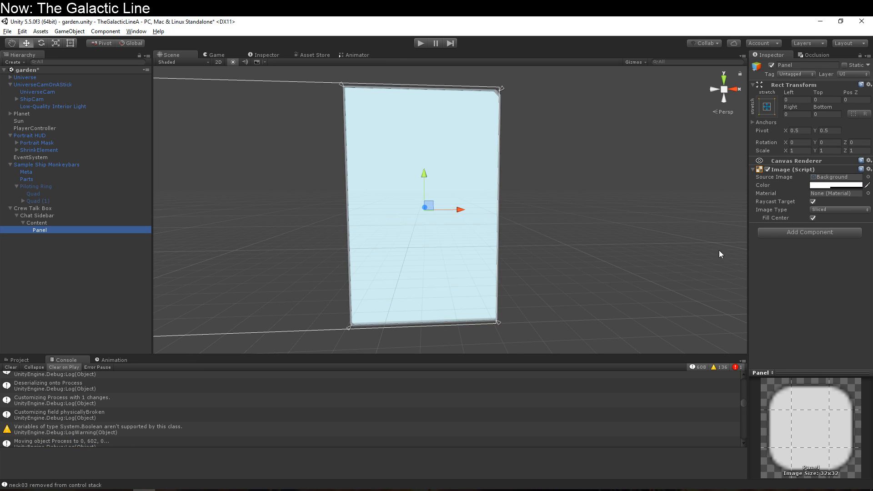
{"action": "left_click", "coordinate": [795, 232]}
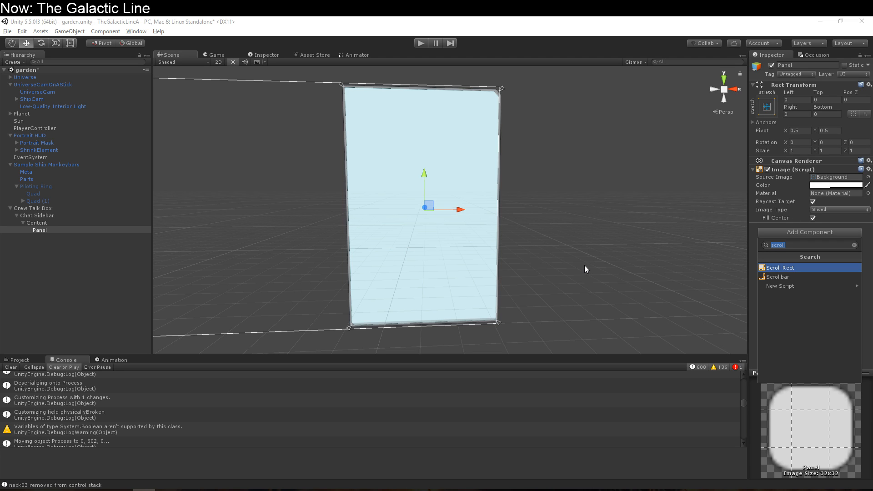
{"action": "type", "text": "layout"}
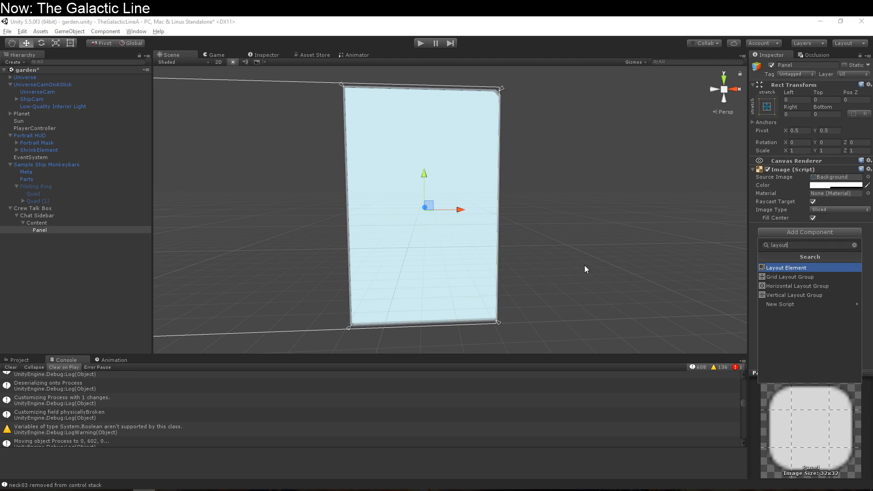
{"action": "key", "text": "Return"}
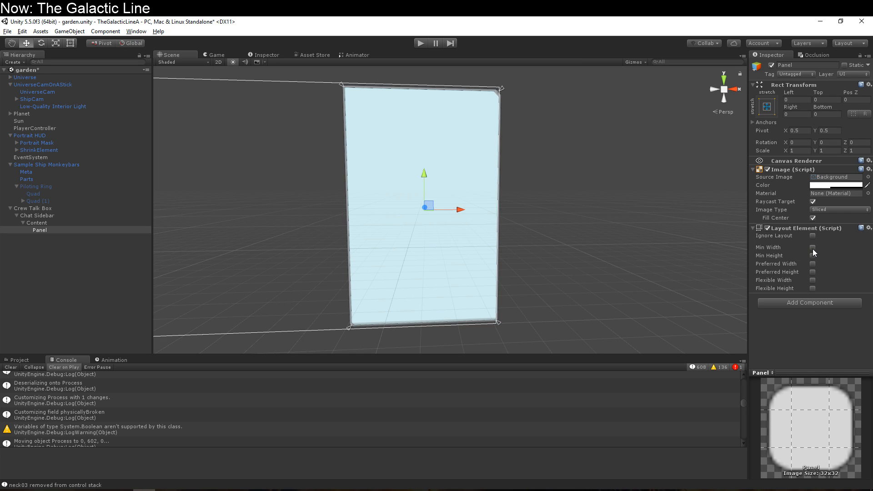
{"action": "left_click", "coordinate": [868, 228]}
{"action": "left_click", "coordinate": [846, 249]}
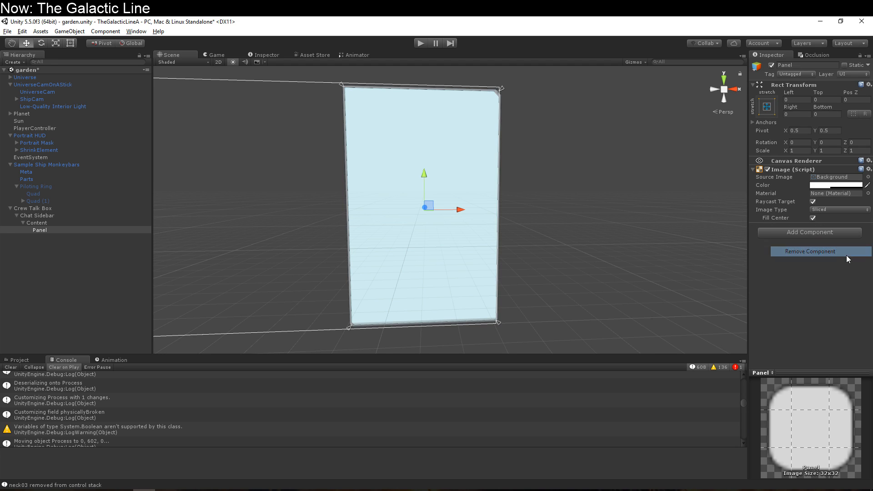
- Add a Content Size Fitter component to the Panel and set its Vertical Fit to Preferred Size
{"action": "left_click", "coordinate": [834, 233]}
{"action": "type", "text": "content"}
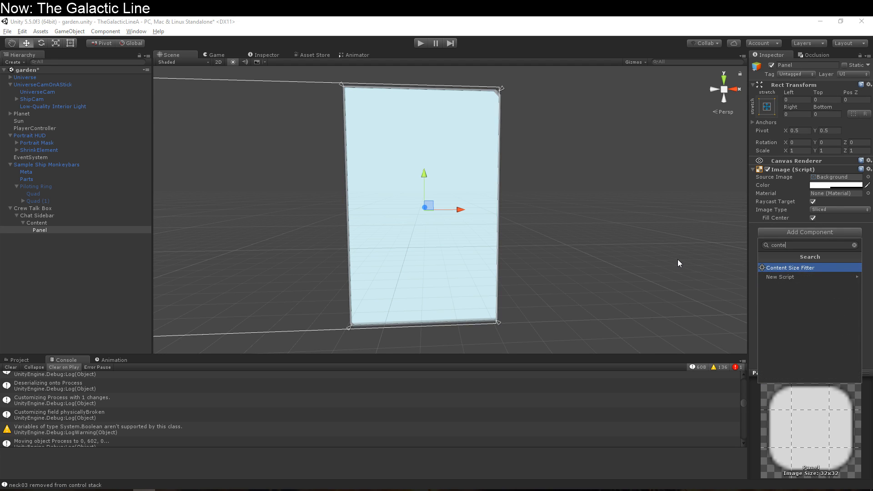
{"action": "key", "text": "Return"}
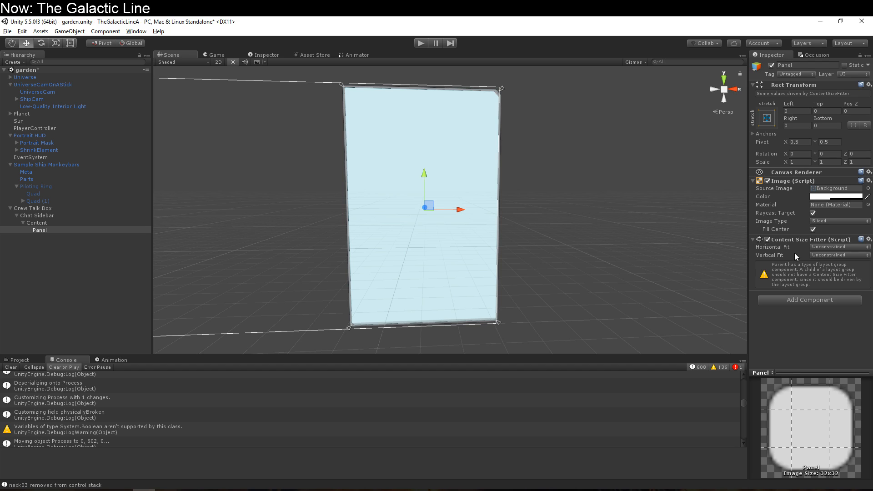
{"action": "left_click", "coordinate": [839, 255]}
{"action": "left_click", "coordinate": [825, 284]}
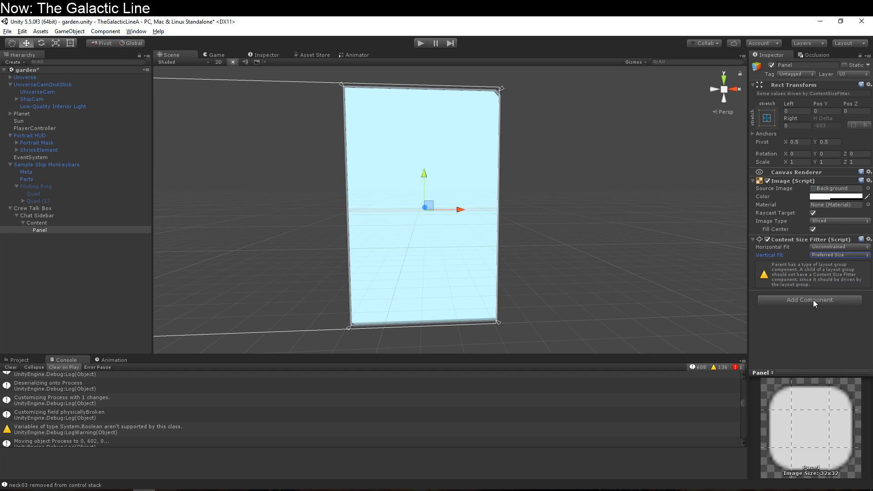
- Add a Vertical Layout Group component to the Panel inside Content
{"action": "left_click", "coordinate": [813, 299]}
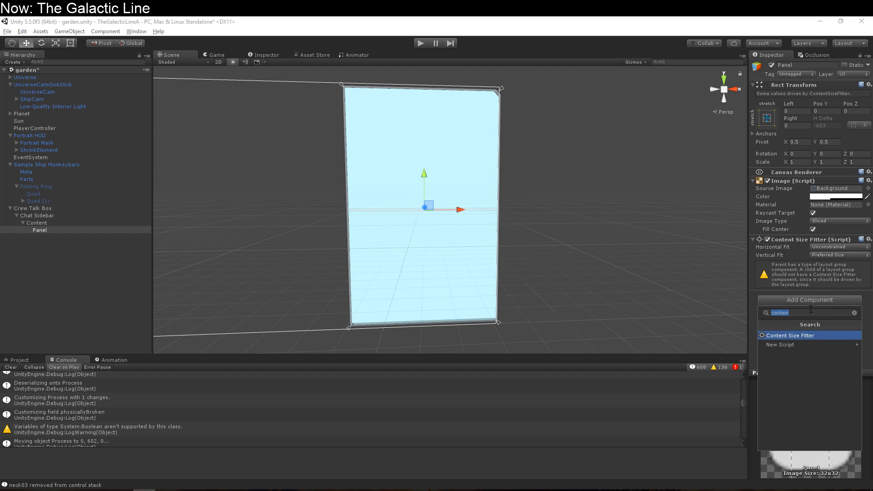
{"action": "type", "text": "ver"}
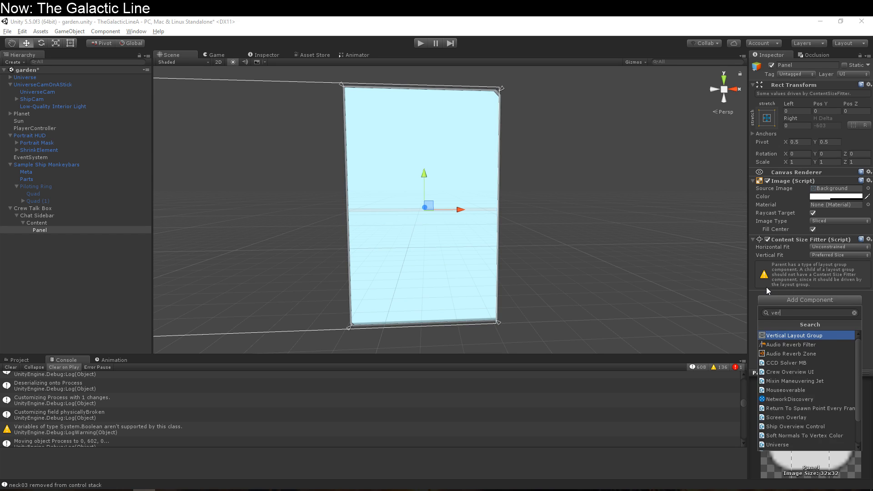
{"action": "type", "text": "tic"}
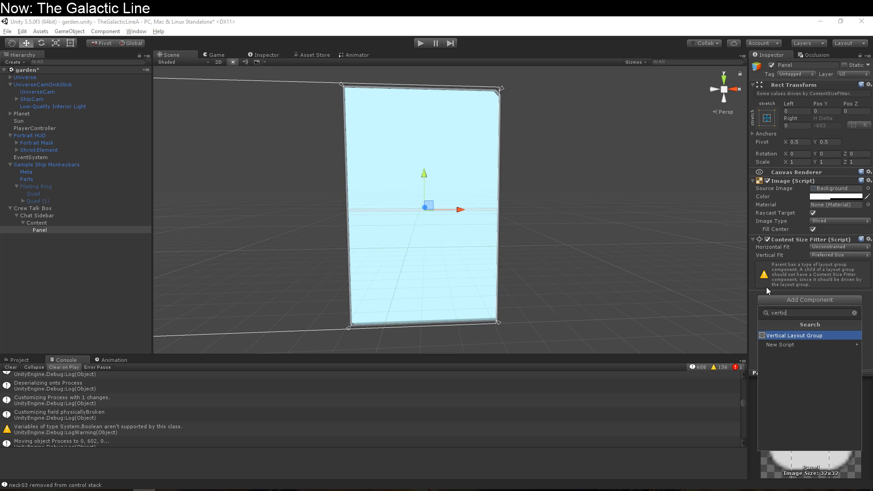
{"action": "key", "text": "Return"}
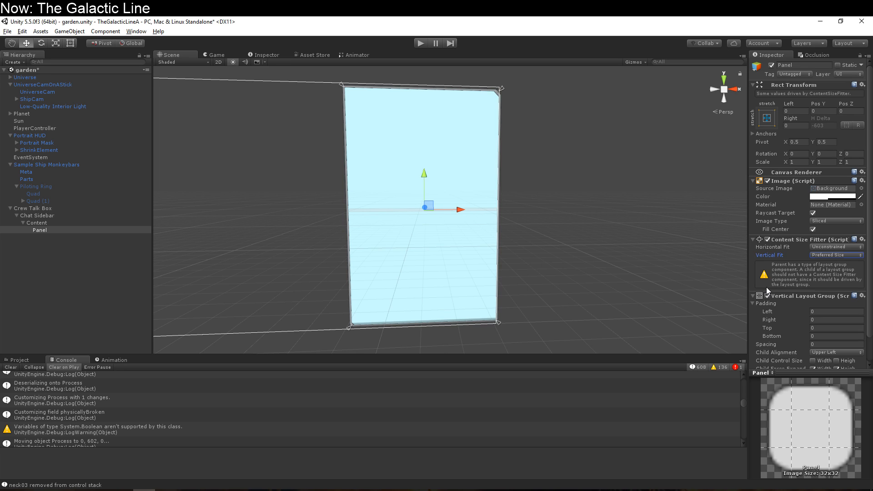
- Set the Vertical Layout Group's left, right, top and bottom padding and its spacing to 5 each
{"action": "left_click", "coordinate": [833, 312]}
{"action": "type", "text": "5"}
{"action": "key", "text": "Tab"}
{"action": "type", "text": "5"}
{"action": "key", "text": "Tab"}
{"action": "type", "text": "5"}
{"action": "key", "text": "Tab"}
{"action": "left_click", "coordinate": [835, 345]}
{"action": "type", "text": "5"}
{"action": "scroll", "coordinate": [823, 333], "scroll_direction": "down", "scroll_amount": 3}
{"action": "scroll", "coordinate": [823, 334], "scroll_direction": "up", "scroll_amount": 3}
- Set the Pivot Y value of the Panel under Content to 1
{"action": "left_click", "coordinate": [36, 223]}
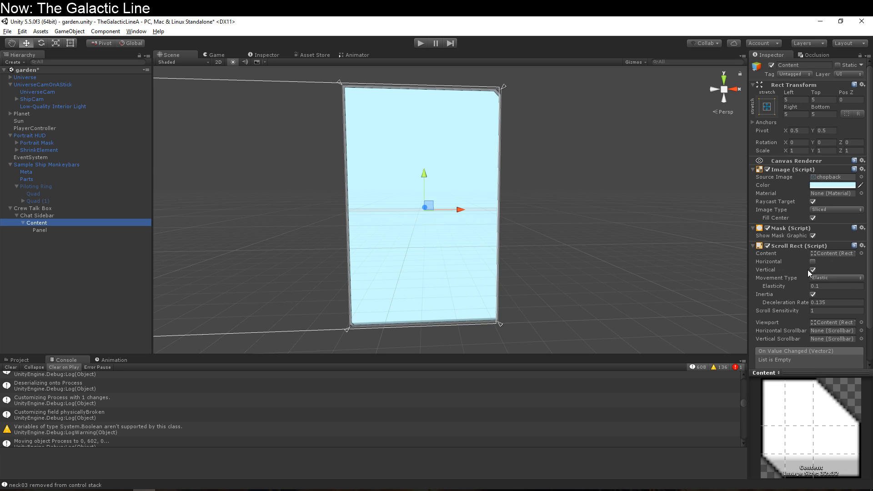
{"action": "left_click", "coordinate": [489, 250]}
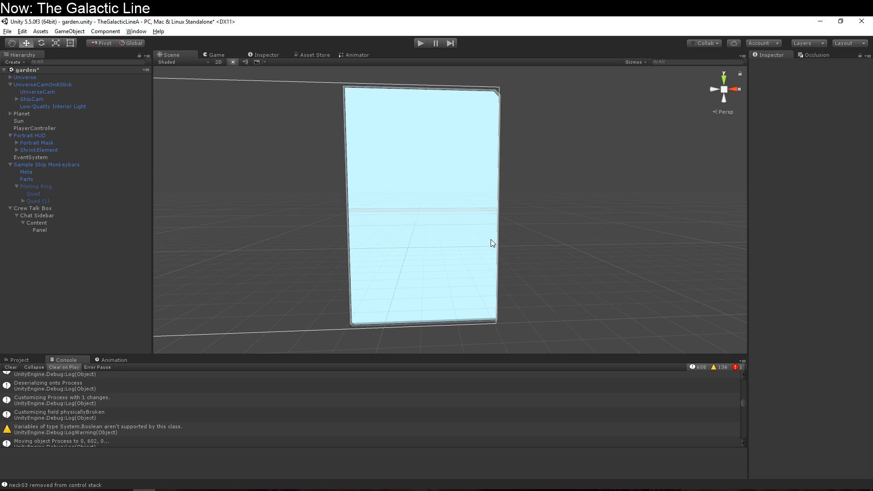
{"action": "left_click", "coordinate": [68, 215]}
{"action": "left_click", "coordinate": [68, 231]}
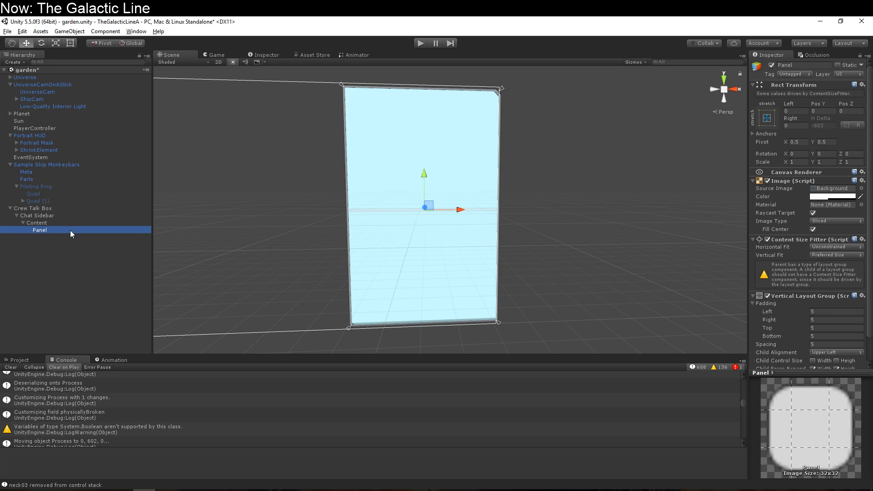
{"action": "scroll", "coordinate": [771, 223], "scroll_direction": "down", "scroll_amount": 2}
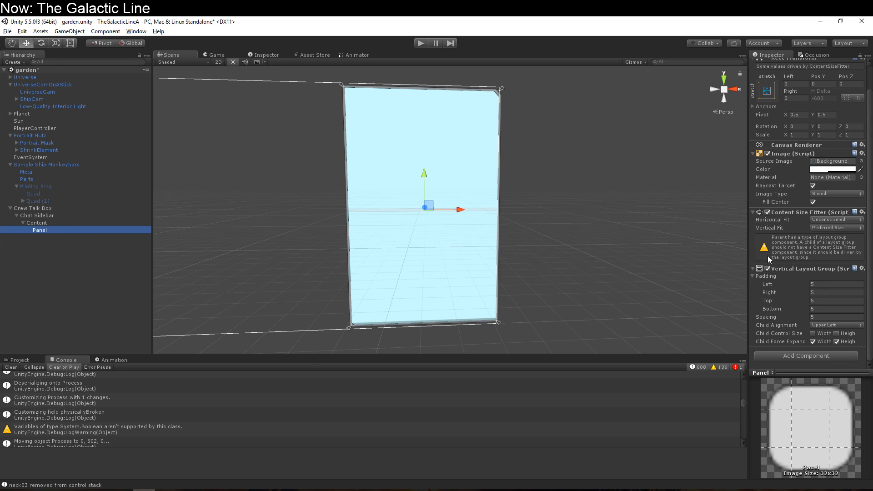
{"action": "scroll", "coordinate": [770, 259], "scroll_direction": "up", "scroll_amount": 2}
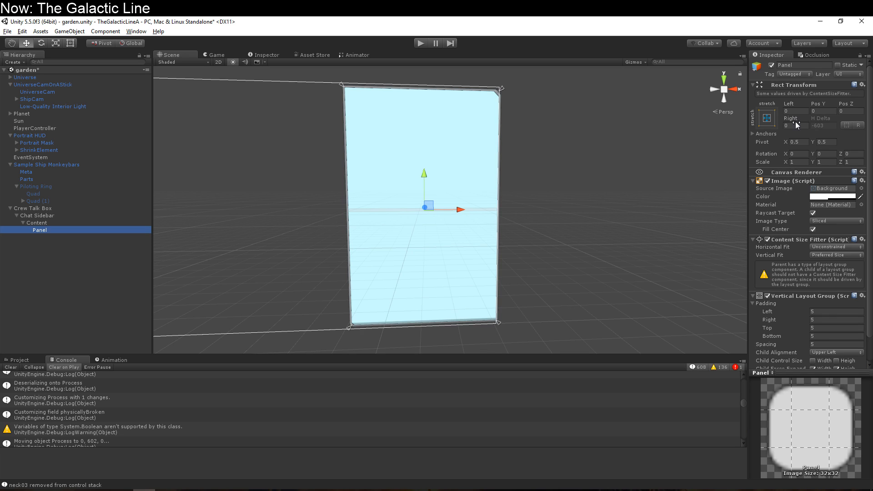
{"action": "left_click", "coordinate": [824, 142]}
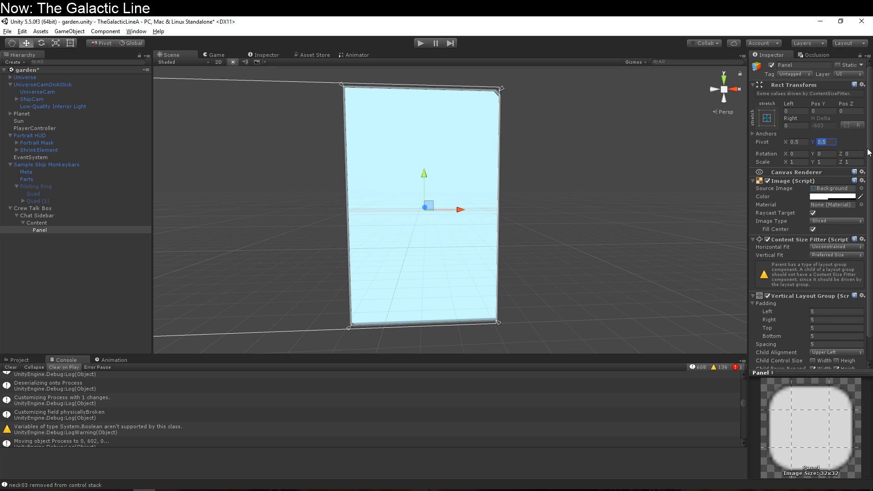
{"action": "type", "text": "0"}
{"action": "left_click", "coordinate": [796, 142]}
- Duplicate the Panel four times within the Content object
{"action": "left_click", "coordinate": [139, 215]}
{"action": "left_click", "coordinate": [142, 222]}
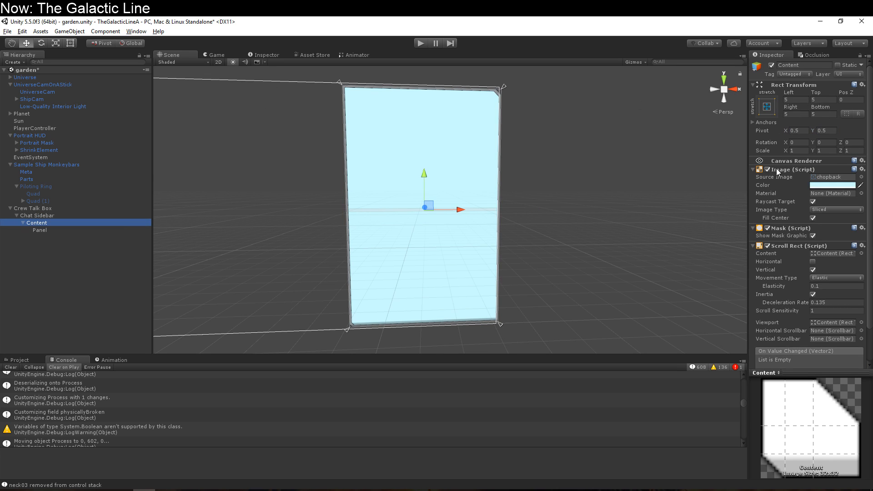
{"action": "left_click", "coordinate": [121, 228]}
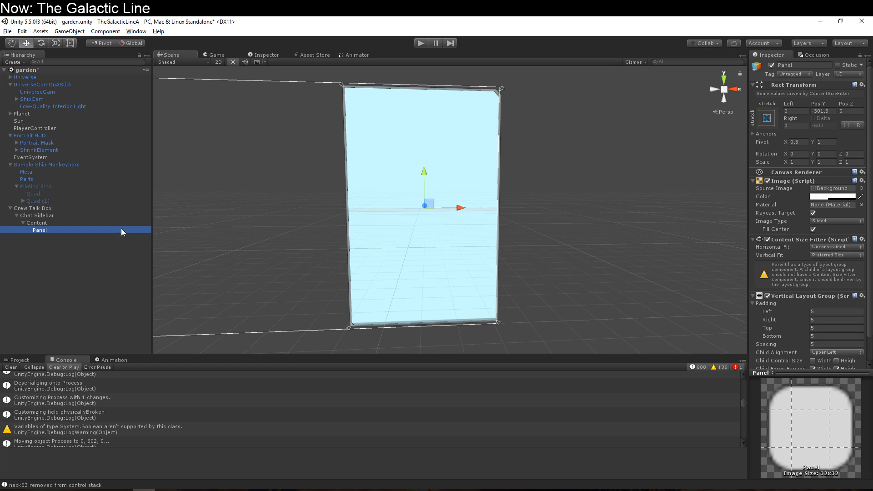
{"action": "key", "text": "ctrl+d"}
{"action": "key", "text": "ctrl+d"}
{"action": "key", "text": "ctrl+d"}
{"action": "key", "text": "ctrl+d"}
{"action": "key", "text": "shift+Up"}
{"action": "key", "text": "shift+Up"}
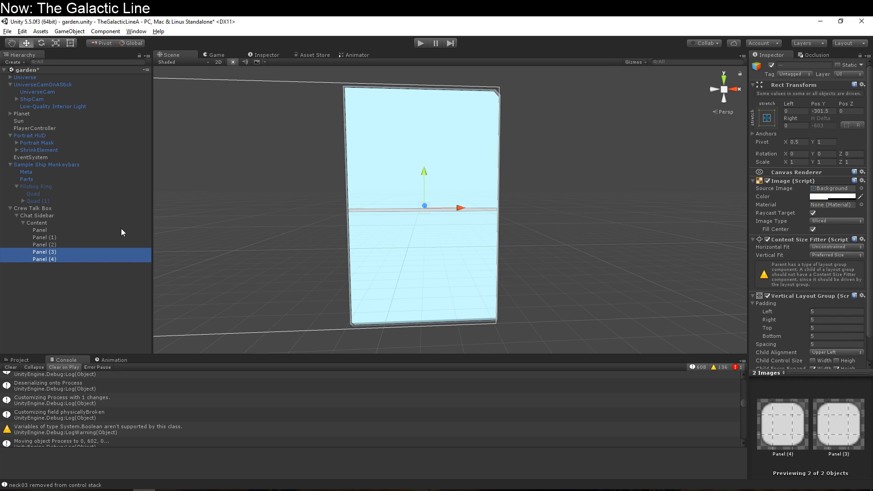
- Add a Layout Element component to the original Panel at the head of Content's children
{"action": "left_click", "coordinate": [101, 223]}
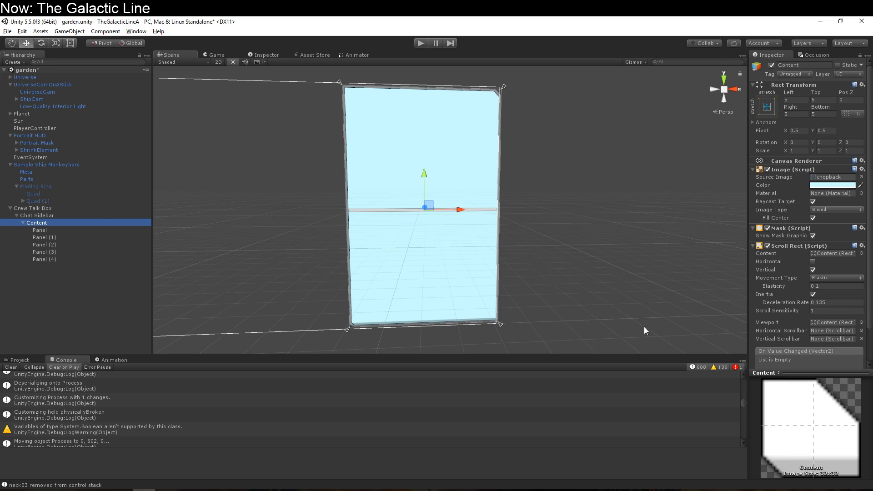
{"action": "left_click", "coordinate": [85, 237]}
{"action": "left_click", "coordinate": [86, 231]}
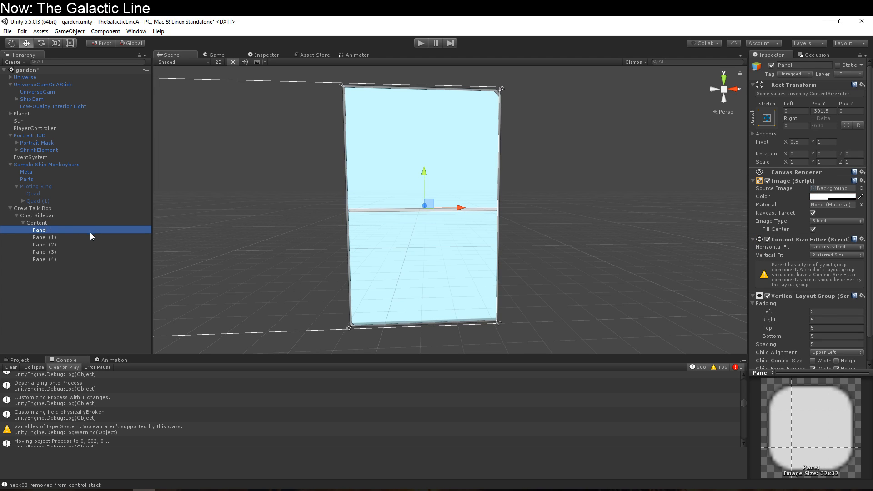
{"action": "scroll", "coordinate": [799, 340], "scroll_direction": "down", "scroll_amount": 2}
{"action": "left_click", "coordinate": [807, 356]}
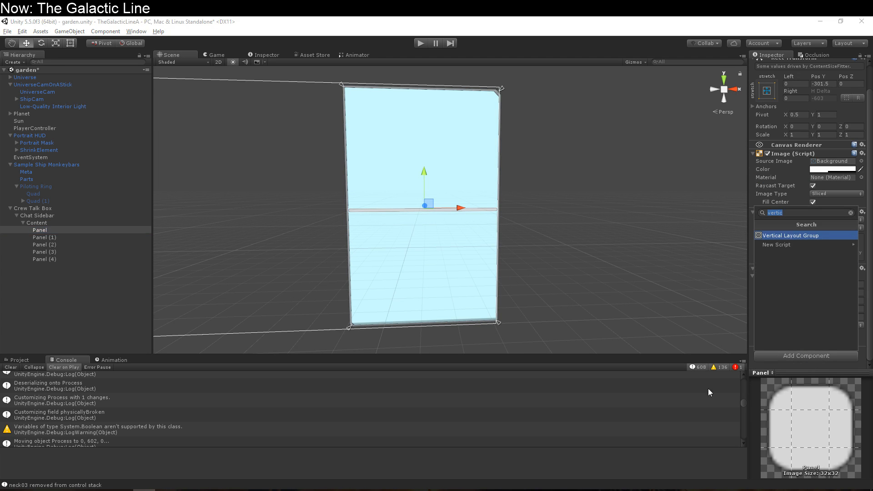
{"action": "type", "text": "layout"}
{"action": "key", "text": "Return"}
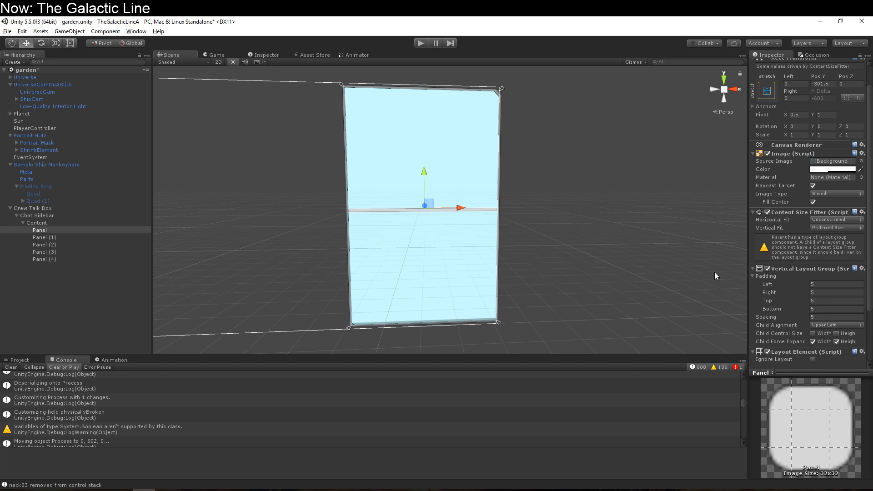
{"action": "scroll", "coordinate": [785, 280], "scroll_direction": "down", "scroll_amount": 4}
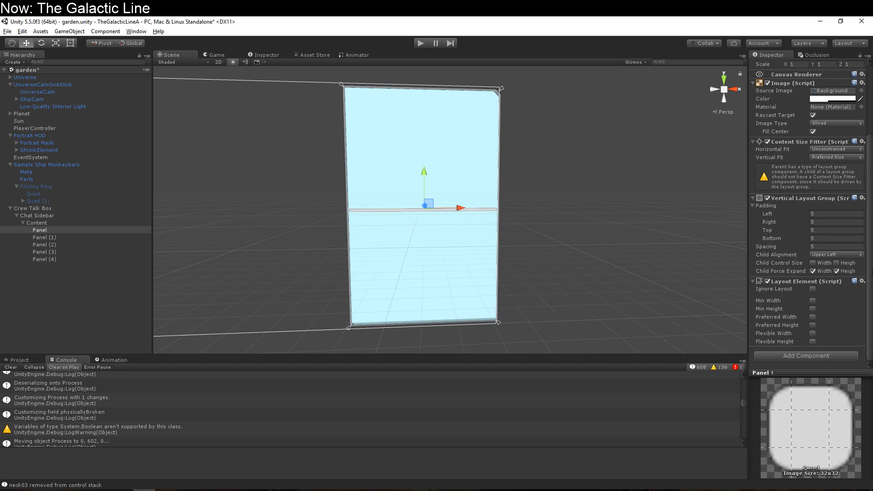
- Delete the four duplicated panels, Panel (1) to Panel (4), from the Content object
{"action": "left_click", "coordinate": [106, 223]}
{"action": "key", "text": "shift+Down"}
{"action": "key", "text": "shift+Down"}
{"action": "key", "text": "shift+Down"}
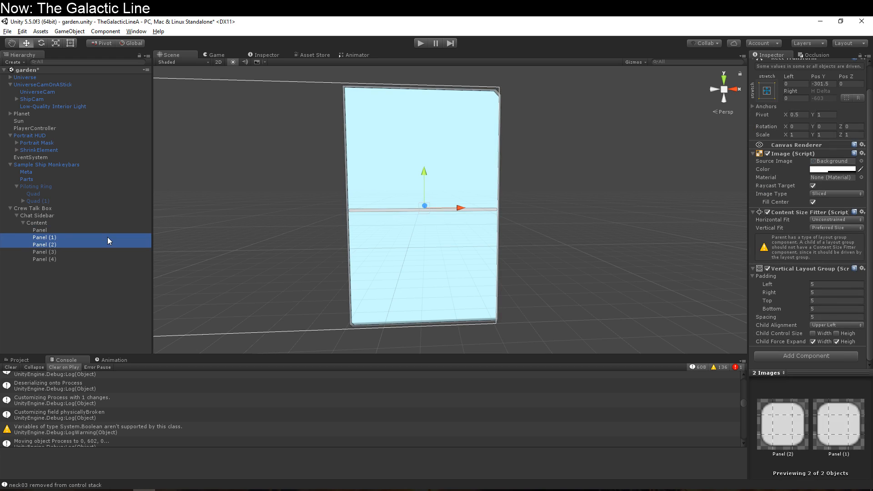
{"action": "key", "text": "Delete"}
{"action": "left_click", "coordinate": [101, 230]}
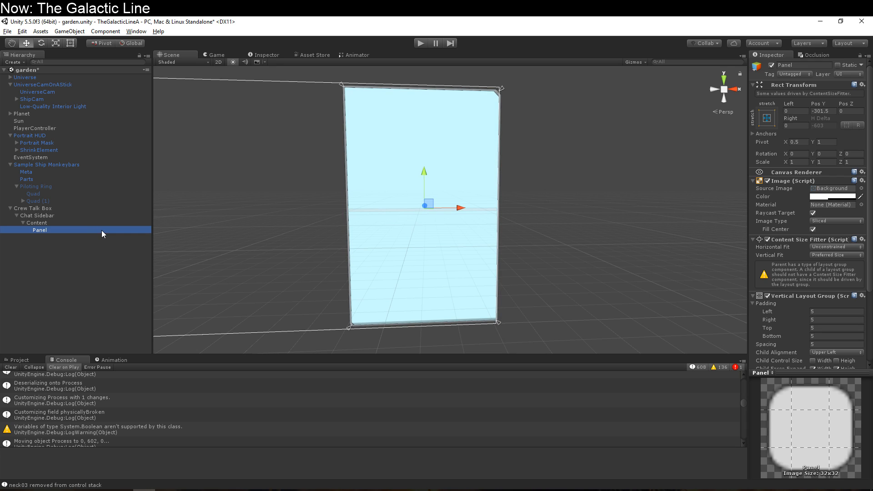
{"action": "scroll", "coordinate": [824, 323], "scroll_direction": "down", "scroll_amount": 4}
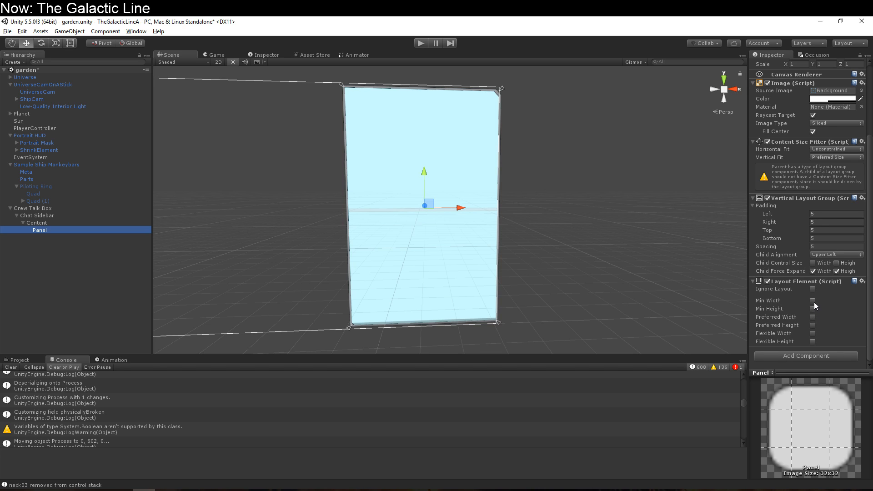
{"action": "key", "text": "ctrl+d"}
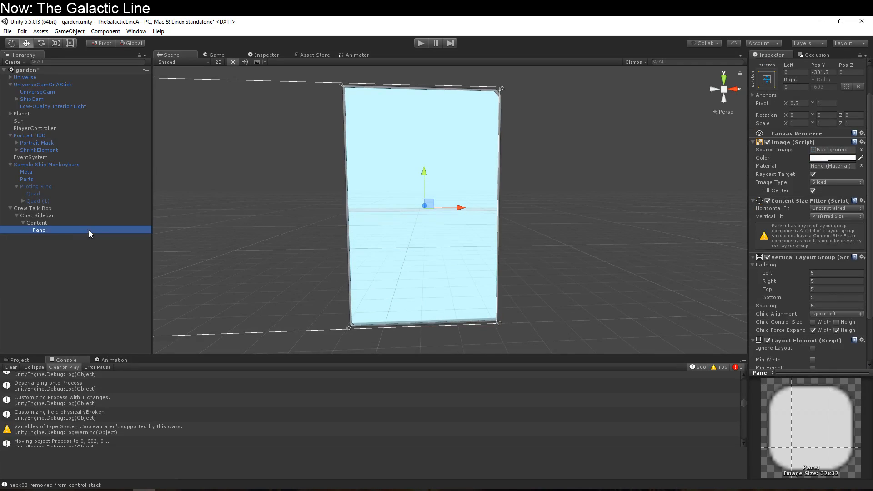
{"action": "left_click", "coordinate": [101, 238]}
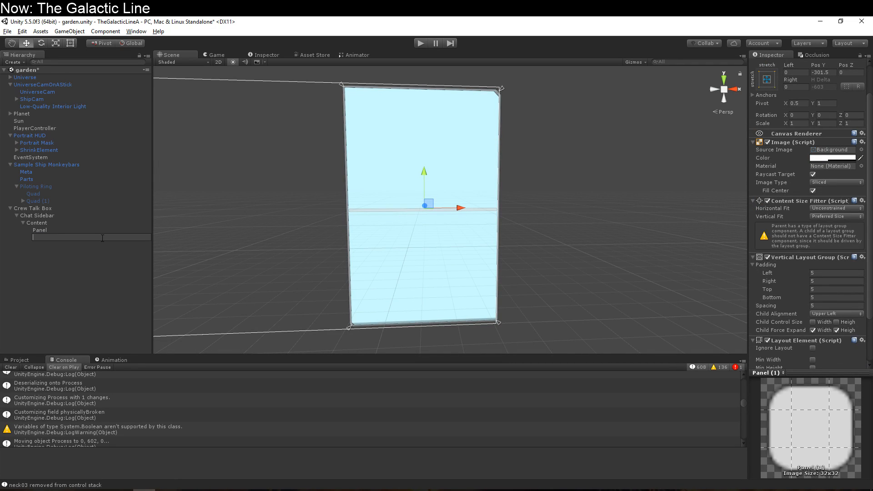
{"action": "key", "text": "Escape"}
{"action": "key", "text": "Delete"}
- Add a UI Image as a child of the Panel and rename it Face
{"action": "right_click", "coordinate": [78, 232]}
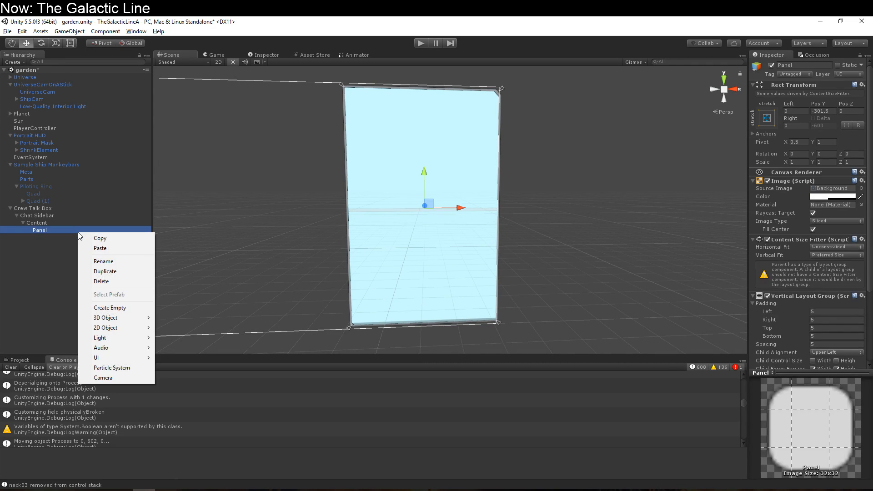
{"action": "mouse_move", "coordinate": [104, 358]}
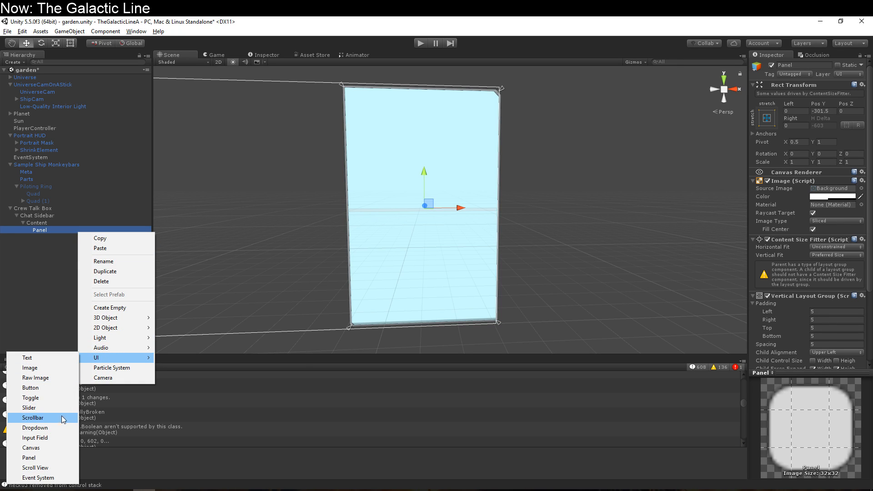
{"action": "left_click", "coordinate": [47, 367]}
{"action": "left_click", "coordinate": [791, 65]}
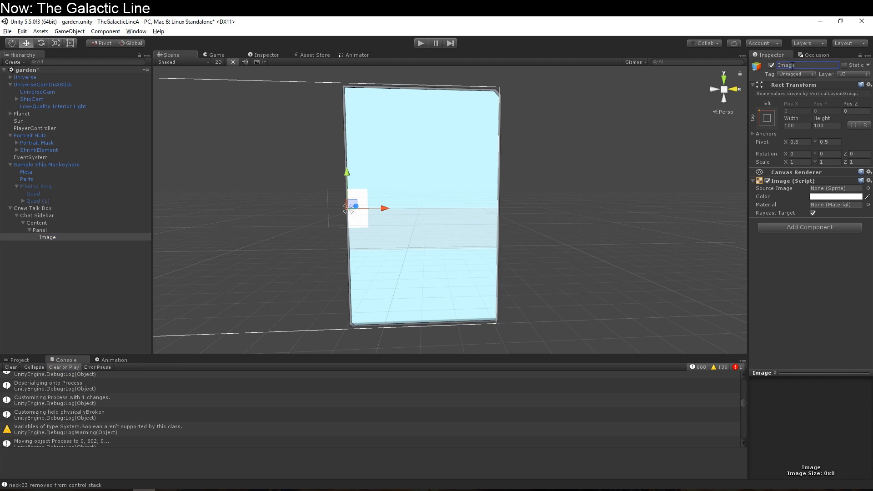
{"action": "type", "text": "Face"}
- Set the Face image's pivot to X 0 and Y 1
{"action": "left_click", "coordinate": [799, 142]}
{"action": "type", "text": "0"}
{"action": "key", "text": "Tab"}
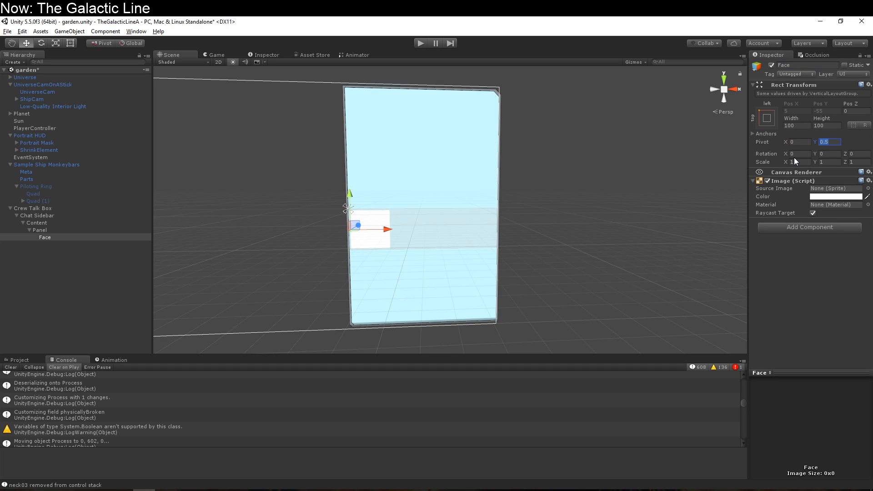
{"action": "type", "text": "1"}
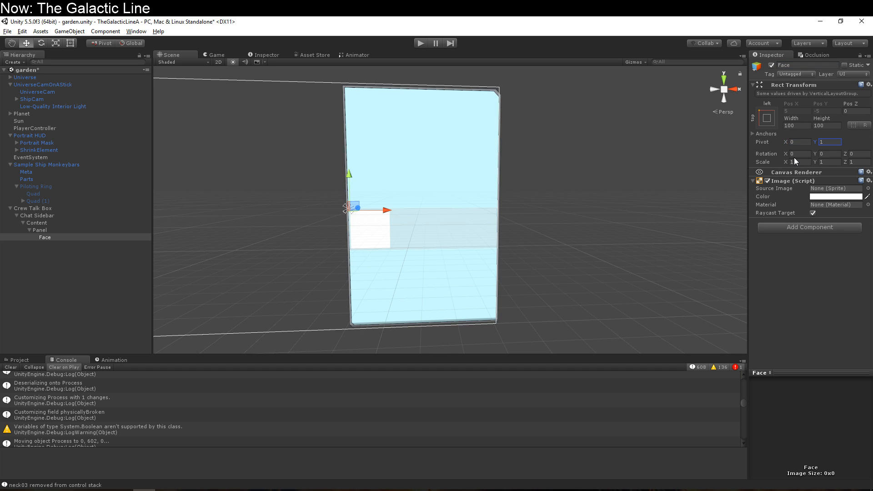
- Try a Layout Element component on the Face image, switching its Ignore Layout option on and off again
{"action": "left_click", "coordinate": [802, 123]}
{"action": "scroll", "coordinate": [610, 193], "scroll_direction": "up", "scroll_amount": 5}
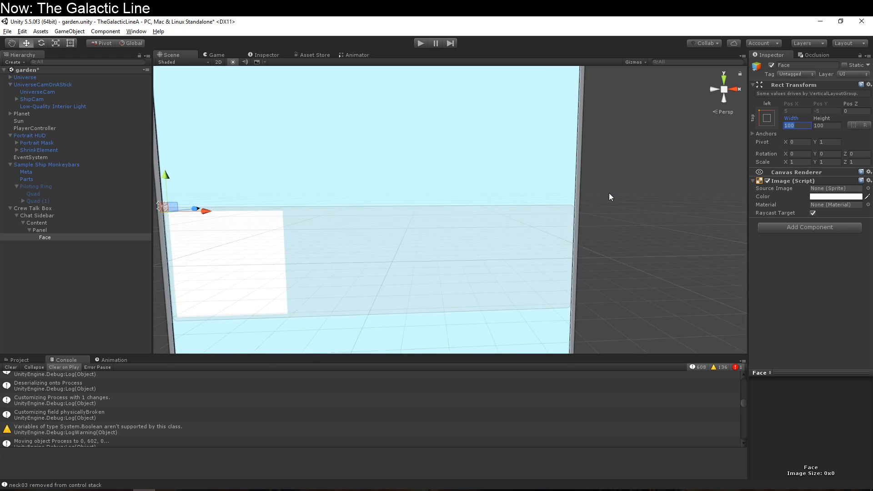
{"action": "scroll", "coordinate": [573, 200], "scroll_direction": "down", "scroll_amount": 2}
{"action": "middle_click_drag", "start_coordinate": [549, 206], "coordinate": [566, 199]}
{"action": "scroll", "coordinate": [566, 199], "scroll_direction": "down", "scroll_amount": 3}
{"action": "middle_click_drag", "start_coordinate": [622, 200], "coordinate": [616, 231]}
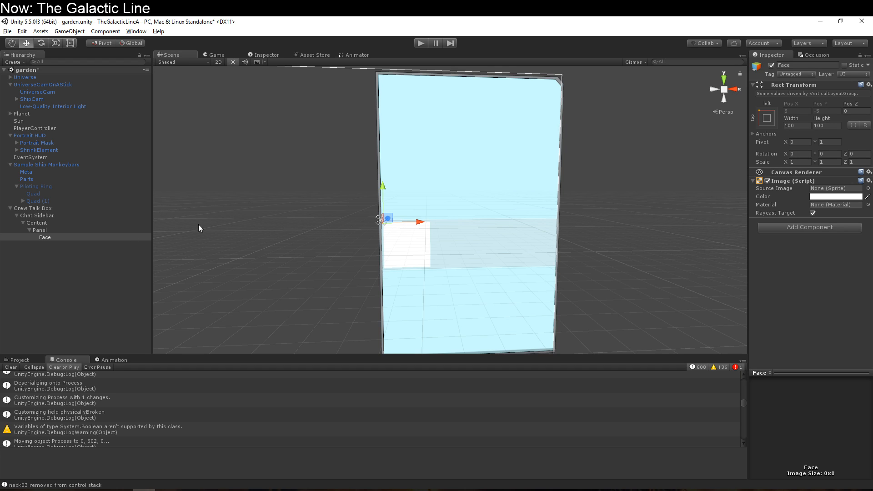
{"action": "left_click", "coordinate": [788, 229]}
{"action": "key", "text": "Return"}
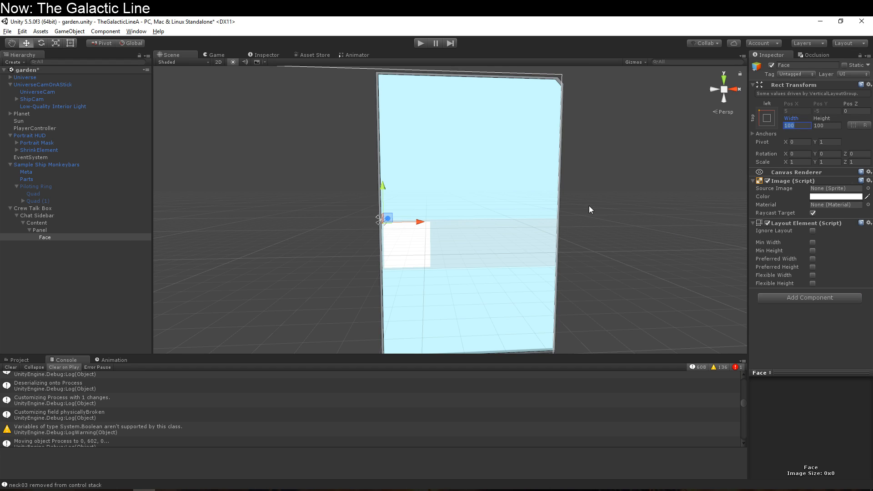
{"action": "left_click", "coordinate": [812, 231]}
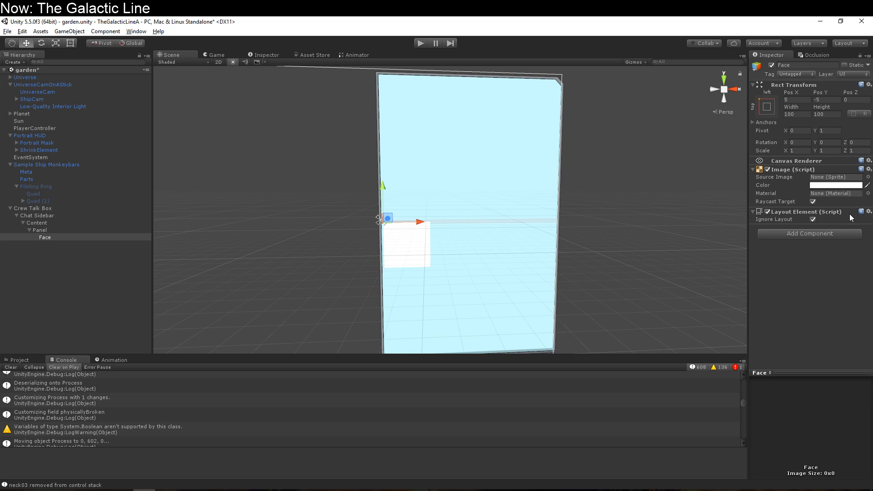
{"action": "left_click", "coordinate": [813, 220]}
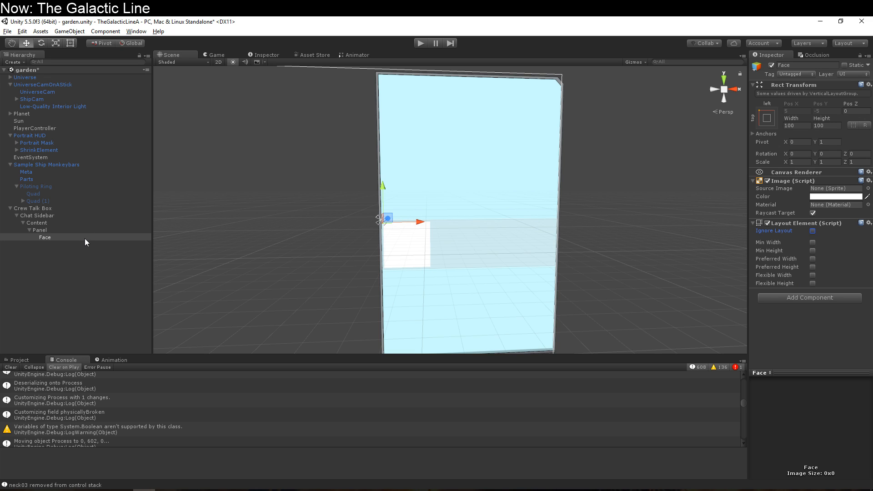
- Add a UI Panel as a child of the existing Panel and name it Portrait Panel
{"action": "right_click", "coordinate": [43, 230]}
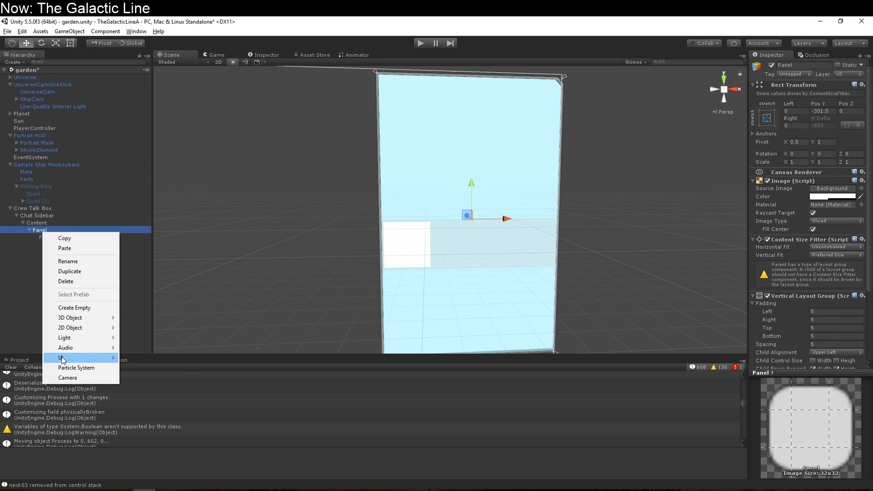
{"action": "mouse_move", "coordinate": [61, 358]}
{"action": "left_click", "coordinate": [155, 457]}
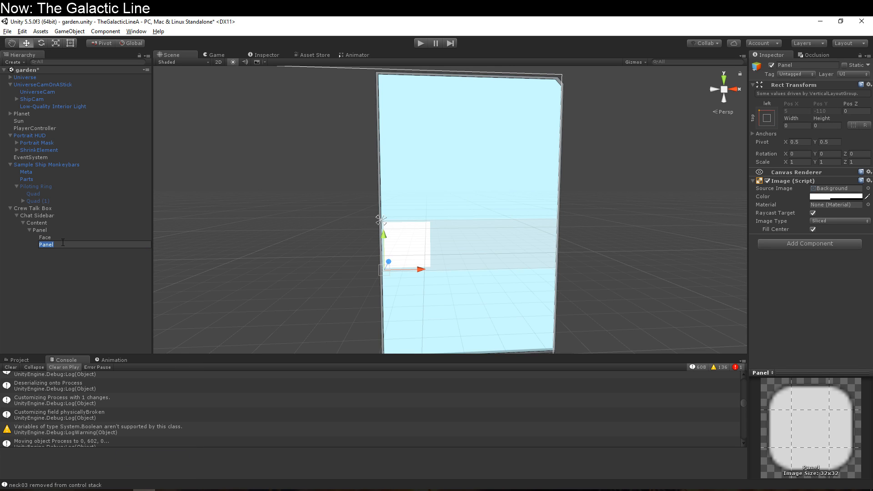
{"action": "type", "text": "Portrait Panel"}
{"action": "key", "text": "Return"}
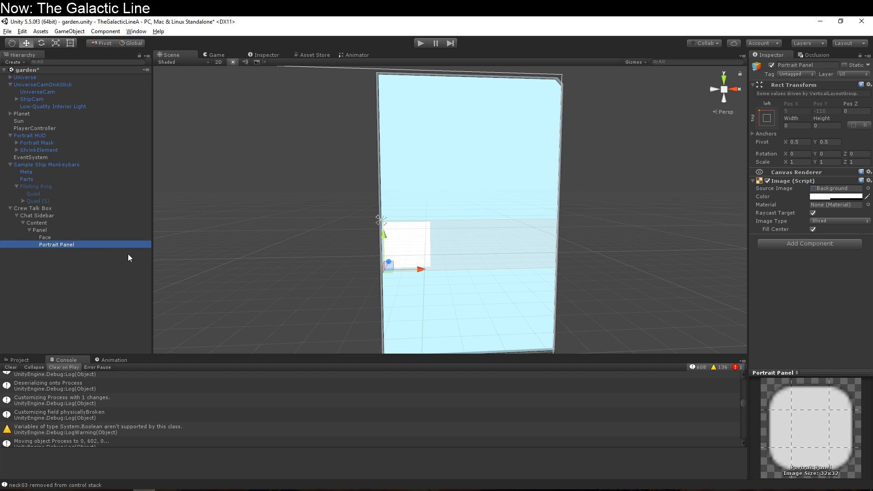
- Make Face a child of Portrait Panel and remove its Layout Element component
{"action": "left_click_drag", "start_coordinate": [56, 235], "coordinate": [59, 243]}
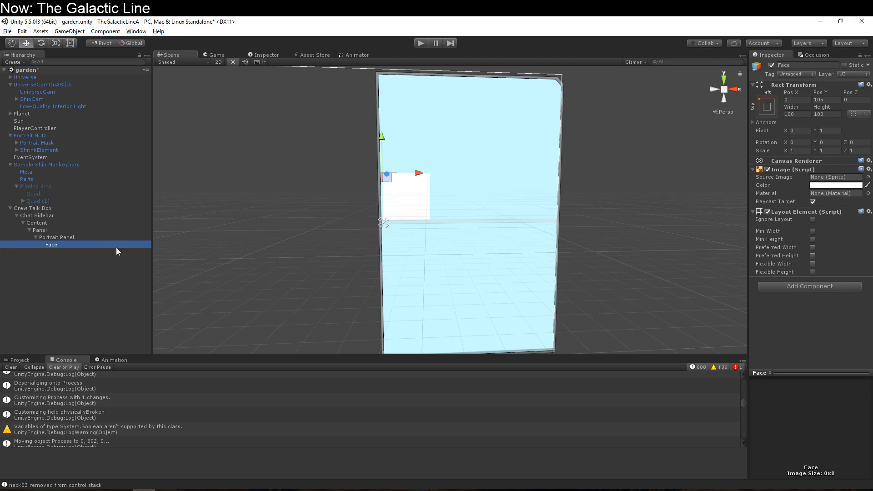
{"action": "left_click", "coordinate": [868, 212]}
{"action": "left_click", "coordinate": [848, 236]}
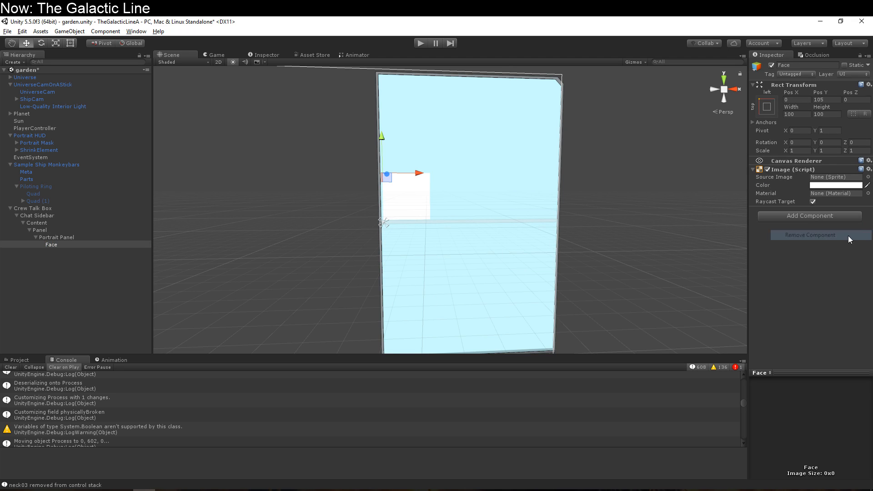
- Add a Layout Element component to Portrait Panel and enable a Preferred Height of 100
{"action": "left_click", "coordinate": [44, 239]}
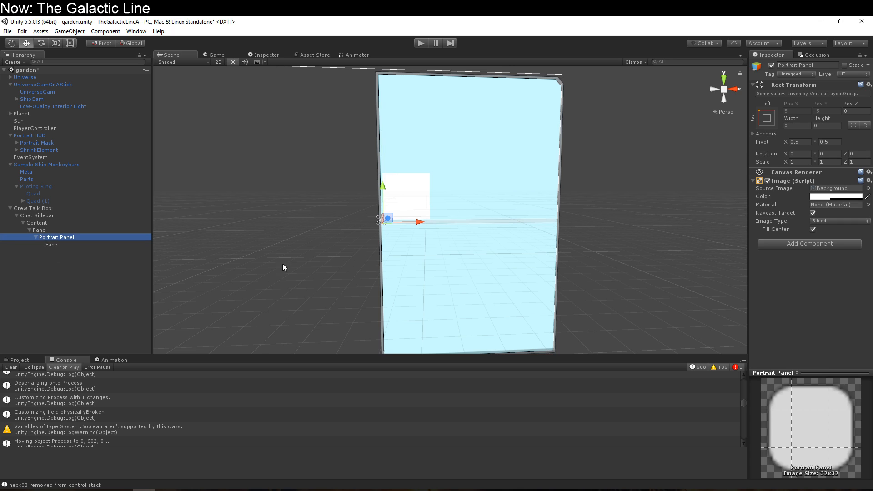
{"action": "left_click", "coordinate": [787, 246]}
{"action": "key", "text": "Return"}
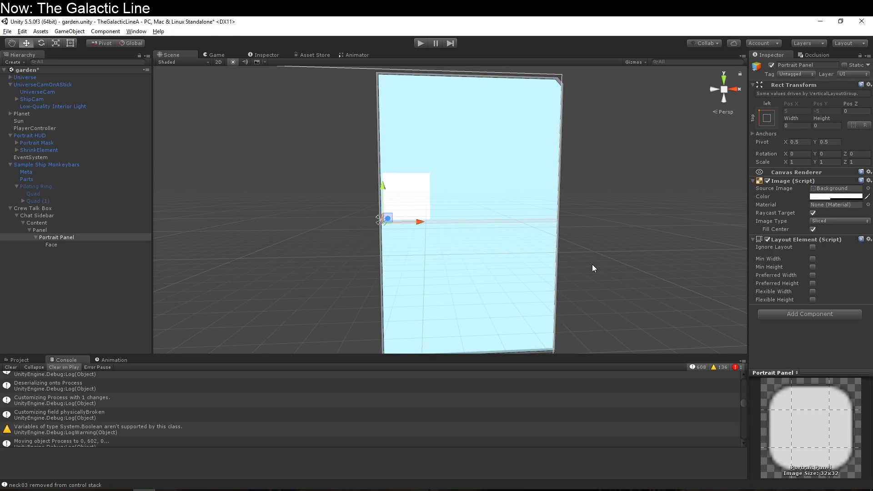
{"action": "left_click", "coordinate": [813, 284]}
{"action": "left_click", "coordinate": [822, 283]}
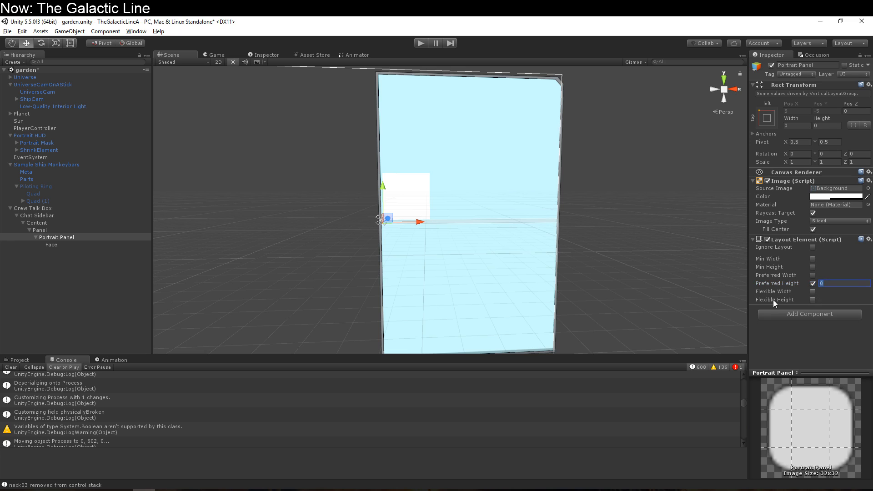
{"action": "type", "text": "100"}
- Try a width of 21 and the full-stretch anchor preset on Portrait Panel, and reset its width and height to 0
{"action": "left_click", "coordinate": [797, 126]}
{"action": "type", "text": "21"}
{"action": "key", "text": "Return"}
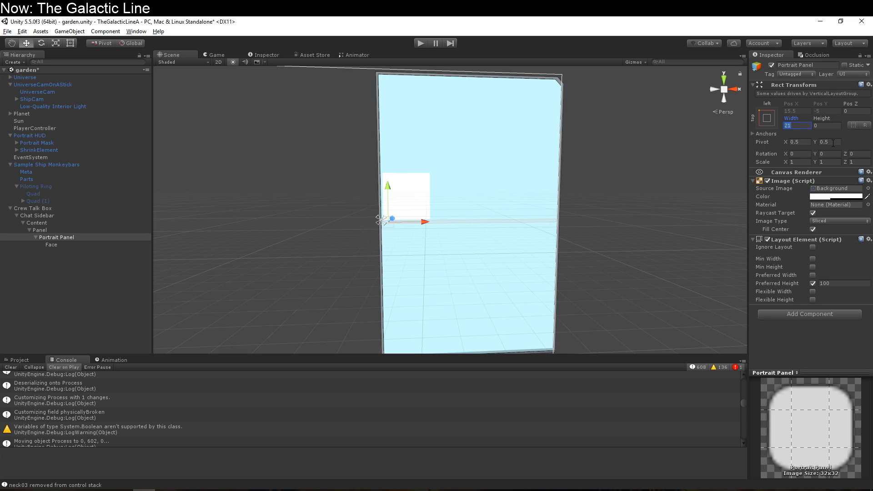
{"action": "left_click", "coordinate": [768, 118]}
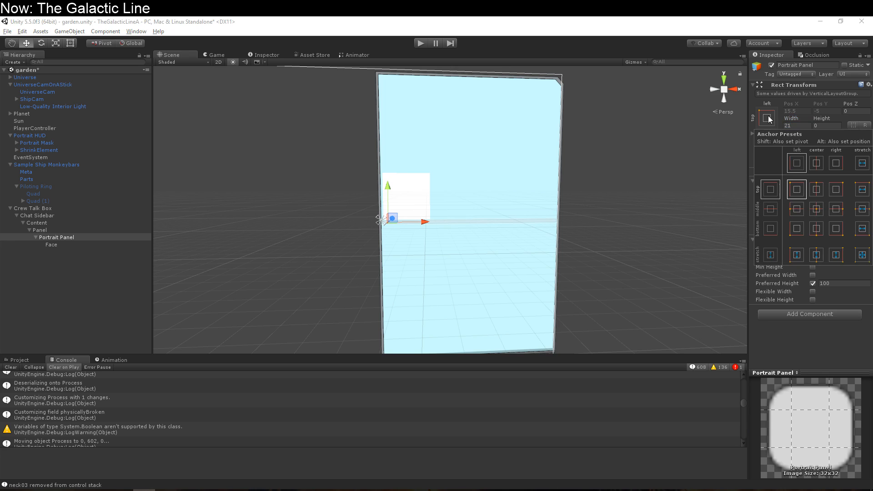
{"action": "left_click", "coordinate": [862, 255]}
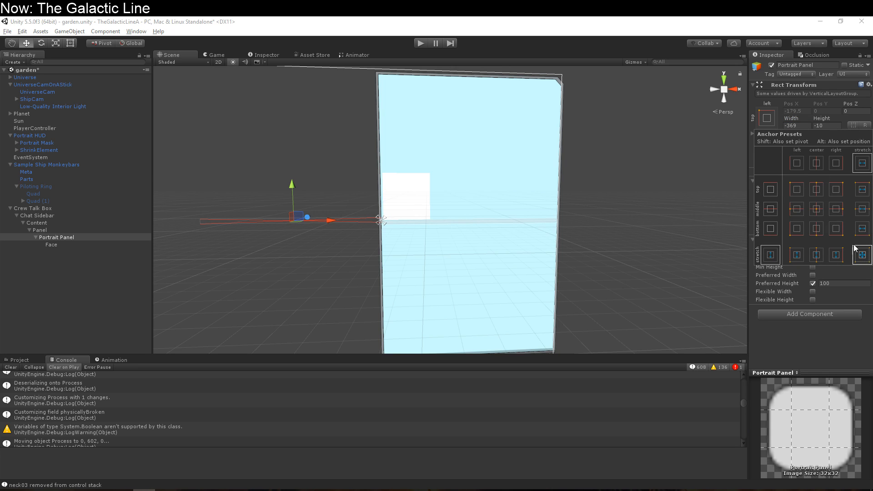
{"action": "key", "text": "Escape"}
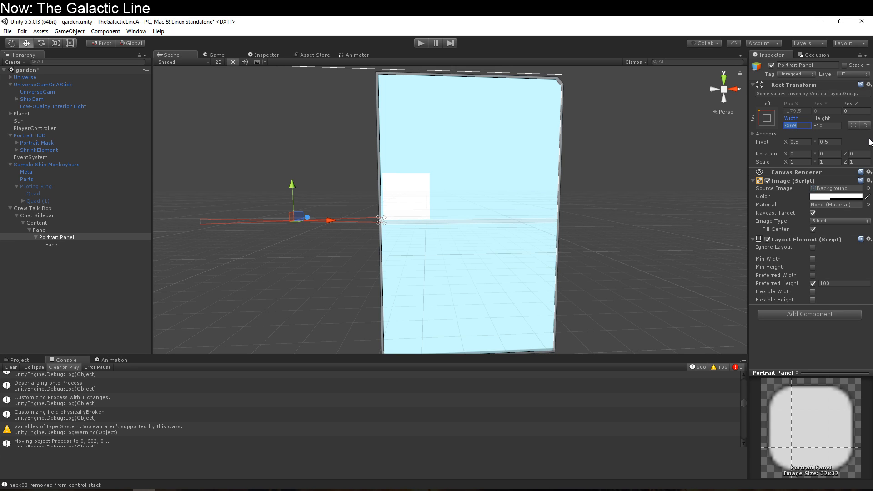
{"action": "type", "text": "0"}
{"action": "key", "text": "Tab"}
{"action": "type", "text": "0"}
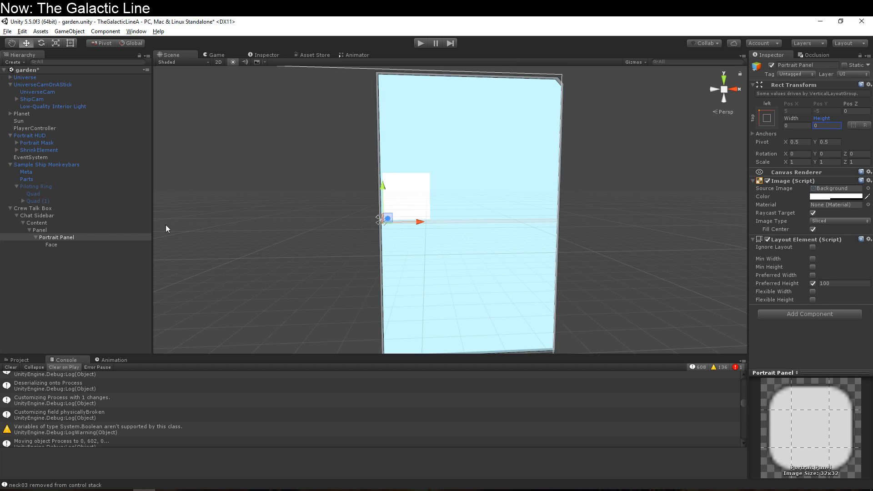
- Add a Vertical Layout Group component to the Content object
{"action": "left_click", "coordinate": [91, 222]}
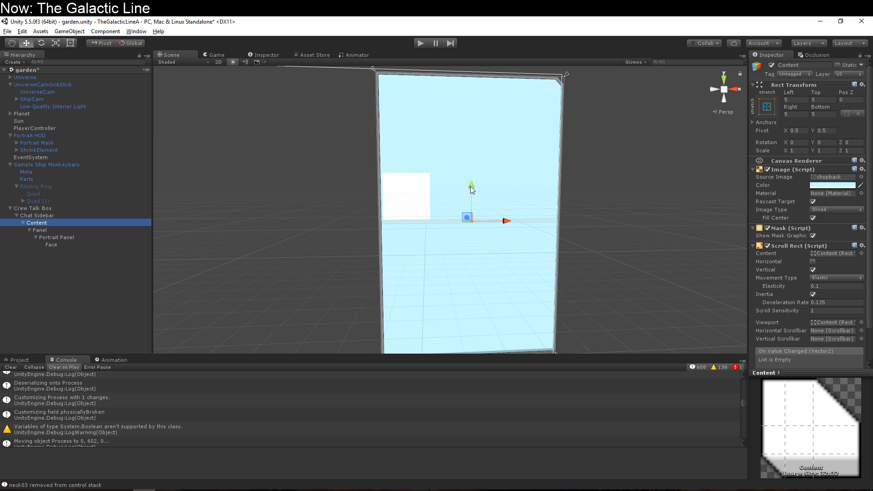
{"action": "scroll", "coordinate": [796, 234], "scroll_direction": "down", "scroll_amount": 2}
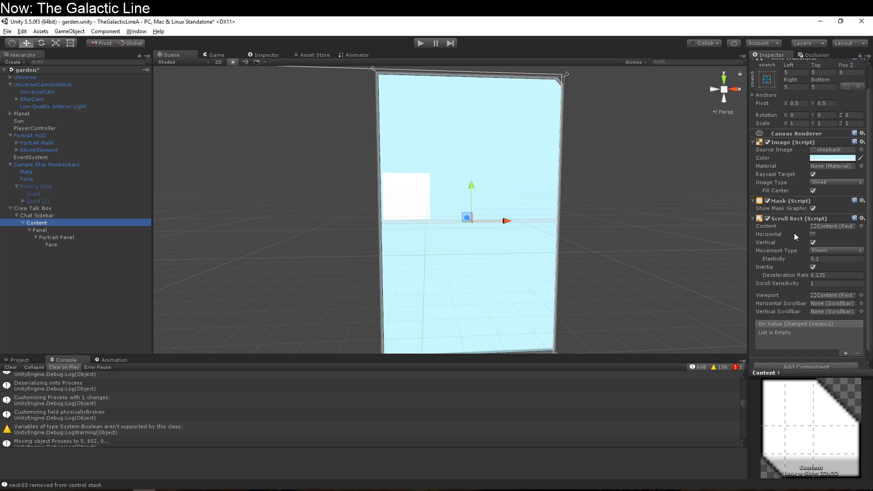
{"action": "scroll", "coordinate": [793, 233], "scroll_direction": "down", "scroll_amount": 1}
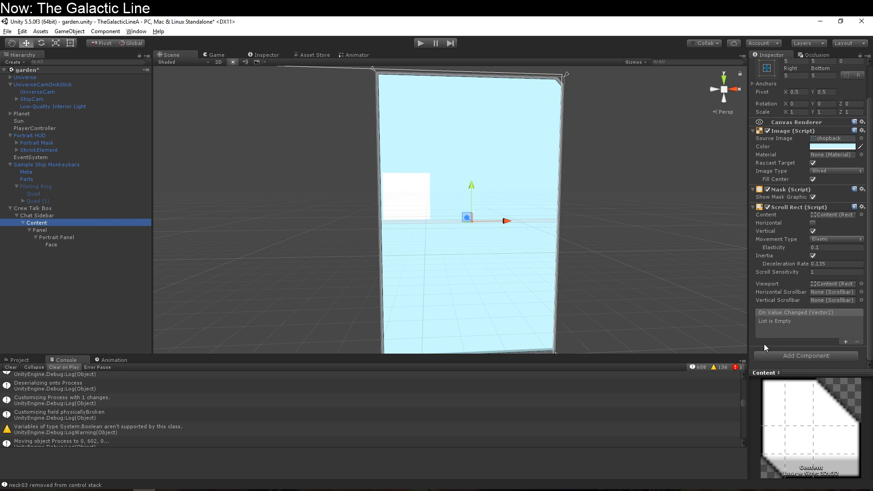
{"action": "left_click", "coordinate": [779, 355]}
{"action": "type", "text": "vert"}
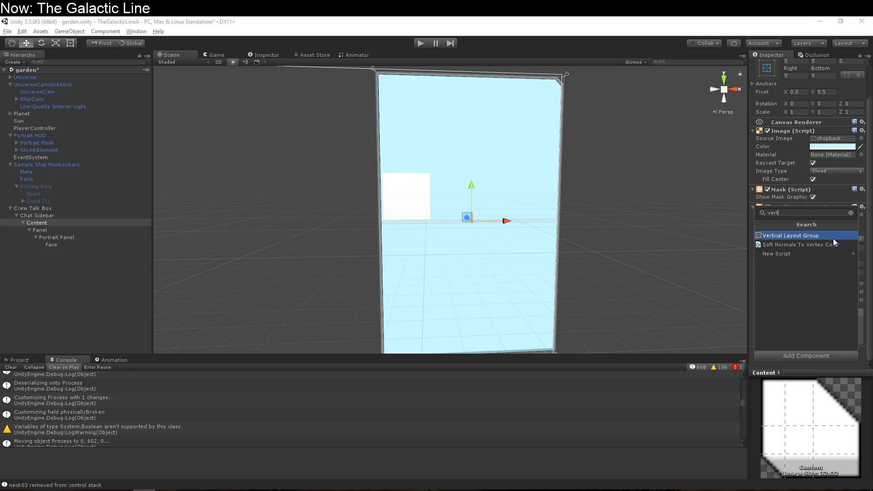
{"action": "key", "text": "Return"}
{"action": "scroll", "coordinate": [836, 307], "scroll_direction": "down", "scroll_amount": 5}
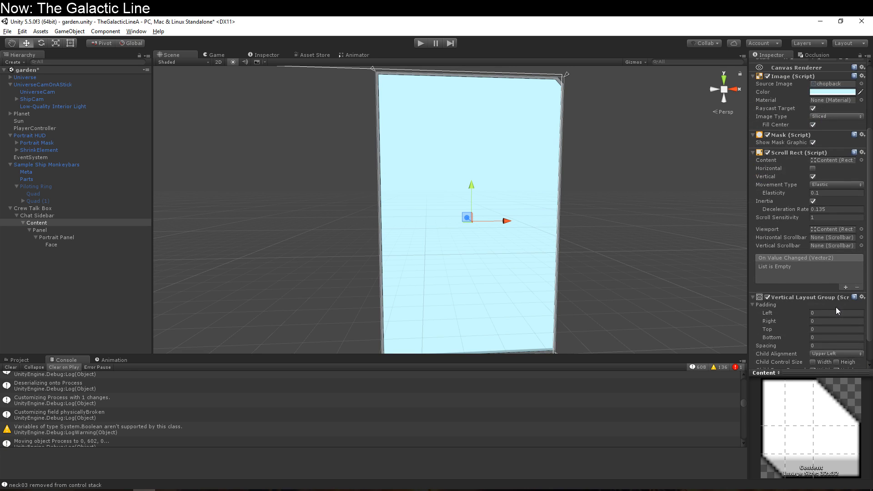
- Set Content's Vertical Layout Group padding to 5 on all four sides and turn off Child Force Expand for height
{"action": "left_click", "coordinate": [832, 285]}
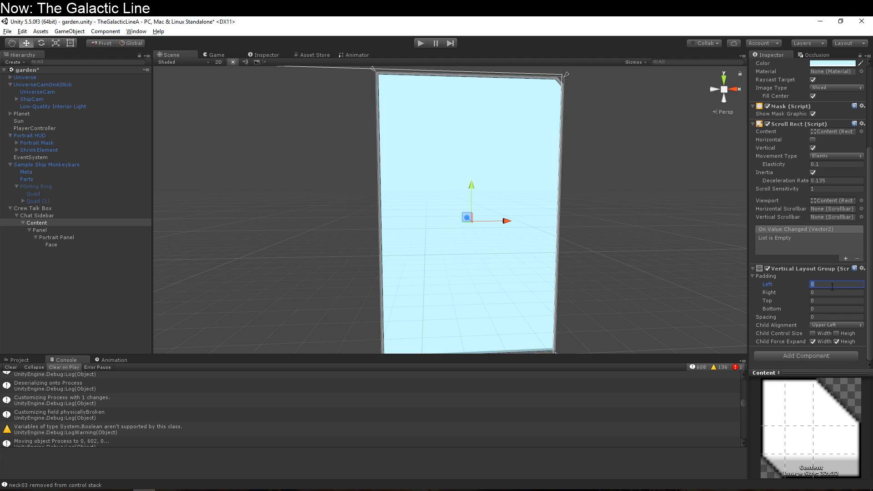
{"action": "type", "text": "5"}
{"action": "key", "text": "Tab"}
{"action": "type", "text": "5"}
{"action": "key", "text": "Tab"}
{"action": "type", "text": "5"}
{"action": "key", "text": "Tab"}
{"action": "type", "text": "5"}
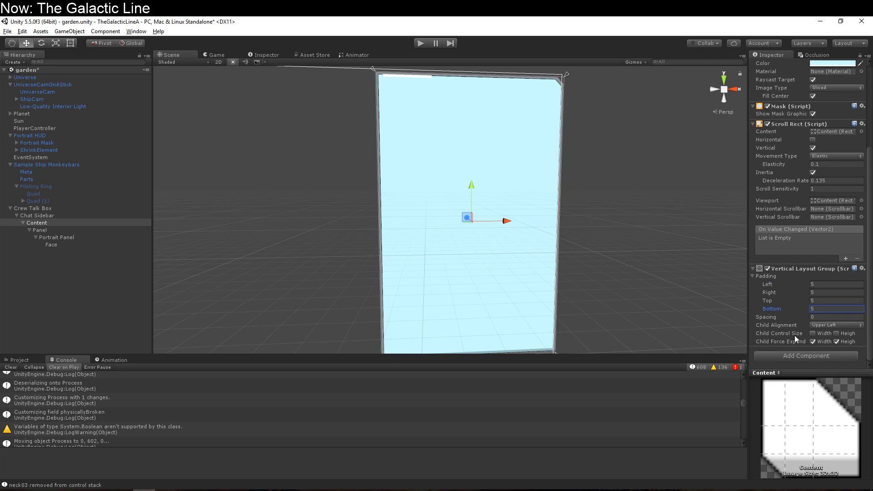
{"action": "scroll", "coordinate": [662, 269], "scroll_direction": "down", "scroll_amount": 3}
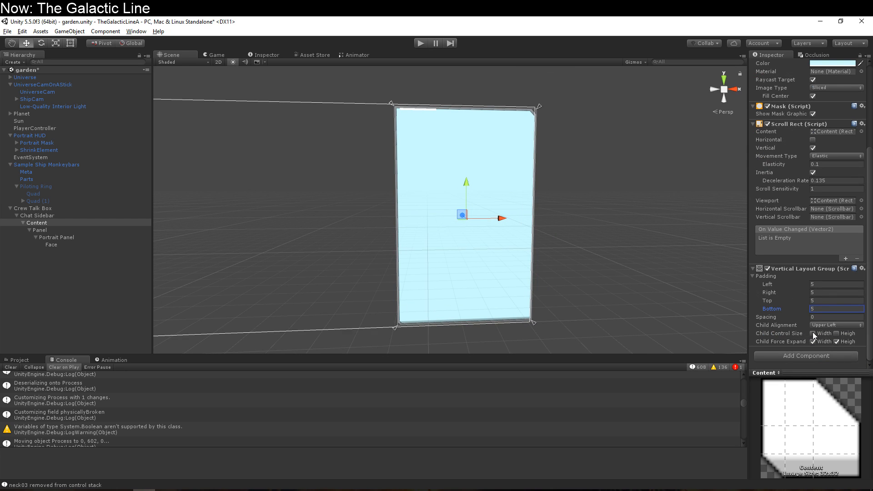
{"action": "left_click", "coordinate": [837, 342]}
- Remove the Vertical Layout Group component from the Panel under Content
{"action": "left_click", "coordinate": [107, 231]}
{"action": "left_click", "coordinate": [105, 235]}
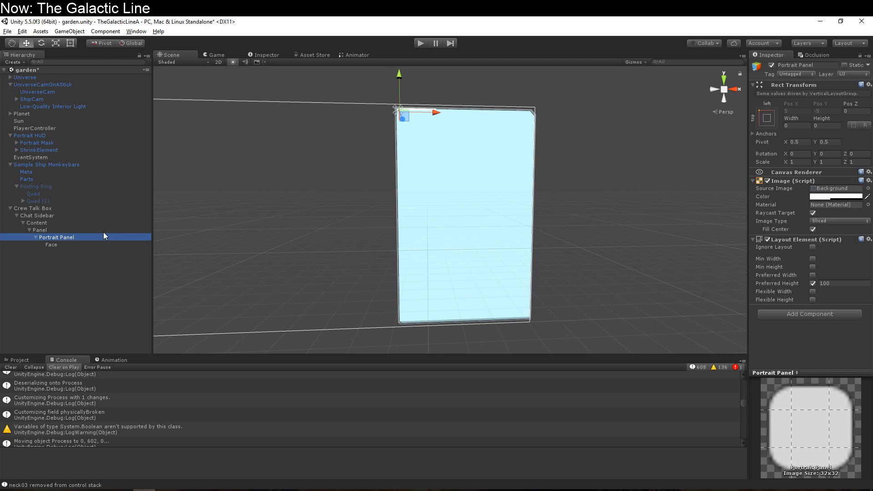
{"action": "left_click", "coordinate": [102, 232]}
{"action": "left_click", "coordinate": [101, 237]}
{"action": "scroll", "coordinate": [333, 222], "scroll_direction": "up", "scroll_amount": 6}
{"action": "middle_click_drag", "start_coordinate": [282, 136], "coordinate": [213, 344]}
{"action": "left_click", "coordinate": [45, 230]}
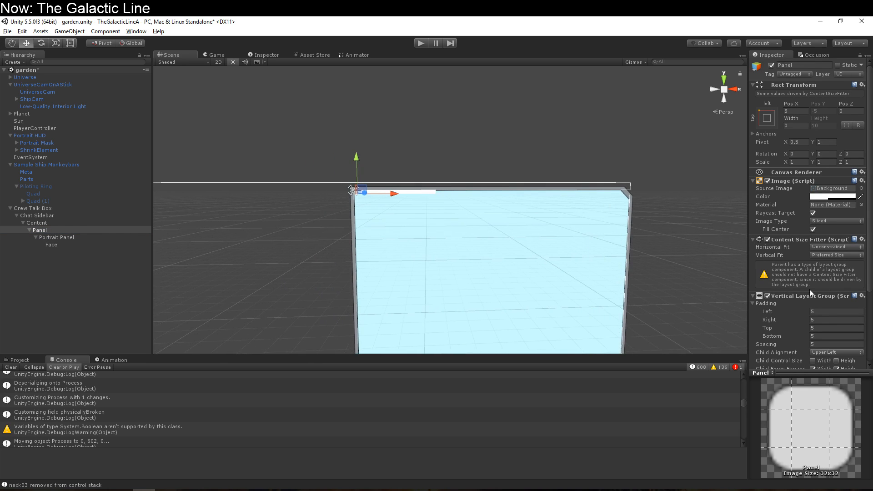
{"action": "left_click", "coordinate": [861, 296]}
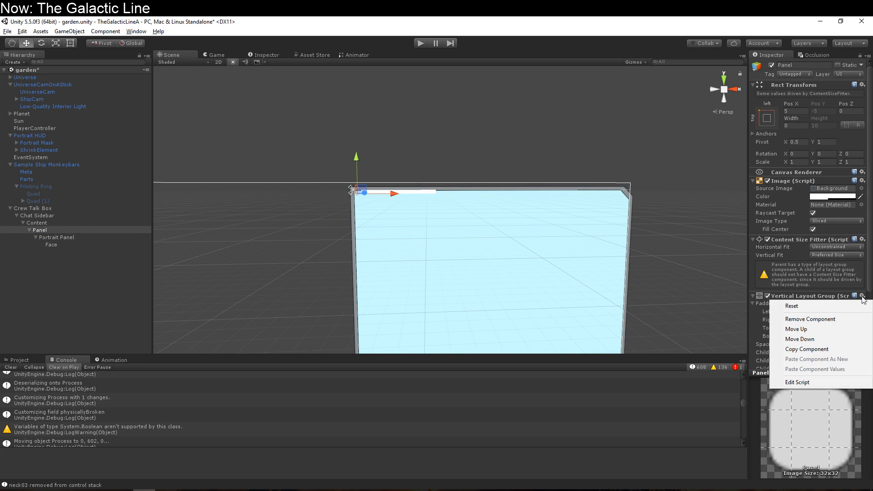
{"action": "left_click", "coordinate": [834, 319]}
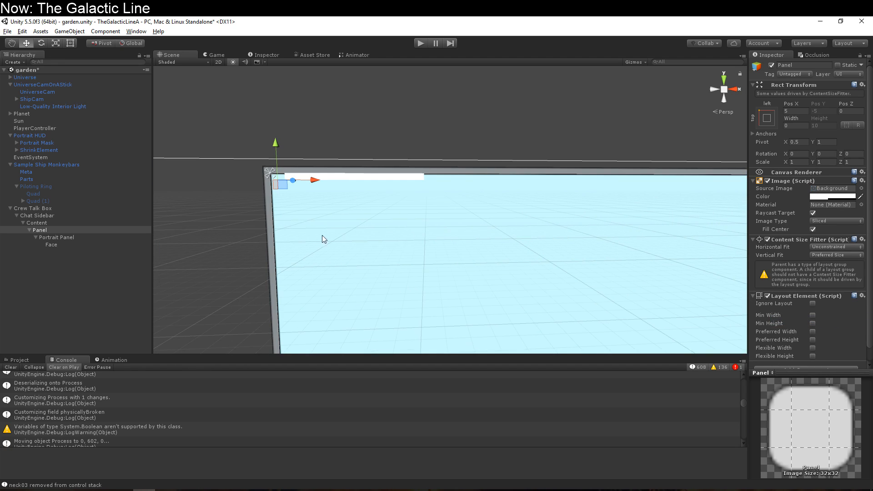
- Add a Content Size Fitter component to Portrait Panel with Vertical Fit set to Preferred Size
{"action": "left_click", "coordinate": [65, 237]}
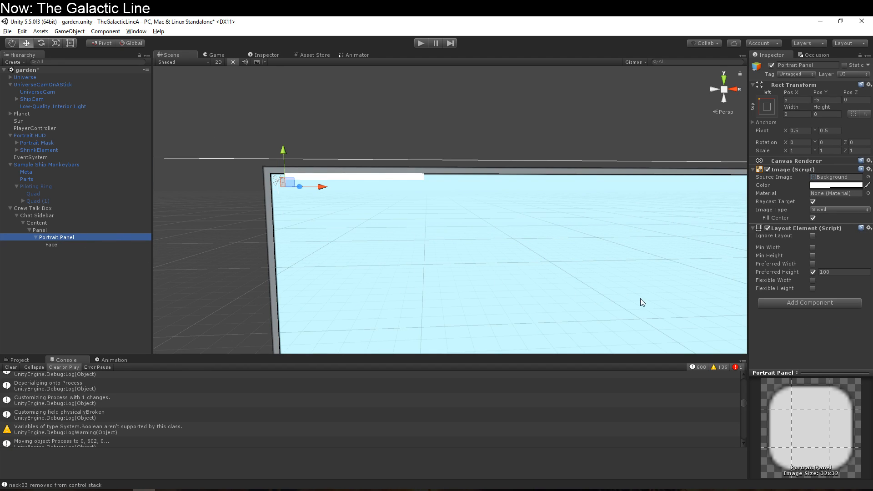
{"action": "left_click", "coordinate": [776, 302]}
{"action": "type", "text": "co"}
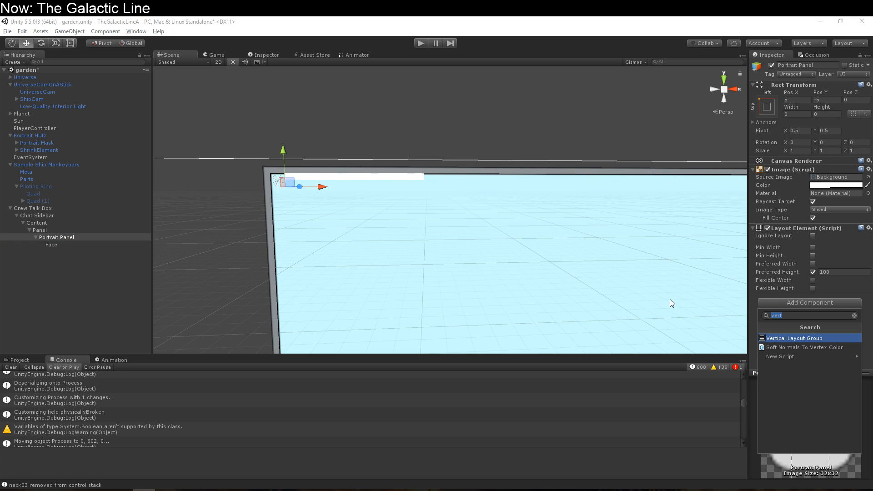
{"action": "type", "text": "nten"}
{"action": "key", "text": "Return"}
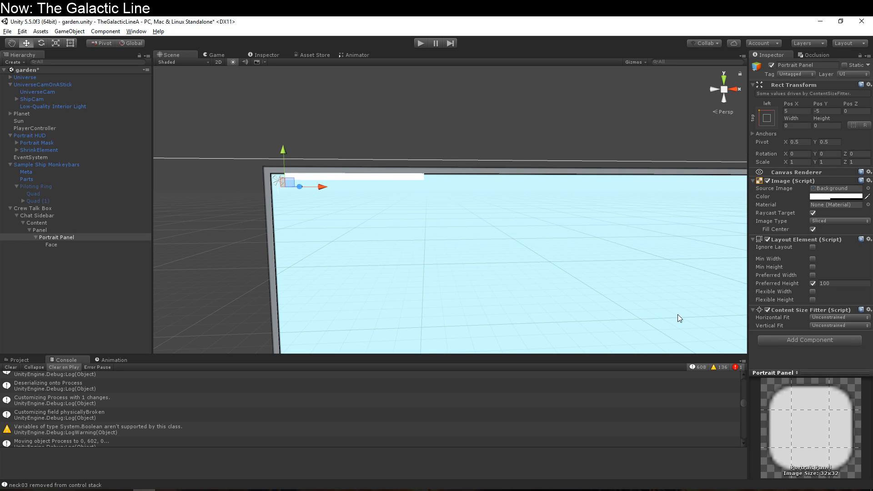
{"action": "left_click", "coordinate": [824, 326]}
{"action": "left_click", "coordinate": [821, 356]}
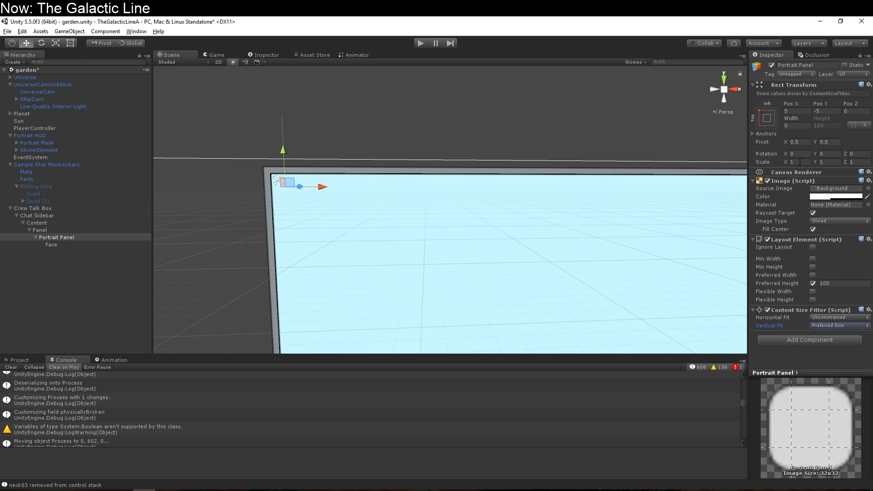
{"action": "left_click", "coordinate": [97, 230]}
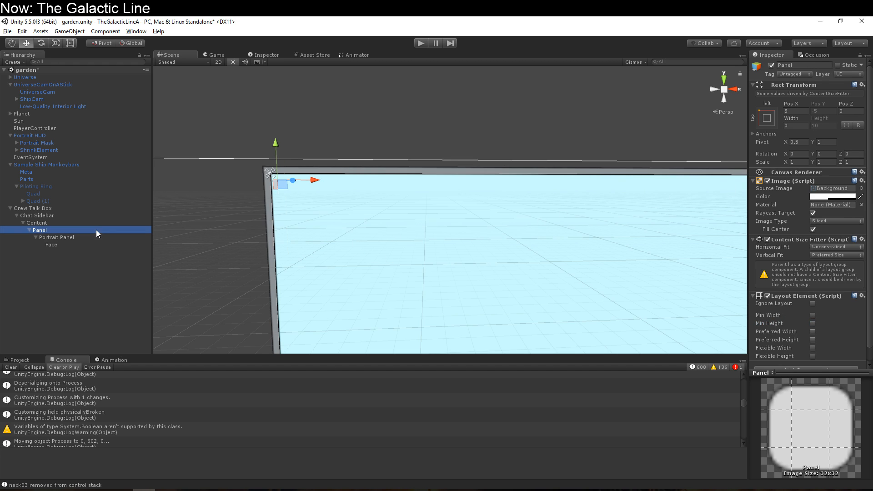
- Add a UI Image as a child of Panel and delete Portrait Panel together with its Face
{"action": "right_click", "coordinate": [71, 231]}
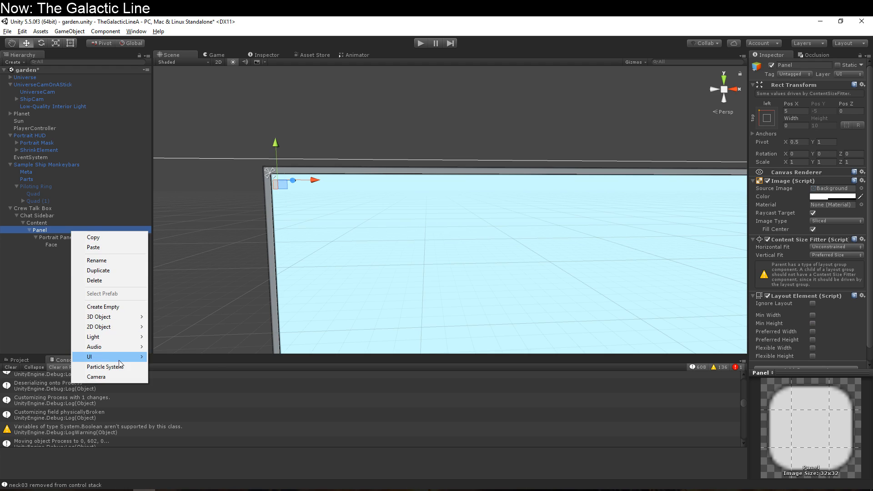
{"action": "mouse_move", "coordinate": [119, 357]}
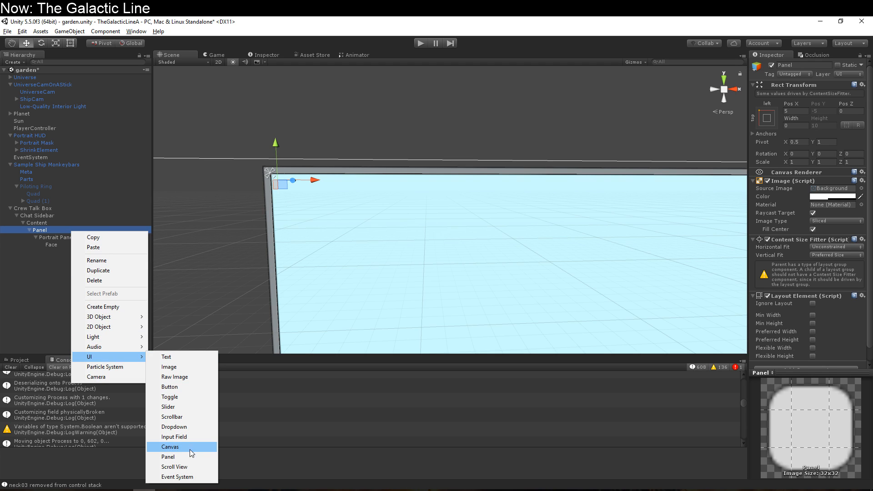
{"action": "left_click", "coordinate": [183, 366]}
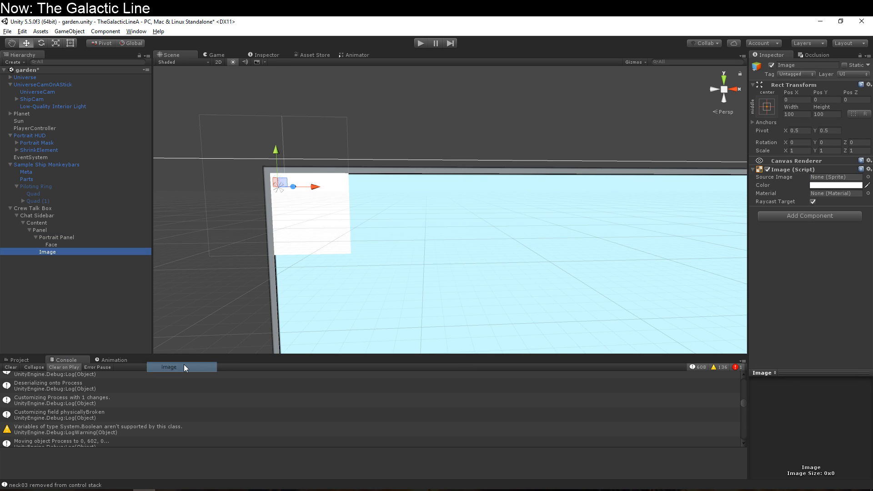
{"action": "left_click", "coordinate": [75, 239]}
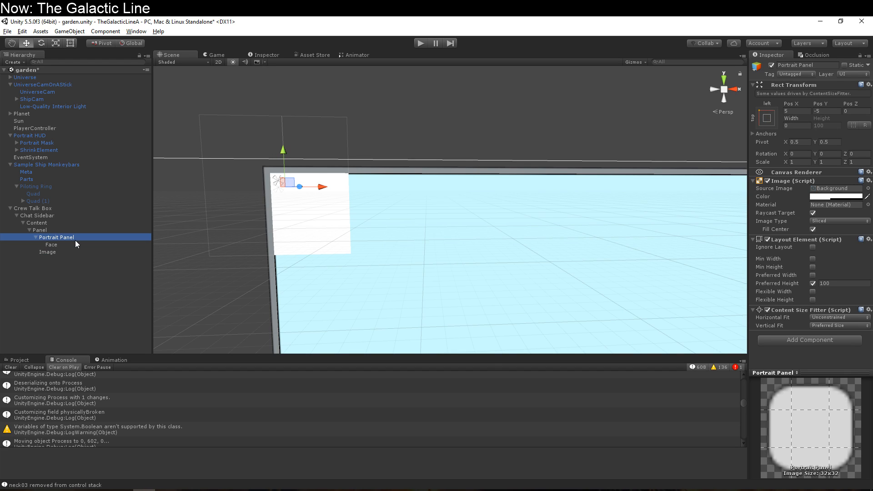
{"action": "key", "text": "Delete"}
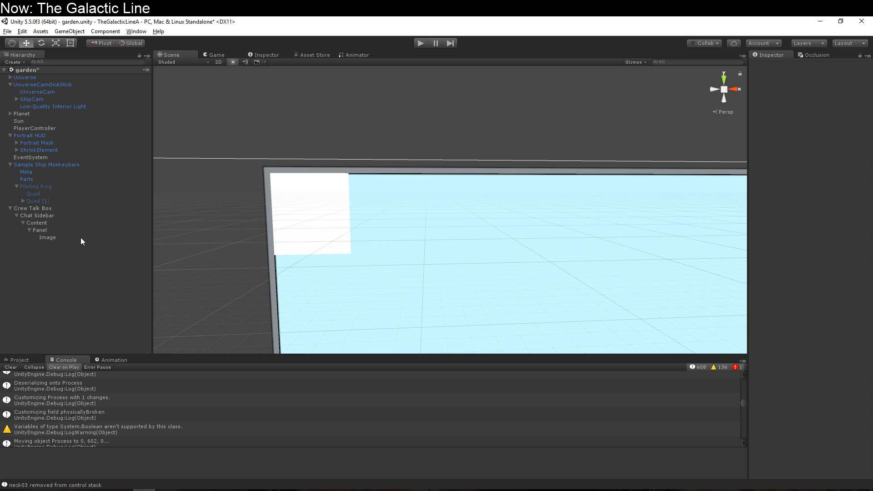
- Duplicate the Image under Panel twice
{"action": "left_click", "coordinate": [68, 230]}
{"action": "left_click", "coordinate": [51, 237]}
{"action": "key", "text": "ctrl+d"}
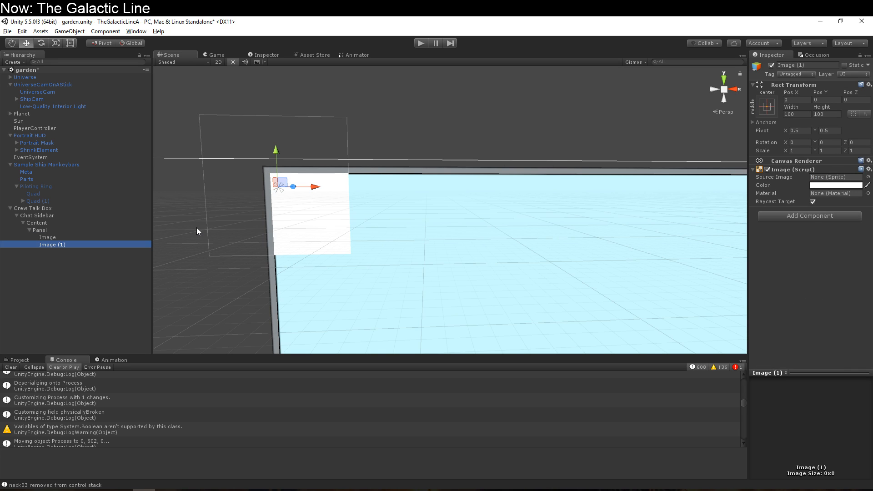
{"action": "key", "text": "ctrl+d"}
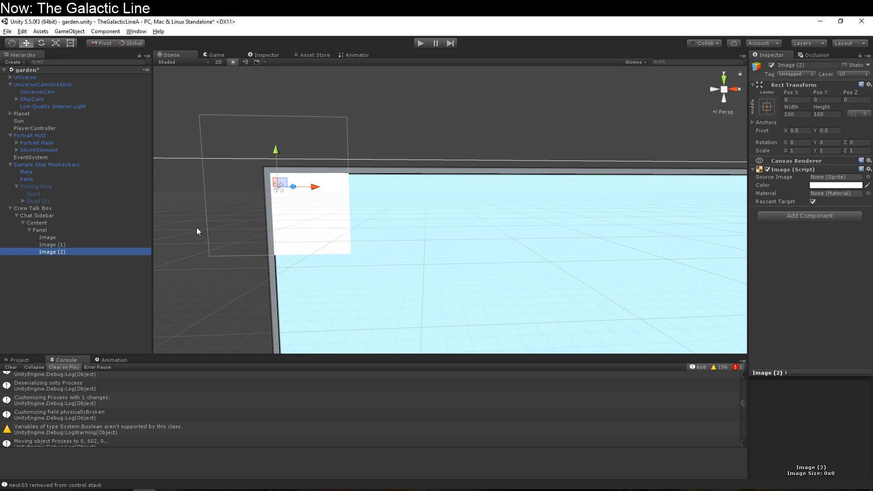
- Set the original Image's pivot to X 0, Y 1 and its Pos X and Pos Y to 0
{"action": "left_click", "coordinate": [92, 242]}
{"action": "left_click", "coordinate": [86, 239]}
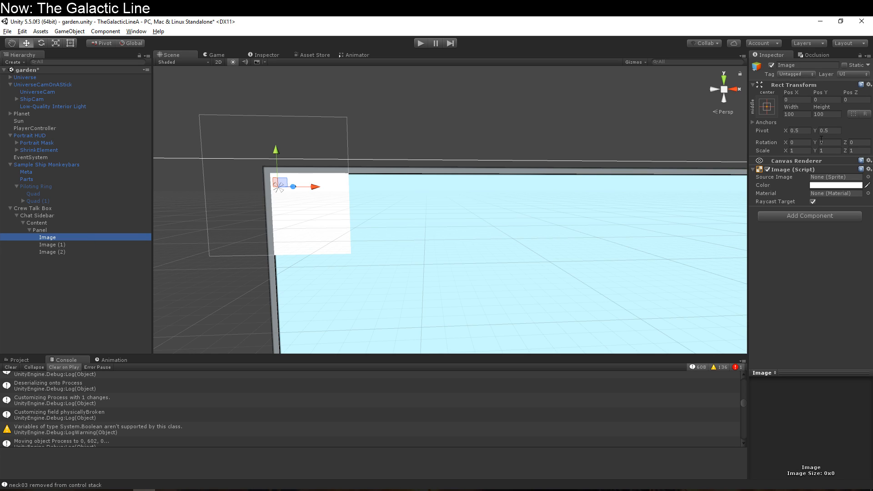
{"action": "left_click", "coordinate": [799, 131]}
{"action": "type", "text": "0"}
{"action": "key", "text": "Tab"}
{"action": "type", "text": "1"}
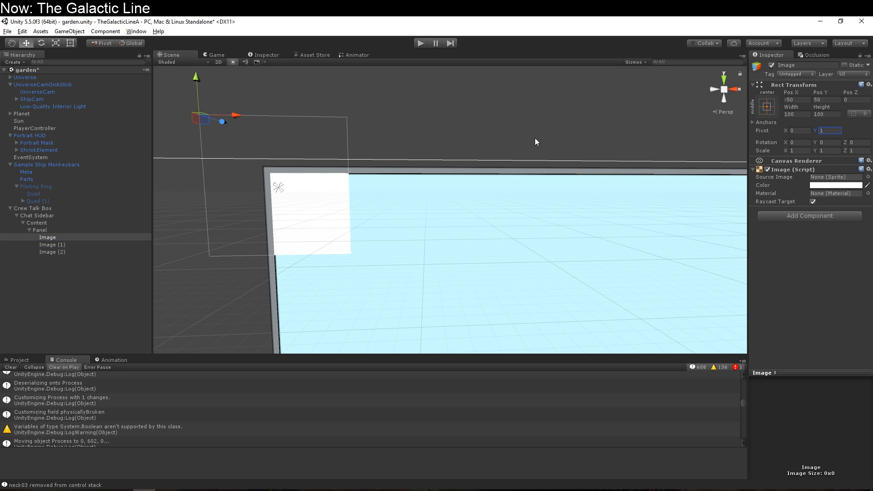
{"action": "left_click", "coordinate": [795, 99]}
{"action": "type", "text": "0"}
{"action": "key", "text": "Tab"}
{"action": "type", "text": "0"}
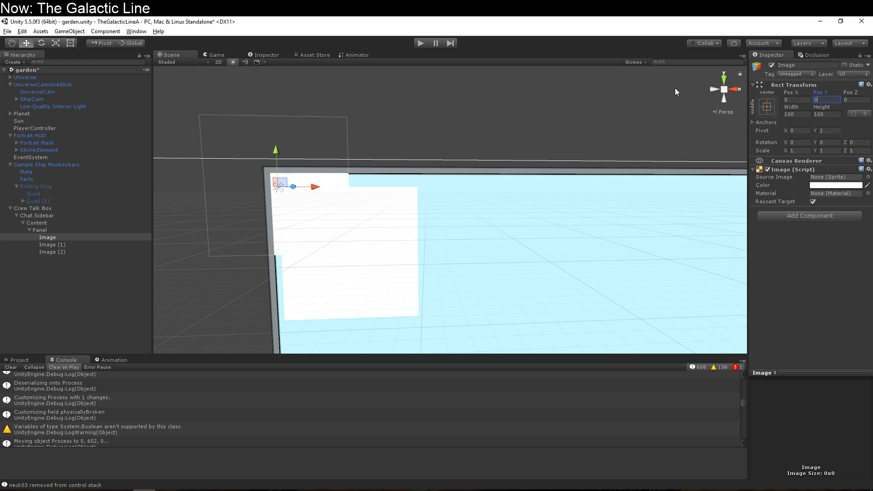
- Apply the anchor preset that stretches the original Image both horizontally and vertically
{"action": "left_click", "coordinate": [767, 107]}
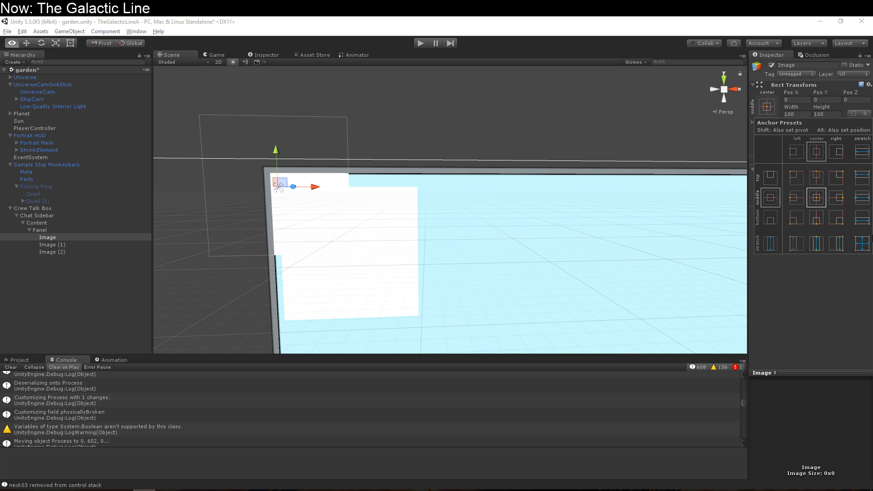
{"action": "left_click", "coordinate": [862, 243], "text": "alt"}
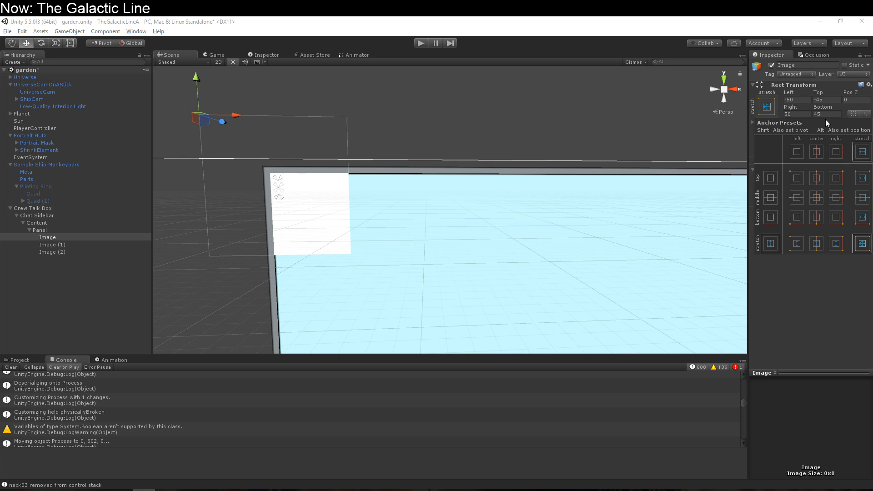
{"action": "left_click", "coordinate": [805, 316]}
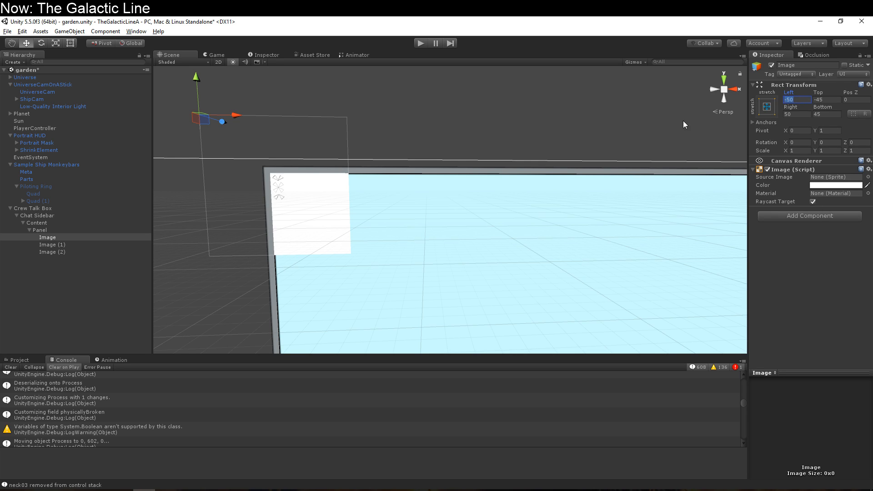
- Try to apply the anchor preset that stretches Panel in both directions
{"action": "left_click", "coordinate": [52, 230]}
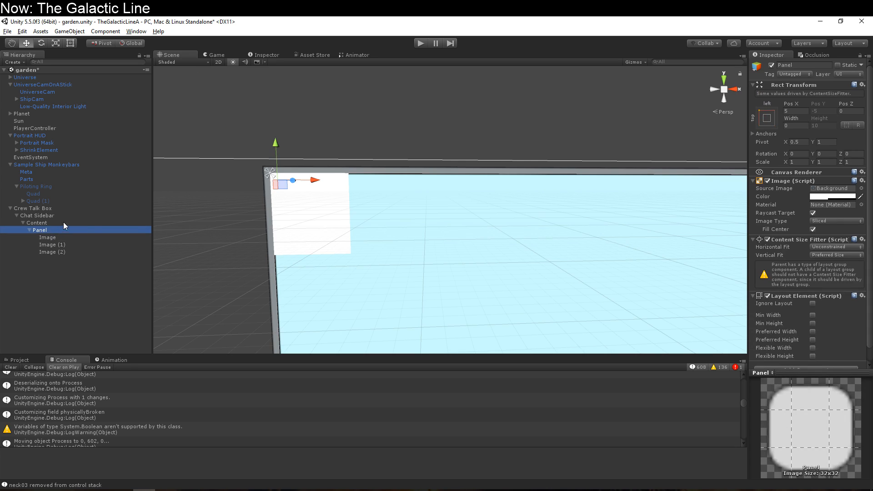
{"action": "scroll", "coordinate": [809, 252], "scroll_direction": "down", "scroll_amount": 1}
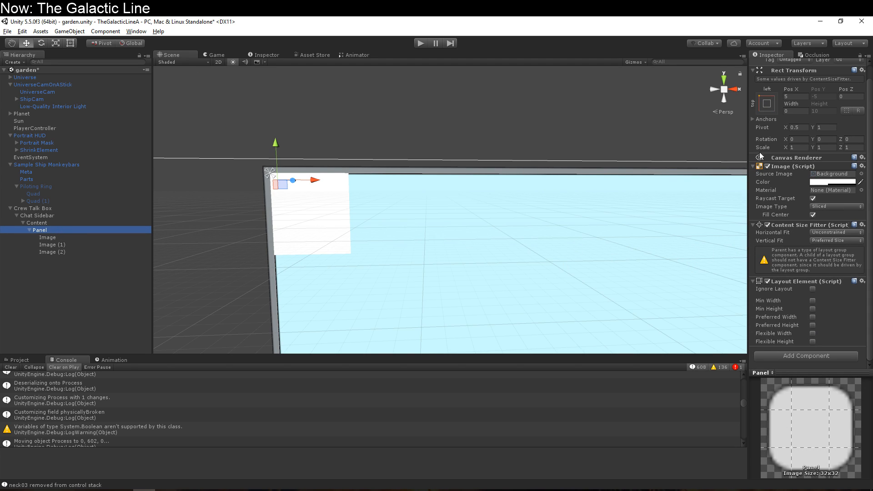
{"action": "left_click", "coordinate": [769, 105]}
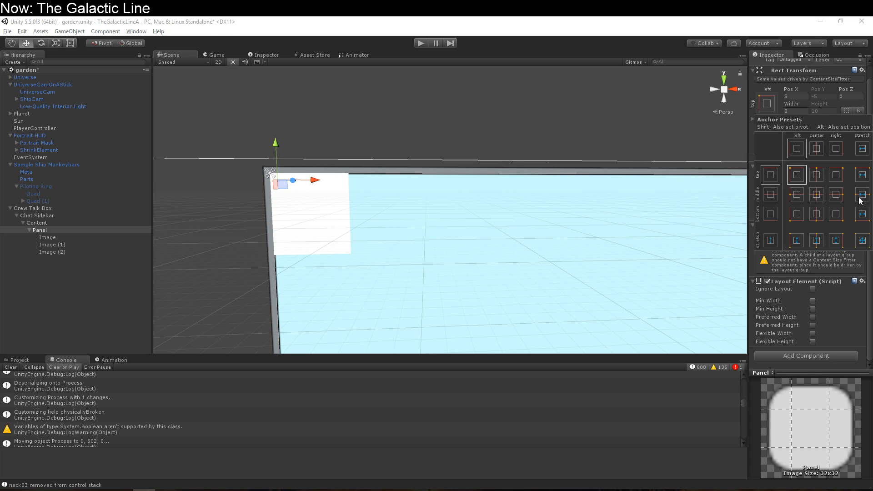
{"action": "left_click", "coordinate": [862, 240], "text": "alt"}
{"action": "scroll", "coordinate": [521, 252], "scroll_direction": "down", "scroll_amount": 3}
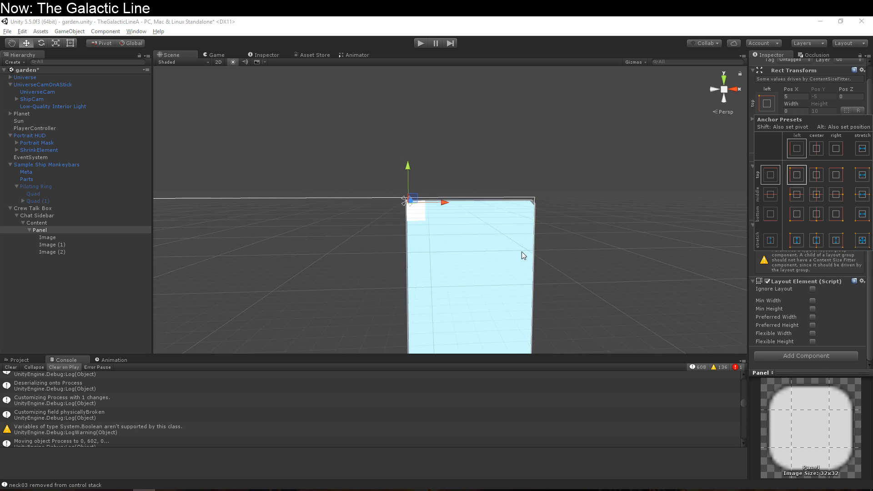
{"action": "left_click", "coordinate": [476, 189]}
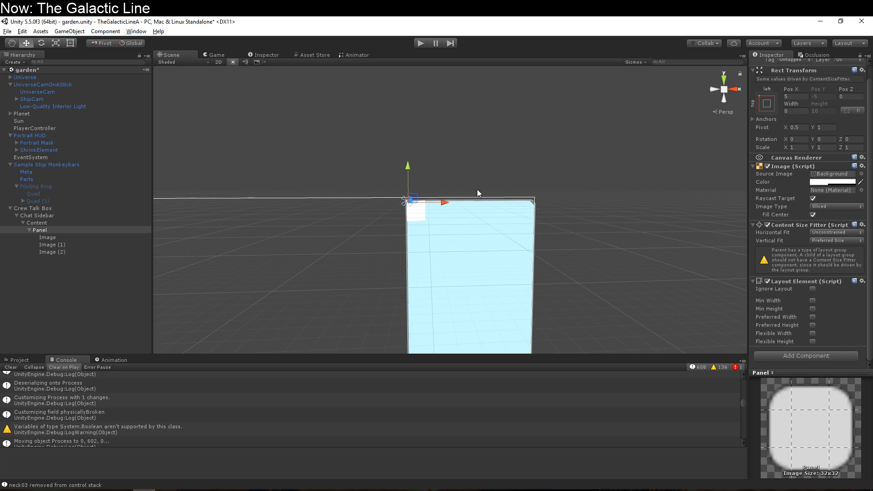
- Enable Preferred Width in Panel's Layout Element and set it to 290
{"action": "left_click", "coordinate": [813, 316]}
{"action": "type", "text": "290"}
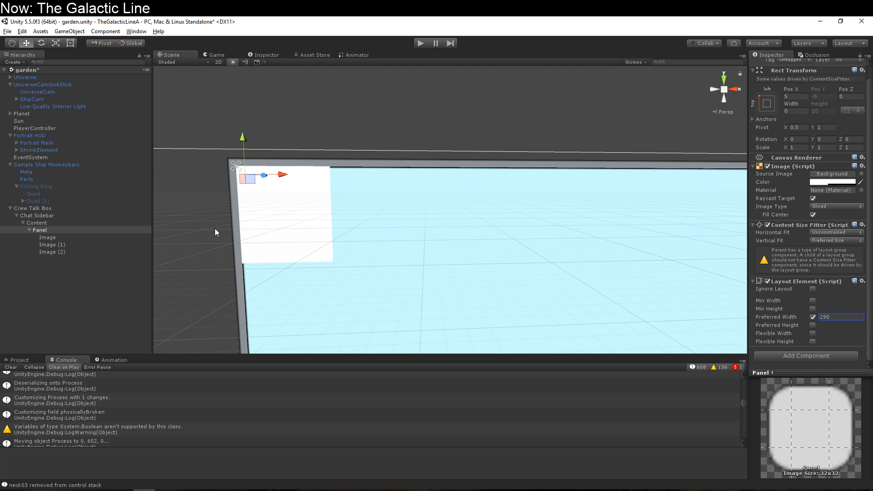
- Turn on Child Control Size for width in Content's Vertical Layout Group, leaving height control off
{"action": "left_click", "coordinate": [75, 223]}
{"action": "scroll", "coordinate": [795, 296], "scroll_direction": "down", "scroll_amount": 5}
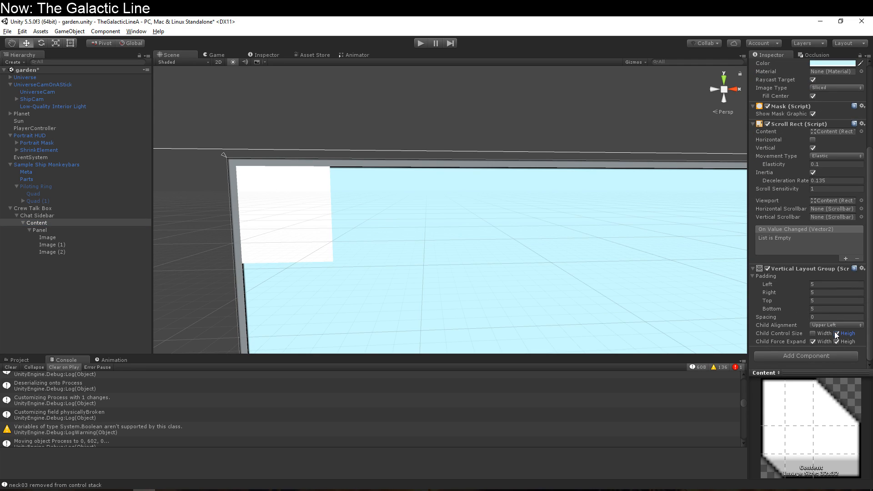
{"action": "left_click", "coordinate": [812, 333]}
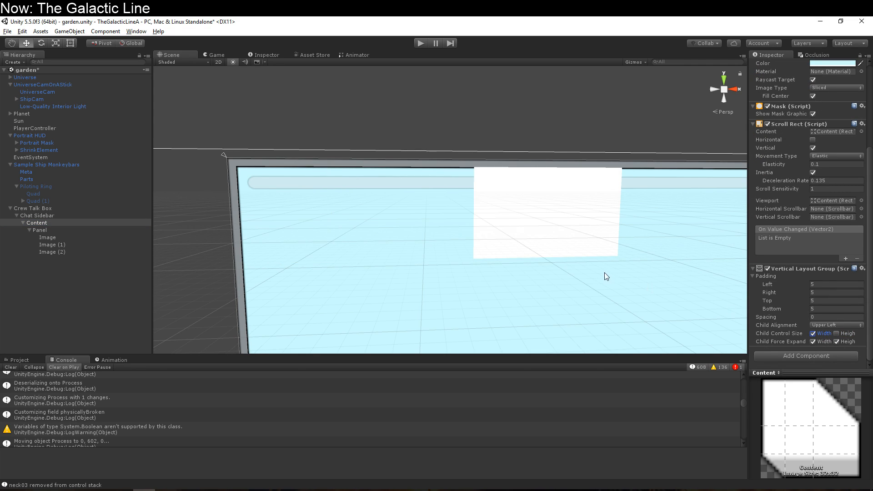
{"action": "key", "text": "f"}
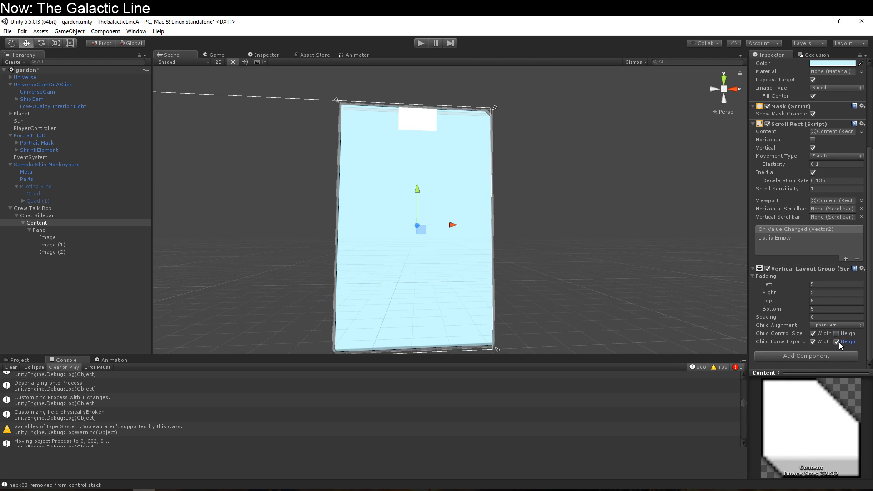
- Toggle Child Force Expand for width off and back on in Content's Vertical Layout Group to compare the layouts
{"action": "left_click", "coordinate": [812, 342]}
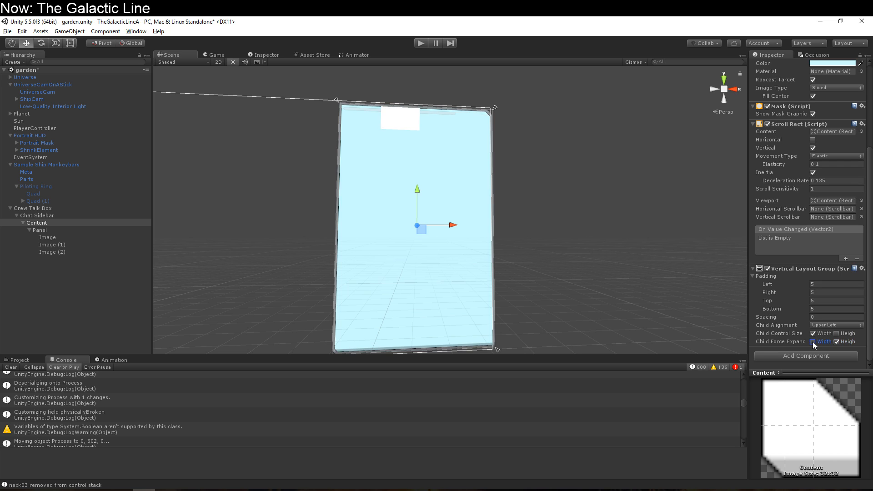
{"action": "left_click", "coordinate": [812, 342]}
{"action": "left_click", "coordinate": [812, 342]}
{"action": "left_click", "coordinate": [812, 342]}
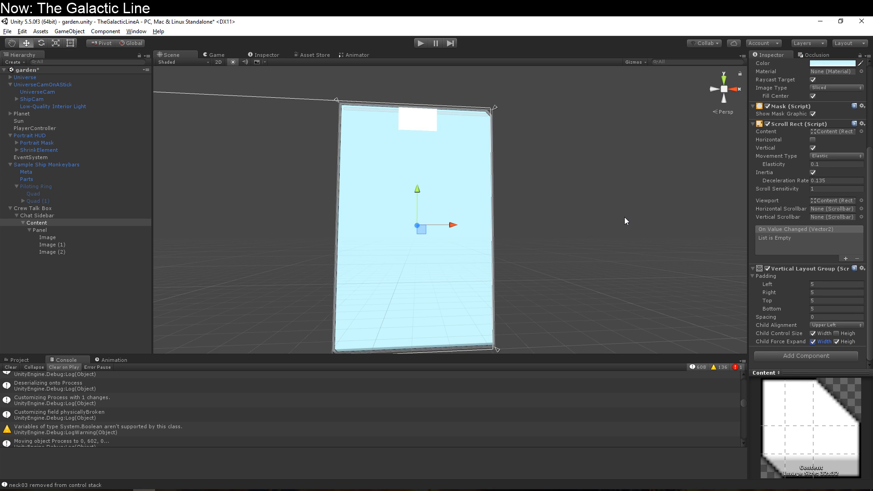
{"action": "middle_click_drag", "start_coordinate": [624, 218], "coordinate": [627, 245]}
{"action": "scroll", "coordinate": [627, 245], "scroll_direction": "up", "scroll_amount": 4}
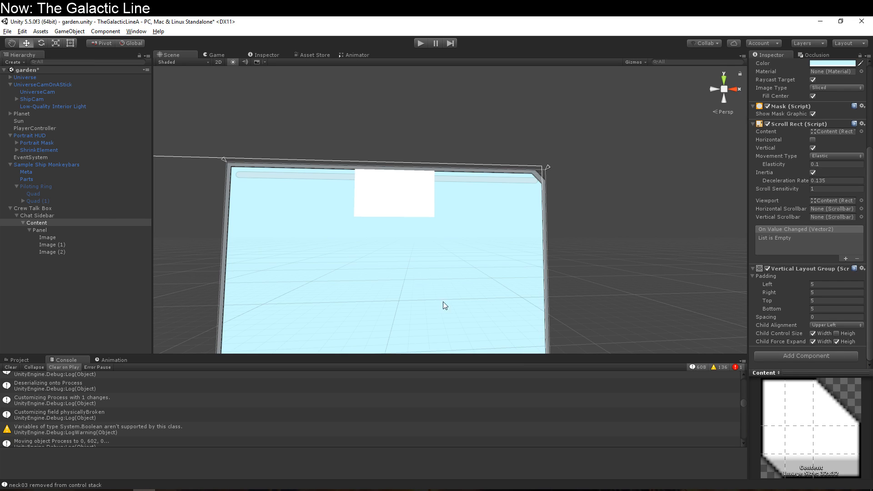
- Delete the two duplicated images, Image (1) and Image (2), from Panel
{"action": "left_click", "coordinate": [59, 245]}
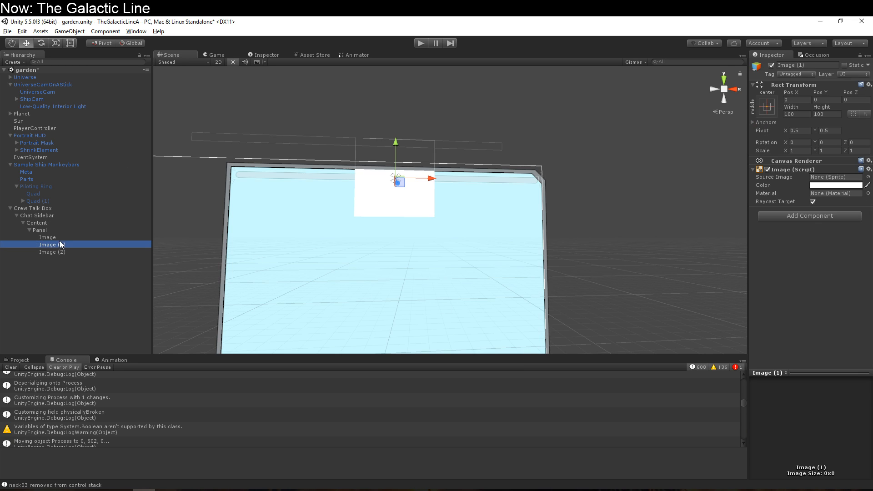
{"action": "key", "text": "shift+Down"}
{"action": "key", "text": "Delete"}
- Examine the bounds of Panel and Content with the Rect tool and review Panel's size fitter and layout element settings
{"action": "left_click", "coordinate": [84, 230]}
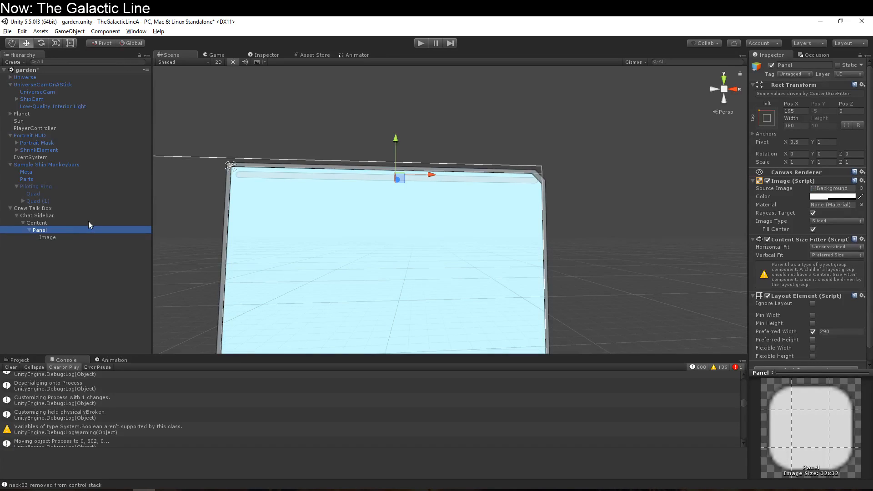
{"action": "left_click", "coordinate": [88, 222]}
{"action": "double_click", "coordinate": [78, 231]}
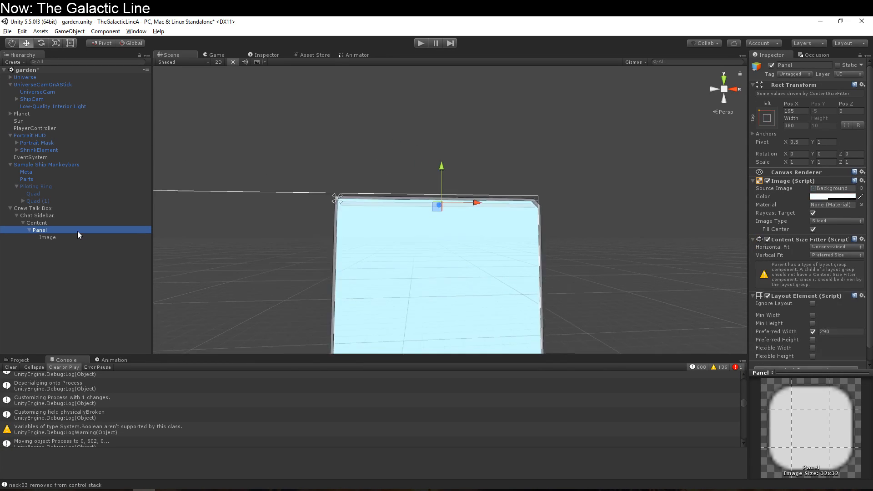
{"action": "left_click", "coordinate": [71, 44]}
{"action": "left_click", "coordinate": [292, 212]}
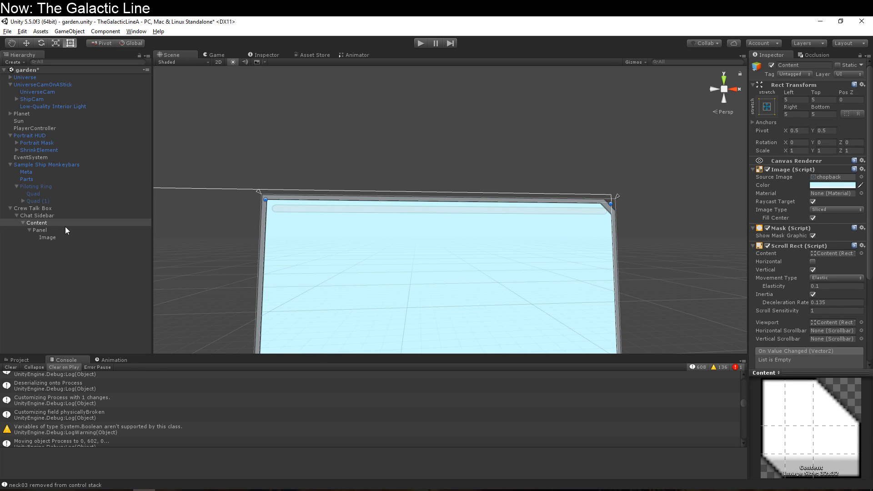
{"action": "left_click", "coordinate": [65, 228]}
{"action": "left_click", "coordinate": [306, 211]}
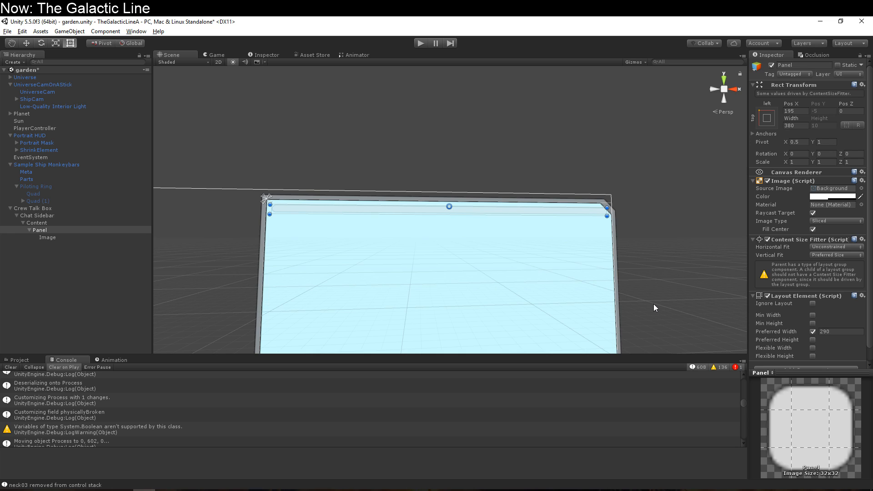
{"action": "left_click_drag", "start_coordinate": [869, 296], "coordinate": [872, 312]}
{"action": "scroll", "coordinate": [872, 281], "scroll_direction": "up", "scroll_amount": 1}
{"action": "scroll", "coordinate": [872, 280], "scroll_direction": "down", "scroll_amount": 1}
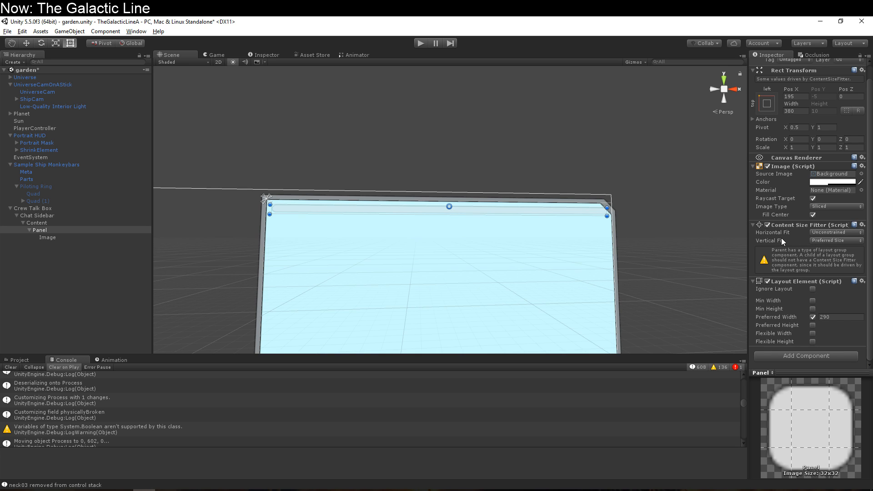
- Delete the remaining Image from under Panel
{"action": "left_click", "coordinate": [101, 239]}
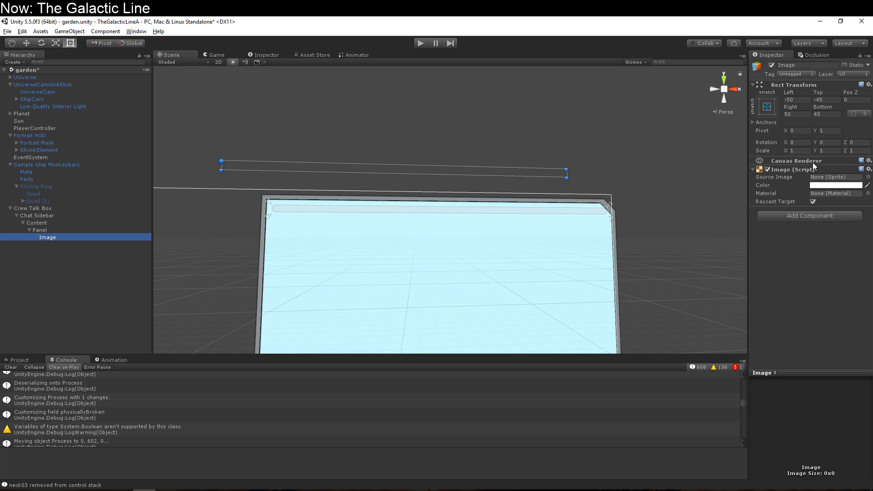
{"action": "left_click", "coordinate": [809, 97]}
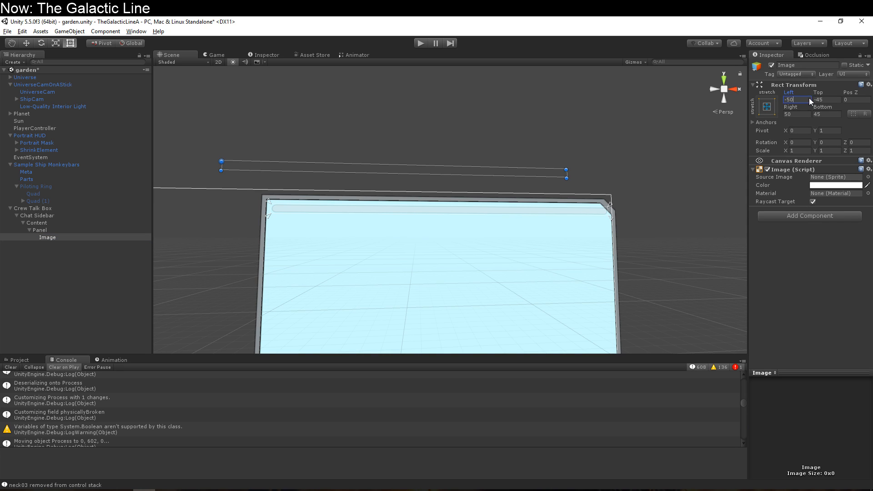
{"action": "left_click", "coordinate": [86, 225]}
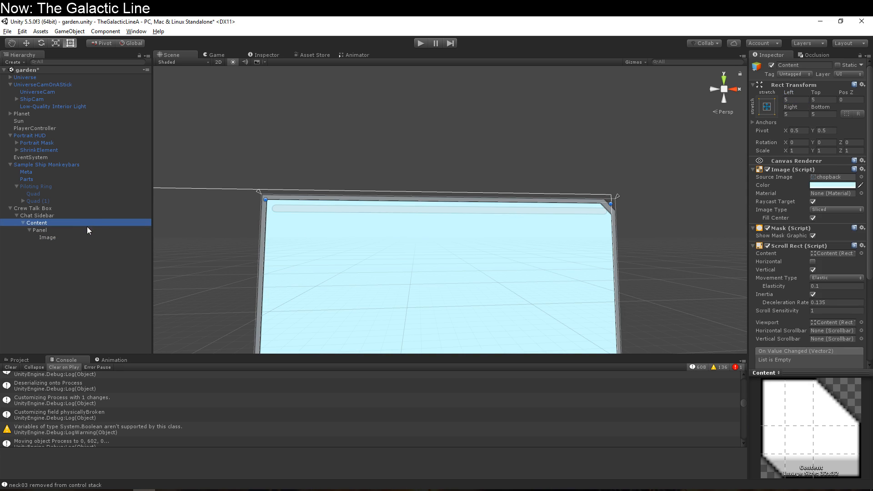
{"action": "left_click", "coordinate": [82, 230]}
{"action": "left_click", "coordinate": [82, 237]}
{"action": "key", "text": "Delete"}
{"action": "right_click", "coordinate": [85, 234]}
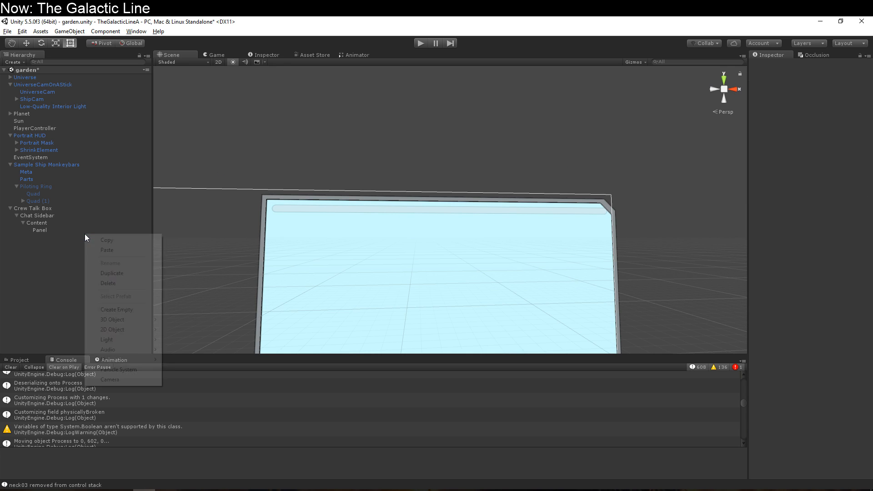
{"action": "left_click", "coordinate": [50, 228]}
{"action": "right_click", "coordinate": [49, 228]}
{"action": "mouse_move", "coordinate": [92, 354]}
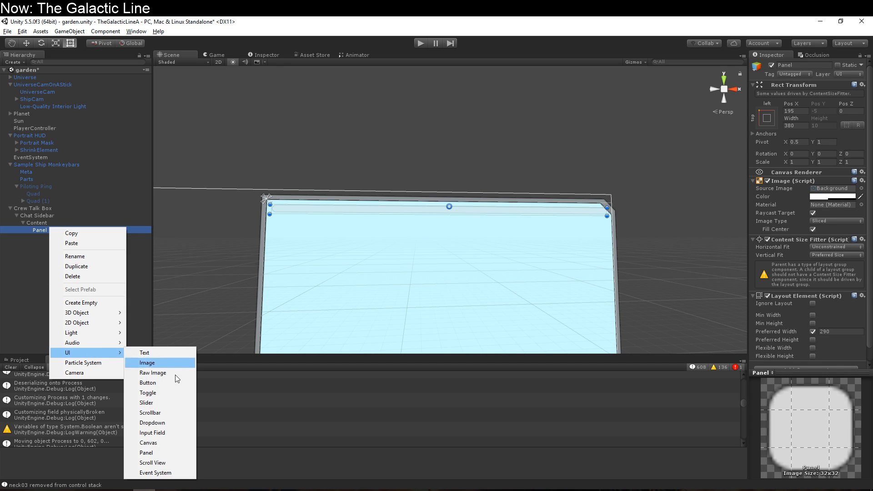
{"action": "left_click", "coordinate": [157, 442]}
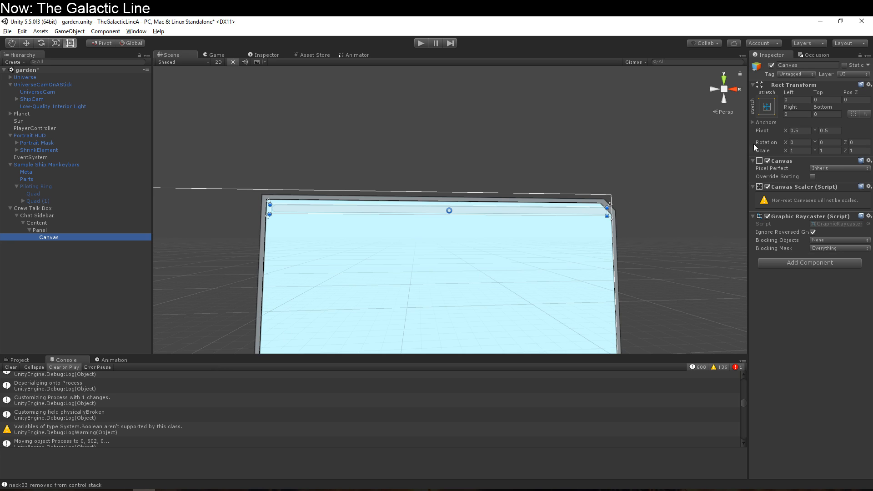
{"action": "key", "text": "Delete"}
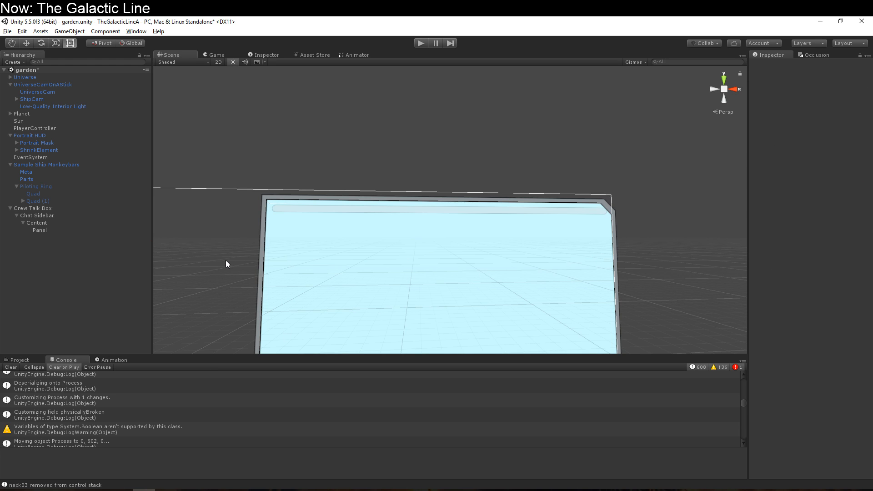
{"action": "left_click", "coordinate": [28, 230]}
{"action": "right_click", "coordinate": [27, 229]}
{"action": "left_click", "coordinate": [60, 359]}
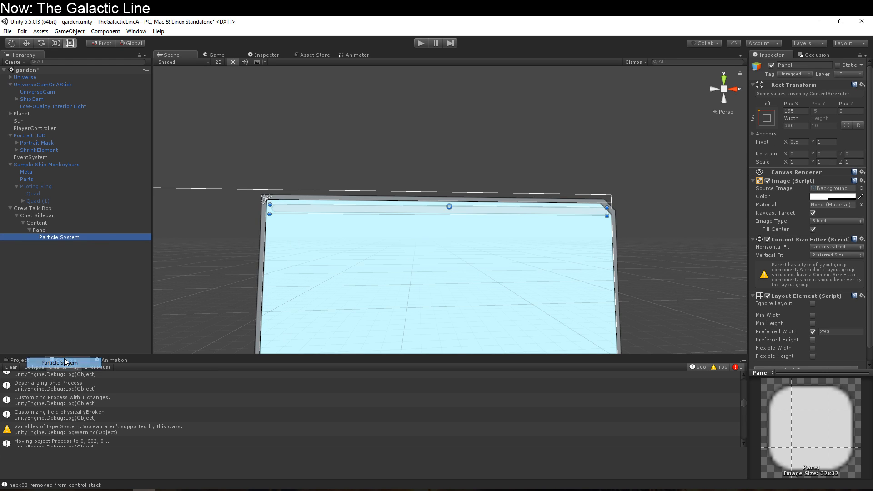
{"action": "key", "text": "Delete"}
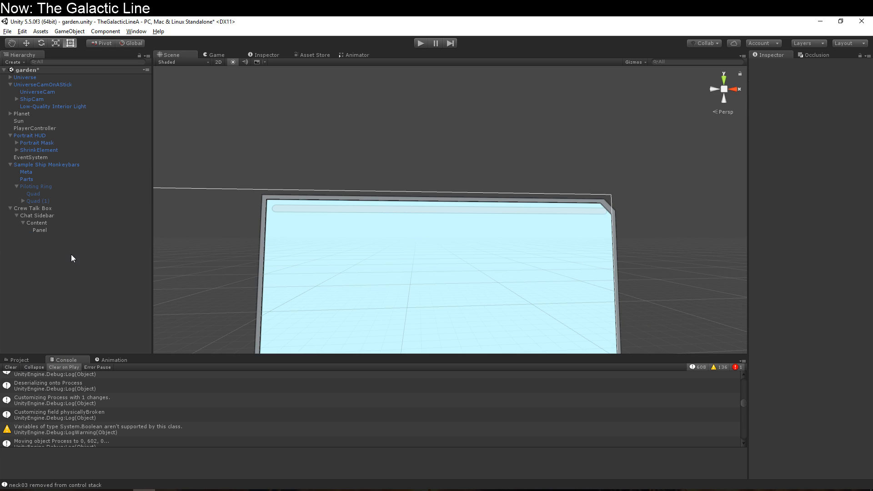
- Add a UI Panel as a child of the Panel under Content
{"action": "right_click", "coordinate": [68, 230]}
{"action": "mouse_move", "coordinate": [116, 354]}
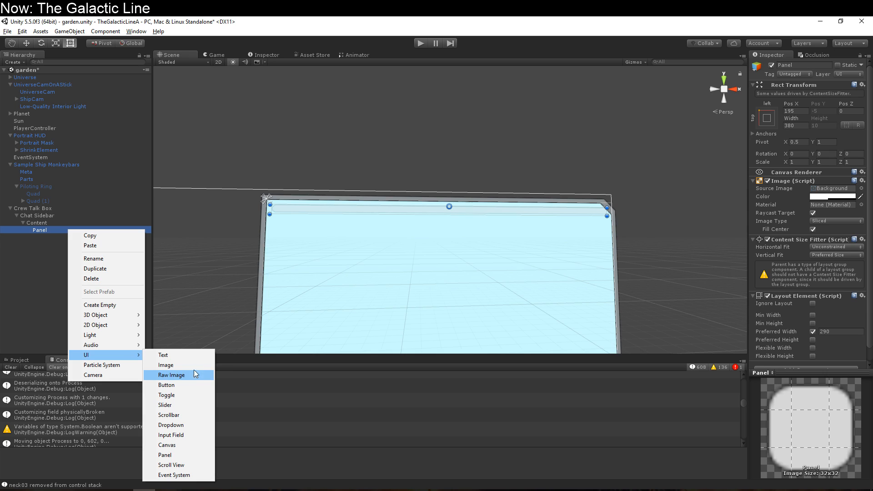
{"action": "left_click", "coordinate": [165, 455]}
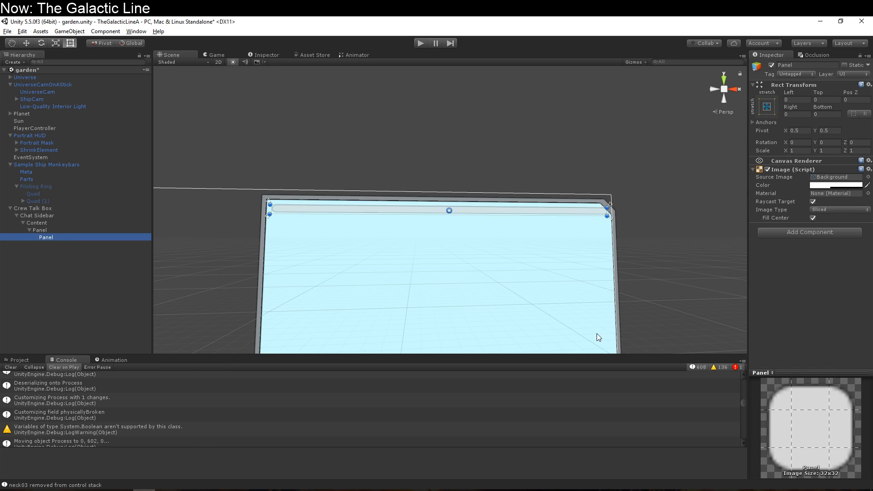
- Add a Layout Element to the nested panel and enable its Preferred Height with a value of 50
{"action": "left_click", "coordinate": [798, 233]}
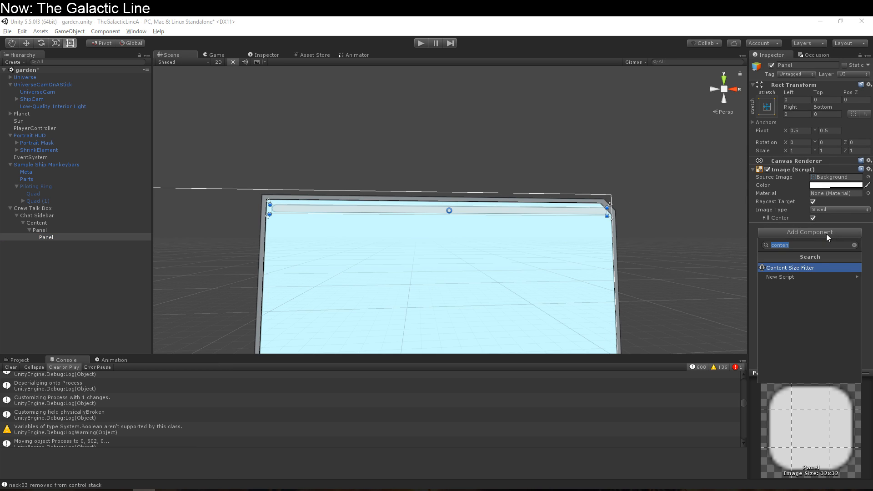
{"action": "key", "text": "BackSpace"}
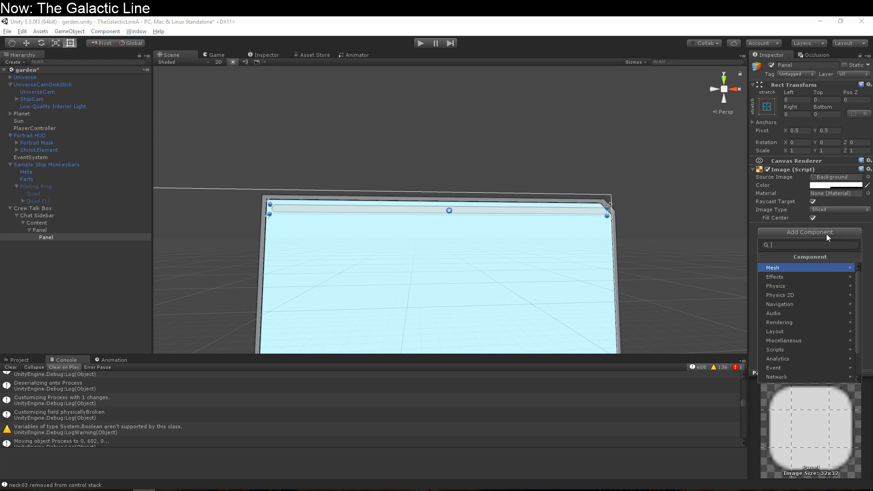
{"action": "type", "text": "layout"}
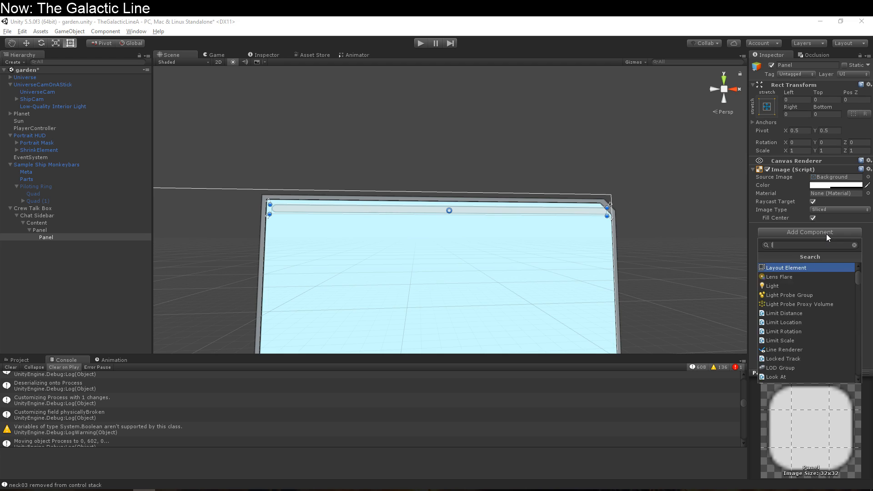
{"action": "key", "text": "Return"}
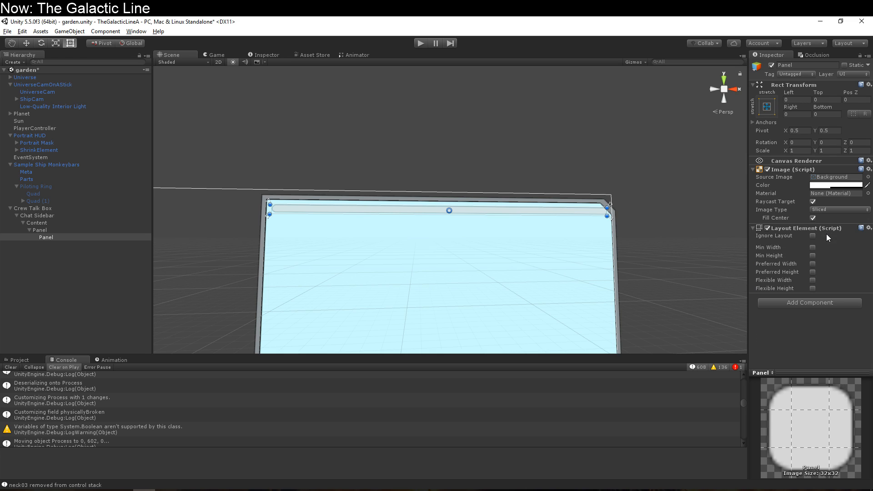
{"action": "left_click", "coordinate": [812, 271]}
{"action": "type", "text": "50"}
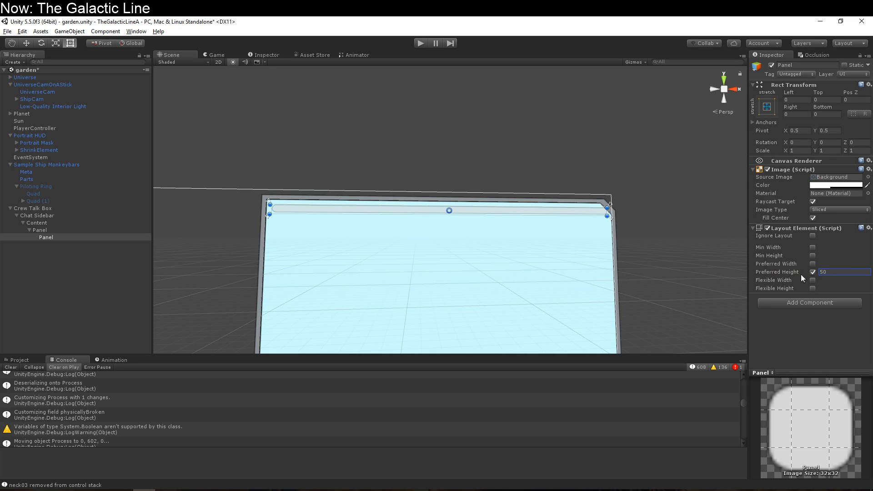
- Check the parent Panel's layout settings with Vertical Fit at Preferred Size, and briefly run the scene to view the sidebar in play mode
{"action": "left_click", "coordinate": [125, 230]}
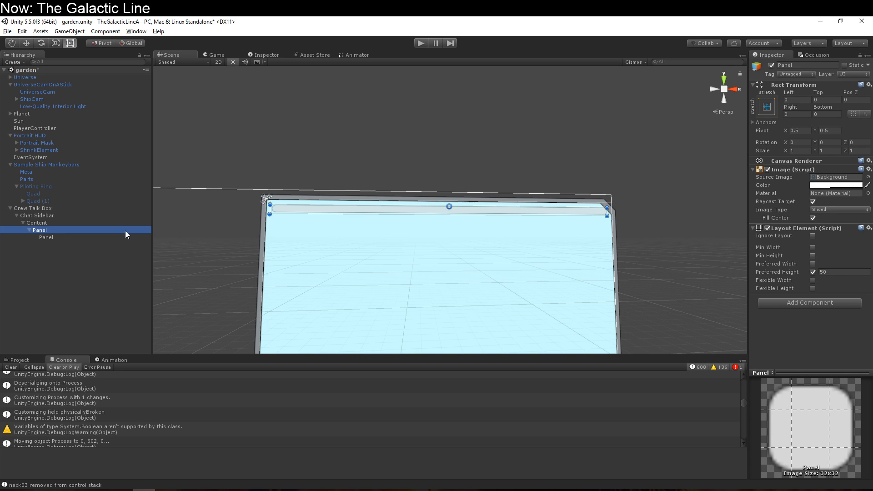
{"action": "left_click", "coordinate": [121, 237]}
{"action": "left_click", "coordinate": [121, 230]}
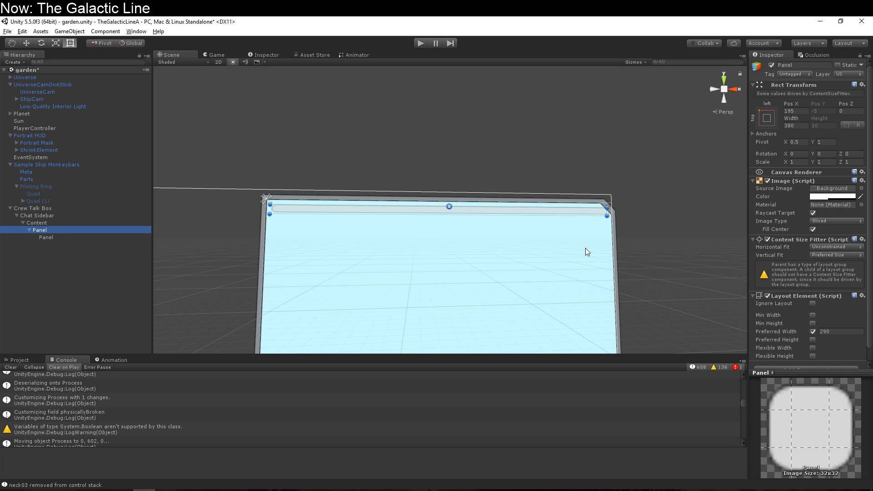
{"action": "scroll", "coordinate": [583, 249], "scroll_direction": "down", "scroll_amount": 7}
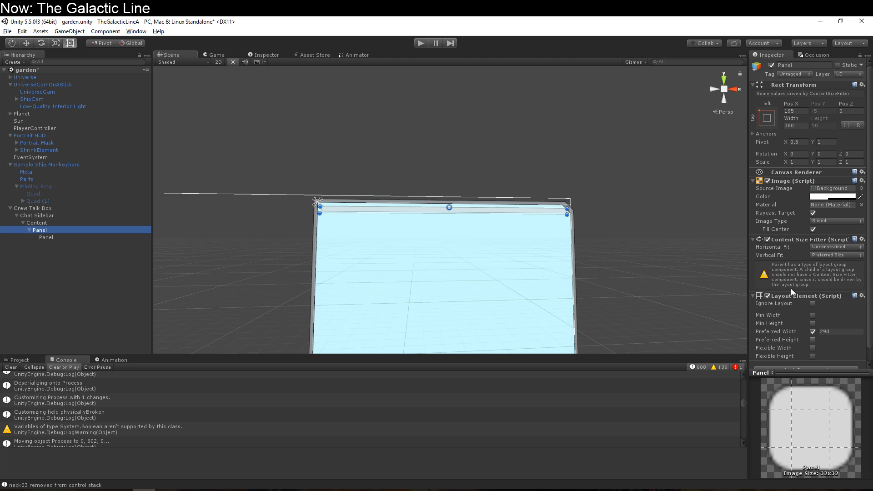
{"action": "left_click", "coordinate": [816, 255]}
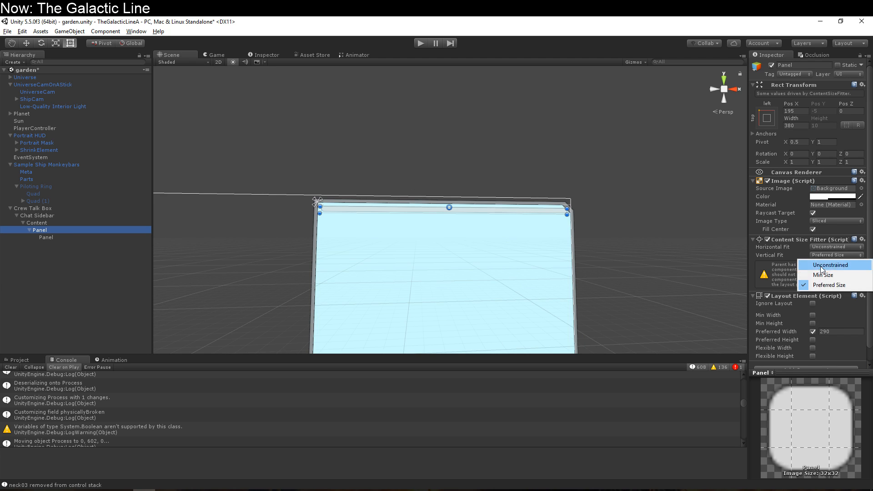
{"action": "left_click", "coordinate": [823, 288]}
{"action": "middle_click_drag", "start_coordinate": [595, 255], "coordinate": [591, 189]}
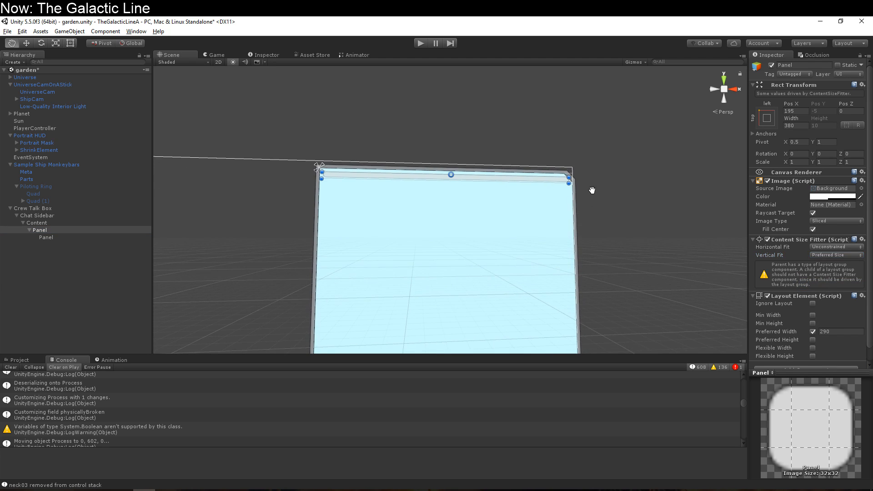
{"action": "scroll", "coordinate": [591, 187], "scroll_direction": "up", "scroll_amount": 1}
{"action": "left_click", "coordinate": [422, 43]}
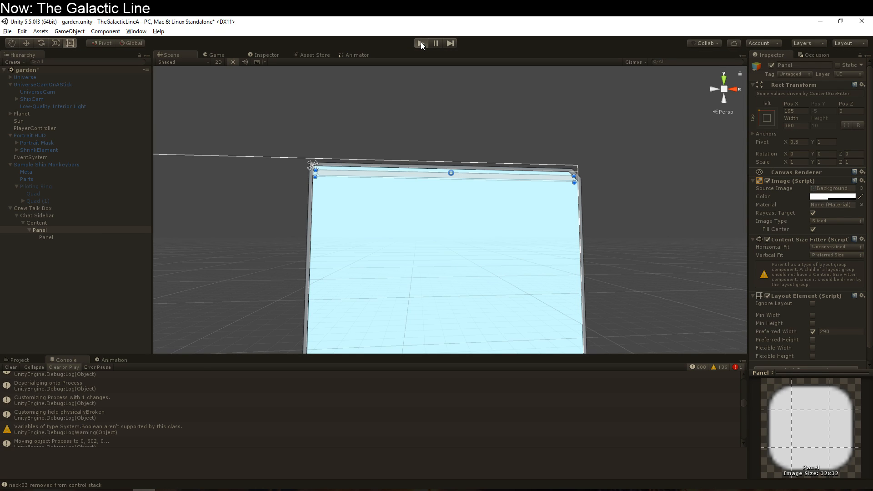
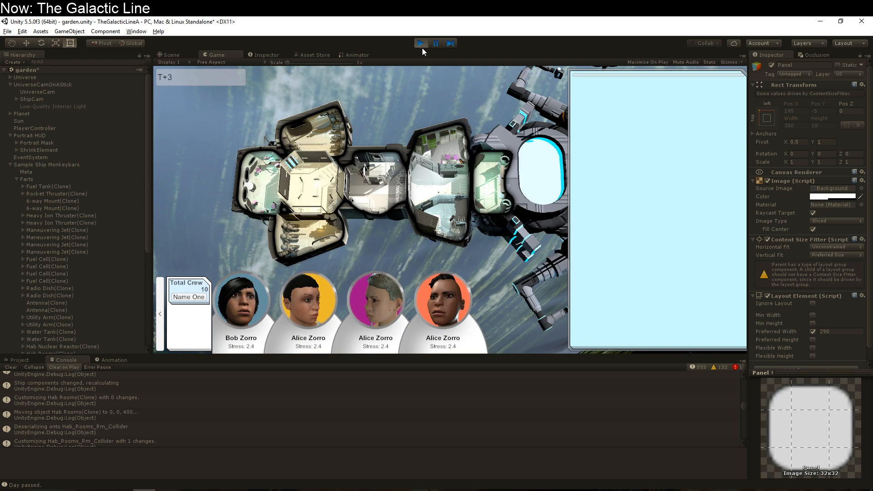
{"action": "left_click", "coordinate": [422, 45]}
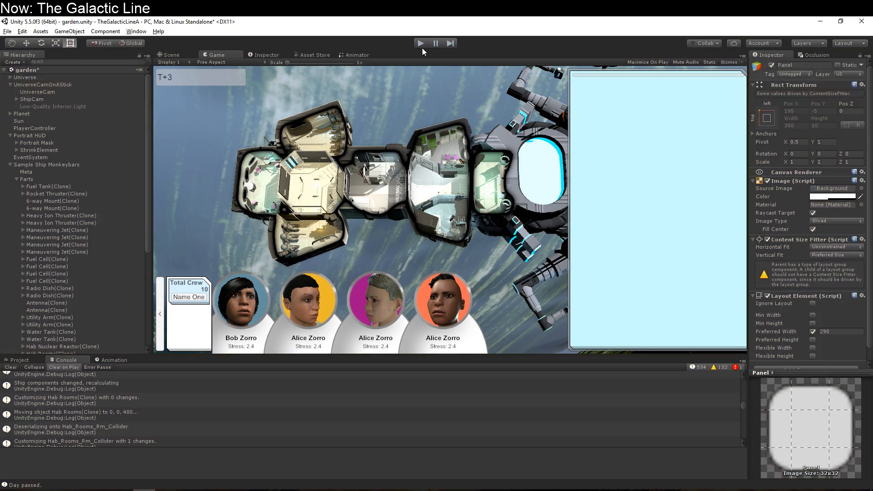
- Duplicate the nested panel five times under the parent Panel
{"action": "left_click", "coordinate": [110, 235]}
{"action": "key", "text": "Down"}
{"action": "key", "text": "ctrl+d"}
{"action": "key", "text": "ctrl+d"}
{"action": "key", "text": "ctrl+d"}
{"action": "key", "text": "ctrl+d"}
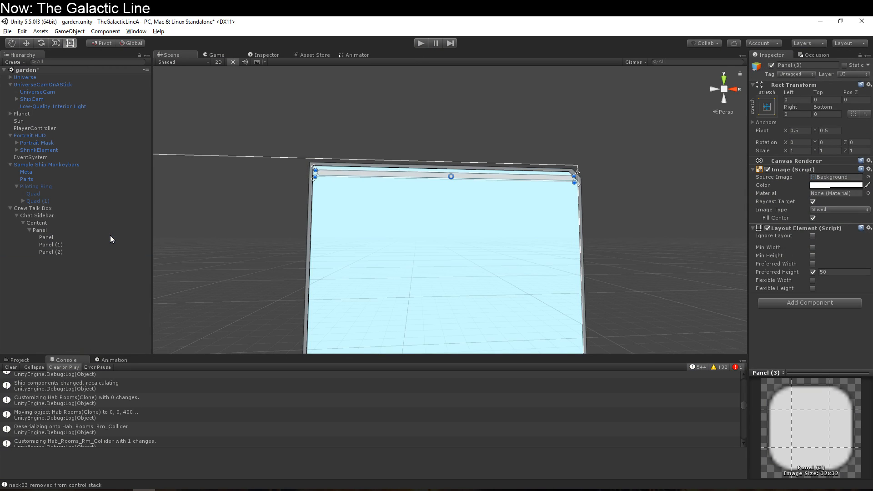
{"action": "left_click", "coordinate": [106, 247]}
{"action": "left_click", "coordinate": [108, 261]}
{"action": "left_click", "coordinate": [100, 271]}
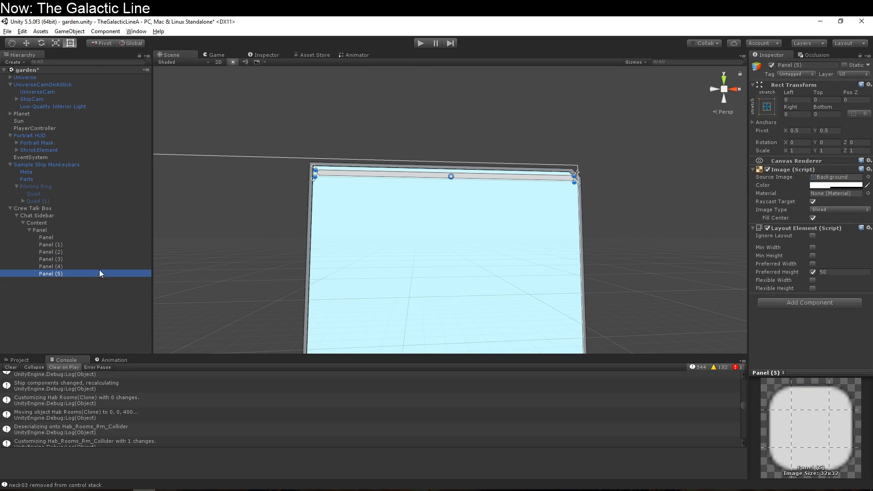
- Add a Vertical Layout Group to the parent Panel that holds the nested panels
{"action": "left_click", "coordinate": [73, 230]}
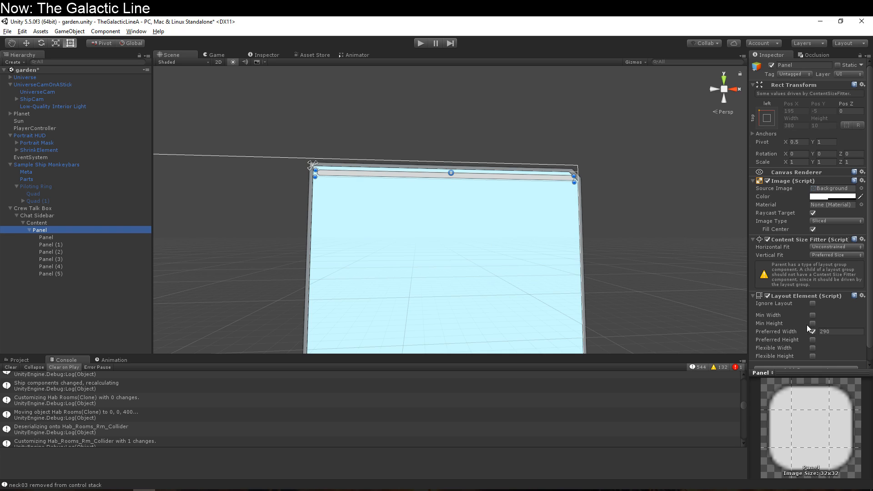
{"action": "scroll", "coordinate": [822, 296], "scroll_direction": "down", "scroll_amount": 1}
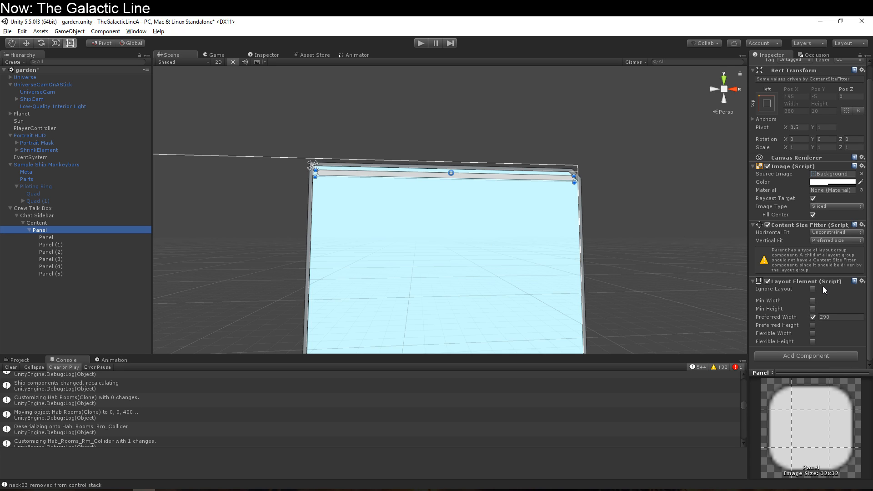
{"action": "left_click", "coordinate": [798, 360]}
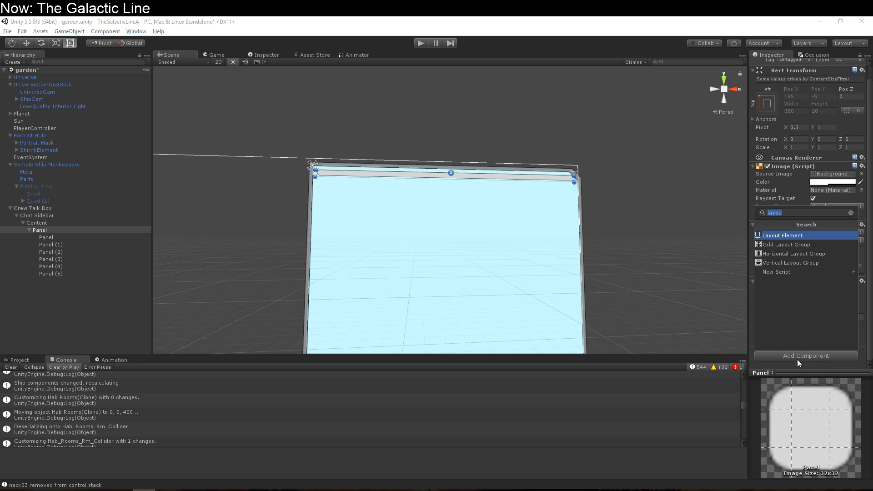
{"action": "left_click", "coordinate": [801, 265]}
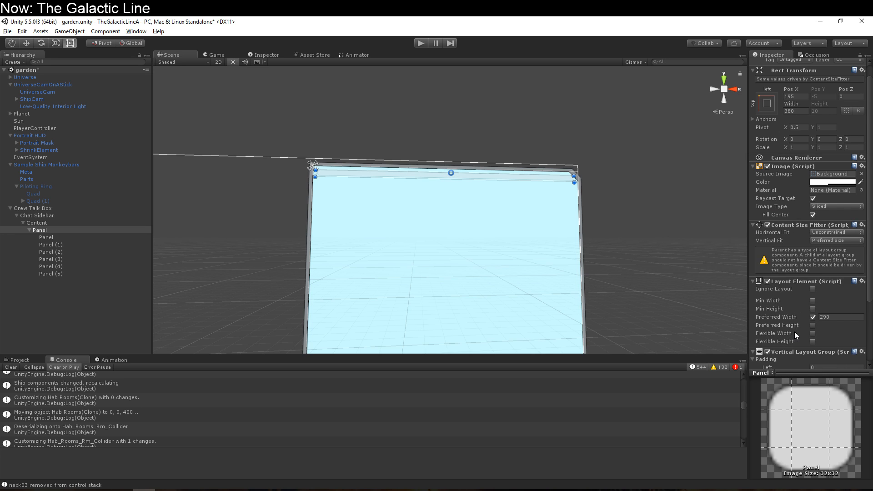
{"action": "scroll", "coordinate": [795, 331], "scroll_direction": "down", "scroll_amount": 5}
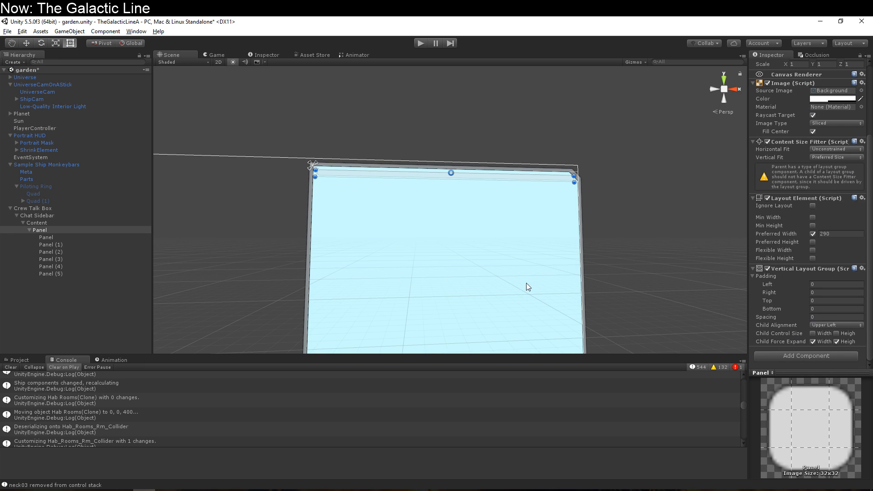
- Compare the parent Panel's Vertical Layout Group with Content's and enable the Panel's Child Control Size for both width and height
{"action": "left_click", "coordinate": [116, 229]}
{"action": "left_click", "coordinate": [108, 216]}
{"action": "left_click", "coordinate": [108, 229]}
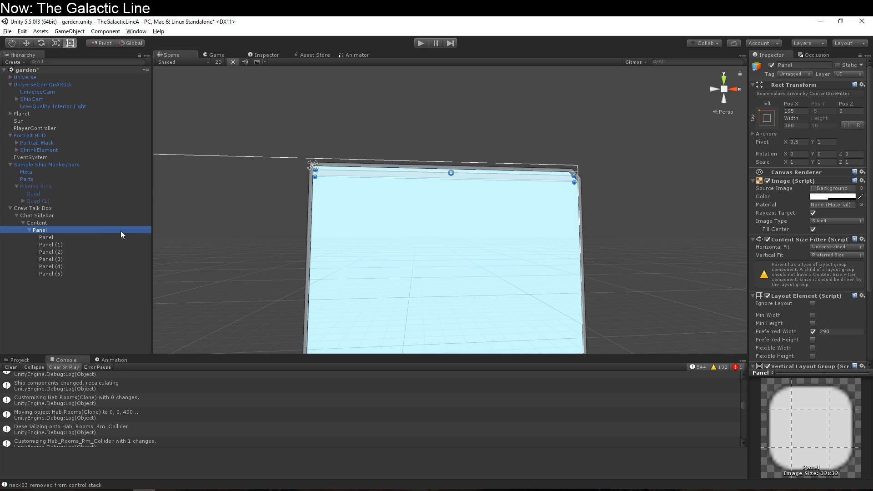
{"action": "scroll", "coordinate": [762, 296], "scroll_direction": "down", "scroll_amount": 5}
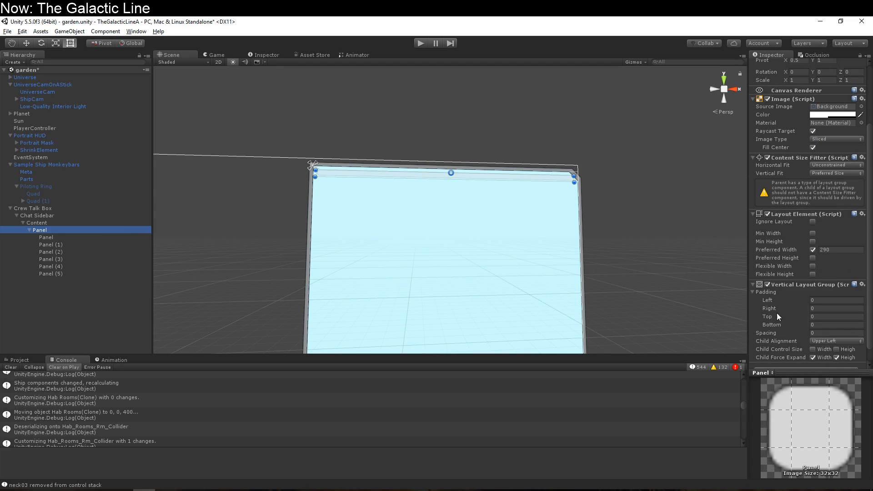
{"action": "left_click", "coordinate": [65, 222]}
{"action": "scroll", "coordinate": [781, 292], "scroll_direction": "down", "scroll_amount": 1}
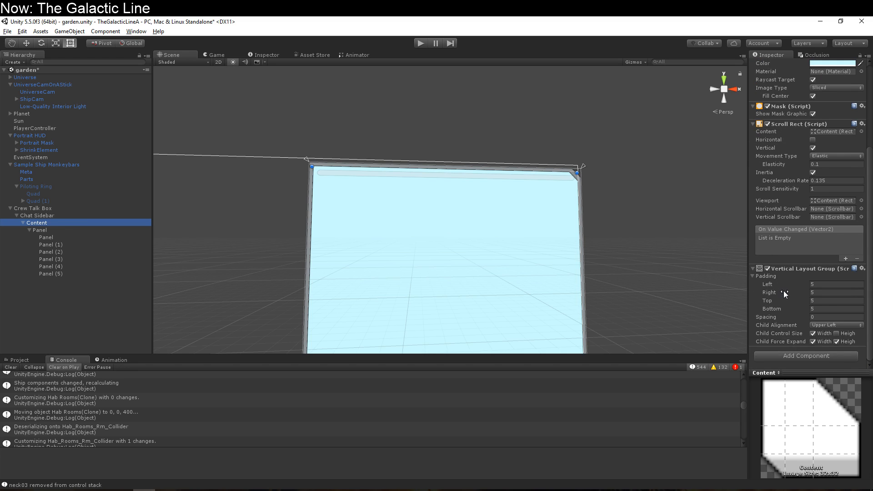
{"action": "left_click", "coordinate": [92, 230]}
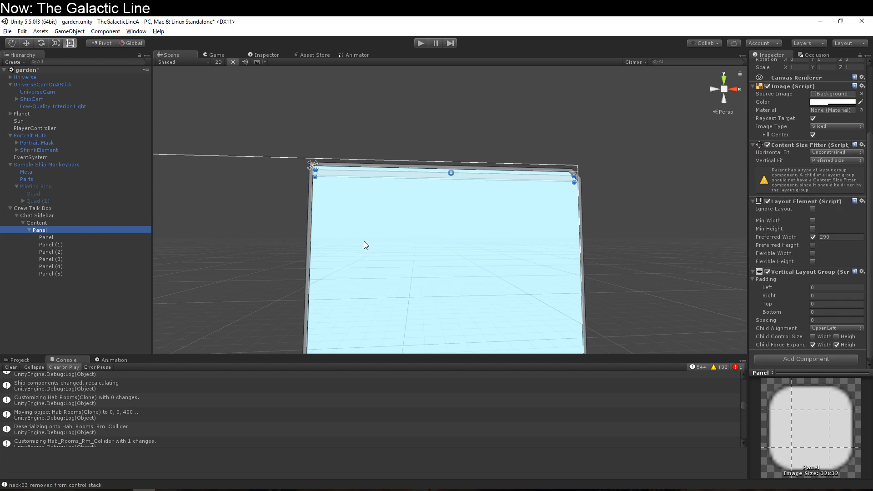
{"action": "scroll", "coordinate": [833, 343], "scroll_direction": "down", "scroll_amount": 3}
{"action": "left_click", "coordinate": [813, 334]}
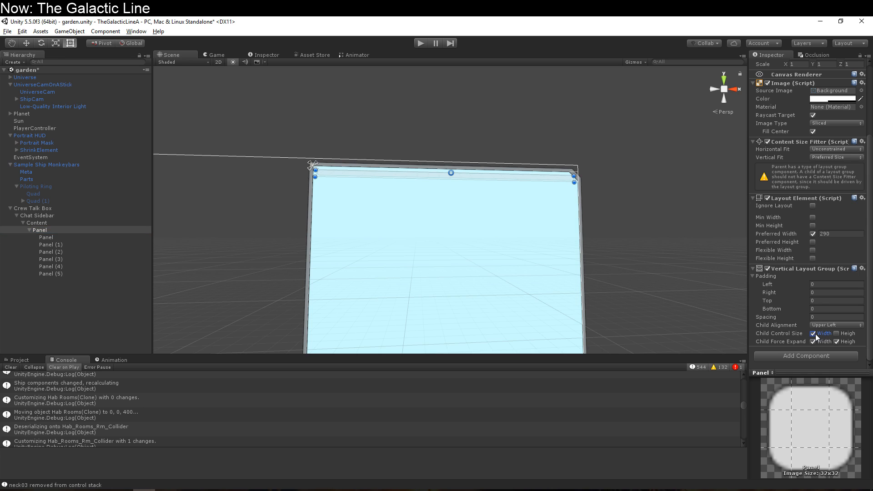
{"action": "left_click", "coordinate": [837, 334]}
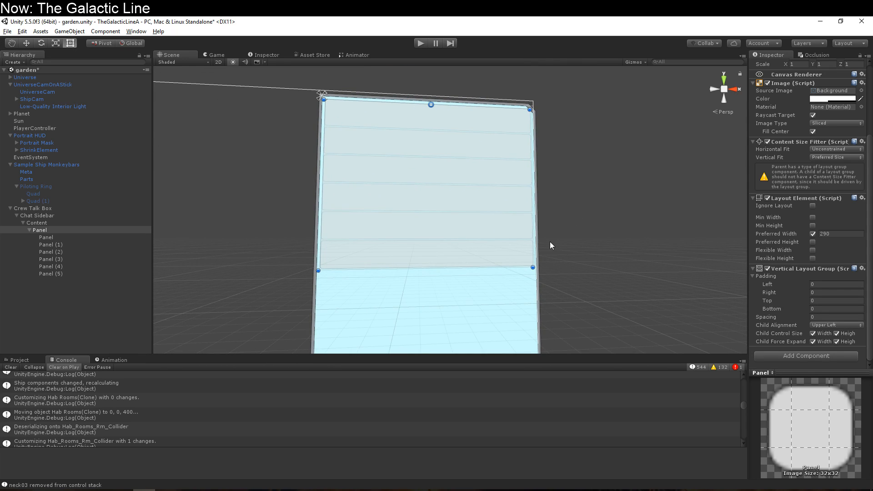
{"action": "scroll", "coordinate": [550, 243], "scroll_direction": "up", "scroll_amount": 2}
{"action": "middle_click_drag", "start_coordinate": [577, 248], "coordinate": [552, 260]}
{"action": "right_click_drag", "start_coordinate": [638, 304], "coordinate": [629, 296]}
{"action": "middle_click_drag", "start_coordinate": [624, 289], "coordinate": [604, 306]}
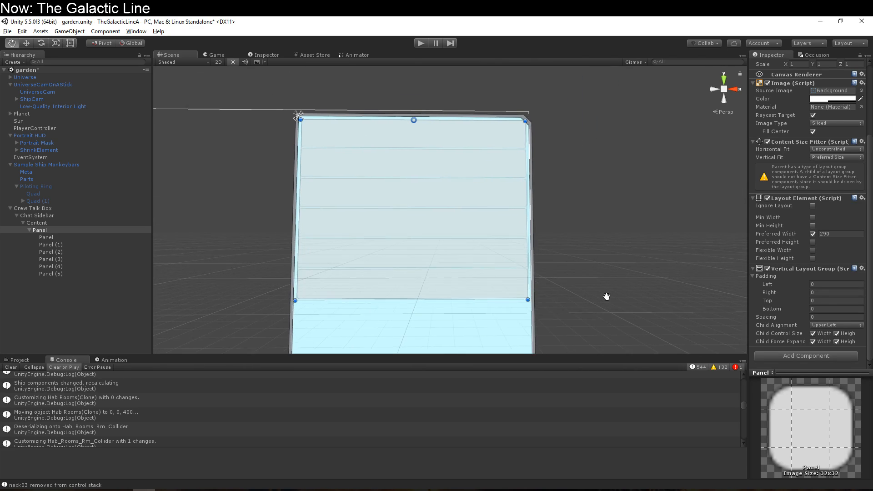
- Delete the nested panels Panel (1) through Panel (5), keeping only the first nested Panel
{"action": "scroll", "coordinate": [592, 276], "scroll_direction": "up", "scroll_amount": 1}
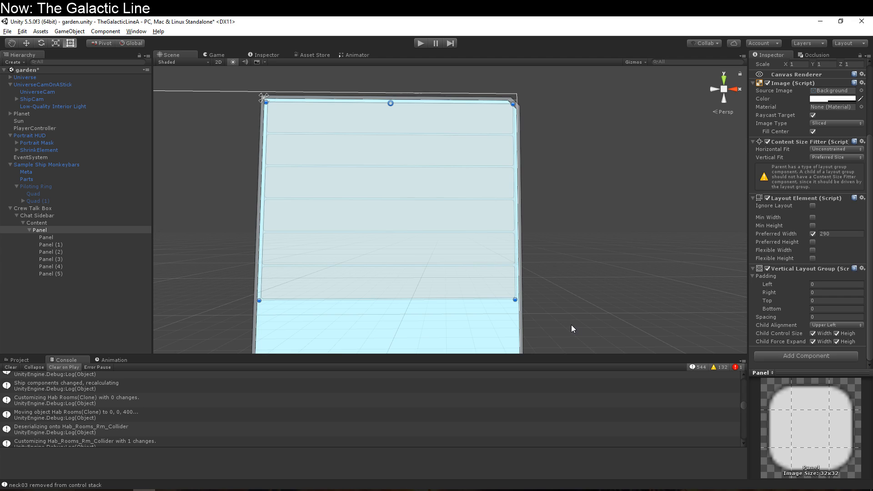
{"action": "left_click", "coordinate": [75, 246]}
{"action": "left_click", "coordinate": [90, 272], "text": "shift"}
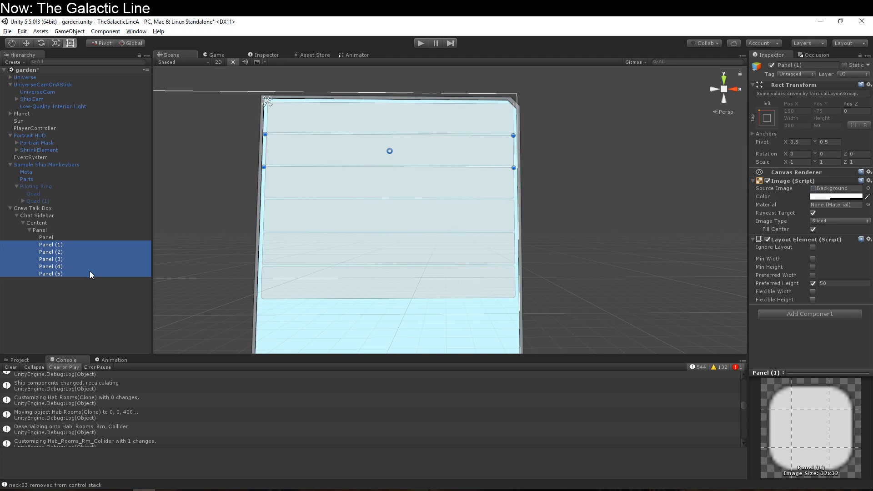
{"action": "key", "text": "Delete"}
- Rename the parent Panel under Content as Chatbox
{"action": "left_click", "coordinate": [42, 229]}
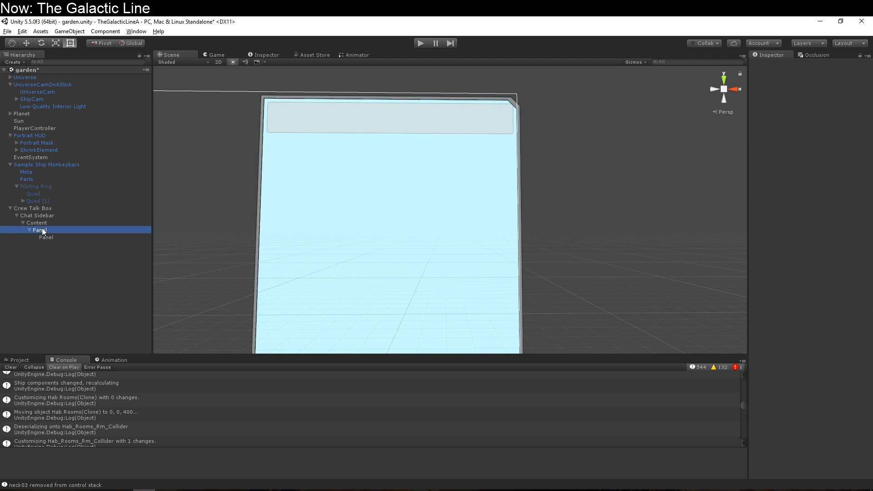
{"action": "left_click", "coordinate": [44, 231]}
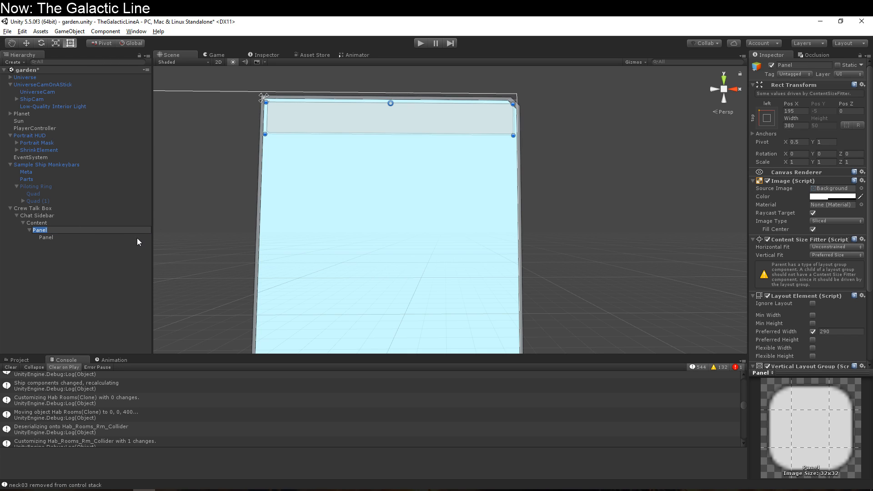
{"action": "type", "text": "Chatbox"}
{"action": "key", "text": "Return"}
- Rename the nested Panel inside Chatbox as Profile
{"action": "left_click", "coordinate": [123, 239]}
{"action": "left_click", "coordinate": [117, 238]}
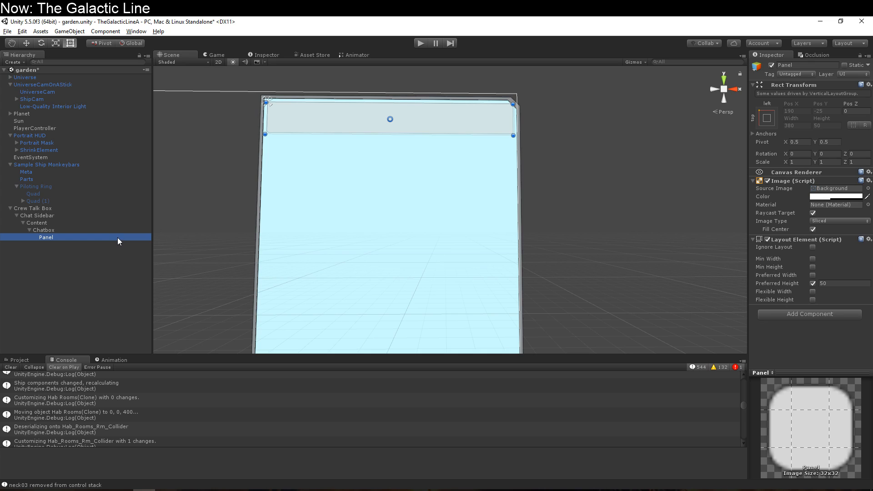
{"action": "type", "text": "C"}
{"action": "key", "text": "BackSpace"}
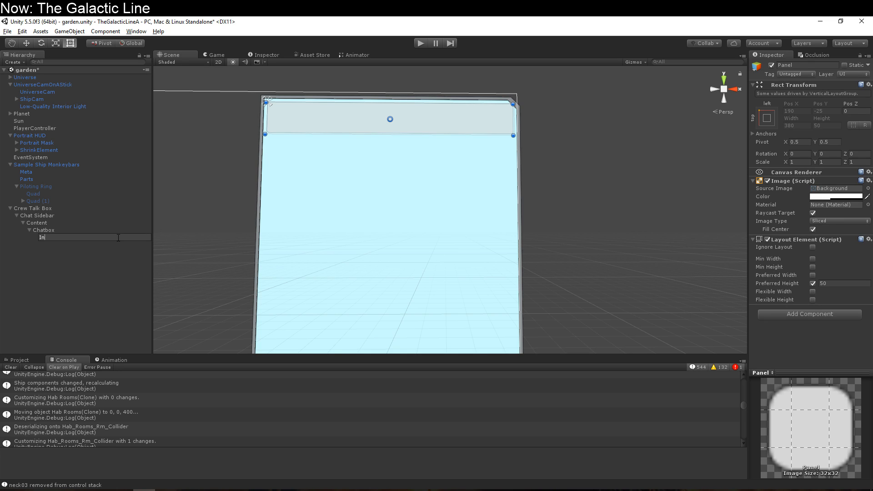
{"action": "type", "text": "First"}
{"action": "key", "text": "BackSpace"}
{"action": "key", "text": "BackSpace"}
{"action": "key", "text": "BackSpace"}
{"action": "key", "text": "BackSpace"}
{"action": "key", "text": "BackSpace"}
{"action": "key", "text": "BackSpace"}
{"action": "type", "text": "Por"}
{"action": "type", "text": "ofile"}
{"action": "key", "text": "Return"}
{"action": "middle_click_drag", "start_coordinate": [254, 184], "coordinate": [293, 328]}
{"action": "right_click_drag", "start_coordinate": [364, 262], "coordinate": [390, 290]}
{"action": "key", "text": "f"}
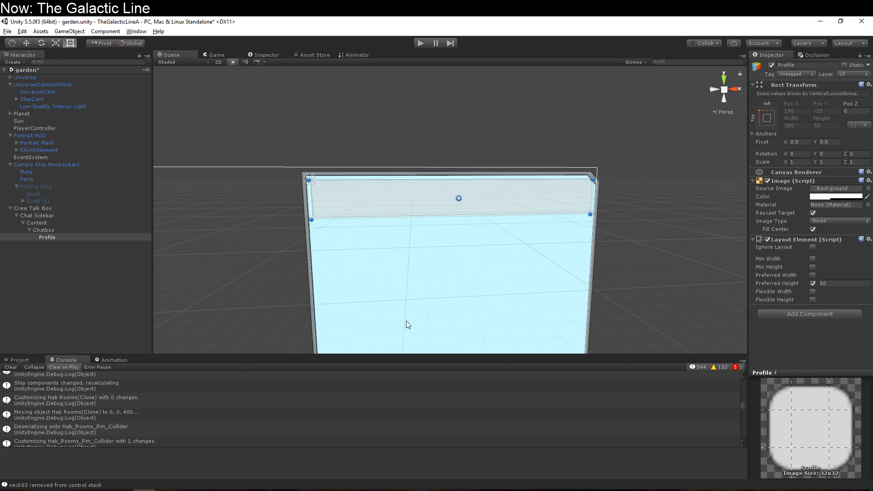
{"action": "right_click", "coordinate": [96, 235]}
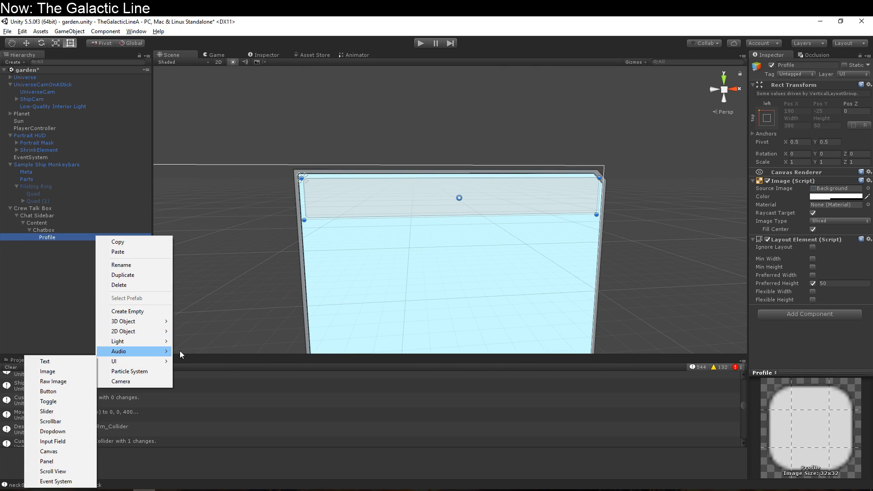
{"action": "left_click", "coordinate": [153, 371]}
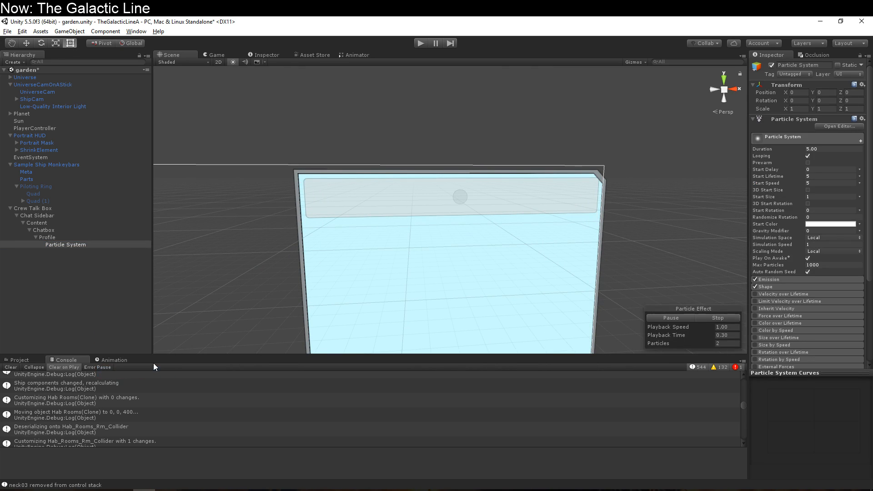
{"action": "left_click", "coordinate": [89, 249]}
{"action": "left_click", "coordinate": [89, 249]}
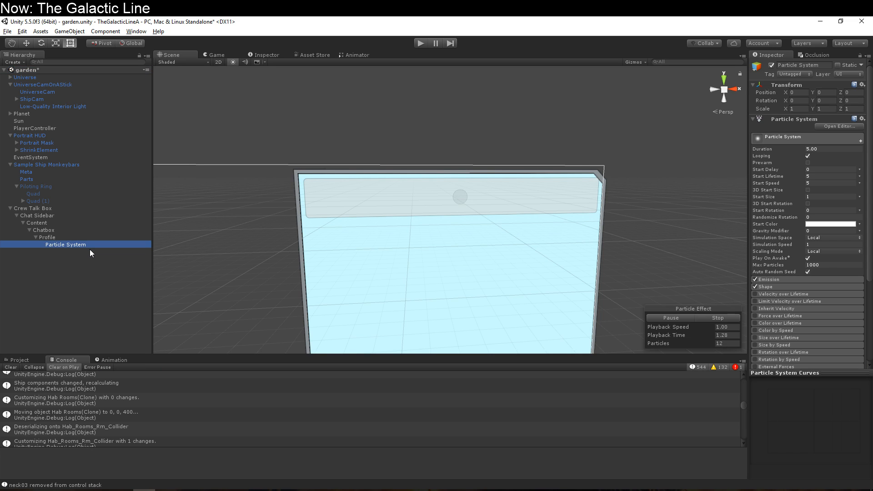
{"action": "key", "text": "Delete"}
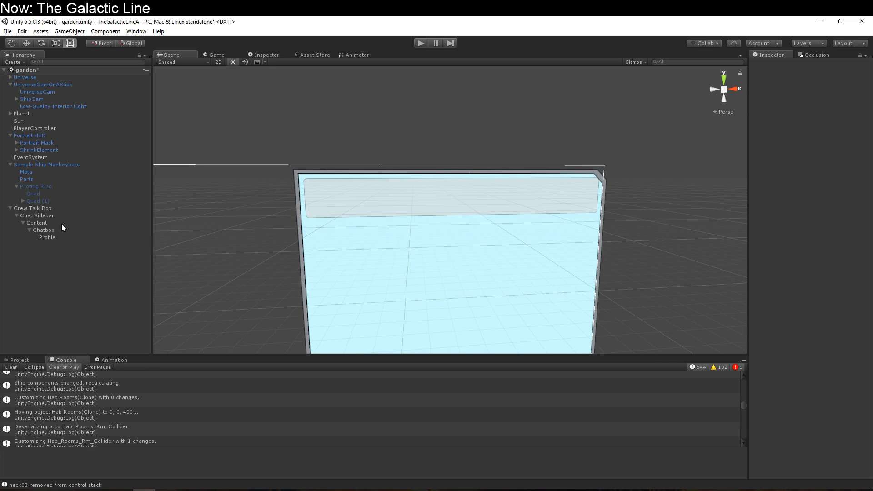
- Add a Raw Image as a child of Profile and move it toward the panel's left end
{"action": "right_click", "coordinate": [48, 242]}
{"action": "right_click", "coordinate": [50, 237]}
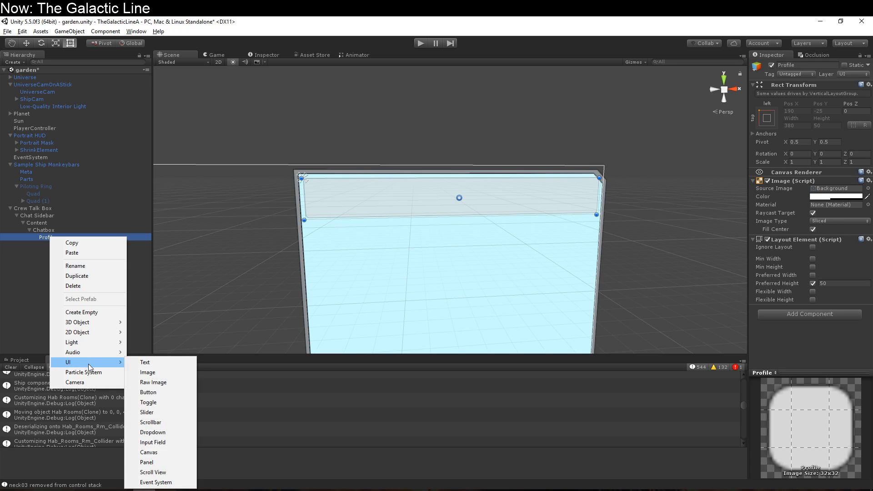
{"action": "mouse_move", "coordinate": [91, 352]}
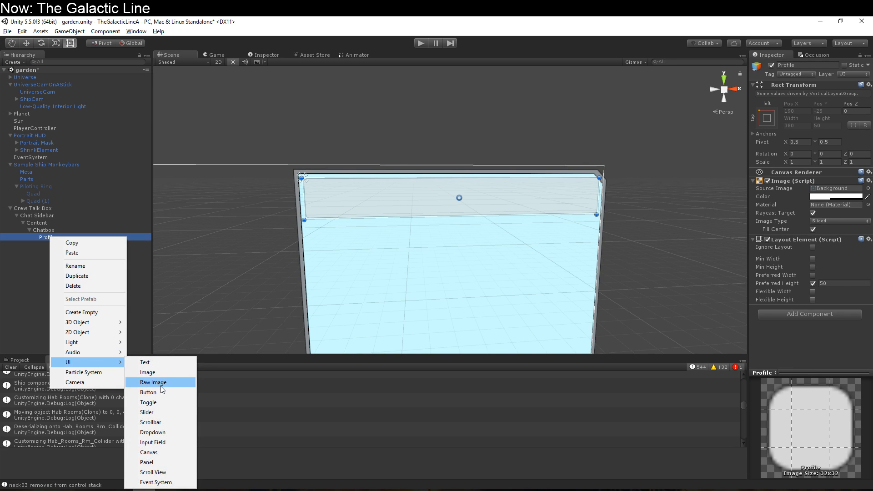
{"action": "left_click", "coordinate": [154, 382]}
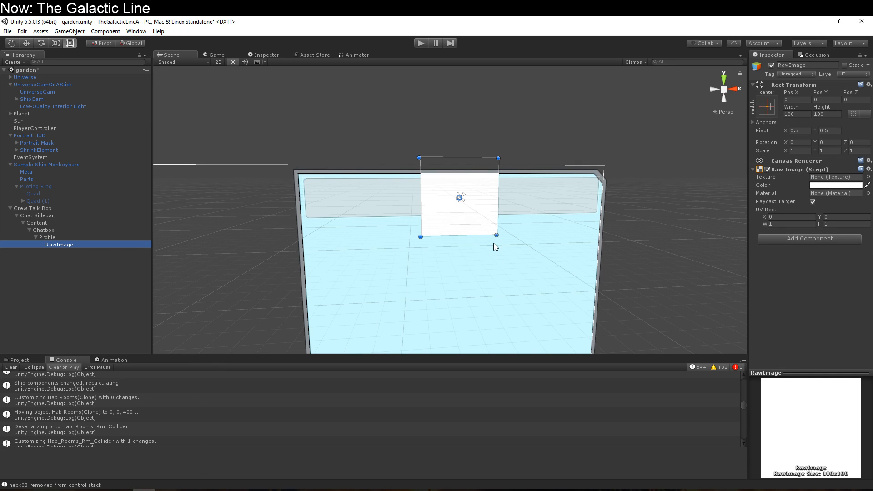
{"action": "left_click_drag", "start_coordinate": [486, 235], "coordinate": [377, 259]}
- Set the Raw Image's width and height to 40 and fit it within the left end of the Profile panel
{"action": "left_click", "coordinate": [793, 114]}
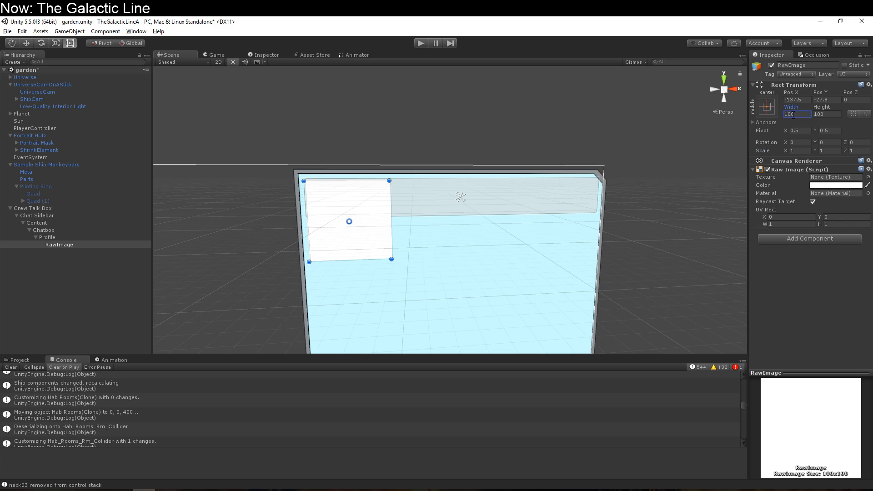
{"action": "type", "text": "40"}
{"action": "key", "text": "Tab"}
{"action": "type", "text": "40"}
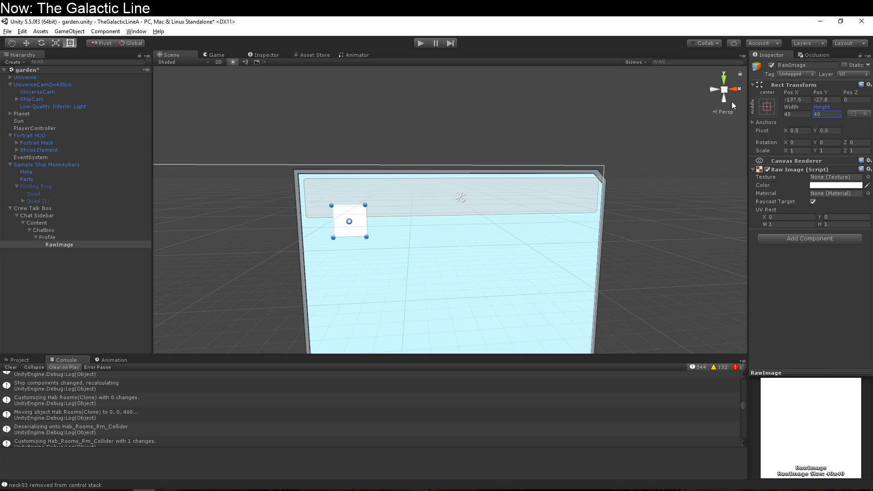
{"action": "left_click_drag", "start_coordinate": [361, 229], "coordinate": [335, 208]}
- Rename the Raw Image under Profile as Portrait
{"action": "scroll", "coordinate": [330, 211], "scroll_direction": "down", "scroll_amount": 15}
{"action": "middle_click_drag", "start_coordinate": [319, 241], "coordinate": [424, 155]}
{"action": "middle_click_drag", "start_coordinate": [469, 190], "coordinate": [318, 260]}
{"action": "scroll", "coordinate": [356, 223], "scroll_direction": "up", "scroll_amount": 20}
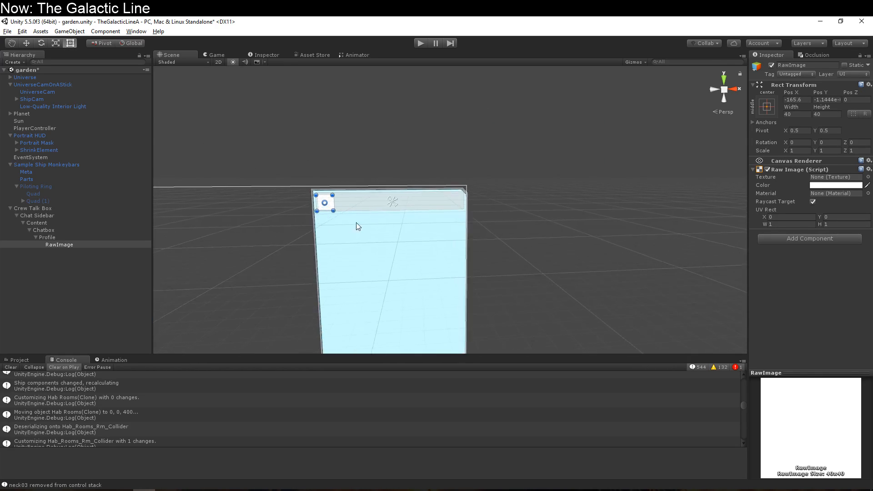
{"action": "scroll", "coordinate": [285, 224], "scroll_direction": "up", "scroll_amount": 2}
{"action": "middle_click_drag", "start_coordinate": [341, 231], "coordinate": [409, 232]}
{"action": "scroll", "coordinate": [411, 228], "scroll_direction": "up", "scroll_amount": 3}
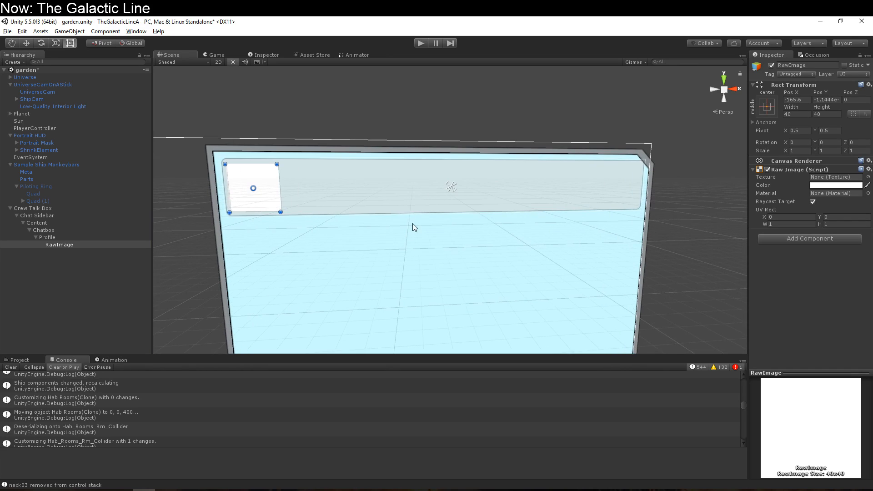
{"action": "left_click", "coordinate": [97, 246]}
{"action": "type", "text": "P"}
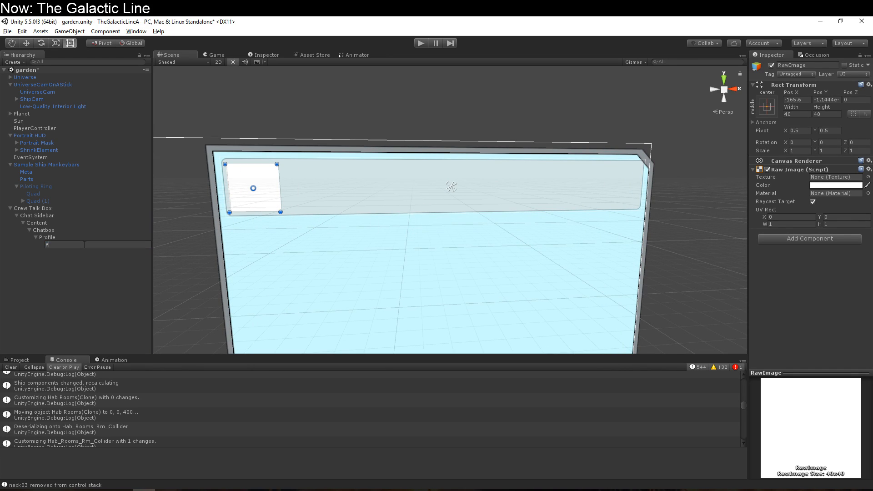
{"action": "type", "text": "ortrait"}
{"action": "key", "text": "Return"}
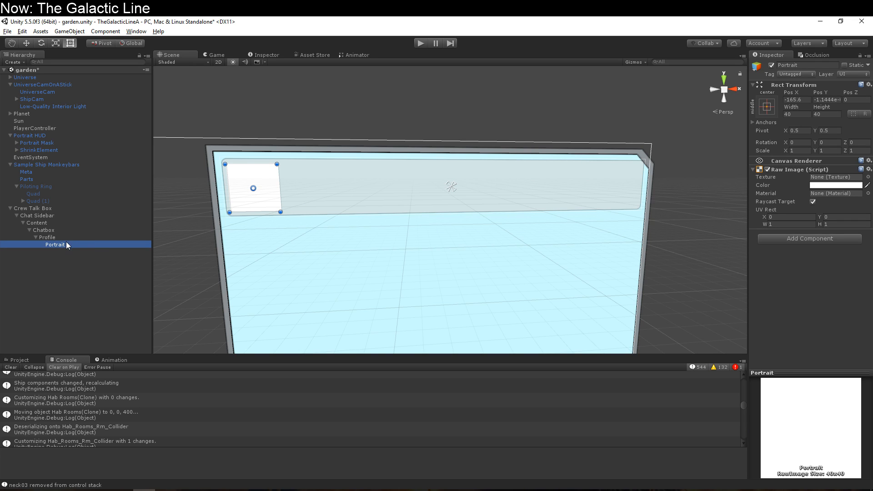
- Add a Text element to Profile and stretch it beside the portrait along the panel's upper half, about 324 wide and 17 high
{"action": "right_click", "coordinate": [68, 238]}
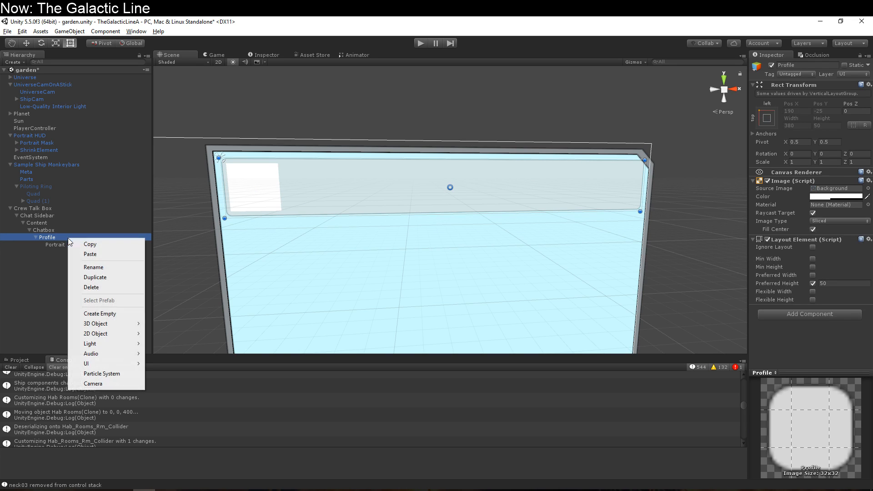
{"action": "mouse_move", "coordinate": [102, 366]}
{"action": "left_click", "coordinate": [163, 363]}
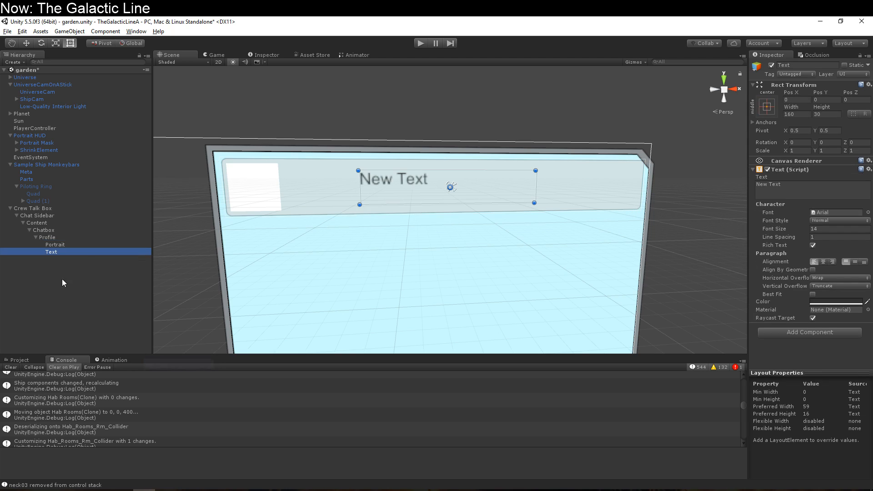
{"action": "left_click_drag", "start_coordinate": [534, 203], "coordinate": [447, 172]}
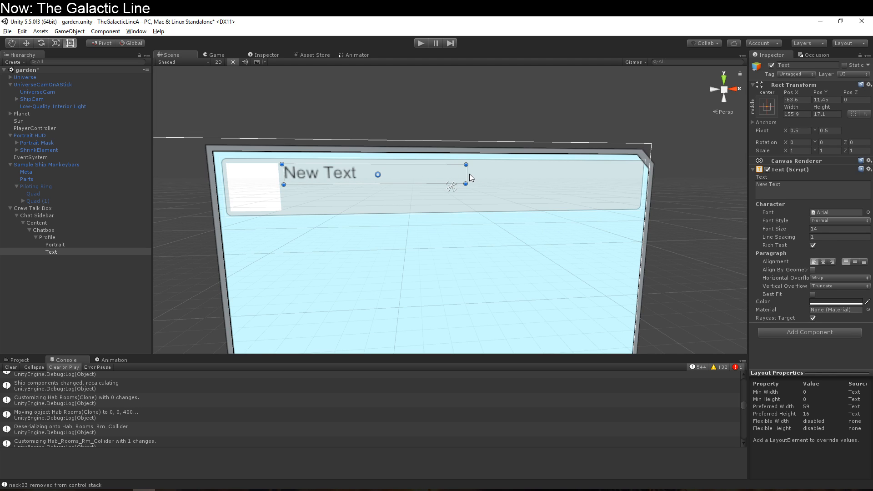
{"action": "left_click", "coordinate": [468, 173]}
{"action": "left_click", "coordinate": [345, 172]}
{"action": "left_click_drag", "start_coordinate": [465, 178], "coordinate": [636, 181]}
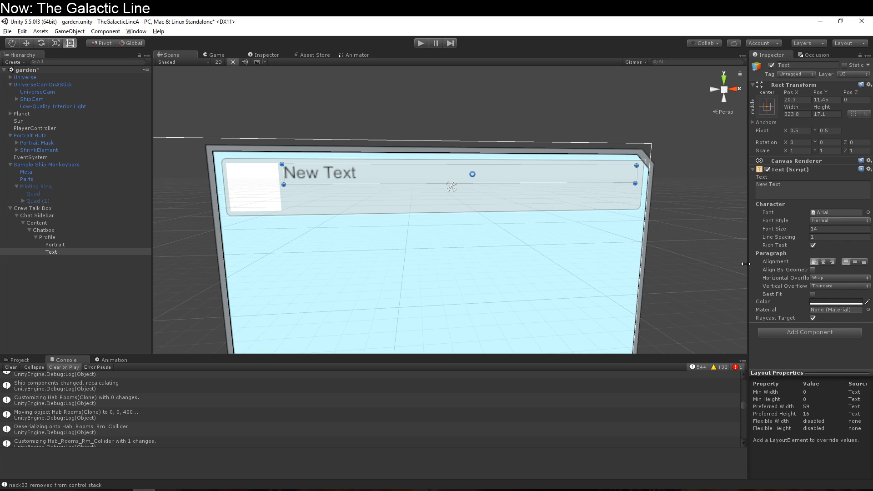
- Replace the new Text element's content with a placeholder full name
{"action": "left_click", "coordinate": [798, 187]}
{"action": "type", "text": "Name ms"}
{"action": "key", "text": "BackSpace"}
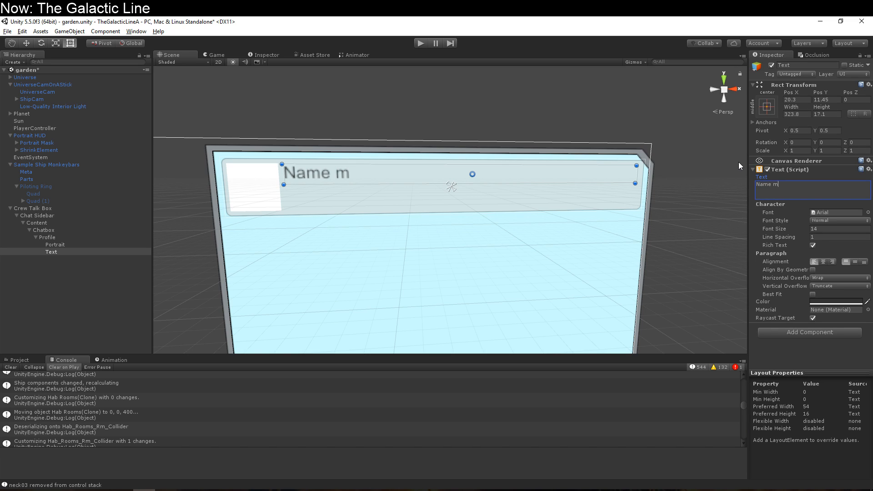
{"action": "type", "text": "cNamington"}
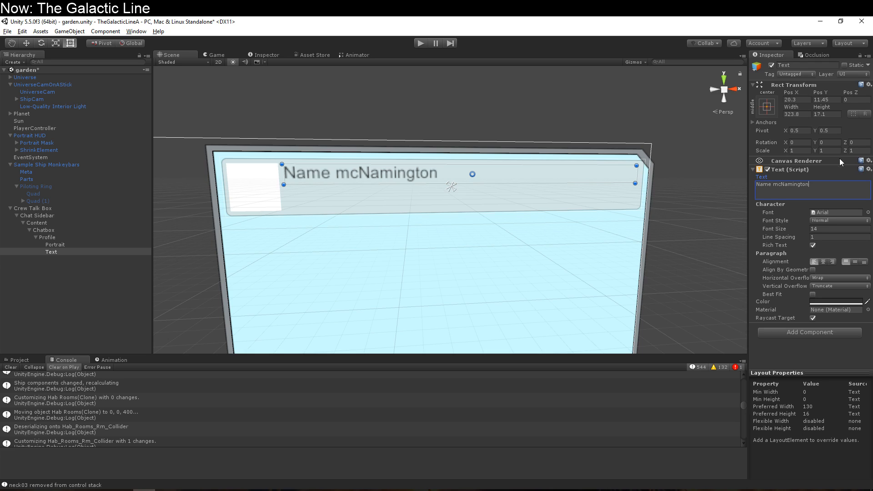
- Set the name text's font style to Bold and its color to black
{"action": "left_click", "coordinate": [840, 221]}
{"action": "left_click", "coordinate": [841, 240]}
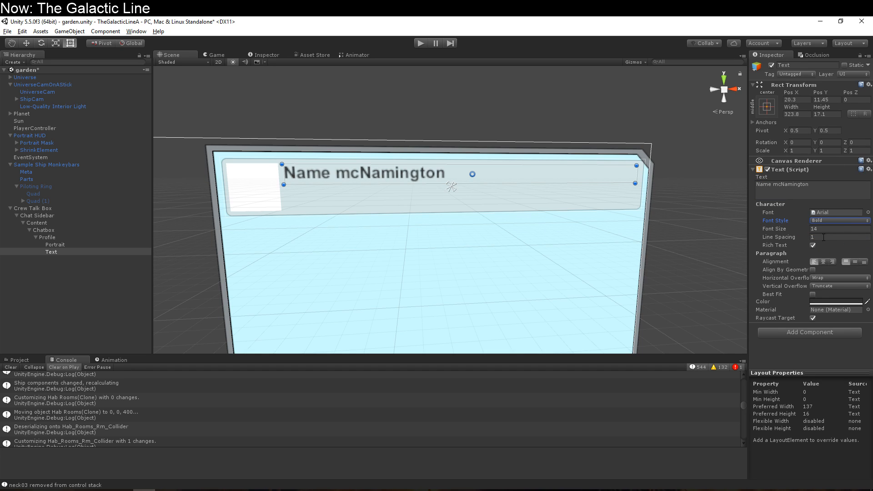
{"action": "left_click", "coordinate": [846, 307]}
{"action": "left_click_drag", "start_coordinate": [32, 114], "coordinate": [21, 130]}
{"action": "left_click", "coordinate": [65, 273]}
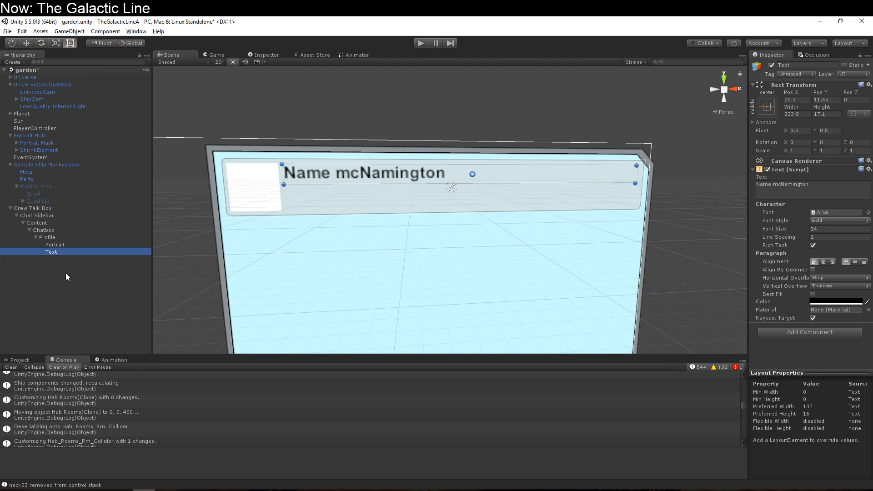
- Rename the Text object under Profile as Name
{"action": "left_click", "coordinate": [64, 251]}
{"action": "key", "text": "F2"}
{"action": "type", "text": "Name"}
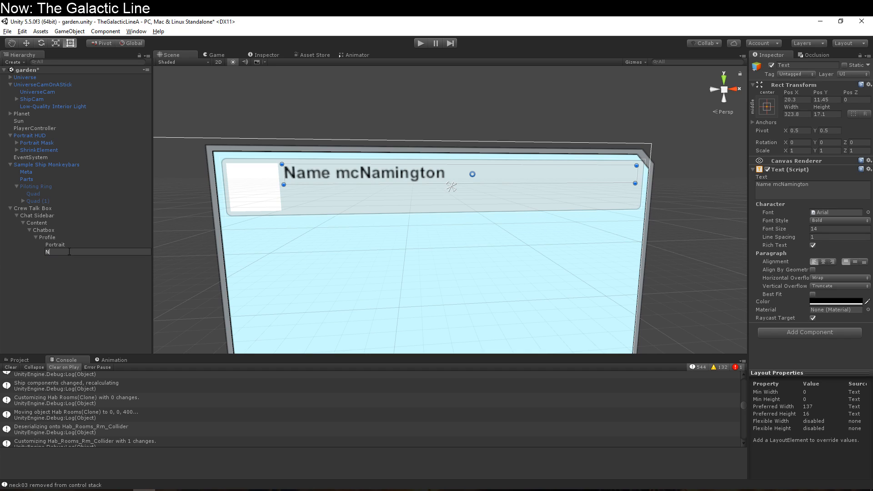
{"action": "key", "text": "Return"}
- Duplicate the Name text, place the copy directly below it at about 23 high, and rename the copy as Desc
{"action": "key", "text": "ctrl+d"}
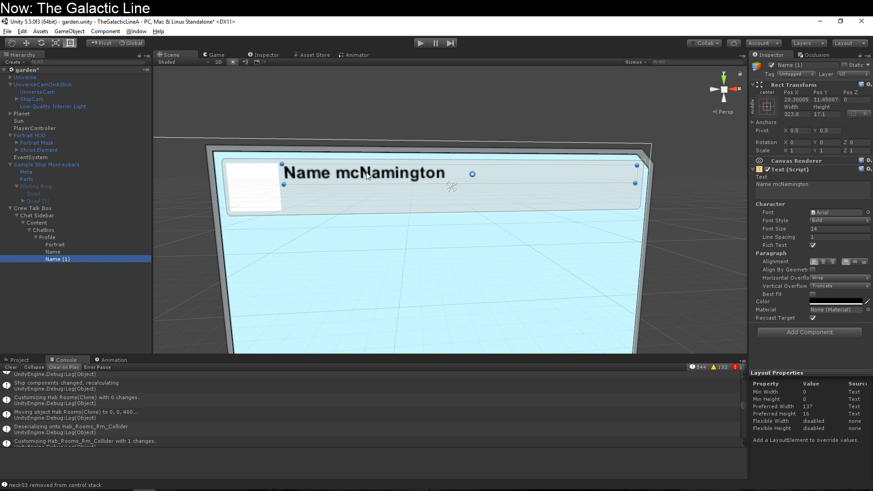
{"action": "left_click_drag", "start_coordinate": [387, 175], "coordinate": [410, 209]}
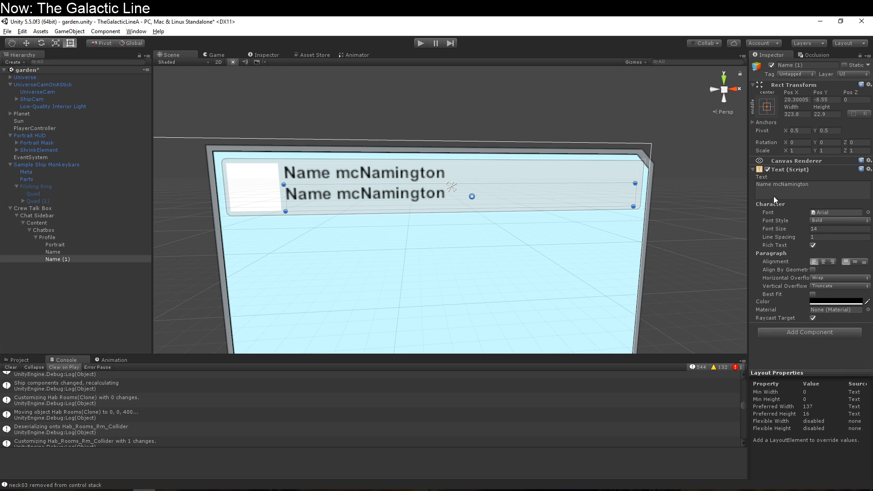
{"action": "left_click", "coordinate": [89, 257]}
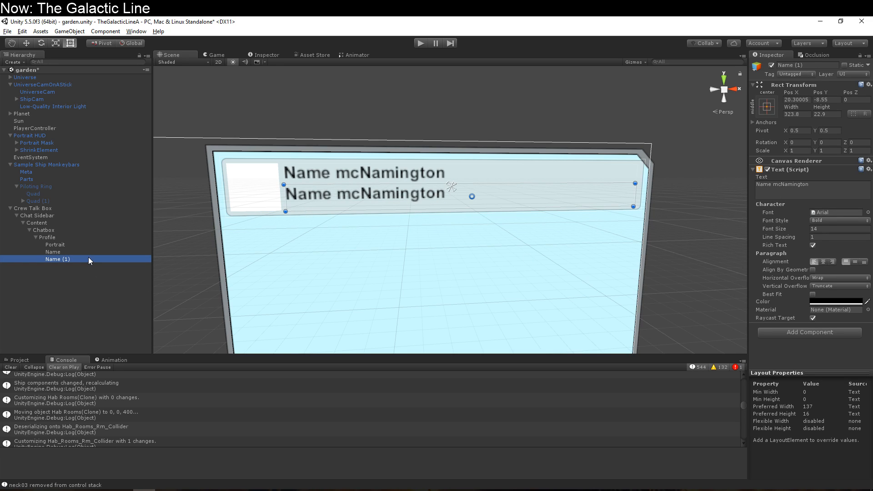
{"action": "type", "text": "Desc"}
{"action": "key", "text": "Return"}
- Set the Desc text's font style to Normal
{"action": "left_click", "coordinate": [818, 220]}
{"action": "left_click", "coordinate": [818, 229]}
{"action": "left_click", "coordinate": [825, 185]}
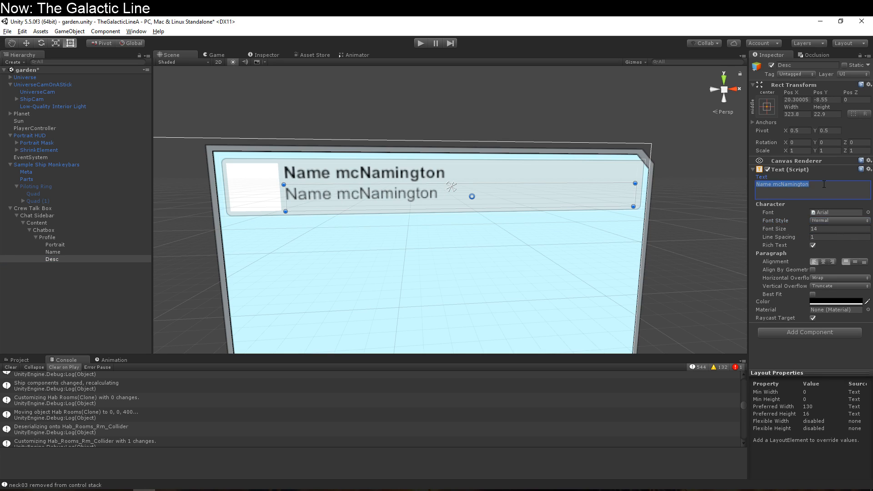
{"action": "type", "text": "Stuff goes her"}
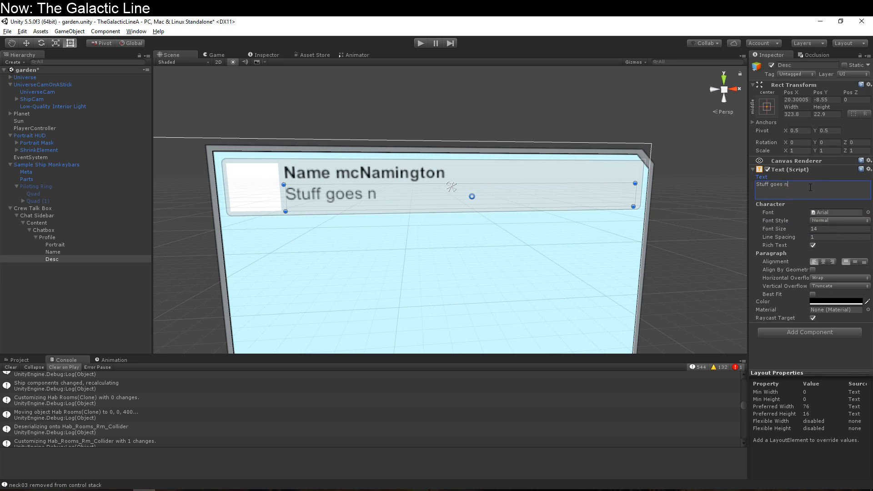
{"action": "type", "text": "e and says"}
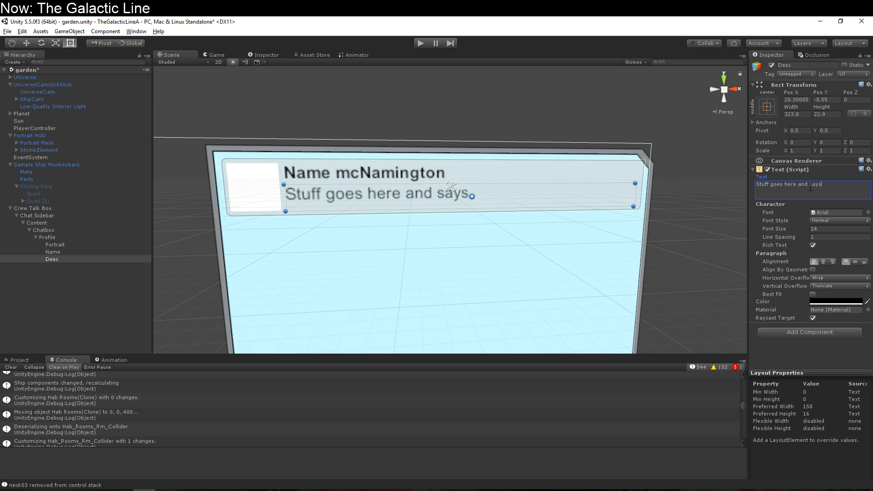
{"action": "key", "text": "Return"}
{"action": "type", "text": "Stuff down here as well"}
{"action": "key", "text": "shift+Home"}
{"action": "key", "text": "BackSpace"}
{"action": "key", "text": "BackSpace"}
{"action": "key", "text": "shift+Home"}
{"action": "key", "text": "BackSpace"}
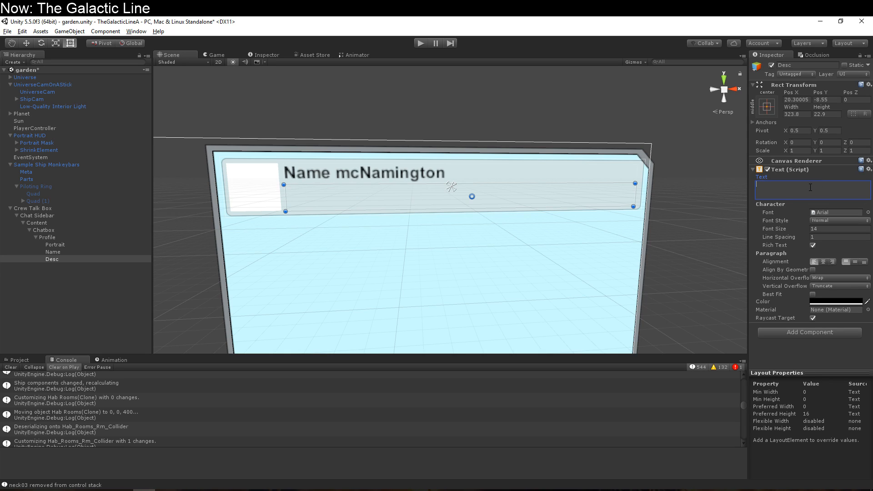
- Enter "One line desc" as the Desc text's content and align it vertically to the bottom
{"action": "type", "text": "One line desc"}
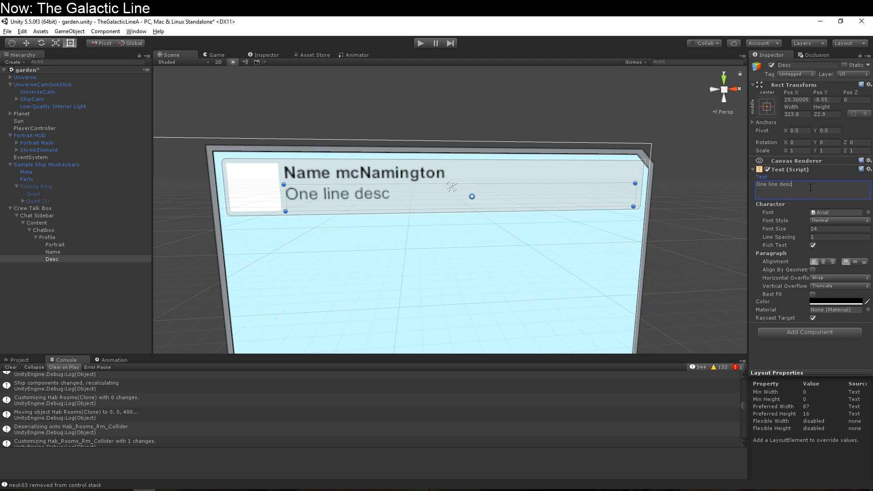
{"action": "left_click", "coordinate": [866, 263]}
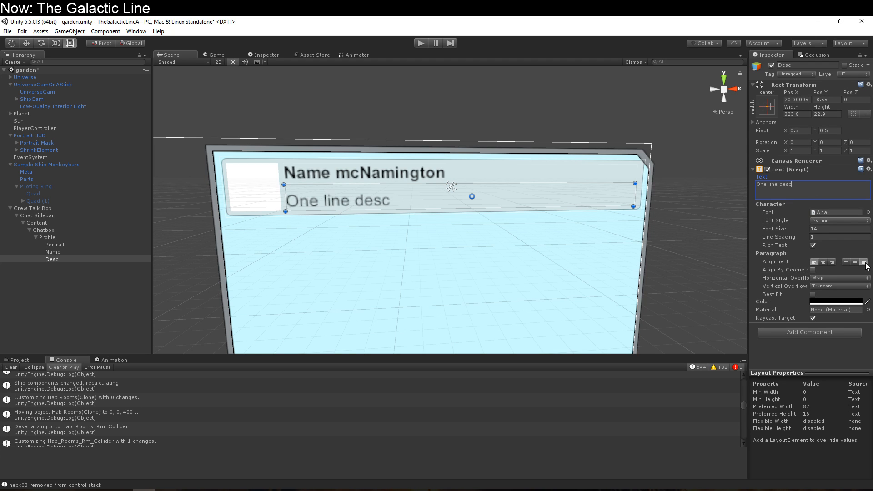
{"action": "right_click_drag", "start_coordinate": [554, 267], "coordinate": [561, 240]}
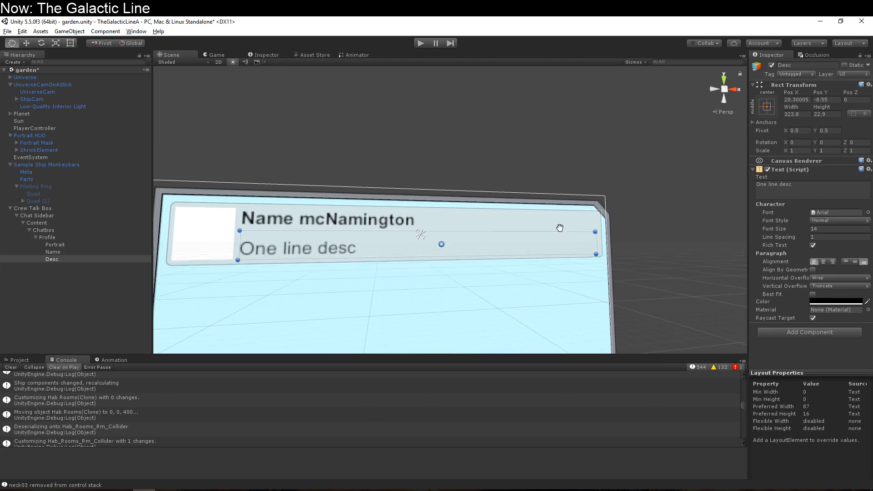
- Change the Profile panel's source image to the chopback sprite
{"action": "left_click", "coordinate": [144, 234]}
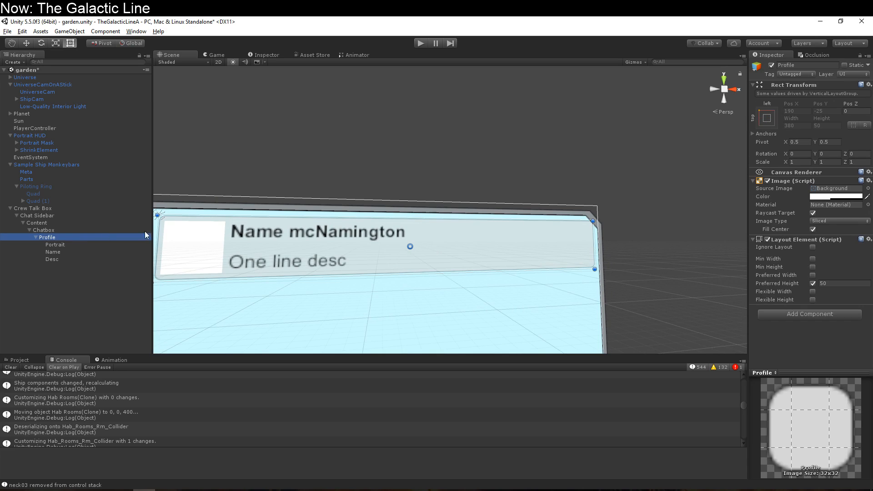
{"action": "left_click", "coordinate": [868, 189]}
{"action": "scroll", "coordinate": [314, 162], "scroll_direction": "up", "scroll_amount": 10}
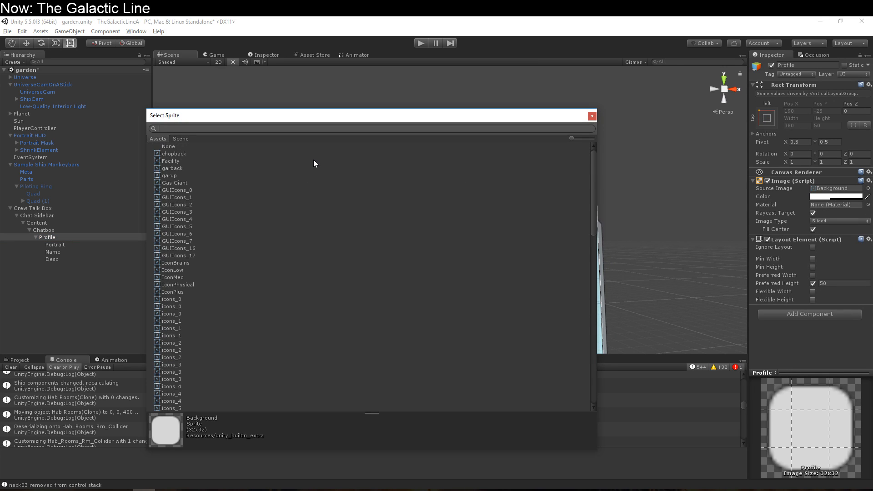
{"action": "left_click", "coordinate": [181, 181]}
{"action": "left_click", "coordinate": [181, 176]}
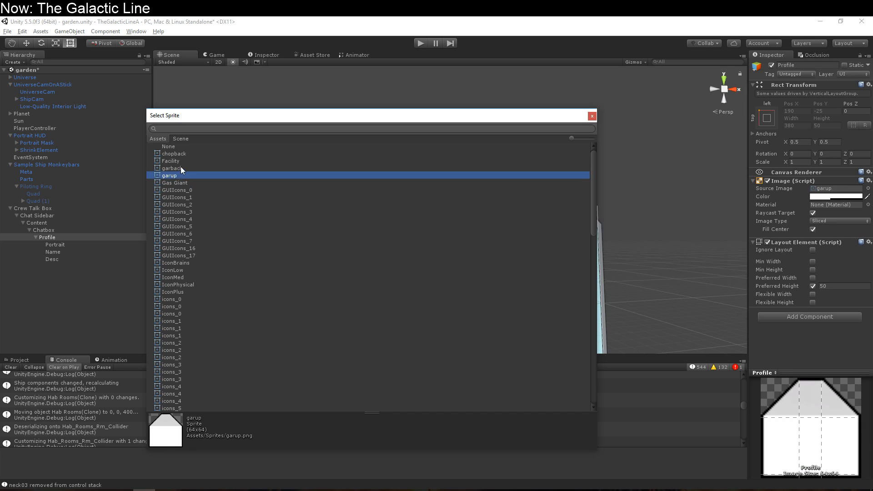
{"action": "left_click", "coordinate": [181, 167]}
{"action": "left_click", "coordinate": [180, 160]}
{"action": "double_click", "coordinate": [185, 155]}
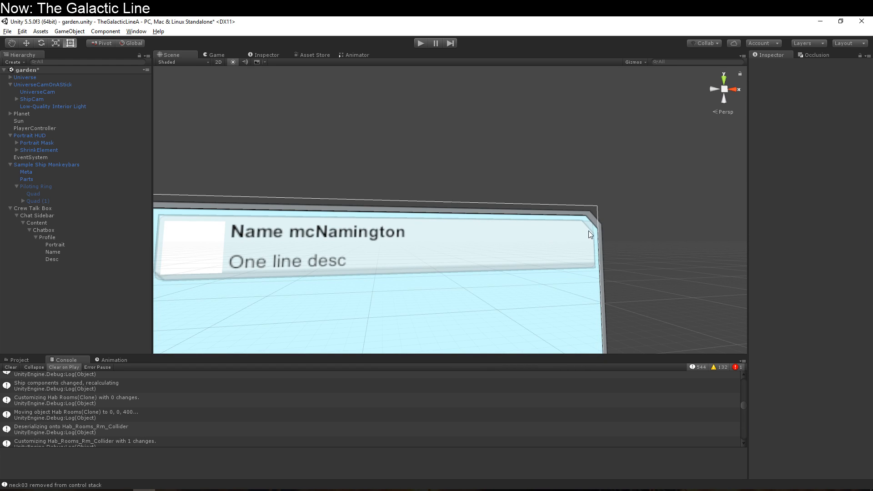
- Disable the Image component on the Chatbox object
{"action": "left_click", "coordinate": [62, 222]}
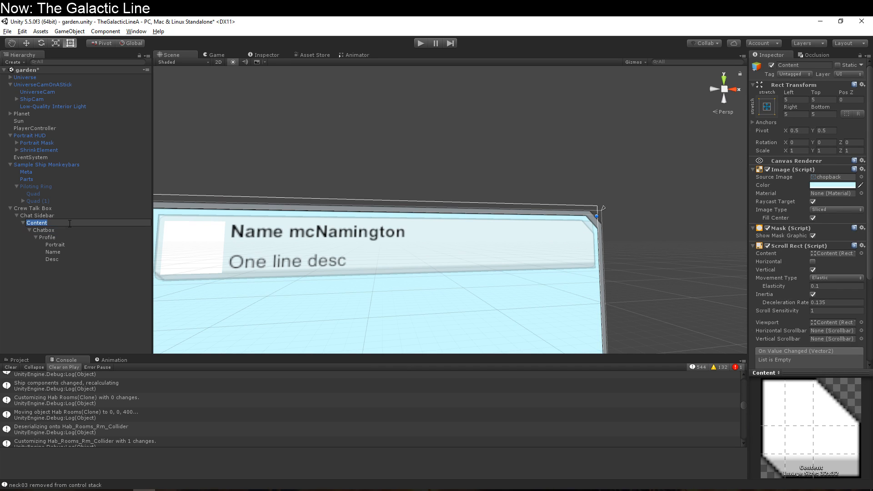
{"action": "left_click", "coordinate": [68, 230]}
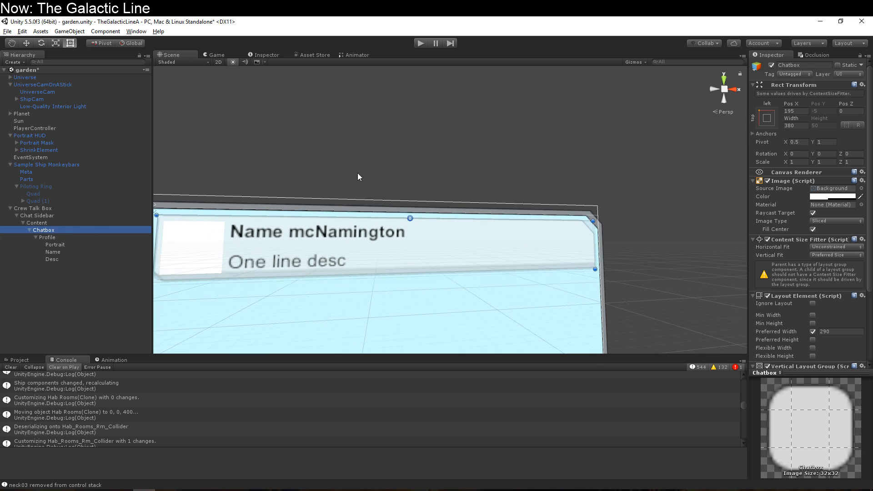
{"action": "scroll", "coordinate": [378, 164], "scroll_direction": "down", "scroll_amount": 3}
{"action": "middle_click_drag", "start_coordinate": [383, 162], "coordinate": [301, 172]}
{"action": "right_click_drag", "start_coordinate": [505, 216], "coordinate": [495, 245]}
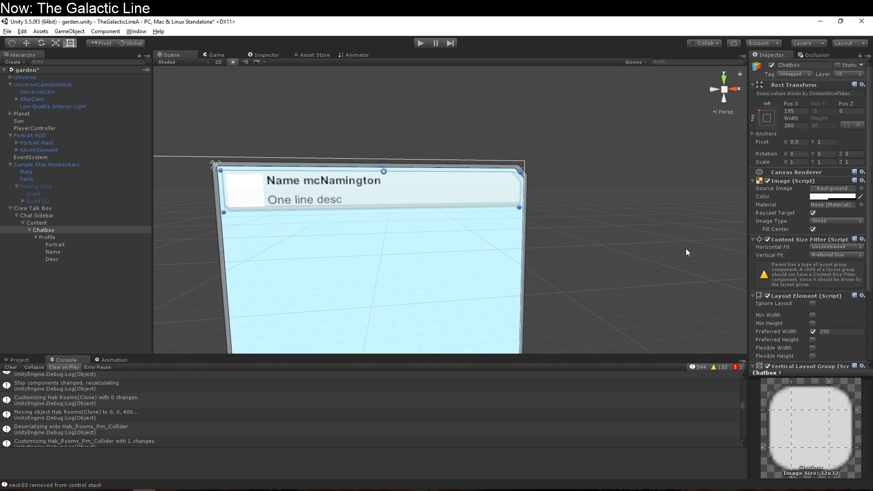
{"action": "left_click", "coordinate": [767, 180]}
{"action": "middle_click_drag", "start_coordinate": [546, 200], "coordinate": [566, 200]}
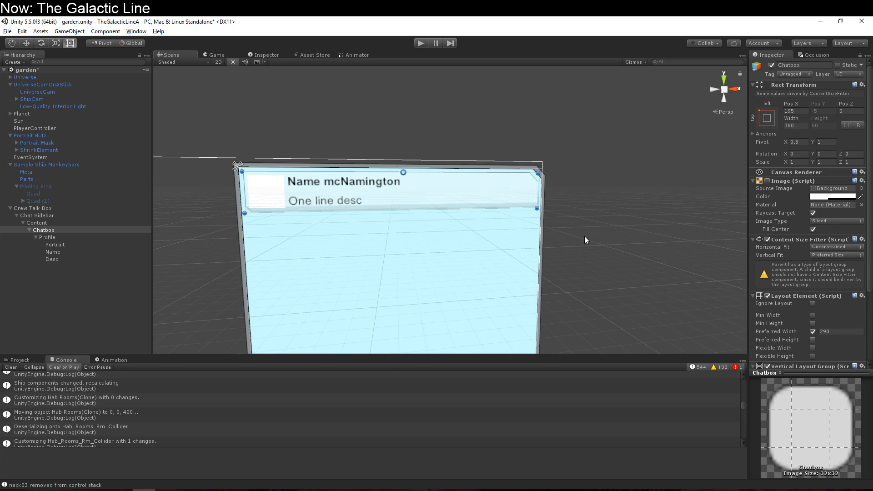
- Change the Chatbox image's source sprite to chopback
{"action": "right_click_drag", "start_coordinate": [585, 236], "coordinate": [578, 207]}
{"action": "middle_click_drag", "start_coordinate": [579, 206], "coordinate": [642, 125]}
{"action": "right_click_drag", "start_coordinate": [643, 126], "coordinate": [514, 194]}
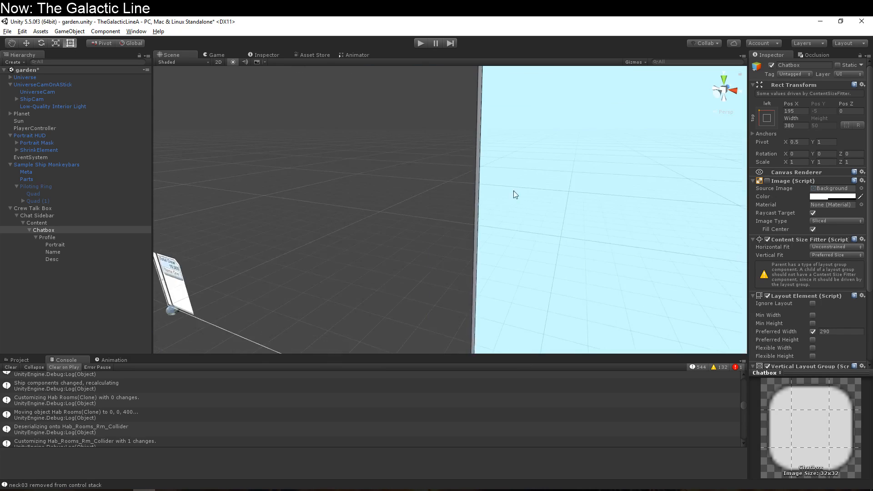
{"action": "middle_click_drag", "start_coordinate": [514, 195], "coordinate": [289, 287]}
{"action": "right_click_drag", "start_coordinate": [290, 287], "coordinate": [361, 239]}
{"action": "middle_click_drag", "start_coordinate": [363, 244], "coordinate": [468, 195]}
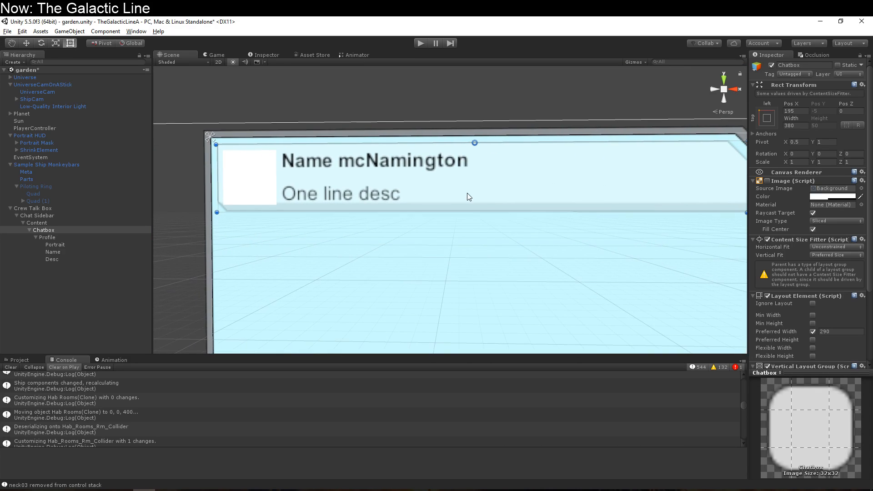
{"action": "left_click", "coordinate": [861, 188]}
{"action": "scroll", "coordinate": [247, 273], "scroll_direction": "up", "scroll_amount": 10}
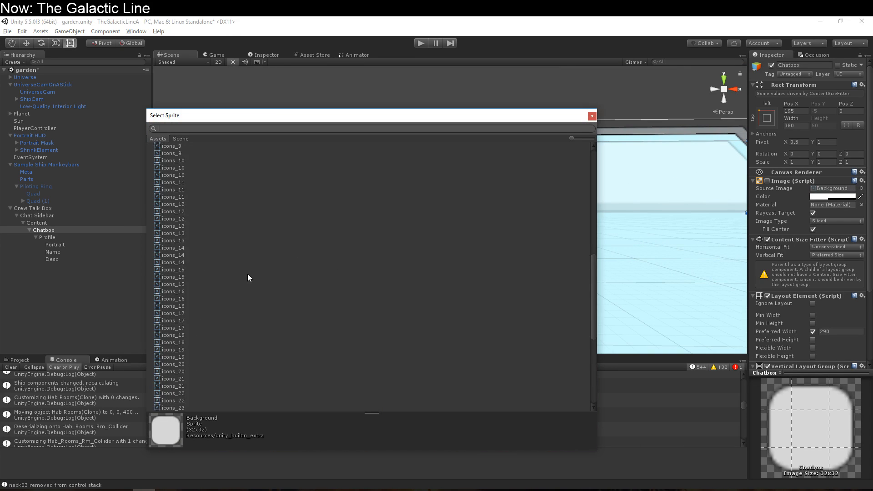
{"action": "double_click", "coordinate": [183, 154]}
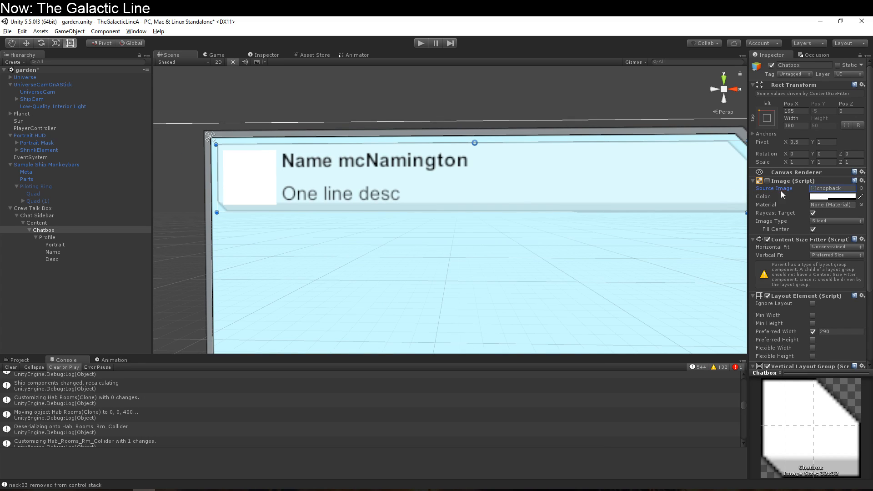
- Set the alpha of the Chatbox image's color to 173
{"action": "left_click", "coordinate": [827, 196]}
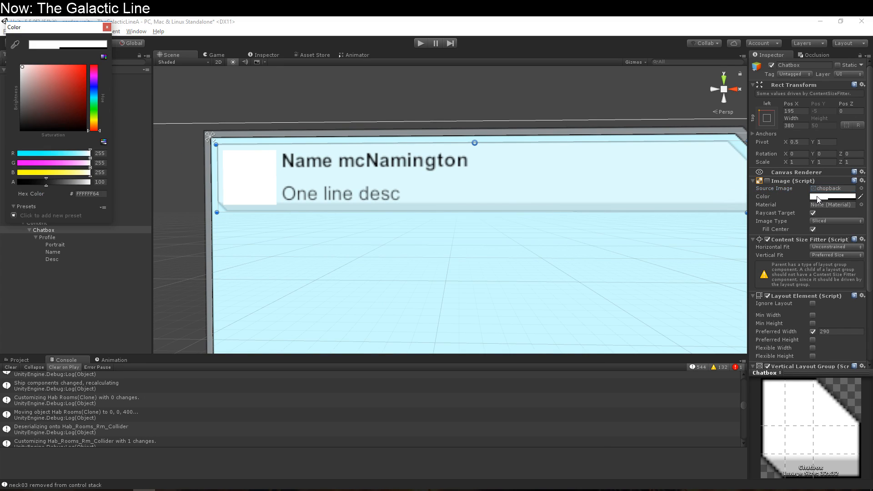
{"action": "left_click", "coordinate": [67, 183]}
{"action": "scroll", "coordinate": [492, 165], "scroll_direction": "down", "scroll_amount": 6}
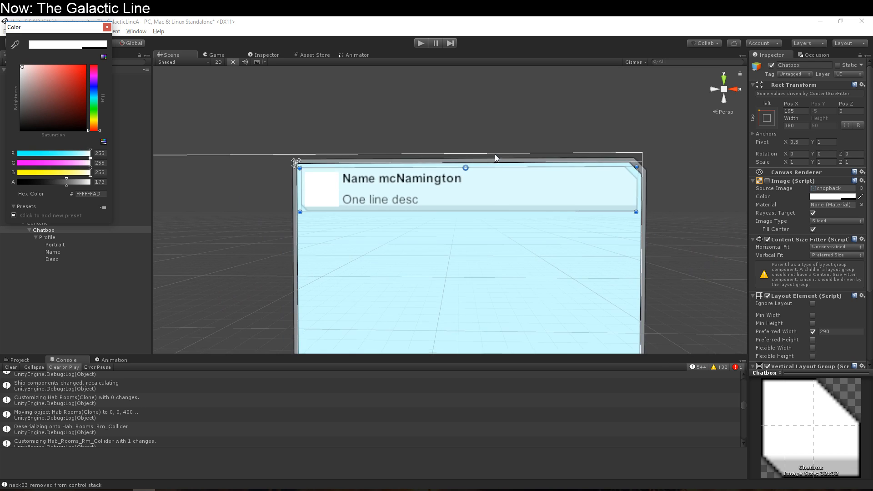
- Set the Chat Sidebar's Pos X to -5 to inset it from the canvas edge
{"action": "scroll", "coordinate": [423, 225], "scroll_direction": "down", "scroll_amount": 2}
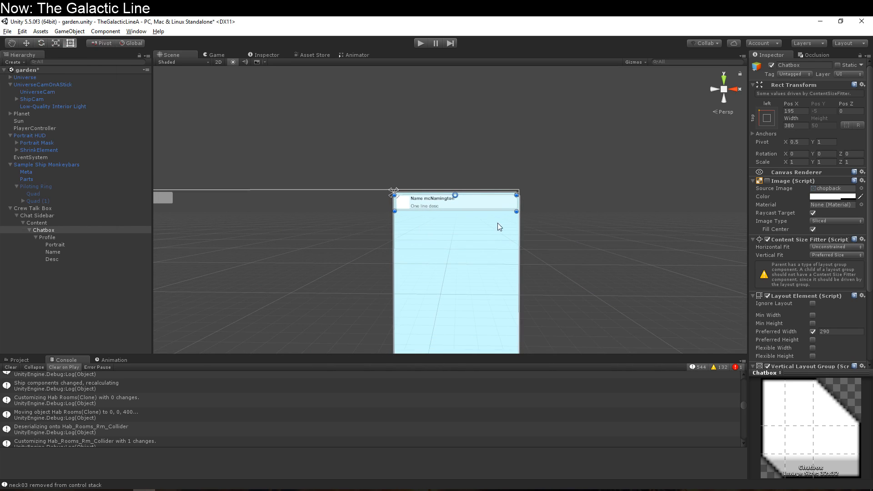
{"action": "scroll", "coordinate": [546, 237], "scroll_direction": "down", "scroll_amount": 3}
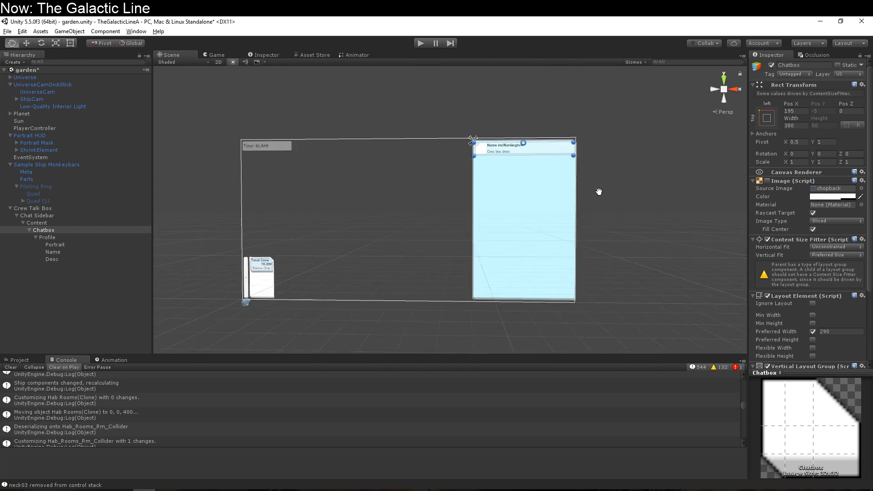
{"action": "scroll", "coordinate": [586, 207], "scroll_direction": "up", "scroll_amount": 2}
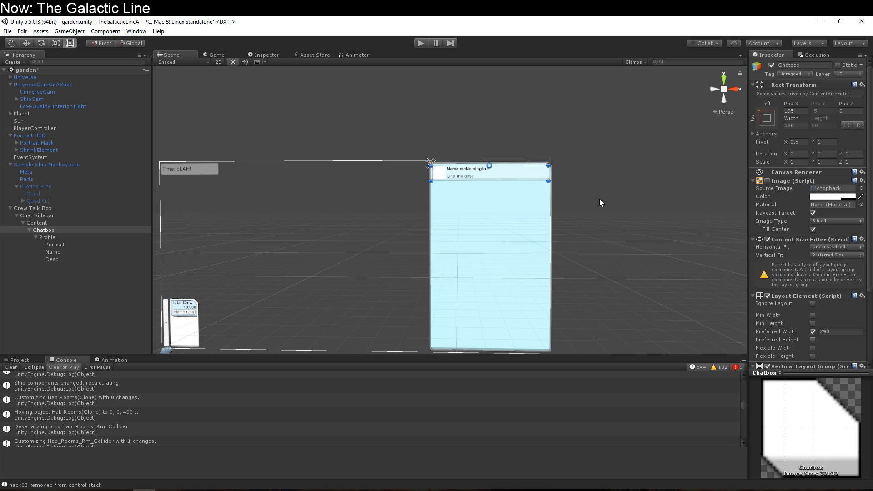
{"action": "scroll", "coordinate": [575, 211], "scroll_direction": "up", "scroll_amount": 4}
{"action": "middle_click_drag", "start_coordinate": [582, 231], "coordinate": [525, 252]}
{"action": "scroll", "coordinate": [525, 252], "scroll_direction": "up", "scroll_amount": 3}
{"action": "scroll", "coordinate": [524, 252], "scroll_direction": "down", "scroll_amount": 1}
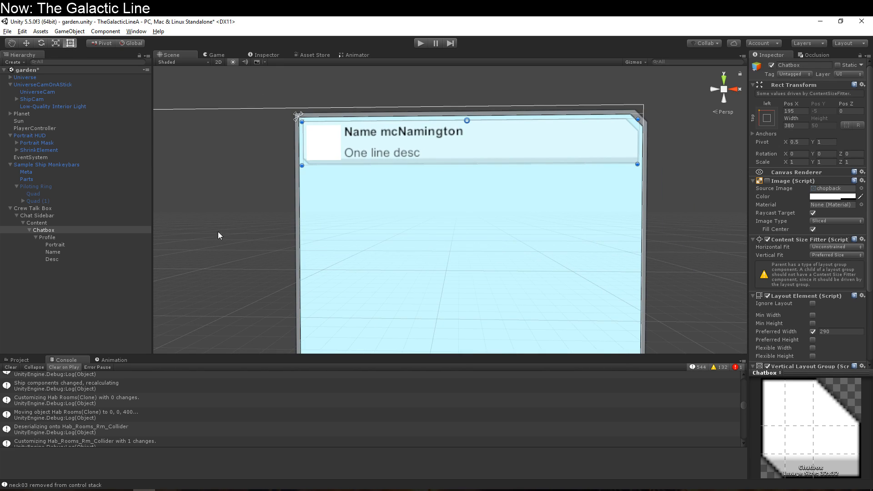
{"action": "left_click", "coordinate": [99, 215]}
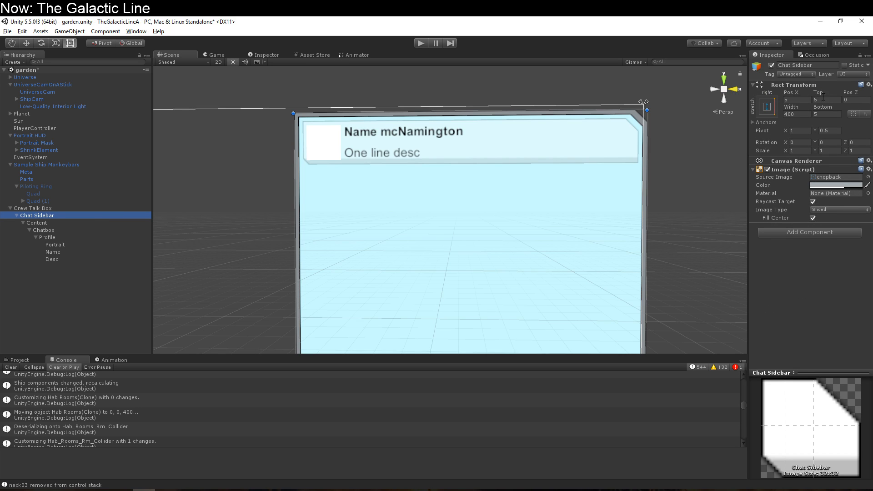
{"action": "left_click", "coordinate": [794, 99]}
{"action": "type", "text": "-5"}
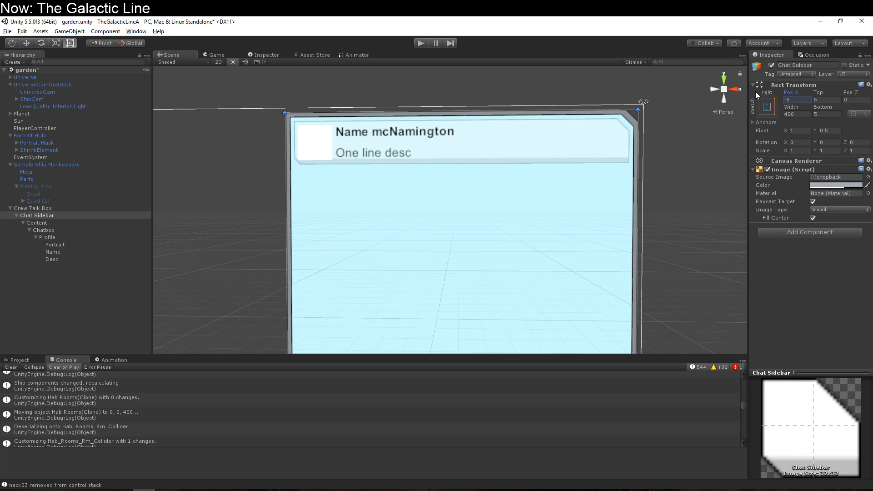
- Examine the sidebar's appearance and inspect the Profile panel with its Portrait and Name elements
{"action": "scroll", "coordinate": [474, 143], "scroll_direction": "up", "scroll_amount": 2}
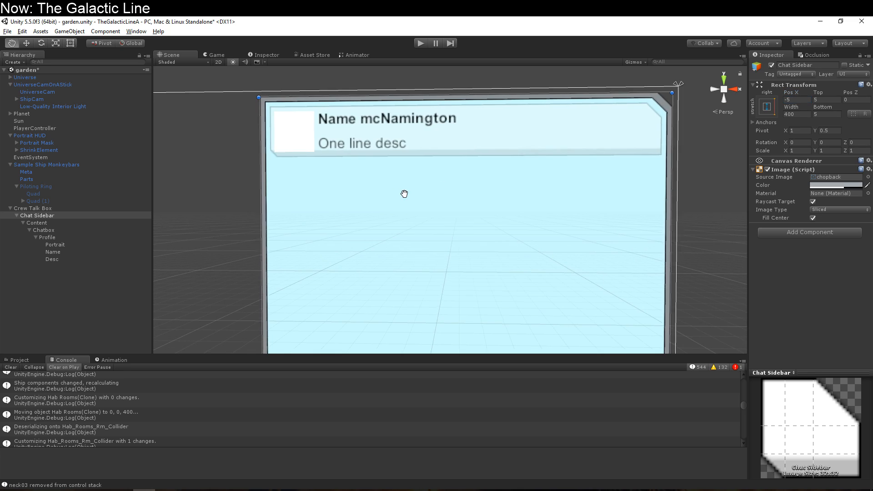
{"action": "scroll", "coordinate": [407, 196], "scroll_direction": "up", "scroll_amount": 1}
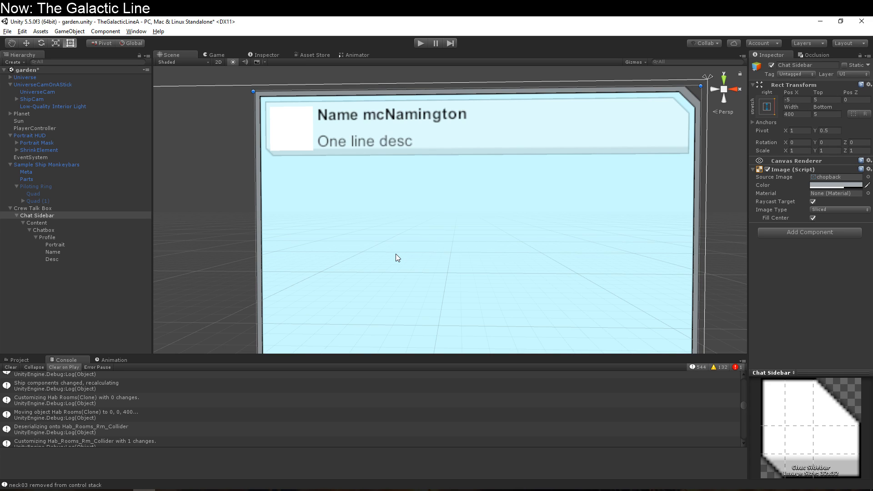
{"action": "scroll", "coordinate": [452, 149], "scroll_direction": "down", "scroll_amount": 2}
{"action": "middle_click_drag", "start_coordinate": [452, 149], "coordinate": [487, 164]}
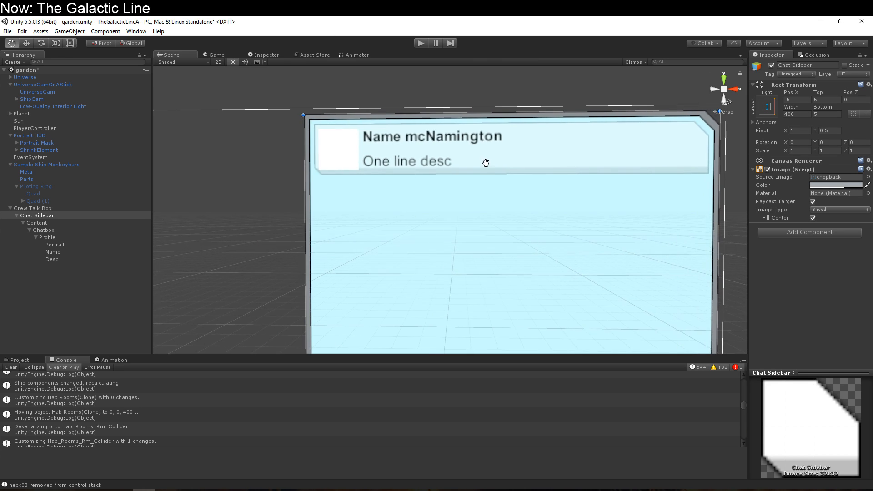
{"action": "mouse_move", "coordinate": [477, 156]}
{"action": "right_mouse_down"}
{"action": "mouse_move", "coordinate": [526, 162]}
{"action": "mouse_move", "coordinate": [477, 160]}
{"action": "right_mouse_up"}
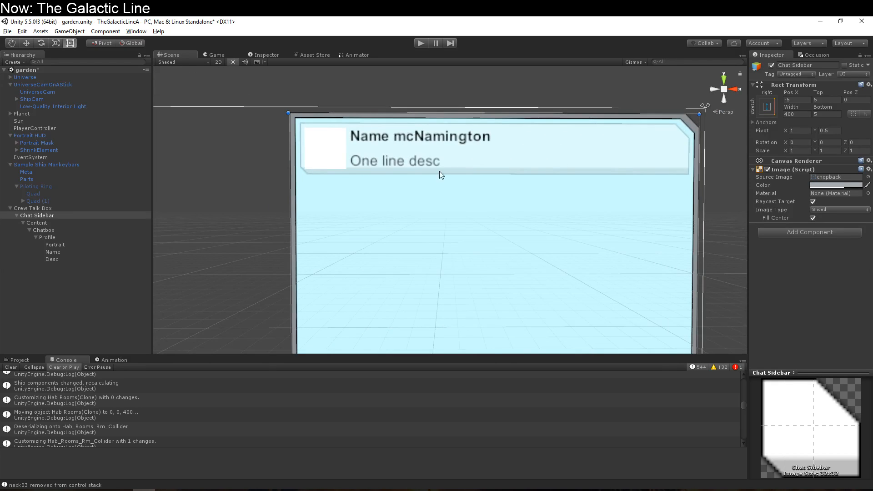
{"action": "left_click", "coordinate": [54, 217]}
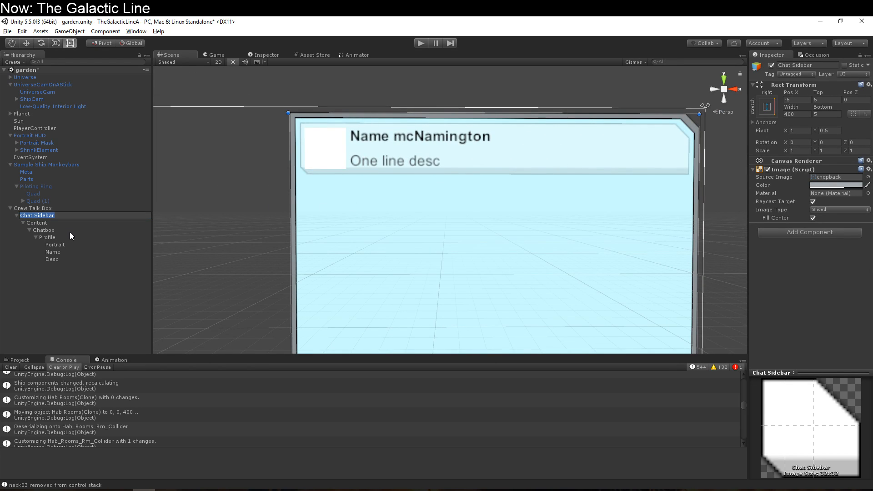
{"action": "left_click", "coordinate": [70, 236]}
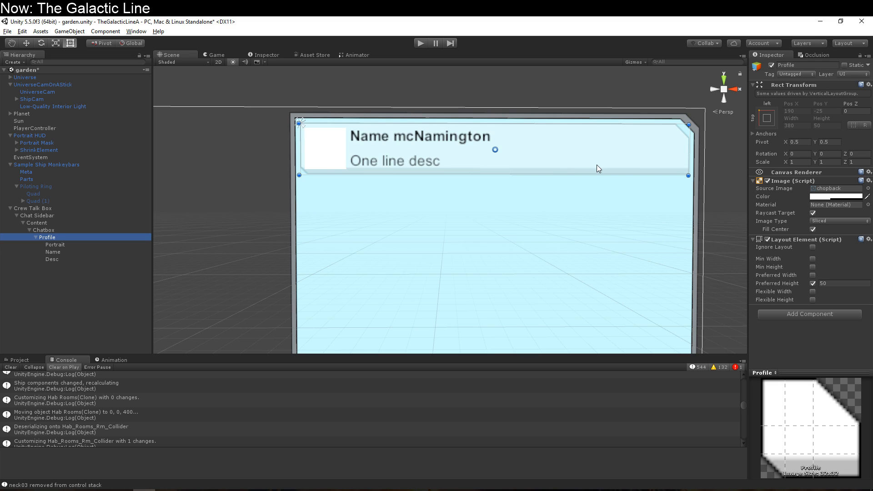
{"action": "left_click", "coordinate": [67, 244]}
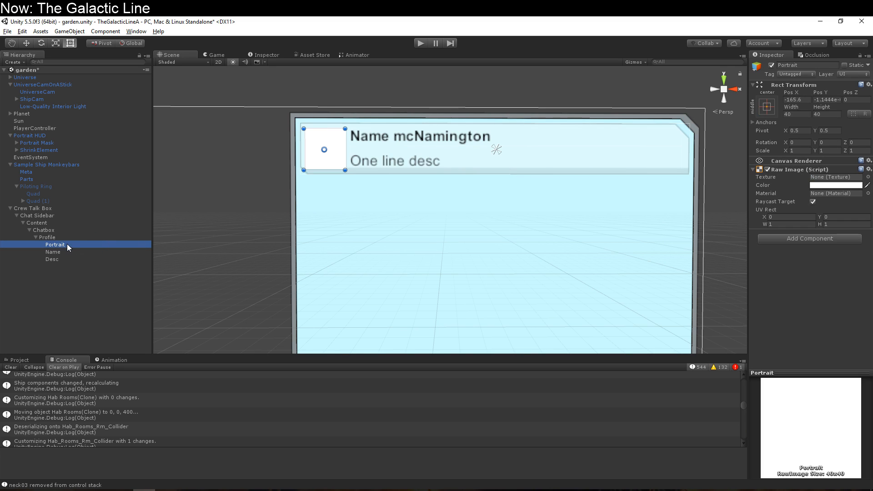
{"action": "left_click", "coordinate": [67, 252]}
{"action": "left_click", "coordinate": [69, 237]}
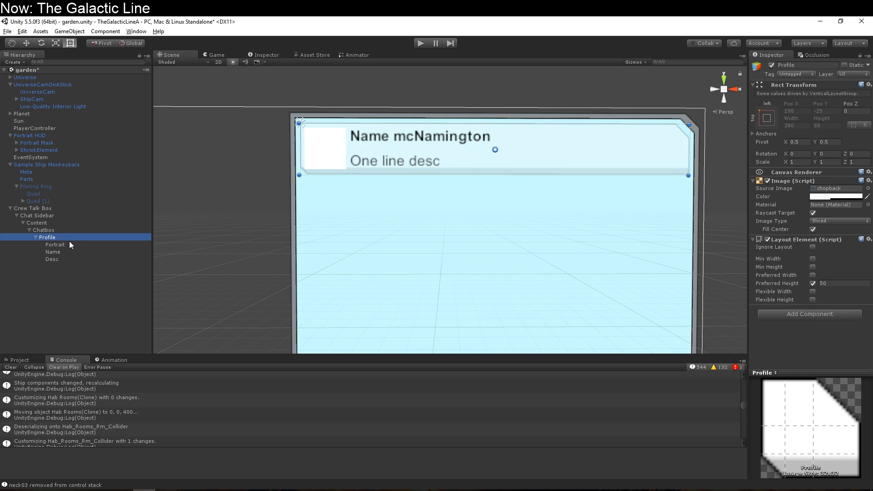
- Duplicate the Profile panel inside Chatbox, rename the copy Line of Text and expand it to show its children
{"action": "key", "text": "ctrl+d"}
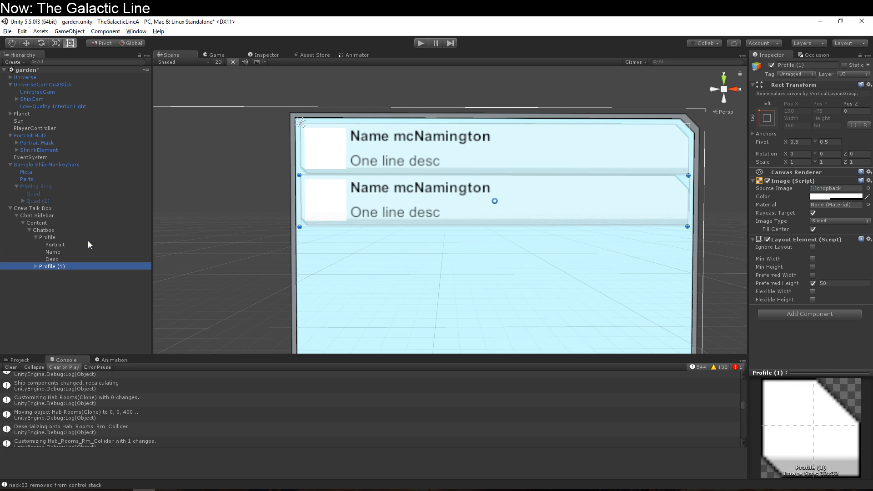
{"action": "left_click", "coordinate": [61, 269]}
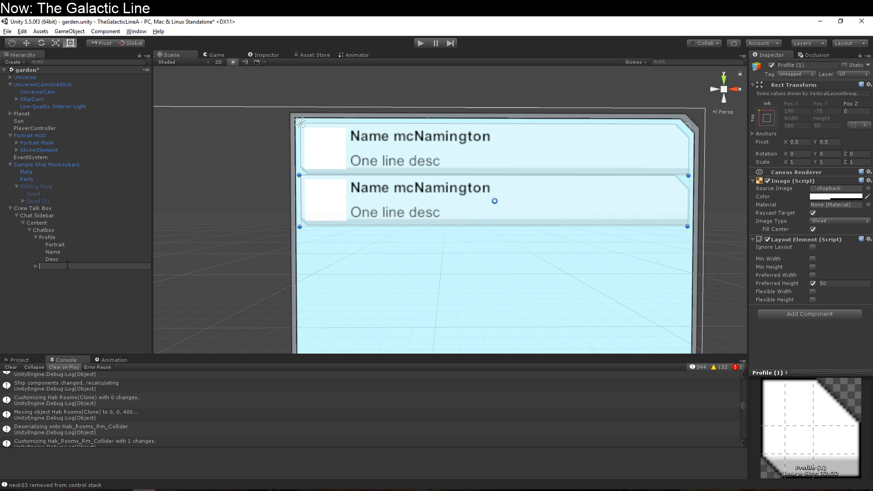
{"action": "type", "text": "Line of Text"}
{"action": "key", "text": "Return"}
{"action": "left_click", "coordinate": [36, 267]}
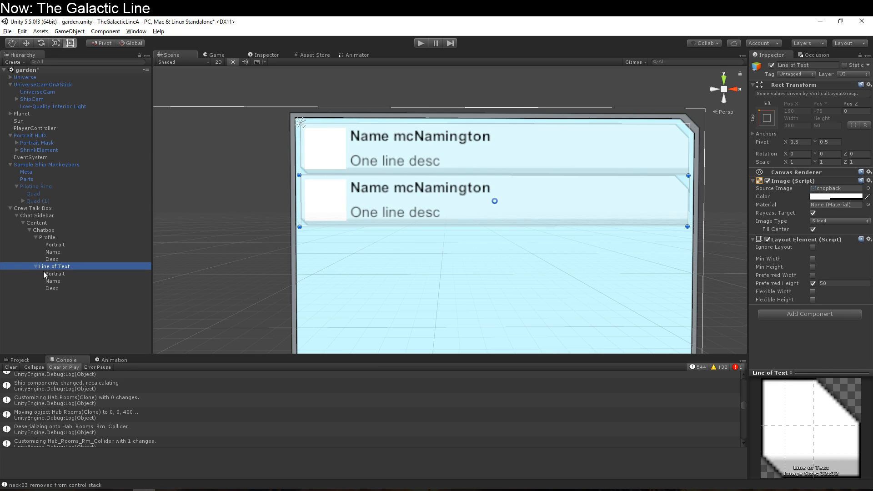
- Disable the Image component on the Line of Text object
{"action": "left_click", "coordinate": [91, 274]}
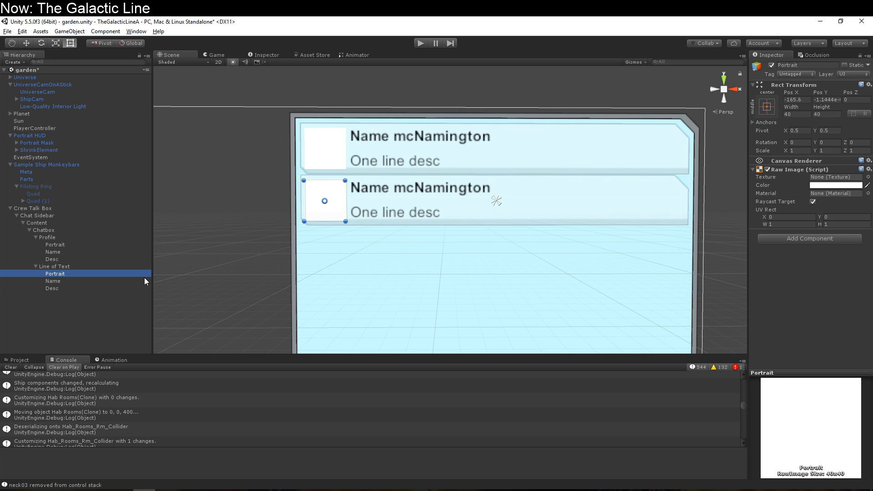
{"action": "left_click", "coordinate": [73, 266]}
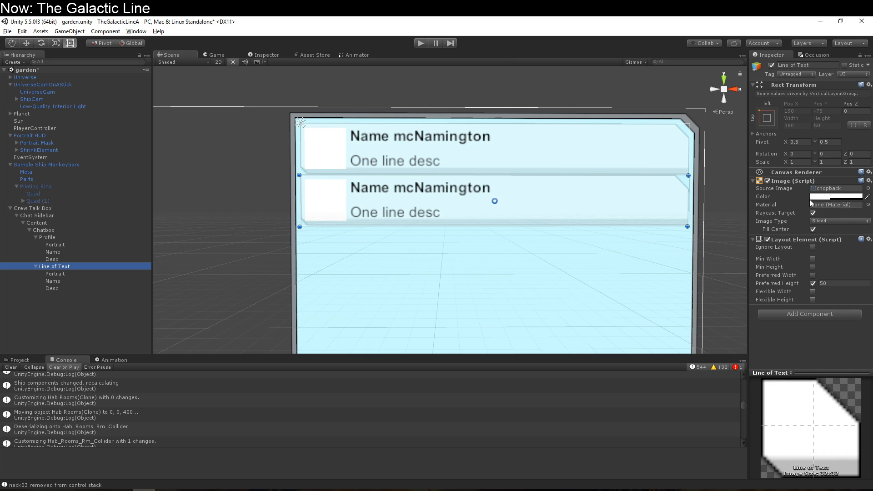
{"action": "left_click", "coordinate": [768, 181]}
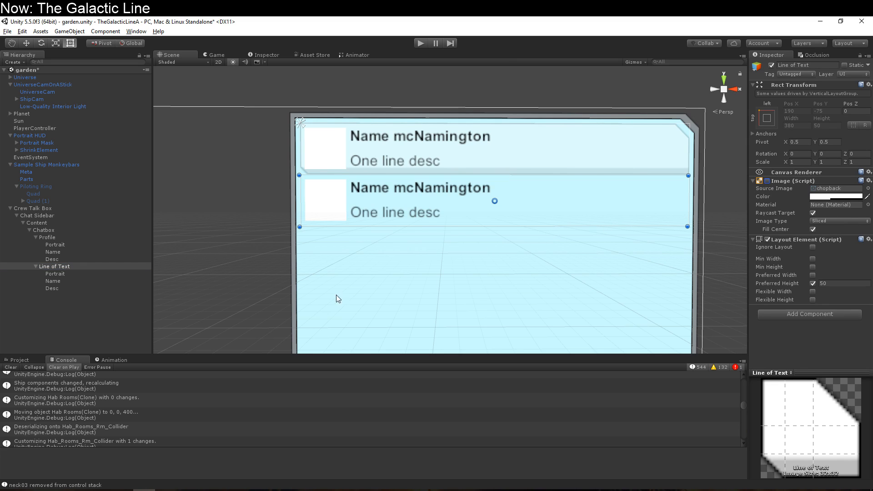
- Enable the Chatbox's Image component so its chopback background spans both rows
{"action": "left_click", "coordinate": [67, 229]}
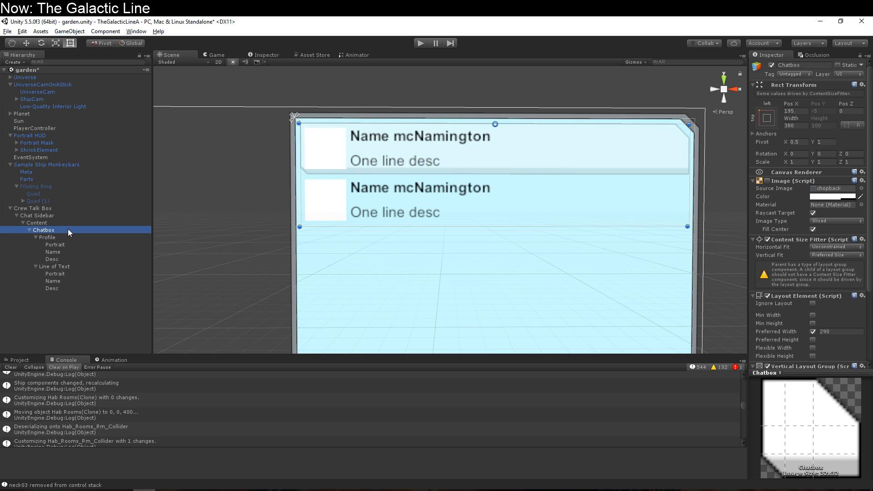
{"action": "scroll", "coordinate": [241, 241], "scroll_direction": "down", "scroll_amount": 1}
{"action": "scroll", "coordinate": [245, 244], "scroll_direction": "up", "scroll_amount": 2}
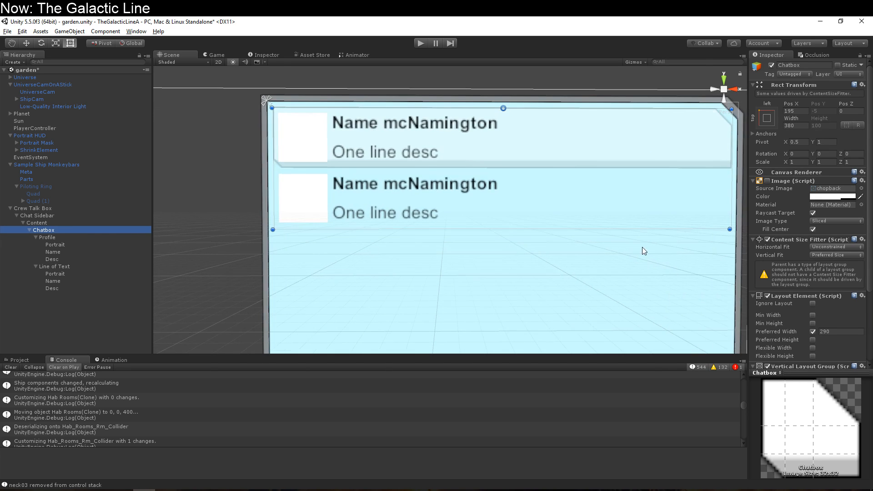
{"action": "left_click", "coordinate": [768, 181]}
{"action": "scroll", "coordinate": [469, 218], "scroll_direction": "down", "scroll_amount": 3}
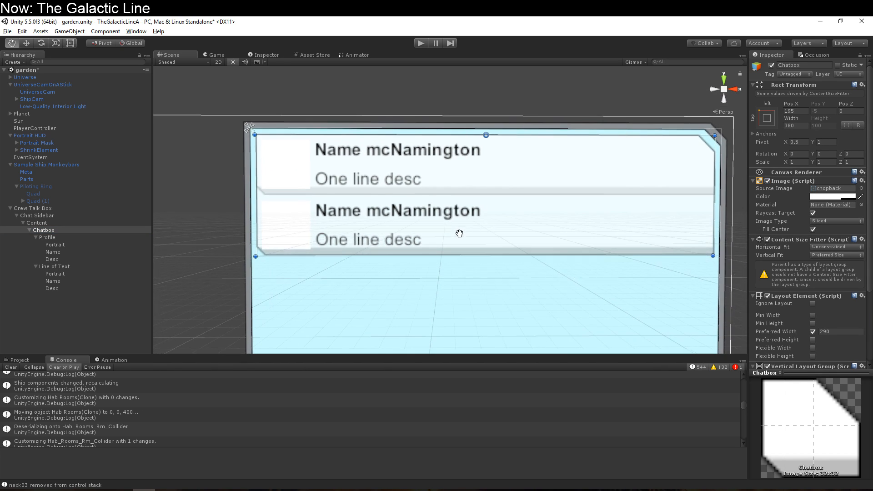
{"action": "scroll", "coordinate": [468, 237], "scroll_direction": "down", "scroll_amount": 1}
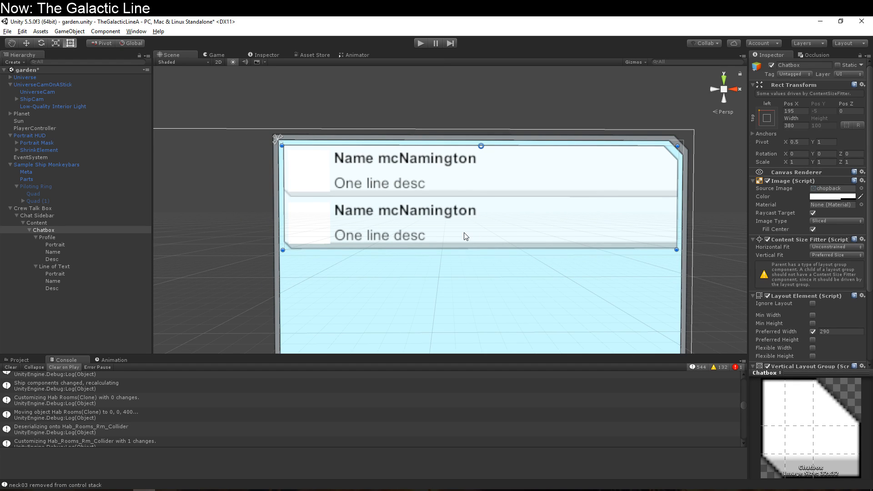
- Set the left, right, top and bottom padding of the Chatbox's Vertical Layout Group to 5
{"action": "left_click", "coordinate": [65, 239]}
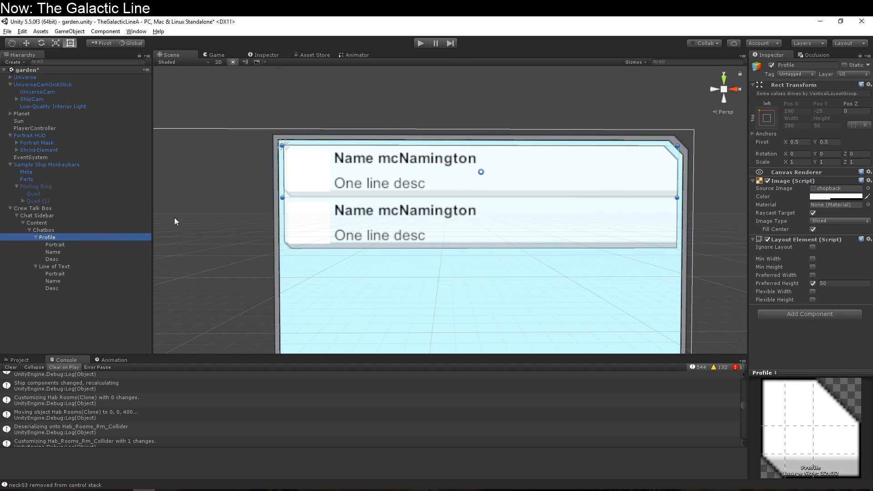
{"action": "left_click", "coordinate": [130, 231]}
{"action": "scroll", "coordinate": [778, 261], "scroll_direction": "down", "scroll_amount": 4}
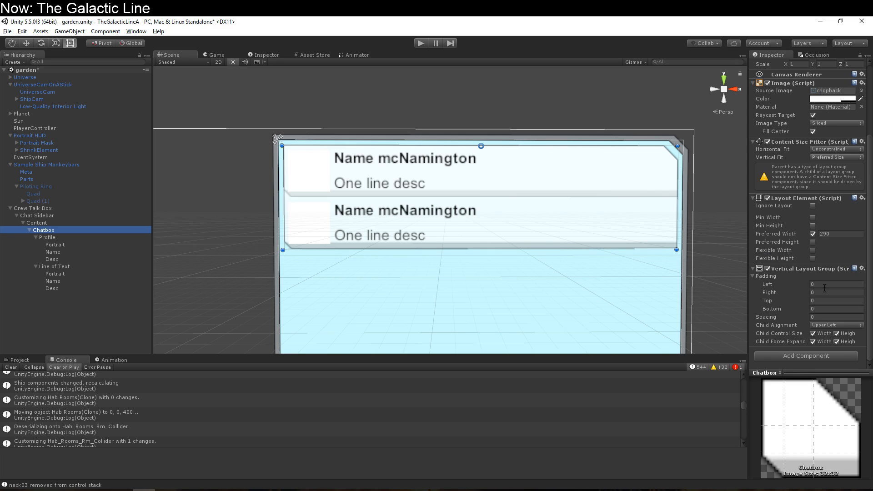
{"action": "left_click", "coordinate": [825, 286]}
{"action": "type", "text": "5"}
{"action": "key", "text": "Tab"}
{"action": "type", "text": "5"}
{"action": "key", "text": "Tab"}
{"action": "type", "text": "5"}
{"action": "key", "text": "Tab"}
{"action": "type", "text": "5"}
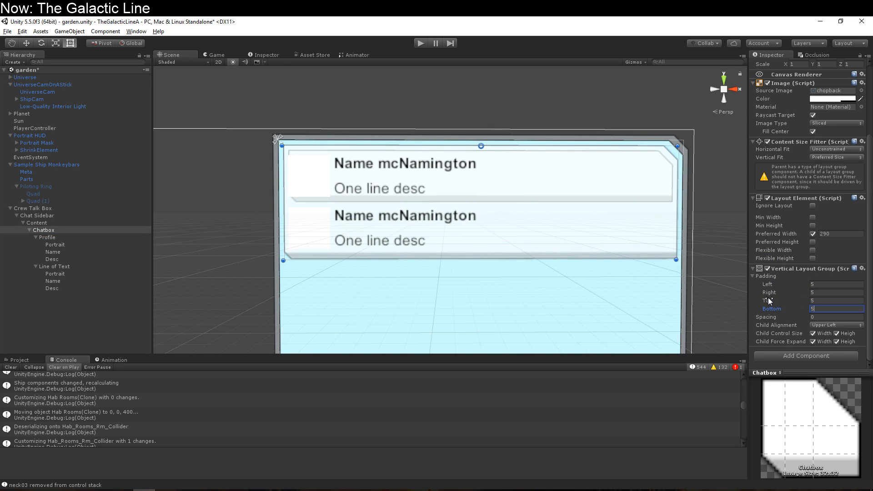
- Try a spacing of 5 in the Chatbox's Vertical Layout Group and reset it to 0
{"action": "key", "text": "Tab"}
{"action": "type", "text": "5"}
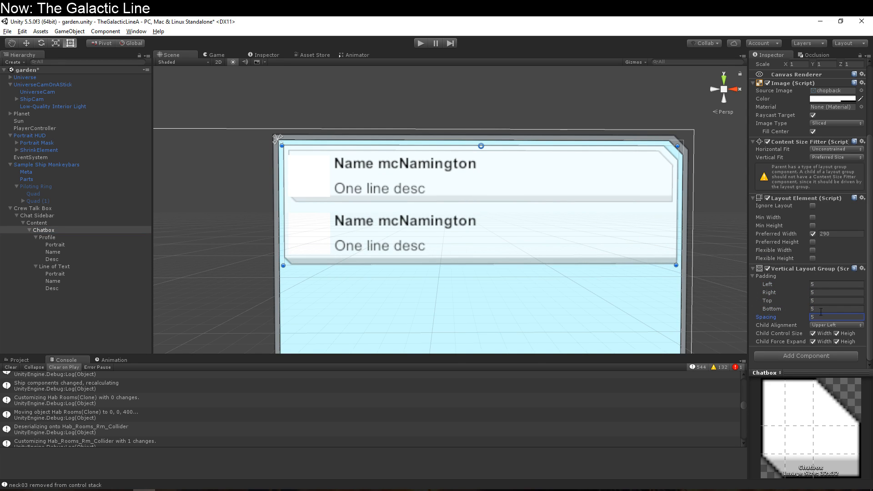
{"action": "key", "text": "BackSpace"}
{"action": "type", "text": "0"}
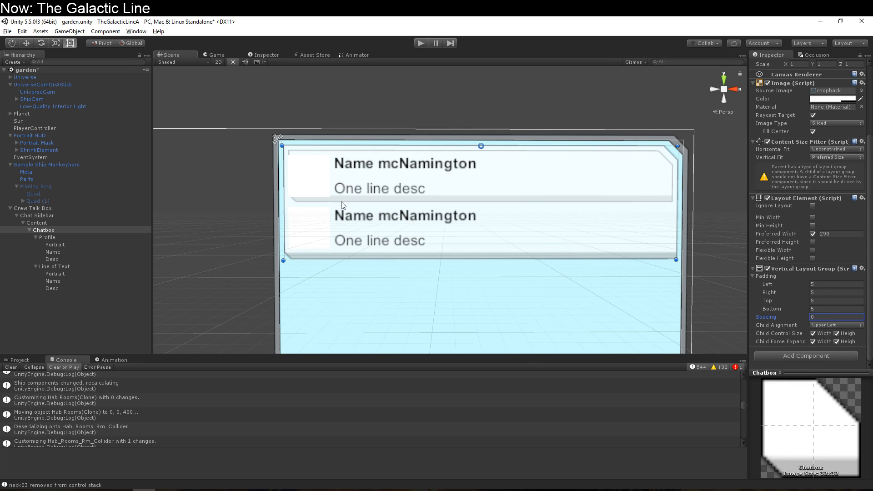
{"action": "scroll", "coordinate": [339, 215], "scroll_direction": "up", "scroll_amount": 1}
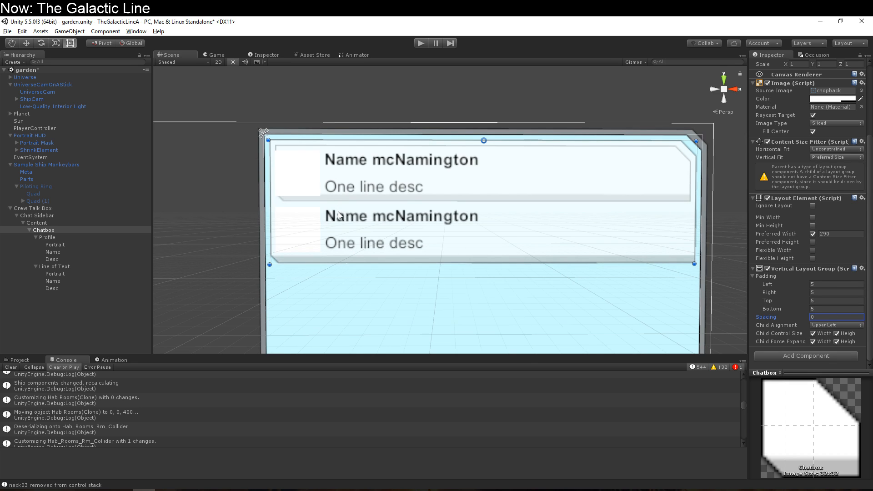
- Anchor the Profile's Portrait, Name and Desc elements to the middle left of their parent
{"action": "left_click", "coordinate": [69, 243]}
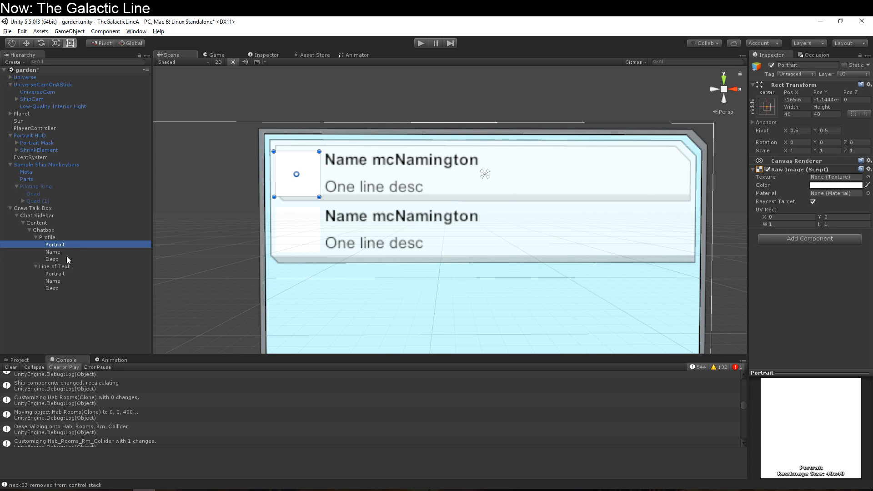
{"action": "left_click", "coordinate": [67, 257], "text": "shift"}
{"action": "left_click", "coordinate": [767, 106]}
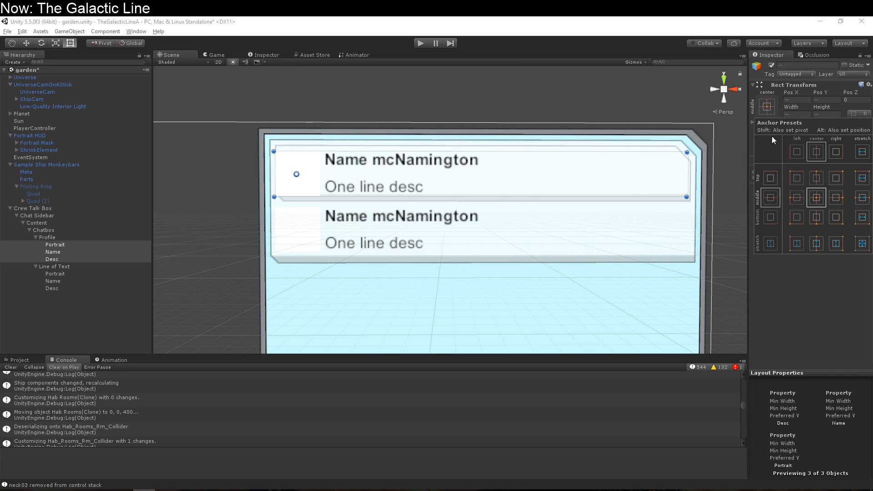
{"action": "left_click", "coordinate": [796, 198]}
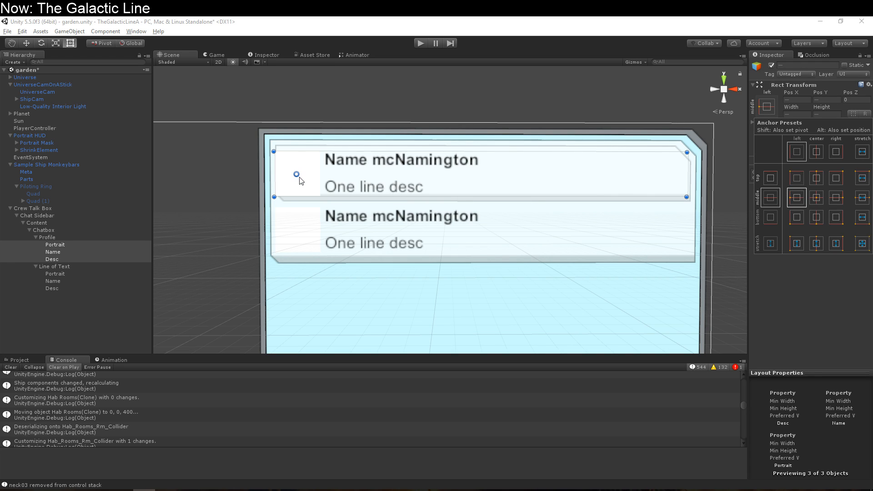
- Shift the Profile's Portrait right to about Pos X 25 and nudge its Name and Desc texts slightly right
{"action": "left_click", "coordinate": [77, 251]}
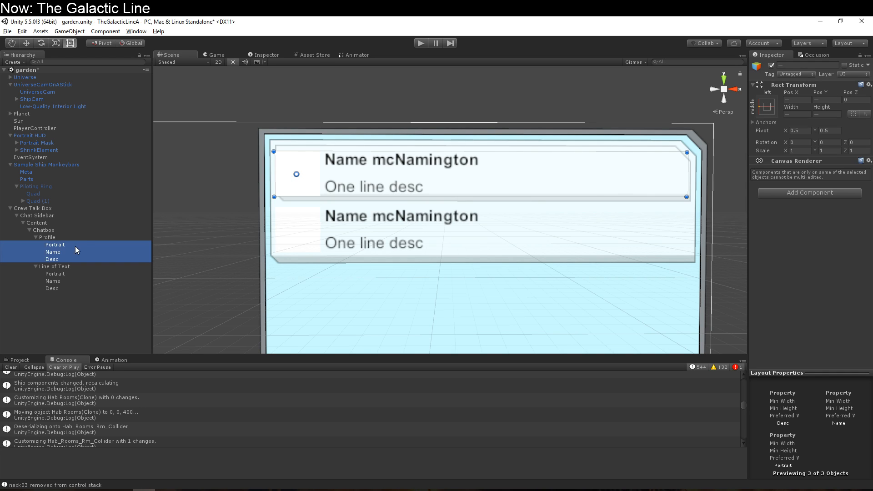
{"action": "left_click", "coordinate": [82, 252]}
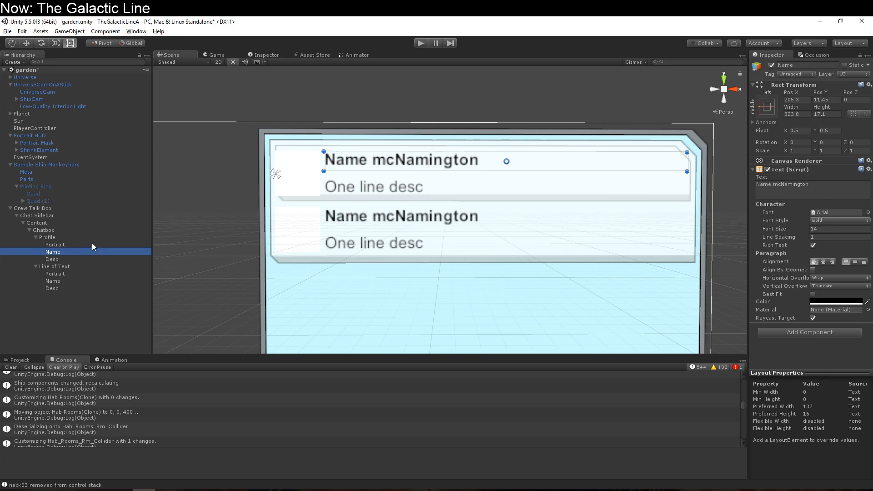
{"action": "left_click", "coordinate": [295, 184]}
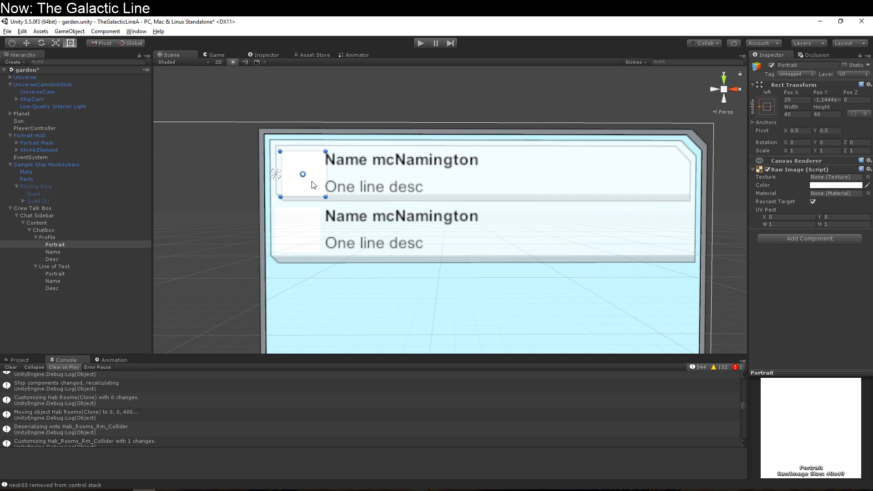
{"action": "left_click_drag", "start_coordinate": [313, 184], "coordinate": [325, 175]}
{"action": "left_click", "coordinate": [72, 259]}
{"action": "left_click", "coordinate": [69, 253], "text": "ctrl"}
- Delete the Portrait and Name children from Line of Text, keeping only Desc
{"action": "left_click", "coordinate": [74, 274]}
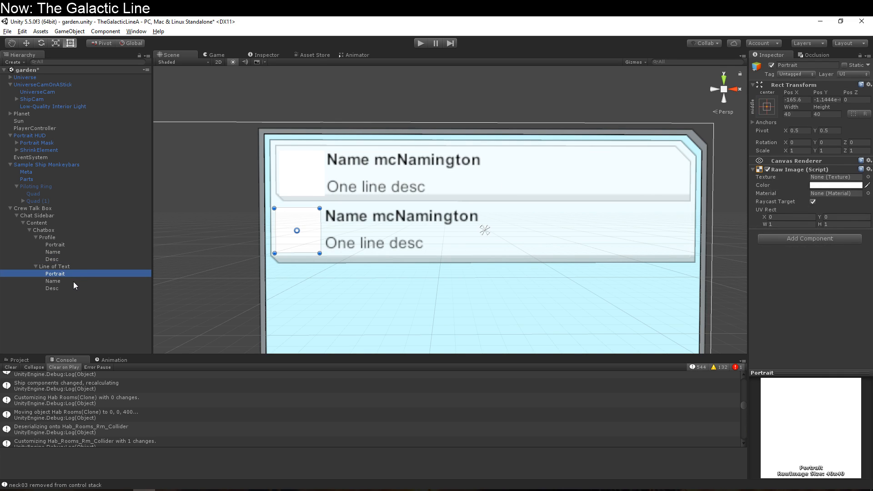
{"action": "left_click", "coordinate": [70, 283]}
{"action": "left_click", "coordinate": [74, 275]}
{"action": "key", "text": "Delete"}
{"action": "key", "text": "Delete"}
- Stretch the Desc element of Line of Text in both directions so it fills its parent
{"action": "left_click", "coordinate": [78, 275]}
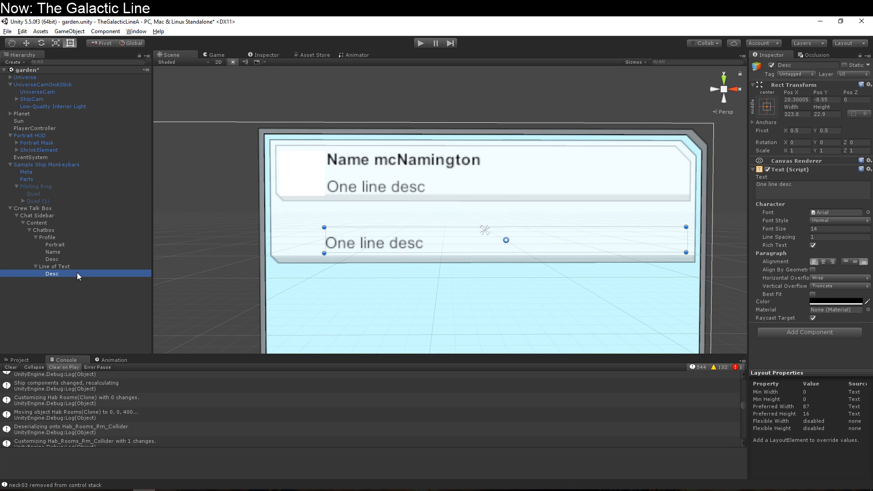
{"action": "left_click", "coordinate": [766, 107]}
{"action": "left_click", "coordinate": [862, 243], "text": "alt"}
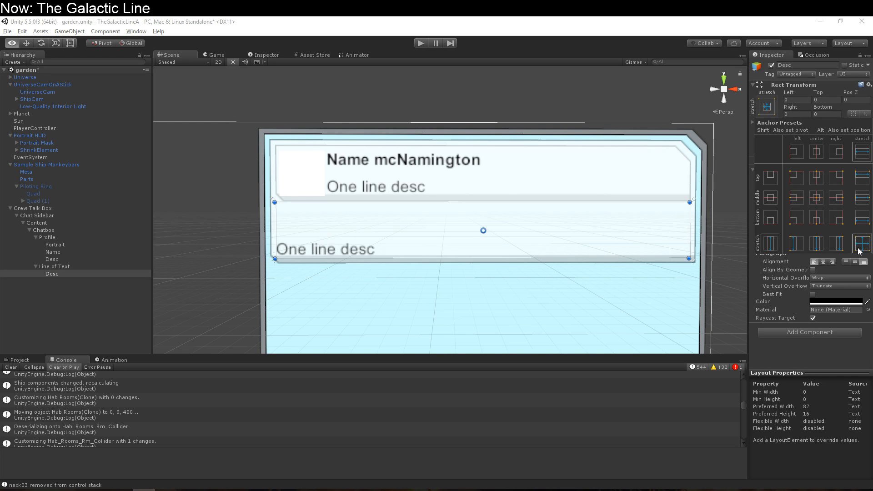
- Change the wording of Line of Text's Desc to "Text" and align it to the top
{"action": "left_click", "coordinate": [833, 187]}
{"action": "type", "text": "Text"}
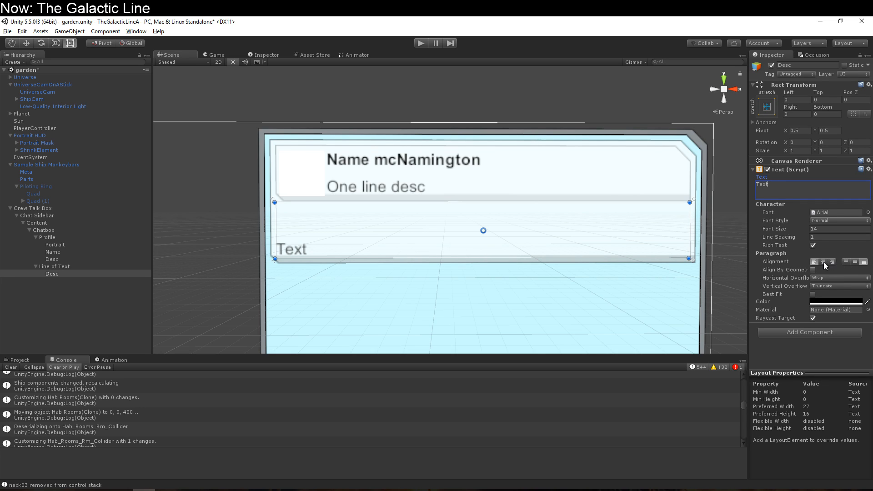
{"action": "left_click", "coordinate": [845, 261]}
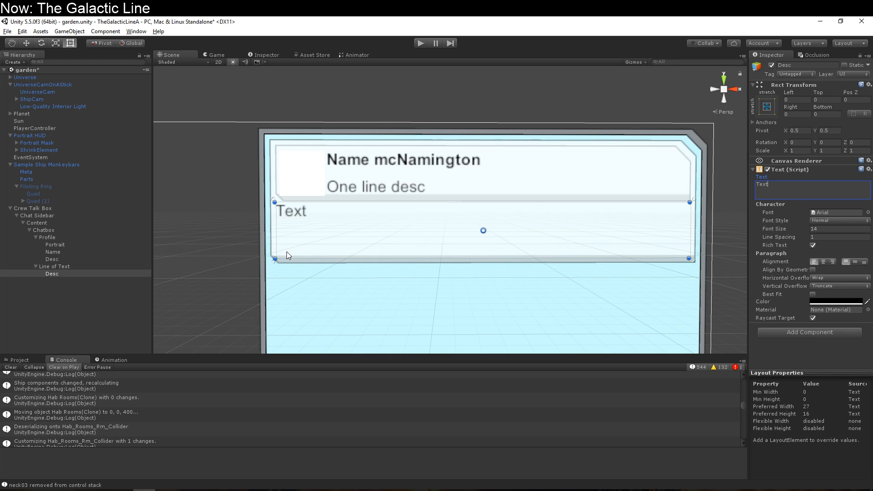
- Add a Content Size Fitter to Line of Text and set its Vertical Fit to Preferred Size
{"action": "left_click", "coordinate": [98, 267]}
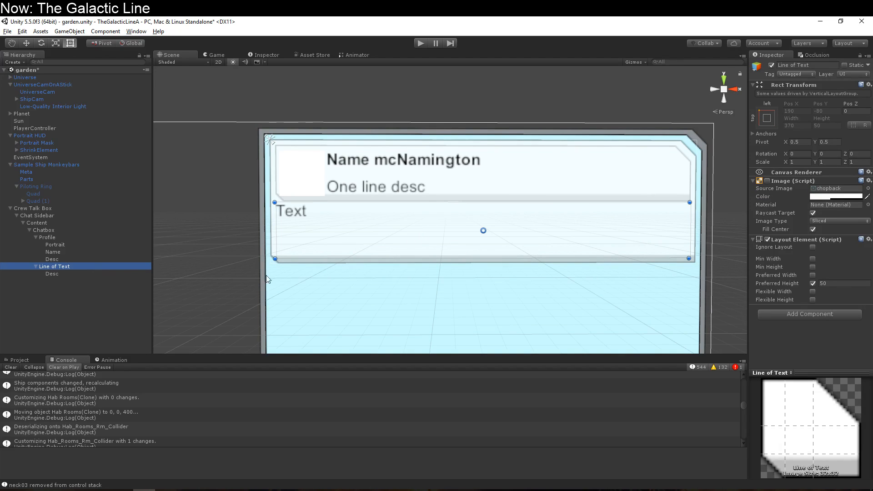
{"action": "left_click", "coordinate": [797, 315]}
{"action": "type", "text": "con"}
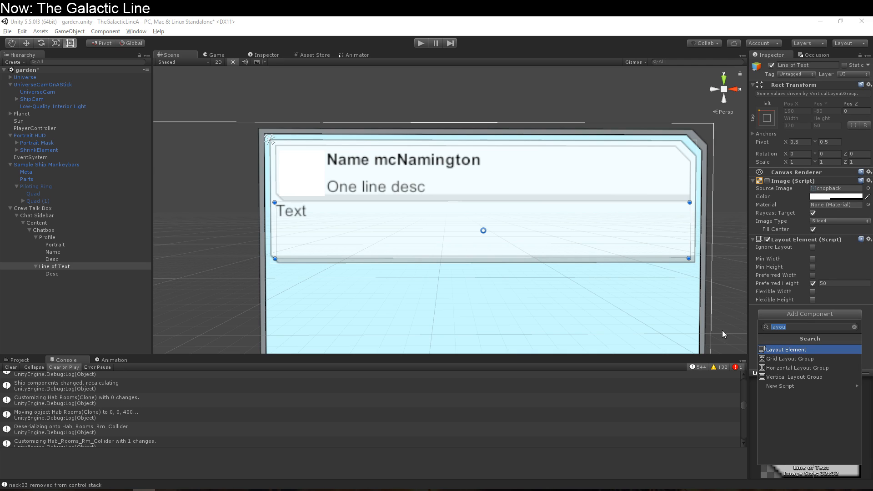
{"action": "type", "text": "tent"}
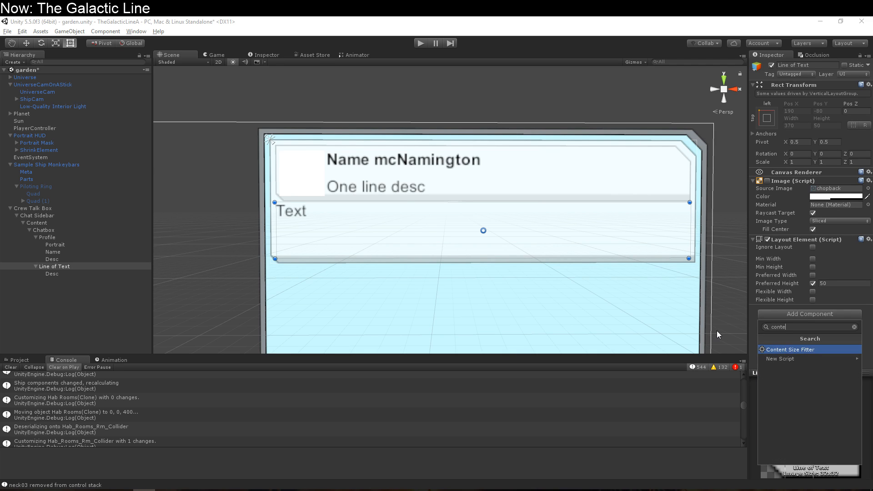
{"action": "key", "text": "Return"}
{"action": "left_click", "coordinate": [817, 326]}
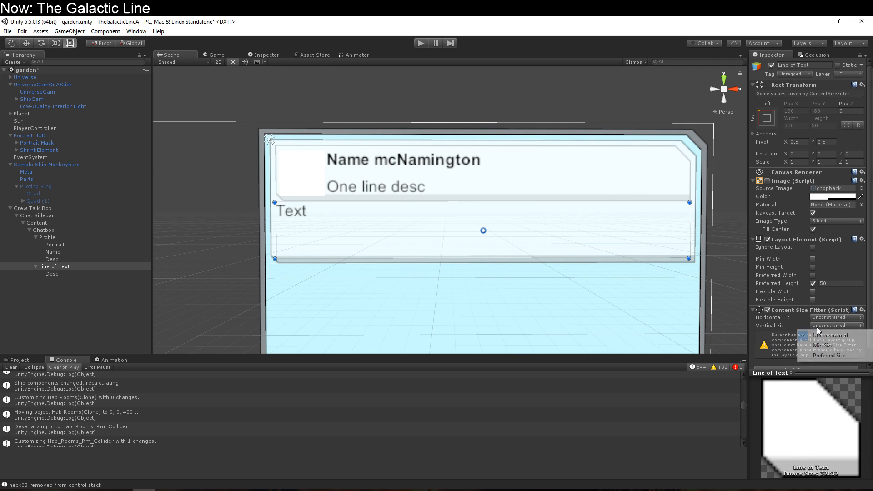
{"action": "left_click", "coordinate": [820, 356]}
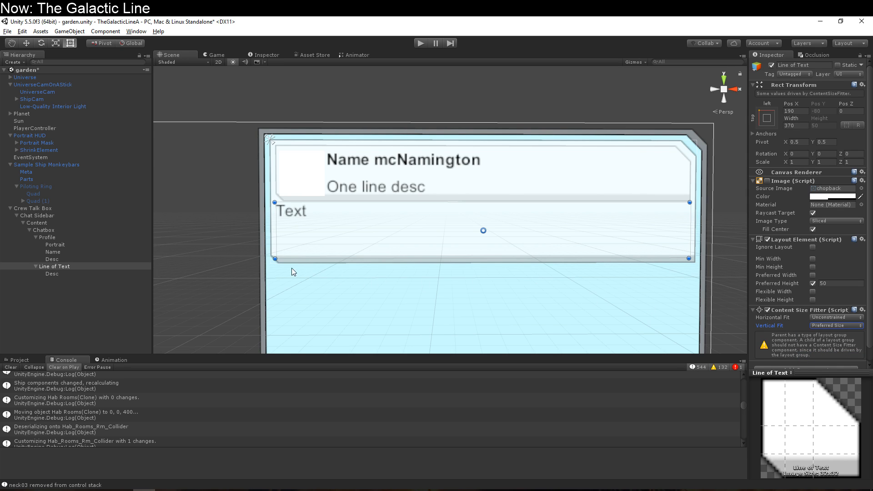
- Set the Line of Text object's preferred height to 30 and remove its Content Size Fitter component
{"action": "scroll", "coordinate": [291, 268], "scroll_direction": "up", "scroll_amount": 3}
{"action": "middle_click_drag", "start_coordinate": [291, 268], "coordinate": [263, 252]}
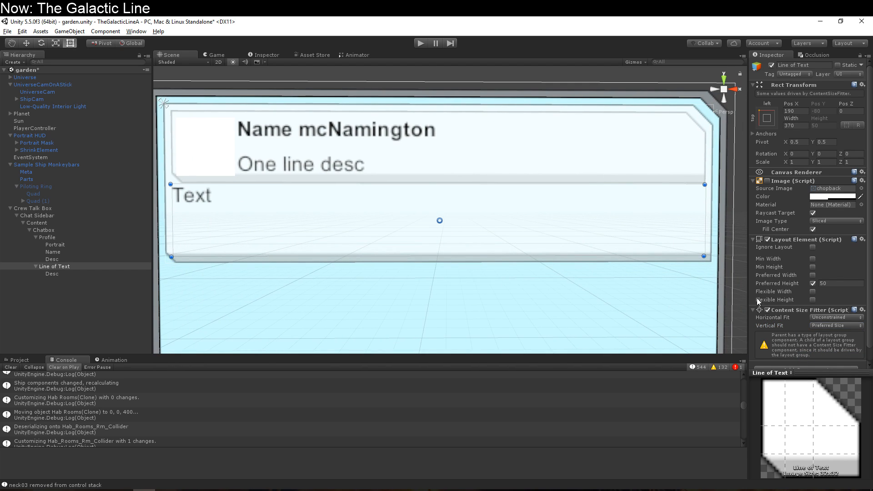
{"action": "left_click", "coordinate": [812, 284]}
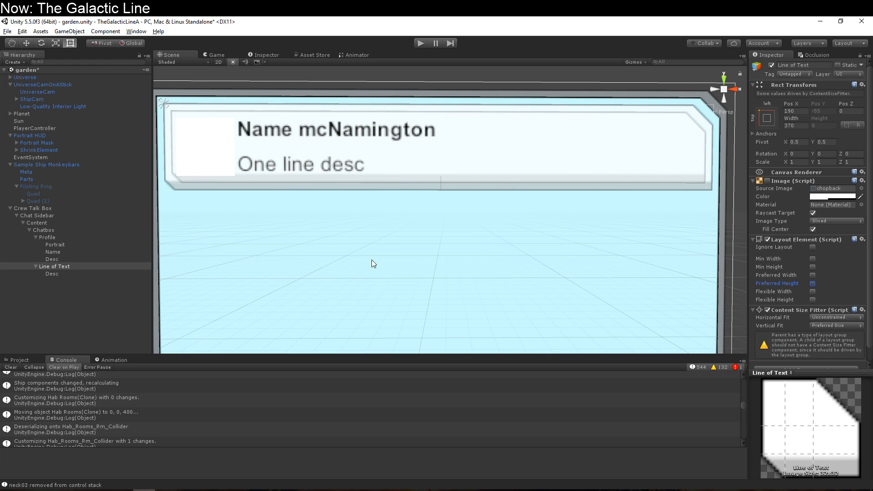
{"action": "left_click", "coordinate": [76, 274]}
{"action": "left_click", "coordinate": [86, 266]}
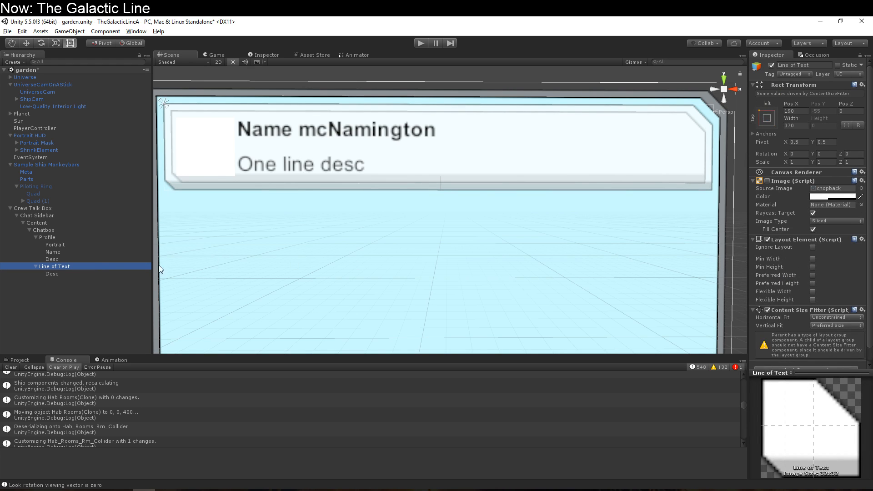
{"action": "left_click", "coordinate": [813, 284]}
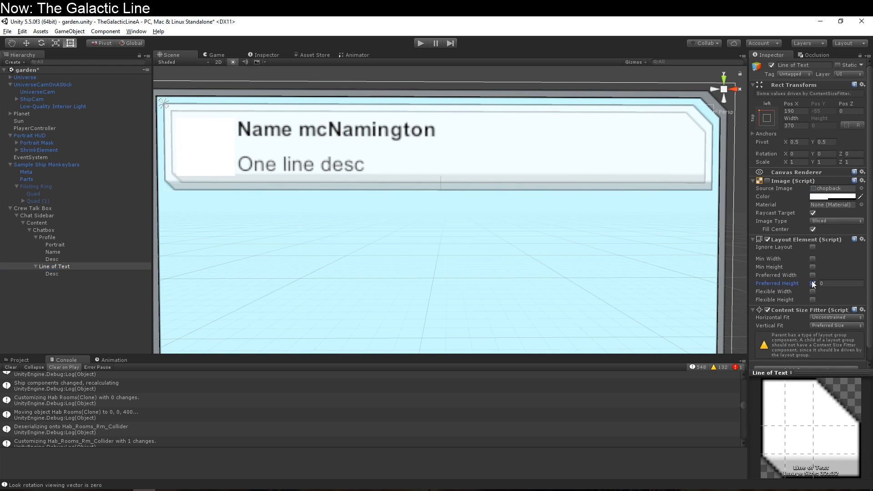
{"action": "left_click", "coordinate": [837, 284]}
{"action": "type", "text": "30"}
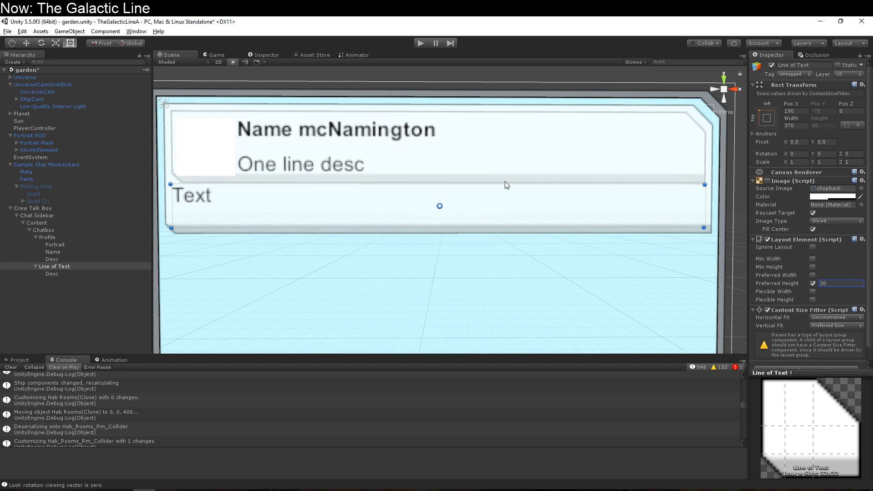
{"action": "left_click", "coordinate": [862, 310]}
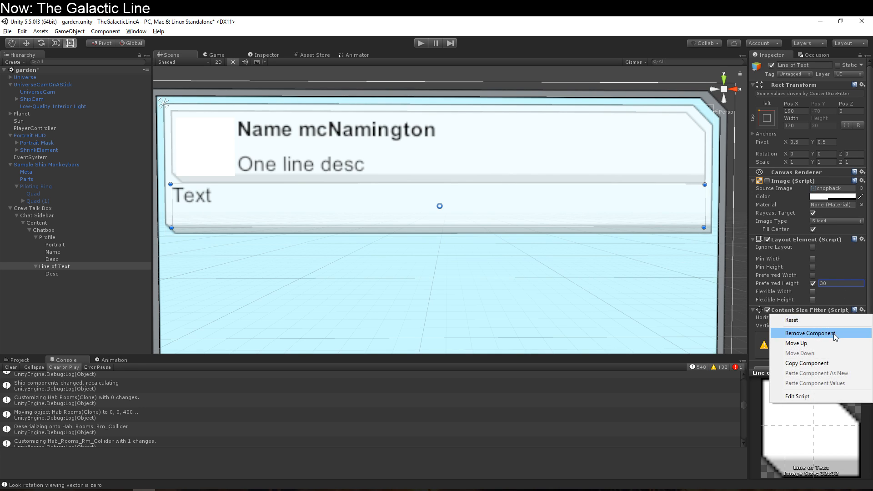
{"action": "left_click", "coordinate": [818, 334]}
- Set Line of Text's Desc text to "Hi I wanted to say blah blah, but blah de blah blah. Blah?" with second line "Emoji emoji emoji."
{"action": "left_click", "coordinate": [94, 274]}
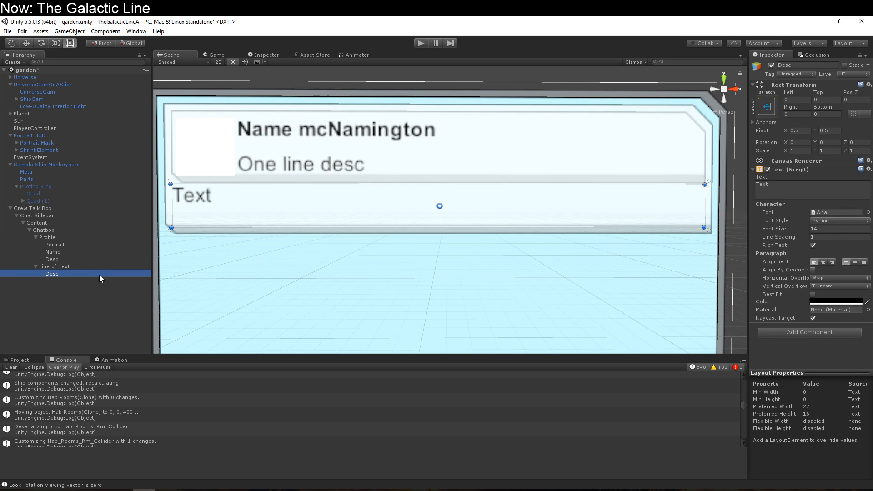
{"action": "left_click", "coordinate": [826, 194]}
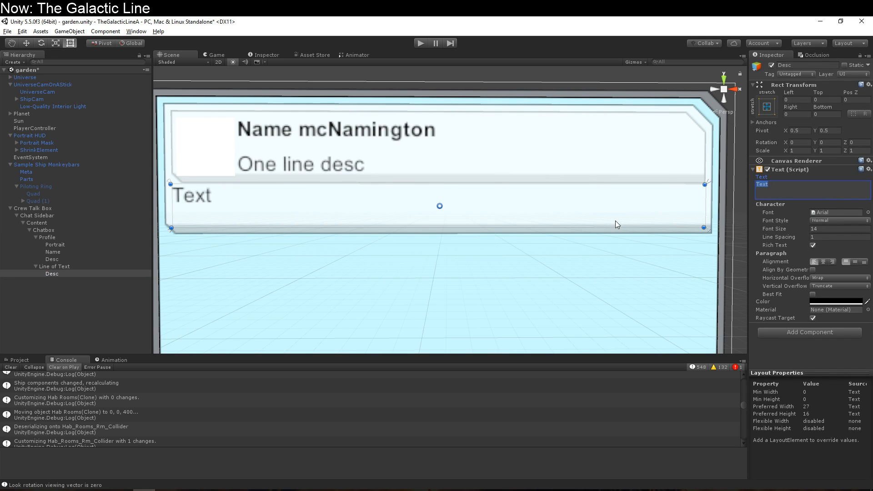
{"action": "type", "text": "Hi I wante"}
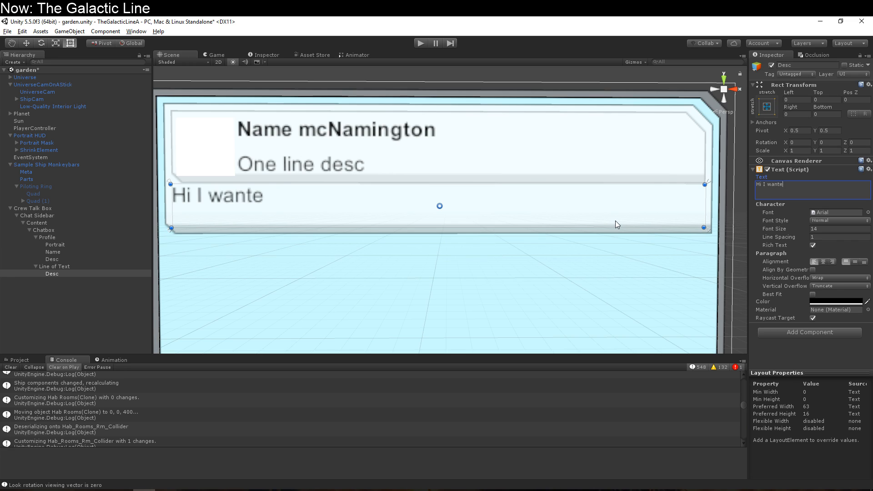
{"action": "type", "text": "d to say blah b"}
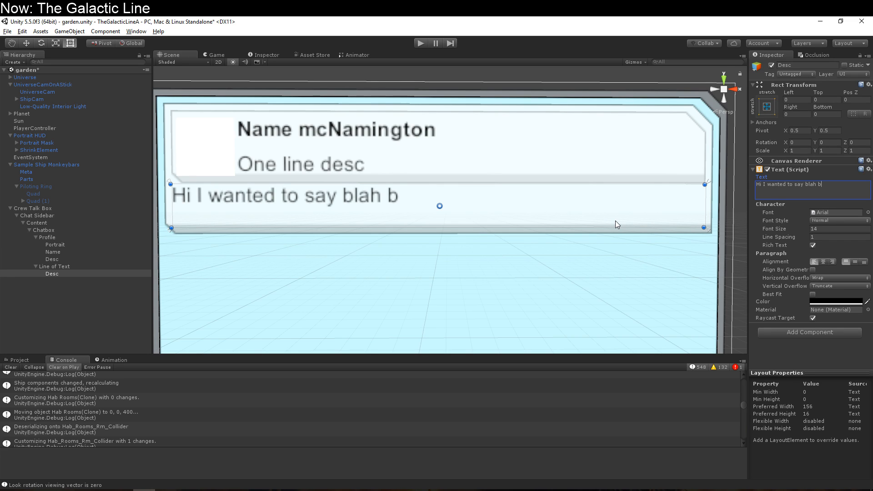
{"action": "type", "text": "lah, but blah de bla"}
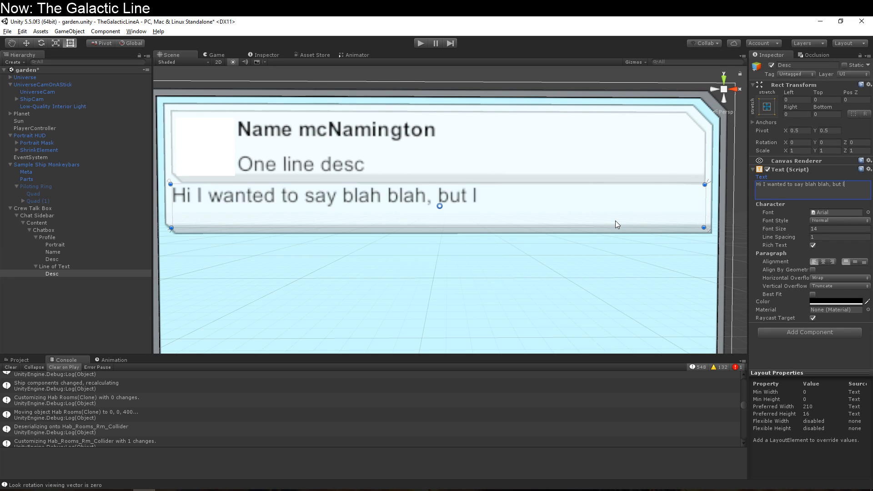
{"action": "type", "text": "h blah. Bla"}
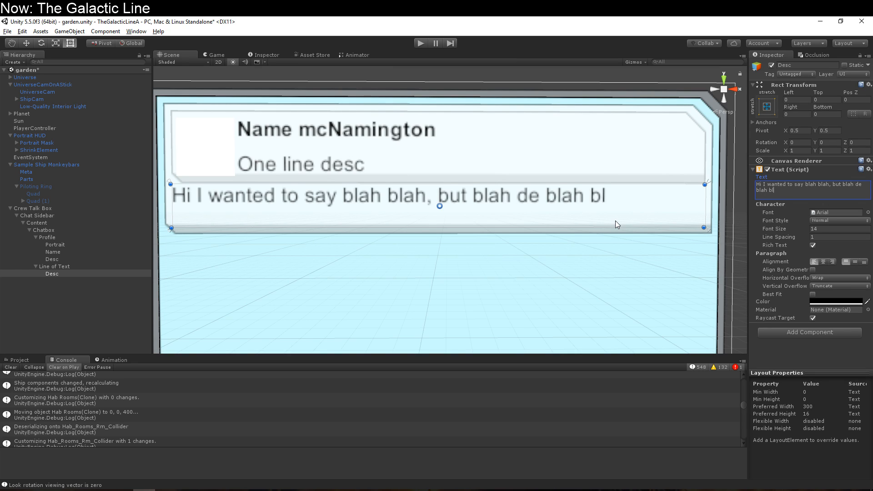
{"action": "type", "text": "h?"}
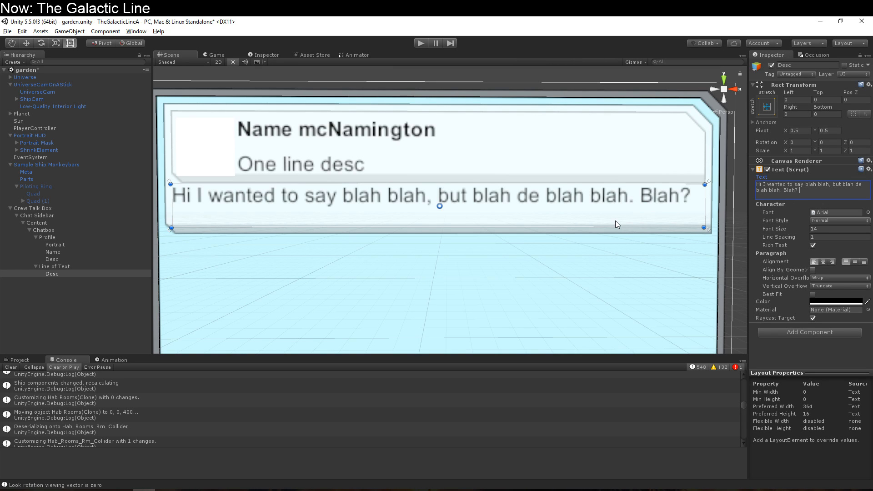
{"action": "key", "text": "Return"}
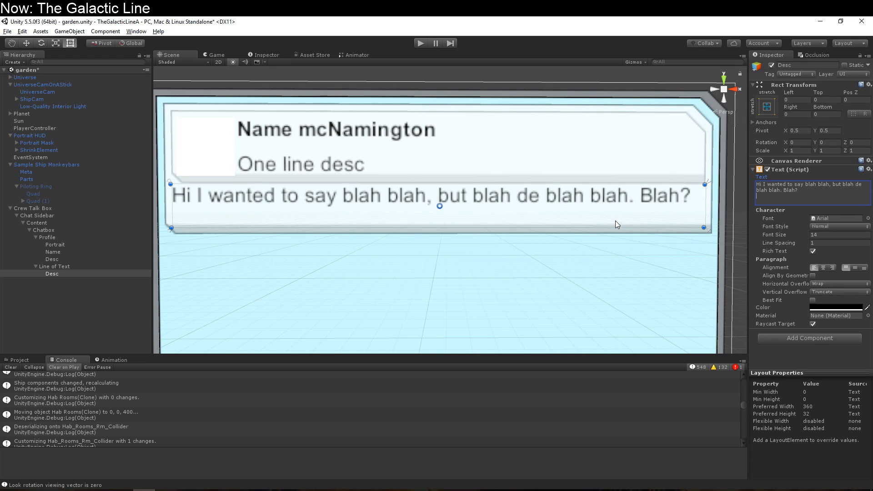
{"action": "type", "text": "Emoji emoji emoji."}
{"action": "left_click", "coordinate": [100, 274]}
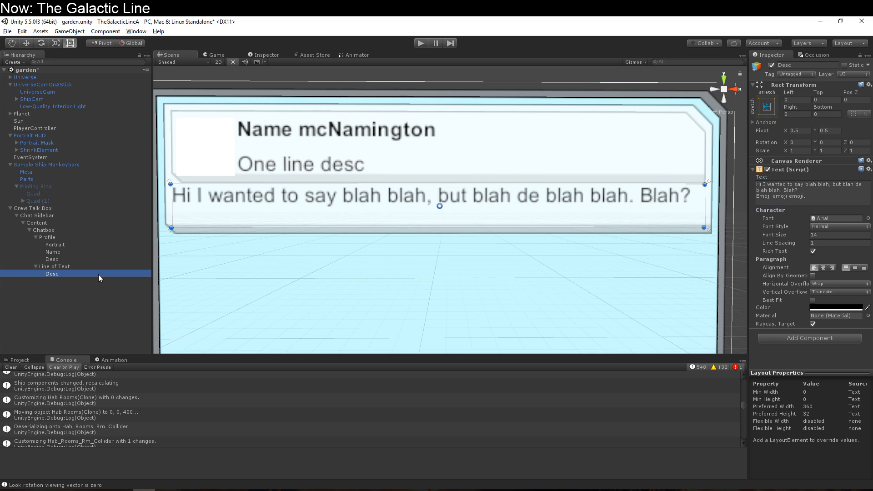
- Set the Line of Text object's preferred height to 40
{"action": "left_click", "coordinate": [99, 267]}
{"action": "left_click", "coordinate": [832, 283]}
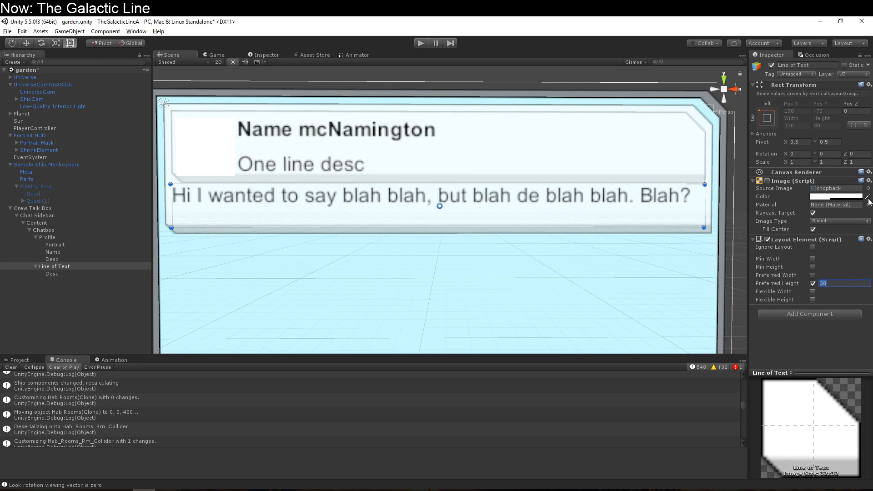
{"action": "type", "text": "40"}
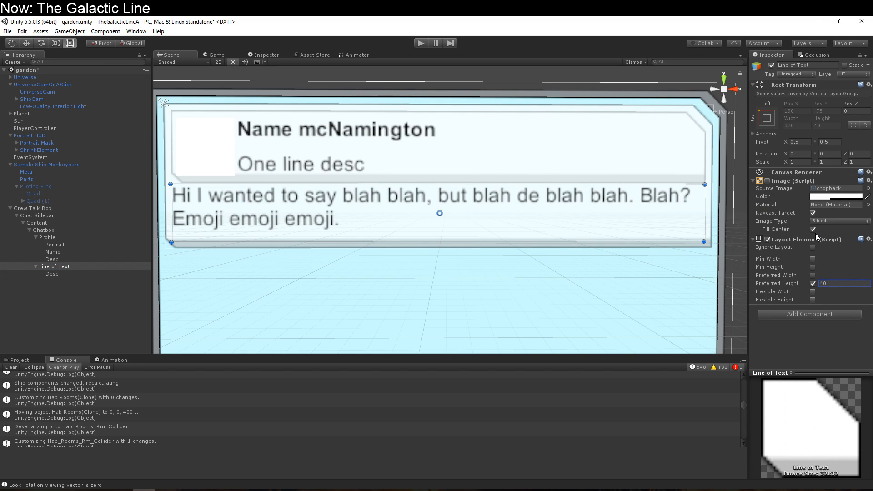
- Set the font size of the Desc text under Line of Text to 12
{"action": "left_click", "coordinate": [69, 275]}
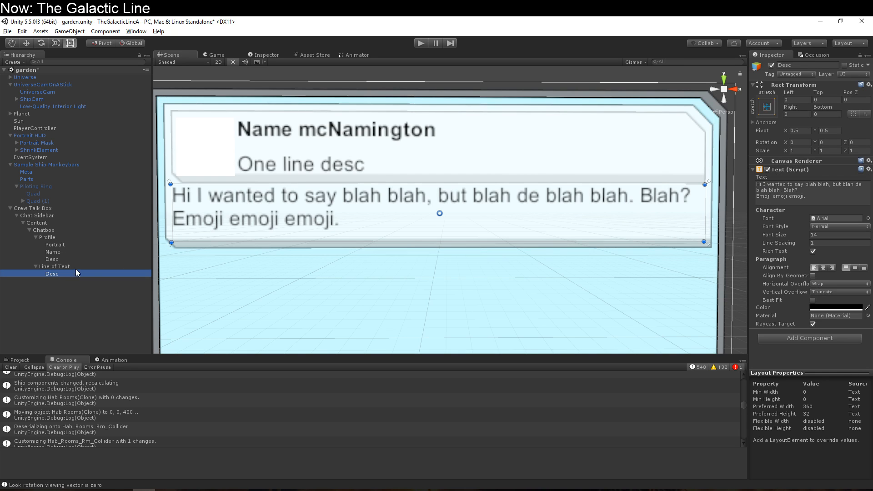
{"action": "left_click", "coordinate": [828, 235]}
{"action": "type", "text": "12"}
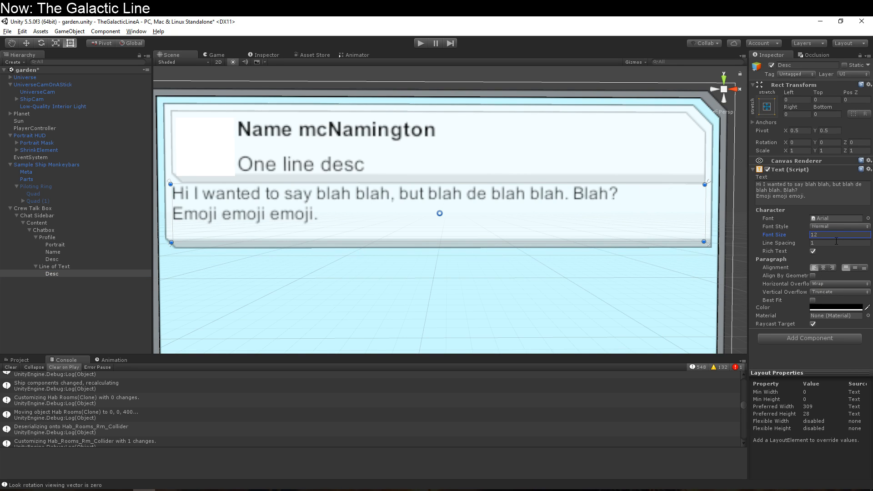
{"action": "scroll", "coordinate": [520, 253], "scroll_direction": "down", "scroll_amount": 3}
{"action": "scroll", "coordinate": [456, 240], "scroll_direction": "down", "scroll_amount": 3}
{"action": "scroll", "coordinate": [458, 239], "scroll_direction": "up", "scroll_amount": 10}
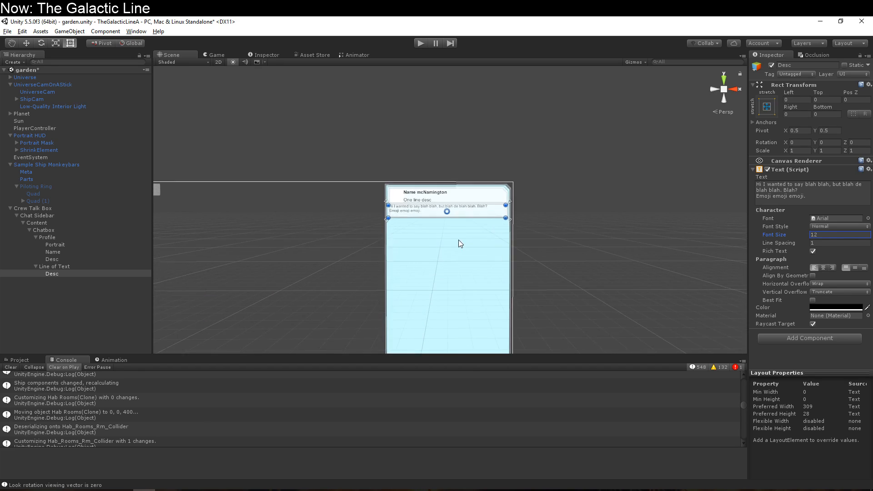
{"action": "scroll", "coordinate": [482, 245], "scroll_direction": "down", "scroll_amount": 5}
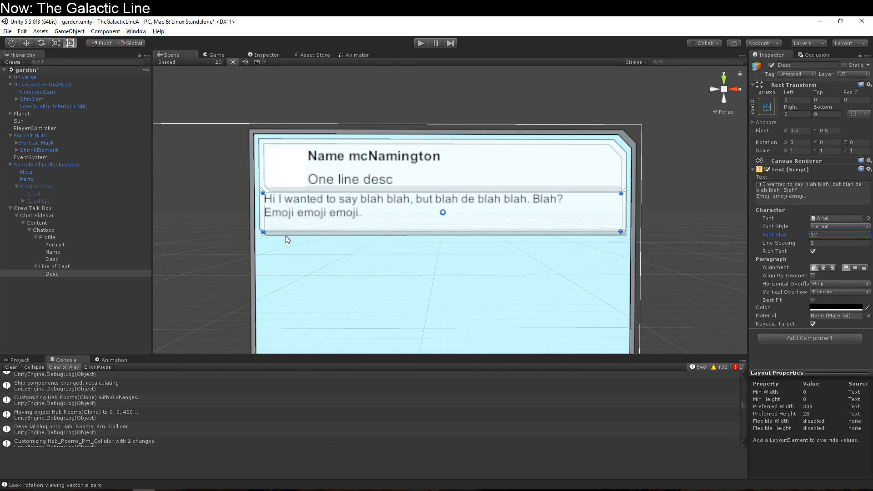
- Try raising the lower edge of the Desc text box, and undo the resize
{"action": "left_click_drag", "start_coordinate": [285, 232], "coordinate": [283, 224]}
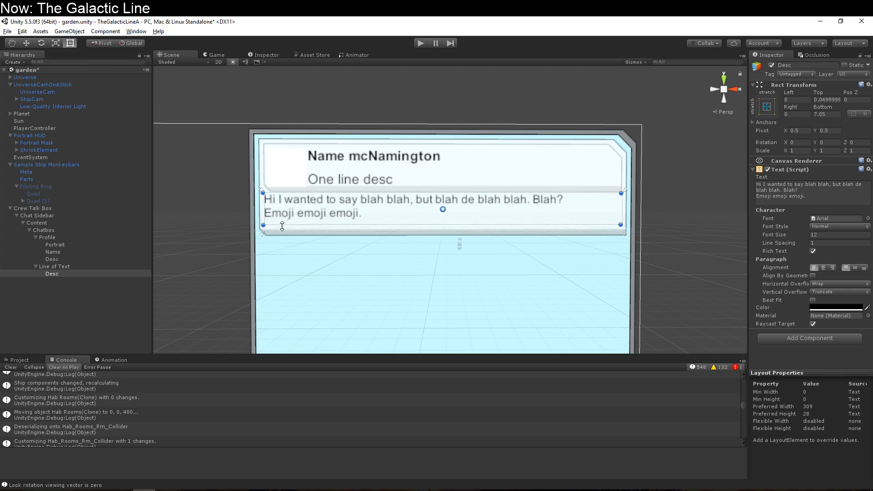
{"action": "key", "text": "ctrl+z"}
- Reduce the preferred height of the Line of Text object's layout element to 30
{"action": "left_click", "coordinate": [75, 273]}
{"action": "left_click", "coordinate": [75, 267]}
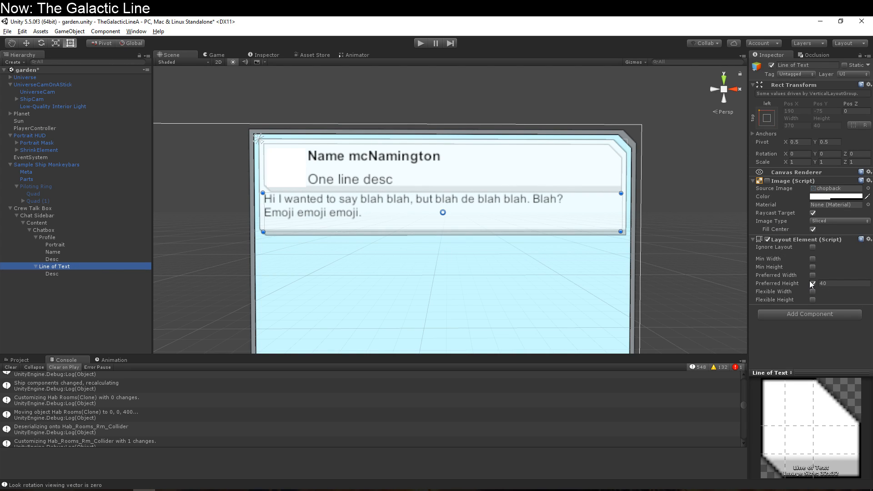
{"action": "left_click", "coordinate": [844, 283]}
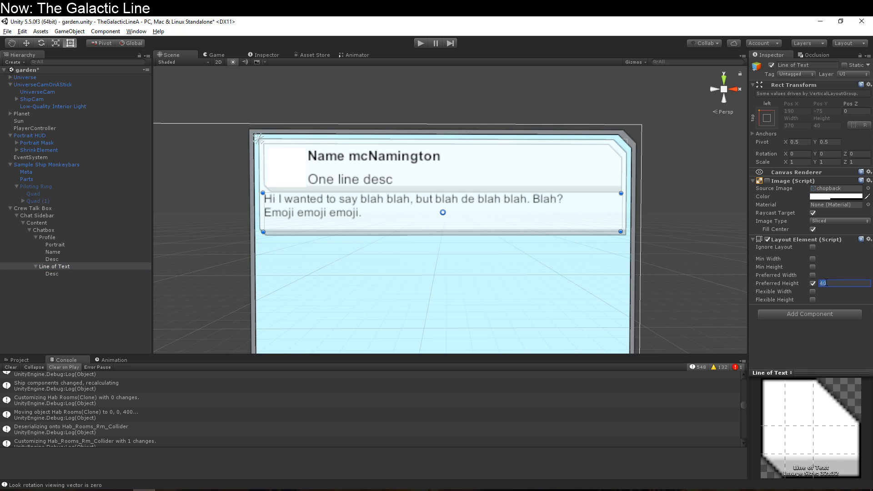
{"action": "key", "text": "BackSpace"}
{"action": "key", "text": "BackSpace"}
{"action": "type", "text": "30"}
{"action": "scroll", "coordinate": [314, 281], "scroll_direction": "up", "scroll_amount": 2}
{"action": "scroll", "coordinate": [315, 279], "scroll_direction": "down", "scroll_amount": 1}
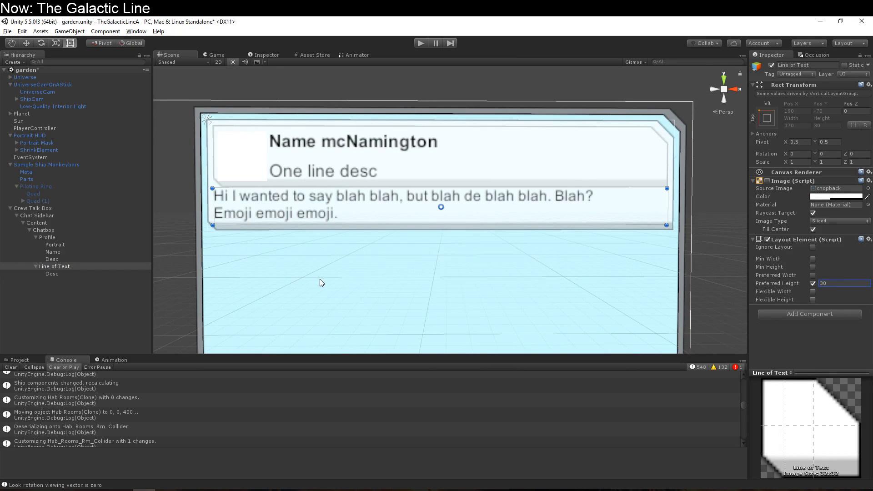
{"action": "middle_click_drag", "start_coordinate": [398, 272], "coordinate": [429, 289]}
{"action": "scroll", "coordinate": [423, 291], "scroll_direction": "up", "scroll_amount": 1}
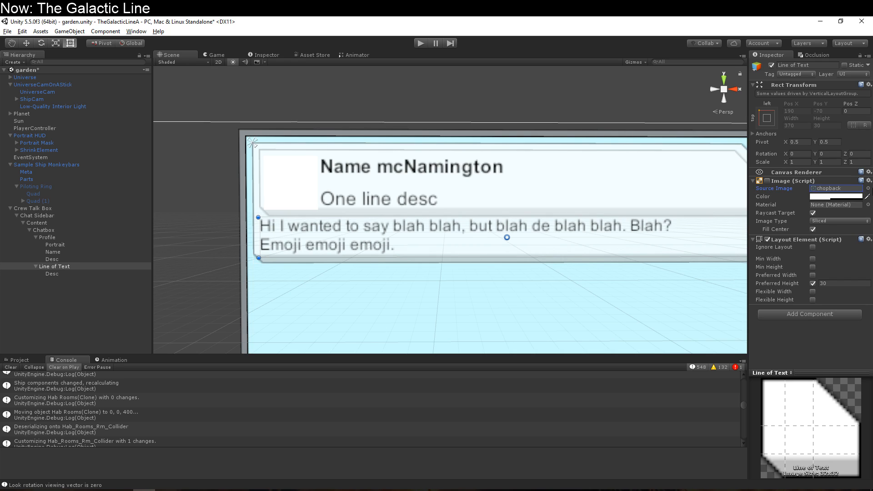
- Browse the available sprites and assign garback as the source image of the Line of Text object
{"action": "left_click", "coordinate": [868, 188]}
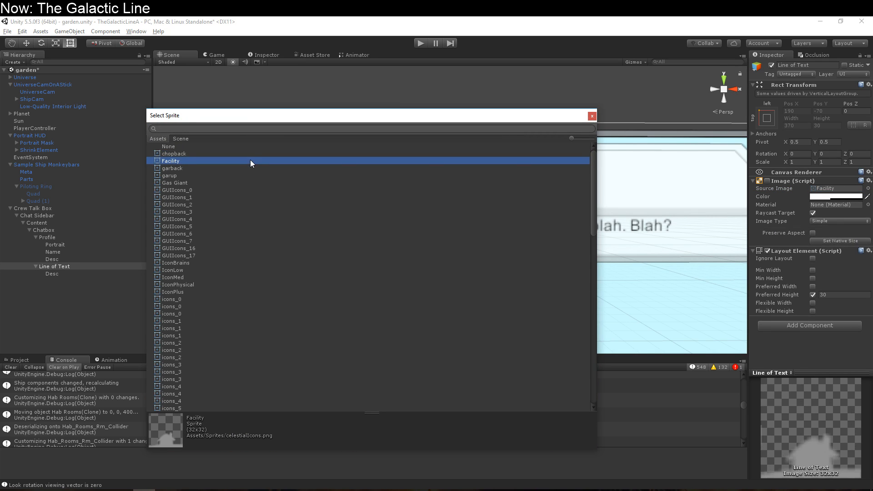
{"action": "left_click", "coordinate": [238, 182]}
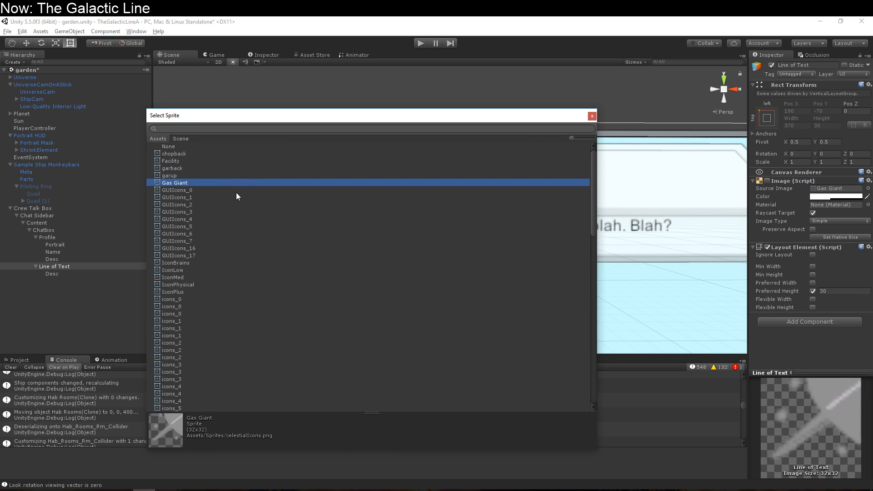
{"action": "left_click", "coordinate": [235, 191]}
{"action": "left_click", "coordinate": [219, 270]}
{"action": "left_click", "coordinate": [212, 299]}
{"action": "left_click", "coordinate": [209, 321]}
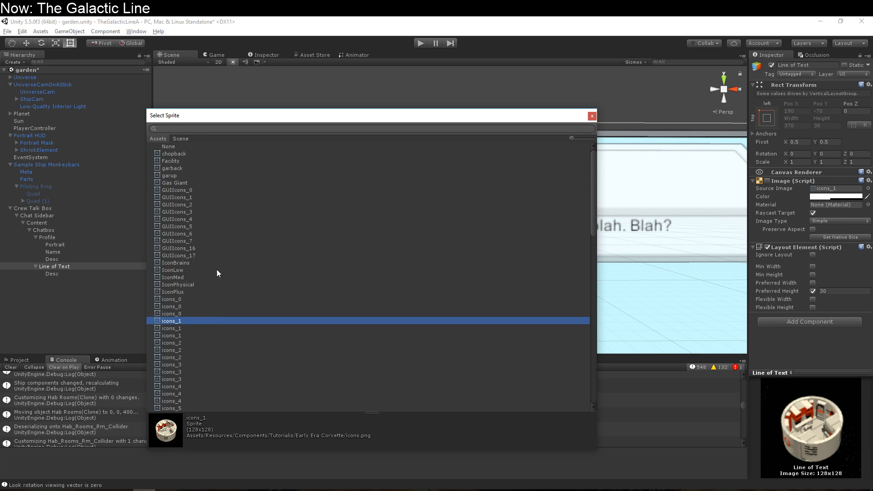
{"action": "left_click", "coordinate": [199, 176]}
{"action": "left_click", "coordinate": [201, 167]}
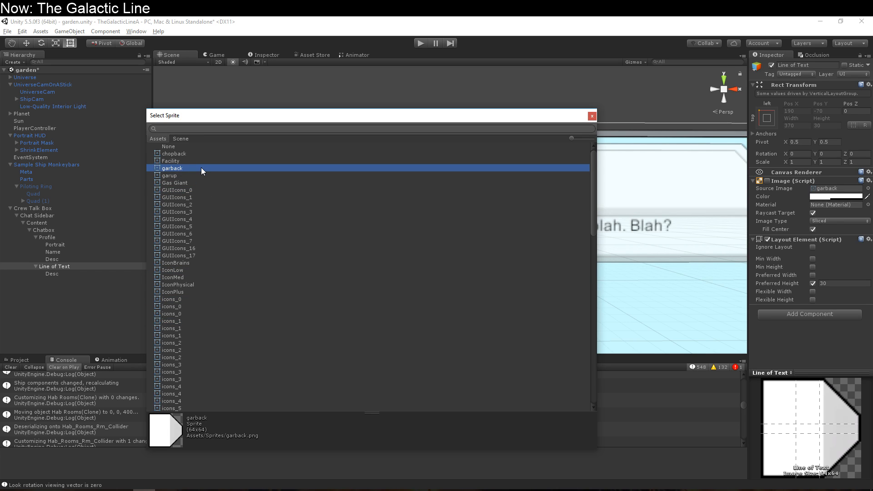
{"action": "left_click", "coordinate": [201, 175]}
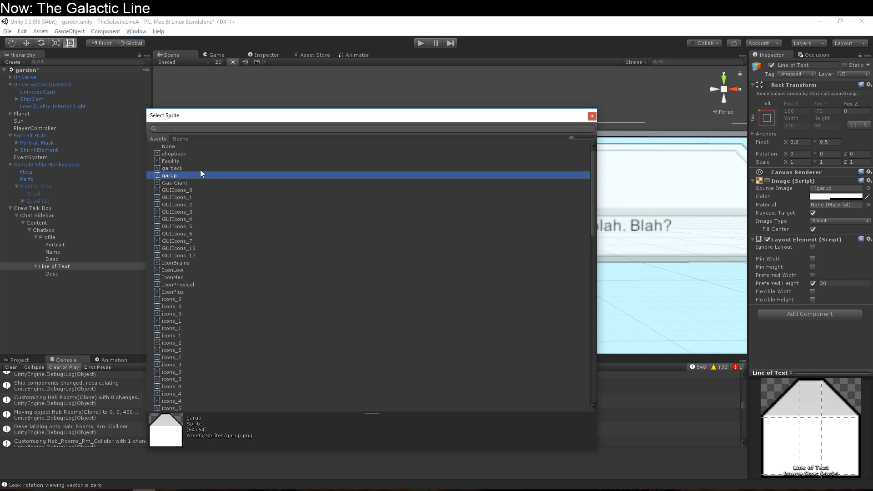
{"action": "left_click", "coordinate": [200, 168]}
{"action": "double_click", "coordinate": [200, 167]}
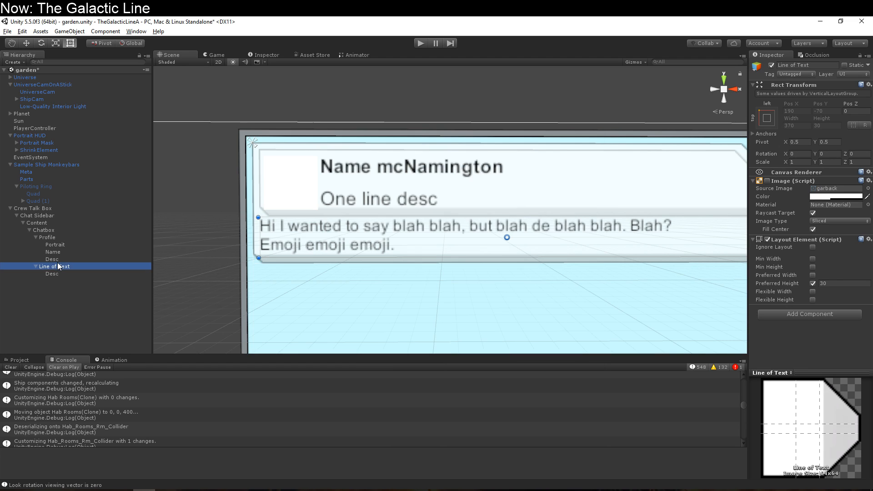
- Add a UI Image as a child of Line of Text and stretch it to fill its parent in both directions
{"action": "right_click", "coordinate": [58, 266]}
{"action": "mouse_move", "coordinate": [79, 388]}
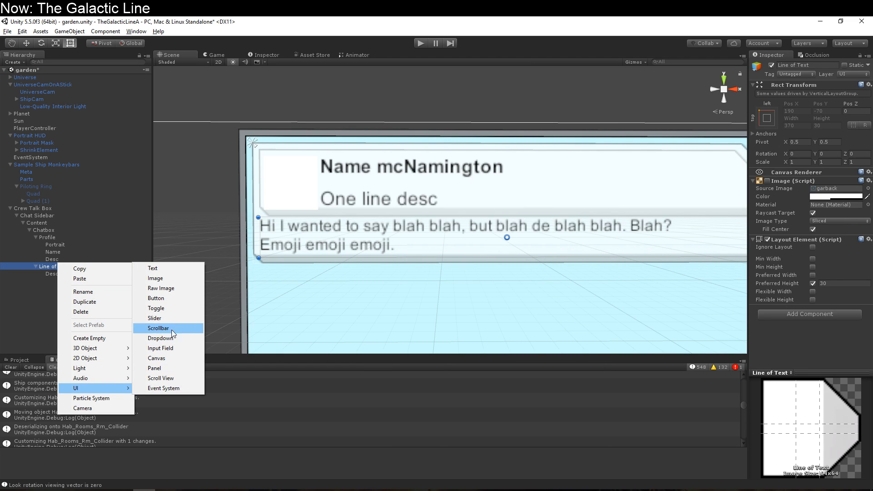
{"action": "left_click", "coordinate": [178, 280]}
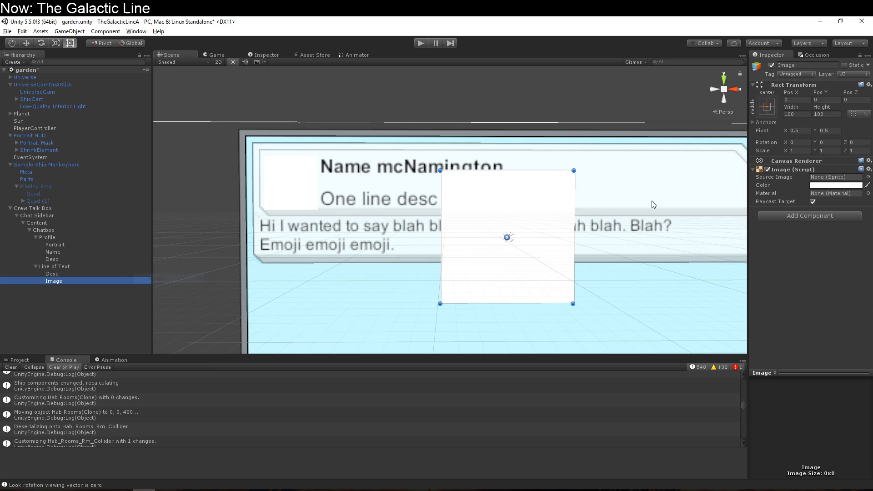
{"action": "left_click", "coordinate": [774, 102]}
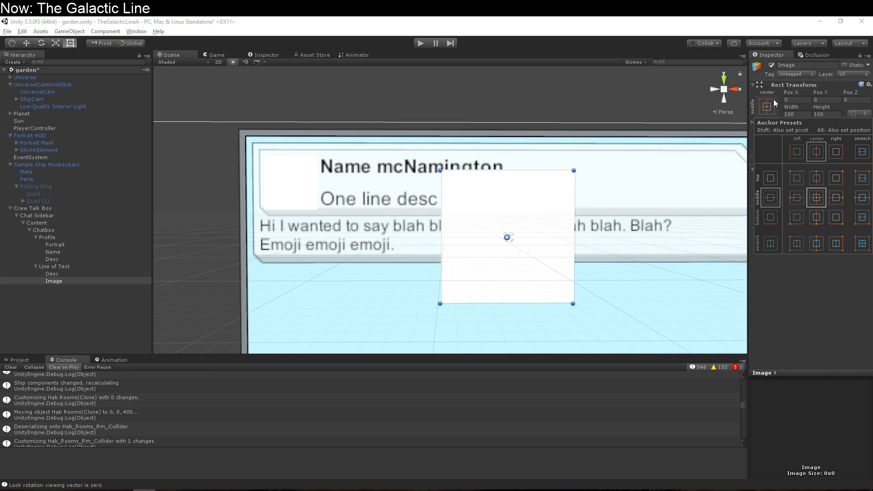
{"action": "left_click", "coordinate": [862, 244], "text": "alt"}
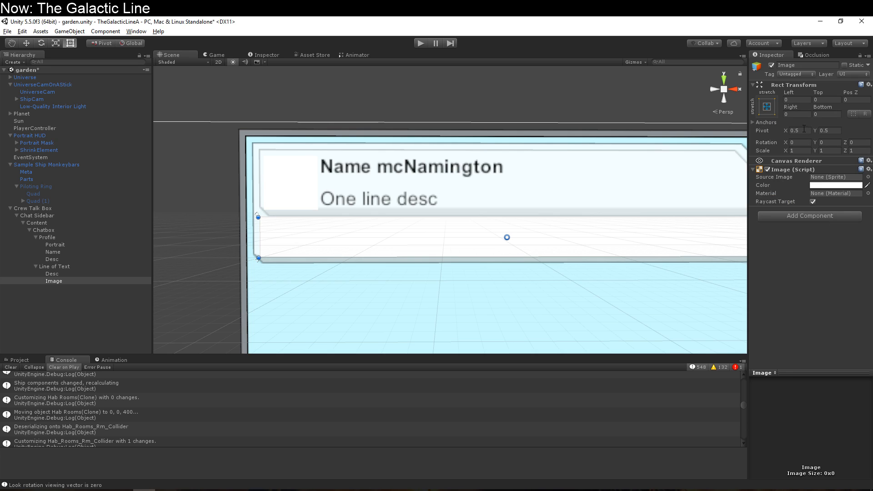
- Mirror the new Image horizontally by setting its X scale to -1
{"action": "left_click", "coordinate": [804, 143]}
{"action": "left_click", "coordinate": [794, 150]}
{"action": "type", "text": "-41"}
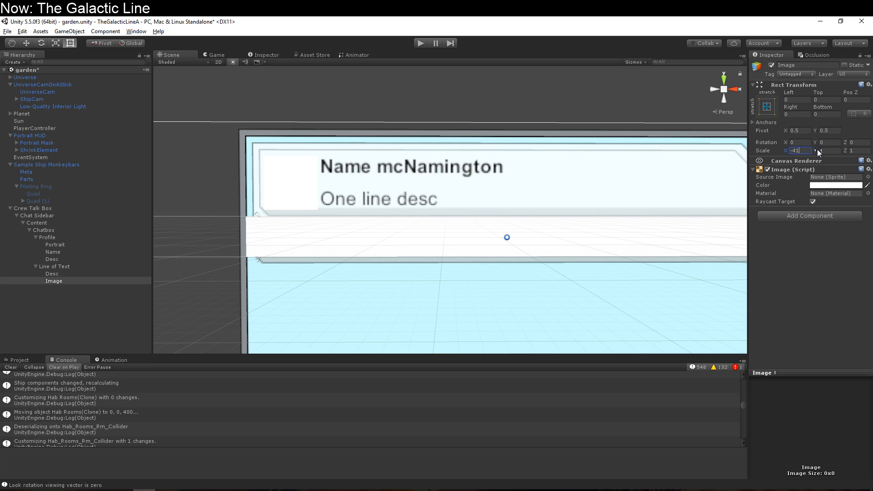
{"action": "type", "text": "-1"}
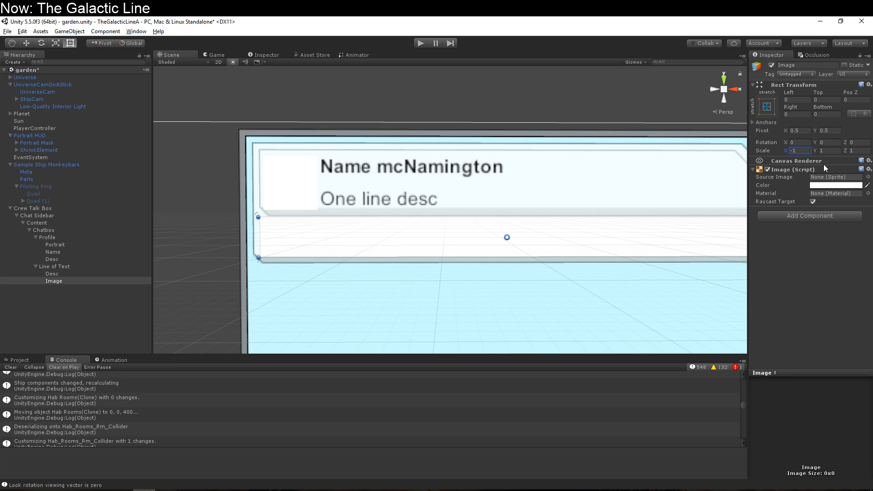
- Assign the garback sprite as the source image of the new Image
{"action": "left_click", "coordinate": [869, 171]}
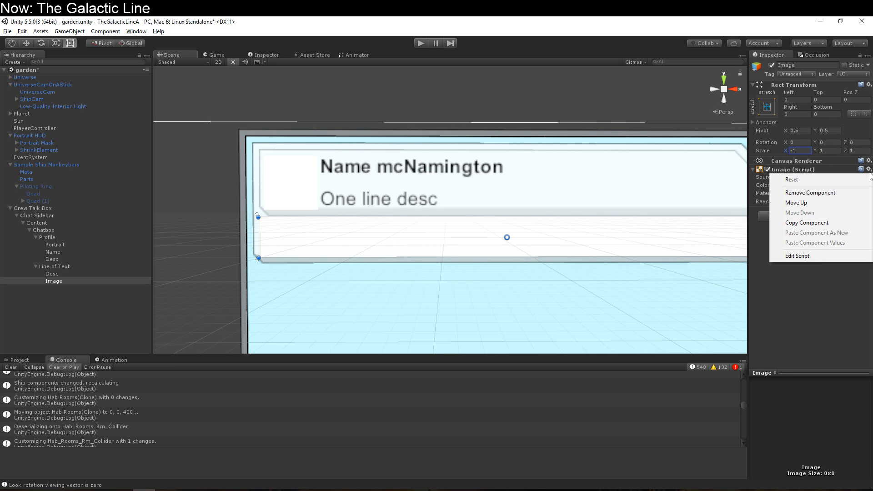
{"action": "left_click", "coordinate": [775, 306]}
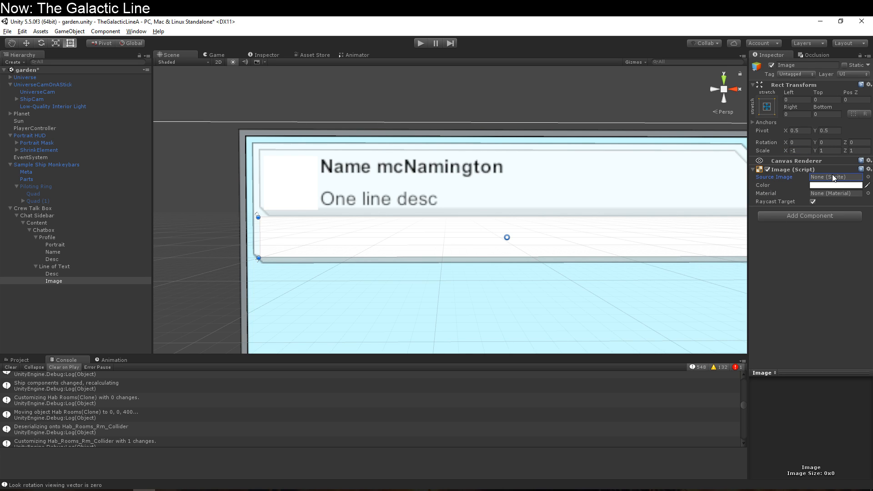
{"action": "left_click", "coordinate": [868, 177]}
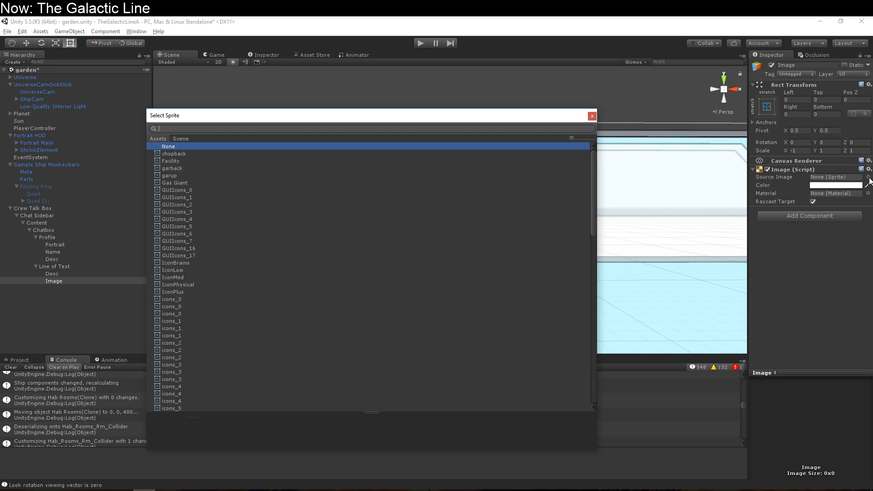
{"action": "left_click", "coordinate": [174, 181]}
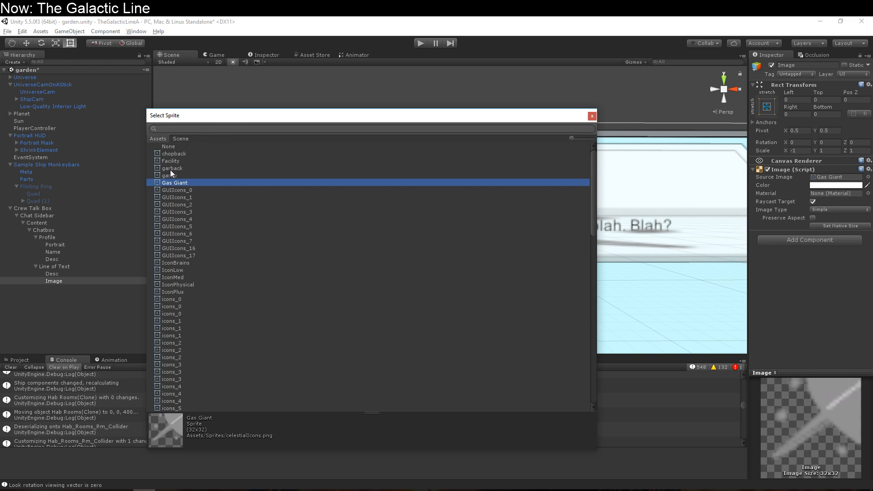
{"action": "double_click", "coordinate": [170, 169]}
{"action": "scroll", "coordinate": [292, 239], "scroll_direction": "down", "scroll_amount": 10}
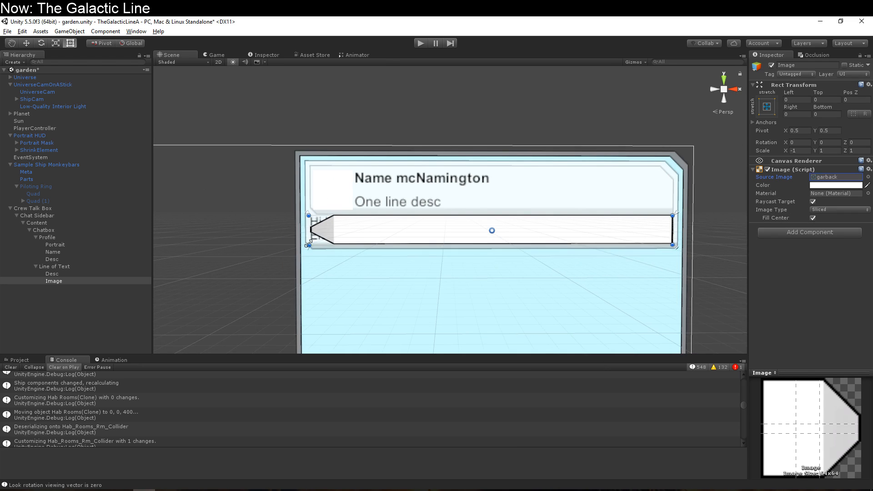
{"action": "scroll", "coordinate": [310, 242], "scroll_direction": "up", "scroll_amount": 4}
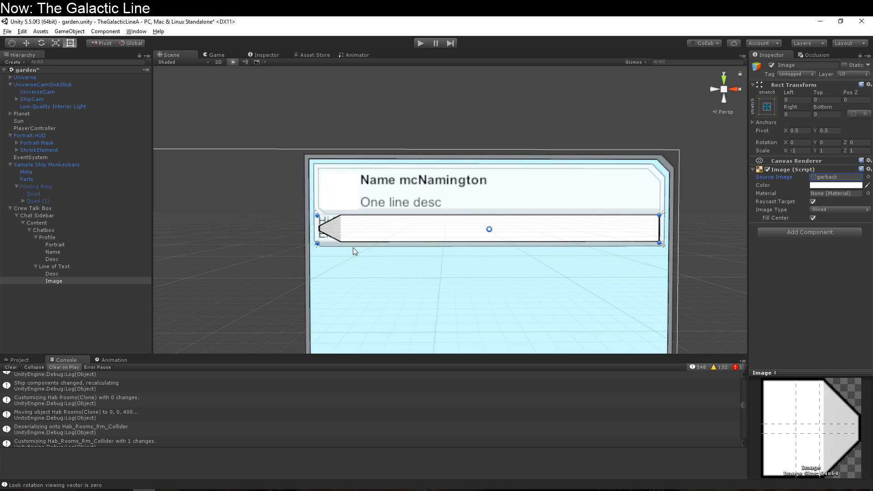
- Reorder the children of Line of Text so that Desc comes after Image and draws in front of it
{"action": "left_click_drag", "start_coordinate": [55, 274], "coordinate": [61, 284]}
{"action": "scroll", "coordinate": [309, 269], "scroll_direction": "up", "scroll_amount": 3}
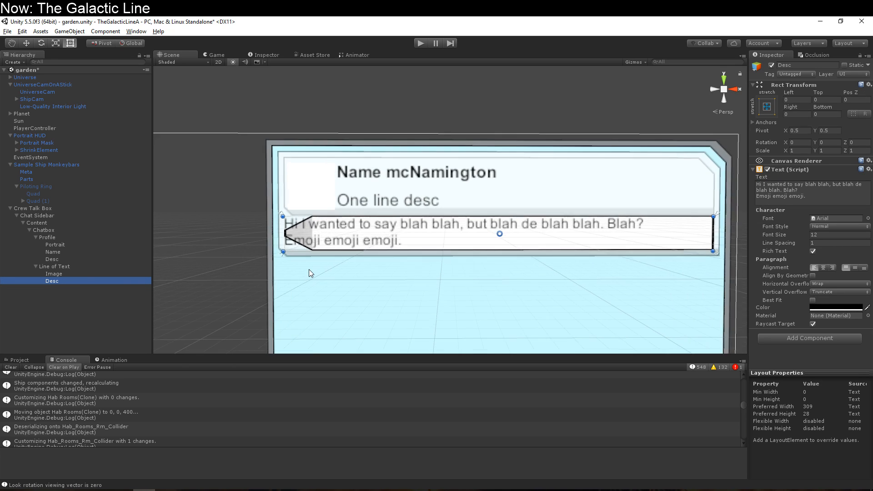
{"action": "left_click", "coordinate": [275, 243]}
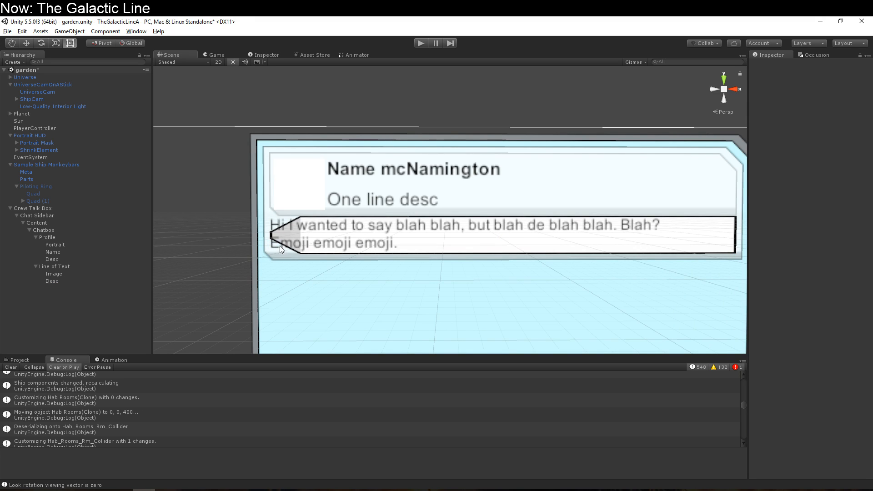
- Inset the Desc text's left edge to about 25.65 and set its top and bottom offsets to 2
{"action": "left_click", "coordinate": [72, 281]}
{"action": "left_click_drag", "start_coordinate": [268, 239], "coordinate": [301, 238]}
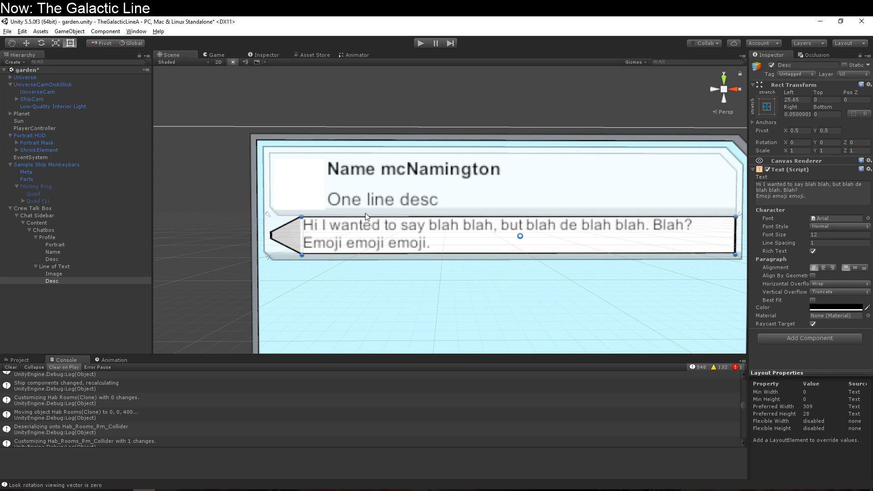
{"action": "type", "text": "2"}
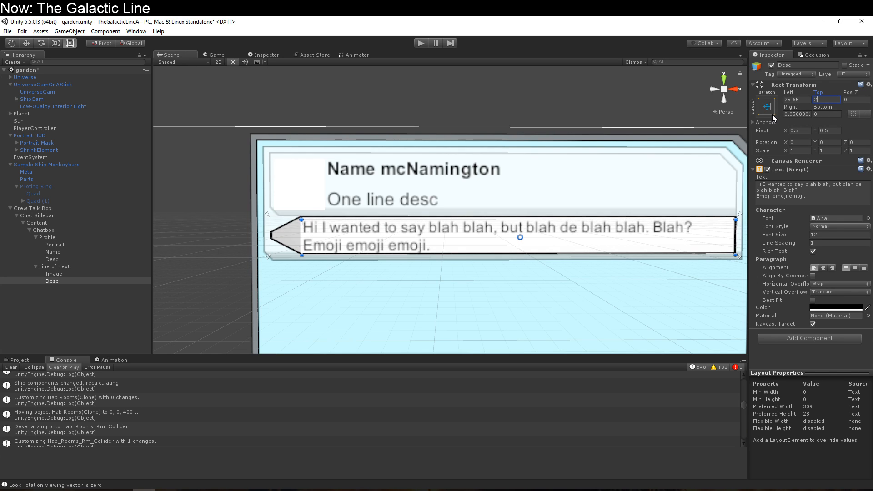
{"action": "key", "text": "Tab"}
{"action": "type", "text": "2"}
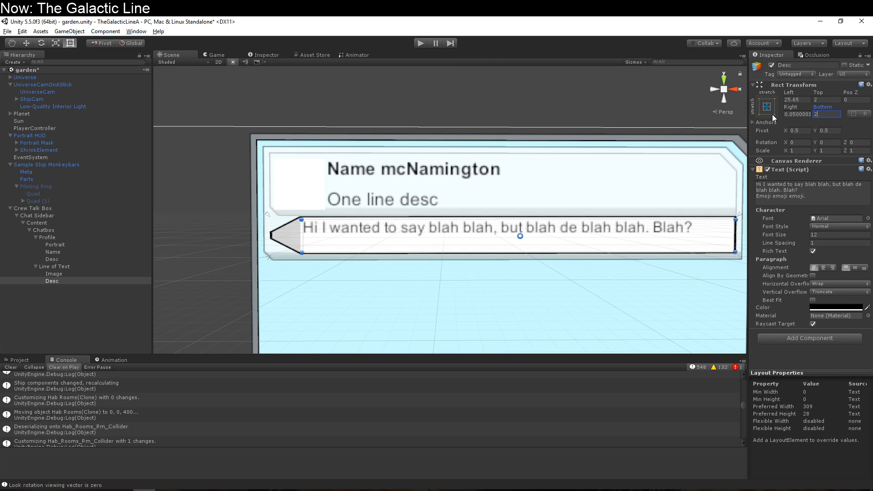
- Set the preferred height of the Line of Text layout element to 34
{"action": "left_click", "coordinate": [73, 274]}
{"action": "left_click", "coordinate": [75, 267]}
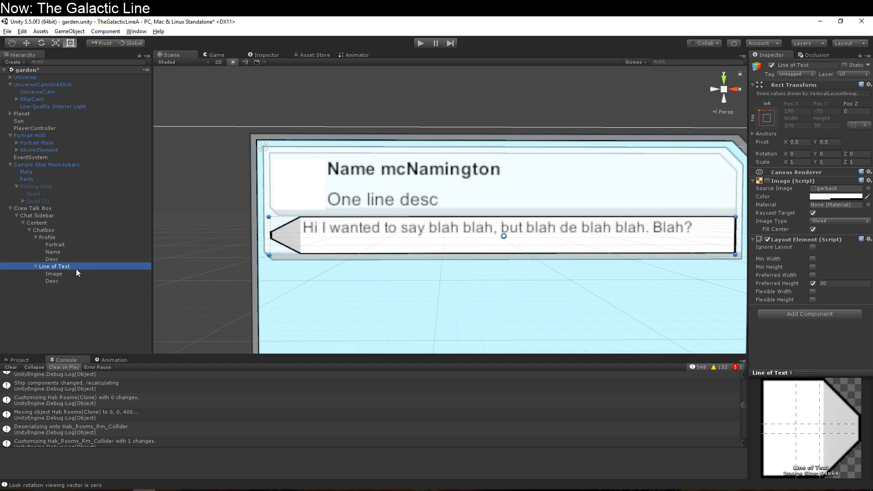
{"action": "left_click", "coordinate": [829, 284]}
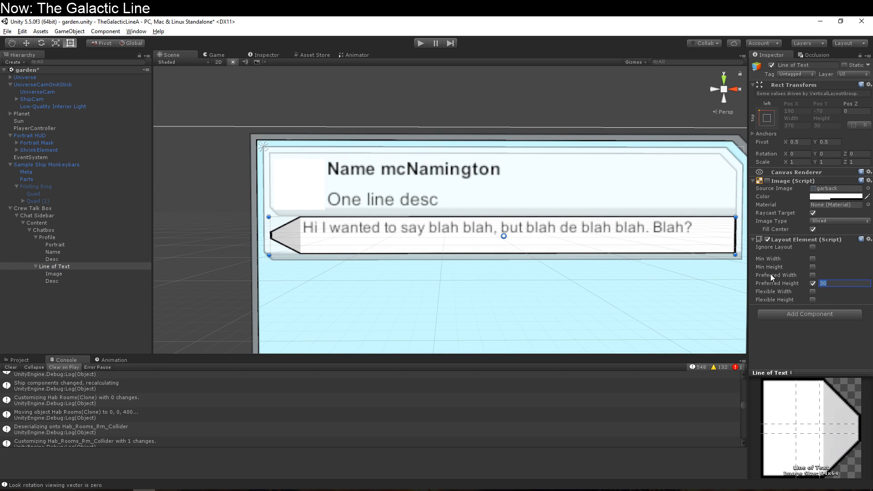
{"action": "type", "text": "34"}
{"action": "scroll", "coordinate": [324, 291], "scroll_direction": "down", "scroll_amount": 4}
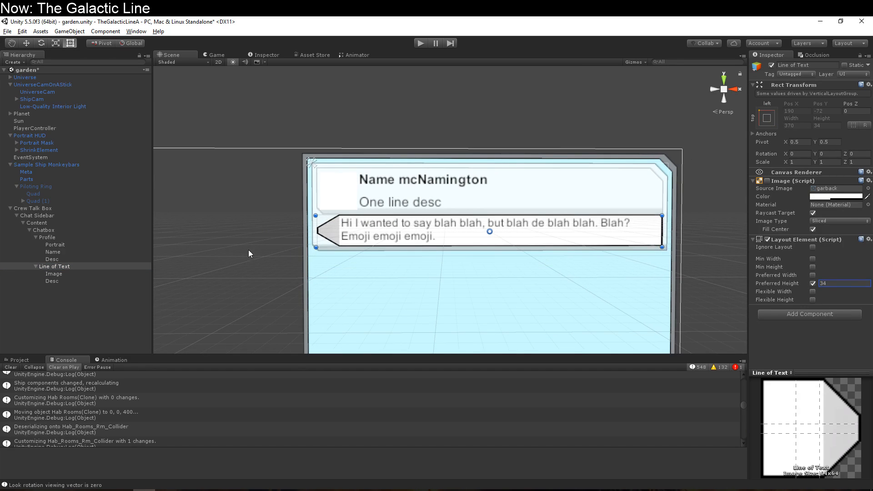
{"action": "middle_click_drag", "start_coordinate": [259, 224], "coordinate": [230, 214]}
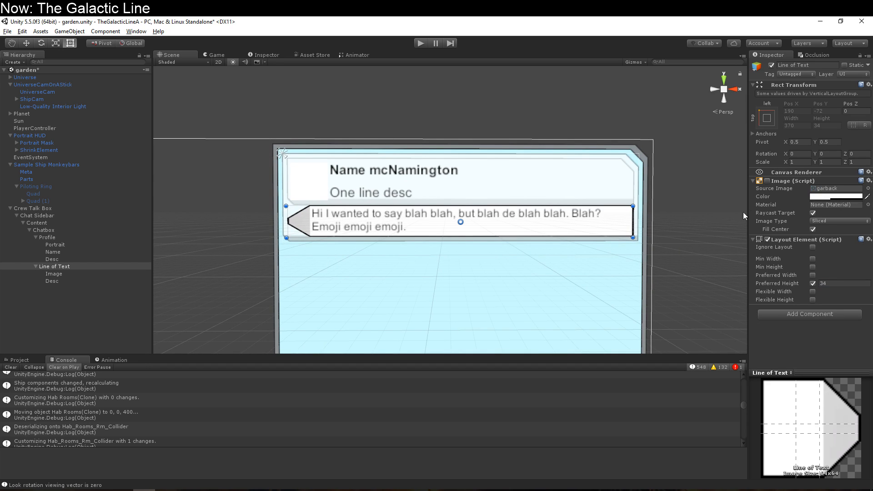
- Make the Image under Line of Text semi-transparent by lowering its color's alpha to 120
{"action": "left_click", "coordinate": [72, 268]}
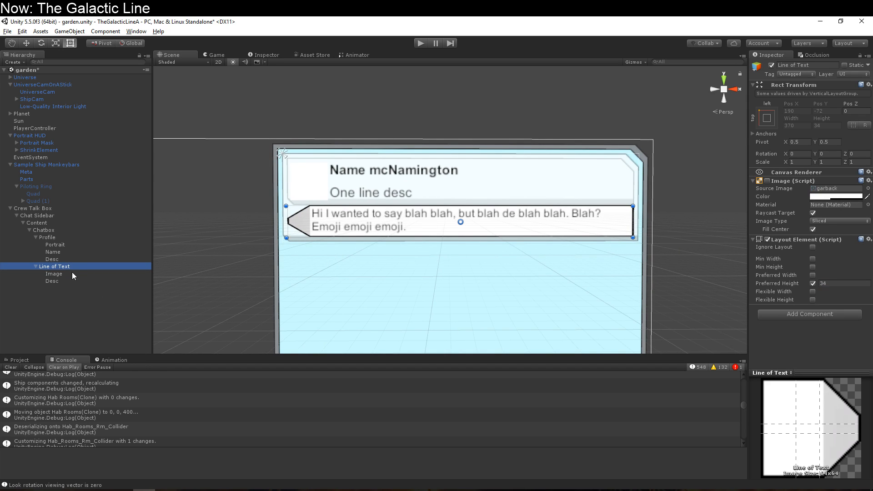
{"action": "left_click", "coordinate": [74, 272]}
{"action": "left_click", "coordinate": [78, 268]}
{"action": "left_click", "coordinate": [83, 274]}
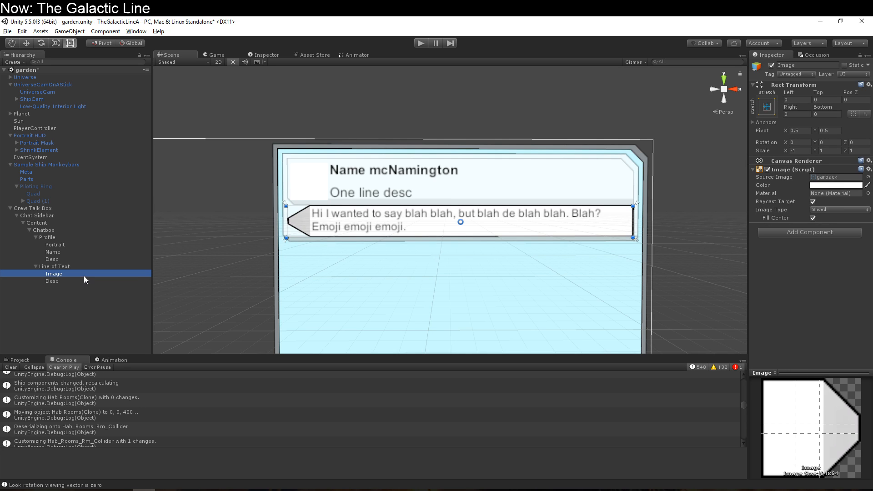
{"action": "left_click", "coordinate": [853, 187]}
{"action": "left_click_drag", "start_coordinate": [50, 182], "coordinate": [52, 182]}
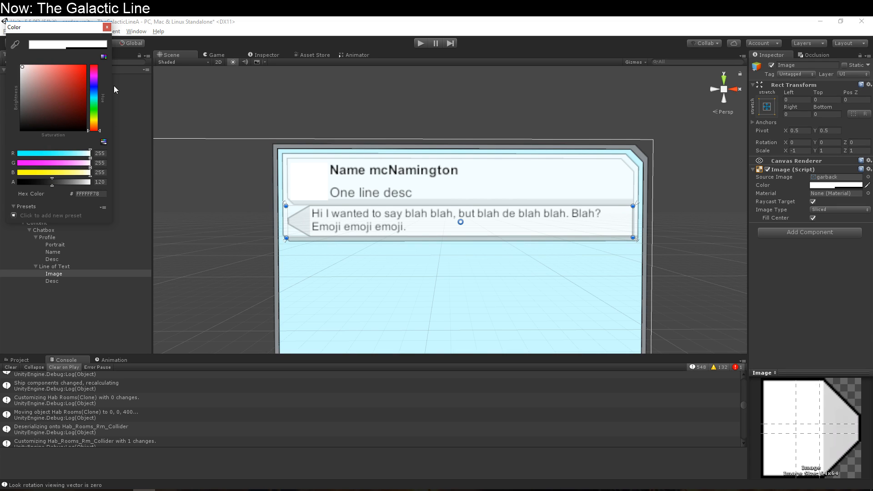
{"action": "left_click_drag", "start_coordinate": [109, 29], "coordinate": [109, 22]}
{"action": "left_click", "coordinate": [107, 20]}
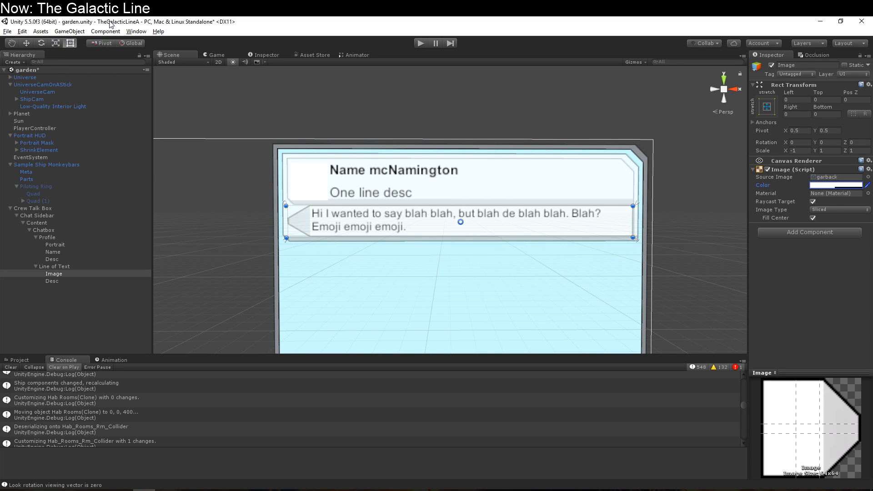
- Tint the Profile background light blue (RGB 144, 191, 255) with an alpha of 168
{"action": "left_click", "coordinate": [71, 238]}
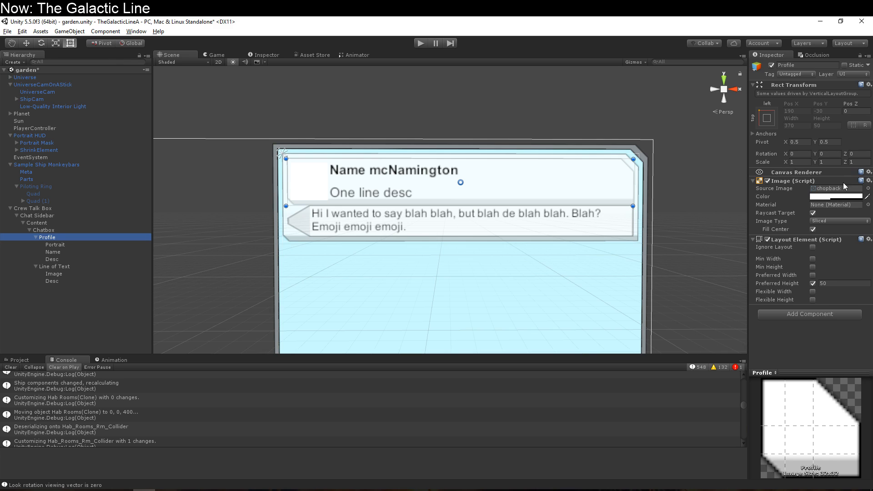
{"action": "left_click", "coordinate": [839, 197]}
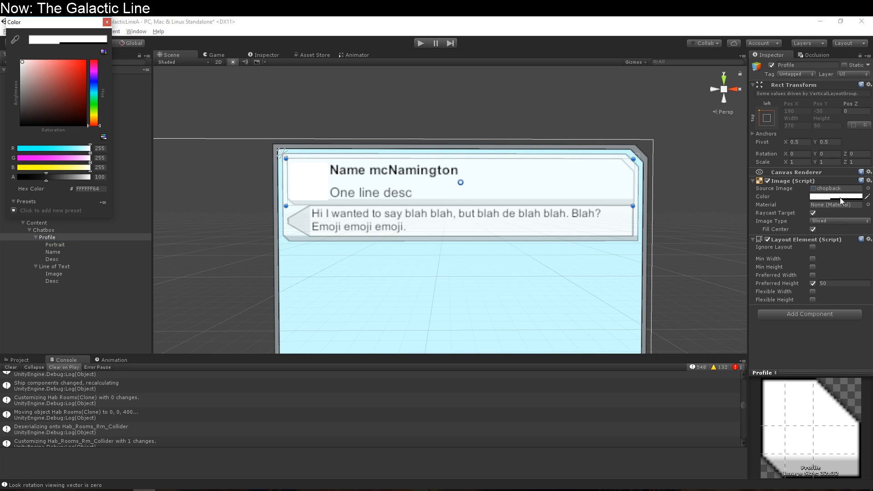
{"action": "left_click", "coordinate": [92, 87]}
{"action": "left_click", "coordinate": [49, 62]}
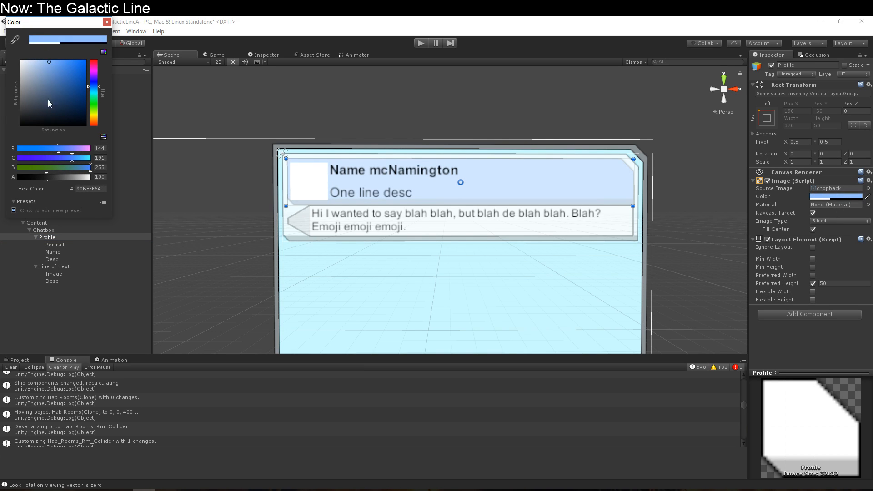
{"action": "left_click_drag", "start_coordinate": [53, 177], "coordinate": [66, 181]}
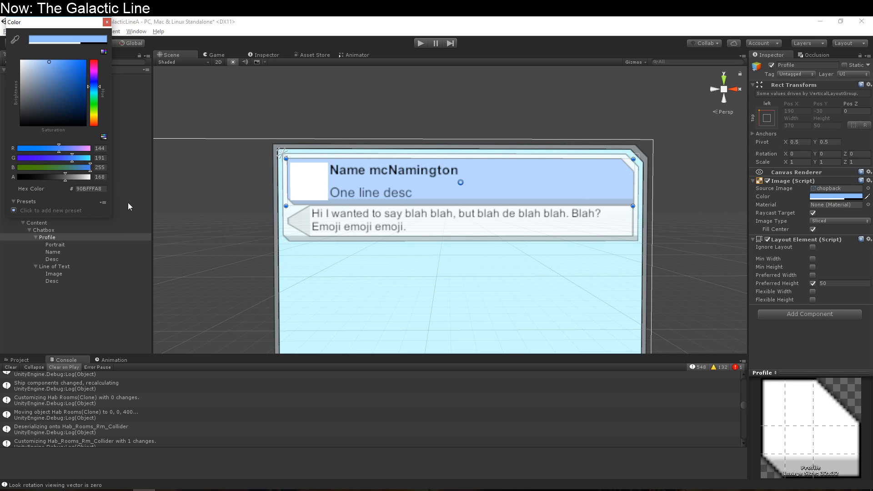
{"action": "left_click", "coordinate": [103, 291]}
- Examine the styled chat box from an oblique angle in the scene, with Line of Text selected
{"action": "right_click_drag", "start_coordinate": [265, 288], "coordinate": [148, 357]}
{"action": "left_click_drag", "start_coordinate": [260, 354], "coordinate": [275, 342]}
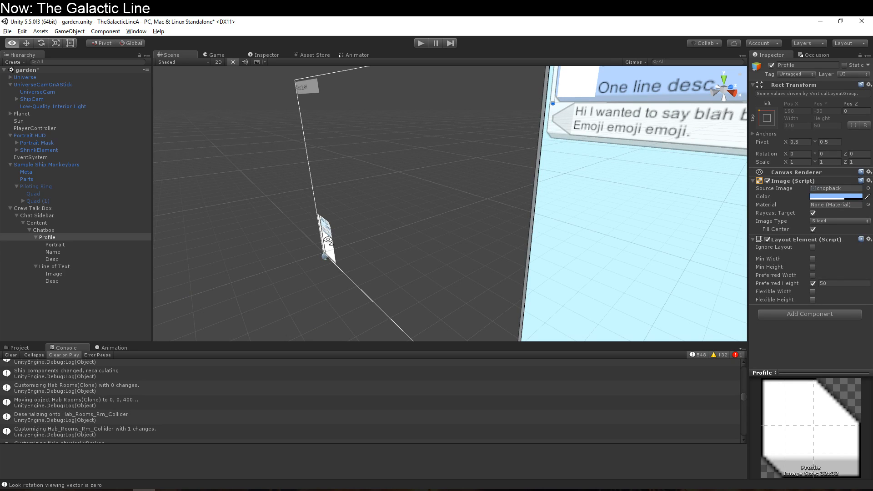
{"action": "left_click", "coordinate": [95, 267]}
{"action": "right_click_drag", "start_coordinate": [374, 226], "coordinate": [303, 235]}
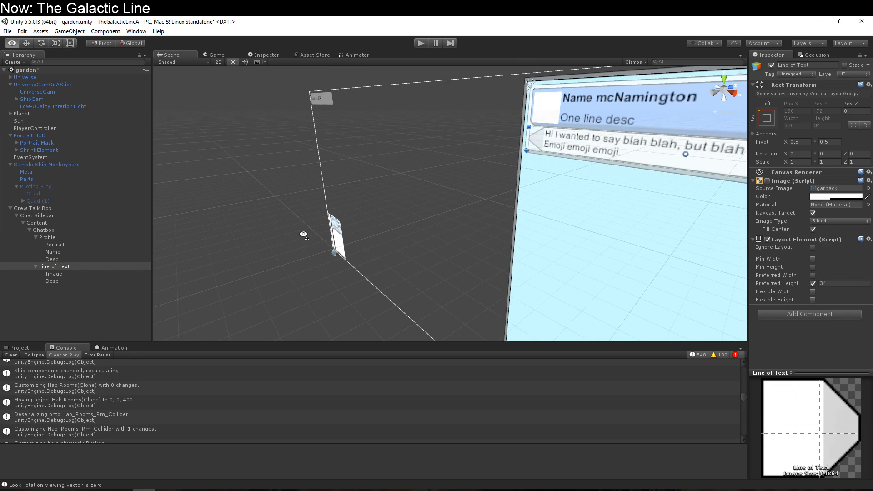
{"action": "right_click_drag", "start_coordinate": [376, 240], "coordinate": [408, 208]}
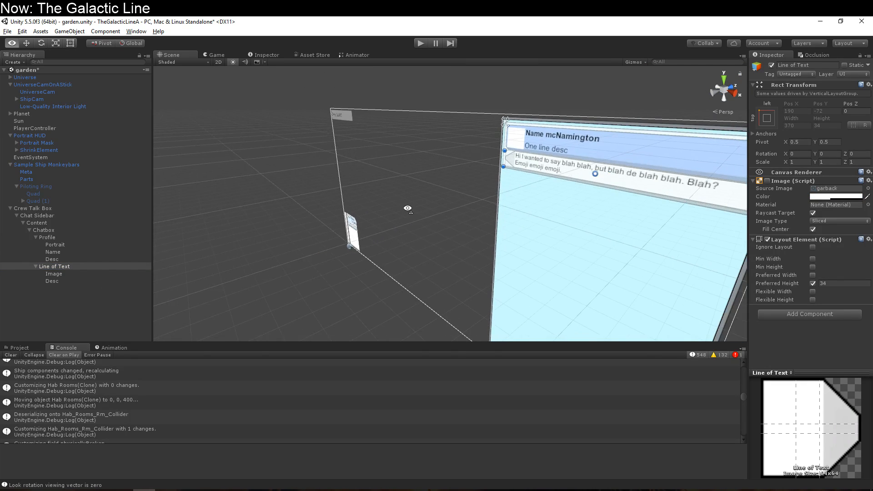
{"action": "left_click", "coordinate": [26, 44]}
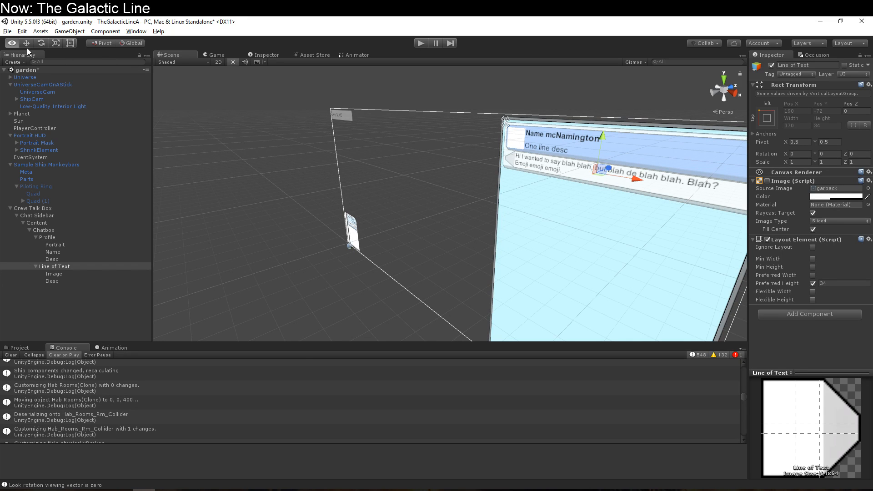
{"action": "right_click_drag", "start_coordinate": [372, 207], "coordinate": [404, 201]}
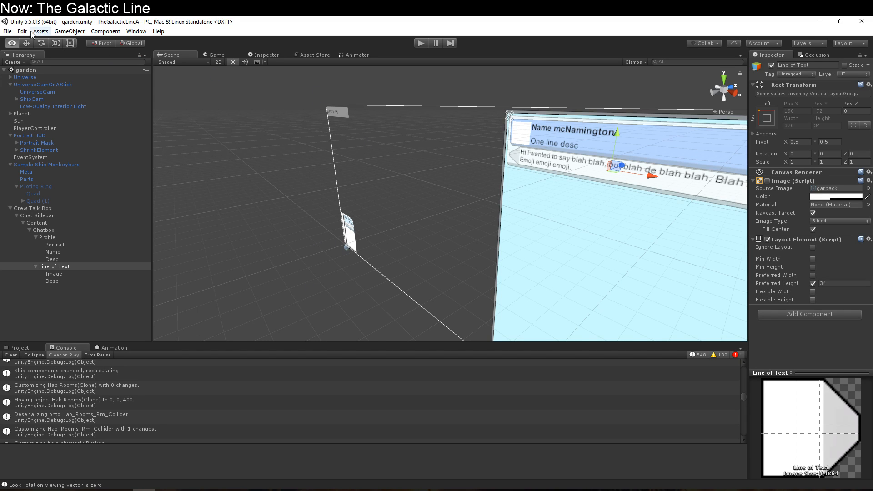
- Save the garden scene and switch to the MonoDevelop code editor
{"action": "left_click", "coordinate": [8, 31]}
{"action": "left_click", "coordinate": [32, 65]}
{"action": "left_click", "coordinate": [166, 490]}
{"action": "double_click", "coordinate": [526, 67]}
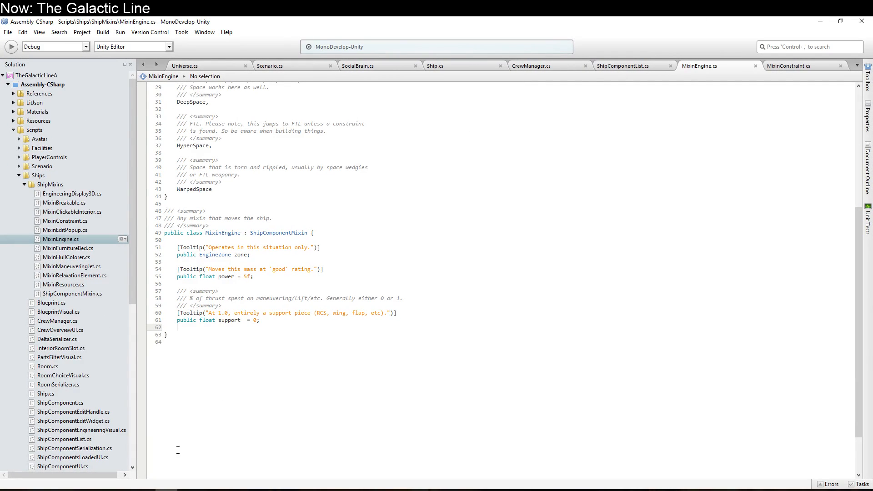
- Launch Unity from the desktop, open the TheGalacticLineA project and switch to its editor window
{"action": "right_click", "coordinate": [151, 490]}
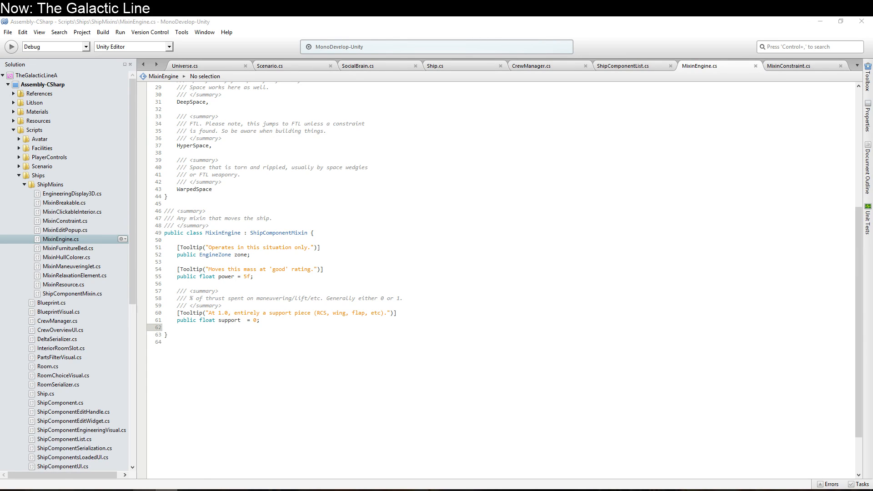
{"action": "left_click", "coordinate": [153, 483]}
{"action": "mouse_move", "coordinate": [145, 490]}
{"action": "left_click", "coordinate": [10, 489]}
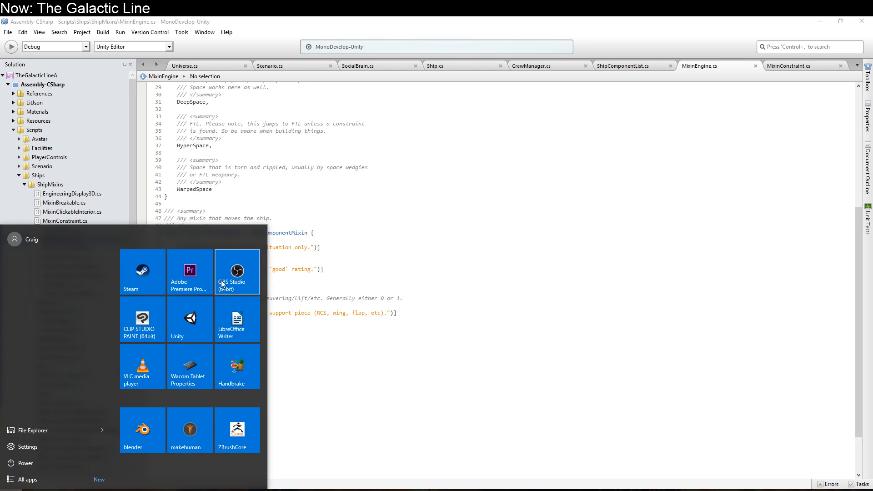
{"action": "left_click", "coordinate": [190, 319]}
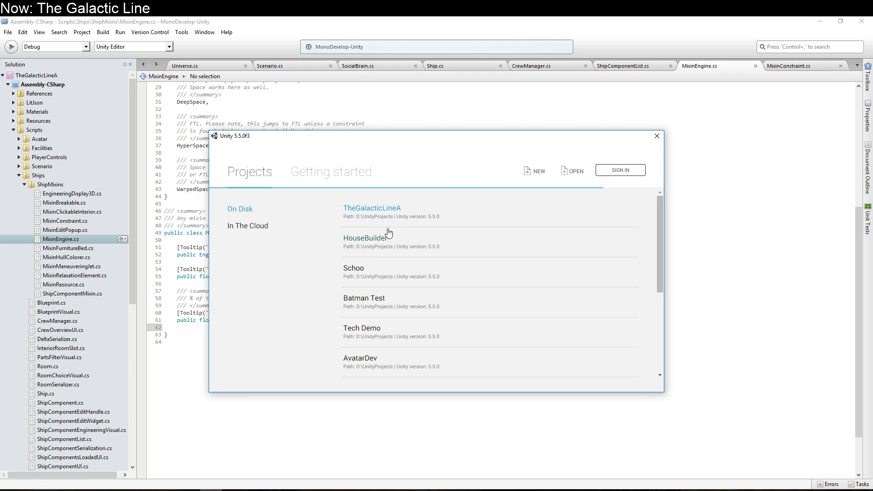
{"action": "left_click", "coordinate": [387, 215]}
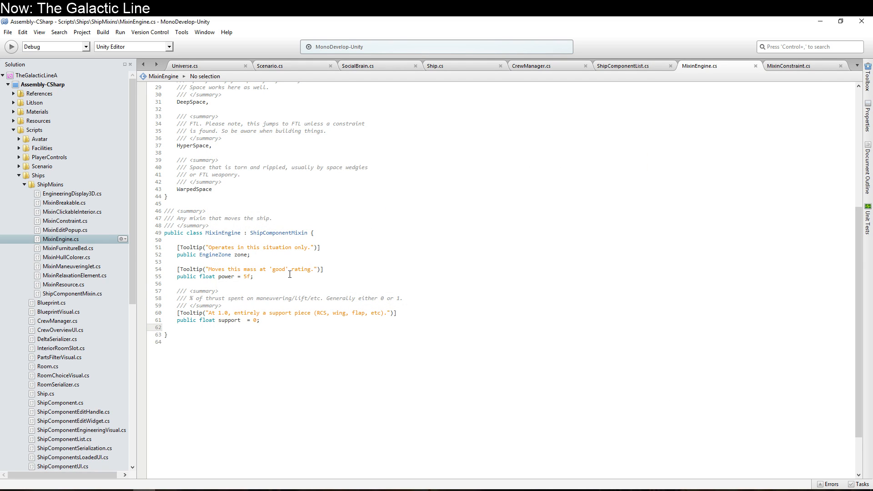
{"action": "mouse_move", "coordinate": [256, 249]}
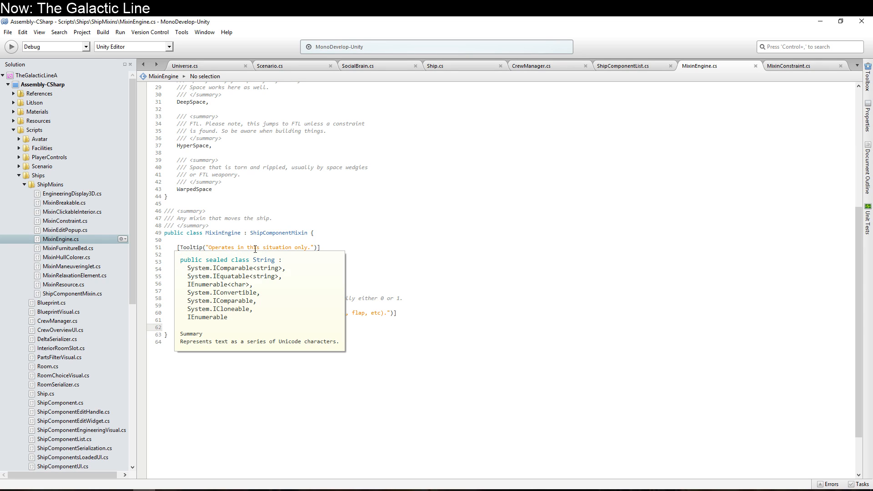
{"action": "mouse_move", "coordinate": [252, 268]}
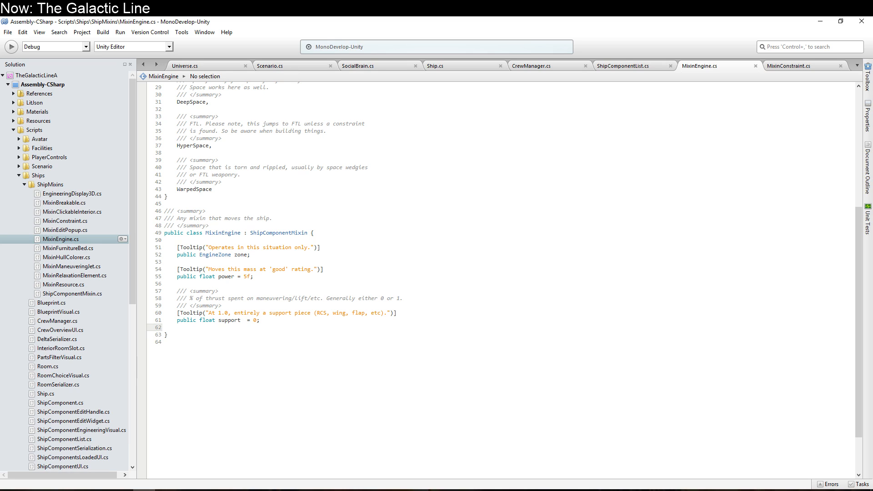
{"action": "key", "text": "alt+Tab"}
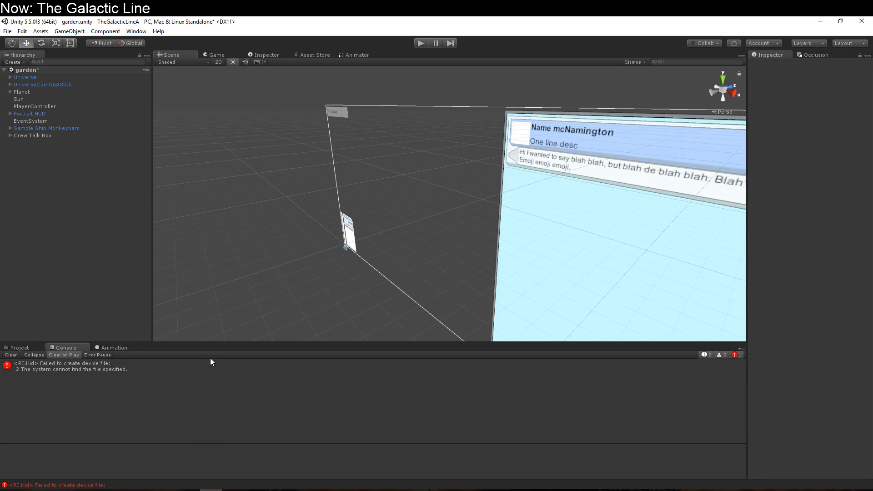
- Examine the chat box from the front and check the Profile, Chatbox and Line of Text objects
{"action": "right_click_drag", "start_coordinate": [523, 279], "coordinate": [629, 259]}
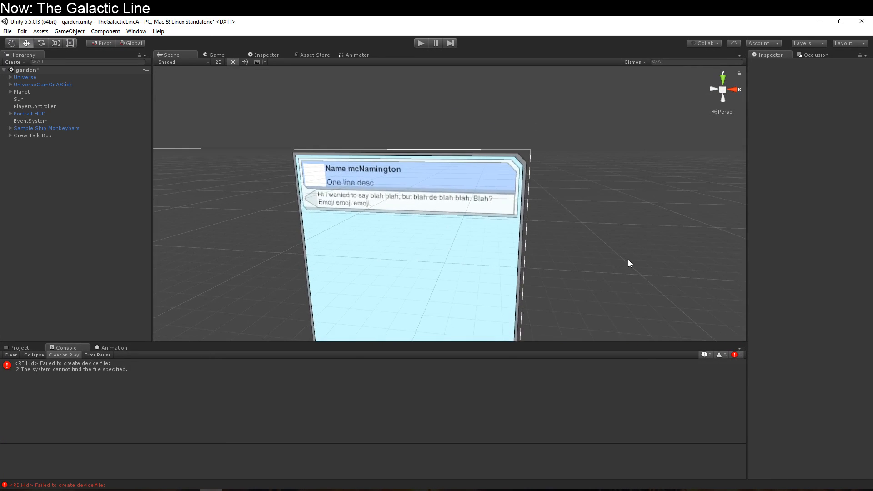
{"action": "scroll", "coordinate": [449, 216], "scroll_direction": "up", "scroll_amount": 3}
{"action": "left_click", "coordinate": [385, 211]}
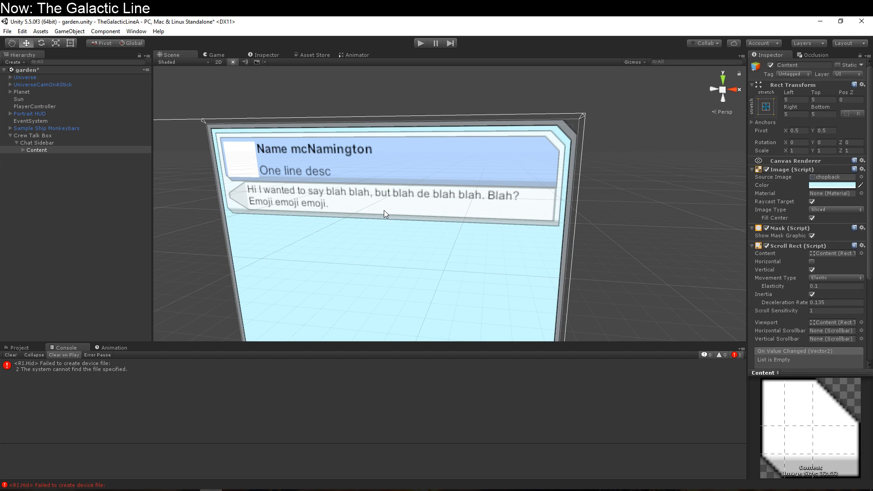
{"action": "left_click", "coordinate": [383, 210]}
{"action": "left_click", "coordinate": [92, 172]}
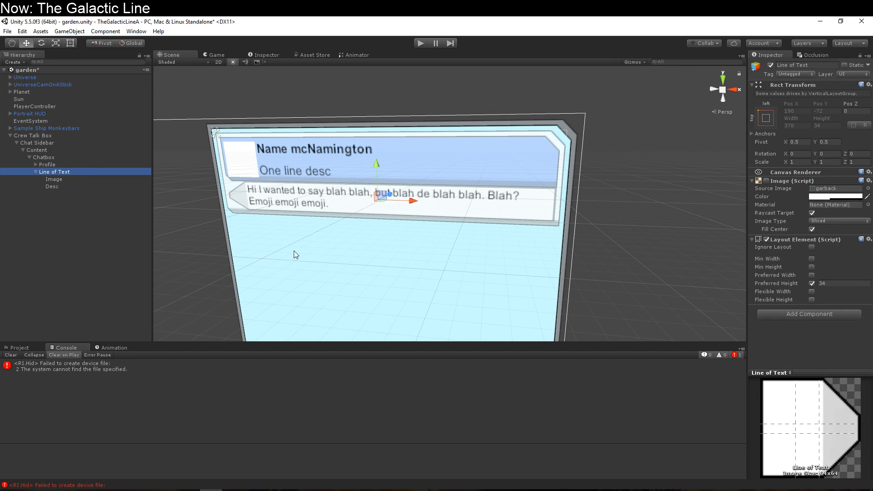
{"action": "right_click_drag", "start_coordinate": [591, 273], "coordinate": [370, 272]}
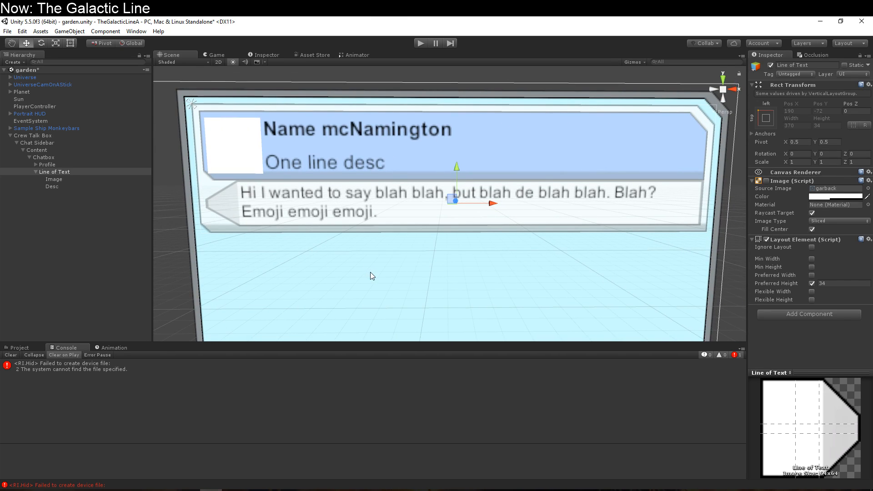
{"action": "left_click", "coordinate": [72, 164]}
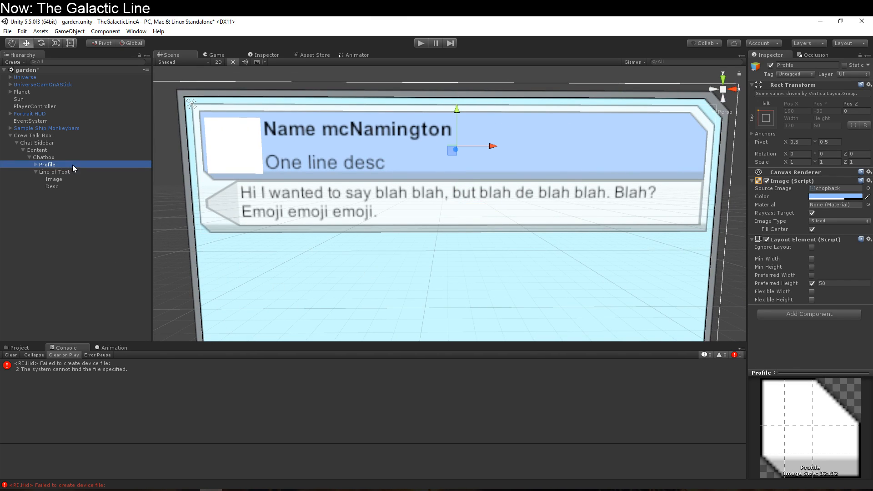
{"action": "left_click", "coordinate": [83, 157]}
{"action": "left_click", "coordinate": [85, 171]}
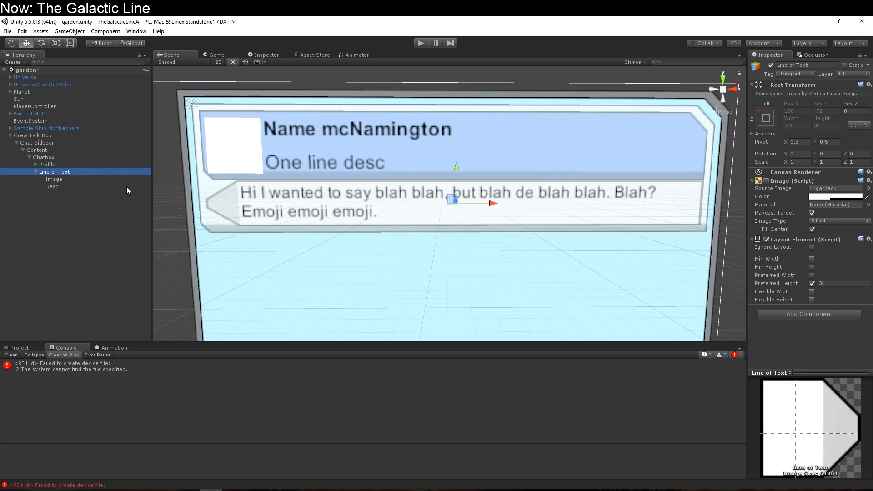
- Indent the Image and Desc under Line of Text, bringing their left offsets to about 26 and 51
{"action": "left_click", "coordinate": [87, 179]}
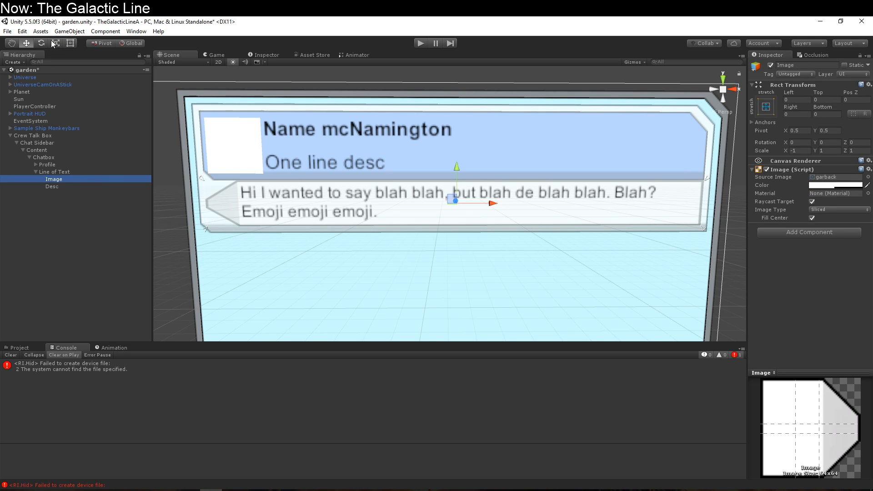
{"action": "left_click", "coordinate": [70, 43]}
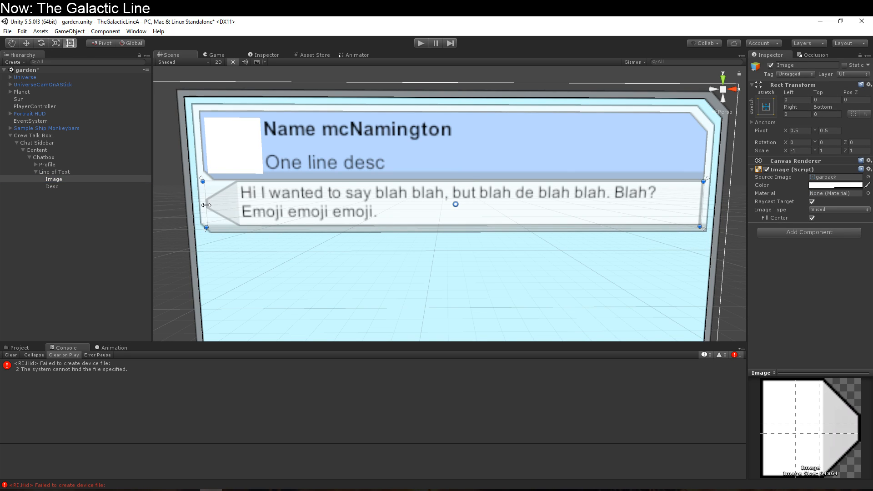
{"action": "left_click_drag", "start_coordinate": [202, 209], "coordinate": [275, 206]}
{"action": "left_click", "coordinate": [78, 187]}
{"action": "left_click", "coordinate": [157, 266]}
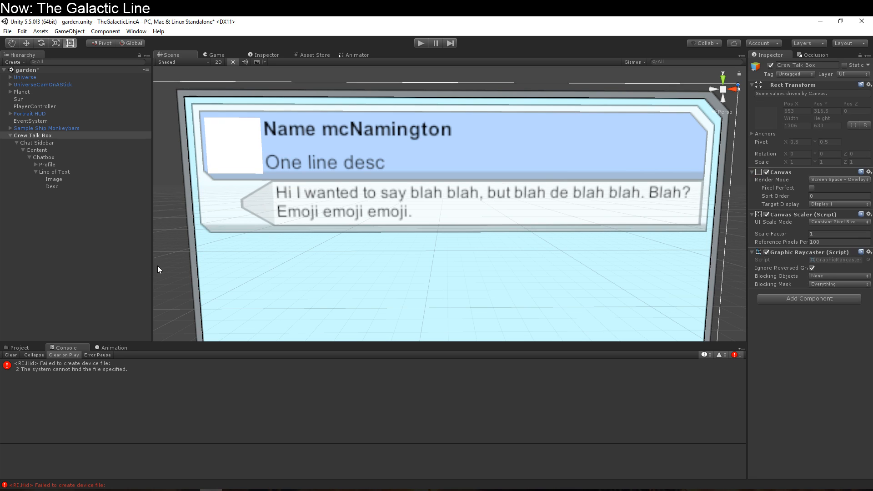
- Duplicate the indented Line of Text five times inside the Chatbox
{"action": "left_click_drag", "start_coordinate": [157, 265], "coordinate": [170, 246], "text": "alt"}
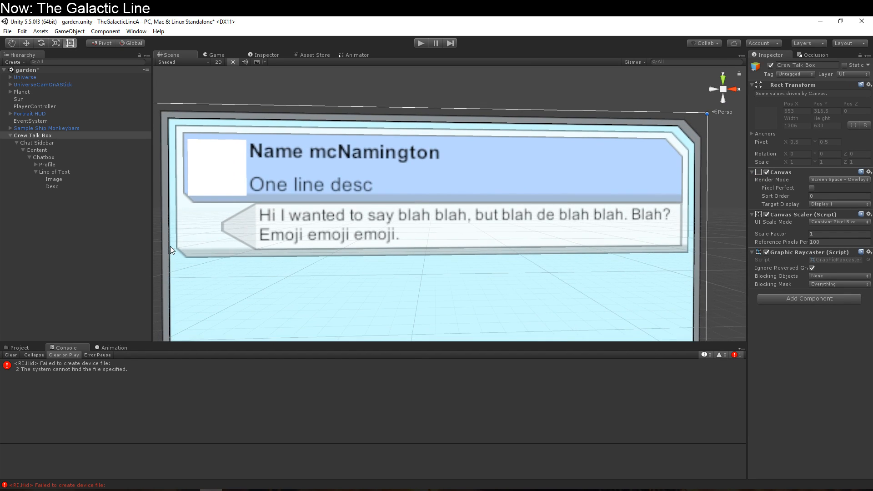
{"action": "scroll", "coordinate": [170, 246], "scroll_direction": "up", "scroll_amount": 2}
{"action": "scroll", "coordinate": [170, 246], "scroll_direction": "down", "scroll_amount": 1}
{"action": "middle_click_drag", "start_coordinate": [170, 247], "coordinate": [185, 264]}
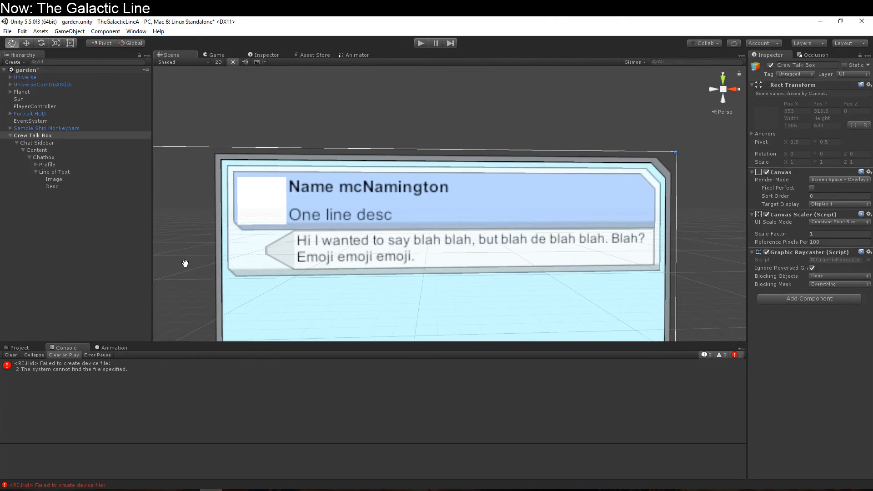
{"action": "scroll", "coordinate": [204, 267], "scroll_direction": "down", "scroll_amount": 1}
{"action": "left_click", "coordinate": [91, 190]}
{"action": "left_click", "coordinate": [78, 173]}
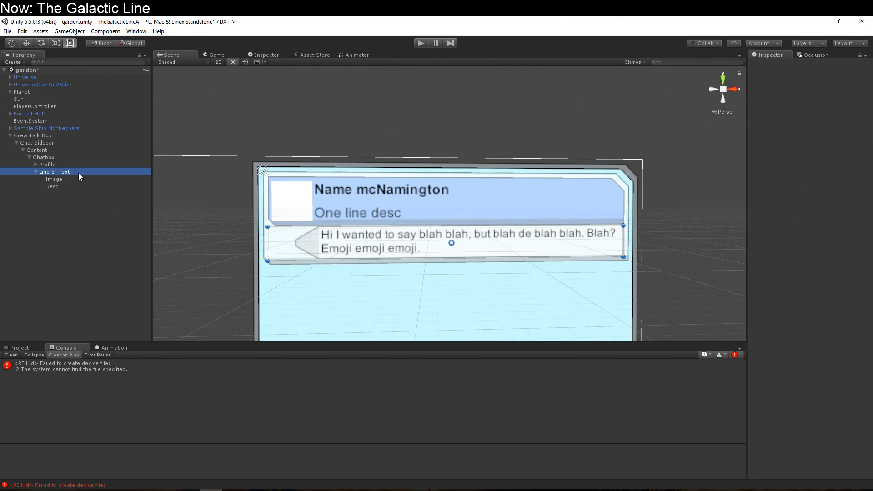
{"action": "left_click", "coordinate": [36, 172]}
{"action": "key", "text": "ctrl+d"}
{"action": "key", "text": "ctrl+d"}
{"action": "key", "text": "ctrl+d"}
{"action": "key", "text": "ctrl+d"}
{"action": "key", "text": "ctrl+d"}
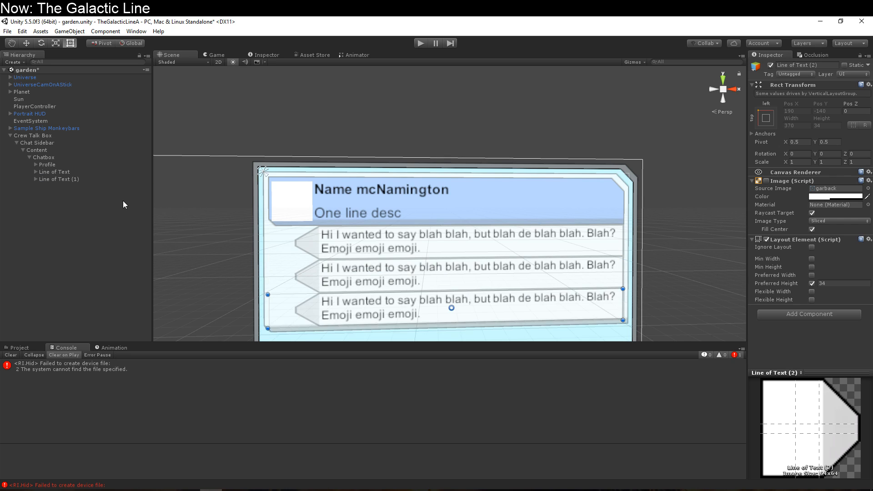
{"action": "middle_click_drag", "start_coordinate": [242, 273], "coordinate": [231, 216]}
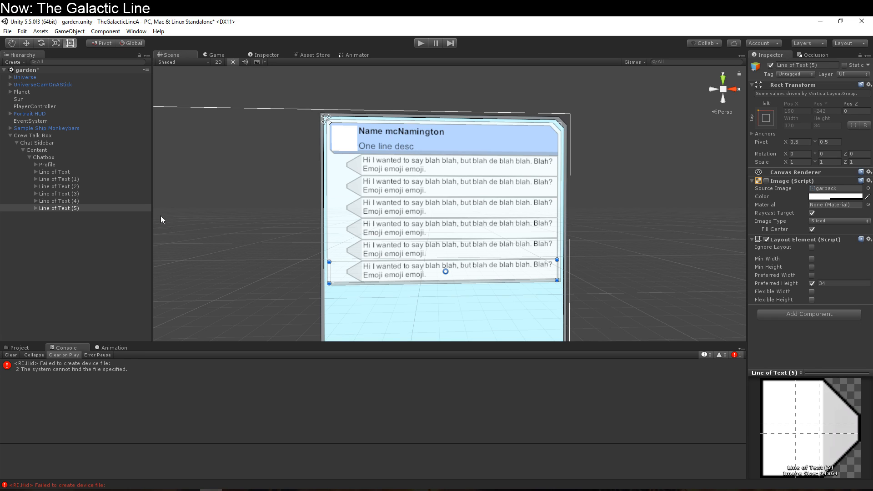
- Rename the last duplicated line Query and flip its Image horizontally by setting its X scale to 1
{"action": "left_click", "coordinate": [37, 209]}
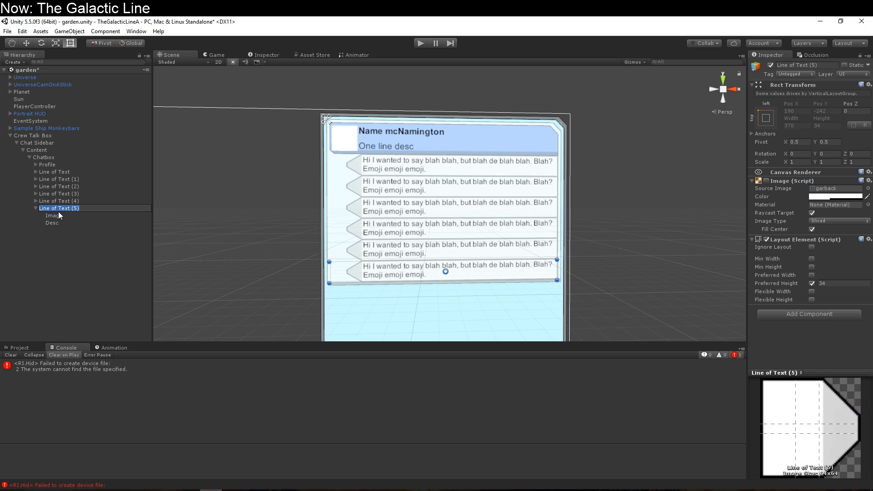
{"action": "type", "text": "y"}
{"action": "key", "text": "Return"}
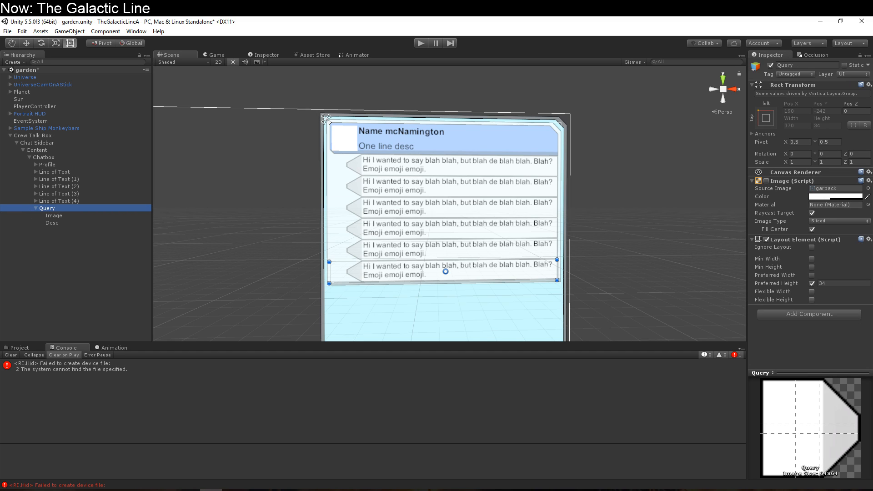
{"action": "left_click", "coordinate": [50, 215]}
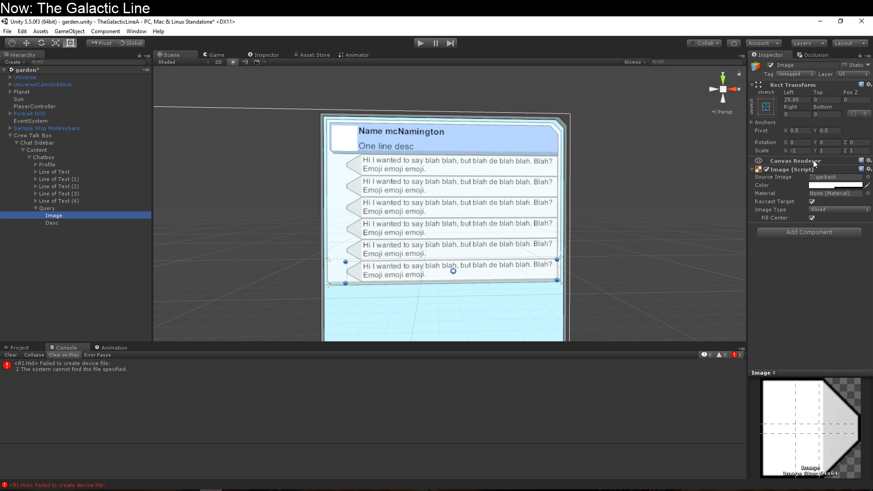
{"action": "left_click", "coordinate": [804, 150]}
{"action": "type", "text": "1"}
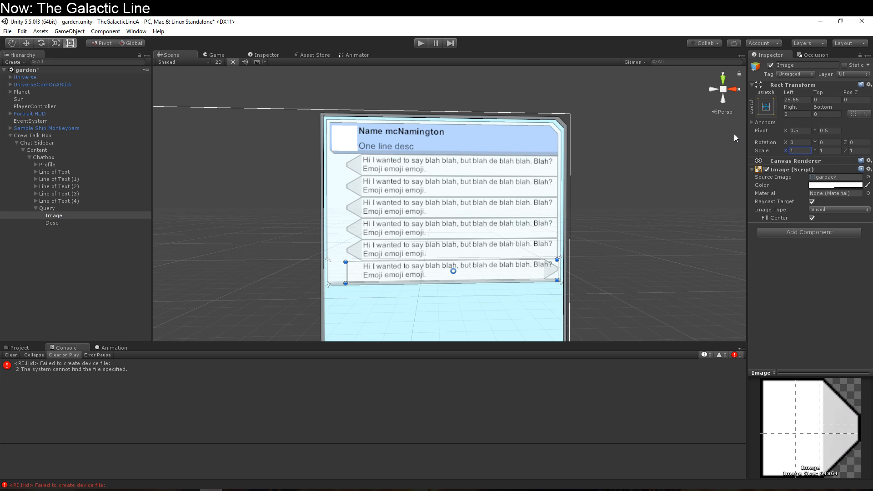
{"action": "left_click", "coordinate": [541, 269]}
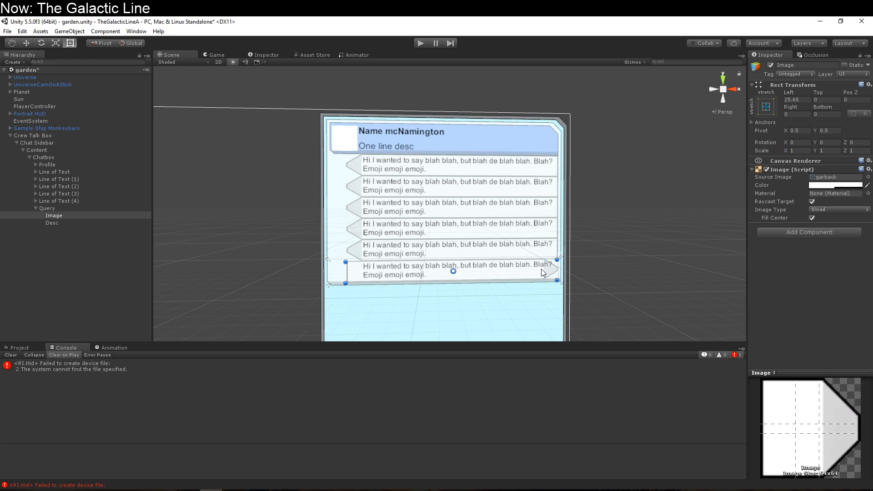
- Set the Query Image's Left and Top offsets to 0 and its Right offset to 25
{"action": "left_click", "coordinate": [77, 217]}
{"action": "left_click", "coordinate": [802, 99]}
{"action": "type", "text": "0"}
{"action": "key", "text": "Tab"}
{"action": "type", "text": "25"}
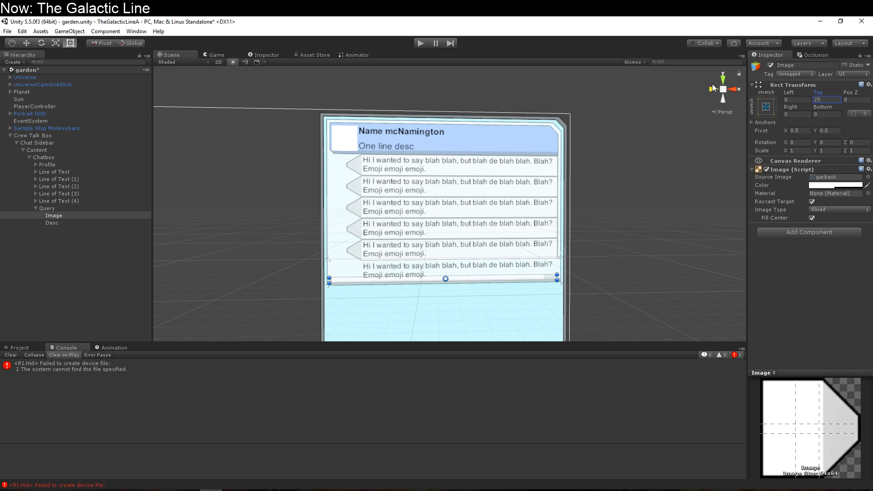
{"action": "double_click", "coordinate": [822, 99]}
{"action": "type", "text": "0"}
{"action": "key", "text": "Tab"}
{"action": "key", "text": "Tab"}
{"action": "type", "text": "25"}
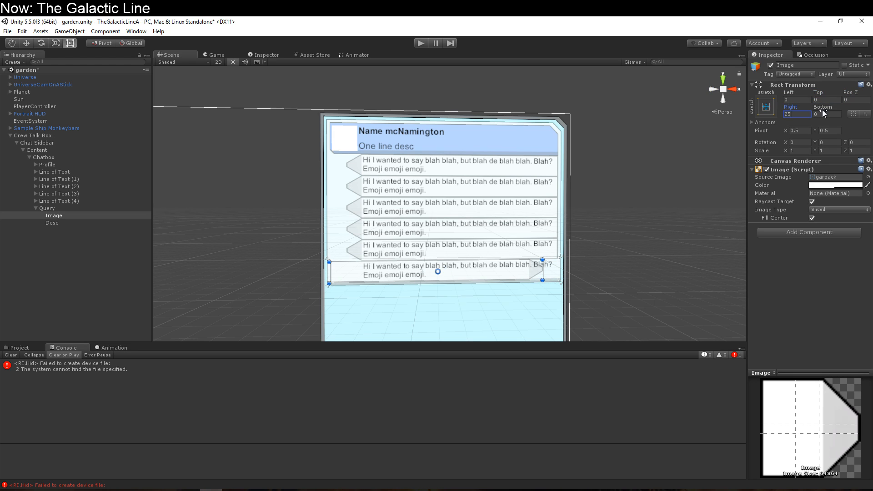
- Tint the Query Image orange-yellow (RGB 255, 195, 0), keeping its transparency
{"action": "scroll", "coordinate": [460, 220], "scroll_direction": "up", "scroll_amount": 3}
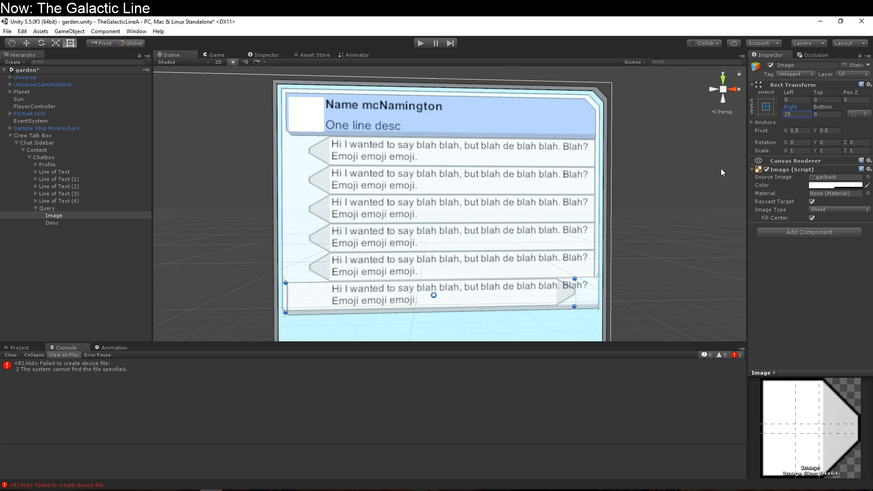
{"action": "left_click", "coordinate": [828, 187]}
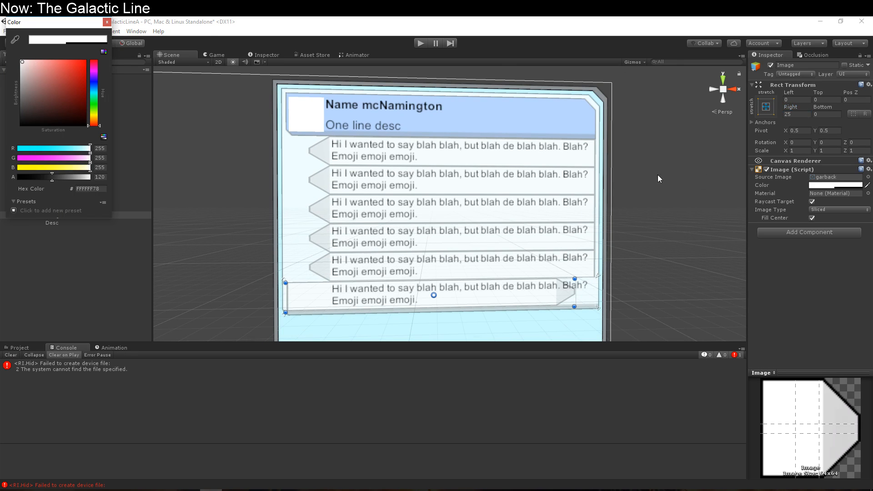
{"action": "left_click", "coordinate": [95, 120]}
{"action": "left_click_drag", "start_coordinate": [67, 83], "coordinate": [117, 18]}
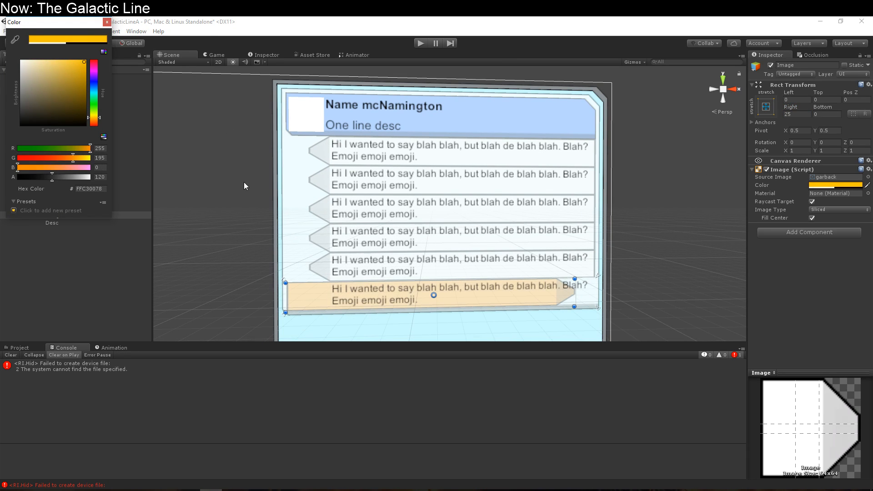
{"action": "left_click", "coordinate": [237, 248]}
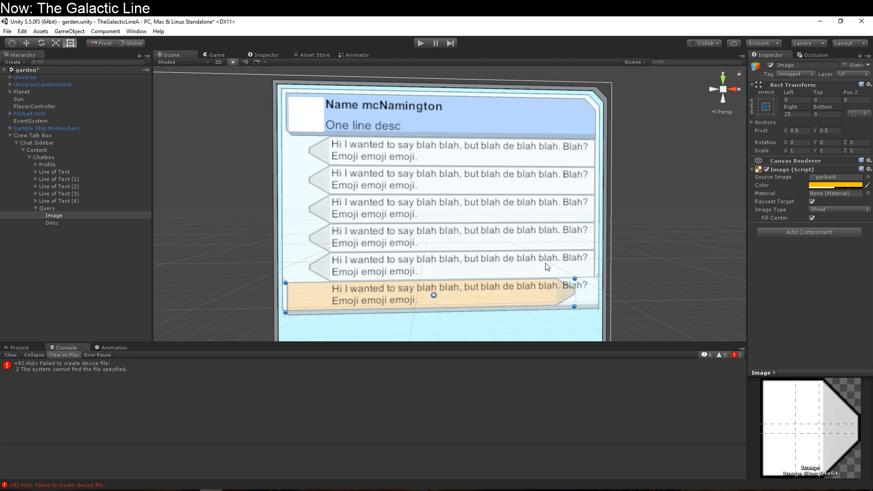
- Delete the Desc text object from under Query
{"action": "scroll", "coordinate": [541, 271], "scroll_direction": "down", "scroll_amount": 1}
{"action": "mouse_move", "coordinate": [541, 271]}
{"action": "middle_mouse_down"}
{"action": "mouse_move", "coordinate": [533, 250]}
{"action": "mouse_move", "coordinate": [530, 259]}
{"action": "middle_mouse_up"}
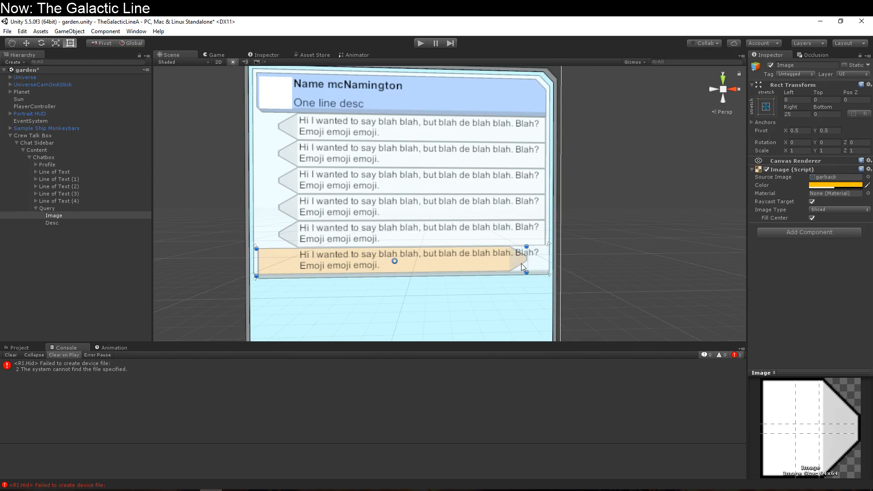
{"action": "left_click", "coordinate": [90, 223]}
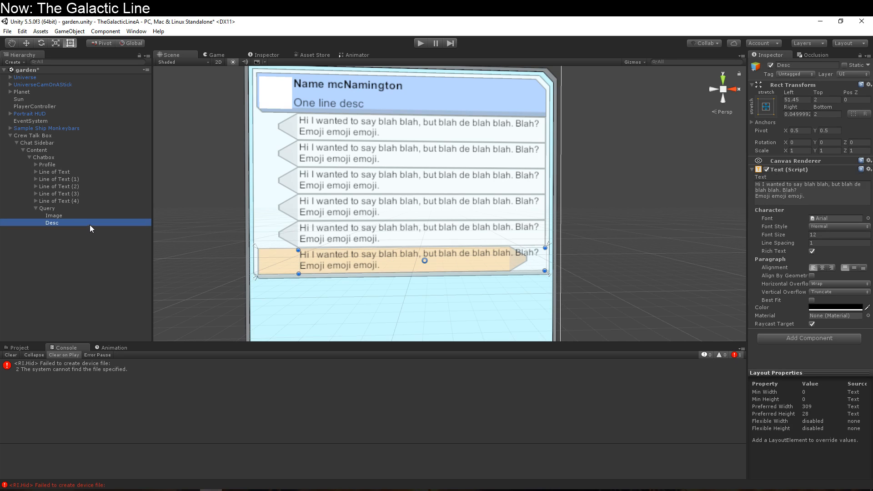
{"action": "key", "text": "Delete"}
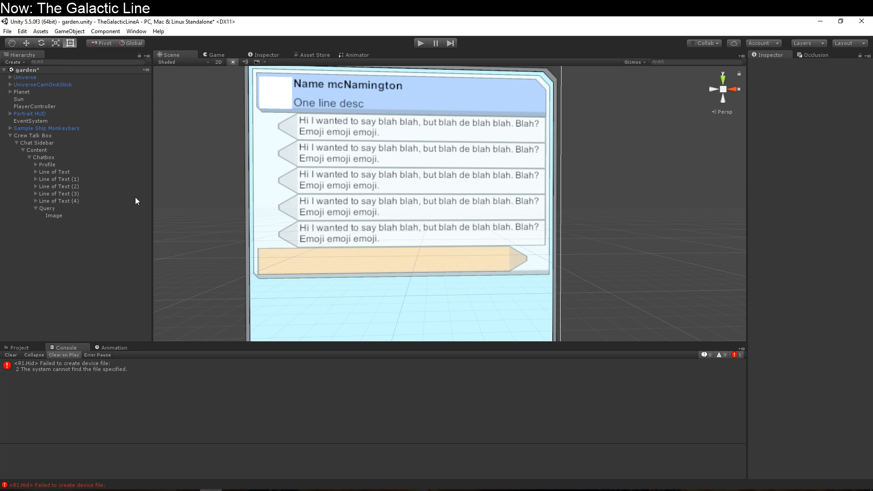
- Add a UI Panel as a child of Query and disable its Image component
{"action": "left_click", "coordinate": [52, 215]}
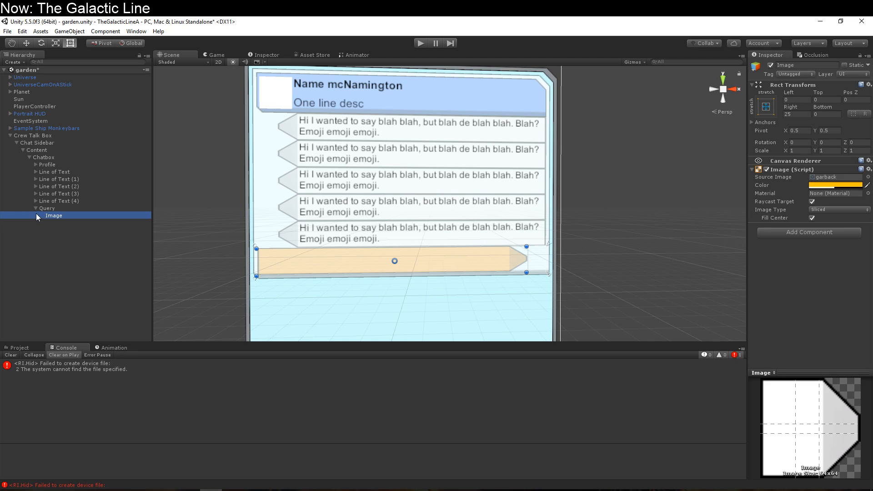
{"action": "left_click", "coordinate": [60, 207]}
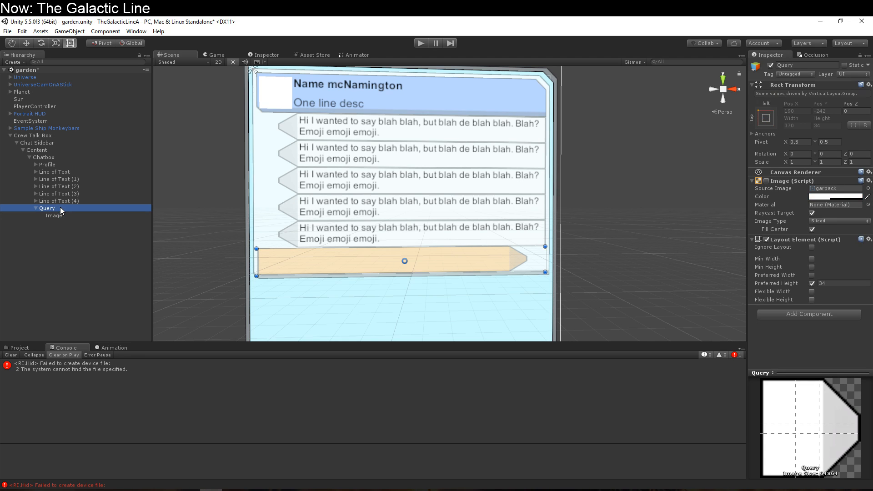
{"action": "right_click", "coordinate": [63, 213]}
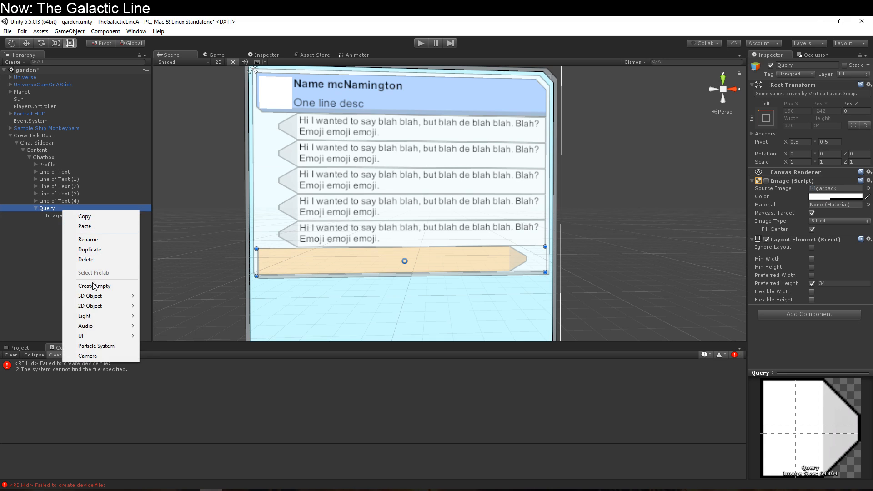
{"action": "mouse_move", "coordinate": [97, 336]}
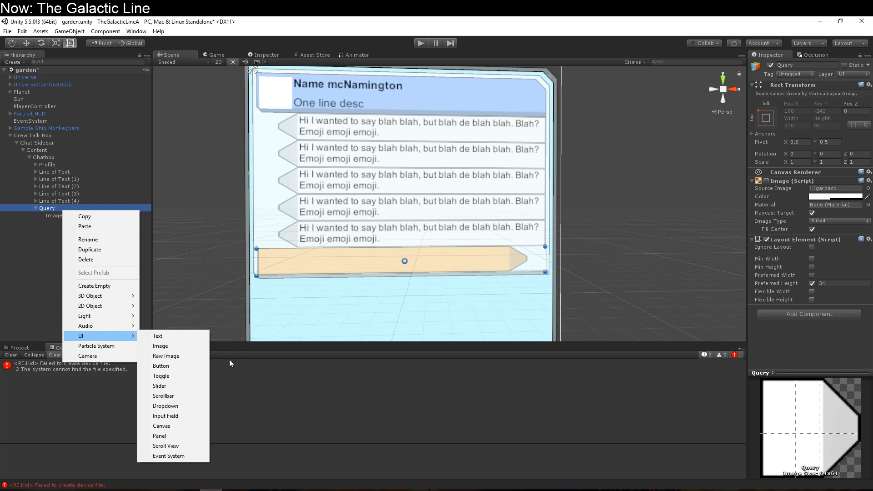
{"action": "left_click", "coordinate": [193, 439]}
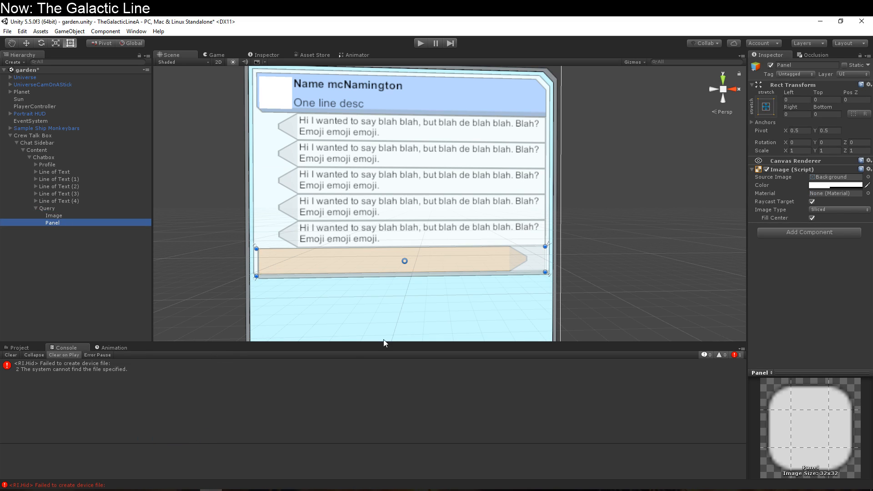
{"action": "left_click", "coordinate": [766, 169]}
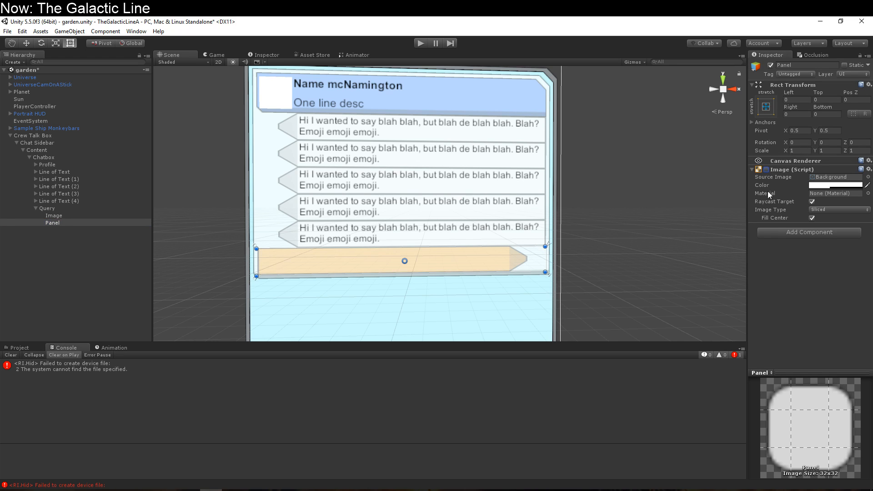
- Add a Horizontal Layout Group component to the Panel under Query
{"action": "left_click", "coordinate": [776, 231]}
{"action": "type", "text": "horizo"}
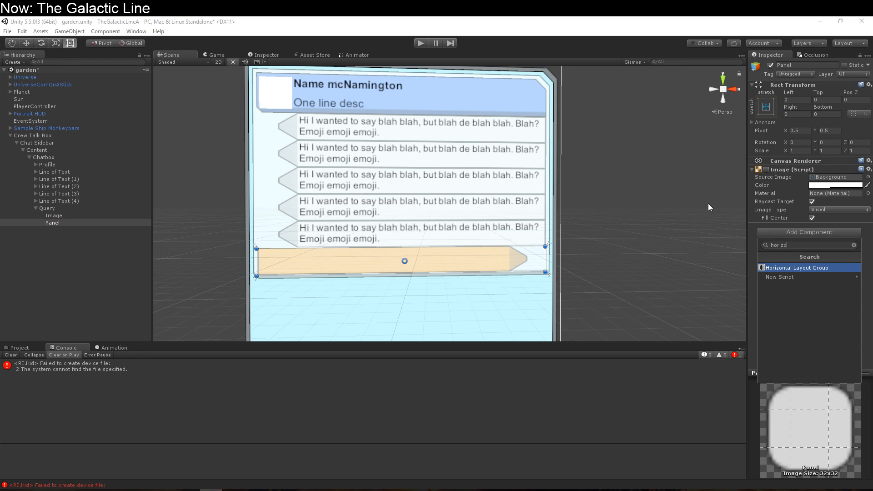
{"action": "key", "text": "Return"}
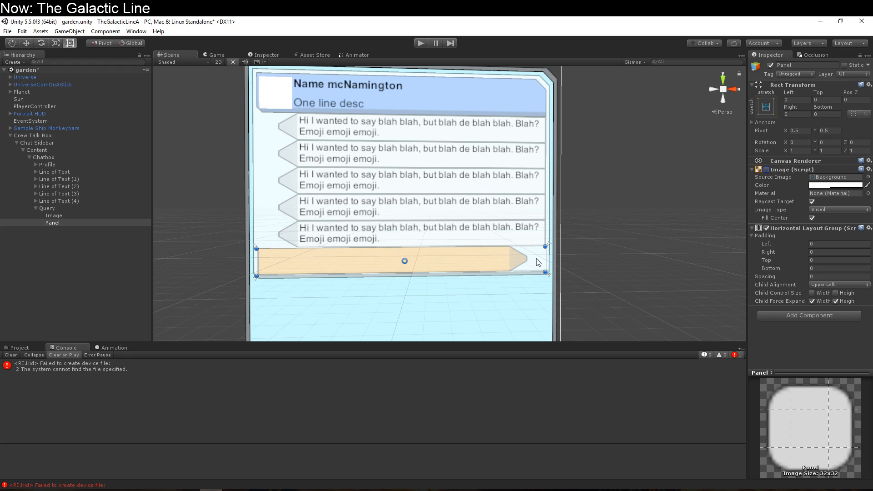
- Pull the Panel's right edge inward to a Right offset of about 50, near the base of the bubble's arrow tip
{"action": "left_click_drag", "start_coordinate": [546, 260], "coordinate": [507, 259]}
{"action": "scroll", "coordinate": [410, 313], "scroll_direction": "up", "scroll_amount": 3}
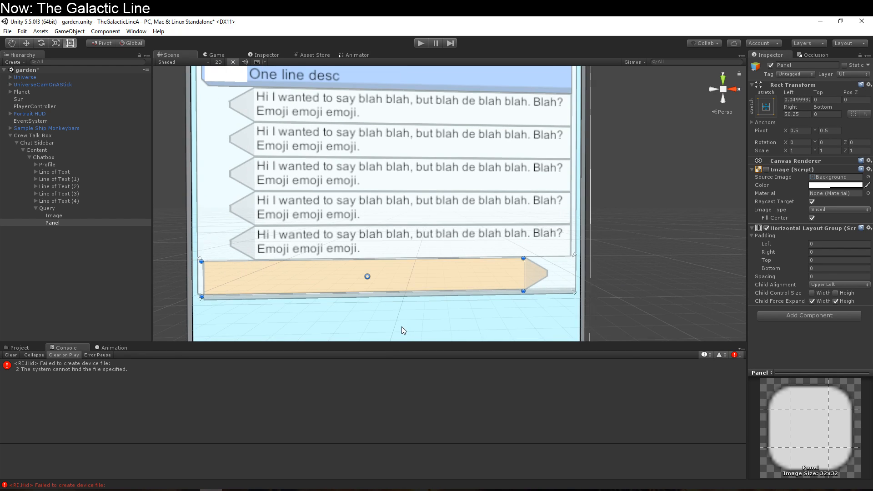
{"action": "key", "text": "q"}
{"action": "mouse_move", "coordinate": [386, 318]}
{"action": "left_mouse_down"}
{"action": "mouse_move", "coordinate": [396, 341]}
{"action": "mouse_move", "coordinate": [396, 311]}
{"action": "left_mouse_up"}
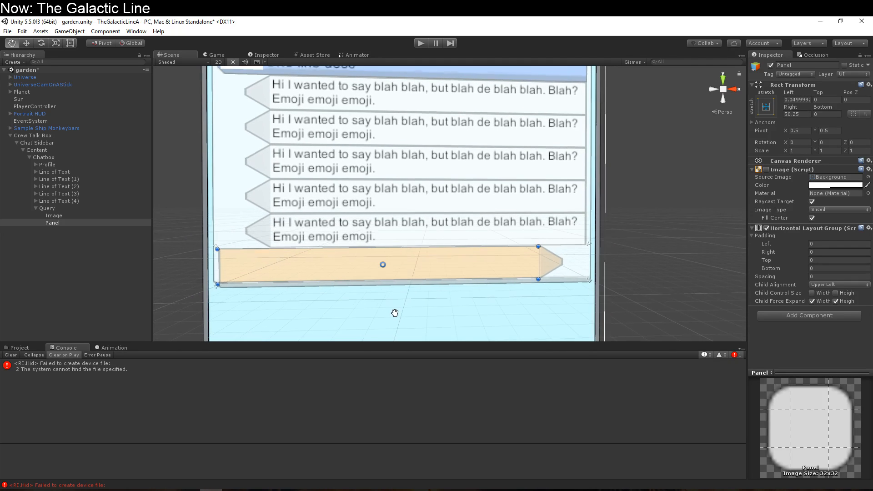
{"action": "key", "text": "t"}
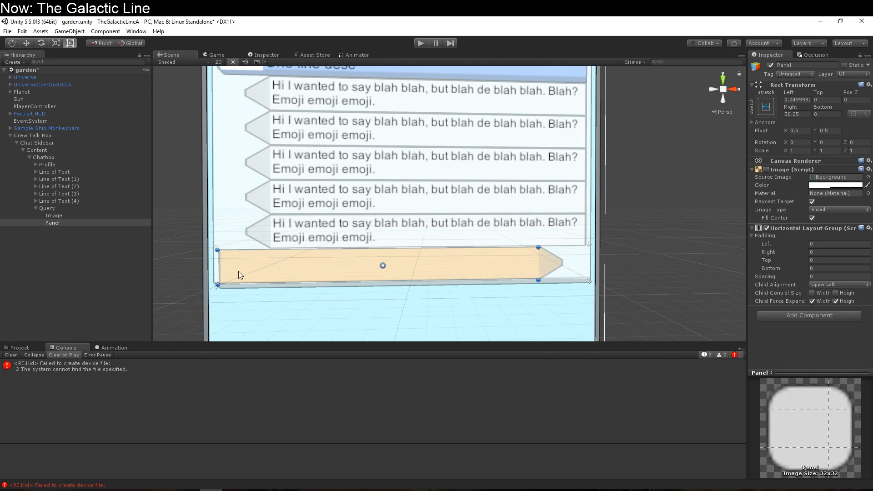
- Set the Horizontal Layout Group's left, right, top and bottom padding to 3 and its spacing to 3
{"action": "left_click", "coordinate": [839, 244]}
{"action": "type", "text": "3"}
{"action": "key", "text": "Tab"}
{"action": "type", "text": "3"}
{"action": "key", "text": "Tab"}
{"action": "type", "text": "3"}
{"action": "key", "text": "Tab"}
{"action": "type", "text": "3"}
{"action": "left_click", "coordinate": [824, 276]}
{"action": "left_click", "coordinate": [827, 276]}
{"action": "type", "text": "3"}
- Add a Scroll Rect component to the Panel
{"action": "left_click", "coordinate": [818, 315]}
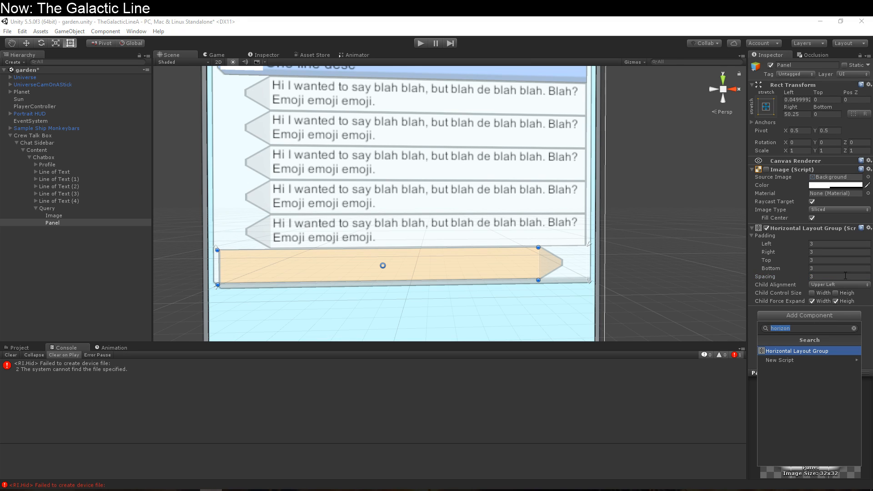
{"action": "type", "text": "scroll"}
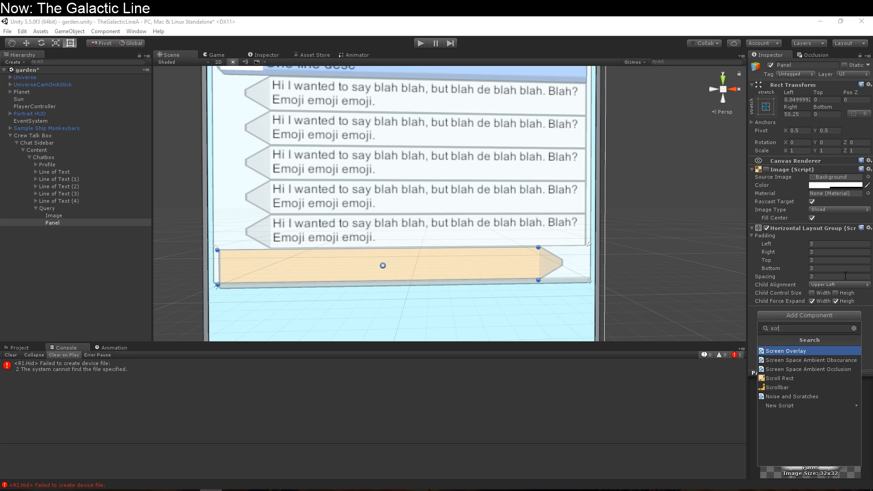
{"action": "key", "text": "Return"}
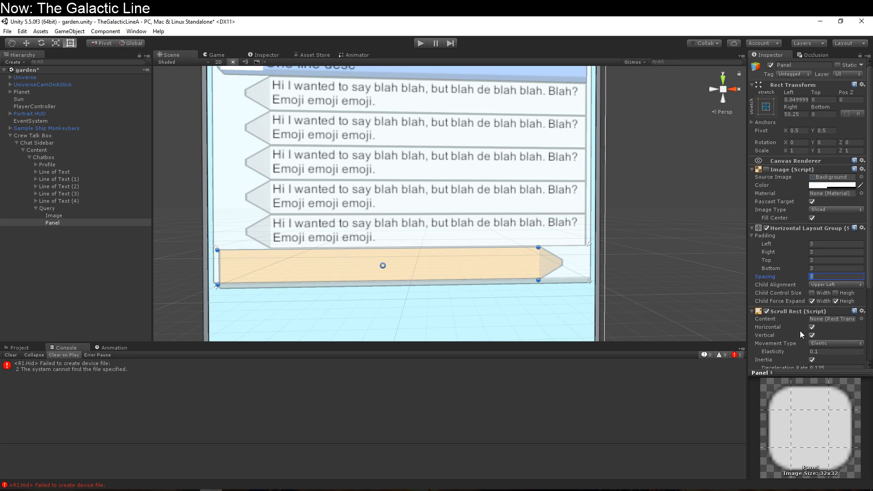
- Add a Mask component to the Panel
{"action": "scroll", "coordinate": [789, 334], "scroll_direction": "down", "scroll_amount": 5}
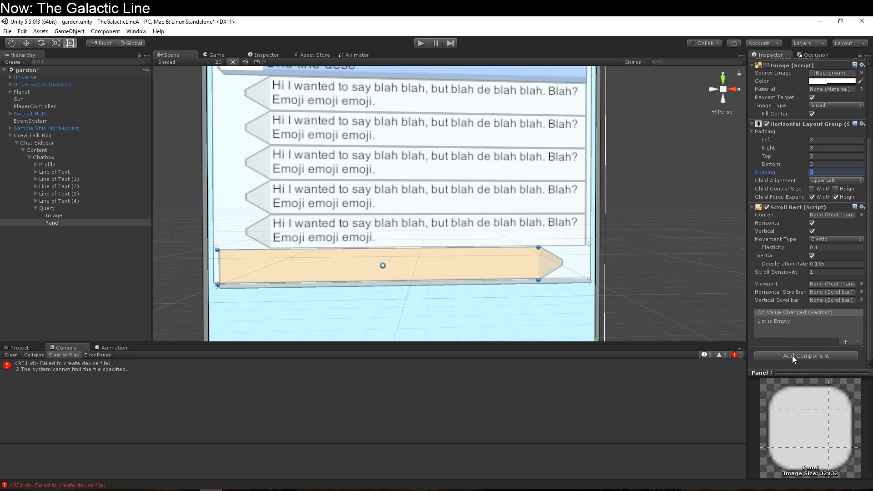
{"action": "left_click", "coordinate": [792, 355]}
{"action": "type", "text": "mask"}
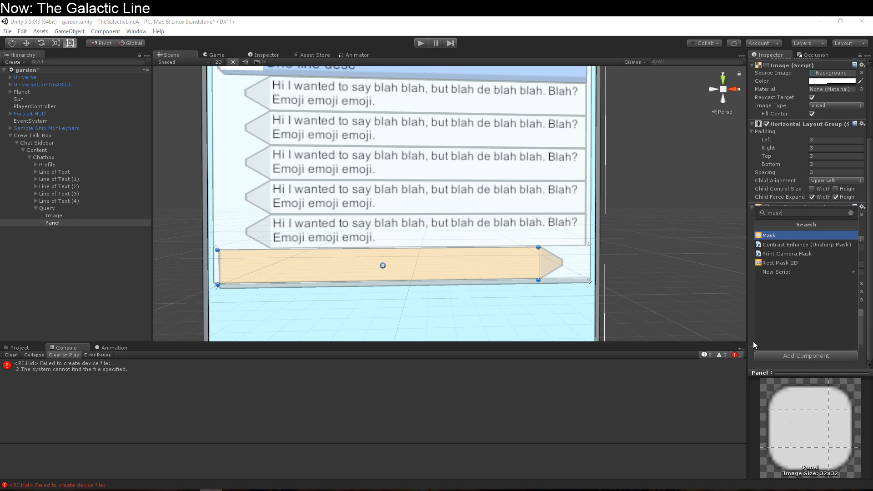
{"action": "key", "text": "Return"}
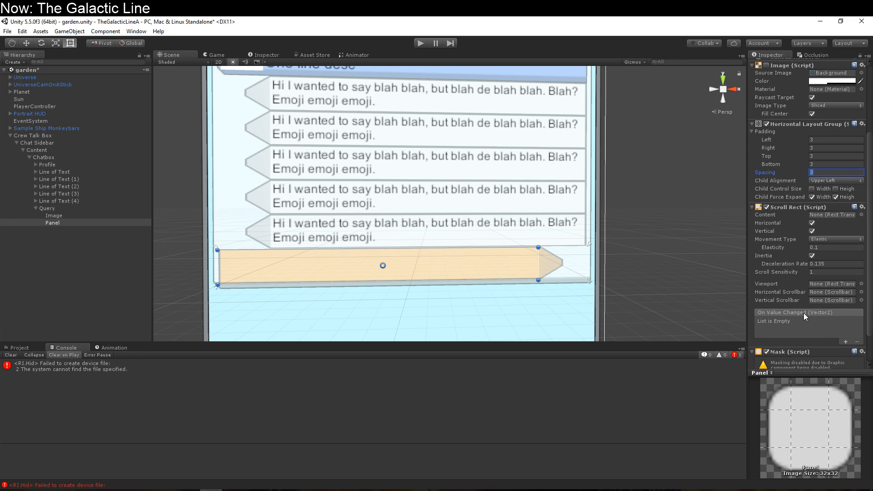
{"action": "scroll", "coordinate": [803, 313], "scroll_direction": "down", "scroll_amount": 3}
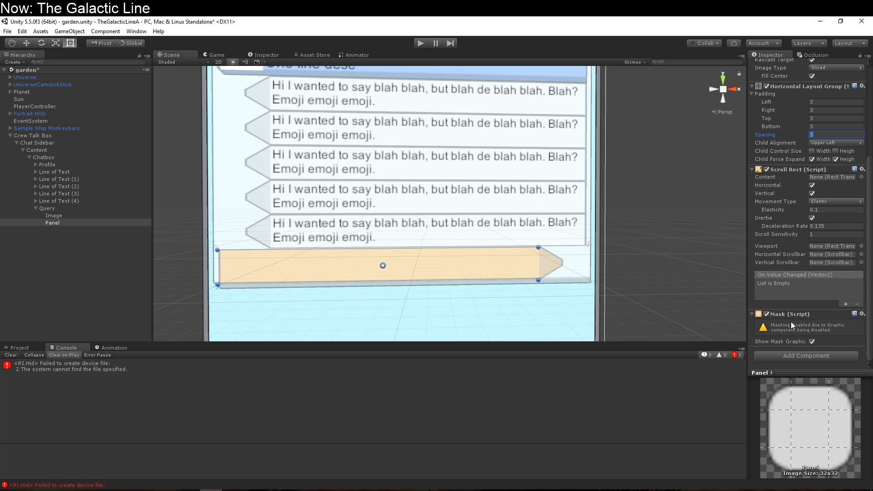
- Re-enable the Panel's Image component and turn off Show Mask Graphic on its Mask
{"action": "scroll", "coordinate": [789, 223], "scroll_direction": "up", "scroll_amount": 5}
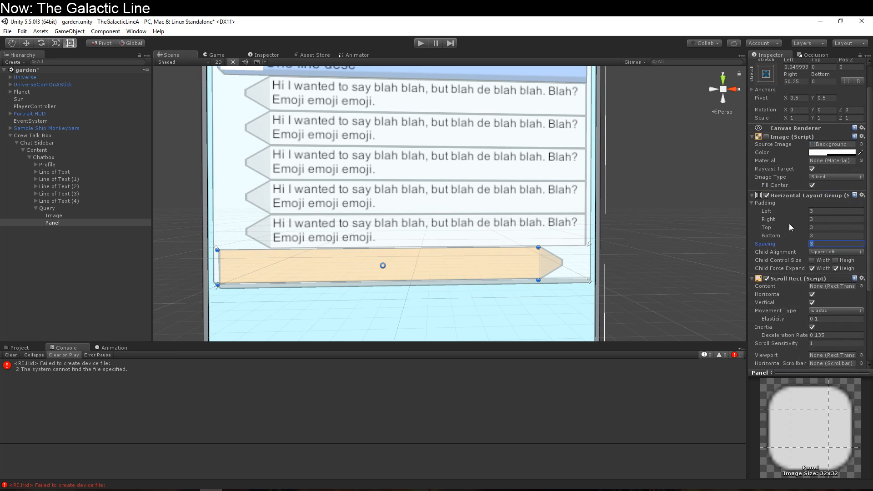
{"action": "scroll", "coordinate": [782, 289], "scroll_direction": "down", "scroll_amount": 4}
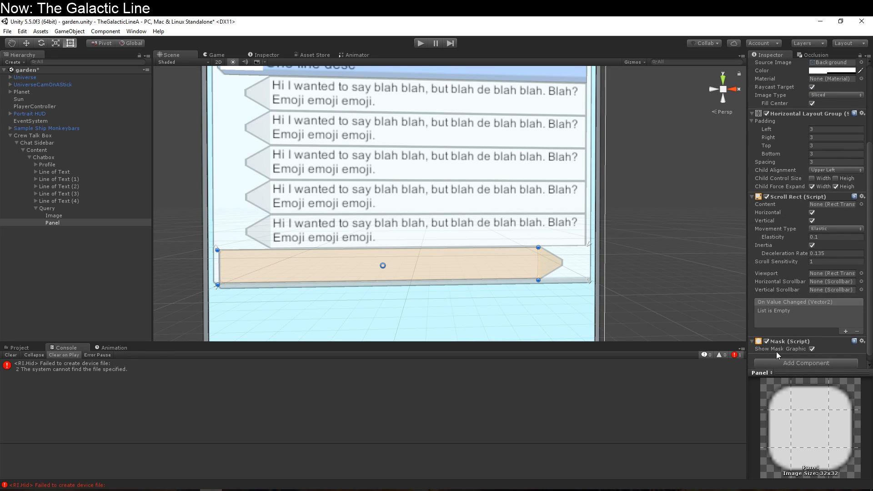
{"action": "left_click", "coordinate": [812, 349]}
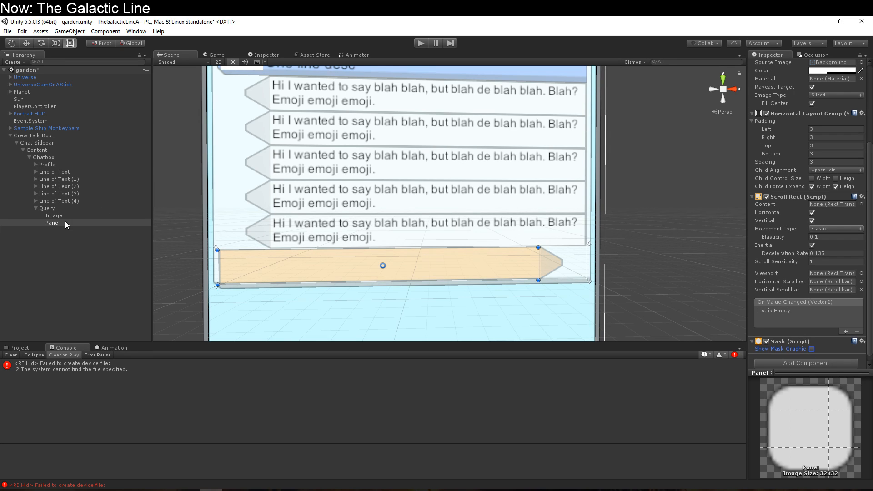
- Assign the Panel as its Scroll Rect's Viewport and Content, and rename the Panel to Button List
{"action": "left_click_drag", "start_coordinate": [66, 224], "coordinate": [835, 274]}
{"action": "left_click_drag", "start_coordinate": [74, 224], "coordinate": [828, 206]}
{"action": "double_click", "coordinate": [52, 223]}
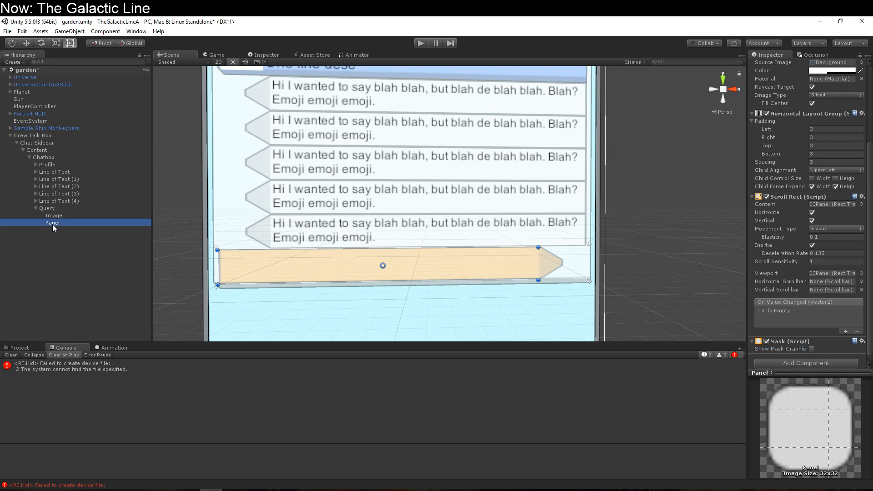
{"action": "left_click", "coordinate": [45, 224]}
{"action": "type", "text": "B"}
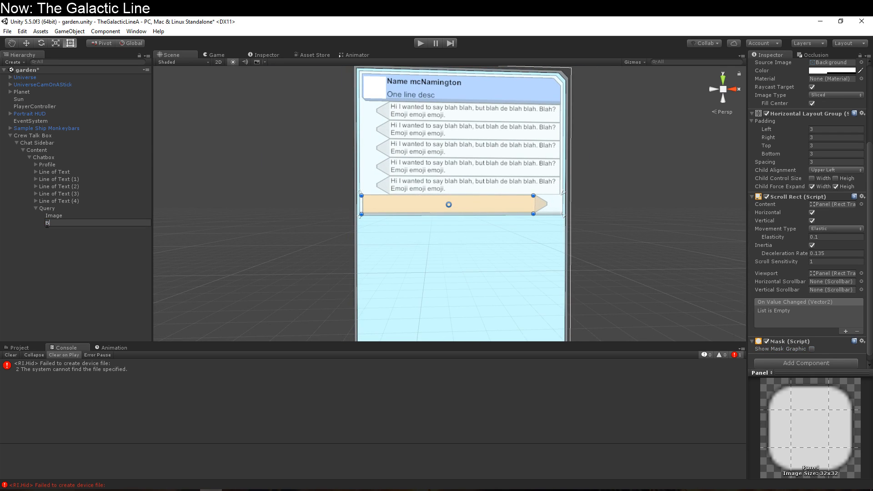
{"action": "type", "text": "utton List"}
{"action": "key", "text": "Return"}
- Add a UI Button under Button List and give it a Layout Element component
{"action": "right_click", "coordinate": [48, 228]}
{"action": "mouse_move", "coordinate": [76, 349]}
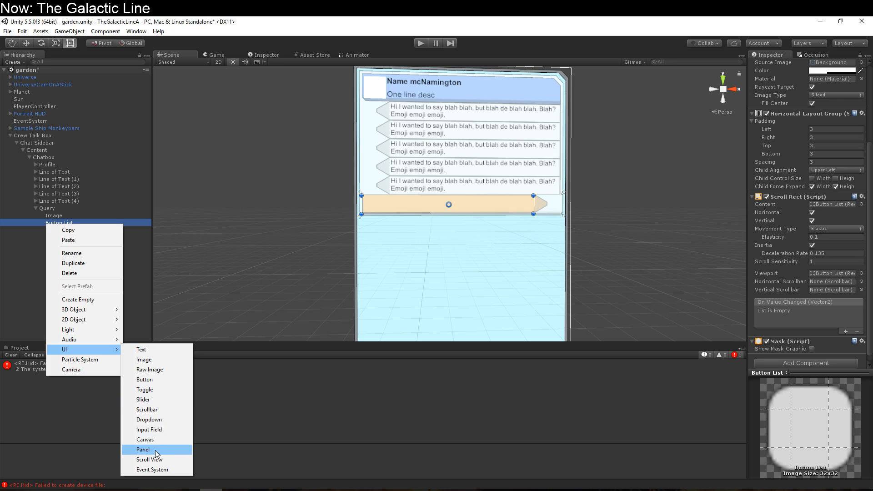
{"action": "left_click", "coordinate": [163, 382]}
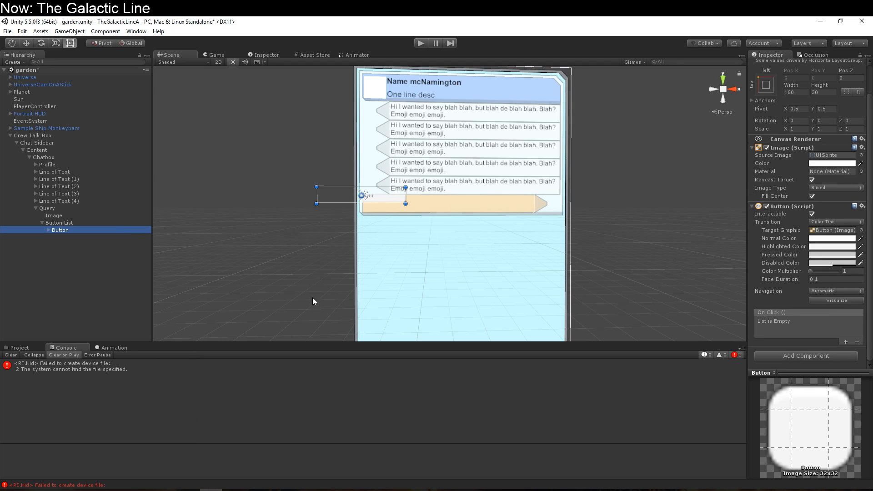
{"action": "left_click", "coordinate": [803, 356]}
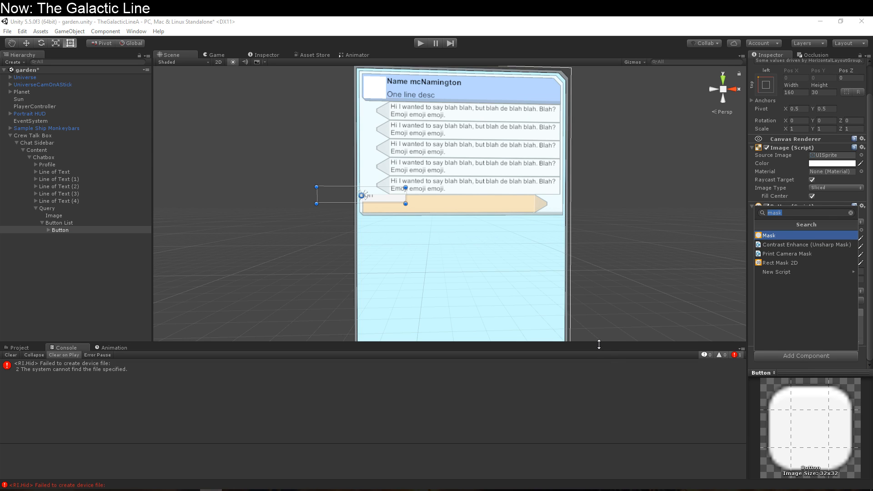
{"action": "type", "text": "layout"}
{"action": "key", "text": "Return"}
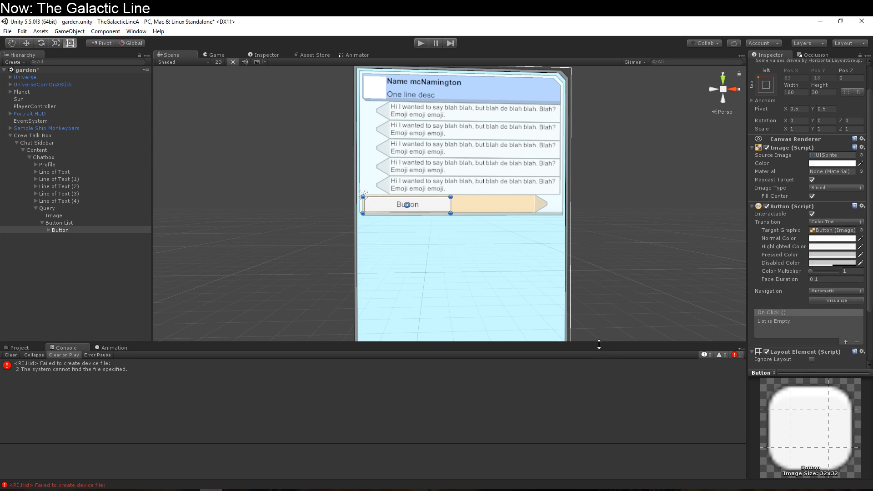
{"action": "scroll", "coordinate": [787, 296], "scroll_direction": "down", "scroll_amount": 4}
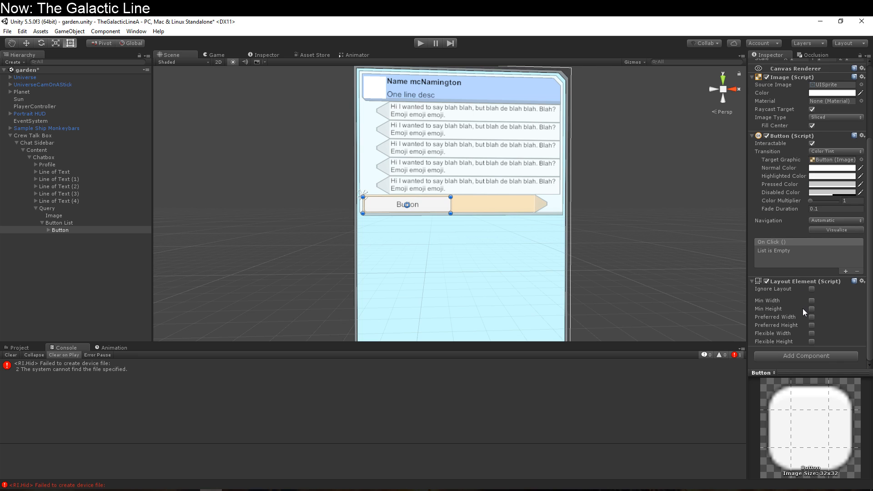
- Try three duplicates of the Button in Button List and delete the copies
{"action": "scroll", "coordinate": [509, 261], "scroll_direction": "up", "scroll_amount": 5}
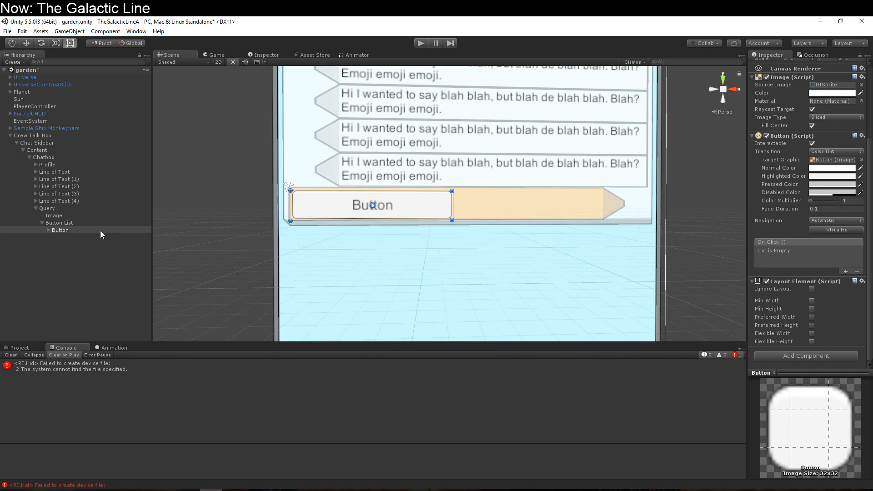
{"action": "left_click", "coordinate": [101, 230]}
{"action": "key", "text": "ctrl+d"}
{"action": "key", "text": "ctrl+d"}
{"action": "key", "text": "ctrl+d"}
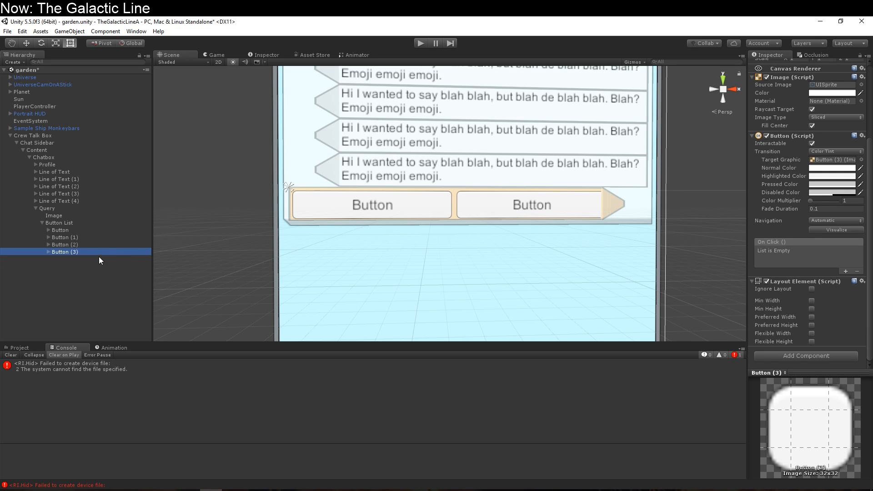
{"action": "left_click", "coordinate": [92, 237], "text": "shift"}
{"action": "key", "text": "Delete"}
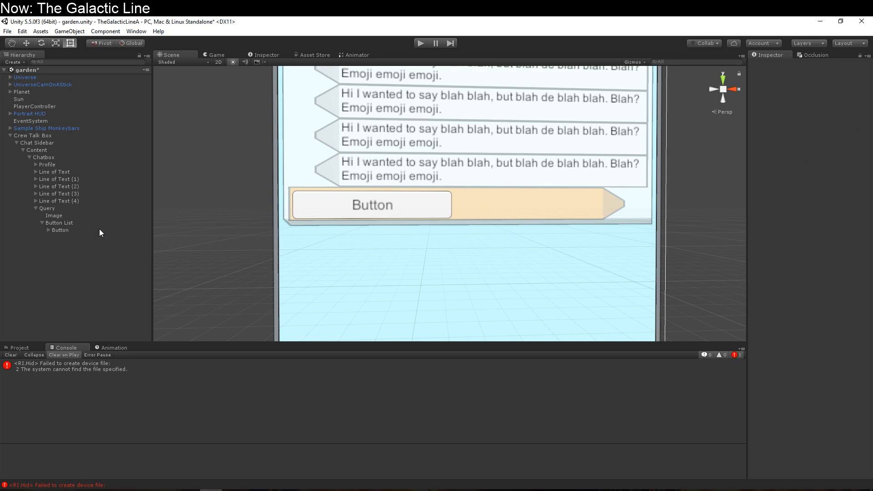
- Enable Preferred Width on the Button's Layout Element and set it to 80
{"action": "left_click", "coordinate": [81, 223]}
{"action": "left_click", "coordinate": [82, 228]}
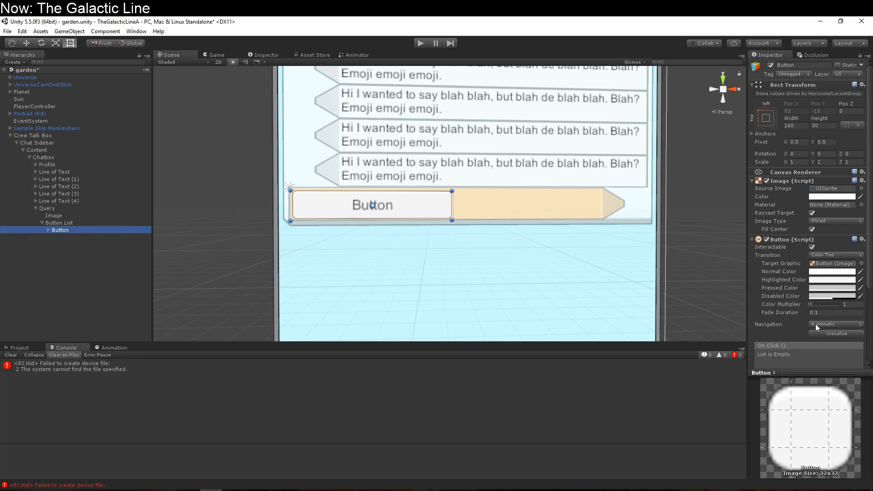
{"action": "scroll", "coordinate": [828, 324], "scroll_direction": "down", "scroll_amount": 5}
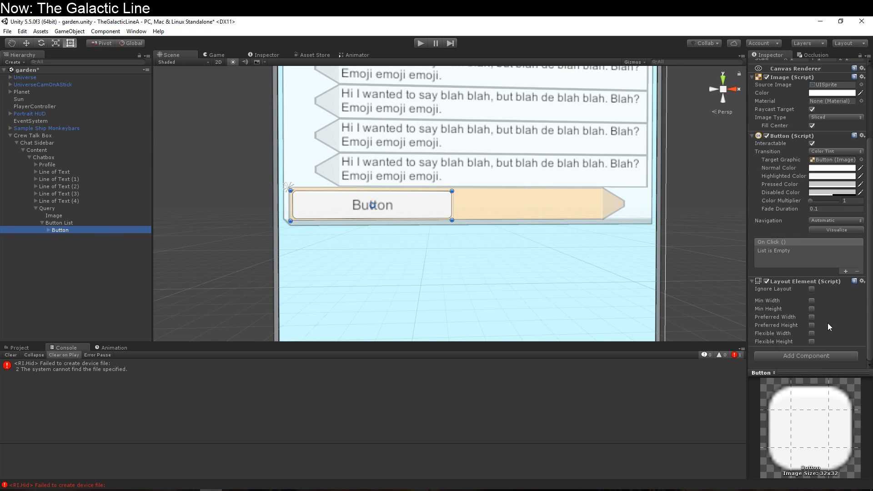
{"action": "left_click", "coordinate": [811, 317]}
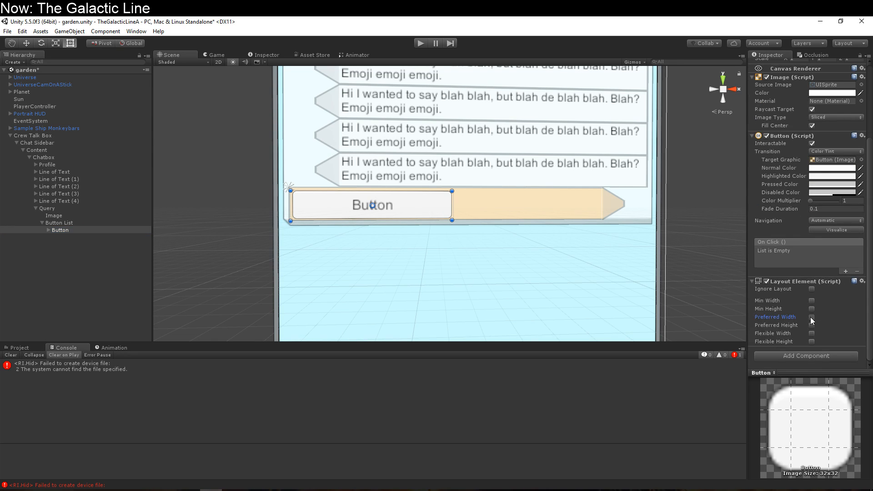
{"action": "left_click", "coordinate": [829, 316]}
{"action": "type", "text": "80"}
{"action": "left_click", "coordinate": [92, 223]}
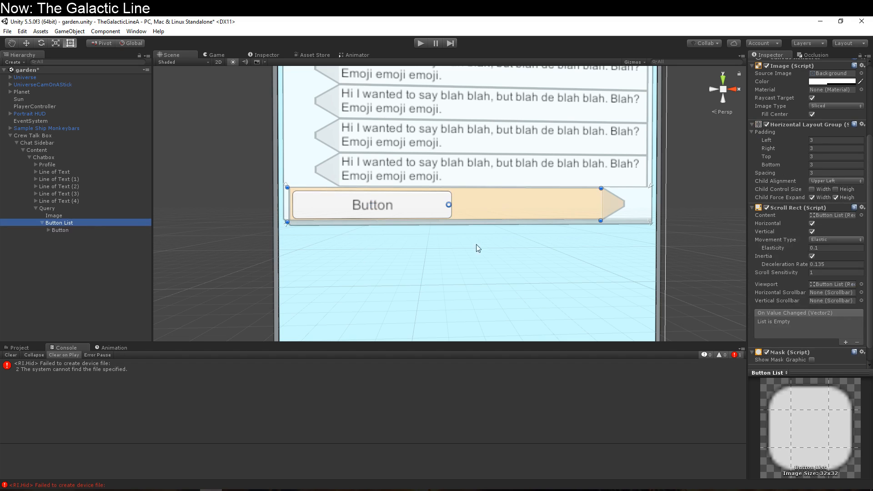
- In Button List's Horizontal Layout Group, enable Child Control Size for width and height and disable Child Force Expand for width
{"action": "scroll", "coordinate": [795, 310], "scroll_direction": "down", "scroll_amount": 2}
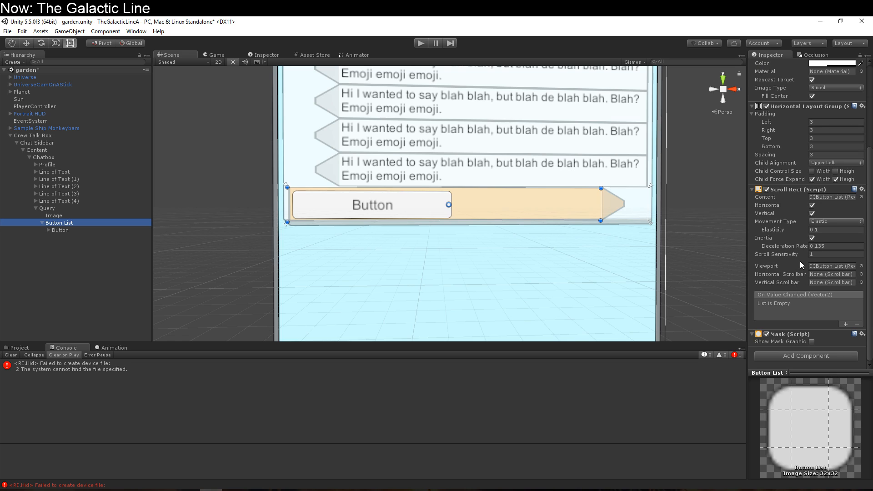
{"action": "left_click", "coordinate": [812, 171]}
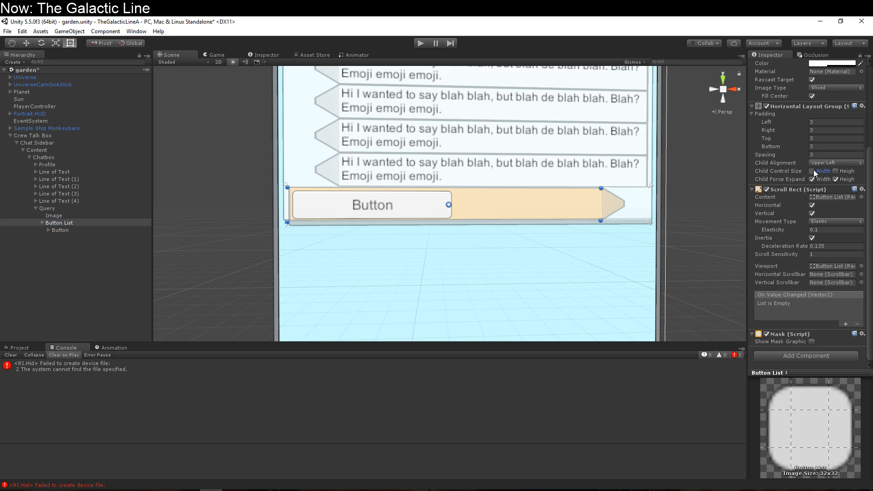
{"action": "left_click", "coordinate": [836, 171]}
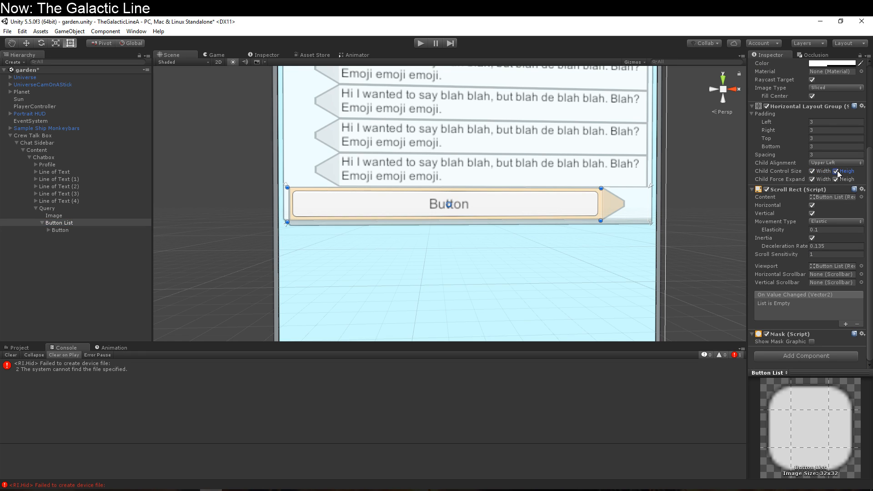
{"action": "left_click", "coordinate": [812, 179]}
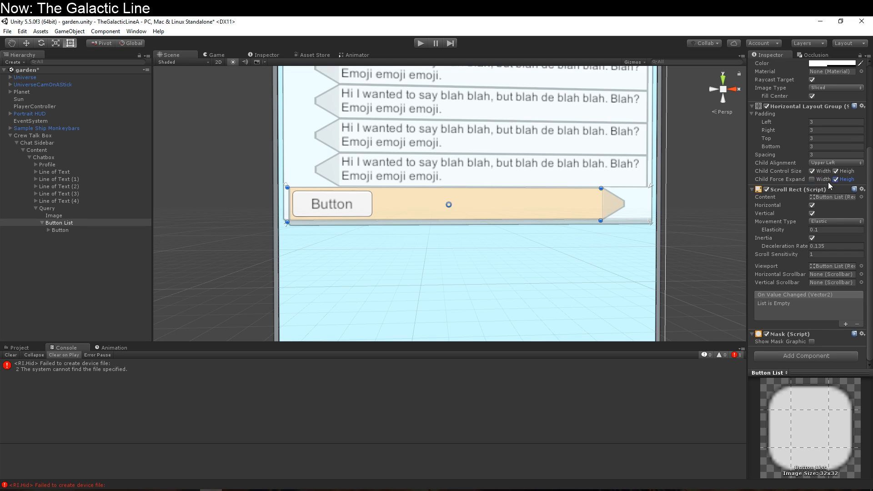
- Set the left, right, top and bottom padding of Button List's Horizontal Layout Group to 6
{"action": "scroll", "coordinate": [790, 220], "scroll_direction": "up", "scroll_amount": 6}
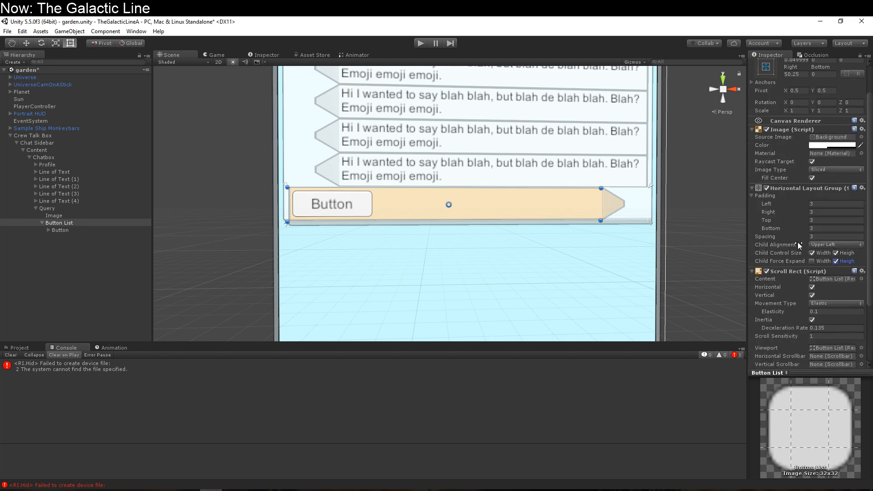
{"action": "left_click", "coordinate": [822, 232]}
{"action": "key", "text": "Tab"}
{"action": "key", "text": "Tab"}
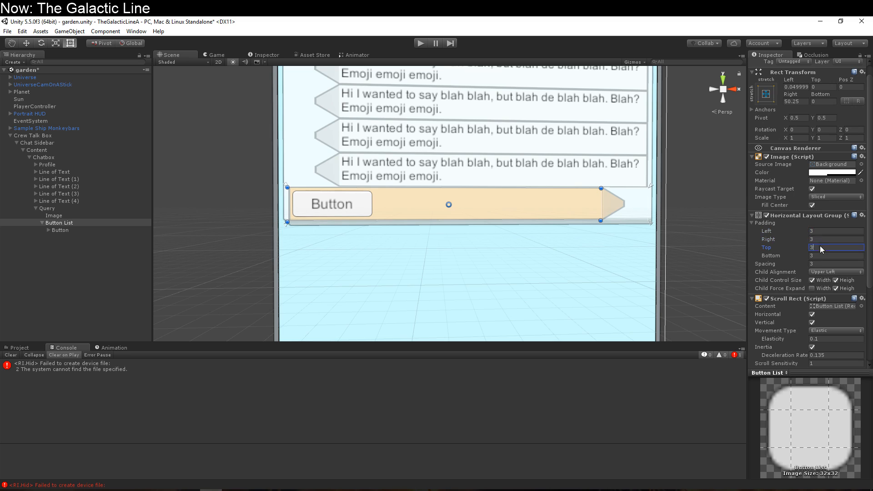
{"action": "type", "text": "6"}
{"action": "key", "text": "Tab"}
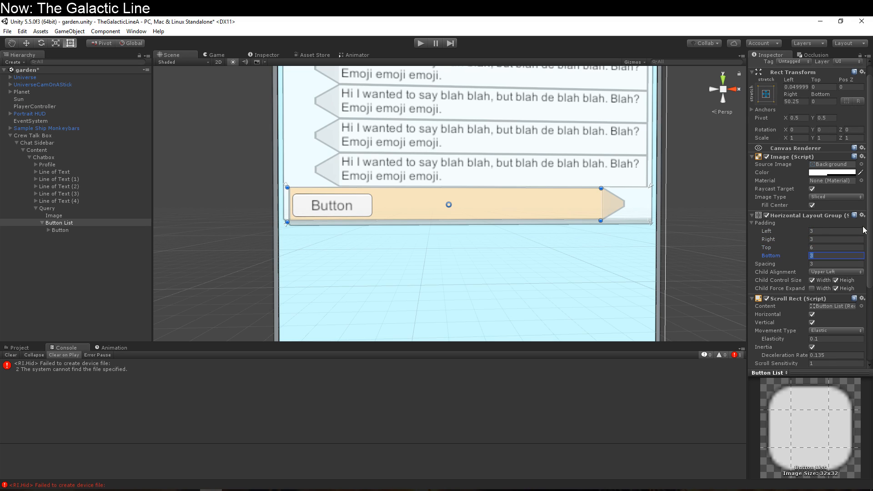
{"action": "type", "text": "6"}
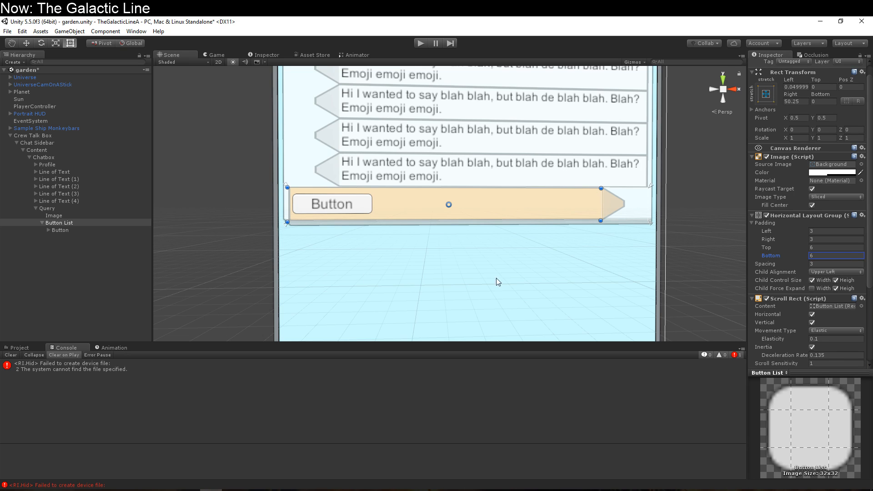
{"action": "left_click", "coordinate": [829, 229]}
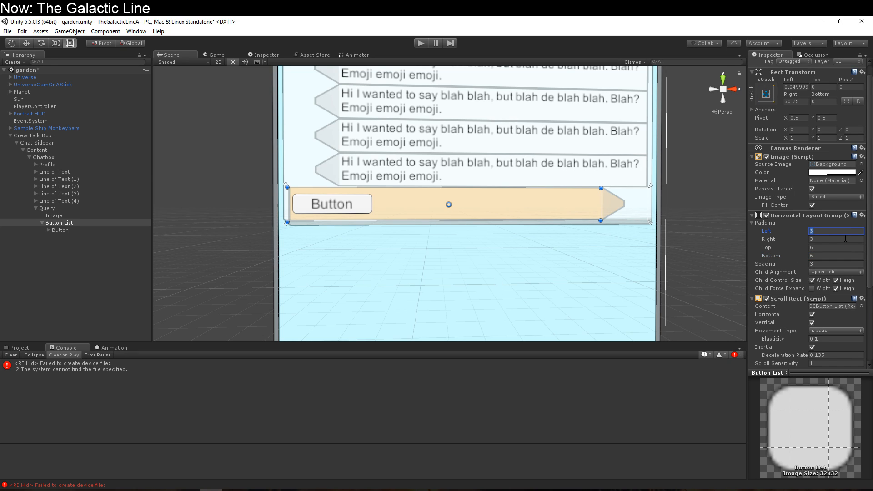
{"action": "type", "text": "6"}
{"action": "key", "text": "Tab"}
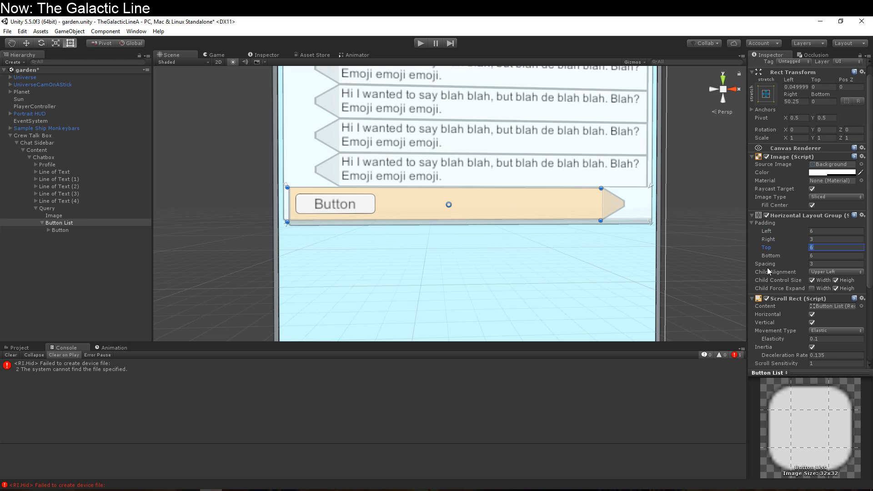
{"action": "type", "text": "6"}
- Duplicate the Button in Button List six times to test how the row fits
{"action": "left_click", "coordinate": [84, 230]}
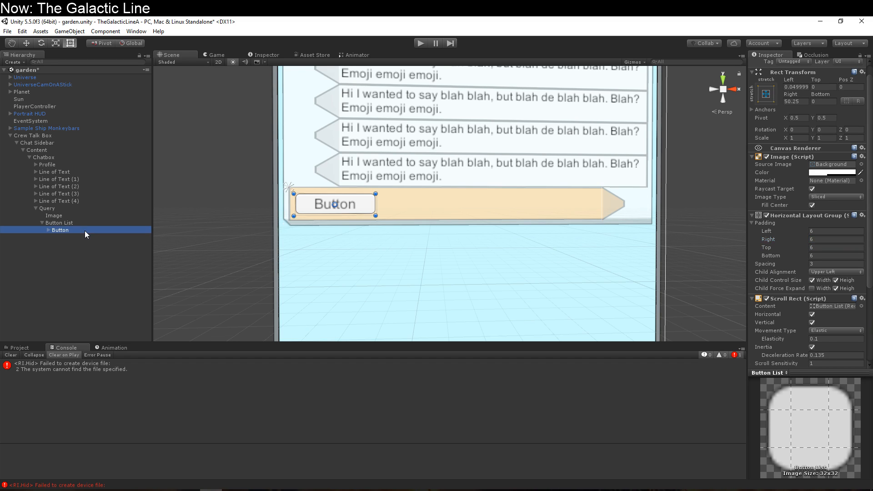
{"action": "key", "text": "ctrl+d"}
{"action": "key", "text": "ctrl+d"}
{"action": "key", "text": "ctrl+d"}
{"action": "key", "text": "ctrl+d"}
{"action": "key", "text": "ctrl+d"}
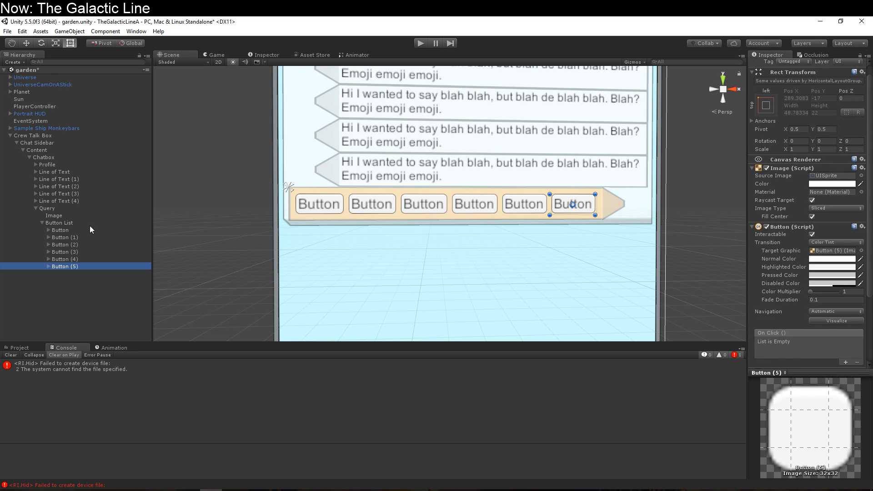
{"action": "key", "text": "ctrl+d"}
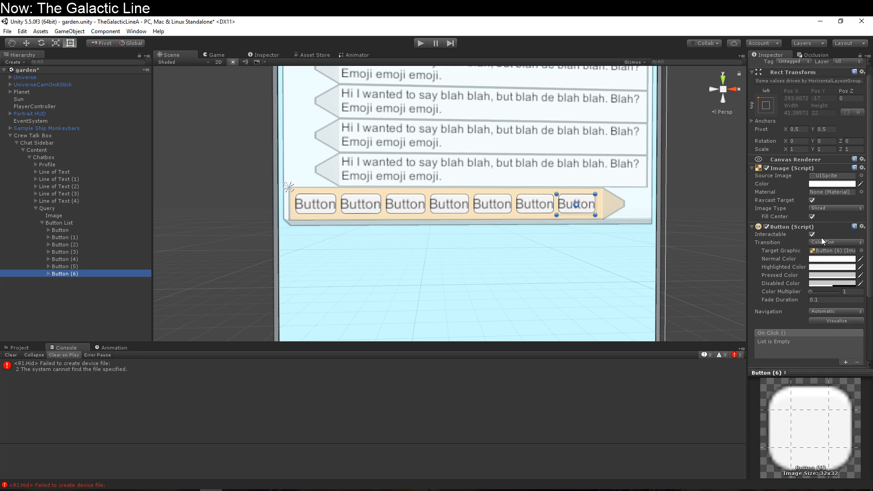
- Remove the Scroll Rect component from Button List
{"action": "left_click", "coordinate": [88, 216]}
{"action": "left_click", "coordinate": [89, 222]}
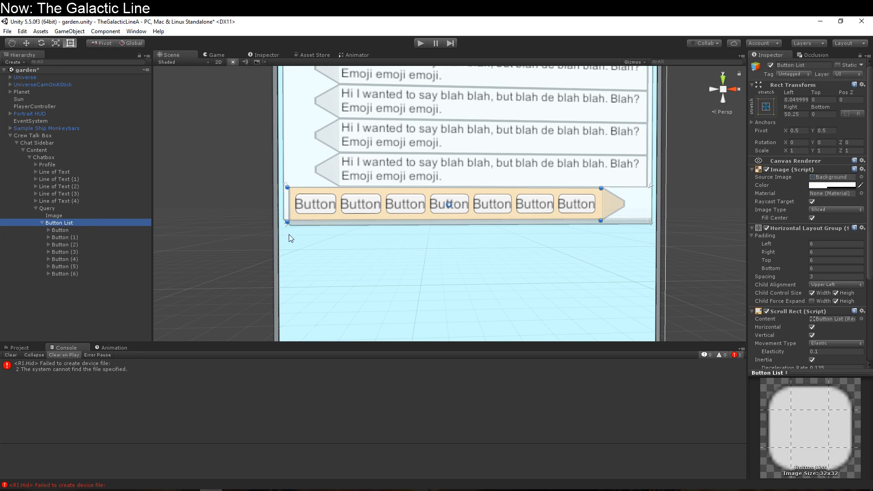
{"action": "left_click", "coordinate": [862, 312]}
{"action": "left_click", "coordinate": [841, 334]}
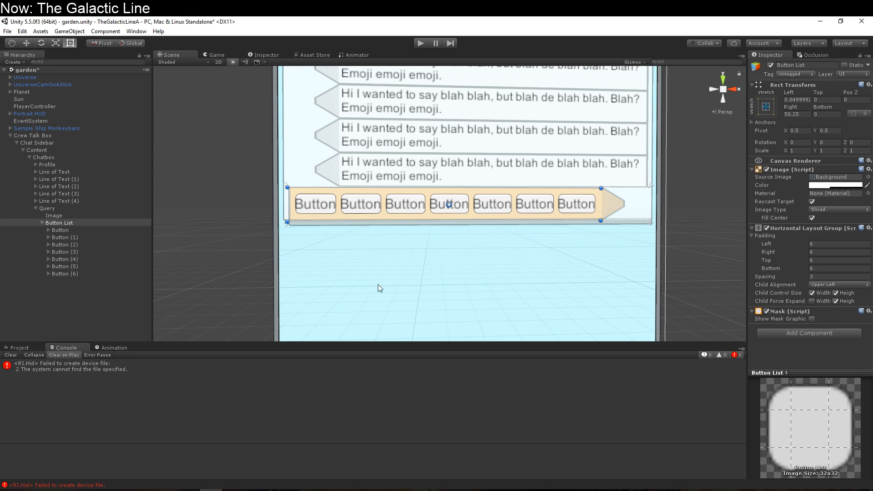
- Delete the six duplicates, Button (1) to Button (6), keeping only the original Button in Button List
{"action": "left_click", "coordinate": [93, 257]}
{"action": "left_click", "coordinate": [94, 230]}
{"action": "left_click", "coordinate": [90, 288]}
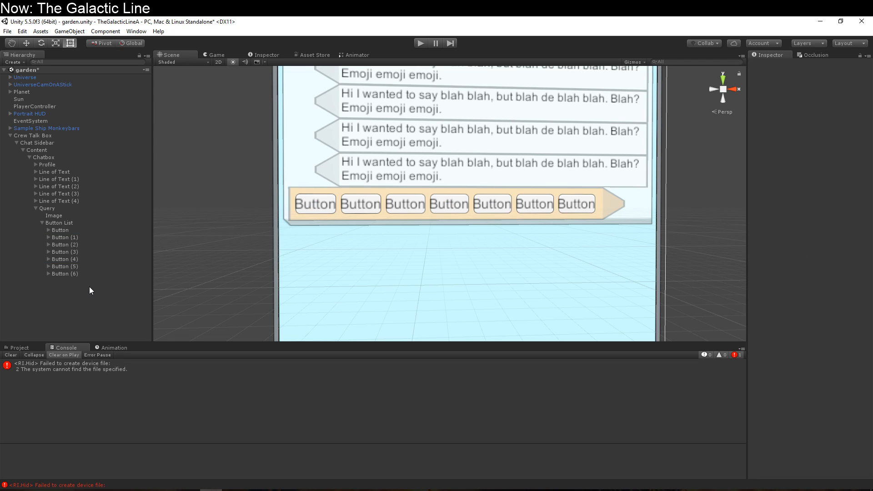
{"action": "left_click", "coordinate": [90, 276]}
{"action": "left_click", "coordinate": [115, 231], "text": "shift"}
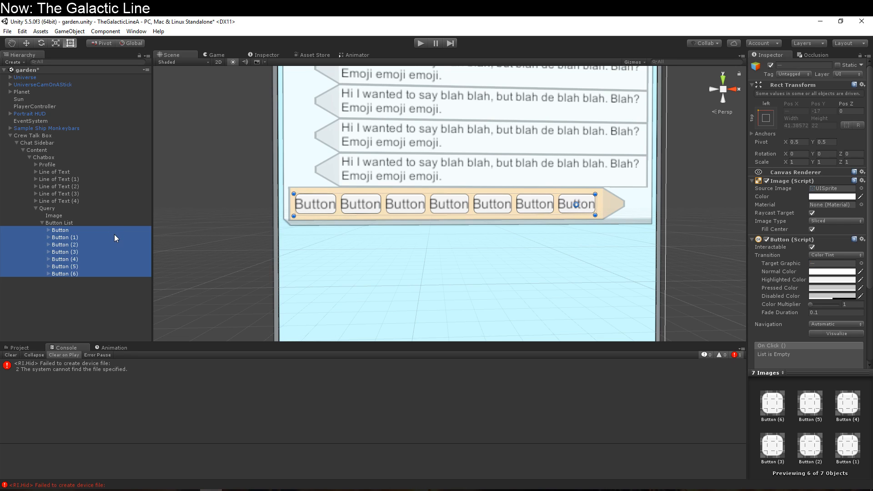
{"action": "left_click", "coordinate": [113, 236]}
{"action": "left_click", "coordinate": [91, 267], "text": "shift"}
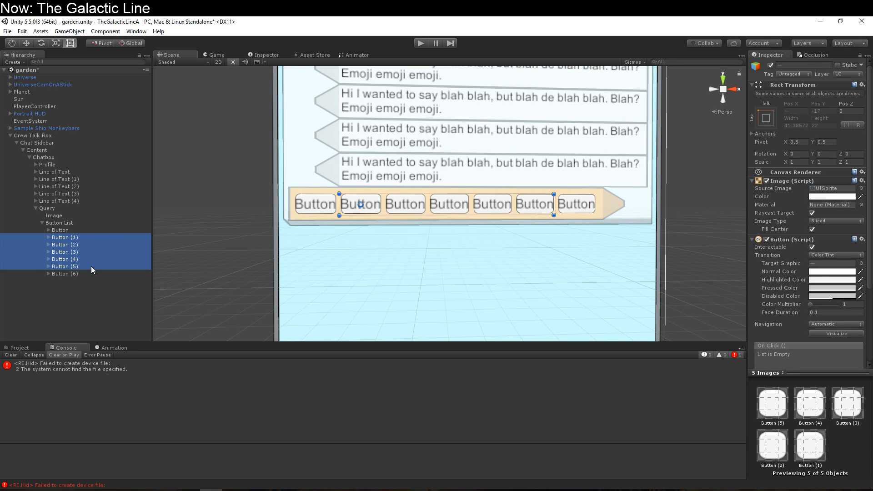
{"action": "key", "text": "shift+Down"}
{"action": "key", "text": "Delete"}
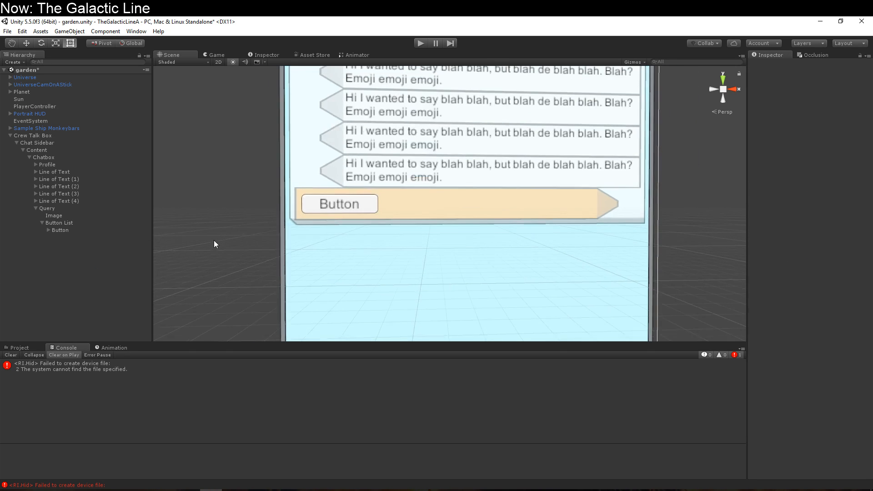
- Run the game to check how the chat box with its Query bubble looks in play, and stop it again
{"action": "scroll", "coordinate": [212, 238], "scroll_direction": "down", "scroll_amount": 6}
{"action": "middle_click_drag", "start_coordinate": [269, 175], "coordinate": [251, 213]}
{"action": "right_click_drag", "start_coordinate": [299, 205], "coordinate": [290, 215]}
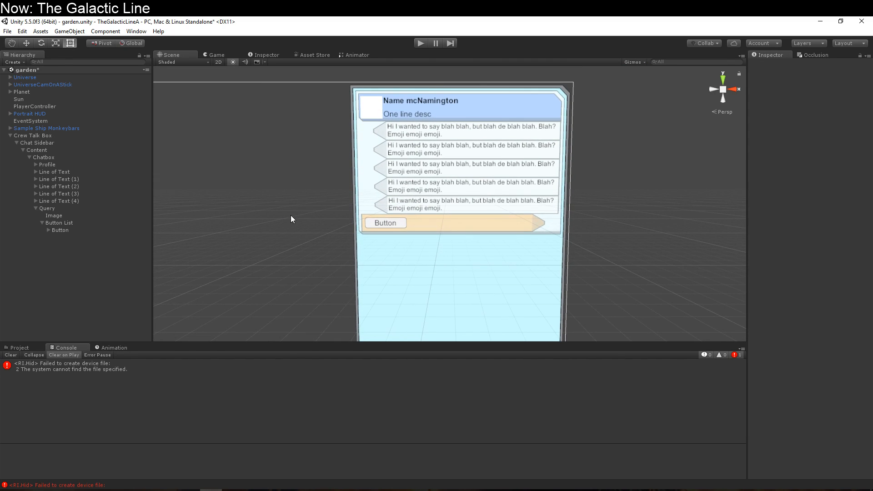
{"action": "left_click", "coordinate": [419, 44]}
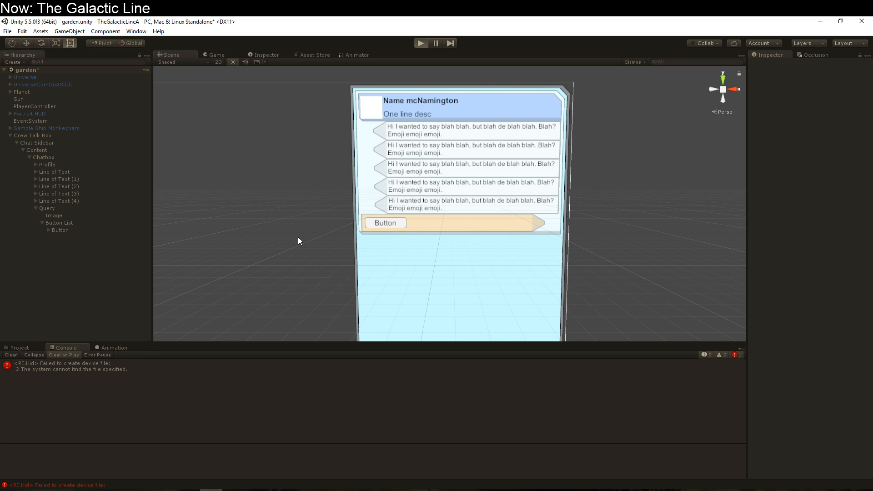
{"action": "key", "text": "ctrl+p"}
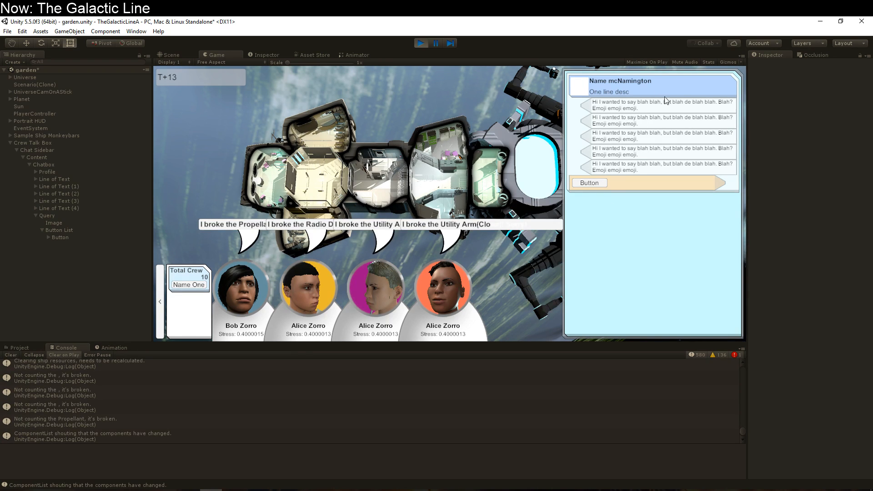
{"action": "left_click", "coordinate": [453, 212]}
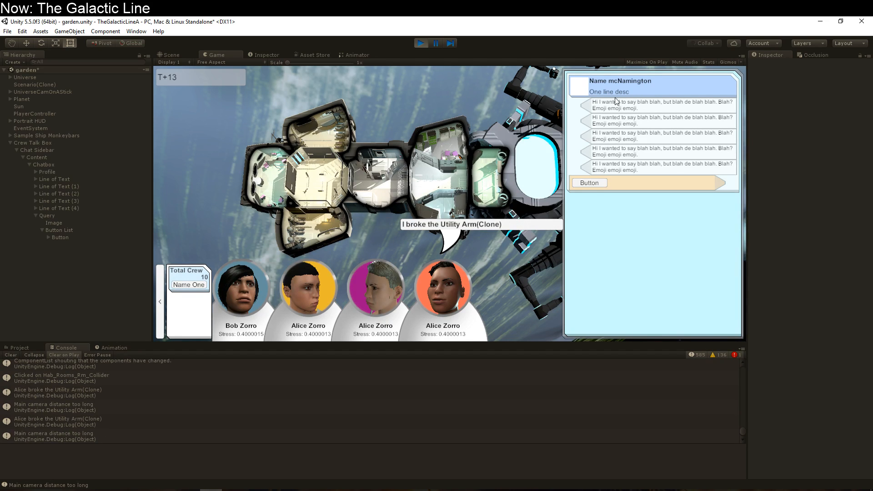
{"action": "left_click", "coordinate": [423, 43]}
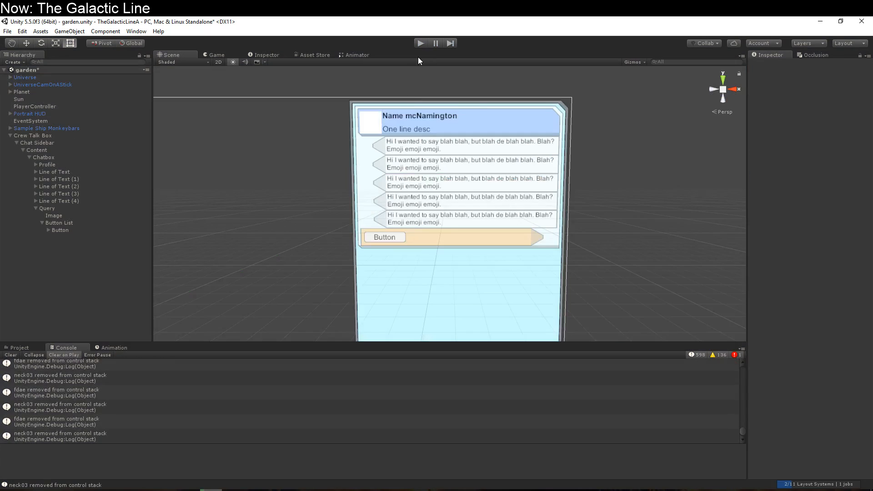
- Open the Avatar folder under Scripts in the project assets, collapsing the Standard Assets folder
{"action": "left_click", "coordinate": [21, 348]}
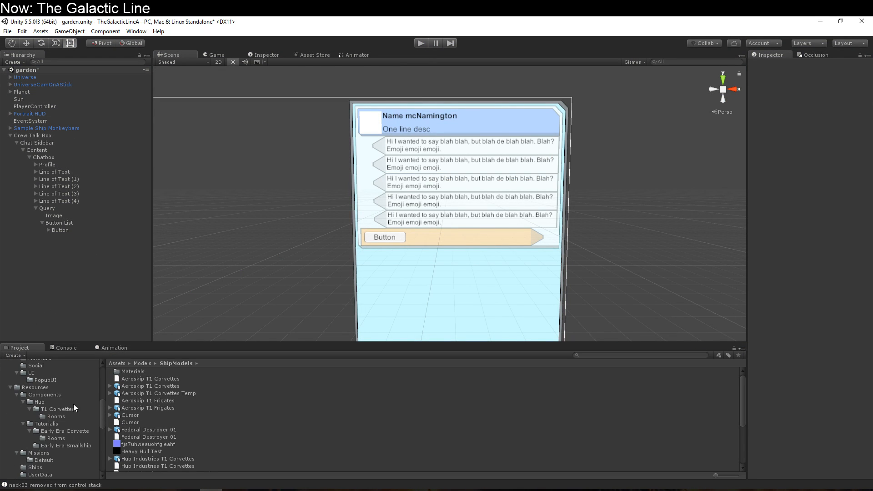
{"action": "scroll", "coordinate": [73, 402], "scroll_direction": "down", "scroll_amount": 10}
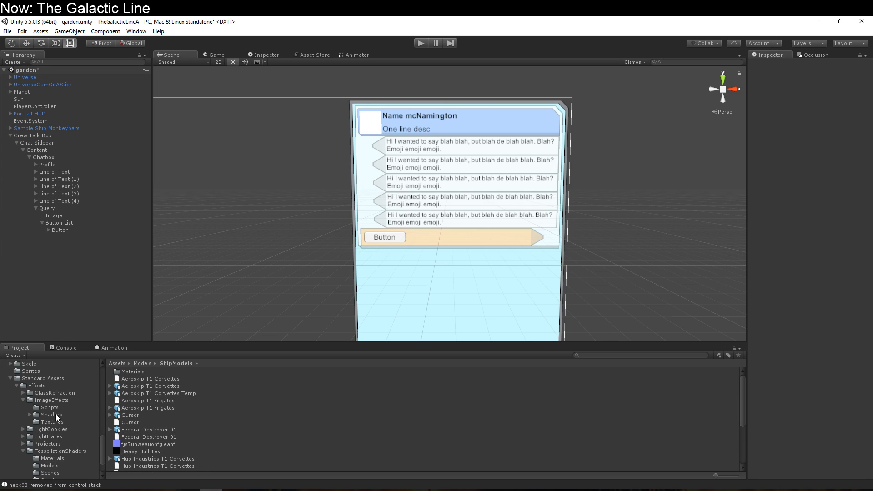
{"action": "scroll", "coordinate": [56, 414], "scroll_direction": "down", "scroll_amount": 3}
{"action": "scroll", "coordinate": [48, 383], "scroll_direction": "up", "scroll_amount": 3}
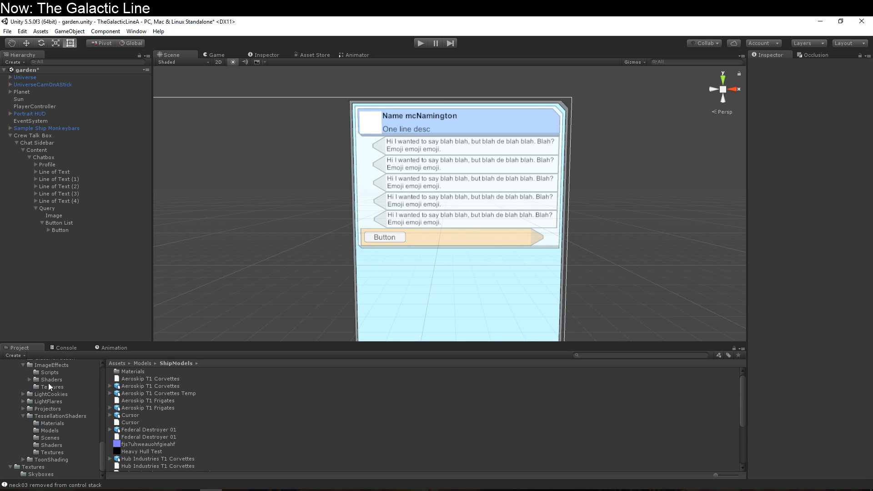
{"action": "left_click", "coordinate": [9, 369]}
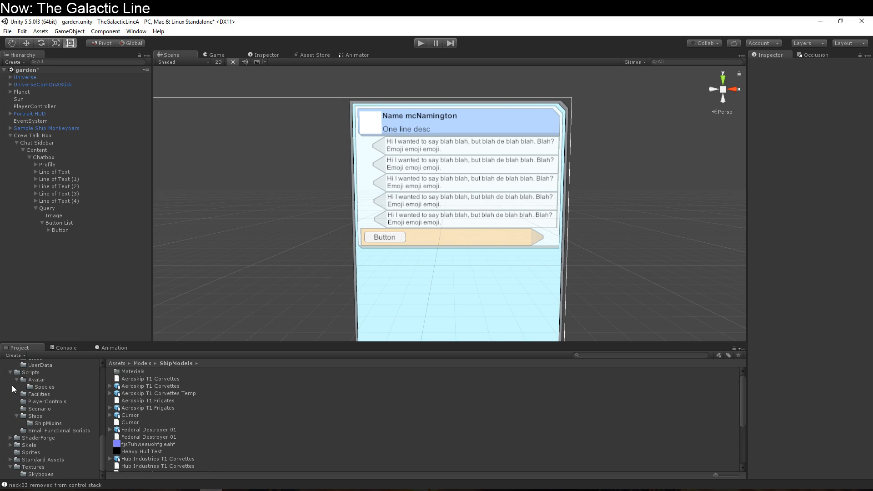
{"action": "left_click", "coordinate": [43, 380]}
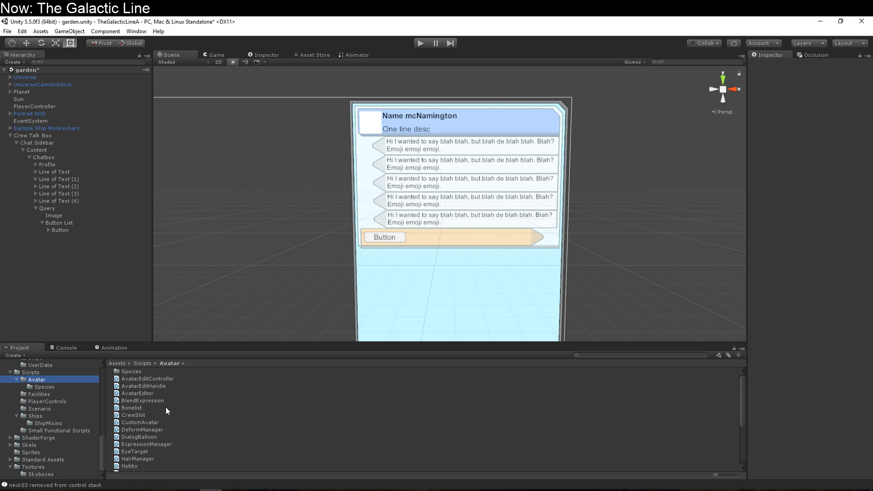
- Create a folder named Chat System inside the Avatar scripts folder and open it
{"action": "scroll", "coordinate": [168, 421], "scroll_direction": "down", "scroll_amount": 5}
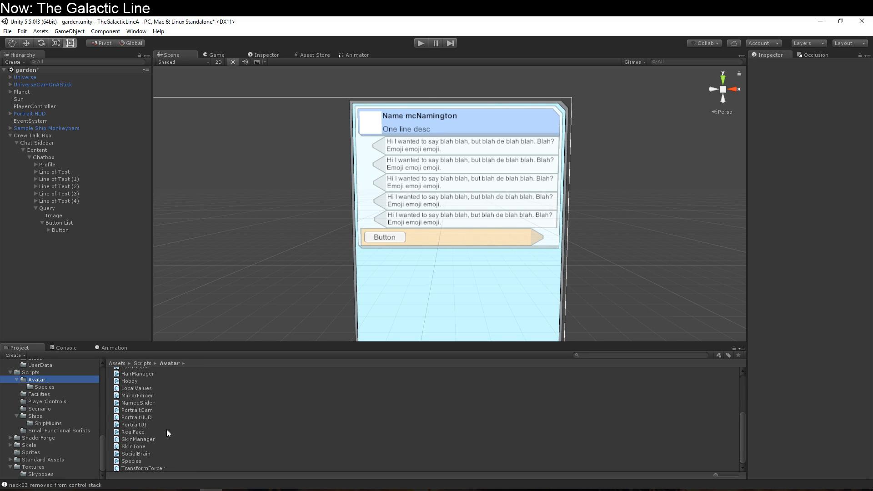
{"action": "scroll", "coordinate": [162, 433], "scroll_direction": "up", "scroll_amount": 4}
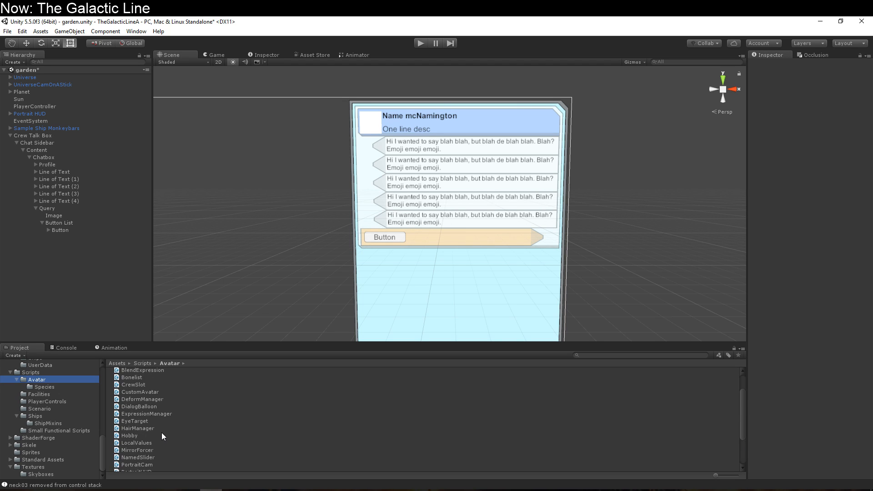
{"action": "scroll", "coordinate": [162, 432], "scroll_direction": "down", "scroll_amount": 4}
{"action": "scroll", "coordinate": [162, 432], "scroll_direction": "up", "scroll_amount": 4}
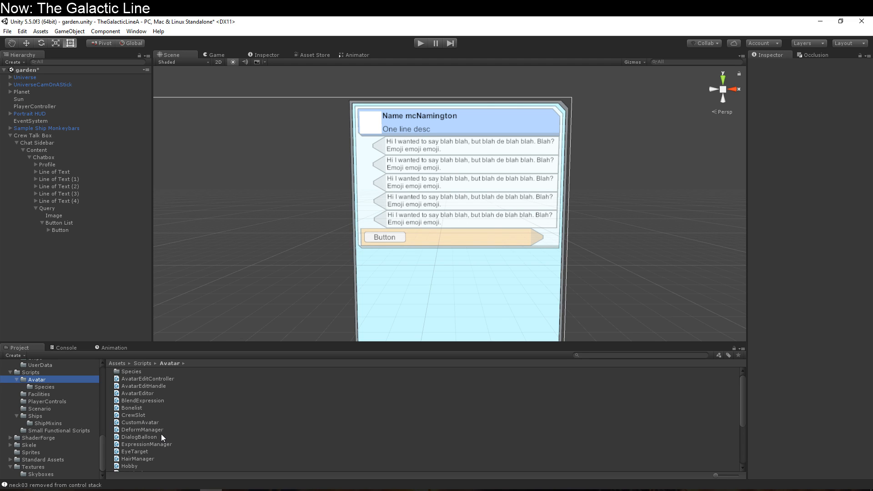
{"action": "scroll", "coordinate": [167, 416], "scroll_direction": "down", "scroll_amount": 4}
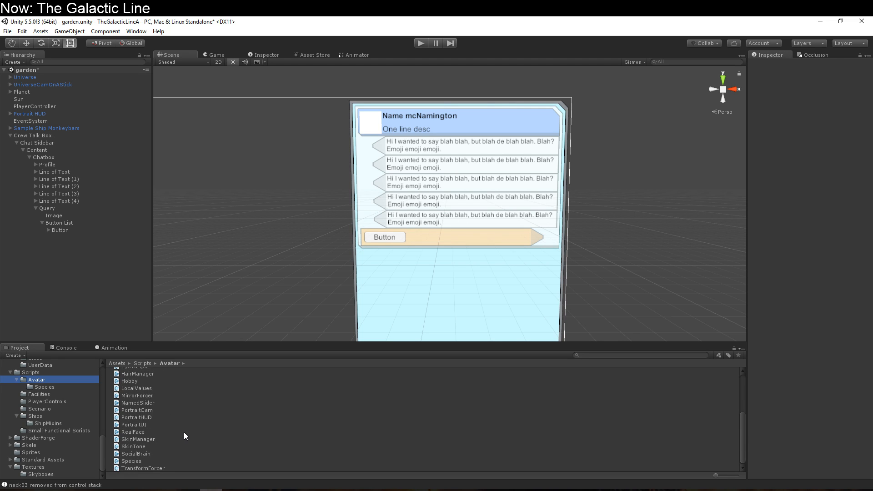
{"action": "right_click", "coordinate": [184, 432]}
{"action": "mouse_move", "coordinate": [236, 267]}
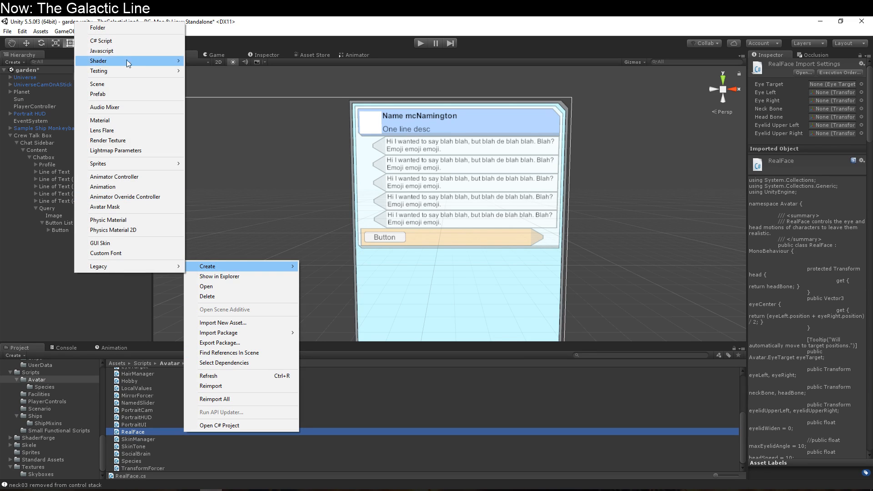
{"action": "left_click", "coordinate": [157, 28]}
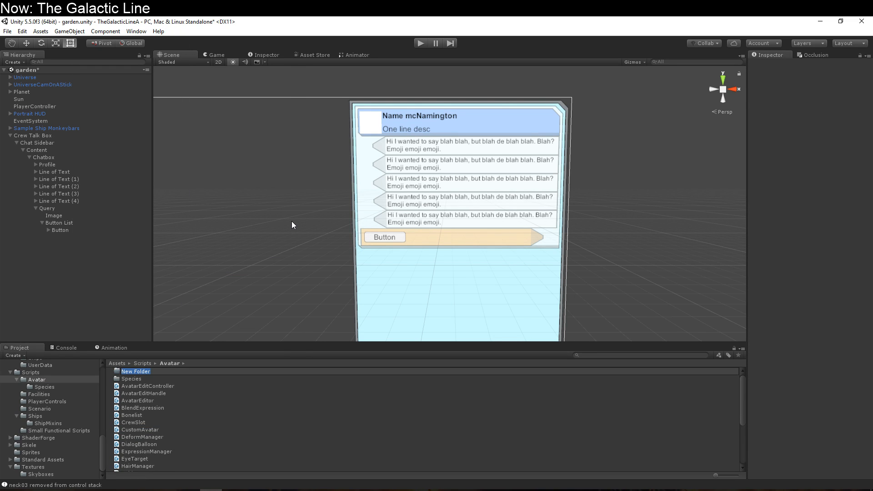
{"action": "type", "text": "Chat System"}
{"action": "key", "text": "Return"}
{"action": "key", "text": "Return"}
- Create a C# script named ChatController in the Chat System folder
{"action": "right_click", "coordinate": [239, 381]}
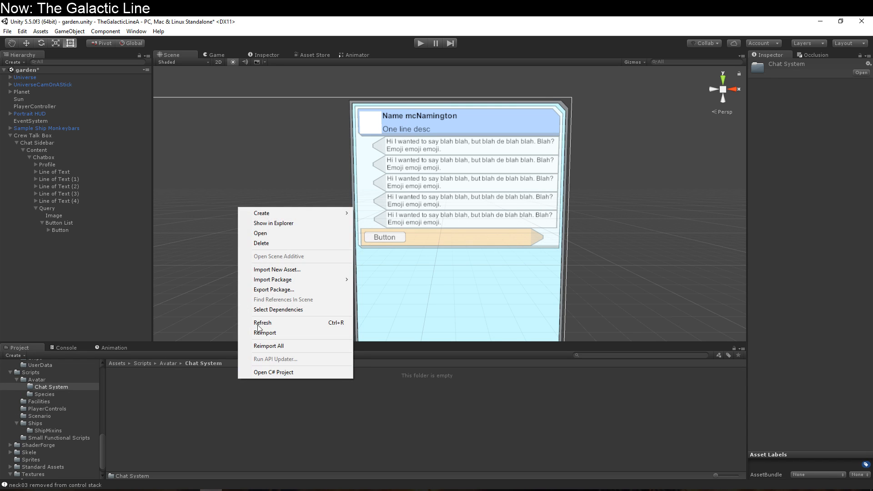
{"action": "mouse_move", "coordinate": [280, 215]}
{"action": "left_click", "coordinate": [210, 226]}
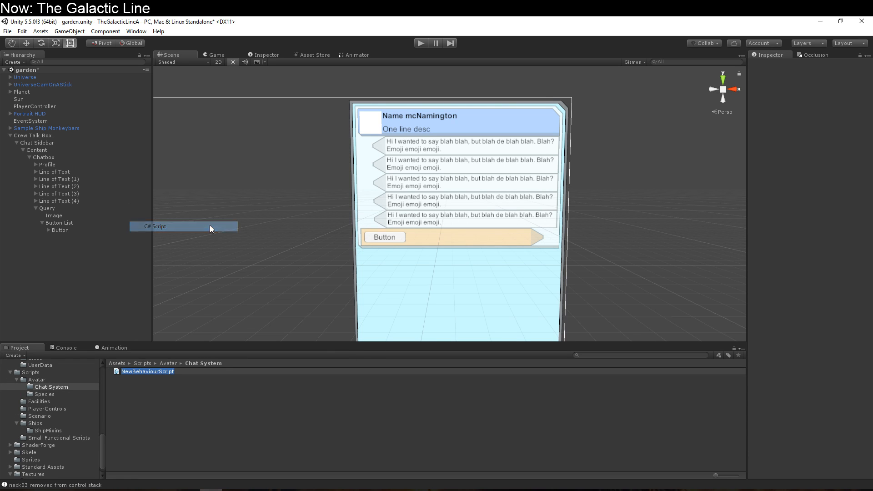
{"action": "type", "text": "C"}
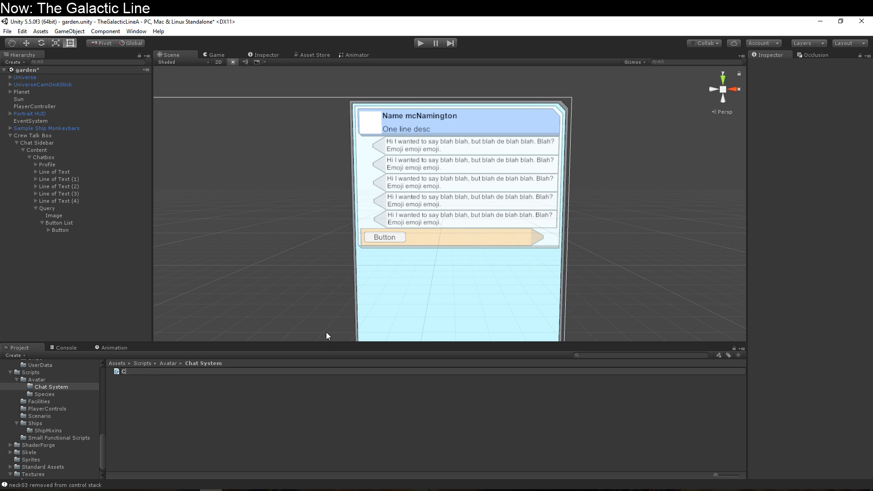
{"action": "type", "text": "hatController"}
{"action": "key", "text": "Return"}
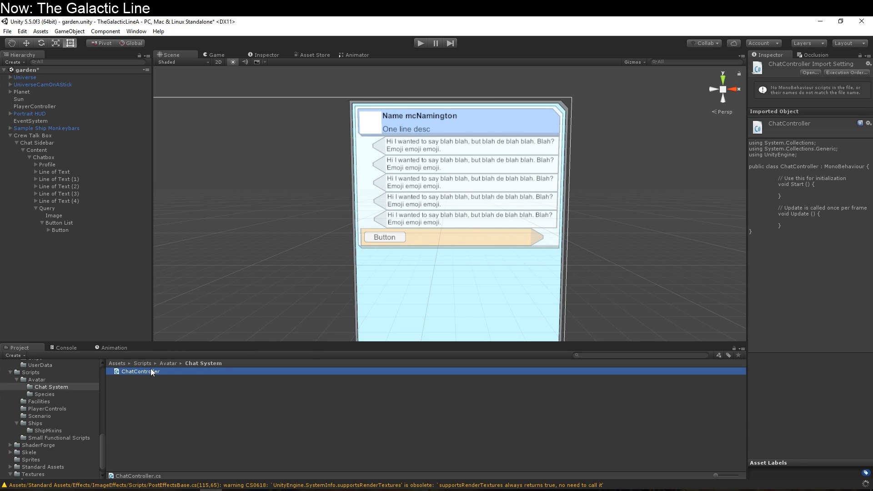
- Try to attach the ChatController script to the Crew Talk Box object
{"action": "left_click_drag", "start_coordinate": [152, 372], "coordinate": [35, 137]}
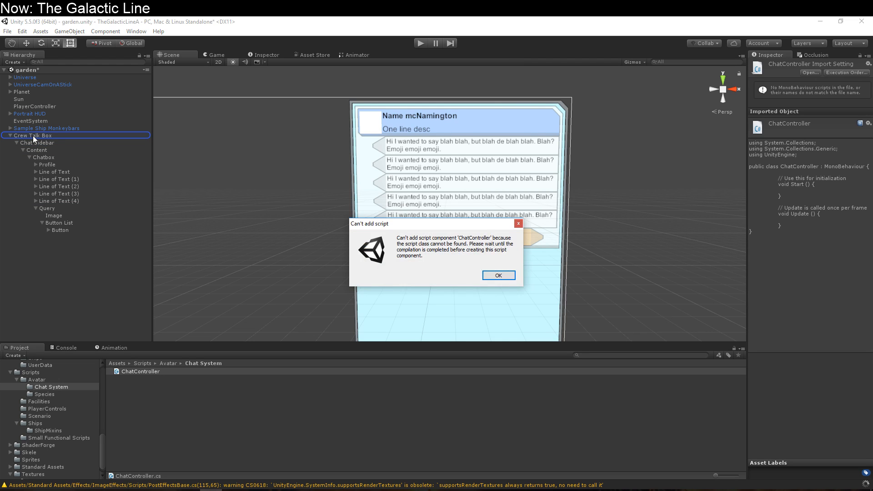
{"action": "left_click", "coordinate": [497, 275]}
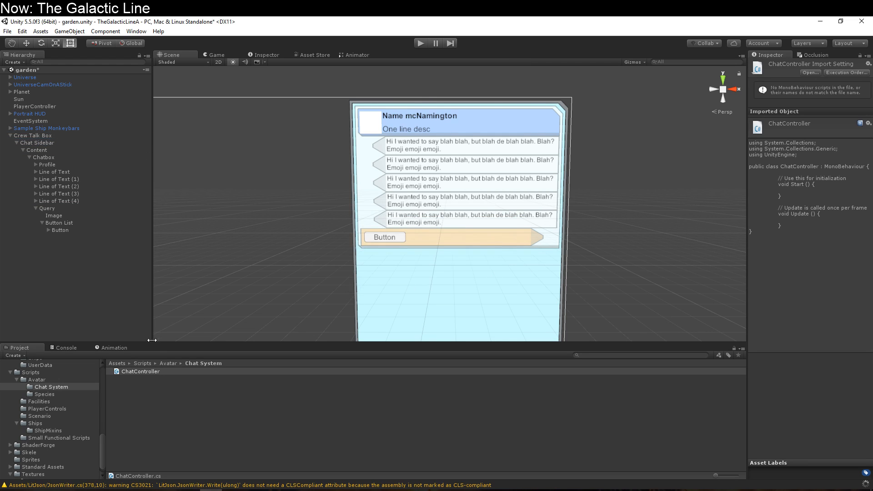
{"action": "left_click", "coordinate": [141, 374]}
{"action": "left_click_drag", "start_coordinate": [141, 377], "coordinate": [35, 138]}
{"action": "left_click", "coordinate": [505, 276]}
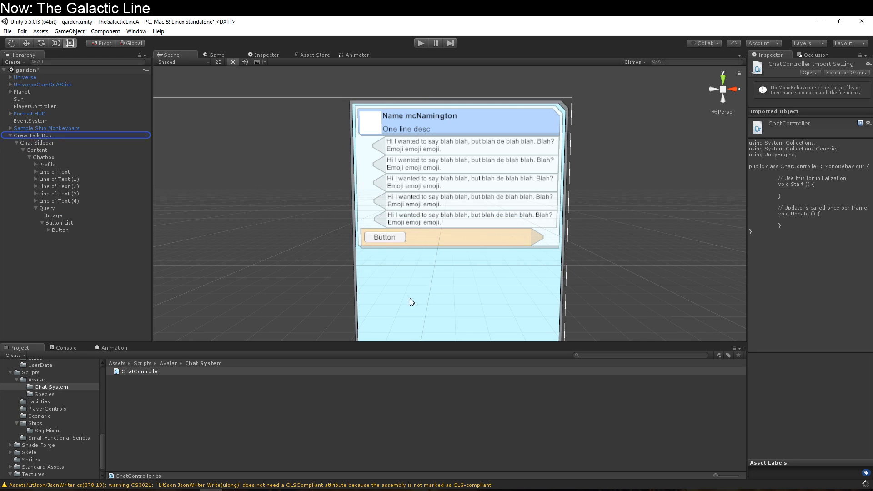
- Check the console, attach the ChatController script to Crew Talk Box and show that object's components
{"action": "left_click", "coordinate": [72, 346]}
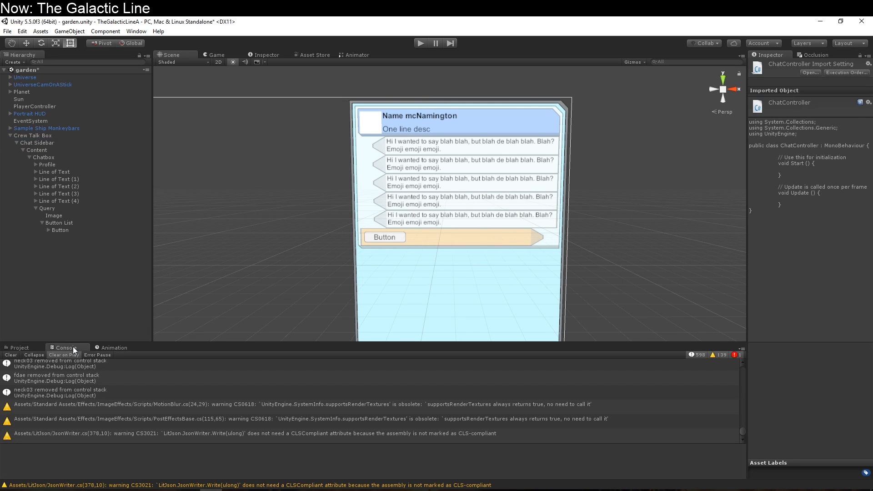
{"action": "left_click", "coordinate": [24, 347]}
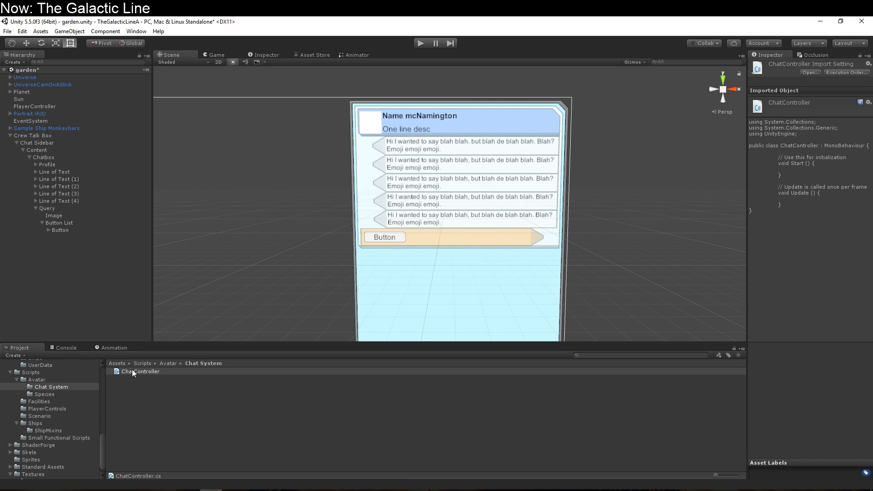
{"action": "left_click_drag", "start_coordinate": [132, 372], "coordinate": [50, 137]}
{"action": "left_click", "coordinate": [50, 134]}
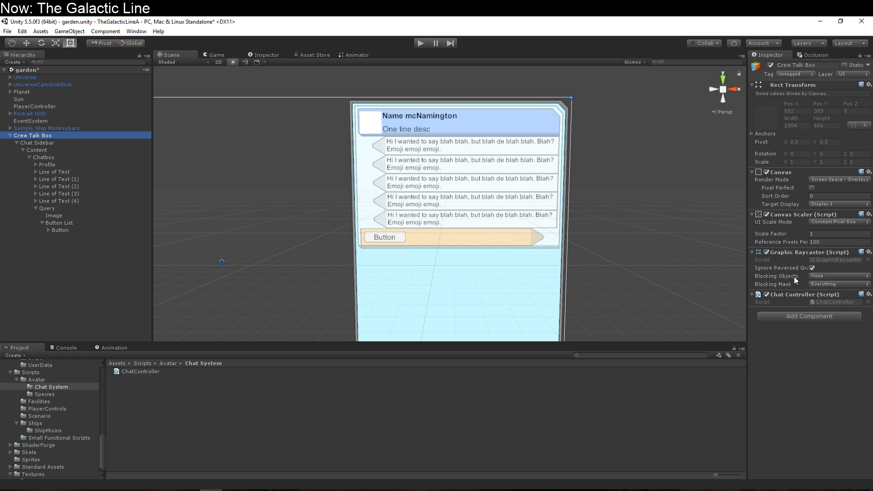
- Open the ChatController script in MonoDevelop with Windows line endings and close all other open files
{"action": "left_click", "coordinate": [838, 302]}
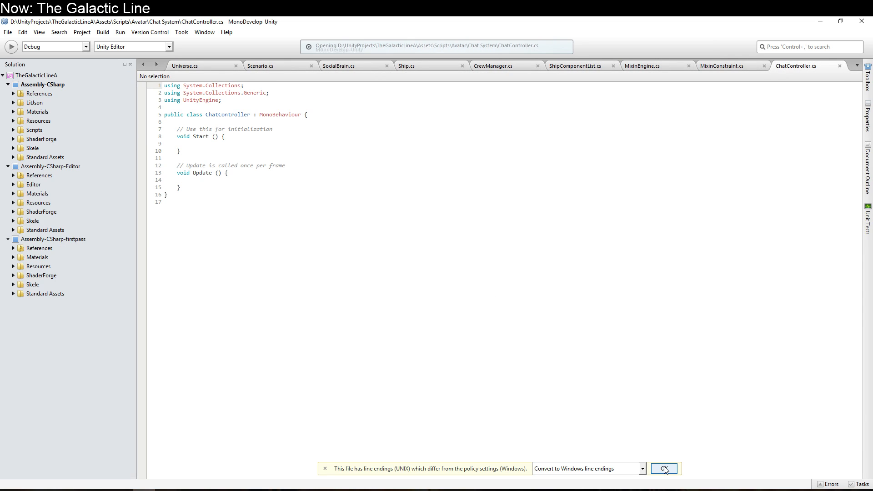
{"action": "right_click", "coordinate": [793, 73]}
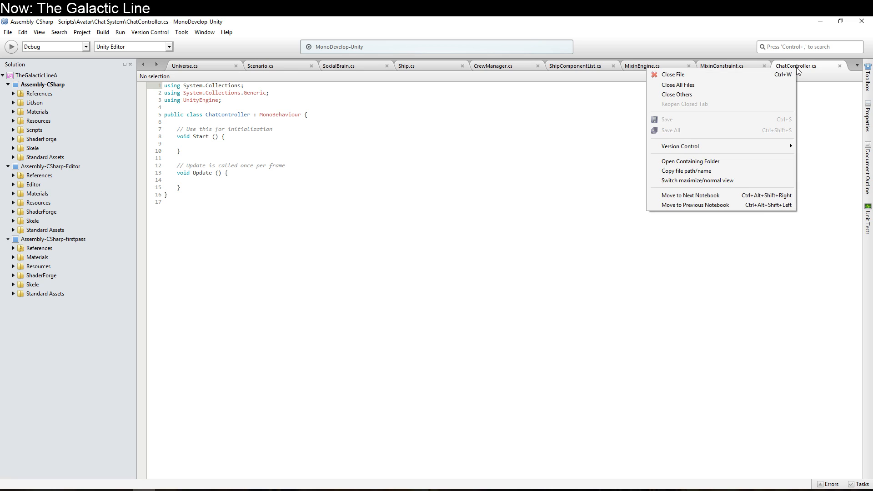
{"action": "left_click", "coordinate": [764, 94]}
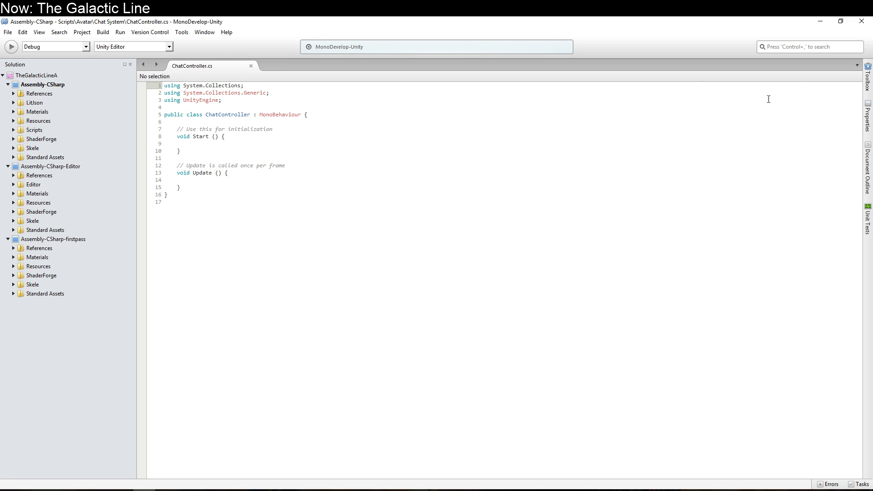
- Declare a public RectTransform field named content at the start of the ChatController class, with blank lines around it
{"action": "left_click", "coordinate": [399, 114]}
{"action": "left_click", "coordinate": [326, 123]}
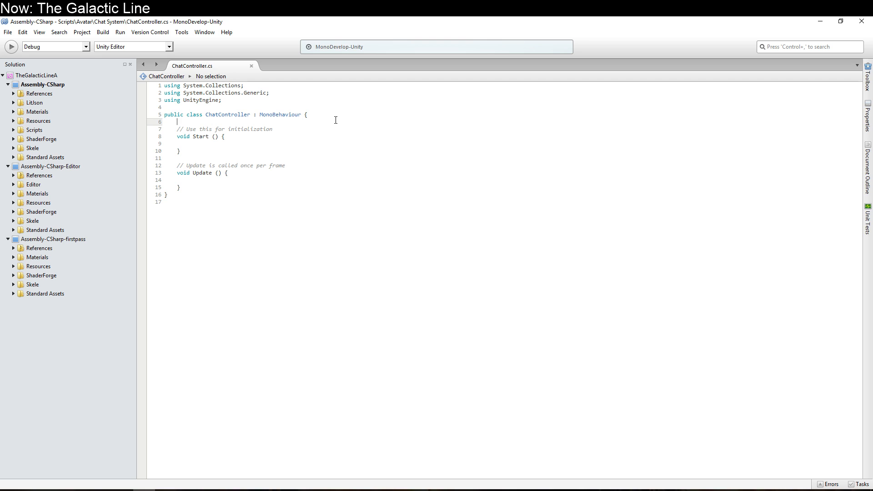
{"action": "key", "text": "Down"}
{"action": "key", "text": "Up"}
{"action": "key", "text": "Return"}
{"action": "key", "text": "Return"}
{"action": "key", "text": "Up"}
{"action": "key", "text": "Return"}
{"action": "key", "text": "Up"}
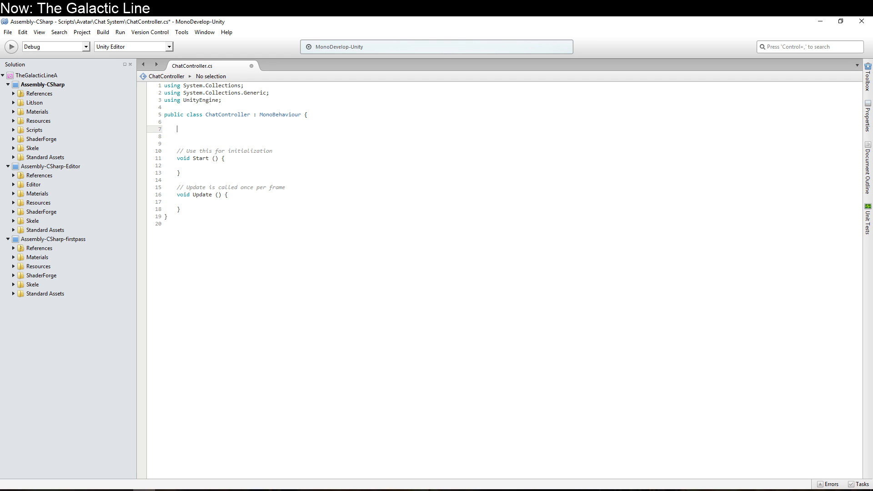
{"action": "type", "text": "public Tr"}
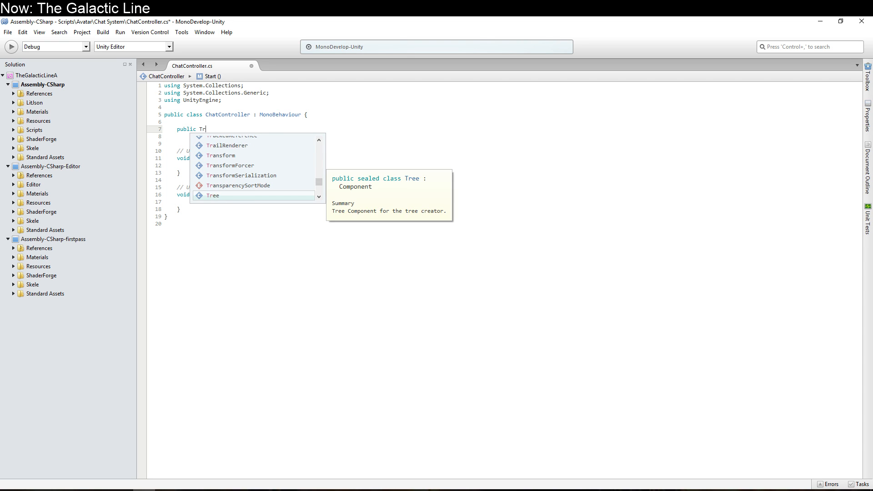
{"action": "key", "text": "BackSpace"}
{"action": "key", "text": "BackSpace"}
{"action": "type", "text": "RectTransform"}
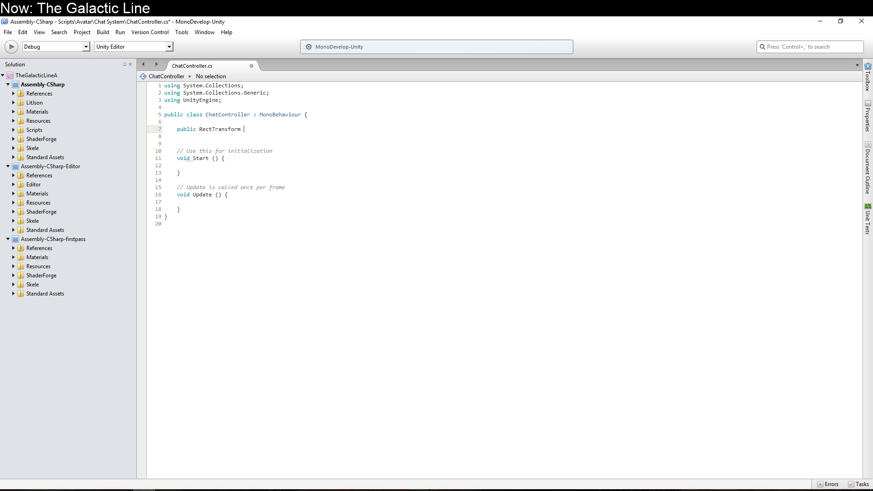
{"action": "type", "text": " content;"}
- Add a Tooltip attribute above the content field reading "The vertical element for all the chat elements."
{"action": "key", "text": "Up"}
{"action": "key", "text": "Return"}
{"action": "type", "text": "[To"}
{"action": "key", "text": "Return"}
{"action": "type", "text": "(\""}
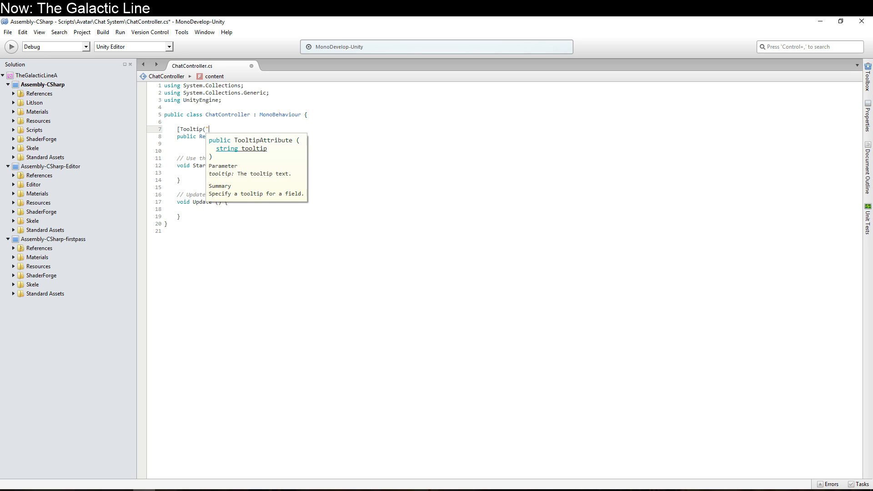
{"action": "type", "text": "The vertical element for a"}
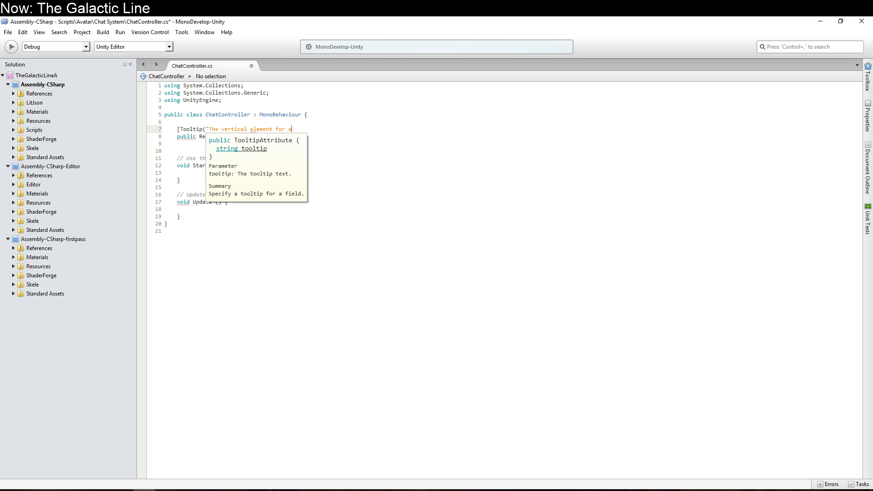
{"action": "type", "text": "ll the chat elements.\")]"}
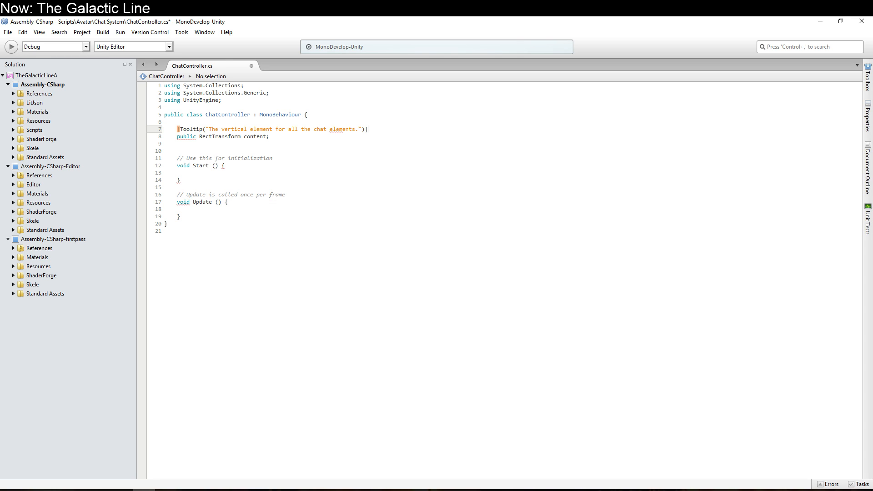
- Reword the content field's tooltip to "The vertical content group for all the chat elements."
{"action": "left_click", "coordinate": [250, 129]}
{"action": "double_click", "coordinate": [251, 129]}
{"action": "type", "text": "content element"}
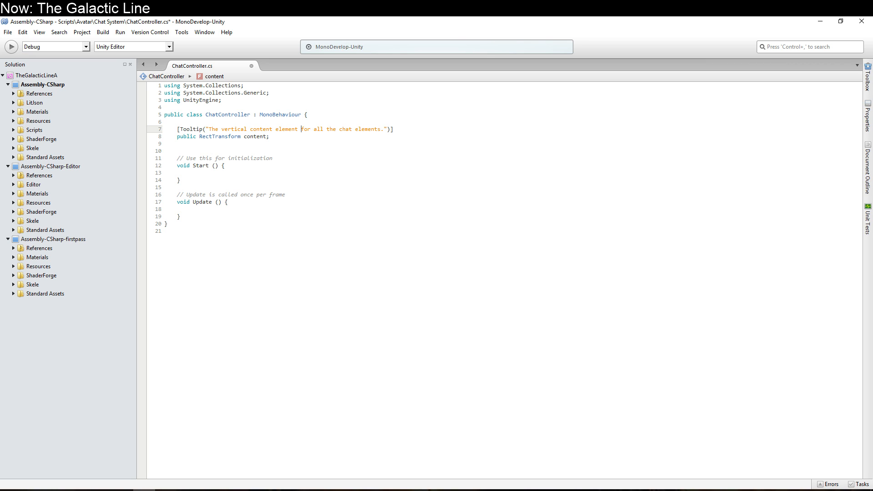
{"action": "key", "text": "ctrl+shift+Left"}
{"action": "type", "text": "group"}
{"action": "key", "text": "Down"}
{"action": "key", "text": "End"}
{"action": "key", "text": "Return"}
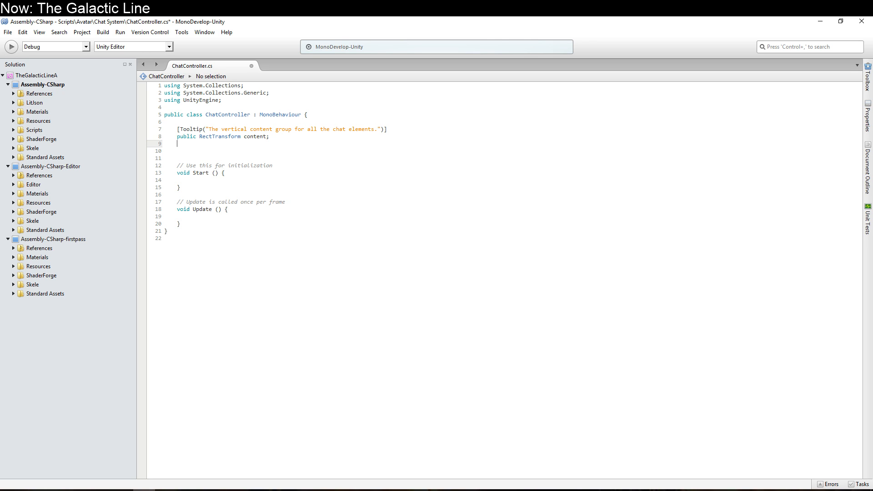
{"action": "type", "text": "public"}
{"action": "key", "text": "shift+Home"}
{"action": "key", "text": "BackSpace"}
- Save ChatController, switch back to Unity and create a C# script named ChatBlock in the Chat System folder
{"action": "key", "text": "ctrl+s"}
{"action": "key", "text": "alt+Tab"}
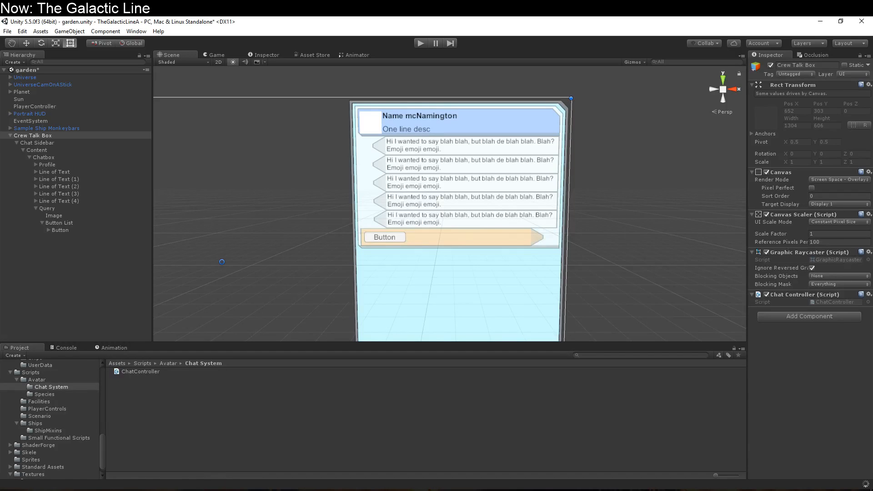
{"action": "right_click", "coordinate": [204, 398]}
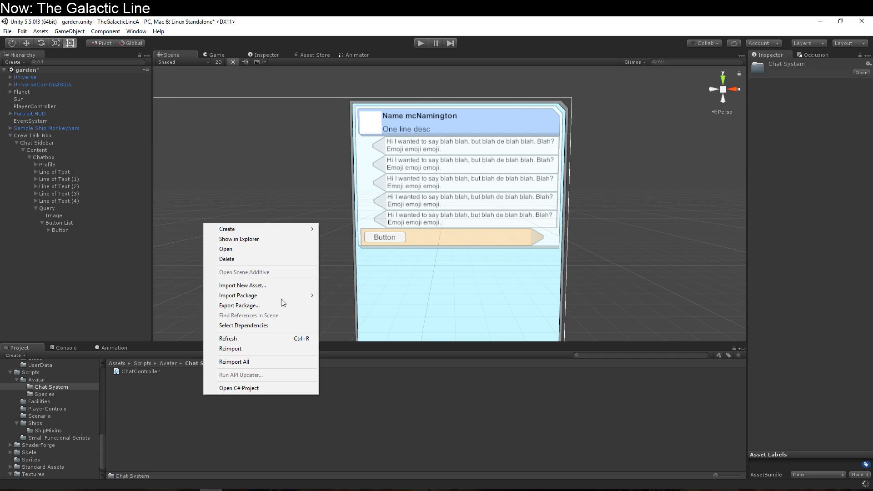
{"action": "mouse_move", "coordinate": [247, 230]}
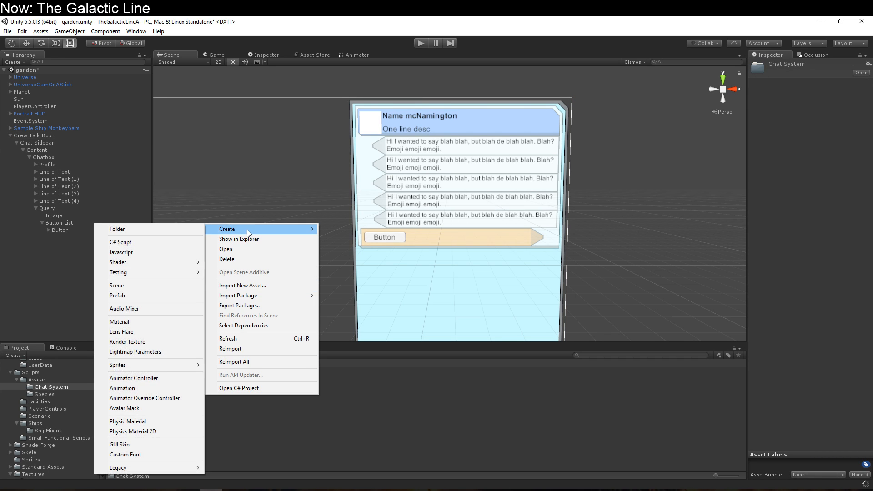
{"action": "left_click", "coordinate": [160, 242]}
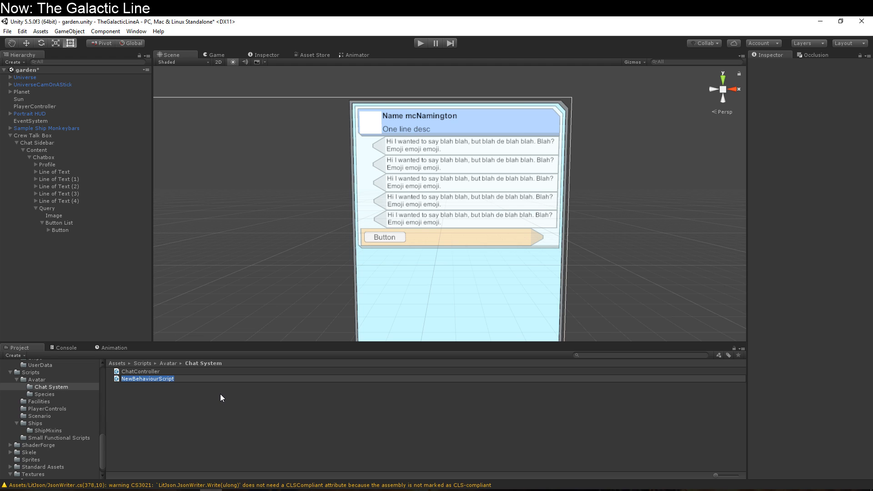
{"action": "type", "text": "ChatBlock"}
{"action": "key", "text": "Return"}
- Open the new ChatBlock script in MonoDevelop and convert it to Windows line endings
{"action": "key", "text": "Return"}
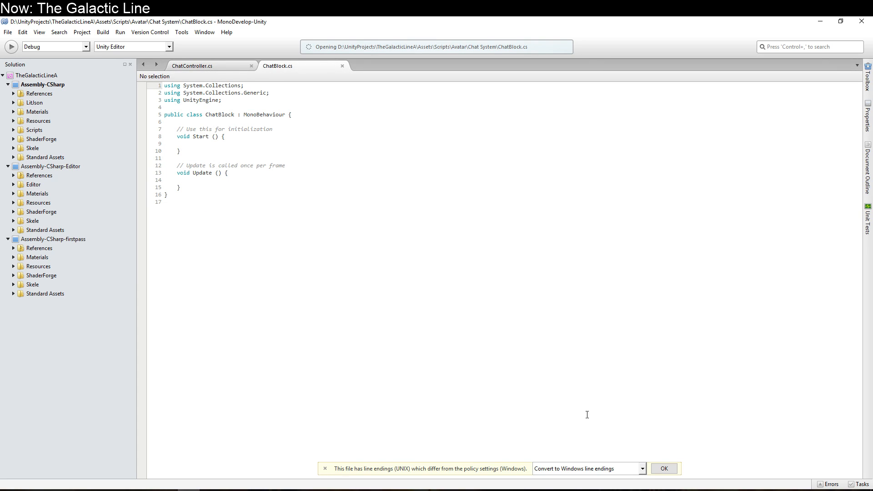
{"action": "left_click", "coordinate": [663, 468]}
- Add a summary comment above the ChatBlock class reading "One person chatting (any number of lines)"
{"action": "left_click", "coordinate": [308, 112]}
{"action": "key", "text": "Up"}
{"action": "key", "text": "Return"}
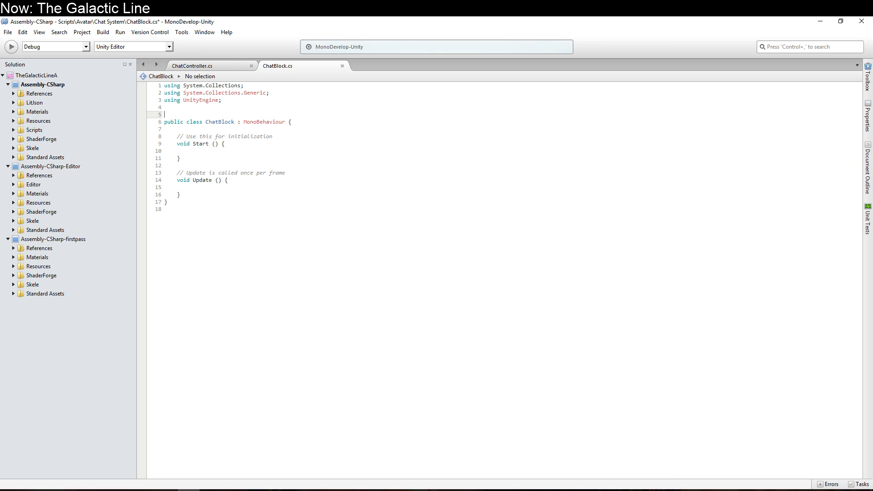
{"action": "type", "text": "///One person"}
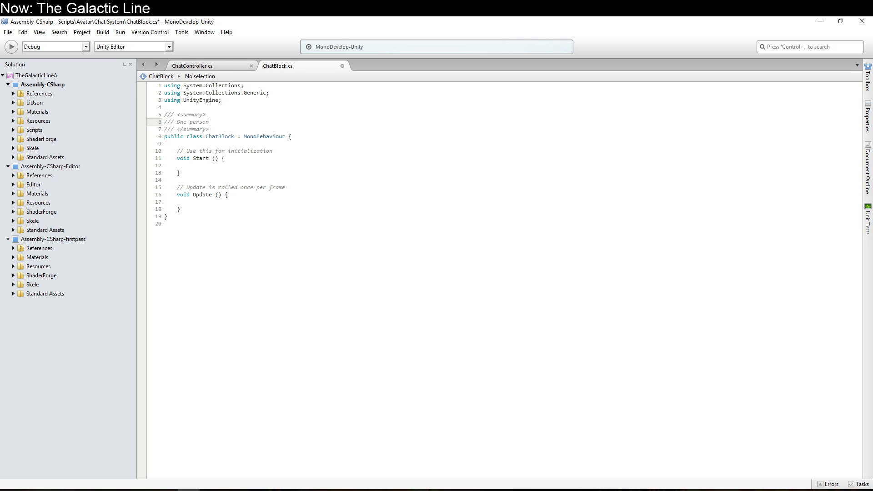
{"action": "type", "text": " chatting (any number of things)"}
{"action": "key", "text": "Left"}
{"action": "key", "text": "ctrl+shift+Left"}
{"action": "type", "text": "lines"}
- Begin a public SocialBrain field declaration at the start of the ChatBlock class, with blank lines around it
{"action": "key", "text": "Down"}
{"action": "key", "text": "Down"}
{"action": "key", "text": "Down"}
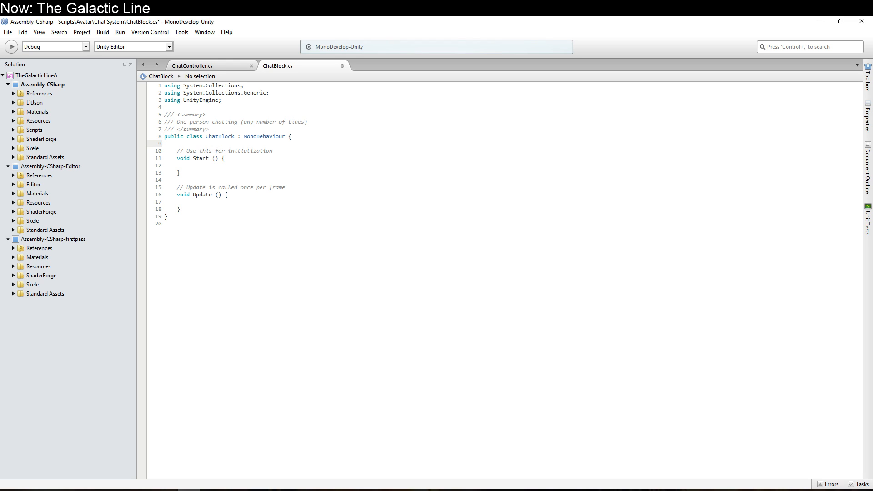
{"action": "key", "text": "Return"}
{"action": "key", "text": "Return"}
{"action": "key", "text": "Up"}
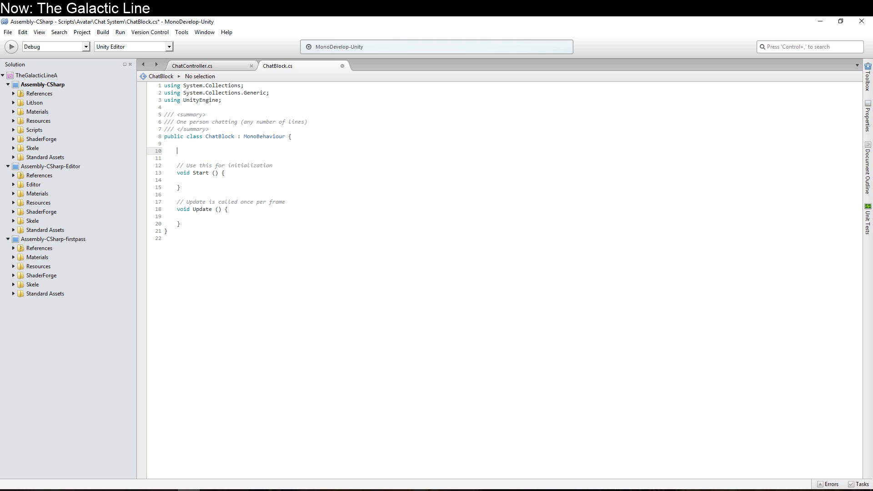
{"action": "type", "text": "public Social"}
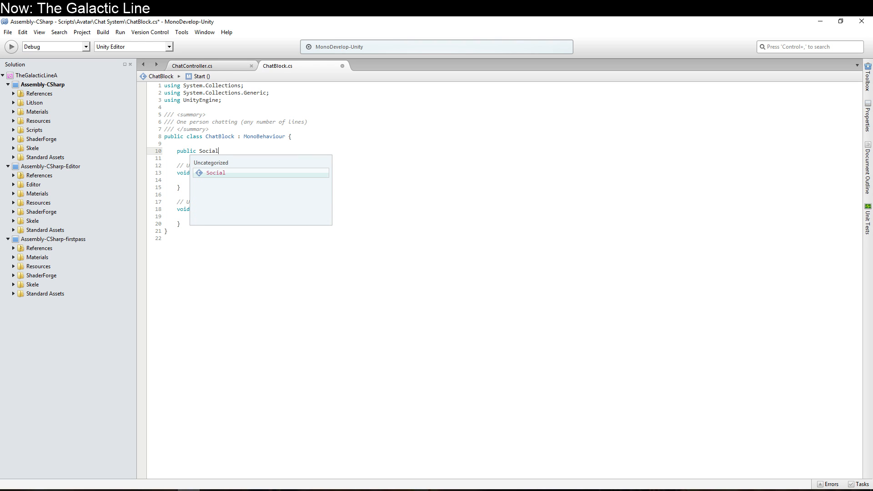
{"action": "type", "text": "B"}
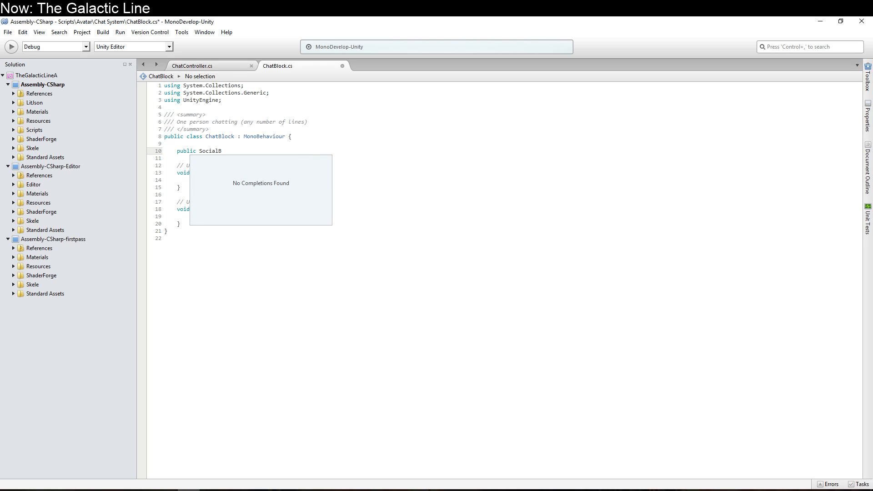
{"action": "type", "text": "rrain"}
- Add a using directive for the Avatar namespace below UnityEngine, followed by two extra blank lines
{"action": "key", "text": "Up"}
{"action": "key", "text": "Up"}
{"action": "key", "text": "Up"}
{"action": "key", "text": "Up"}
{"action": "key", "text": "Up"}
{"action": "key", "text": "Up"}
{"action": "key", "text": "Up"}
{"action": "key", "text": "End"}
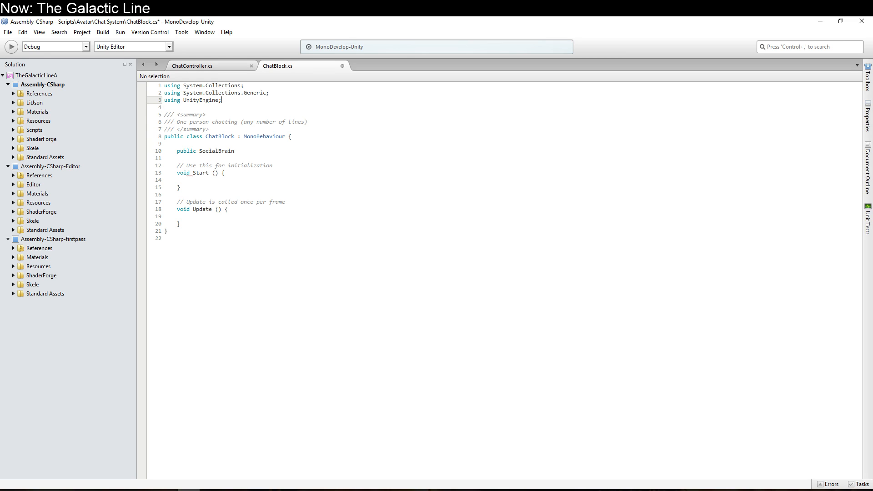
{"action": "key", "text": "Return"}
{"action": "type", "text": "using Avatar;"}
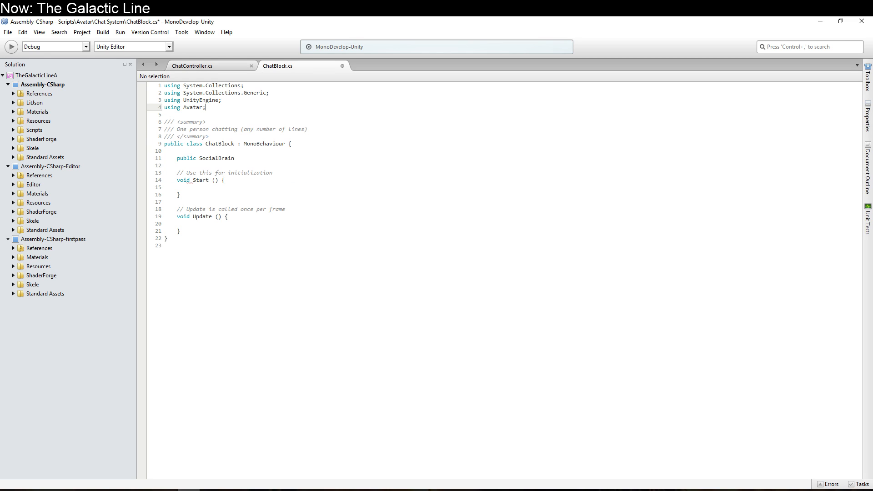
{"action": "key", "text": "Down"}
{"action": "key", "text": "Return"}
{"action": "key", "text": "Return"}
{"action": "key", "text": "Up"}
{"action": "key", "text": "Up"}
{"action": "key", "text": "shift+Down"}
{"action": "key", "text": "Up"}
{"action": "key", "text": "Up"}
{"action": "key", "text": "shift+Down"}
{"action": "key", "text": "shift+Down"}
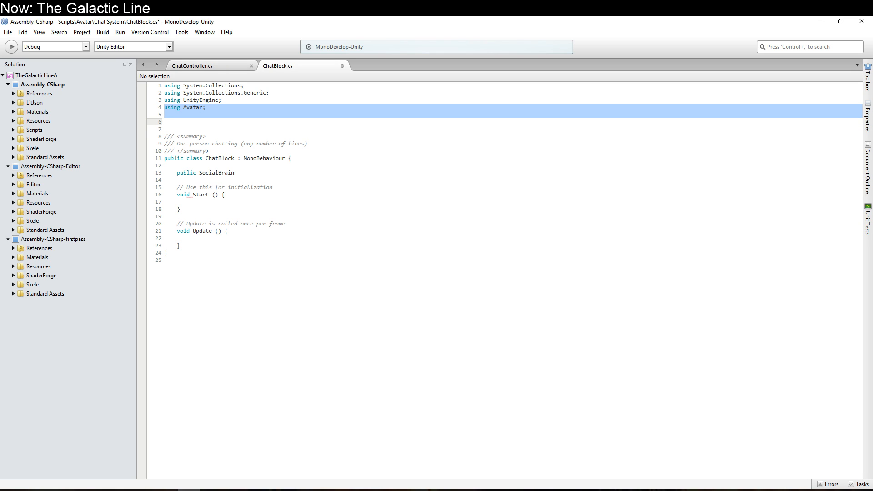
{"action": "key", "text": "Delete"}
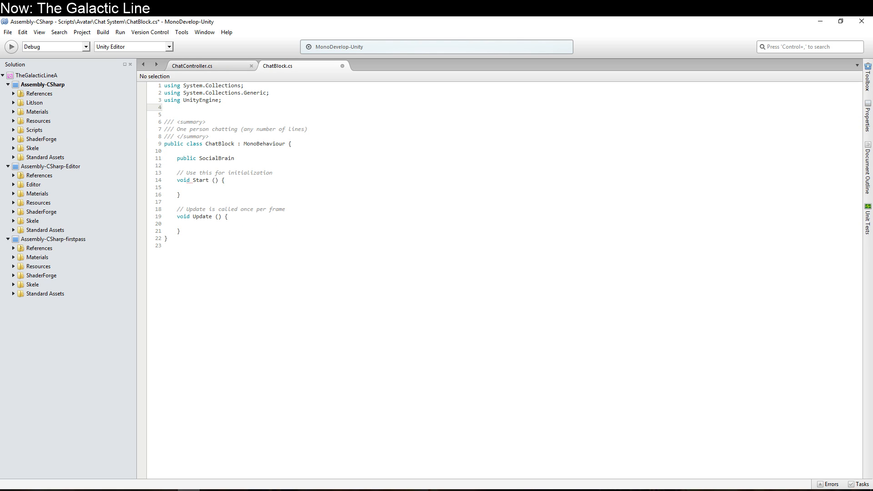
{"action": "key", "text": "ctrl+z"}
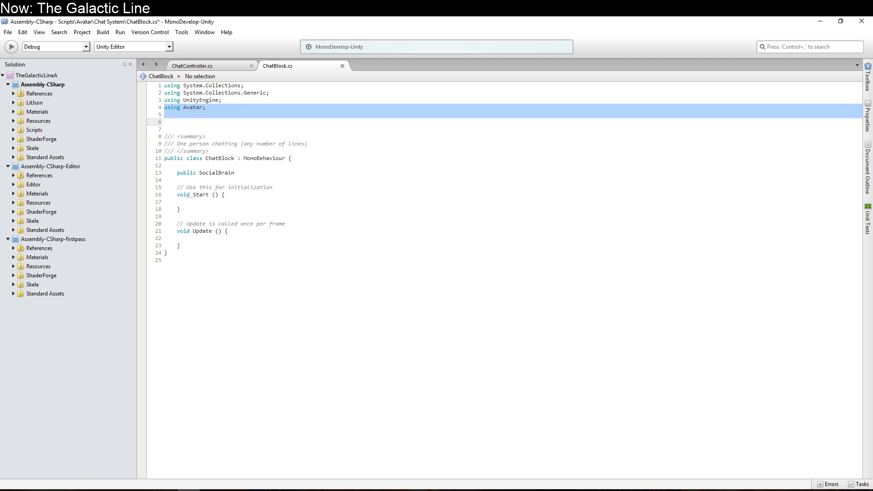
- Complete the SocialBrain declaration in the ChatBlock class by naming the field chatter
{"action": "key", "text": "Down"}
{"action": "key", "text": "Down"}
{"action": "key", "text": "Down"}
{"action": "key", "text": "Down"}
{"action": "key", "text": "Down"}
{"action": "key", "text": "Down"}
{"action": "key", "text": "Down"}
{"action": "key", "text": "Down"}
{"action": "key", "text": "Left"}
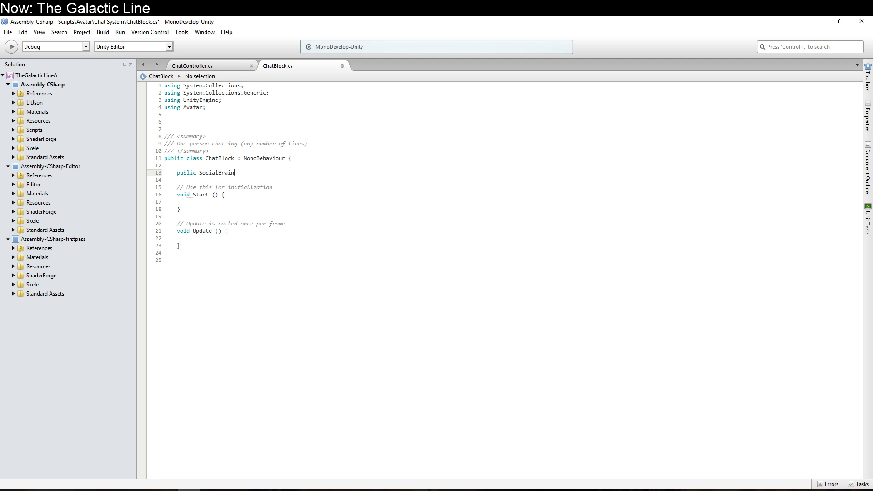
{"action": "type", "text": "chatter;"}
{"action": "key", "text": "Return"}
{"action": "key", "text": "Return"}
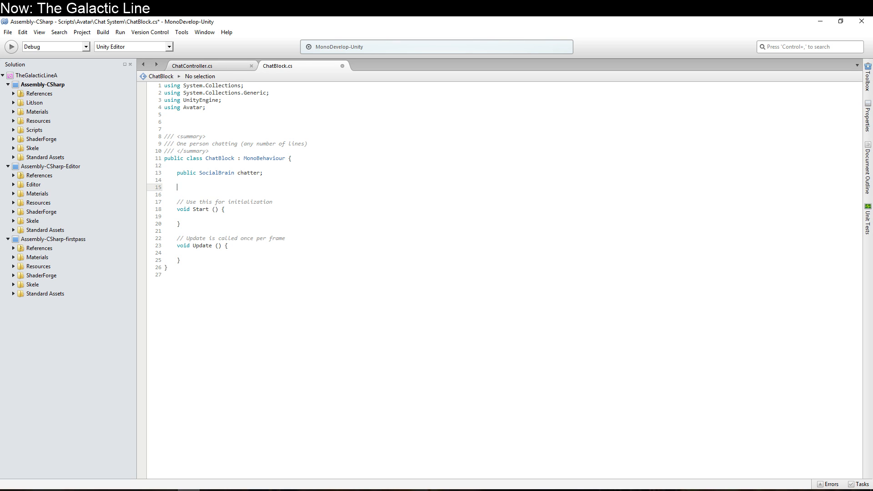
{"action": "type", "text": "public"}
{"action": "key", "text": "shift+Home"}
{"action": "key", "text": "shift+Home"}
{"action": "key", "text": "BackSpace"}
{"action": "key", "text": "BackSpace"}
{"action": "key", "text": "BackSpace"}
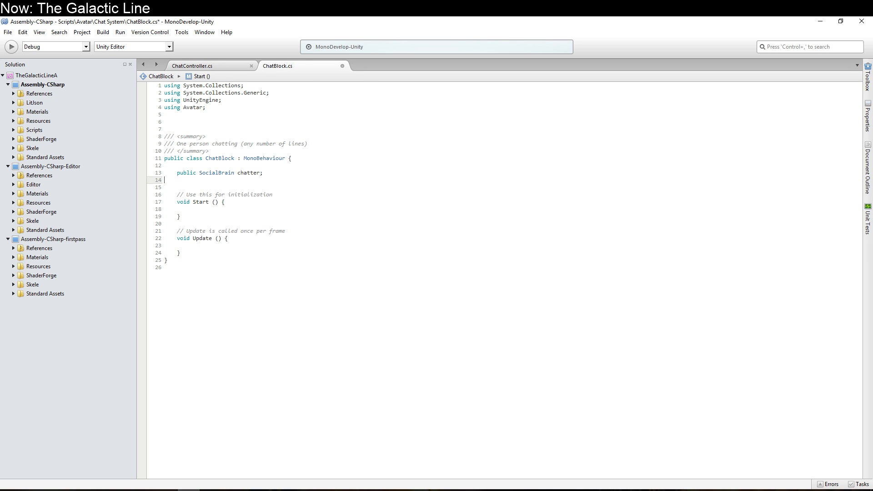
- Add a Tooltip attribute above the chatter field reading "Filled in automatically."
{"action": "key", "text": "Up"}
{"action": "key", "text": "Return"}
{"action": "type", "text": "[T"}
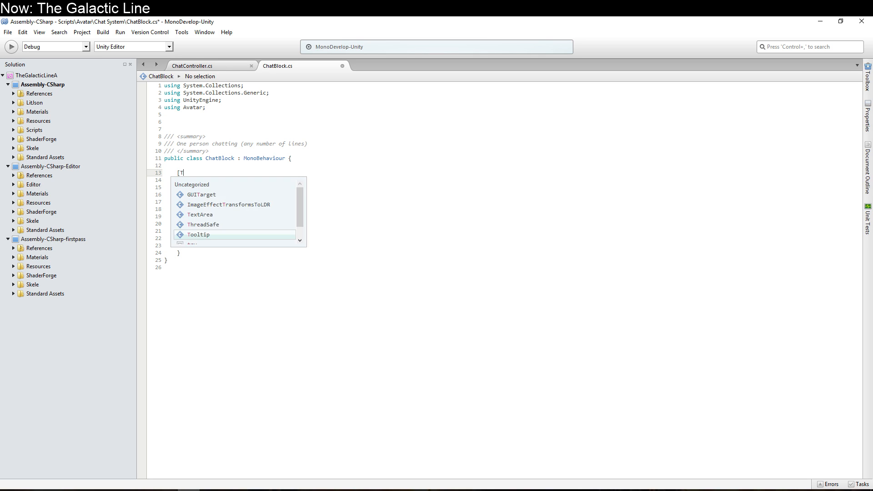
{"action": "type", "text": "ooltip(\"Filled in "}
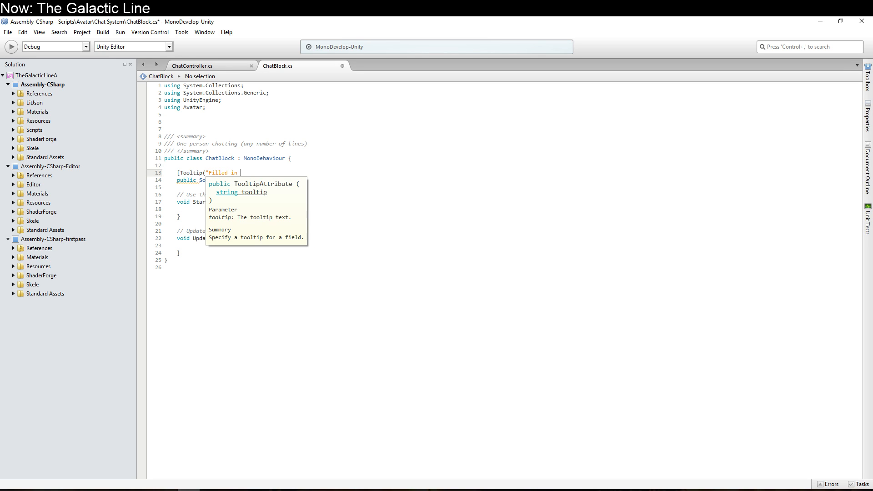
{"action": "type", "text": "automatically.\")]"}
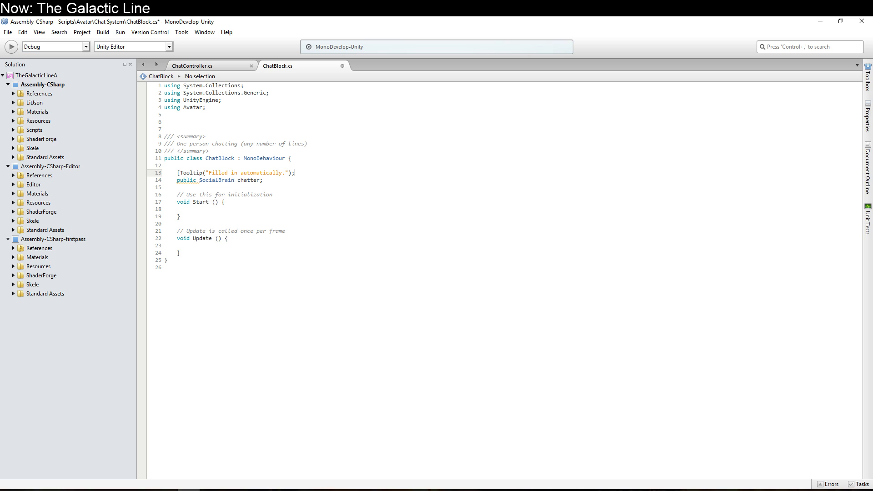
- Begin a public Image field declaration above the chatter field's tooltip, separated by a blank line
{"action": "key", "text": "Home"}
{"action": "key", "text": "Return"}
{"action": "key", "text": "Return"}
{"action": "key", "text": "Up"}
{"action": "key", "text": "Up"}
{"action": "type", "text": "public ImagePosition"}
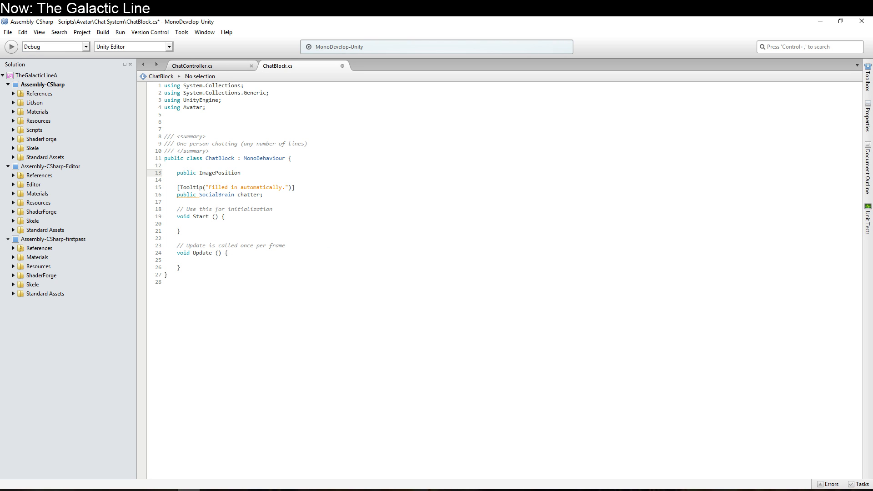
- Add a using directive for UnityEngine.UI below the UnityEngine one by duplicating and extending that line
{"action": "key", "text": "Page_Up"}
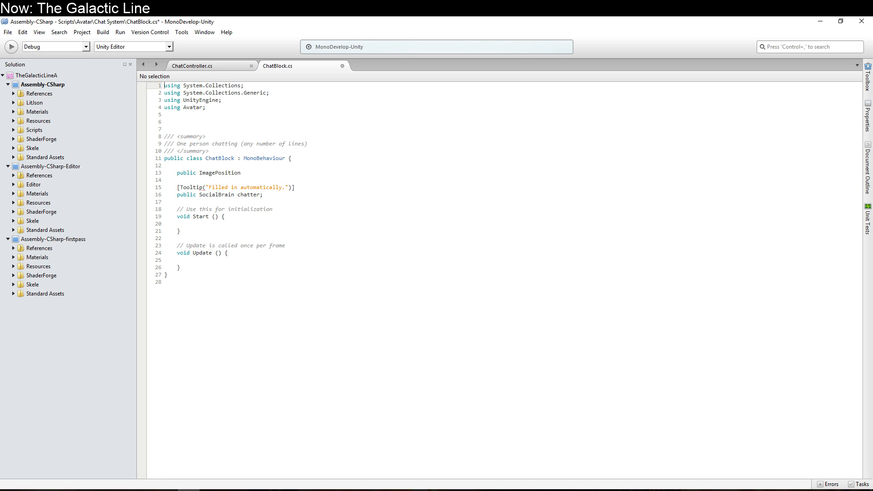
{"action": "key", "text": "Down"}
{"action": "key", "text": "Down"}
{"action": "key", "text": "shift+End"}
{"action": "key", "text": "ctrl+c"}
{"action": "key", "text": "End"}
{"action": "key", "text": "Return"}
{"action": "key", "text": "ctrl+v"}
{"action": "key", "text": "Left"}
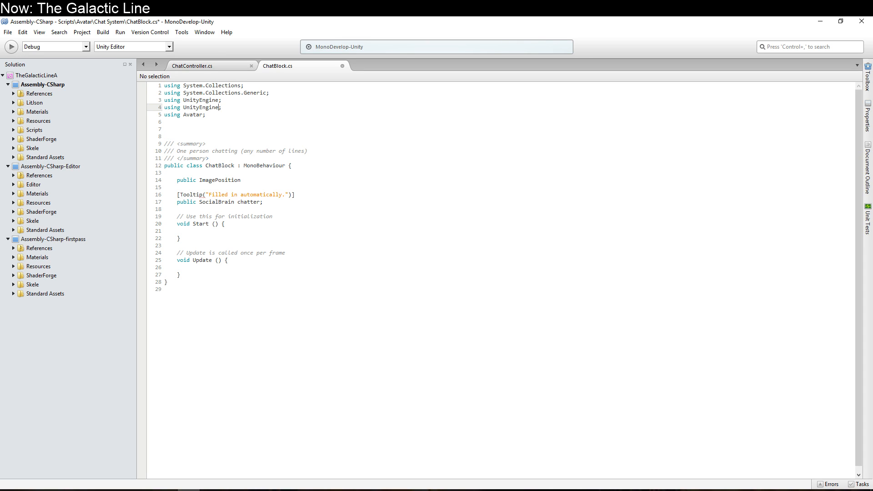
{"action": "type", "text": ".IU"}
{"action": "key", "text": "BackSpace"}
{"action": "type", "text": "U"}
{"action": "key", "text": "Escape"}
- Correct the ImagePosition type to Image and name the public field portrait
{"action": "key", "text": "Down"}
{"action": "key", "text": "Down"}
{"action": "key", "text": "Down"}
{"action": "key", "text": "Down"}
{"action": "key", "text": "Down"}
{"action": "key", "text": "Down"}
{"action": "key", "text": "Down"}
{"action": "key", "text": "Down"}
{"action": "key", "text": "Down"}
{"action": "key", "text": "Down"}
{"action": "key", "text": "End"}
{"action": "key", "text": "BackSpace"}
{"action": "key", "text": "BackSpace"}
{"action": "key", "text": "BackSpace"}
{"action": "key", "text": "BackSpace"}
{"action": "key", "text": "BackSpace"}
{"action": "key", "text": "BackSpace"}
{"action": "key", "text": "BackSpace"}
{"action": "key", "text": "BackSpace"}
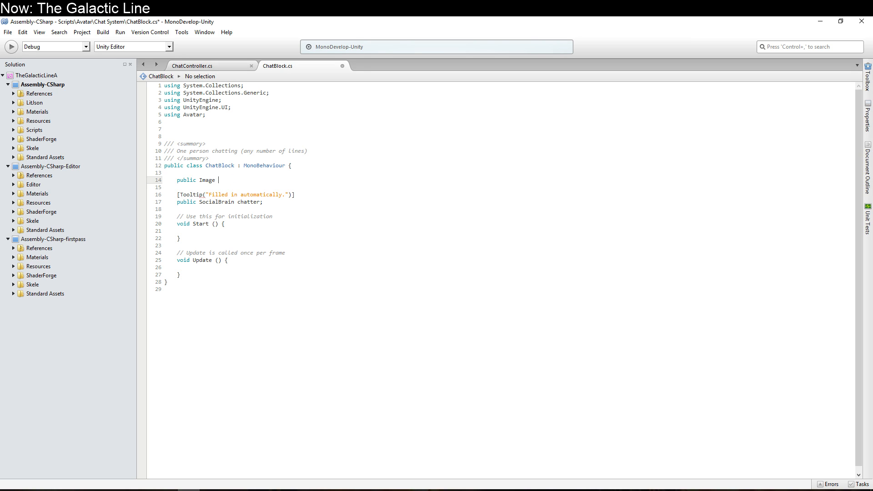
{"action": "type", "text": "portrait;"}
- Declare public Text fields nameText and descText in one line below the portrait field
{"action": "key", "text": "Return"}
{"action": "type", "text": "public Text"}
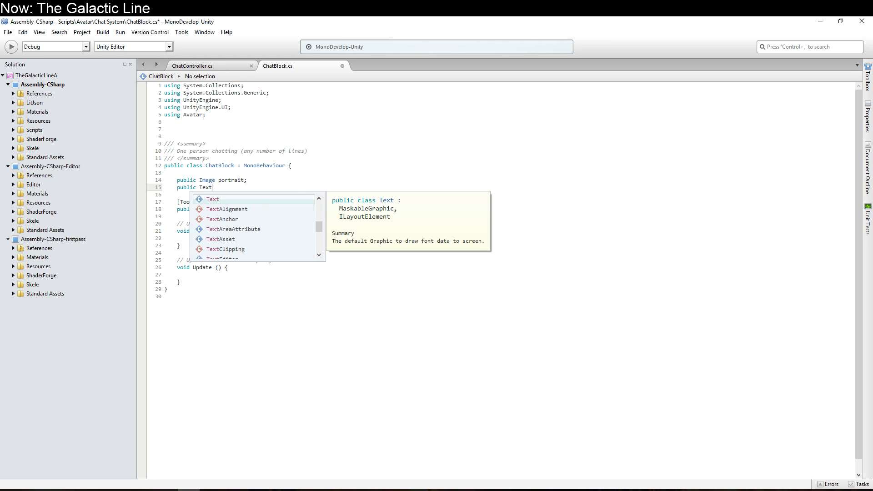
{"action": "key", "text": "Escape"}
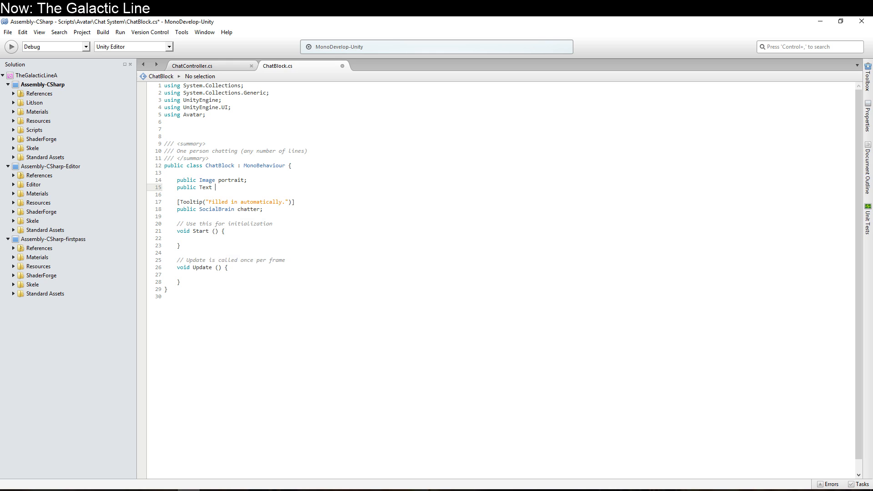
{"action": "type", "text": "nameText, descText;"}
- Delete the template Start and Update methods from ChatBlock, leaving blank lines below the SocialBrain field
{"action": "key", "text": "Down"}
{"action": "key", "text": "Down"}
{"action": "key", "text": "Down"}
{"action": "key", "text": "Down"}
{"action": "key", "text": "Down"}
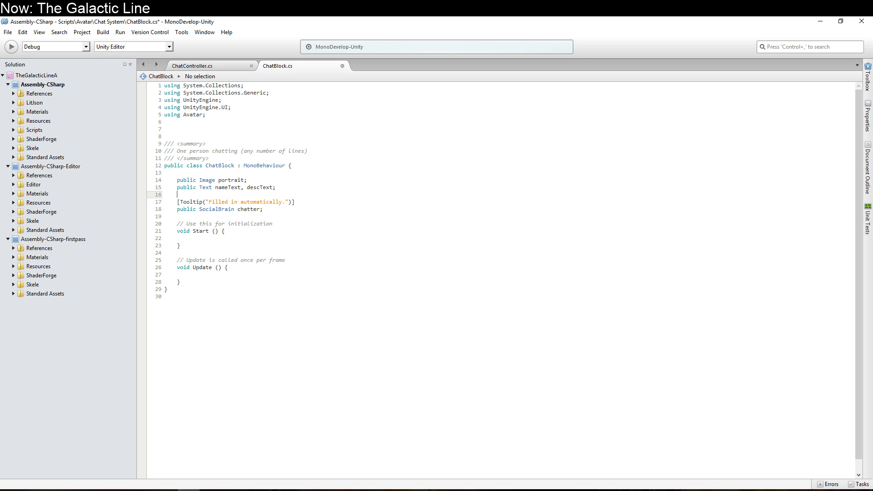
{"action": "key", "text": "Up"}
{"action": "key", "text": "shift+Down"}
{"action": "key", "text": "shift+Down"}
{"action": "key", "text": "shift+Down"}
{"action": "key", "text": "shift+Down"}
{"action": "key", "text": "shift+Down"}
{"action": "key", "text": "shift+Down"}
{"action": "key", "text": "shift+Down"}
{"action": "key", "text": "shift+Down"}
{"action": "key", "text": "shift+Down"}
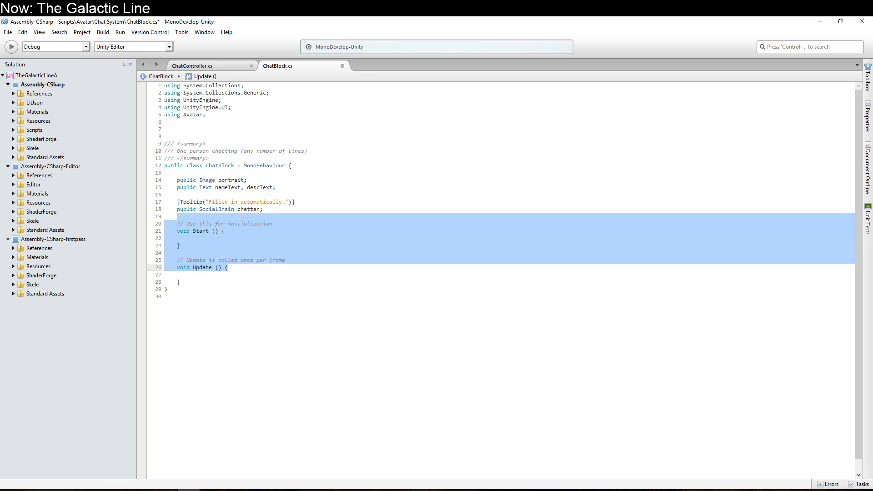
{"action": "key", "text": "BackSpace"}
{"action": "key", "text": "Return"}
{"action": "key", "text": "Return"}
{"action": "key", "text": "Return"}
{"action": "key", "text": "Up"}
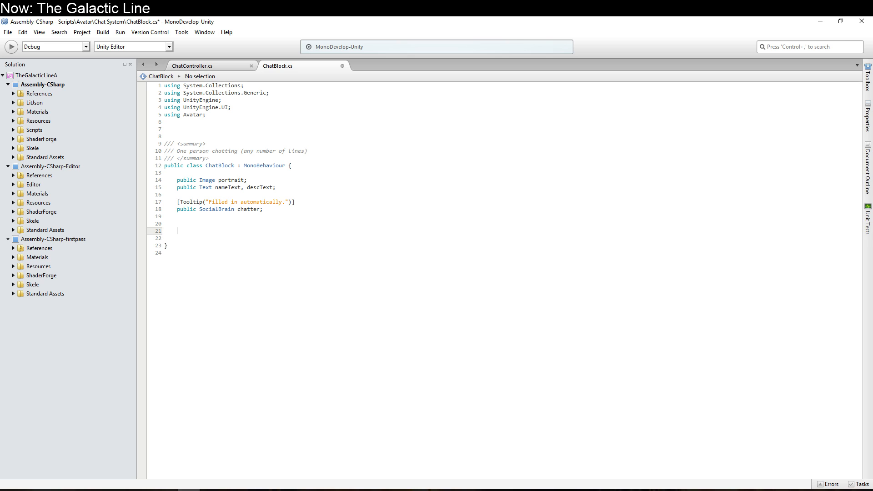
- Begin a public void Init method with a SocialBrain parameter named chatterer, and rename the chatter field to chatterer
{"action": "type", "text": "public void Init(Social"}
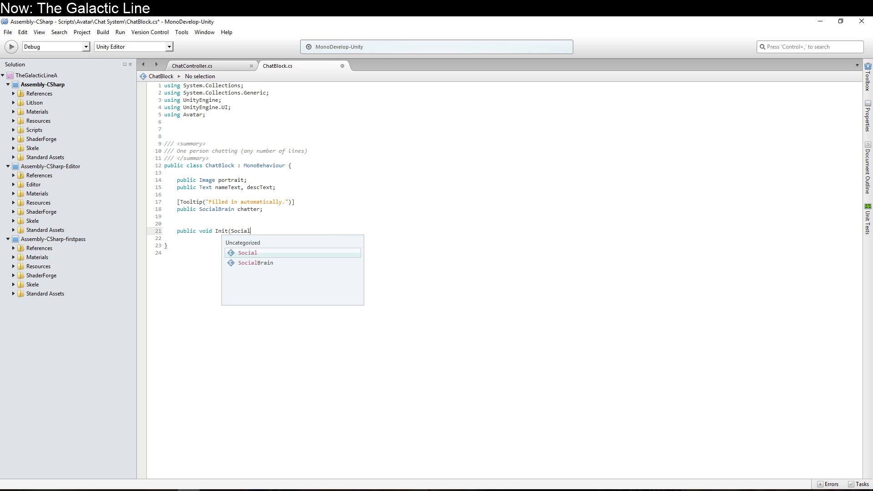
{"action": "type", "text": "Brain chatterer"}
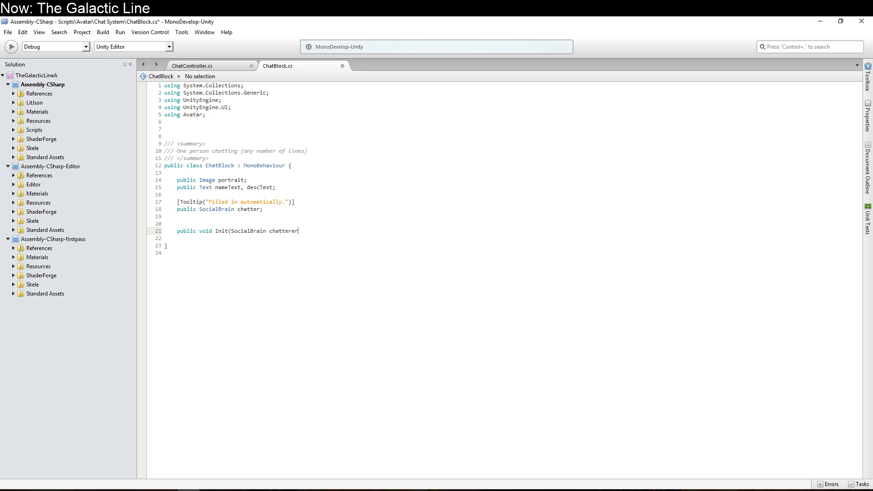
{"action": "key", "text": "Up"}
{"action": "key", "text": "Up"}
{"action": "key", "text": "Up"}
{"action": "key", "text": "Left"}
{"action": "type", "text": "er"}
- Close the Init signature and give the method a body that assigns the chatterer parameter to this.chatterer
{"action": "key", "text": "Down"}
{"action": "key", "text": "Down"}
{"action": "key", "text": "Down"}
{"action": "key", "text": "End"}
{"action": "type", "text": ")"}
{"action": "key", "text": "Return"}
{"action": "type", "text": "{"}
{"action": "key", "text": "Return"}
{"action": "type", "text": "this.c"}
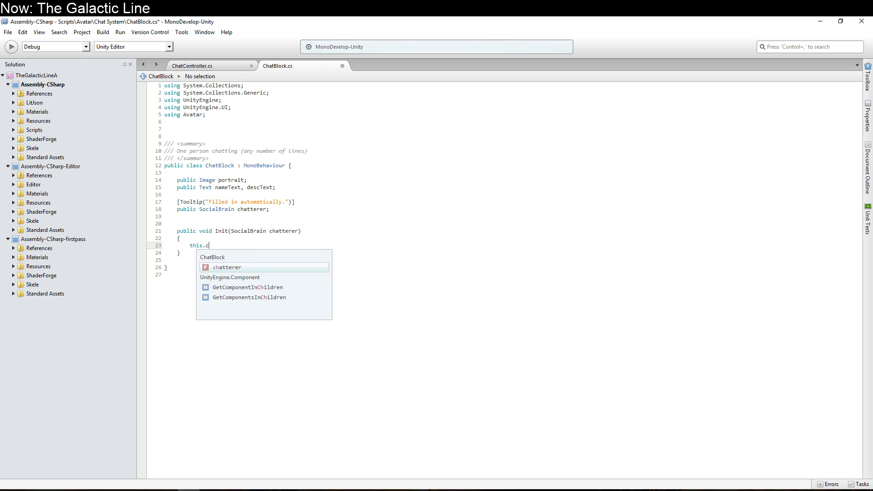
{"action": "type", "text": "hatterer = chatter"}
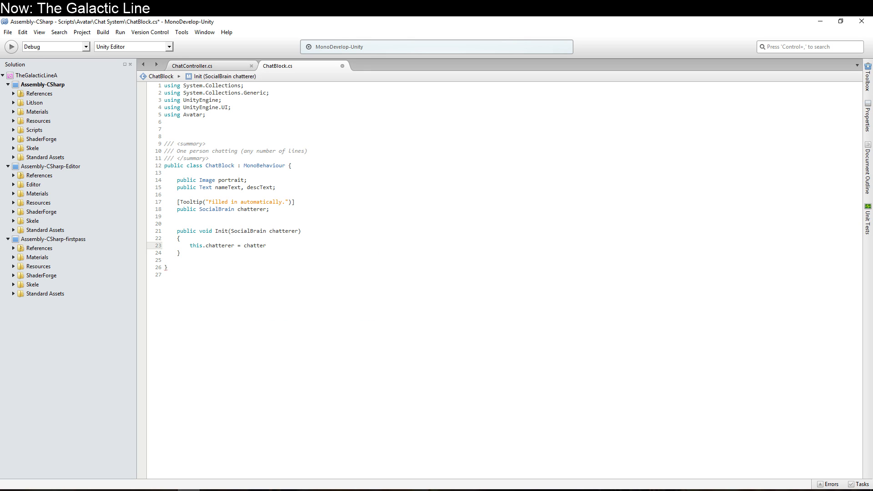
{"action": "type", "text": "er;"}
- Add a PortraitCam variable named pc to Init, assigned from chatterer.avatar.portraitCam, leaving a blank line after the chatterer assignment
{"action": "key", "text": "Return"}
{"action": "key", "text": "Return"}
{"action": "key", "text": "Return"}
{"action": "key", "text": "Up"}
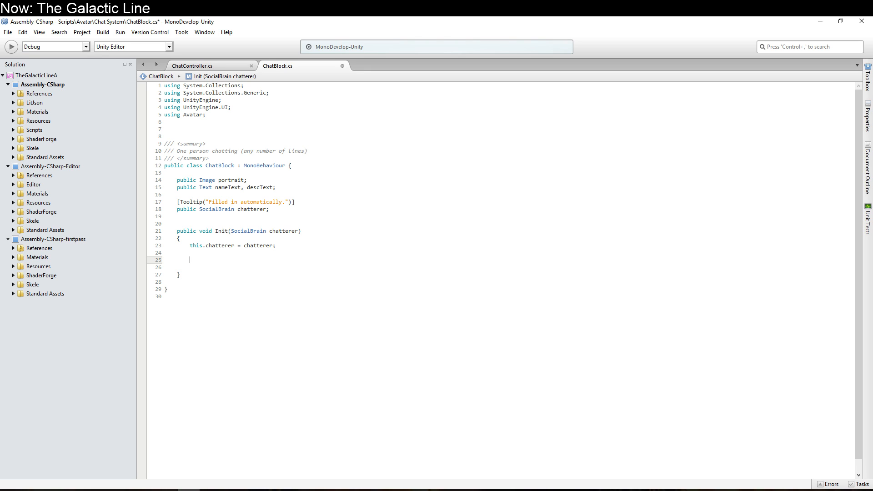
{"action": "type", "text": "portrait"}
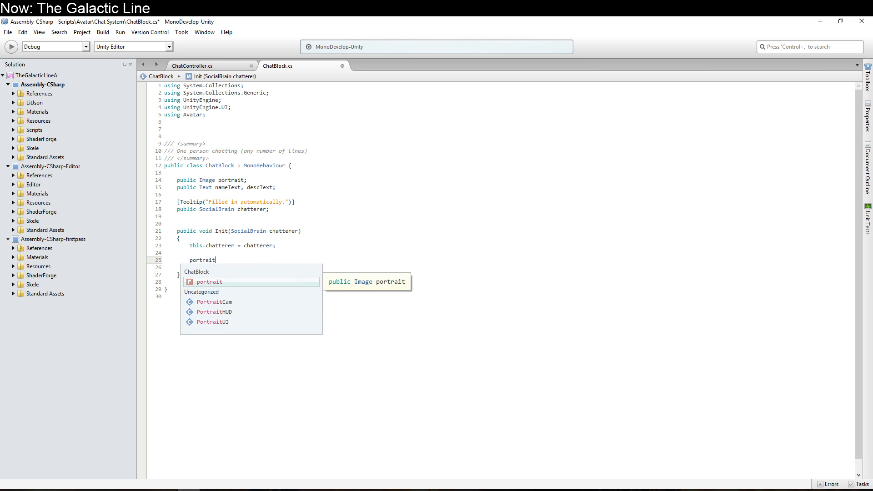
{"action": "key", "text": "Down"}
{"action": "key", "text": "Down"}
{"action": "key", "text": "Up"}
{"action": "key", "text": "Return"}
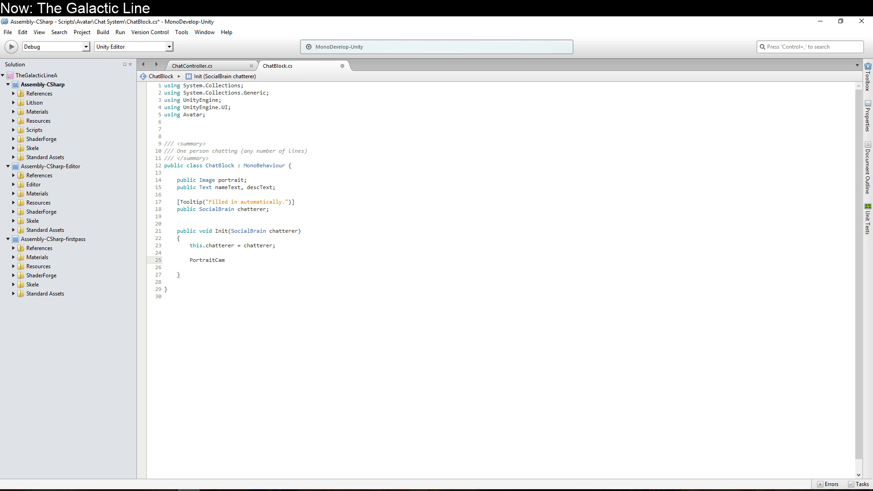
{"action": "type", "text": "pc = chattere"}
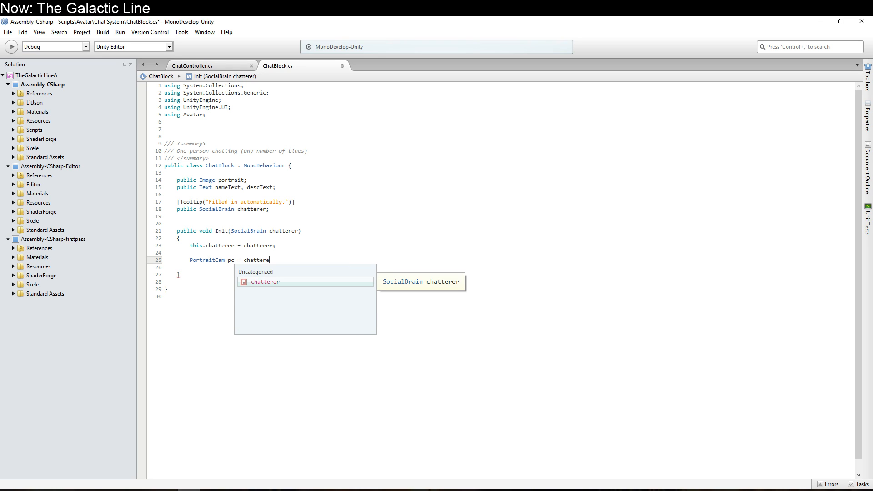
{"action": "type", "text": "r.avat"}
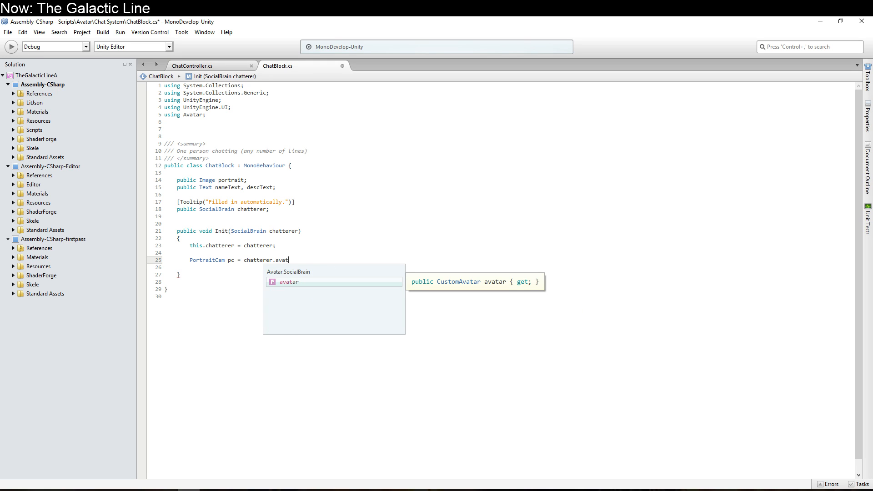
{"action": "type", "text": "ar.po"}
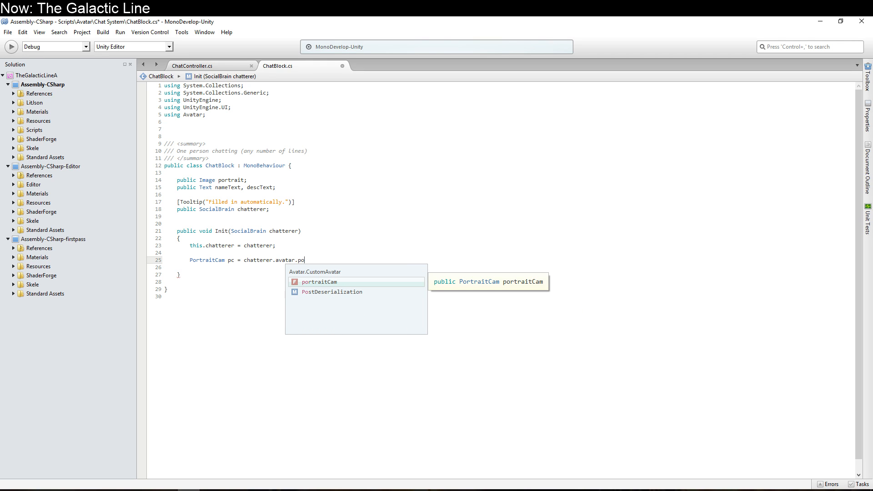
{"action": "key", "text": "Return"}
{"action": "type", "text": ";"}
{"action": "key", "text": "Return"}
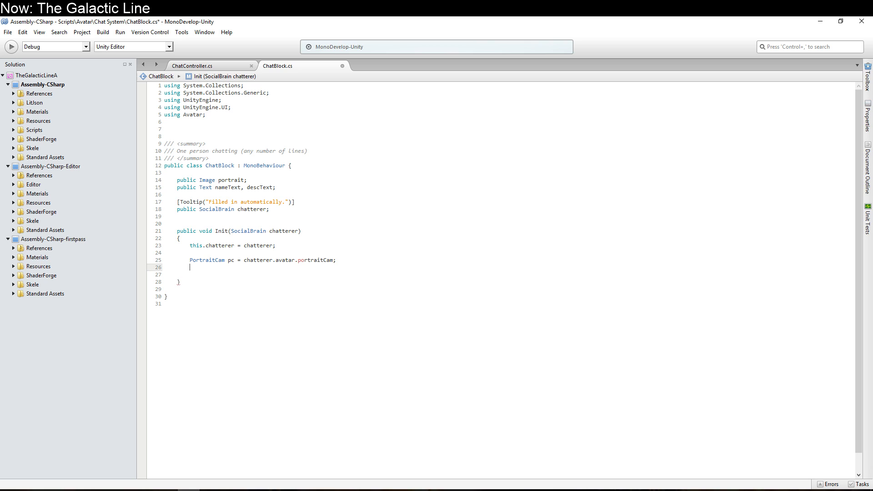
- Reference pc.renderTexture on the line below the PortraitCam declaration and put portrait in front of it
{"action": "type", "text": "pc."}
{"action": "key", "text": "Down"}
{"action": "key", "text": "Down"}
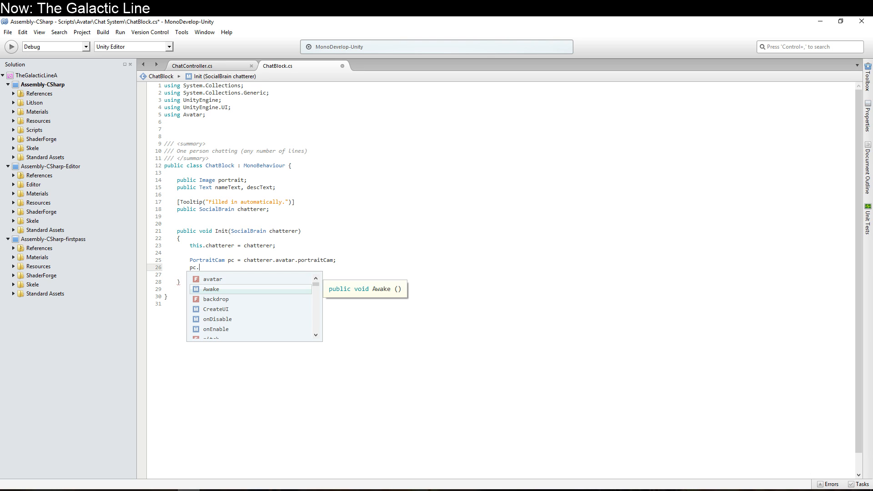
{"action": "key", "text": "Up"}
{"action": "key", "text": "Up"}
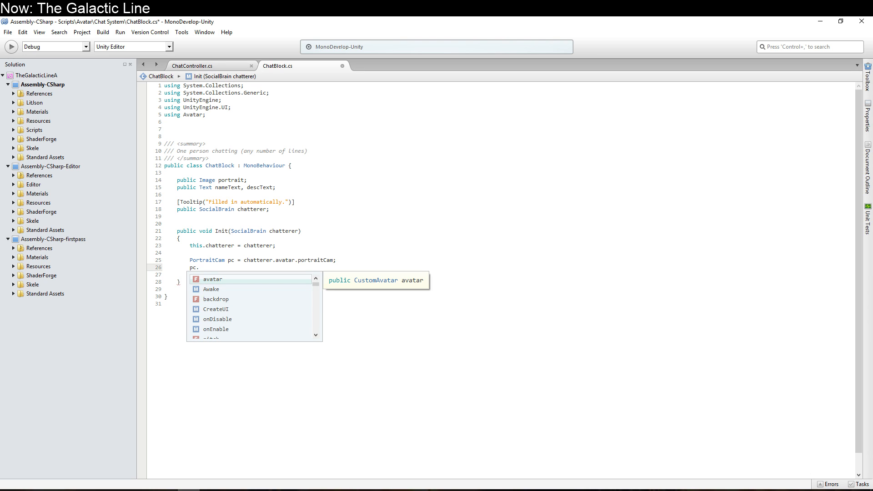
{"action": "key", "text": "Down"}
{"action": "key", "text": "Down"}
{"action": "key", "text": "Down"}
{"action": "key", "text": "Down"}
{"action": "key", "text": "Down"}
{"action": "key", "text": "Down"}
{"action": "key", "text": "Down"}
{"action": "key", "text": "Down"}
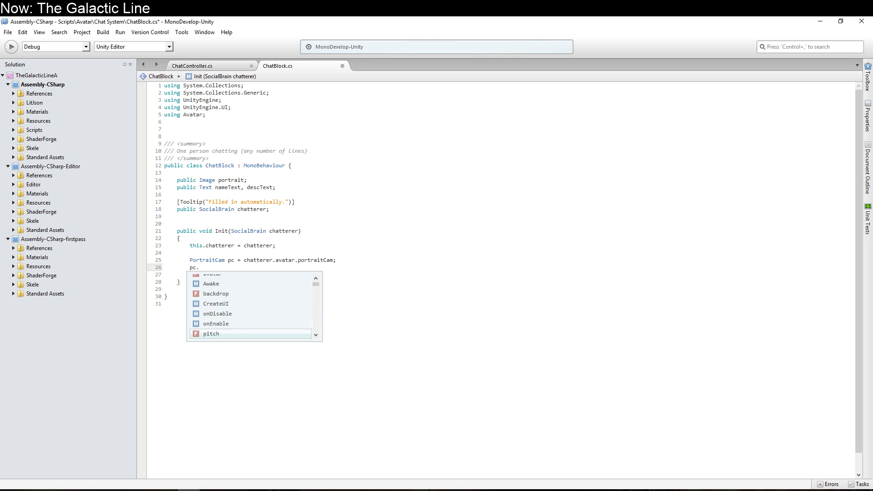
{"action": "key", "text": "Down"}
{"action": "key", "text": "Down"}
{"action": "key", "text": "Up"}
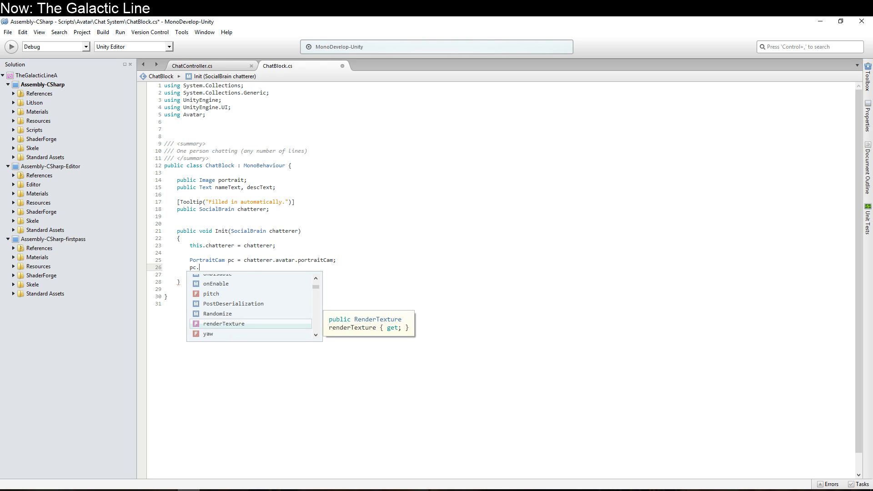
{"action": "key", "text": "Return"}
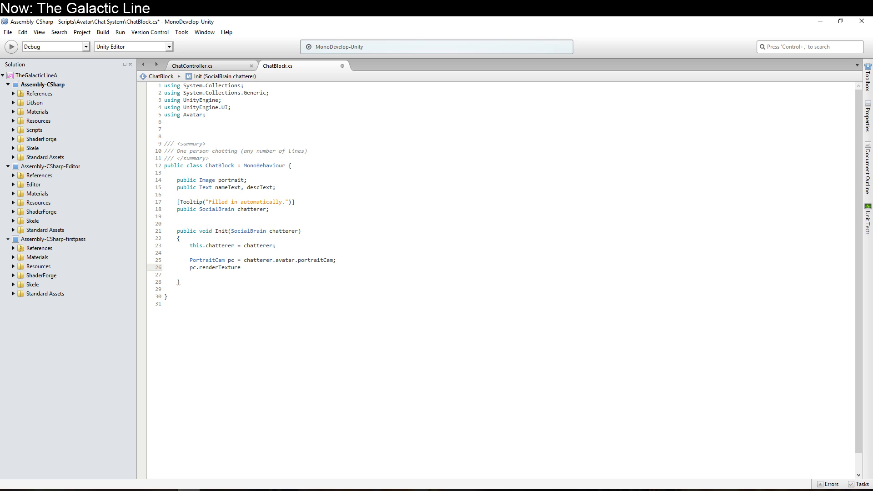
{"action": "key", "text": "Home"}
{"action": "type", "text": "portrait"}
- Change the type of the public portrait field from Image to RawImage
{"action": "key", "text": "Up"}
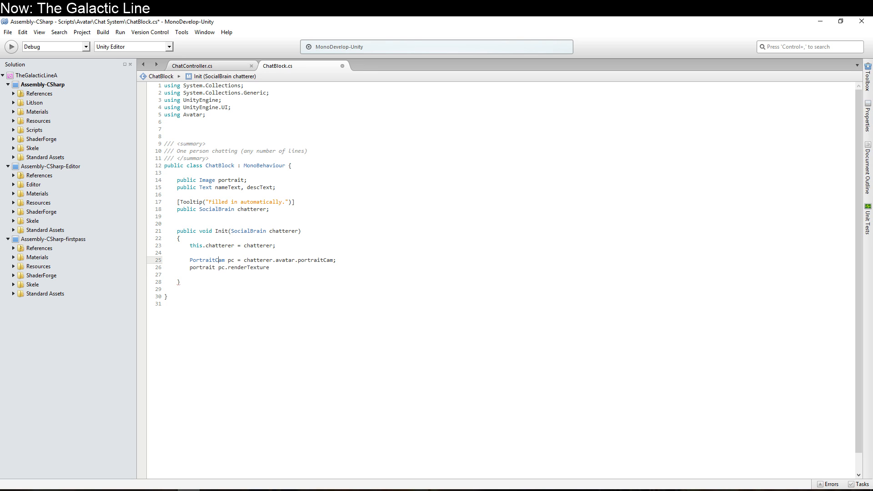
{"action": "key", "text": "Up"}
{"action": "key", "text": "Up"}
{"action": "key", "text": "Up"}
{"action": "key", "text": "Up"}
{"action": "key", "text": "Up"}
{"action": "key", "text": "Up"}
{"action": "key", "text": "Up"}
{"action": "key", "text": "Up"}
{"action": "key", "text": "Up"}
{"action": "key", "text": "Up"}
{"action": "key", "text": "Up"}
{"action": "type", "text": "Raw"}
- Complete the portrait line in Init as portrait.texture = pc.renderTexture; and leave a blank line below it
{"action": "key", "text": "Down"}
{"action": "key", "text": "Down"}
{"action": "key", "text": "Down"}
{"action": "key", "text": "Down"}
{"action": "key", "text": "Down"}
{"action": "key", "text": "Down"}
{"action": "key", "text": "Down"}
{"action": "key", "text": "Down"}
{"action": "key", "text": "Down"}
{"action": "key", "text": "Down"}
{"action": "key", "text": "Down"}
{"action": "key", "text": "Down"}
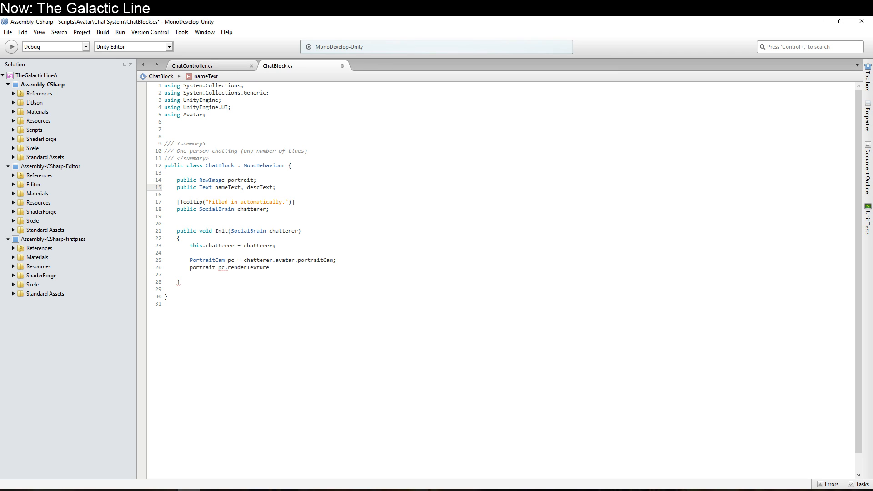
{"action": "type", "text": "."}
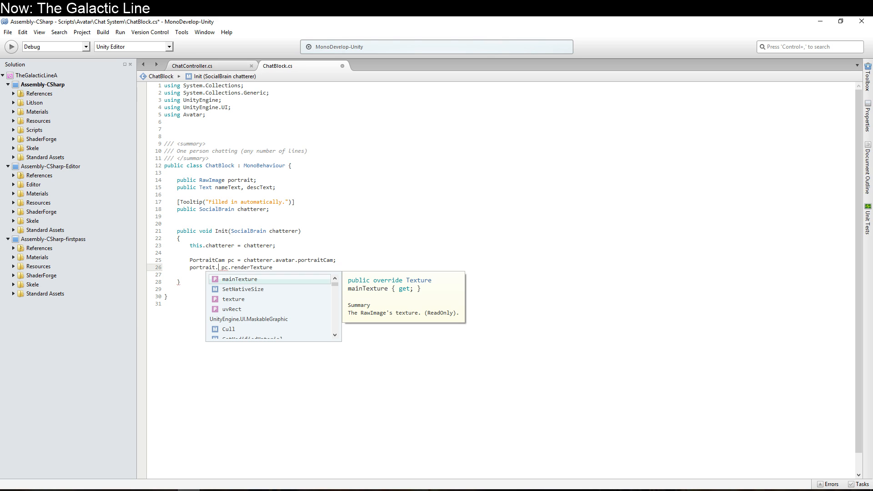
{"action": "key", "text": "Down"}
{"action": "key", "text": "Down"}
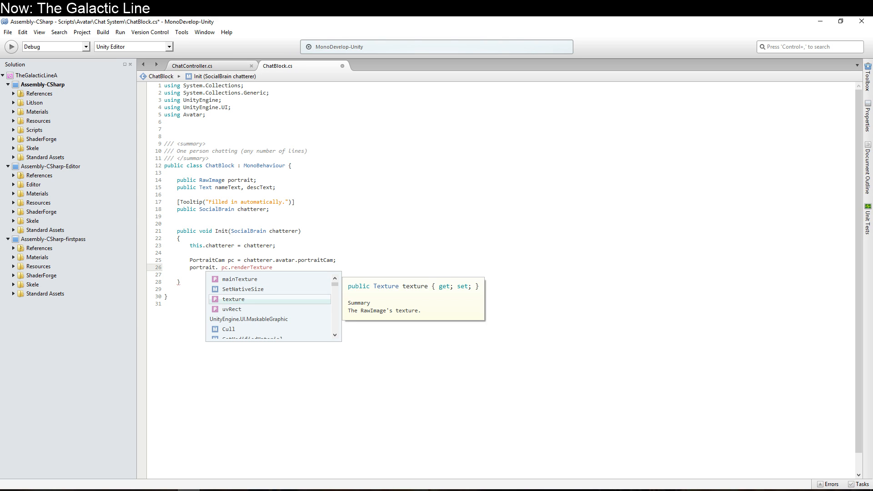
{"action": "key", "text": "Return"}
{"action": "type", "text": "="}
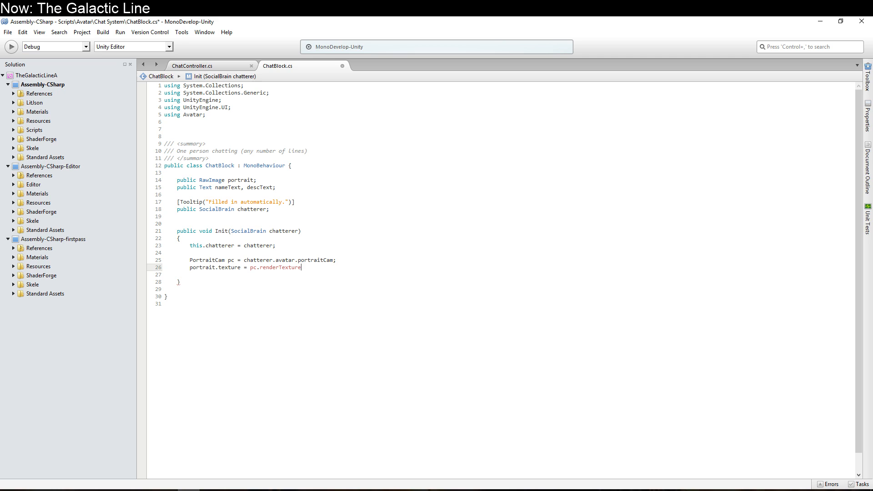
{"action": "type", "text": ";"}
{"action": "key", "text": "Return"}
{"action": "key", "text": "Return"}
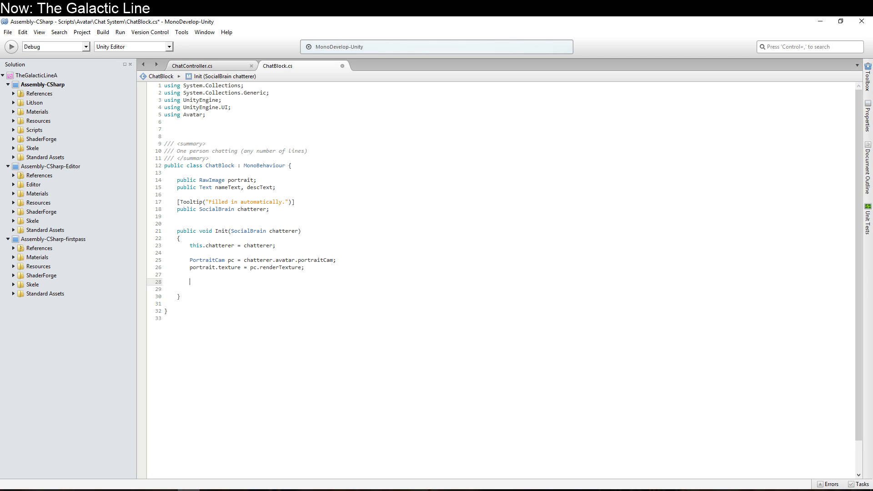
- Add an if (nameText) check to Init with a body that starts assigning nameText.text from chatterer.avatar
{"action": "type", "text": "if (nameText)"}
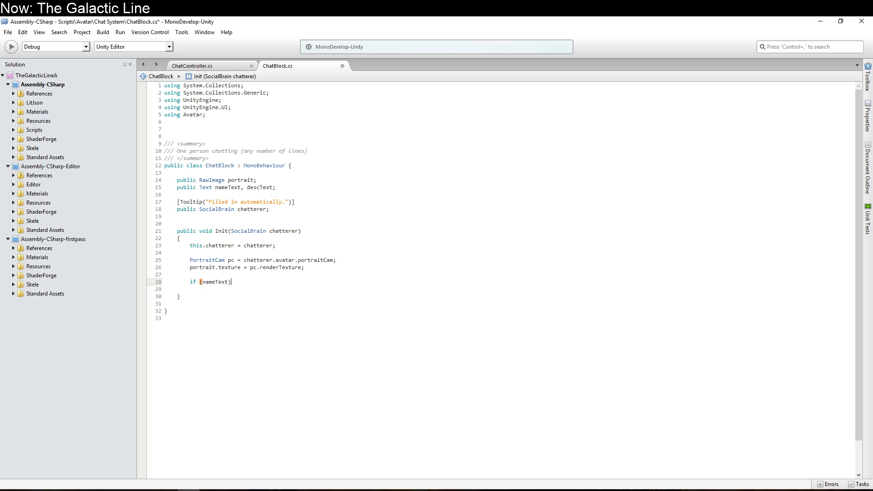
{"action": "key", "text": "Return"}
{"action": "type", "text": "nameT"}
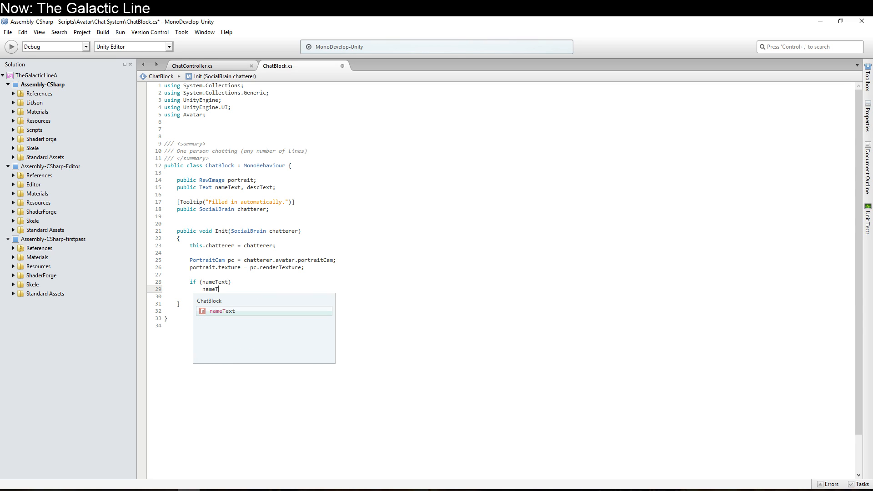
{"action": "type", "text": "ext.text = "}
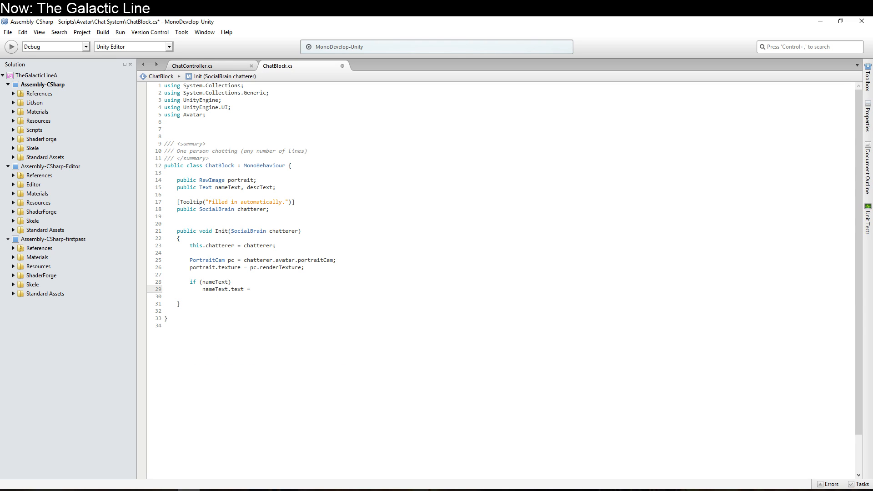
{"action": "type", "text": "chatterer."}
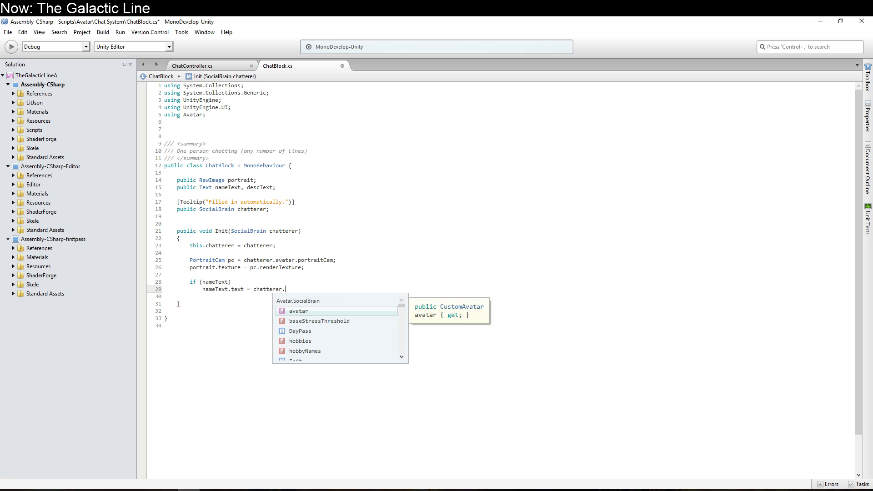
{"action": "type", "text": "avatar.fir"}
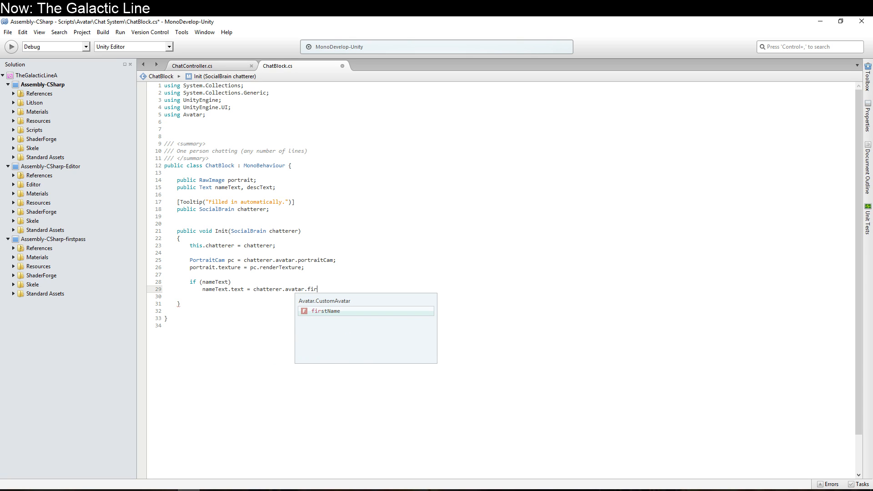
- Try to build the name text from firstName, a space and the avatar's last name, and clear the expression back to chatterer.avatar
{"action": "type", "text": "stName + \" \" +"}
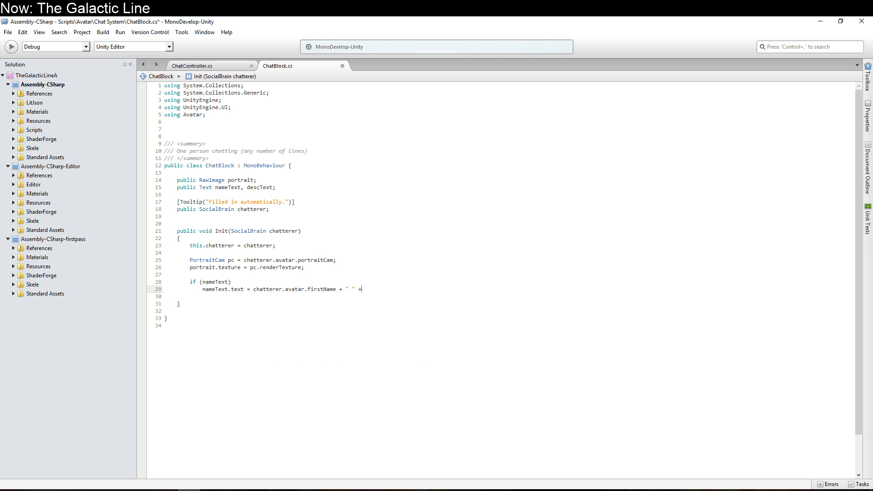
{"action": "type", "text": " chatterer.avatar.last"}
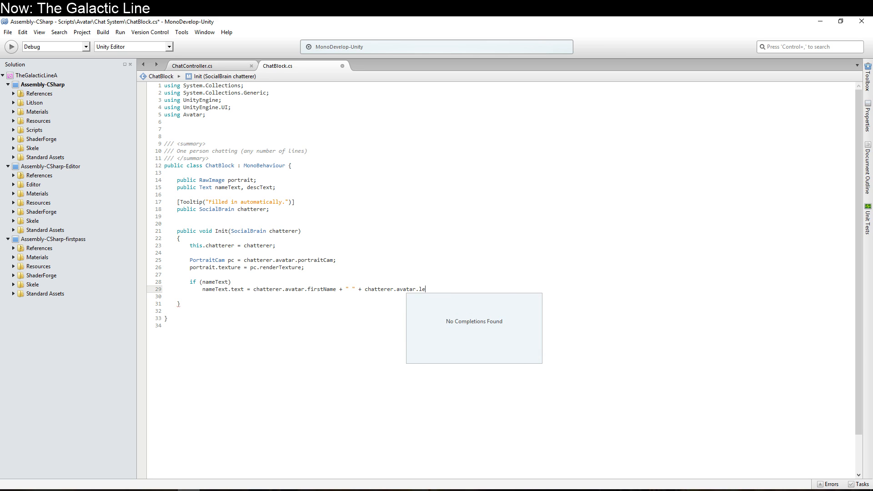
{"action": "key", "text": "ctrl+shift+Left"}
{"action": "key", "text": "ctrl+shift+Left"}
{"action": "key", "text": "ctrl+shift+Left"}
{"action": "key", "text": "ctrl+shift+Left"}
{"action": "key", "text": "ctrl+shift+Left"}
{"action": "key", "text": "ctrl+shift+Left"}
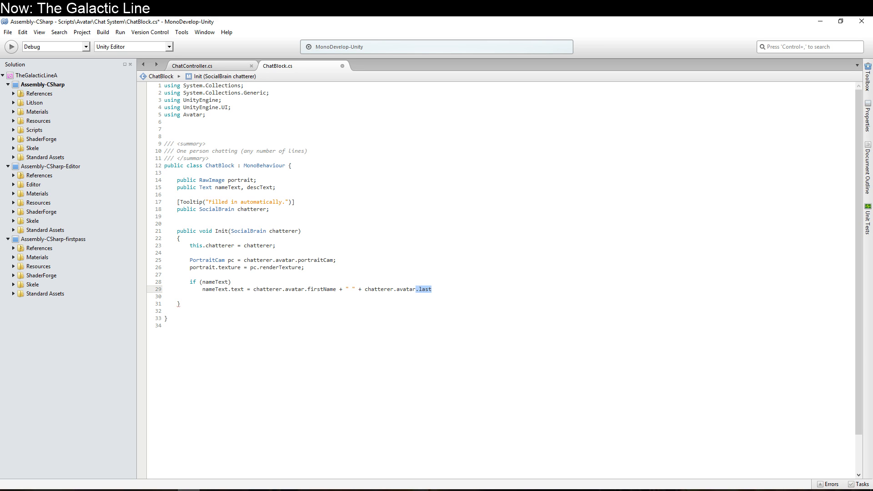
{"action": "key", "text": "shift+Left"}
{"action": "key", "text": "shift+Left"}
{"action": "key", "text": "shift+Left"}
{"action": "key", "text": "shift+Left"}
{"action": "key", "text": "shift+Left"}
{"action": "key", "text": "shift+Left"}
{"action": "key", "text": "ctrl+shift+Left"}
{"action": "key", "text": "BackSpace"}
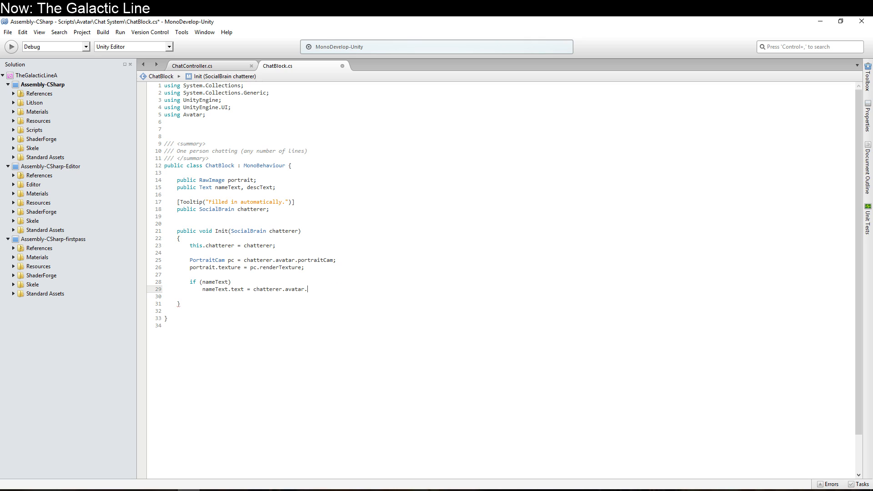
- Look through the avatar's name members and use firstName as the value assigned to nameText.text
{"action": "key", "text": "ctrl+space"}
{"action": "type", "text": "name"}
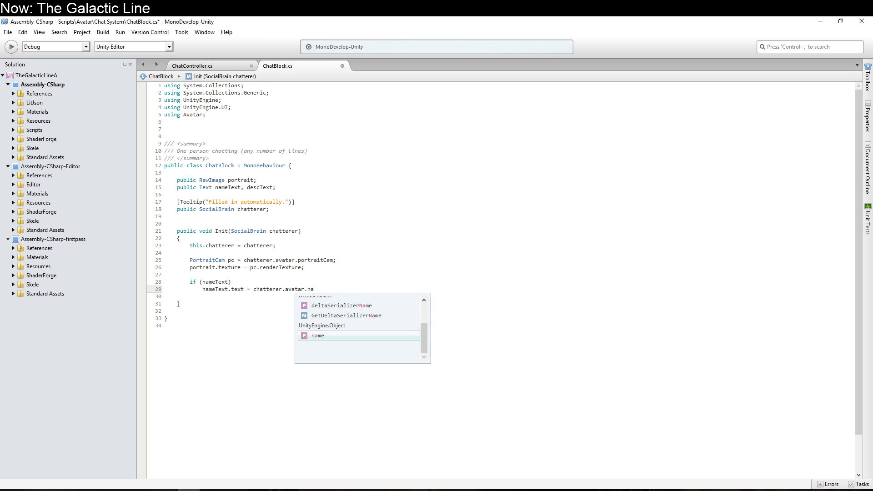
{"action": "key", "text": "Up"}
{"action": "key", "text": "Up"}
{"action": "key", "text": "Up"}
{"action": "key", "text": "Up"}
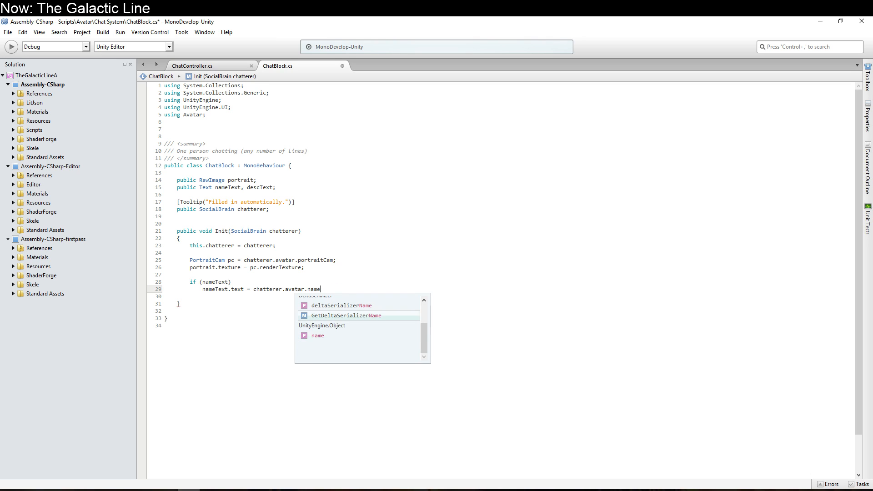
{"action": "key", "text": "Down"}
{"action": "key", "text": "Down"}
{"action": "key", "text": "Down"}
{"action": "key", "text": "Down"}
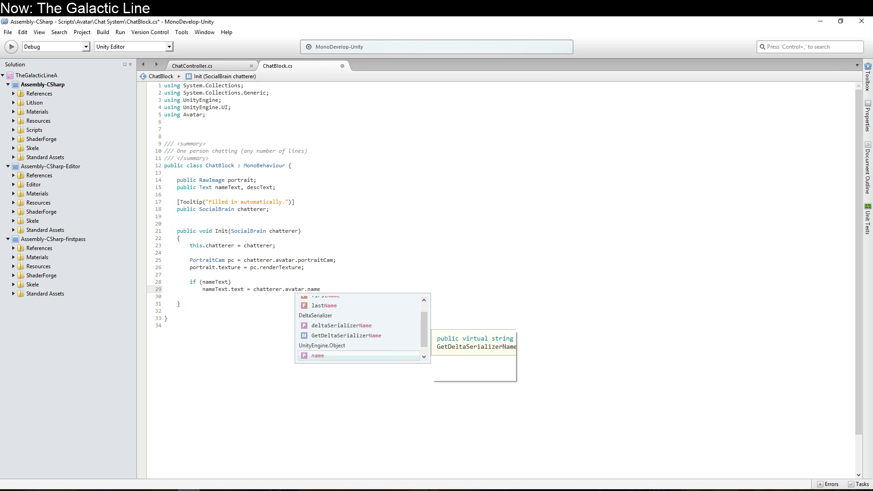
{"action": "key", "text": "Up"}
{"action": "key", "text": "Up"}
{"action": "key", "text": "Up"}
{"action": "key", "text": "Up"}
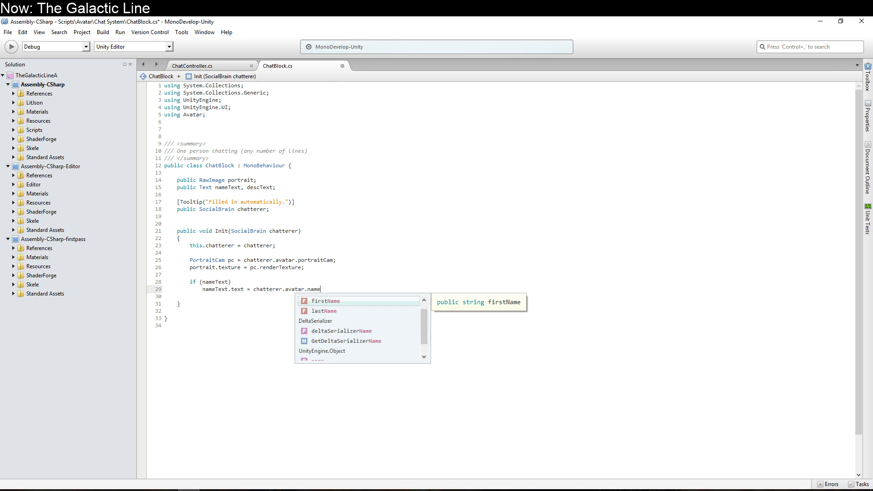
{"action": "key", "text": "Return"}
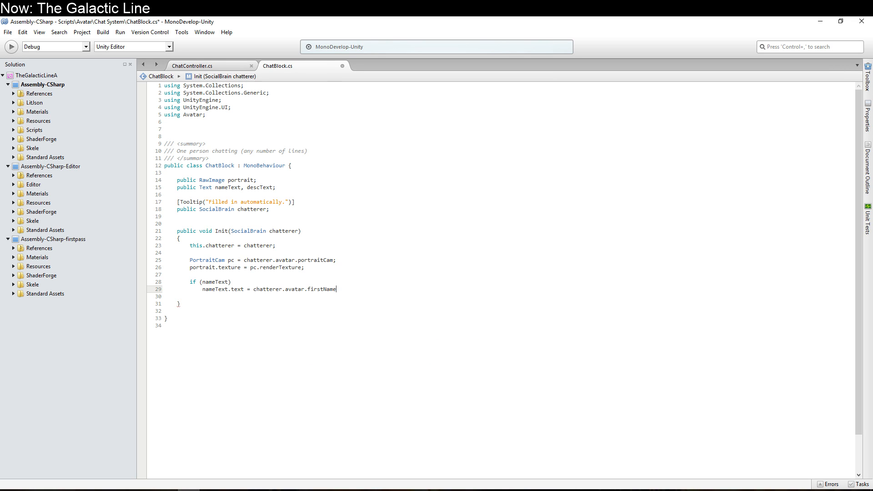
- Go to the declaration of firstName in CustomAvatar.cs and search the file for "fi"
{"action": "right_click", "coordinate": [321, 291]}
{"action": "left_click", "coordinate": [346, 305]}
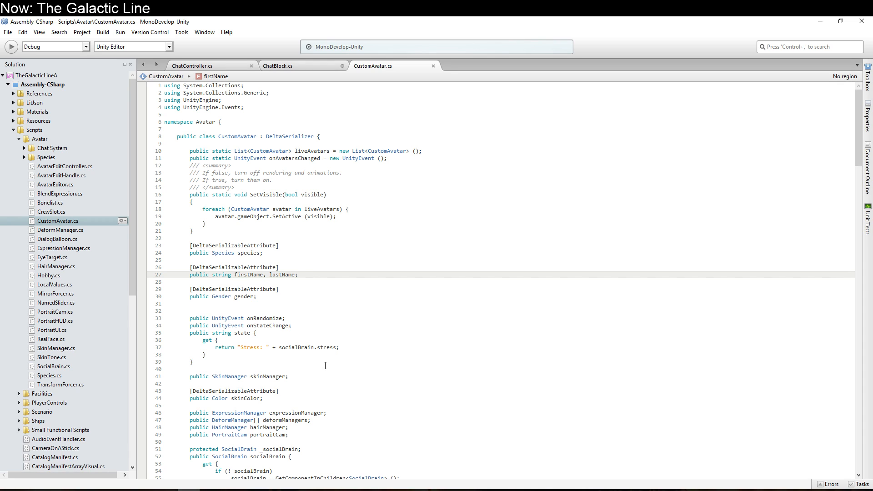
{"action": "scroll", "coordinate": [328, 320], "scroll_direction": "down", "scroll_amount": 4}
{"action": "key", "text": "ctrl+f"}
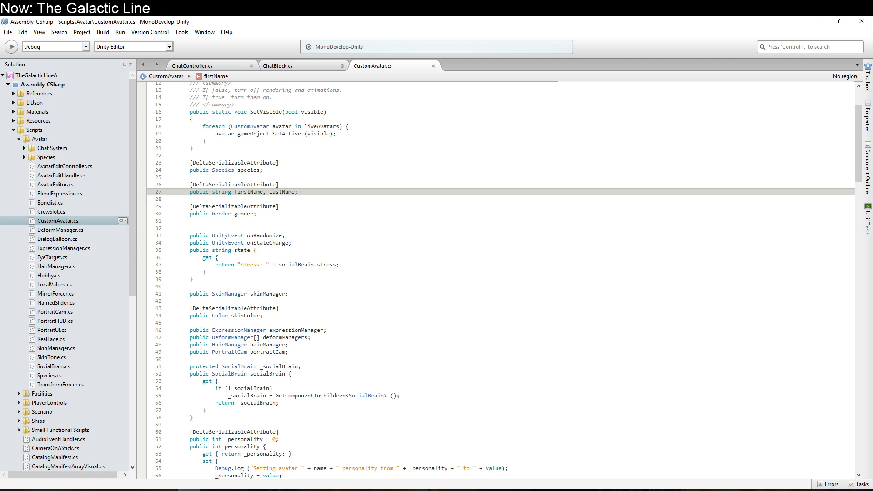
{"action": "type", "text": "fis"}
{"action": "key", "text": "BackSpace"}
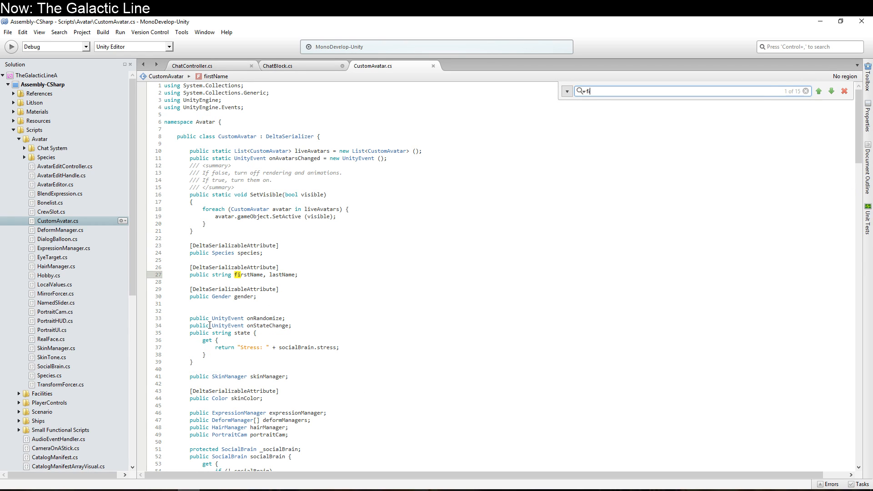
- Add a line below the firstName and lastName declaration in CustomAvatar.cs, beginning with the new modifier
{"action": "left_click", "coordinate": [306, 275]}
{"action": "key", "text": "Return"}
{"action": "type", "text": "public string "}
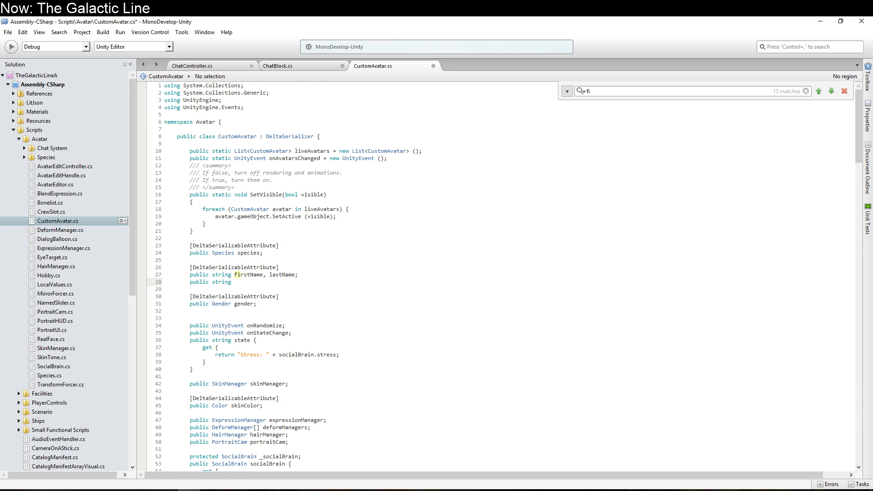
{"action": "type", "text": "human"}
{"action": "key", "text": "ctrl+shift+Left"}
{"action": "key", "text": "ctrl+shift+Left"}
{"action": "key", "text": "BackSpace"}
{"action": "type", "text": "new"}
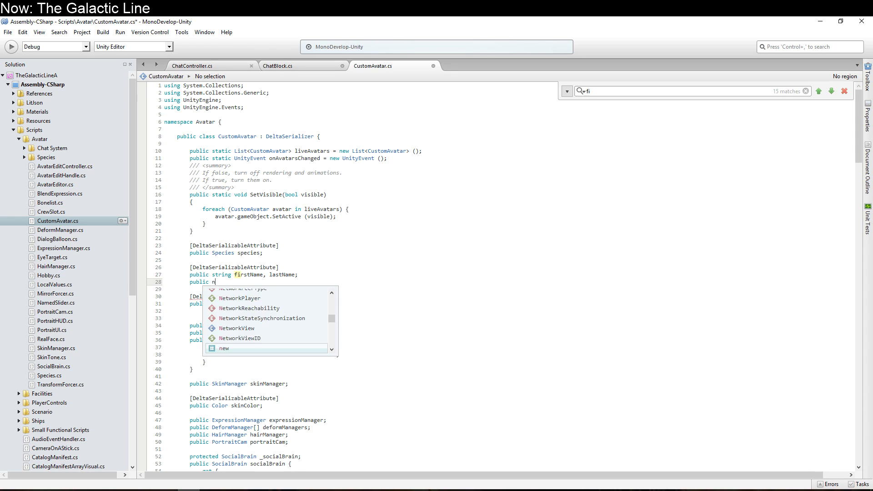
{"action": "key", "text": "ctrl+shift+Left"}
{"action": "key", "text": "ctrl+shift+Left"}
{"action": "type", "text": "new"}
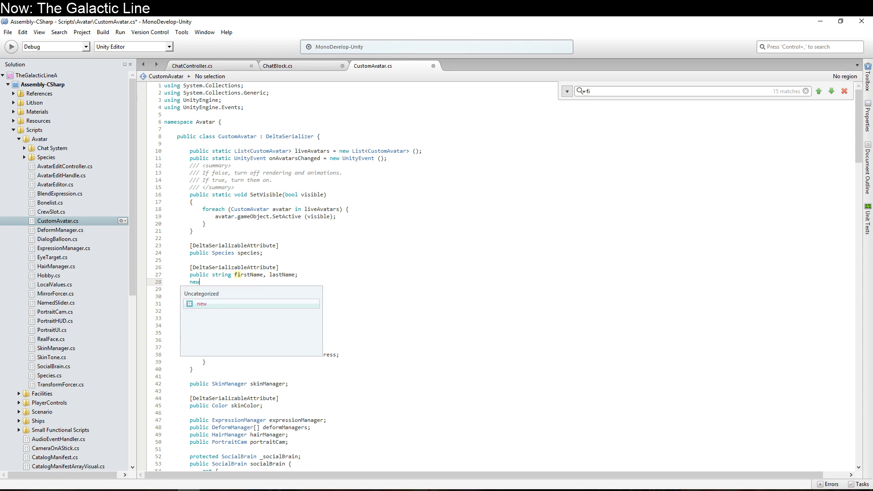
- Complete the declaration as new public string name with braces and an empty line for its body
{"action": "type", "text": " public string name {"}
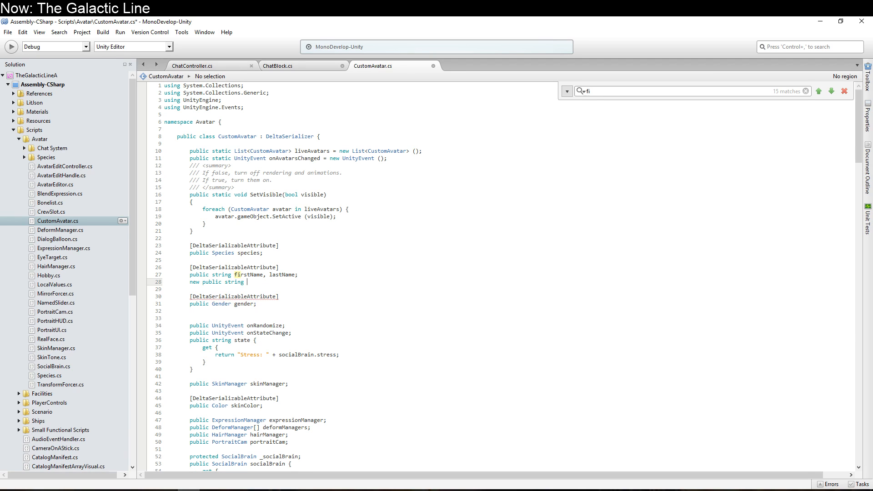
{"action": "key", "text": "Return"}
{"action": "type", "text": "}"}
{"action": "key", "text": "Left"}
{"action": "key", "text": "Return"}
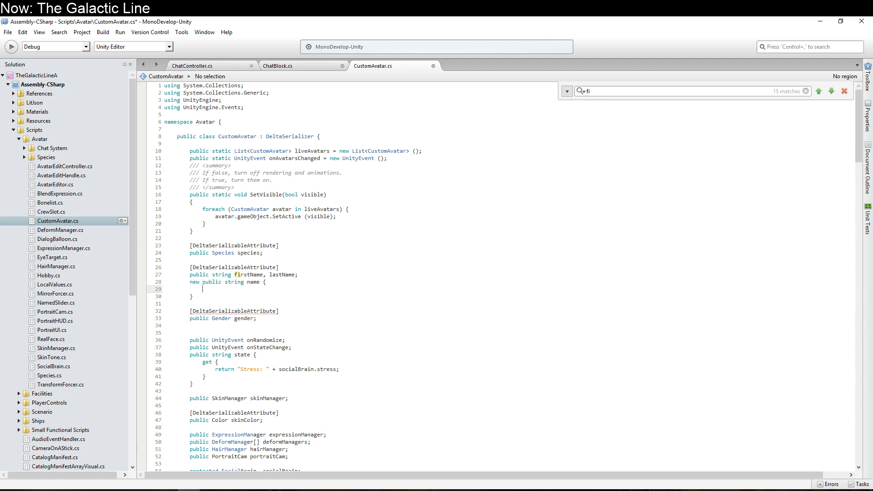
- Give the name property the getter get { return firstName + " " + lastName; }, save CustomAvatar.cs and close the search
{"action": "type", "text": "get { return firstNa"}
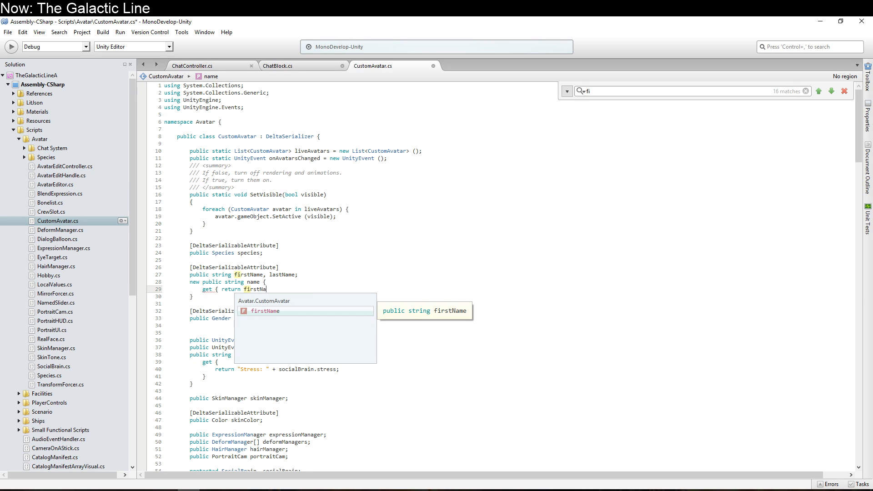
{"action": "type", "text": "me + \" \" + lastNa"}
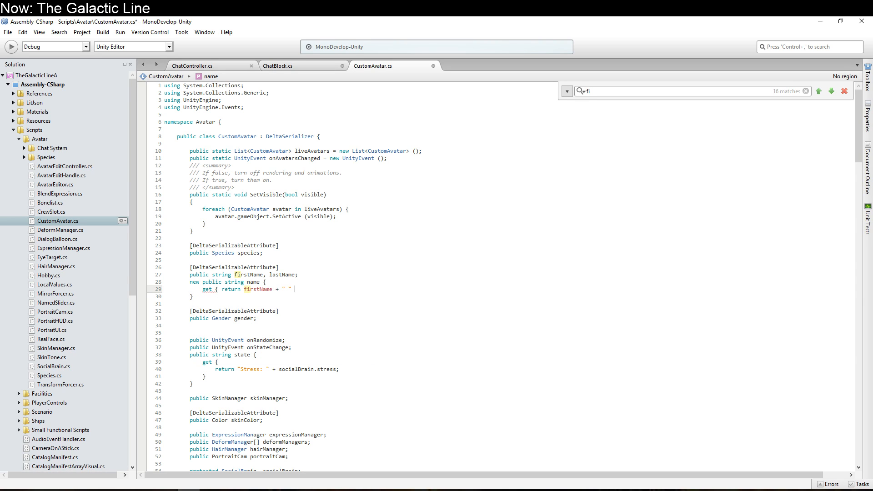
{"action": "type", "text": "me; }"}
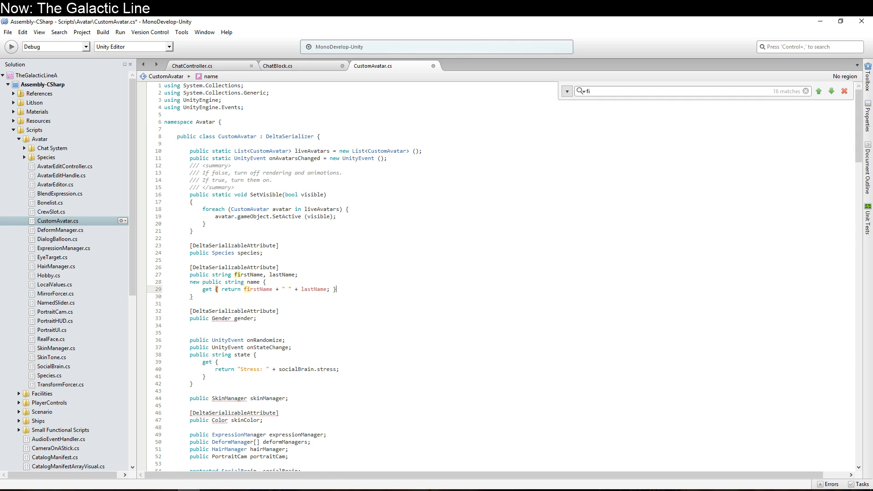
{"action": "key", "text": "Up"}
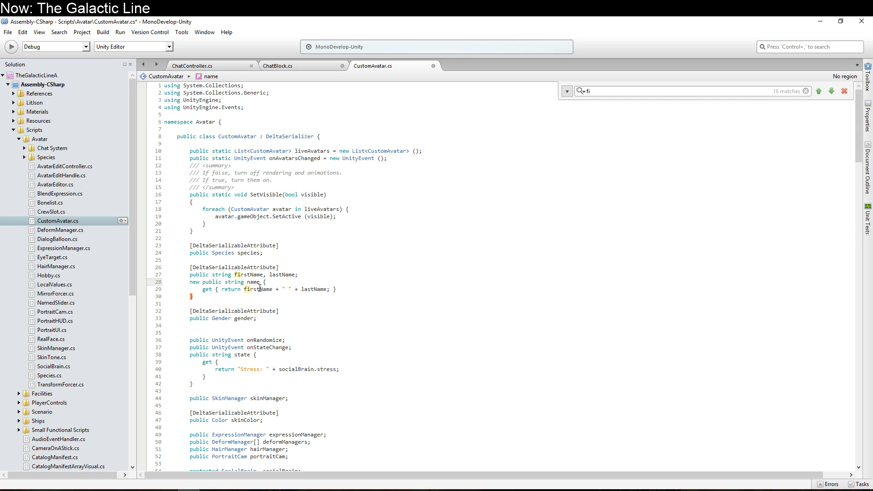
{"action": "key", "text": "Down"}
{"action": "key", "text": "ctrl+s"}
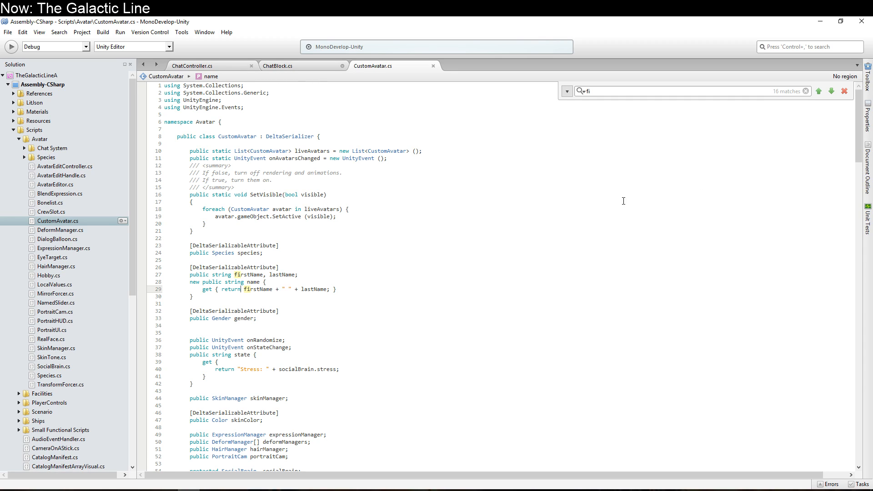
{"action": "left_click", "coordinate": [845, 91]}
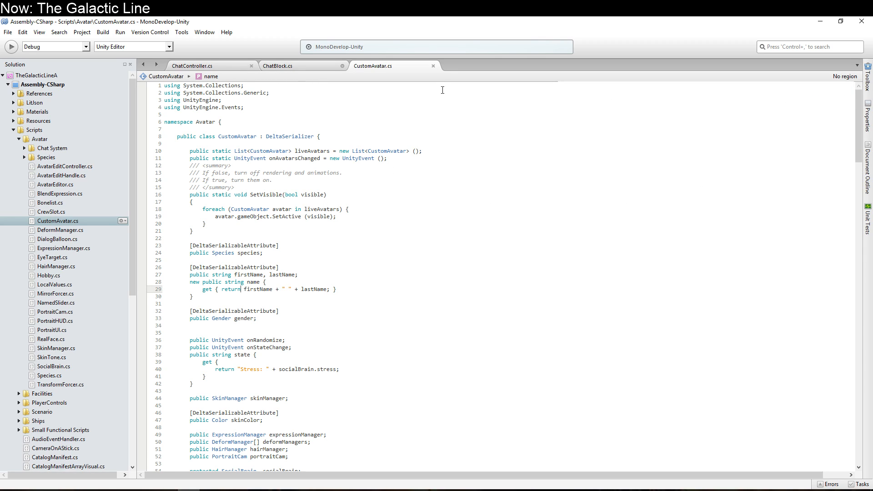
- In ChatBlock.cs, complete the name assignment in Init as nameText.text = chatterer.avatar.name;
{"action": "left_click", "coordinate": [300, 67]}
{"action": "type", "text": "nameText.text = chatterer.avatar.name"}
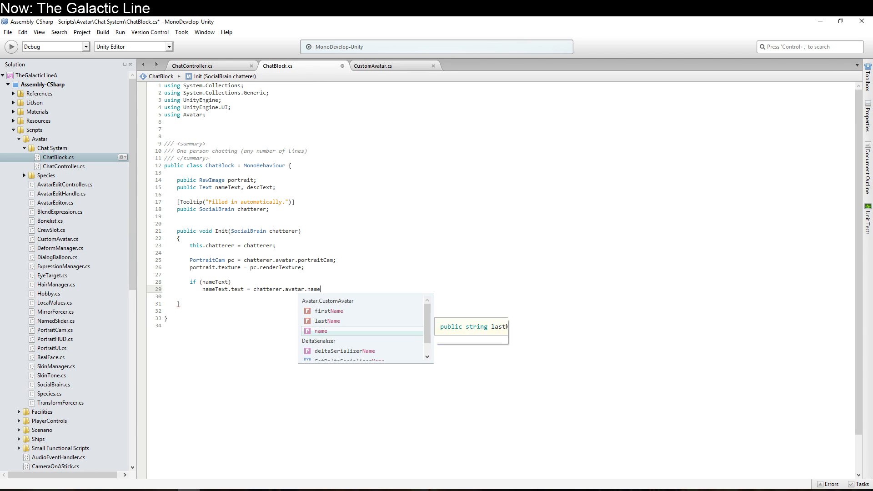
{"action": "type", "text": ";"}
- Add an if (descText) check to Init that sets descText.text to "Chatting." and save ChatBlock.cs
{"action": "key", "text": "Return"}
{"action": "type", "text": "if (descText)"}
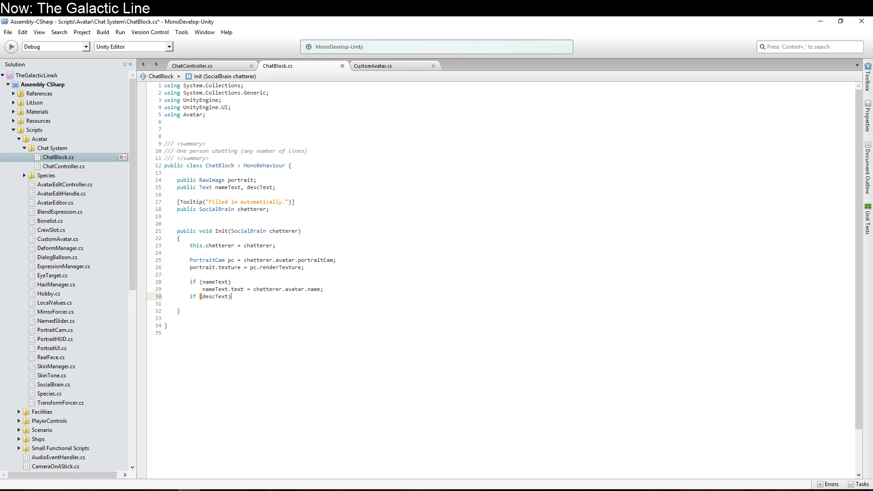
{"action": "key", "text": "Return"}
{"action": "type", "text": "descText.text = "}
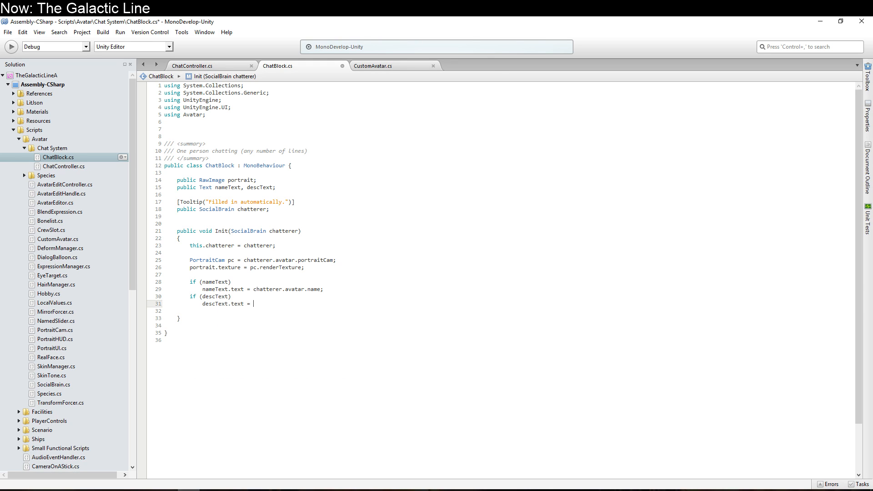
{"action": "type", "text": "\"Chatting.\")"}
{"action": "key", "text": "BackSpace"}
{"action": "type", "text": "\");"}
{"action": "key", "text": "BackSpace"}
{"action": "key", "text": "BackSpace"}
{"action": "type", "text": ";"}
{"action": "key", "text": "ctrl+s"}
- In ChatController.cs, declare public ChatBlock chatBlockPrefab; below the content field
{"action": "left_click", "coordinate": [230, 69]}
{"action": "left_click", "coordinate": [279, 151]}
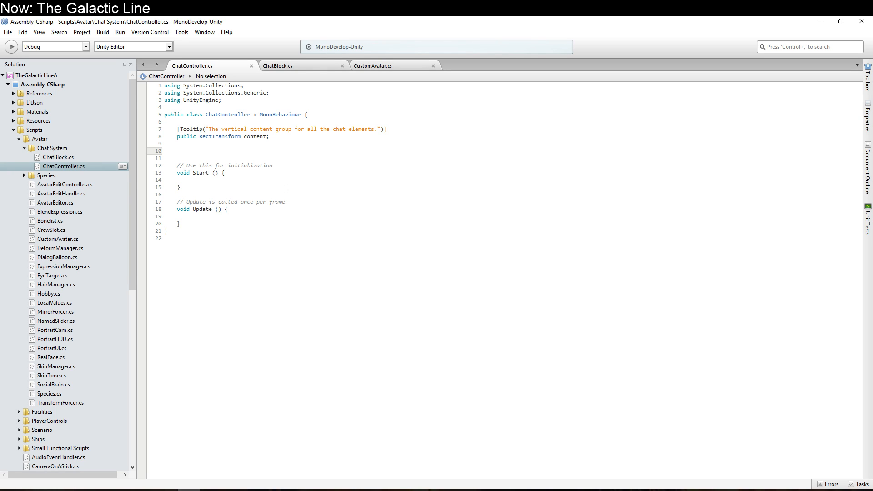
{"action": "type", "text": "public"}
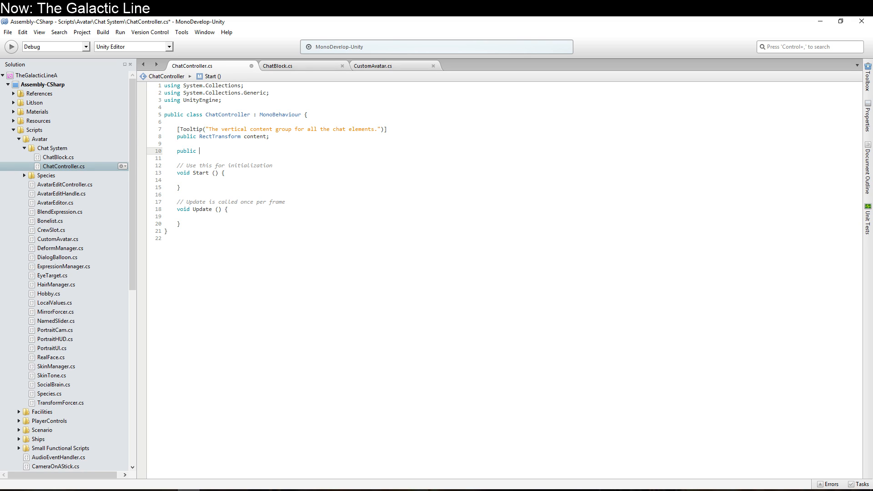
{"action": "type", "text": "ChatBl"}
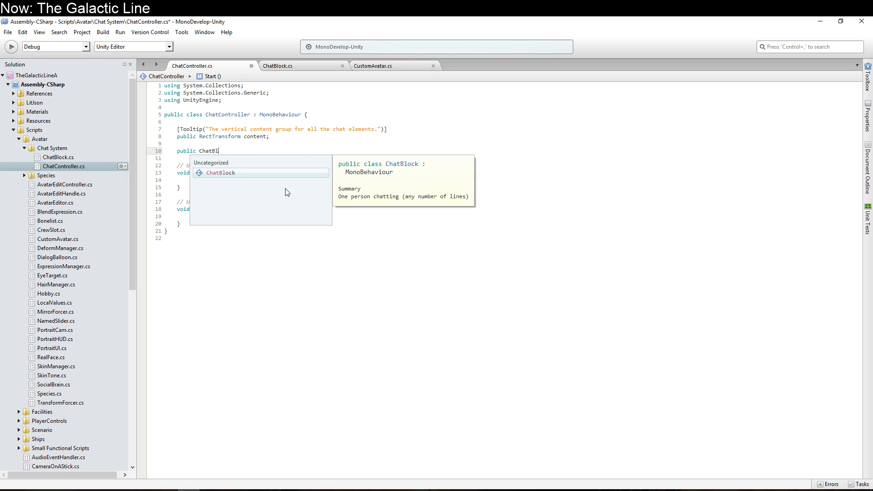
{"action": "type", "text": "ock chatBl"}
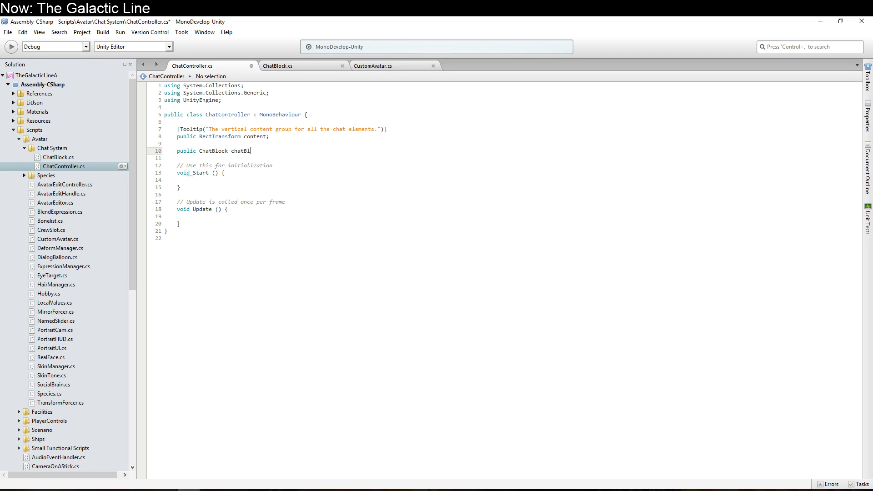
{"action": "type", "text": "ockPrefab;"}
- Add the attribute [Tooltip("Make sure you set this.")] above the chatBlockPrefab field
{"action": "key", "text": "Down"}
{"action": "key", "text": "Down"}
{"action": "key", "text": "Up"}
{"action": "key", "text": "Up"}
{"action": "key", "text": "Up"}
{"action": "key", "text": "Return"}
{"action": "type", "text": "pT"}
{"action": "key", "text": "BackSpace"}
{"action": "key", "text": "BackSpace"}
{"action": "type", "text": "[Tooltip"}
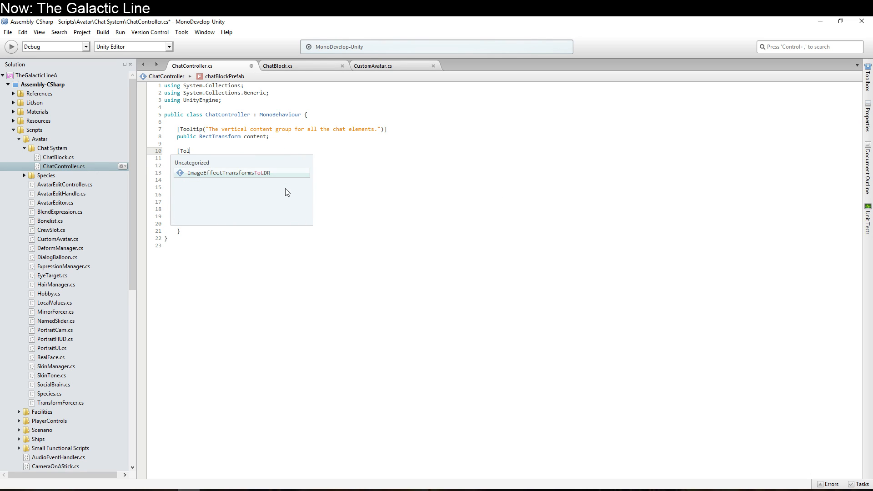
{"action": "type", "text": "(\""}
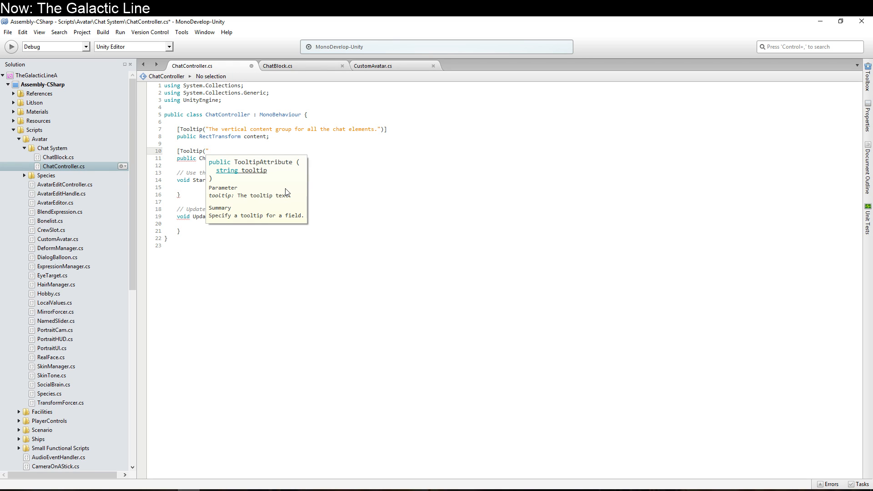
{"action": "type", "text": "Make sure you set this.\")]"}
{"action": "key", "text": "Down"}
{"action": "key", "text": "Down"}
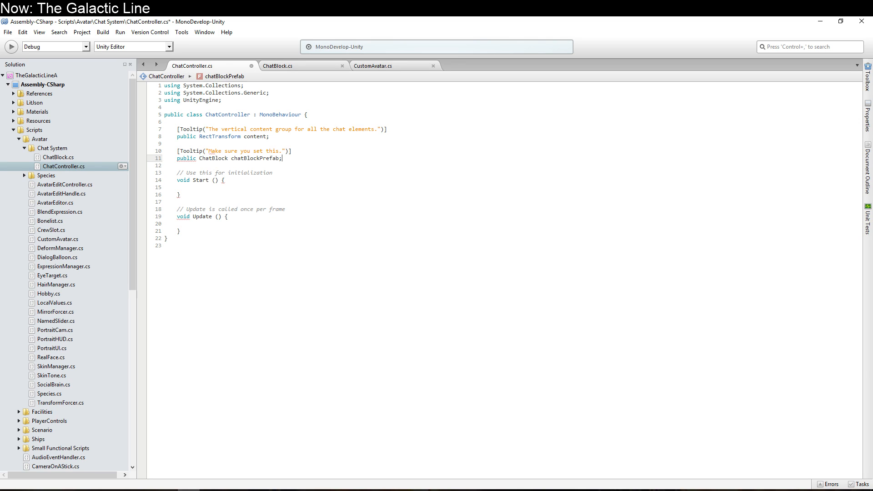
- Delete the default Start and Update methods with their comments from ChatController, leaving blank lines below the fields
{"action": "key", "text": "shift+Down"}
{"action": "key", "text": "shift+Down"}
{"action": "key", "text": "shift+Down"}
{"action": "key", "text": "shift+Down"}
{"action": "key", "text": "shift+Down"}
{"action": "key", "text": "shift+Down"}
{"action": "key", "text": "shift+Down"}
{"action": "key", "text": "shift+Down"}
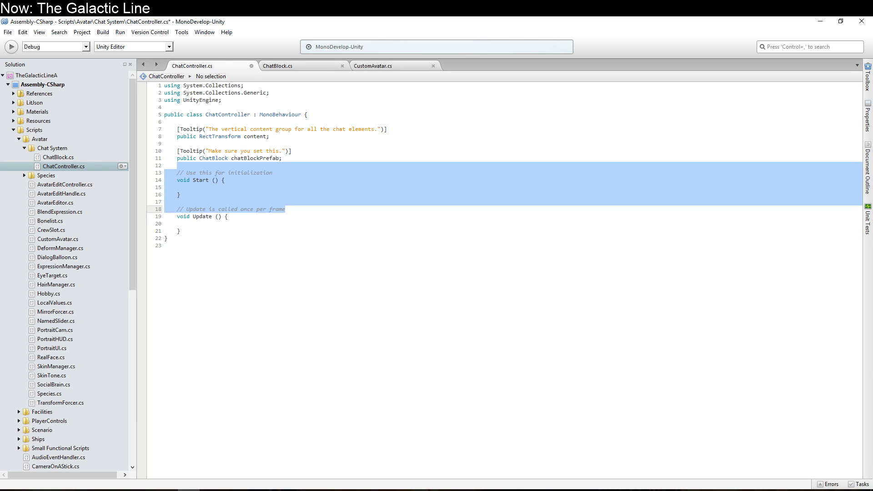
{"action": "key", "text": "shift+Down"}
{"action": "key", "text": "Delete"}
{"action": "key", "text": "Return"}
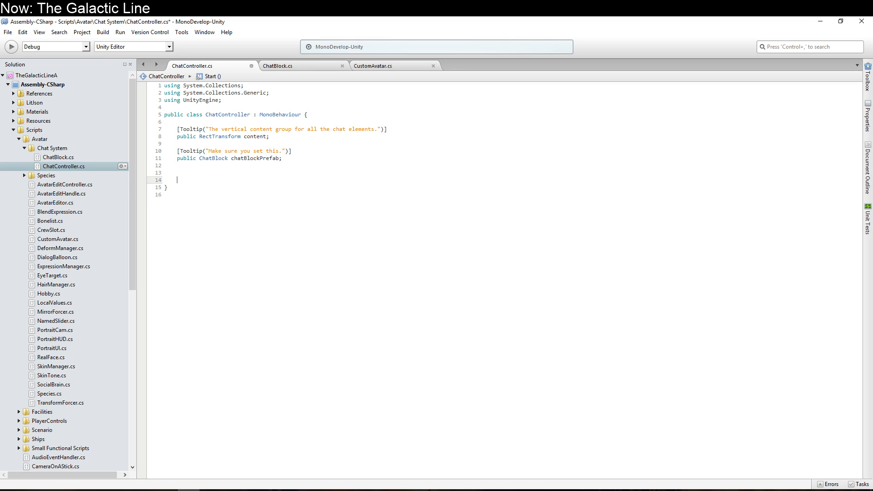
- Declare public static ChatController live; at the start of the class, above the content field's tooltip
{"action": "key", "text": "Up"}
{"action": "key", "text": "Up"}
{"action": "key", "text": "Up"}
{"action": "key", "text": "Up"}
{"action": "key", "text": "Up"}
{"action": "key", "text": "Up"}
{"action": "key", "text": "Up"}
{"action": "key", "text": "Up"}
{"action": "key", "text": "End"}
{"action": "key", "text": "Return"}
{"action": "key", "text": "Return"}
{"action": "key", "text": "Return"}
{"action": "key", "text": "Up"}
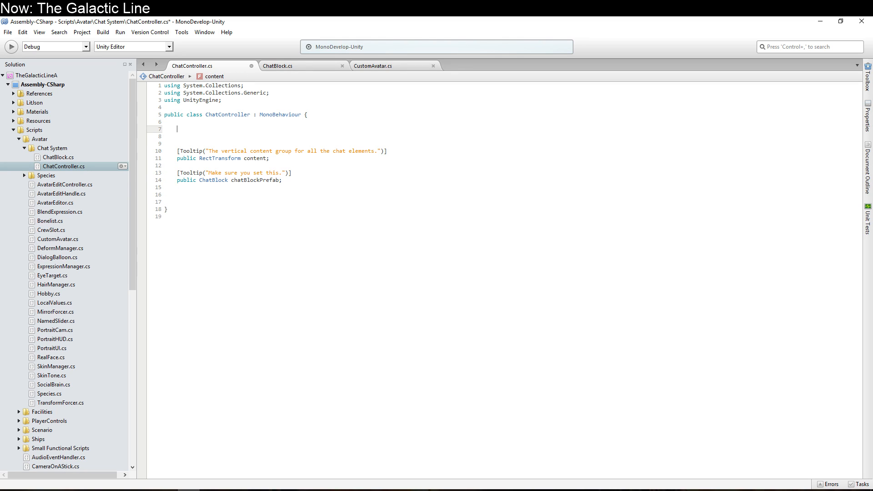
{"action": "type", "text": "public s"}
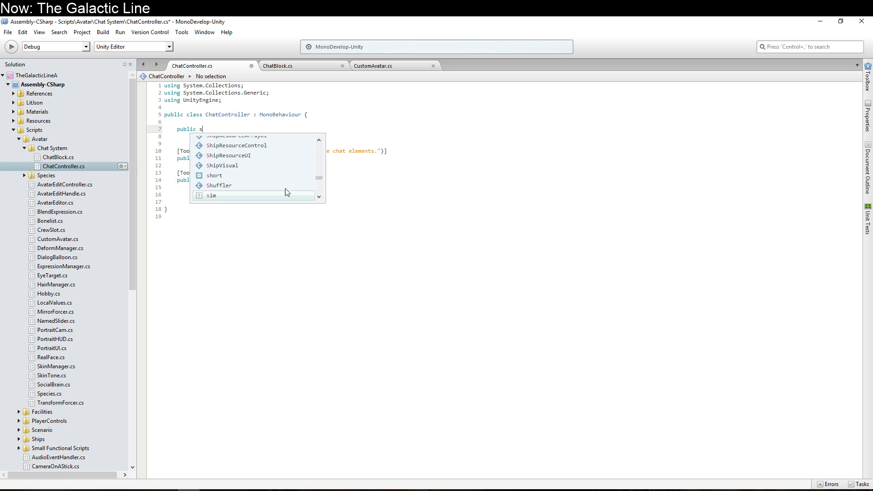
{"action": "type", "text": "tatic C"}
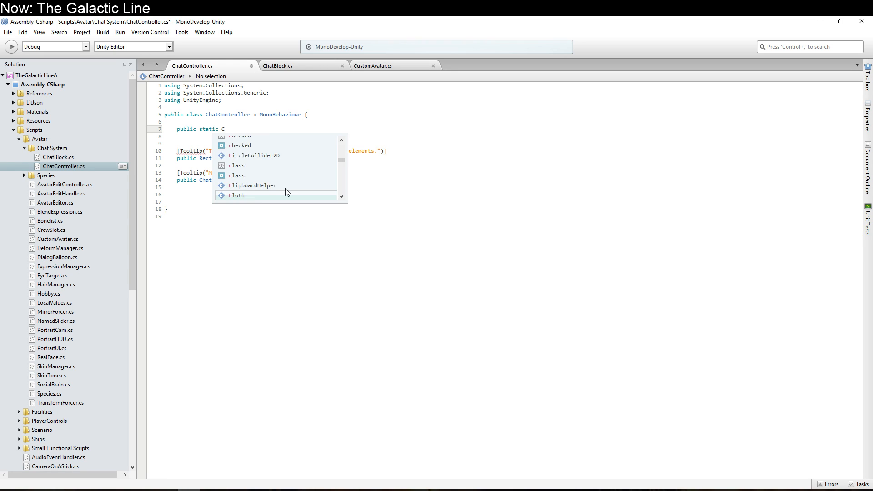
{"action": "type", "text": "hatController live;"}
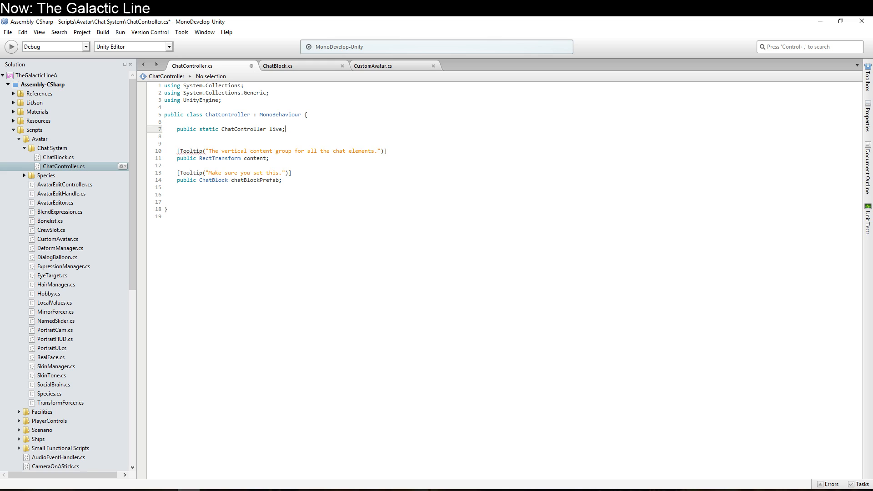
- Below the live field, begin a public static void Say method with a first parameter of type CustomAvatar
{"action": "key", "text": "Return"}
{"action": "type", "text": "public static Say"}
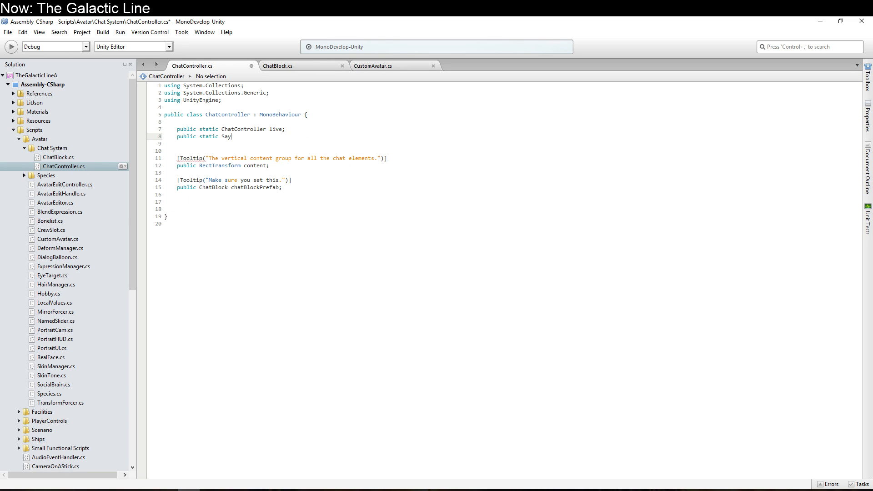
{"action": "key", "text": "Left"}
{"action": "key", "text": "Left"}
{"action": "key", "text": "Left"}
{"action": "type", "text": "void"}
{"action": "key", "text": "End"}
{"action": "type", "text": "("}
{"action": "key", "text": "BackSpace"}
{"action": "type", "text": "("}
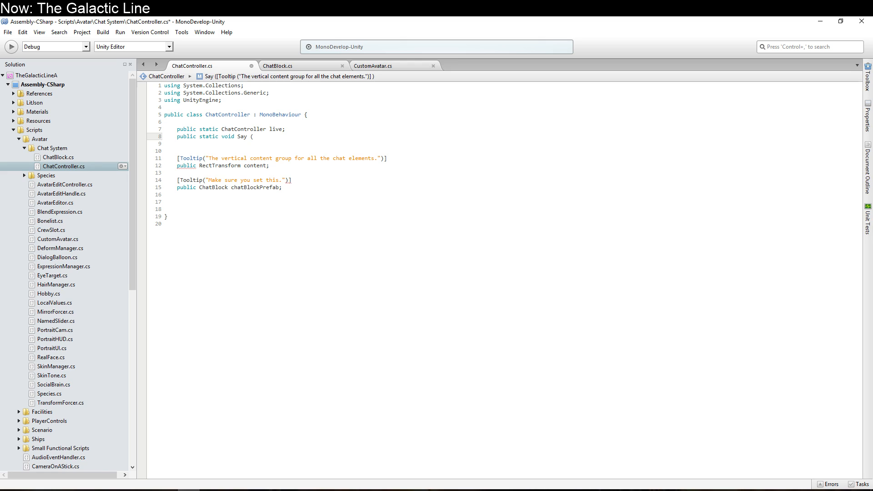
{"action": "type", "text": "CustomAvatar"}
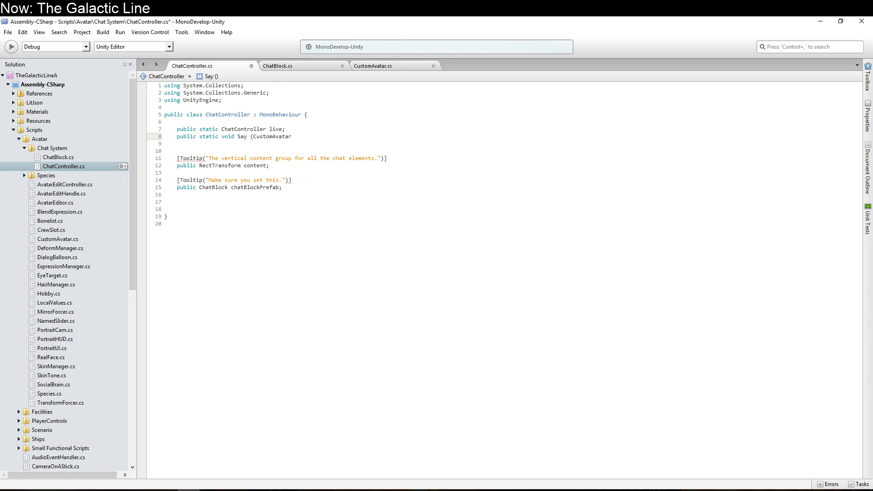
- Add using Avatar; below the existing using directives in ChatController.cs and return to the unfinished Say declaration
{"action": "key", "text": "Up"}
{"action": "key", "text": "Up"}
{"action": "key", "text": "Up"}
{"action": "key", "text": "Up"}
{"action": "key", "text": "Up"}
{"action": "key", "text": "Return"}
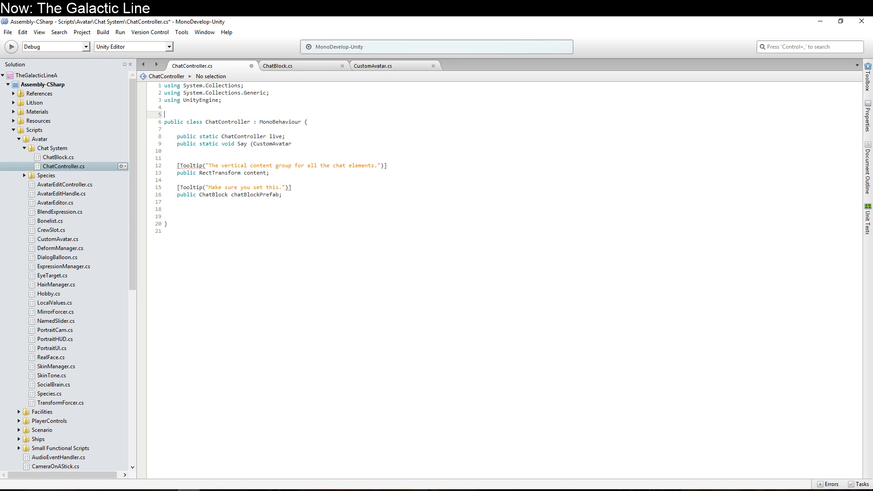
{"action": "type", "text": "using Avatar;"}
{"action": "key", "text": "Down"}
{"action": "key", "text": "Down"}
{"action": "key", "text": "Down"}
{"action": "key", "text": "Down"}
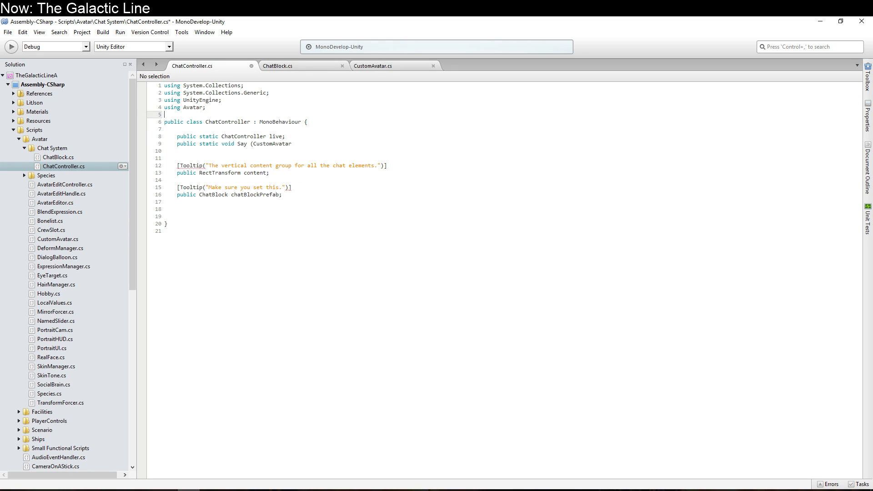
- Change Say's first parameter to SocialBrain avatar, add a string text parameter, and give the method an empty braced body
{"action": "key", "text": "Down"}
{"action": "key", "text": "End"}
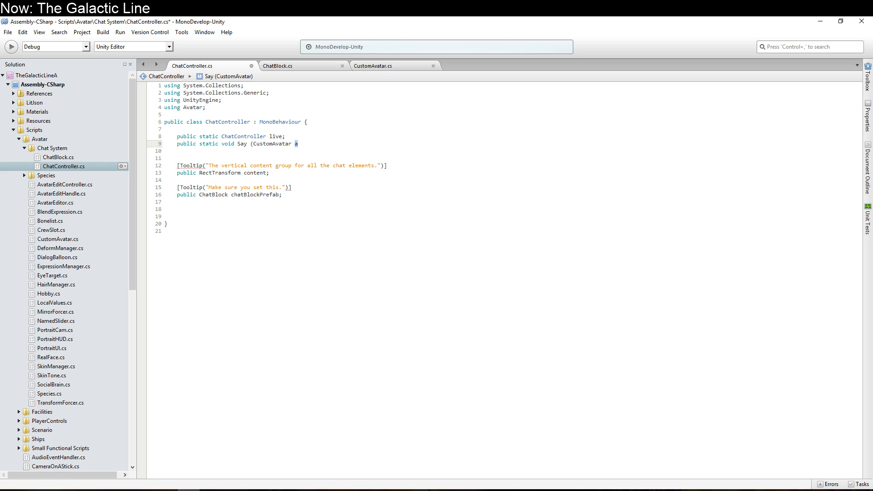
{"action": "key", "text": "ctrl+BackSpace"}
{"action": "type", "text": "SocialBrain avatar, str"}
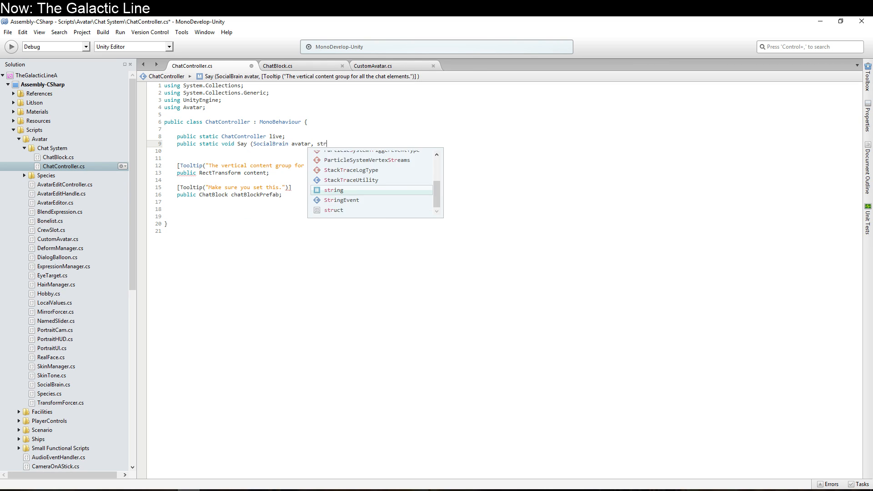
{"action": "type", "text": "ing text)"}
{"action": "key", "text": "Return"}
{"action": "type", "text": "{"}
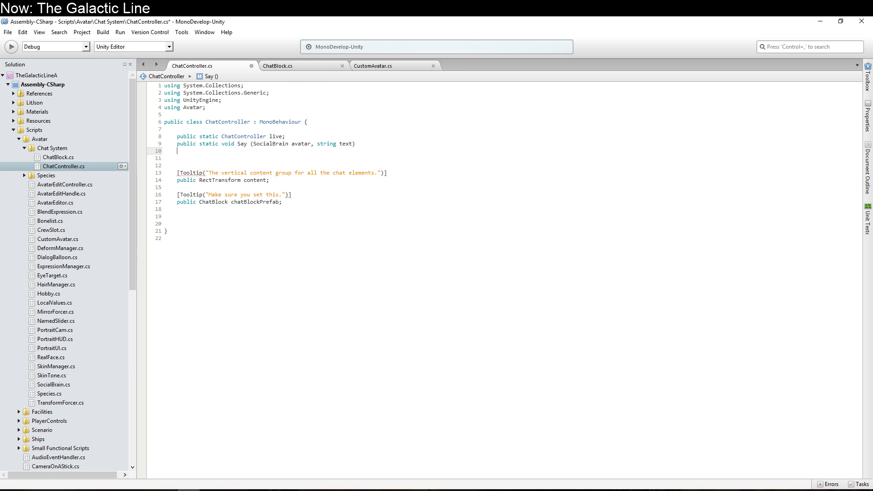
{"action": "key", "text": "Return"}
{"action": "type", "text": "}"}
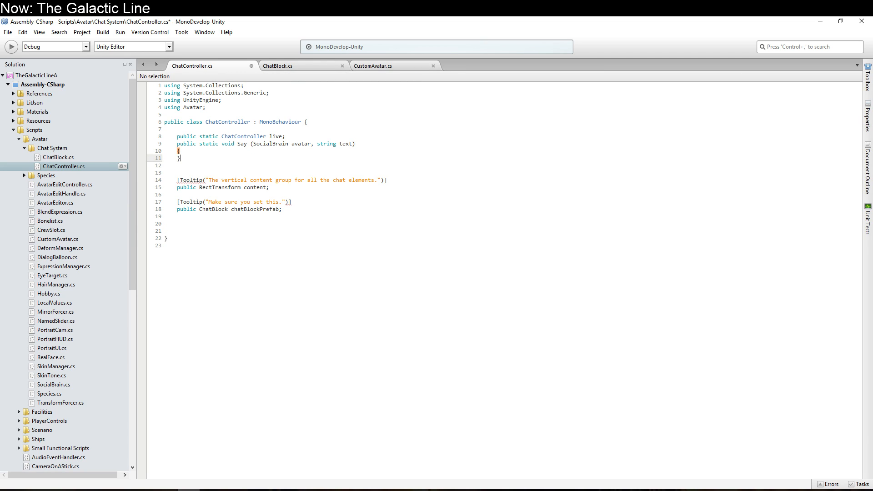
{"action": "key", "text": "Up"}
{"action": "key", "text": "Return"}
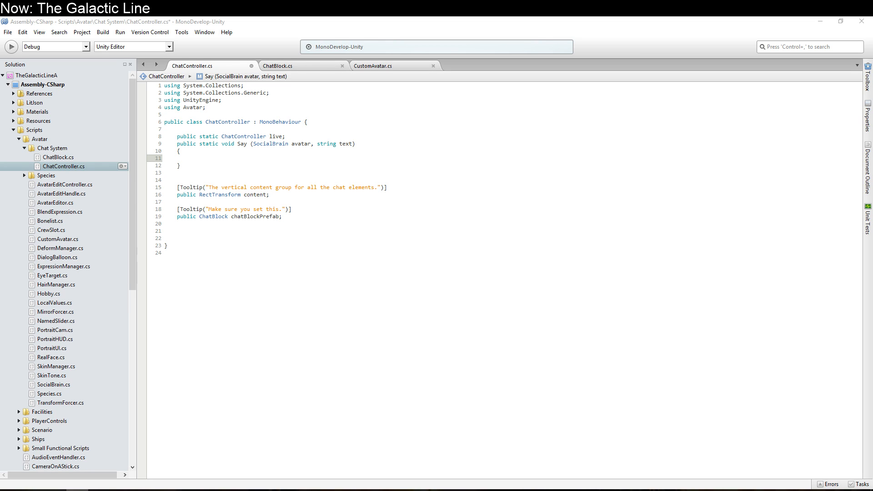
{"action": "left_click", "coordinate": [355, 216]}
{"action": "left_click", "coordinate": [445, 156]}
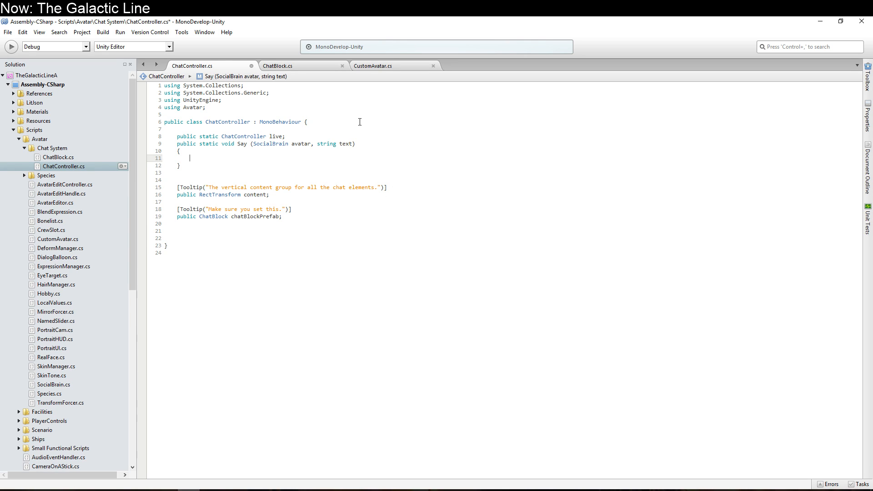
{"action": "type", "text": "ChatBlock"}
{"action": "key", "text": "shift+Home"}
{"action": "key", "text": "BackSpace"}
- Inside the Say method's body, write the statement live.LiveSay(SocialBrain avatar, string text);
{"action": "type", "text": "live."}
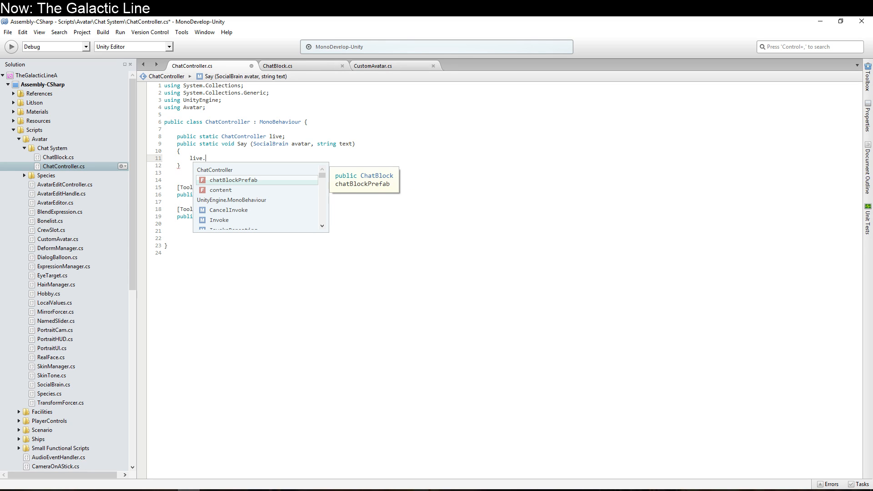
{"action": "type", "text": "Liv"}
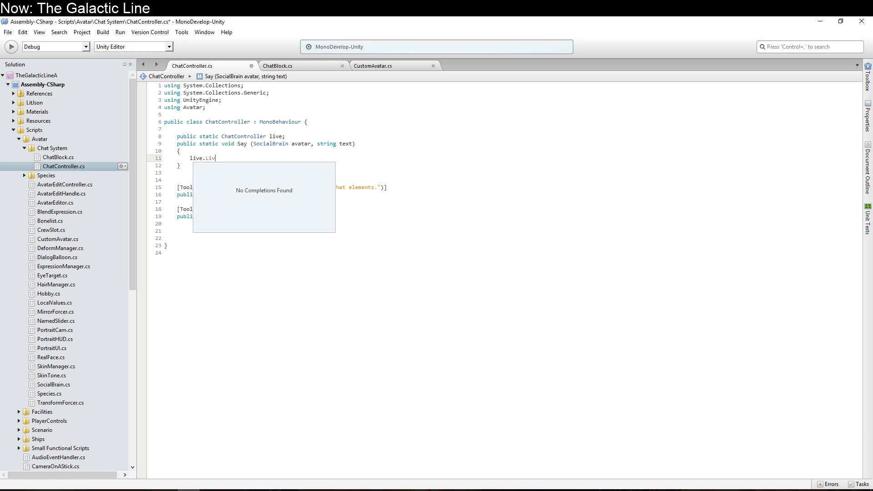
{"action": "type", "text": "eSay("}
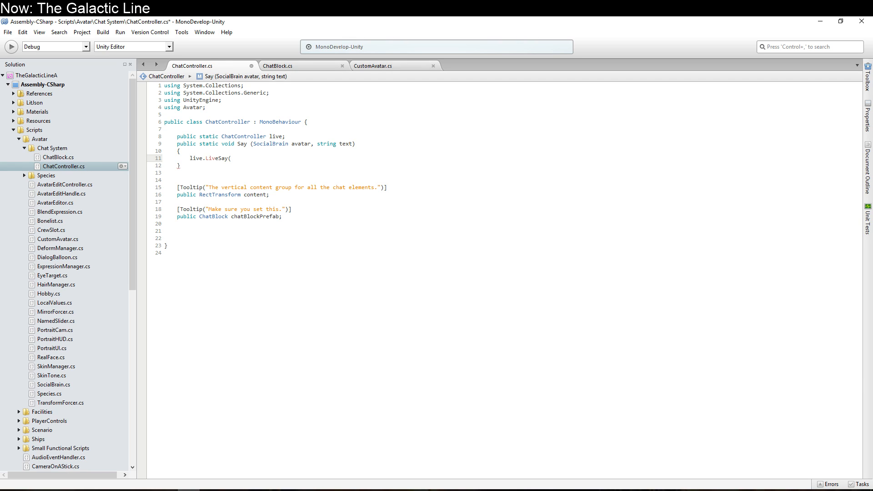
{"action": "type", "text": "Social"}
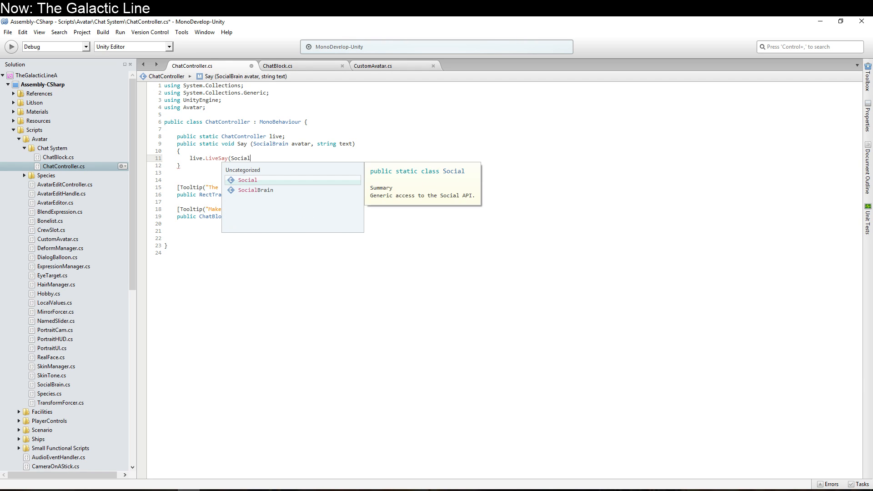
{"action": "type", "text": "Brain avatar, string text);"}
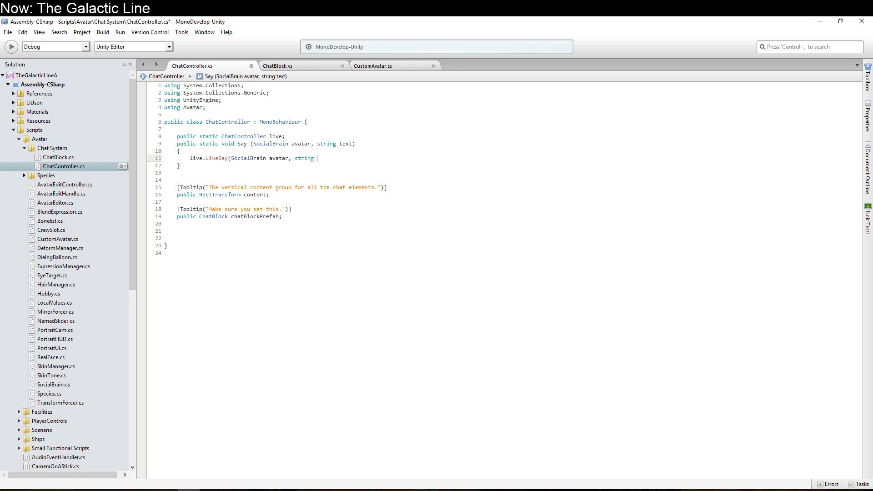
- Below the chatBlockPrefab field, declare public void LiveSay(SocialBrain avatar, string text) with an empty braced body
{"action": "key", "text": "Page_Down"}
{"action": "key", "text": "Up"}
{"action": "key", "text": "Up"}
{"action": "key", "text": "Up"}
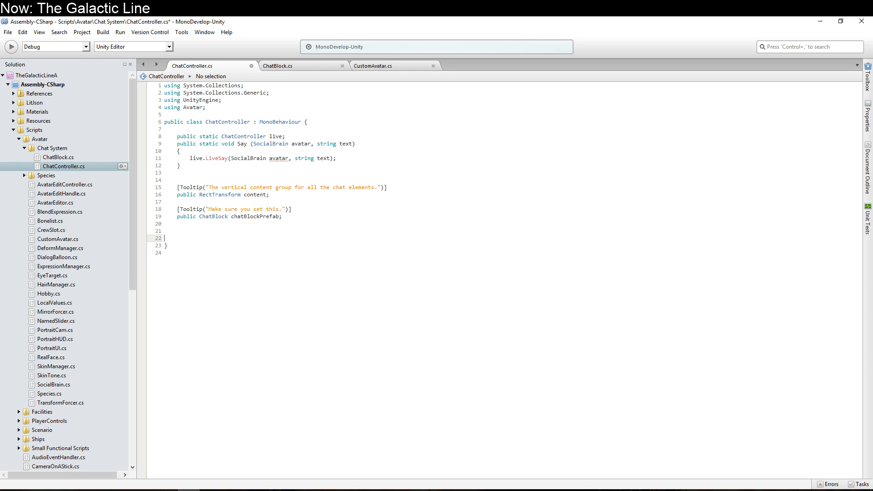
{"action": "key", "text": "Return"}
{"action": "key", "text": "Return"}
{"action": "key", "text": "Up"}
{"action": "type", "text": "public void LiveSay(Social"}
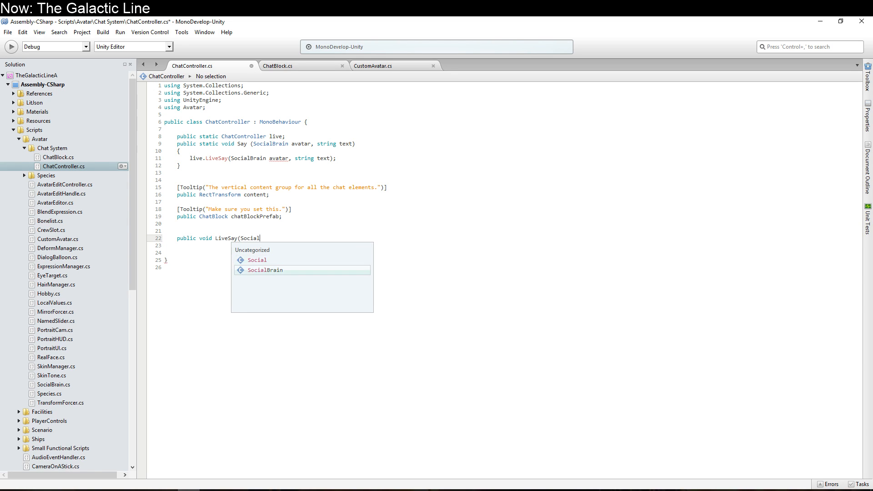
{"action": "type", "text": "Brain avatar, string text)"}
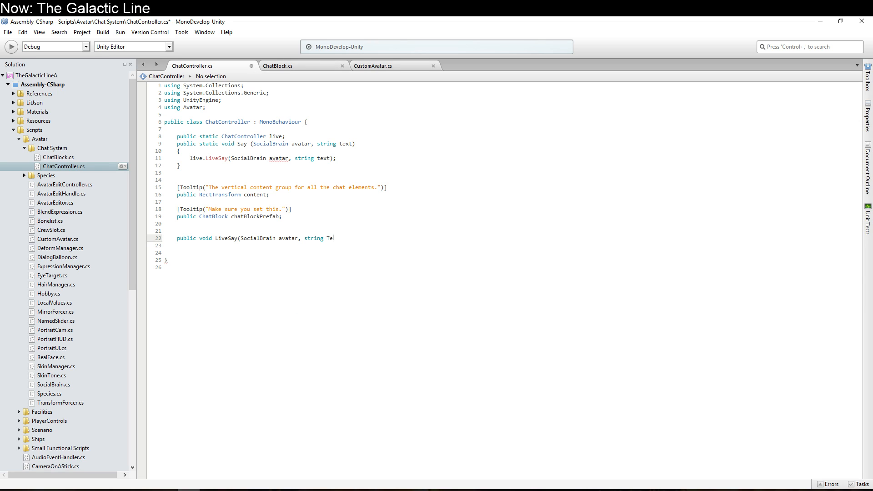
{"action": "key", "text": "Return"}
{"action": "type", "text": "{"}
{"action": "key", "text": "Return"}
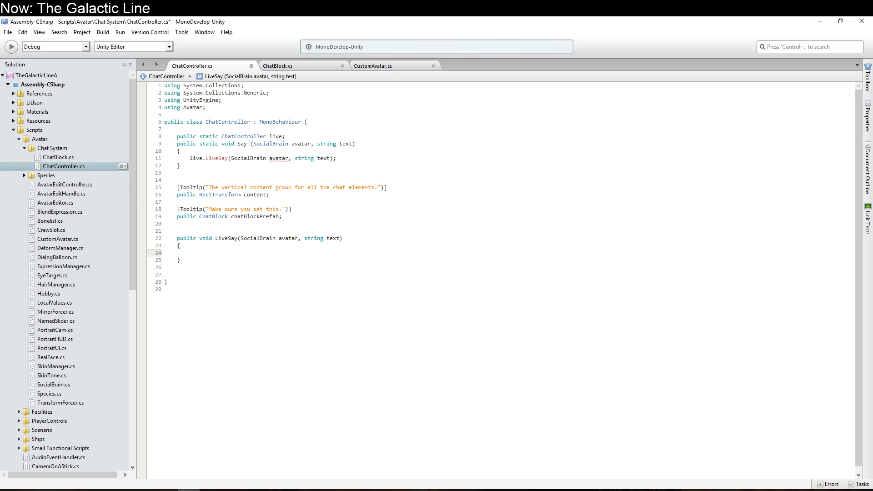
- In LiveSay, declare ChatBlock cb and assign it ChatBlock.Instantiate (chatBlockPrefab);, leaving a blank line below
{"action": "type", "text": "ChatBlock cb = ChatBlock.Instantiate(Chat"}
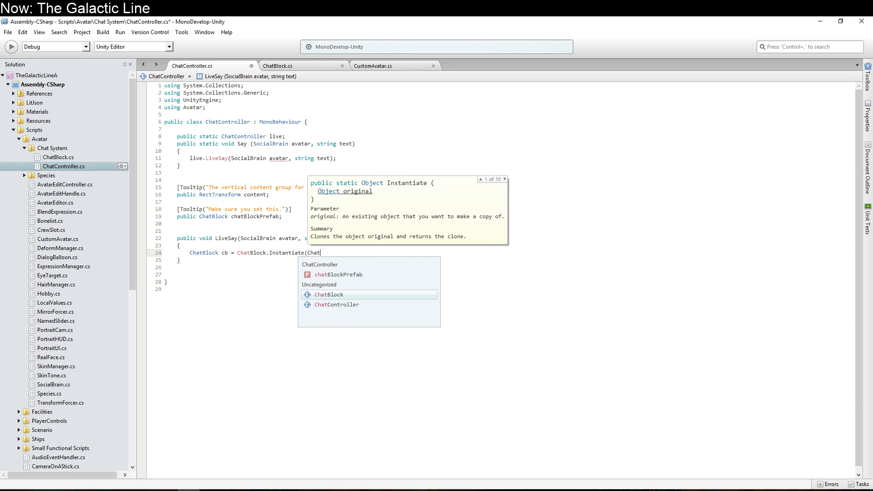
{"action": "key", "text": "Up"}
{"action": "key", "text": "Return"}
{"action": "type", "text": ");"}
{"action": "key", "text": "Return"}
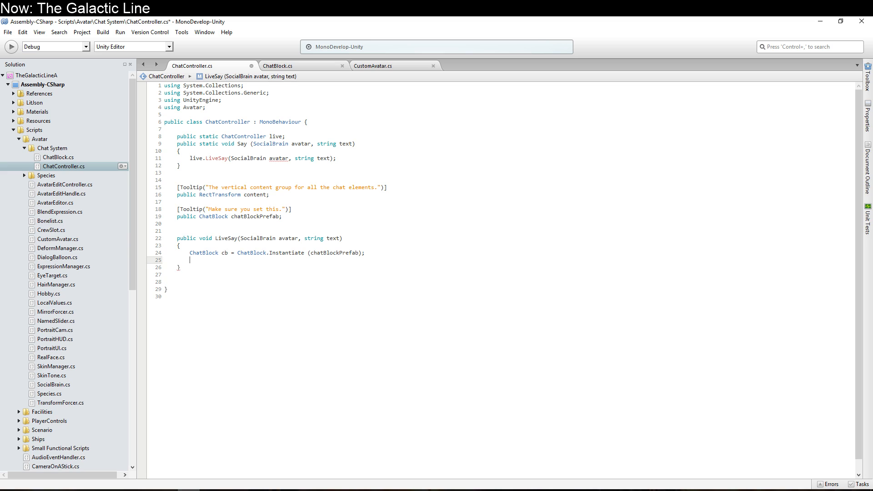
{"action": "key", "text": "Left"}
{"action": "key", "text": "Left"}
{"action": "key", "text": "Left"}
{"action": "type", "text": ","}
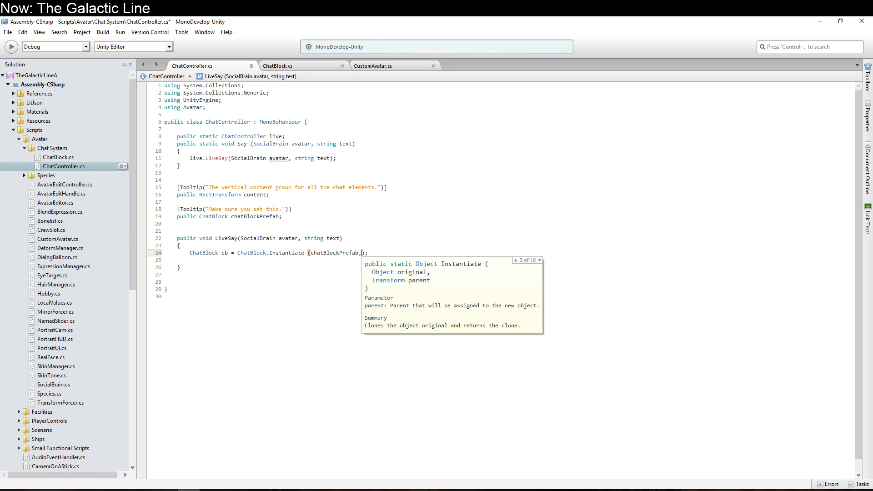
{"action": "key", "text": "BackSpace"}
{"action": "key", "text": "End"}
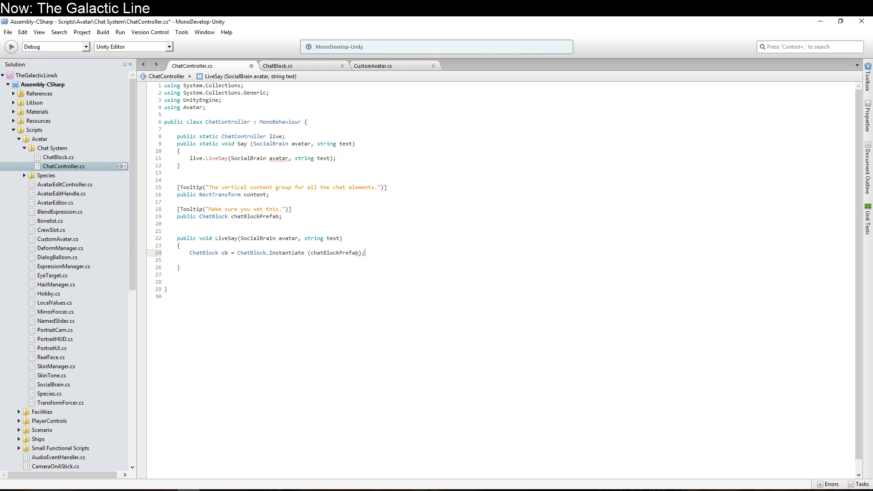
- Add content as the second argument of the Instantiate call in LiveSay, to serve as the parent transform
{"action": "key", "text": "Return"}
{"action": "key", "text": "Up"}
{"action": "key", "text": "End"}
{"action": "key", "text": "Left"}
{"action": "key", "text": "Left"}
{"action": "type", "text": ","}
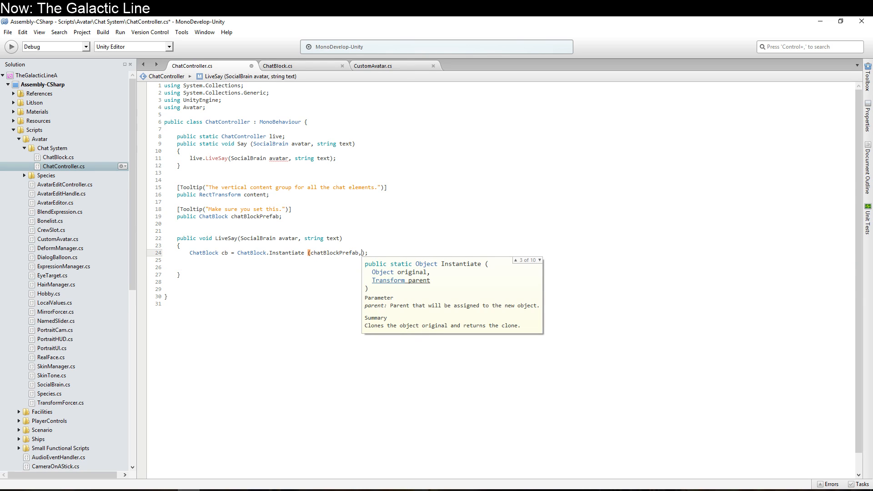
{"action": "key", "text": "Down"}
{"action": "key", "text": "Down"}
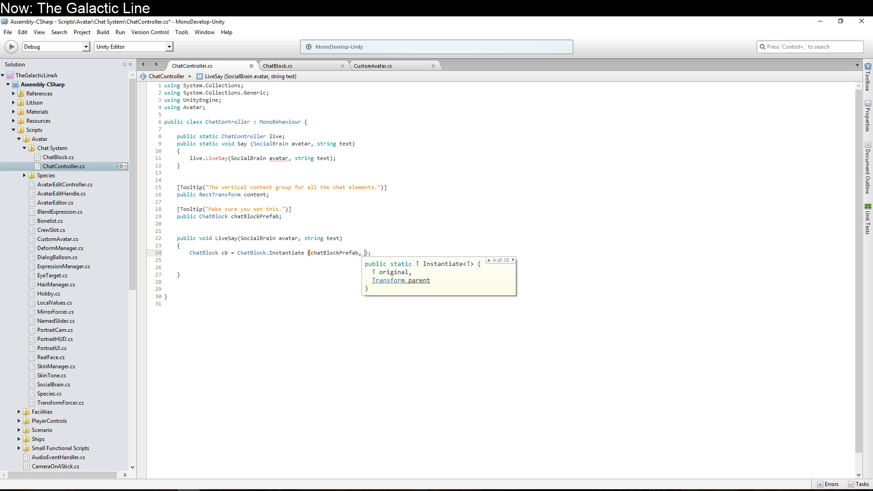
{"action": "key", "text": "Down"}
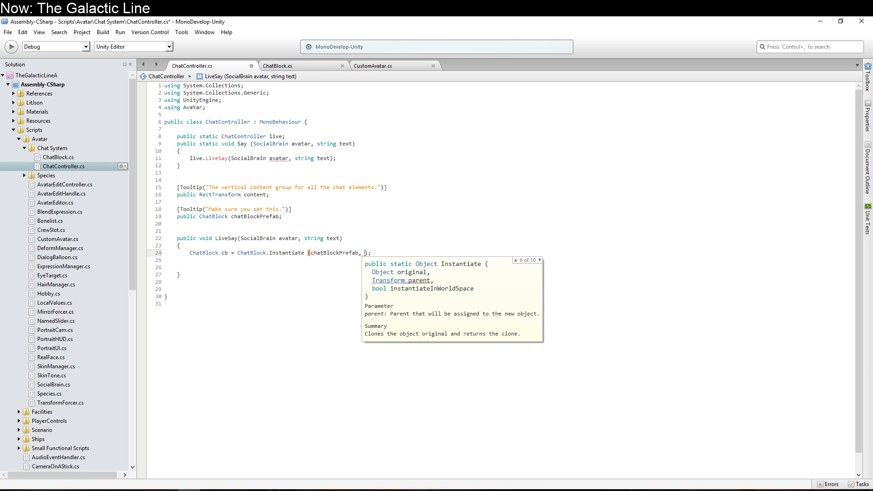
{"action": "key", "text": "Up"}
{"action": "key", "text": "Up"}
{"action": "key", "text": "Down"}
{"action": "key", "text": "Down"}
{"action": "type", "text": "content"}
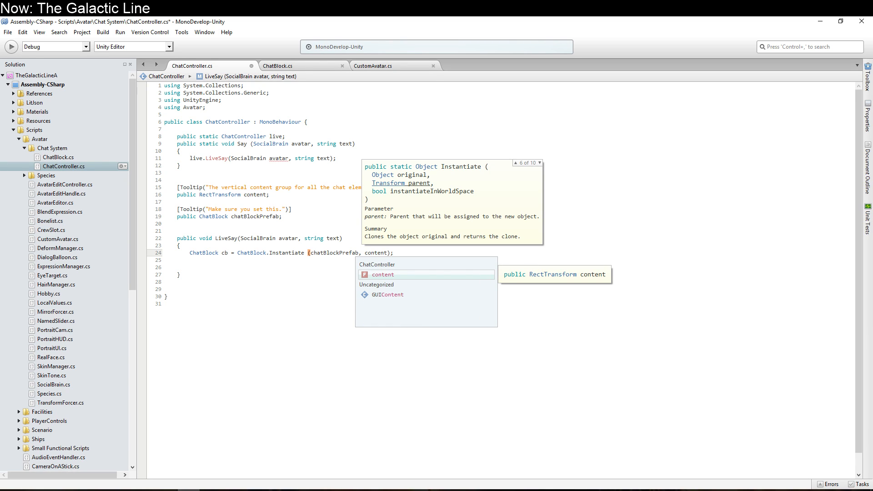
- Pass false as the Instantiate call's third argument, instantiateInWorldSpace, keeping a single closing parenthesis
{"action": "type", "text": ","}
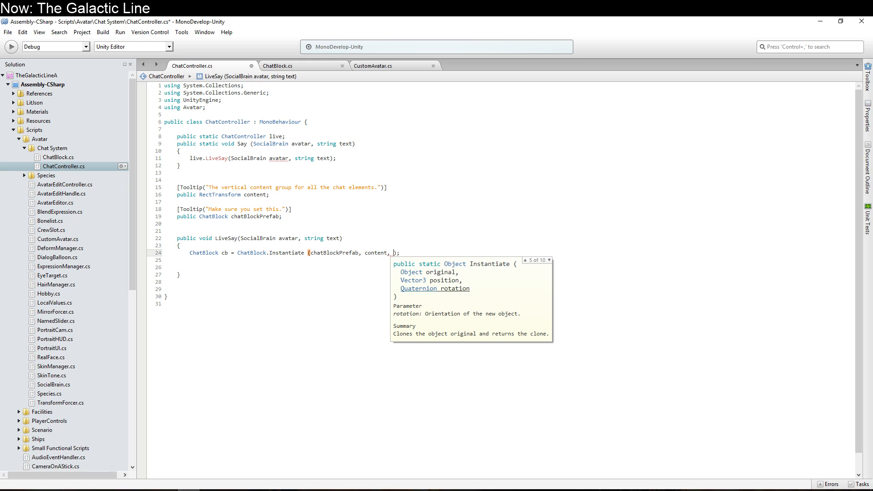
{"action": "key", "text": "Down"}
{"action": "key", "text": "Down"}
{"action": "key", "text": "Up"}
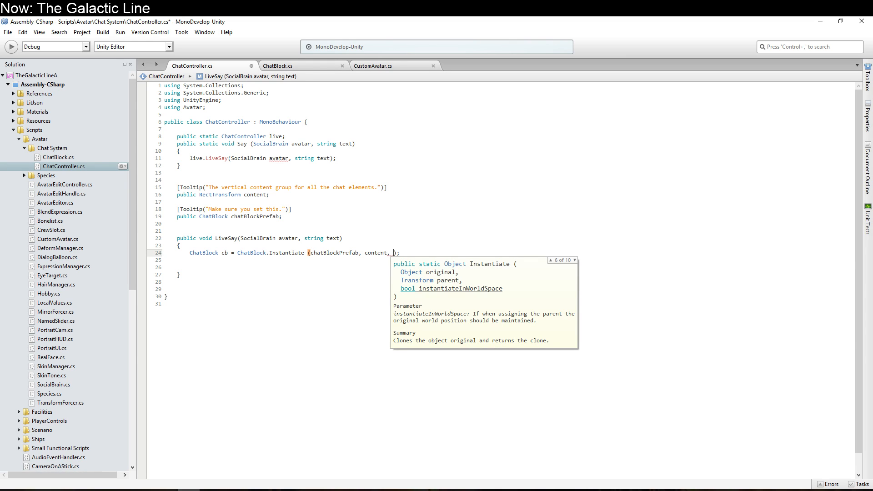
{"action": "type", "text": "false)"}
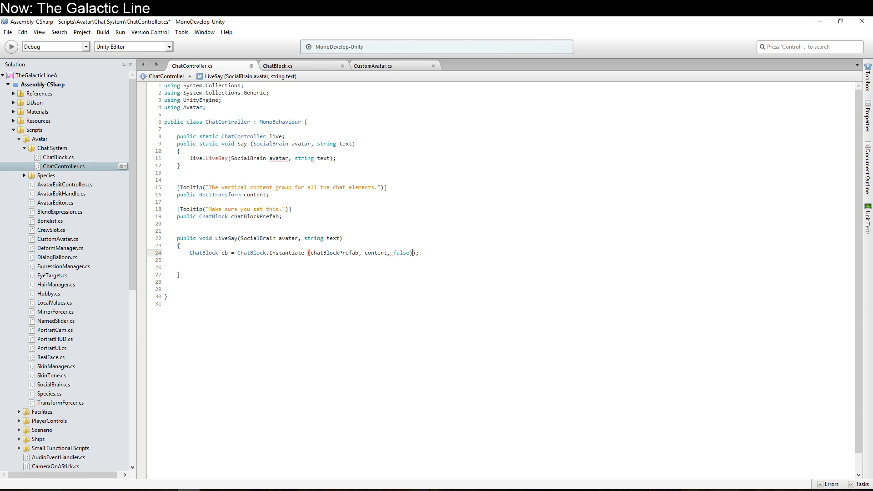
{"action": "key", "text": "Delete"}
- Remove the extra blank line under the Instantiate statement, call cb.Init (avatar); there, and save ChatController.cs
{"action": "key", "text": "Down"}
{"action": "key", "text": "Delete"}
{"action": "type", "text": "c"}
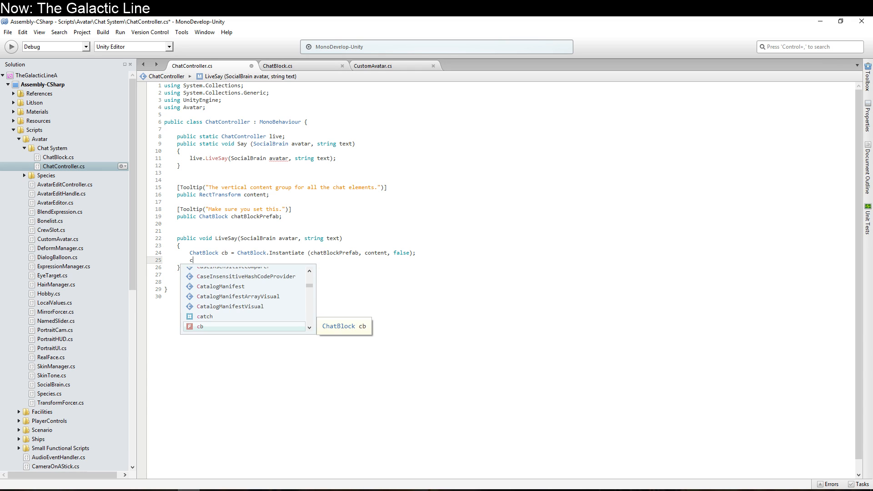
{"action": "type", "text": "b.ini(avar"}
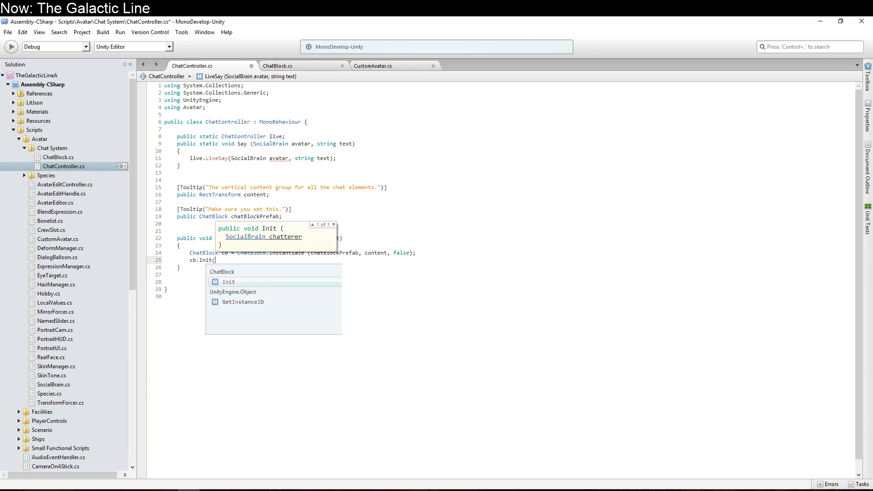
{"action": "key", "text": "BackSpace"}
{"action": "type", "text": "tar);"}
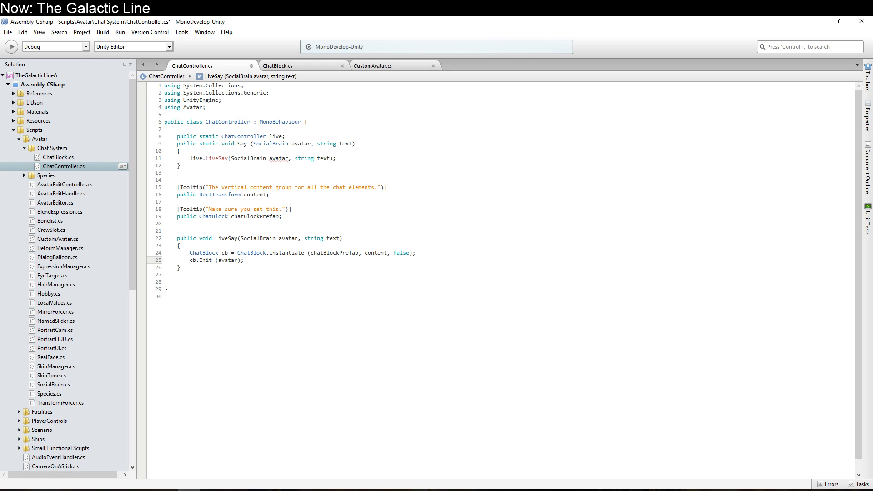
{"action": "key", "text": "Up"}
{"action": "key", "text": "Up"}
{"action": "key", "text": "ctrl+s"}
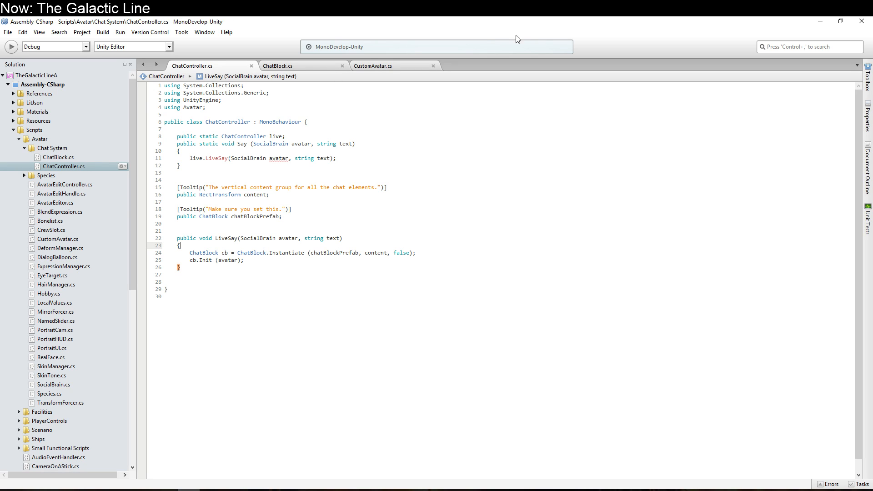
- Switch to Unity and add the Chat Block script component to the Chatbox object
{"action": "left_click", "coordinate": [820, 22]}
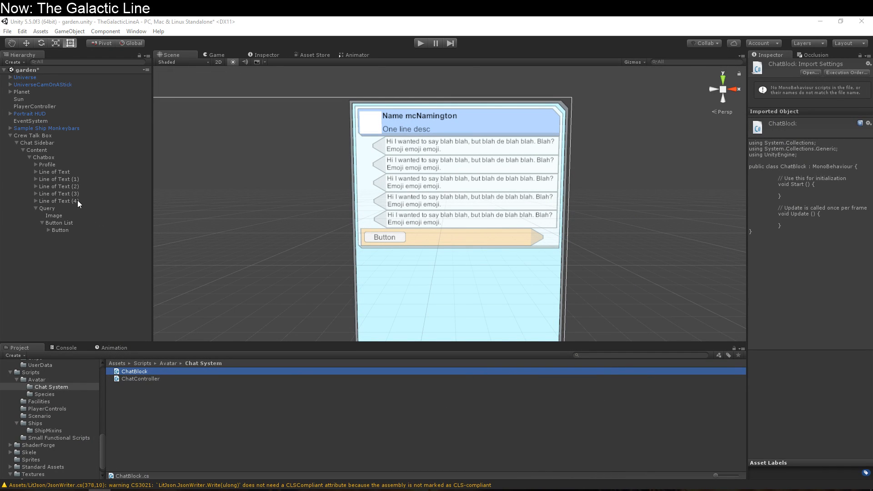
{"action": "left_click", "coordinate": [52, 387]}
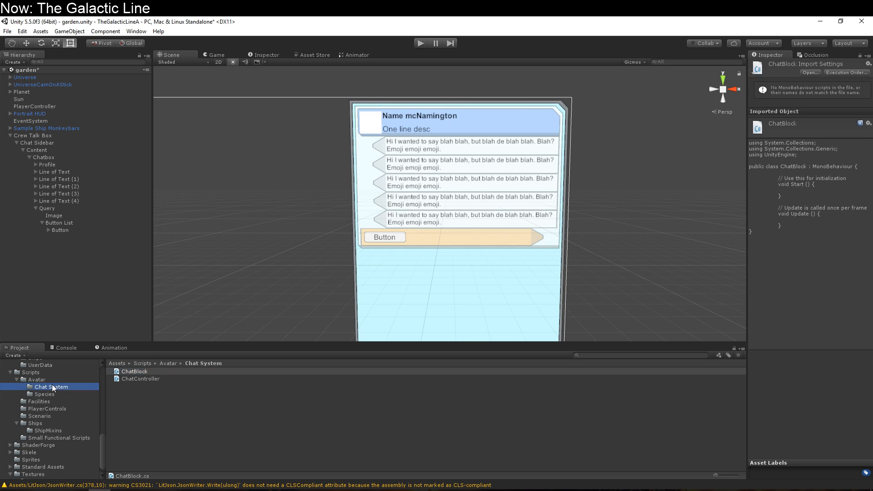
{"action": "scroll", "coordinate": [62, 389], "scroll_direction": "up", "scroll_amount": 5}
{"action": "left_click", "coordinate": [45, 157]}
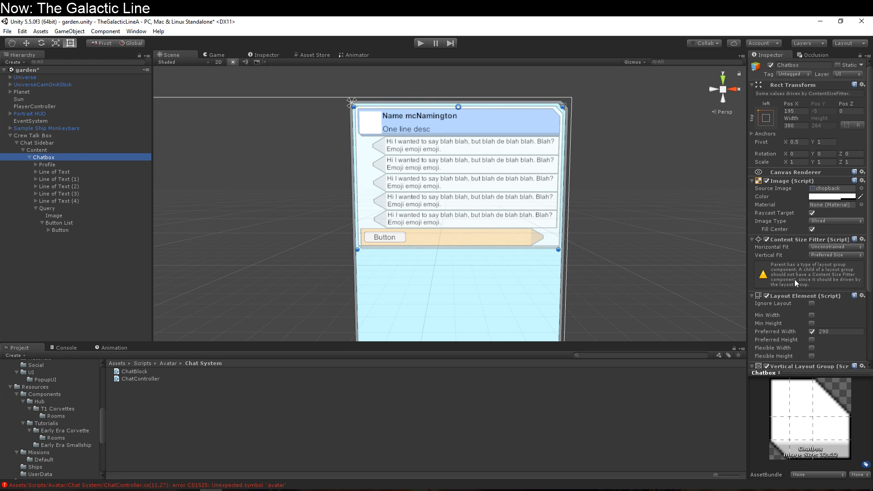
{"action": "scroll", "coordinate": [795, 279], "scroll_direction": "down", "scroll_amount": 5}
{"action": "left_click", "coordinate": [799, 358]}
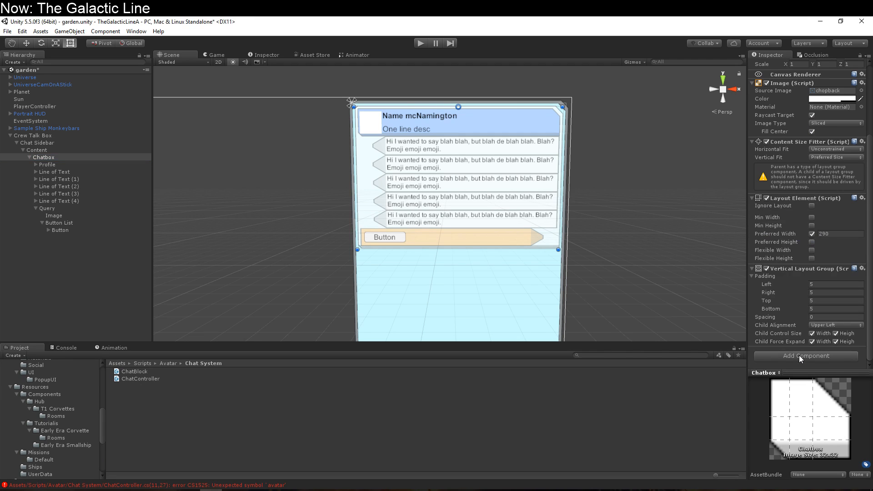
{"action": "type", "text": "chatb"}
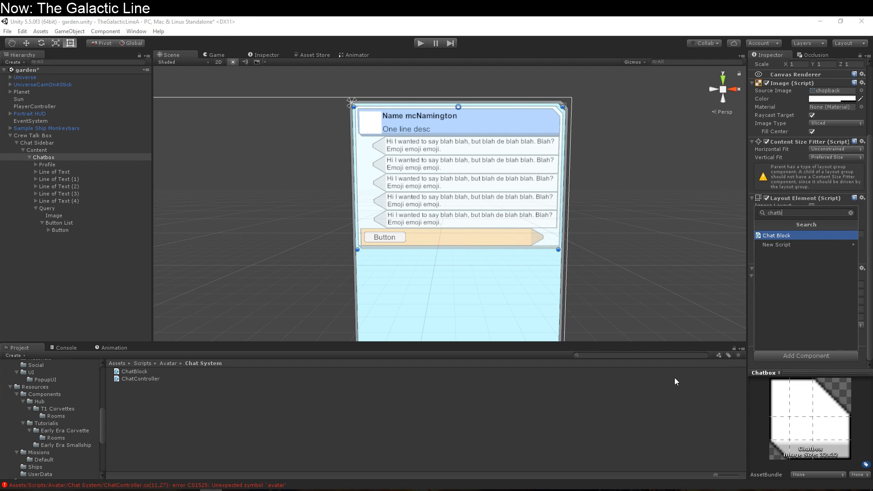
{"action": "key", "text": "Return"}
- Move the Chat Block component up the Chatbox's component order until it sits directly below Image and above Content Size Fitter
{"action": "left_click", "coordinate": [862, 351]}
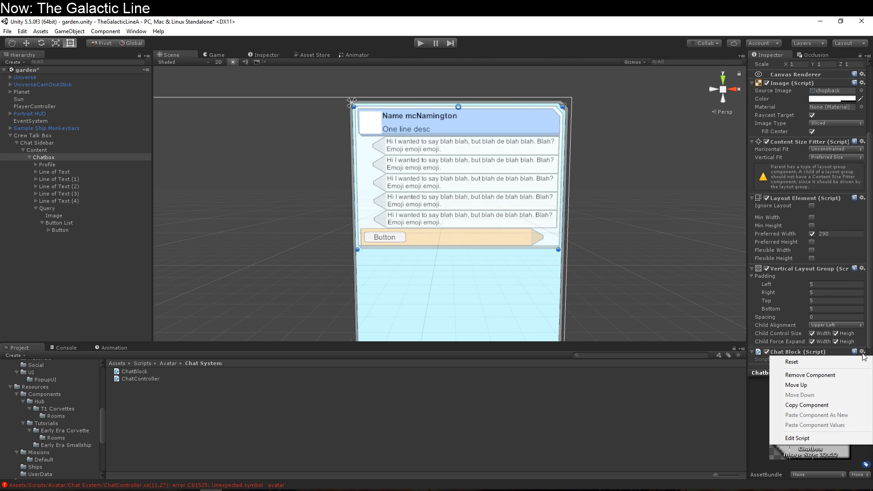
{"action": "left_click", "coordinate": [799, 384]}
{"action": "left_click", "coordinate": [862, 269]}
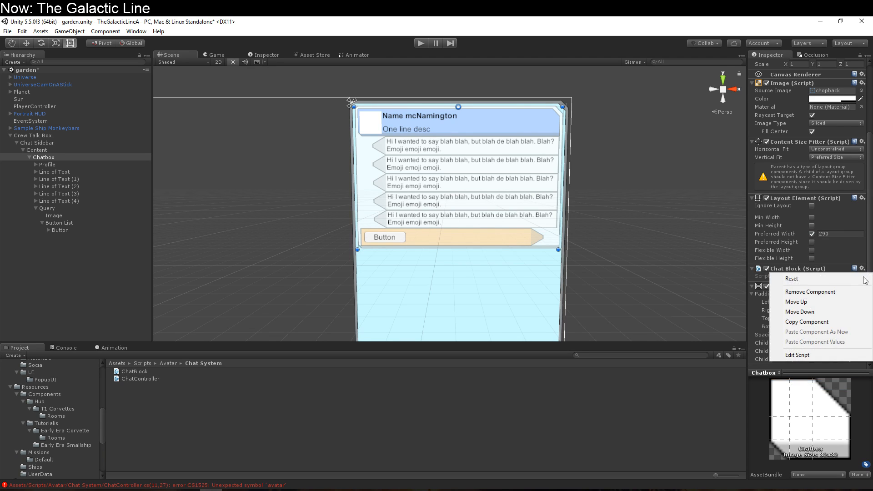
{"action": "left_click", "coordinate": [799, 302]}
{"action": "left_click", "coordinate": [862, 198]}
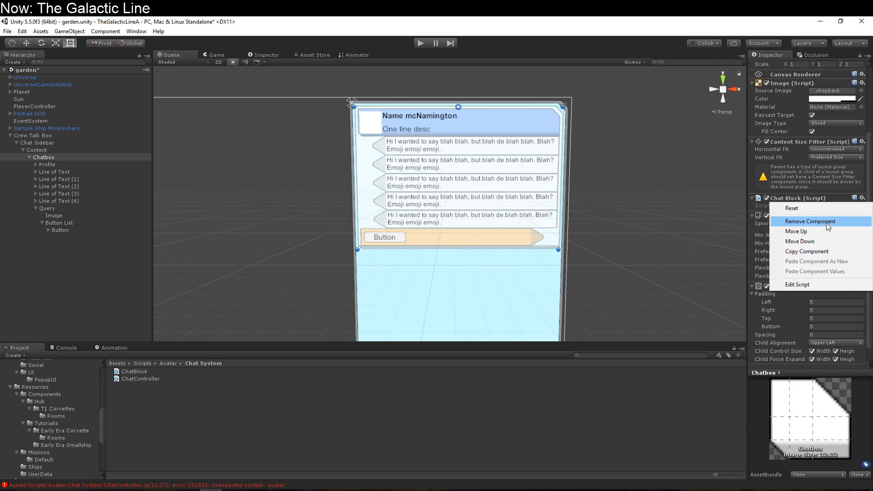
{"action": "left_click", "coordinate": [799, 231]}
- Open the ChatController.cs compile error in MonoDevelop, correct the call in Say to live.LiveSay(avatar, text);, and save the script
{"action": "left_click", "coordinate": [76, 349]}
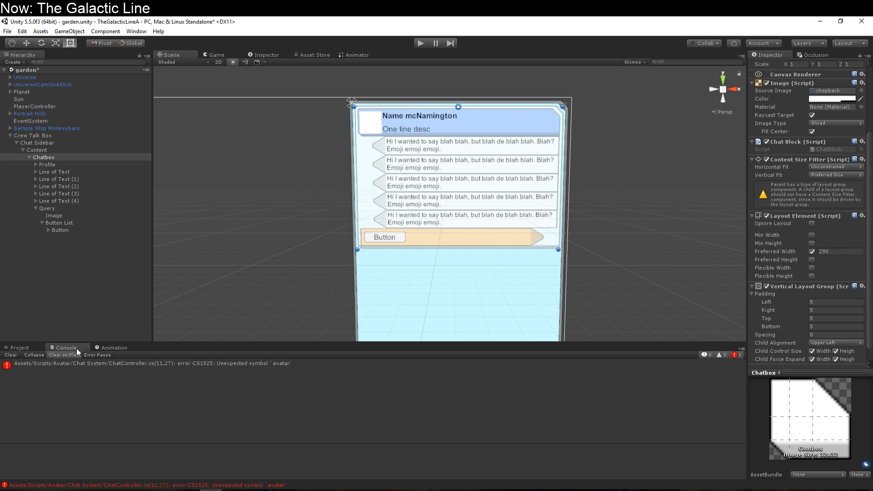
{"action": "double_click", "coordinate": [113, 364]}
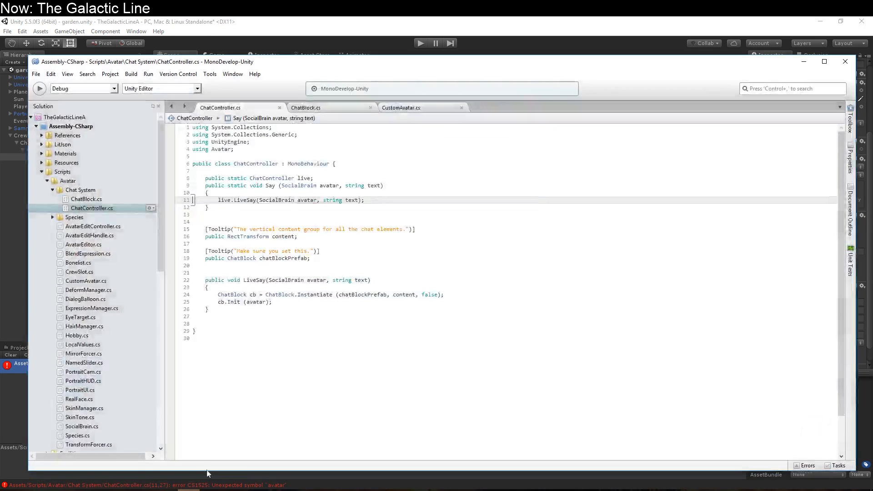
{"action": "left_click", "coordinate": [339, 196]}
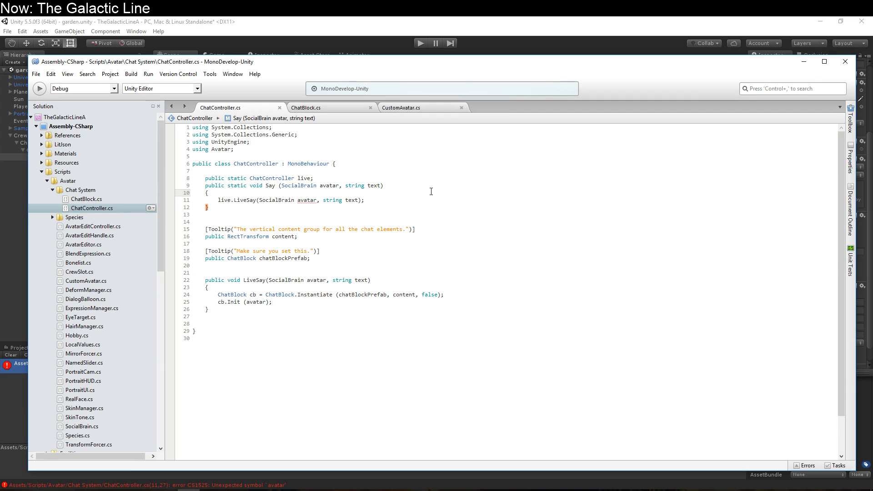
{"action": "left_click", "coordinate": [290, 200]}
{"action": "double_click", "coordinate": [280, 203]}
{"action": "key", "text": "Delete"}
{"action": "key", "text": "Delete"}
{"action": "key", "text": "ctrl+Right"}
{"action": "key", "text": "ctrl+Right"}
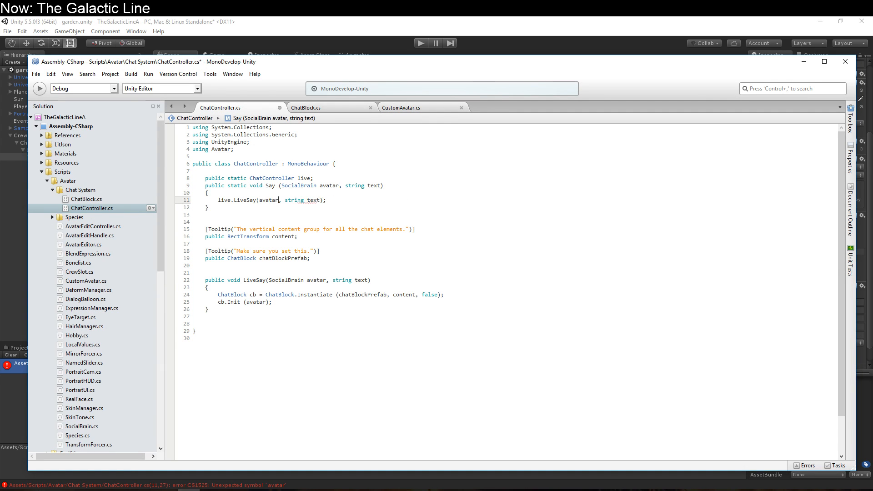
{"action": "key", "text": "ctrl+Delete"}
{"action": "key", "text": "ctrl+s"}
- Back in Unity, assign the Profile's Portrait, Name and Desc objects to Chat Block's Portrait, Name Text and Desc Text references
{"action": "left_click", "coordinate": [333, 25]}
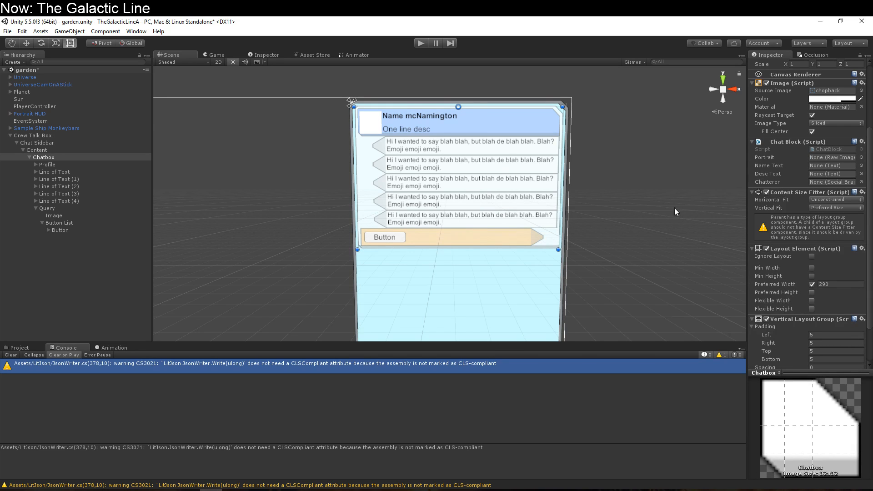
{"action": "left_click", "coordinate": [35, 165]}
{"action": "left_click_drag", "start_coordinate": [46, 170], "coordinate": [826, 161]}
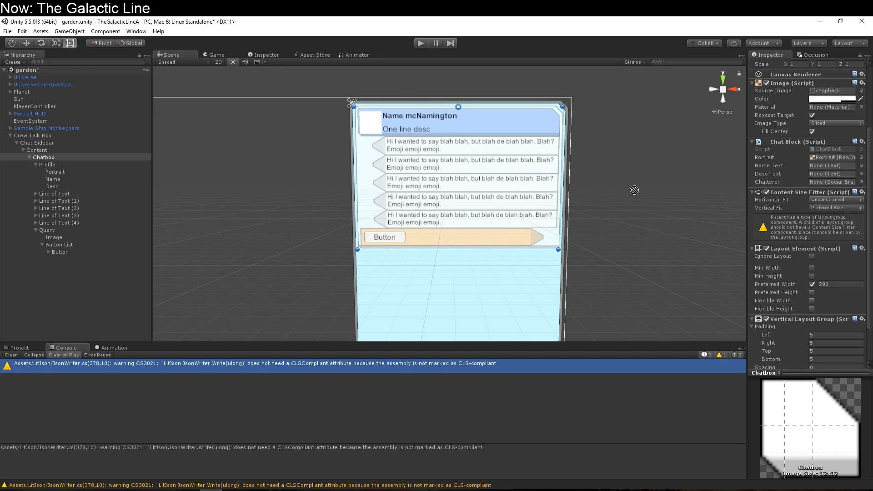
{"action": "left_click_drag", "start_coordinate": [60, 181], "coordinate": [823, 166]}
{"action": "left_click_drag", "start_coordinate": [46, 187], "coordinate": [822, 180]}
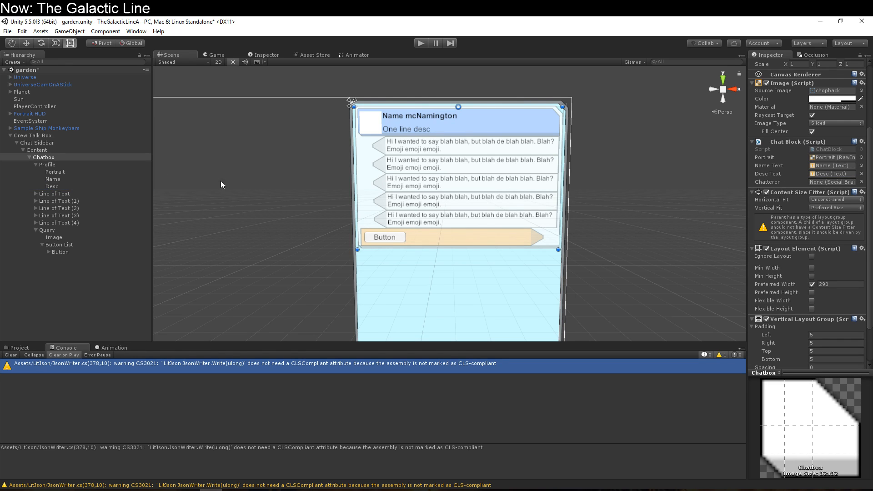
- Bring the project's asset folders back into view in place of the console messages
{"action": "left_click", "coordinate": [16, 355]}
{"action": "left_click", "coordinate": [17, 349]}
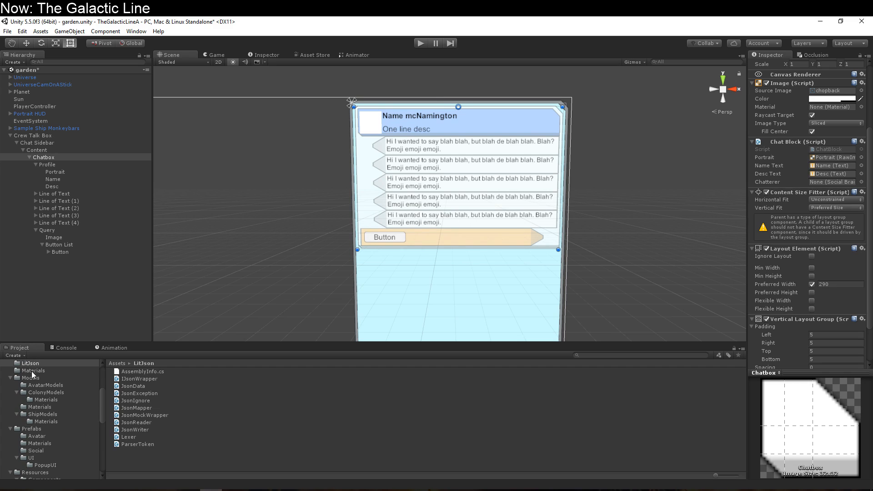
- Create a folder named Chatbox inside the Prefabs > Avatar asset folder
{"action": "scroll", "coordinate": [28, 375], "scroll_direction": "down", "scroll_amount": 2}
{"action": "scroll", "coordinate": [40, 397], "scroll_direction": "down", "scroll_amount": 3}
{"action": "scroll", "coordinate": [39, 396], "scroll_direction": "down", "scroll_amount": 2}
{"action": "left_click", "coordinate": [39, 409]}
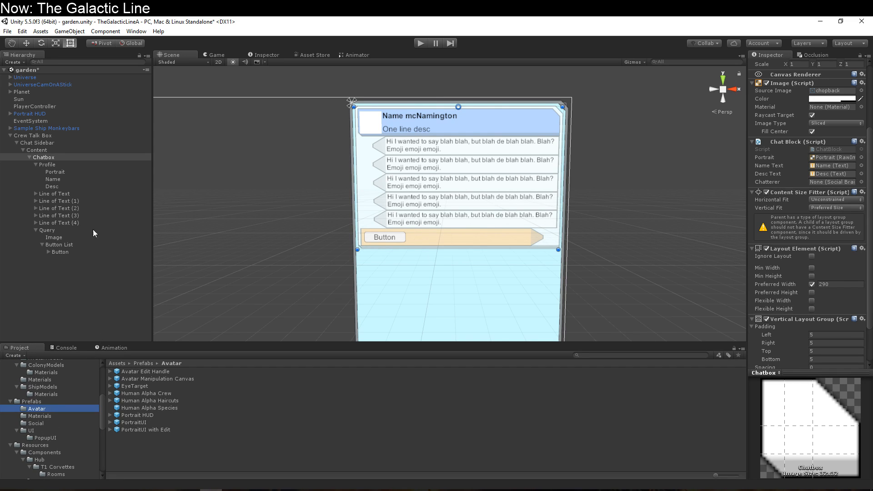
{"action": "left_click", "coordinate": [48, 422]}
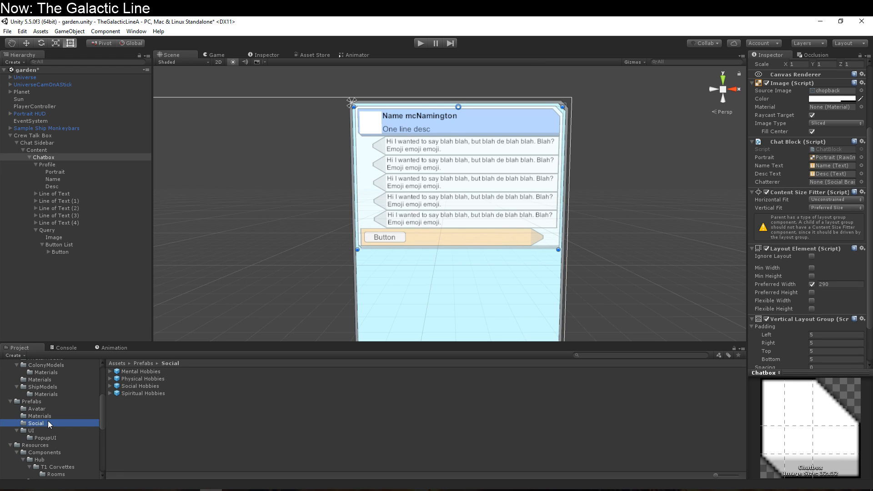
{"action": "left_click", "coordinate": [49, 409]}
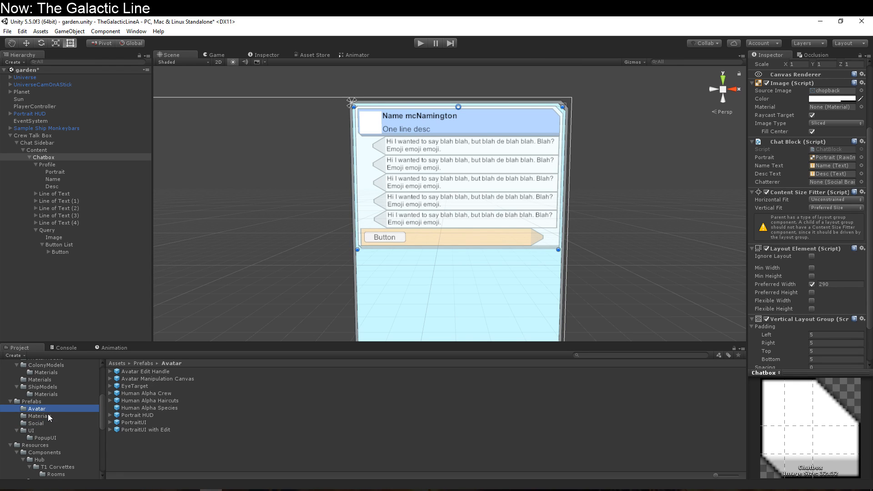
{"action": "right_click", "coordinate": [206, 437]}
{"action": "mouse_move", "coordinate": [257, 274]}
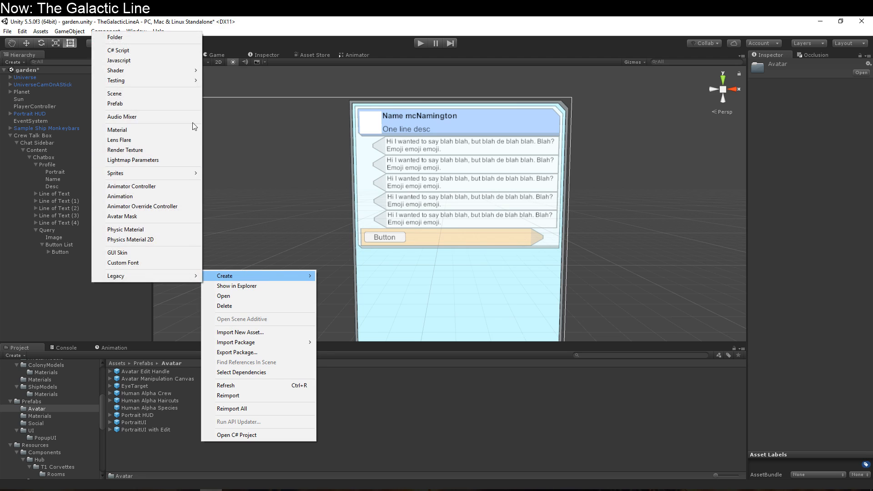
{"action": "left_click", "coordinate": [153, 35]}
{"action": "type", "text": "Chatbox"}
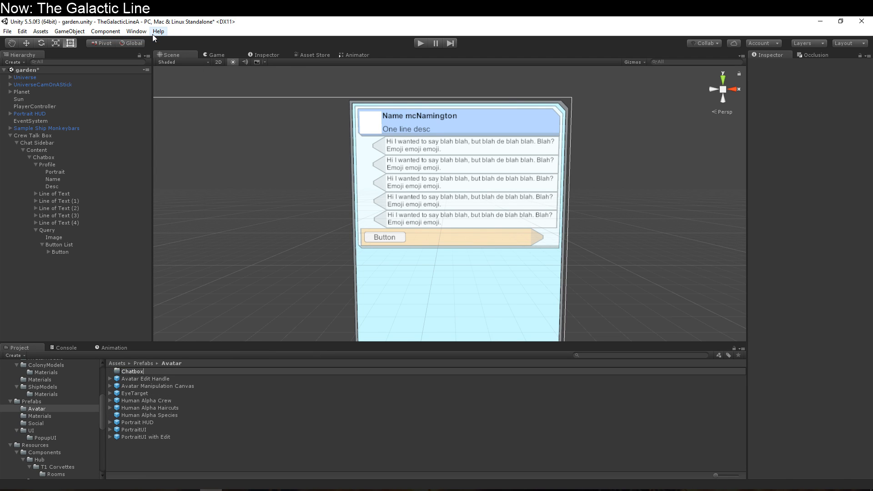
{"action": "key", "text": "Return"}
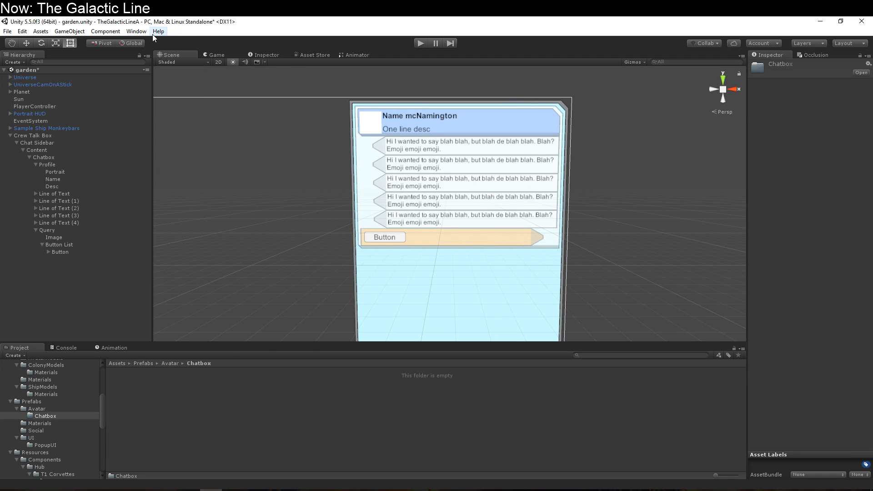
- Save the Chatbox object as a prefab in the new Chatbox folder and delete its instance from the scene
{"action": "left_click_drag", "start_coordinate": [45, 157], "coordinate": [187, 377]}
{"action": "left_click", "coordinate": [59, 155]}
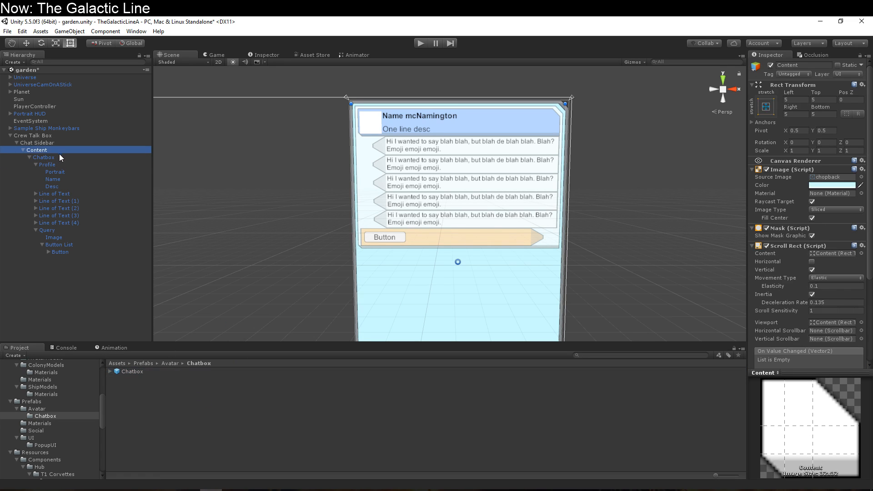
{"action": "key", "text": "Delete"}
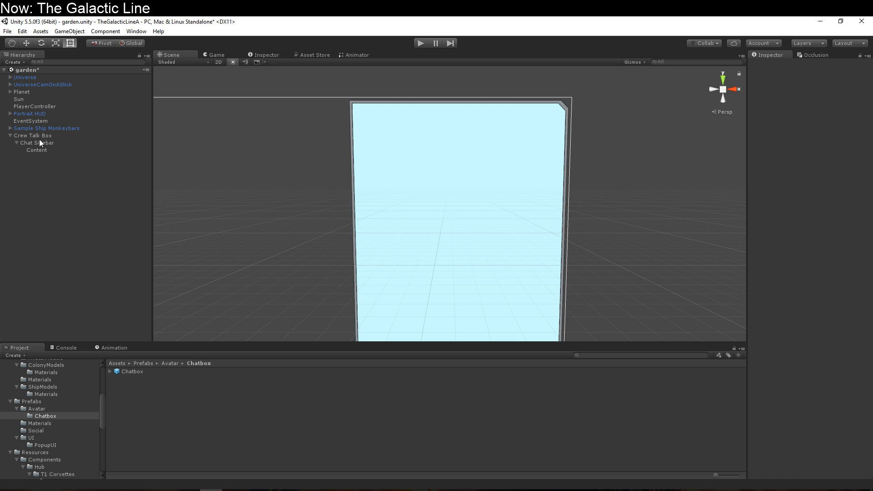
- On Crew Talk Box's Chat Controller, assign the Content object as Content and the Chatbox prefab as Chat Block Prefab
{"action": "left_click", "coordinate": [39, 141]}
{"action": "left_click", "coordinate": [40, 136]}
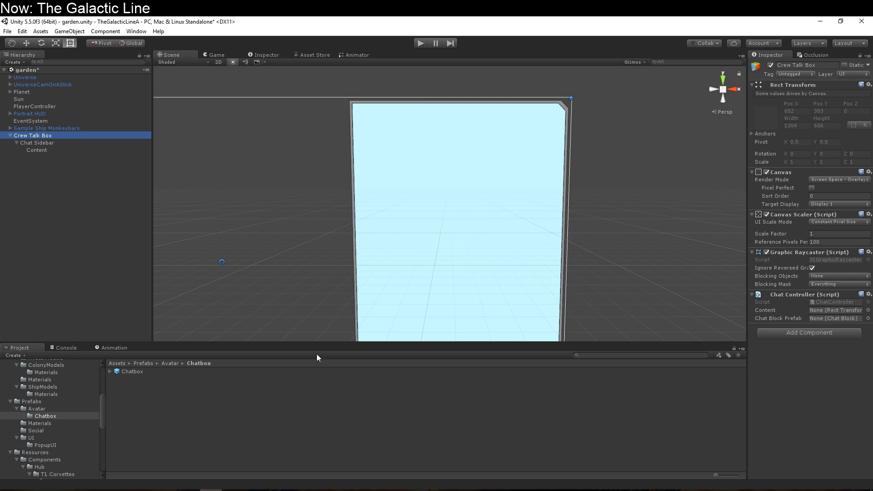
{"action": "left_click_drag", "start_coordinate": [37, 150], "coordinate": [835, 311]}
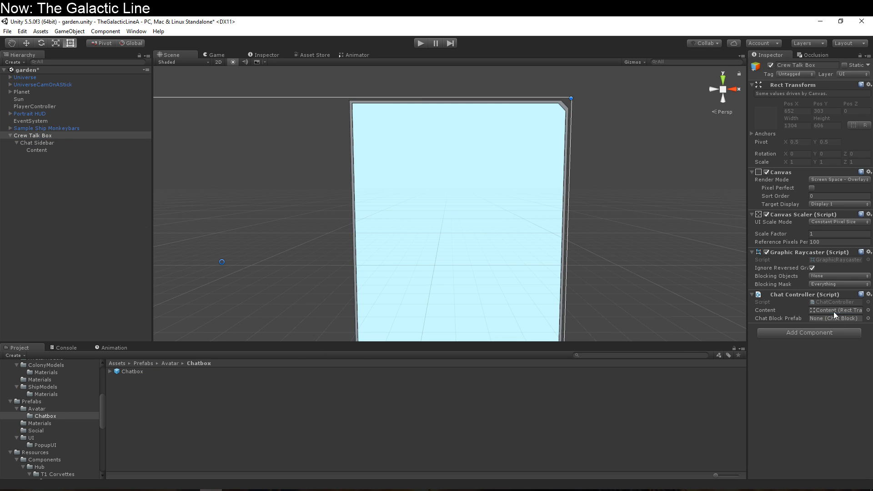
{"action": "left_click_drag", "start_coordinate": [140, 372], "coordinate": [860, 324]}
- In MonoDevelop, add a public void Awake() method containing "live = this;" below LiveSay in ChatController.cs, save, and return to Unity
{"action": "left_click", "coordinate": [210, 490]}
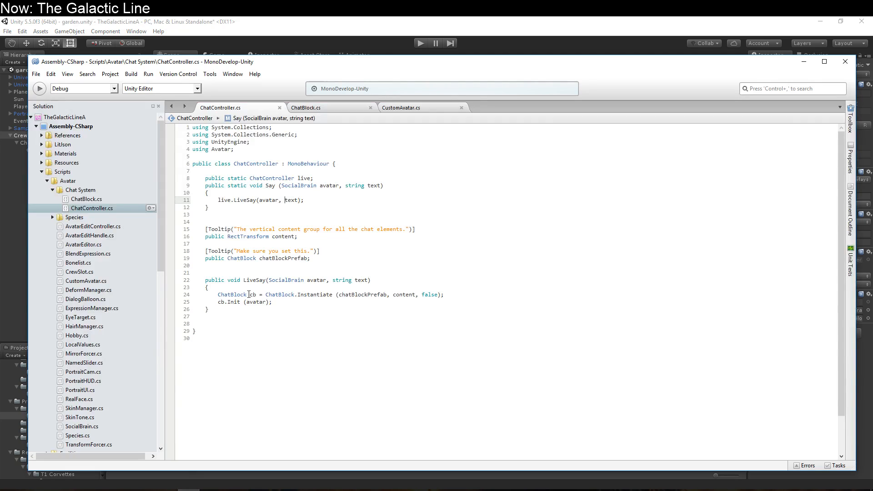
{"action": "left_click", "coordinate": [237, 309]}
{"action": "key", "text": "Return"}
{"action": "key", "text": "Return"}
{"action": "type", "text": "public "}
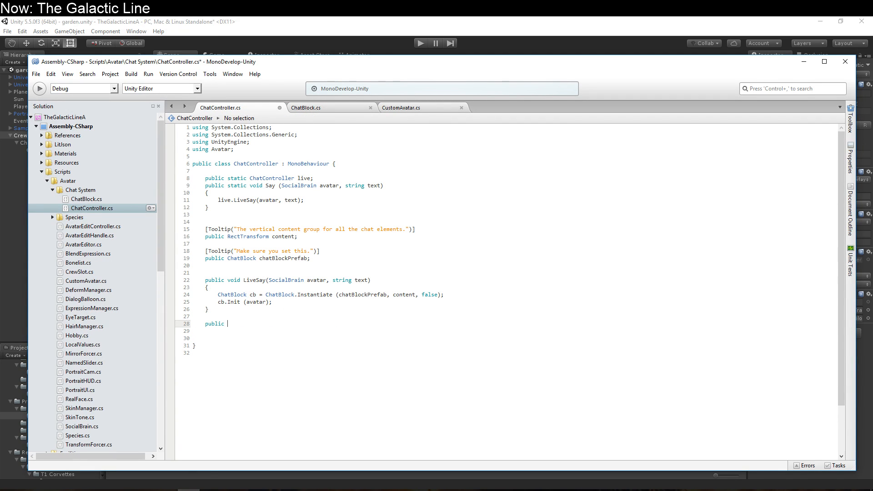
{"action": "type", "text": "void Awake()"}
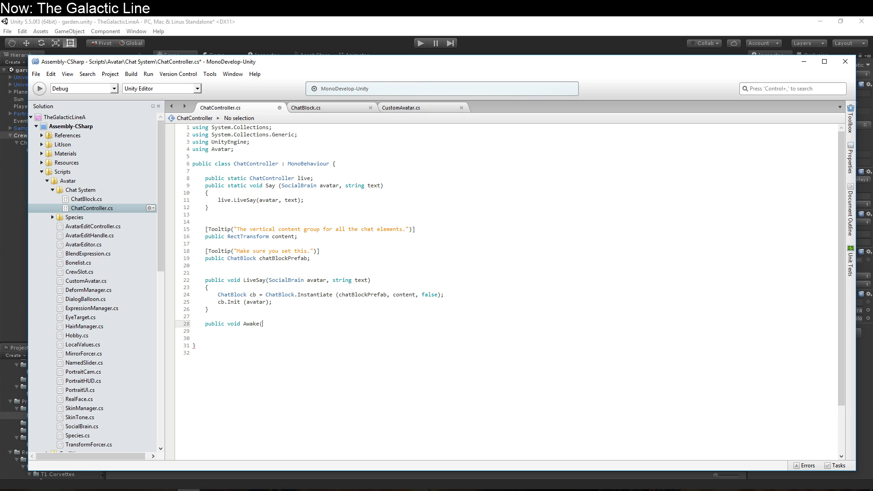
{"action": "key", "text": "Return"}
{"action": "type", "text": "{"}
{"action": "key", "text": "Return"}
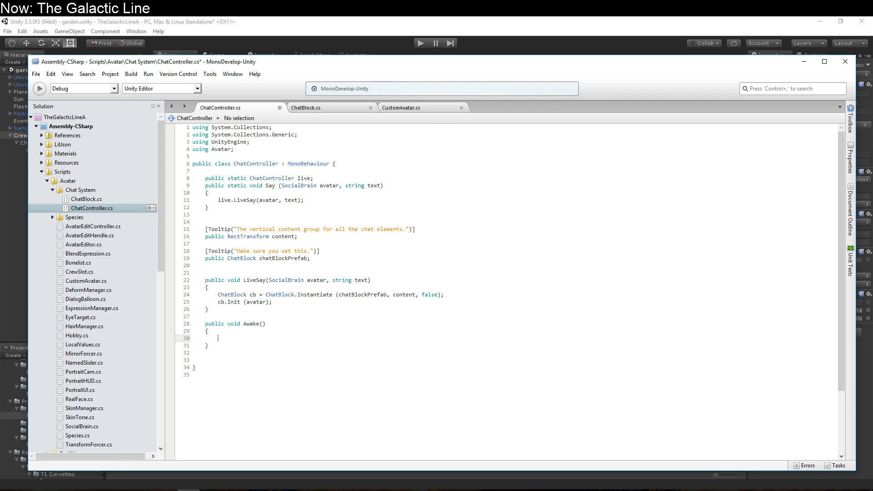
{"action": "type", "text": "live = this;"}
{"action": "key", "text": "ctrl+s"}
{"action": "key", "text": "alt+Tab"}
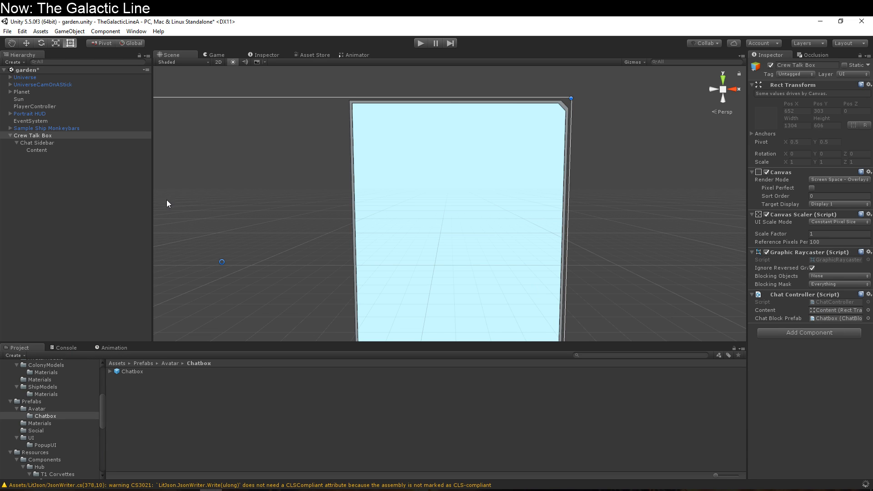
- Switch back to MonoDevelop and examine CustomAvatar.cs for its social brain property and its LocalSay and Say methods
{"action": "left_click", "coordinate": [188, 490]}
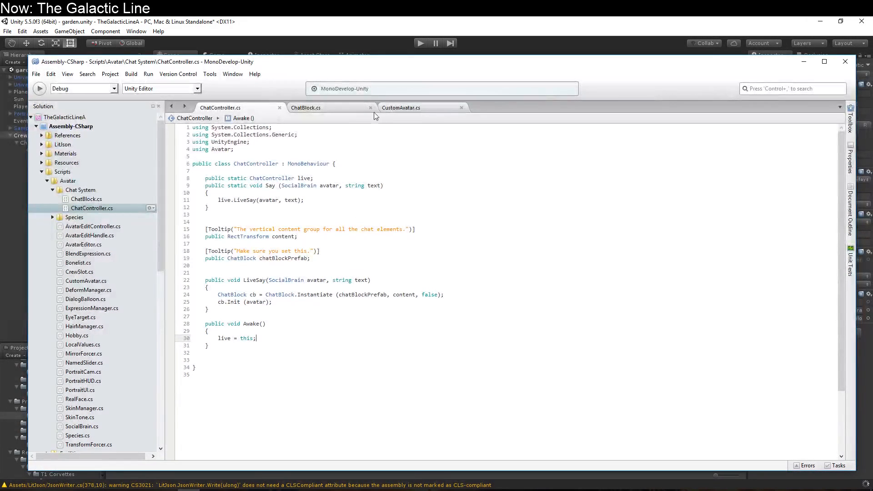
{"action": "left_click", "coordinate": [385, 107]}
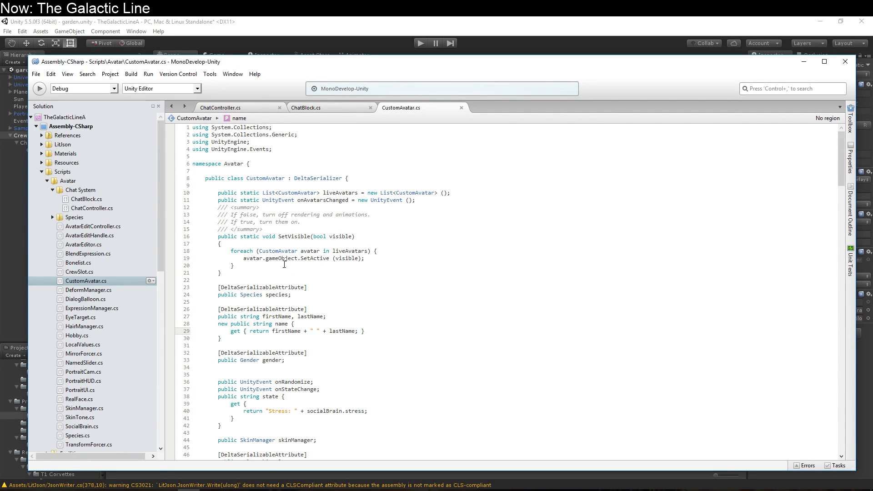
{"action": "scroll", "coordinate": [271, 302], "scroll_direction": "down", "scroll_amount": 10}
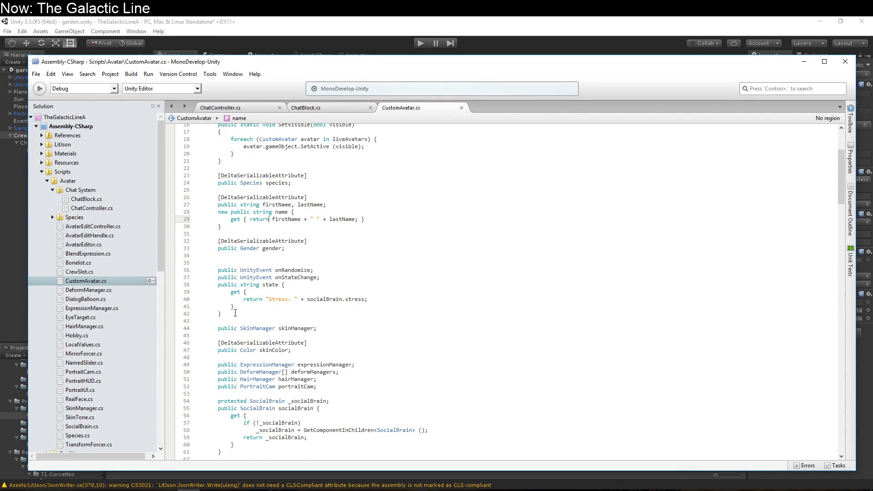
{"action": "scroll", "coordinate": [235, 311], "scroll_direction": "down", "scroll_amount": 5}
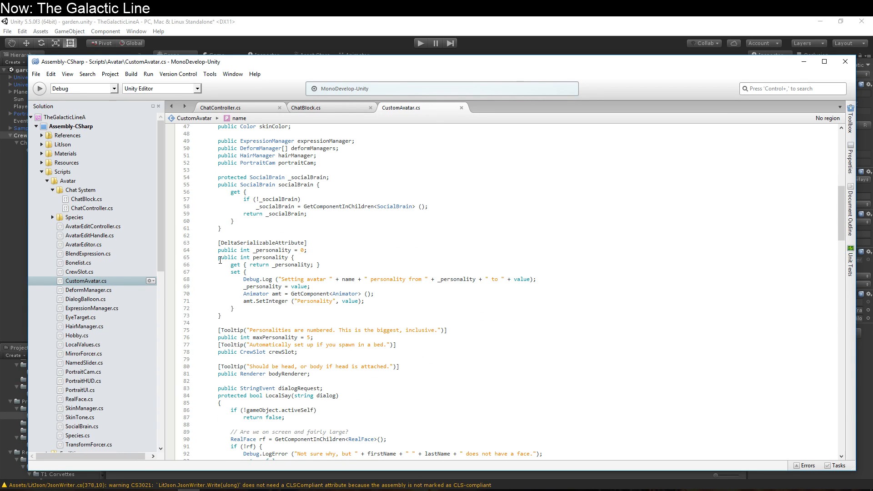
{"action": "scroll", "coordinate": [220, 260], "scroll_direction": "down", "scroll_amount": 5}
{"action": "scroll", "coordinate": [257, 307], "scroll_direction": "up", "scroll_amount": 20}
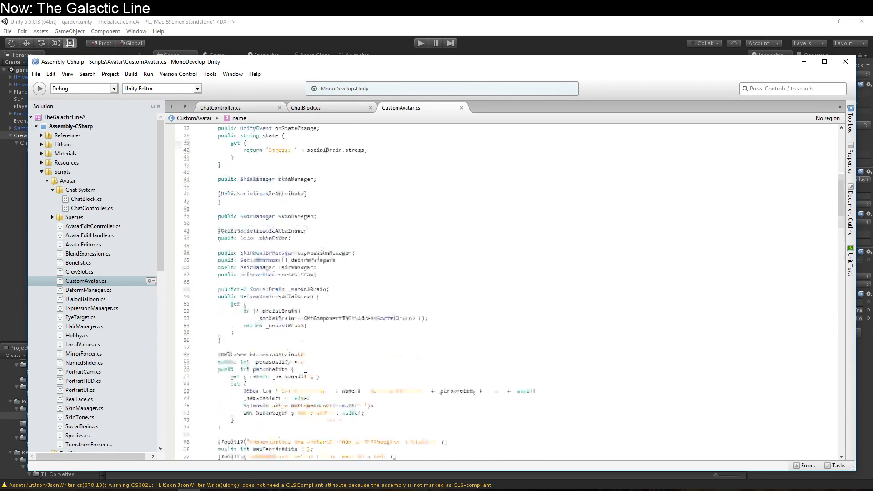
{"action": "scroll", "coordinate": [328, 361], "scroll_direction": "down", "scroll_amount": 7}
{"action": "scroll", "coordinate": [328, 361], "scroll_direction": "up", "scroll_amount": 7}
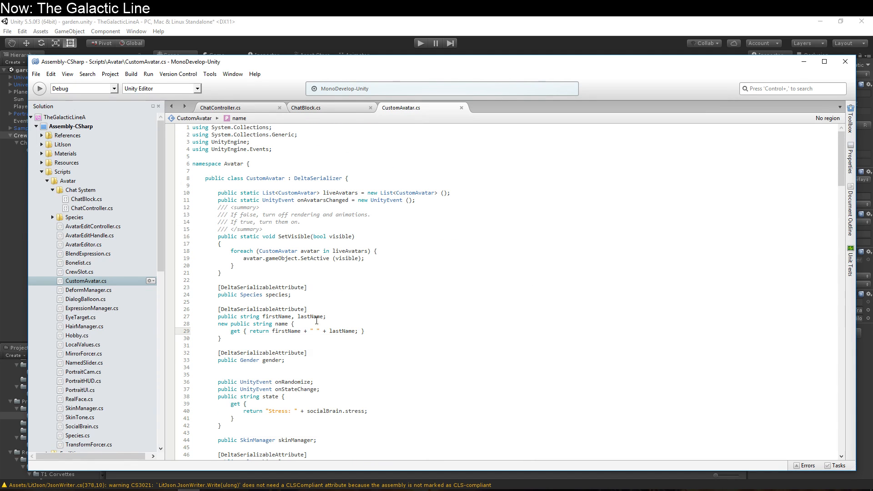
{"action": "scroll", "coordinate": [384, 296], "scroll_direction": "down", "scroll_amount": 5}
{"action": "scroll", "coordinate": [385, 296], "scroll_direction": "down", "scroll_amount": 9}
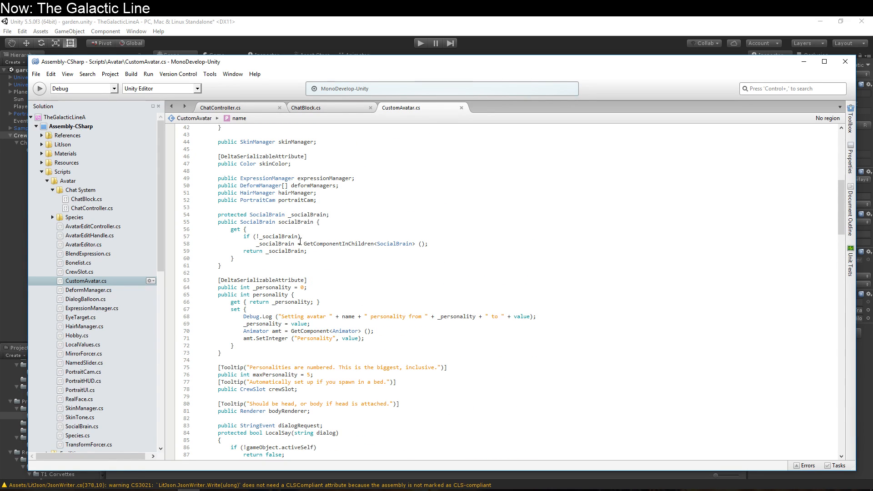
{"action": "scroll", "coordinate": [305, 221], "scroll_direction": "down", "scroll_amount": 9}
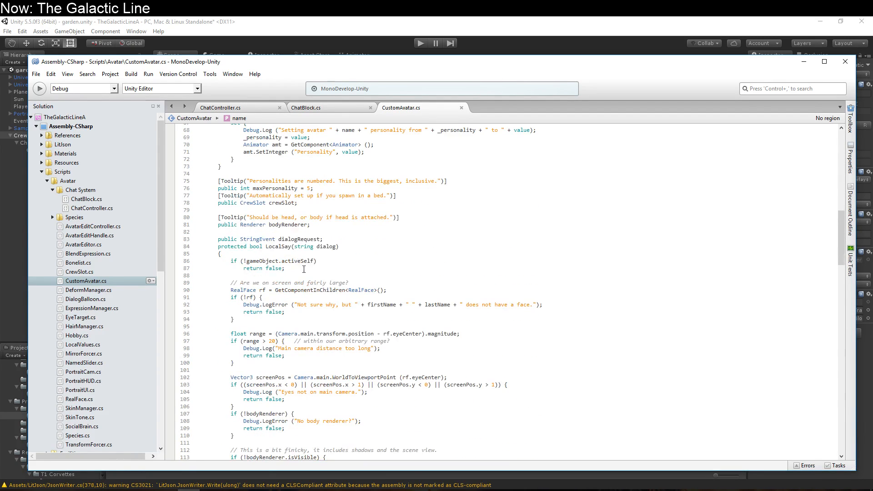
{"action": "left_click", "coordinate": [331, 255]}
{"action": "scroll", "coordinate": [330, 256], "scroll_direction": "down", "scroll_amount": 10}
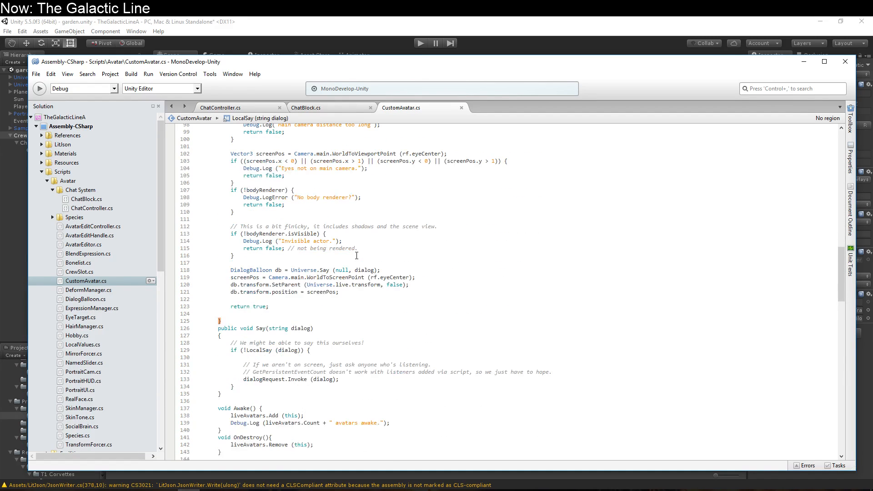
- Insert the comment "// overridden." at the start of the Say method's body, leaving an empty line above it
{"action": "left_click", "coordinate": [345, 343]}
{"action": "key", "text": "Home"}
{"action": "key", "text": "Return"}
{"action": "key", "text": "Return"}
{"action": "key", "text": "Return"}
{"action": "key", "text": "Up"}
{"action": "key", "text": "Up"}
{"action": "key", "text": "Up"}
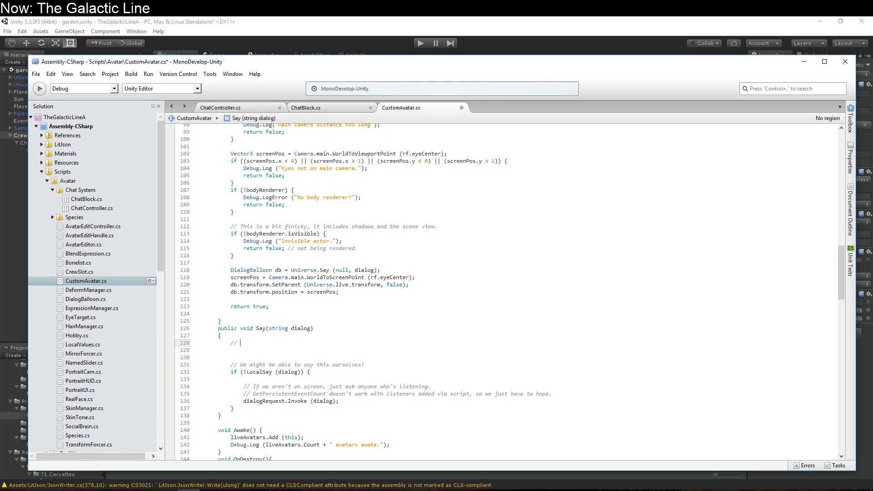
{"action": "type", "text": "// Hard"}
{"action": "key", "text": "ctrl+shift+Left"}
{"action": "key", "text": "BackSpace"}
{"action": "type", "text": "overridden."}
{"action": "key", "text": "Home"}
{"action": "key", "text": "Return"}
{"action": "key", "text": "Up"}
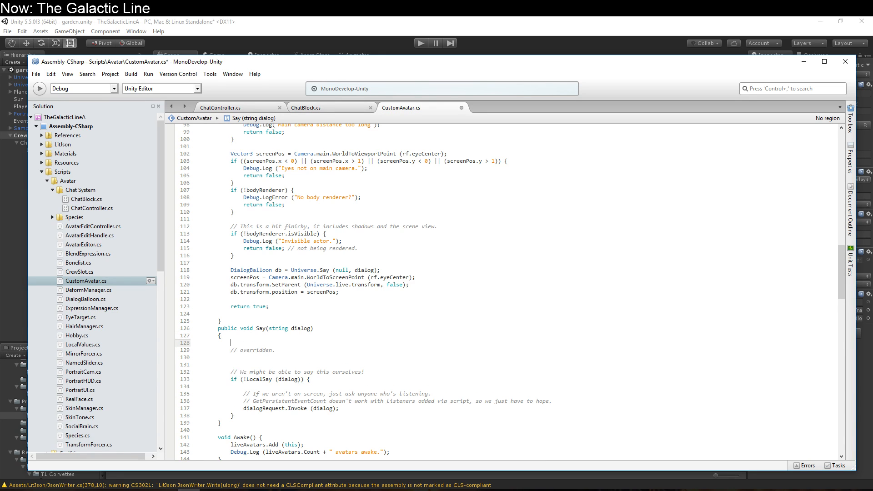
- Comment out the existing body of the Say method with a /* */ block
{"action": "type", "text": "/*"}
{"action": "key", "text": "Down"}
{"action": "key", "text": "Down"}
{"action": "key", "text": "Down"}
{"action": "key", "text": "Down"}
{"action": "key", "text": "Down"}
{"action": "key", "text": "Down"}
{"action": "key", "text": "Down"}
{"action": "key", "text": "Down"}
{"action": "key", "text": "Down"}
{"action": "key", "text": "Down"}
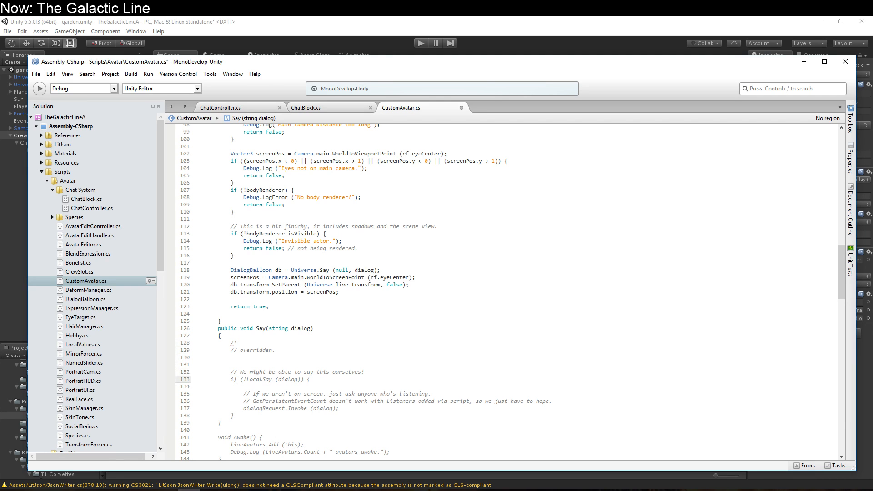
{"action": "type", "text": "*/"}
{"action": "key", "text": "Up"}
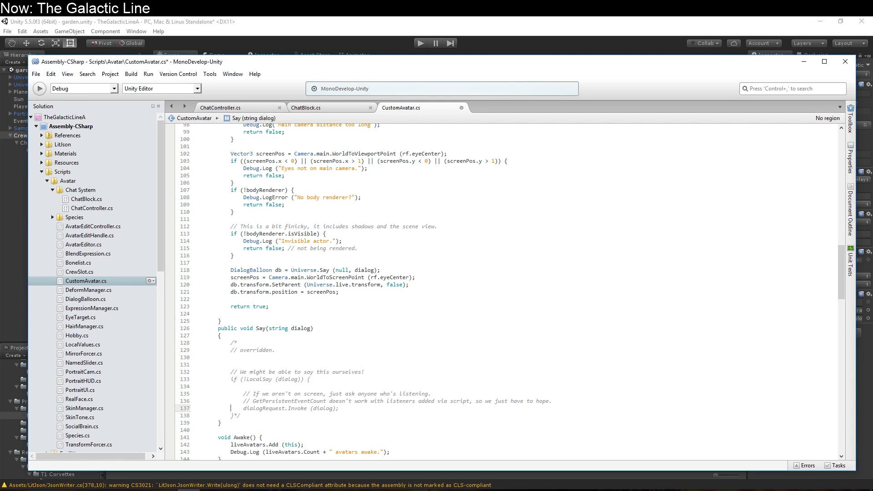
- Add the comment "// Temporarily not available." above the dialogRequest declaration
{"action": "scroll", "coordinate": [555, 332], "scroll_direction": "up", "scroll_amount": 2}
{"action": "scroll", "coordinate": [555, 332], "scroll_direction": "up", "scroll_amount": 6}
{"action": "left_click", "coordinate": [416, 282]}
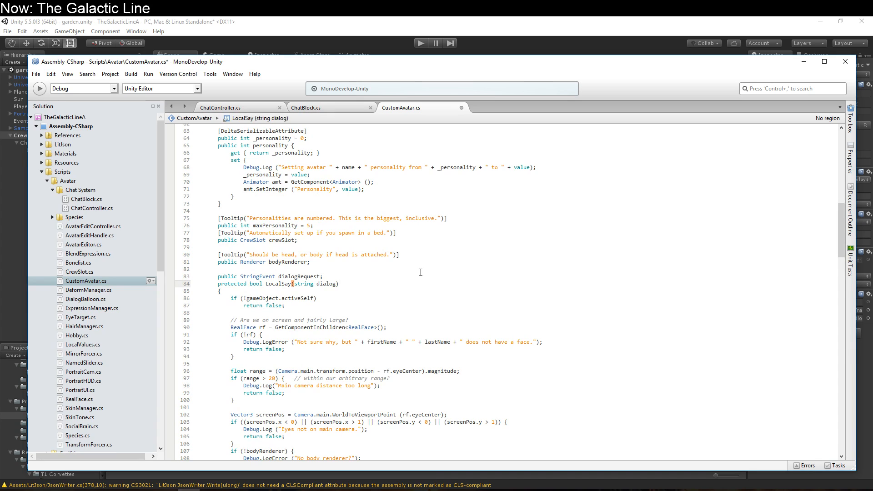
{"action": "key", "text": "Up"}
{"action": "key", "text": "Up"}
{"action": "key", "text": "Return"}
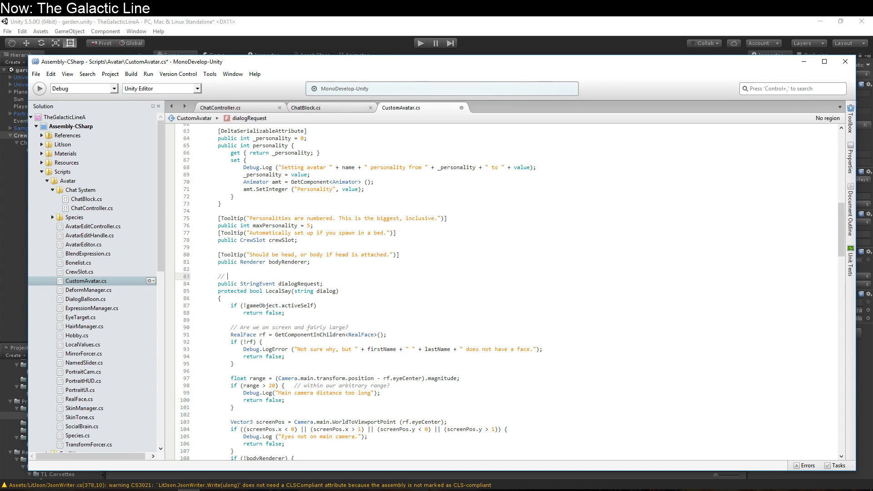
{"action": "type", "text": "// Temporarily not available."}
- Insert the call ChatController.Say (socialBrain, dialog); at the start of the Say method, above the commented-out block, and save CustomAvatar.cs
{"action": "scroll", "coordinate": [280, 384], "scroll_direction": "down", "scroll_amount": 10}
{"action": "left_click", "coordinate": [280, 386]}
{"action": "key", "text": "Up"}
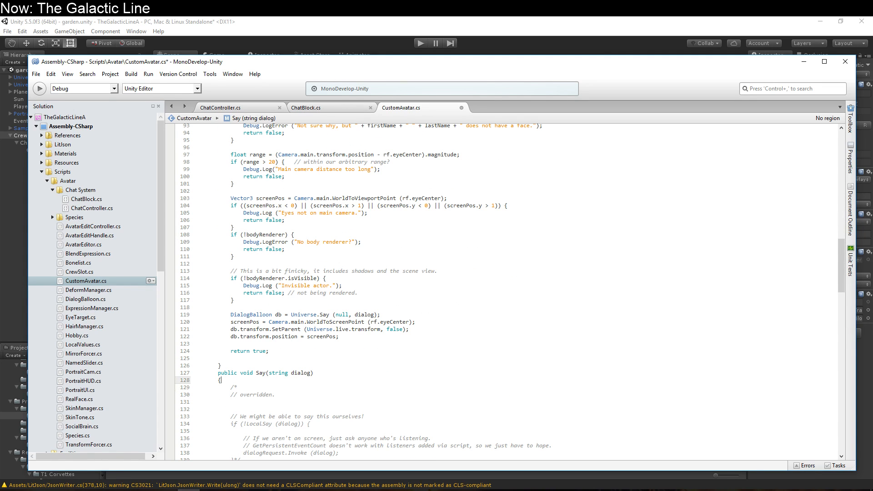
{"action": "key", "text": "Return"}
{"action": "type", "text": "Chat"}
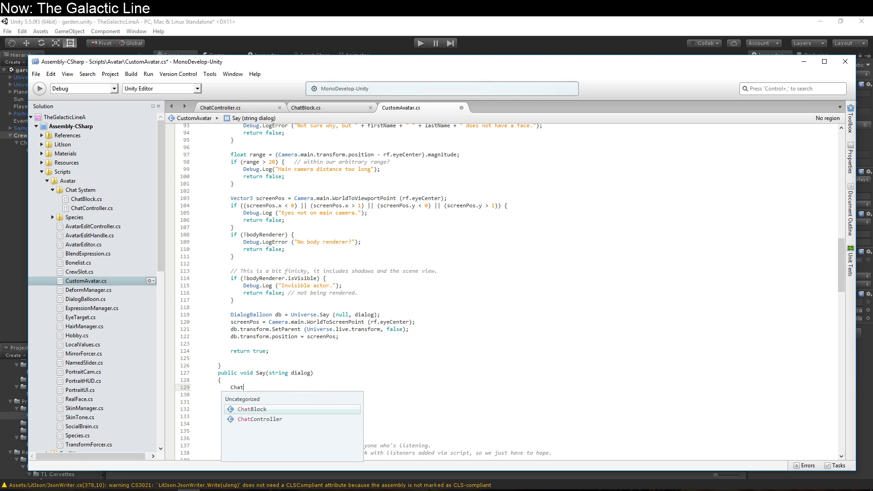
{"action": "type", "text": "BlockChatController.s"}
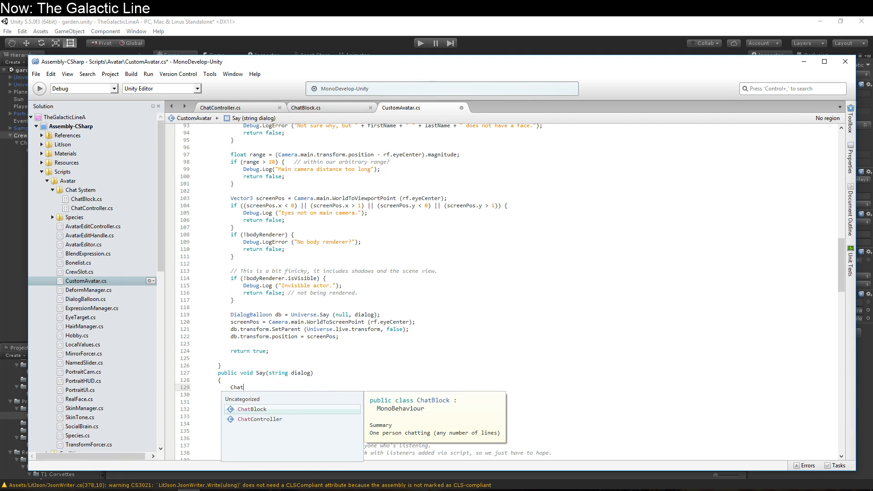
{"action": "type", "text": "ay("}
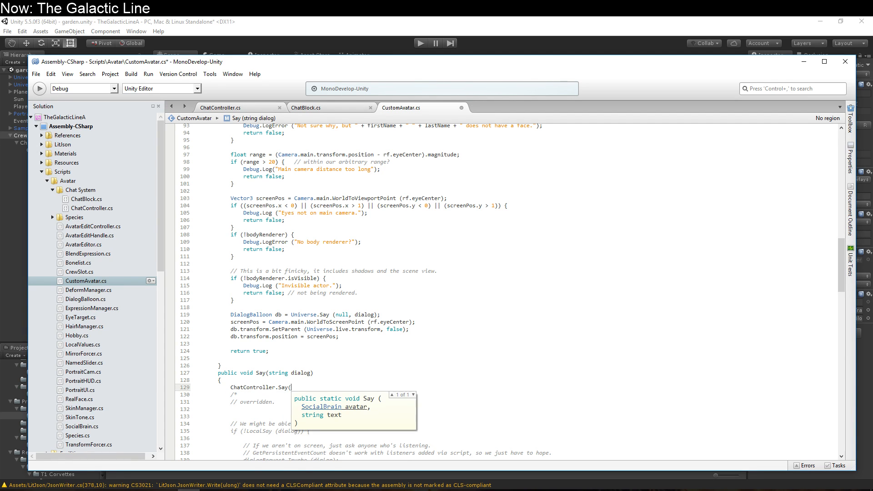
{"action": "type", "text": "Social"}
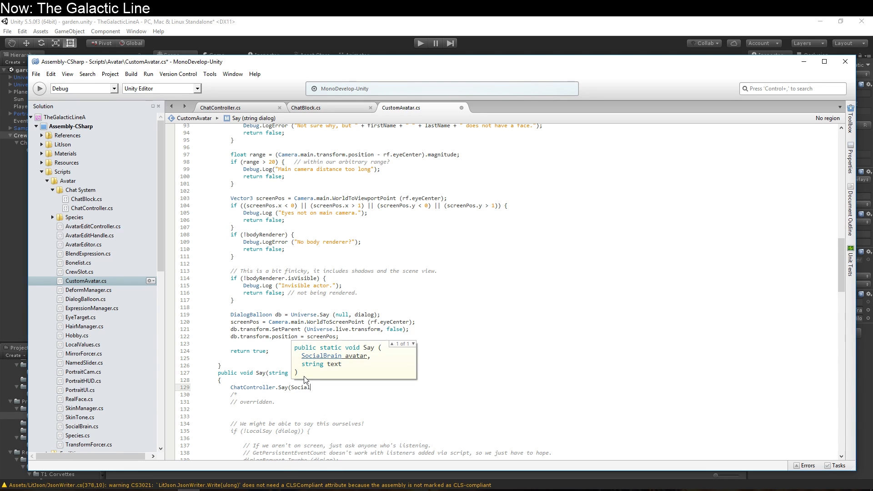
{"action": "type", "text": "socialBrain, dial"}
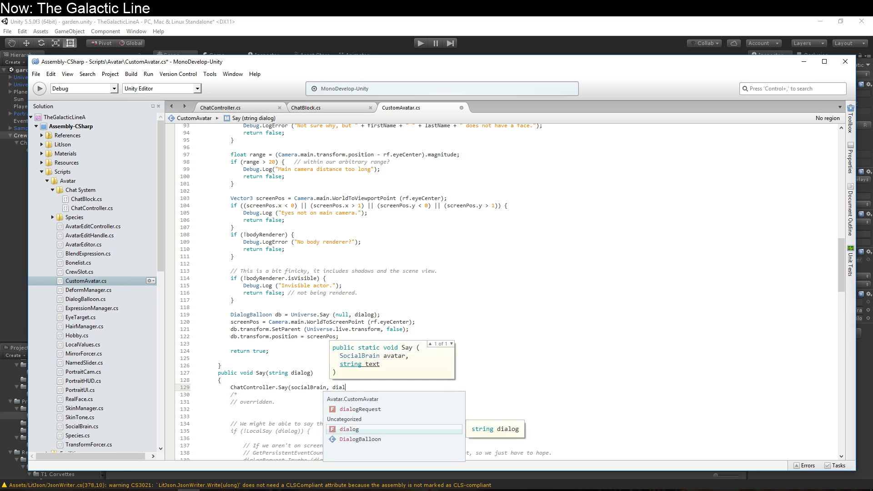
{"action": "type", "text": ");"}
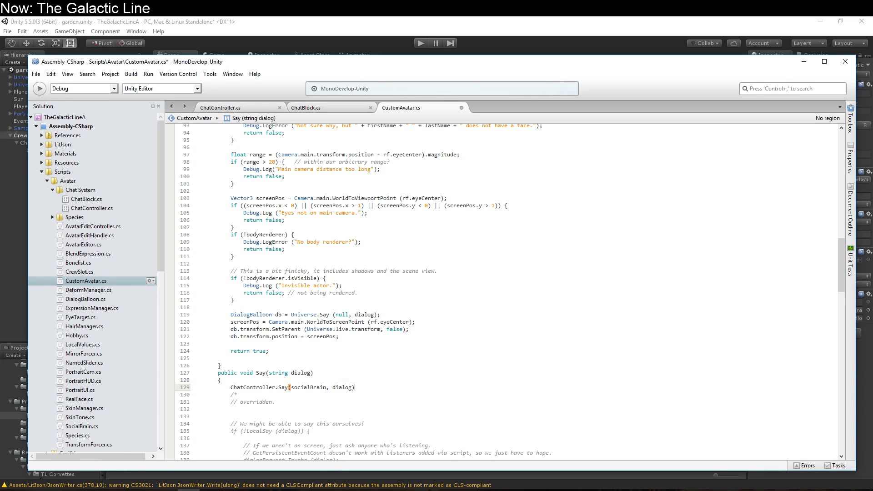
{"action": "key", "text": "ctrl+s"}
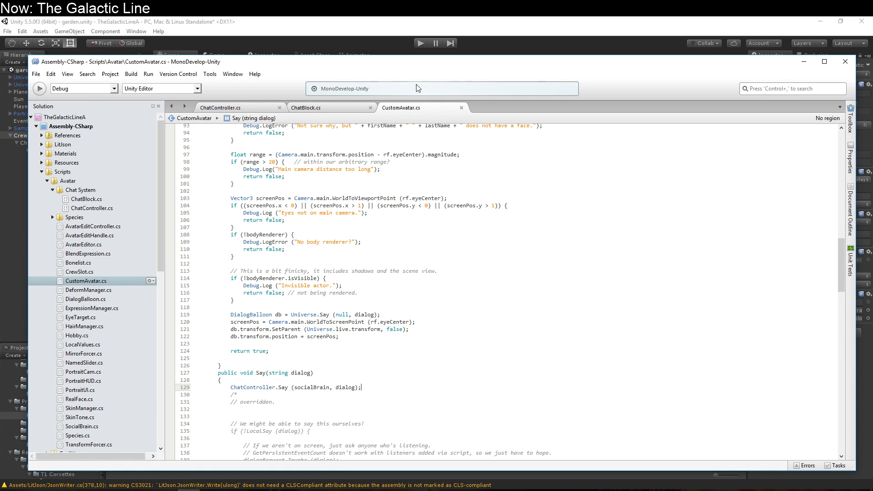
- Switch to Unity, run the garden scene to test scrolling of the crew chat sidebar, and stop playback
{"action": "left_click", "coordinate": [376, 38]}
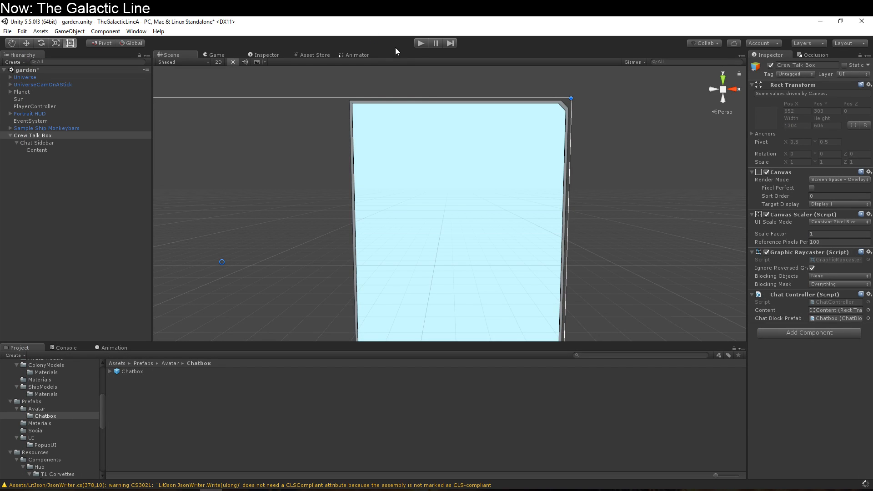
{"action": "left_click", "coordinate": [420, 43]}
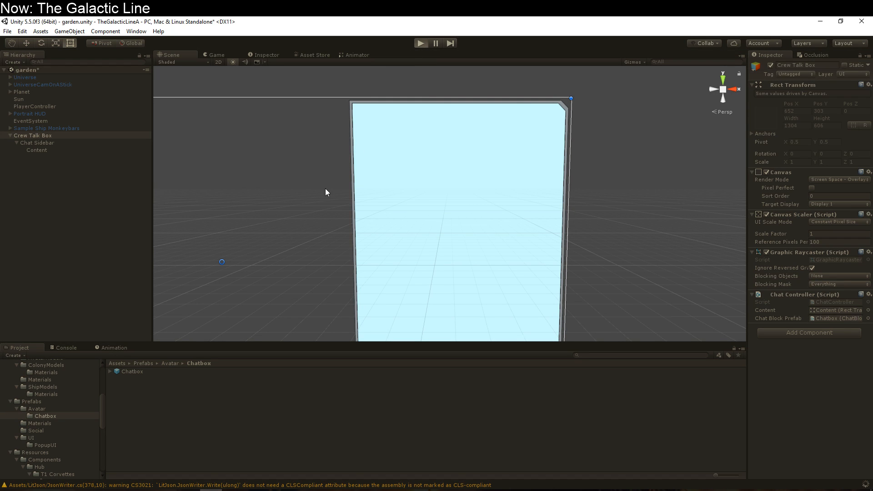
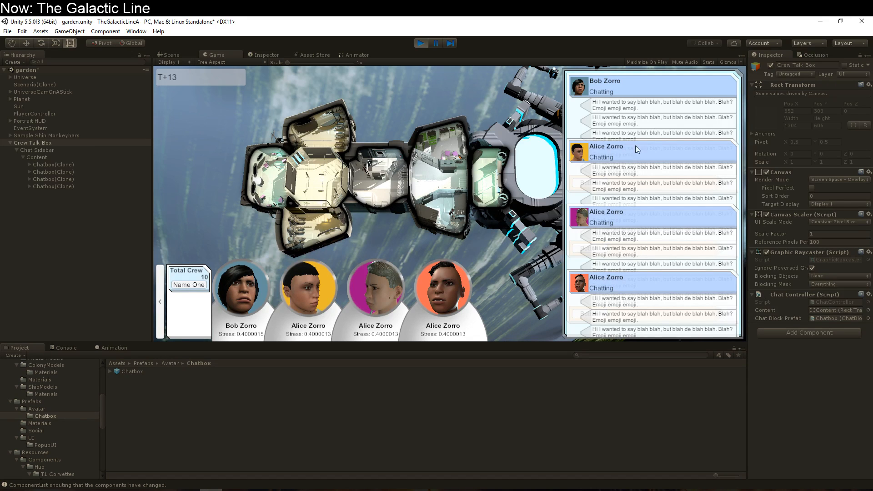
{"action": "left_click_drag", "start_coordinate": [620, 184], "coordinate": [629, 160]}
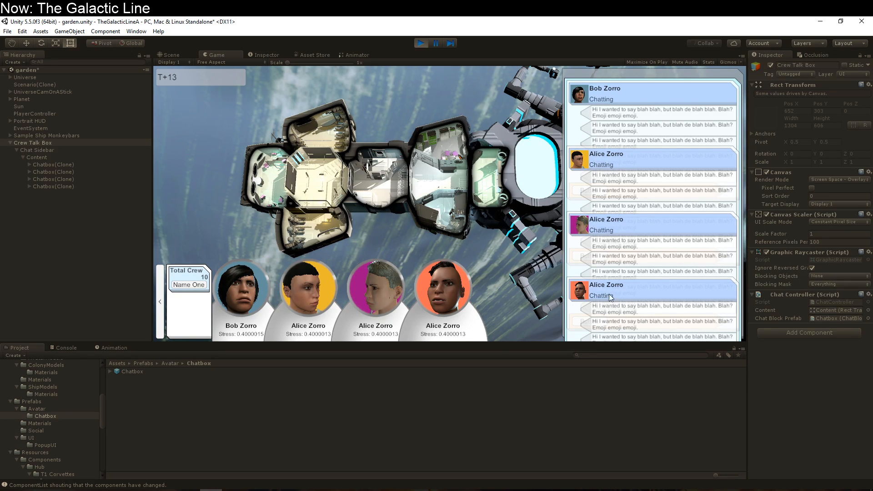
{"action": "scroll", "coordinate": [656, 200], "scroll_direction": "down", "scroll_amount": 3}
{"action": "scroll", "coordinate": [658, 199], "scroll_direction": "up", "scroll_amount": 6}
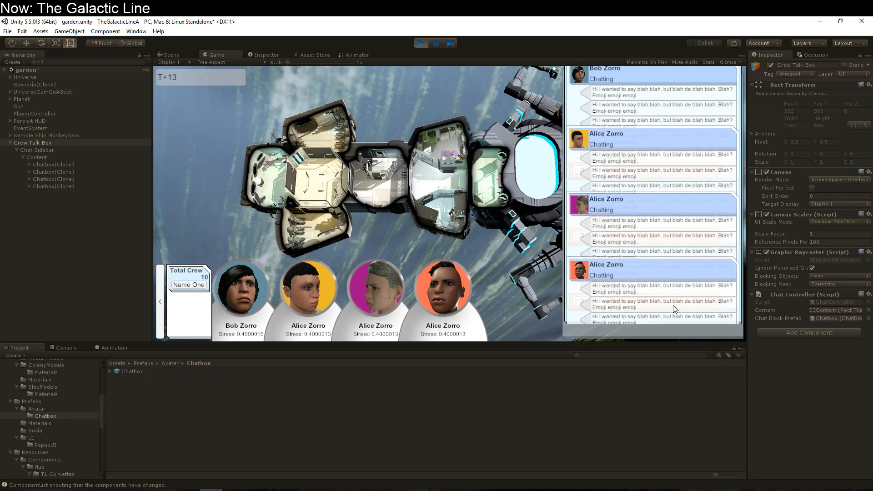
{"action": "scroll", "coordinate": [659, 290], "scroll_direction": "down", "scroll_amount": 5}
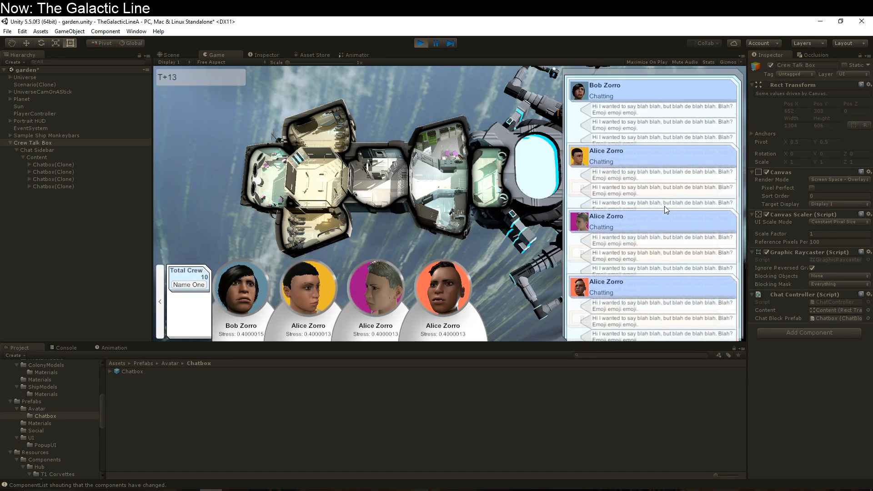
{"action": "left_click", "coordinate": [424, 43]}
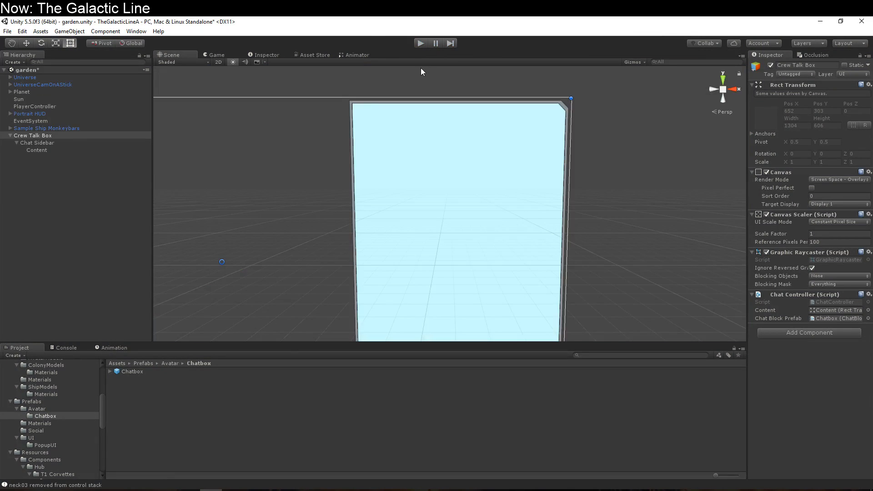
- Remove the Scroll Rect component from the Content object under Chat Sidebar
{"action": "left_click", "coordinate": [25, 141]}
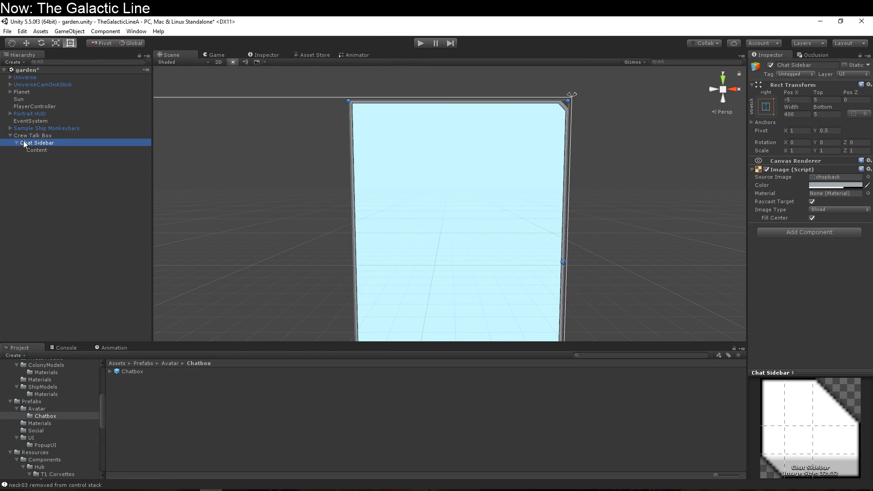
{"action": "left_click", "coordinate": [32, 149]}
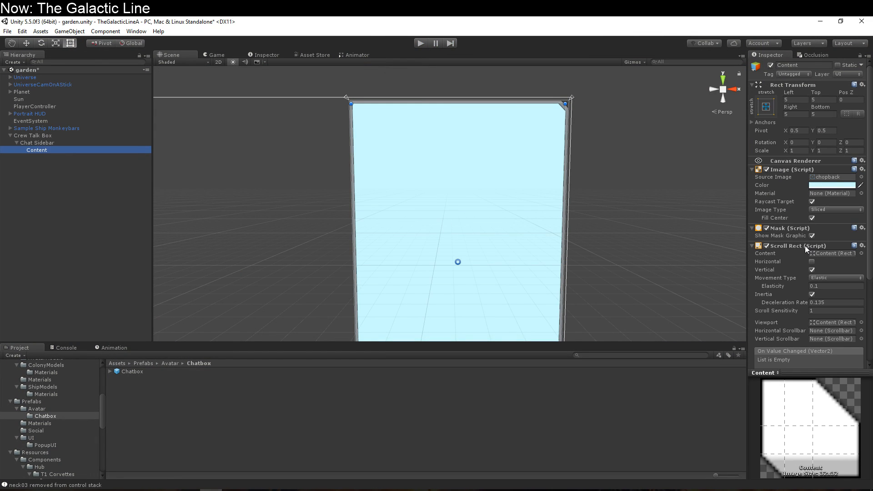
{"action": "scroll", "coordinate": [804, 245], "scroll_direction": "down", "scroll_amount": 5}
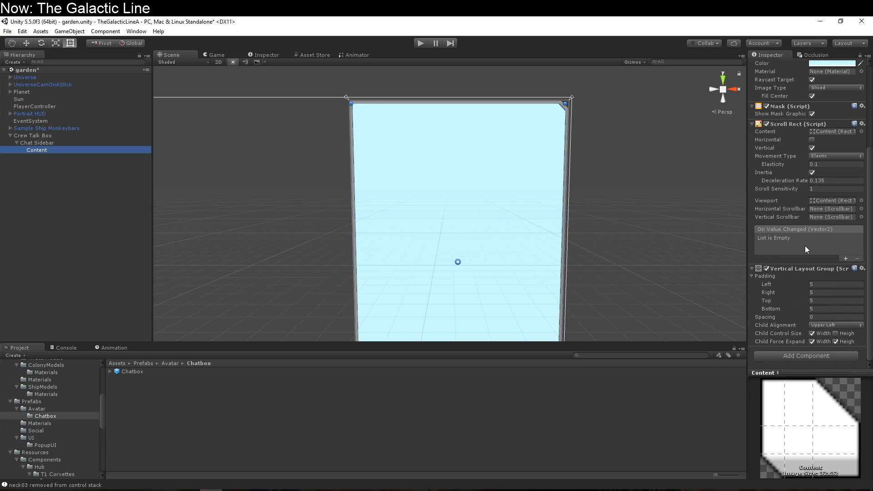
{"action": "scroll", "coordinate": [803, 245], "scroll_direction": "up", "scroll_amount": 4}
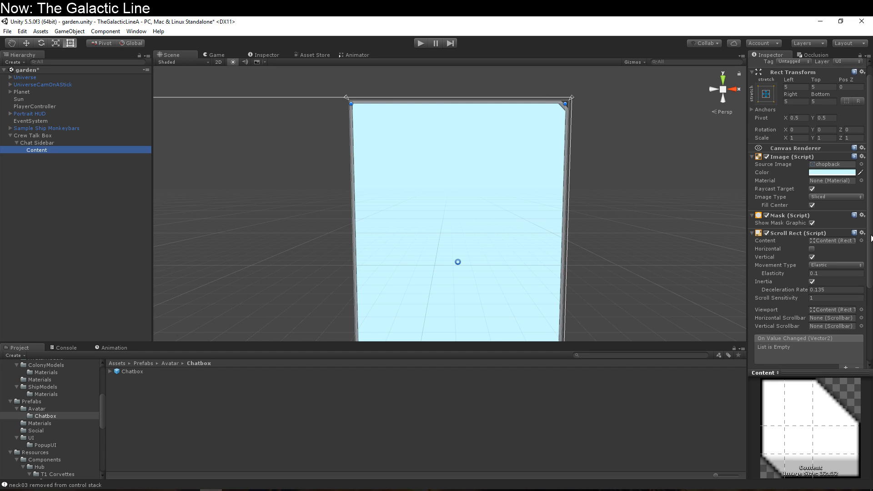
{"action": "left_click", "coordinate": [862, 233]}
{"action": "left_click", "coordinate": [850, 255]}
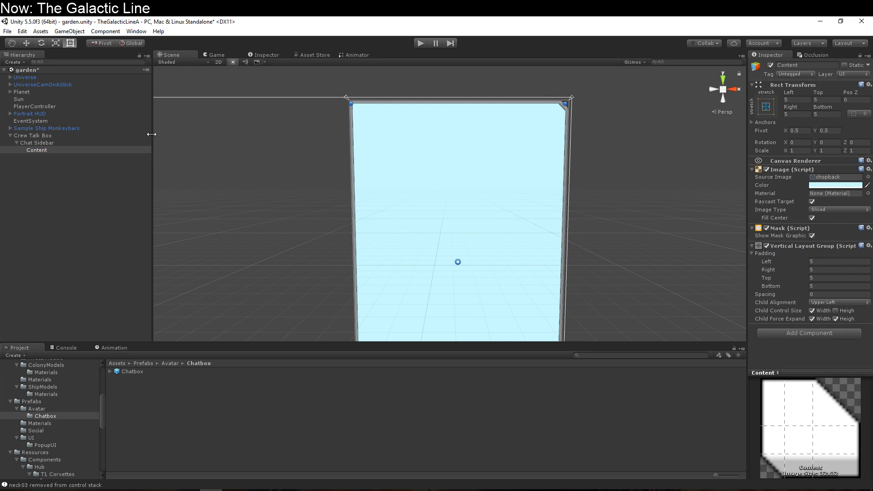
- Add a Scroll Rect component to the Chat Sidebar object
{"action": "left_click", "coordinate": [105, 135]}
{"action": "left_click", "coordinate": [97, 143]}
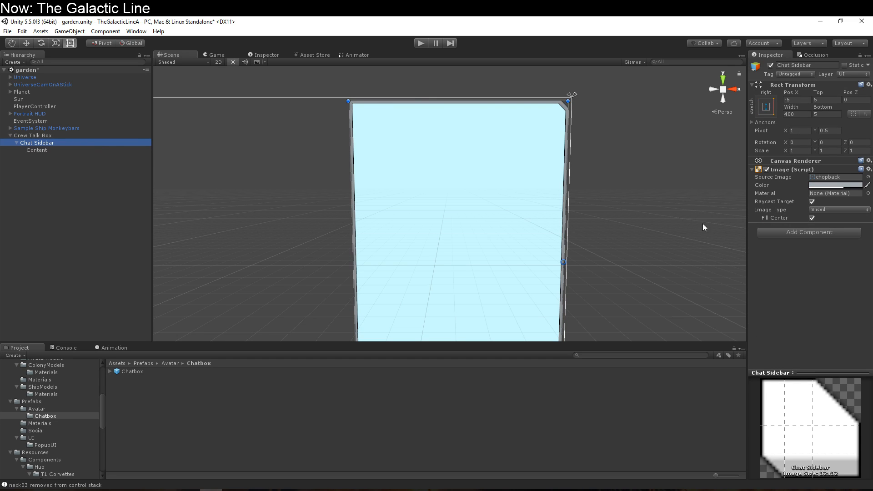
{"action": "left_click", "coordinate": [809, 232]}
{"action": "type", "text": "scroll"}
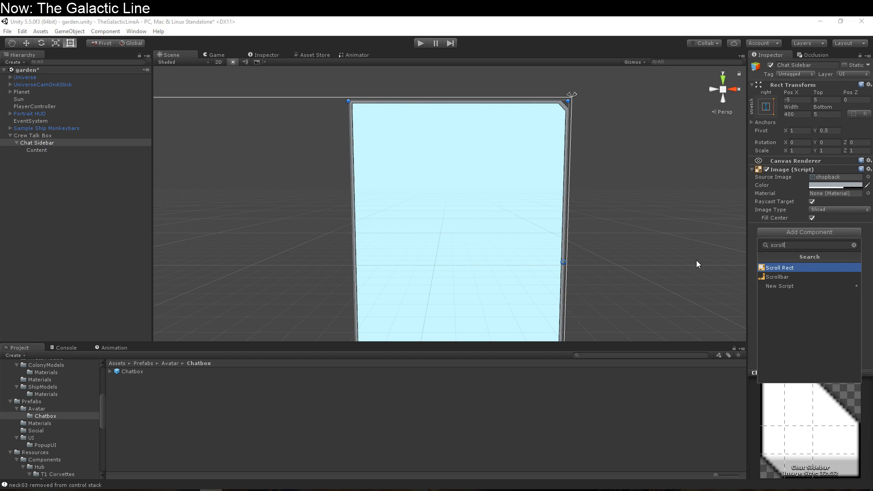
{"action": "key", "text": "Return"}
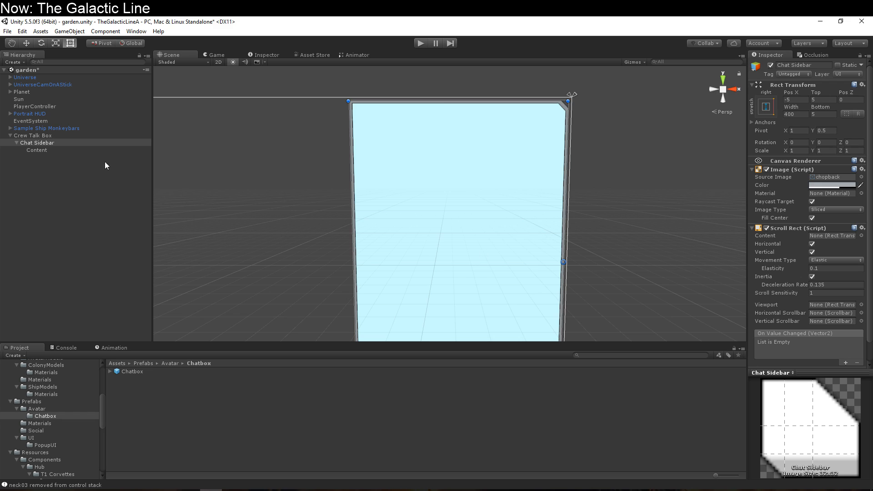
- Assign Content as the Scroll Rect's content and Chat Sidebar as its viewport, and save the scene
{"action": "left_click_drag", "start_coordinate": [37, 150], "coordinate": [840, 237]}
{"action": "left_click_drag", "start_coordinate": [45, 142], "coordinate": [841, 305]}
{"action": "key", "text": "ctrl+s"}
- Add a Content Size Fitter to the Content object with Vertical Fit set to Preferred Size
{"action": "left_click", "coordinate": [46, 150]}
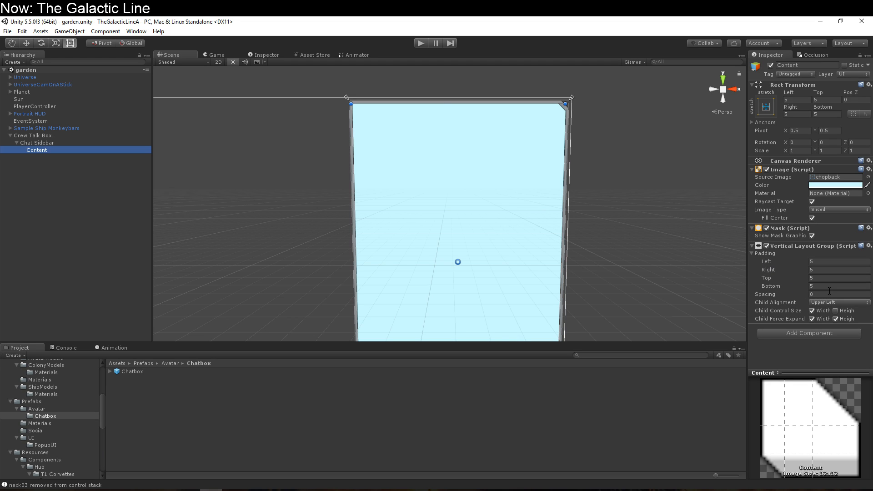
{"action": "left_click", "coordinate": [816, 332]}
{"action": "type", "text": "contn"}
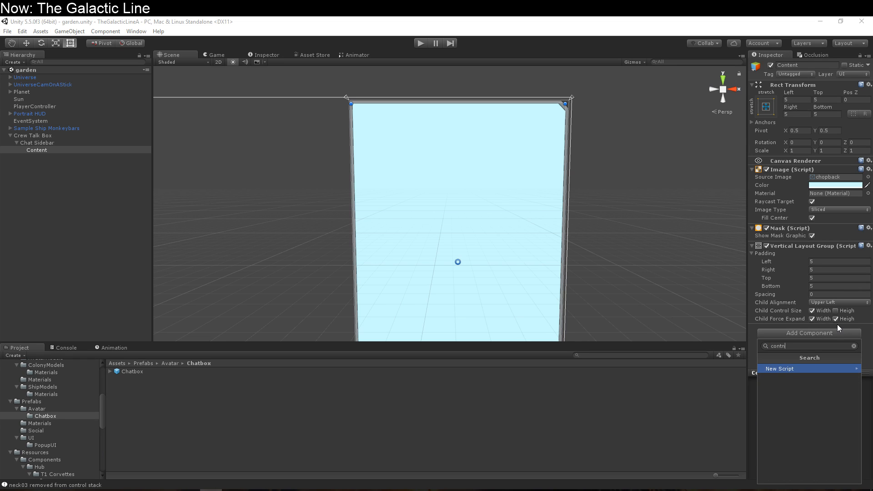
{"action": "key", "text": "BackSpace"}
{"action": "type", "text": "en"}
{"action": "key", "text": "Return"}
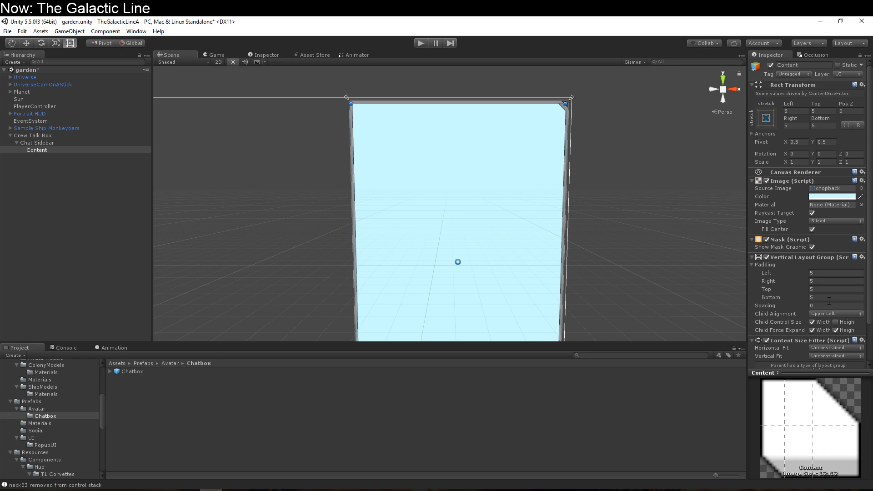
{"action": "scroll", "coordinate": [830, 320], "scroll_direction": "down", "scroll_amount": 3}
{"action": "left_click", "coordinate": [825, 310]}
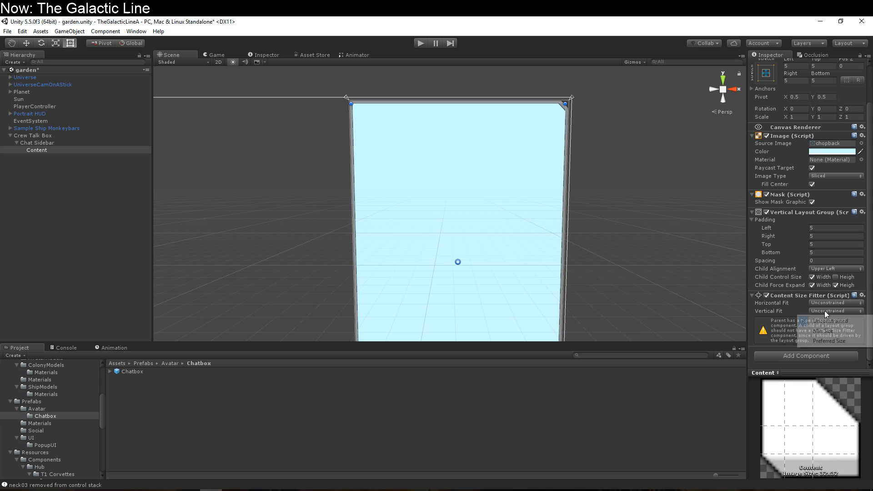
{"action": "left_click", "coordinate": [829, 344]}
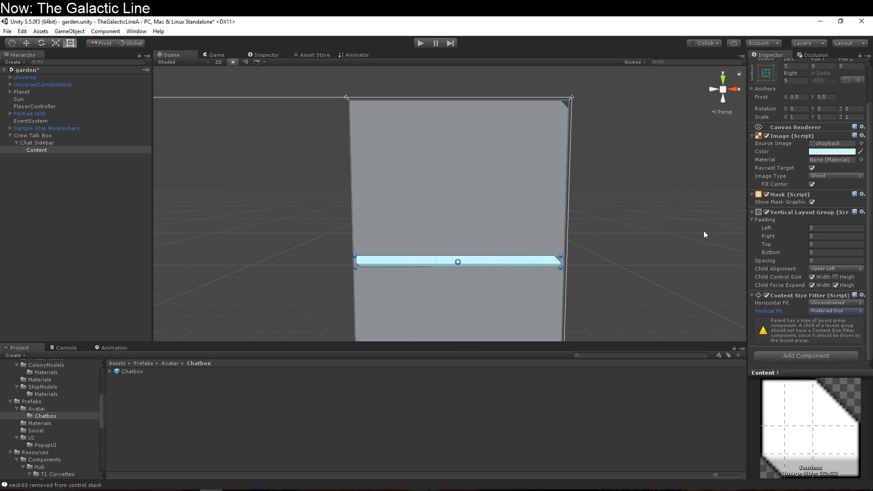
- Set the Content object's Pivot Y to 1 and its Pos Y to -5
{"action": "left_click", "coordinate": [825, 96]}
{"action": "type", "text": "1"}
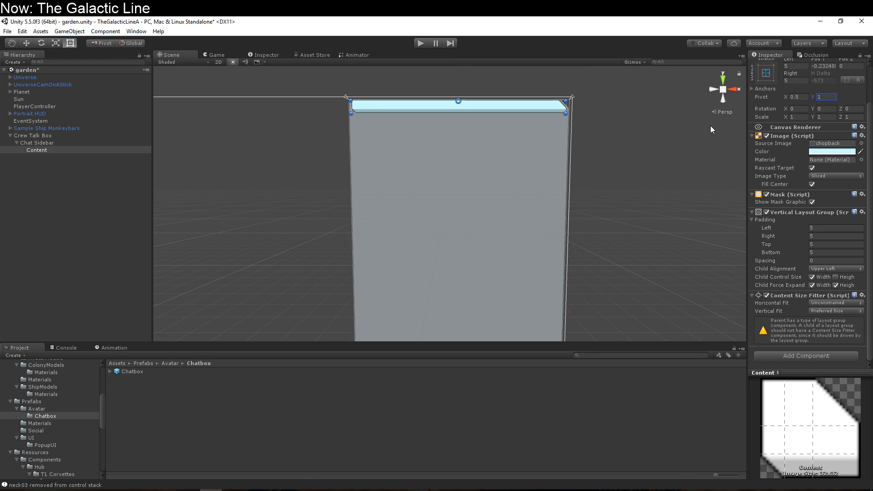
{"action": "middle_click_drag", "start_coordinate": [691, 138], "coordinate": [690, 165]}
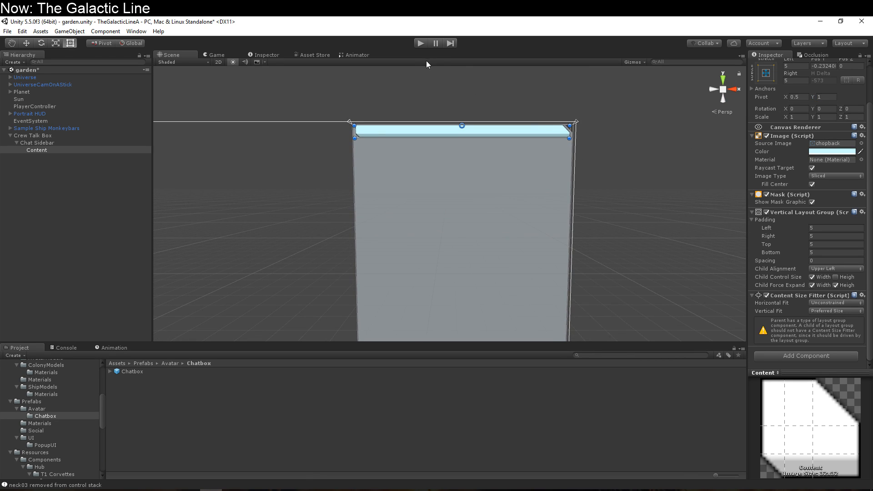
{"action": "scroll", "coordinate": [819, 68], "scroll_direction": "up", "scroll_amount": 3}
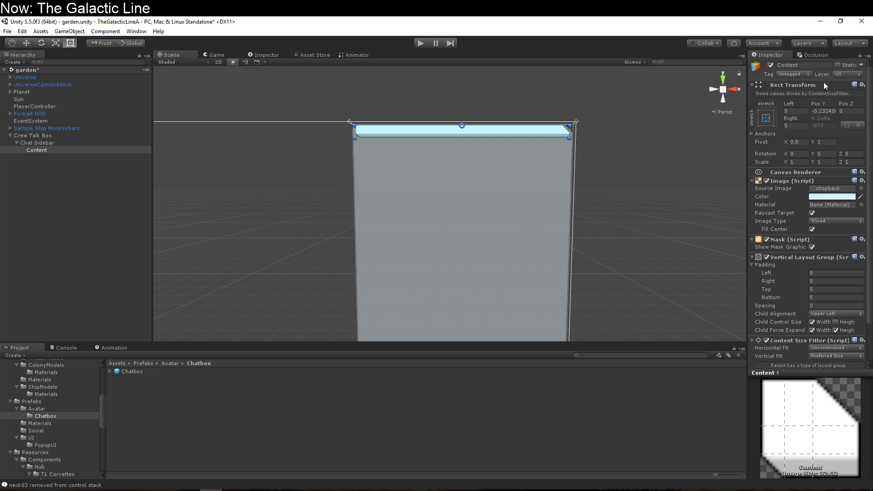
{"action": "left_click", "coordinate": [830, 111]}
{"action": "type", "text": "5"}
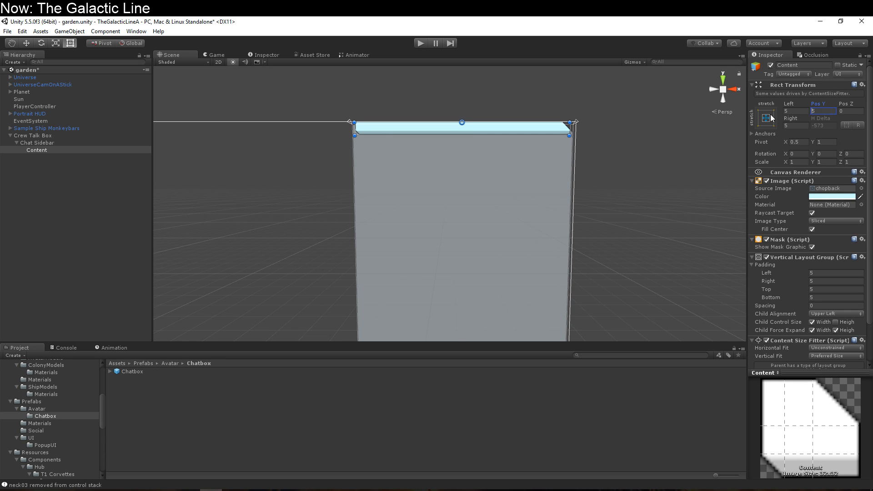
{"action": "type", "text": "-"}
- Run and stop the scene to check the chat layout, and place a Chatbox prefab instance under Content
{"action": "left_click", "coordinate": [419, 44]}
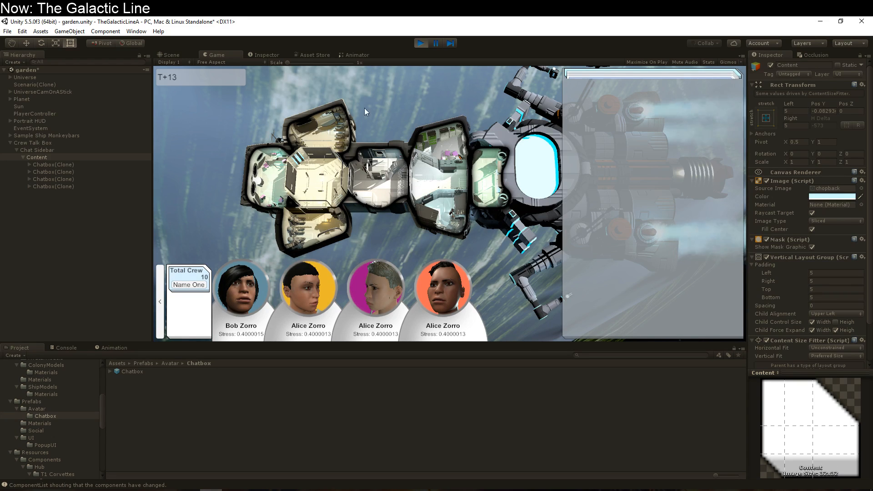
{"action": "left_click", "coordinate": [420, 43]}
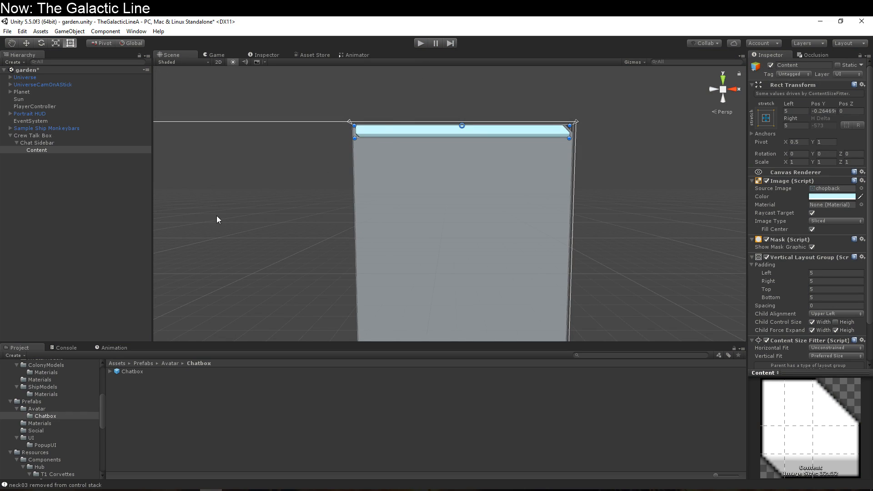
{"action": "left_click_drag", "start_coordinate": [141, 372], "coordinate": [47, 151]}
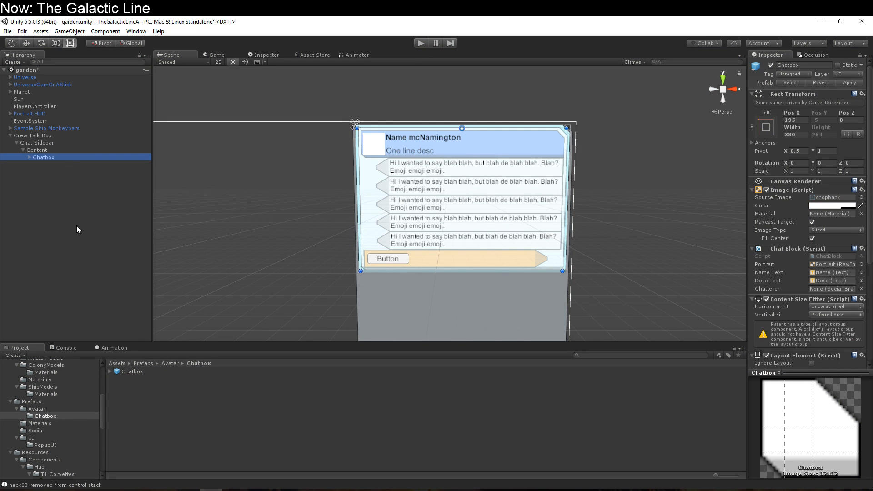
- Add two Chatbox prefab instances as children of the existing Chatbox under Content
{"action": "left_click_drag", "start_coordinate": [135, 371], "coordinate": [62, 155]}
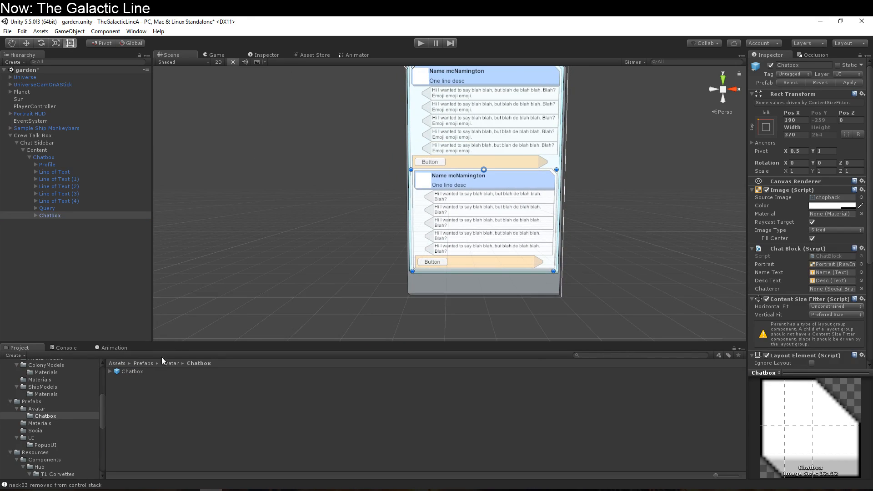
{"action": "left_click", "coordinate": [132, 372]}
{"action": "left_click_drag", "start_coordinate": [131, 372], "coordinate": [57, 155]}
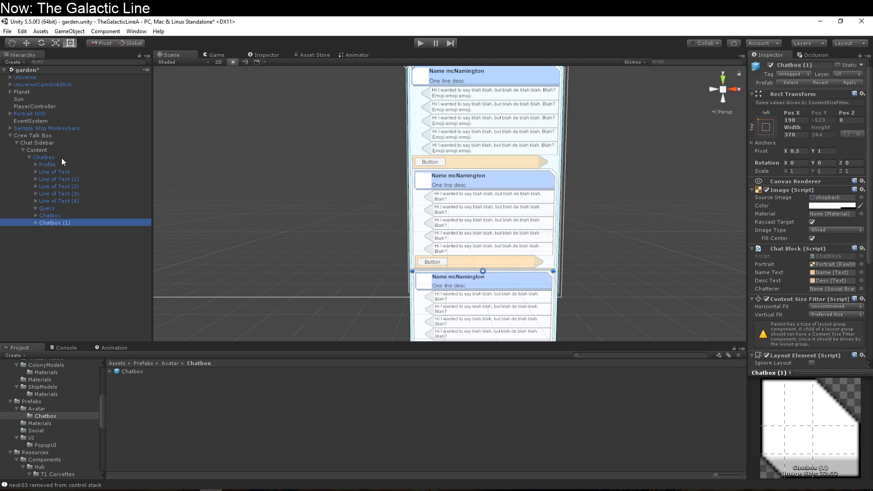
{"action": "scroll", "coordinate": [272, 222], "scroll_direction": "down", "scroll_amount": 9}
{"action": "scroll", "coordinate": [273, 221], "scroll_direction": "up", "scroll_amount": 5}
- Add a Mask component to the Chat Sidebar object
{"action": "left_click", "coordinate": [68, 142]}
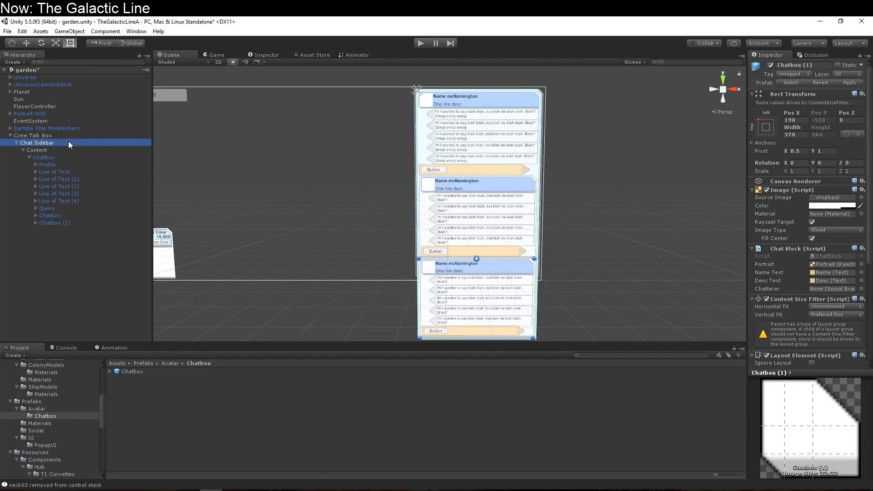
{"action": "left_click", "coordinate": [68, 149]}
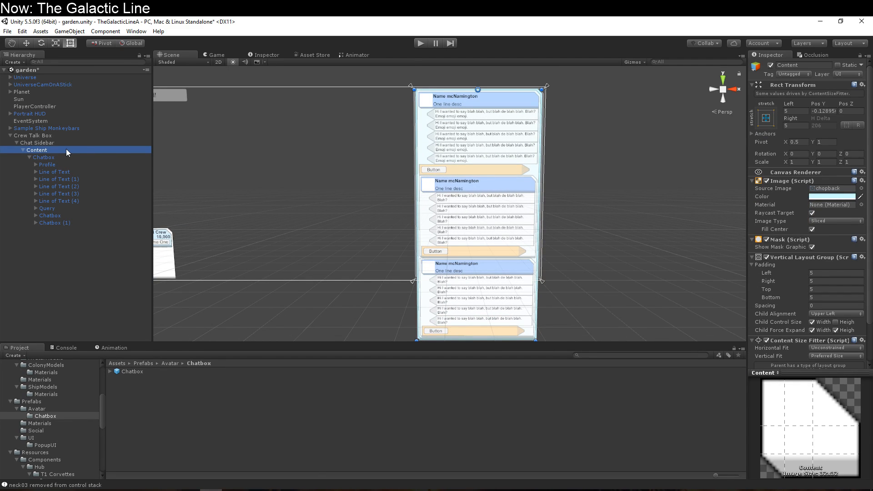
{"action": "left_click", "coordinate": [63, 143]}
{"action": "left_click", "coordinate": [62, 144]}
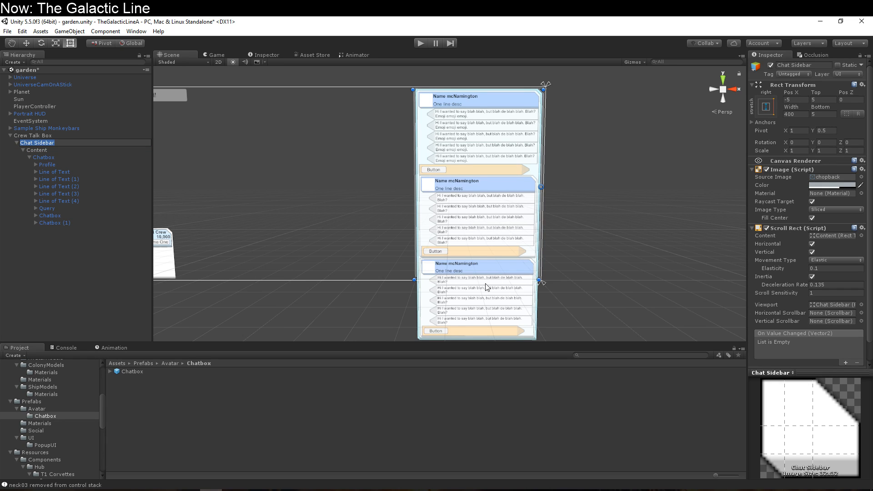
{"action": "scroll", "coordinate": [818, 344], "scroll_direction": "down", "scroll_amount": 3}
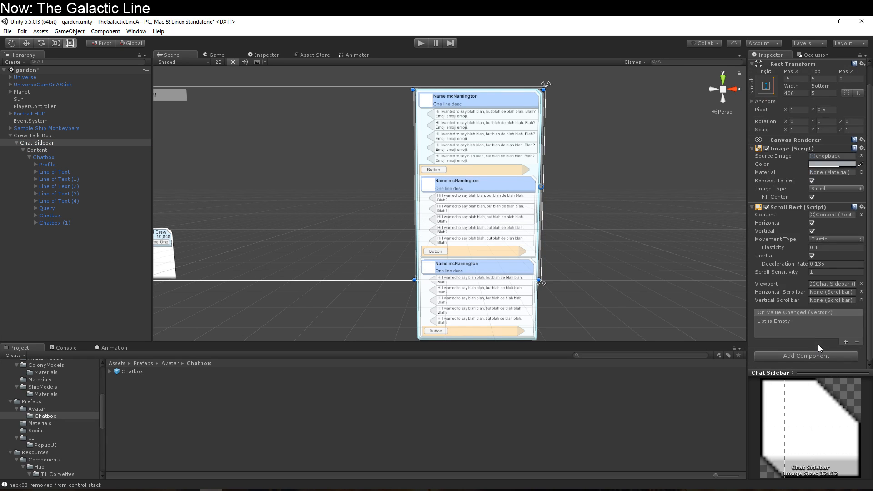
{"action": "left_click", "coordinate": [842, 354]}
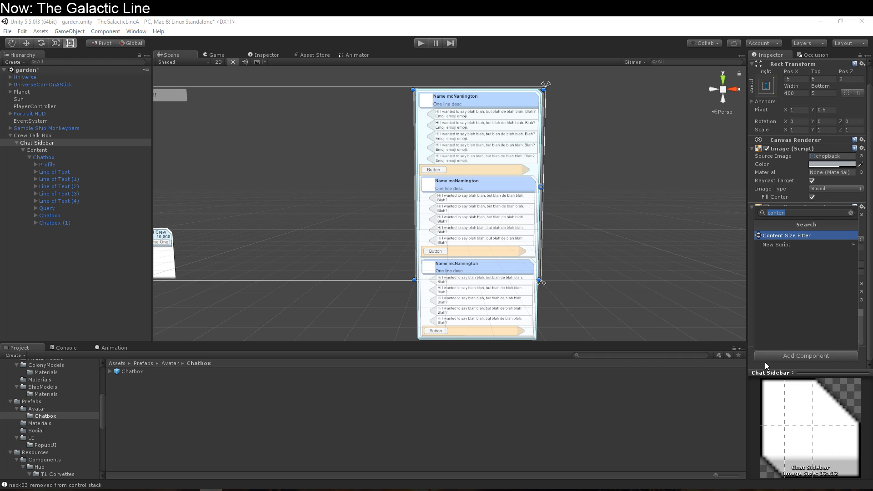
{"action": "type", "text": "mask"}
{"action": "key", "text": "Return"}
{"action": "scroll", "coordinate": [813, 312], "scroll_direction": "down", "scroll_amount": 3}
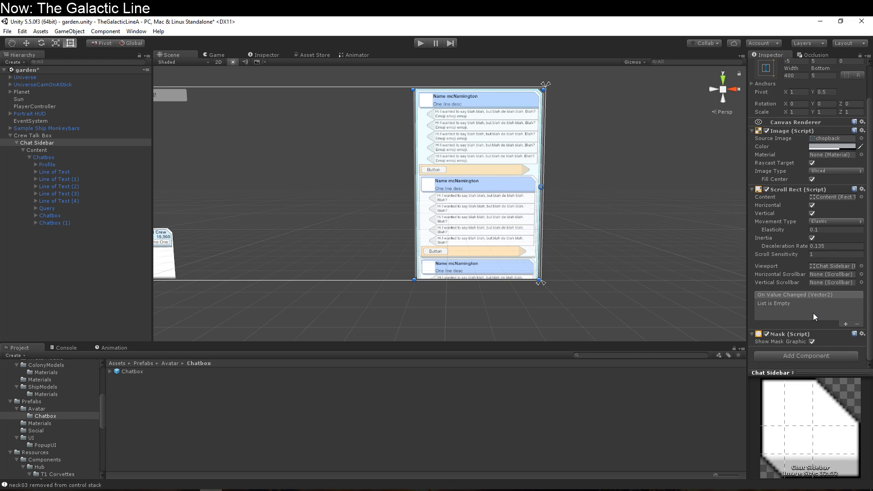
- Remove the Mask component from the Content object
{"action": "left_click", "coordinate": [75, 150]}
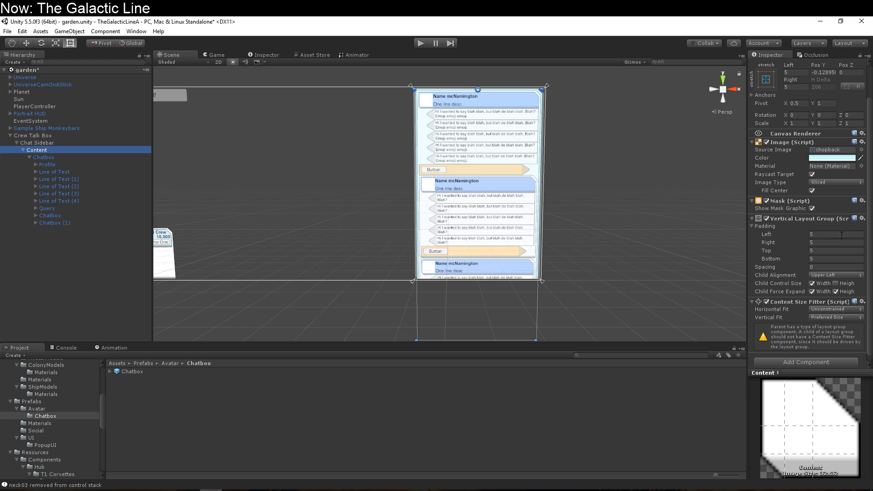
{"action": "left_click", "coordinate": [862, 200]}
{"action": "left_click", "coordinate": [850, 224]}
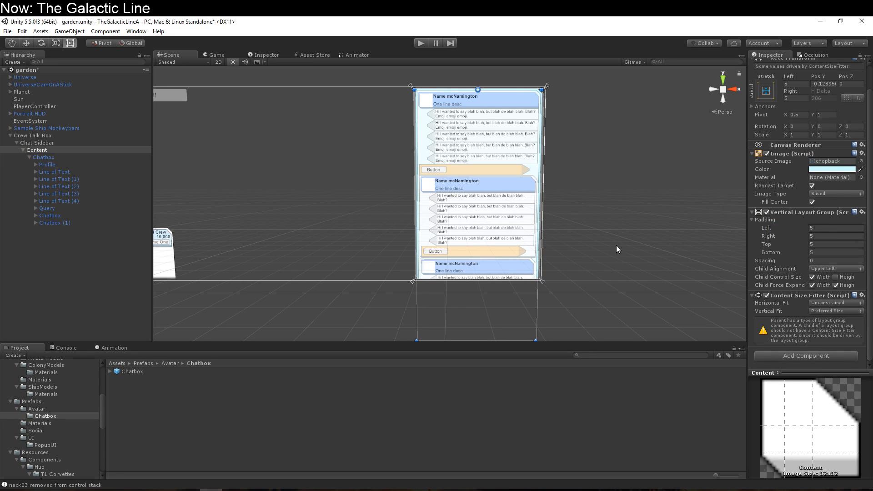
- Shift the Content object up within the Chat Sidebar and back down to check how the mask clips it
{"action": "middle_click_drag", "start_coordinate": [574, 275], "coordinate": [521, 276]}
{"action": "scroll", "coordinate": [513, 273], "scroll_direction": "up", "scroll_amount": 1}
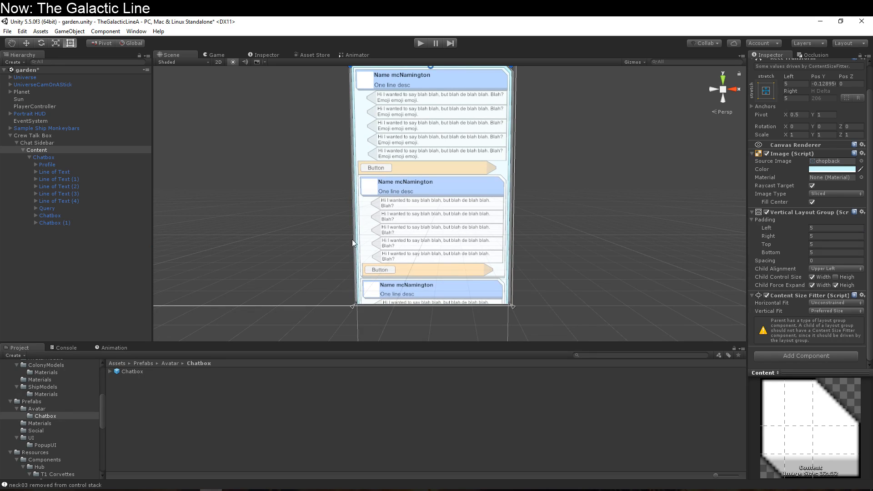
{"action": "left_click_drag", "start_coordinate": [416, 237], "coordinate": [410, 132]}
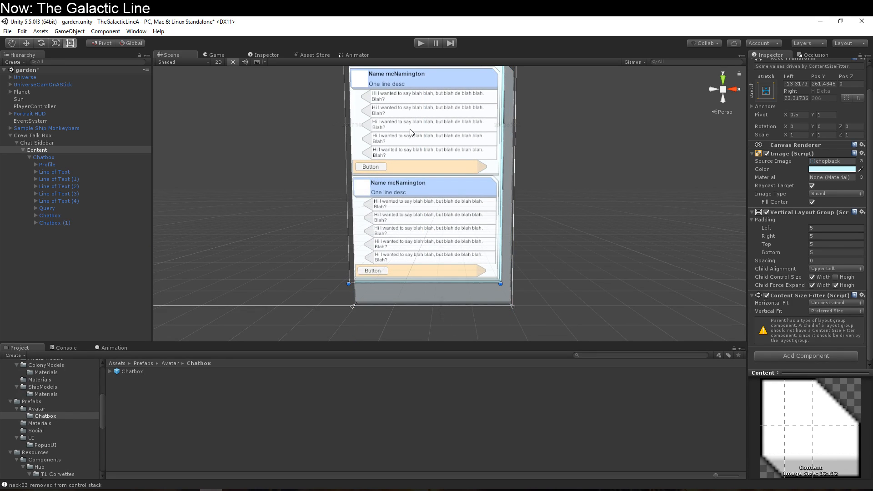
{"action": "scroll", "coordinate": [408, 145], "scroll_direction": "up", "scroll_amount": 3}
{"action": "scroll", "coordinate": [408, 145], "scroll_direction": "down", "scroll_amount": 3}
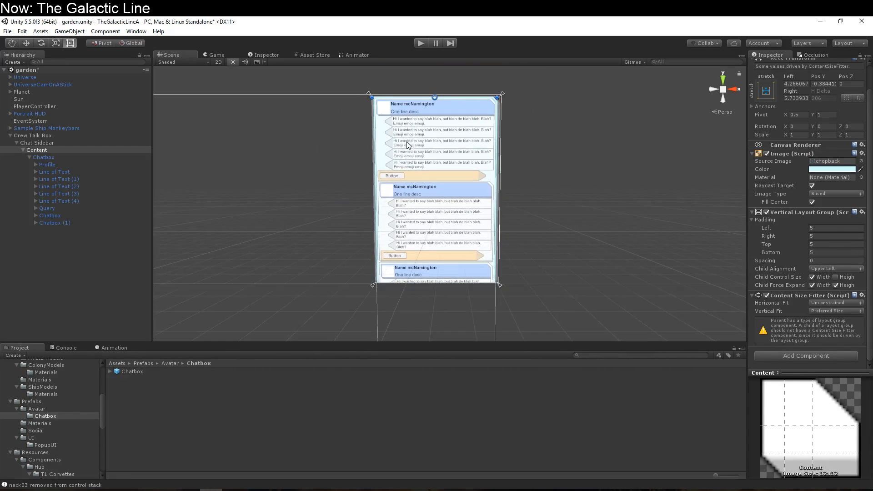
- Delete the two Chatbox instances nested inside the first Chatbox
{"action": "left_click", "coordinate": [82, 157]}
{"action": "left_click", "coordinate": [82, 172]}
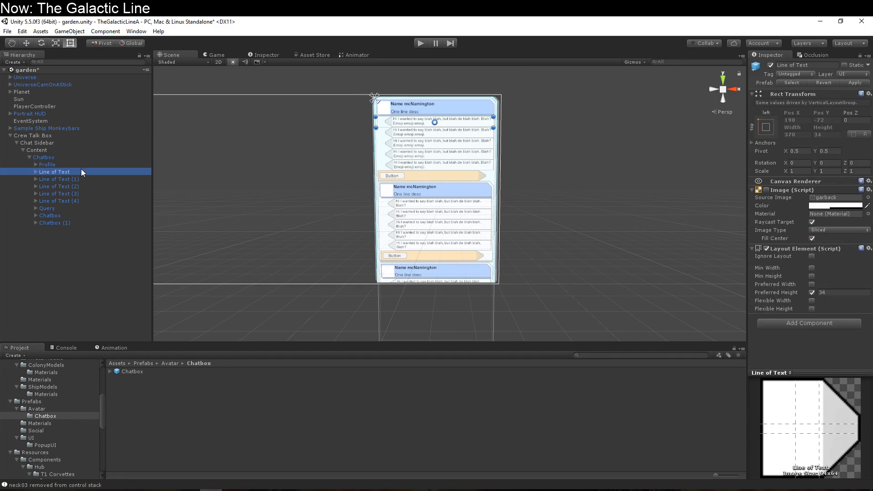
{"action": "left_click", "coordinate": [65, 225]}
{"action": "left_click", "coordinate": [62, 214], "text": "shift"}
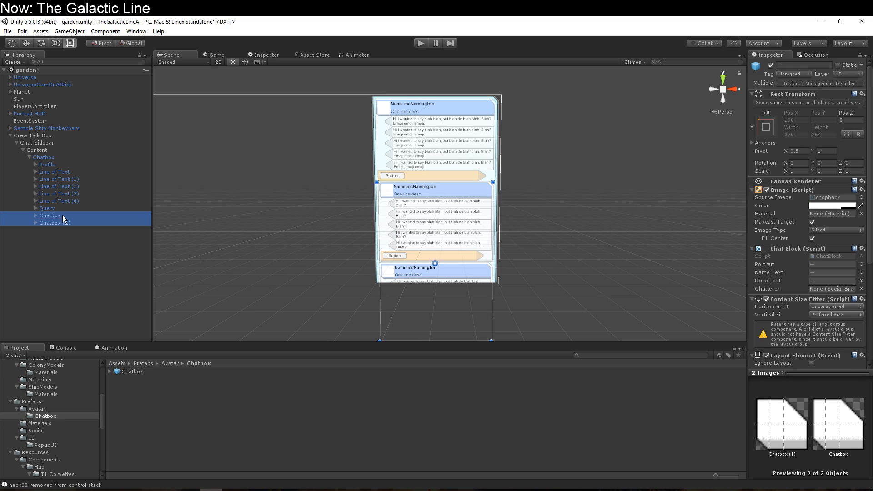
{"action": "key", "text": "Delete"}
- Place two Chatbox prefab instances directly under Content, alongside the first Chatbox
{"action": "left_click", "coordinate": [39, 156]}
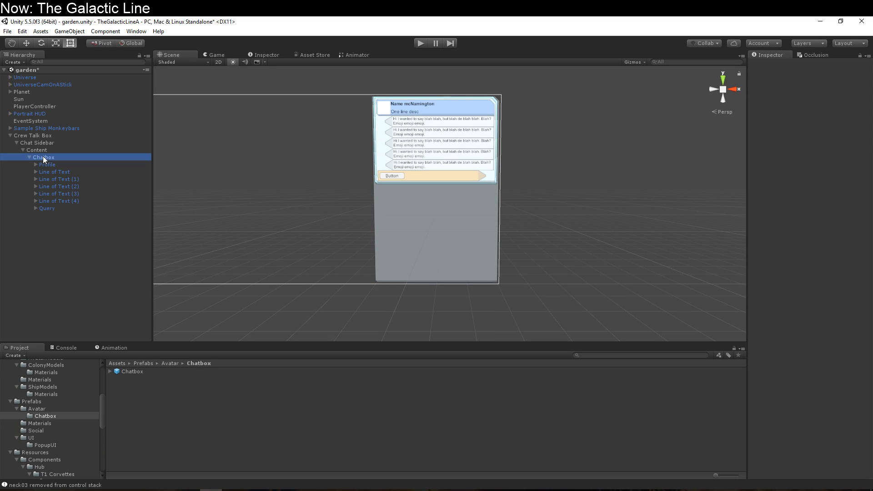
{"action": "left_click_drag", "start_coordinate": [127, 373], "coordinate": [56, 150]}
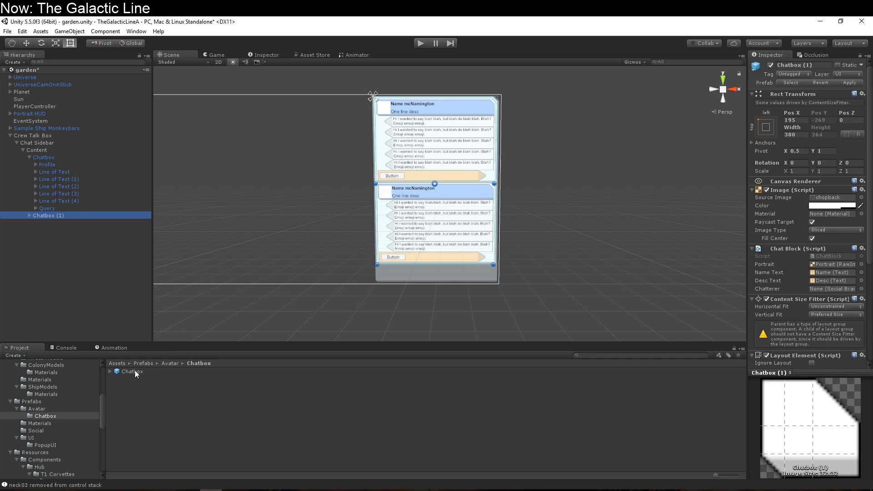
{"action": "left_click_drag", "start_coordinate": [134, 370], "coordinate": [53, 147]}
{"action": "key", "text": "ctrl+z"}
{"action": "left_click_drag", "start_coordinate": [131, 374], "coordinate": [48, 151]}
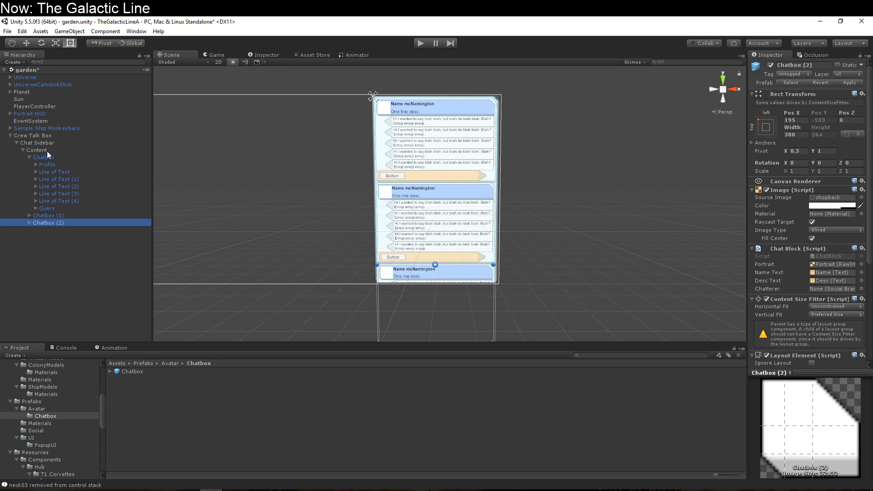
- Run the scene and scroll through the Chatbox entries in the chat sidebar
{"action": "left_click", "coordinate": [421, 43]}
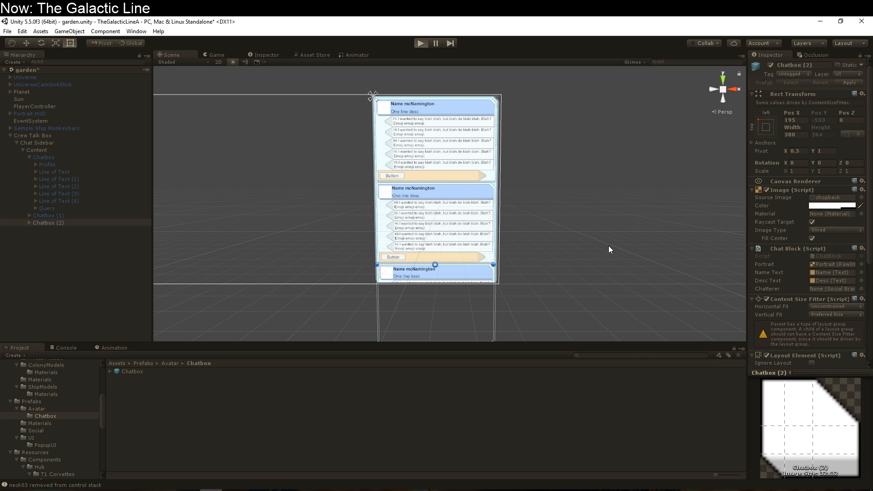
{"action": "scroll", "coordinate": [654, 180], "scroll_direction": "down", "scroll_amount": 3}
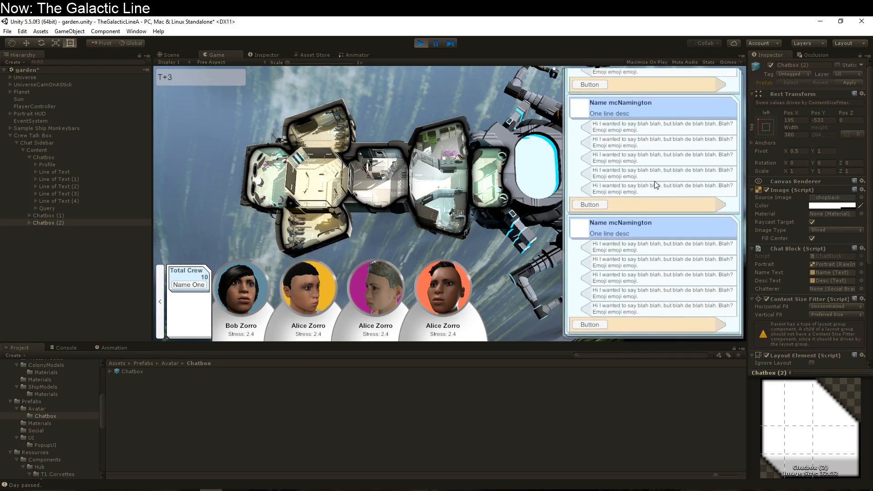
{"action": "scroll", "coordinate": [654, 181], "scroll_direction": "down", "scroll_amount": 3}
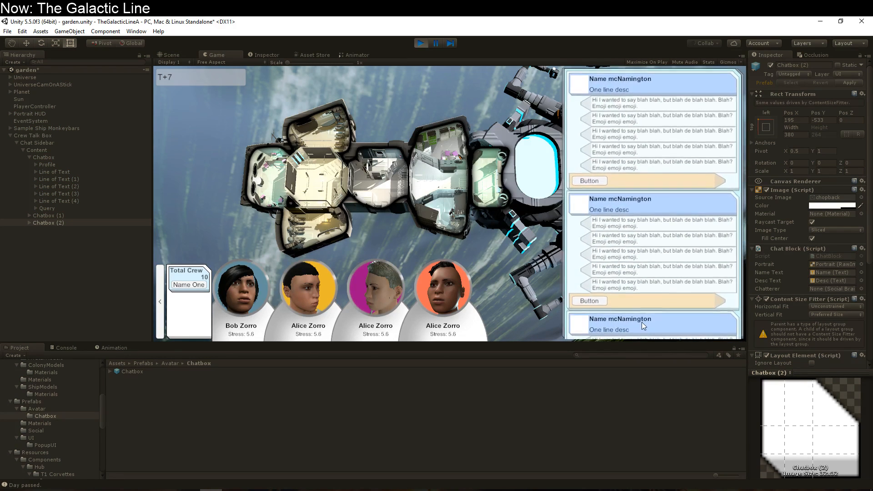
{"action": "scroll", "coordinate": [639, 252], "scroll_direction": "down", "scroll_amount": 5}
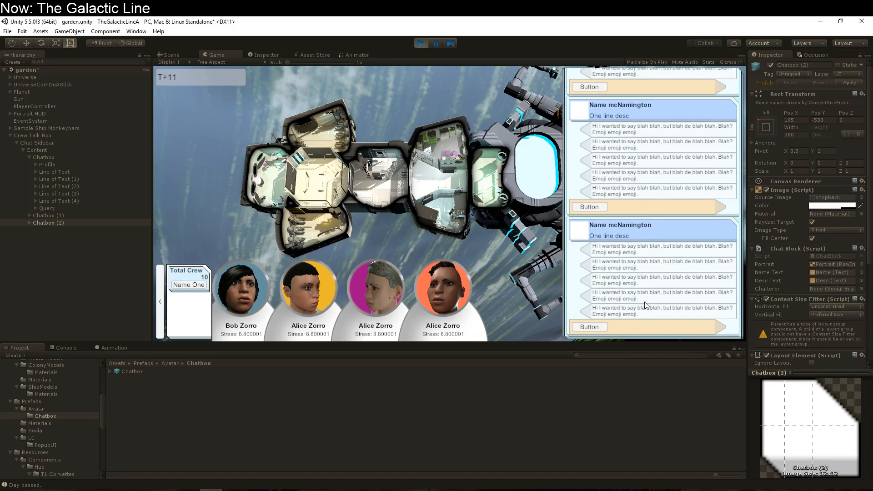
{"action": "scroll", "coordinate": [638, 256], "scroll_direction": "down", "scroll_amount": 2}
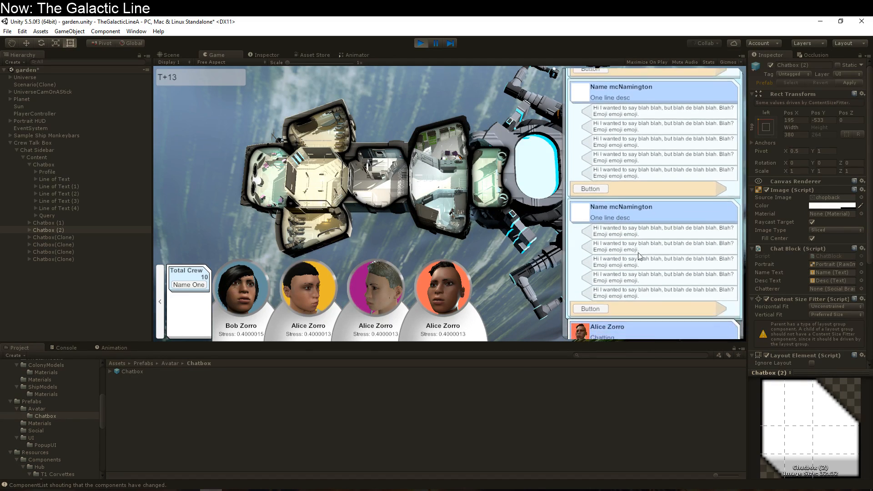
- Pull the running sidebar's chat content up repeatedly to test whether the last entries can be reached
{"action": "left_click_drag", "start_coordinate": [638, 257], "coordinate": [647, 136]}
{"action": "left_click_drag", "start_coordinate": [654, 306], "coordinate": [666, 219]}
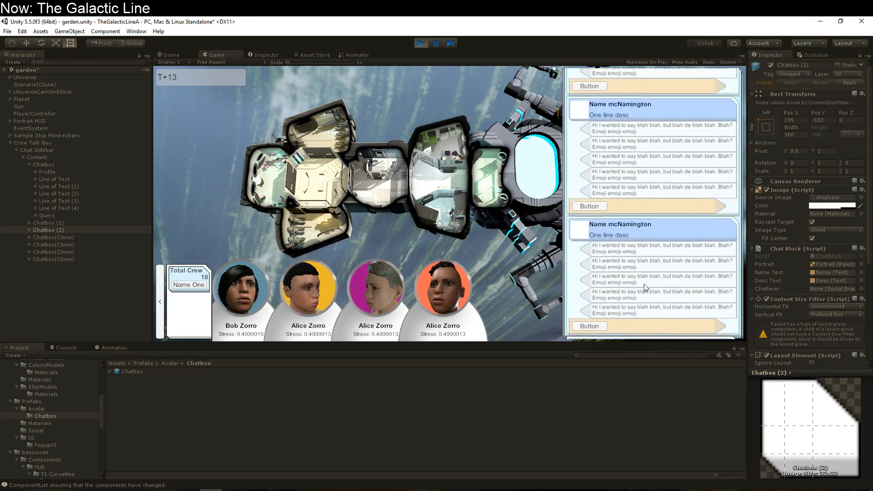
{"action": "left_click_drag", "start_coordinate": [645, 284], "coordinate": [654, 227]}
{"action": "left_click_drag", "start_coordinate": [657, 207], "coordinate": [661, 35]}
{"action": "left_click_drag", "start_coordinate": [657, 274], "coordinate": [700, 38]}
{"action": "left_click_drag", "start_coordinate": [656, 299], "coordinate": [649, 93]}
{"action": "left_click_drag", "start_coordinate": [629, 300], "coordinate": [634, 348]}
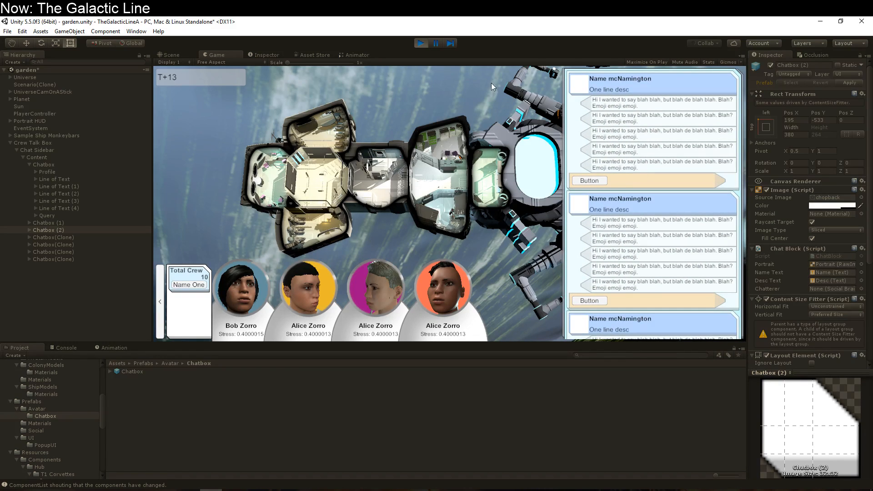
{"action": "left_click_drag", "start_coordinate": [639, 291], "coordinate": [636, 154]}
{"action": "left_click_drag", "start_coordinate": [624, 329], "coordinate": [610, 53]}
{"action": "left_click_drag", "start_coordinate": [625, 275], "coordinate": [601, 34]}
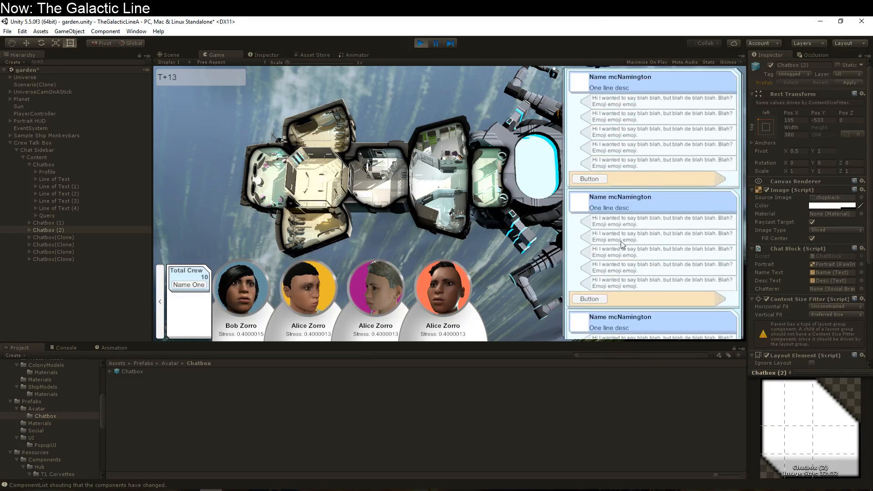
{"action": "left_click_drag", "start_coordinate": [623, 293], "coordinate": [630, 96]}
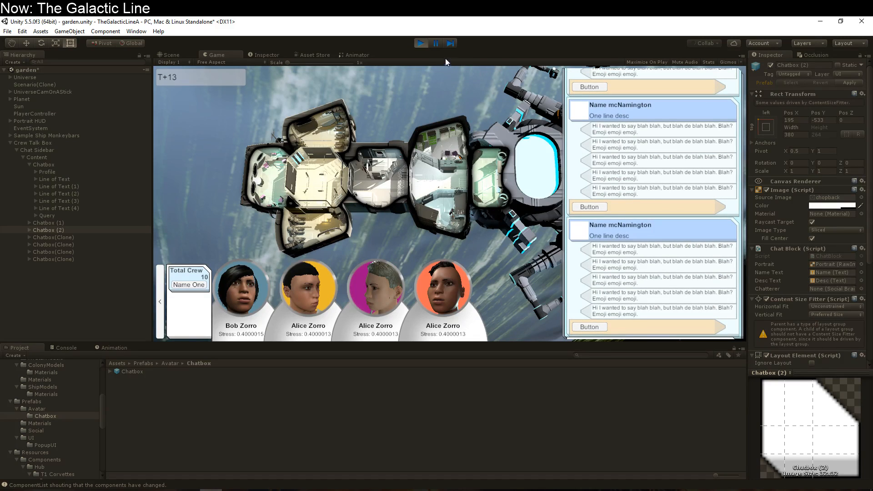
- Pause the running scene and disable the Mask component on Chat Sidebar, resuming briefly to refresh the display
{"action": "left_click", "coordinate": [435, 44]}
{"action": "middle_click_drag", "start_coordinate": [456, 292], "coordinate": [479, 273]}
{"action": "left_click", "coordinate": [59, 158]}
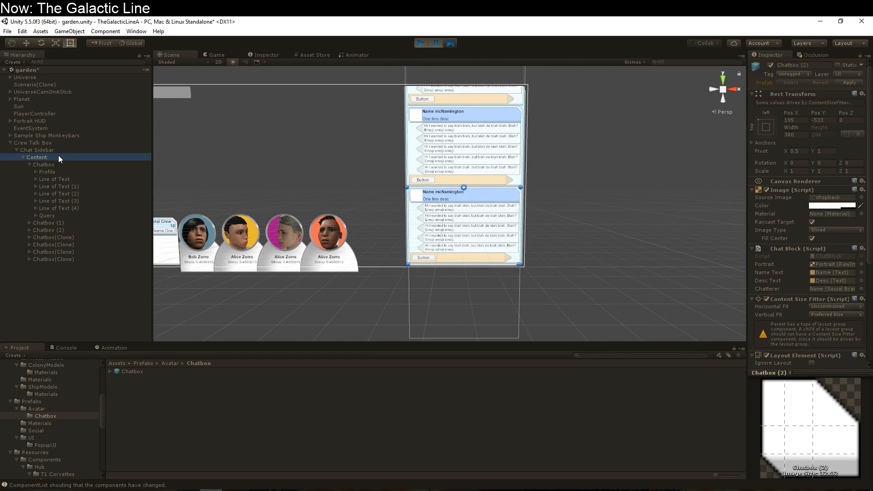
{"action": "left_click", "coordinate": [59, 150]}
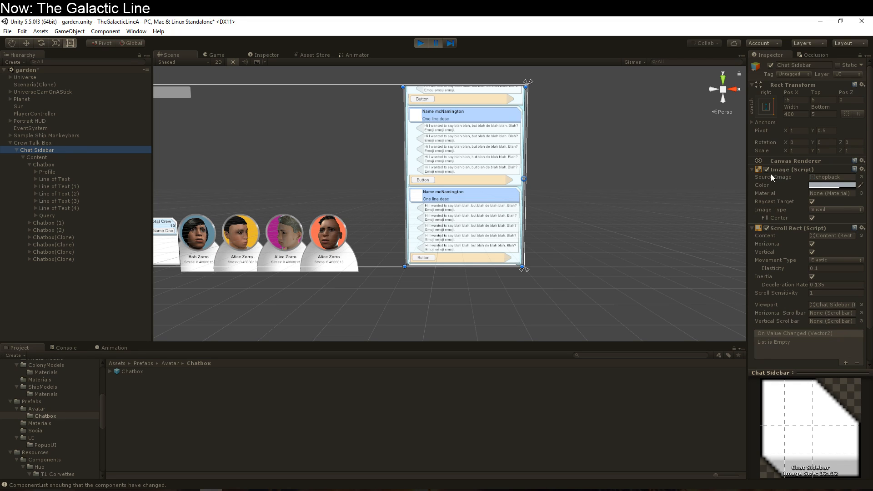
{"action": "scroll", "coordinate": [787, 285], "scroll_direction": "down", "scroll_amount": 3}
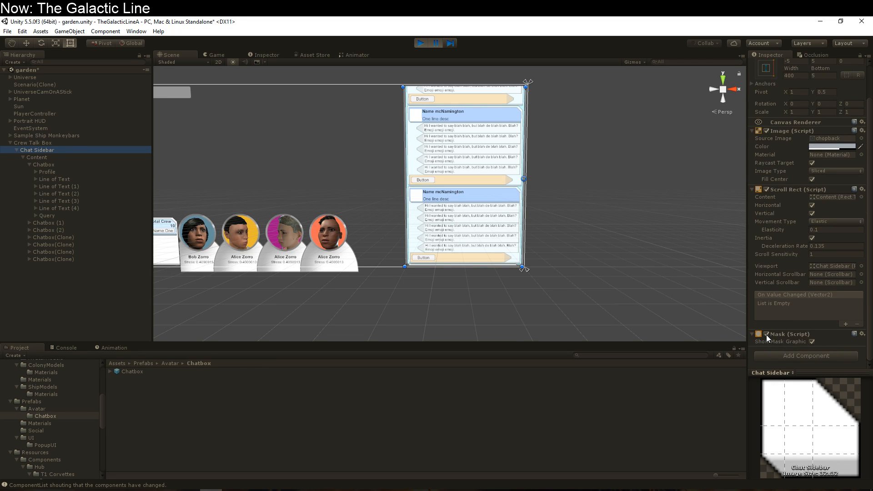
{"action": "left_click", "coordinate": [766, 334]}
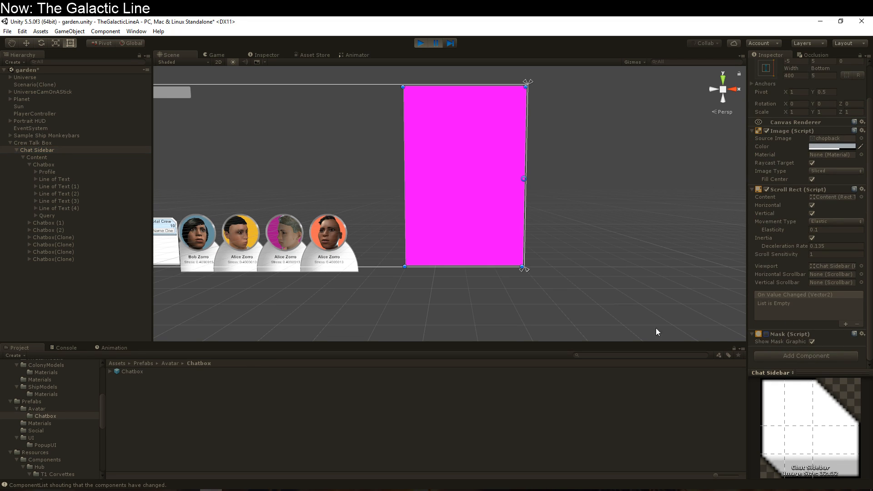
{"action": "left_click", "coordinate": [432, 44]}
{"action": "left_click", "coordinate": [432, 43]}
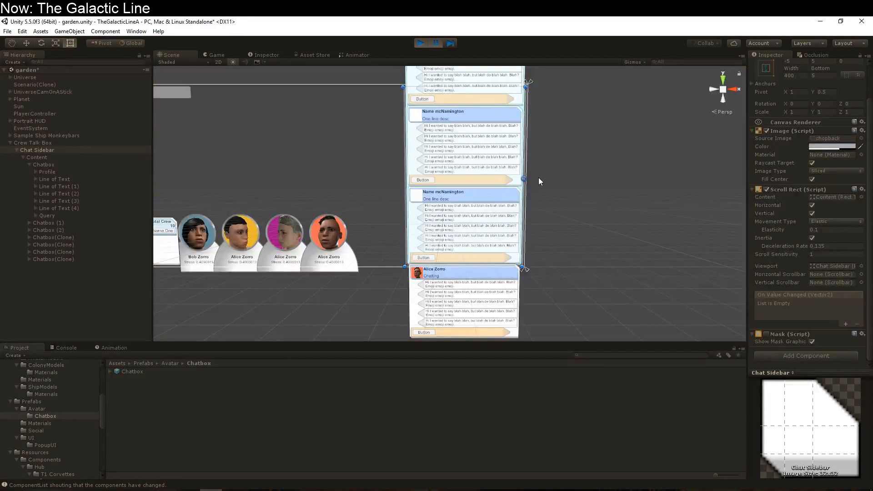
- Examine the Content object's bounds against its Chatbox entries, including the cloned ones, from several angles in the paused scene
{"action": "middle_click_drag", "start_coordinate": [538, 179], "coordinate": [558, 301]}
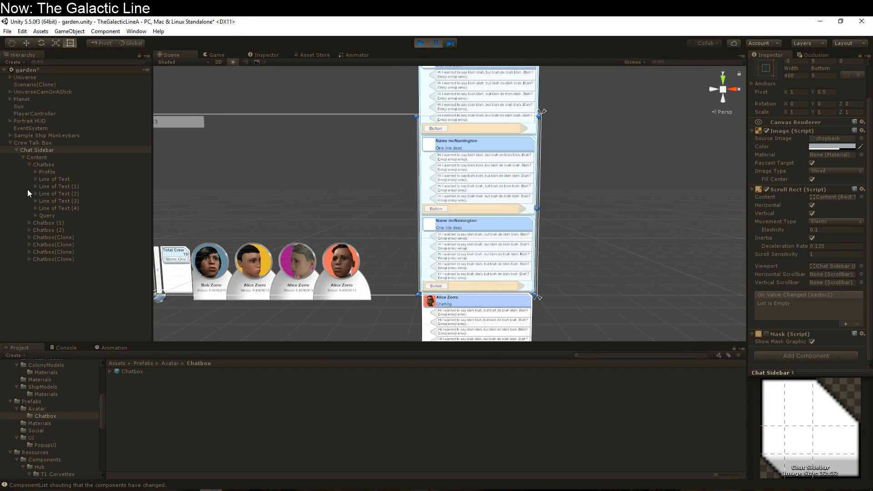
{"action": "left_click", "coordinate": [53, 167]}
{"action": "left_click", "coordinate": [53, 157]}
{"action": "right_click_drag", "start_coordinate": [331, 240], "coordinate": [388, 260]}
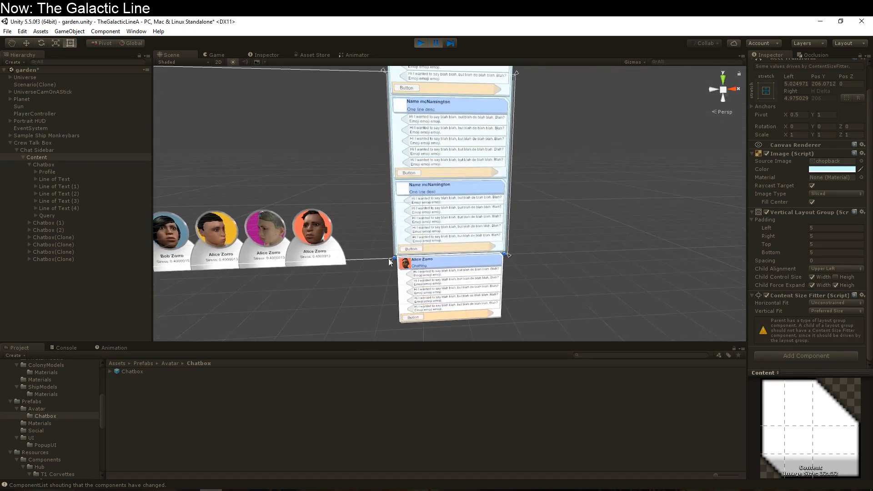
{"action": "middle_click_drag", "start_coordinate": [389, 262], "coordinate": [441, 253]}
{"action": "right_click_drag", "start_coordinate": [441, 252], "coordinate": [544, 270]}
{"action": "middle_click_drag", "start_coordinate": [544, 270], "coordinate": [550, 341]}
{"action": "right_click_drag", "start_coordinate": [549, 314], "coordinate": [512, 382]}
{"action": "middle_click_drag", "start_coordinate": [555, 328], "coordinate": [588, 247]}
{"action": "scroll", "coordinate": [583, 276], "scroll_direction": "up", "scroll_amount": 5}
{"action": "right_click_drag", "start_coordinate": [580, 279], "coordinate": [532, 143]}
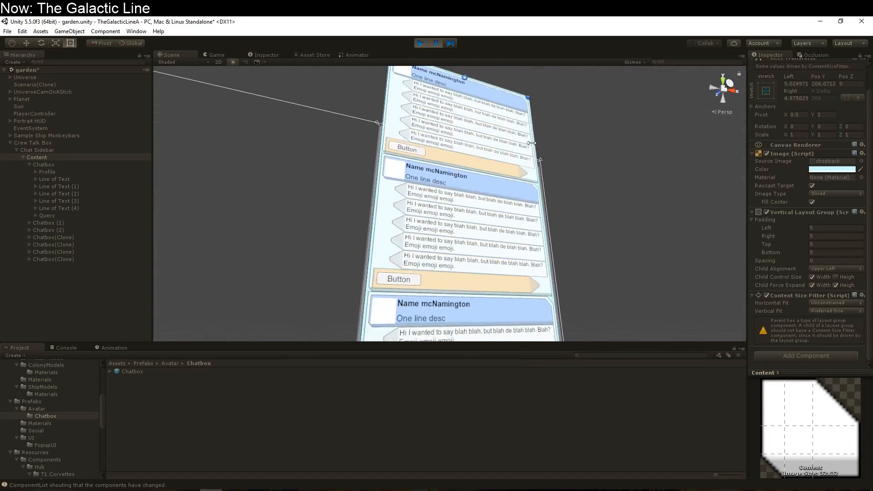
- Compare where the Content background ends with the position of the first spawned Chatbox entry in the paused scene
{"action": "middle_click_drag", "start_coordinate": [530, 287], "coordinate": [485, 91]}
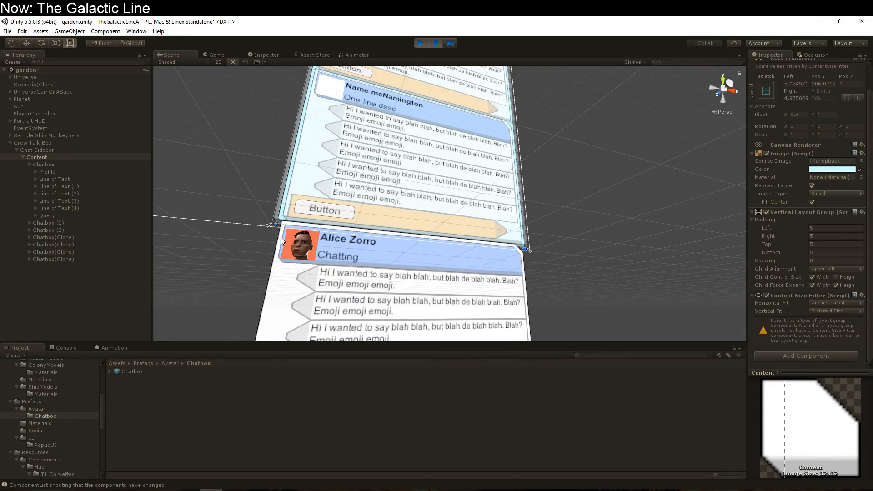
{"action": "right_click_drag", "start_coordinate": [546, 261], "coordinate": [411, 288]}
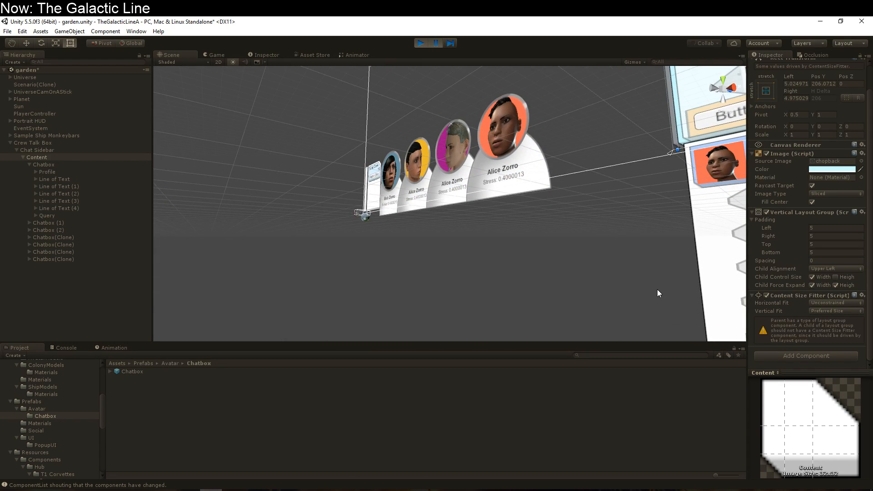
{"action": "key", "text": "f"}
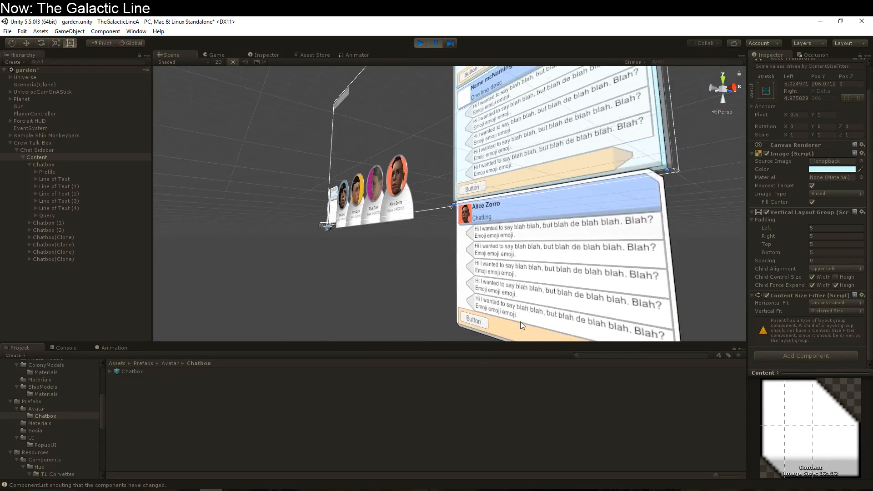
{"action": "middle_click_drag", "start_coordinate": [520, 321], "coordinate": [442, 386]}
{"action": "right_click_drag", "start_coordinate": [496, 331], "coordinate": [663, 343]}
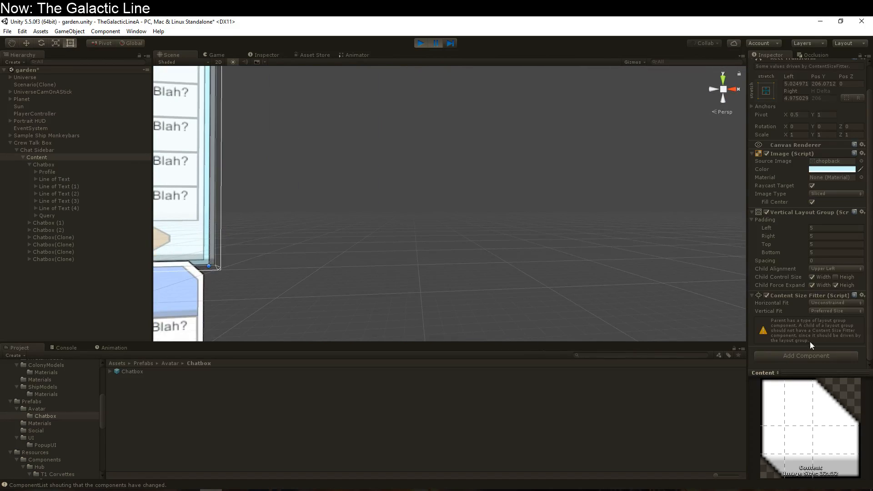
{"action": "middle_click_drag", "start_coordinate": [493, 307], "coordinate": [572, 69]}
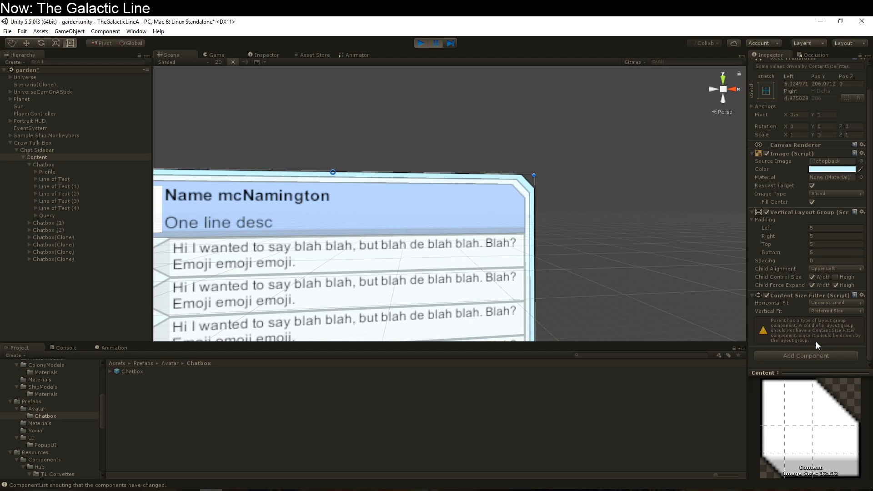
- Try removing the Content Size Fitter from Content during play mode, and stop the scene
{"action": "left_click", "coordinate": [862, 295]}
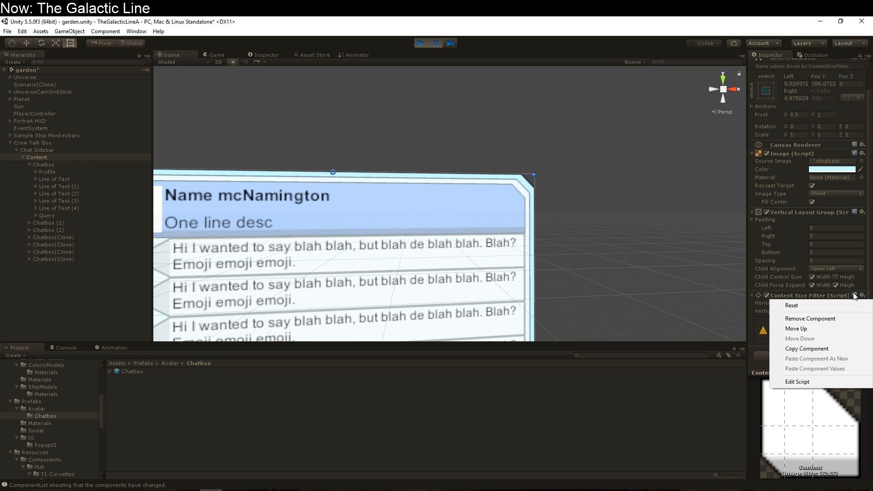
{"action": "left_click", "coordinate": [810, 319]}
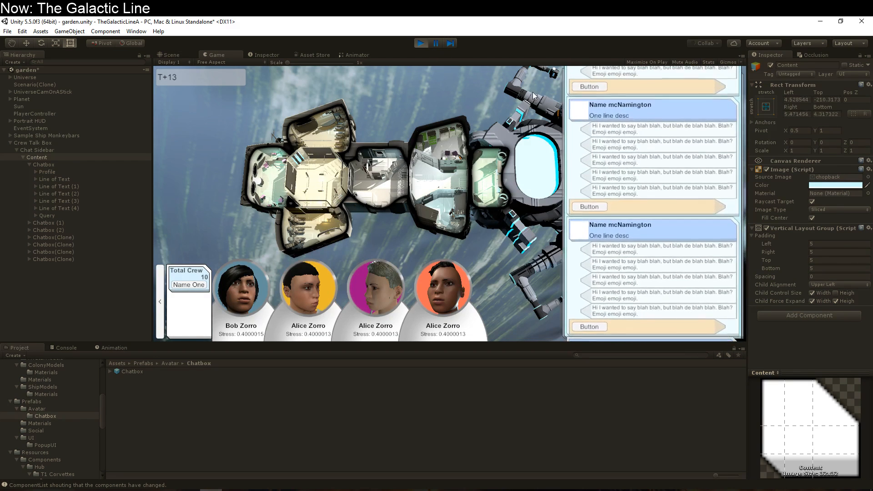
{"action": "left_click", "coordinate": [421, 43]}
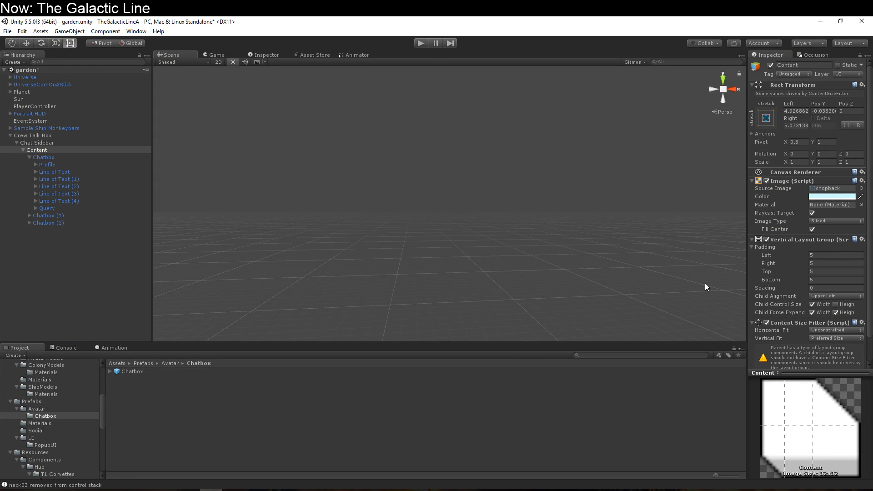
- Remove the Content Size Fitter from Content in edit mode and test scrolling the chat sidebar in a short run
{"action": "left_click", "coordinate": [862, 323]}
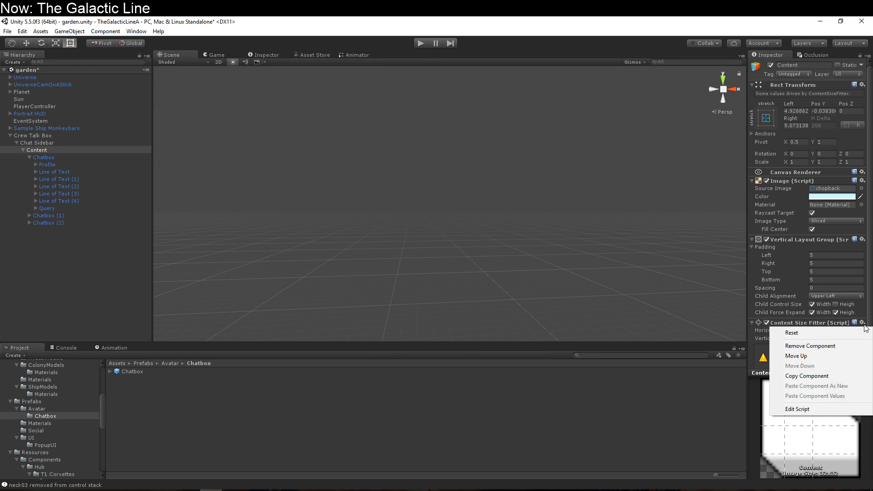
{"action": "left_click", "coordinate": [849, 346]}
{"action": "left_click", "coordinate": [419, 45]}
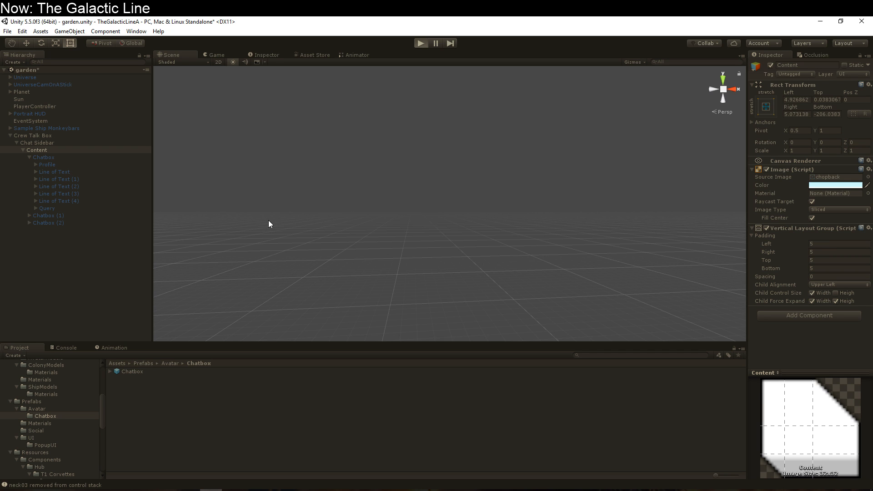
{"action": "scroll", "coordinate": [691, 287], "scroll_direction": "down", "scroll_amount": 3}
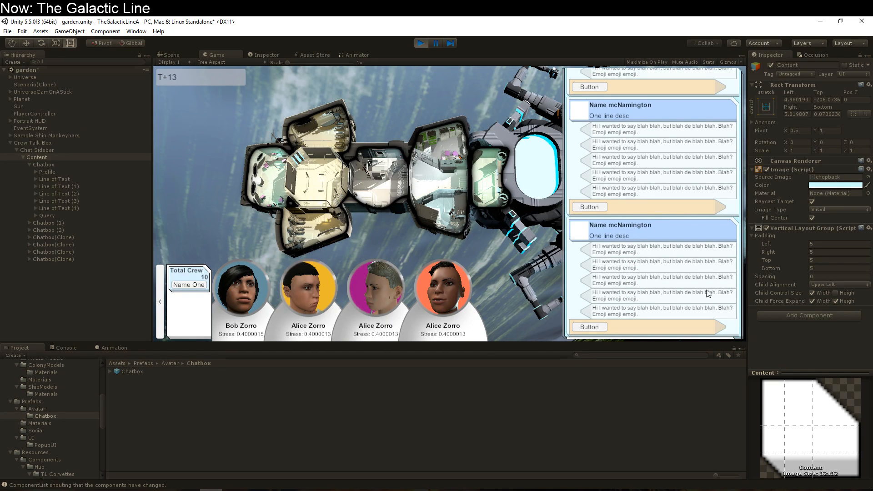
{"action": "left_click_drag", "start_coordinate": [708, 292], "coordinate": [682, 19]}
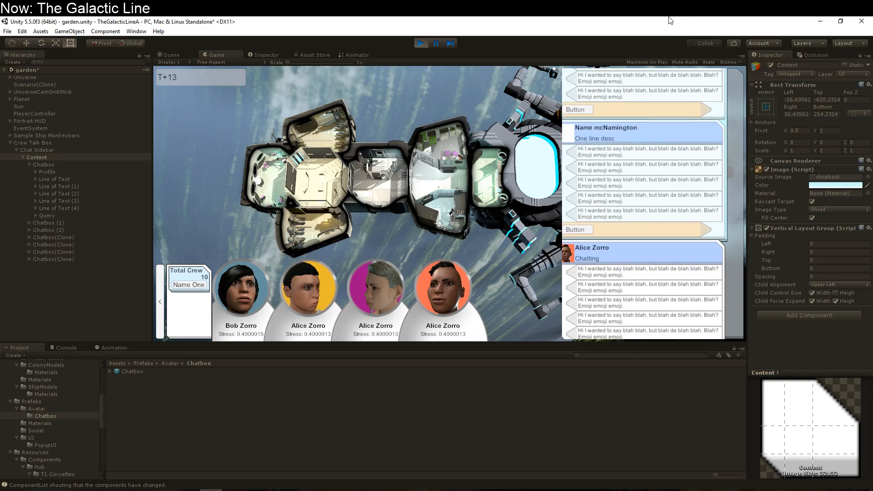
{"action": "left_click", "coordinate": [421, 43]}
- Delete Chatbox, Chatbox (1) and Chatbox (2) from the Content object
{"action": "scroll", "coordinate": [424, 242], "scroll_direction": "down", "scroll_amount": 10}
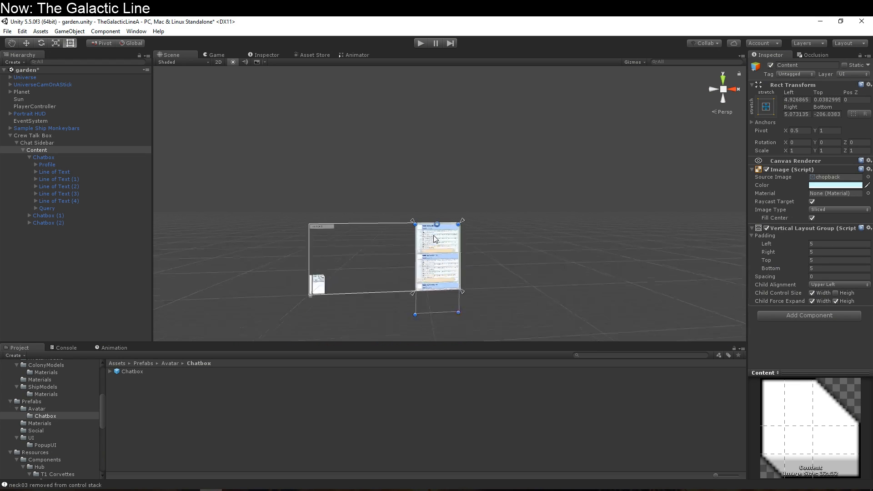
{"action": "middle_click_drag", "start_coordinate": [434, 239], "coordinate": [481, 168]}
{"action": "scroll", "coordinate": [476, 204], "scroll_direction": "up", "scroll_amount": 8}
{"action": "middle_click_drag", "start_coordinate": [476, 204], "coordinate": [396, 252]}
{"action": "scroll", "coordinate": [331, 256], "scroll_direction": "up", "scroll_amount": 6}
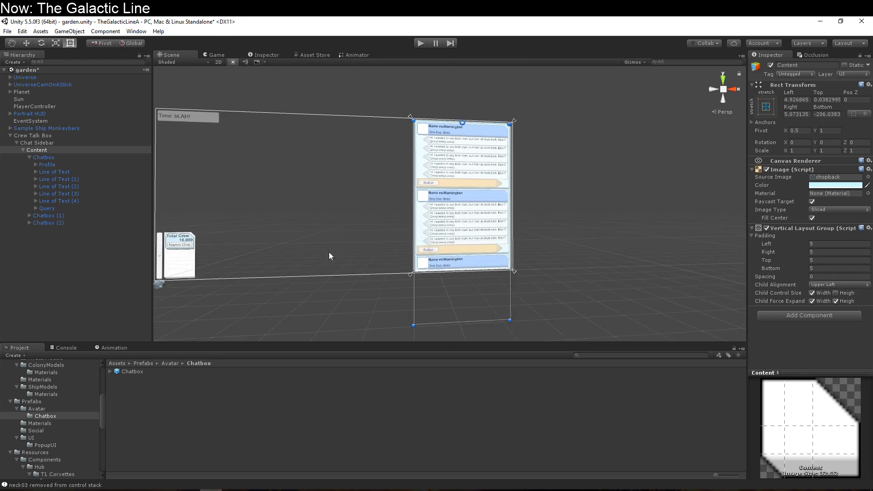
{"action": "left_click", "coordinate": [45, 157]}
{"action": "left_click", "coordinate": [50, 222], "text": "ctrl"}
{"action": "left_click", "coordinate": [52, 216], "text": "ctrl"}
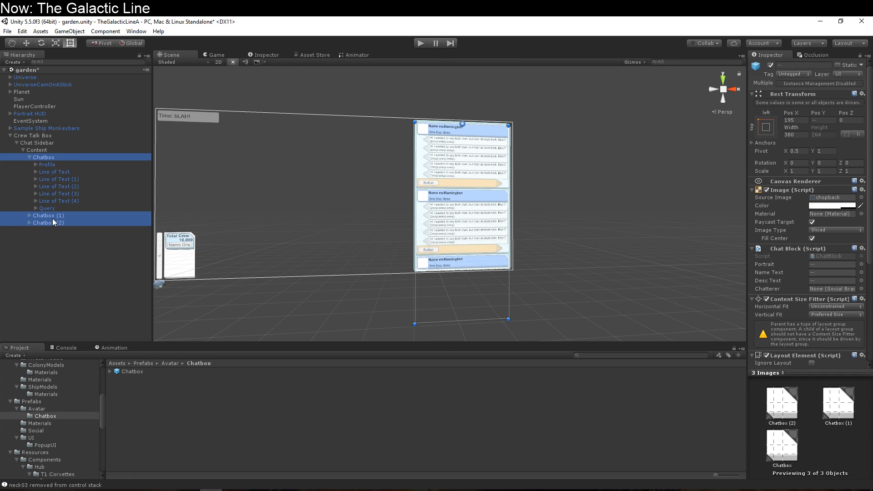
{"action": "key", "text": "Delete"}
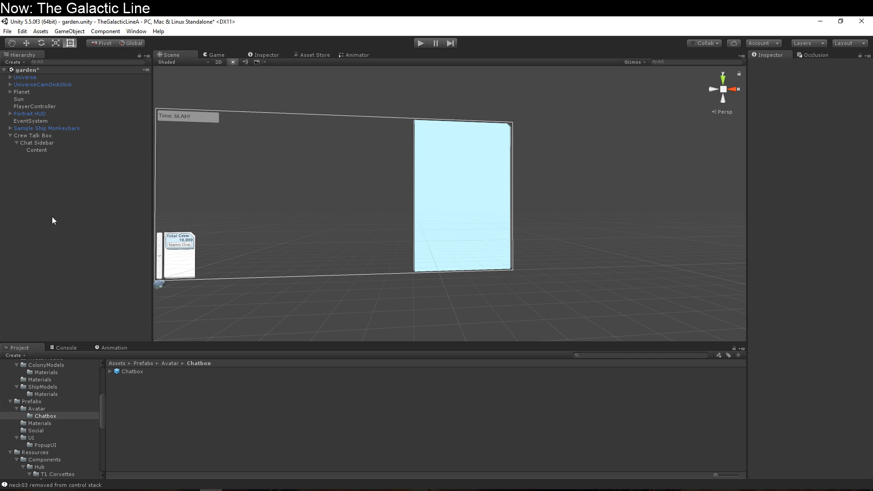
- Add a Content Size Fitter component to Content with its Vertical Fit set to Preferred Size
{"action": "left_click", "coordinate": [52, 151]}
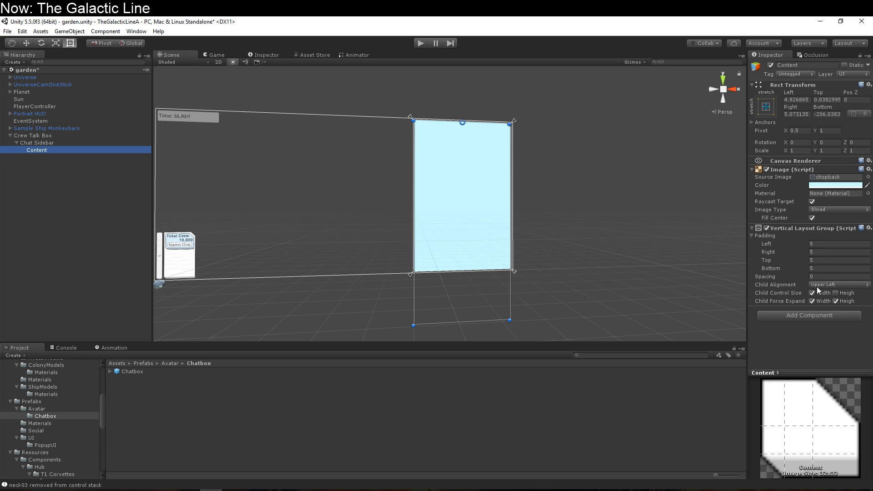
{"action": "left_click", "coordinate": [835, 301]}
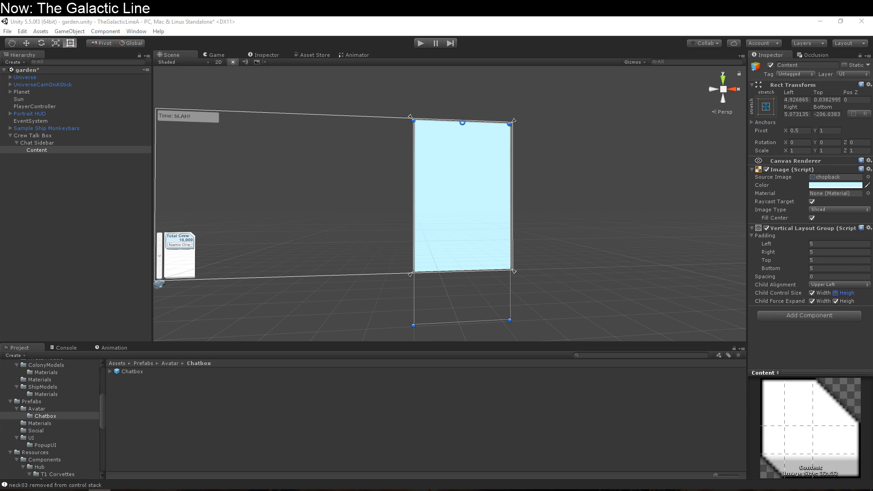
{"action": "left_click", "coordinate": [775, 316]}
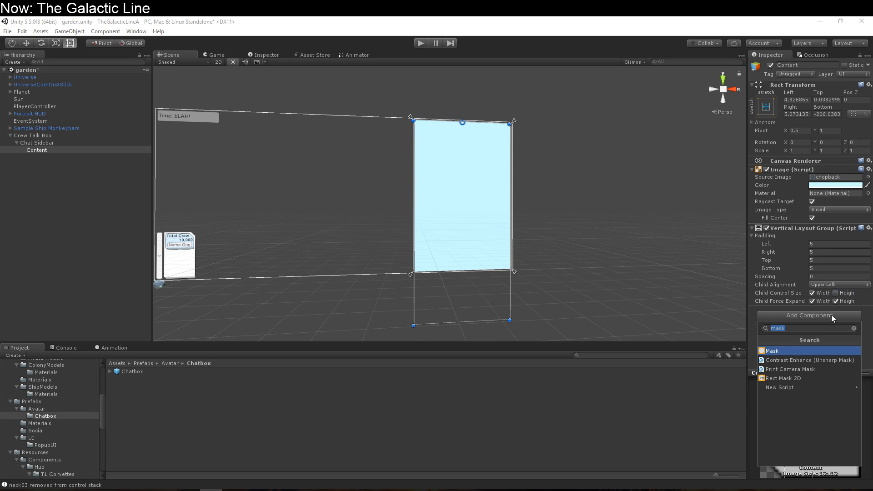
{"action": "type", "text": "content"}
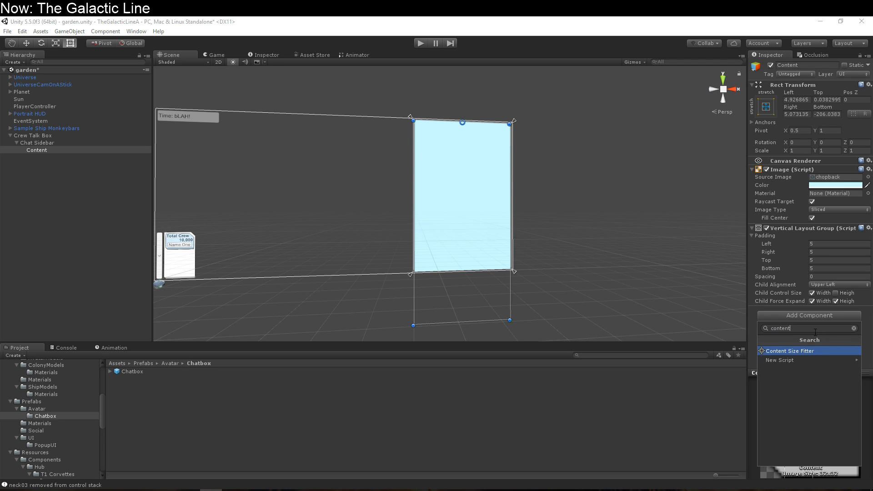
{"action": "key", "text": "Return"}
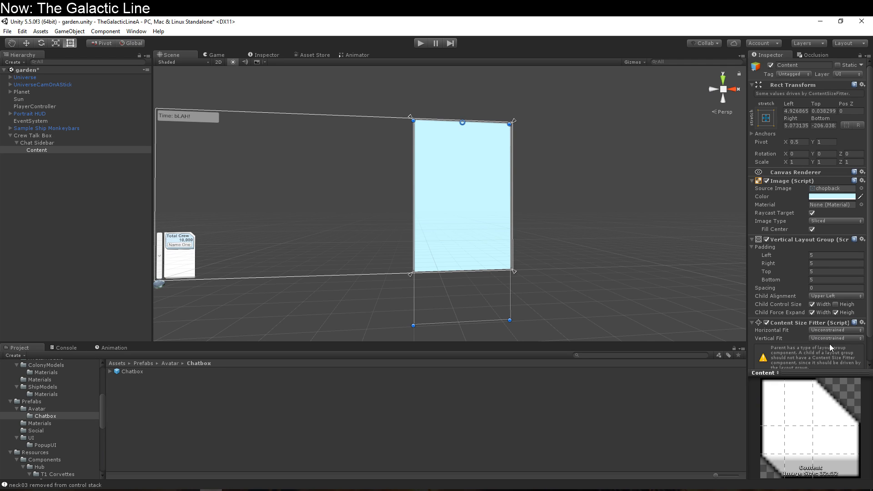
{"action": "left_click", "coordinate": [829, 339]}
{"action": "left_click", "coordinate": [829, 368]}
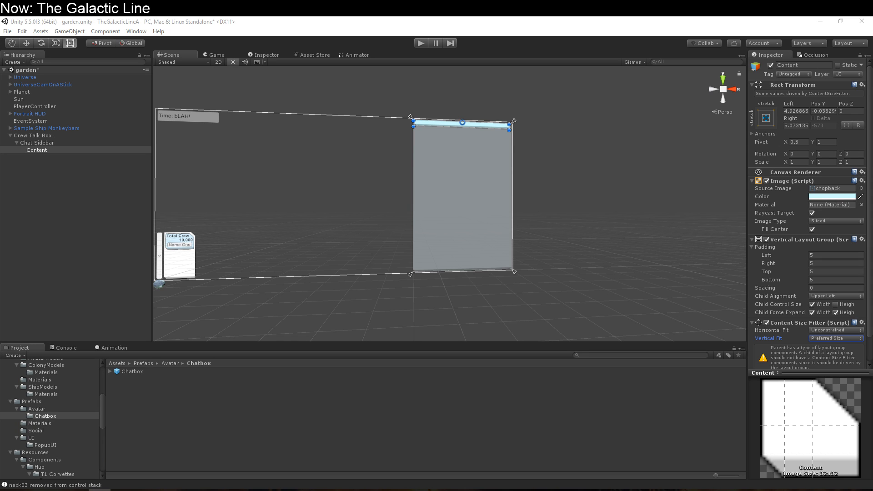
- Run the scene, pause it, and view how the spawned Chatbox clones are laid out in the chat sidebar
{"action": "left_click", "coordinate": [421, 43]}
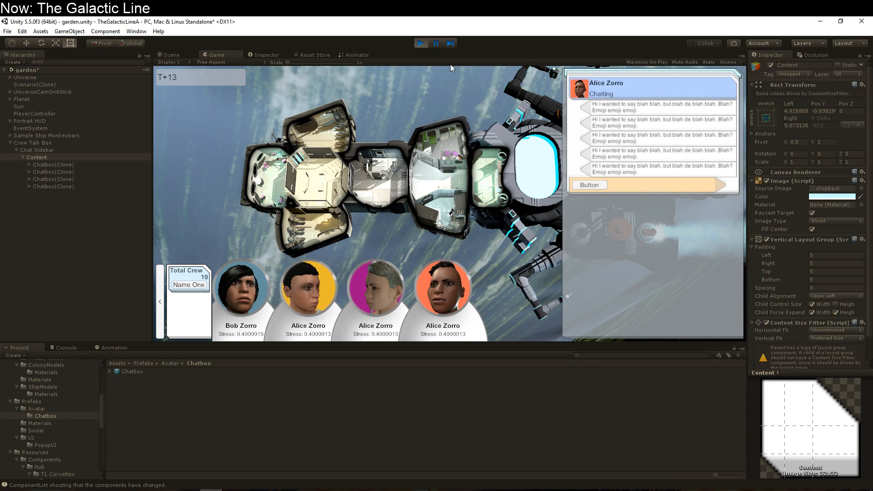
{"action": "left_click", "coordinate": [438, 45]}
{"action": "right_click_drag", "start_coordinate": [550, 202], "coordinate": [554, 246]}
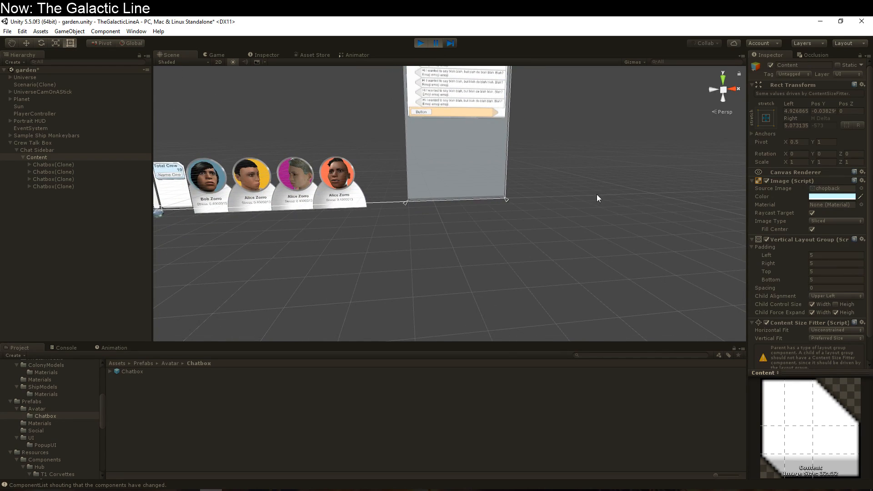
{"action": "middle_click_drag", "start_coordinate": [596, 195], "coordinate": [600, 257]}
{"action": "right_click_drag", "start_coordinate": [600, 256], "coordinate": [567, 249]}
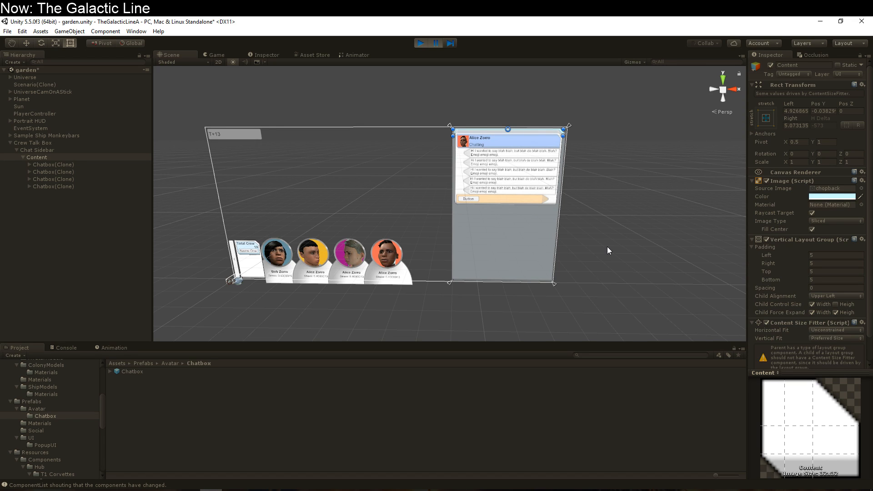
- Examine the first Chatbox(Clone)'s layout components and how it is stacked with the other clones
{"action": "left_click", "coordinate": [65, 164]}
{"action": "scroll", "coordinate": [781, 233], "scroll_direction": "down", "scroll_amount": 5}
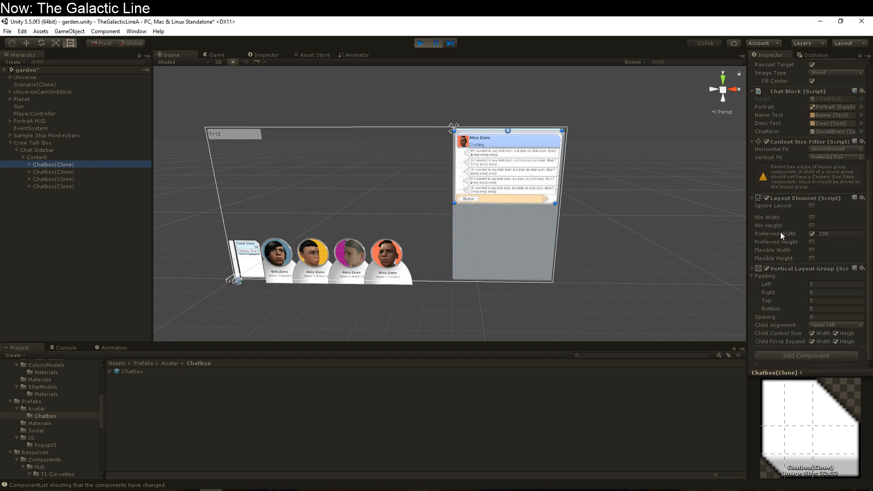
{"action": "scroll", "coordinate": [561, 212], "scroll_direction": "up", "scroll_amount": 10}
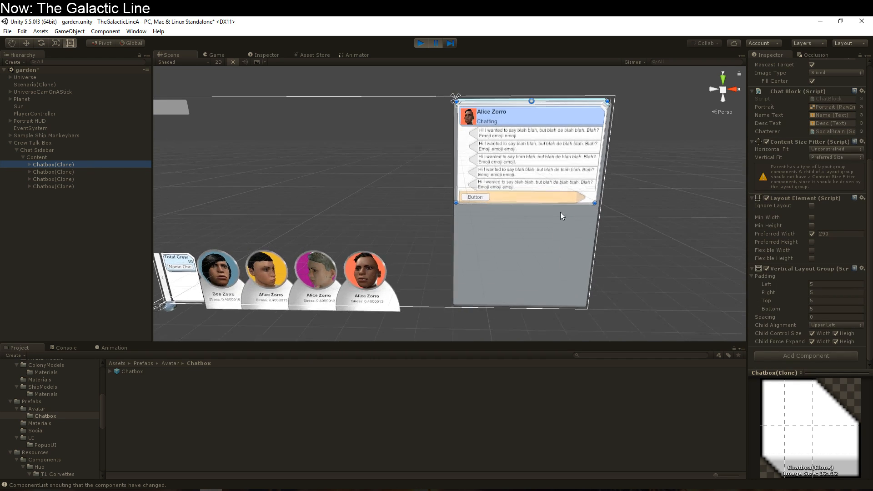
{"action": "middle_click_drag", "start_coordinate": [516, 153], "coordinate": [393, 252]}
{"action": "right_click_drag", "start_coordinate": [395, 228], "coordinate": [435, 158]}
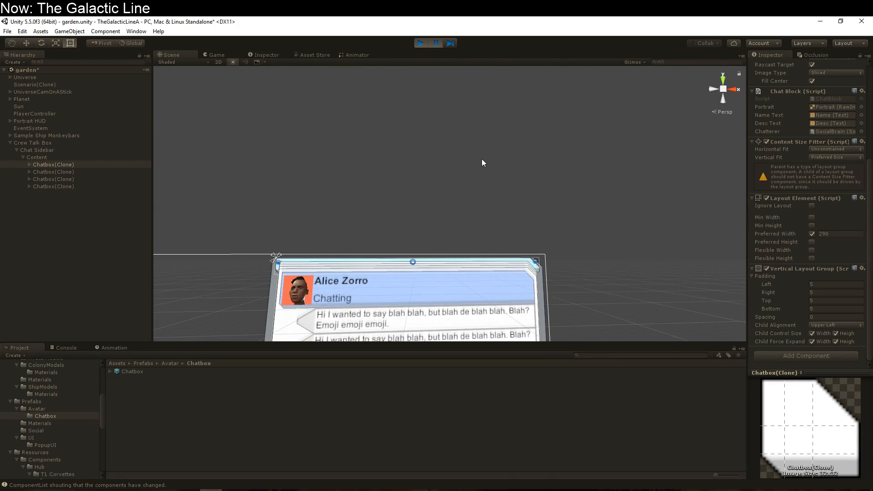
{"action": "middle_click_drag", "start_coordinate": [482, 160], "coordinate": [492, 109]}
{"action": "right_click_drag", "start_coordinate": [600, 227], "coordinate": [626, 259]}
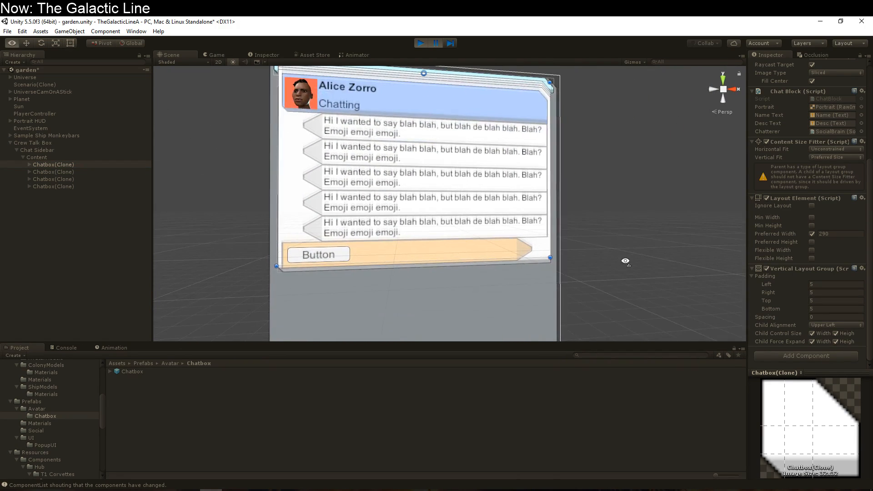
{"action": "middle_click_drag", "start_coordinate": [596, 235], "coordinate": [602, 249]}
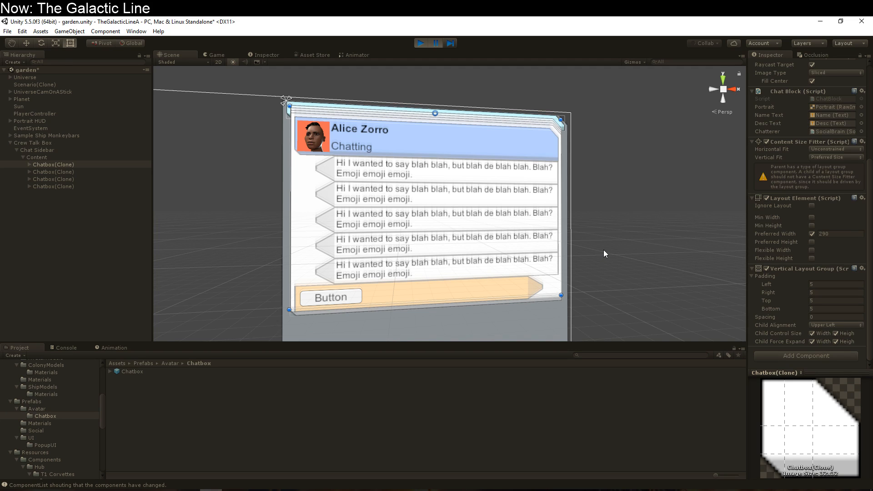
- Try removing the Layout Element from the first Chatbox(Clone) in the running scene, and undo the removal
{"action": "left_click", "coordinate": [861, 198]}
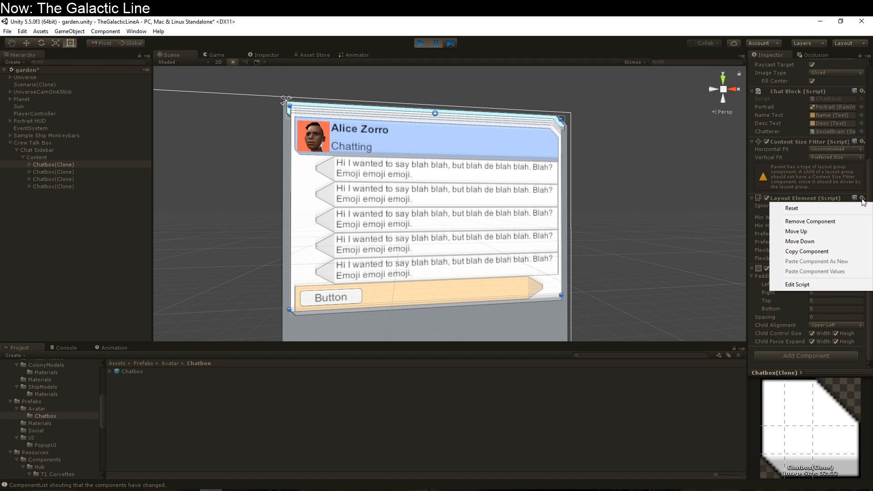
{"action": "left_click", "coordinate": [852, 228]}
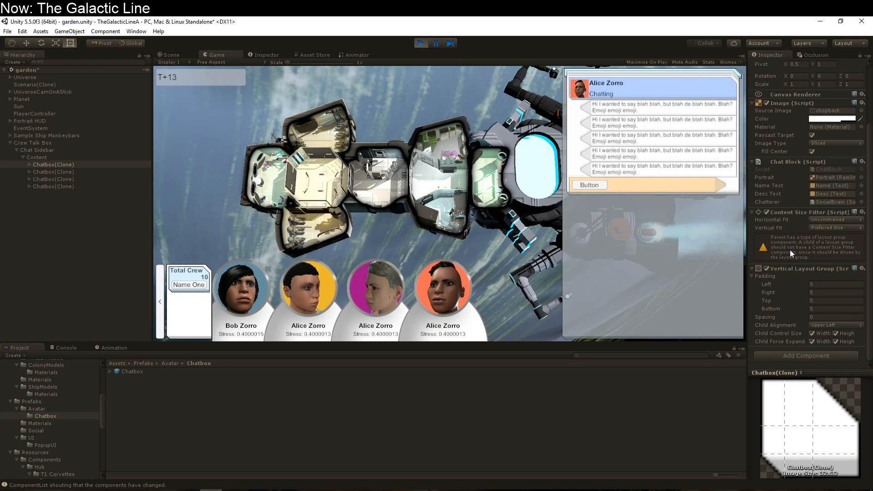
{"action": "key", "text": "ctrl+z"}
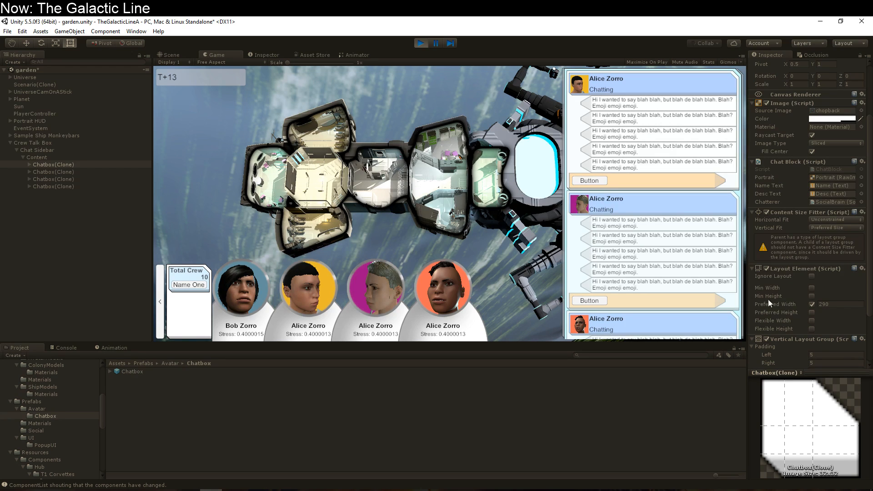
- Test scrolling the spawned Chatbox entries in the running chat sidebar, and stop the scene
{"action": "scroll", "coordinate": [650, 283], "scroll_direction": "down", "scroll_amount": 3}
{"action": "left_click_drag", "start_coordinate": [638, 254], "coordinate": [642, 213]}
{"action": "left_click", "coordinate": [422, 42]}
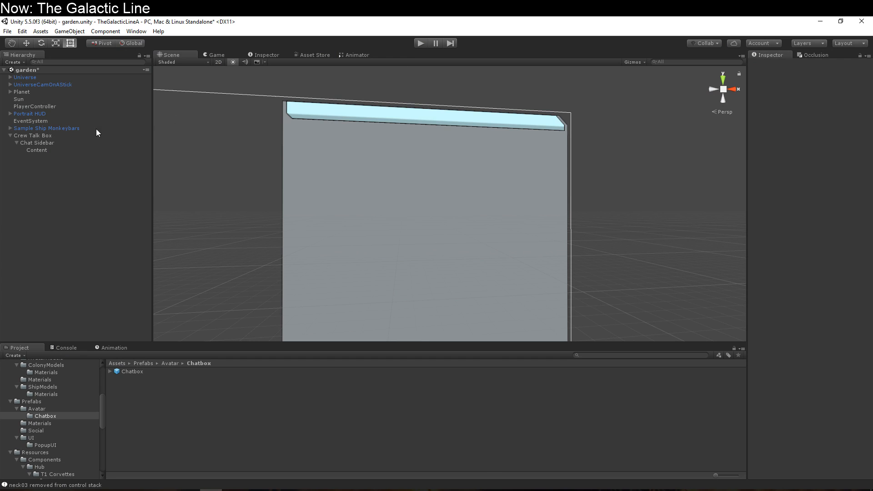
- Turn off horizontal scrolling in the Chat Sidebar's Scroll Rect, and run the scene to test moving the chat entries
{"action": "left_click", "coordinate": [84, 143]}
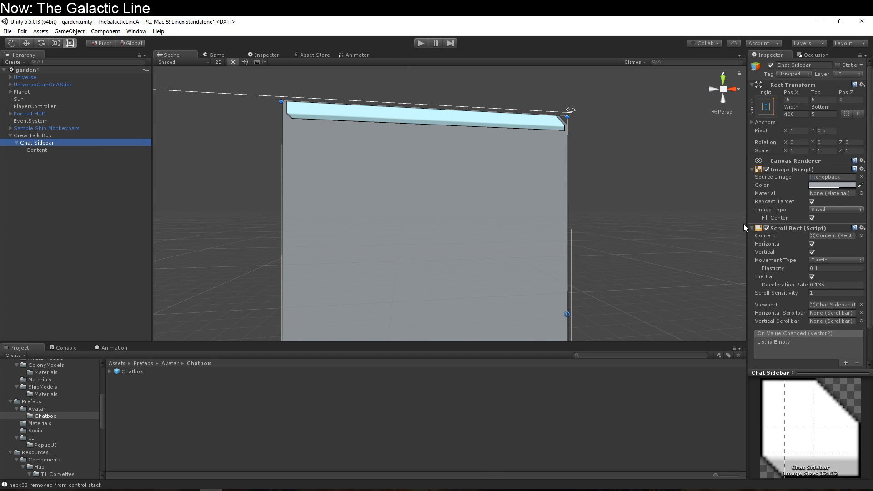
{"action": "left_click", "coordinate": [812, 245]}
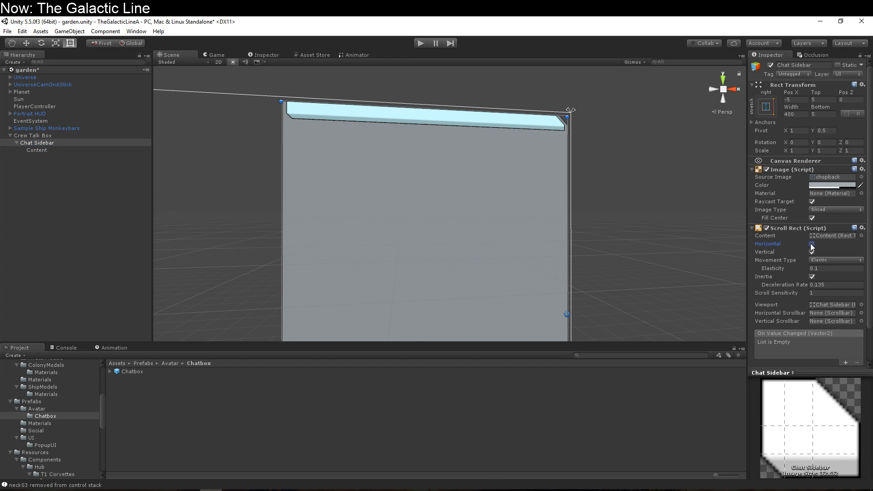
{"action": "left_click", "coordinate": [419, 43]}
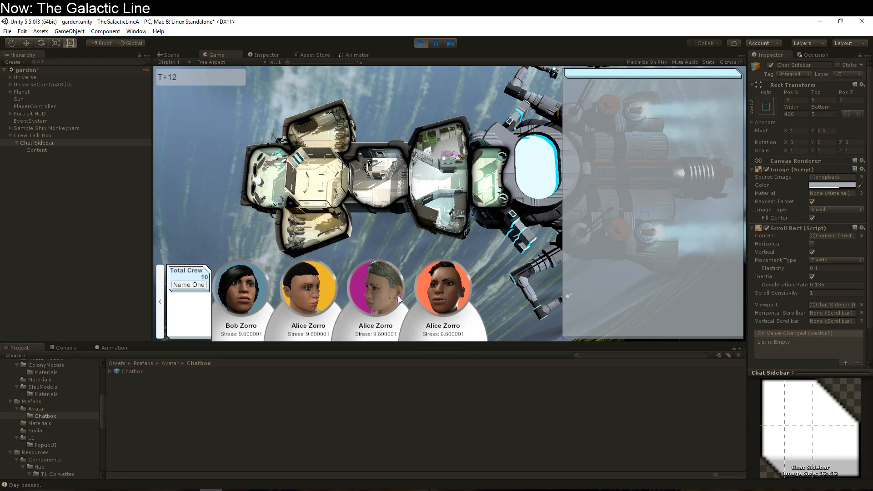
{"action": "left_click_drag", "start_coordinate": [644, 167], "coordinate": [626, 163]}
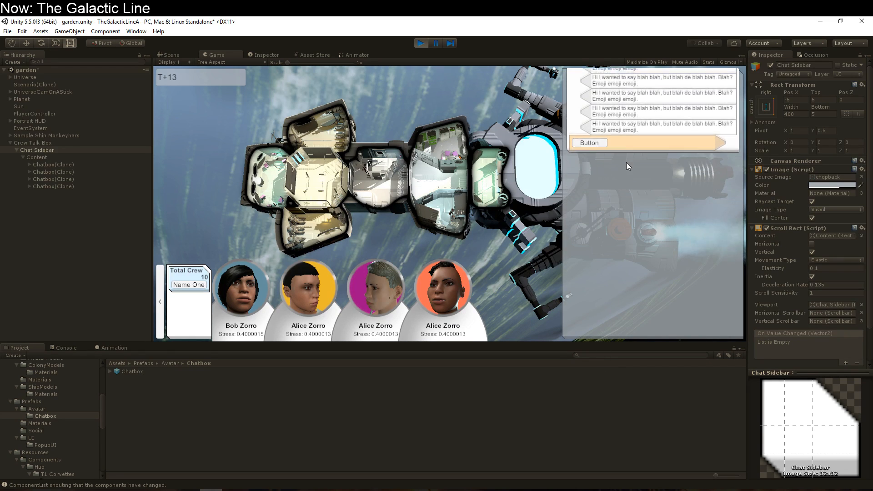
{"action": "left_click", "coordinate": [436, 43]}
{"action": "left_click", "coordinate": [435, 43]}
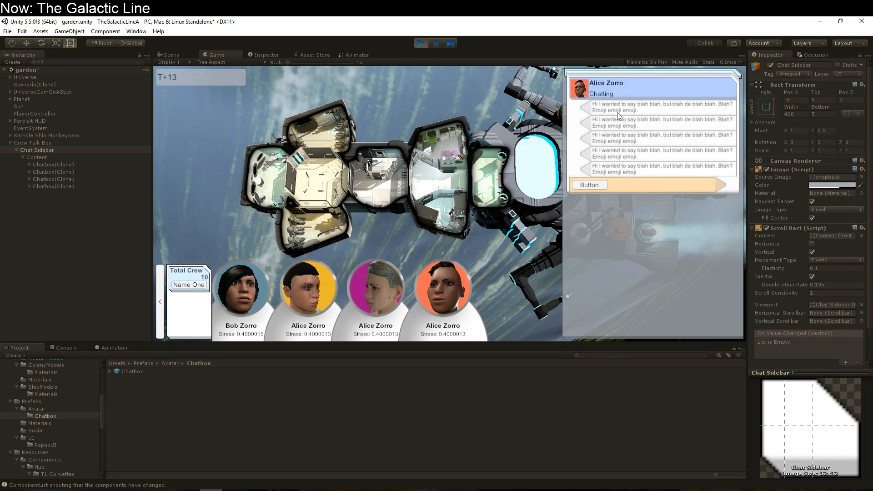
- Toggle the Content Size Fitter on the first Chatbox(Clone) in the running scene, scroll through the entries, and stop the scene
{"action": "left_click", "coordinate": [72, 158]}
{"action": "left_click", "coordinate": [72, 165]}
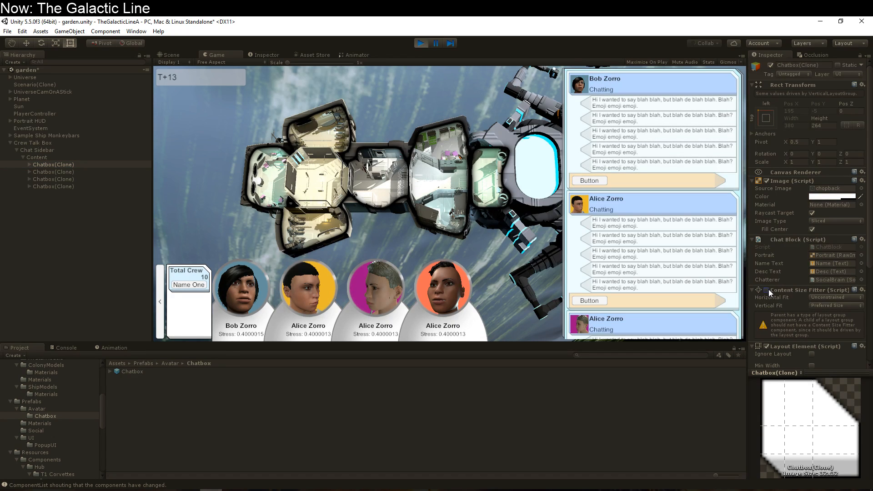
{"action": "left_click_drag", "start_coordinate": [688, 263], "coordinate": [659, 170]}
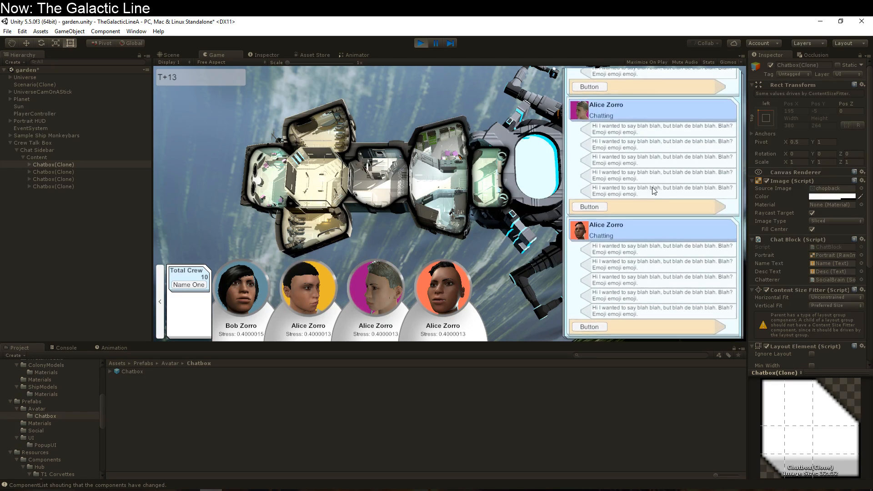
{"action": "left_click_drag", "start_coordinate": [649, 215], "coordinate": [653, 246]}
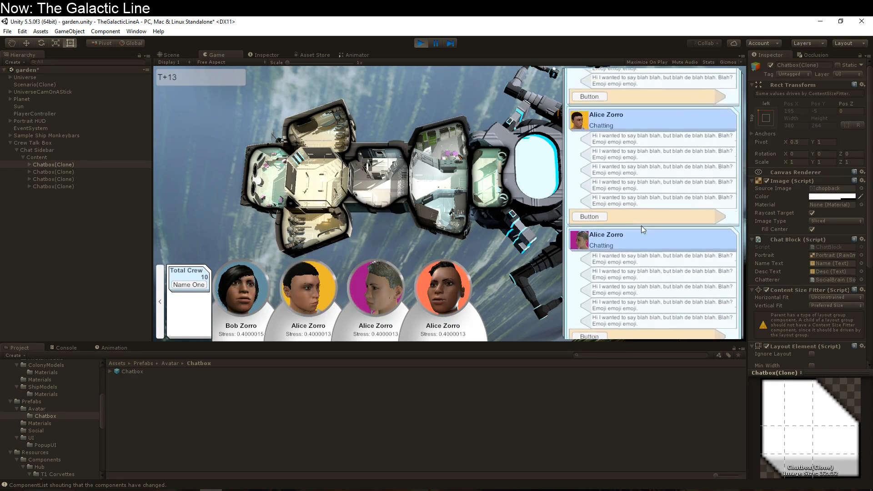
{"action": "left_click", "coordinate": [420, 44]}
- Try disabling the Content Size Fitter on the Chatbox prefab, and test the sidebar layout in a scene run
{"action": "left_click", "coordinate": [124, 373]}
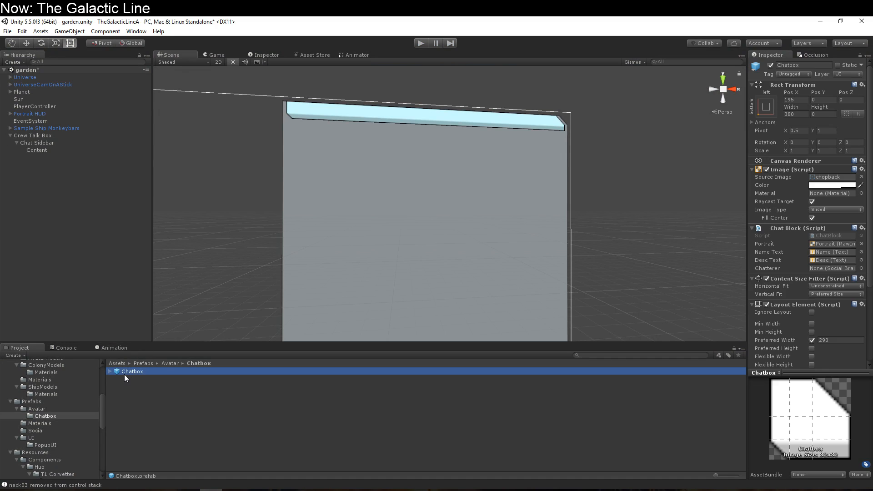
{"action": "left_click", "coordinate": [766, 279]}
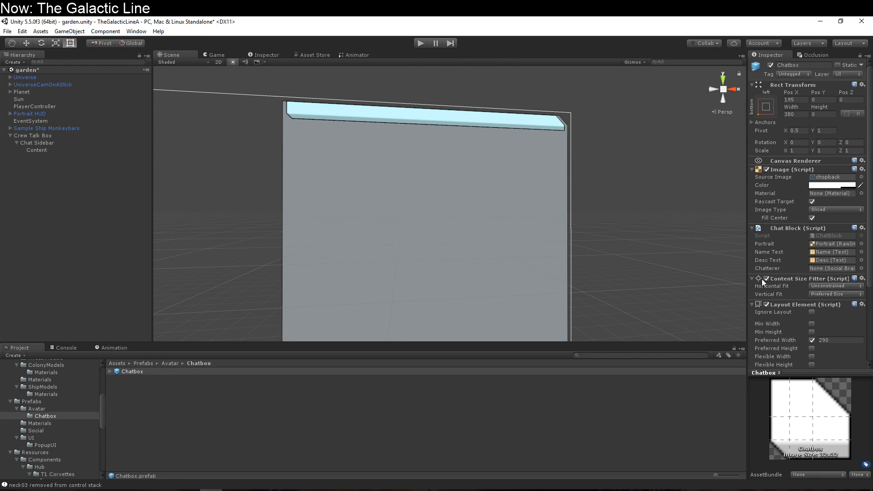
{"action": "left_click", "coordinate": [417, 44]}
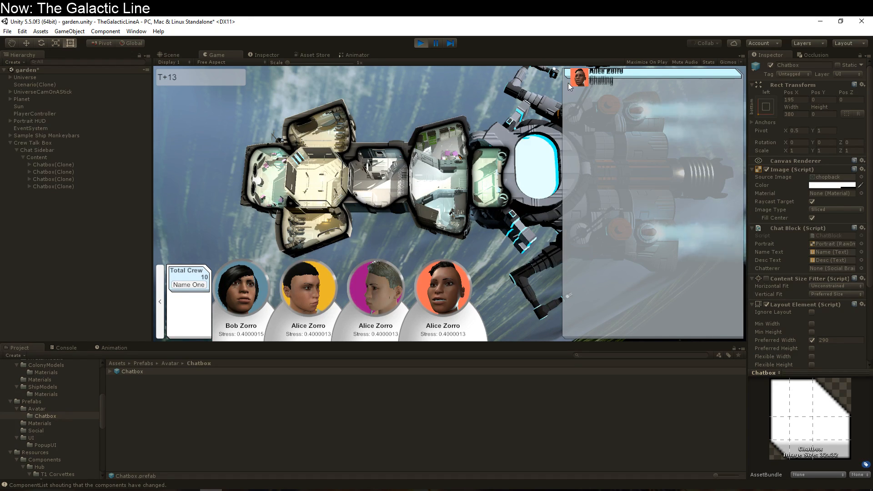
{"action": "left_click", "coordinate": [428, 42]}
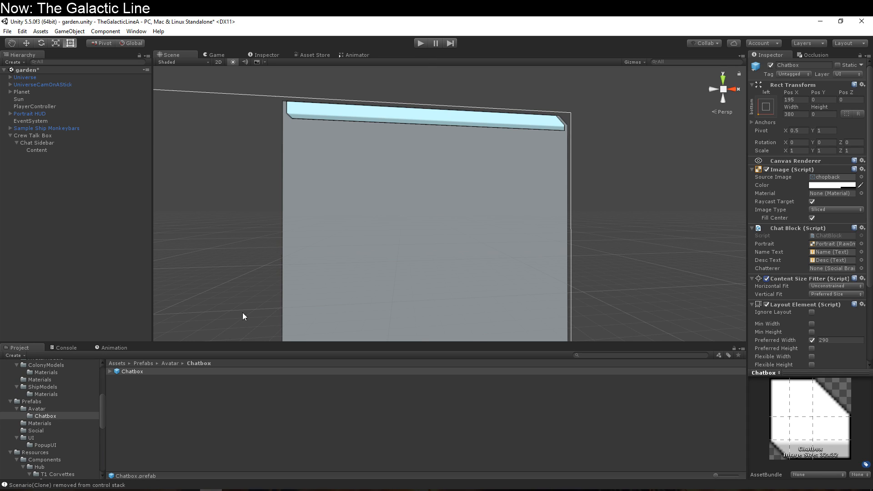
- Switch to MonoDevelop and add an empty public void Start() method below Init in ChatBlock.cs
{"action": "left_click", "coordinate": [195, 488]}
{"action": "double_click", "coordinate": [136, 433]}
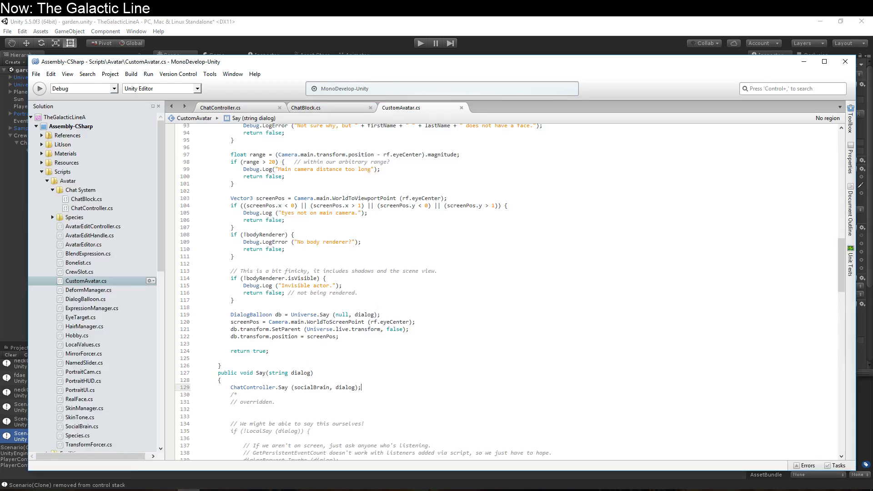
{"action": "scroll", "coordinate": [386, 252], "scroll_direction": "up", "scroll_amount": 10}
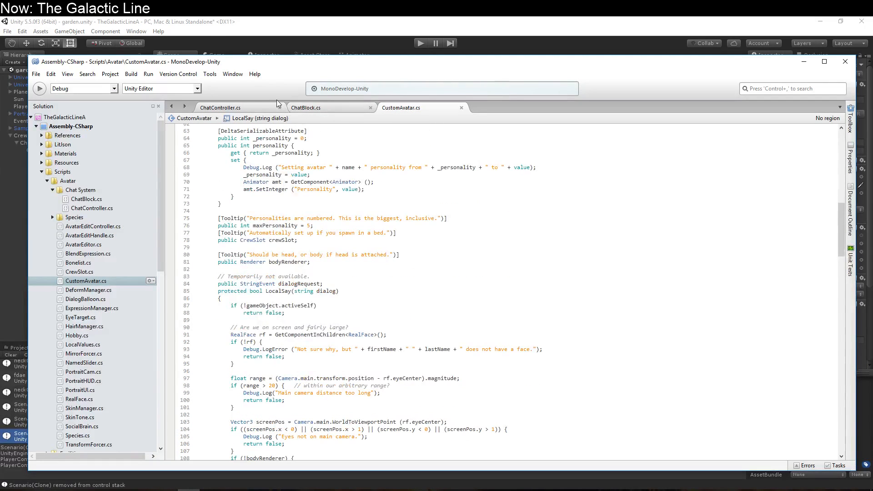
{"action": "left_click", "coordinate": [297, 108]}
{"action": "scroll", "coordinate": [300, 227], "scroll_direction": "down", "scroll_amount": 4}
{"action": "left_click", "coordinate": [281, 274]}
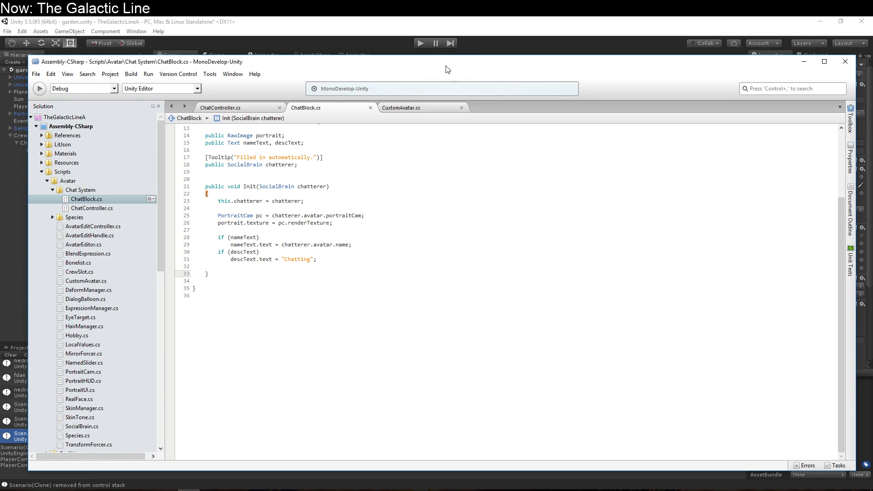
{"action": "key", "text": "Return"}
{"action": "key", "text": "Return"}
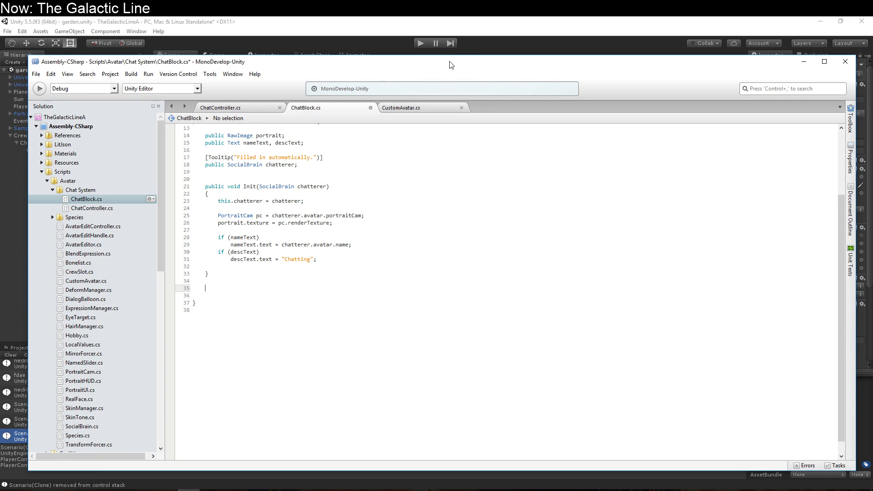
{"action": "type", "text": "public void Start()"}
{"action": "key", "text": "Return"}
{"action": "type", "text": "{"}
{"action": "key", "text": "Return"}
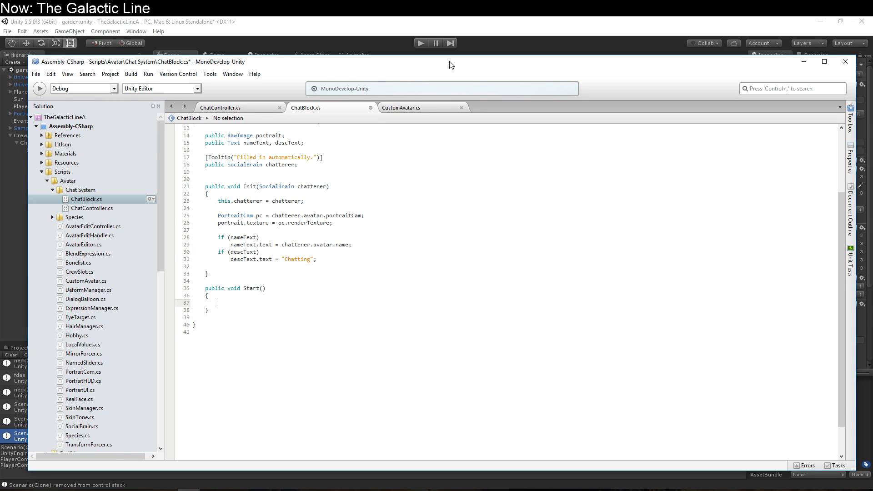
{"action": "type", "text": "M"}
{"action": "key", "text": "BackSpace"}
{"action": "key", "text": "BackSpace"}
{"action": "key", "text": "BackSpace"}
{"action": "key", "text": "BackSpace"}
{"action": "type", "text": "rectr"}
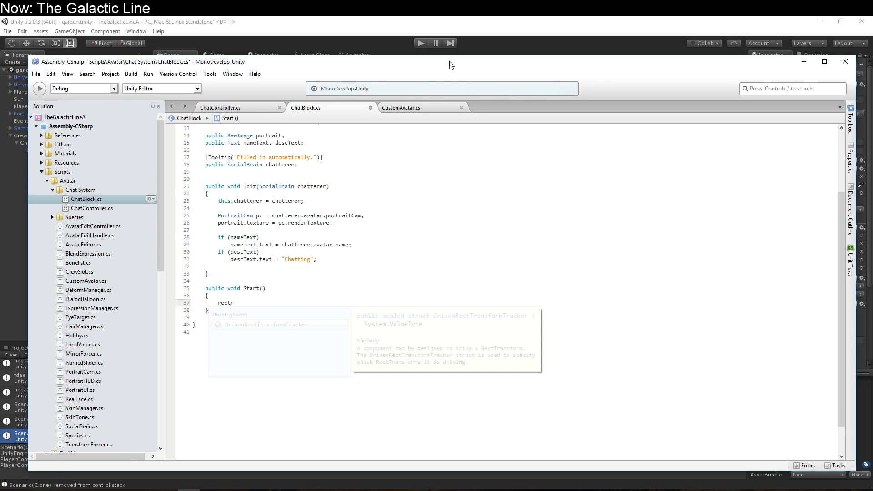
{"action": "key", "text": "ctrl+shift+Left"}
{"action": "type", "text": "RectTransform."}
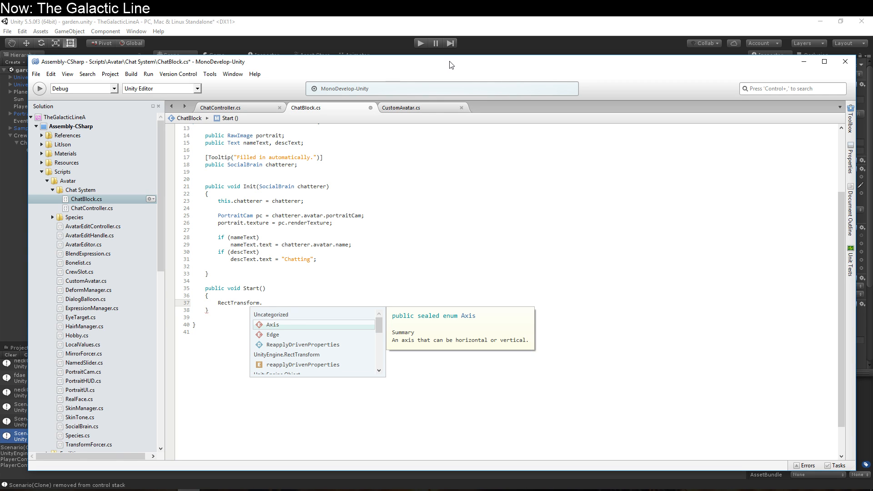
{"action": "key", "text": "shift+Home"}
{"action": "key", "text": "BackSpace"}
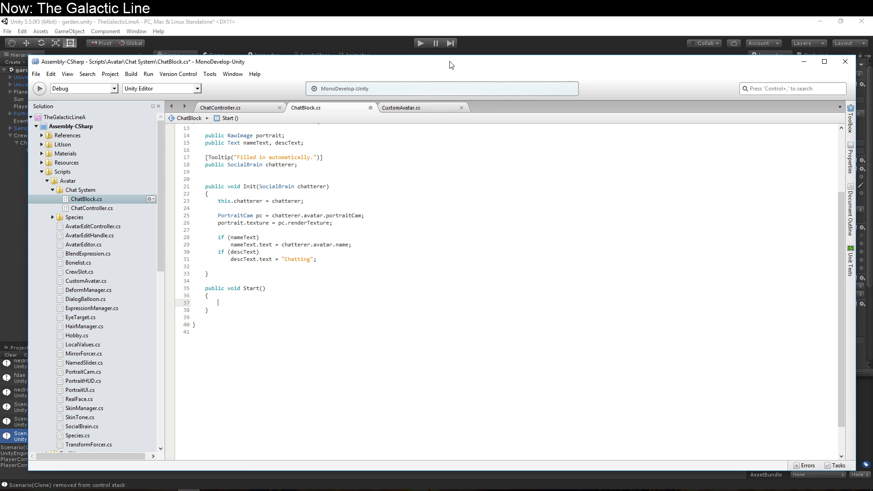
- Declare a RectTransform t inside Start, look through its members, and set t.hasChanged to true
{"action": "type", "text": "RectTra"}
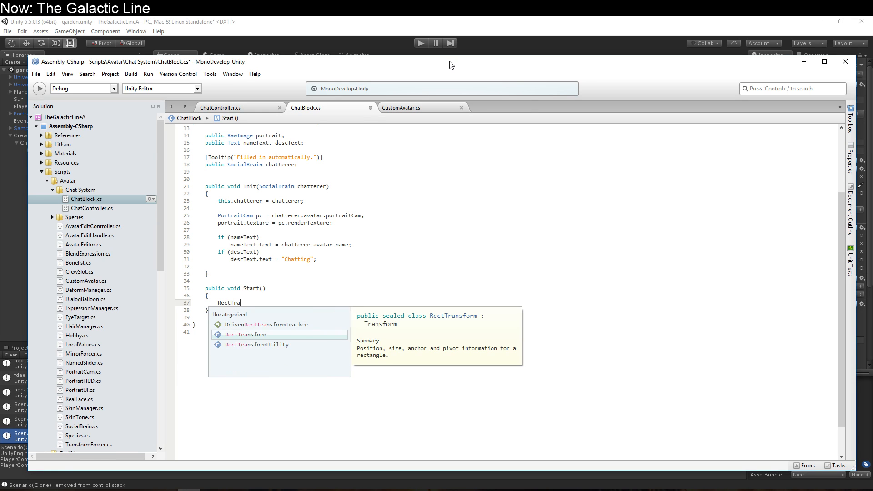
{"action": "type", "text": "nsform t;"}
{"action": "key", "text": "Return"}
{"action": "type", "text": "t."}
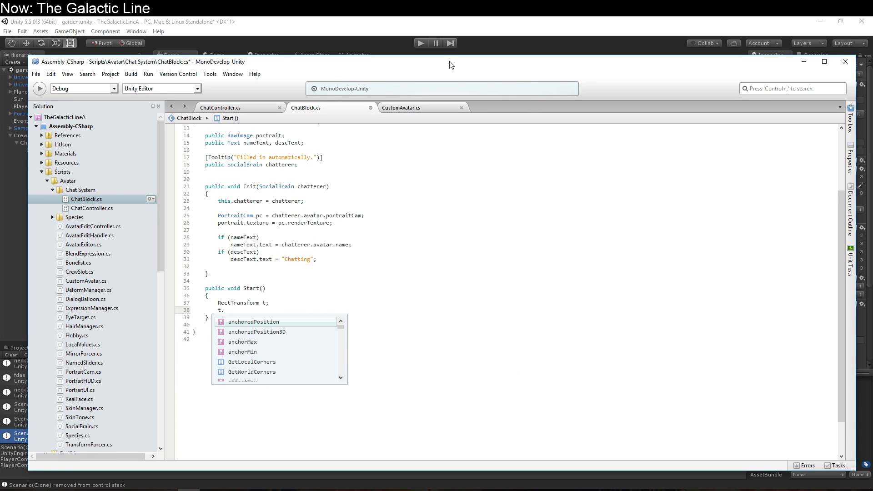
{"action": "key", "text": "Down"}
{"action": "key", "text": "Down"}
{"action": "key", "text": "Down"}
{"action": "key", "text": "Down"}
{"action": "key", "text": "Down"}
{"action": "key", "text": "Down"}
{"action": "key", "text": "Down"}
{"action": "key", "text": "Down"}
{"action": "key", "text": "Down"}
{"action": "key", "text": "Down"}
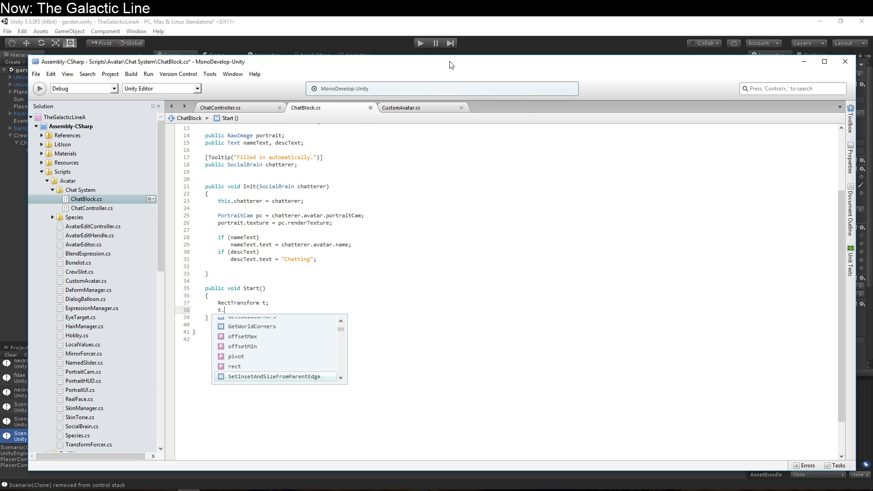
{"action": "key", "text": "Down"}
{"action": "key", "text": "Down"}
{"action": "key", "text": "Down"}
{"action": "key", "text": "Down"}
{"action": "key", "text": "Down"}
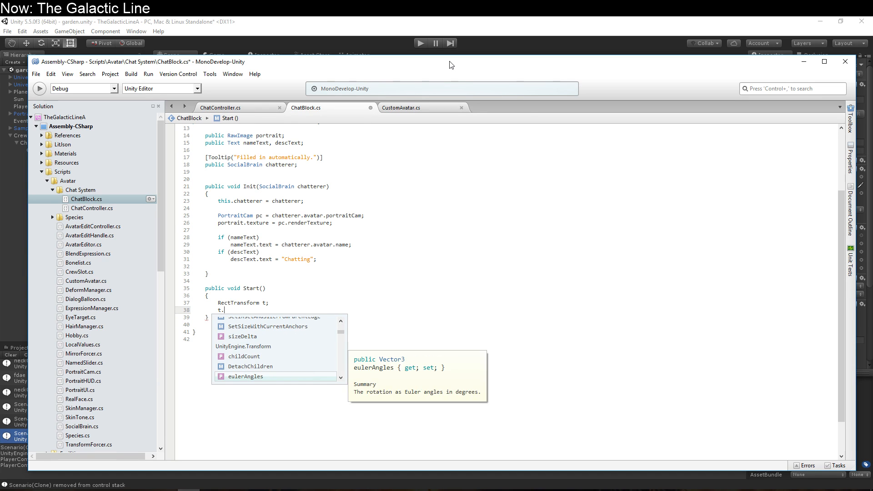
{"action": "key", "text": "Down"}
{"action": "key", "text": "Down"}
{"action": "key", "text": "Down"}
{"action": "key", "text": "Down"}
{"action": "key", "text": "Down"}
{"action": "key", "text": "Down"}
{"action": "key", "text": "Down"}
{"action": "key", "text": "Down"}
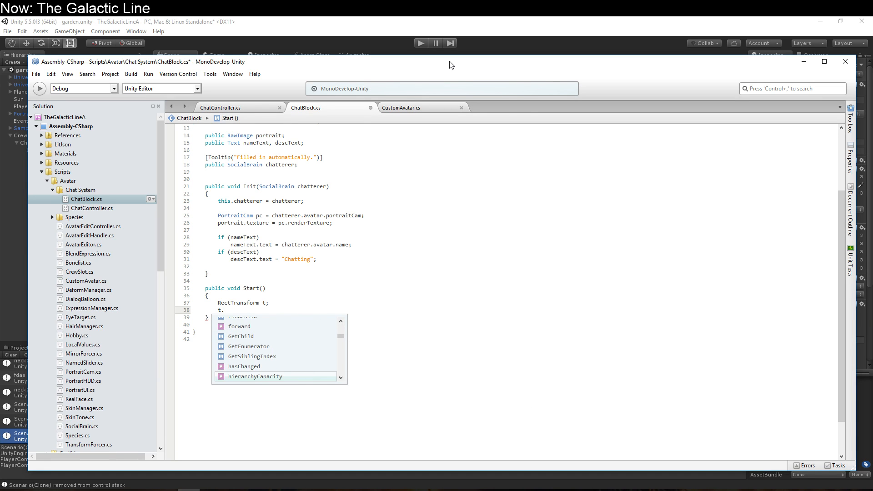
{"action": "key", "text": "Down"}
{"action": "key", "text": "Down"}
{"action": "key", "text": "Down"}
{"action": "key", "text": "Up"}
{"action": "key", "text": "Up"}
{"action": "key", "text": "Up"}
{"action": "key", "text": "Up"}
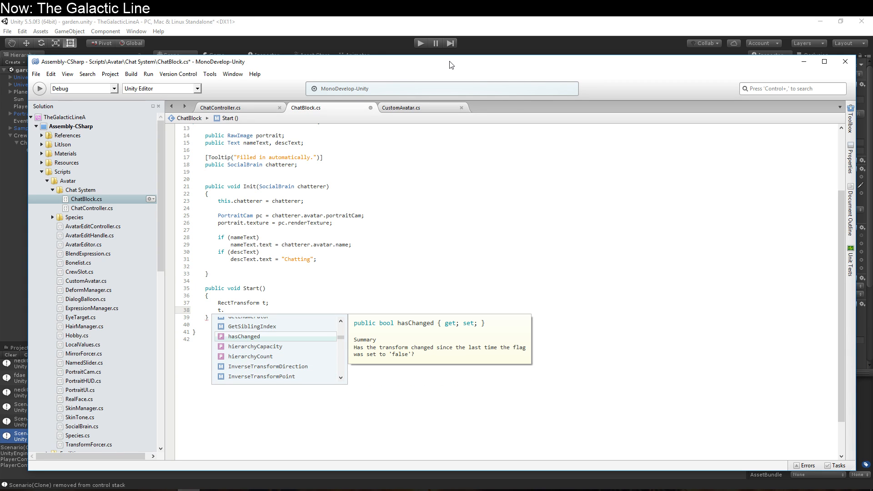
{"action": "key", "text": "Return"}
{"action": "type", "text": "= true;"}
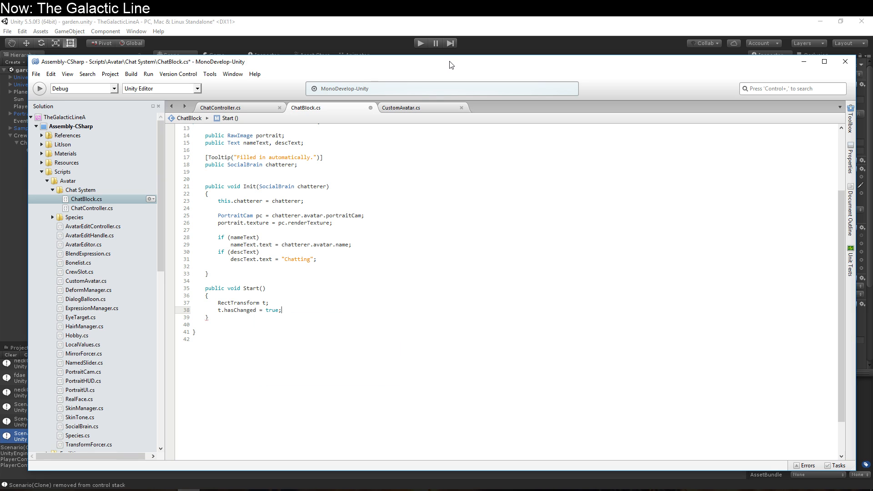
- Remove the RectTransform declaration so that Start contains transform.hasChanged = true;, and save the script
{"action": "key", "text": "Up"}
{"action": "key", "text": "Home"}
{"action": "key", "text": "shift+Down"}
{"action": "key", "text": "Delete"}
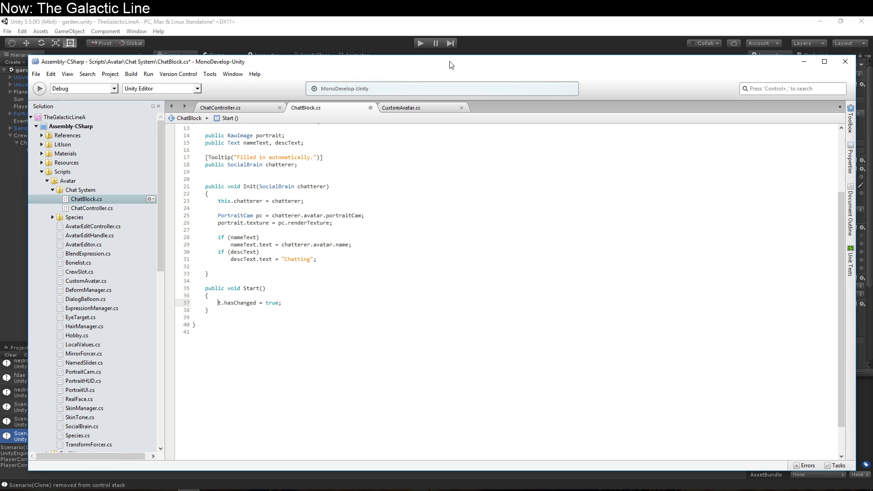
{"action": "key", "text": "Delete"}
{"action": "type", "text": "transform"}
{"action": "key", "text": "Return"}
{"action": "key", "text": "ctrl+s"}
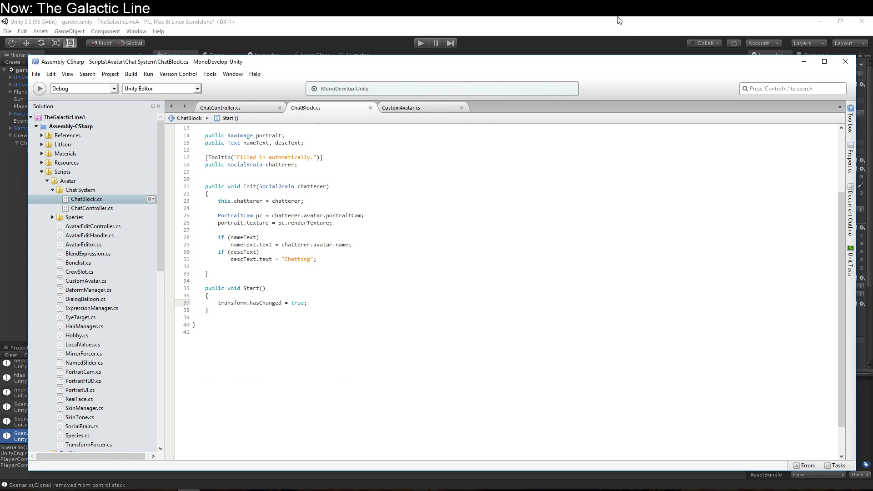
- Add the comment "// Workaround for ContentSizeFitter firing in the wrong order." above the hasChanged line, and save the script
{"action": "key", "text": "Home"}
{"action": "key", "text": "Return"}
{"action": "key", "text": "Up"}
{"action": "type", "text": "//"}
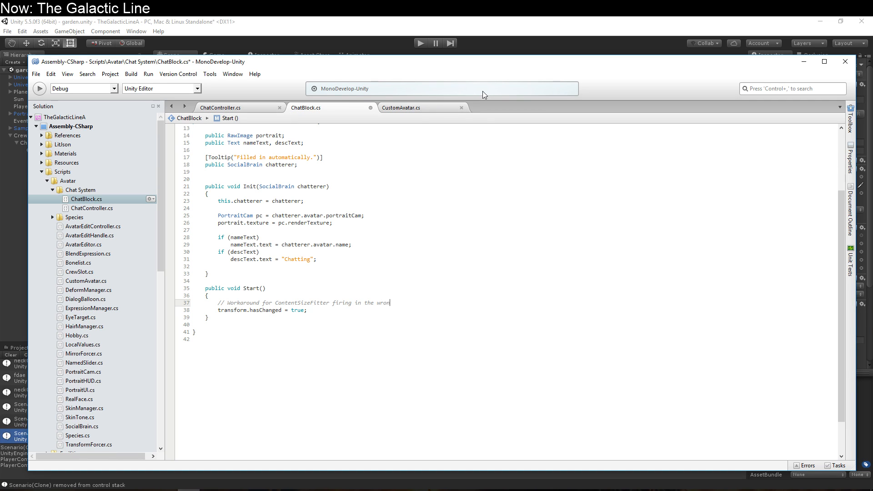
- Run the scene in Unity to test the hasChanged workaround in the chat sidebar, stop it, and return to ChatBlock.cs
{"action": "left_click", "coordinate": [422, 45]}
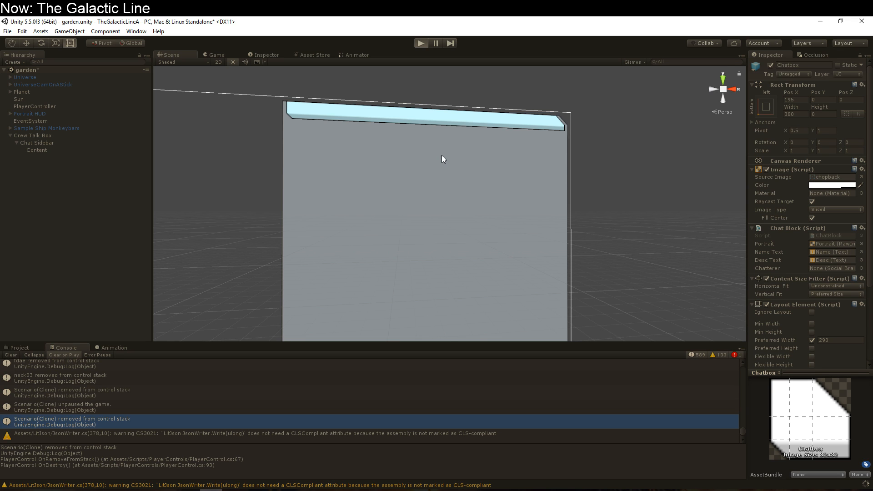
{"action": "key", "text": "ctrl+p"}
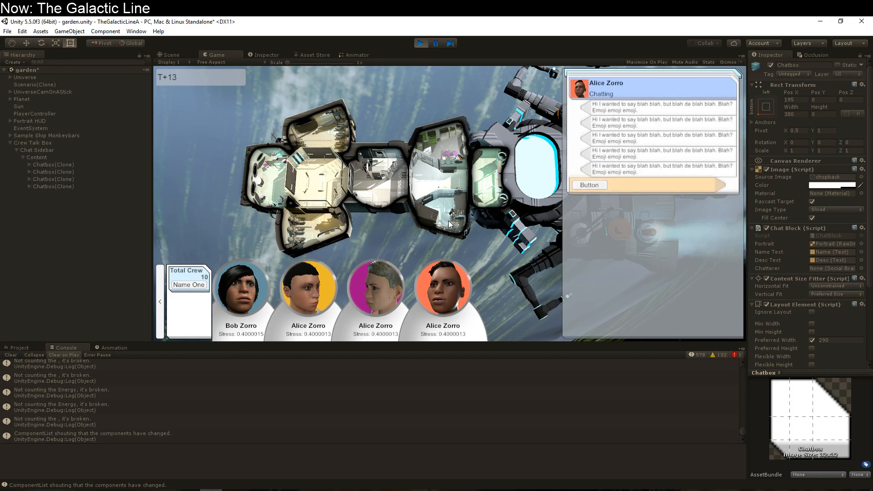
{"action": "mouse_move", "coordinate": [640, 100]}
{"action": "left_mouse_down"}
{"action": "mouse_move", "coordinate": [634, 213]}
{"action": "mouse_move", "coordinate": [634, 102]}
{"action": "left_mouse_up"}
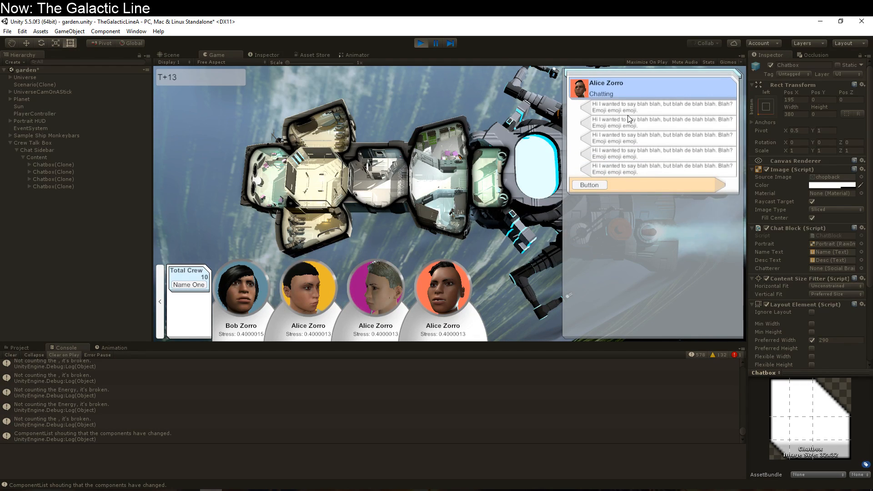
{"action": "left_click", "coordinate": [421, 43]}
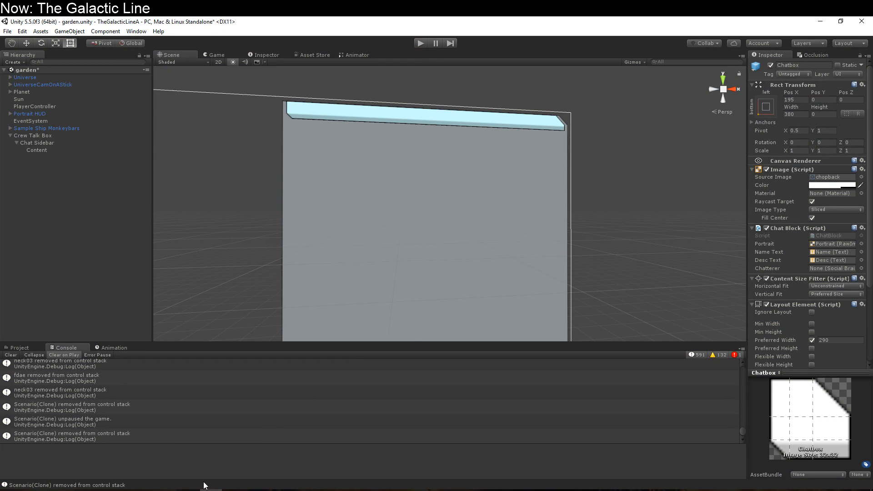
{"action": "left_click", "coordinate": [204, 486]}
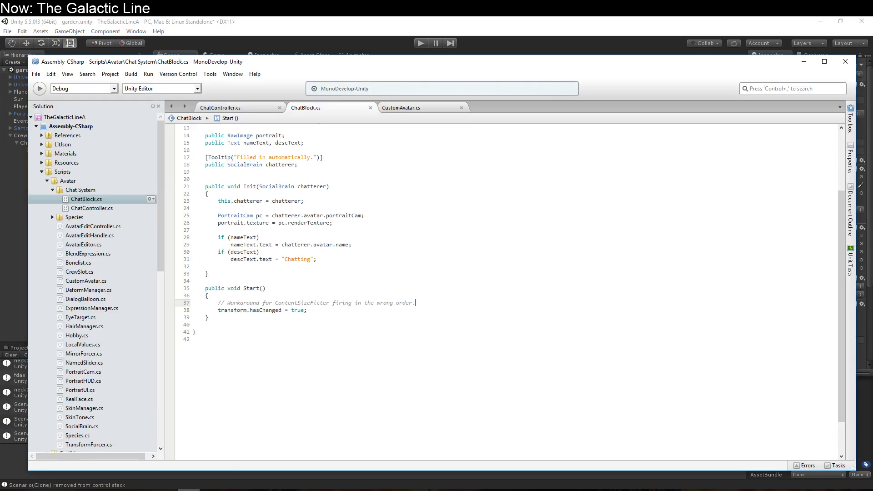
- Rename the Start method in ChatBlock.cs to Update, test the chat sidebar by running the scene in Unity, and return to the script
{"action": "double_click", "coordinate": [256, 289]}
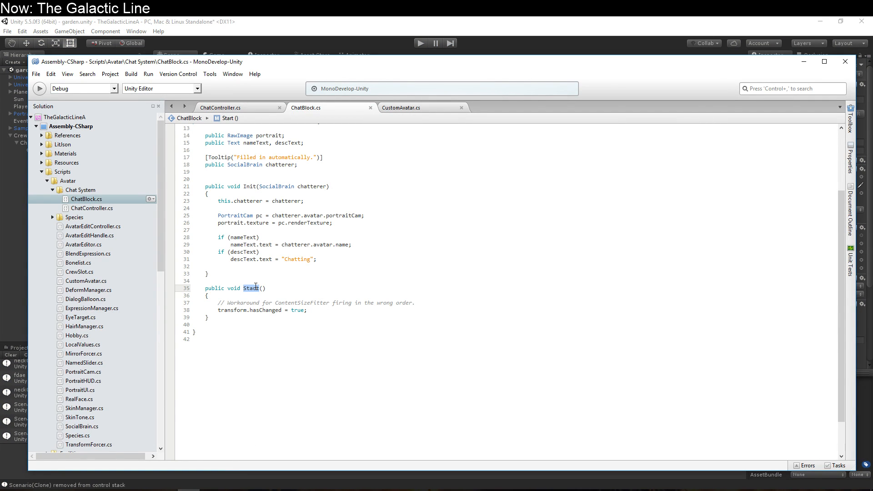
{"action": "type", "text": "Update"}
{"action": "left_click", "coordinate": [419, 44]}
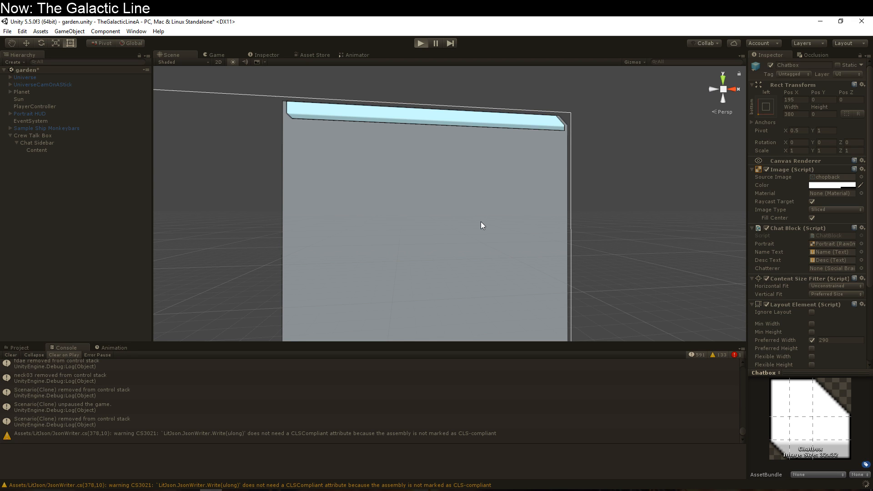
{"action": "key", "text": "ctrl+p"}
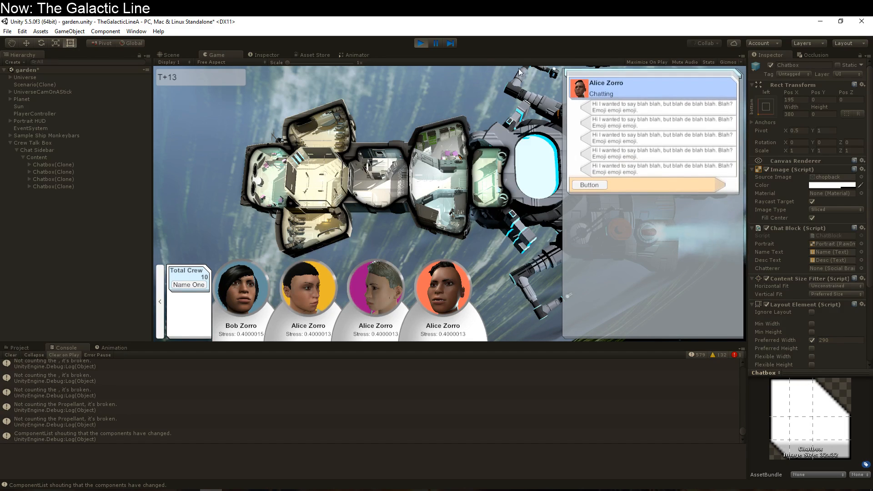
{"action": "left_click", "coordinate": [422, 43]}
{"action": "left_click", "coordinate": [189, 490]}
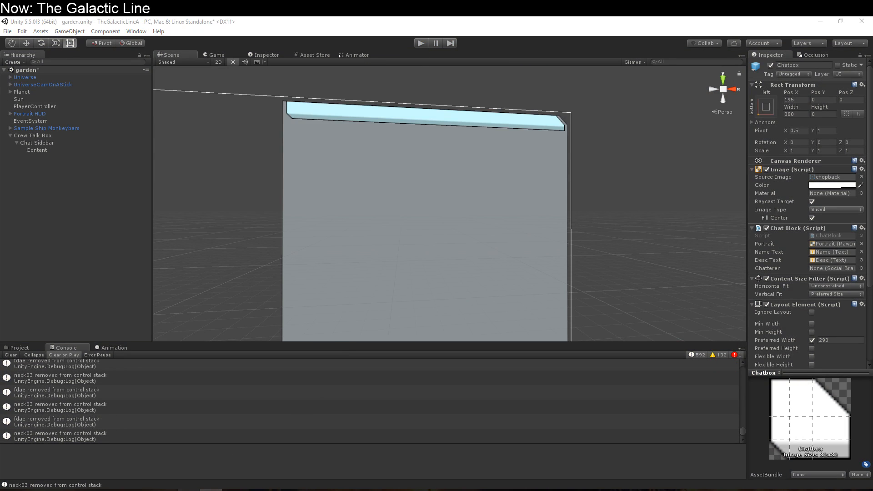
- In Update, add RectTransform t = GetComponent<RectTransform>(); below the comment, change the following line to t.hasChanged = true;, and save
{"action": "key", "text": "Down"}
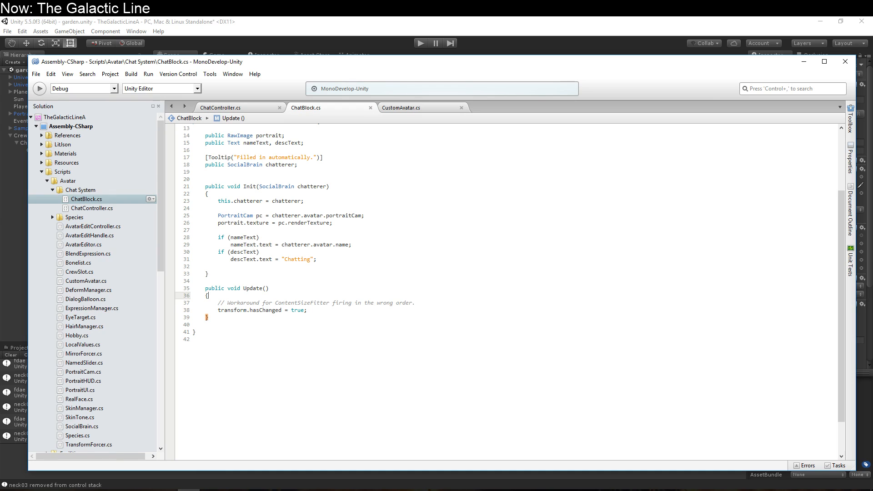
{"action": "key", "text": "Down"}
{"action": "key", "text": "End"}
{"action": "key", "text": "Return"}
{"action": "type", "text": "RectTr"}
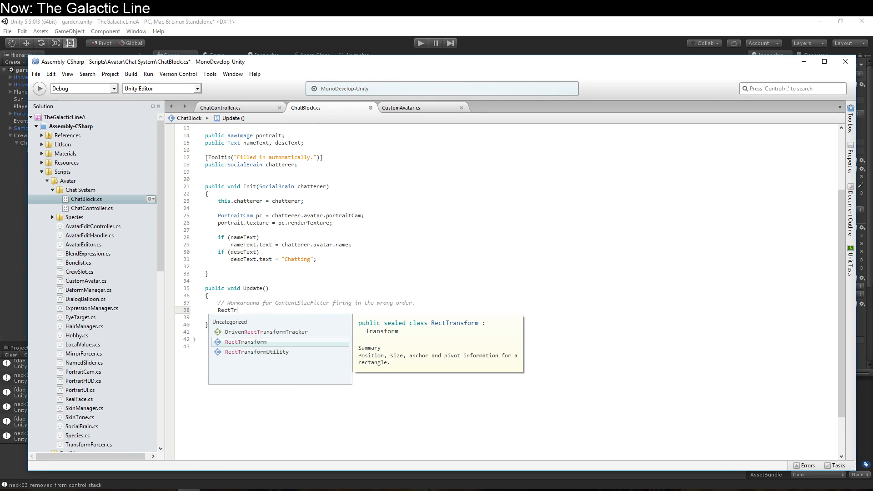
{"action": "type", "text": "ansform t= Get"}
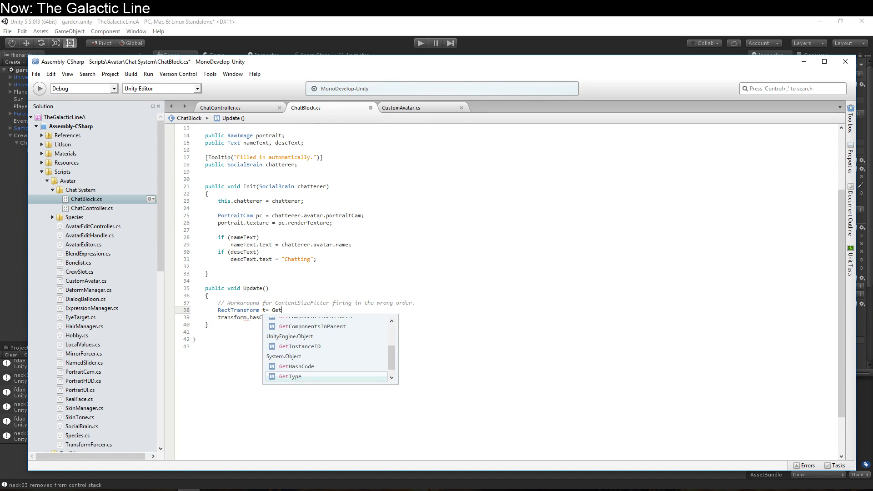
{"action": "type", "text": "Component<"}
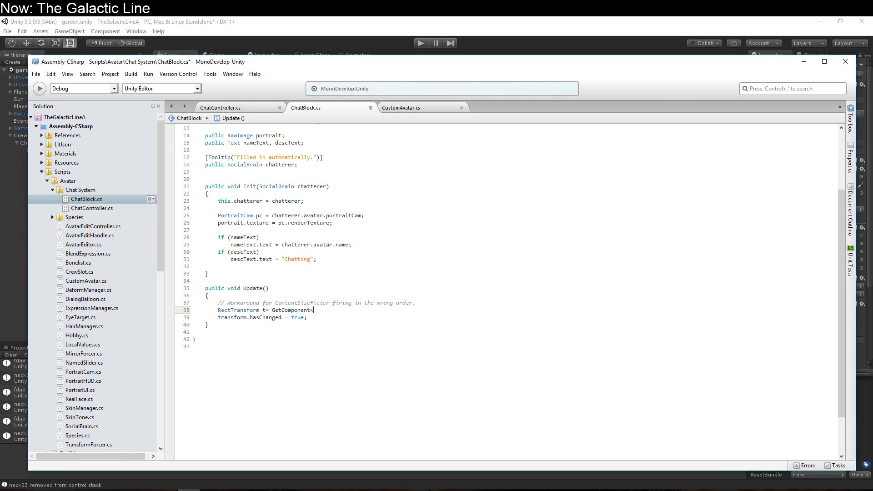
{"action": "type", "text": "RectTransform>();"}
{"action": "key", "text": "Down"}
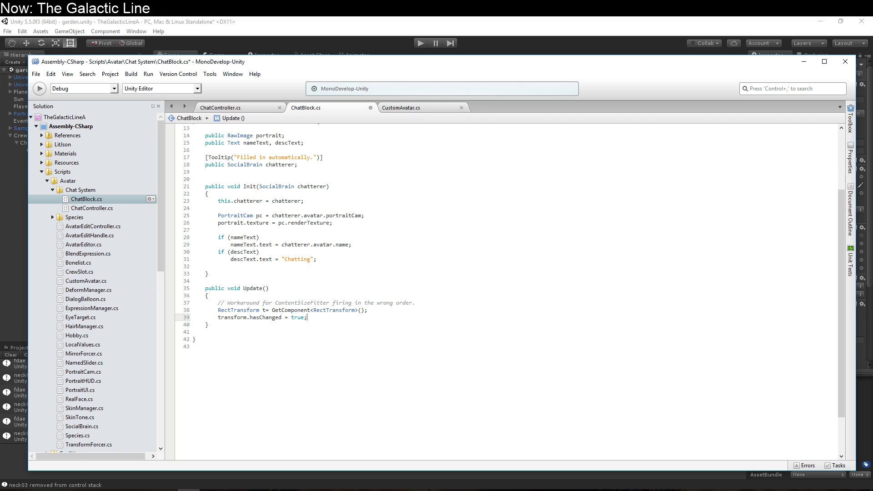
{"action": "key", "text": "Home"}
{"action": "key", "text": "ctrl+shift+Right"}
{"action": "type", "text": "t"}
{"action": "key", "text": "ctrl+s"}
{"action": "key", "text": "Up"}
{"action": "key", "text": "Up"}
{"action": "key", "text": "Up"}
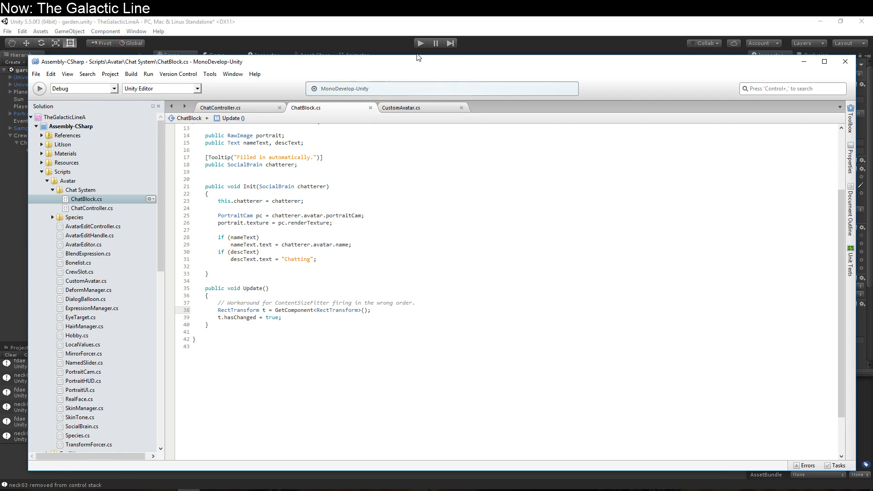
- Run the scene in Unity to check the sidebar with the RectTransform workaround, stop it, and go back to ChatBlock.cs
{"action": "left_click", "coordinate": [419, 43]}
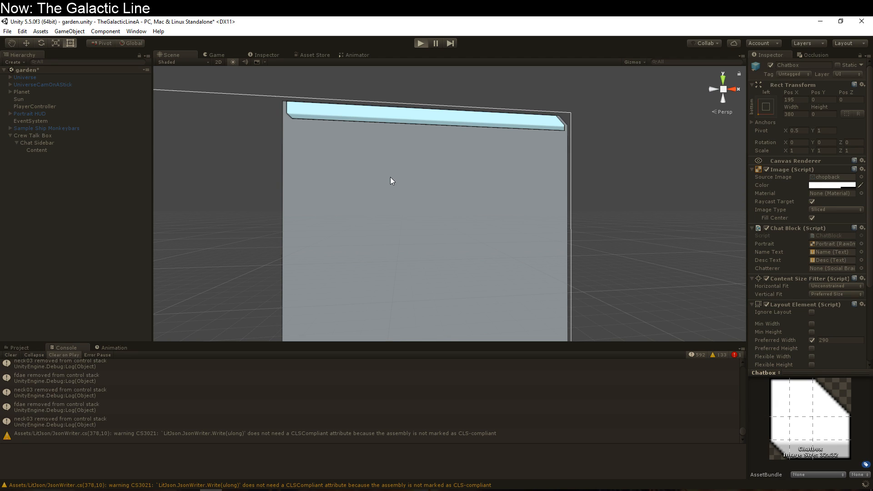
{"action": "key", "text": "ctrl+p"}
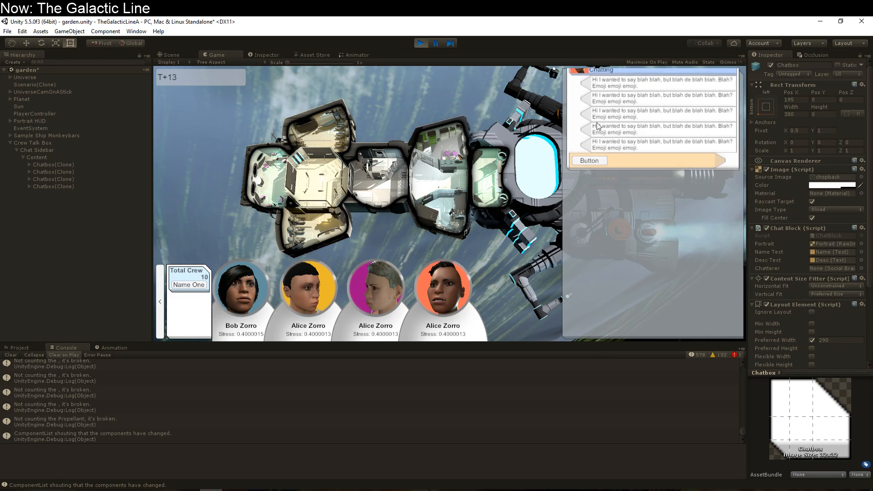
{"action": "left_click", "coordinate": [421, 43]}
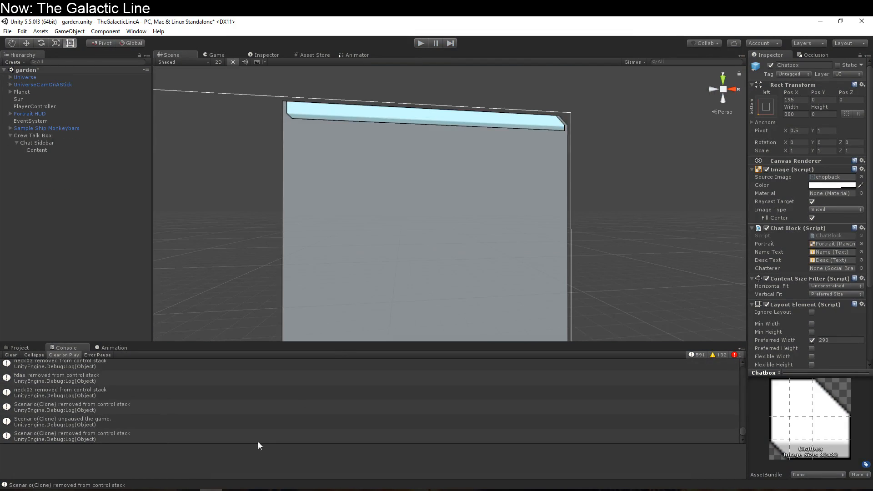
{"action": "left_click", "coordinate": [188, 490]}
{"action": "left_click", "coordinate": [318, 340]}
{"action": "left_click", "coordinate": [360, 311]}
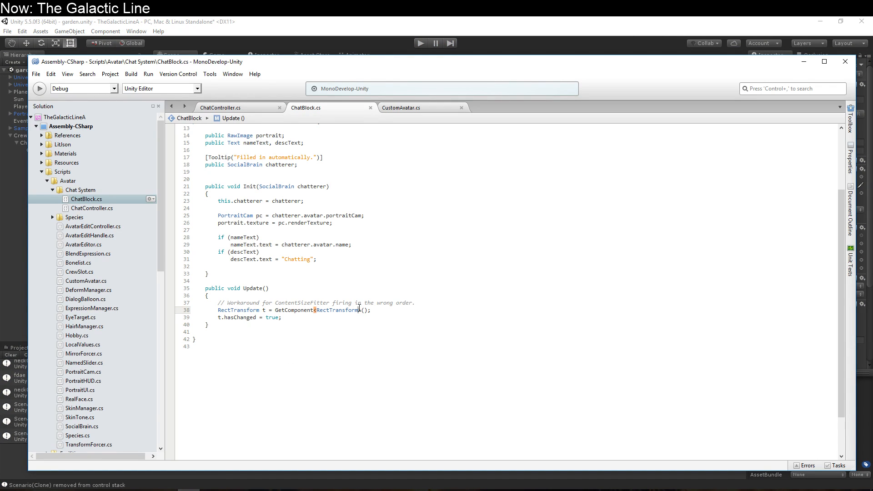
- Rename the Update method in ChatBlock.cs back to Start
{"action": "left_click", "coordinate": [403, 304]}
{"action": "key", "text": "Up"}
{"action": "key", "text": "Up"}
{"action": "key", "text": "Down"}
{"action": "key", "text": "Down"}
{"action": "key", "text": "Up"}
{"action": "key", "text": "Up"}
{"action": "key", "text": "ctrl+Right"}
{"action": "key", "text": "ctrl+Right"}
{"action": "key", "text": "ctrl+shift+Right"}
{"action": "type", "text": "Start"}
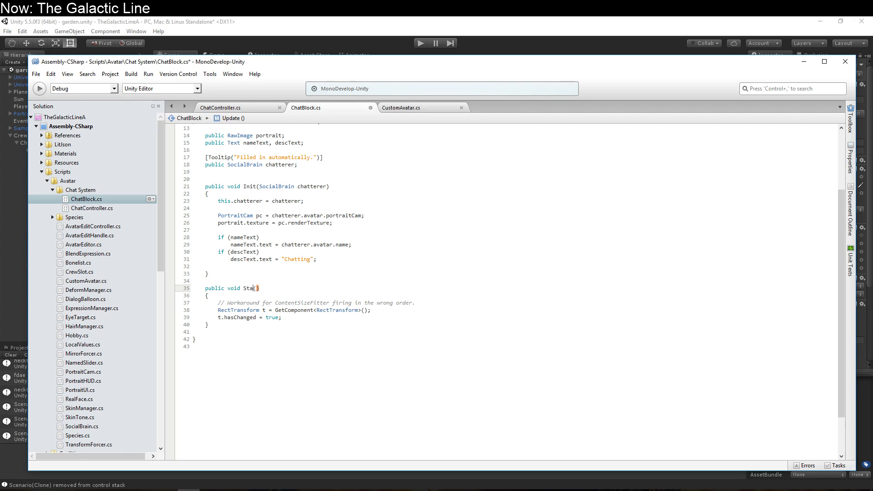
- Delete the RectTransform declaration and the t.hasChanged line below the workaround comment in Start
{"action": "key", "text": "Down"}
{"action": "key", "text": "Down"}
{"action": "key", "text": "Down"}
{"action": "key", "text": "shift+Down"}
{"action": "key", "text": "shift+Down"}
{"action": "key", "text": "Delete"}
{"action": "type", "text": "Child"}
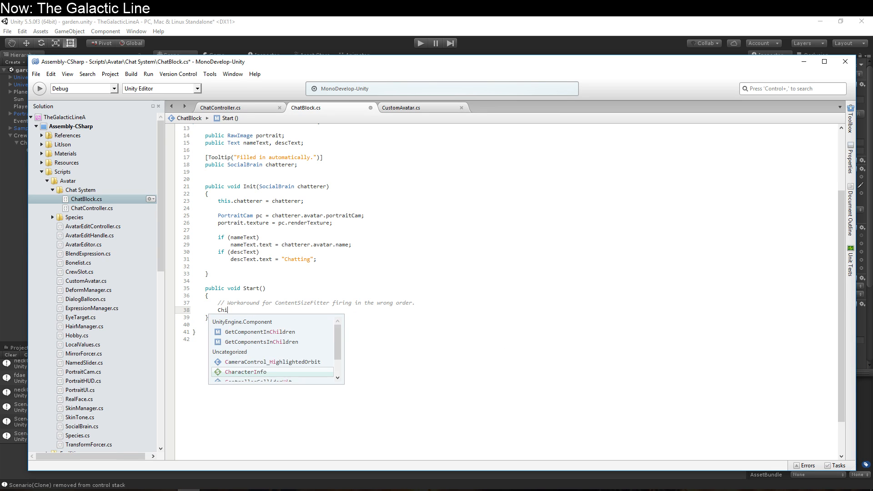
{"action": "key", "text": "Escape"}
{"action": "key", "text": "BackSpace"}
{"action": "key", "text": "BackSpace"}
{"action": "key", "text": "BackSpace"}
{"action": "key", "text": "BackSpace"}
{"action": "key", "text": "BackSpace"}
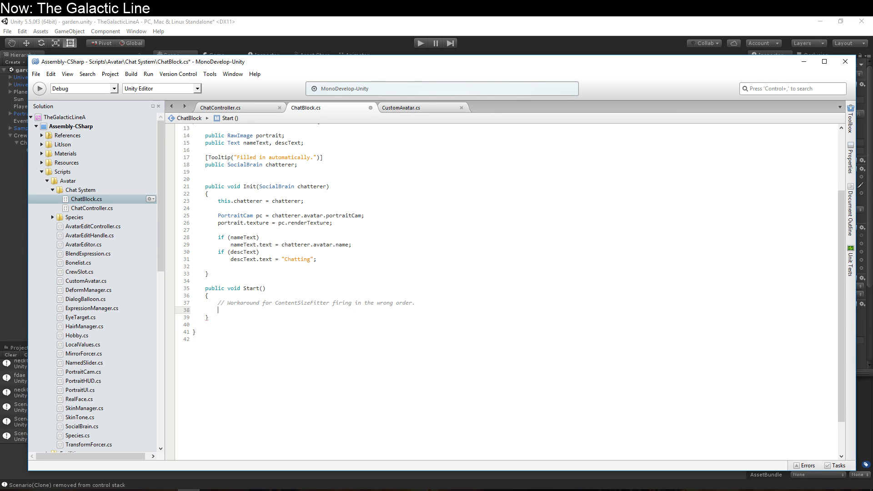
- In Start, add ContentSizeFitter csf = GetComponent<ContentSizeFitter>(); and csf.enabled = false; below the comment, and save the script
{"action": "left_click_drag", "start_coordinate": [628, 67], "coordinate": [619, 51]}
{"action": "type", "text": "ContentSizeFitter "}
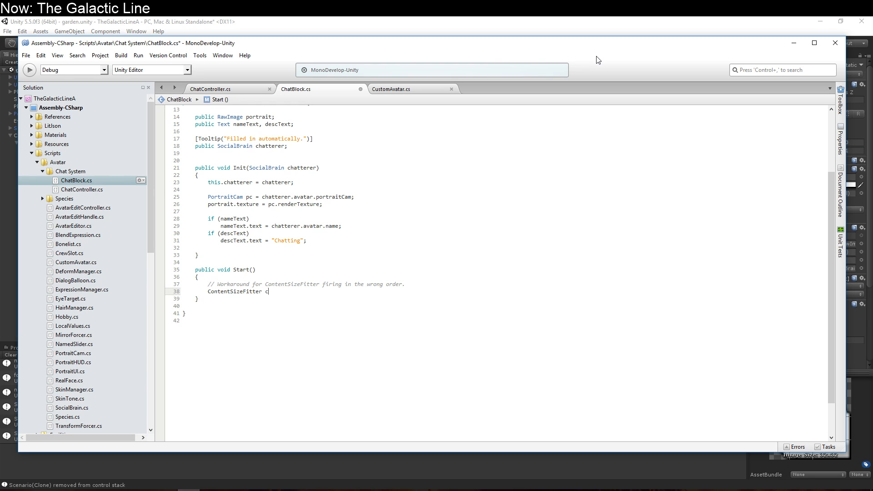
{"action": "type", "text": "csf = GetComponent<Cont"}
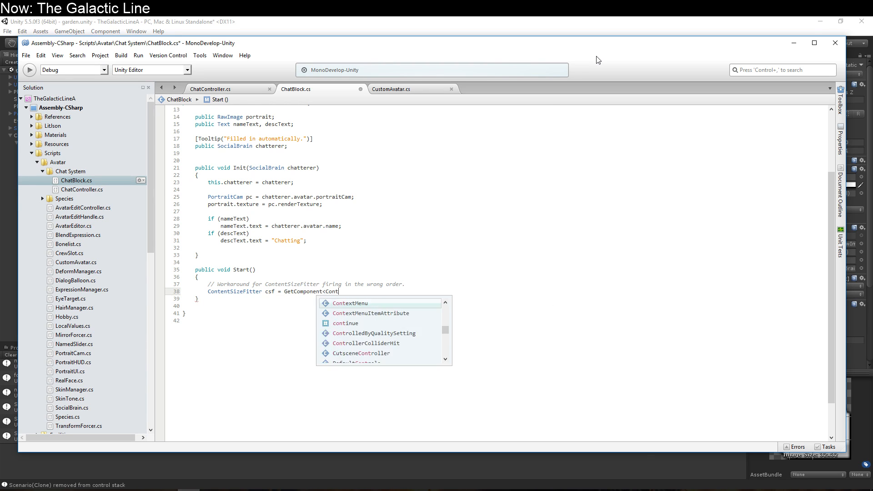
{"action": "type", "text": "entSizeFitter>();"}
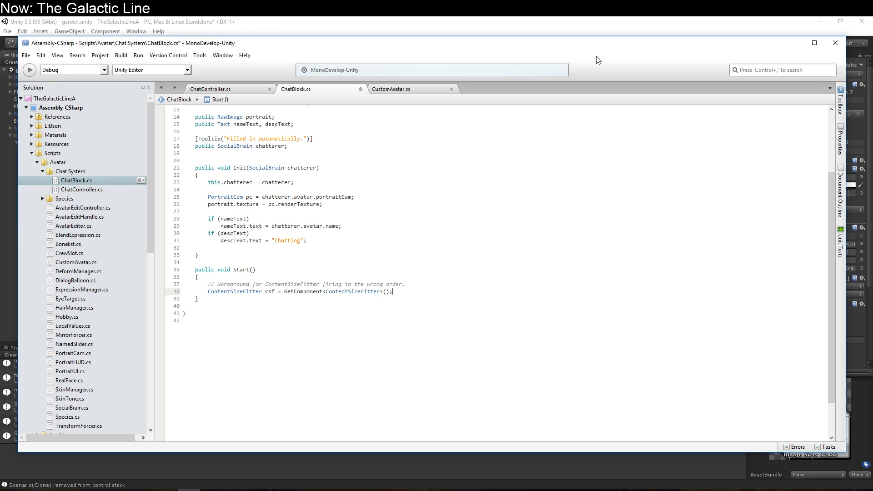
{"action": "key", "text": "Return"}
{"action": "type", "text": "csf.en"}
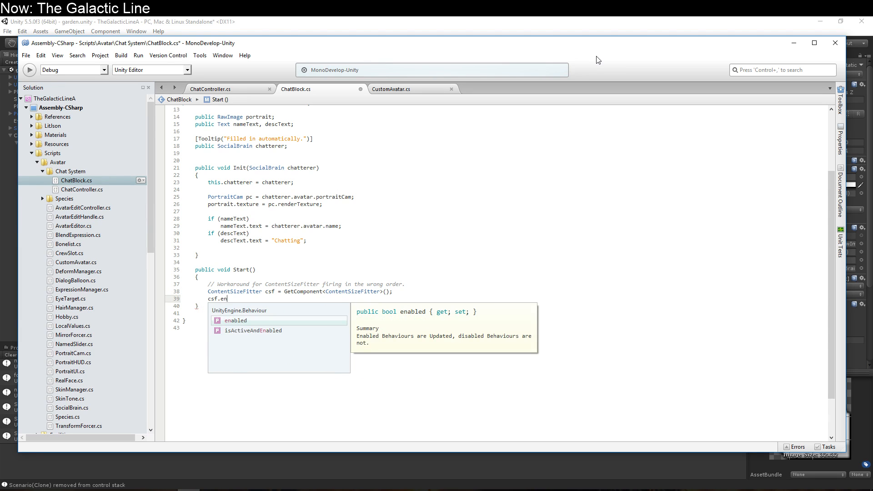
{"action": "type", "text": "abled = false;"}
{"action": "key", "text": "ctrl+s"}
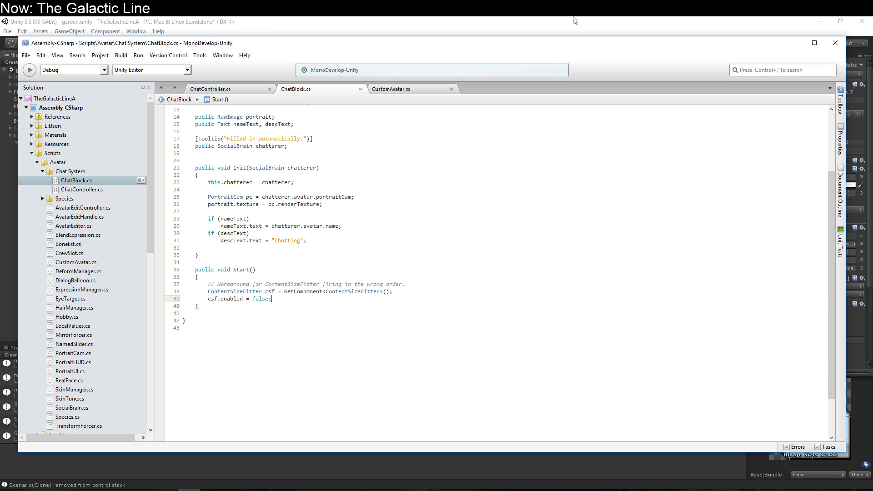
- Run the scene in Unity to test disabling the ContentSizeFitter in Start, stop it, and return to ChatBlock.cs
{"action": "left_click", "coordinate": [510, 32]}
{"action": "left_click", "coordinate": [424, 45]}
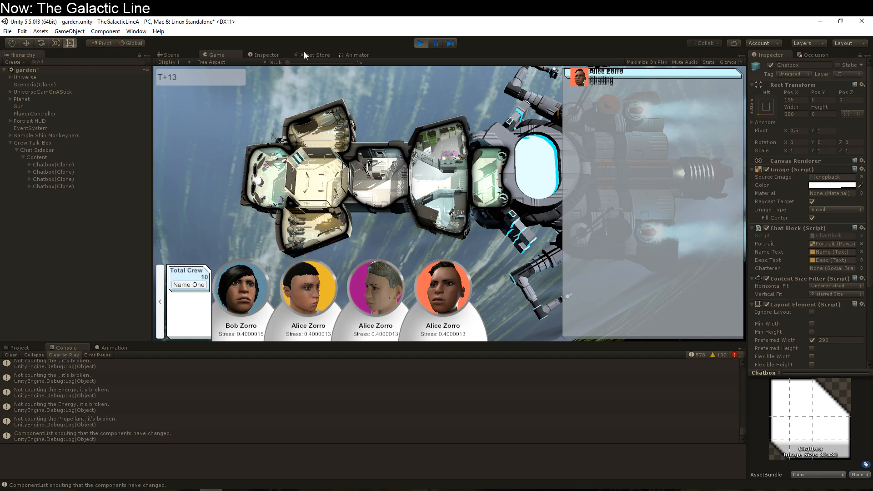
{"action": "left_click", "coordinate": [421, 44]}
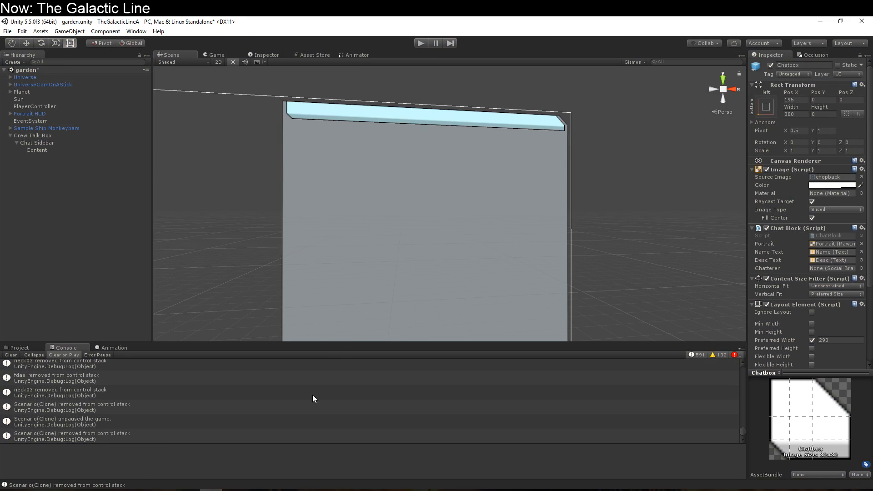
{"action": "left_click", "coordinate": [187, 490]}
{"action": "left_click", "coordinate": [250, 308]}
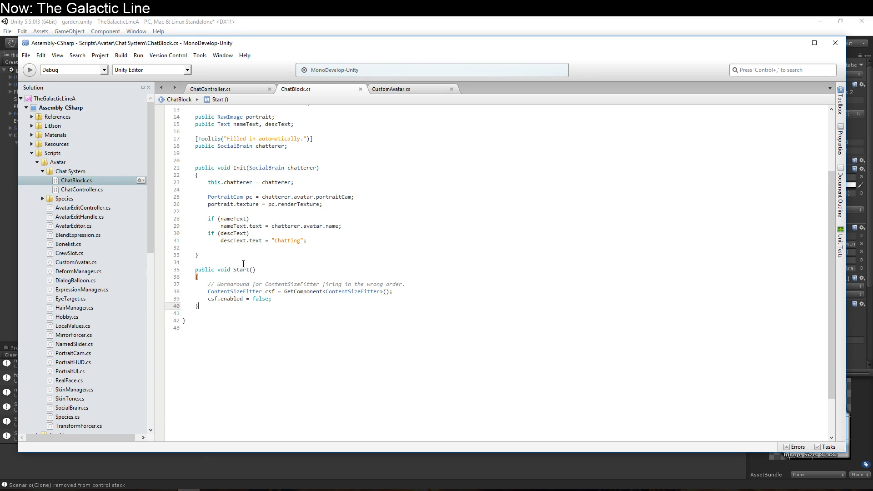
- Rename the method that disables the ContentSizeFitter from Start to Update, and save the script
{"action": "left_click", "coordinate": [241, 269]}
{"action": "type", "text": "Update"}
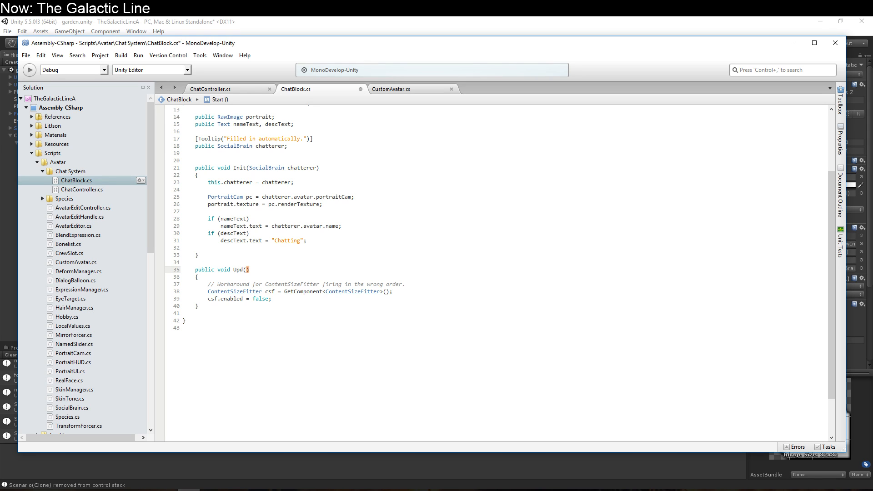
{"action": "left_click", "coordinate": [351, 321]}
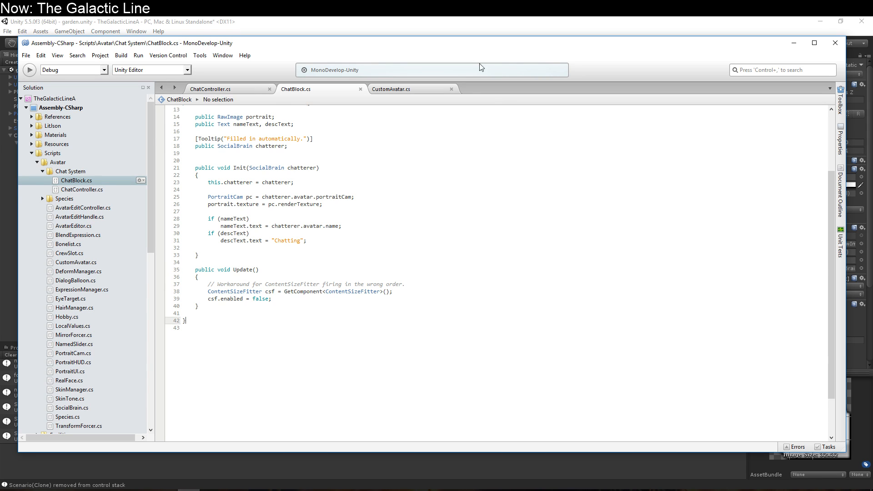
- Run the scene in Unity, check how the Chatbox entries stack with the fitter disabled in Update, and stop it
{"action": "left_click", "coordinate": [463, 33]}
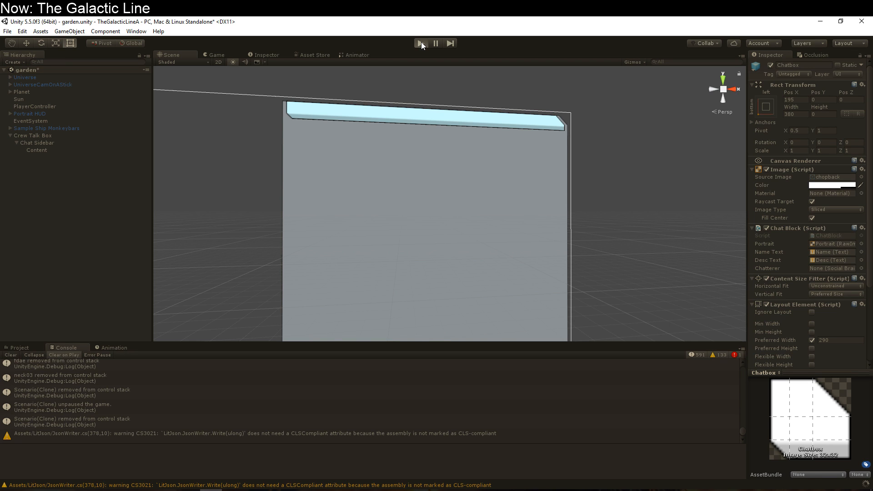
{"action": "left_click", "coordinate": [421, 43]}
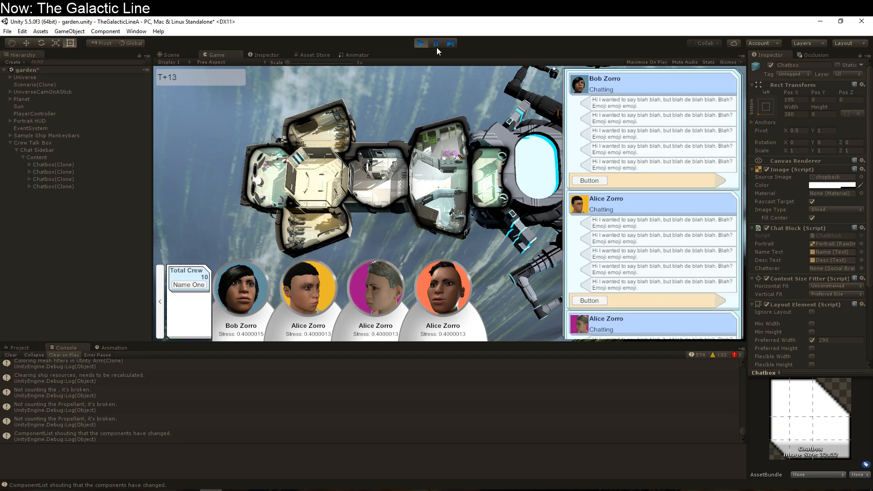
{"action": "left_click", "coordinate": [436, 47]}
{"action": "right_click_drag", "start_coordinate": [518, 154], "coordinate": [483, 182]}
{"action": "left_click", "coordinate": [439, 44]}
{"action": "mouse_move", "coordinate": [592, 327]}
{"action": "left_mouse_down"}
{"action": "mouse_move", "coordinate": [596, 137]}
{"action": "mouse_move", "coordinate": [590, 314]}
{"action": "left_mouse_up"}
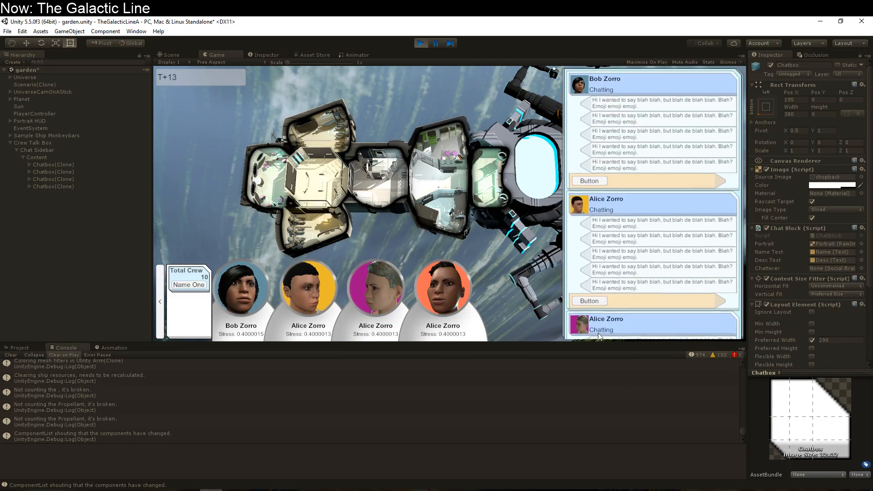
{"action": "left_click", "coordinate": [422, 43]}
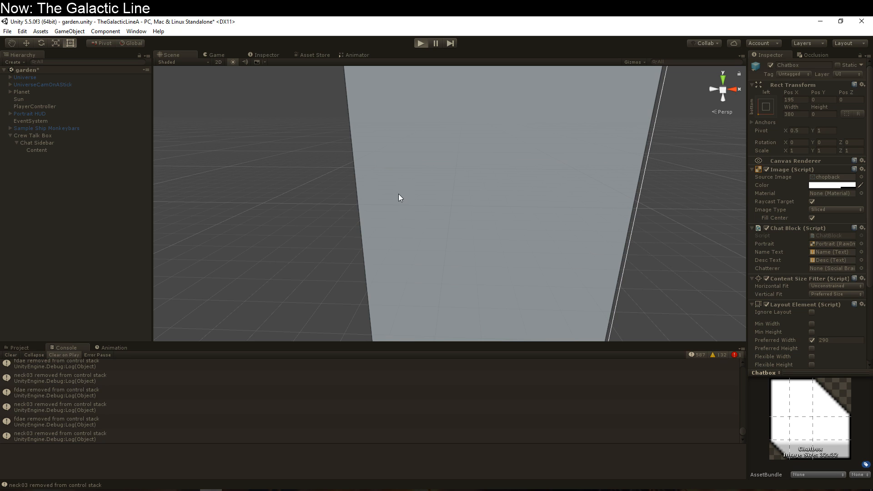
- Run the scene again, scroll the chat sidebar down through its Chatbox entries to test scrolling, and stop it
{"action": "key", "text": "ctrl+p"}
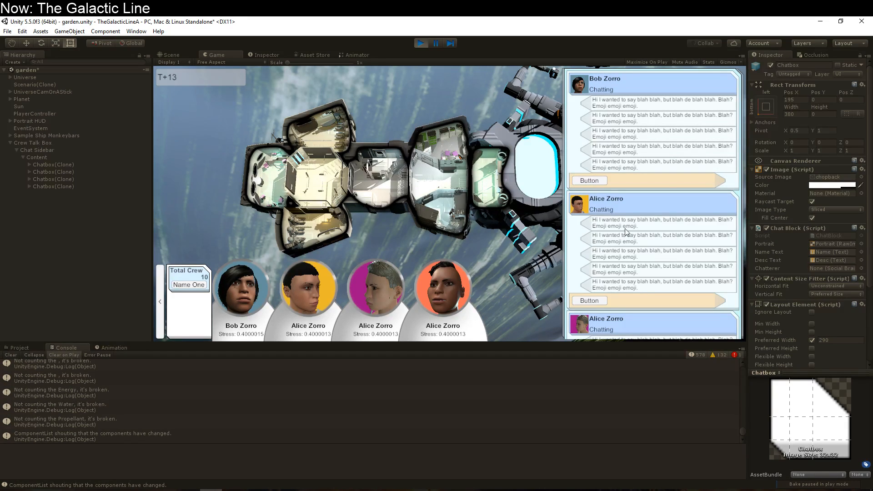
{"action": "scroll", "coordinate": [626, 232], "scroll_direction": "down", "scroll_amount": 2}
{"action": "left_click_drag", "start_coordinate": [616, 259], "coordinate": [612, 200]}
{"action": "left_click_drag", "start_coordinate": [633, 274], "coordinate": [611, 205]}
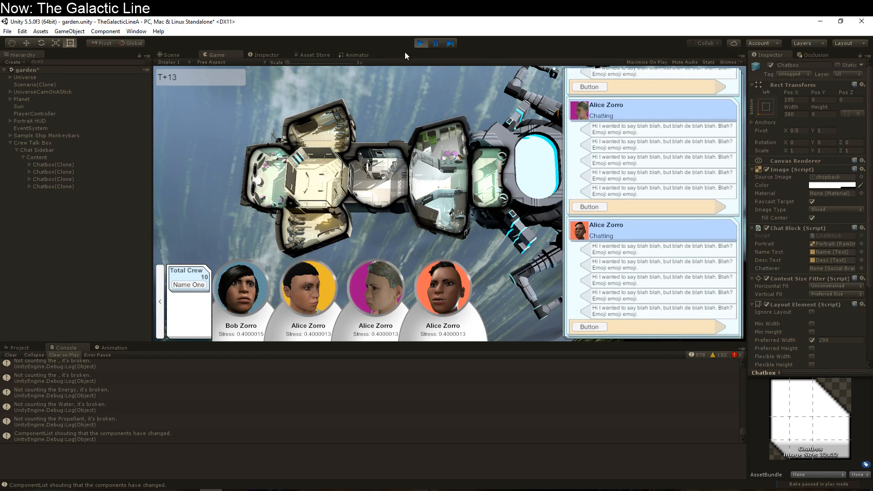
{"action": "left_click", "coordinate": [420, 43]}
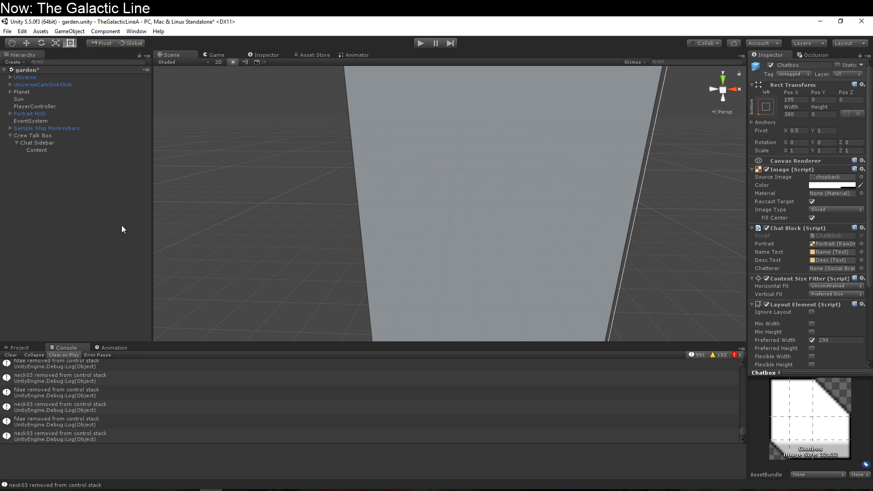
- Place an instance of the Chatbox prefab under the Chat Sidebar's Content object and frame it in the scene
{"action": "left_click", "coordinate": [30, 348]}
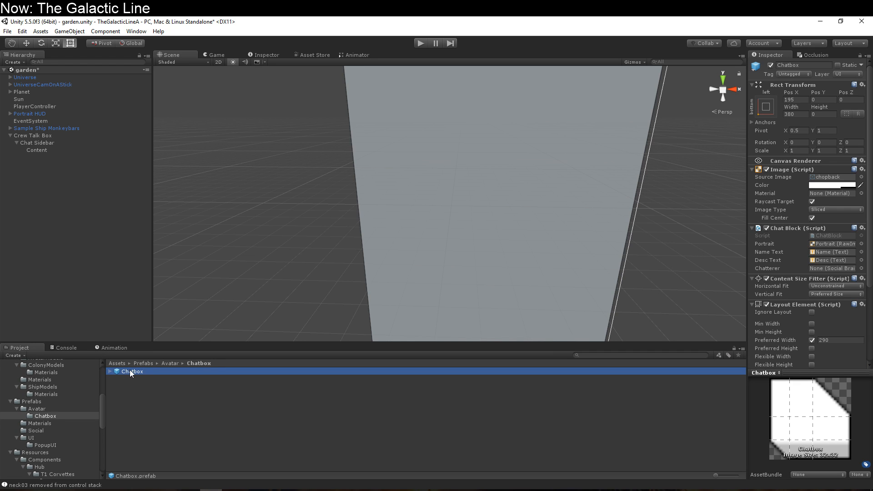
{"action": "left_click_drag", "start_coordinate": [129, 370], "coordinate": [45, 150]}
{"action": "key", "text": "f"}
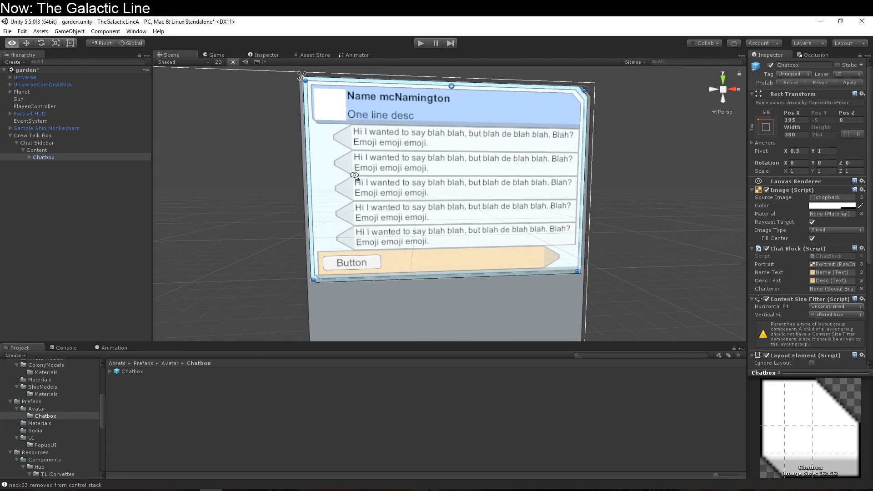
{"action": "right_click_drag", "start_coordinate": [354, 175], "coordinate": [363, 171]}
{"action": "left_click", "coordinate": [371, 142]}
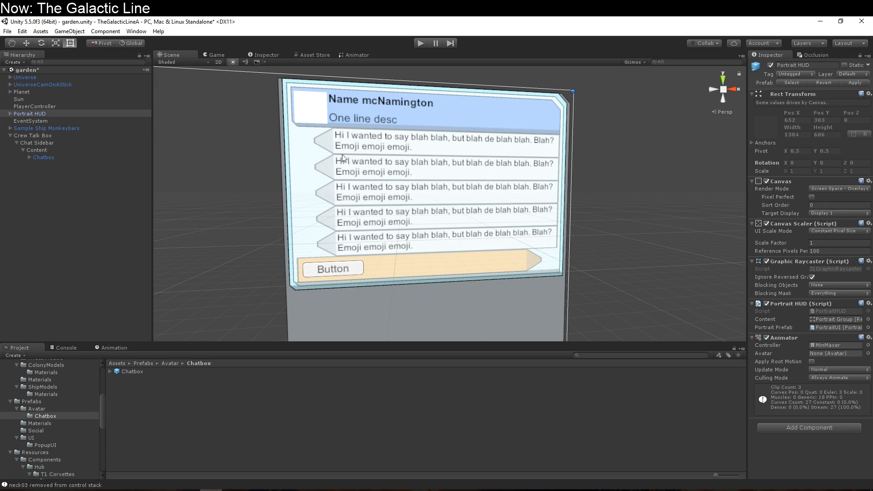
- Rename the Chatbox's first Line of Text child object as "Chatbox Line"
{"action": "left_click", "coordinate": [26, 157]}
{"action": "left_click", "coordinate": [29, 157]}
{"action": "left_click", "coordinate": [51, 172]}
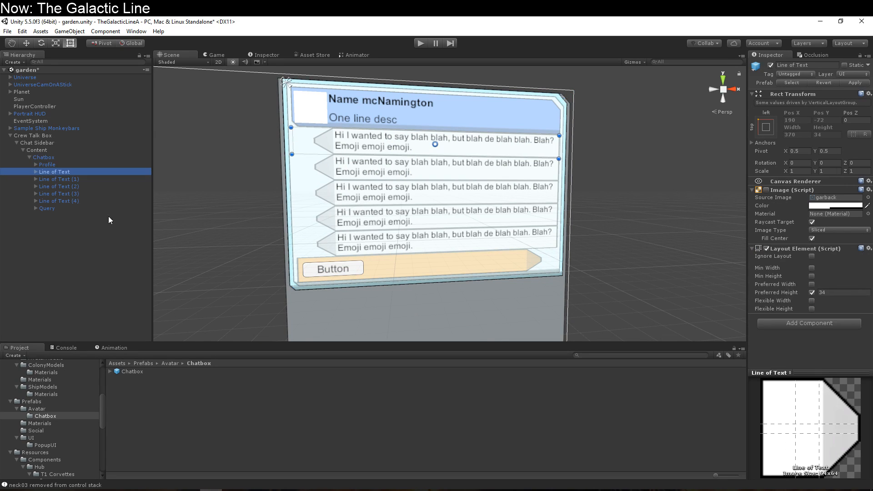
{"action": "right_click_drag", "start_coordinate": [210, 237], "coordinate": [150, 217]}
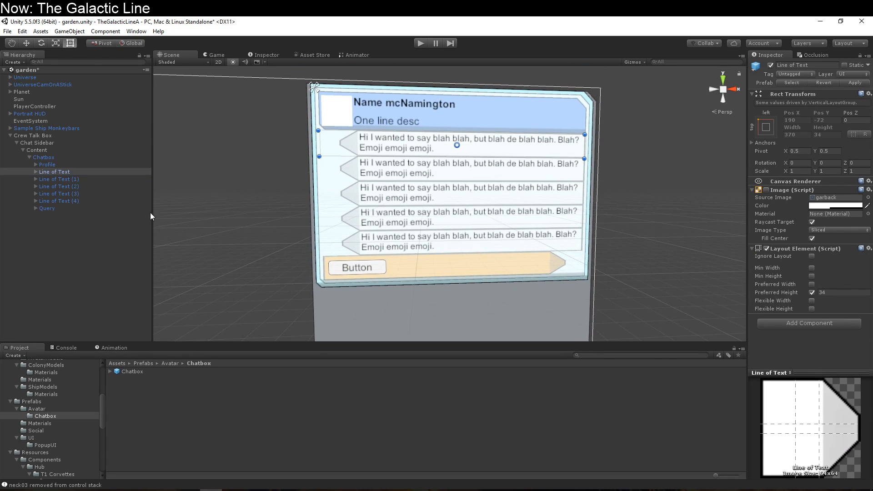
{"action": "double_click", "coordinate": [77, 172]}
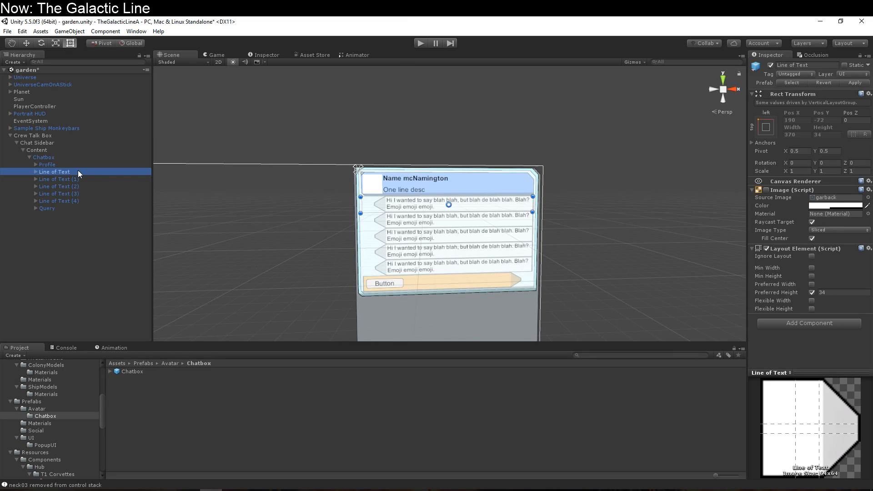
{"action": "left_click", "coordinate": [78, 172]}
{"action": "type", "text": "Chatb"}
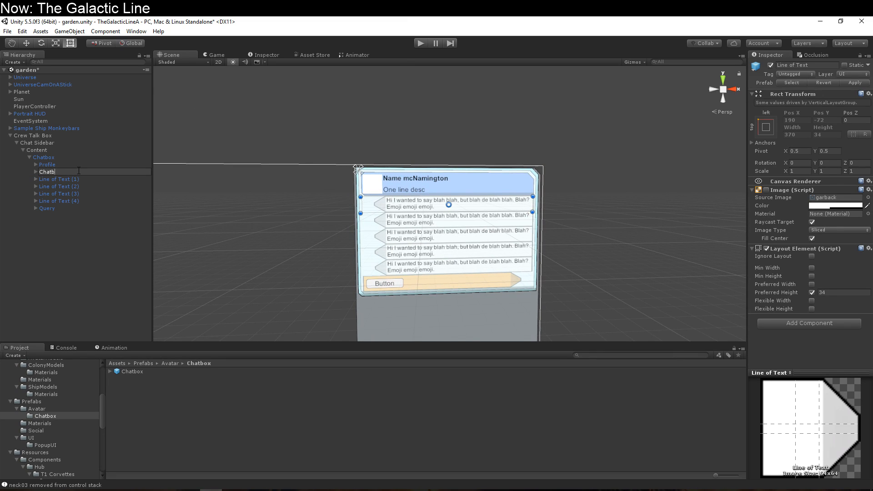
{"action": "type", "text": "ox Line"}
{"action": "key", "text": "Return"}
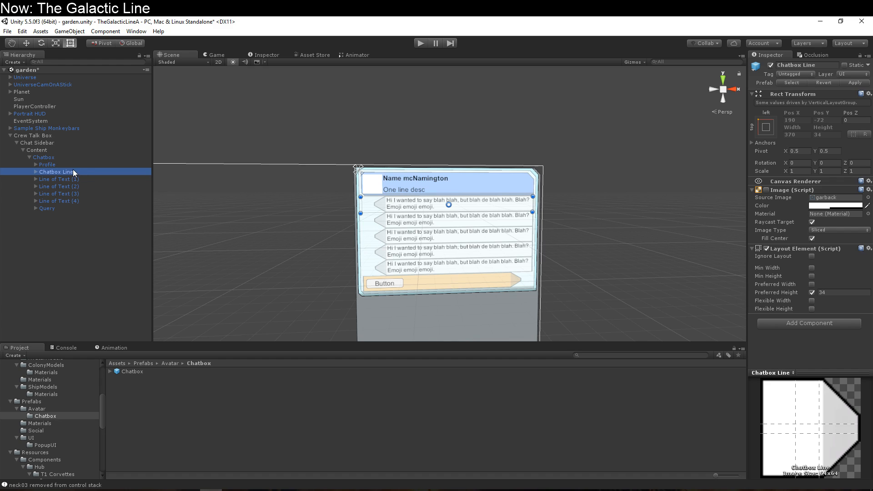
- Save Chatbox Line as a prefab in the Prefabs/Avatar/Chatbox folder, and switch to ChatBlock.cs in MonoDevelop
{"action": "left_click_drag", "start_coordinate": [72, 172], "coordinate": [138, 395]}
{"action": "left_click", "coordinate": [85, 166]}
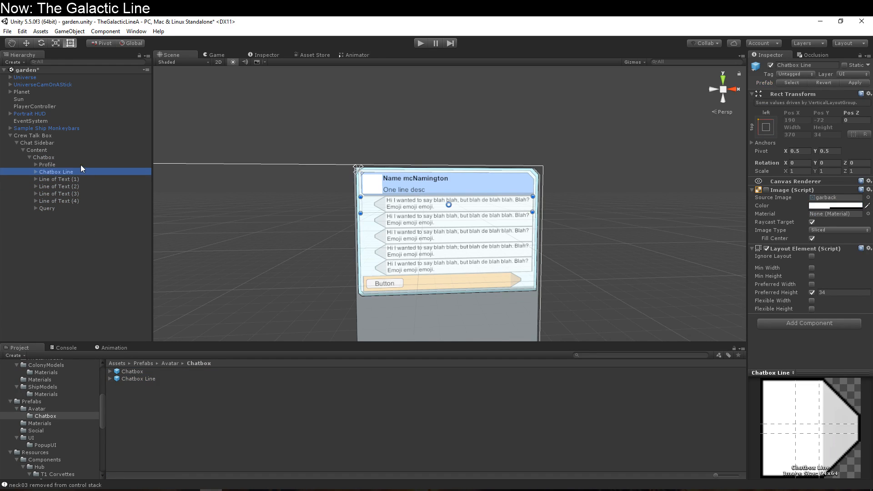
{"action": "left_click", "coordinate": [188, 490]}
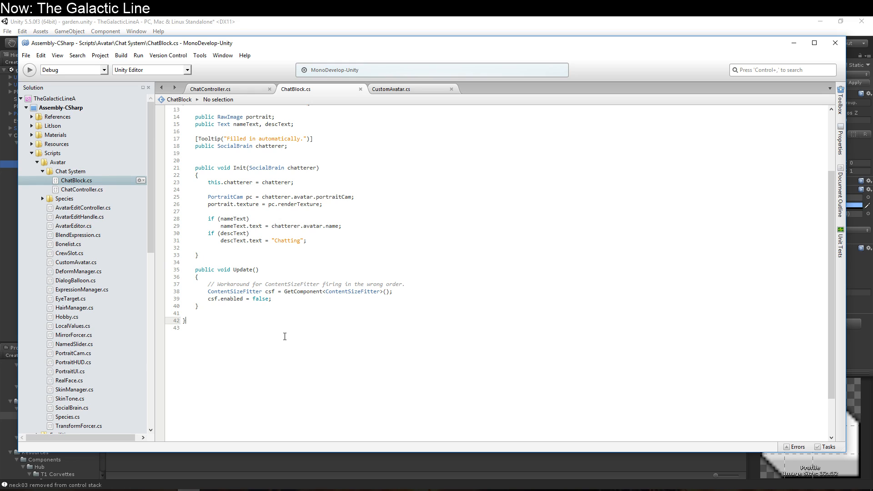
- Declare a public GameObject field named textLinePrefab above the portrait field in ChatBlock.cs
{"action": "key", "text": "Up"}
{"action": "key", "text": "Up"}
{"action": "key", "text": "Up"}
{"action": "key", "text": "Up"}
{"action": "key", "text": "Up"}
{"action": "key", "text": "Up"}
{"action": "key", "text": "Up"}
{"action": "key", "text": "Up"}
{"action": "key", "text": "Up"}
{"action": "key", "text": "Up"}
{"action": "key", "text": "Up"}
{"action": "key", "text": "Up"}
{"action": "key", "text": "Up"}
{"action": "key", "text": "Up"}
{"action": "key", "text": "Up"}
{"action": "key", "text": "Up"}
{"action": "key", "text": "Up"}
{"action": "key", "text": "Up"}
{"action": "key", "text": "Up"}
{"action": "key", "text": "Up"}
{"action": "key", "text": "Up"}
{"action": "key", "text": "Up"}
{"action": "key", "text": "Up"}
{"action": "key", "text": "Return"}
{"action": "key", "text": "Return"}
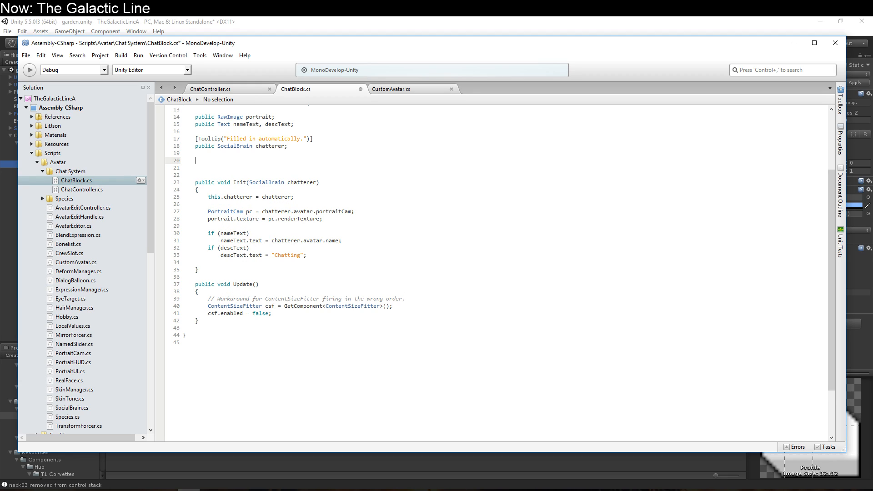
{"action": "key", "text": "BackSpace"}
{"action": "key", "text": "BackSpace"}
{"action": "key", "text": "Up"}
{"action": "key", "text": "Up"}
{"action": "key", "text": "Up"}
{"action": "key", "text": "Up"}
{"action": "key", "text": "Up"}
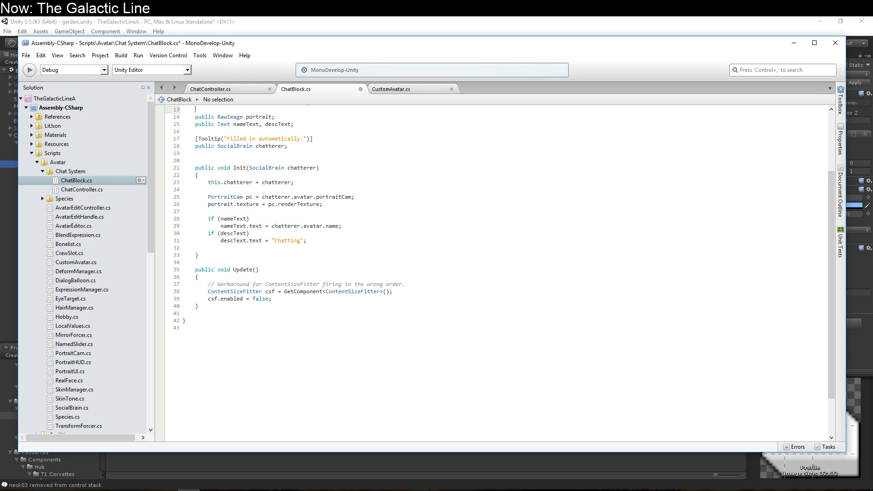
{"action": "key", "text": "Return"}
{"action": "key", "text": "Return"}
{"action": "key", "text": "Up"}
{"action": "type", "text": "public Gameo"}
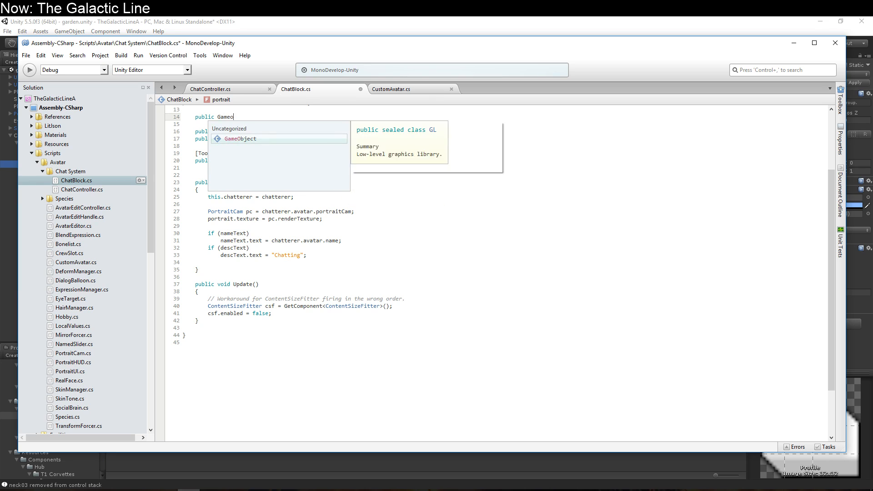
{"action": "key", "text": "BackSpace"}
{"action": "type", "text": "Objec"}
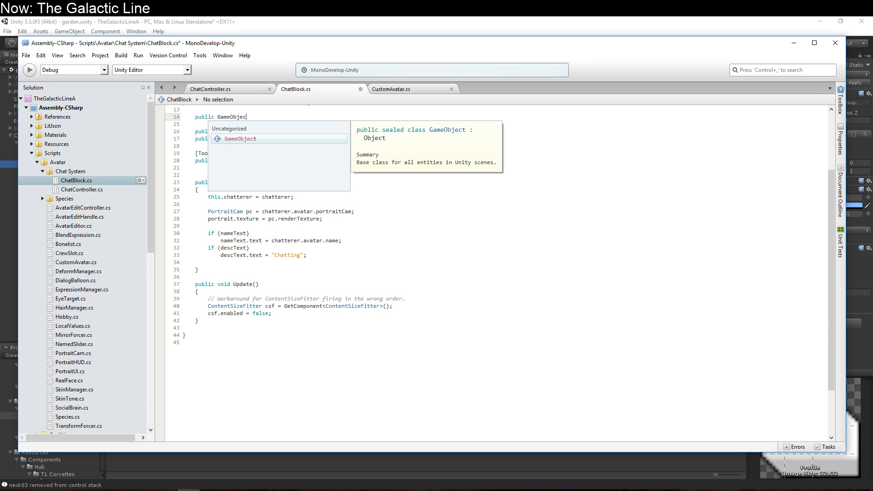
{"action": "type", "text": "t text"}
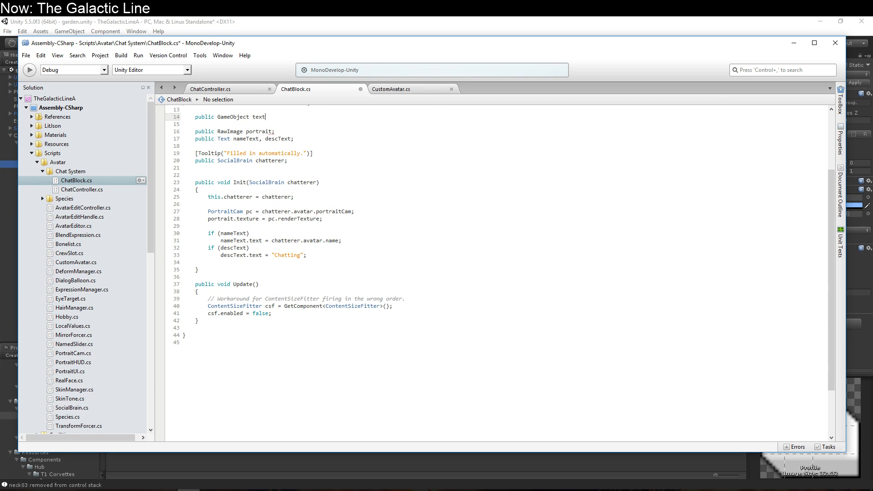
{"action": "type", "text": "Prefab"}
{"action": "key", "text": "shift+Left"}
{"action": "key", "text": "shift+Left"}
{"action": "key", "text": "shift+Left"}
{"action": "key", "text": "shift+Left"}
{"action": "key", "text": "shift+Left"}
{"action": "key", "text": "shift+Left"}
{"action": "type", "text": "LineFPrefab;"}
- Add an empty public void method Say(string line) below the Update method
{"action": "key", "text": "Down"}
{"action": "key", "text": "Down"}
{"action": "key", "text": "Down"}
{"action": "key", "text": "Down"}
{"action": "key", "text": "Down"}
{"action": "key", "text": "Down"}
{"action": "key", "text": "Down"}
{"action": "key", "text": "Down"}
{"action": "key", "text": "Down"}
{"action": "key", "text": "Down"}
{"action": "key", "text": "Down"}
{"action": "key", "text": "Down"}
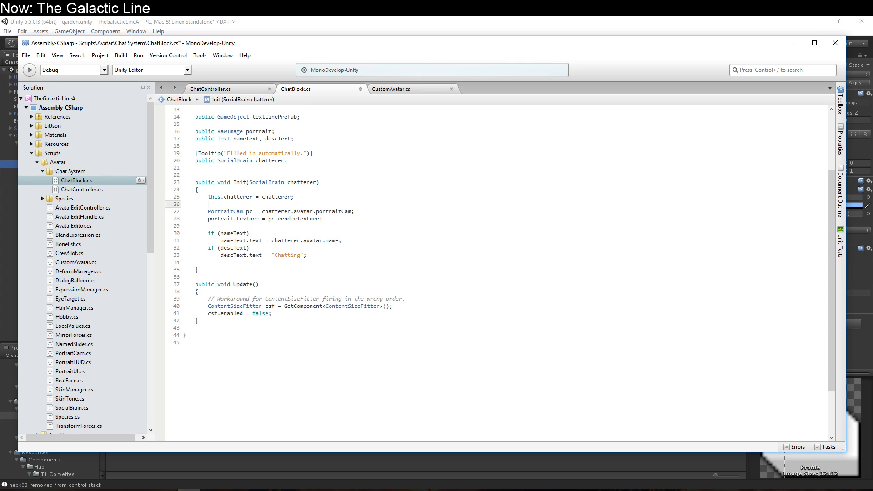
{"action": "key", "text": "Down"}
{"action": "key", "text": "Down"}
{"action": "key", "text": "Down"}
{"action": "key", "text": "Down"}
{"action": "key", "text": "Down"}
{"action": "key", "text": "Down"}
{"action": "key", "text": "Down"}
{"action": "key", "text": "Down"}
{"action": "key", "text": "Down"}
{"action": "key", "text": "Down"}
{"action": "key", "text": "Down"}
{"action": "key", "text": "Down"}
{"action": "key", "text": "Down"}
{"action": "key", "text": "Down"}
{"action": "key", "text": "Down"}
{"action": "key", "text": "Down"}
{"action": "key", "text": "Return"}
{"action": "key", "text": "Return"}
{"action": "type", "text": "publi"}
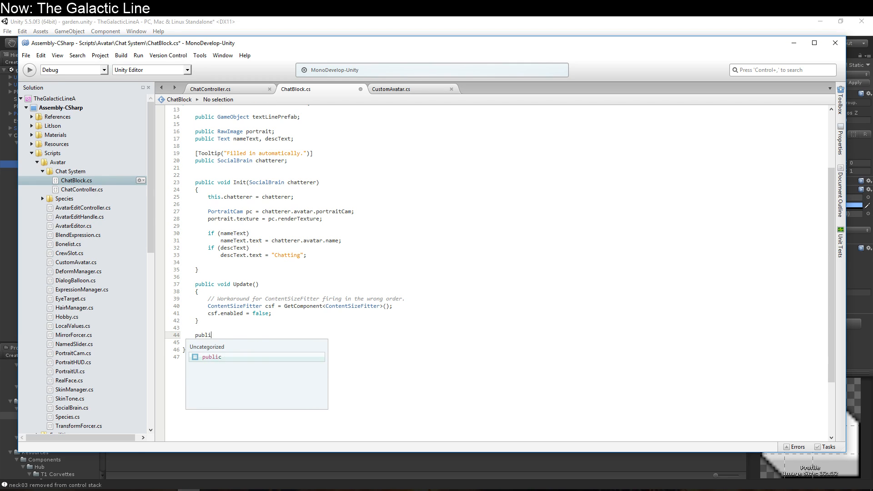
{"action": "type", "text": "c void "}
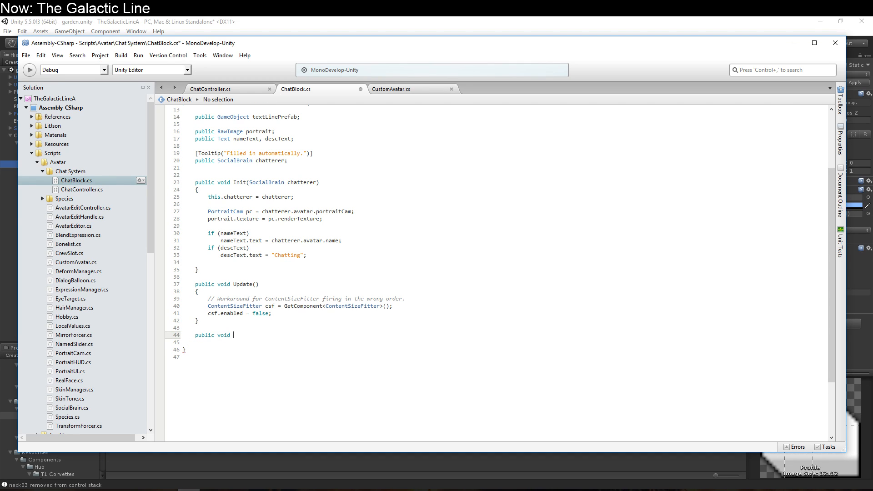
{"action": "type", "text": "TextLinePrefab()"}
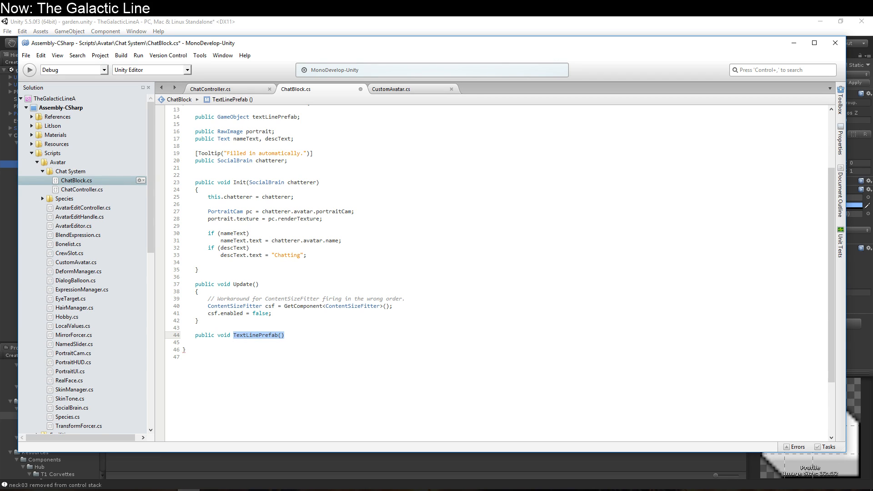
{"action": "type", "text": "Say(strnig"}
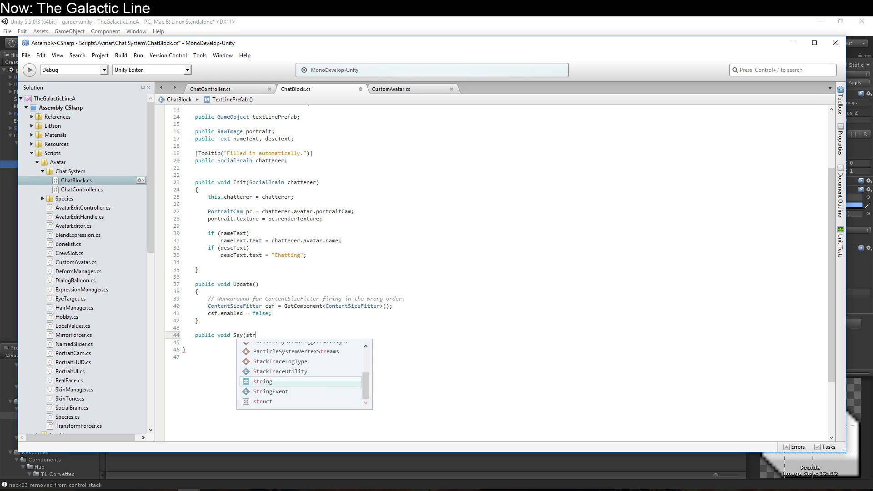
{"action": "key", "text": "BackSpace"}
{"action": "key", "text": "BackSpace"}
{"action": "type", "text": "ing line)"}
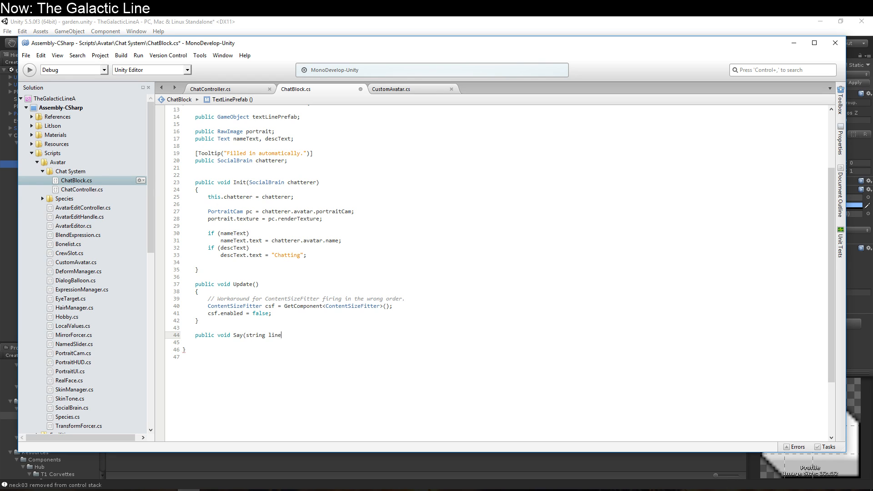
{"action": "key", "text": "Return"}
{"action": "type", "text": "{"}
{"action": "key", "text": "Return"}
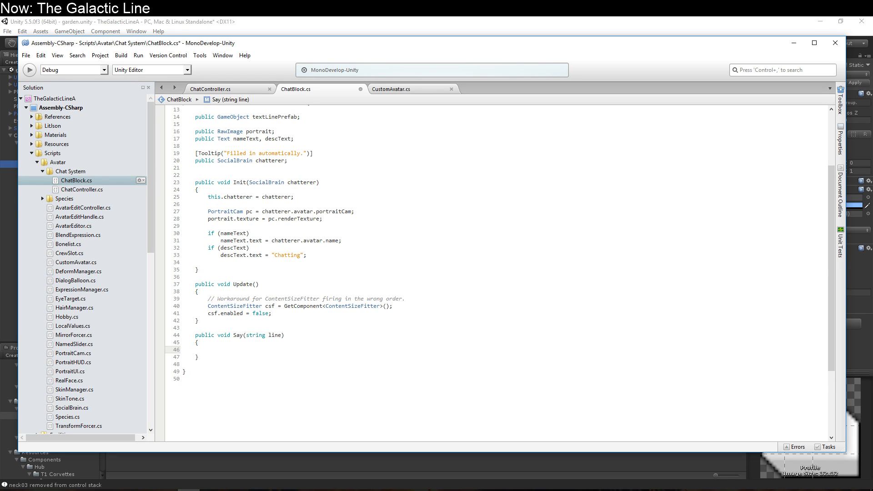
- Declare a protected ContentSizeFitter field named contentSizeFitter directly above the Update method
{"action": "key", "text": "Up"}
{"action": "key", "text": "Up"}
{"action": "key", "text": "Up"}
{"action": "key", "text": "Up"}
{"action": "key", "text": "Up"}
{"action": "key", "text": "Up"}
{"action": "key", "text": "shift+Down"}
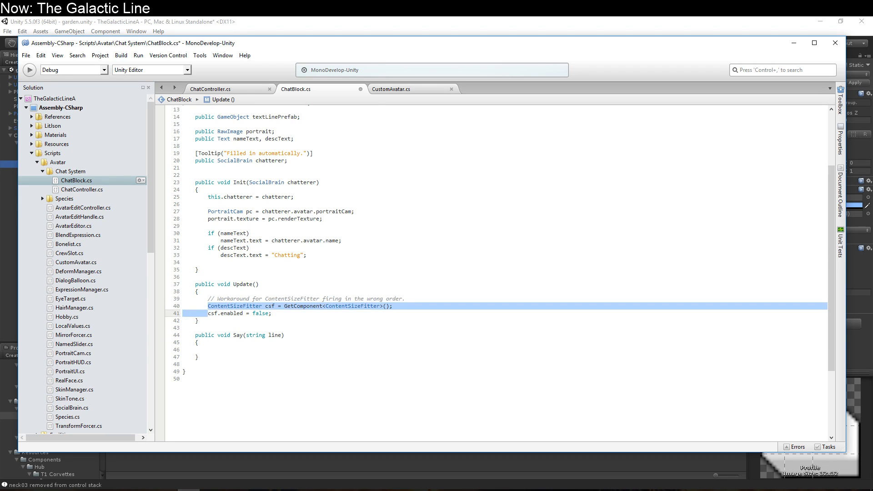
{"action": "key", "text": "Up"}
{"action": "key", "text": "Up"}
{"action": "key", "text": "Up"}
{"action": "key", "text": "Up"}
{"action": "key", "text": "Up"}
{"action": "key", "text": "Return"}
{"action": "key", "text": "Return"}
{"action": "key", "text": "Up"}
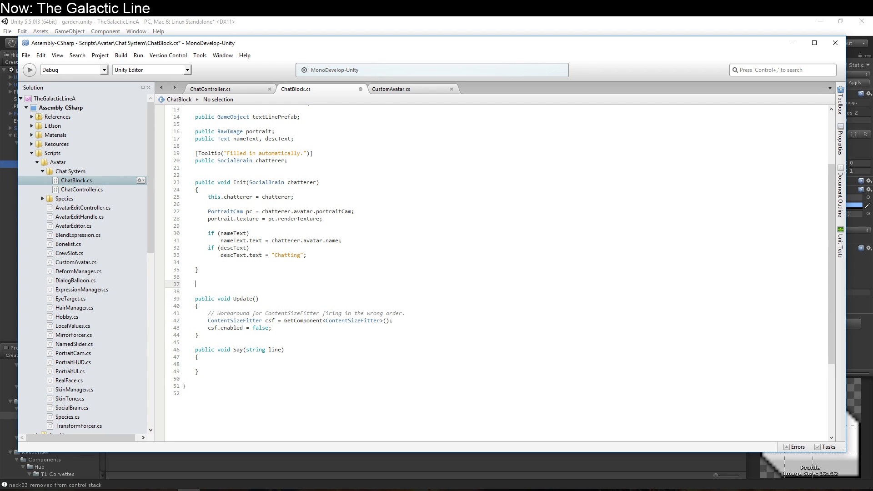
{"action": "key", "text": "Delete"}
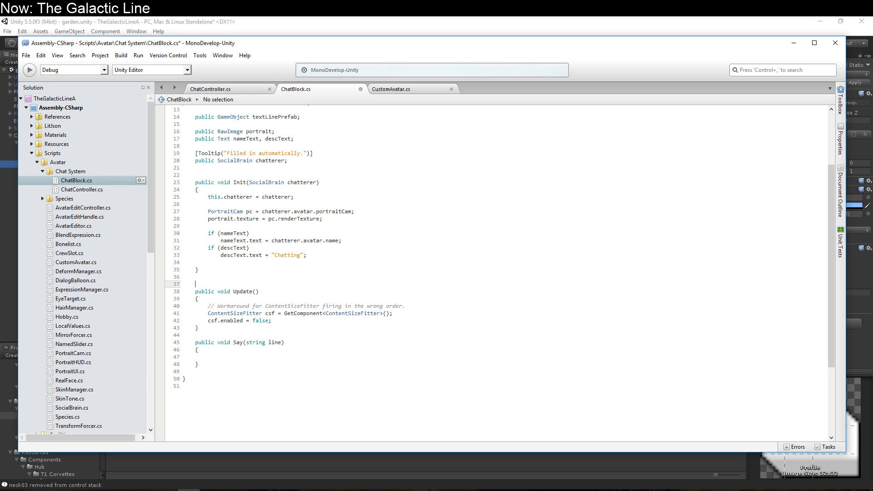
{"action": "type", "text": "protecte"}
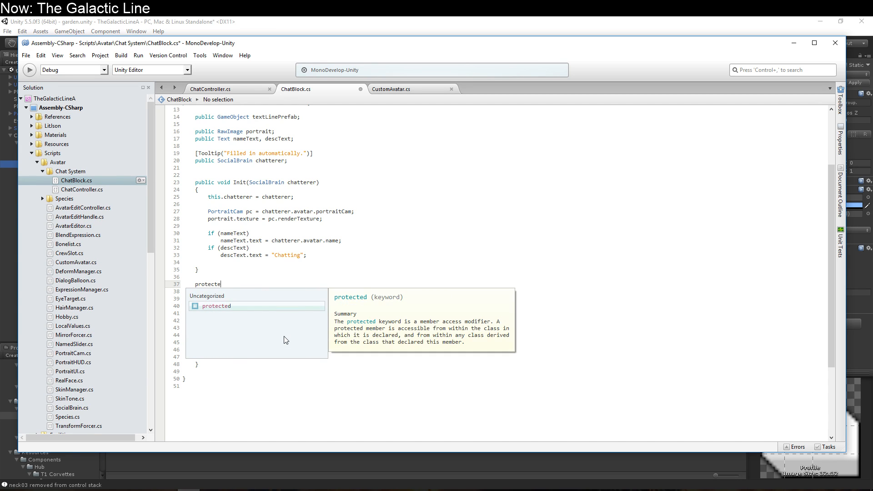
{"action": "type", "text": "d ContentSizeFitter"}
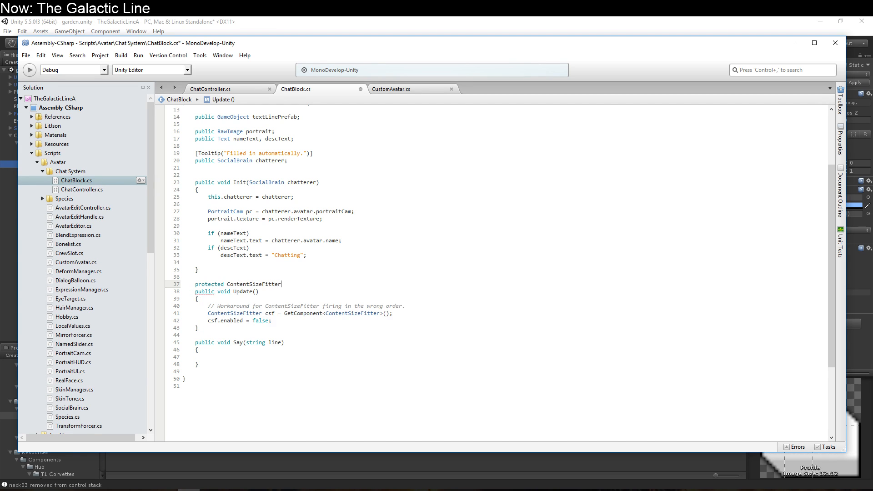
{"action": "type", "text": " contentSizeFitter;"}
- In Update, replace the local csf declaration with an if (! contentSizeFitter) check that assigns the GetComponent result to contentSizeFitter
{"action": "key", "text": "Down"}
{"action": "key", "text": "Down"}
{"action": "key", "text": "Down"}
{"action": "key", "text": "End"}
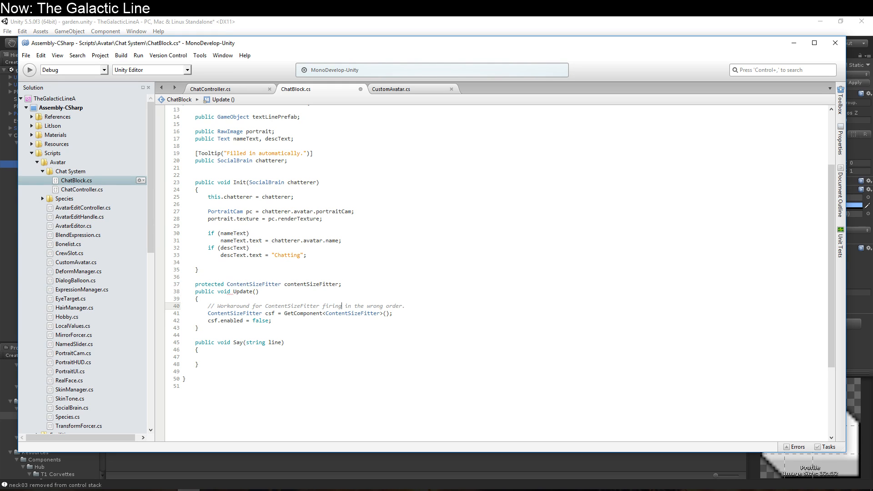
{"action": "key", "text": "Return"}
{"action": "type", "text": "if (! contentSizeFitter)"}
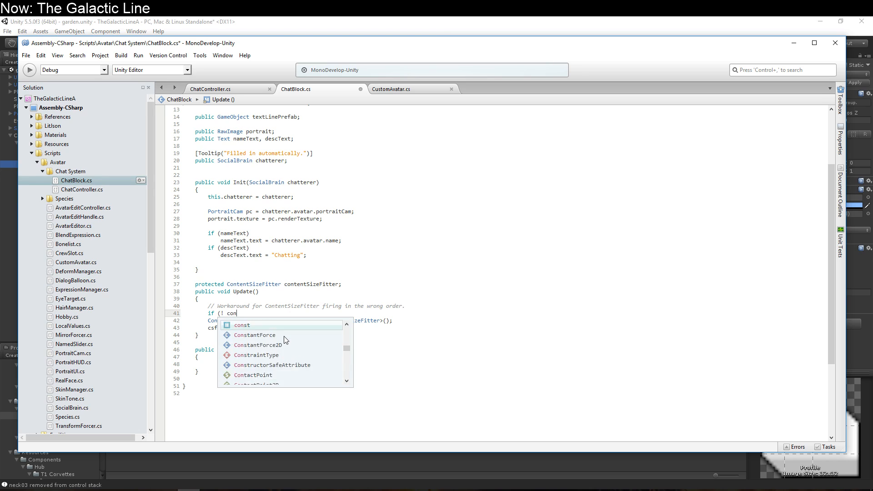
{"action": "key", "text": "Down"}
{"action": "key", "text": "Home"}
{"action": "key", "text": "Tab"}
{"action": "key", "text": "ctrl+Delete"}
{"action": "key", "text": "ctrl+Delete"}
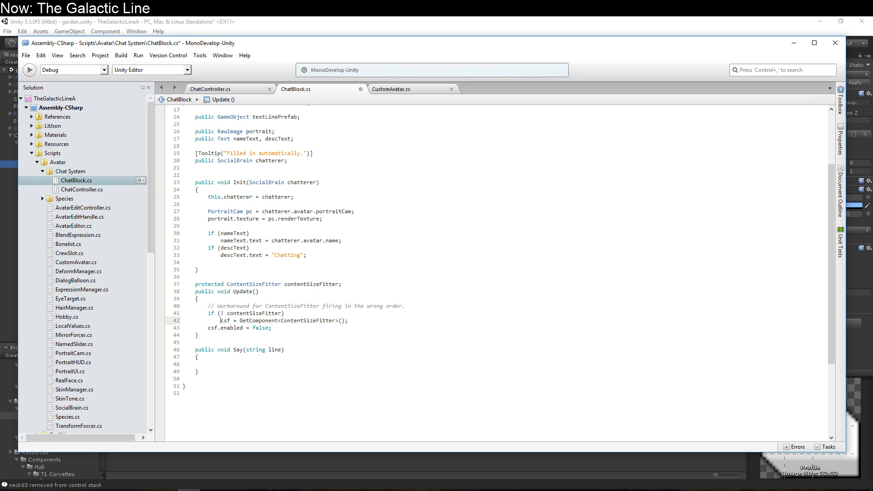
{"action": "type", "text": "content"}
{"action": "key", "text": "Return"}
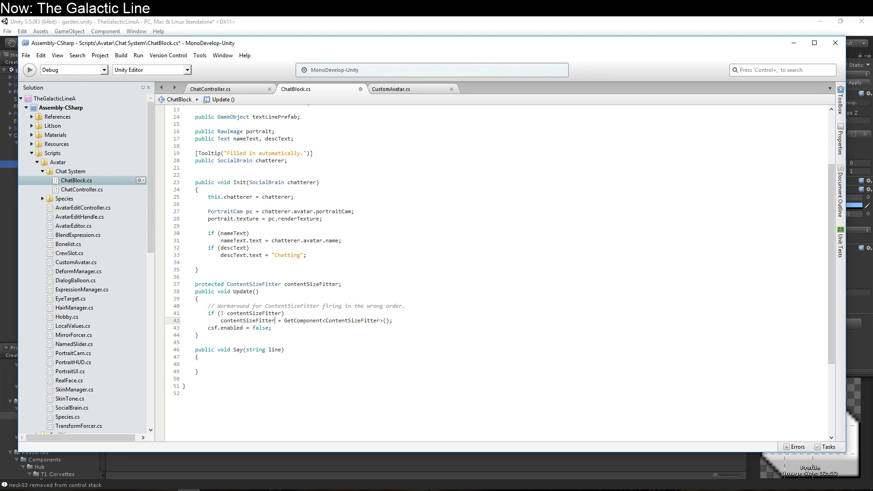
- Put an if (contentSizeFitter.enabled) condition before the line that disables the fitter, and indent that line under it
{"action": "key", "text": "End"}
{"action": "key", "text": "Return"}
{"action": "type", "text": "if (content"}
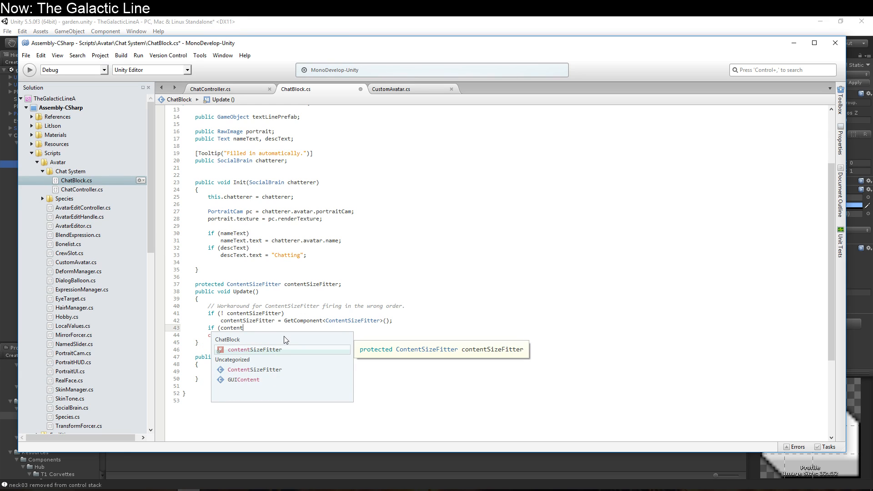
{"action": "key", "text": "Return"}
{"action": "type", "text": ".enabled)"}
{"action": "key", "text": "Down"}
{"action": "key", "text": "Home"}
{"action": "key", "text": "Tab"}
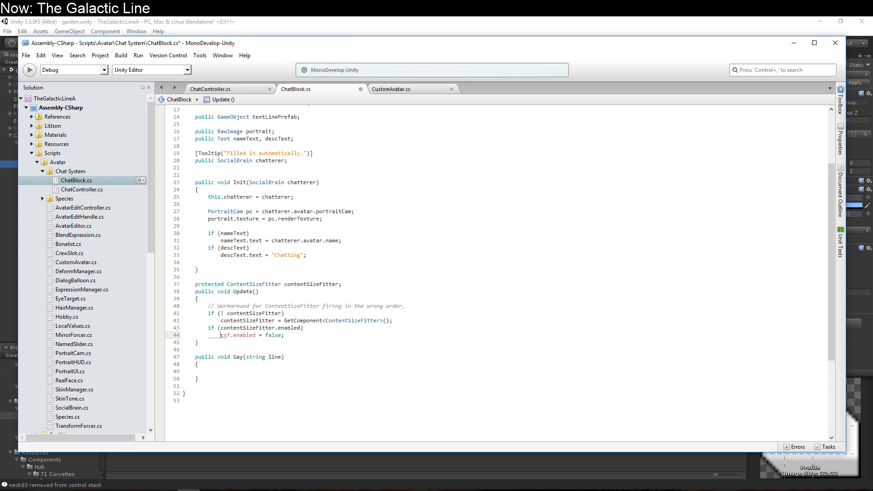
{"action": "key", "text": "Down"}
{"action": "key", "text": "Down"}
{"action": "key", "text": "Down"}
{"action": "key", "text": "Down"}
{"action": "key", "text": "Down"}
{"action": "key", "text": "Up"}
{"action": "key", "text": "Down"}
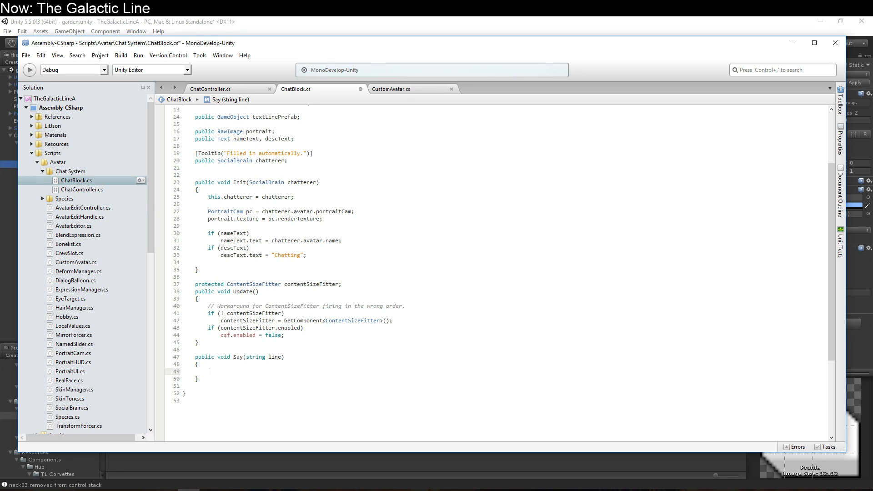
{"action": "key", "text": "Up"}
{"action": "key", "text": "Up"}
{"action": "key", "text": "Up"}
{"action": "key", "text": "Up"}
{"action": "key", "text": "Up"}
{"action": "key", "text": "Up"}
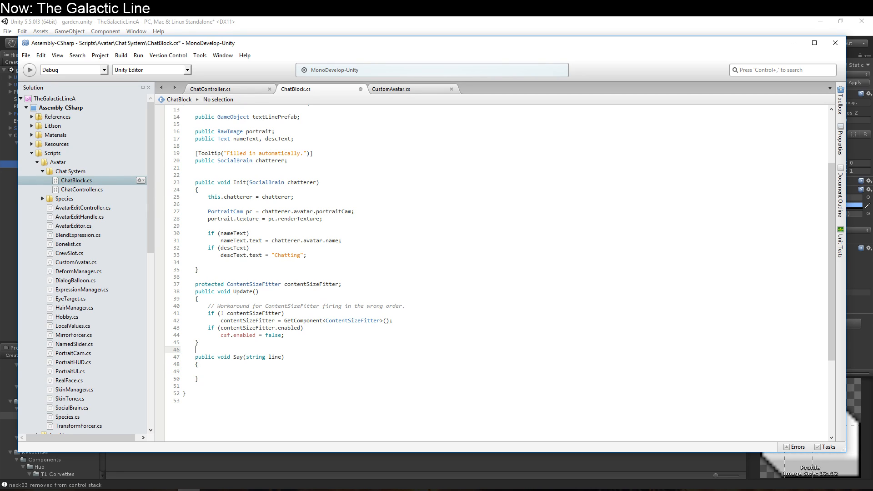
- Replace csf with contentSizeFitter in the line of Update that sets enabled to false
{"action": "key", "text": "ctrl+Right"}
{"action": "key", "text": "ctrl+Right"}
{"action": "key", "text": "ctrl+shift+Right"}
{"action": "key", "text": "ctrl+c"}
{"action": "key", "text": "Down"}
{"action": "key", "text": "ctrl+Left"}
{"action": "key", "text": "ctrl+shift+Right"}
{"action": "key", "text": "ctrl+v"}
{"action": "key", "text": "Down"}
{"action": "key", "text": "Down"}
{"action": "key", "text": "Down"}
{"action": "key", "text": "Down"}
{"action": "key", "text": "Down"}
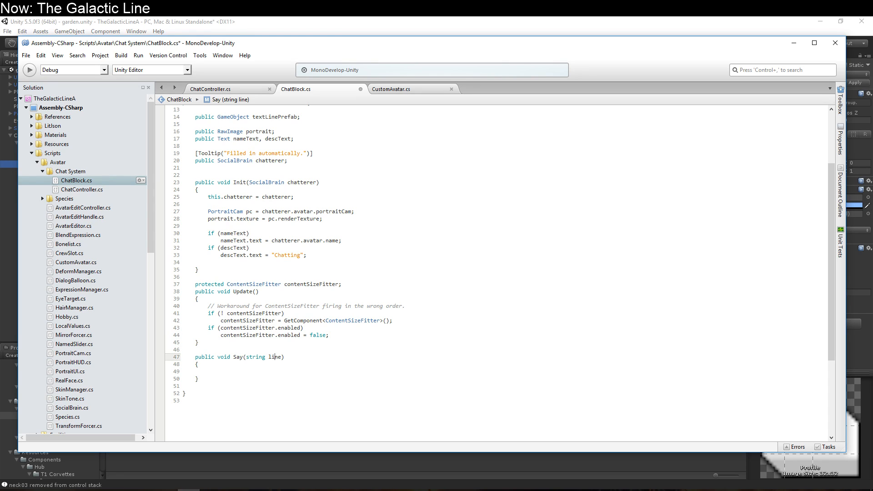
- Under the workaround comment in Update, add the comment "// TODO: Test to see if this bug still exists in 5.6+."
{"action": "key", "text": "Up"}
{"action": "key", "text": "Up"}
{"action": "key", "text": "Up"}
{"action": "key", "text": "Up"}
{"action": "key", "text": "Up"}
{"action": "key", "text": "Up"}
{"action": "key", "text": "Up"}
{"action": "key", "text": "Up"}
{"action": "key", "text": "Up"}
{"action": "key", "text": "Up"}
{"action": "key", "text": "Down"}
{"action": "key", "text": "End"}
{"action": "key", "text": "Return"}
{"action": "type", "text": "//"}
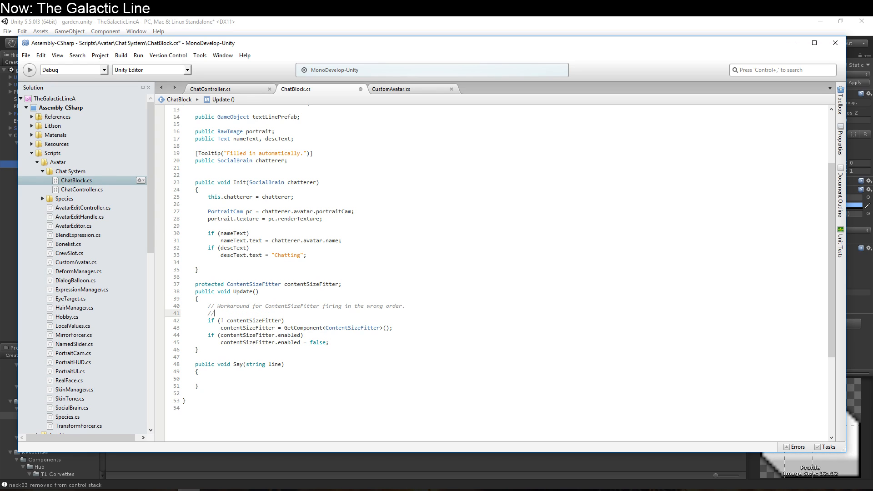
{"action": "type", "text": " TODO: Test to see if this bug still exists in 5.6+."}
- Continue the TODO with the comment lines "If not, definitely remove the contentSizeFitter toggling," and "because that's the only reason it exists."
{"action": "key", "text": "Return"}
{"action": "type", "text": "// If not"}
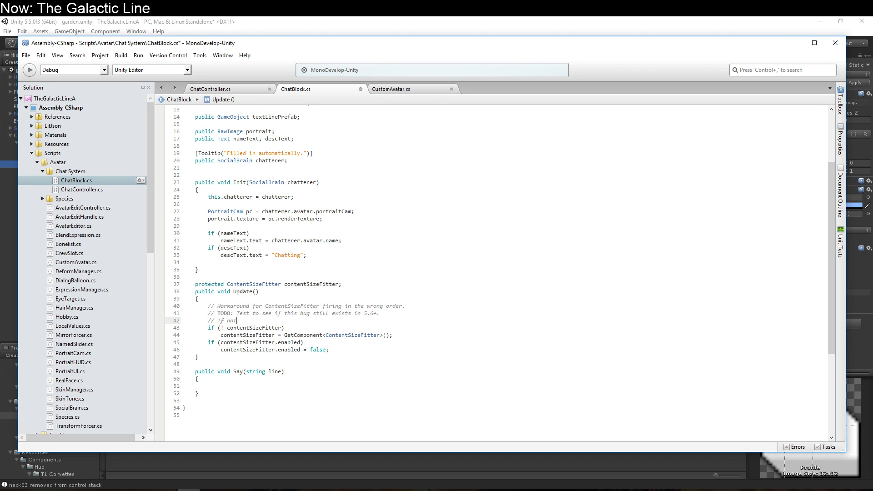
{"action": "type", "text": ", definitely remove the contentSizeFitter "}
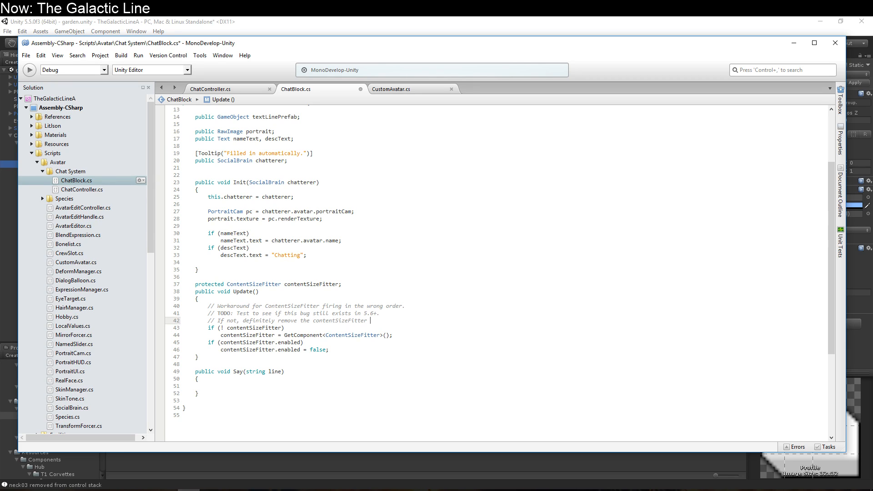
{"action": "type", "text": "toggling,"}
{"action": "key", "text": "Return"}
{"action": "type", "text": "// because th"}
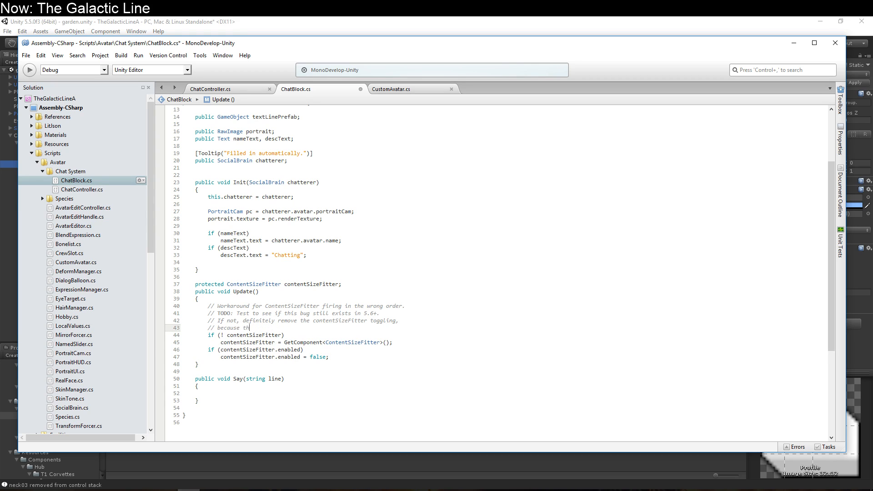
{"action": "type", "text": "at's the only reason it exists."}
- In Say, assign GetComponent<ContentSizeFitter>() to contentSizeFitter if it is unset, and add contentSizeFitter.enabled = true; below
{"action": "key", "text": "Down"}
{"action": "key", "text": "Down"}
{"action": "key", "text": "Down"}
{"action": "key", "text": "Down"}
{"action": "key", "text": "Down"}
{"action": "key", "text": "Down"}
{"action": "key", "text": "Down"}
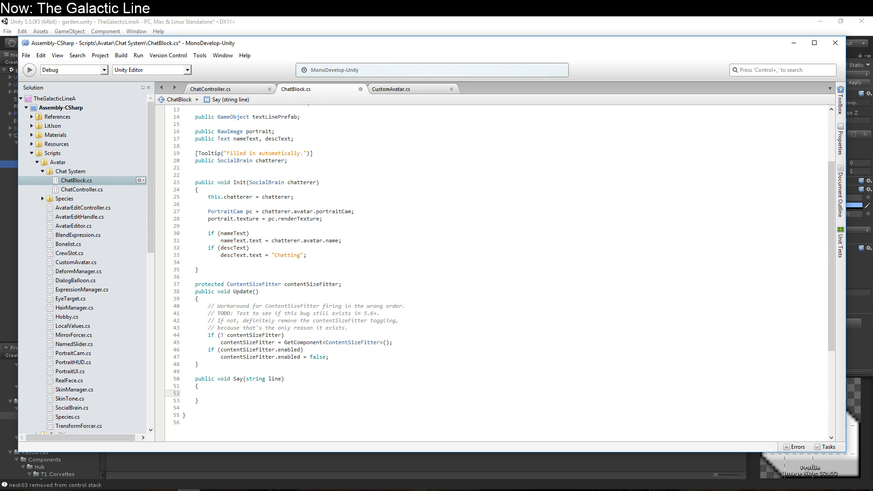
{"action": "key", "text": "Up"}
{"action": "key", "text": "Up"}
{"action": "key", "text": "Up"}
{"action": "key", "text": "Up"}
{"action": "key", "text": "Up"}
{"action": "key", "text": "Up"}
{"action": "key", "text": "Up"}
{"action": "key", "text": "Up"}
{"action": "key", "text": "Up"}
{"action": "key", "text": "Up"}
{"action": "key", "text": "Down"}
{"action": "key", "text": "Down"}
{"action": "key", "text": "Down"}
{"action": "key", "text": "Down"}
{"action": "key", "text": "Down"}
{"action": "key", "text": "Down"}
{"action": "key", "text": "Down"}
{"action": "key", "text": "Down"}
{"action": "key", "text": "Down"}
{"action": "key", "text": "Down"}
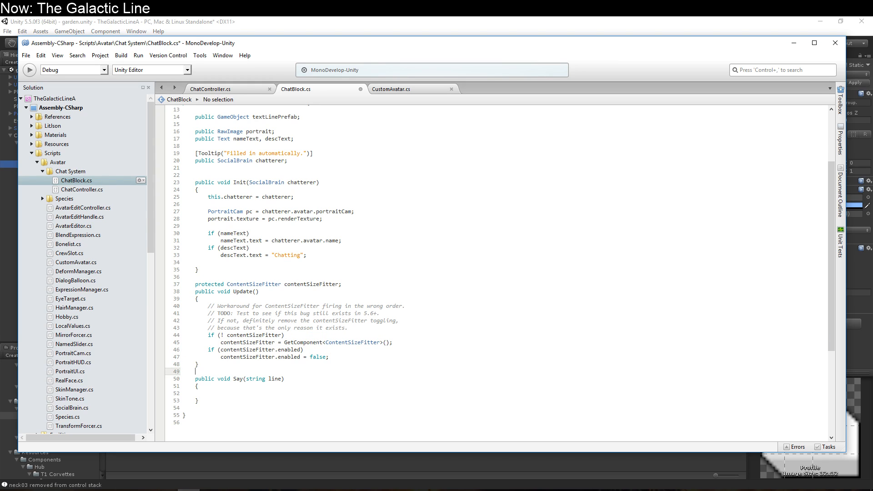
{"action": "type", "text": "if (! contentSizeFitter) contentSizeFitter = GetComponent<ContentSizeFitter>();"}
{"action": "key", "text": "Return"}
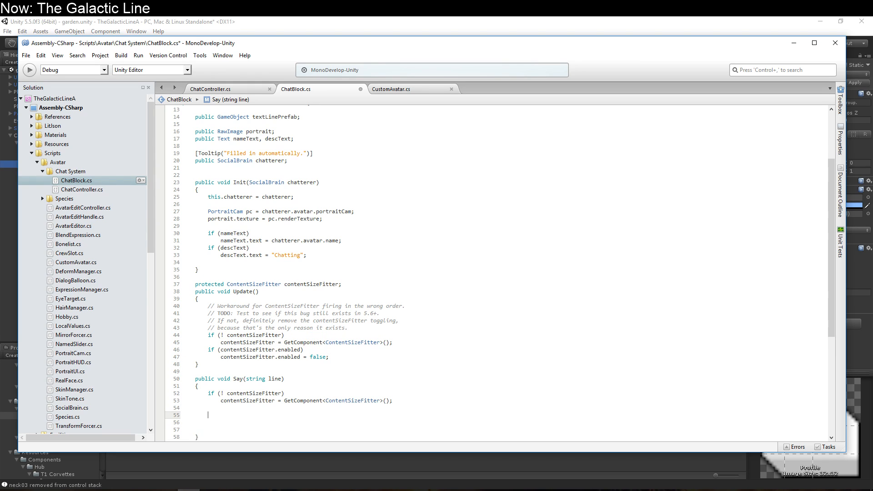
{"action": "type", "text": "contentSizeFitter .enabled = true;"}
{"action": "key", "text": "Return"}
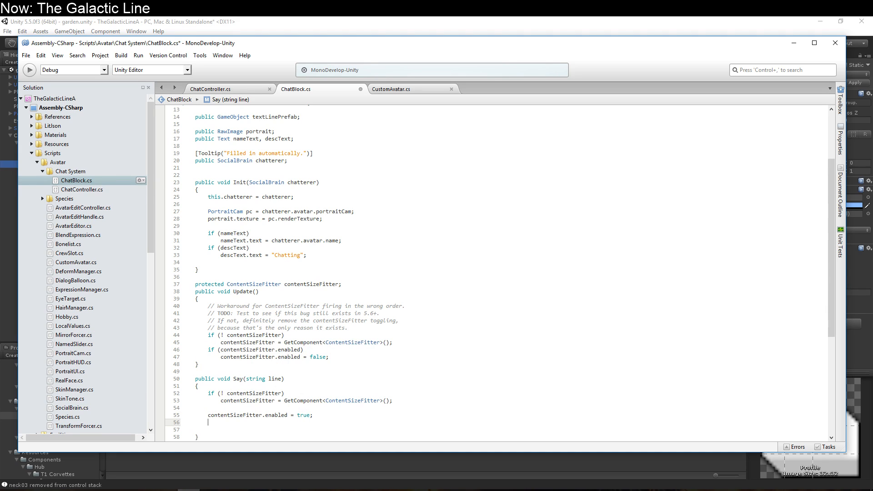
- Below the enabling line in Say, declare GameObject g = GameObject.Instantiate(textLinePrefab, content, false);
{"action": "key", "text": "Return"}
{"action": "type", "text": "GameO"}
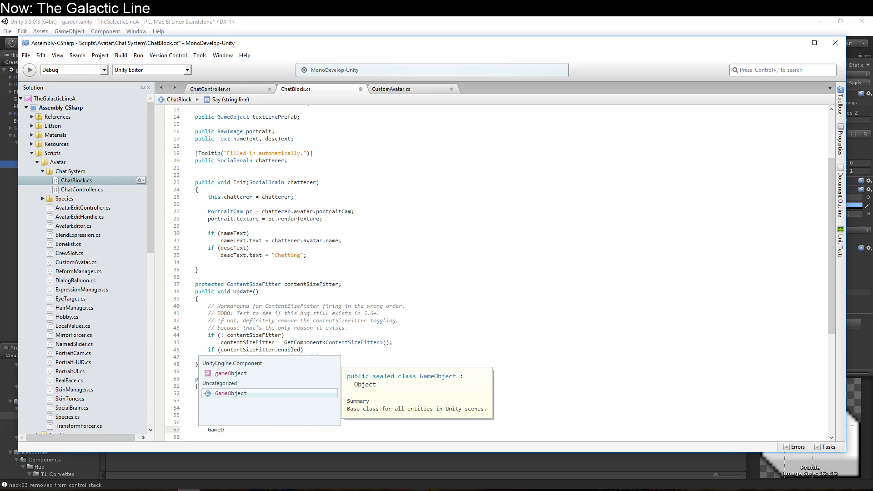
{"action": "type", "text": "bject g = "}
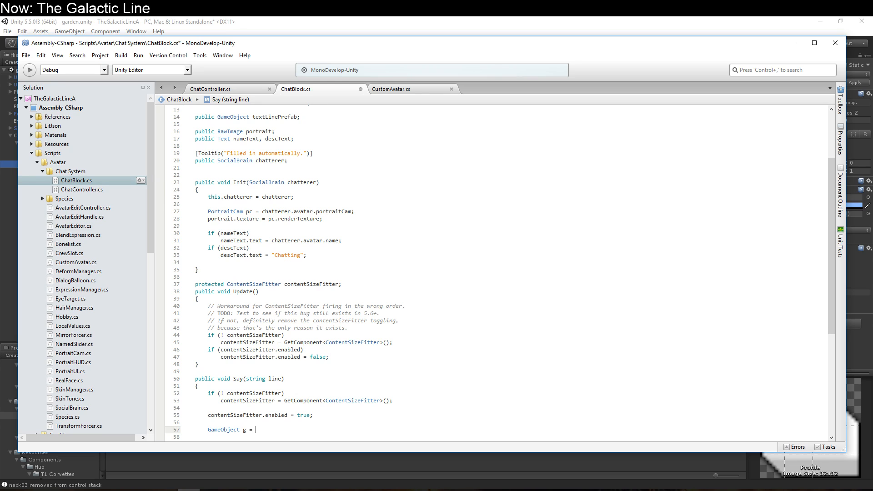
{"action": "type", "text": "Inst"}
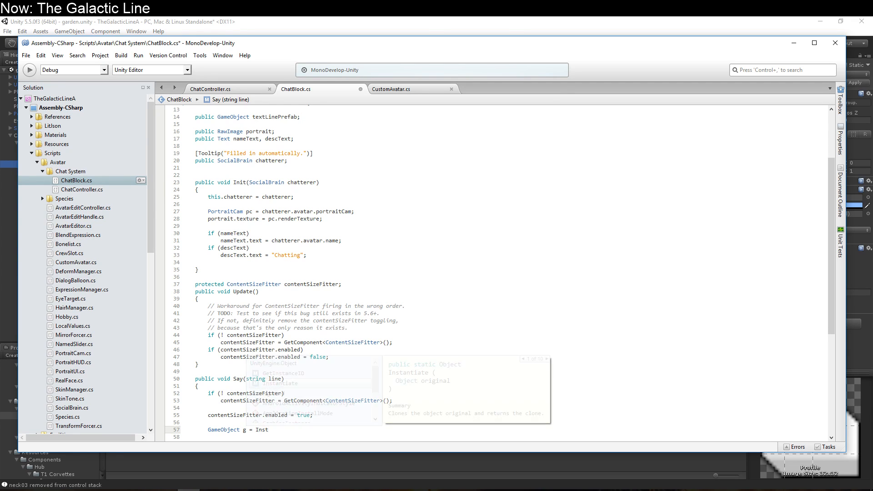
{"action": "key", "text": "BackSpace"}
{"action": "key", "text": "BackSpace"}
{"action": "key", "text": "BackSpace"}
{"action": "key", "text": "BackSpace"}
{"action": "type", "text": "GameObject.Instantiate "}
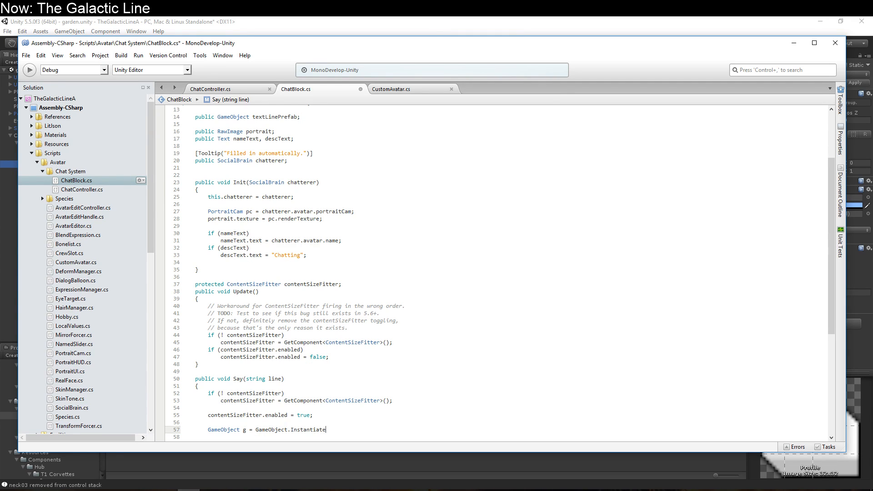
{"action": "type", "text": "(text"}
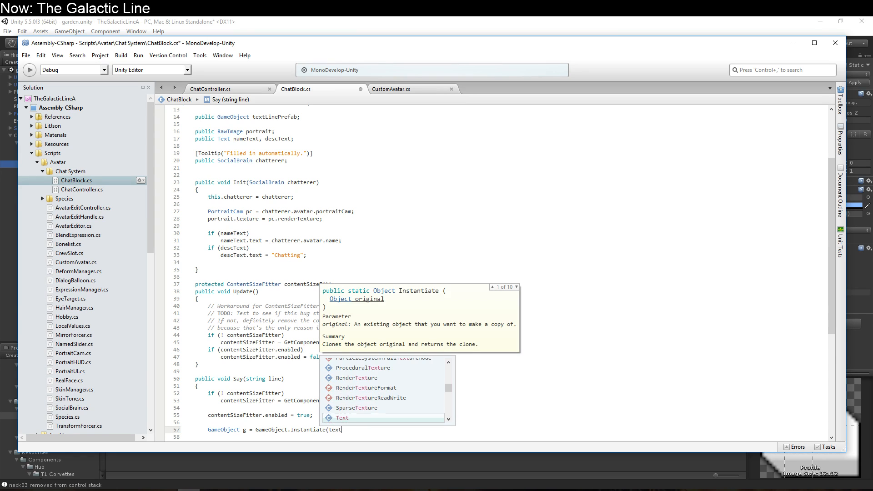
{"action": "type", "text": "LinePrefab, "}
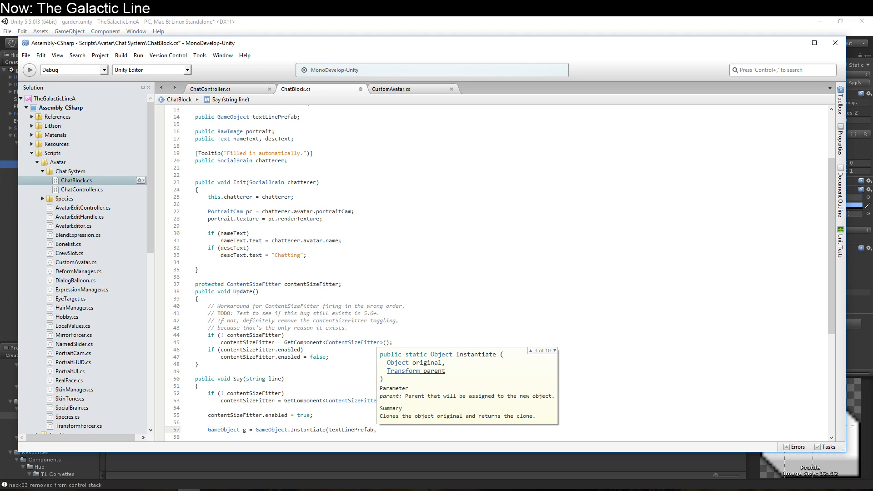
{"action": "type", "text": "content"}
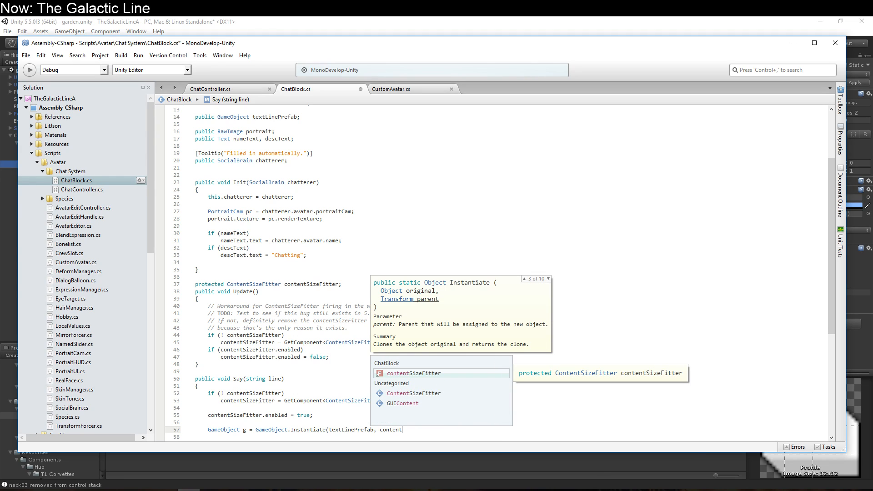
{"action": "type", "text": ", false);"}
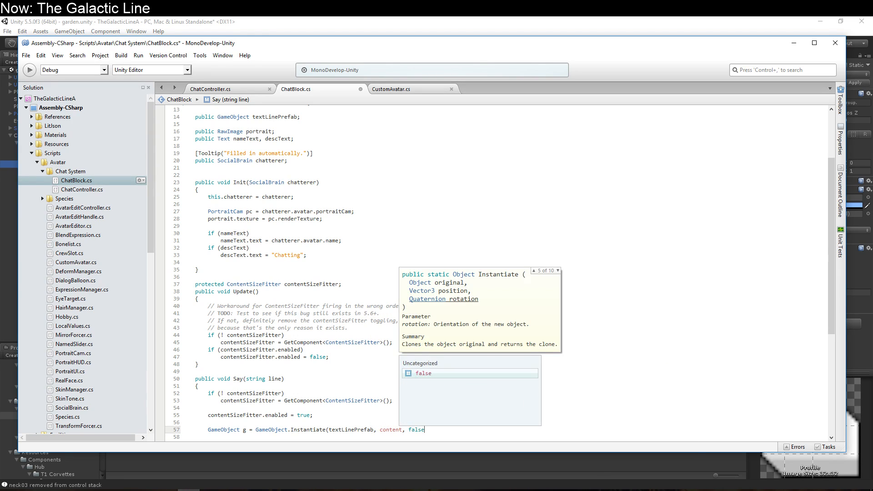
{"action": "key", "text": "Up"}
{"action": "key", "text": "Up"}
{"action": "key", "text": "Up"}
{"action": "key", "text": "Up"}
{"action": "key", "text": "Up"}
{"action": "key", "text": "Up"}
{"action": "key", "text": "Up"}
{"action": "key", "text": "Up"}
{"action": "key", "text": "Up"}
{"action": "key", "text": "Up"}
{"action": "key", "text": "Up"}
{"action": "key", "text": "Up"}
{"action": "key", "text": "Up"}
{"action": "key", "text": "Up"}
{"action": "key", "text": "Up"}
{"action": "key", "text": "Up"}
{"action": "key", "text": "Up"}
{"action": "key", "text": "Up"}
{"action": "key", "text": "Up"}
{"action": "key", "text": "Up"}
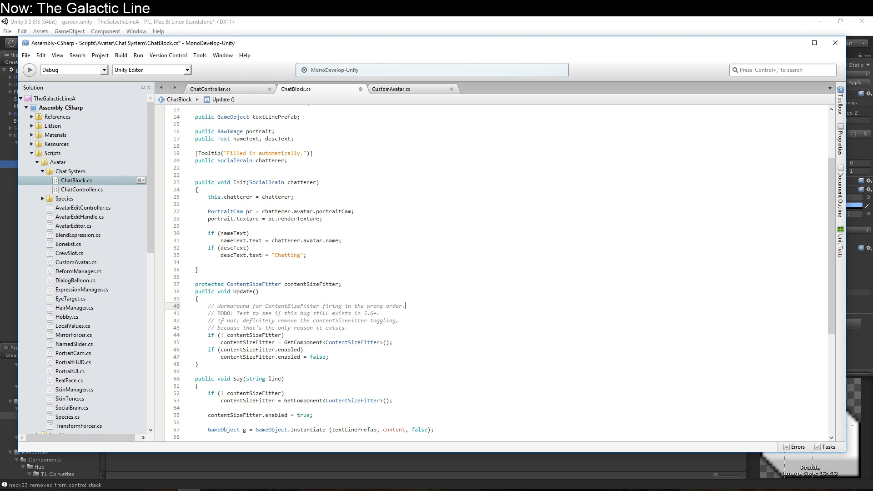
{"action": "key", "text": "Up"}
{"action": "key", "text": "Up"}
{"action": "key", "text": "Up"}
{"action": "key", "text": "Up"}
{"action": "key", "text": "Up"}
{"action": "key", "text": "Up"}
{"action": "key", "text": "Up"}
{"action": "key", "text": "Up"}
{"action": "key", "text": "Up"}
{"action": "key", "text": "Up"}
{"action": "key", "text": "Return"}
{"action": "key", "text": "Return"}
{"action": "key", "text": "Up"}
{"action": "type", "text": "public"}
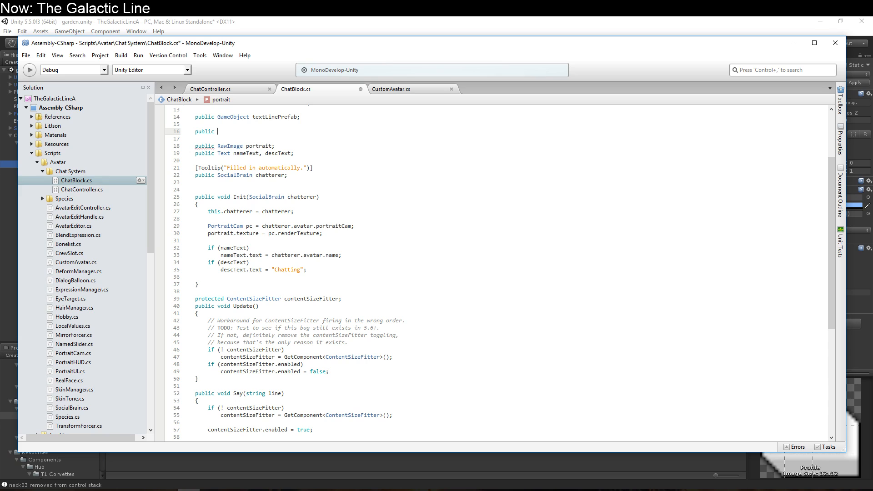
{"action": "key", "text": "shift+Home"}
{"action": "key", "text": "Home"}
{"action": "key", "text": "shift+End"}
{"action": "key", "text": "BackSpace"}
{"action": "key", "text": "BackSpace"}
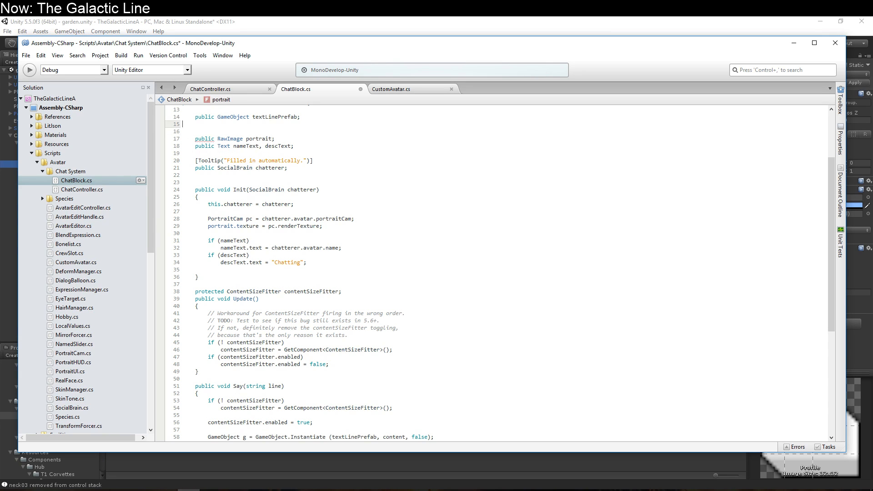
{"action": "key", "text": "Delete"}
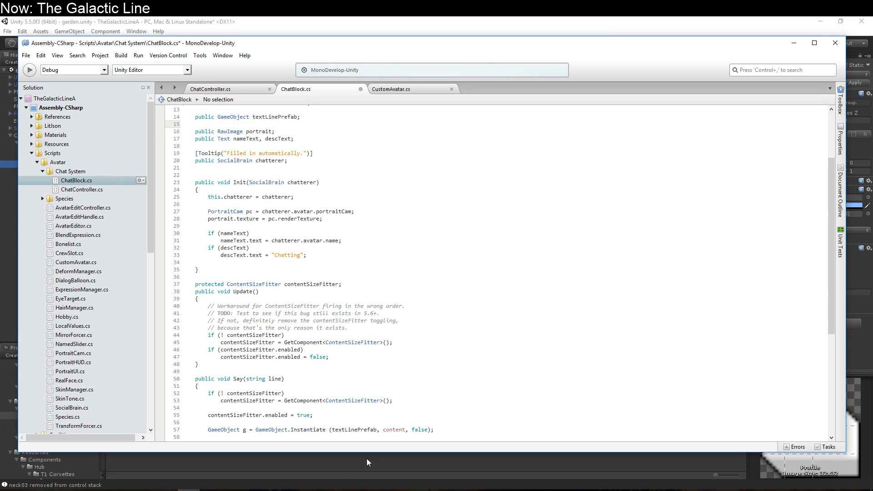
- Replace the content argument of the Instantiate call in Say with transform
{"action": "double_click", "coordinate": [399, 429]}
{"action": "type", "text": "transform"}
{"action": "key", "text": "Return"}
{"action": "key", "text": "Down"}
{"action": "key", "text": "Down"}
{"action": "key", "text": "Down"}
{"action": "key", "text": "Down"}
{"action": "key", "text": "Down"}
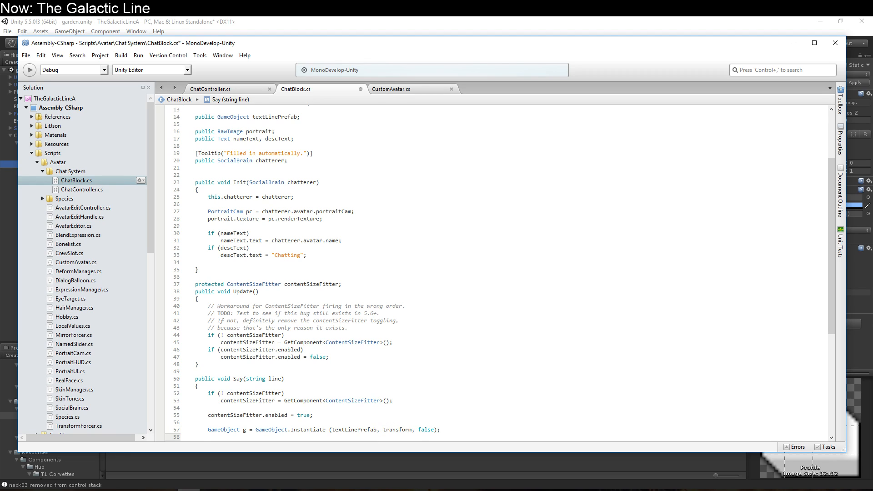
{"action": "key", "text": "Up"}
{"action": "key", "text": "Up"}
{"action": "key", "text": "Up"}
{"action": "key", "text": "Up"}
{"action": "key", "text": "Up"}
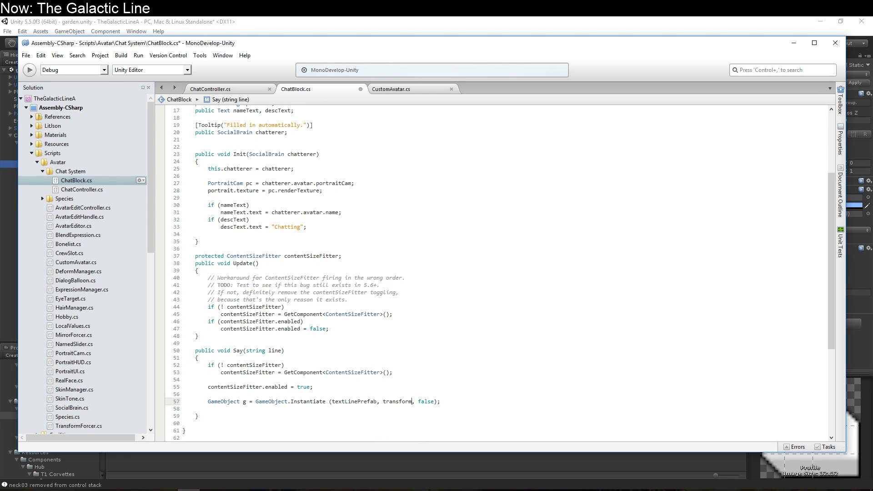
- After the Instantiate line, declare Text t = g.GetComponent<Text>(); and add an if (t) check that sets t.text = line;
{"action": "key", "text": "Down"}
{"action": "key", "text": "Left"}
{"action": "key", "text": "Return"}
{"action": "type", "text": "Tex"}
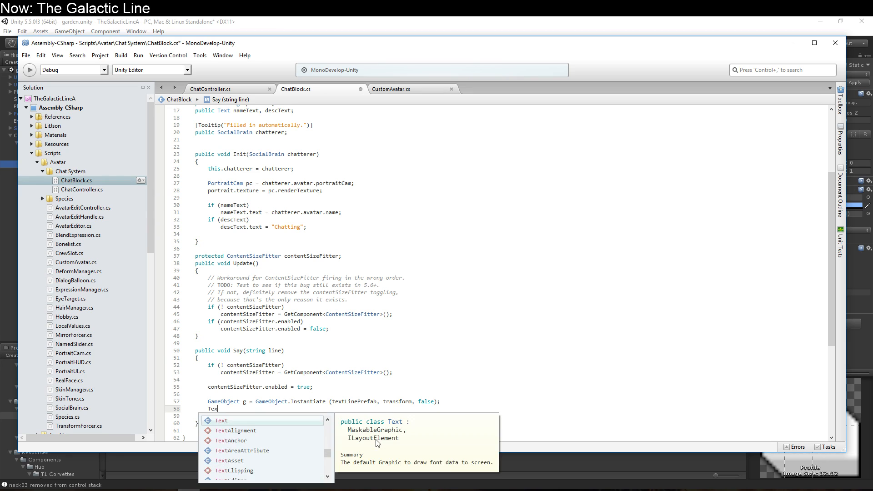
{"action": "type", "text": "t t = "}
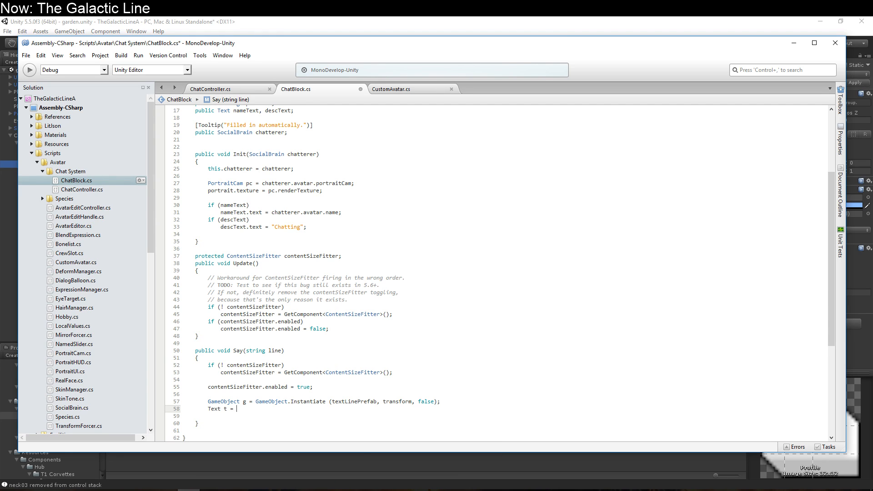
{"action": "type", "text": "g.GetComponent<Text>();"}
{"action": "key", "text": "Return"}
{"action": "type", "text": "if ("}
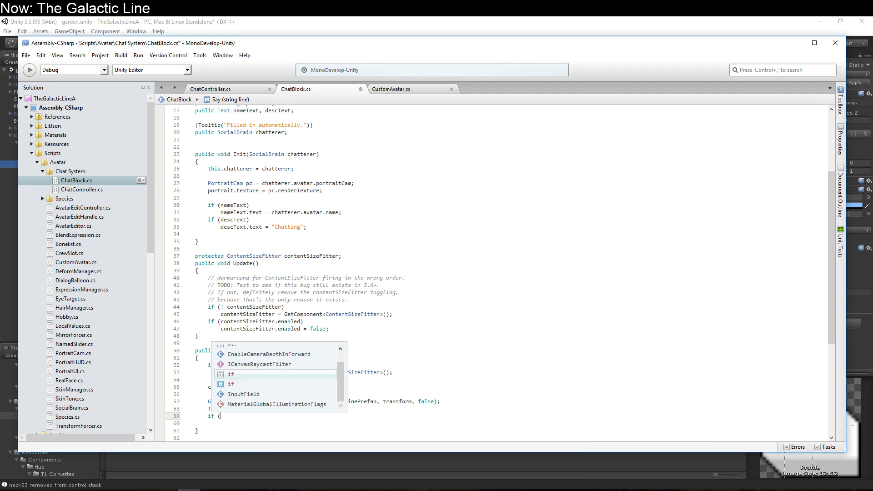
{"action": "type", "text": "t)"}
{"action": "key", "text": "Return"}
{"action": "type", "text": "t.text"}
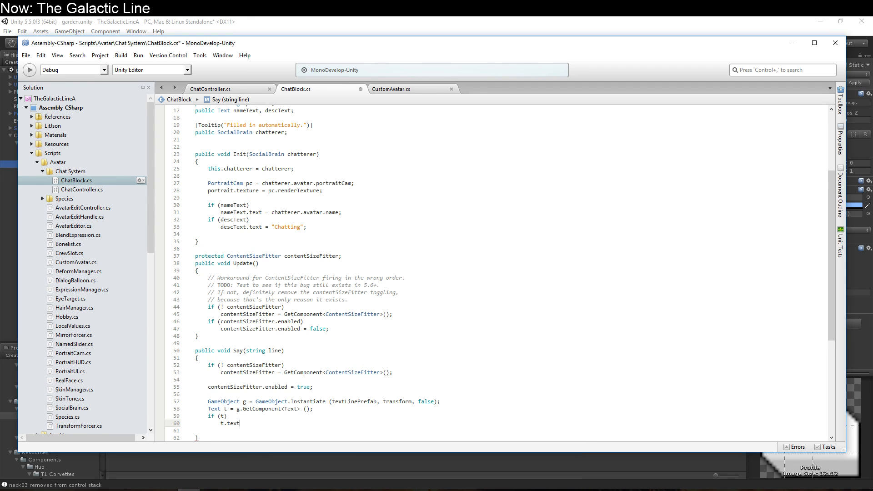
{"action": "type", "text": " = line;"}
- Add an else branch calling Debug.LogWarning with "No text box in prefab " + textLinePrefab.name
{"action": "key", "text": "Return"}
{"action": "type", "text": "else"}
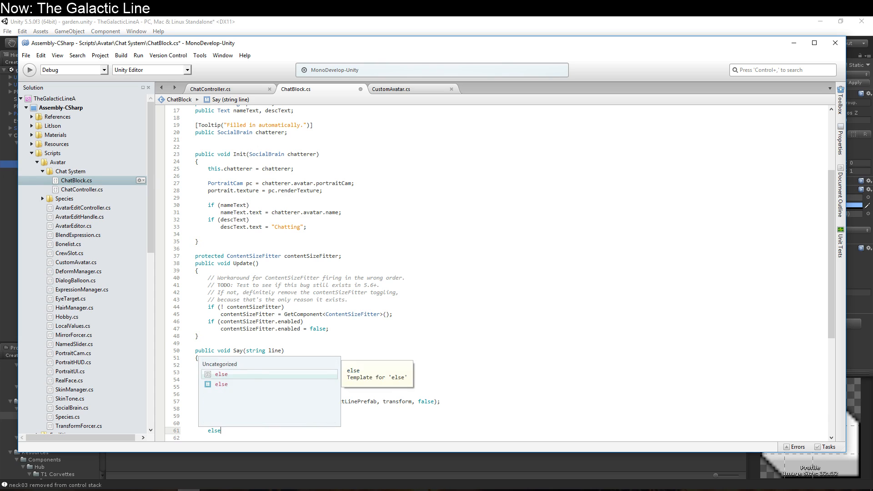
{"action": "key", "text": "Return"}
{"action": "type", "text": "Debug.Log"}
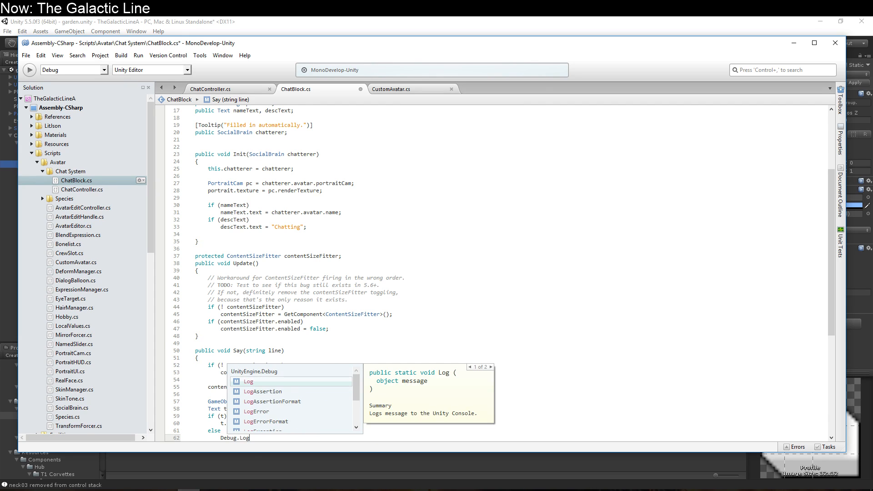
{"action": "type", "text": "Warning(\"No te"}
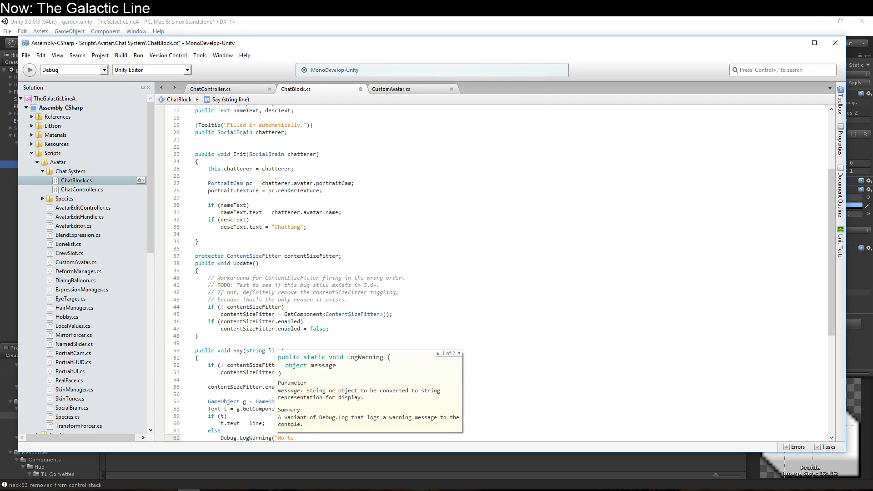
{"action": "type", "text": "xt bo x in prefab"}
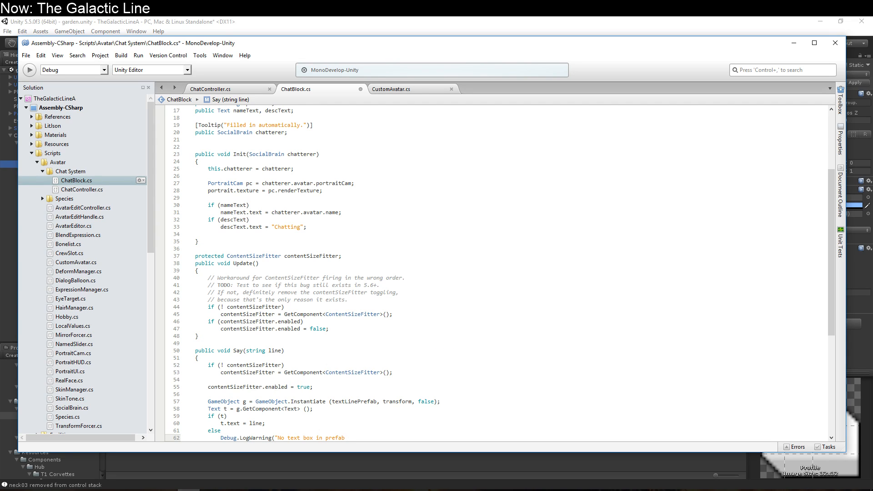
{"action": "type", "text": " \" + textLine"}
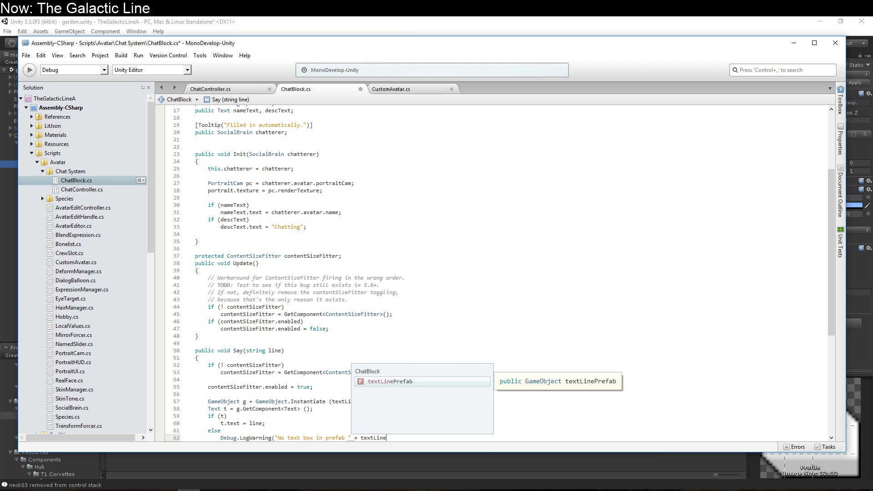
{"action": "type", "text": "Prefab.name);"}
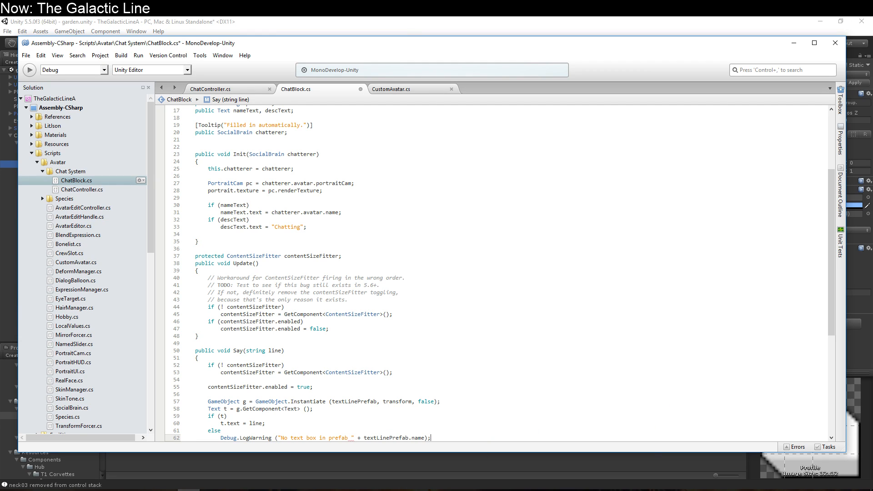
{"action": "key", "text": "Up"}
{"action": "key", "text": "Down"}
{"action": "key", "text": "Down"}
{"action": "key", "text": "Down"}
{"action": "key", "text": "Down"}
{"action": "key", "text": "Down"}
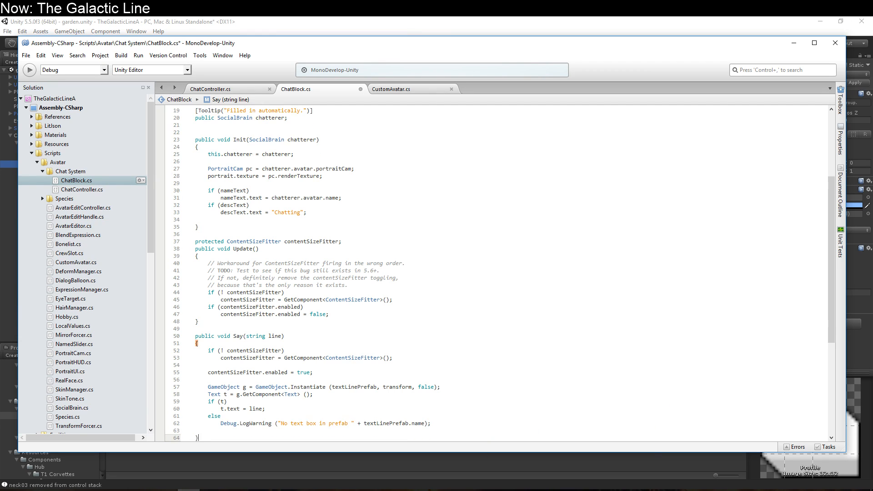
- Review the code in ChatBlock.cs from the Say method up through the class fields and back down to Say
{"action": "key", "text": "Up"}
{"action": "key", "text": "Up"}
{"action": "key", "text": "Up"}
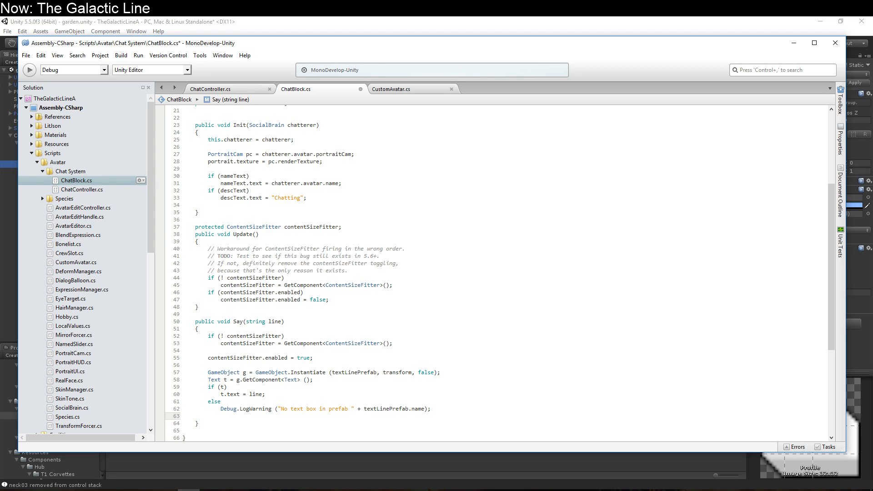
{"action": "key", "text": "Up"}
{"action": "key", "text": "Down"}
{"action": "key", "text": "Up"}
{"action": "key", "text": "Up"}
{"action": "key", "text": "Up"}
{"action": "key", "text": "Up"}
{"action": "key", "text": "Up"}
{"action": "key", "text": "Up"}
{"action": "key", "text": "Up"}
{"action": "key", "text": "Up"}
{"action": "key", "text": "Up"}
{"action": "key", "text": "Up"}
{"action": "key", "text": "Up"}
{"action": "key", "text": "Up"}
{"action": "key", "text": "Up"}
{"action": "key", "text": "Up"}
{"action": "key", "text": "Up"}
{"action": "key", "text": "Up"}
{"action": "key", "text": "Up"}
{"action": "key", "text": "Up"}
{"action": "key", "text": "Up"}
{"action": "key", "text": "Up"}
{"action": "key", "text": "Up"}
{"action": "key", "text": "Up"}
{"action": "key", "text": "Up"}
{"action": "key", "text": "Up"}
{"action": "key", "text": "Up"}
{"action": "key", "text": "Up"}
{"action": "key", "text": "Up"}
{"action": "key", "text": "Up"}
{"action": "key", "text": "Up"}
{"action": "key", "text": "Up"}
{"action": "key", "text": "Up"}
{"action": "key", "text": "Up"}
{"action": "key", "text": "Up"}
{"action": "key", "text": "Down"}
{"action": "key", "text": "Down"}
{"action": "key", "text": "Down"}
{"action": "key", "text": "Down"}
{"action": "key", "text": "Down"}
{"action": "key", "text": "Down"}
{"action": "key", "text": "Down"}
{"action": "key", "text": "Down"}
{"action": "key", "text": "Down"}
{"action": "key", "text": "Down"}
{"action": "key", "text": "Down"}
{"action": "key", "text": "Down"}
{"action": "key", "text": "Down"}
{"action": "key", "text": "Down"}
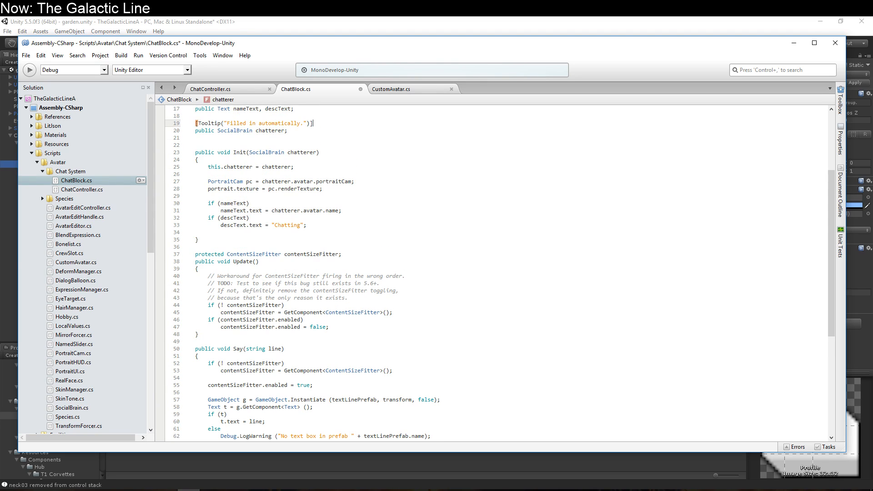
{"action": "key", "text": "Down"}
{"action": "key", "text": "Down"}
{"action": "key", "text": "Down"}
{"action": "key", "text": "Down"}
{"action": "key", "text": "Down"}
{"action": "key", "text": "Down"}
{"action": "key", "text": "Down"}
{"action": "key", "text": "Down"}
{"action": "key", "text": "Down"}
{"action": "key", "text": "Down"}
{"action": "key", "text": "Down"}
{"action": "key", "text": "Down"}
{"action": "key", "text": "Down"}
{"action": "key", "text": "Down"}
{"action": "key", "text": "Down"}
{"action": "key", "text": "Down"}
{"action": "key", "text": "Down"}
{"action": "key", "text": "Down"}
{"action": "key", "text": "Down"}
{"action": "key", "text": "Down"}
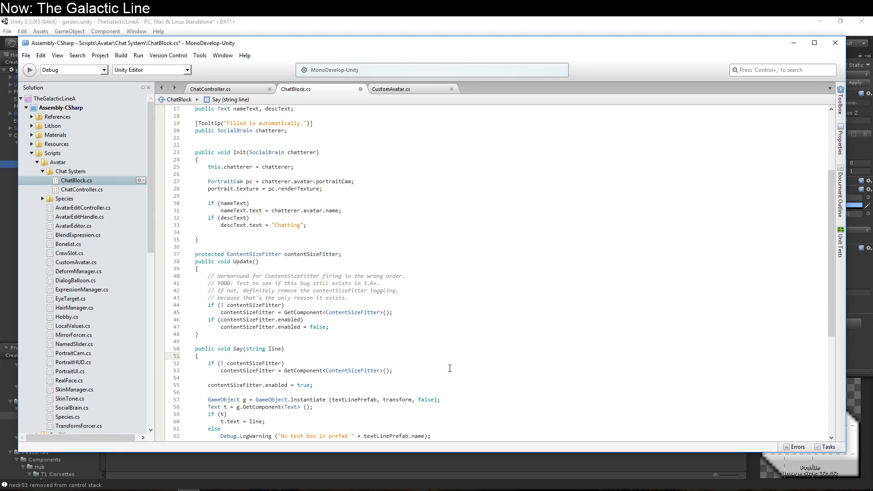
- Save ChatBlock.cs and switch to Unity for a short play-mode run of the garden scene
{"action": "left_click", "coordinate": [424, 392]}
{"action": "left_click", "coordinate": [480, 322]}
{"action": "key", "text": "ctrl+s"}
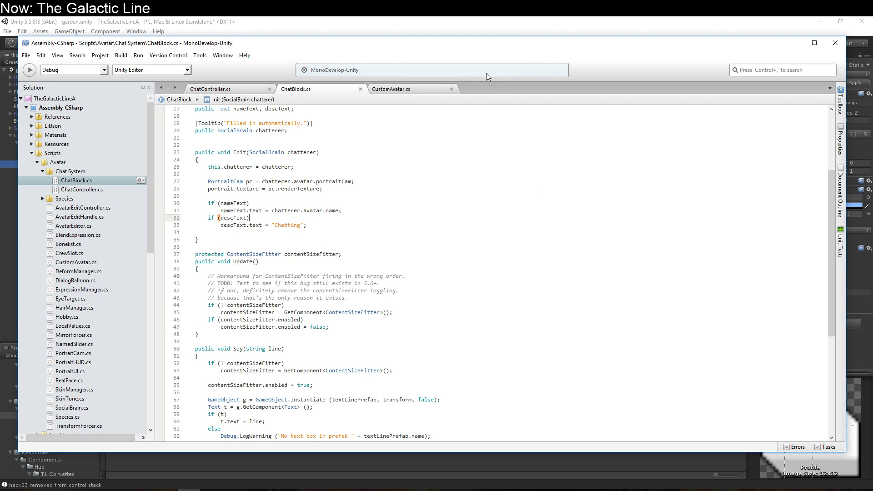
{"action": "left_click", "coordinate": [473, 33]}
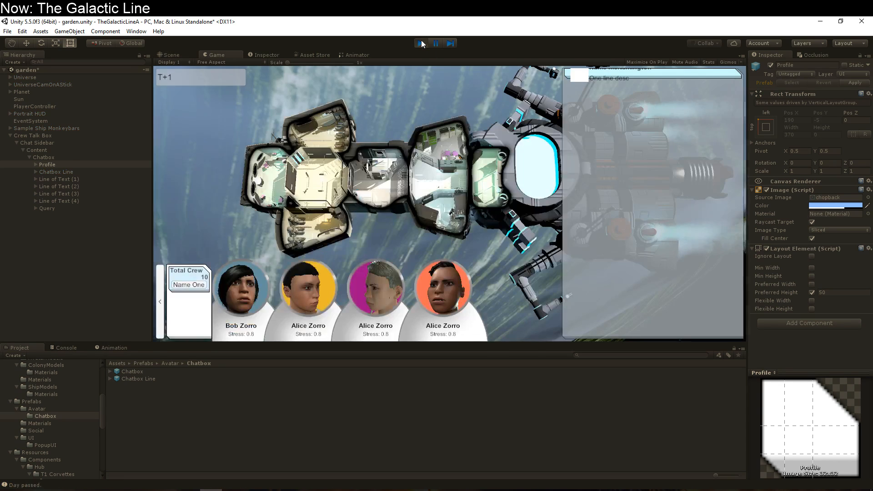
{"action": "left_click", "coordinate": [421, 44]}
- Apply the Chatbox Line instance's changes to its prefab
{"action": "left_click", "coordinate": [74, 177]}
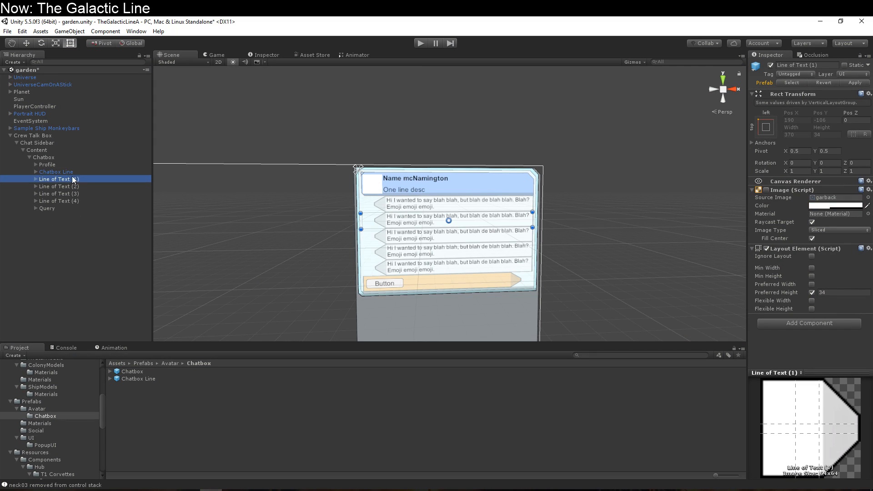
{"action": "left_click", "coordinate": [62, 171]}
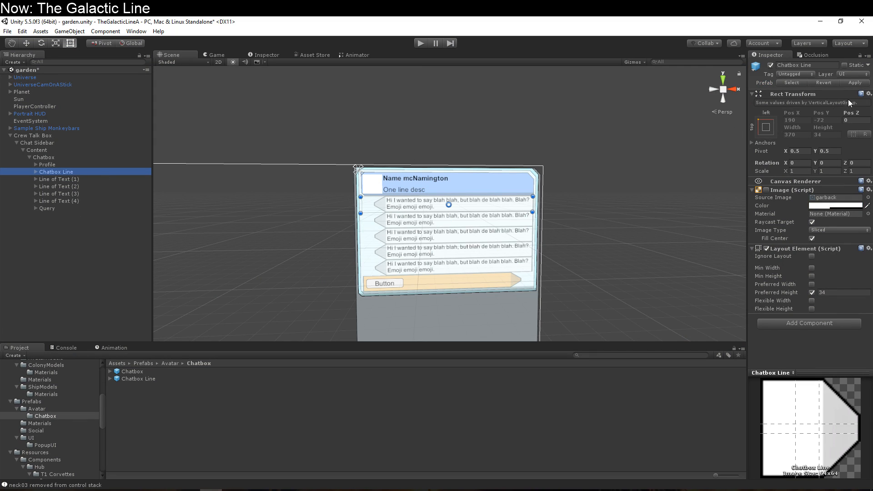
{"action": "left_click", "coordinate": [854, 83]}
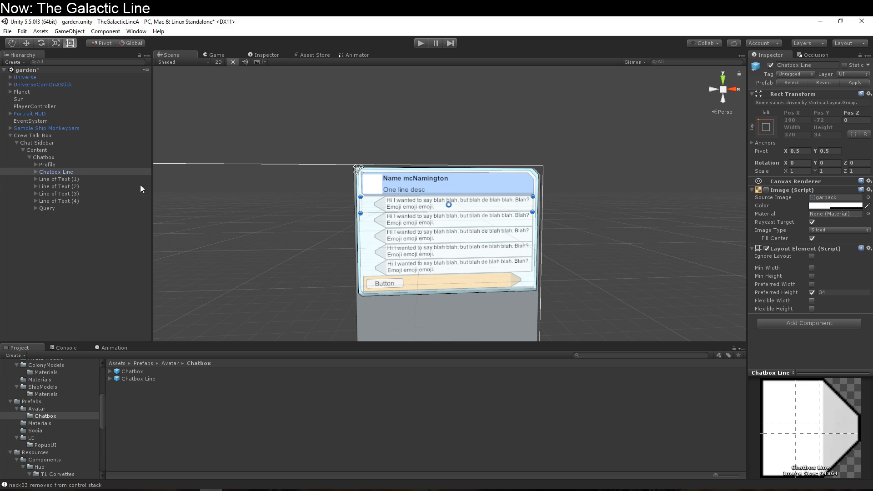
- Delete Chatbox Line and Line of Text (1) to (4) from the Chatbox object
{"action": "left_click", "coordinate": [108, 187]}
{"action": "key", "text": "Up"}
{"action": "key", "text": "Up"}
{"action": "key", "text": "shift+Down"}
{"action": "key", "text": "shift+Down"}
{"action": "key", "text": "shift+Down"}
{"action": "key", "text": "shift+Down"}
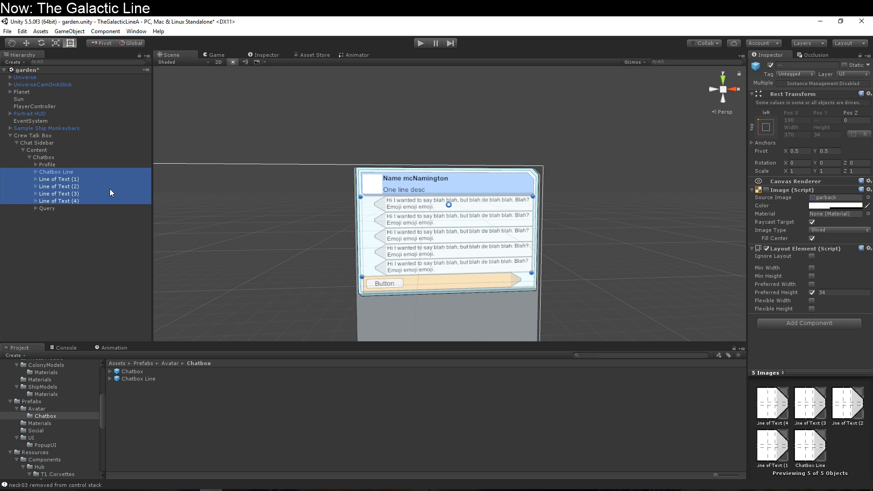
{"action": "key", "text": "Delete"}
- Move Chatbox's Chat Block component above Image and assign the Chatbox Line prefab as its Text Line Prefab
{"action": "left_click", "coordinate": [80, 156]}
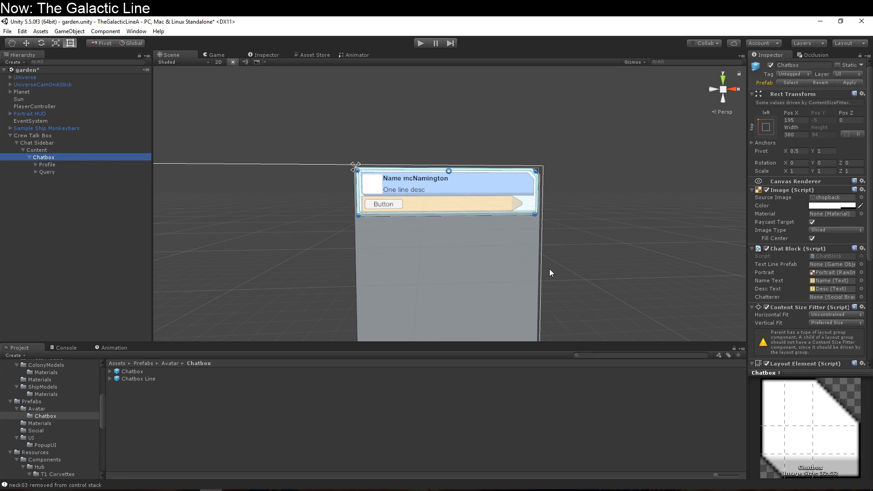
{"action": "scroll", "coordinate": [808, 328], "scroll_direction": "down", "scroll_amount": 5}
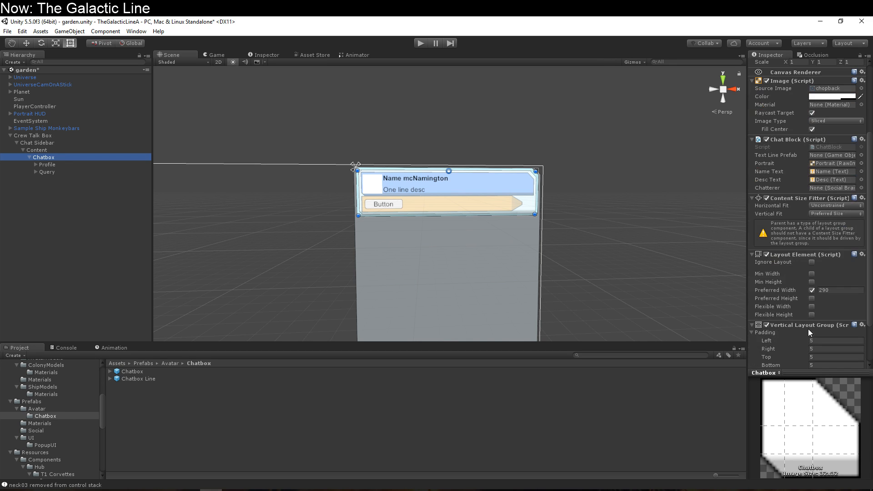
{"action": "scroll", "coordinate": [808, 326], "scroll_direction": "up", "scroll_amount": 5}
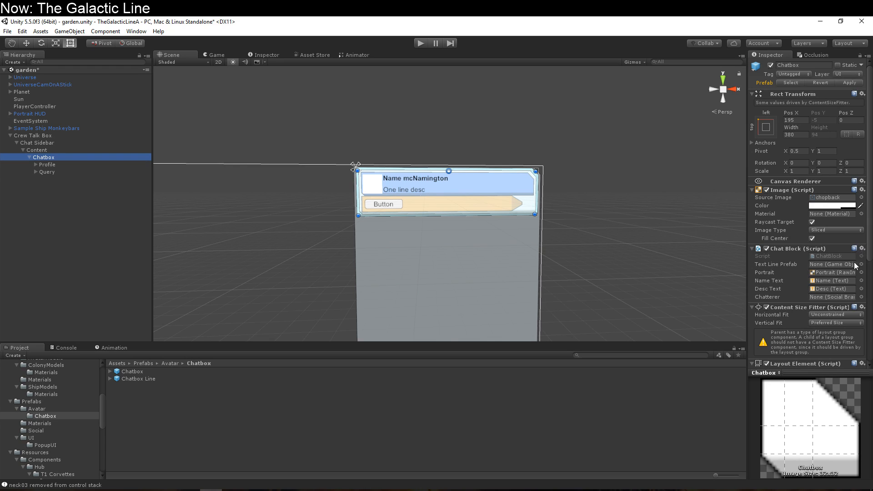
{"action": "left_click", "coordinate": [862, 248]}
{"action": "left_click", "coordinate": [842, 284]}
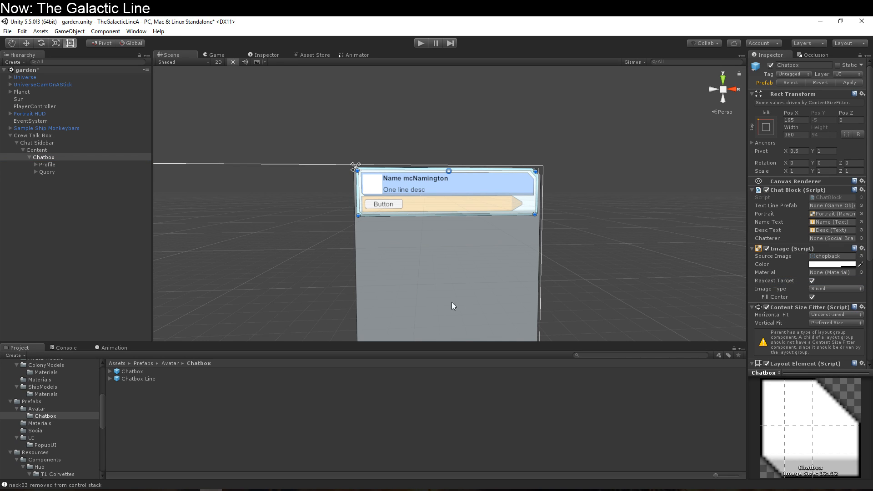
{"action": "left_click_drag", "start_coordinate": [149, 379], "coordinate": [826, 207]}
- Play-test the scene to examine the crew entries in the chat sidebar, and end the run
{"action": "left_click", "coordinate": [419, 45]}
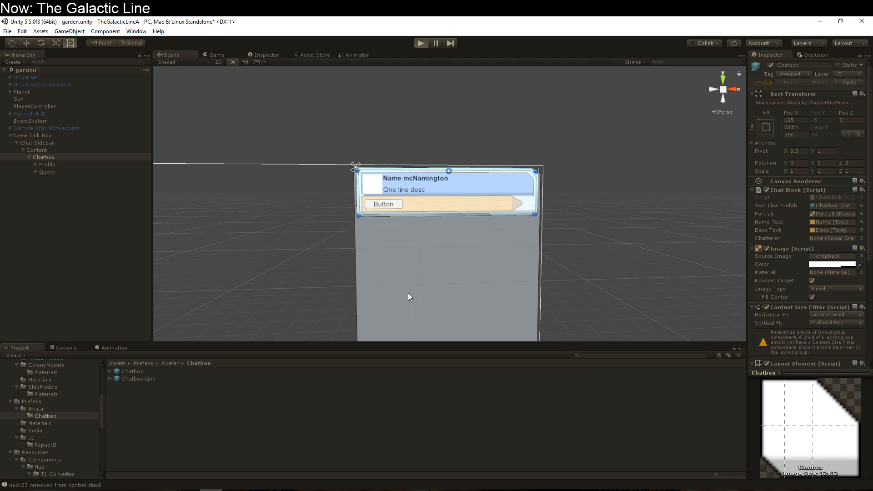
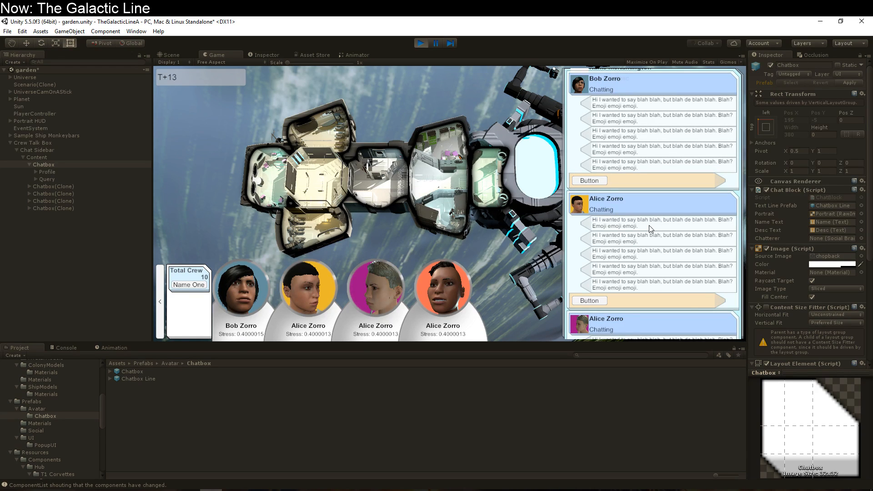
{"action": "scroll", "coordinate": [650, 229], "scroll_direction": "down", "scroll_amount": 2}
{"action": "left_click", "coordinate": [421, 44]}
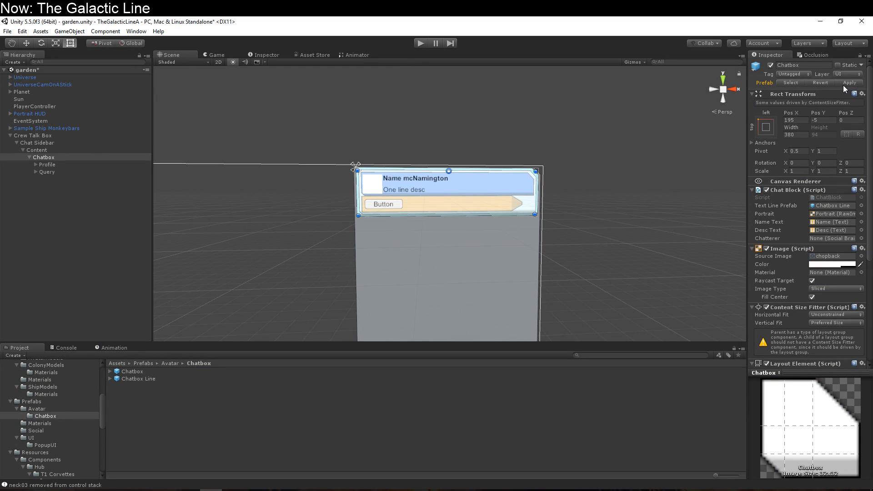
- Apply the Chatbox instance's changes to its prefab and play the scene again
{"action": "left_click", "coordinate": [844, 83]}
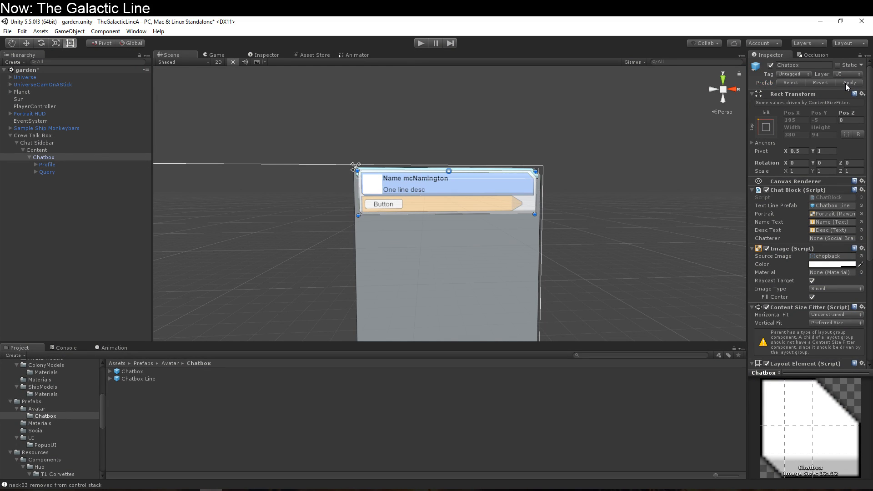
{"action": "left_click", "coordinate": [427, 45]}
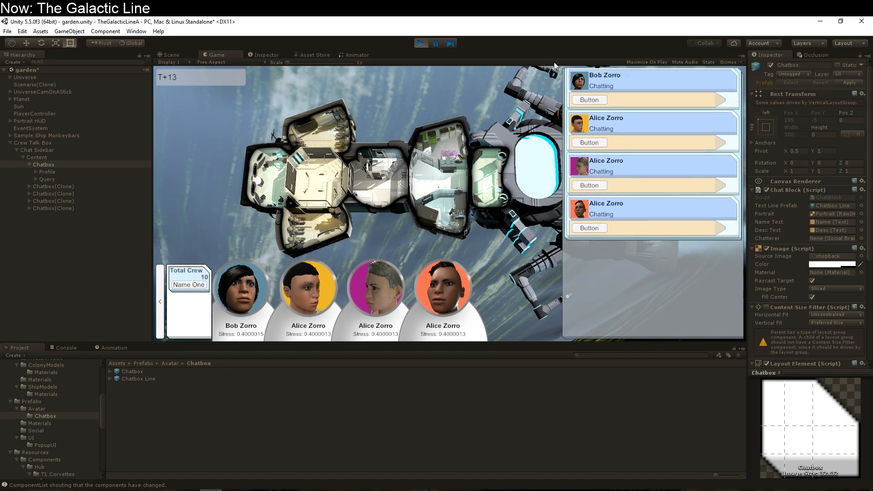
- End the play test after viewing the sidebar in the scene, and delete the Chatbox object from Content
{"action": "left_click", "coordinate": [436, 43]}
{"action": "middle_click_drag", "start_coordinate": [320, 262], "coordinate": [325, 241]}
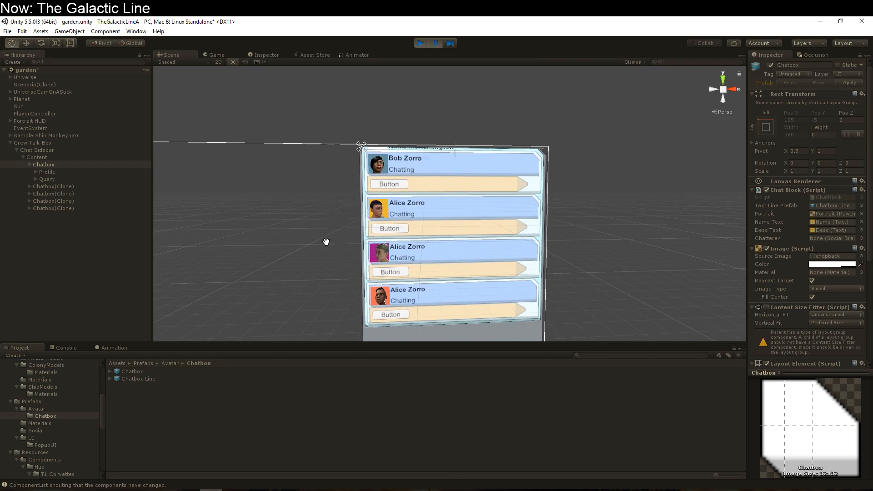
{"action": "left_click", "coordinate": [421, 43]}
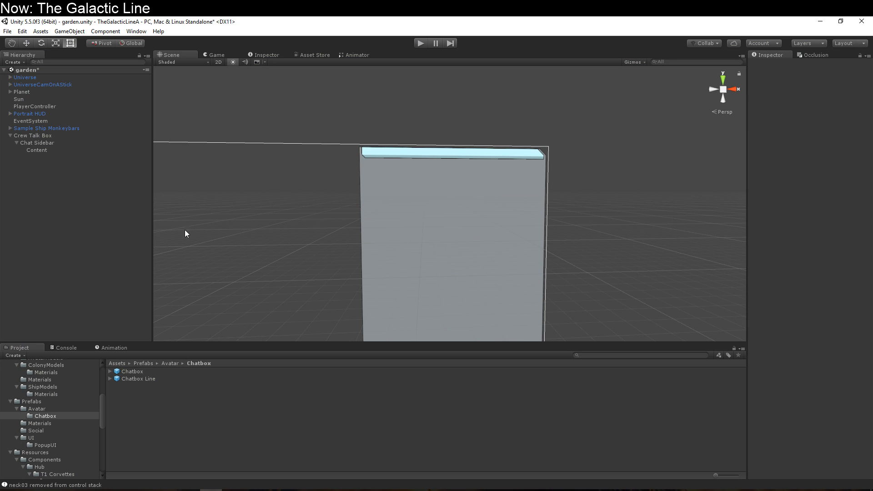
- Switch to MonoDevelop and review the Init, Update and Say methods and the fields in ChatBlock.cs
{"action": "left_click", "coordinate": [196, 489]}
{"action": "scroll", "coordinate": [328, 270], "scroll_direction": "up", "scroll_amount": 3}
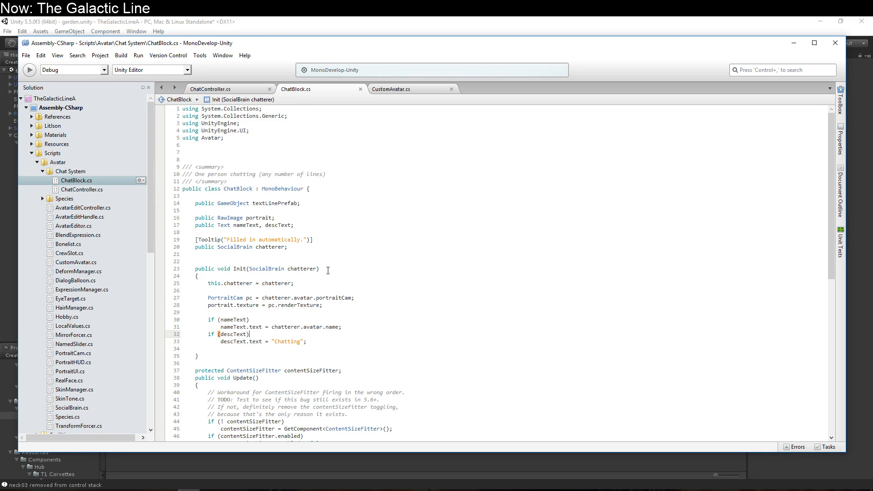
{"action": "scroll", "coordinate": [328, 270], "scroll_direction": "down", "scroll_amount": 4}
{"action": "scroll", "coordinate": [355, 212], "scroll_direction": "down", "scroll_amount": 4}
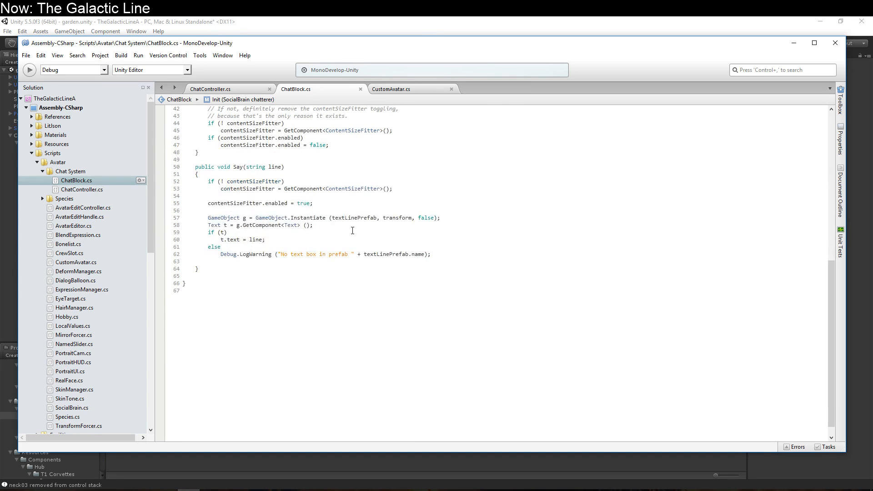
{"action": "scroll", "coordinate": [353, 231], "scroll_direction": "up", "scroll_amount": 3}
{"action": "left_click", "coordinate": [362, 248]}
{"action": "scroll", "coordinate": [363, 217], "scroll_direction": "up", "scroll_amount": 2}
{"action": "left_click", "coordinate": [363, 217]}
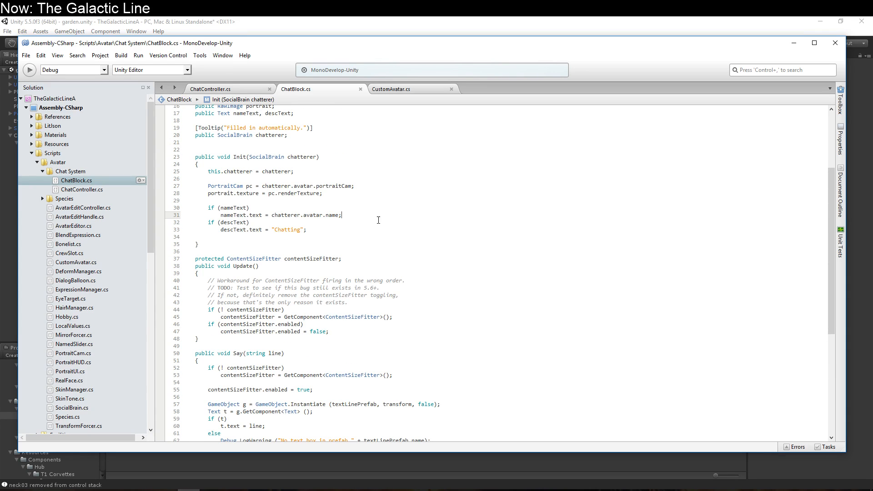
{"action": "key", "text": "Up"}
{"action": "key", "text": "Up"}
{"action": "key", "text": "Up"}
{"action": "key", "text": "Up"}
{"action": "key", "text": "Up"}
{"action": "key", "text": "Up"}
{"action": "key", "text": "Up"}
{"action": "key", "text": "Up"}
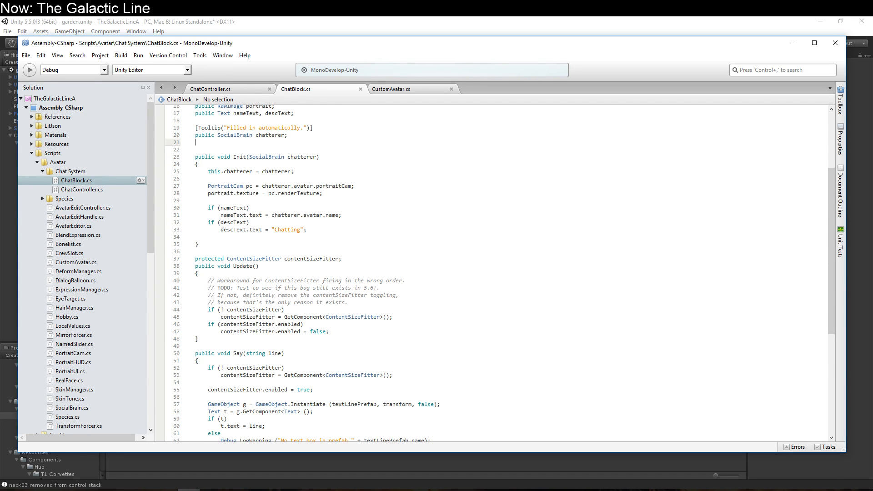
- Find the Say method in CustomAvatar.cs and examine its ChatController.Say call
{"action": "left_click", "coordinate": [397, 93]}
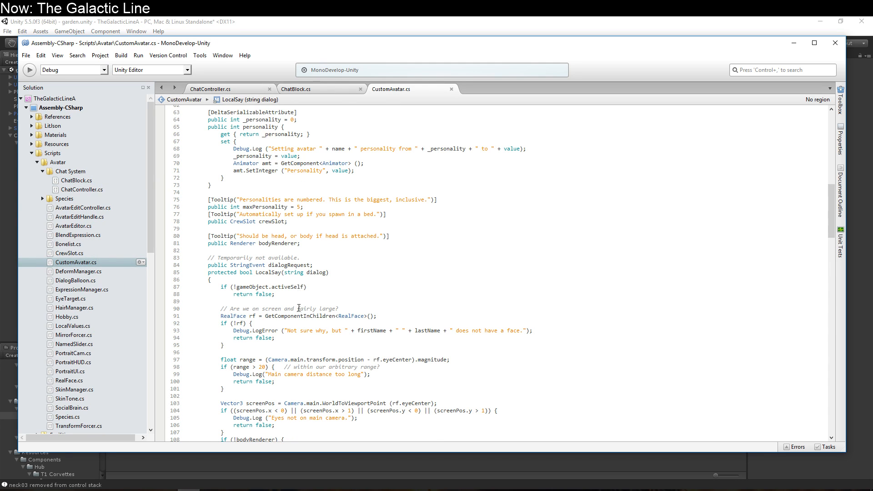
{"action": "scroll", "coordinate": [299, 308], "scroll_direction": "down", "scroll_amount": 18}
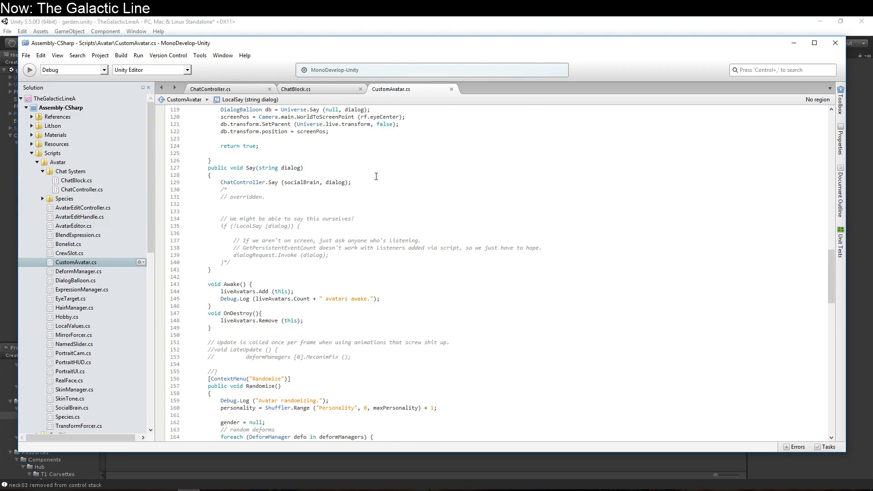
{"action": "left_click", "coordinate": [387, 183]}
- In ChatController.cs, add cb.Say (text); below cb.Init (avatar); in LiveSay and save the script
{"action": "left_click", "coordinate": [229, 89]}
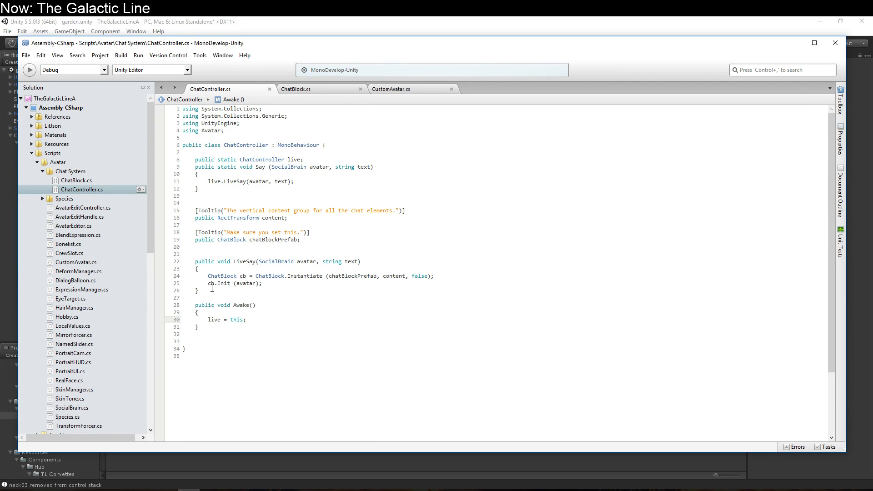
{"action": "left_click", "coordinate": [434, 276]}
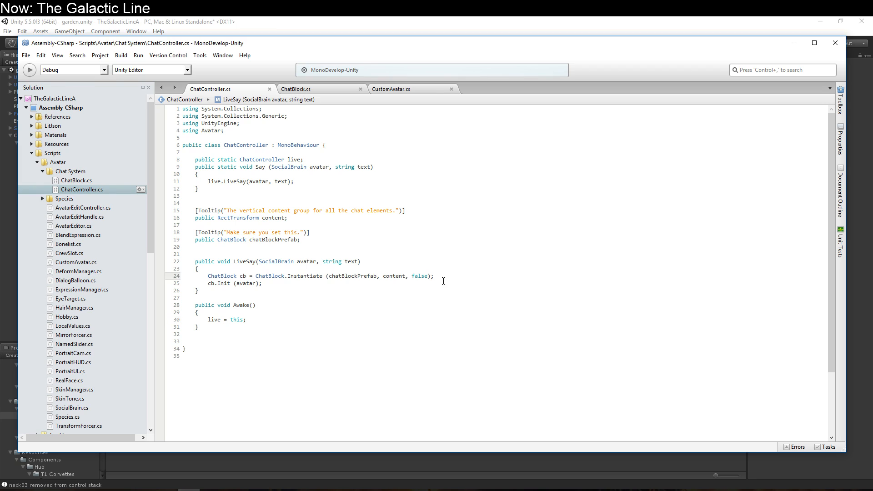
{"action": "key", "text": "Down"}
{"action": "key", "text": "Return"}
{"action": "type", "text": "cb.Say"}
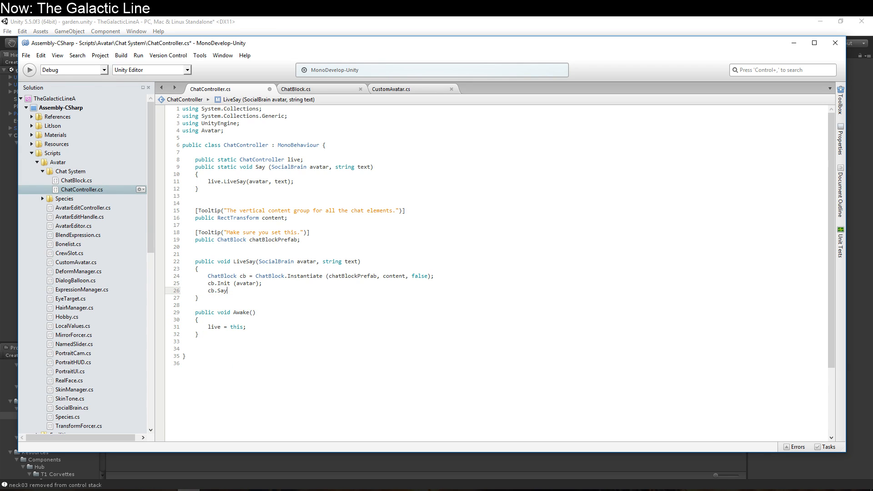
{"action": "type", "text": " (text);"}
{"action": "key", "text": "ctrl+s"}
- Switch to Unity and play the scene to test the spoken lines in the chat sidebar
{"action": "left_click", "coordinate": [473, 22]}
{"action": "left_click", "coordinate": [420, 43]}
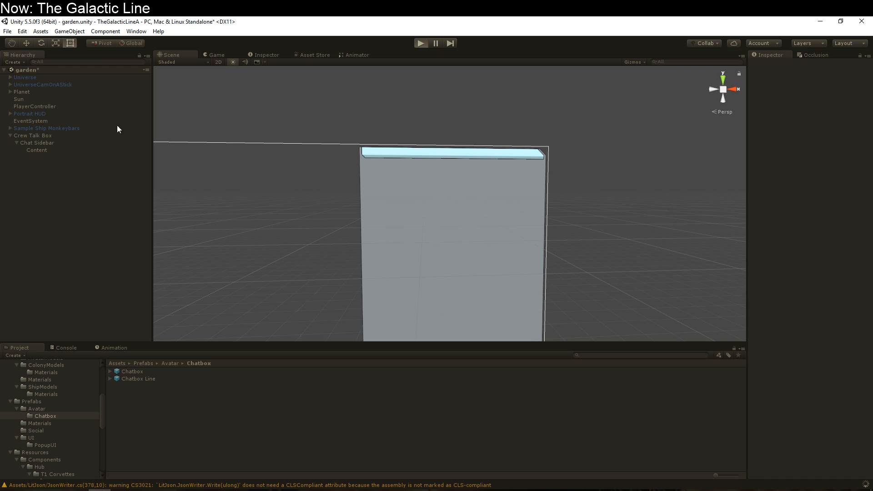
{"action": "key", "text": "ctrl+p"}
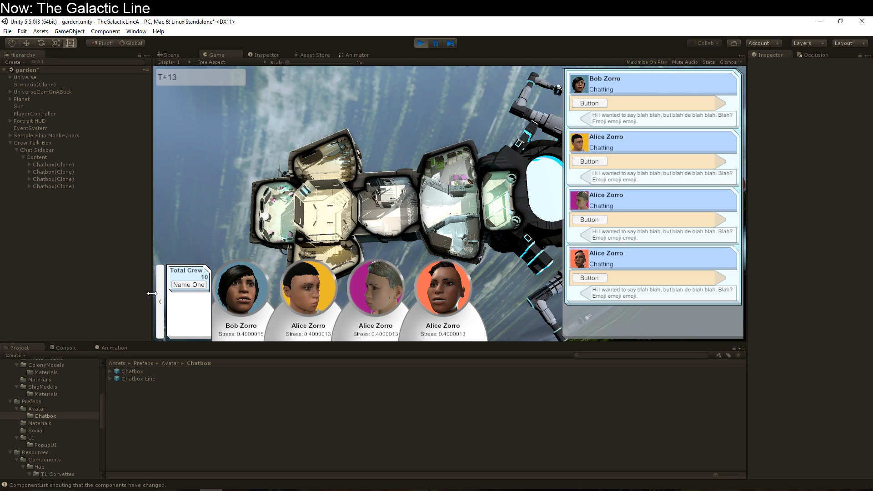
- Examine the ChatBlock.Say warning and its stack trace in the Console, and end the play test
{"action": "left_click", "coordinate": [70, 349]}
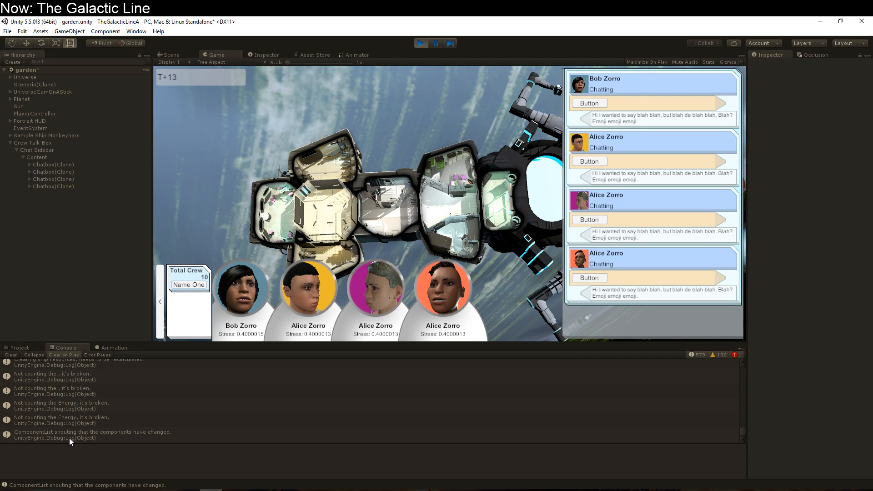
{"action": "scroll", "coordinate": [64, 437], "scroll_direction": "up", "scroll_amount": 3}
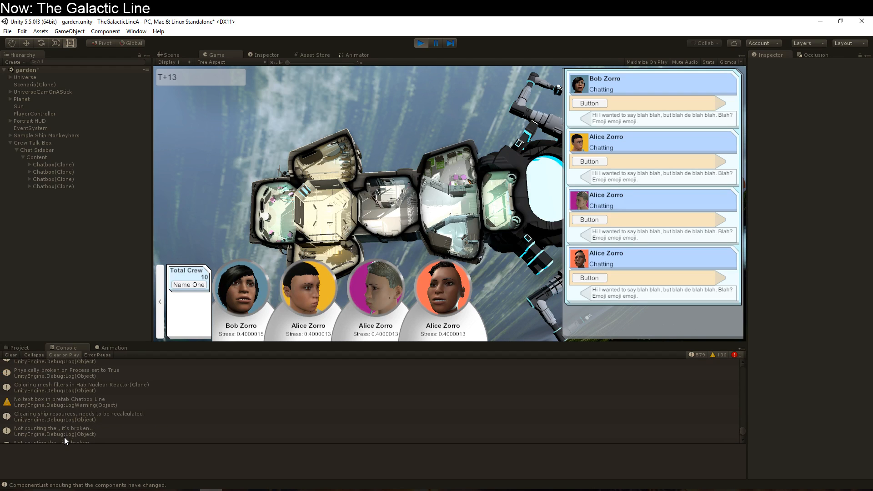
{"action": "left_click", "coordinate": [55, 407]}
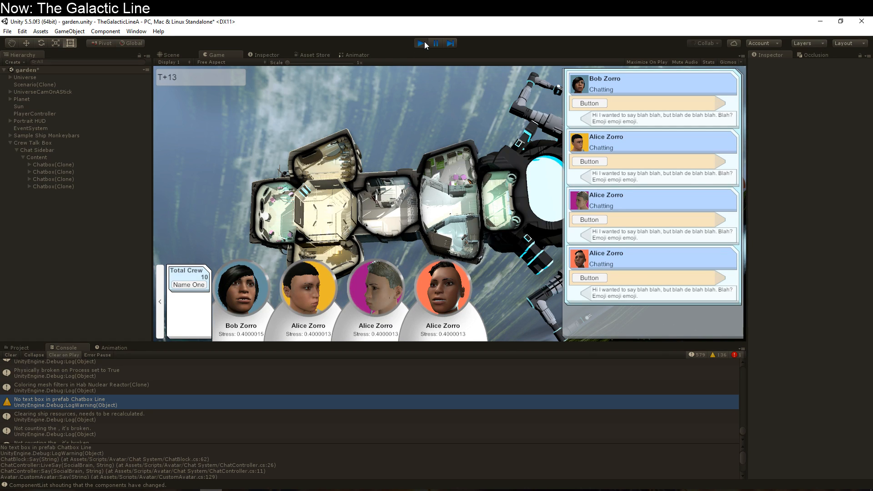
{"action": "left_click", "coordinate": [436, 43]}
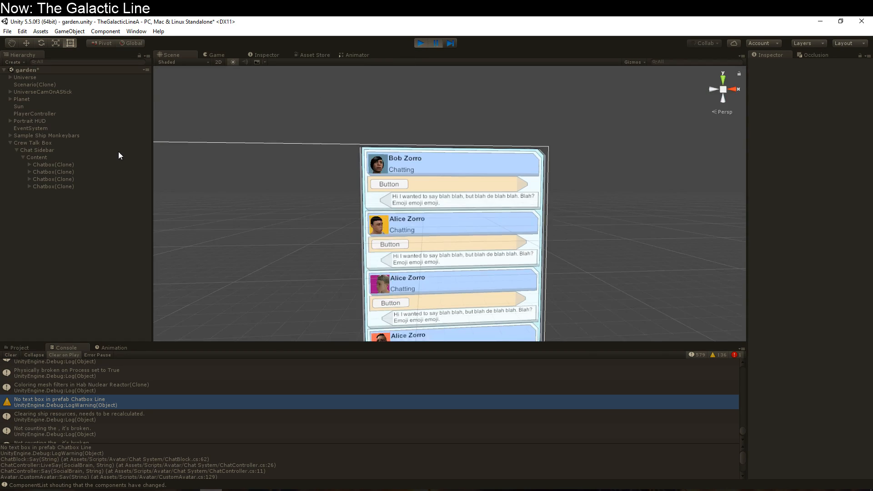
- Expand the first Chatbox(Clone) down to its Chatbox Line(Clone) and examine the Text component on its Desc child
{"action": "left_click", "coordinate": [39, 165]}
{"action": "left_click", "coordinate": [29, 165]}
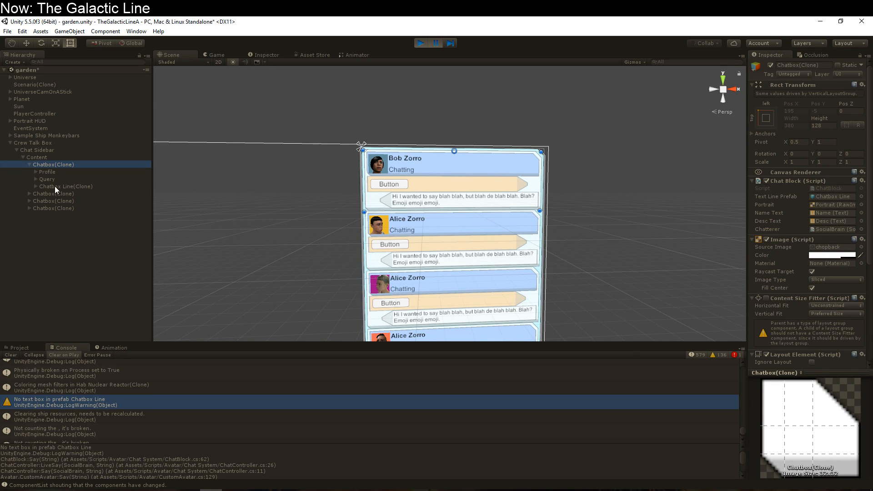
{"action": "left_click", "coordinate": [44, 186]}
{"action": "left_click", "coordinate": [36, 186]}
{"action": "left_click", "coordinate": [58, 193]}
{"action": "left_click", "coordinate": [60, 201]}
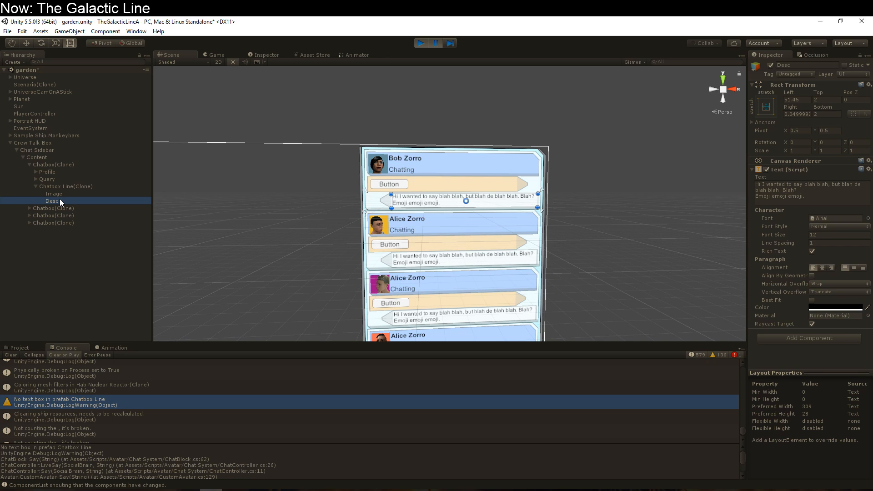
- Switch to MonoDevelop, replace g.GetComponent<Text> with g.GetComponentInChildren<Text> in the Say method of ChatBlock.cs, and save the script
{"action": "left_click", "coordinate": [188, 490]}
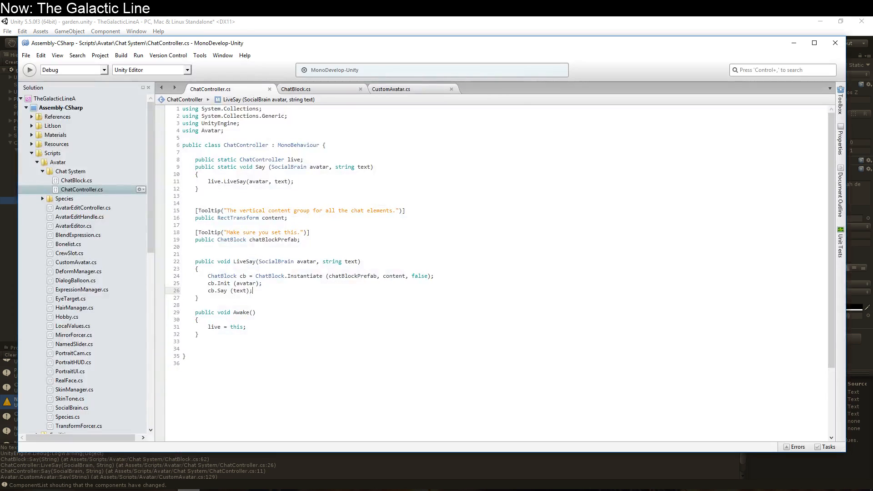
{"action": "left_click", "coordinate": [386, 88]}
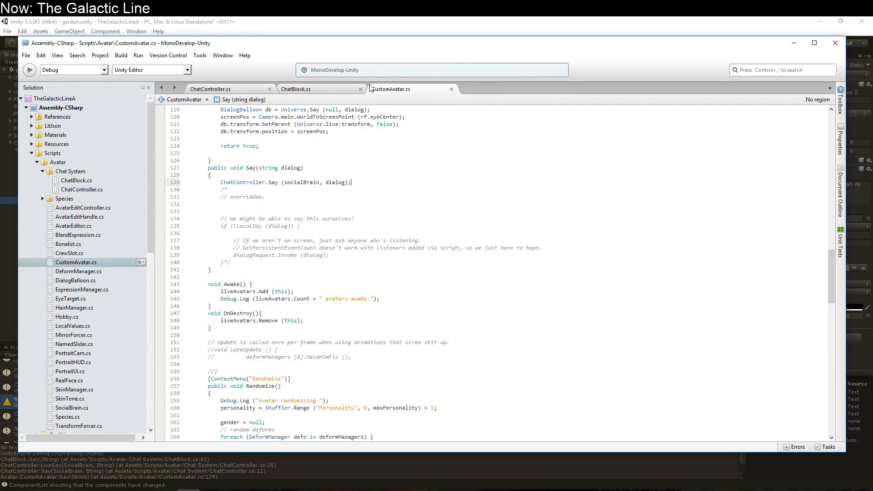
{"action": "left_click", "coordinate": [352, 89]}
{"action": "scroll", "coordinate": [374, 326], "scroll_direction": "down", "scroll_amount": 3}
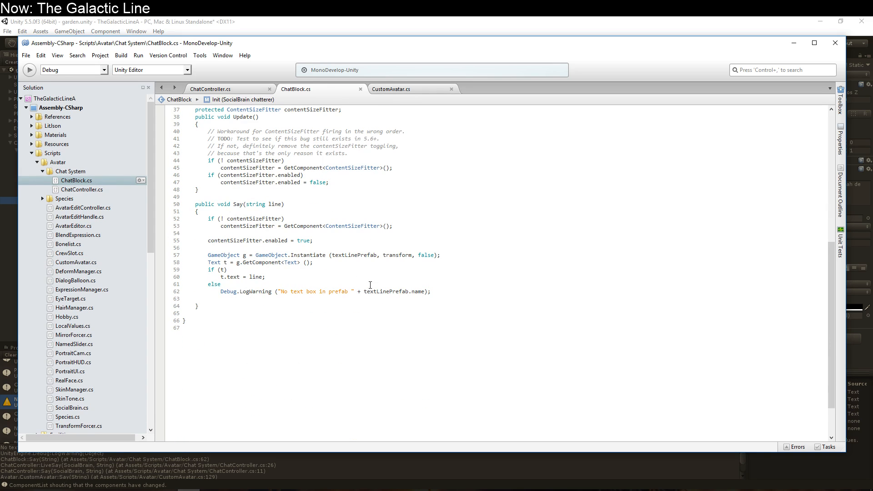
{"action": "scroll", "coordinate": [368, 272], "scroll_direction": "down", "scroll_amount": 2}
{"action": "left_click", "coordinate": [285, 220]}
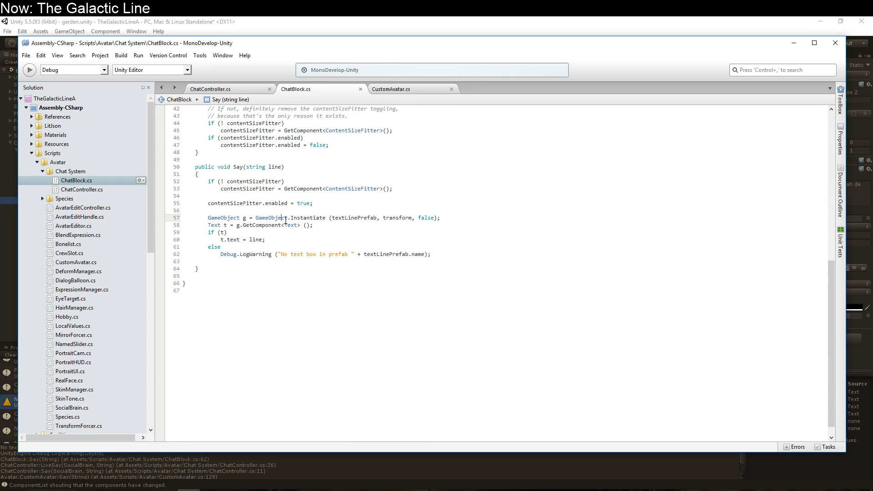
{"action": "key", "text": "Left"}
{"action": "key", "text": "Down"}
{"action": "type", "text": "On"}
{"action": "key", "text": "BackSpace"}
{"action": "key", "text": "BackSpace"}
{"action": "type", "text": "InChildren"}
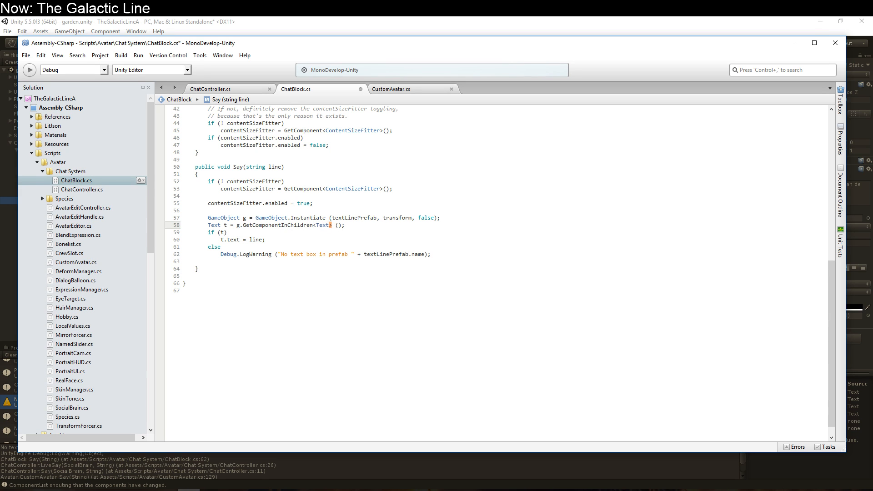
{"action": "key", "text": "ctrl+s"}
- Switch to Unity, play-test the spoken lines and scrolling of the chat sidebar, and save the scene after ending play
{"action": "left_click", "coordinate": [321, 34]}
{"action": "left_click", "coordinate": [421, 44]}
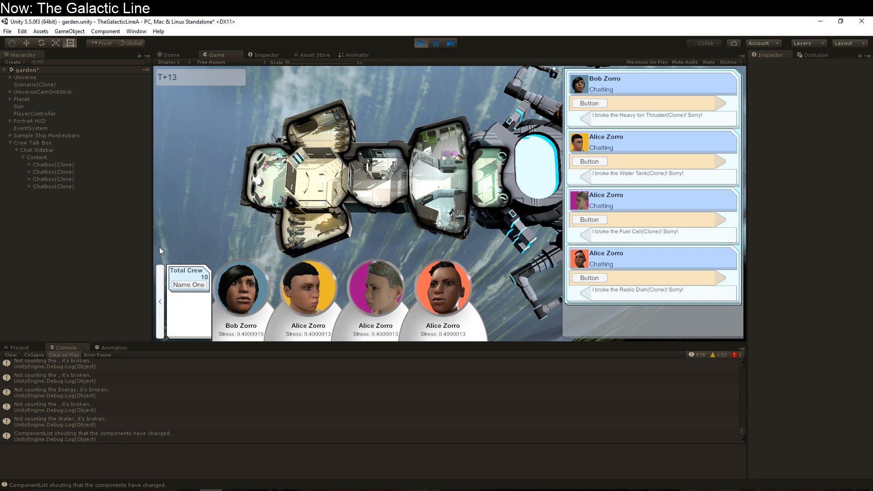
{"action": "left_click_drag", "start_coordinate": [645, 250], "coordinate": [637, 172]}
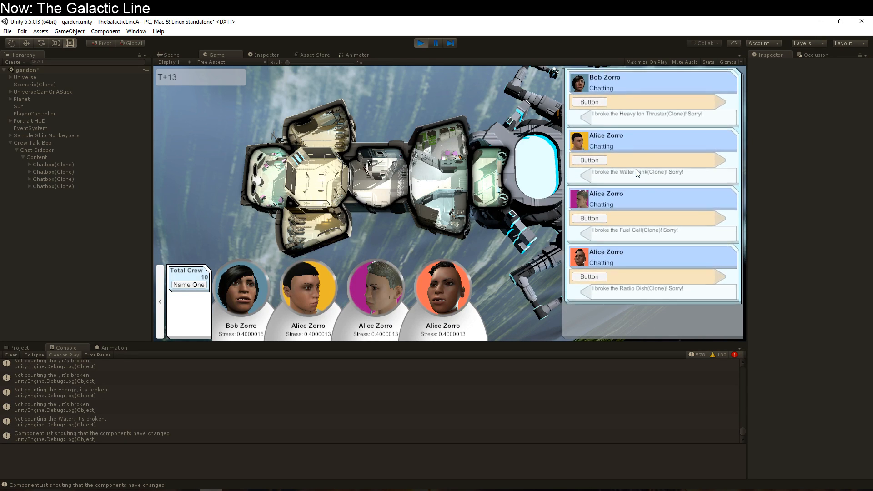
{"action": "left_click_drag", "start_coordinate": [636, 227], "coordinate": [630, 302]}
{"action": "left_click_drag", "start_coordinate": [632, 237], "coordinate": [626, 295]}
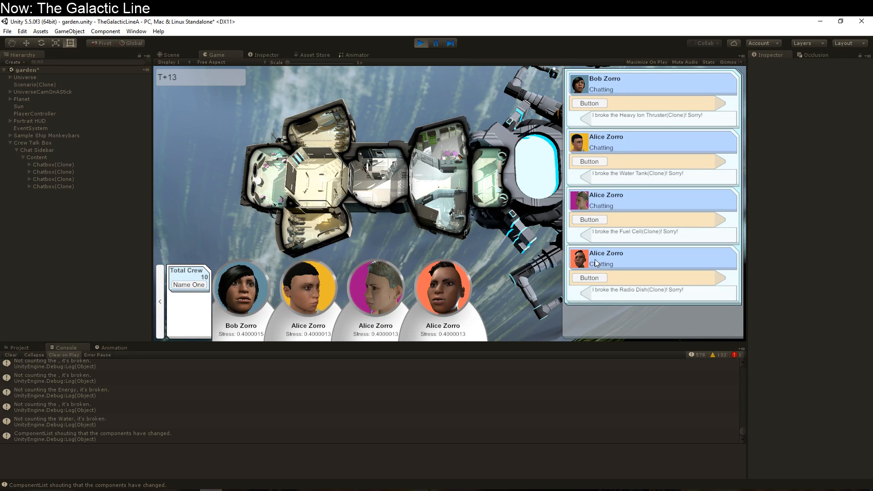
{"action": "left_click", "coordinate": [591, 106]}
{"action": "left_click", "coordinate": [415, 43]}
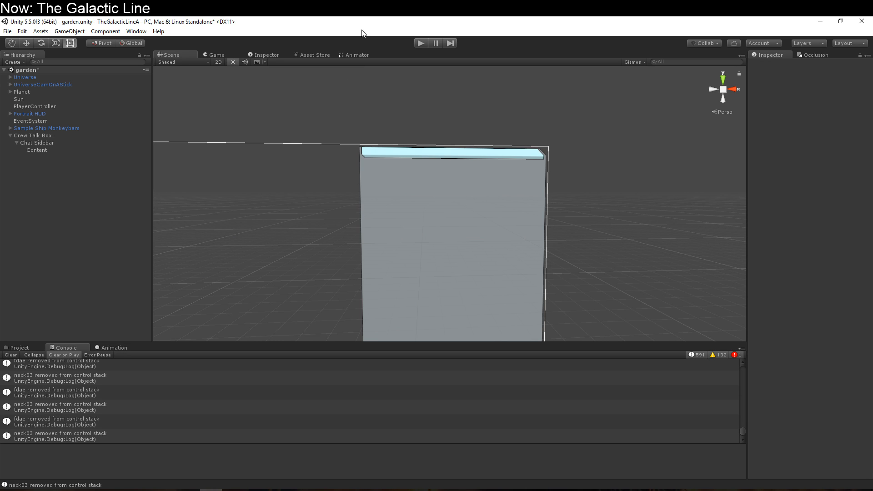
{"action": "key", "text": "ctrl+s"}
- Switch to Blender and examine the ship parts in Aeroskip T1 Corvettes.blend from several angles
{"action": "key", "text": "alt+Tab"}
{"action": "left_click", "coordinate": [144, 490]}
{"action": "scroll", "coordinate": [353, 331], "scroll_direction": "down", "scroll_amount": 4}
{"action": "middle_click_drag", "start_coordinate": [351, 324], "coordinate": [355, 384]}
{"action": "scroll", "coordinate": [388, 306], "scroll_direction": "up", "scroll_amount": 4}
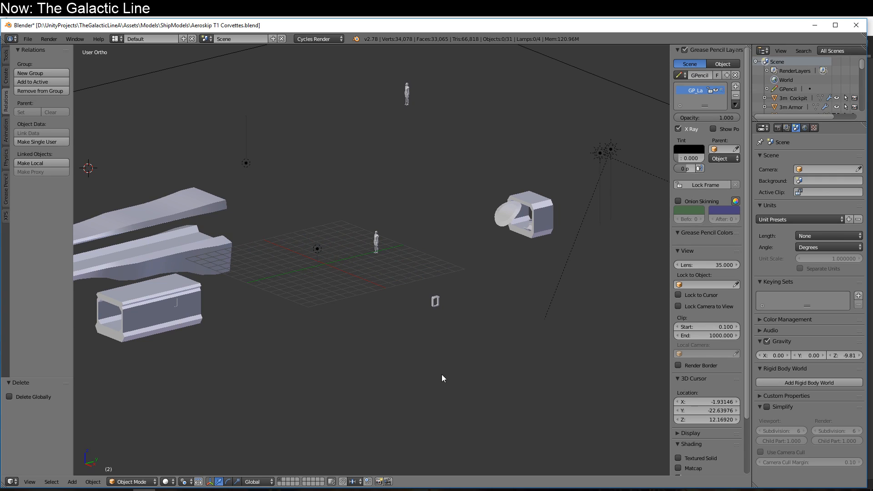
{"action": "mouse_move", "coordinate": [441, 375]}
{"action": "middle_mouse_down"}
{"action": "mouse_move", "coordinate": [428, 379]}
{"action": "mouse_move", "coordinate": [437, 367]}
{"action": "mouse_move", "coordinate": [407, 362]}
{"action": "mouse_move", "coordinate": [506, 388]}
{"action": "mouse_move", "coordinate": [414, 404]}
{"action": "mouse_move", "coordinate": [471, 395]}
{"action": "mouse_move", "coordinate": [458, 409]}
{"action": "mouse_move", "coordinate": [426, 369]}
{"action": "middle_mouse_up"}
{"action": "scroll", "coordinate": [428, 379], "scroll_direction": "down", "scroll_amount": 2}
{"action": "left_click", "coordinate": [313, 115]}
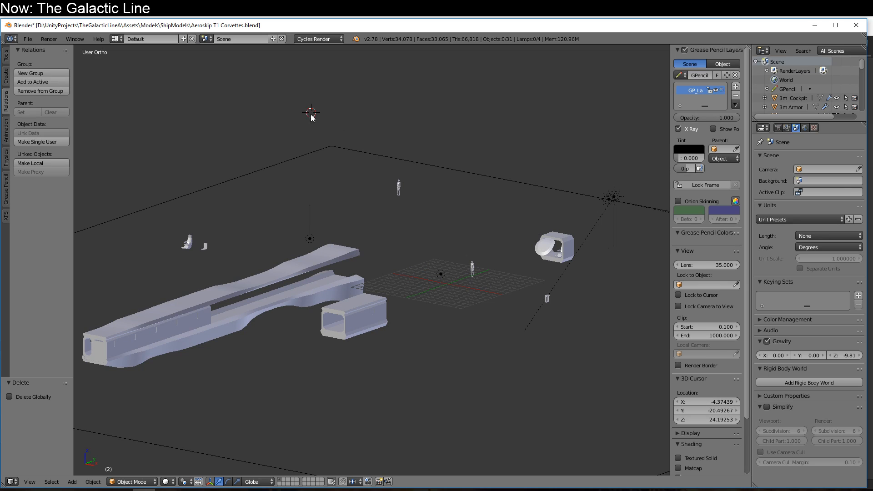
{"action": "mouse_move", "coordinate": [364, 398]}
{"action": "middle_mouse_down"}
{"action": "mouse_move", "coordinate": [346, 386]}
{"action": "mouse_move", "coordinate": [359, 400]}
{"action": "middle_mouse_up"}
{"action": "scroll", "coordinate": [359, 400], "scroll_direction": "down", "scroll_amount": 1}
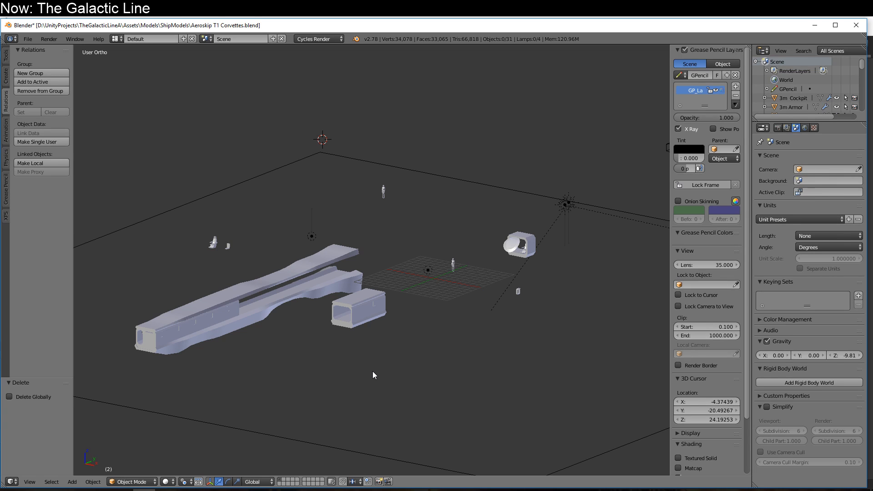
{"action": "scroll", "coordinate": [378, 269], "scroll_direction": "up", "scroll_amount": 5}
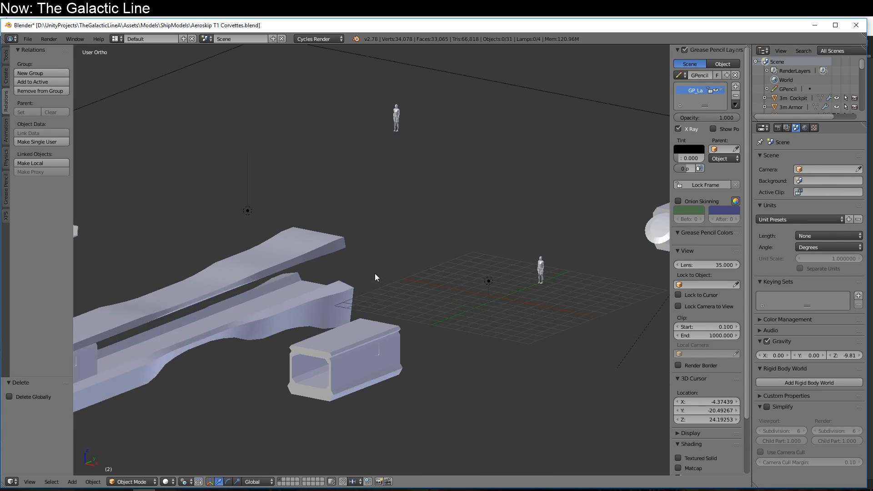
{"action": "middle_click_drag", "start_coordinate": [367, 350], "coordinate": [415, 299]}
- Slide the 3m Room out of its armor along Y and hide its roof faces in Edit Mode to inspect the interior
{"action": "right_click", "coordinate": [309, 250]}
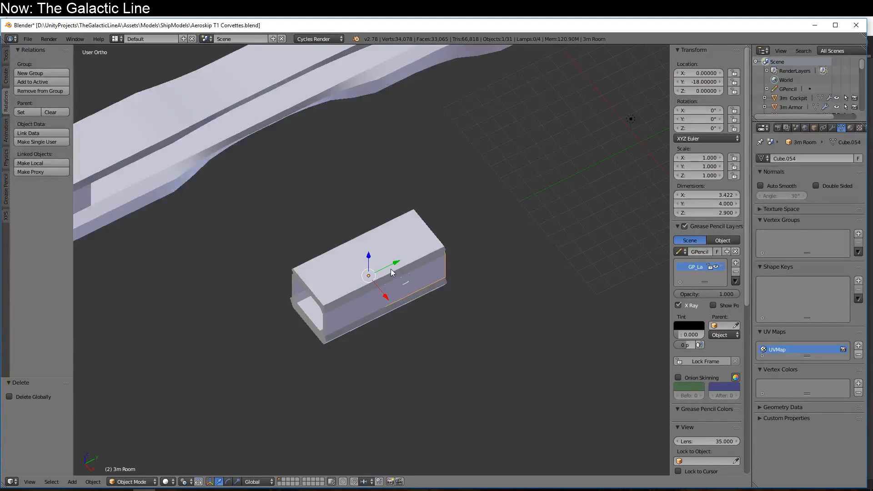
{"action": "middle_click_drag", "start_coordinate": [391, 268], "coordinate": [487, 228]}
{"action": "key", "text": "Tab"}
{"action": "scroll", "coordinate": [483, 273], "scroll_direction": "up", "scroll_amount": 3}
{"action": "middle_click_drag", "start_coordinate": [483, 273], "coordinate": [310, 404]}
{"action": "middle_click_drag", "start_coordinate": [310, 404], "coordinate": [403, 392]}
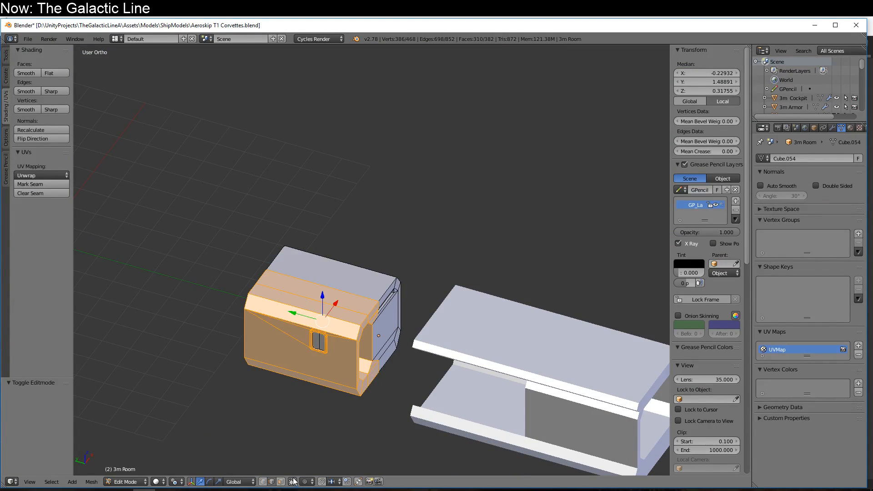
{"action": "left_click", "coordinate": [280, 481]}
{"action": "right_click", "coordinate": [304, 312], "text": "alt"}
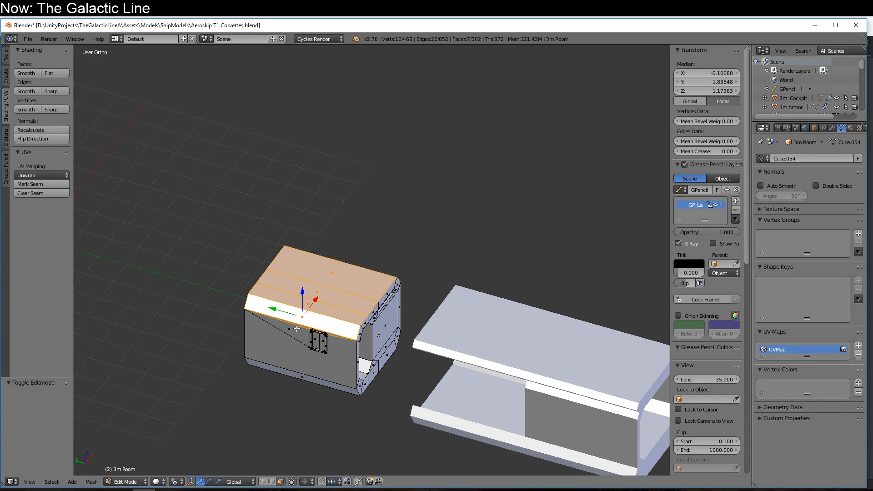
{"action": "middle_click_drag", "start_coordinate": [297, 329], "coordinate": [404, 241]}
{"action": "key", "text": "h"}
{"action": "scroll", "coordinate": [416, 348], "scroll_direction": "up", "scroll_amount": 4}
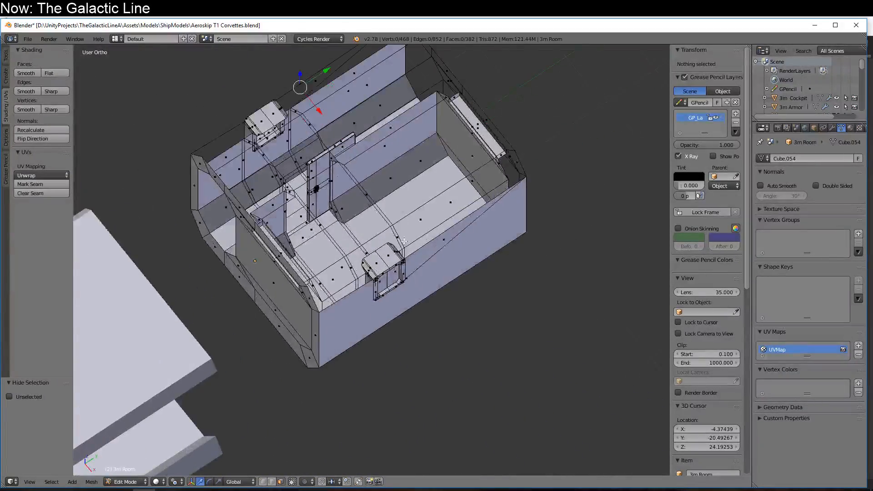
{"action": "scroll", "coordinate": [359, 291], "scroll_direction": "down", "scroll_amount": 5}
{"action": "scroll", "coordinate": [376, 306], "scroll_direction": "up", "scroll_amount": 1}
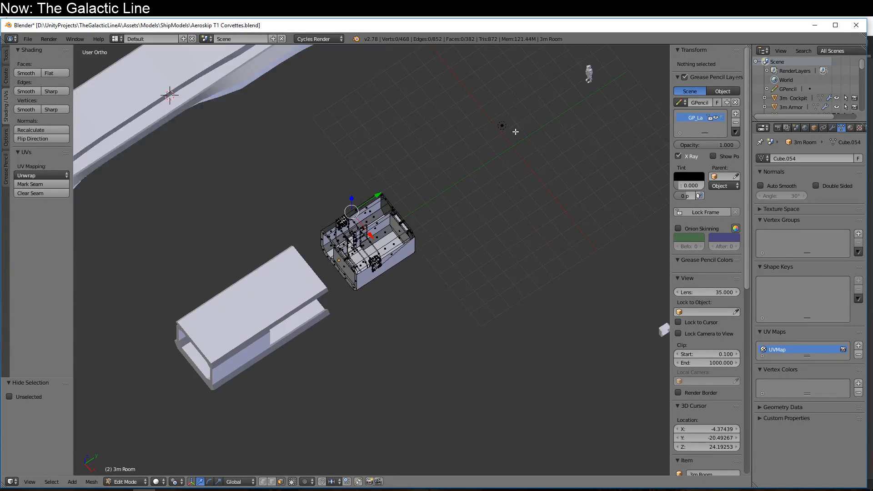
{"action": "key", "text": "Tab"}
- Move the fdae figure -18 along the Y axis to the open end of the 3m Room
{"action": "right_click", "coordinate": [589, 71]}
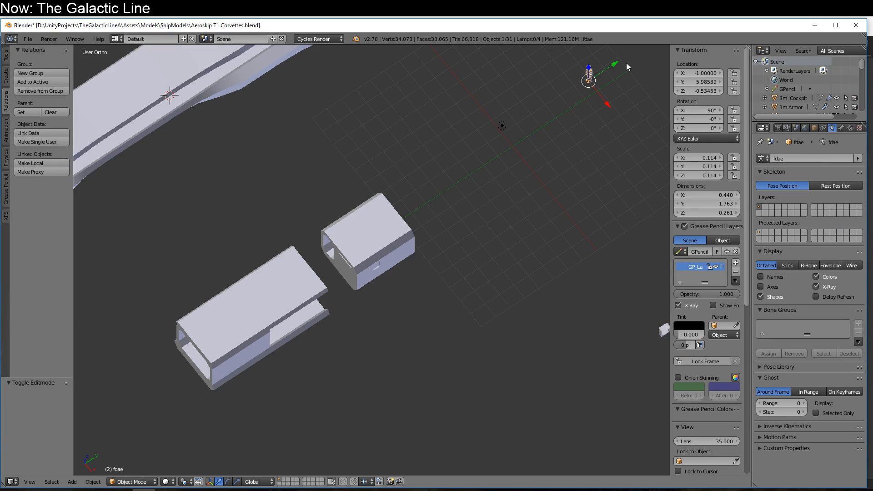
{"action": "key", "text": "g"}
{"action": "key", "text": "y"}
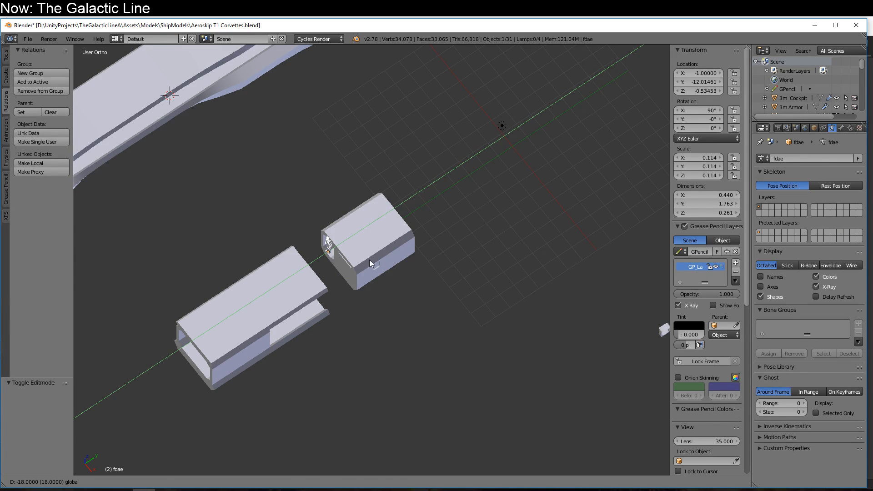
{"action": "left_click", "coordinate": [368, 264]}
- Lower the fdae figure by about 0.515 along the Z axis so it stands on the room's floor
{"action": "middle_click_drag", "start_coordinate": [347, 318], "coordinate": [371, 261]}
{"action": "scroll", "coordinate": [370, 263], "scroll_direction": "up", "scroll_amount": 3}
{"action": "middle_click_drag", "start_coordinate": [344, 310], "coordinate": [296, 306]}
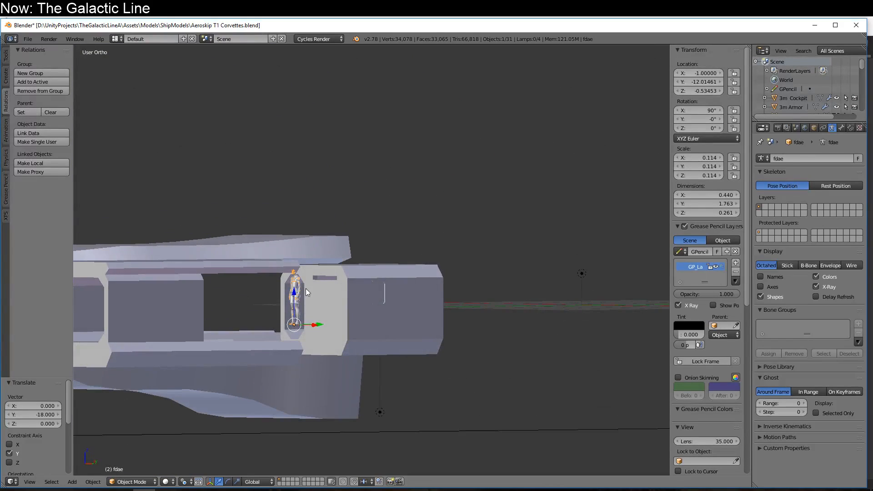
{"action": "key", "text": "g"}
{"action": "key", "text": "z"}
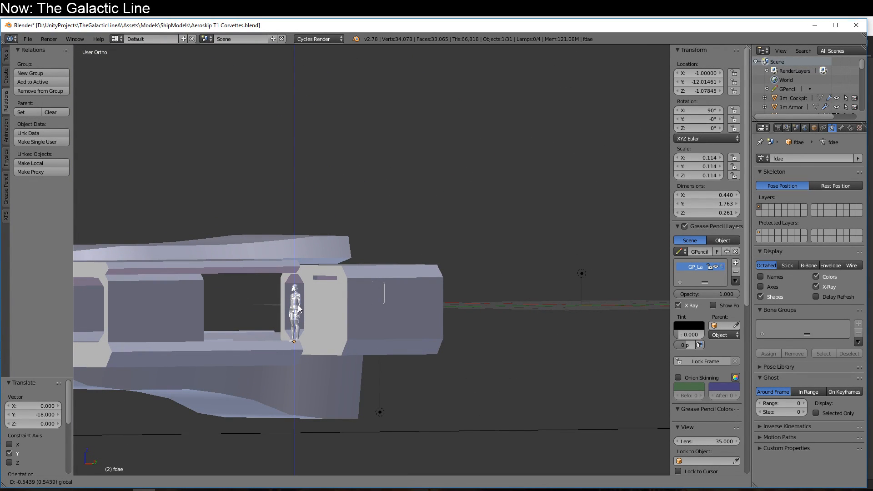
{"action": "left_click", "coordinate": [380, 310]}
{"action": "middle_click_drag", "start_coordinate": [380, 310], "coordinate": [373, 350]}
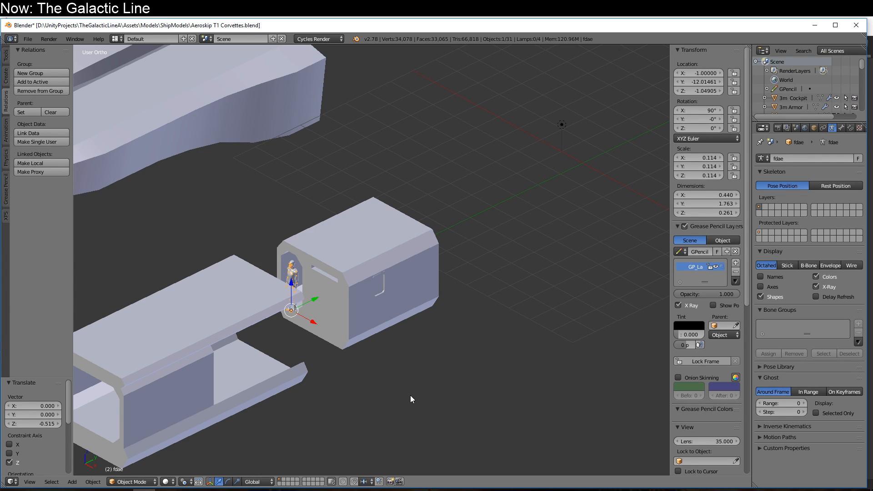
- Move the 3m Room -6 along the Y axis, back inside the armor shell
{"action": "scroll", "coordinate": [405, 377], "scroll_direction": "down", "scroll_amount": 6}
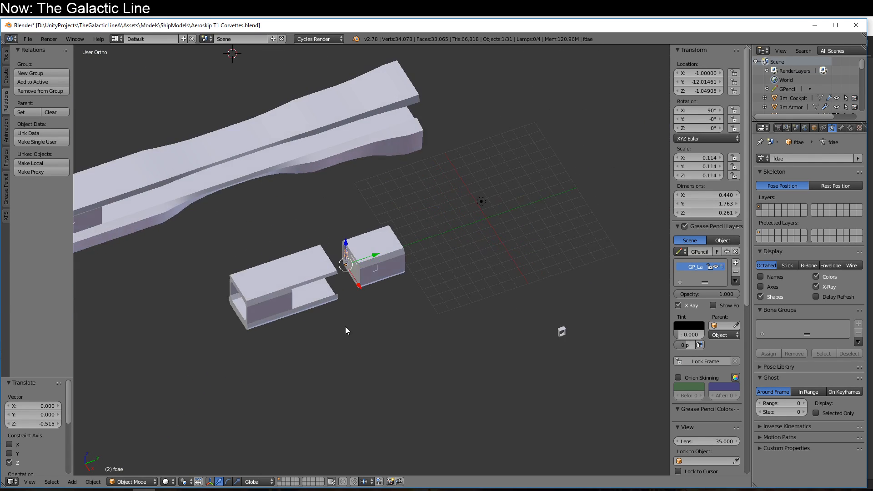
{"action": "scroll", "coordinate": [370, 272], "scroll_direction": "down", "scroll_amount": 1}
{"action": "right_click", "coordinate": [367, 276]}
{"action": "left_click_drag", "start_coordinate": [387, 253], "coordinate": [327, 275], "text": "ctrl"}
{"action": "mouse_move", "coordinate": [293, 347]}
{"action": "middle_mouse_down"}
{"action": "mouse_move", "coordinate": [285, 335]}
{"action": "mouse_move", "coordinate": [308, 341]}
{"action": "middle_mouse_up"}
{"action": "scroll", "coordinate": [312, 343], "scroll_direction": "up", "scroll_amount": 2}
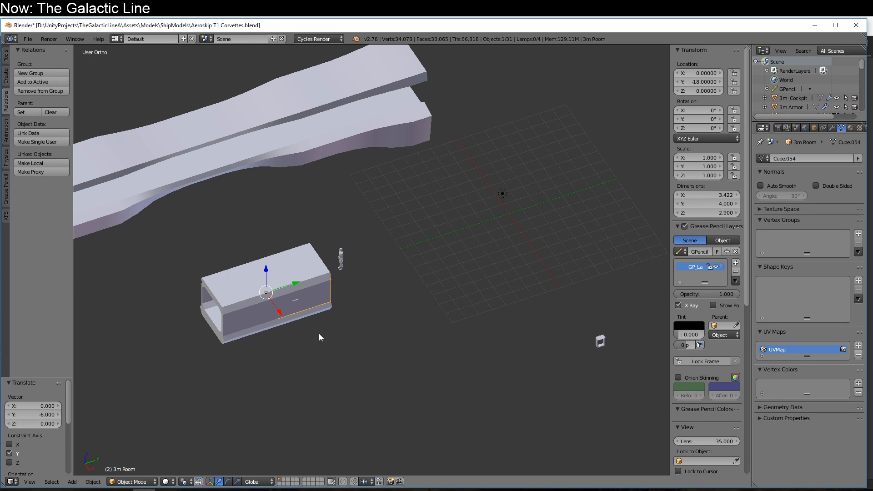
- Select both room objects inside the 3m Armor and move them 22 along the Y axis, clear of the shell
{"action": "middle_click_drag", "start_coordinate": [319, 337], "coordinate": [341, 315]}
{"action": "right_click", "coordinate": [331, 282]}
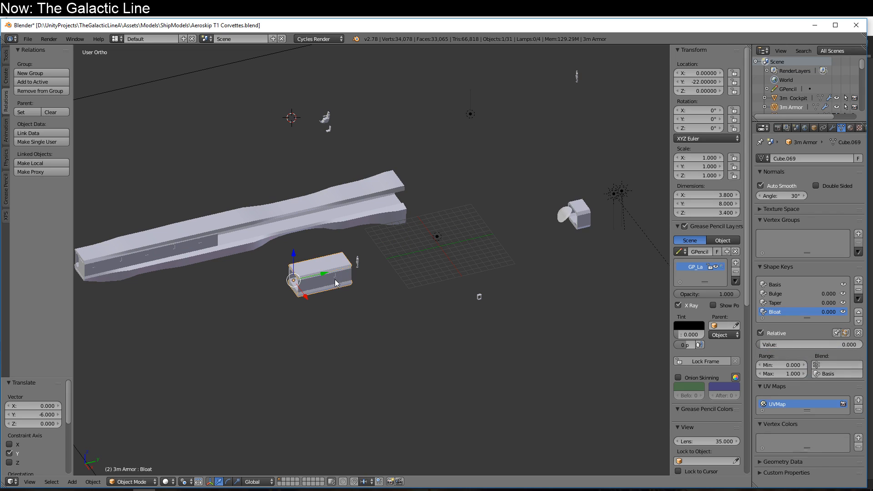
{"action": "right_click", "coordinate": [331, 282], "text": "shift"}
{"action": "key", "text": "g"}
{"action": "key", "text": "y"}
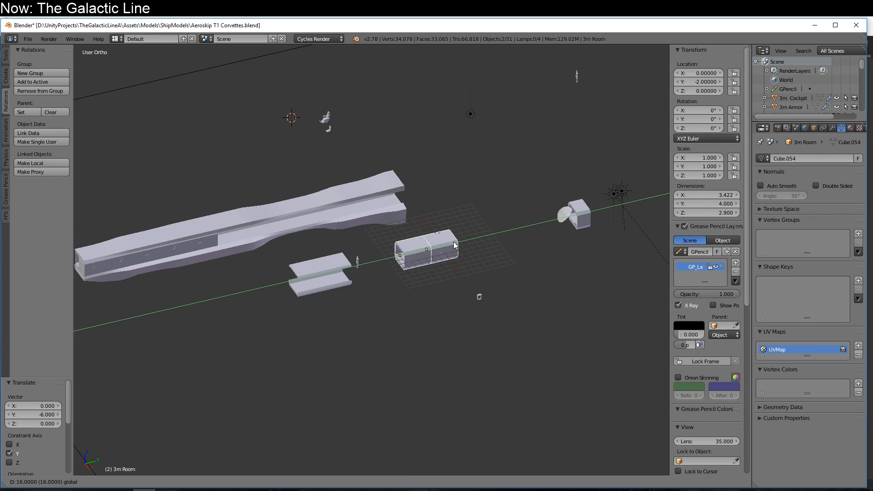
{"action": "left_click", "coordinate": [495, 238]}
- Select 3m Armor.001 at the far end of the long ship hull and examine its Bulge and Taper shape keys
{"action": "middle_click_drag", "start_coordinate": [338, 305], "coordinate": [305, 384]}
{"action": "middle_click_drag", "start_coordinate": [238, 392], "coordinate": [367, 348]}
{"action": "right_click", "coordinate": [233, 315]}
{"action": "middle_click_drag", "start_coordinate": [228, 342], "coordinate": [241, 391]}
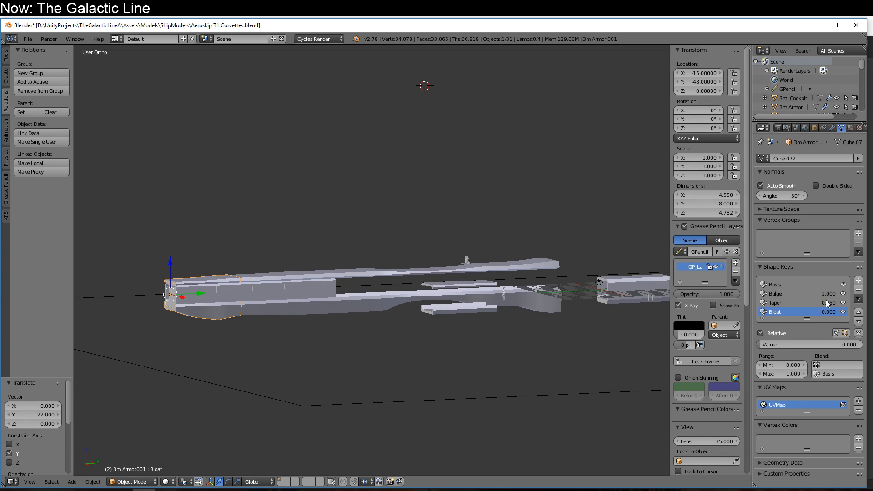
{"action": "mouse_move", "coordinate": [829, 294]}
{"action": "left_mouse_down"}
{"action": "mouse_move", "coordinate": [805, 293]}
{"action": "mouse_move", "coordinate": [831, 293]}
{"action": "left_mouse_up"}
{"action": "middle_click_drag", "start_coordinate": [474, 360], "coordinate": [449, 350]}
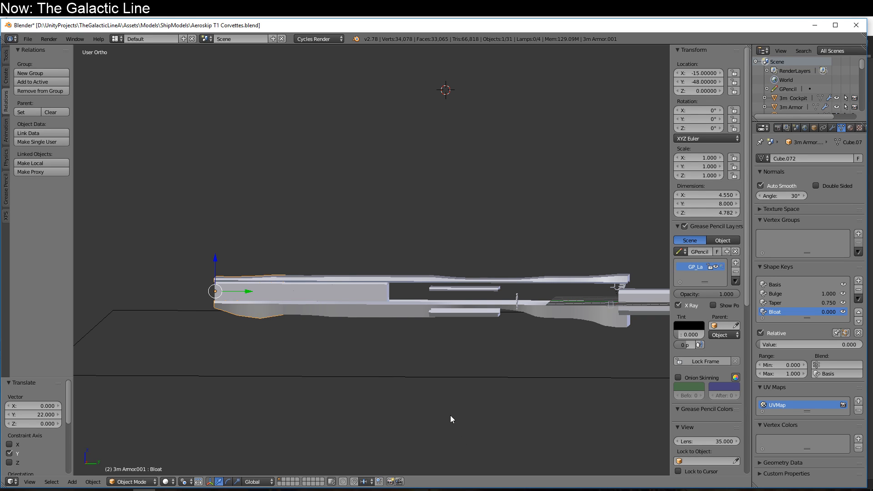
- Select the 3m Cockpit object beyond the room modules
{"action": "middle_click_drag", "start_coordinate": [450, 416], "coordinate": [544, 410]}
{"action": "middle_click_drag", "start_coordinate": [593, 364], "coordinate": [434, 447], "text": "shift"}
{"action": "scroll", "coordinate": [440, 438], "scroll_direction": "up", "scroll_amount": 7}
{"action": "scroll", "coordinate": [437, 443], "scroll_direction": "down", "scroll_amount": 3}
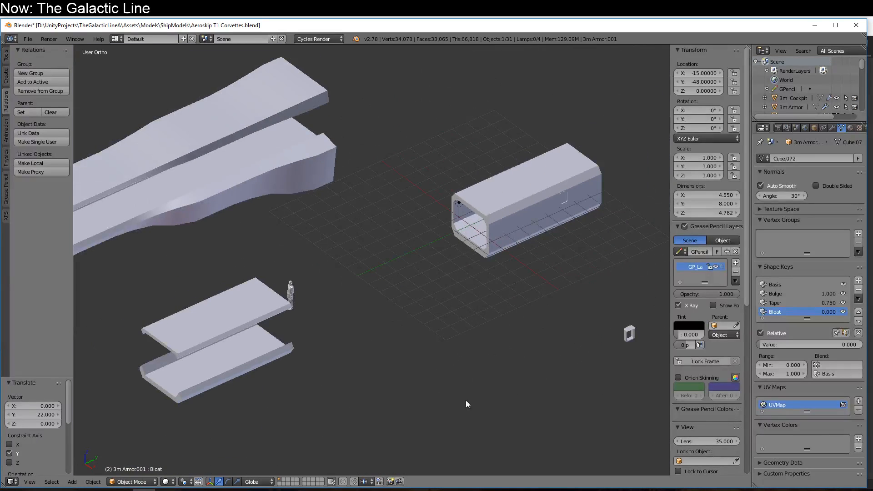
{"action": "middle_click_drag", "start_coordinate": [468, 381], "coordinate": [315, 488], "text": "shift"}
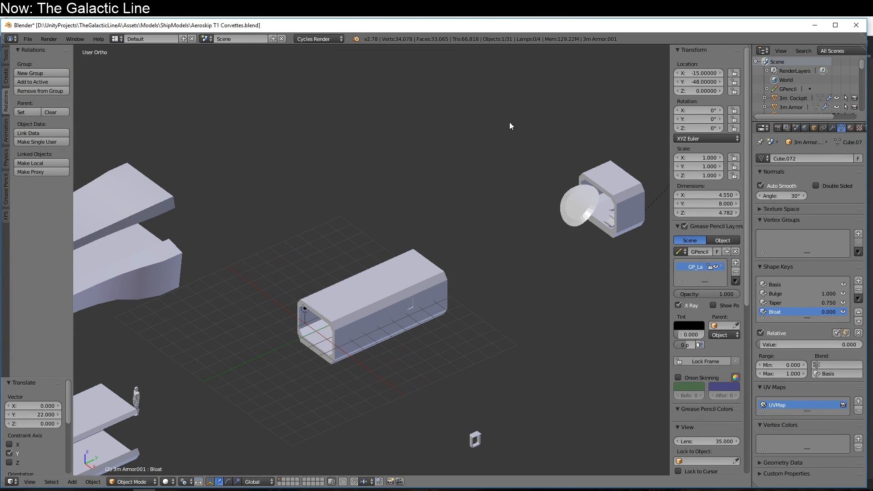
{"action": "scroll", "coordinate": [355, 236], "scroll_direction": "down", "scroll_amount": 2}
{"action": "scroll", "coordinate": [356, 236], "scroll_direction": "up", "scroll_amount": 2}
{"action": "scroll", "coordinate": [356, 236], "scroll_direction": "down", "scroll_amount": 2}
{"action": "right_click", "coordinate": [511, 222]}
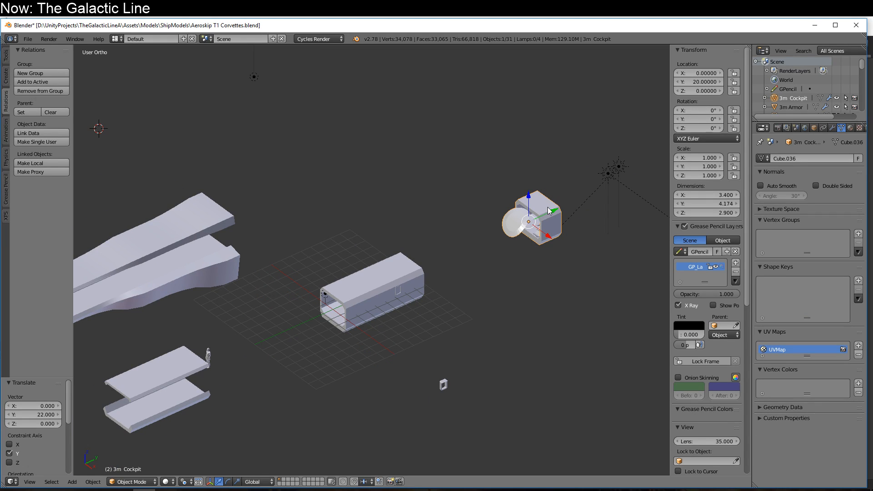
- Move the 3m Cockpit -22 units along the Y axis onto the front end of the hull
{"action": "key", "text": "g"}
{"action": "key", "text": "y"}
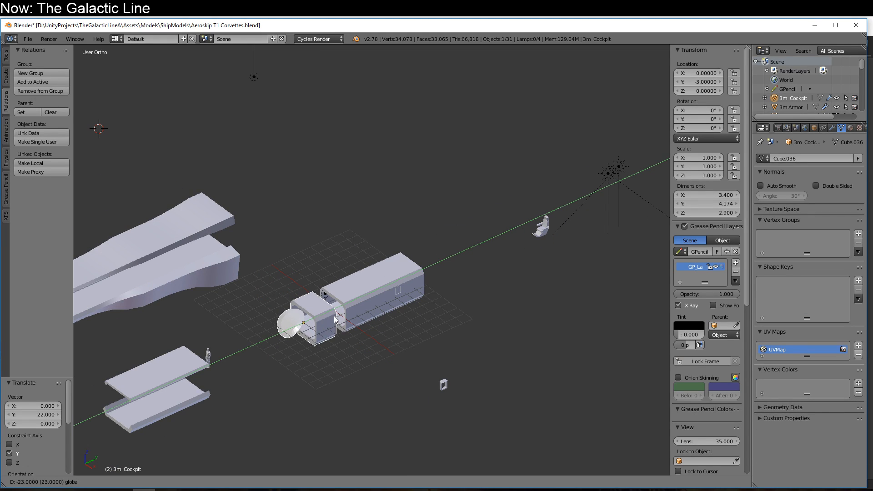
{"action": "left_click", "coordinate": [345, 313]}
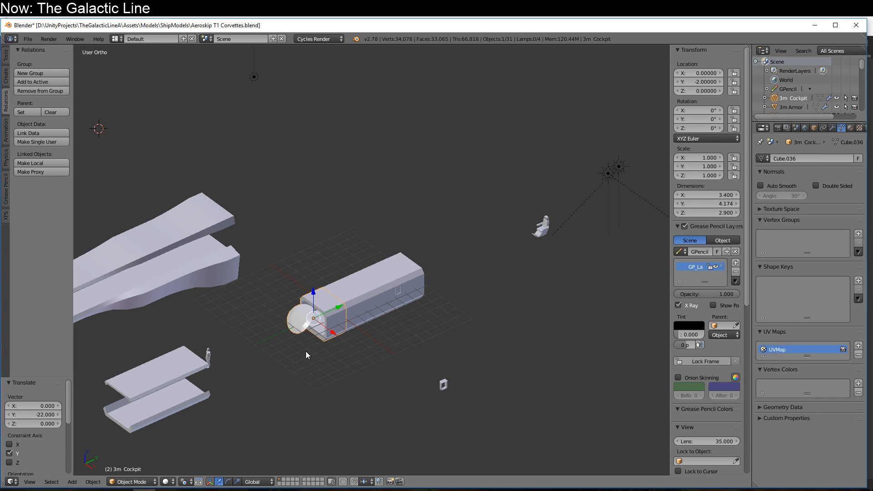
- Examine how the repositioned cockpit and its round canopy line up with the hull from the side and front
{"action": "middle_click_drag", "start_coordinate": [304, 352], "coordinate": [264, 348]}
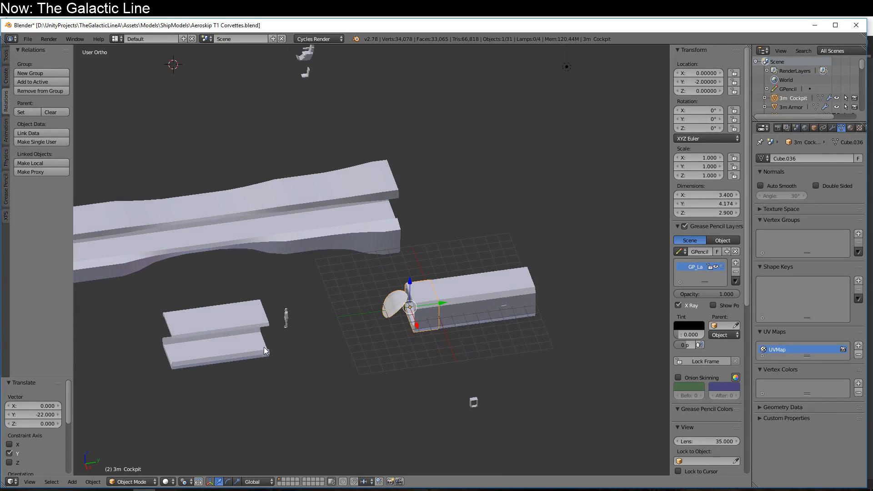
{"action": "key", "text": "KP_Decimal"}
{"action": "scroll", "coordinate": [274, 355], "scroll_direction": "down", "scroll_amount": 2}
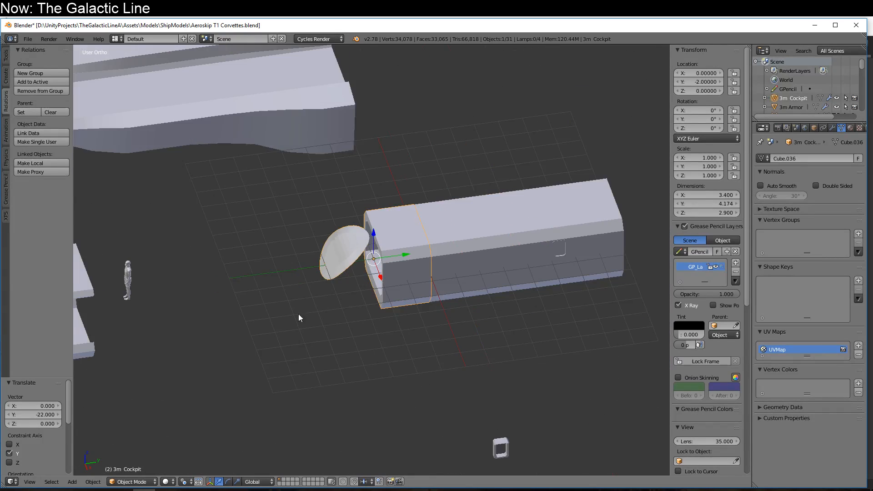
{"action": "middle_click_drag", "start_coordinate": [299, 315], "coordinate": [459, 291]}
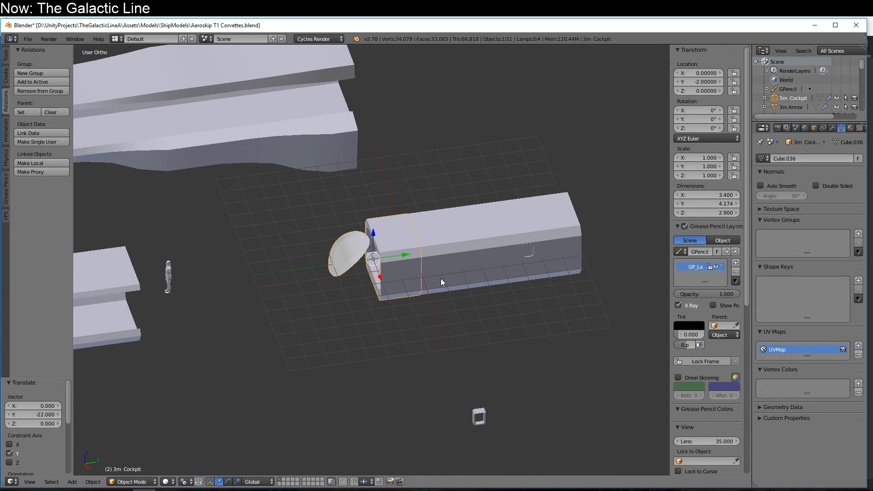
{"action": "scroll", "coordinate": [438, 278], "scroll_direction": "up", "scroll_amount": 3}
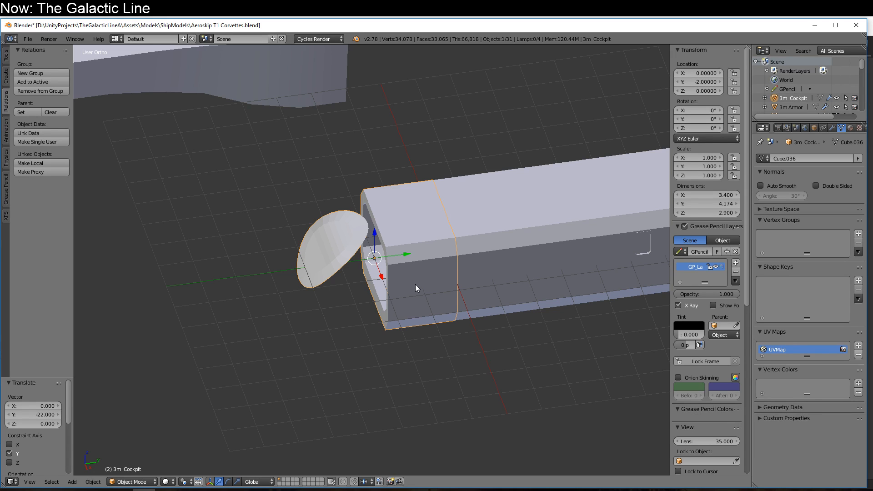
{"action": "middle_click_drag", "start_coordinate": [416, 284], "coordinate": [424, 279]}
{"action": "key", "text": "KP_3"}
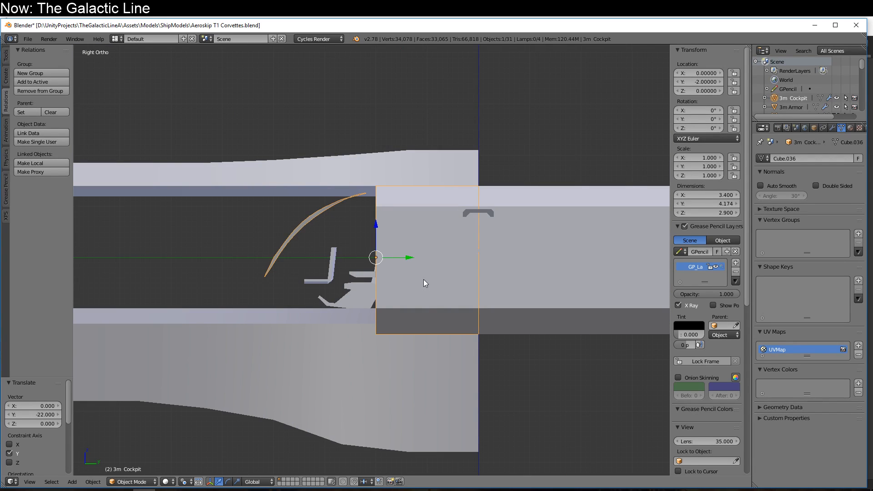
{"action": "middle_click_drag", "start_coordinate": [326, 269], "coordinate": [383, 291]}
{"action": "middle_click_drag", "start_coordinate": [437, 335], "coordinate": [485, 344]}
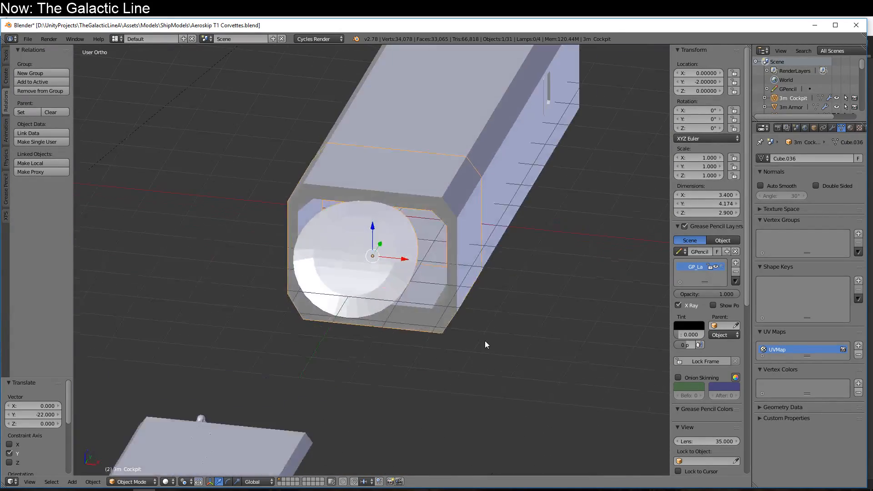
- Move the flight seat dummy -22 units along the Y axis into the cockpit
{"action": "scroll", "coordinate": [485, 340], "scroll_direction": "down", "scroll_amount": 8}
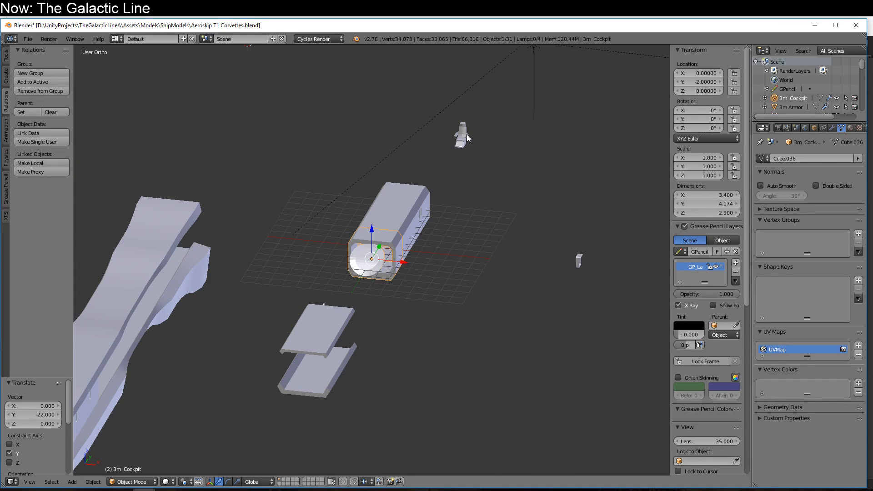
{"action": "right_click", "coordinate": [467, 138]}
{"action": "key", "text": "g"}
{"action": "key", "text": "y"}
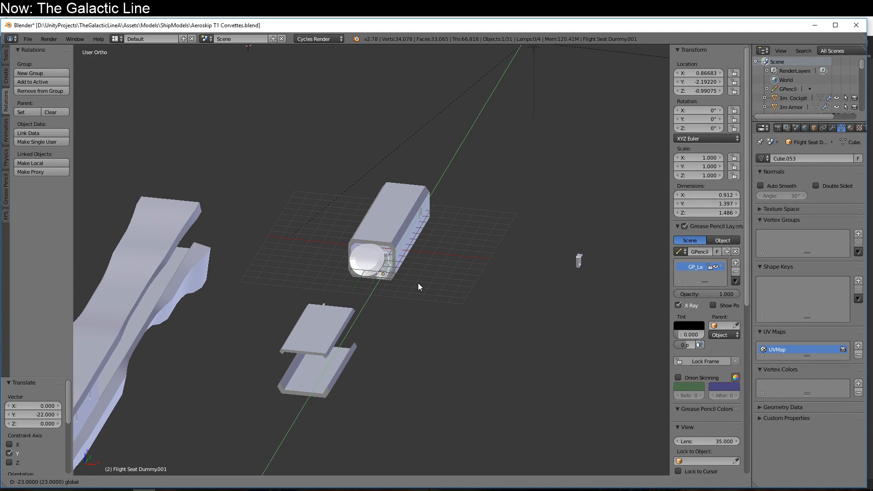
{"action": "left_click", "coordinate": [422, 276]}
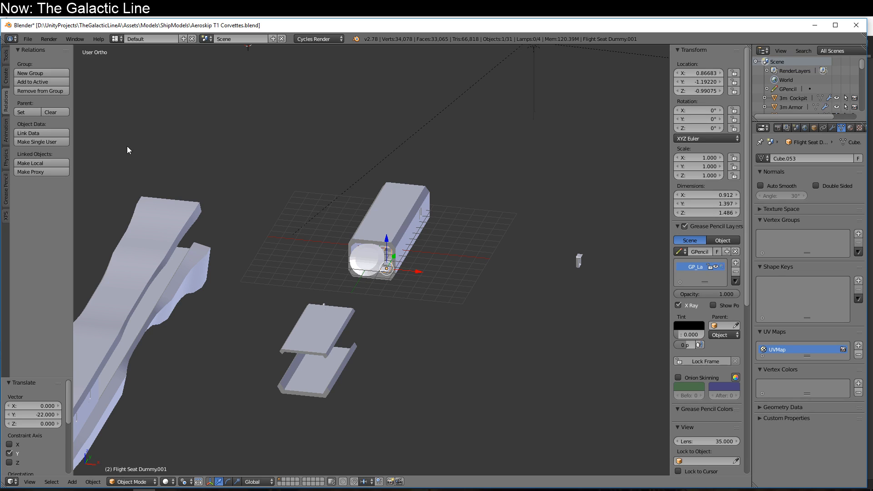
{"action": "scroll", "coordinate": [329, 219], "scroll_direction": "up", "scroll_amount": 7}
{"action": "middle_click_drag", "start_coordinate": [446, 321], "coordinate": [424, 318]}
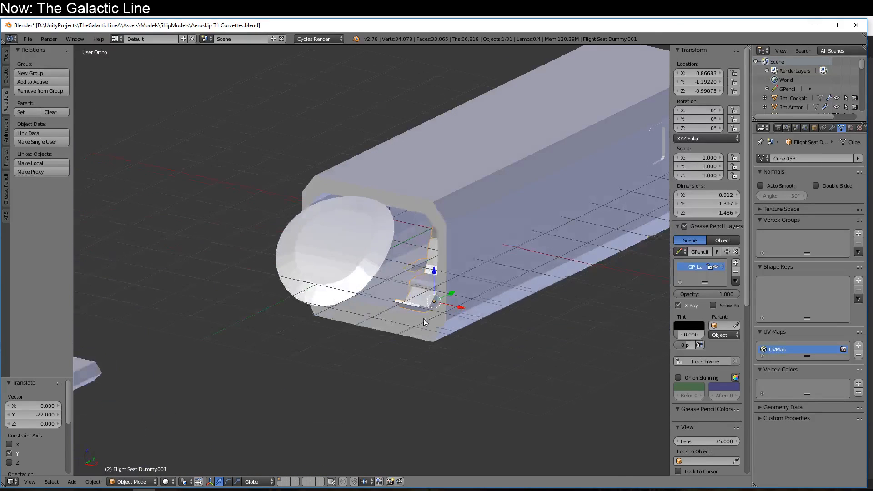
- Switch to Unity and open the Aeroskip T1 Corvettes Temp model from the Models > ShipModels project folder
{"action": "left_click", "coordinate": [29, 40]}
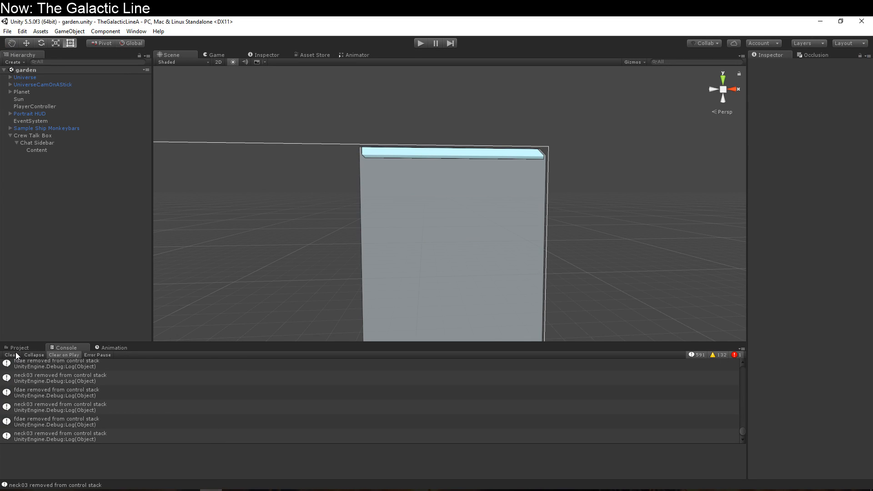
{"action": "left_click", "coordinate": [19, 348]}
{"action": "scroll", "coordinate": [60, 401], "scroll_direction": "up", "scroll_amount": 5}
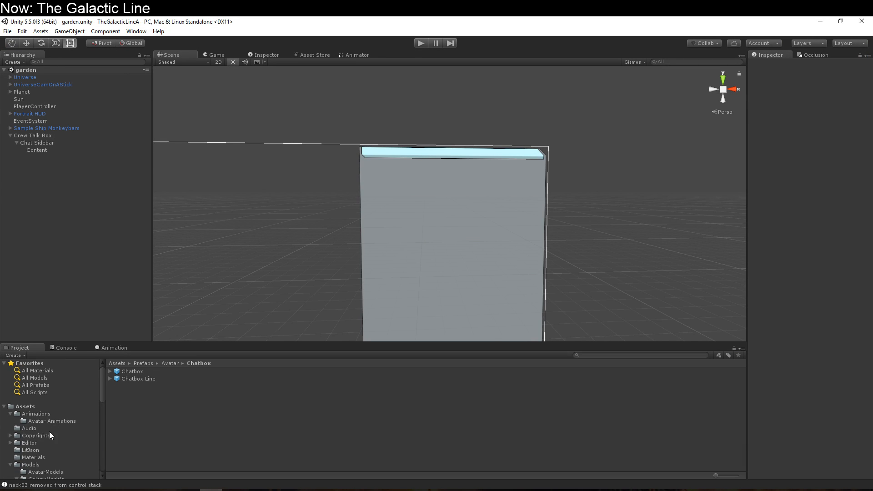
{"action": "left_click", "coordinate": [53, 457]}
{"action": "left_click", "coordinate": [51, 464]}
{"action": "scroll", "coordinate": [53, 459], "scroll_direction": "down", "scroll_amount": 2}
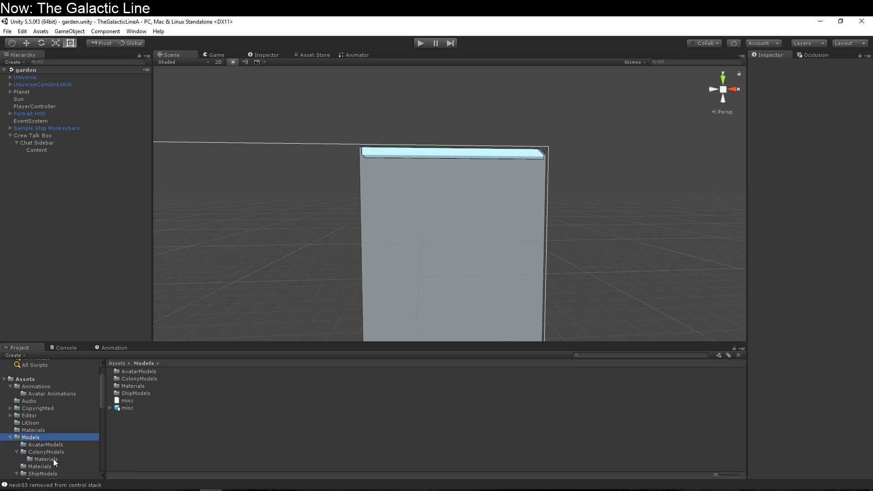
{"action": "left_click", "coordinate": [54, 473]}
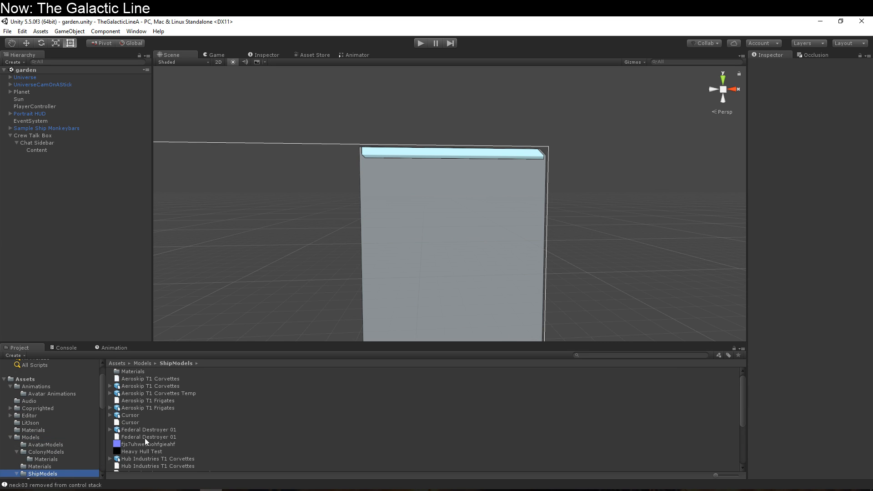
{"action": "double_click", "coordinate": [171, 393]}
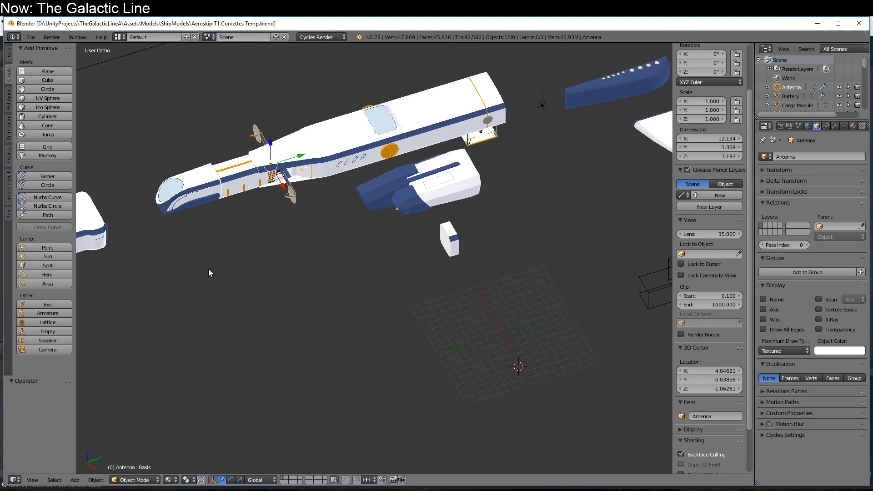
- Select the Cockpit on the Temp corvette and examine its nose shape and windows up close
{"action": "middle_click_drag", "start_coordinate": [208, 269], "coordinate": [276, 264]}
{"action": "right_click", "coordinate": [259, 268]}
{"action": "middle_click_drag", "start_coordinate": [377, 300], "coordinate": [396, 403]}
{"action": "scroll", "coordinate": [363, 403], "scroll_direction": "up", "scroll_amount": 6}
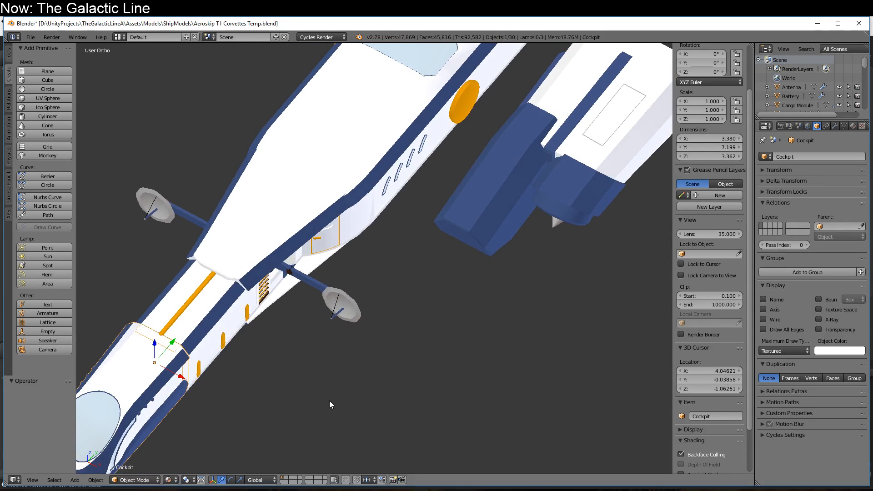
{"action": "middle_click_drag", "start_coordinate": [330, 400], "coordinate": [400, 307]}
{"action": "scroll", "coordinate": [400, 307], "scroll_direction": "up", "scroll_amount": 2}
{"action": "middle_click_drag", "start_coordinate": [313, 305], "coordinate": [400, 340], "text": "shift"}
{"action": "scroll", "coordinate": [401, 340], "scroll_direction": "up", "scroll_amount": 3}
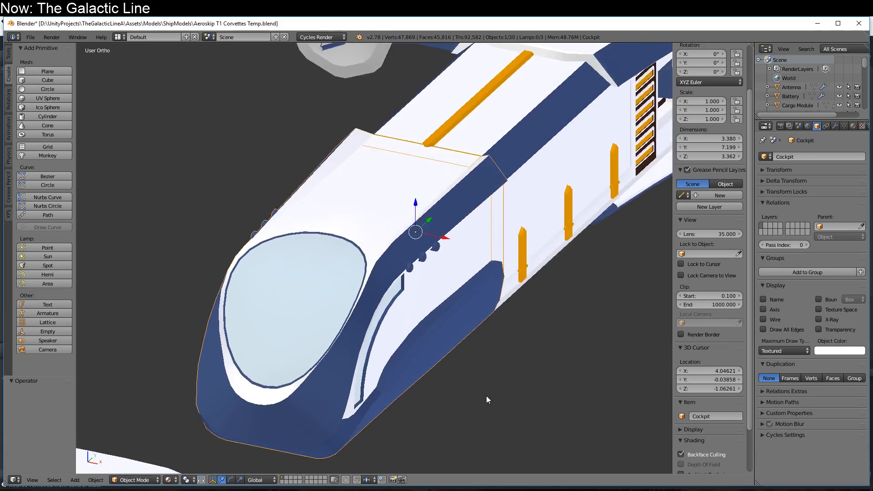
{"action": "middle_click_drag", "start_coordinate": [486, 396], "coordinate": [413, 318]}
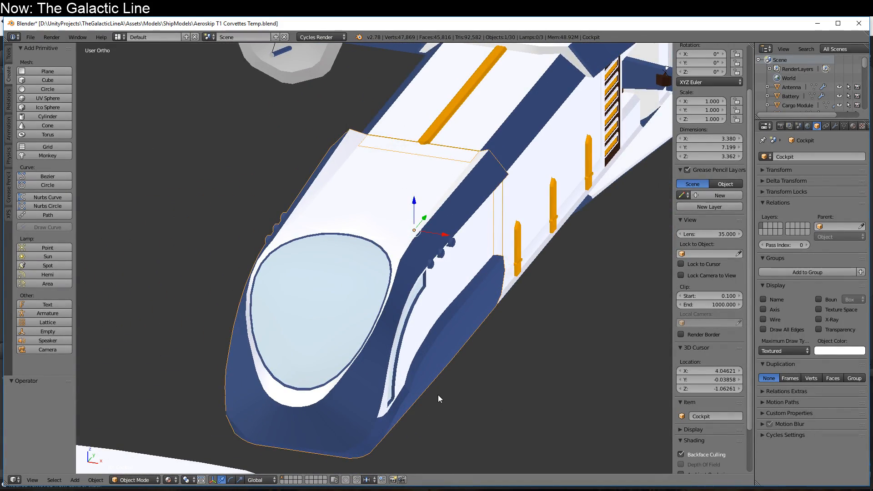
{"action": "middle_click_drag", "start_coordinate": [438, 398], "coordinate": [417, 380]}
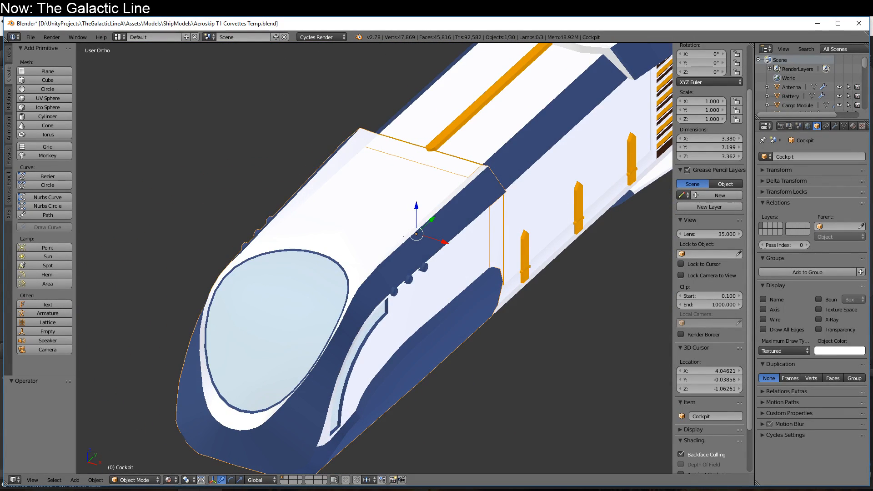
- Close the Temp corvette file and switch back to Aeroskip T1 Corvettes.blend in Blender
{"action": "mouse_move", "coordinate": [146, 464]}
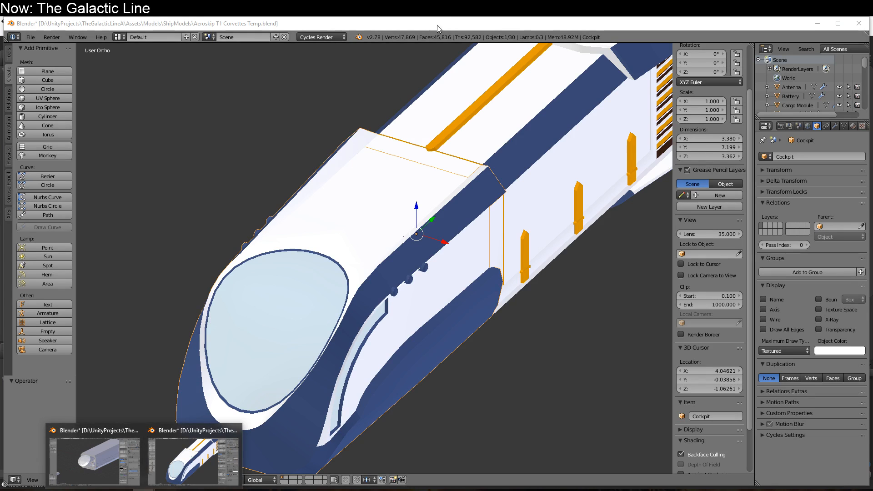
{"action": "left_click_drag", "start_coordinate": [460, 23], "coordinate": [26, 34]}
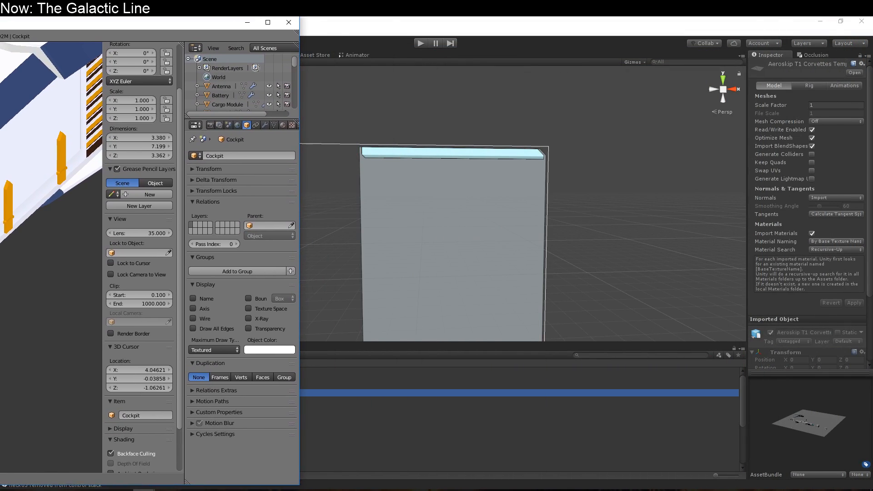
{"action": "left_click", "coordinate": [288, 33]}
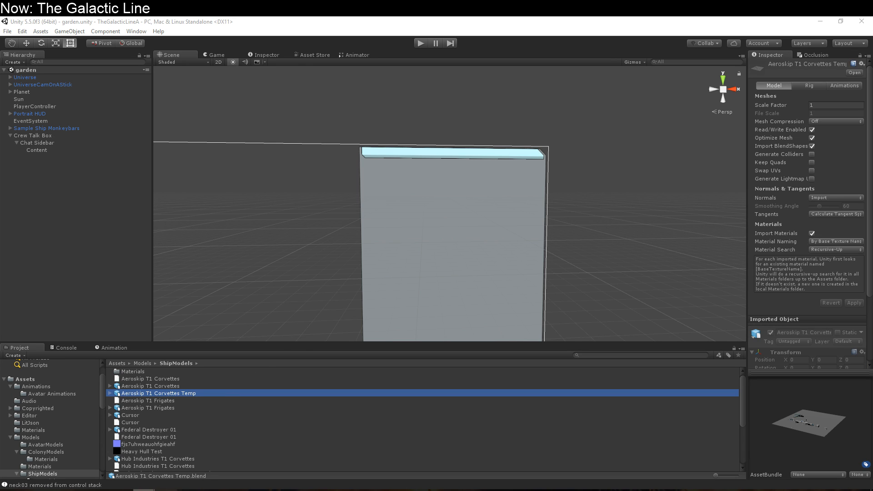
{"action": "mouse_move", "coordinate": [121, 488]}
{"action": "left_click", "coordinate": [121, 460]}
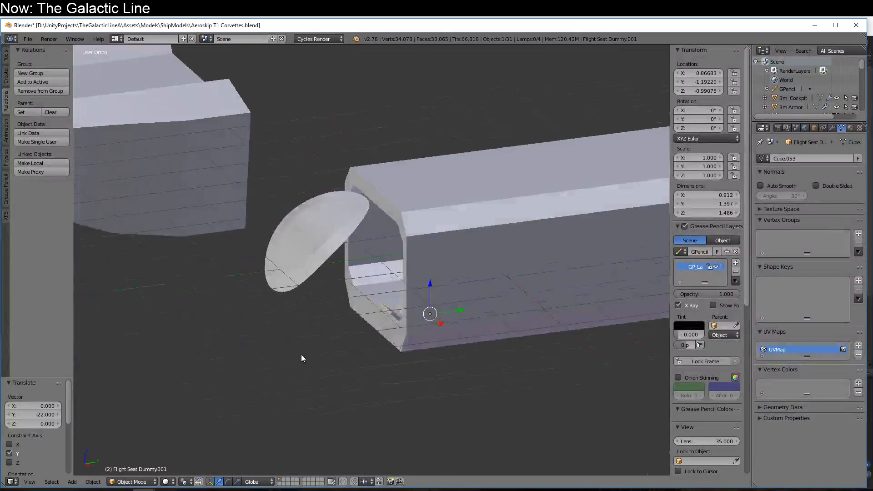
- Delete the vertices of the round canopy from the 3m Cockpit mesh
{"action": "middle_click_drag", "start_coordinate": [301, 359], "coordinate": [381, 361]}
{"action": "right_click", "coordinate": [326, 331]}
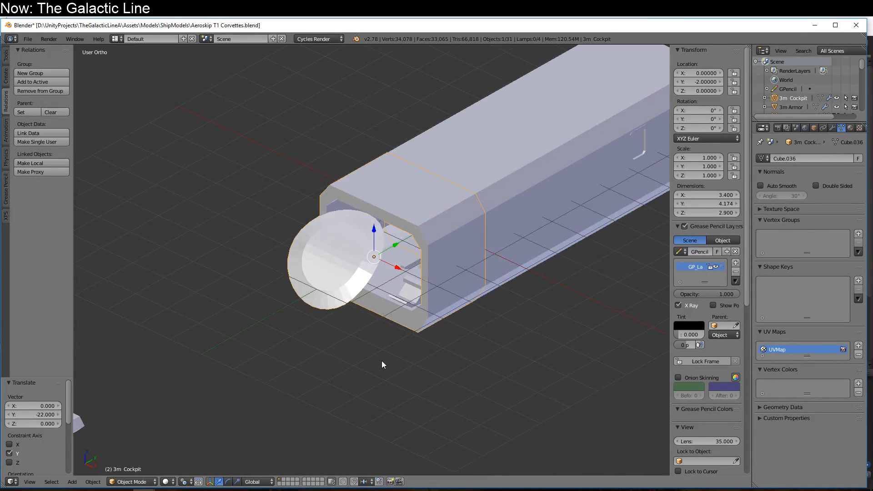
{"action": "key", "text": "KP_3"}
{"action": "key", "text": "KP_1"}
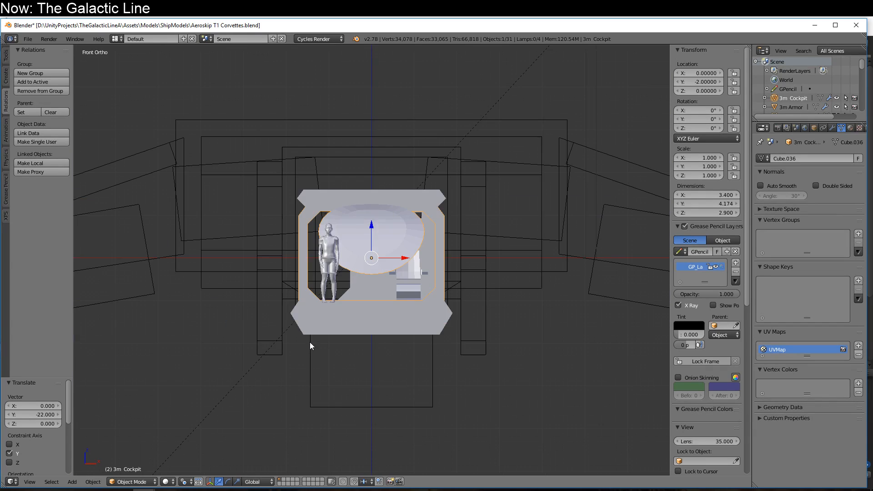
{"action": "key", "text": "KP_3"}
{"action": "middle_click_drag", "start_coordinate": [240, 305], "coordinate": [413, 326]}
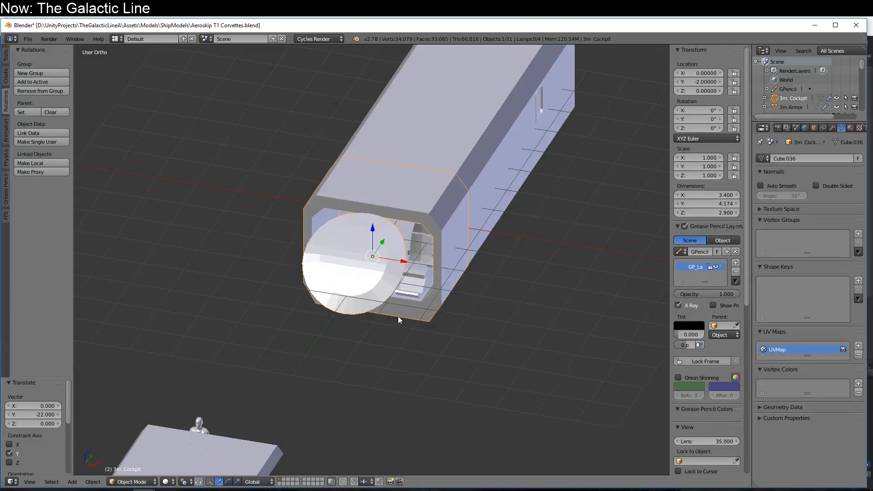
{"action": "key", "text": "Tab"}
{"action": "right_click", "coordinate": [386, 290]}
{"action": "right_click", "coordinate": [387, 290], "text": "alt"}
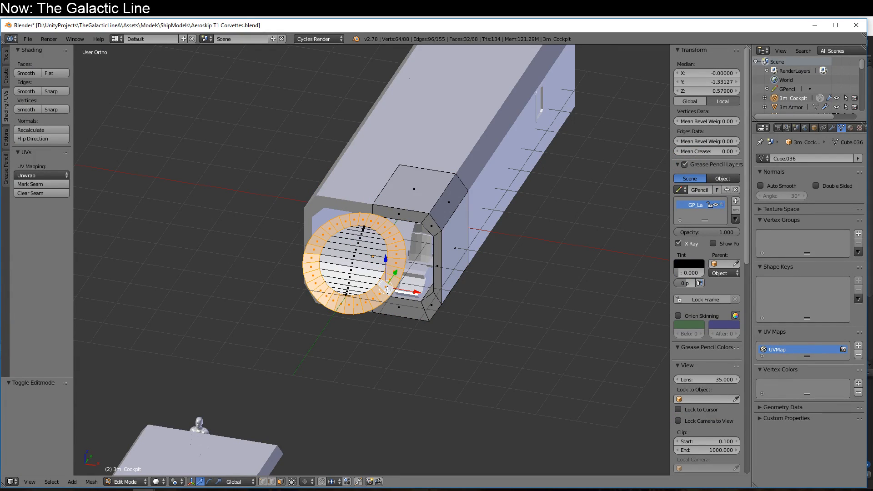
{"action": "key", "text": "x"}
{"action": "left_click", "coordinate": [376, 282]}
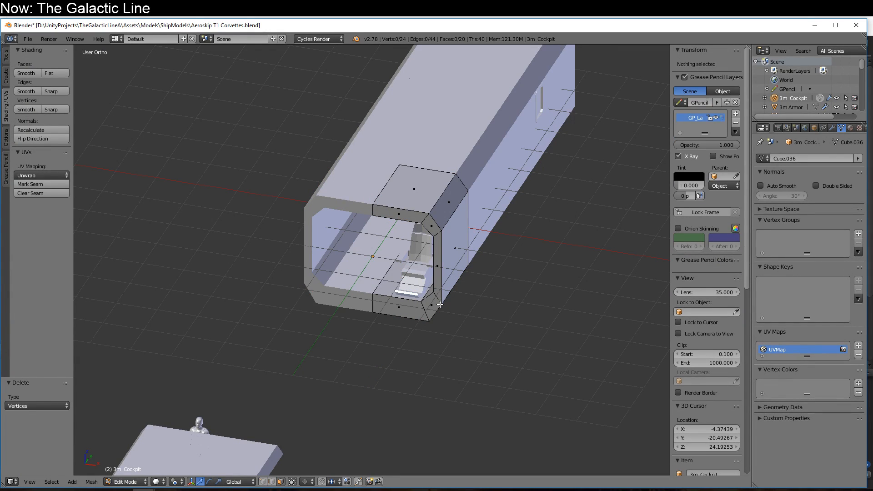
- Turn off Clipping in the 3m Cockpit's Mirror modifier
{"action": "left_click", "coordinate": [831, 128]}
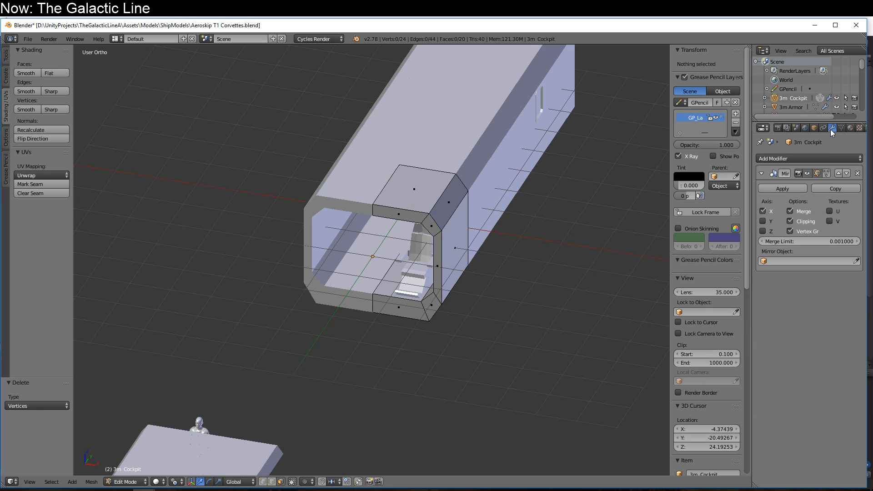
{"action": "middle_click_drag", "start_coordinate": [496, 289], "coordinate": [459, 255]}
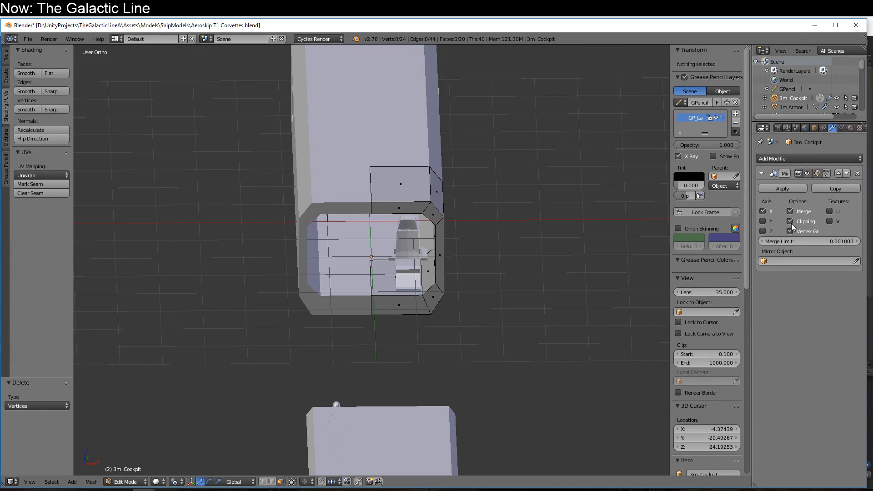
{"action": "left_click", "coordinate": [790, 221]}
{"action": "middle_click_drag", "start_coordinate": [616, 277], "coordinate": [110, 177]}
{"action": "left_click", "coordinate": [6, 78]}
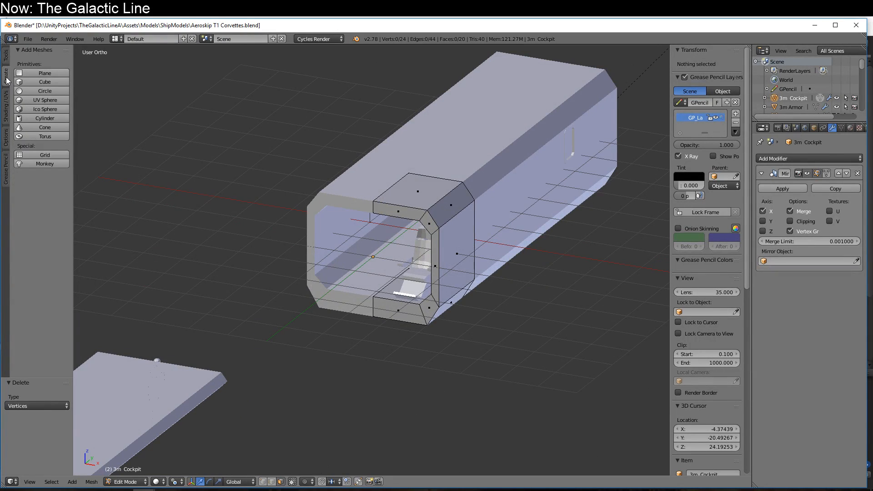
{"action": "left_click", "coordinate": [56, 94]}
{"action": "middle_click_drag", "start_coordinate": [445, 303], "coordinate": [459, 285]}
{"action": "key", "text": "ctrl+z"}
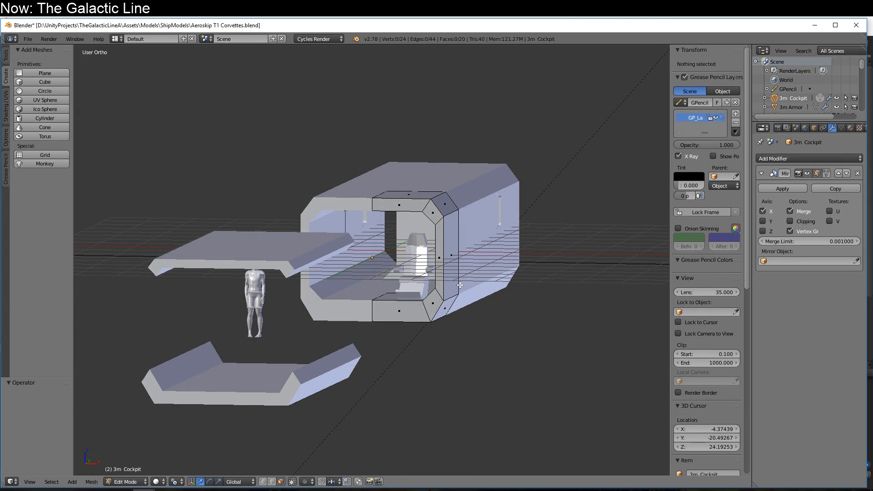
- Reset the 3D cursor to the scene origin and add a 32-vertex circle of radius 1 to the cockpit mesh
{"action": "key", "text": "shift+c"}
{"action": "left_click", "coordinate": [53, 92]}
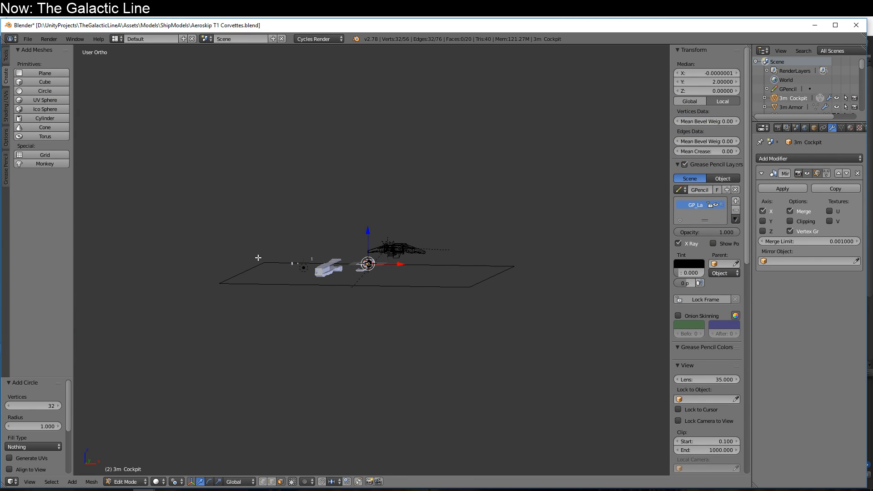
- Move the new circle -3 along the Y axis towards the front of the hull
{"action": "left_click", "coordinate": [266, 481]}
{"action": "key", "text": "KP_Decimal"}
{"action": "scroll", "coordinate": [390, 349], "scroll_direction": "down", "scroll_amount": 5}
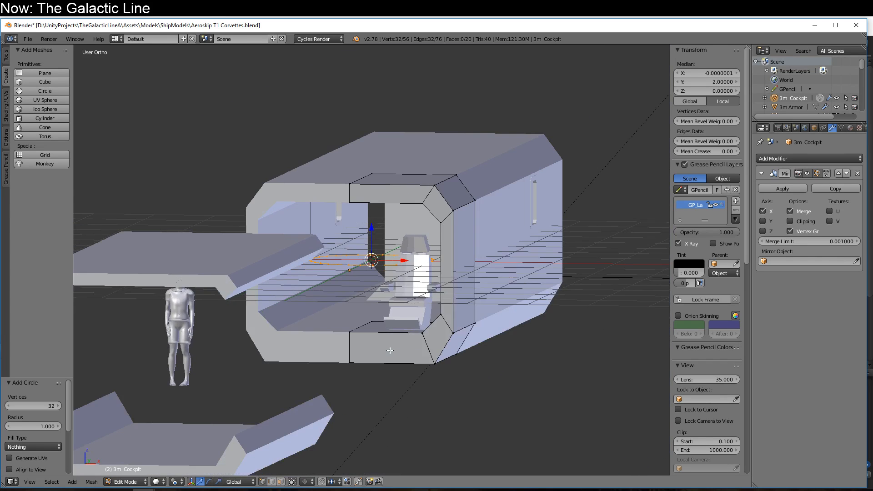
{"action": "middle_click_drag", "start_coordinate": [464, 310], "coordinate": [435, 260]}
{"action": "type", "text": "gy"}
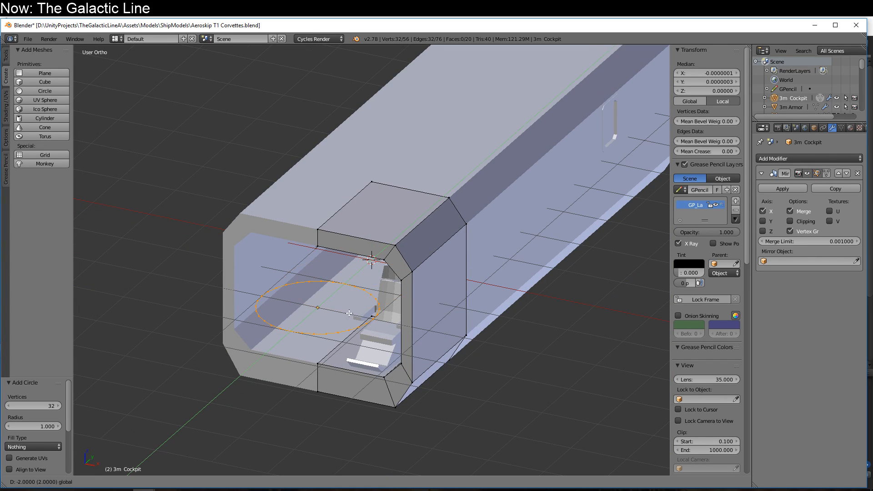
{"action": "type", "text": "-3"}
{"action": "key", "text": "Return"}
- Shift the circle about another -0.51 along Y and scale it up uniformly by about 1.54
{"action": "middle_click_drag", "start_coordinate": [385, 249], "coordinate": [236, 270]}
{"action": "key", "text": "g"}
{"action": "key", "text": "y"}
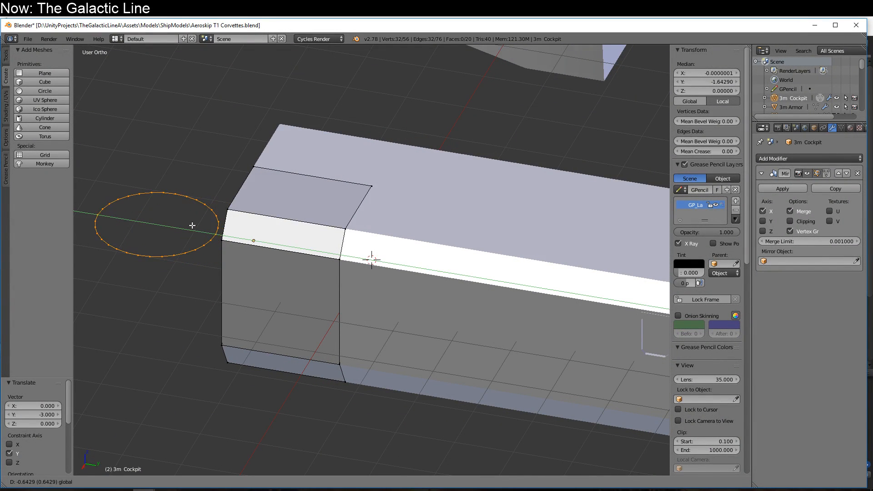
{"action": "left_click", "coordinate": [199, 227]}
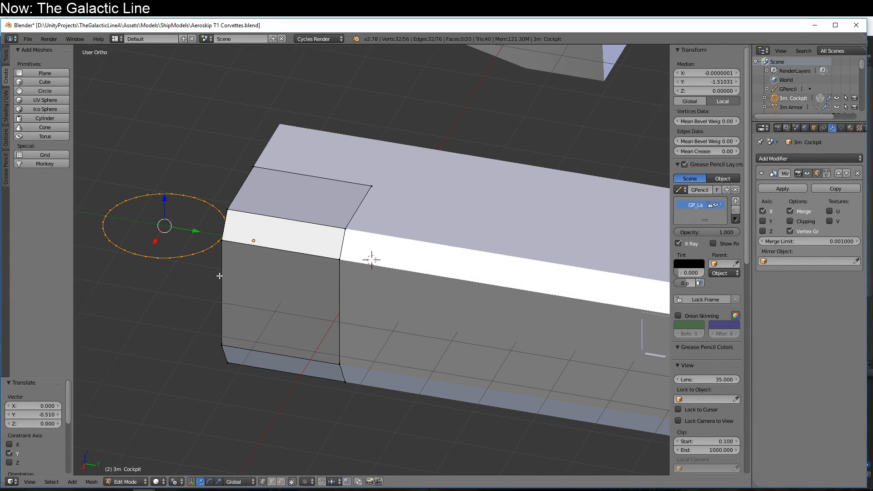
{"action": "middle_click_drag", "start_coordinate": [199, 228], "coordinate": [334, 292]}
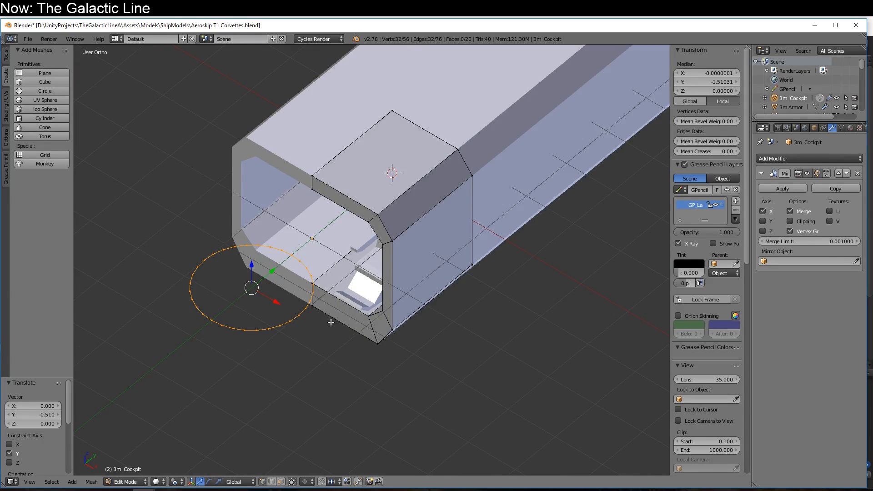
{"action": "key", "text": "s"}
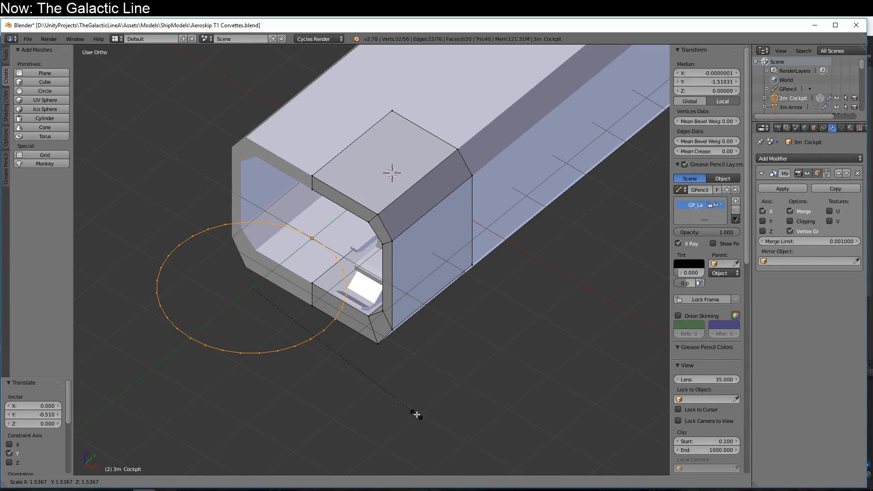
{"action": "left_click", "coordinate": [417, 415]}
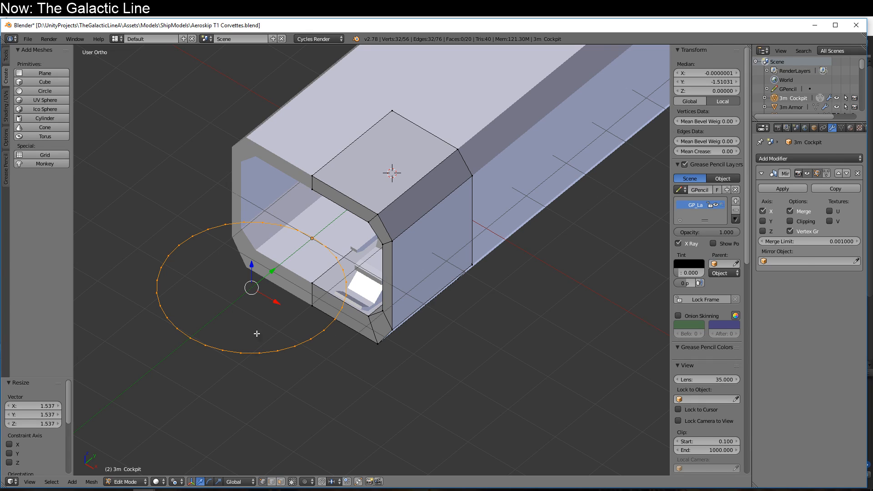
- With connected proportional editing, pull the circle's frontmost vertex about -1.09 along Y to form a pointed nose outline
{"action": "middle_click_drag", "start_coordinate": [257, 333], "coordinate": [329, 303]}
{"action": "left_click", "coordinate": [305, 481]}
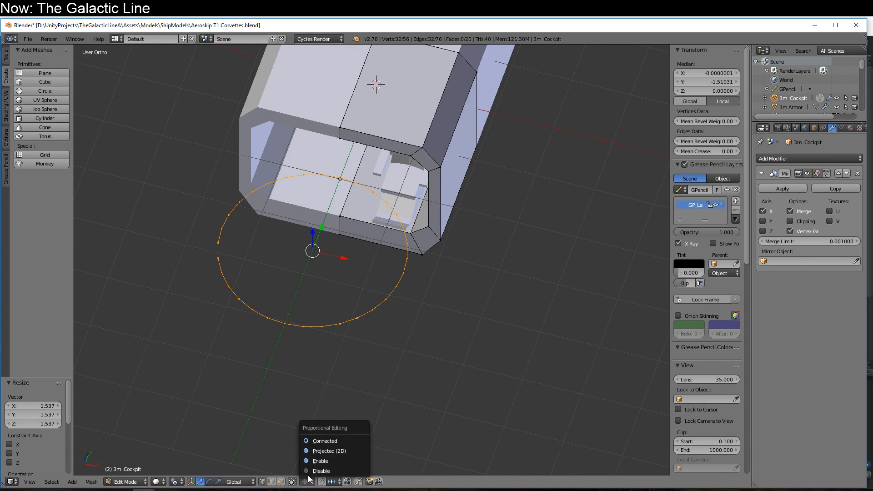
{"action": "left_click", "coordinate": [314, 442]}
{"action": "right_click", "coordinate": [285, 322]}
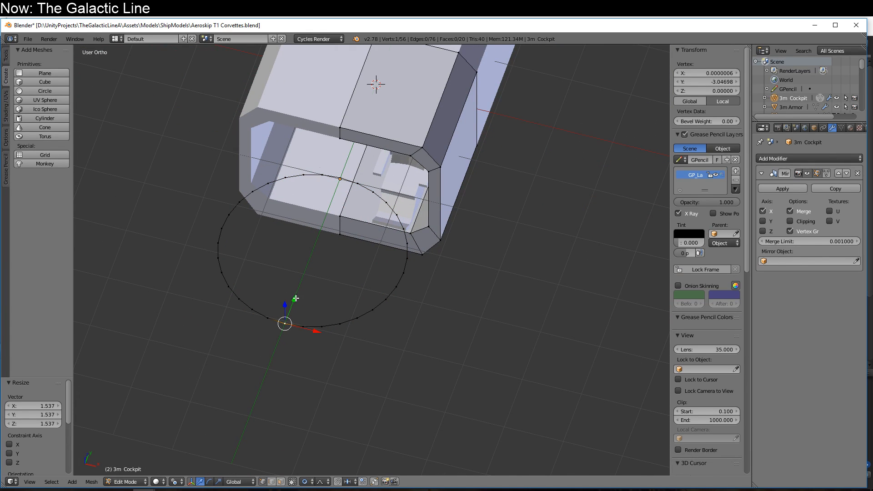
{"action": "key", "text": "g"}
{"action": "key", "text": "y"}
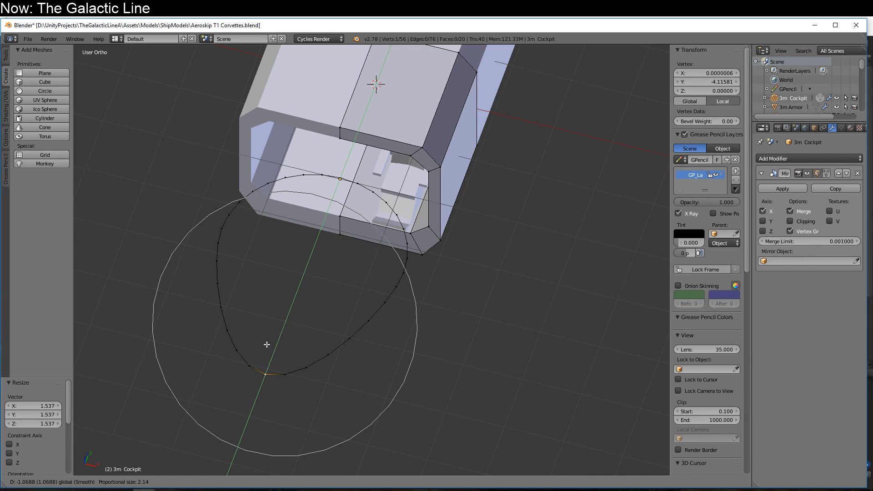
{"action": "left_click", "coordinate": [266, 346]}
{"action": "middle_click_drag", "start_coordinate": [266, 346], "coordinate": [364, 367]}
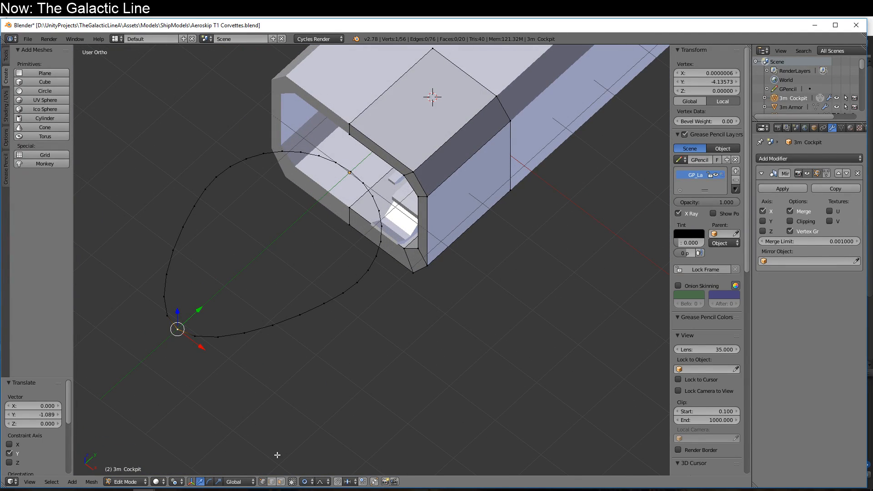
- Turn off proportional editing and rotate the whole nose outline about -27.7° in the right side view
{"action": "left_click", "coordinate": [304, 482]}
{"action": "left_click", "coordinate": [319, 440]}
{"action": "key", "text": "l"}
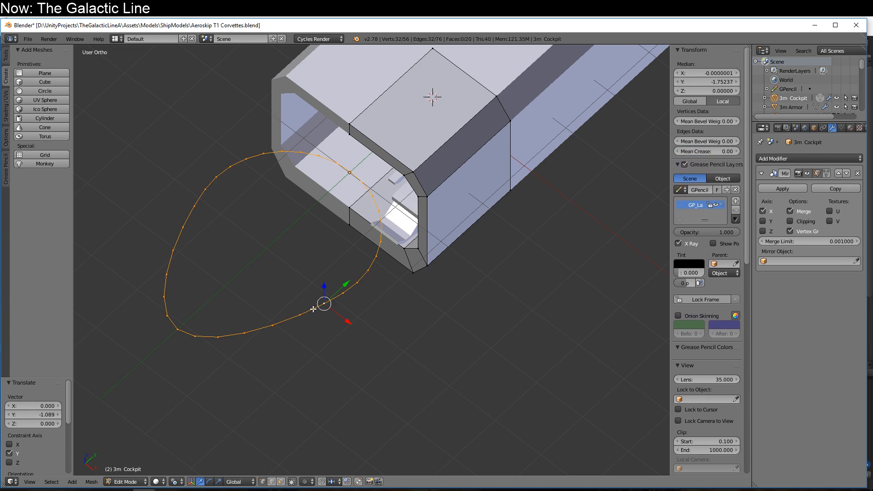
{"action": "key", "text": "KP_3"}
{"action": "scroll", "coordinate": [381, 315], "scroll_direction": "down", "scroll_amount": 2}
{"action": "key", "text": "r"}
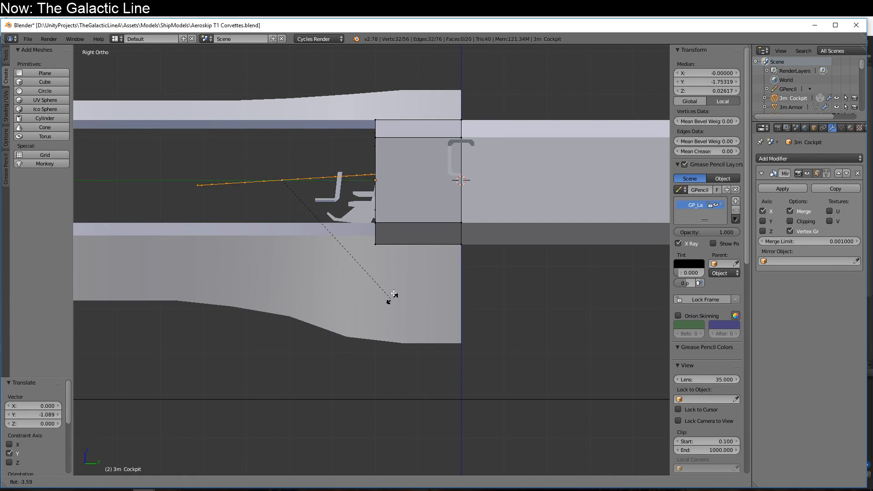
{"action": "left_click", "coordinate": [373, 220]}
- Move the tilted outline about 0.12 in Y and 0.20 in Z so its rear meets the hull's upper edge
{"action": "key", "text": "g"}
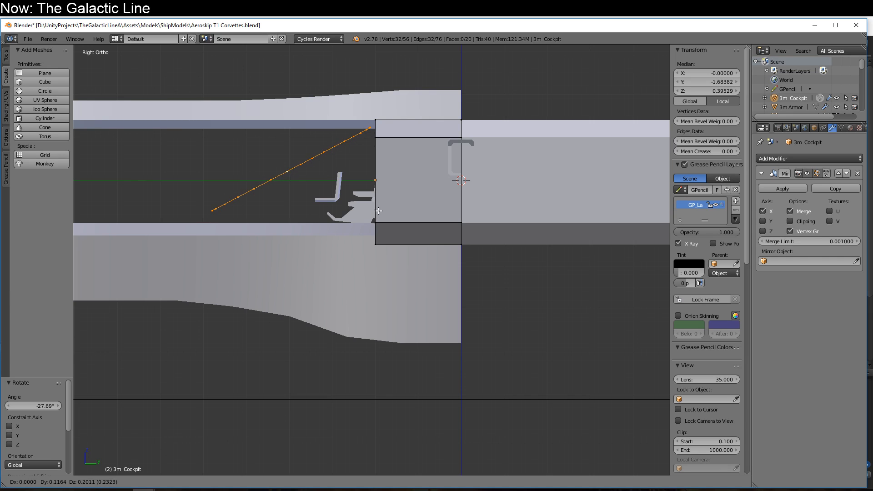
{"action": "left_click", "coordinate": [378, 210]}
{"action": "middle_click_drag", "start_coordinate": [282, 262], "coordinate": [355, 218]}
{"action": "middle_click_drag", "start_coordinate": [371, 281], "coordinate": [313, 255]}
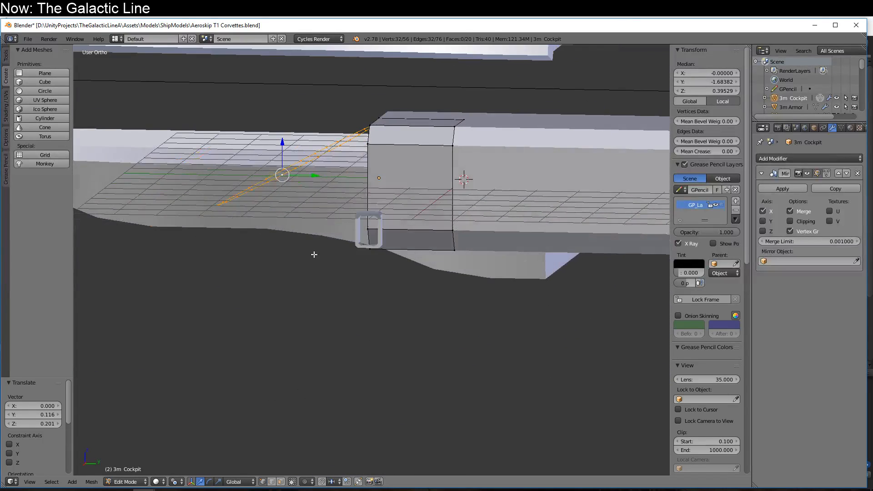
{"action": "middle_click_drag", "start_coordinate": [262, 265], "coordinate": [336, 269]}
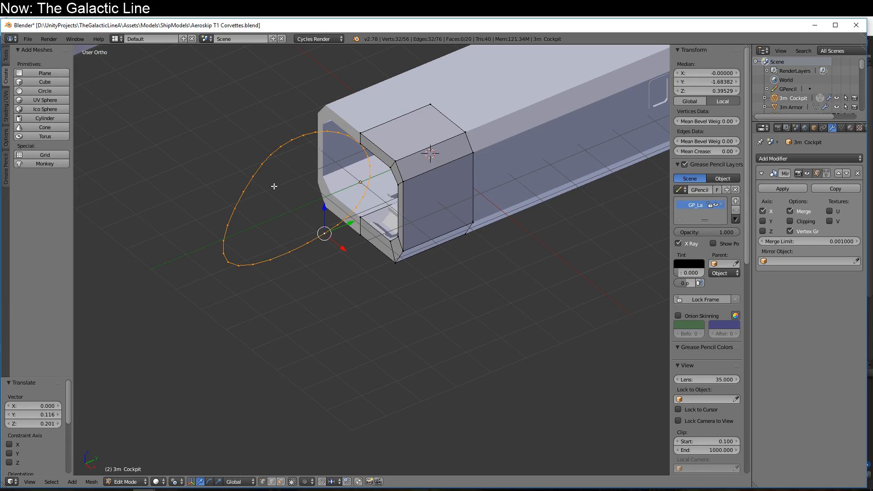
- Enable connected proportional editing and try raising one side vertex of the outline along Z
{"action": "key", "text": "KP_3"}
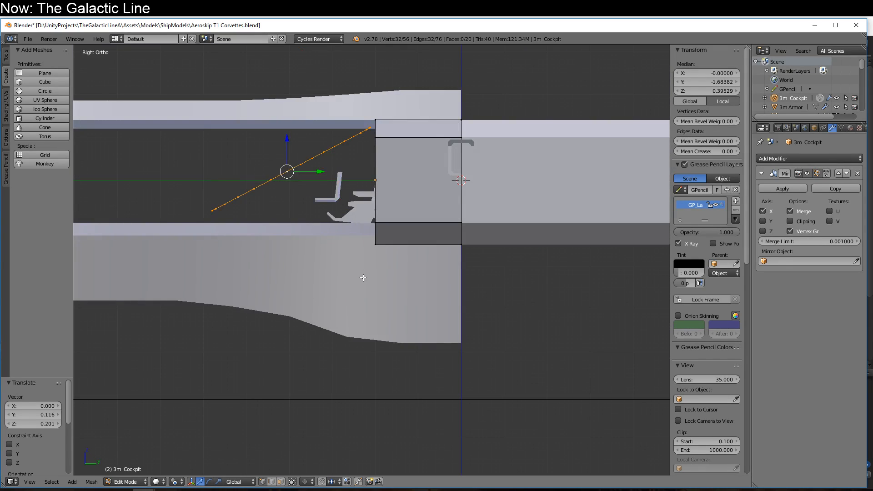
{"action": "right_click", "coordinate": [289, 169]}
{"action": "left_click", "coordinate": [305, 482]}
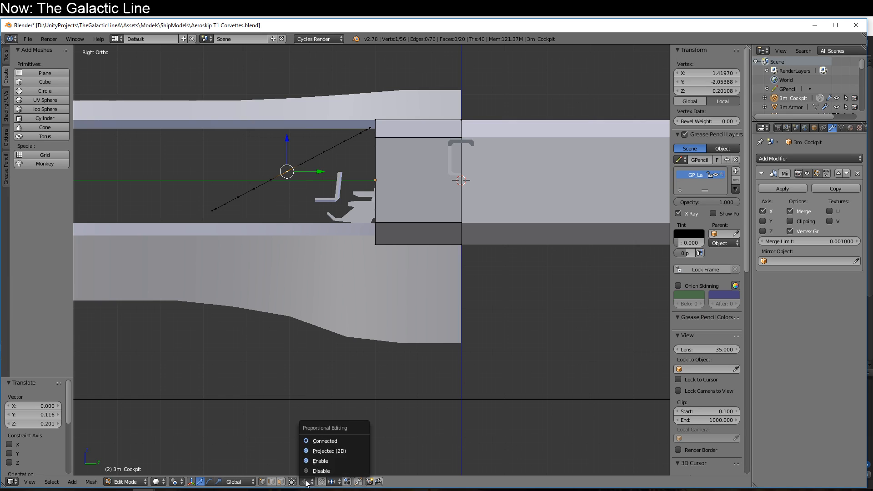
{"action": "left_click", "coordinate": [318, 447]}
{"action": "left_click_drag", "start_coordinate": [287, 143], "coordinate": [264, 119]}
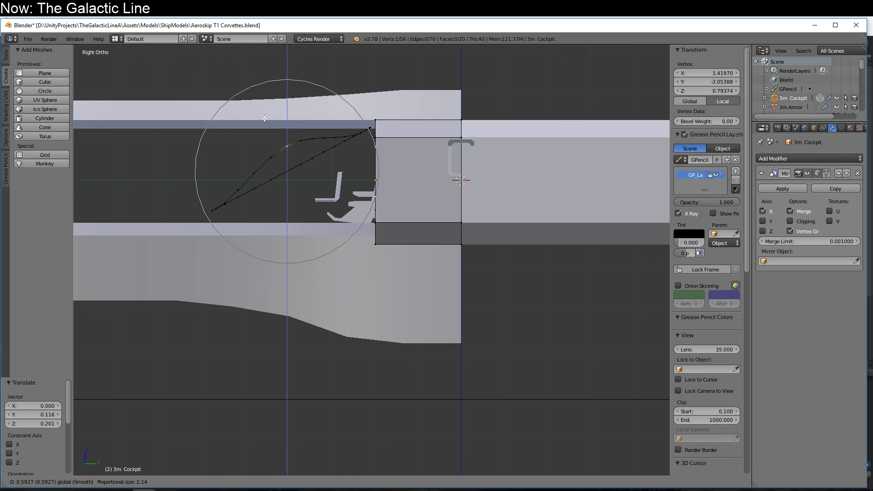
{"action": "right_click", "coordinate": [264, 118]}
- Try to arch the outline by moving opposite side vertices about -0.39 in Y and 0.42 in Z
{"action": "mouse_move", "coordinate": [266, 125]}
{"action": "middle_mouse_down"}
{"action": "mouse_move", "coordinate": [296, 266]}
{"action": "mouse_move", "coordinate": [339, 296]}
{"action": "mouse_move", "coordinate": [338, 311]}
{"action": "mouse_move", "coordinate": [309, 299]}
{"action": "mouse_move", "coordinate": [326, 332]}
{"action": "middle_mouse_up"}
{"action": "right_click", "coordinate": [262, 204], "text": "shift"}
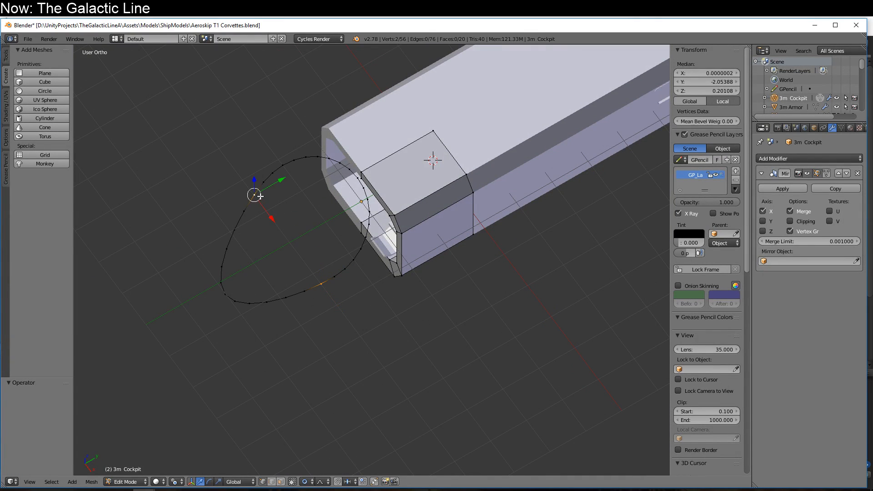
{"action": "key", "text": "KP_3"}
{"action": "key", "text": "g"}
{"action": "scroll", "coordinate": [370, 255], "scroll_direction": "down", "scroll_amount": 4}
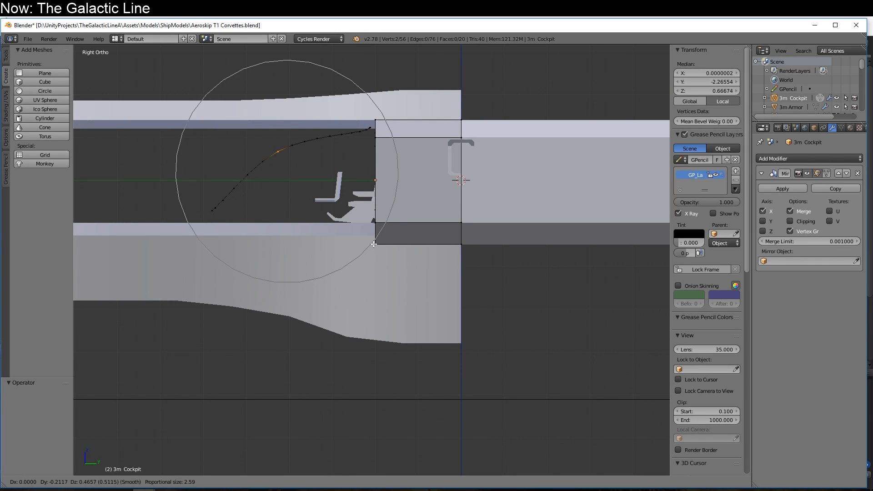
{"action": "left_click", "coordinate": [363, 247]}
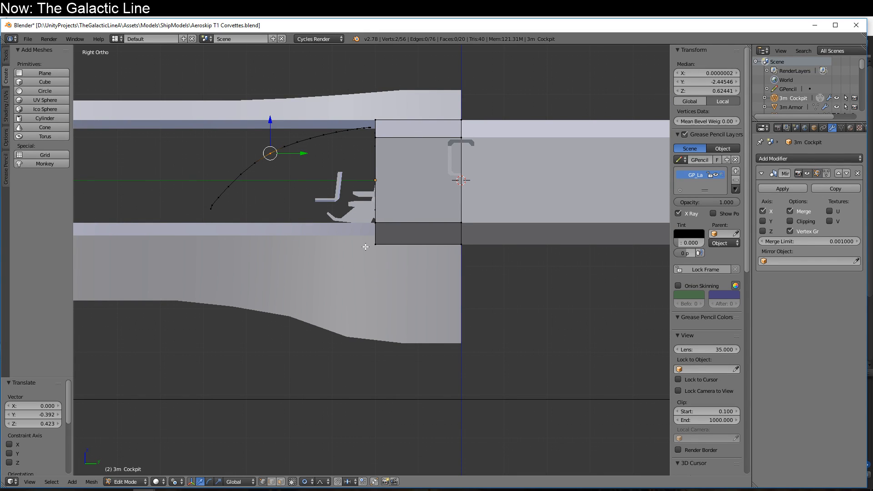
{"action": "middle_click_drag", "start_coordinate": [345, 254], "coordinate": [355, 313]}
{"action": "key", "text": "ctrl+z"}
{"action": "right_click", "coordinate": [324, 229]}
{"action": "right_click", "coordinate": [291, 134], "text": "shift"}
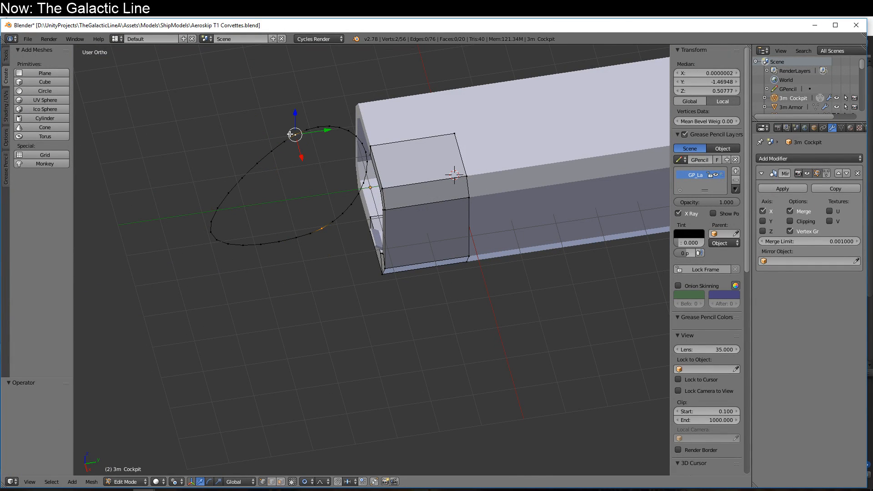
{"action": "key", "text": "KP_3"}
{"action": "key", "text": "g"}
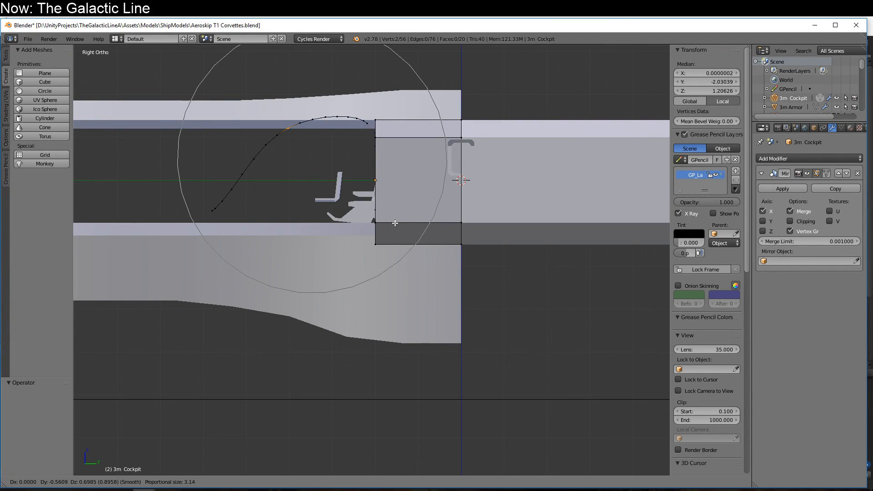
{"action": "scroll", "coordinate": [394, 245], "scroll_direction": "up", "scroll_amount": 2}
{"action": "scroll", "coordinate": [391, 246], "scroll_direction": "down", "scroll_amount": 2}
{"action": "right_click", "coordinate": [385, 239]}
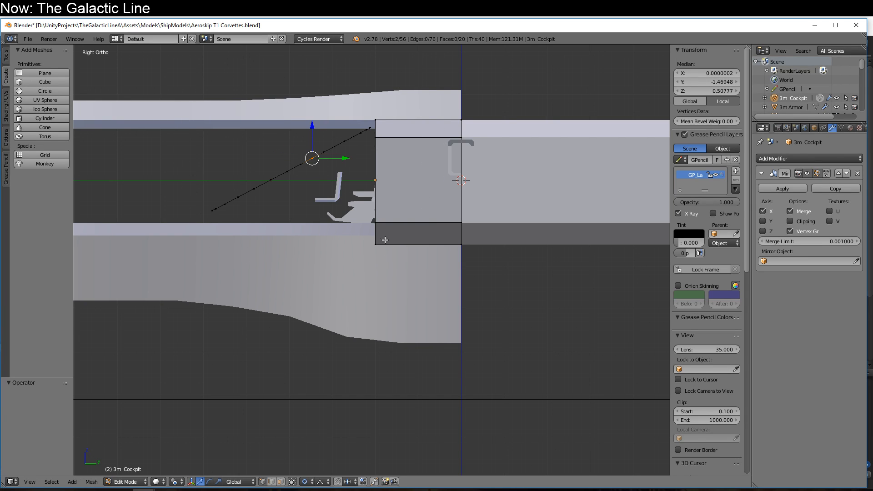
- Try to arch the outline by moving a side vertex pair closer to the hull about -0.52 in Y and 0.32 in Z
{"action": "middle_click_drag", "start_coordinate": [306, 169], "coordinate": [287, 156]}
{"action": "key", "text": "KP_3"}
{"action": "key", "text": "g"}
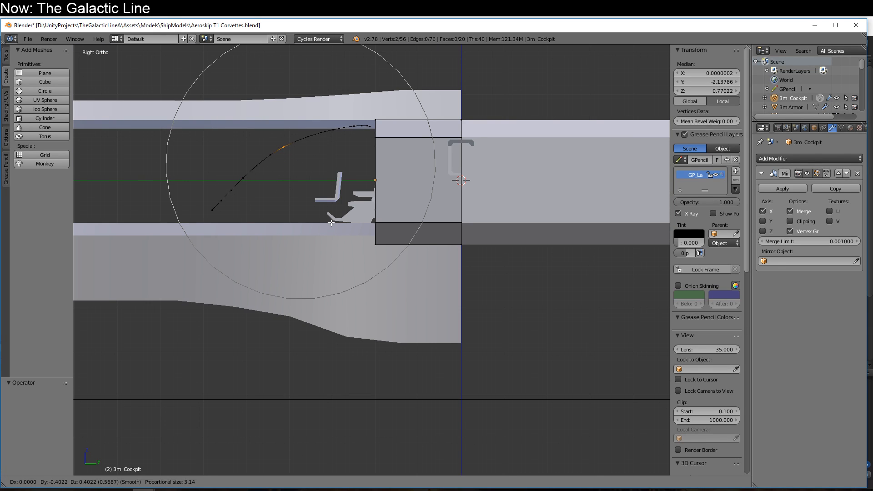
{"action": "left_click", "coordinate": [327, 226]}
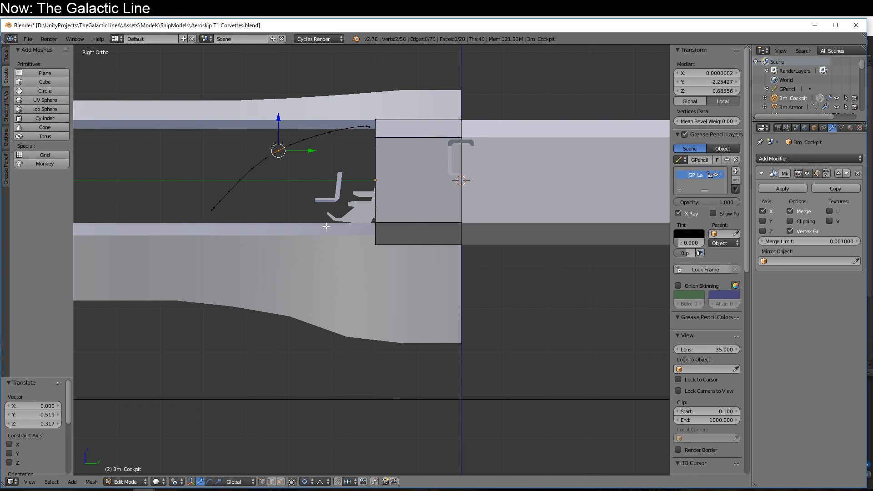
{"action": "middle_click_drag", "start_coordinate": [327, 226], "coordinate": [354, 328]}
- Try to nudge the outline's rearmost vertex slightly forward along Y
{"action": "right_click", "coordinate": [348, 191]}
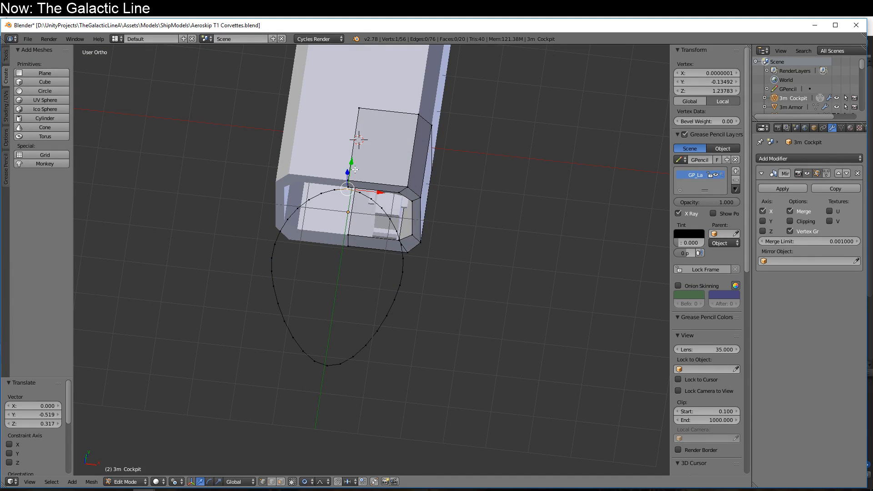
{"action": "left_click_drag", "start_coordinate": [351, 160], "coordinate": [351, 169]}
{"action": "middle_click_drag", "start_coordinate": [352, 168], "coordinate": [362, 265]}
- Arch the outline by moving two opposite side vertices about -0.48 in Y and 0.36 in Z, with a proportional size of about 3.45
{"action": "right_click", "coordinate": [355, 201], "text": "shift"}
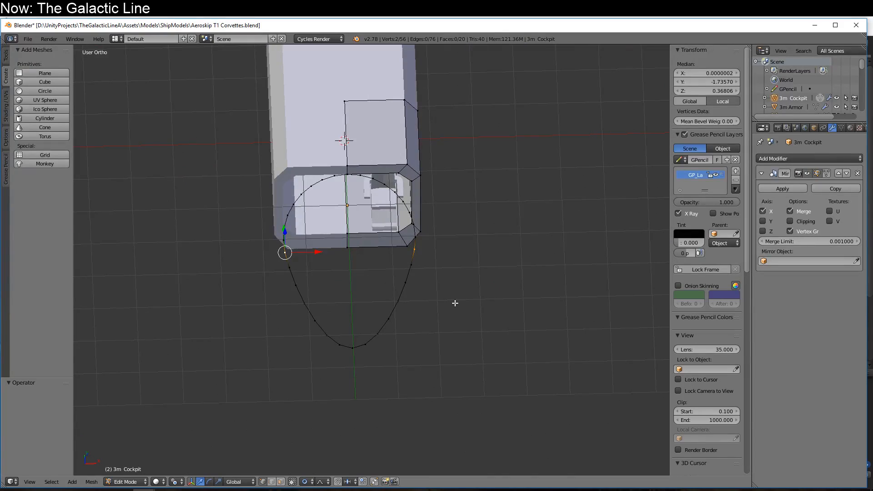
{"action": "middle_click_drag", "start_coordinate": [454, 303], "coordinate": [296, 251]}
{"action": "key", "text": "KP_3"}
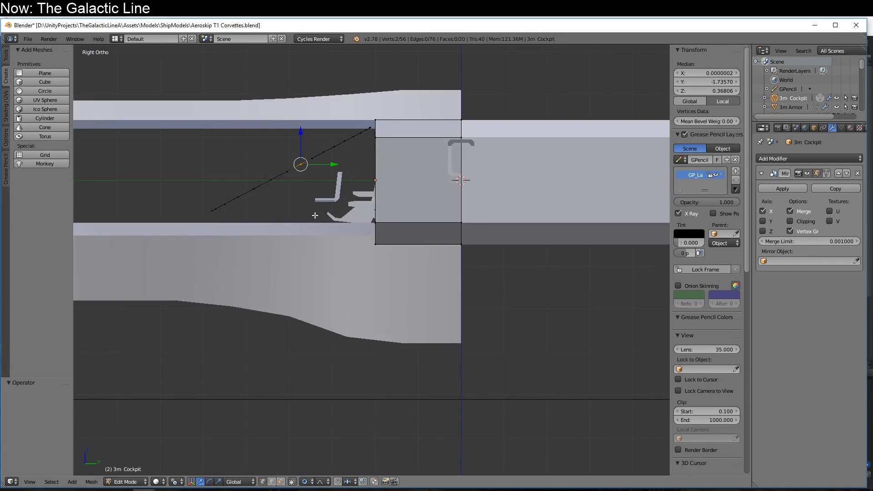
{"action": "key", "text": "g"}
{"action": "scroll", "coordinate": [311, 204], "scroll_direction": "down", "scroll_amount": 1}
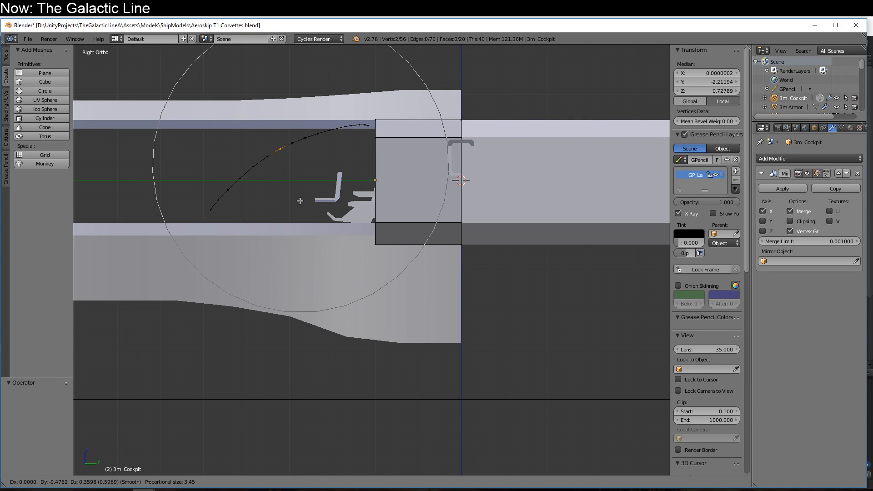
{"action": "left_click", "coordinate": [300, 200]}
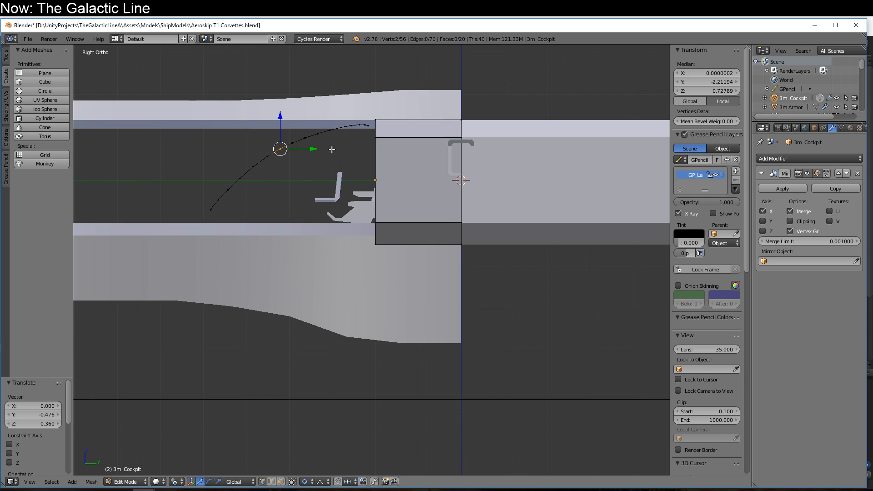
- Try raising the outline's rearmost vertex about 0.05 along Z with the proportional size reduced to about 0.75
{"action": "right_click", "coordinate": [369, 124]}
{"action": "key", "text": "g"}
{"action": "scroll", "coordinate": [366, 91], "scroll_direction": "up", "scroll_amount": 7}
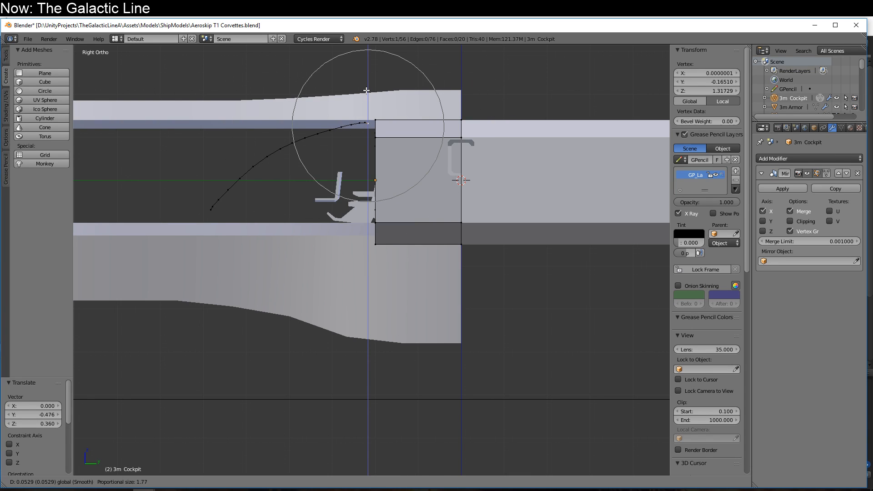
{"action": "scroll", "coordinate": [364, 94], "scroll_direction": "up", "scroll_amount": 4}
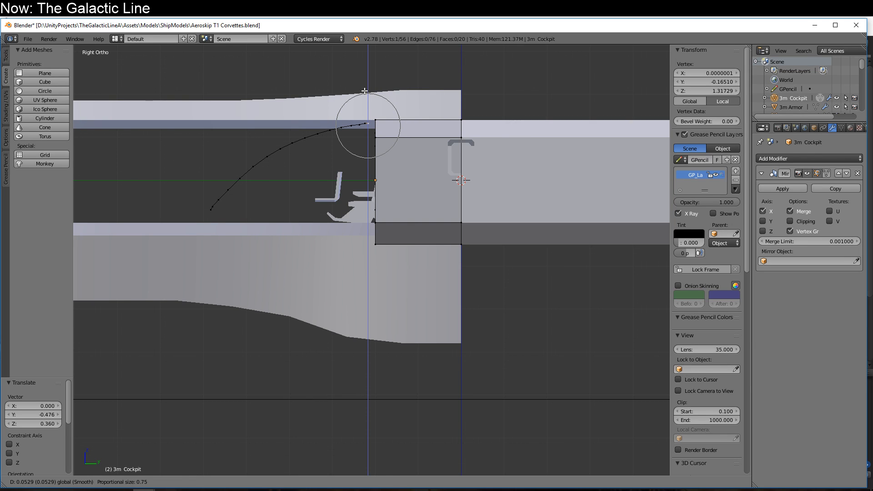
{"action": "left_click_drag", "start_coordinate": [365, 91], "coordinate": [364, 91]}
{"action": "key", "text": "z"}
{"action": "key", "text": "ctrl+z"}
{"action": "key", "text": "z"}
- With proportional editing off, flatten the outline's three rearmost vertices to one height by scaling them to 0 along Z
{"action": "middle_click_drag", "start_coordinate": [365, 134], "coordinate": [366, 152]}
{"action": "right_click", "coordinate": [364, 151], "text": "shift"}
{"action": "key", "text": "s"}
{"action": "key", "text": "z"}
{"action": "key", "text": "0"}
{"action": "key", "text": "Return"}
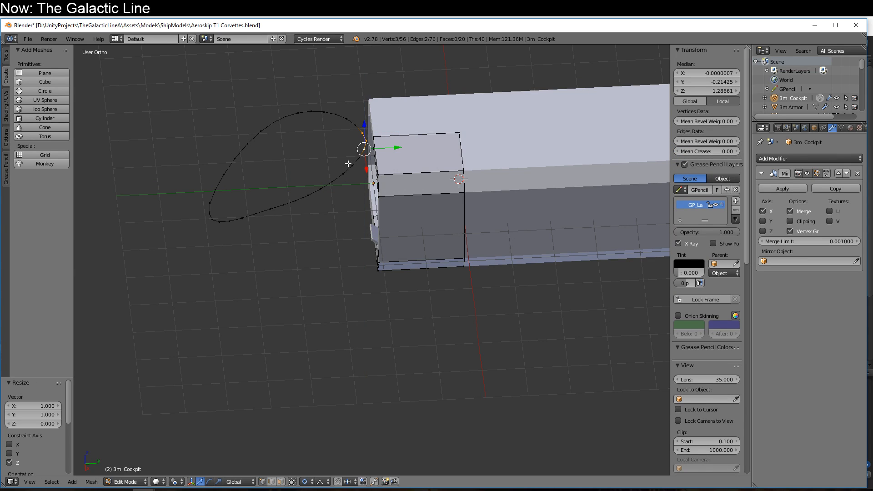
- Extrude the whole canopy outline, scale the new ring inward to about 0.83, and move it -0.15 along Y
{"action": "mouse_move", "coordinate": [321, 199]}
{"action": "middle_mouse_down"}
{"action": "mouse_move", "coordinate": [296, 146]}
{"action": "mouse_move", "coordinate": [326, 197]}
{"action": "middle_mouse_up"}
{"action": "right_click", "coordinate": [336, 230], "text": "alt"}
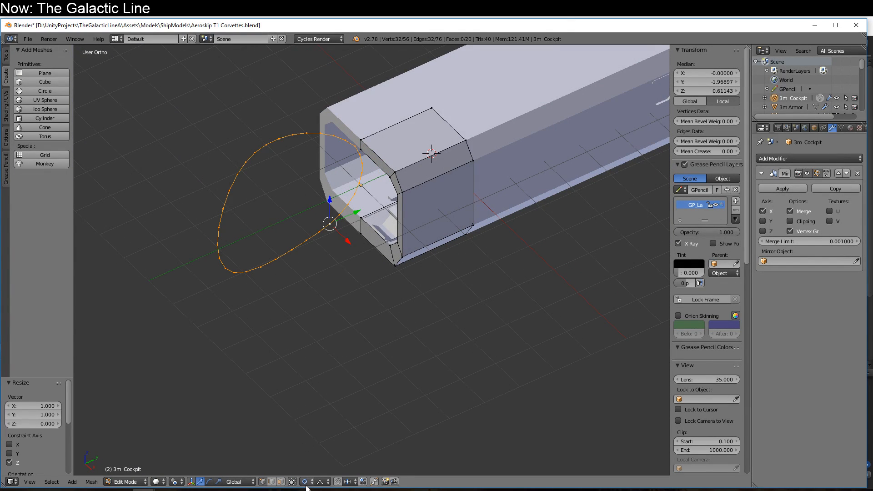
{"action": "left_click", "coordinate": [306, 482]}
{"action": "left_click", "coordinate": [318, 471]}
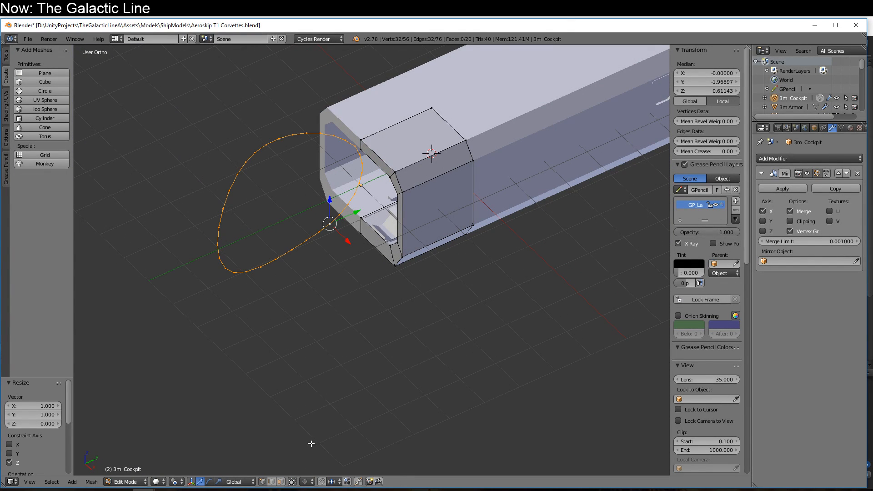
{"action": "key", "text": "e"}
{"action": "right_click", "coordinate": [328, 326]}
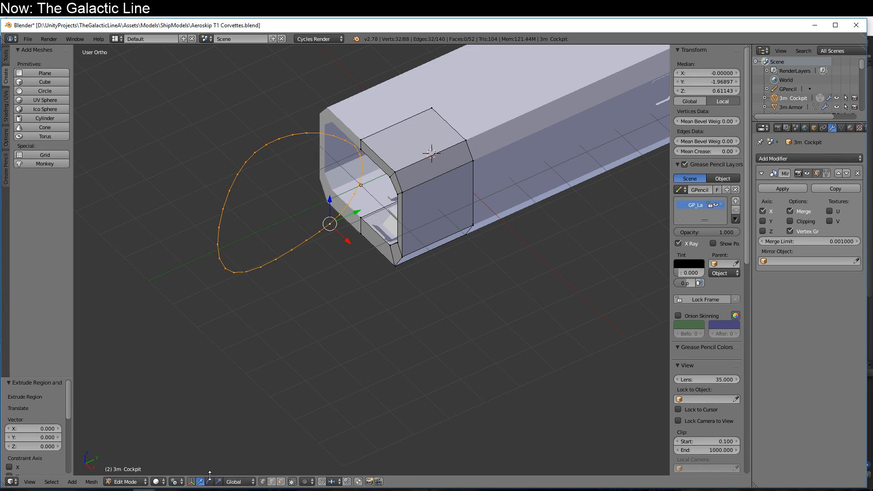
{"action": "left_click", "coordinate": [176, 482]}
{"action": "left_click", "coordinate": [200, 443]}
{"action": "key", "text": "s"}
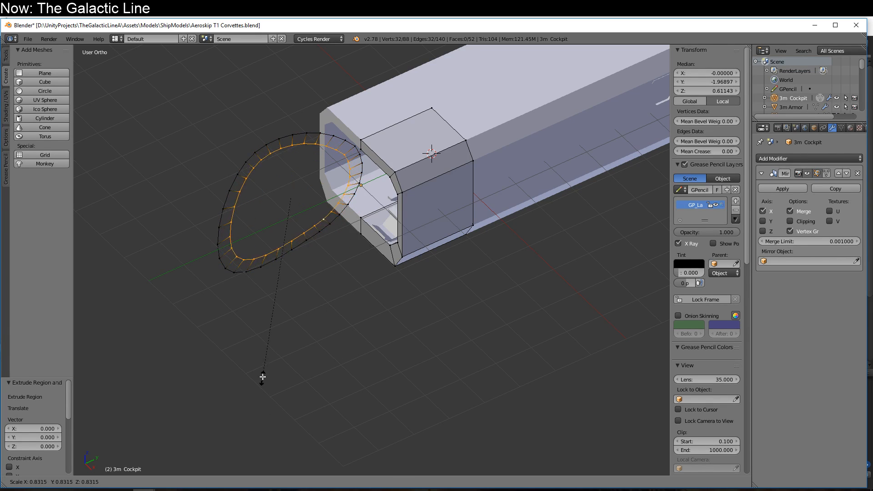
{"action": "left_click", "coordinate": [262, 367]}
{"action": "left_click_drag", "start_coordinate": [291, 173], "coordinate": [311, 190]}
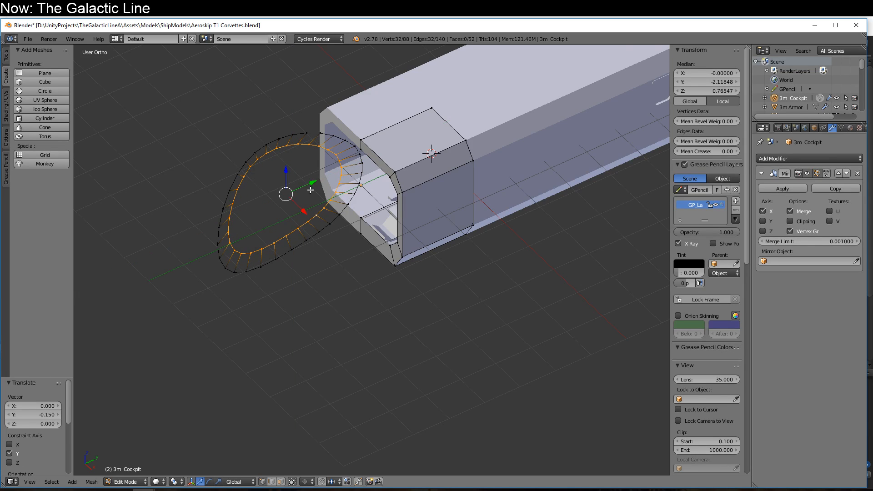
- Select all geometry linked to the canopy ring and flip its normals
{"action": "key", "text": "ctrl+l"}
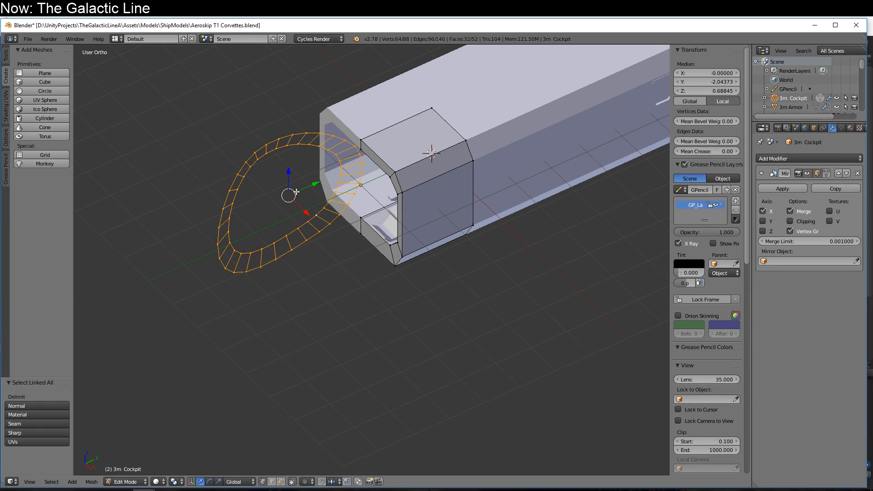
{"action": "left_click", "coordinate": [6, 108]}
{"action": "left_click", "coordinate": [40, 139]}
{"action": "mouse_move", "coordinate": [334, 233]}
{"action": "middle_mouse_down"}
{"action": "mouse_move", "coordinate": [306, 215]}
{"action": "mouse_move", "coordinate": [293, 182]}
{"action": "mouse_move", "coordinate": [306, 199]}
{"action": "middle_mouse_up"}
{"action": "key", "text": "KP_3"}
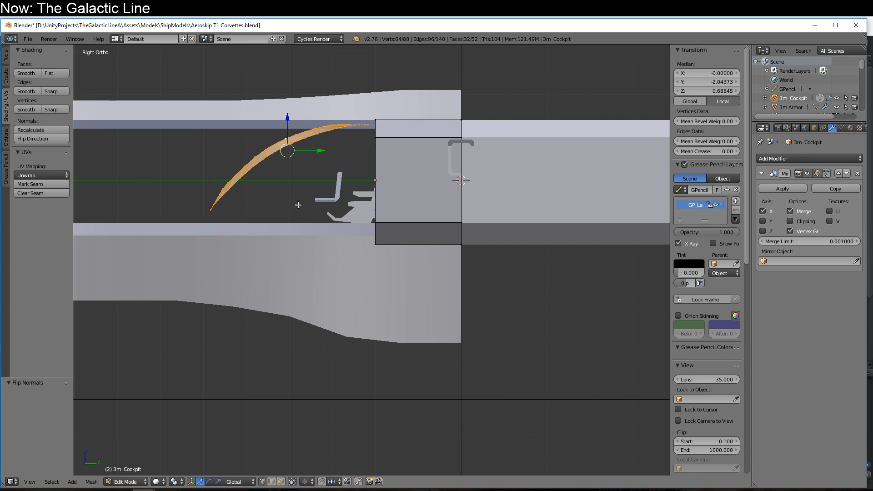
- Delete all vertices of the canopy ring in front of the hull
{"action": "middle_click_drag", "start_coordinate": [305, 225], "coordinate": [329, 261]}
{"action": "key", "text": "x"}
{"action": "left_click", "coordinate": [329, 260]}
- Add a UV sphere to the cockpit mesh and move it -4 along Y to sit in front of the hull
{"action": "scroll", "coordinate": [329, 259], "scroll_direction": "down", "scroll_amount": 10}
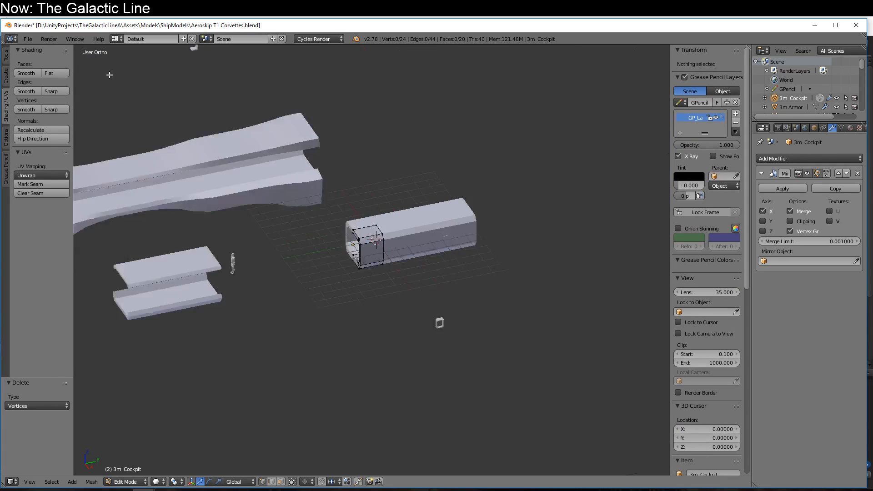
{"action": "left_click", "coordinate": [6, 75]}
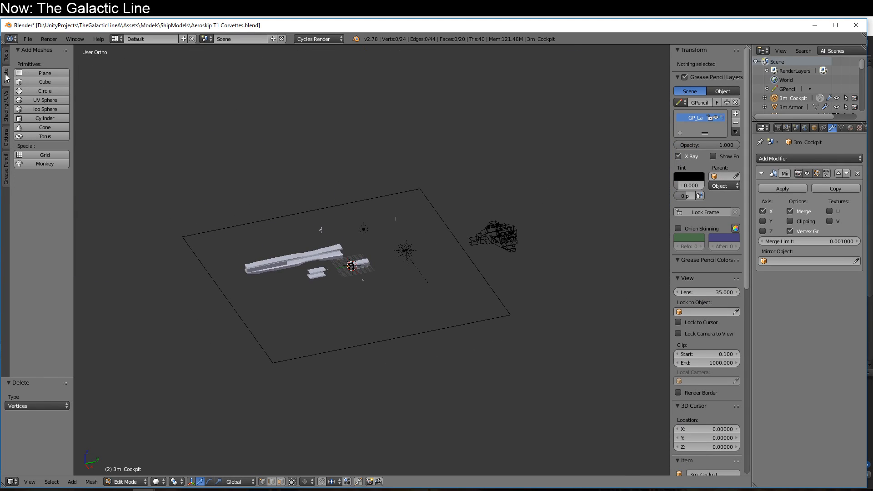
{"action": "left_click", "coordinate": [42, 101]}
{"action": "key", "text": "KP_Decimal"}
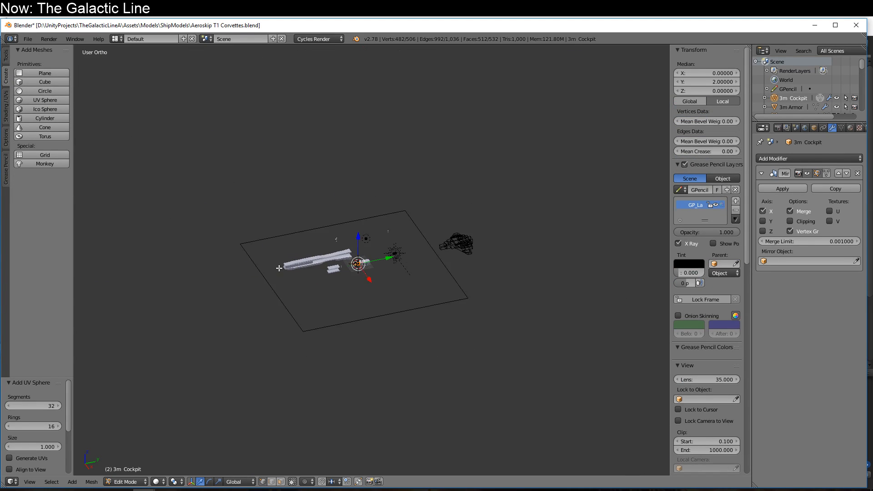
{"action": "middle_click_drag", "start_coordinate": [270, 287], "coordinate": [468, 222], "text": "shift"}
{"action": "middle_click_drag", "start_coordinate": [420, 283], "coordinate": [474, 253]}
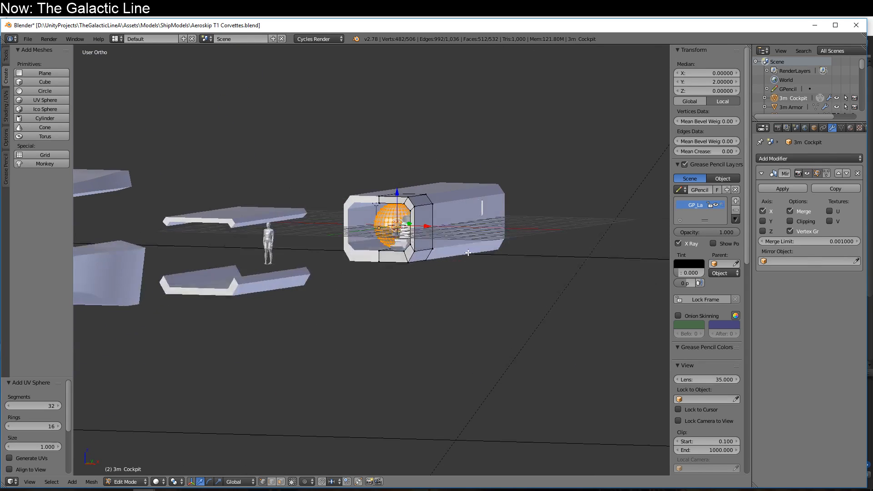
{"action": "scroll", "coordinate": [468, 256], "scroll_direction": "up", "scroll_amount": 4}
{"action": "scroll", "coordinate": [462, 257], "scroll_direction": "down", "scroll_amount": 1}
{"action": "scroll", "coordinate": [425, 270], "scroll_direction": "up", "scroll_amount": 1}
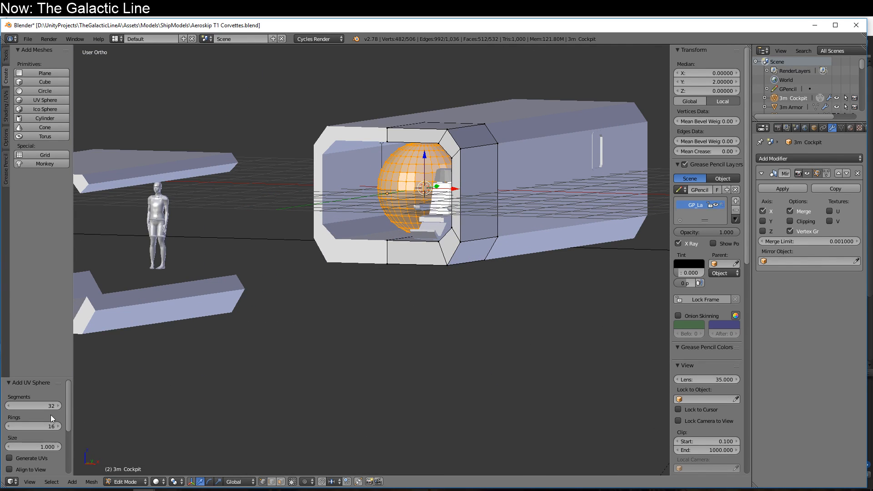
{"action": "middle_click_drag", "start_coordinate": [417, 209], "coordinate": [406, 217]}
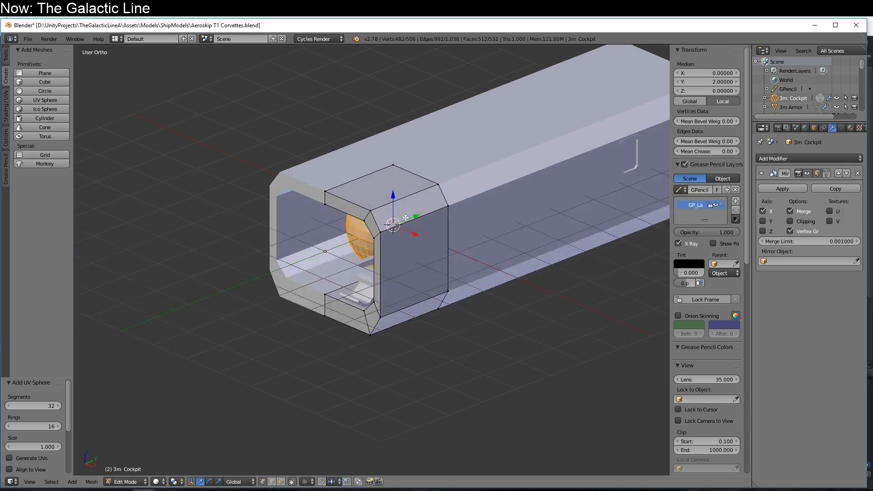
{"action": "key", "text": "g"}
{"action": "key", "text": "y"}
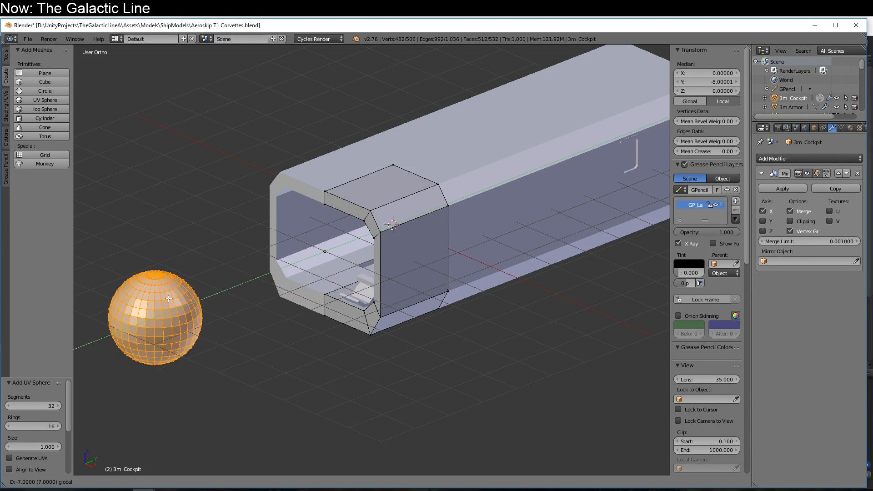
{"action": "left_click", "coordinate": [281, 256]}
- Delete the lower half of the sphere's vertices, including the equator, to leave an upper dome
{"action": "middle_click_drag", "start_coordinate": [281, 255], "coordinate": [301, 301]}
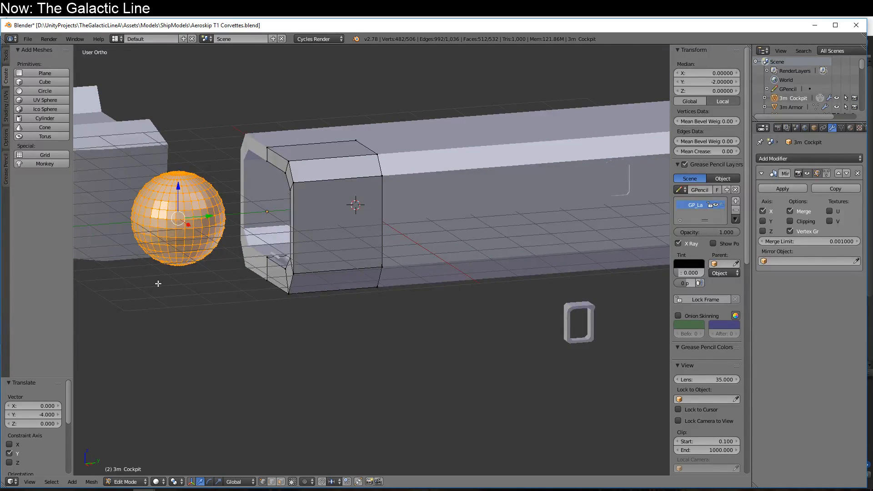
{"action": "key", "text": "KP_3"}
{"action": "middle_click_drag", "start_coordinate": [152, 277], "coordinate": [312, 271], "text": "shift"}
{"action": "key", "text": "z"}
{"action": "key", "text": "a"}
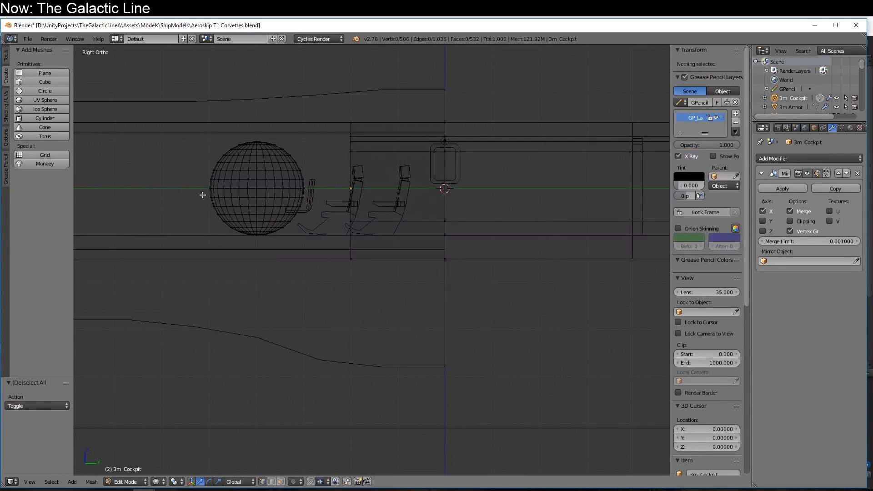
{"action": "key", "text": "b"}
{"action": "mouse_move", "coordinate": [200, 186]}
{"action": "left_mouse_down"}
{"action": "mouse_move", "coordinate": [315, 292]}
{"action": "mouse_move", "coordinate": [298, 276]}
{"action": "mouse_move", "coordinate": [318, 281]}
{"action": "left_mouse_up"}
{"action": "key", "text": "x"}
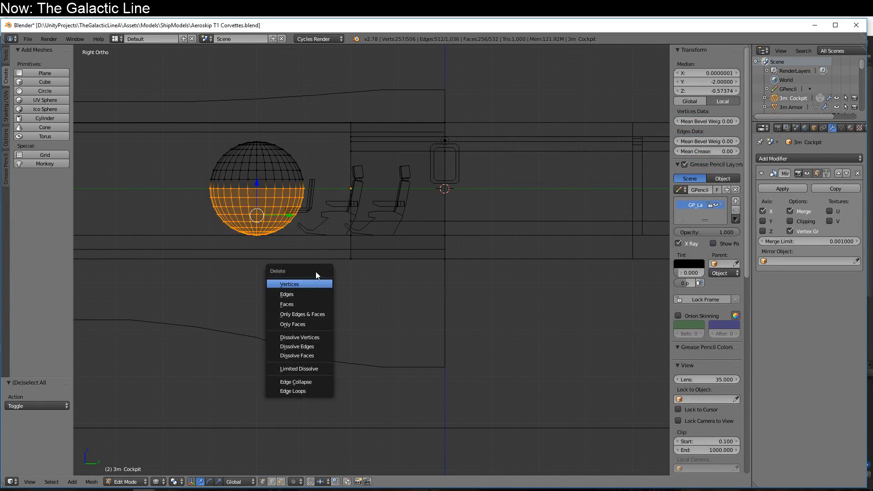
{"action": "left_click", "coordinate": [315, 284]}
{"action": "key", "text": "z"}
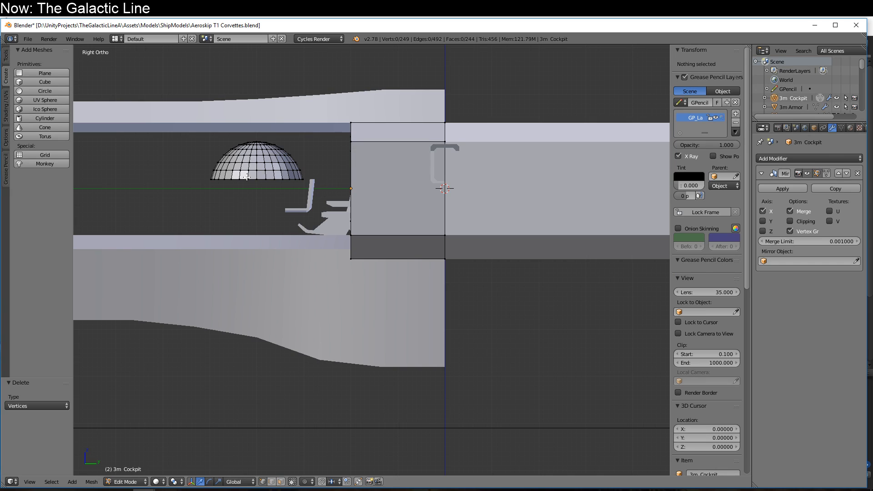
- Select the whole dome, flatten it to 0.443 along Z, and enlarge it uniformly by about 1.58
{"action": "right_click", "coordinate": [247, 177], "text": "alt"}
{"action": "right_click", "coordinate": [258, 140]}
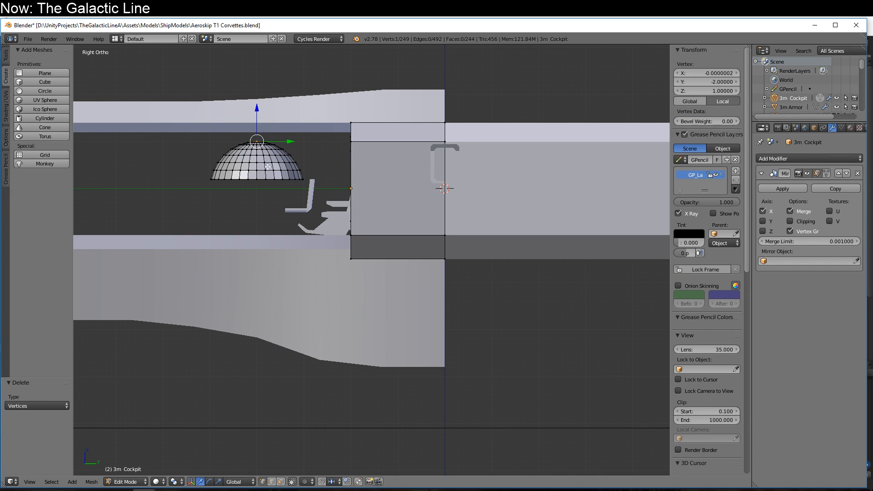
{"action": "key", "text": "ctrl+l"}
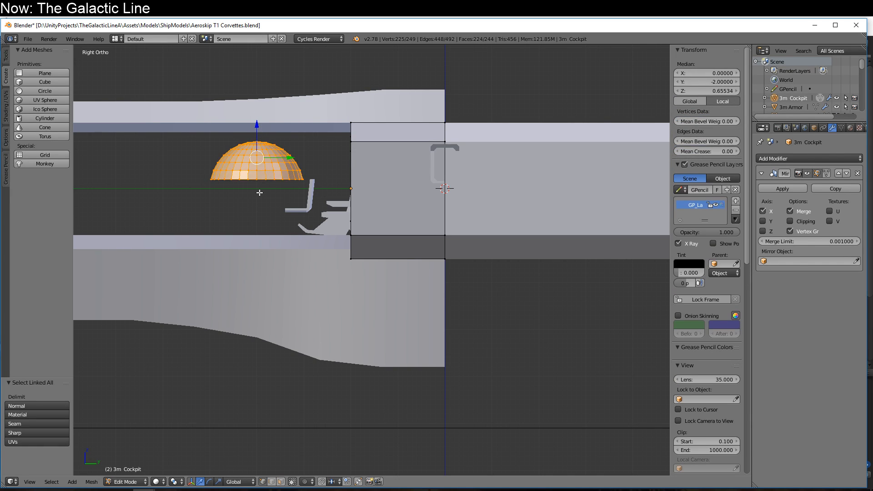
{"action": "key", "text": "s"}
{"action": "key", "text": "z"}
{"action": "left_click", "coordinate": [257, 173]}
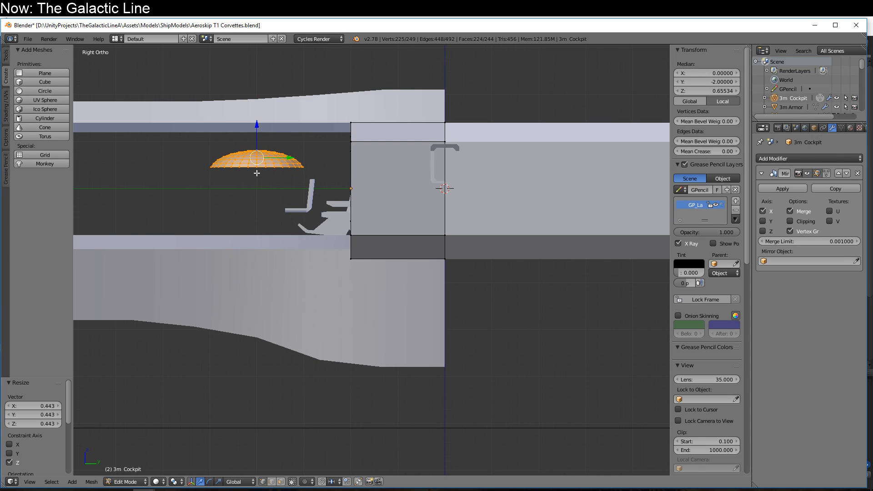
{"action": "key", "text": "s"}
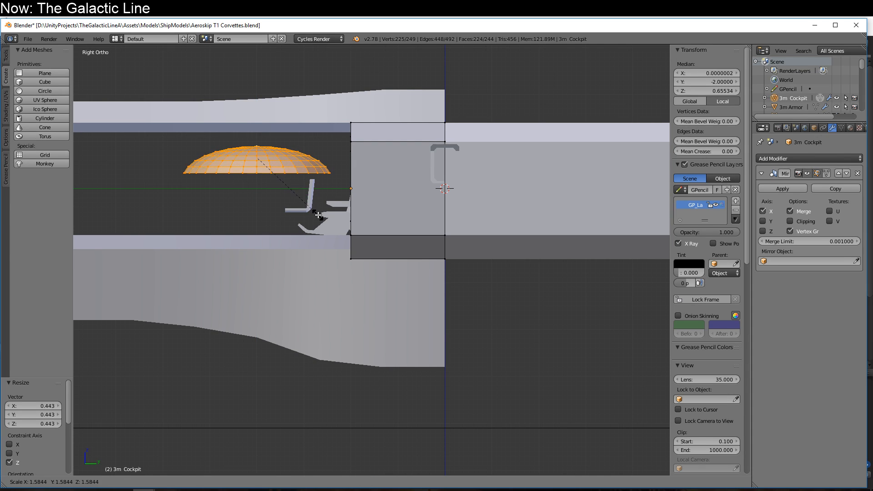
{"action": "left_click", "coordinate": [319, 217]}
- Tilt the dome by -29.196° in side view and move it 0.106 in Y and 0.019 in Z
{"action": "key", "text": "r"}
{"action": "left_click", "coordinate": [348, 186]}
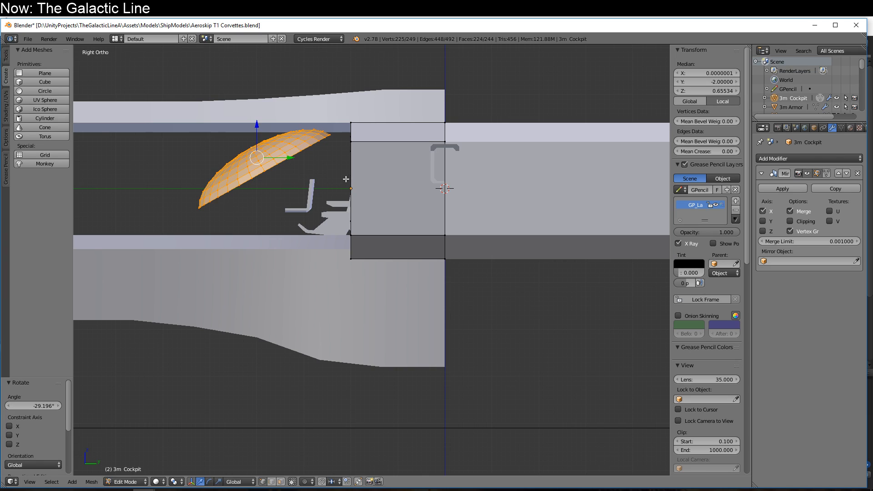
{"action": "key", "text": "g"}
{"action": "left_click", "coordinate": [355, 177]}
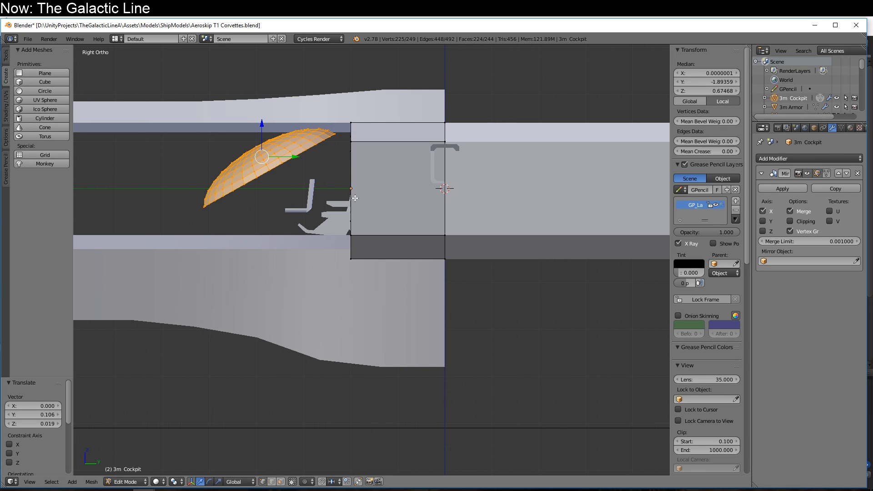
- Delete the dome's outermost vertex loop and scale the remaining dome by 1.143
{"action": "left_click", "coordinate": [284, 159], "text": "alt"}
{"action": "key", "text": "x"}
{"action": "left_click", "coordinate": [284, 157]}
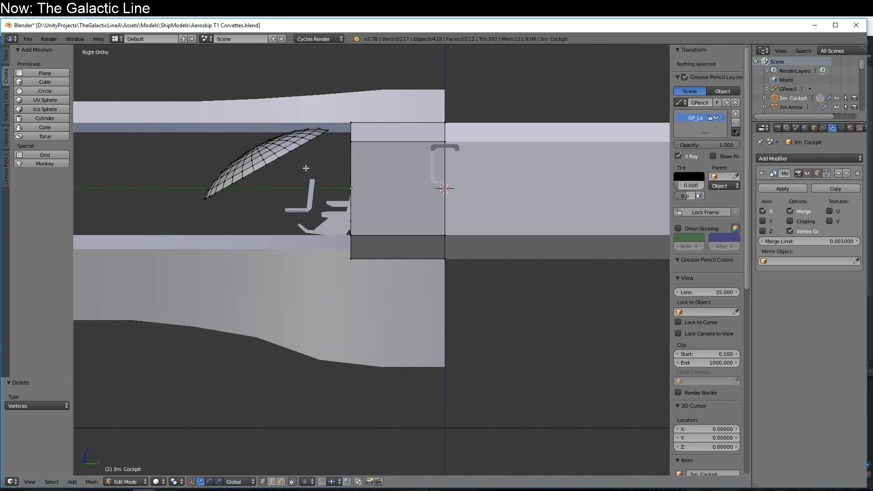
{"action": "key", "text": "ctrl+l"}
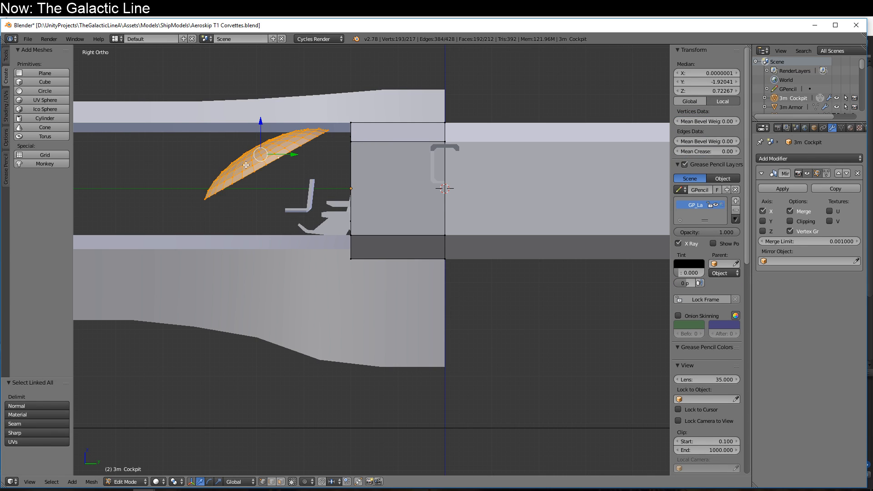
{"action": "key", "text": "s"}
{"action": "left_click", "coordinate": [277, 207]}
- Try moving only the dome's frontmost rim vertex about -0.21 along Y
{"action": "middle_click_drag", "start_coordinate": [276, 207], "coordinate": [341, 355]}
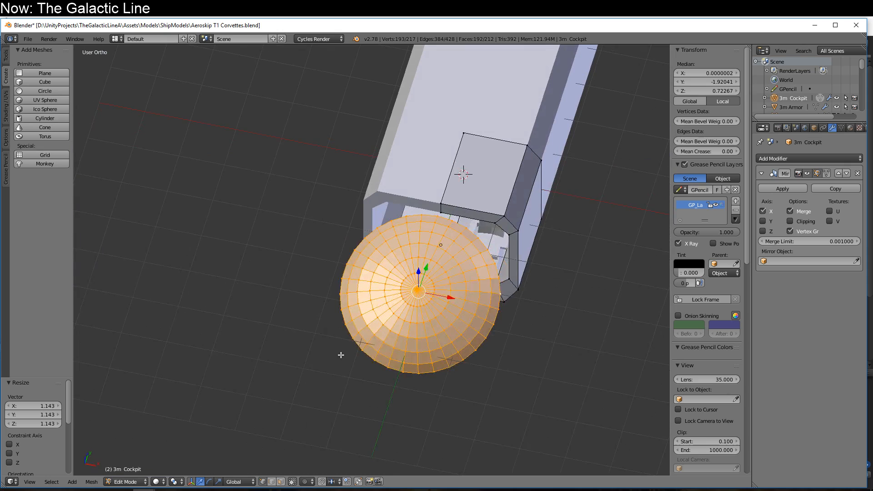
{"action": "right_click", "coordinate": [399, 374]}
{"action": "middle_click_drag", "start_coordinate": [399, 374], "coordinate": [314, 342]}
{"action": "key", "text": "g"}
{"action": "key", "text": "y"}
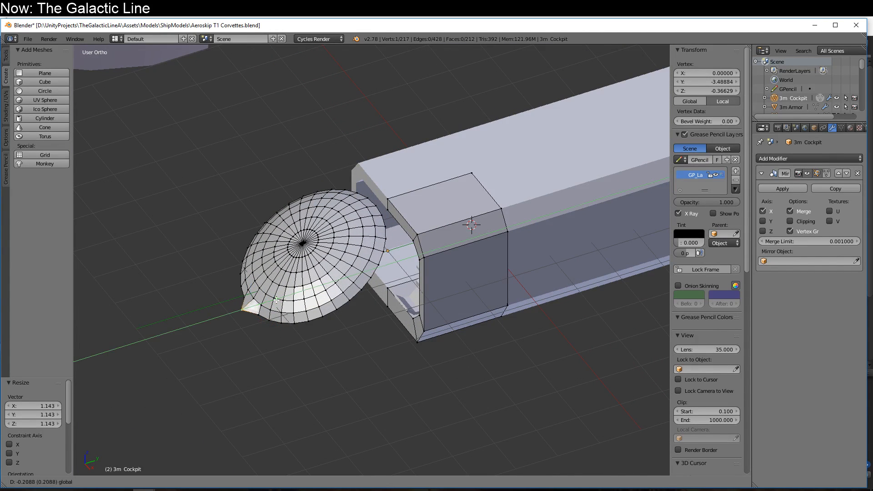
{"action": "left_click_drag", "start_coordinate": [272, 302], "coordinate": [271, 302]}
{"action": "key", "text": "ctrl+z"}
- Turn on Projected (2D) proportional editing
{"action": "left_click", "coordinate": [309, 482]}
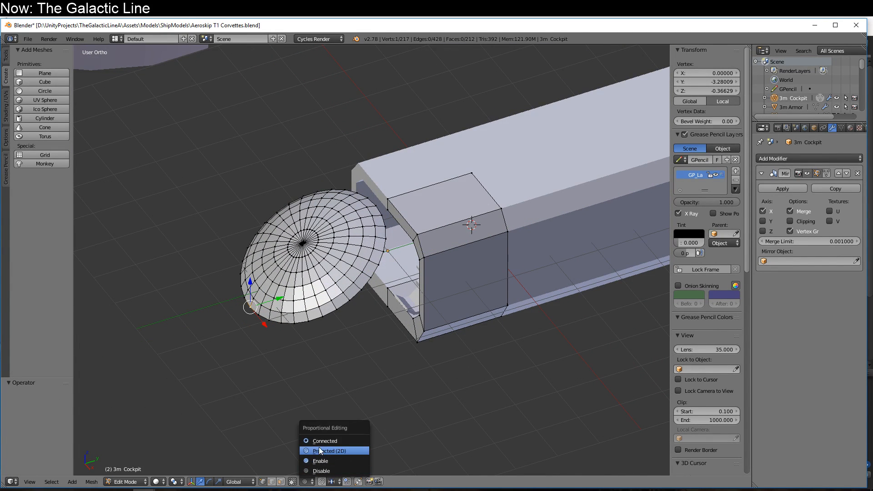
{"action": "left_click", "coordinate": [321, 450]}
- Try pulling the dome's frontmost rim vertex forward along Y with a proportional size of about 0.83, plus a vertical move
{"action": "key", "text": "g"}
{"action": "key", "text": "y"}
{"action": "scroll", "coordinate": [275, 300], "scroll_direction": "down", "scroll_amount": 4}
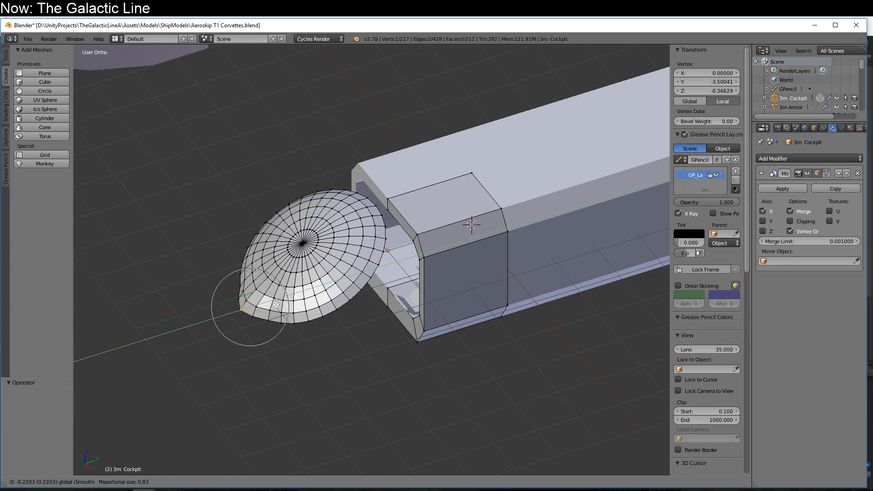
{"action": "left_click_drag", "start_coordinate": [273, 307], "coordinate": [266, 309]}
{"action": "middle_click_drag", "start_coordinate": [267, 309], "coordinate": [217, 256]}
{"action": "left_click_drag", "start_coordinate": [187, 181], "coordinate": [189, 207]}
{"action": "key", "text": "ctrl+z"}
{"action": "scroll", "coordinate": [173, 219], "scroll_direction": "up", "scroll_amount": 2, "text": "ctrl"}
{"action": "key", "text": "ctrl+z"}
- In side view, move the dome's frontmost vertex -0.368 in Y and -0.580 in Z with a proportional size of about 2.14
{"action": "key", "text": "KP_3"}
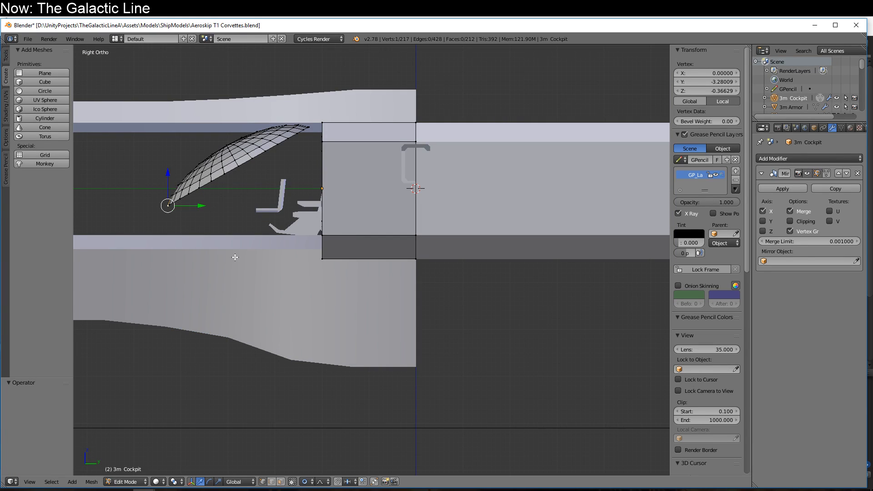
{"action": "key", "text": "g"}
{"action": "scroll", "coordinate": [232, 280], "scroll_direction": "down", "scroll_amount": 5}
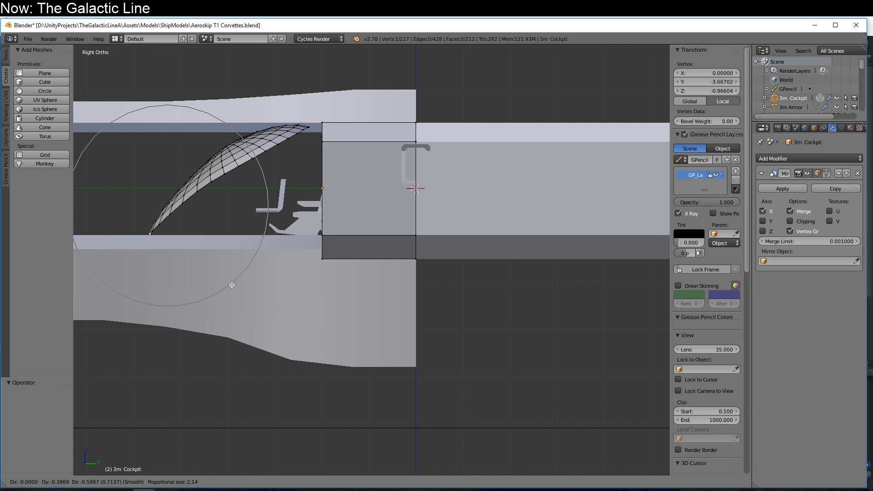
{"action": "left_click", "coordinate": [232, 285]}
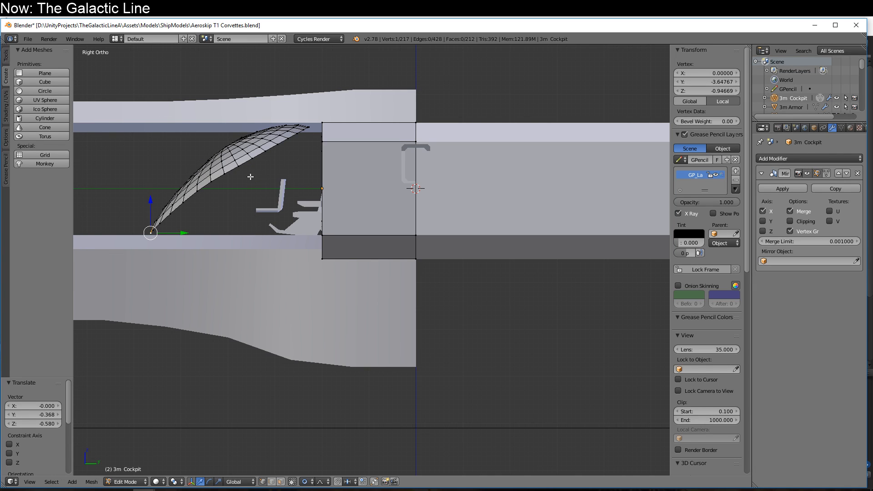
- Try moving the dome's two opposite side rim vertices 0.145 in Y and 0.252 in Z with a proportional size of 2.36
{"action": "right_click", "coordinate": [240, 165]}
{"action": "key", "text": "z"}
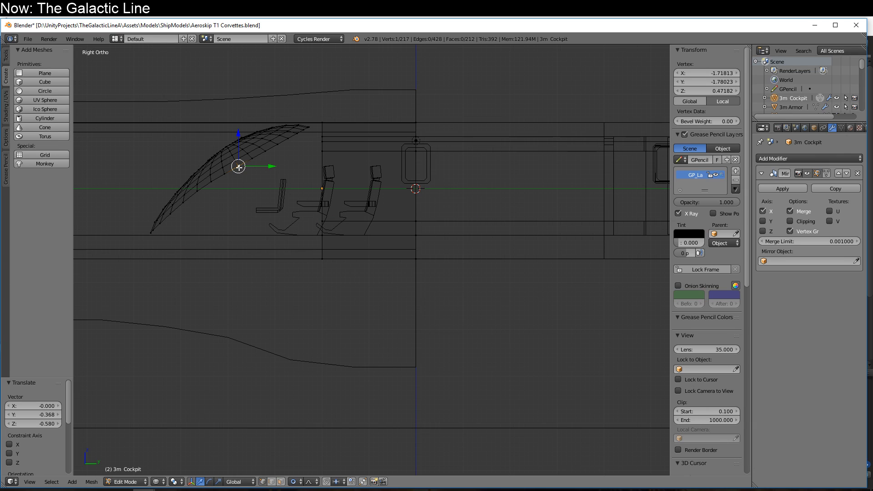
{"action": "right_click", "coordinate": [238, 167], "text": "shift"}
{"action": "key", "text": "z"}
{"action": "key", "text": "g"}
{"action": "scroll", "coordinate": [263, 220], "scroll_direction": "up", "scroll_amount": 2}
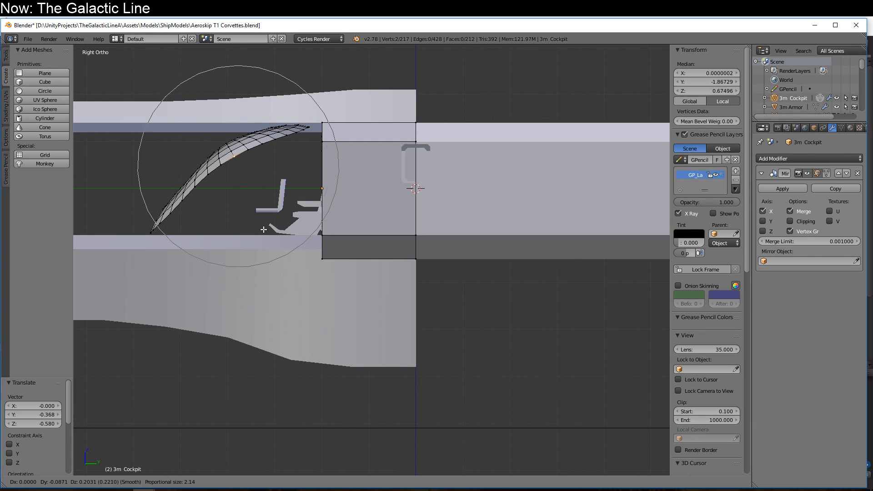
{"action": "scroll", "coordinate": [264, 229], "scroll_direction": "down", "scroll_amount": 3}
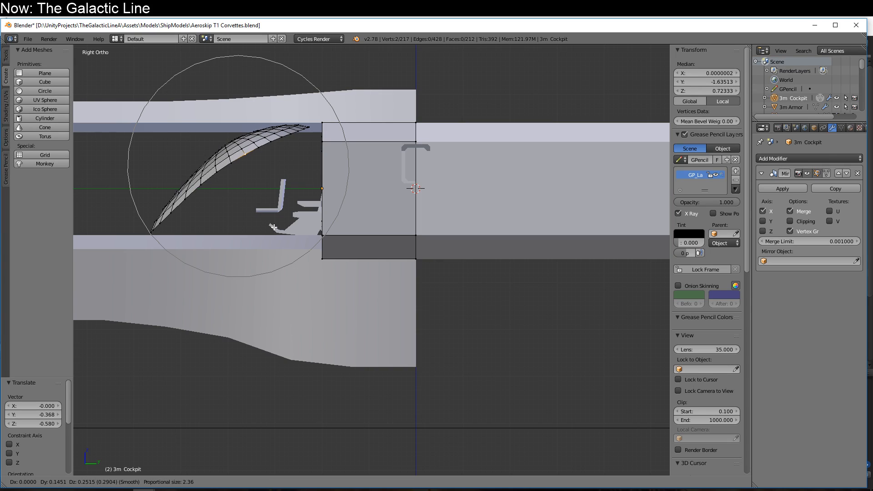
{"action": "left_click", "coordinate": [274, 228]}
{"action": "mouse_move", "coordinate": [273, 227]}
{"action": "middle_mouse_down"}
{"action": "mouse_move", "coordinate": [300, 265]}
{"action": "mouse_move", "coordinate": [382, 291]}
{"action": "mouse_move", "coordinate": [413, 312]}
{"action": "middle_mouse_up"}
{"action": "key", "text": "z"}
{"action": "key", "text": "z"}
{"action": "mouse_move", "coordinate": [460, 332]}
{"action": "middle_mouse_down"}
{"action": "mouse_move", "coordinate": [376, 302]}
{"action": "mouse_move", "coordinate": [404, 331]}
{"action": "mouse_move", "coordinate": [357, 353]}
{"action": "middle_mouse_up"}
- Select the whole cockpit mesh, including the dome and hull section, and shade its faces smooth
{"action": "key", "text": "a"}
{"action": "key", "text": "a"}
{"action": "key", "text": "a"}
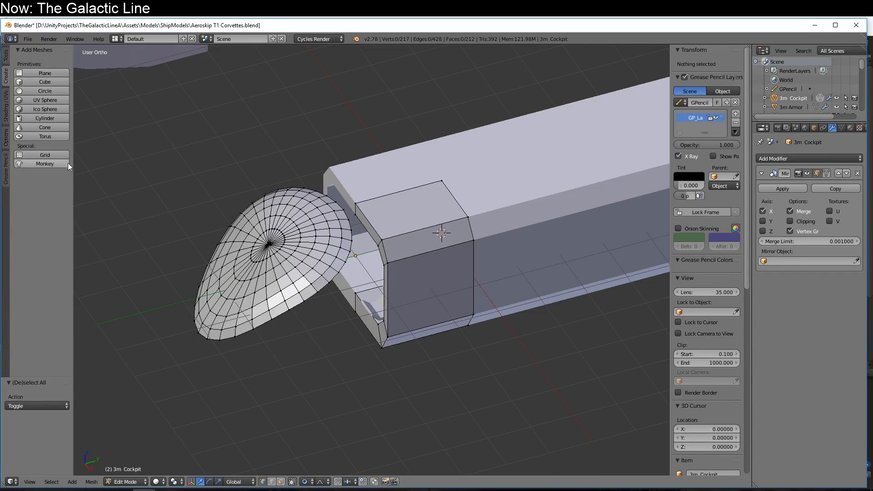
{"action": "left_click", "coordinate": [18, 49]}
{"action": "left_click", "coordinate": [6, 56]}
{"action": "key", "text": "a"}
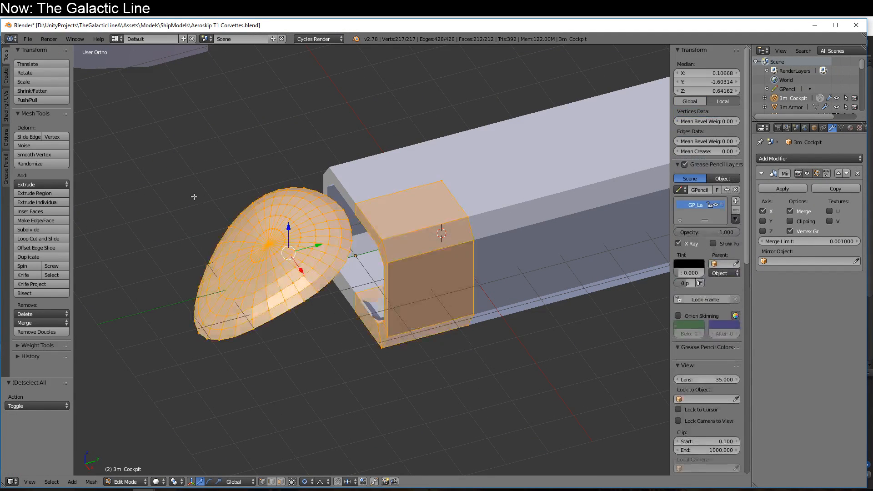
{"action": "left_click", "coordinate": [6, 109]}
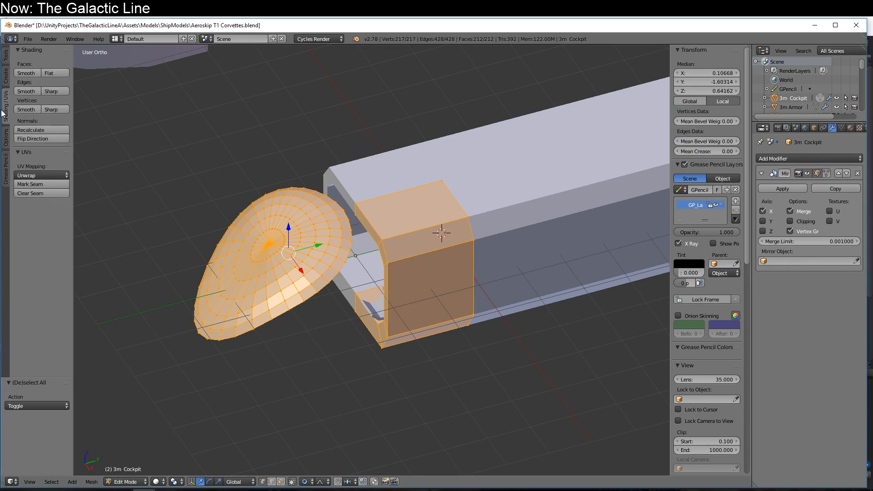
{"action": "left_click", "coordinate": [27, 72]}
{"action": "middle_click_drag", "start_coordinate": [231, 316], "coordinate": [295, 321]}
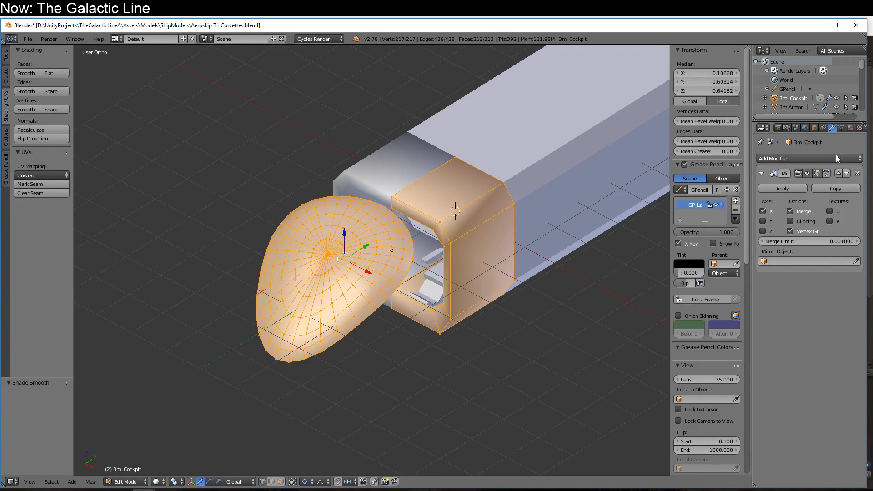
- Enable Auto Smooth for the cockpit mesh's normals
{"action": "left_click", "coordinate": [841, 127]}
{"action": "left_click", "coordinate": [782, 184]}
{"action": "mouse_move", "coordinate": [459, 337]}
{"action": "middle_mouse_down"}
{"action": "mouse_move", "coordinate": [437, 318]}
{"action": "mouse_move", "coordinate": [491, 364]}
{"action": "mouse_move", "coordinate": [468, 344]}
{"action": "middle_mouse_up"}
{"action": "scroll", "coordinate": [391, 365], "scroll_direction": "up", "scroll_amount": 2}
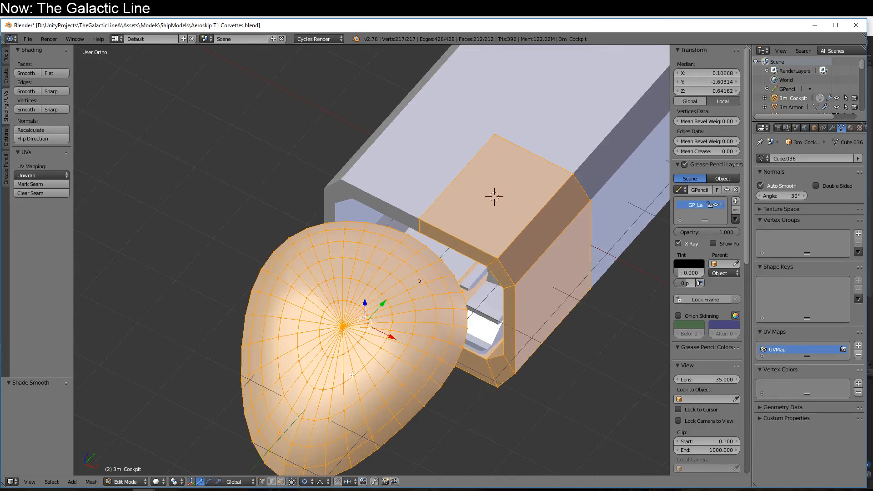
{"action": "middle_click_drag", "start_coordinate": [345, 375], "coordinate": [362, 362]}
{"action": "scroll", "coordinate": [368, 363], "scroll_direction": "up", "scroll_amount": 2}
- Undo the smooth shading of the whole mesh and the move of the dome's two side rim vertices
{"action": "key", "text": "KP_7"}
{"action": "scroll", "coordinate": [368, 363], "scroll_direction": "down", "scroll_amount": 4}
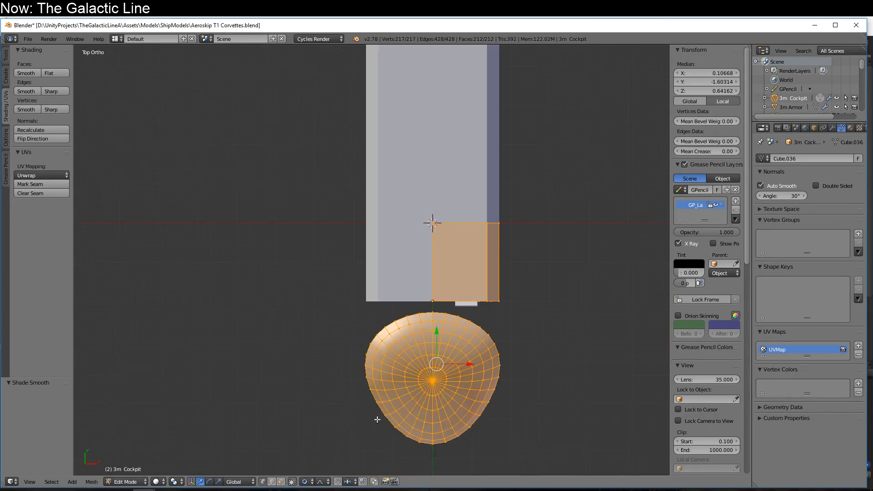
{"action": "middle_click_drag", "start_coordinate": [376, 416], "coordinate": [338, 364], "text": "shift"}
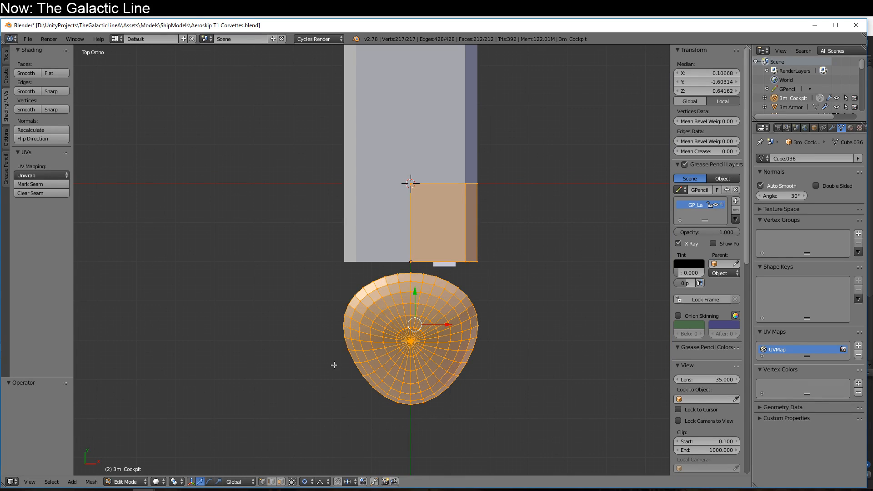
{"action": "key", "text": "ctrl+z"}
{"action": "key", "text": "ctrl+z"}
{"action": "key", "text": "ctrl+z"}
{"action": "key", "text": "ctrl+z"}
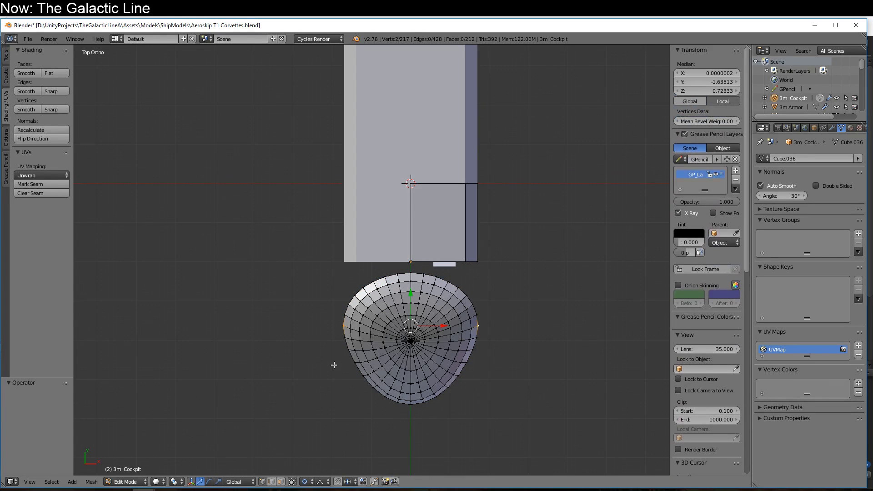
{"action": "key", "text": "ctrl+z"}
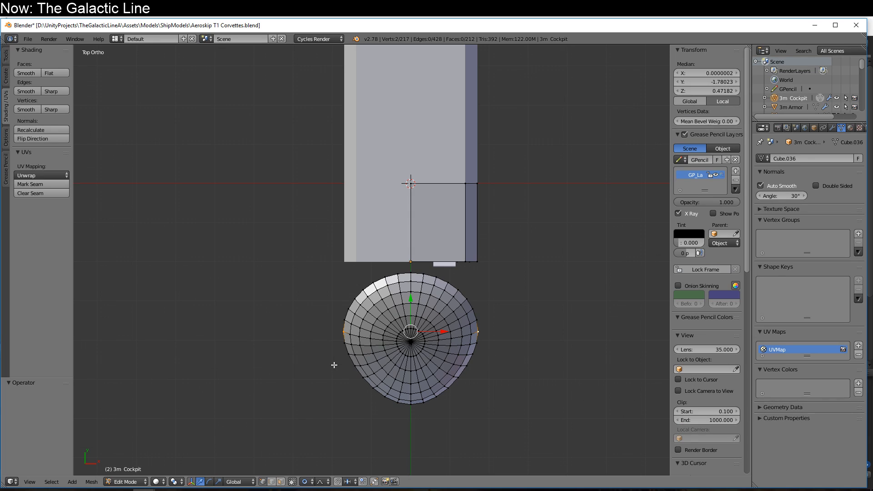
- In top view, select the dome's half on the negative X side in wireframe and delete its vertices
{"action": "key", "text": "z"}
{"action": "key", "text": "a"}
{"action": "key", "text": "b"}
{"action": "left_click_drag", "start_coordinate": [332, 265], "coordinate": [326, 321]}
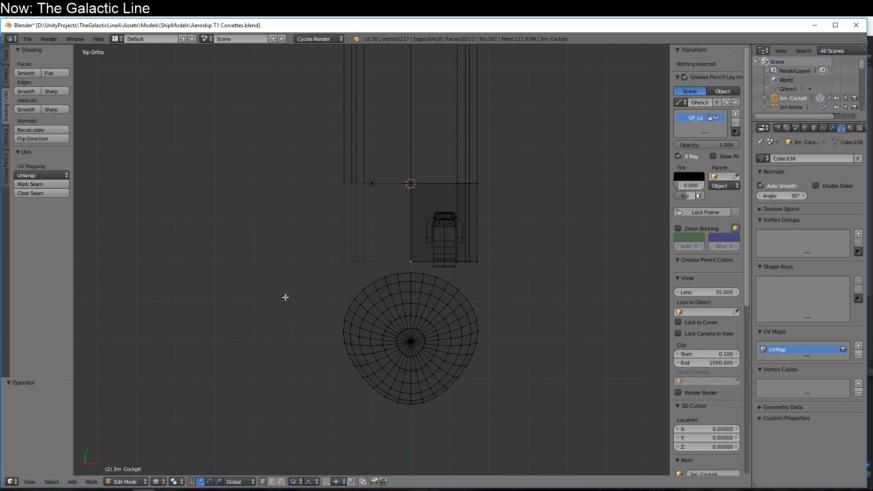
{"action": "key", "text": "ctrl+z"}
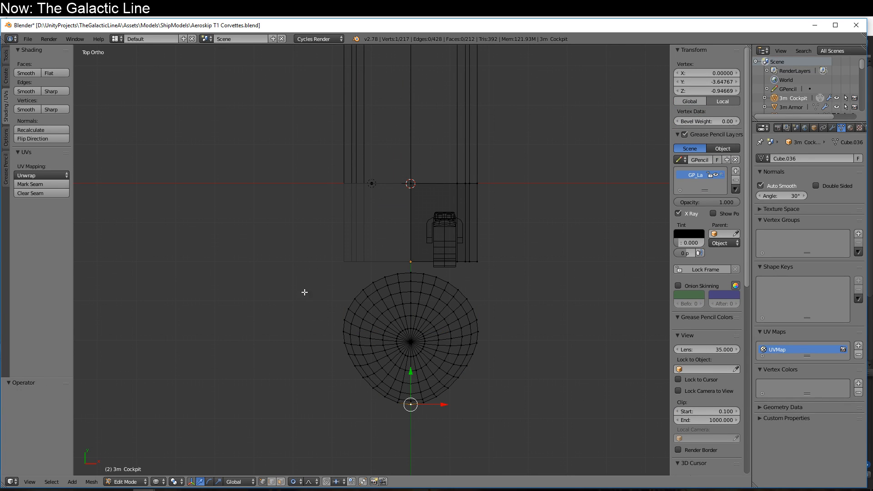
{"action": "key", "text": "a"}
{"action": "key", "text": "b"}
{"action": "left_click_drag", "start_coordinate": [324, 266], "coordinate": [411, 427]}
{"action": "key", "text": "x"}
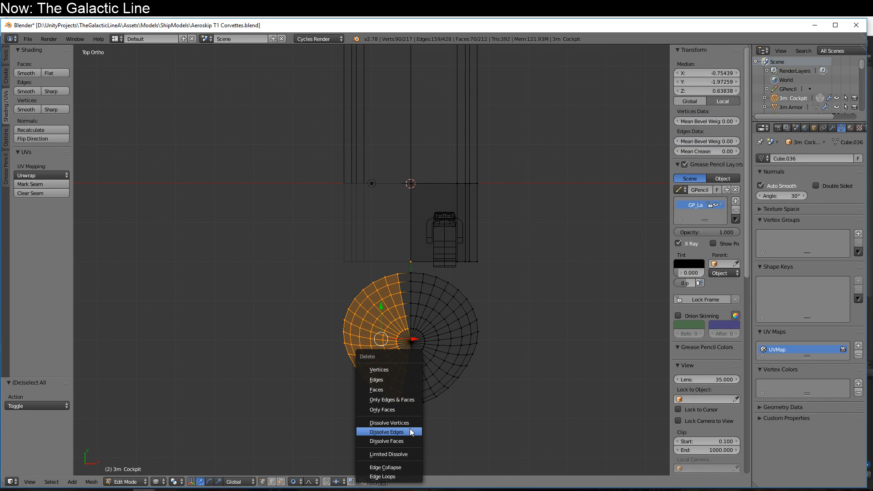
{"action": "left_click", "coordinate": [399, 369]}
{"action": "key", "text": "z"}
{"action": "mouse_move", "coordinate": [399, 370]}
{"action": "middle_mouse_down"}
{"action": "mouse_move", "coordinate": [483, 383]}
{"action": "mouse_move", "coordinate": [418, 318]}
{"action": "mouse_move", "coordinate": [493, 345]}
{"action": "mouse_move", "coordinate": [507, 363]}
{"action": "middle_mouse_up"}
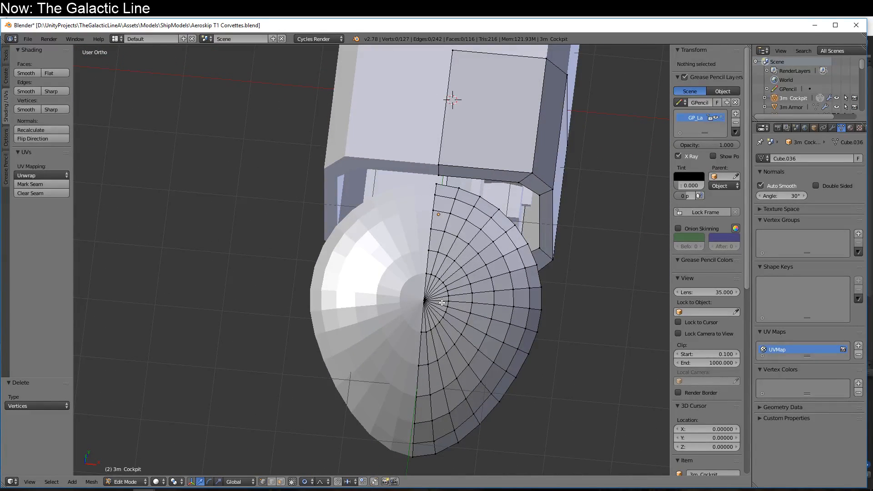
- Select the remaining linked half dome, enable Clipping on its Mirror modifier, and shade its faces smooth
{"action": "right_click_drag", "start_coordinate": [443, 302], "coordinate": [438, 301]}
{"action": "right_click", "coordinate": [440, 301]}
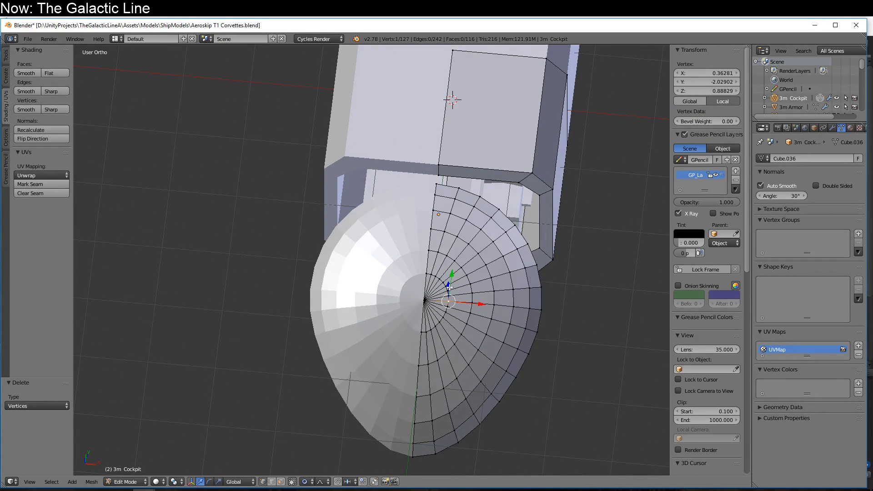
{"action": "key", "text": "ctrl+l"}
{"action": "left_click", "coordinate": [832, 128]}
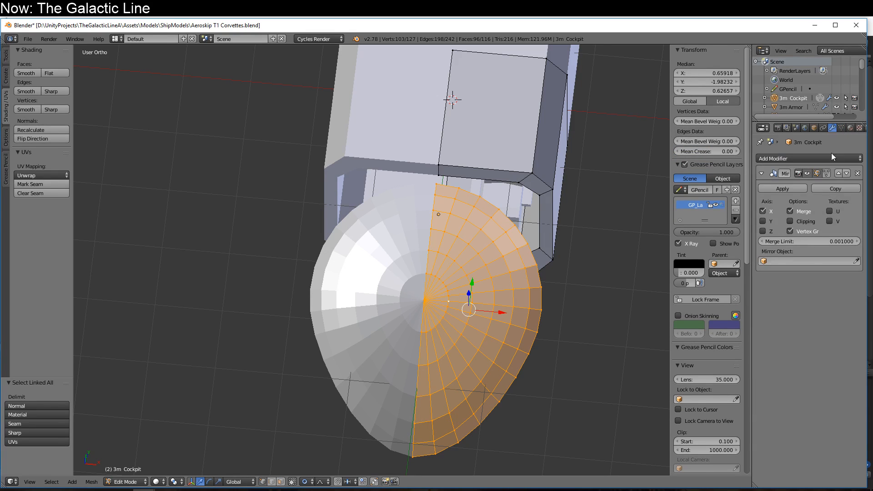
{"action": "left_click", "coordinate": [807, 222]}
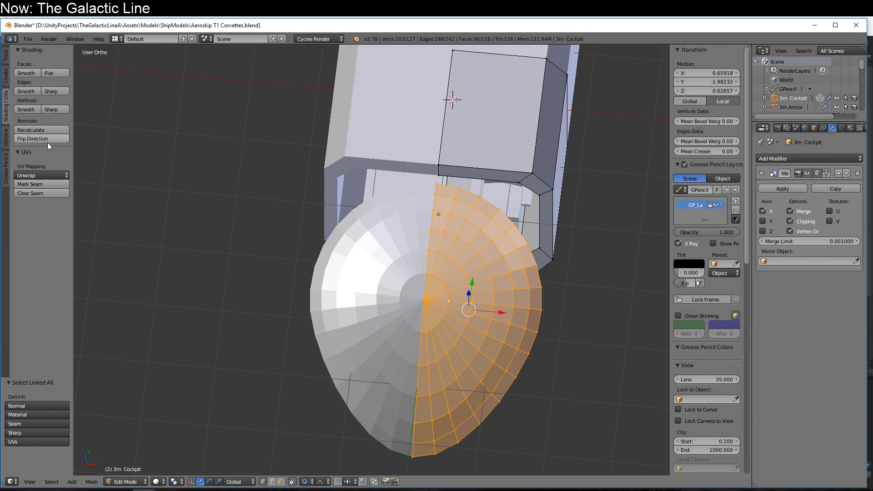
{"action": "left_click", "coordinate": [28, 73]}
{"action": "middle_click_drag", "start_coordinate": [176, 300], "coordinate": [212, 311]}
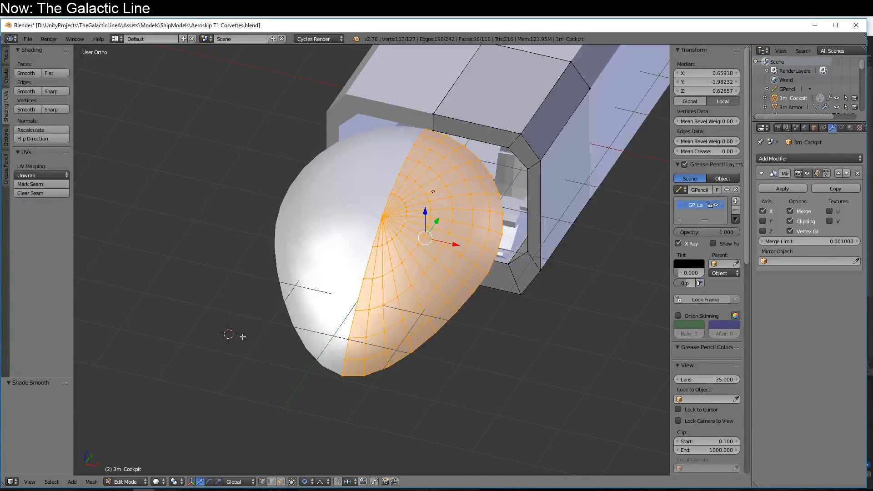
{"action": "right_click", "coordinate": [496, 180]}
{"action": "right_click", "coordinate": [522, 136]}
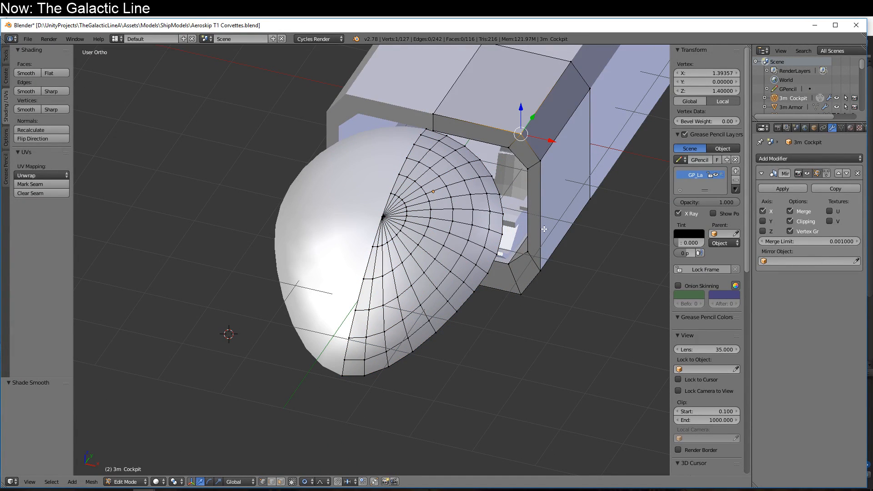
{"action": "key", "text": "Tab"}
{"action": "middle_click_drag", "start_coordinate": [464, 301], "coordinate": [361, 333]}
{"action": "key", "text": "Tab"}
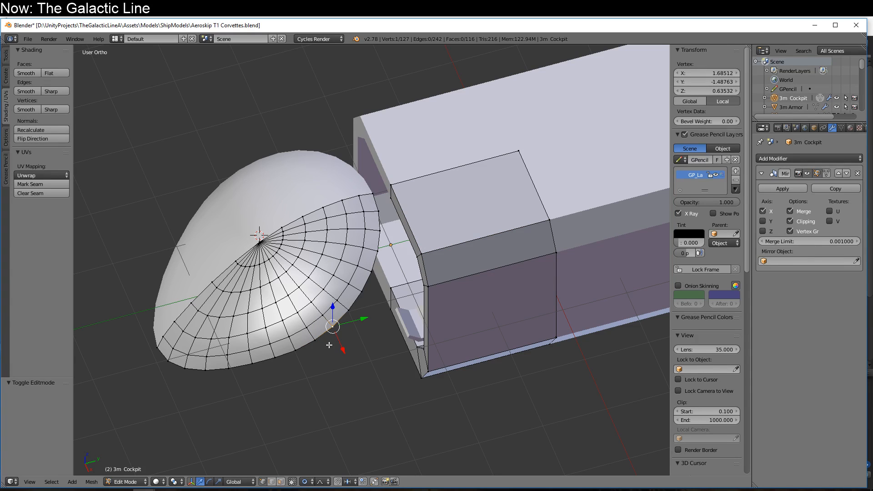
- In side view, try moving two adjacent side rim vertices of the canopy -0.282 in Y and 0.269 in Z with proportional editing
{"action": "key", "text": "KP_3"}
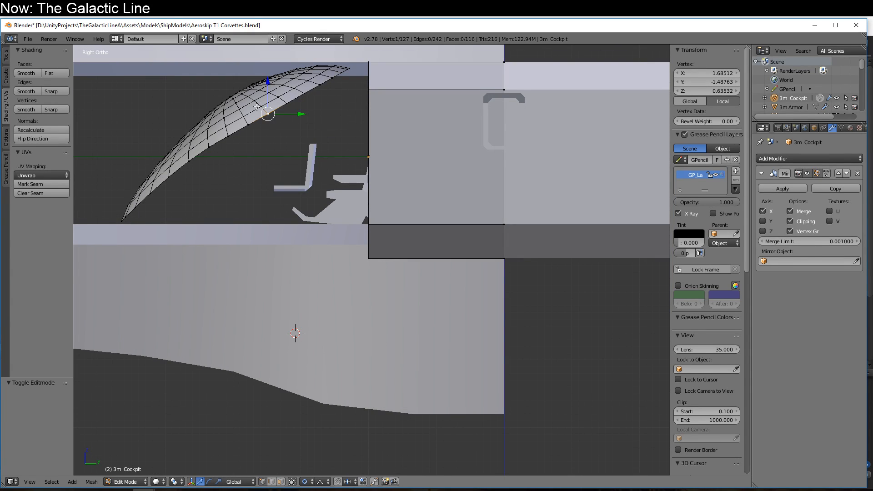
{"action": "right_click", "coordinate": [252, 135], "text": "shift"}
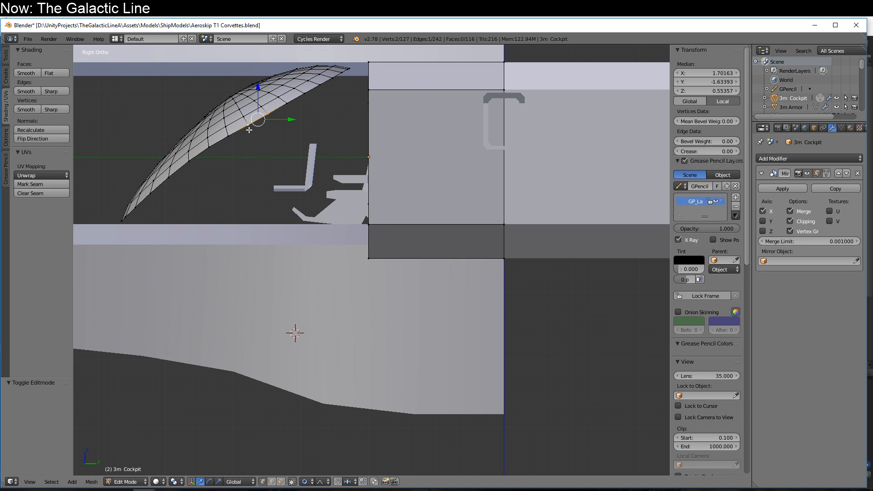
{"action": "key", "text": "g"}
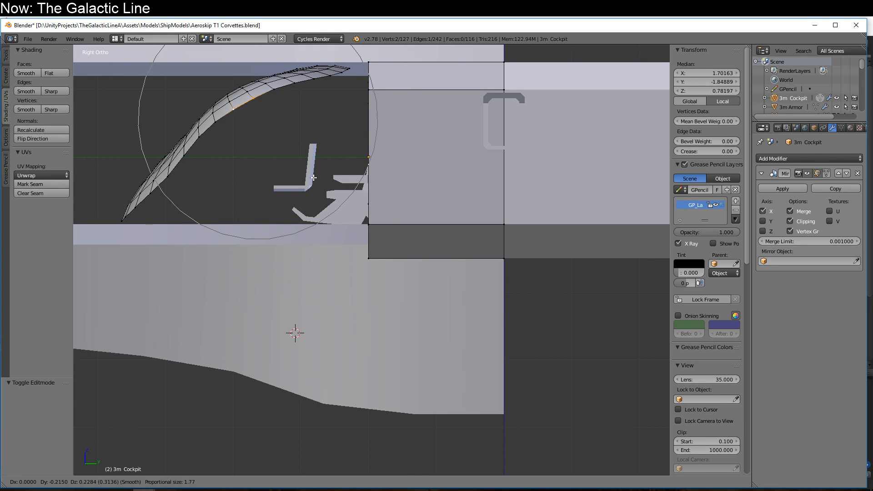
{"action": "scroll", "coordinate": [314, 178], "scroll_direction": "down", "scroll_amount": 1}
{"action": "scroll", "coordinate": [310, 175], "scroll_direction": "down", "scroll_amount": 1}
{"action": "left_click", "coordinate": [309, 175]}
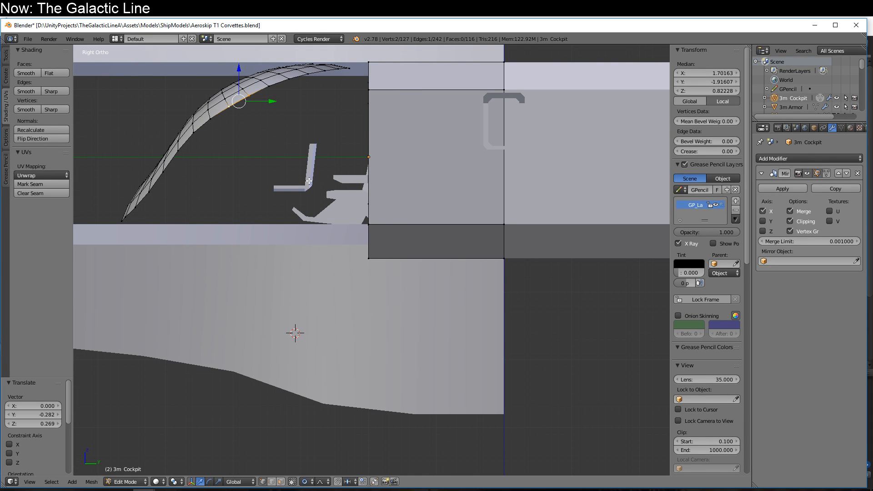
{"action": "middle_click_drag", "start_coordinate": [309, 175], "coordinate": [358, 232]}
{"action": "key", "text": "ctrl+z"}
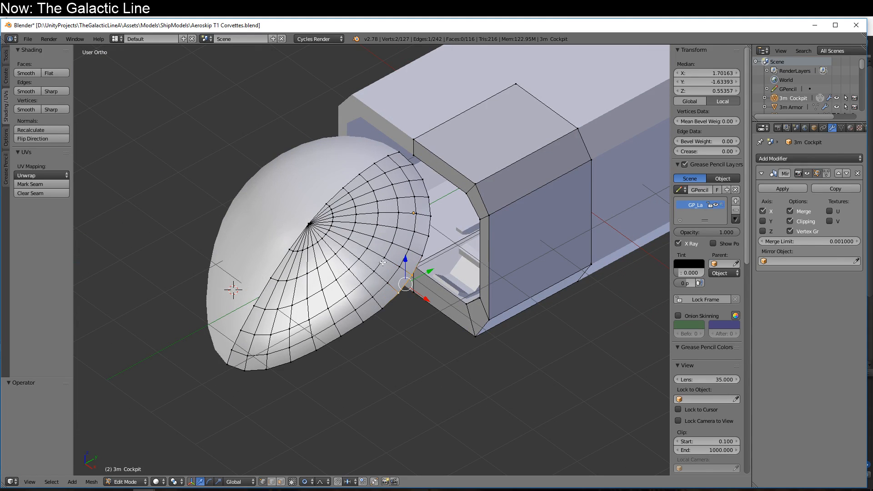
- Select two neighbouring radial edge lines on the canopy's side and move them -0.114 in Y and 0.107 in Z with a proportional size of 1.95
{"action": "right_click", "coordinate": [391, 261], "text": "alt"}
{"action": "right_click", "coordinate": [373, 270], "text": "alt+shift"}
{"action": "key", "text": "KP_3"}
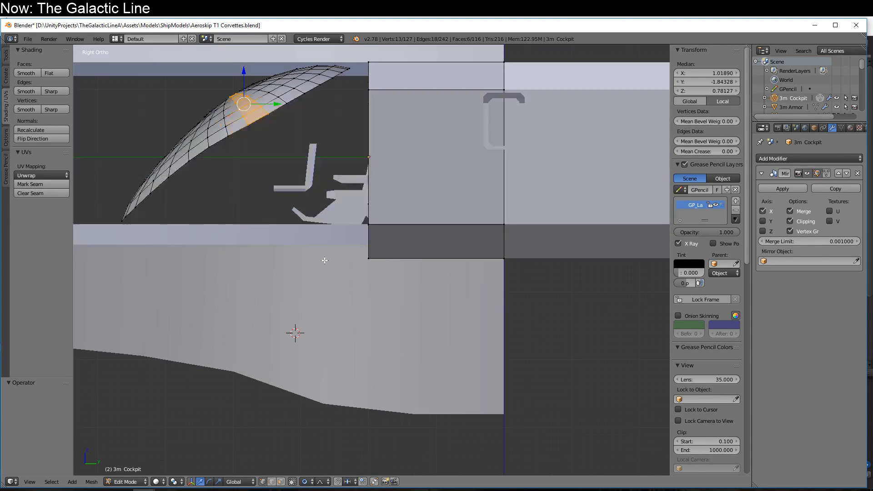
{"action": "key", "text": "g"}
{"action": "scroll", "coordinate": [318, 257], "scroll_direction": "up", "scroll_amount": 2}
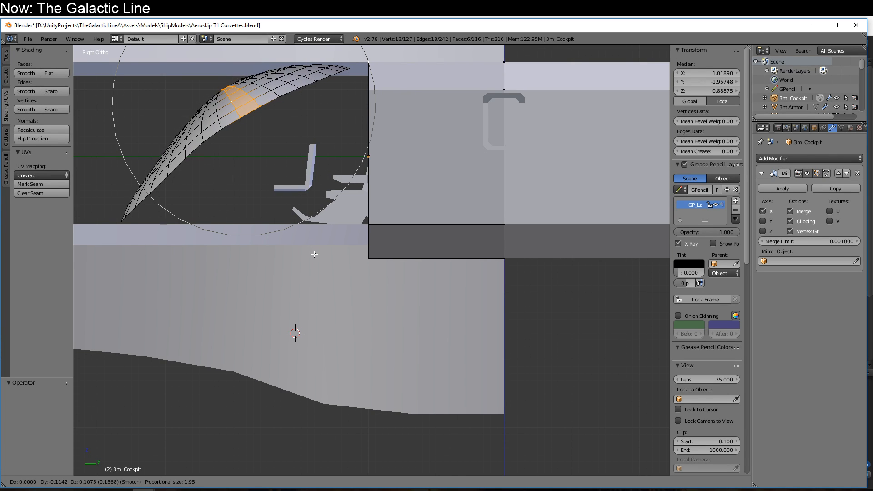
{"action": "left_click", "coordinate": [313, 253]}
{"action": "middle_click_drag", "start_coordinate": [318, 261], "coordinate": [412, 318]}
{"action": "key", "text": "z"}
{"action": "key", "text": "z"}
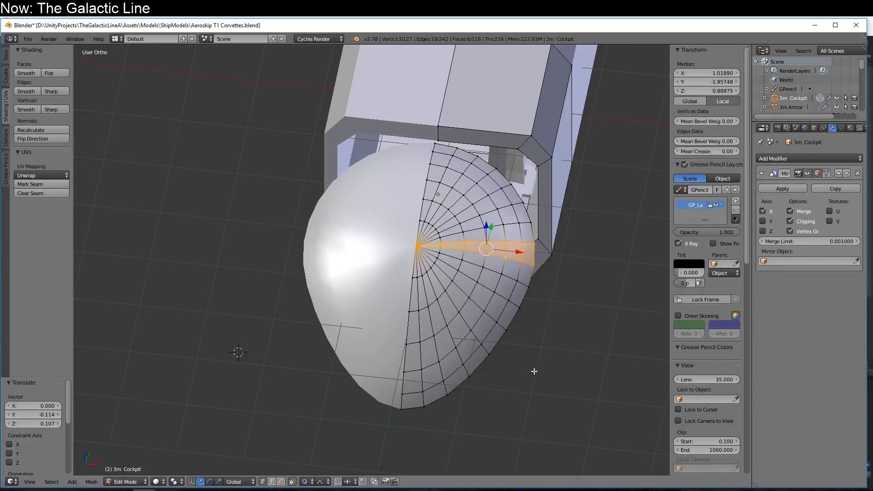
- In side view, move the canopy's central pole vertex forward and down with a proportional size of 2.36
{"action": "key", "text": "Tab"}
{"action": "middle_click_drag", "start_coordinate": [534, 366], "coordinate": [401, 343]}
{"action": "scroll", "coordinate": [409, 332], "scroll_direction": "up", "scroll_amount": 5}
{"action": "scroll", "coordinate": [419, 322], "scroll_direction": "down", "scroll_amount": 5}
{"action": "key", "text": "Tab"}
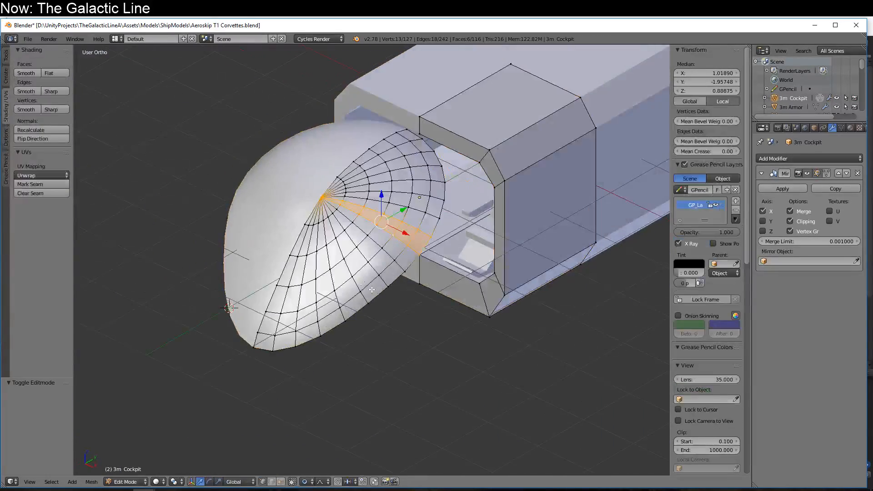
{"action": "key", "text": "KP_3"}
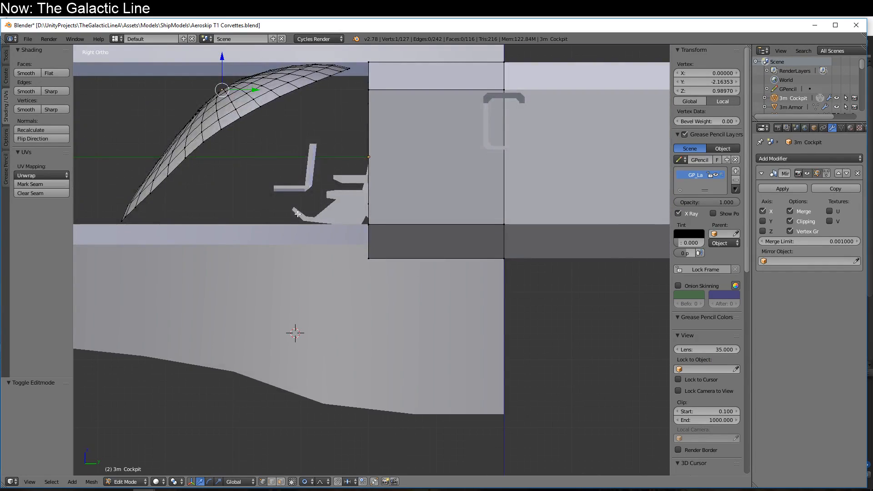
{"action": "key", "text": "g"}
{"action": "scroll", "coordinate": [281, 228], "scroll_direction": "down", "scroll_amount": 2}
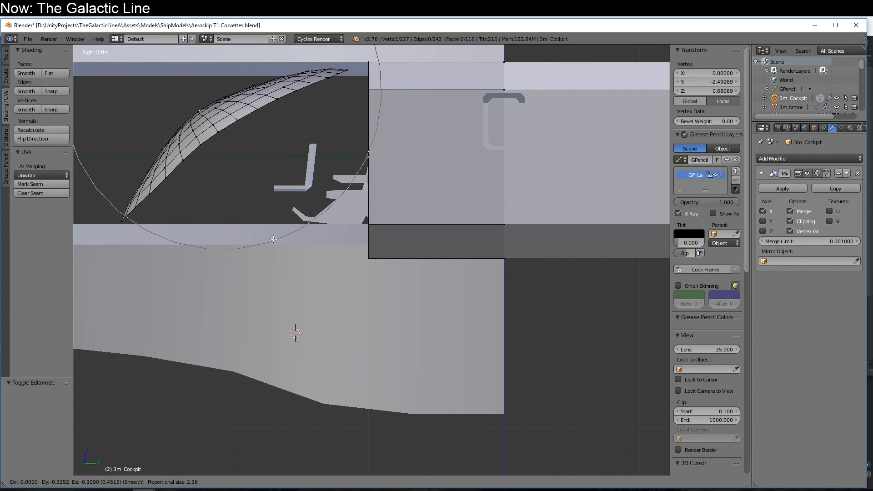
{"action": "left_click", "coordinate": [283, 237]}
{"action": "middle_click_drag", "start_coordinate": [276, 244], "coordinate": [366, 284]}
{"action": "key", "text": "z"}
{"action": "key", "text": "z"}
- Move a rim vertex on the canopy's front side inward by -0.161 along X with proportional editing
{"action": "key", "text": "Tab"}
{"action": "middle_click_drag", "start_coordinate": [458, 316], "coordinate": [417, 348]}
{"action": "middle_click_drag", "start_coordinate": [438, 357], "coordinate": [448, 346]}
{"action": "key", "text": "Tab"}
{"action": "right_click", "coordinate": [433, 360]}
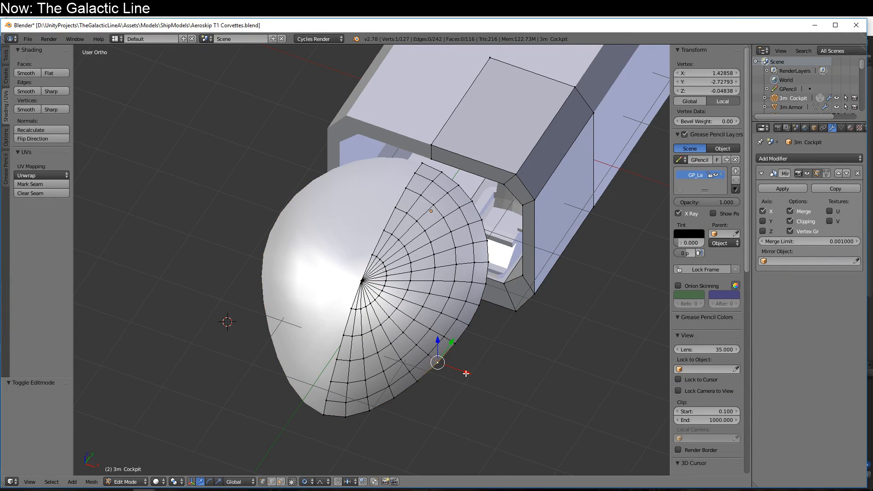
{"action": "left_click_drag", "start_coordinate": [466, 374], "coordinate": [458, 365]}
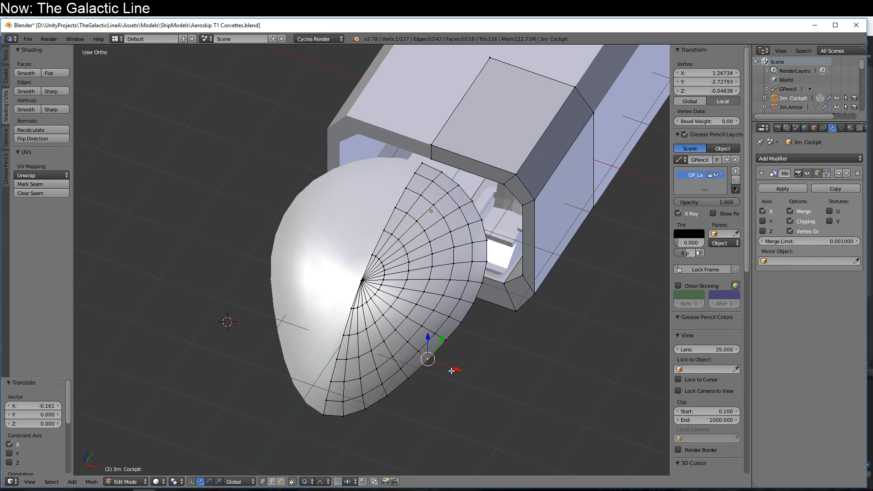
- Try deleting alternate radial edges around the canopy's central pole as edges, and undo the deletion
{"action": "mouse_move", "coordinate": [464, 381]}
{"action": "middle_mouse_down"}
{"action": "mouse_move", "coordinate": [485, 368]}
{"action": "mouse_move", "coordinate": [476, 375]}
{"action": "middle_mouse_up"}
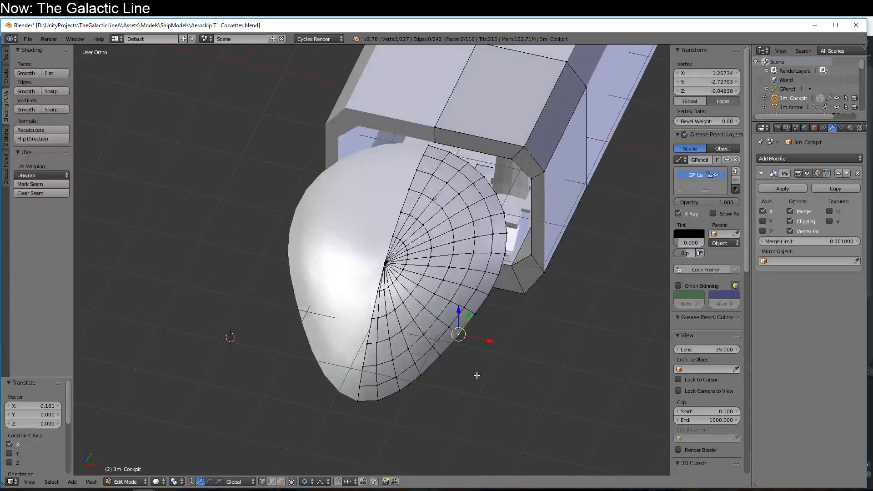
{"action": "scroll", "coordinate": [476, 376], "scroll_direction": "up", "scroll_amount": 3}
{"action": "scroll", "coordinate": [475, 376], "scroll_direction": "up", "scroll_amount": 1}
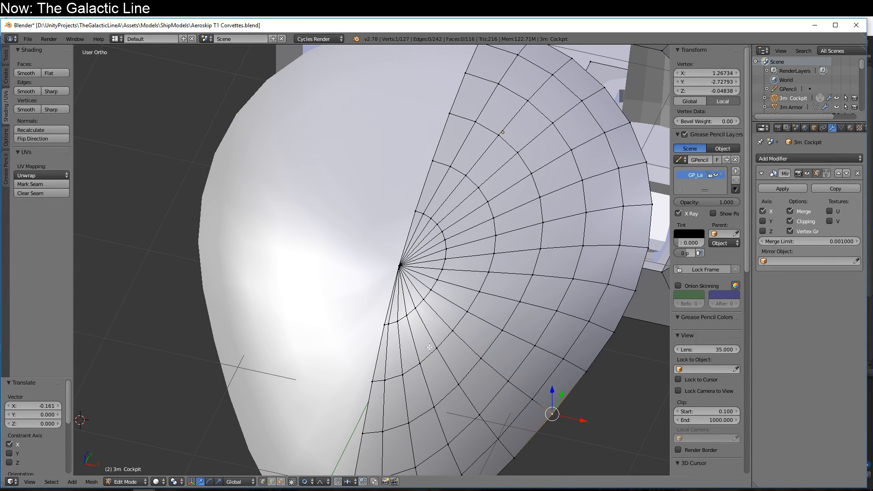
{"action": "middle_click_drag", "start_coordinate": [430, 347], "coordinate": [394, 320]}
{"action": "mouse_move", "coordinate": [399, 356]}
{"action": "middle_mouse_down"}
{"action": "mouse_move", "coordinate": [386, 381]}
{"action": "mouse_move", "coordinate": [399, 362]}
{"action": "mouse_move", "coordinate": [406, 367]}
{"action": "middle_mouse_up"}
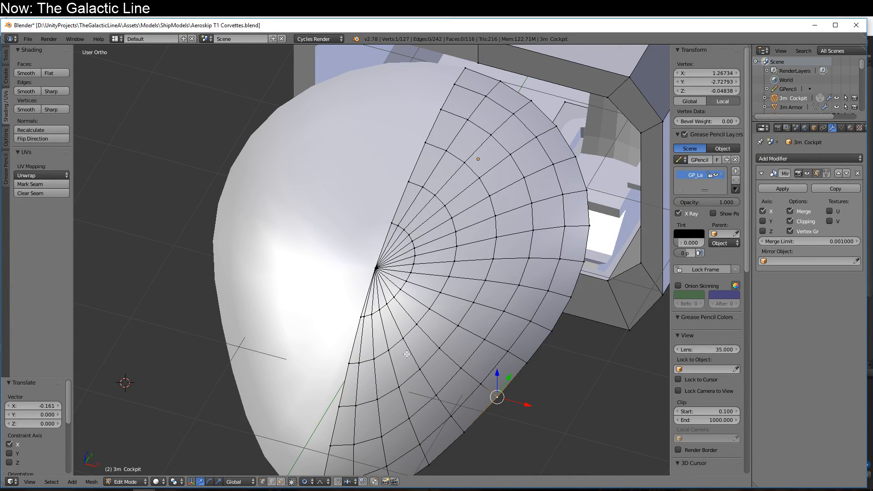
{"action": "key", "text": "a"}
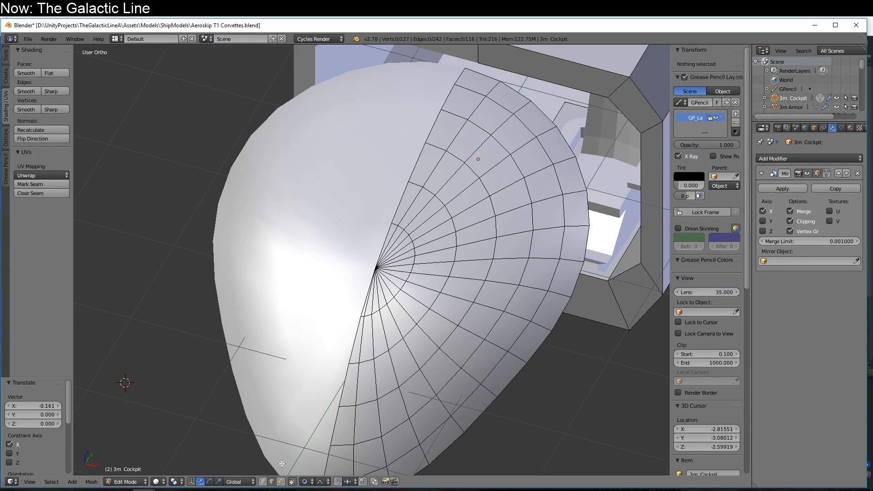
{"action": "right_click", "coordinate": [392, 237]}
{"action": "right_click", "coordinate": [398, 246], "text": "shift"}
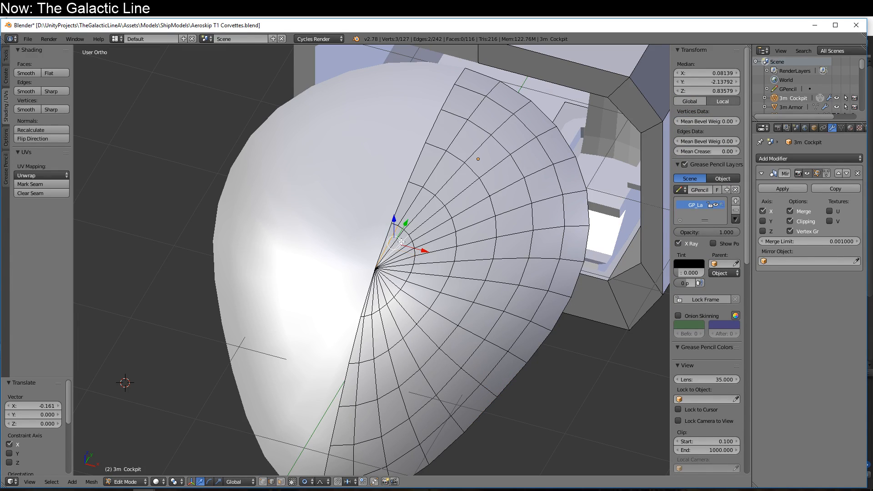
{"action": "right_click", "coordinate": [403, 254], "text": "shift"}
{"action": "right_click", "coordinate": [400, 267], "text": "shift"}
{"action": "right_click", "coordinate": [394, 283], "text": "shift"}
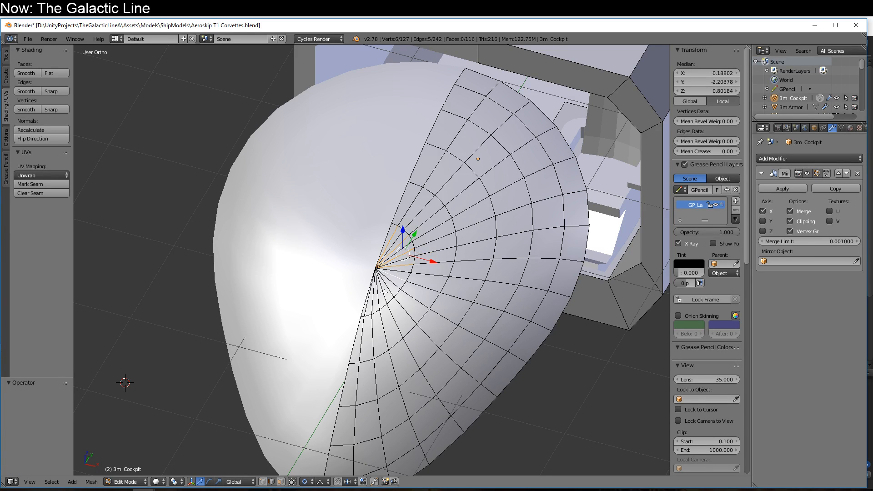
{"action": "right_click", "coordinate": [393, 289], "text": "shift"}
{"action": "right_click", "coordinate": [378, 296], "text": "shift"}
{"action": "right_click", "coordinate": [369, 304], "text": "shift"}
{"action": "key", "text": "x"}
{"action": "left_click", "coordinate": [365, 317]}
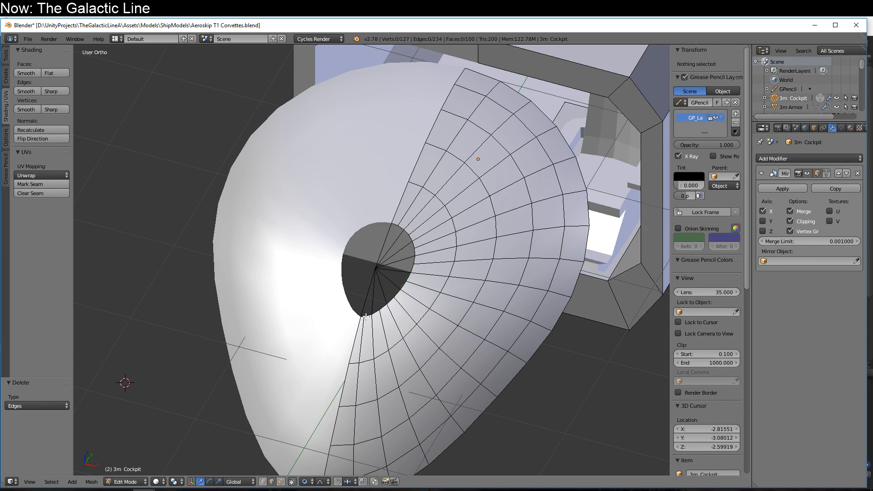
{"action": "key", "text": "ctrl+z"}
- Dissolve the selected radial edges at the canopy's pole and inspect the canopy from the side and front
{"action": "key", "text": "x"}
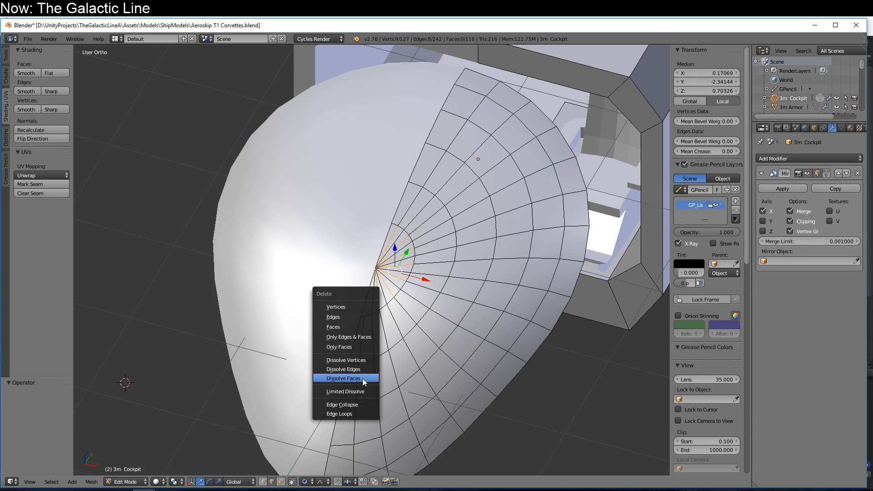
{"action": "left_click", "coordinate": [362, 369]}
{"action": "middle_click_drag", "start_coordinate": [363, 371], "coordinate": [345, 347]}
{"action": "key", "text": "KP_3"}
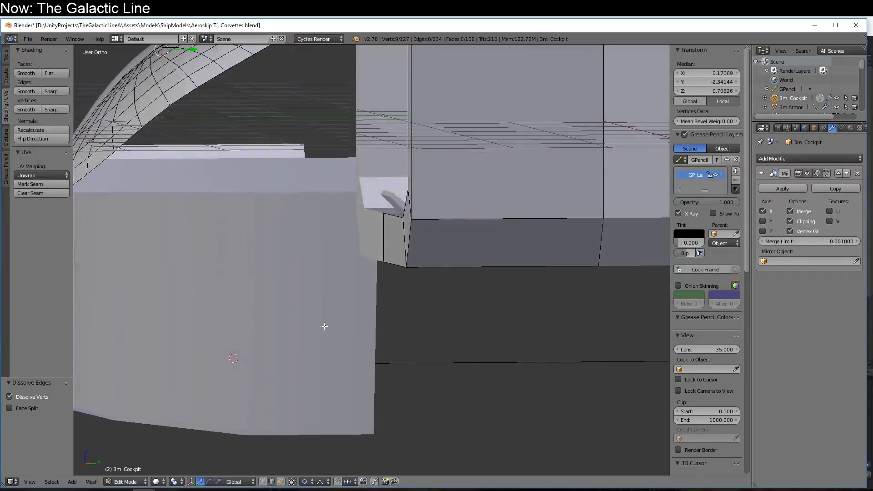
{"action": "scroll", "coordinate": [295, 317], "scroll_direction": "down", "scroll_amount": 3}
{"action": "middle_click_drag", "start_coordinate": [290, 312], "coordinate": [409, 342]}
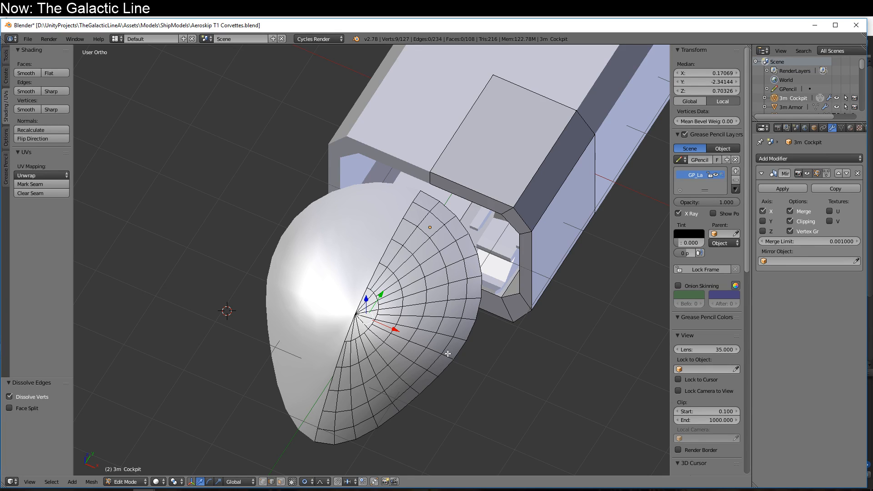
- Select the entire linked canopy mesh and delete its vertices, keeping only the hull section
{"action": "right_click", "coordinate": [438, 336]}
{"action": "key", "text": "ctrl+l"}
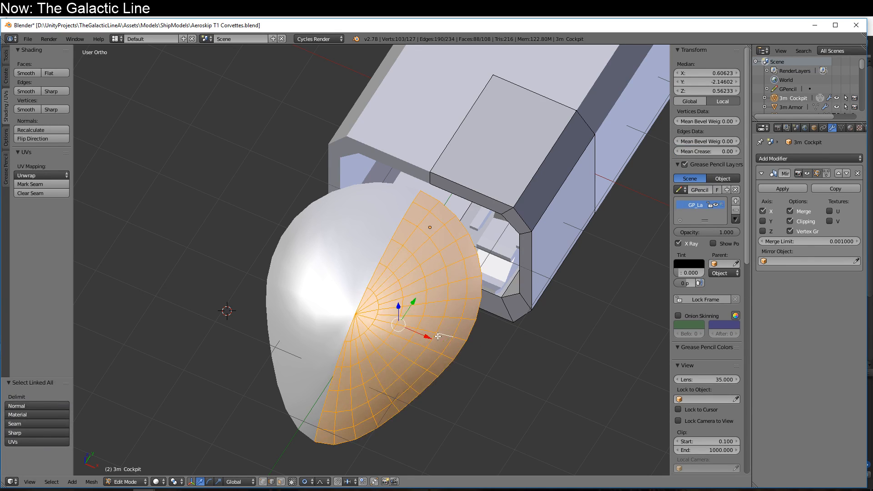
{"action": "key", "text": "x"}
{"action": "key", "text": "Up"}
{"action": "key", "text": "Up"}
{"action": "key", "text": "Up"}
{"action": "key", "text": "Up"}
{"action": "key", "text": "Up"}
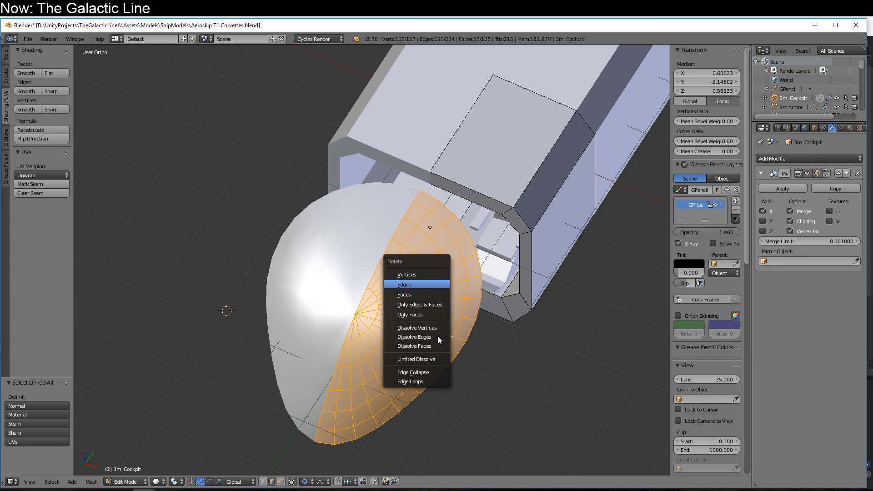
{"action": "key", "text": "Up"}
{"action": "key", "text": "Return"}
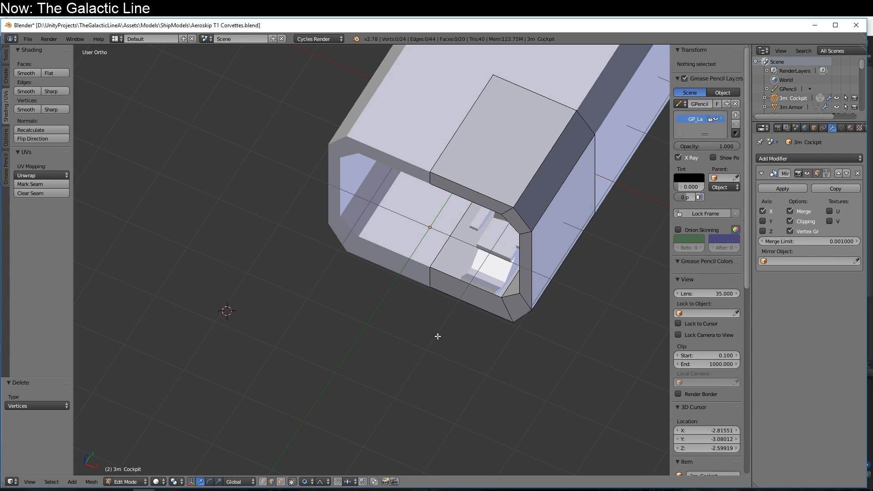
- Reset the 3D cursor to the world origin and resume editing the cockpit mesh
{"action": "left_click", "coordinate": [6, 78]}
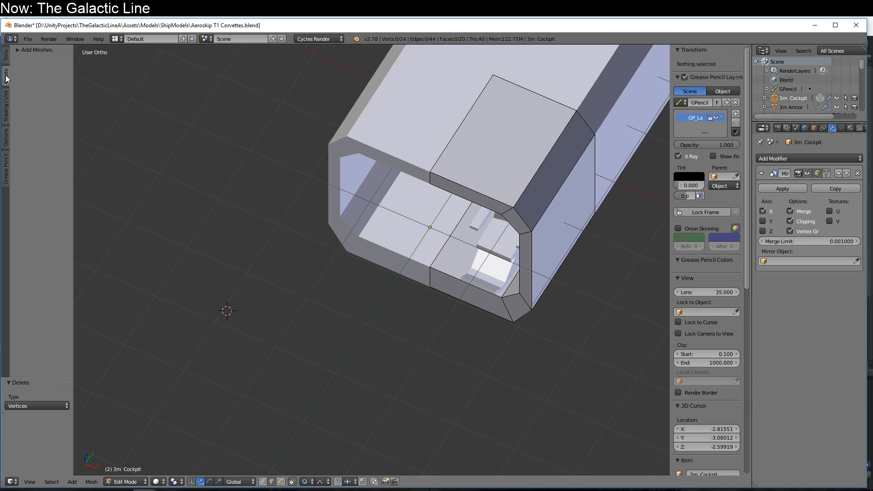
{"action": "left_click", "coordinate": [6, 56]}
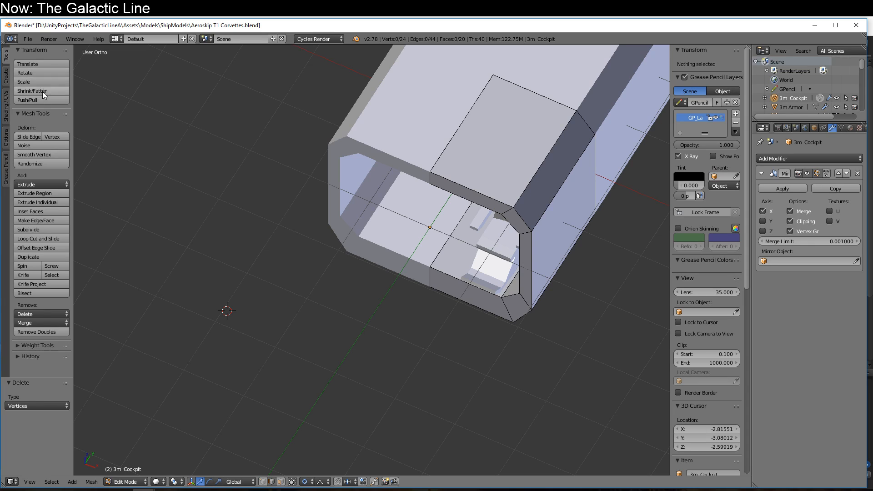
{"action": "left_click", "coordinate": [8, 75]}
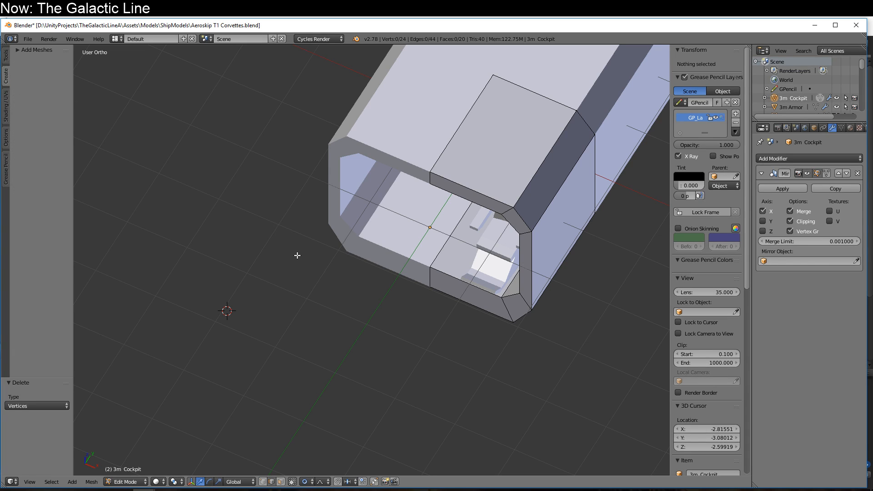
{"action": "key", "text": "Tab"}
{"action": "key", "text": "shift+c"}
{"action": "key", "text": "Tab"}
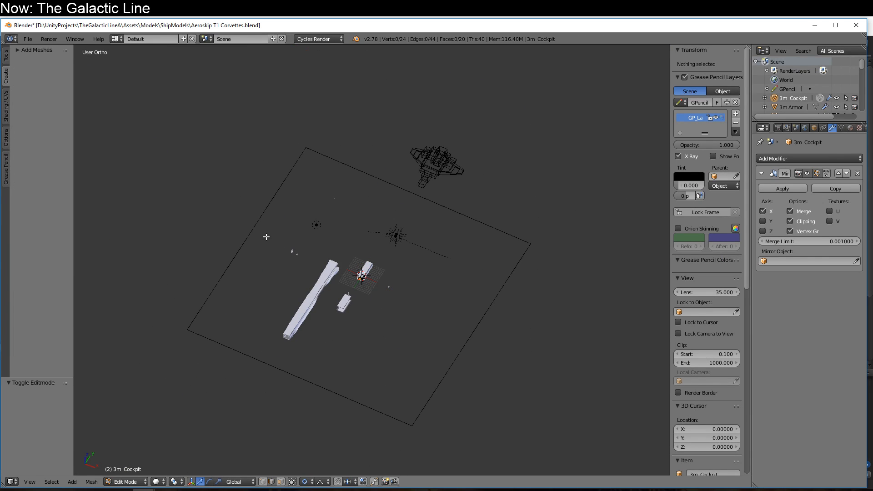
- Add a 32-vertex circle with radius 1 and move it -3.6 along Y in side view, ahead of the hull
{"action": "scroll", "coordinate": [266, 236], "scroll_direction": "up", "scroll_amount": 10}
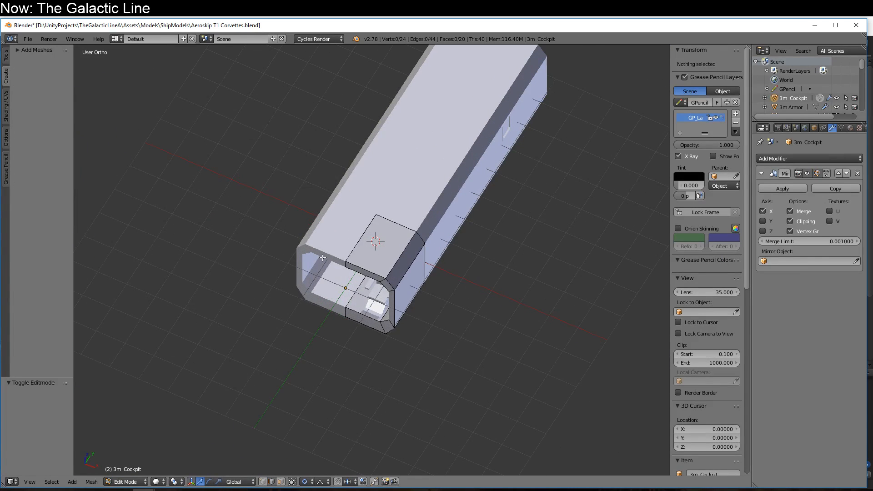
{"action": "right_click", "coordinate": [364, 273]}
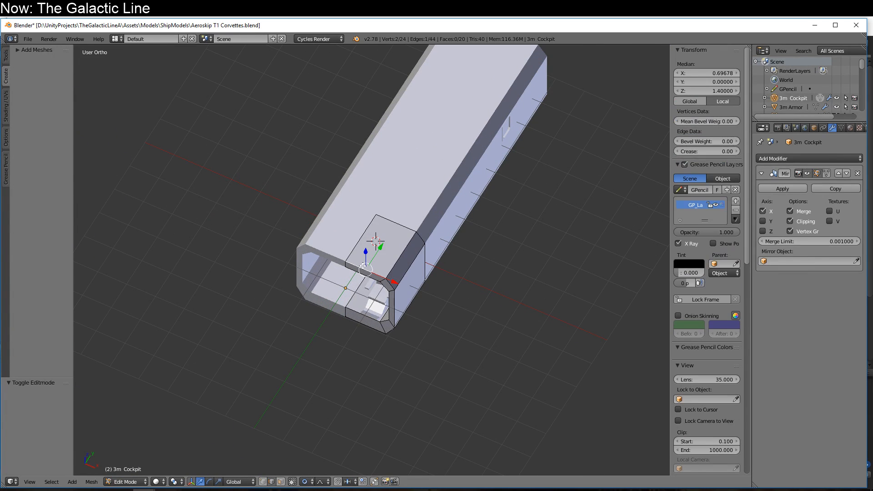
{"action": "left_click", "coordinate": [20, 50]}
{"action": "left_click", "coordinate": [45, 91]}
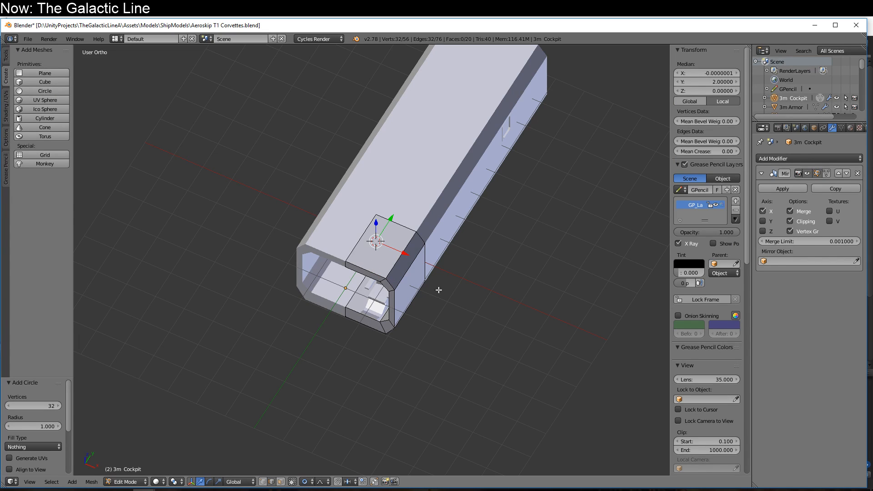
{"action": "key", "text": "KP_3"}
{"action": "key", "text": "g"}
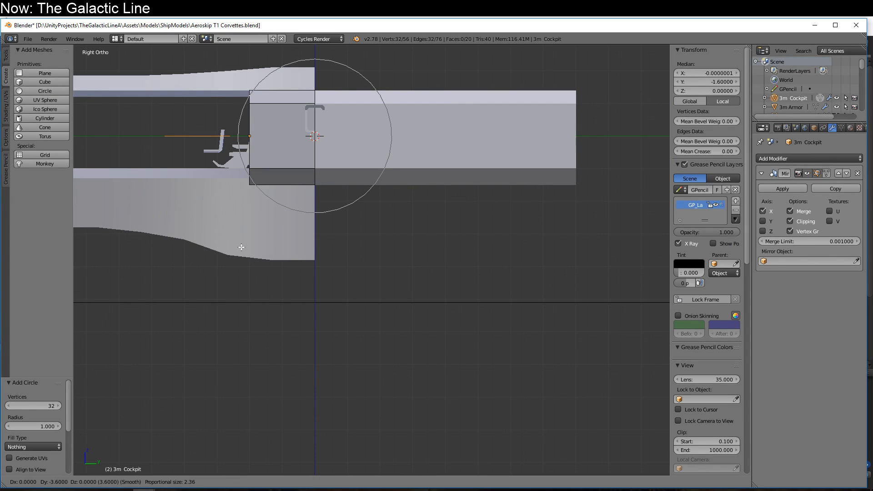
{"action": "left_click", "coordinate": [241, 247]}
- Pull the circle's front centre vertex -0.357 along Y with proportional editing at size 1.33
{"action": "middle_click_drag", "start_coordinate": [241, 246], "coordinate": [370, 286]}
{"action": "scroll", "coordinate": [360, 291], "scroll_direction": "up", "scroll_amount": 5}
{"action": "middle_click_drag", "start_coordinate": [262, 301], "coordinate": [282, 307]}
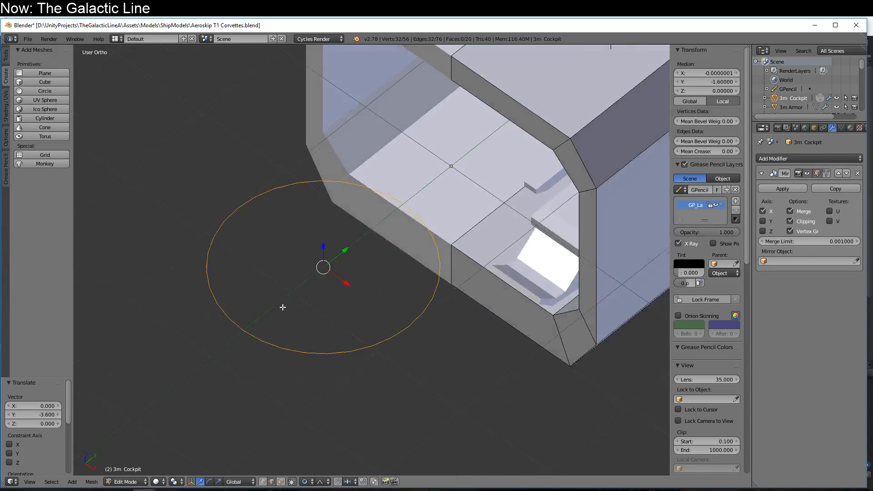
{"action": "left_click", "coordinate": [262, 481]}
{"action": "right_click", "coordinate": [252, 335]}
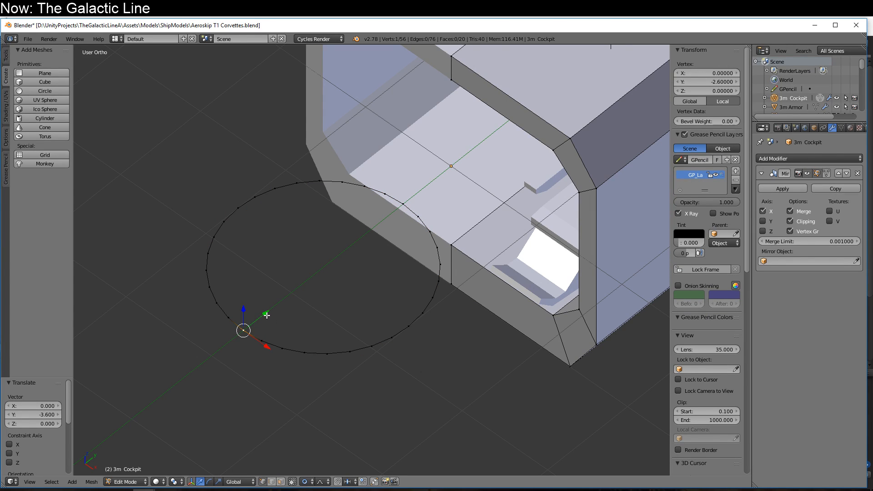
{"action": "key", "text": "g"}
{"action": "key", "text": "y"}
{"action": "scroll", "coordinate": [254, 325], "scroll_direction": "up", "scroll_amount": 4}
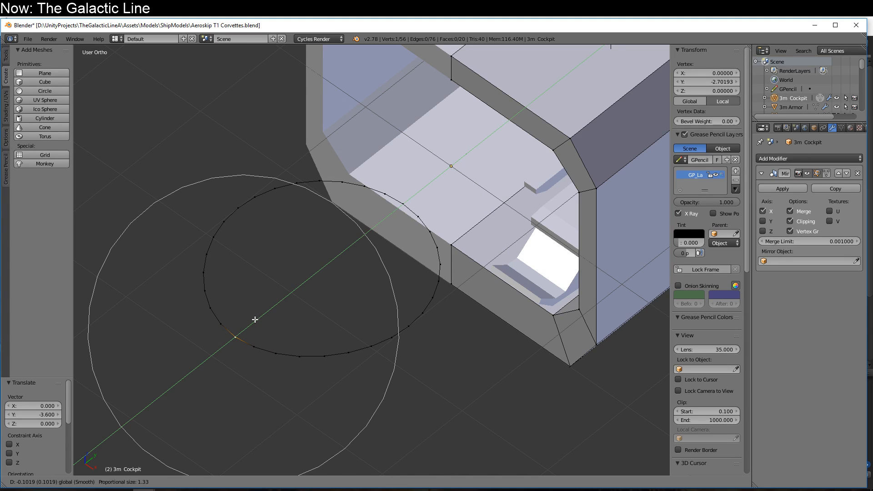
{"action": "left_click", "coordinate": [236, 337]}
- Scale two mirrored vertices on either side of the outline's front tip to 0.896 along X with proportional editing
{"action": "mouse_move", "coordinate": [306, 327]}
{"action": "middle_mouse_down"}
{"action": "mouse_move", "coordinate": [297, 337]}
{"action": "mouse_move", "coordinate": [313, 333]}
{"action": "middle_mouse_up"}
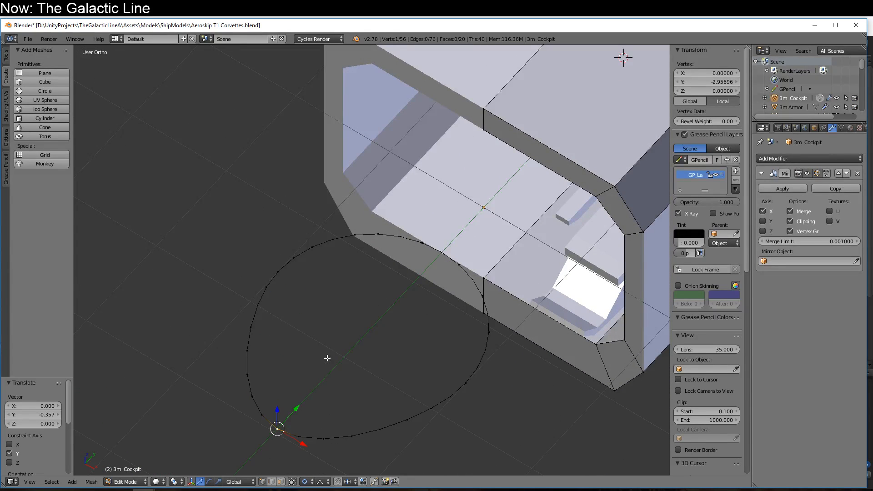
{"action": "right_click", "coordinate": [324, 438]}
{"action": "right_click", "coordinate": [248, 399], "text": "shift"}
{"action": "key", "text": "s"}
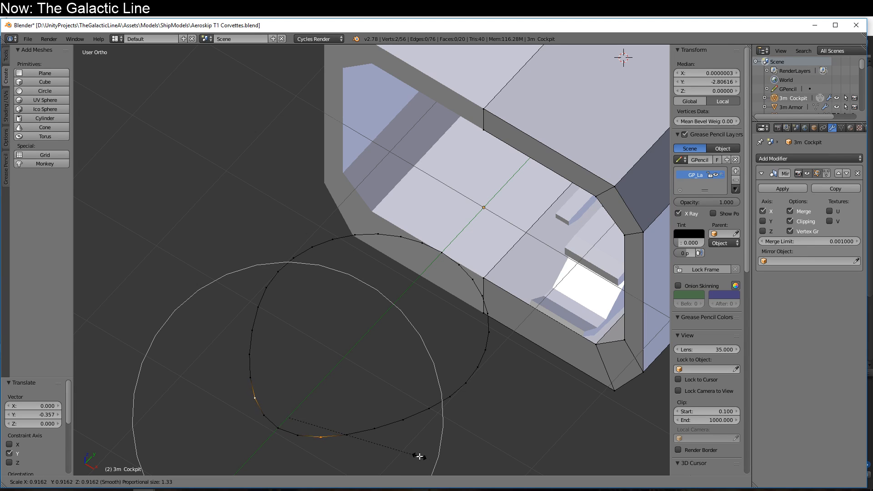
{"action": "key", "text": "x"}
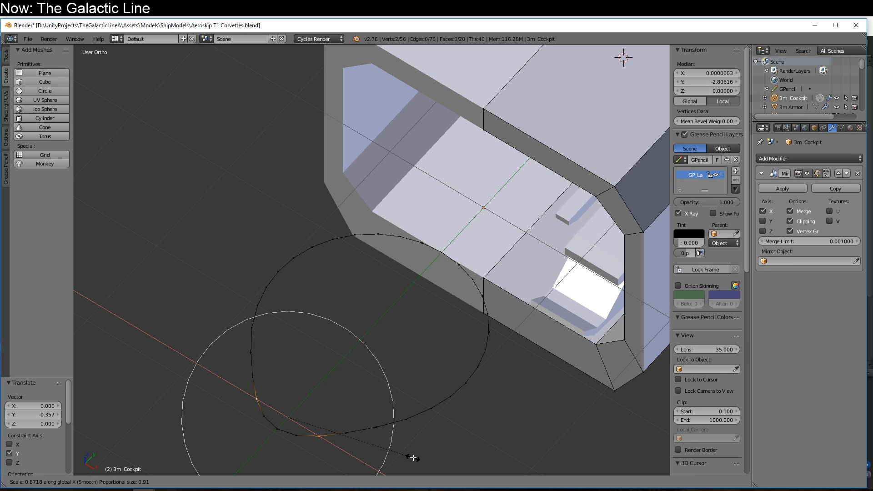
{"action": "left_click", "coordinate": [416, 459]}
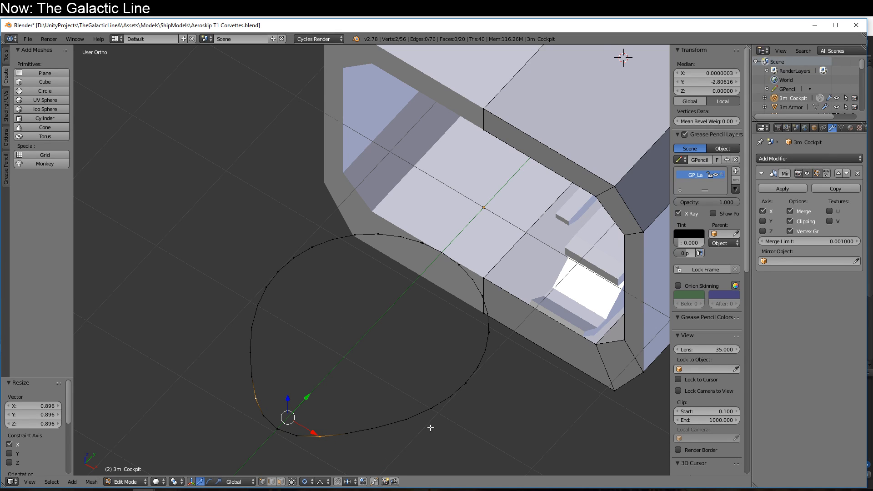
- Extrude the whole outline loop inward by scaling it to 0.746 with proportional editing disabled
{"action": "middle_click_drag", "start_coordinate": [431, 428], "coordinate": [406, 437]}
{"action": "key", "text": "KP_Decimal"}
{"action": "scroll", "coordinate": [385, 337], "scroll_direction": "down", "scroll_amount": 5}
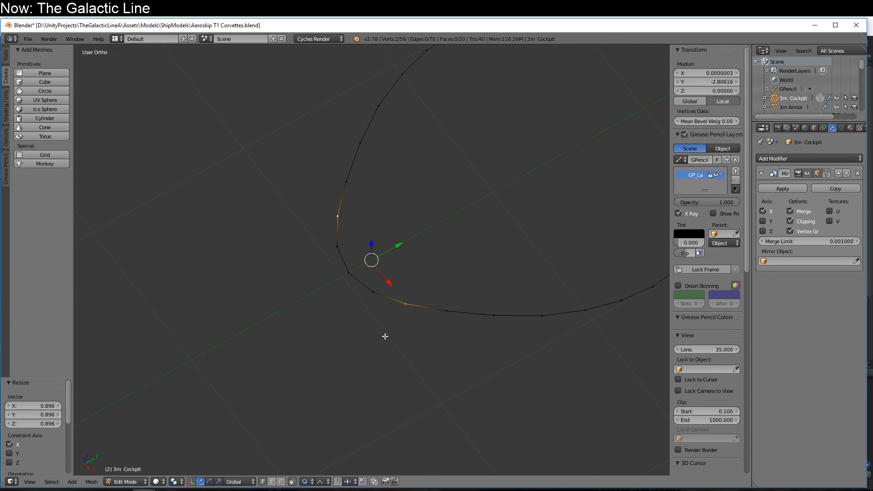
{"action": "scroll", "coordinate": [385, 336], "scroll_direction": "down", "scroll_amount": 4}
{"action": "right_click", "coordinate": [397, 353], "text": "alt"}
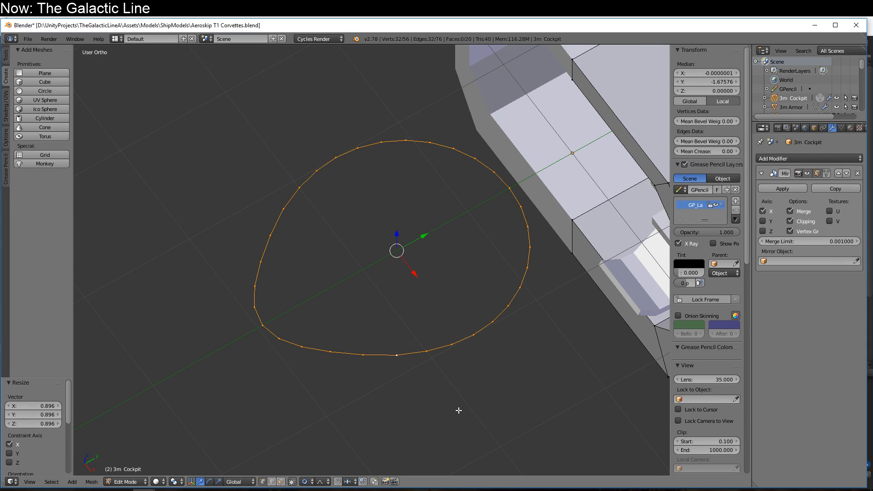
{"action": "middle_click_drag", "start_coordinate": [458, 410], "coordinate": [423, 438], "text": "shift"}
{"action": "key", "text": "e"}
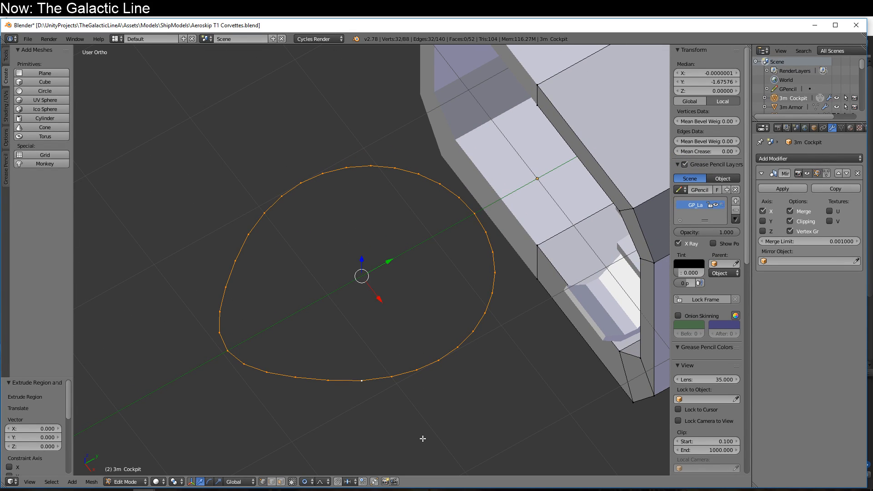
{"action": "key", "text": "s"}
{"action": "key", "text": "Escape"}
{"action": "left_click", "coordinate": [304, 482]}
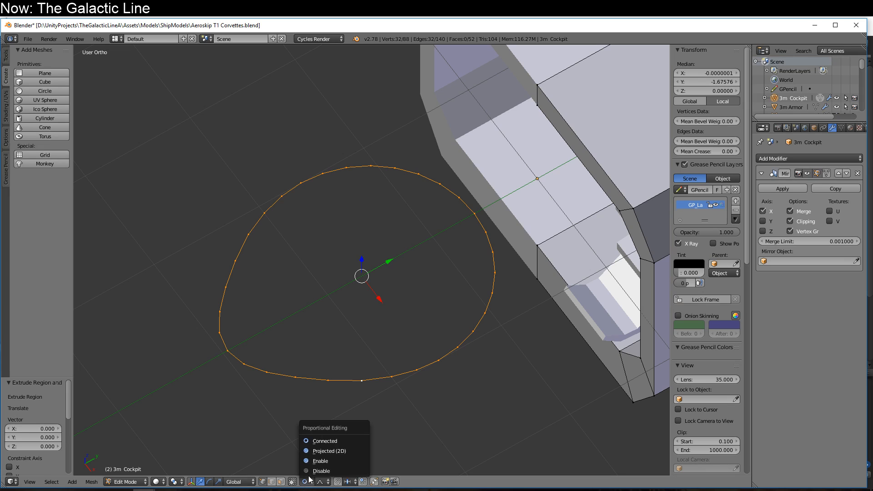
{"action": "left_click", "coordinate": [367, 448]}
{"action": "key", "text": "s"}
{"action": "left_click", "coordinate": [340, 404]}
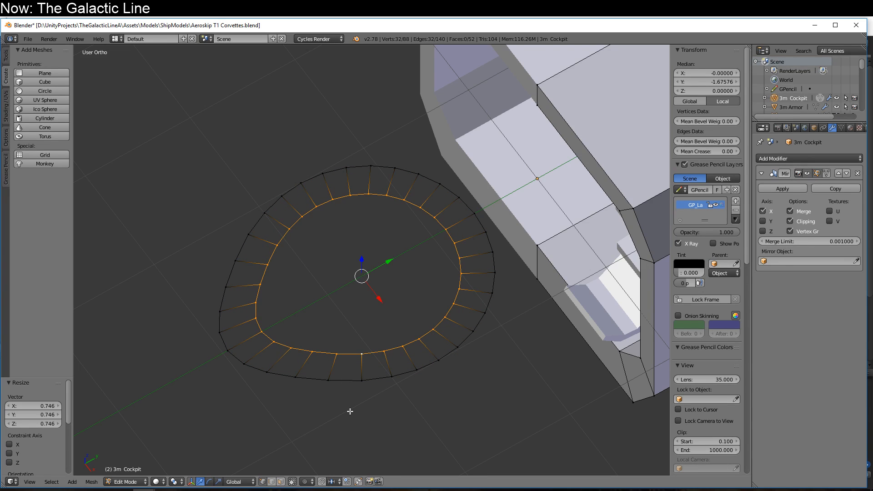
- Select the entire linked ring and flip its face normals
{"action": "key", "text": "ctrl+l"}
{"action": "left_click", "coordinate": [6, 105]}
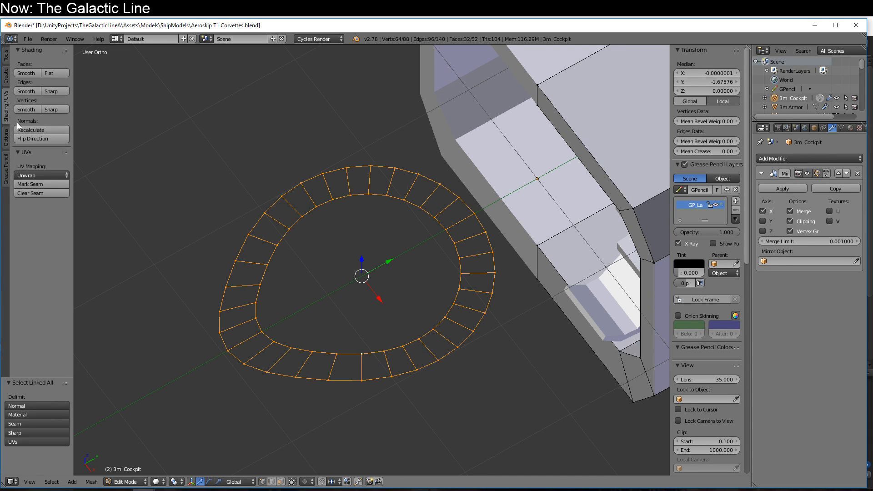
{"action": "left_click", "coordinate": [44, 140]}
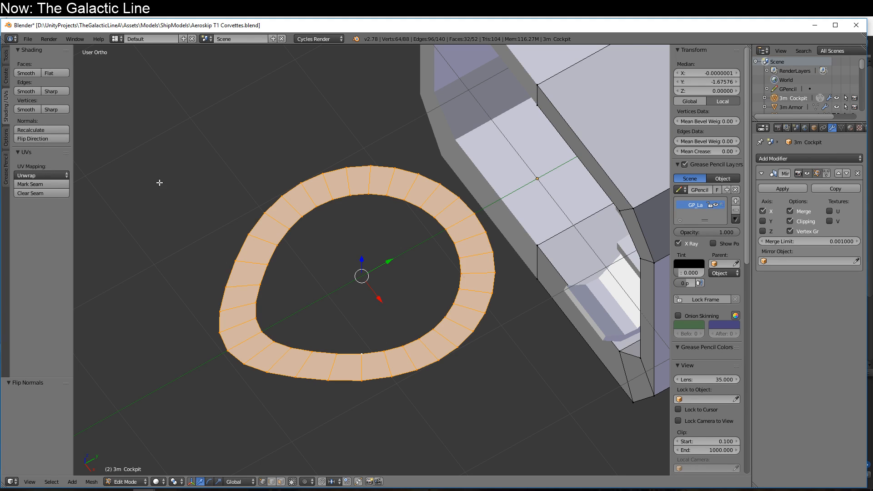
- Raise the ring's inner edge loop 0.048 along Z
{"action": "right_click", "coordinate": [351, 353], "text": "alt"}
{"action": "middle_click_drag", "start_coordinate": [393, 294], "coordinate": [336, 367]}
{"action": "key", "text": "g"}
{"action": "key", "text": "z"}
{"action": "left_click", "coordinate": [364, 266]}
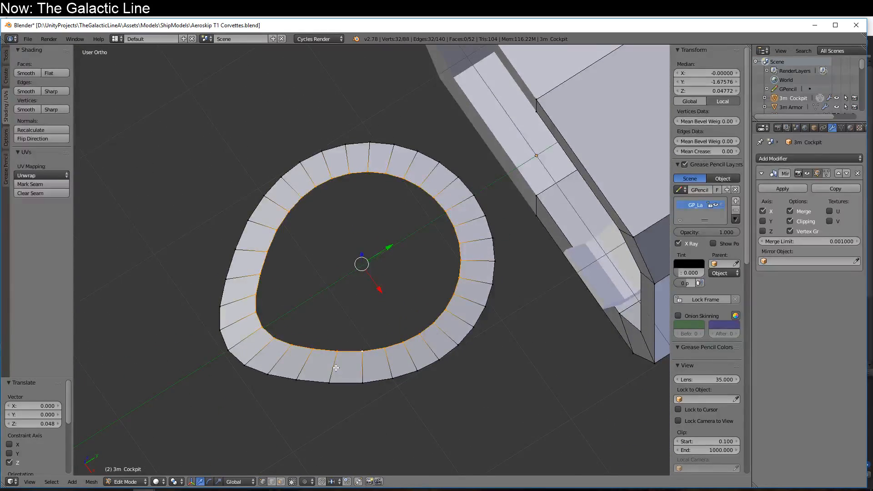
- Extrude the inner edge loop, scale the new loop inward and raise it 0.026 along Z
{"action": "scroll", "coordinate": [421, 243], "scroll_direction": "up", "scroll_amount": 1}
{"action": "scroll", "coordinate": [391, 296], "scroll_direction": "up", "scroll_amount": 1}
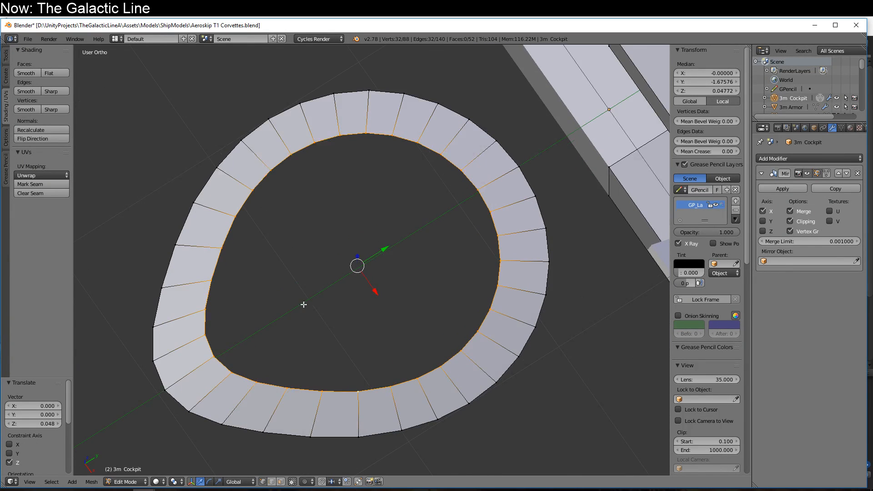
{"action": "middle_click_drag", "start_coordinate": [264, 362], "coordinate": [366, 283]}
{"action": "key", "text": "e"}
{"action": "right_click", "coordinate": [500, 414]}
{"action": "key", "text": "s"}
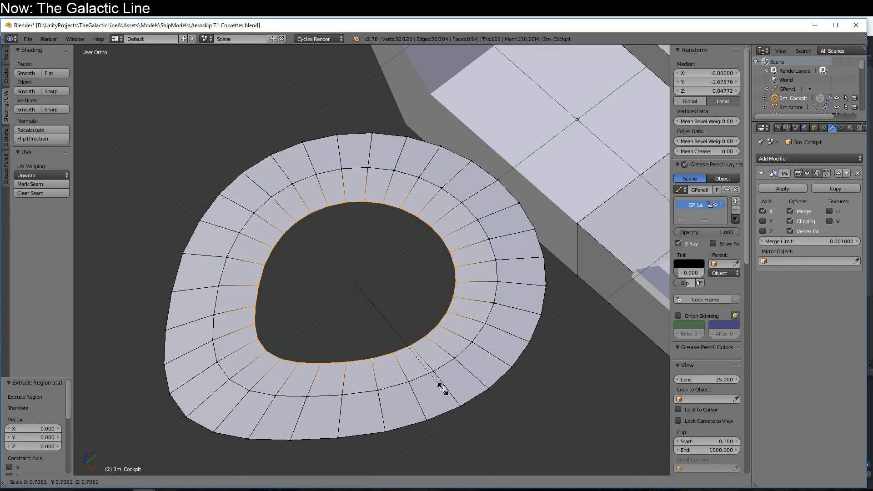
{"action": "left_click", "coordinate": [433, 382]}
{"action": "middle_click_drag", "start_coordinate": [434, 382], "coordinate": [363, 368]}
{"action": "key", "text": "g"}
{"action": "key", "text": "z"}
{"action": "left_click", "coordinate": [365, 275]}
- Deselect the front and rear centre vertices of the innermost loop and bridge its two remaining halves
{"action": "right_click", "coordinate": [265, 332], "text": "shift"}
{"action": "right_click", "coordinate": [433, 257], "text": "shift"}
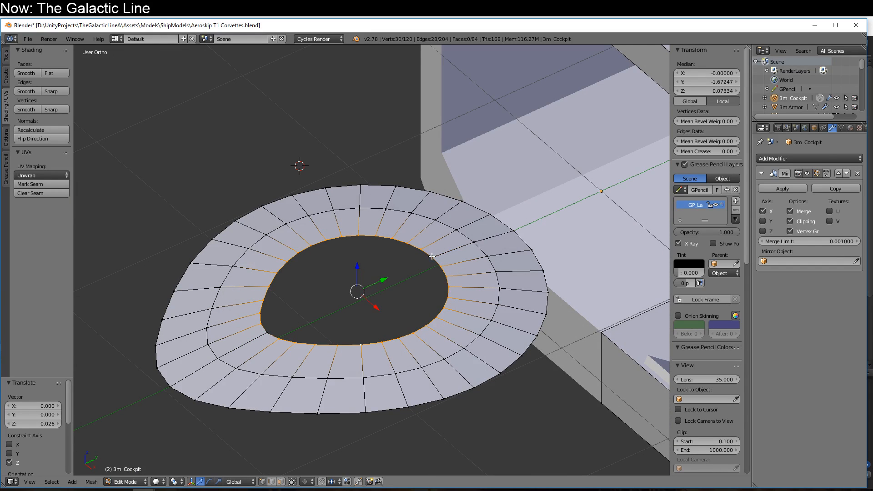
{"action": "middle_click_drag", "start_coordinate": [360, 304], "coordinate": [407, 331]}
{"action": "key", "text": "w"}
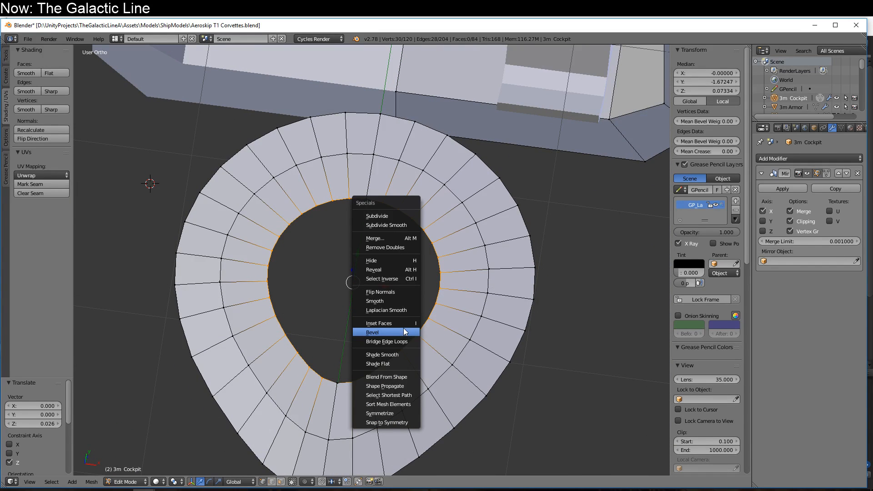
{"action": "left_click", "coordinate": [400, 341]}
- Add one unslid loop cut lengthwise through the middle of the bridged faces
{"action": "right_click", "coordinate": [374, 208]}
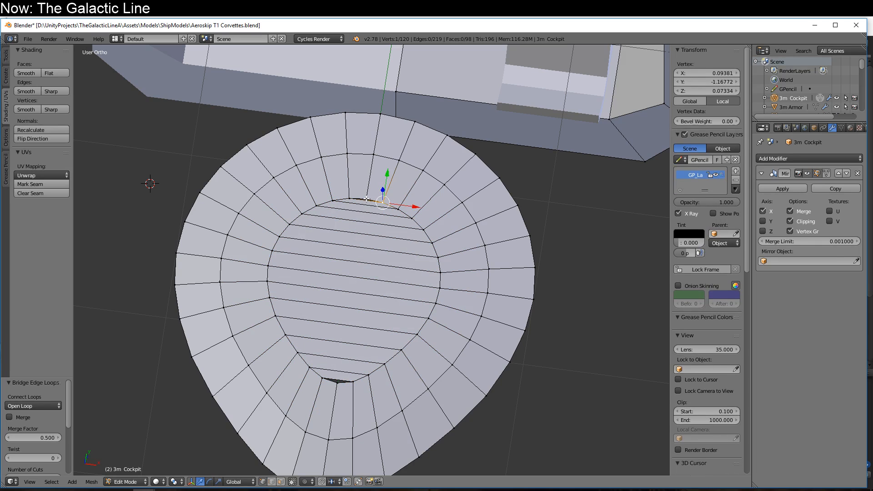
{"action": "right_click", "coordinate": [366, 199], "text": "shift"}
{"action": "right_click", "coordinate": [352, 199], "text": "shift"}
{"action": "key", "text": "ctrl+r"}
{"action": "left_click", "coordinate": [360, 231]}
{"action": "right_click", "coordinate": [360, 232]}
- Try to fill the narrow gap at the rear end of the bridged faces
{"action": "right_click", "coordinate": [356, 199]}
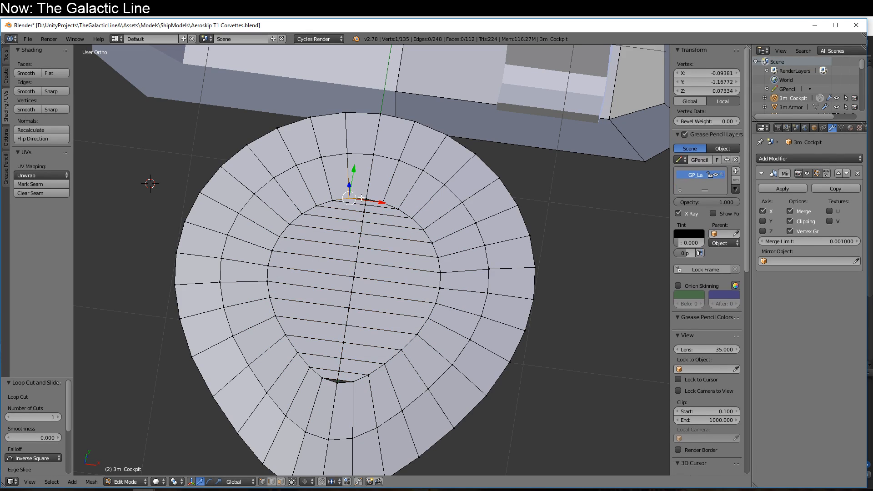
{"action": "right_click", "coordinate": [363, 198], "text": "shift"}
{"action": "right_click", "coordinate": [378, 201], "text": "shift"}
{"action": "right_click", "coordinate": [369, 201], "text": "shift"}
{"action": "key", "text": "f"}
{"action": "key", "text": "ctrl+z"}
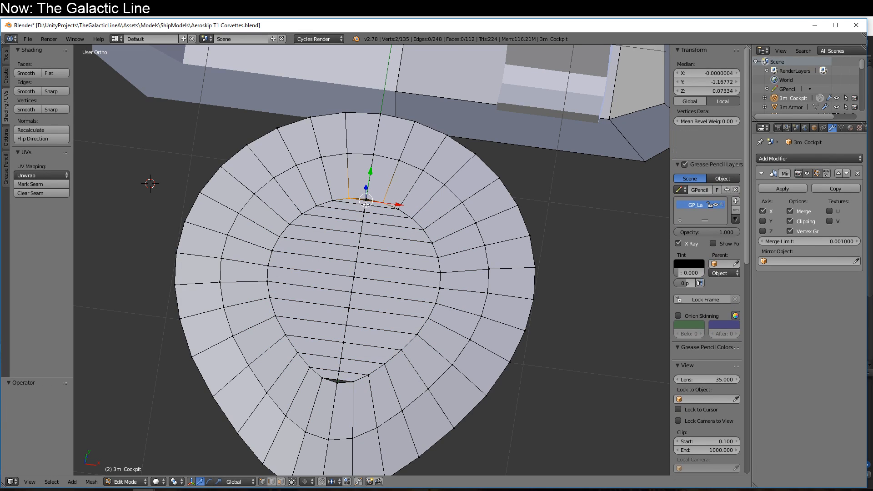
{"action": "right_click", "coordinate": [366, 201]}
{"action": "scroll", "coordinate": [377, 207], "scroll_direction": "up", "scroll_amount": 5}
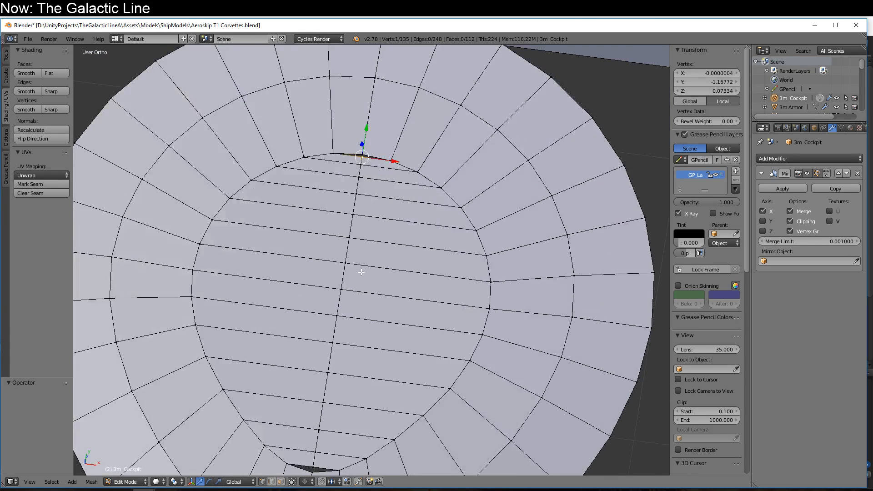
{"action": "key", "text": "f"}
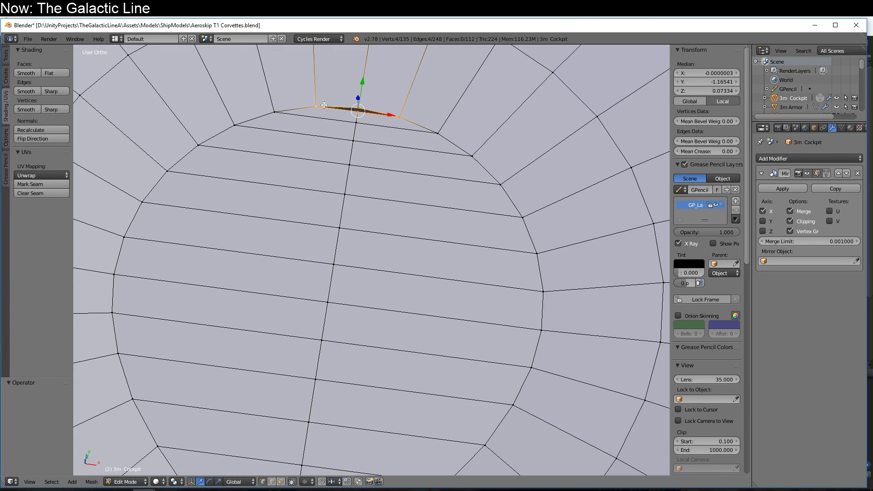
{"action": "key", "text": "ctrl+z"}
- Fill the +X half of the rear gap with a triangle between its two centre vertices and the outer corner
{"action": "right_click", "coordinate": [357, 113]}
{"action": "right_click", "coordinate": [359, 108], "text": "shift"}
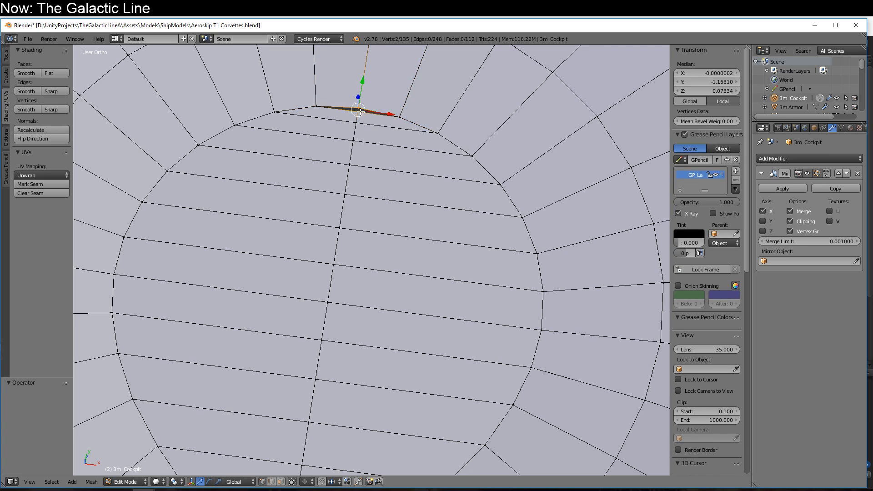
{"action": "right_click", "coordinate": [400, 117], "text": "shift"}
{"action": "key", "text": "f"}
- Fill the +X half of the front gap with a triangle between its two centre vertices and the outer corner
{"action": "middle_click_drag", "start_coordinate": [383, 283], "coordinate": [384, 132], "text": "shift"}
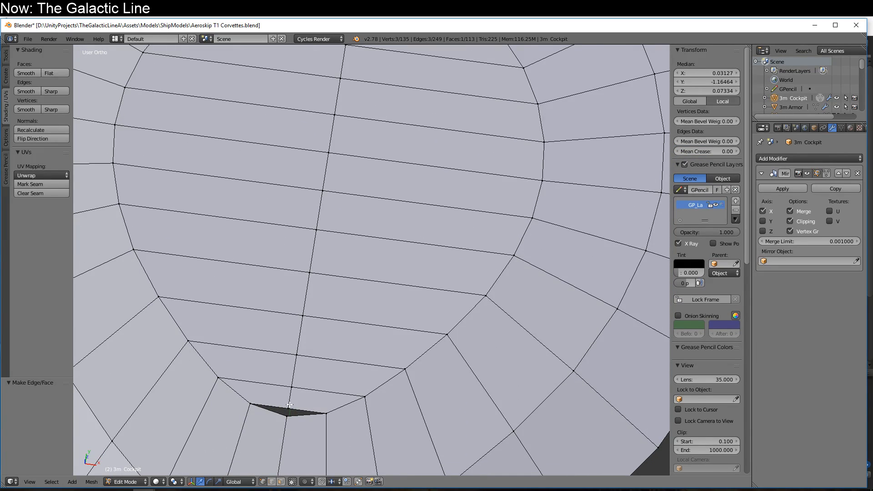
{"action": "right_click", "coordinate": [290, 406]}
{"action": "right_click", "coordinate": [291, 423], "text": "shift"}
{"action": "right_click", "coordinate": [325, 418], "text": "shift"}
{"action": "key", "text": "f"}
- Select the entire linked canopy surface and, in the right side view, move it up and back above the seat
{"action": "scroll", "coordinate": [326, 418], "scroll_direction": "down", "scroll_amount": 3}
{"action": "middle_click_drag", "start_coordinate": [326, 417], "coordinate": [272, 399]}
{"action": "scroll", "coordinate": [286, 357], "scroll_direction": "down", "scroll_amount": 2}
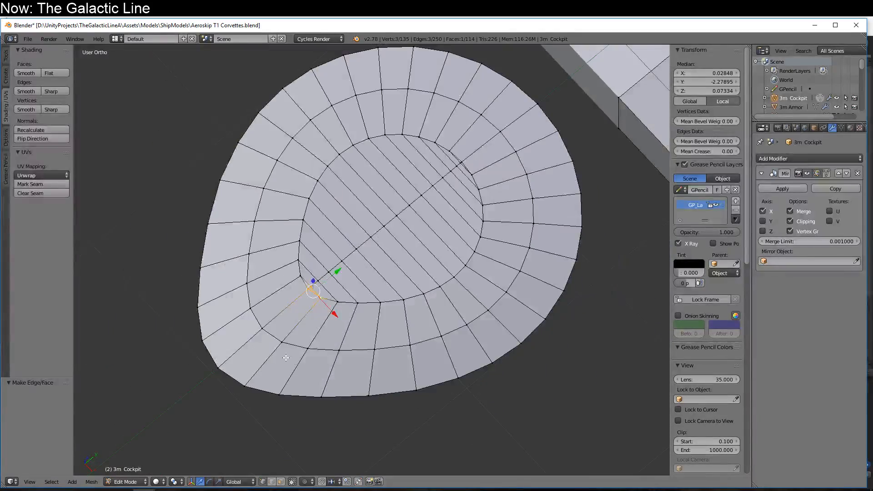
{"action": "middle_click_drag", "start_coordinate": [285, 358], "coordinate": [228, 283]}
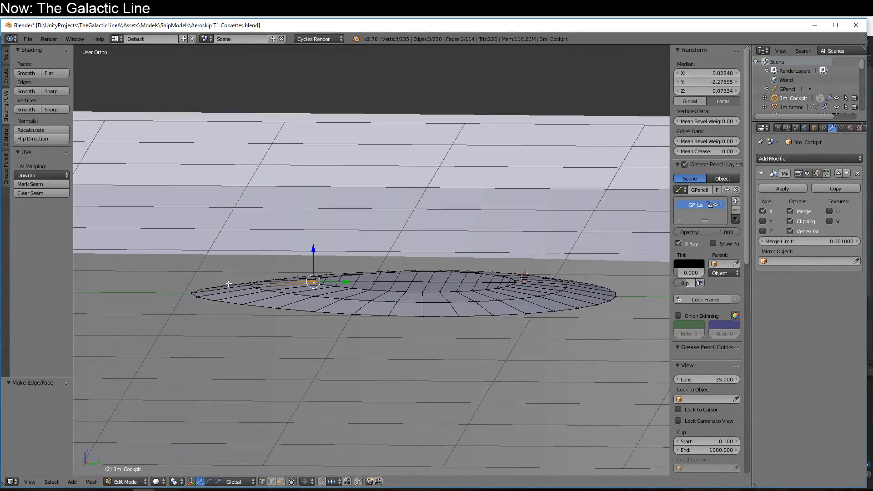
{"action": "key", "text": "KP_3"}
{"action": "scroll", "coordinate": [418, 302], "scroll_direction": "down", "scroll_amount": 2}
{"action": "key", "text": "ctrl+l"}
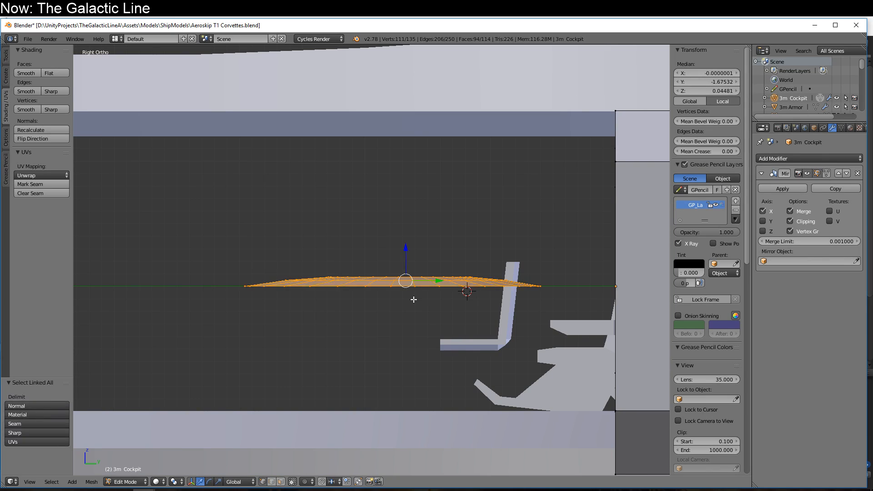
{"action": "scroll", "coordinate": [400, 327], "scroll_direction": "down", "scroll_amount": 2}
{"action": "middle_click_drag", "start_coordinate": [422, 341], "coordinate": [343, 359], "text": "shift"}
{"action": "scroll", "coordinate": [349, 375], "scroll_direction": "down", "scroll_amount": 1}
{"action": "key", "text": "g"}
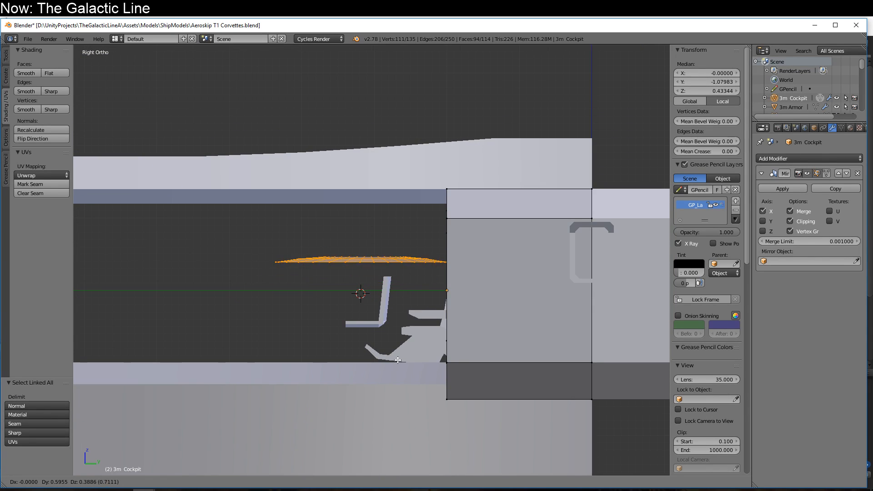
{"action": "left_click", "coordinate": [395, 354]}
- Rotate the canopy surface so it slopes down toward the front, and scale it to 1.369
{"action": "key", "text": "r"}
{"action": "left_click", "coordinate": [422, 327]}
{"action": "key", "text": "s"}
{"action": "left_click", "coordinate": [432, 361]}
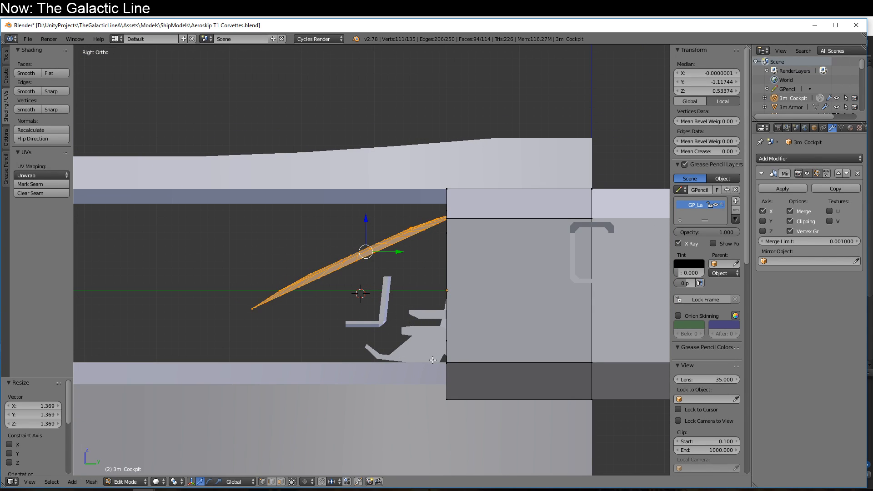
- Move the canopy surface -0.307 along Y and 0.025 along Z, and rotate it by -4.463°
{"action": "key", "text": "g"}
{"action": "left_click", "coordinate": [411, 358]}
{"action": "key", "text": "r"}
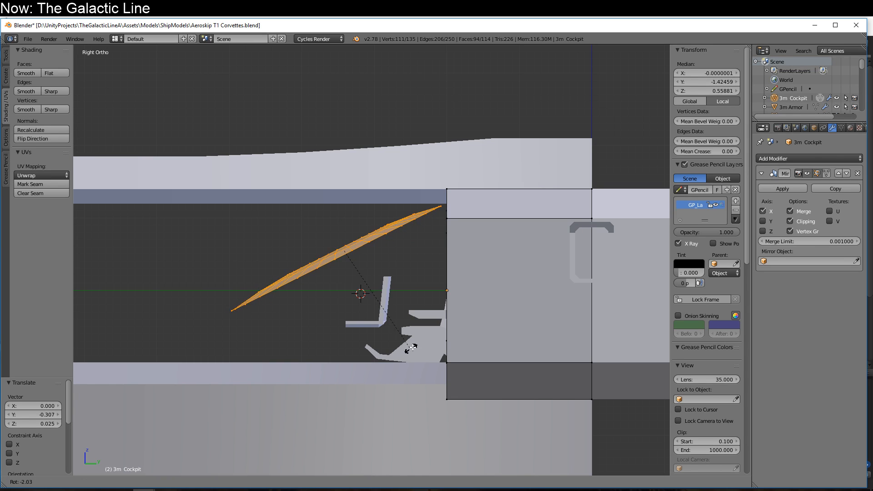
{"action": "left_click", "coordinate": [401, 352]}
{"action": "middle_click_drag", "start_coordinate": [340, 347], "coordinate": [412, 413]}
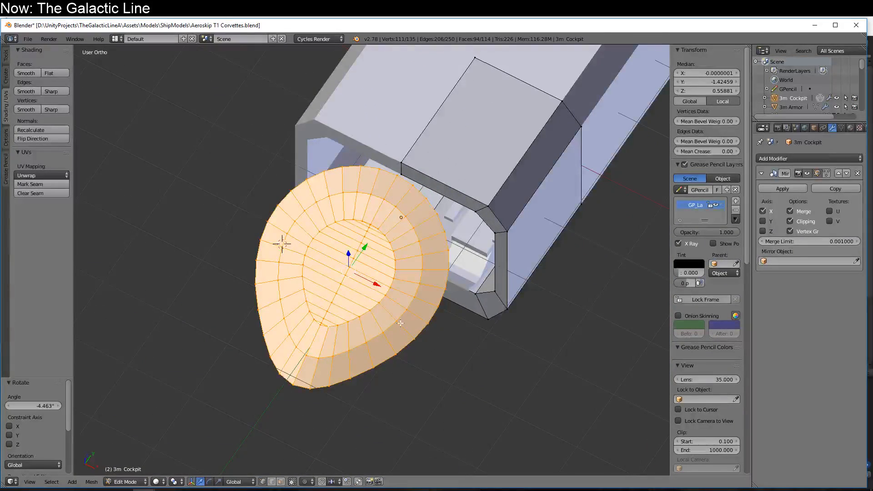
- Move two adjacent crosswise edge loops at the canopy's middle -0.063 along Y and 0.301 along Z with connected proportional editing at size 1.95
{"action": "left_click", "coordinate": [397, 291], "text": "alt"}
{"action": "key", "text": "KP_3"}
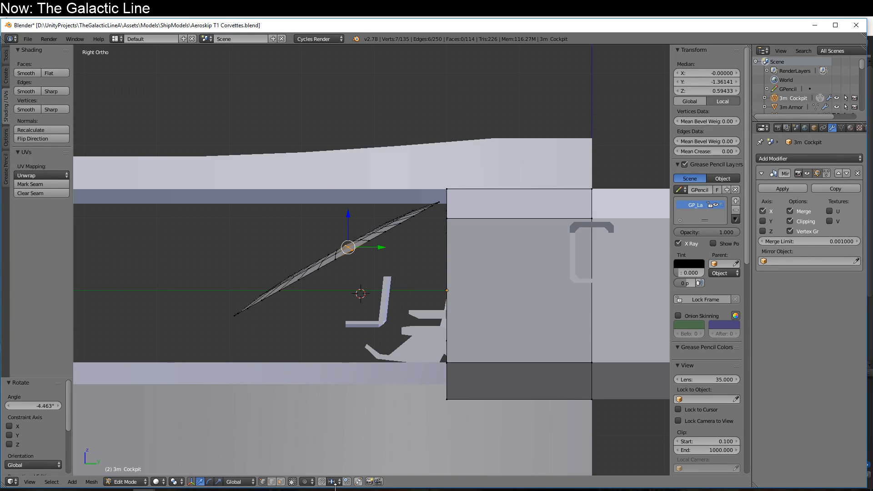
{"action": "left_click", "coordinate": [307, 482]}
{"action": "left_click", "coordinate": [325, 443]}
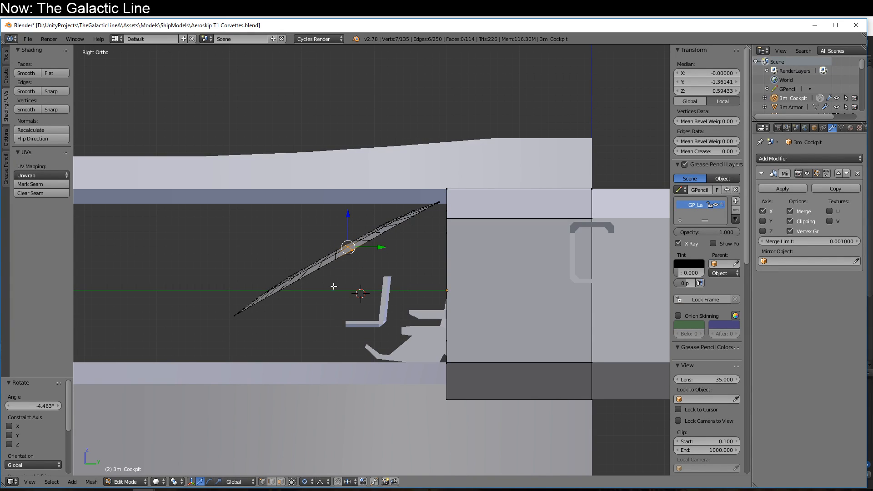
{"action": "right_click", "coordinate": [334, 258], "text": "alt+shift"}
{"action": "key", "text": "ctrl+z"}
{"action": "right_click", "coordinate": [336, 256], "text": "alt+shift"}
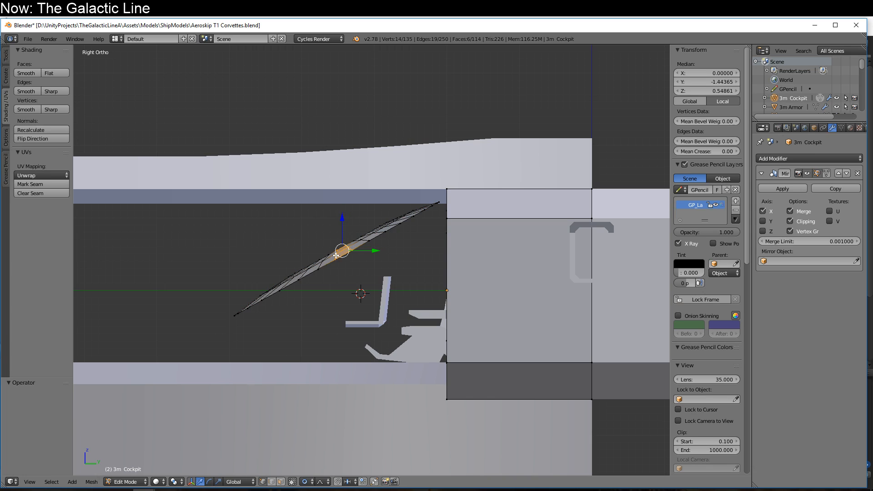
{"action": "key", "text": "g"}
{"action": "scroll", "coordinate": [416, 336], "scroll_direction": "down", "scroll_amount": 8}
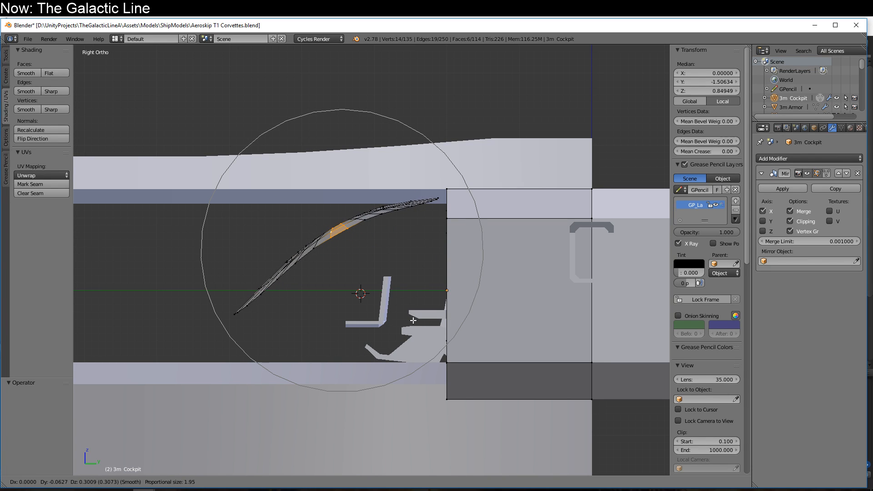
{"action": "left_click", "coordinate": [413, 320]}
{"action": "middle_click_drag", "start_coordinate": [415, 322], "coordinate": [506, 374]}
{"action": "mouse_move", "coordinate": [493, 364]}
{"action": "middle_mouse_down"}
{"action": "mouse_move", "coordinate": [489, 390]}
{"action": "mouse_move", "coordinate": [497, 381]}
{"action": "middle_mouse_up"}
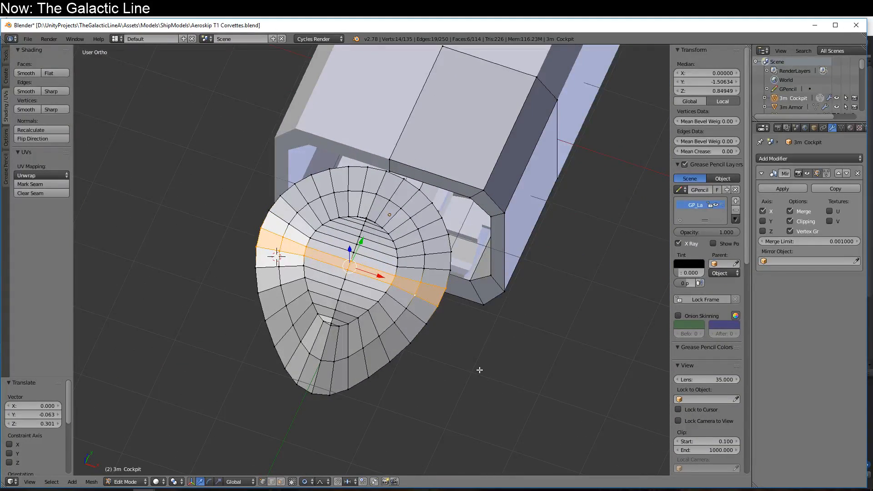
- Select the whole linked canopy surface and shade its faces smooth
{"action": "key", "text": "ctrl+l"}
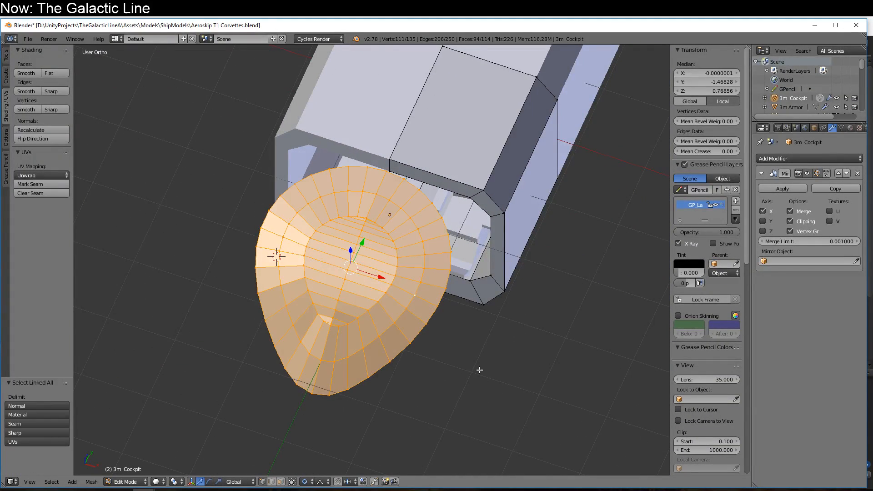
{"action": "left_click", "coordinate": [30, 75]}
{"action": "mouse_move", "coordinate": [315, 381]}
{"action": "middle_mouse_down"}
{"action": "mouse_move", "coordinate": [282, 356]}
{"action": "mouse_move", "coordinate": [309, 366]}
{"action": "mouse_move", "coordinate": [272, 361]}
{"action": "mouse_move", "coordinate": [276, 334]}
{"action": "middle_mouse_up"}
{"action": "scroll", "coordinate": [294, 358], "scroll_direction": "up", "scroll_amount": 3}
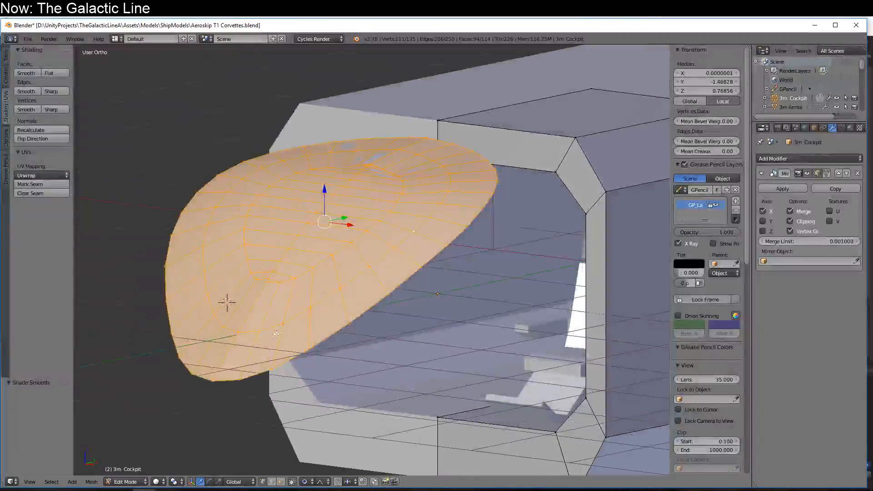
- Lower the centre edge near the canopy's front tip by 0.011 along Z with proportional editing disabled
{"action": "right_click", "coordinate": [239, 331]}
{"action": "right_click", "coordinate": [266, 284], "text": "shift"}
{"action": "middle_click_drag", "start_coordinate": [265, 284], "coordinate": [208, 275]}
{"action": "left_click", "coordinate": [238, 302]}
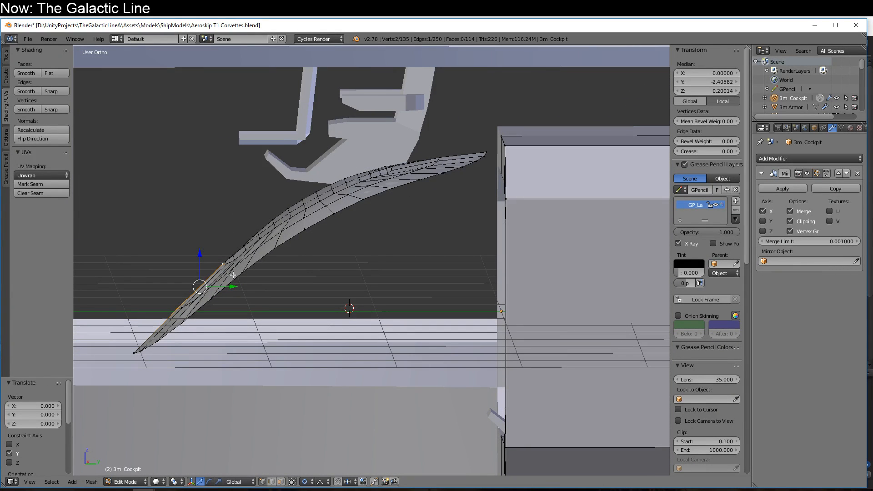
{"action": "left_click", "coordinate": [303, 483]}
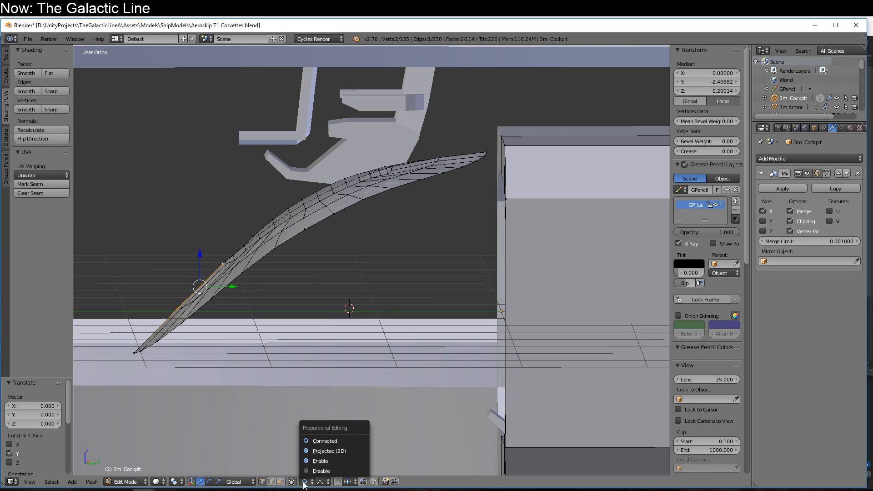
{"action": "left_click", "coordinate": [300, 435]}
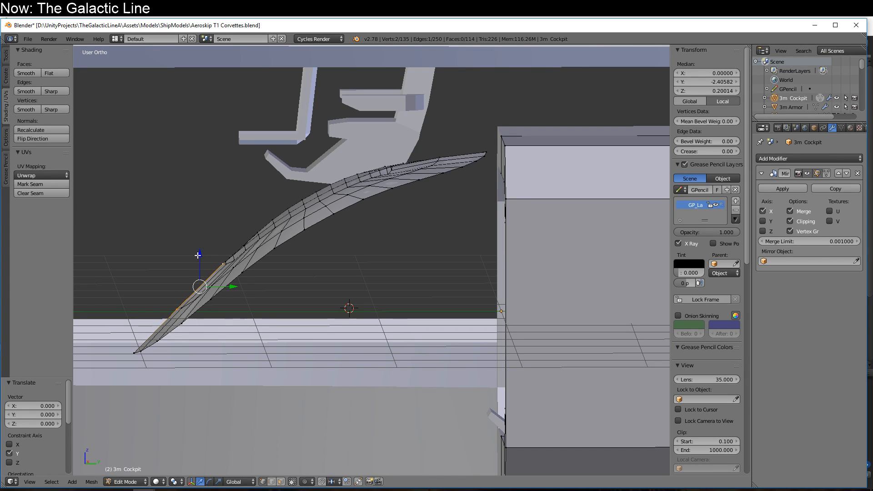
{"action": "left_click_drag", "start_coordinate": [198, 255], "coordinate": [200, 257]}
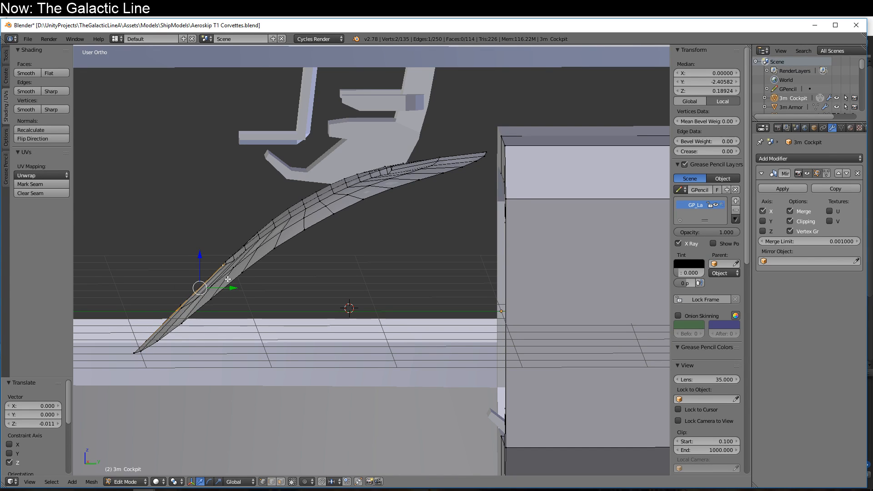
- Try to smooth the centre vertex near the canopy's front tip with Smooth Vertex
{"action": "right_click", "coordinate": [221, 265]}
{"action": "middle_click_drag", "start_coordinate": [218, 283], "coordinate": [318, 345]}
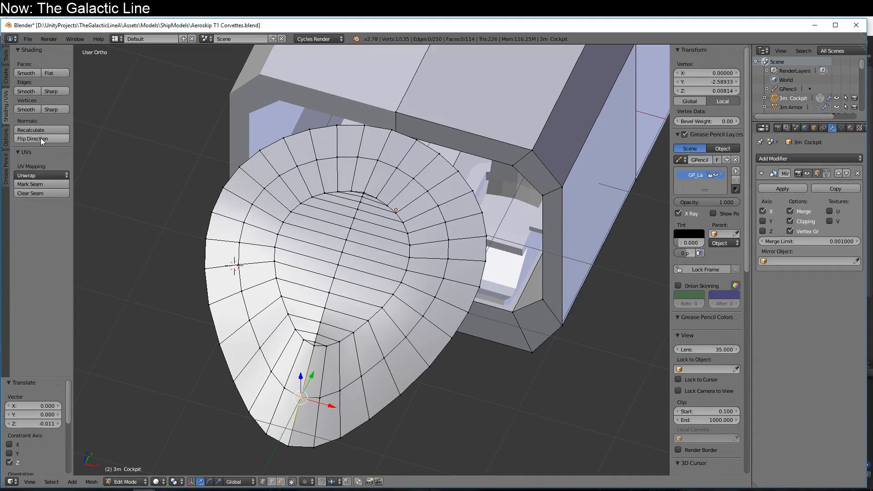
{"action": "left_click", "coordinate": [6, 57]}
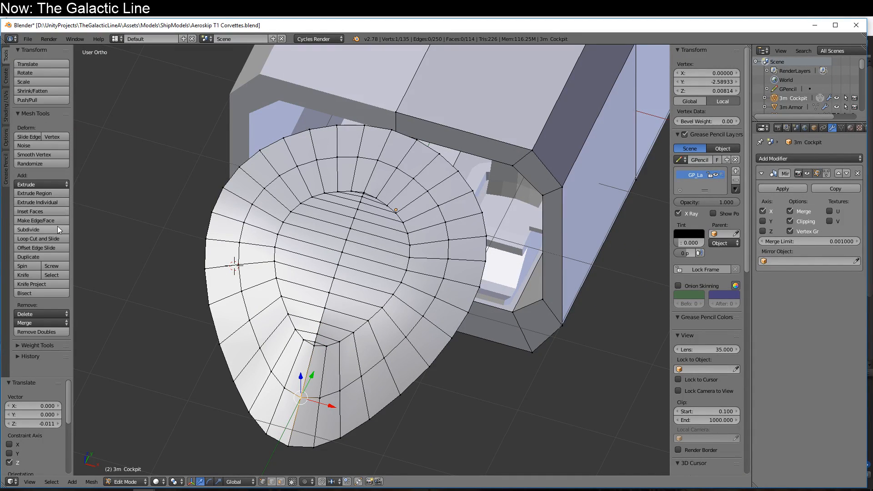
{"action": "left_click", "coordinate": [51, 155]}
{"action": "left_click", "coordinate": [51, 155]}
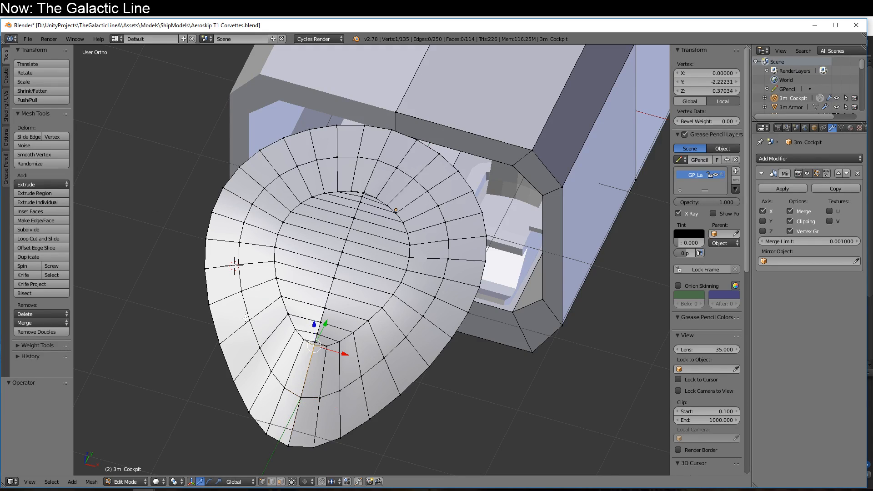
{"action": "right_click", "coordinate": [301, 398], "text": "shift"}
{"action": "middle_click_drag", "start_coordinate": [352, 436], "coordinate": [315, 399]}
{"action": "key", "text": "ctrl+z"}
- Delete the vertices of the canopy's -X half in top view, leaving that side to the mirror modifier
{"action": "key", "text": "KP_7"}
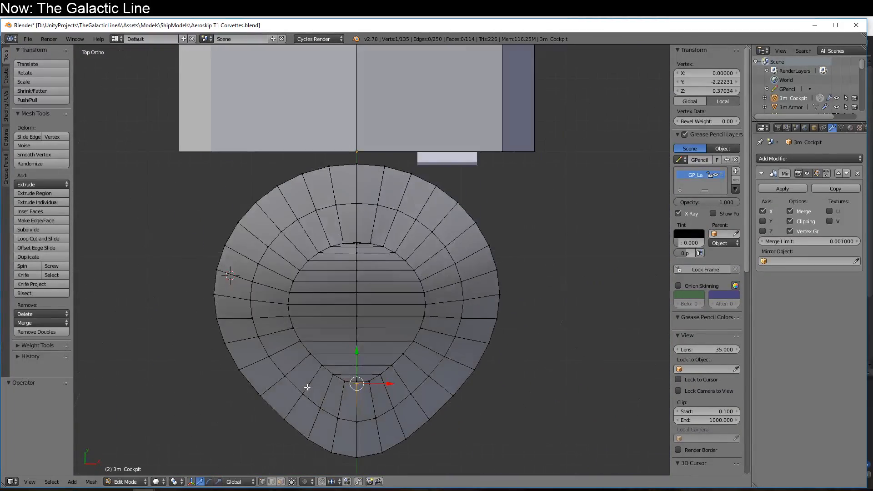
{"action": "scroll", "coordinate": [282, 373], "scroll_direction": "down", "scroll_amount": 4}
{"action": "key", "text": "z"}
{"action": "key", "text": "a"}
{"action": "left_click_drag", "start_coordinate": [272, 198], "coordinate": [358, 410]}
{"action": "key", "text": "x"}
{"action": "left_click", "coordinate": [354, 370]}
{"action": "key", "text": "z"}
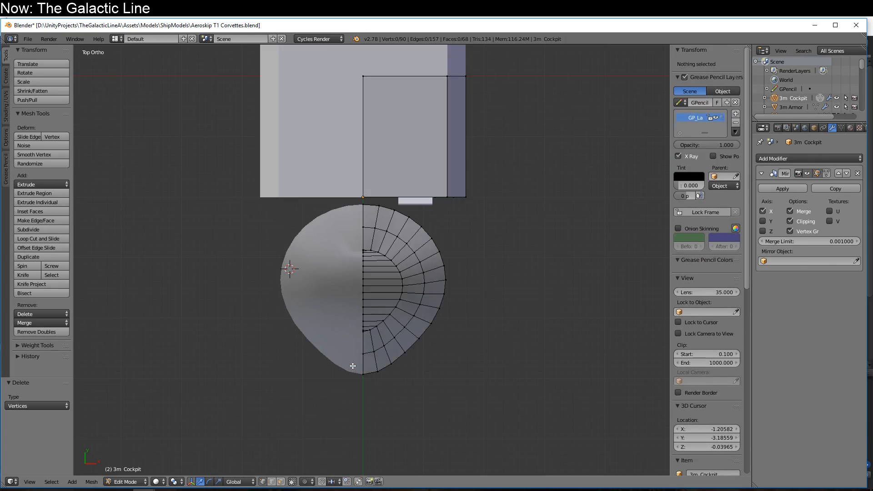
{"action": "middle_click_drag", "start_coordinate": [352, 367], "coordinate": [346, 298]}
{"action": "scroll", "coordinate": [346, 296], "scroll_direction": "up", "scroll_amount": 6}
{"action": "middle_click_drag", "start_coordinate": [393, 171], "coordinate": [336, 101]}
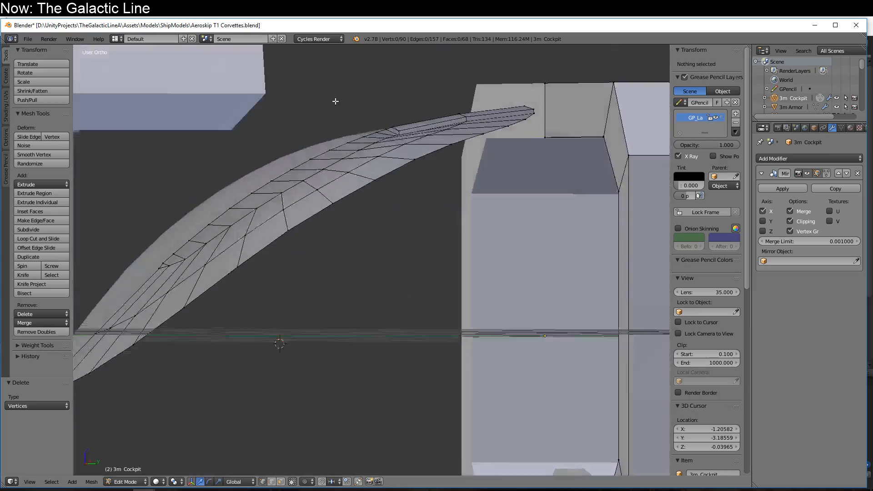
{"action": "right_click", "coordinate": [393, 126]}
{"action": "mouse_move", "coordinate": [393, 126]}
{"action": "middle_mouse_down"}
{"action": "mouse_move", "coordinate": [320, 145]}
{"action": "mouse_move", "coordinate": [362, 156]}
{"action": "mouse_move", "coordinate": [404, 135]}
{"action": "middle_mouse_up"}
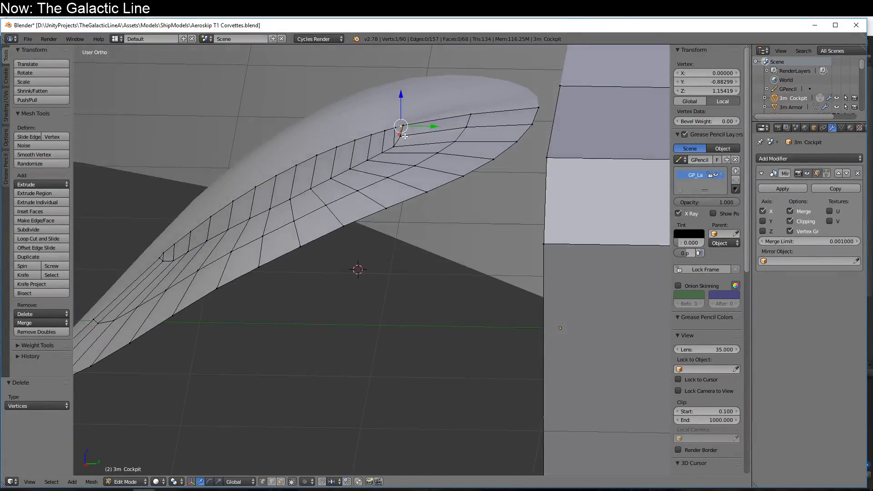
{"action": "key", "text": "KP_3"}
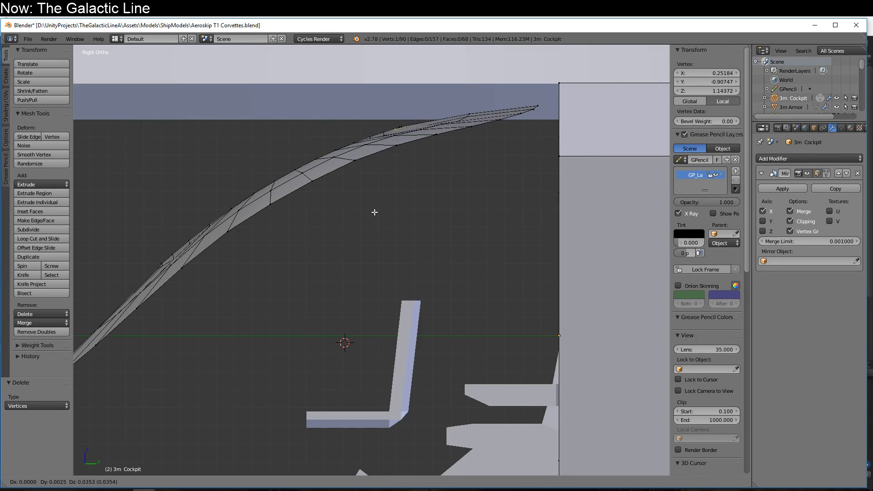
- Delete the vertices of the canopy's inner rings and centreline, leaving only the outermost edge loop
{"action": "middle_click_drag", "start_coordinate": [372, 212], "coordinate": [423, 228]}
{"action": "right_click", "coordinate": [347, 244], "text": "alt"}
{"action": "right_click", "coordinate": [355, 285], "text": "alt+shift"}
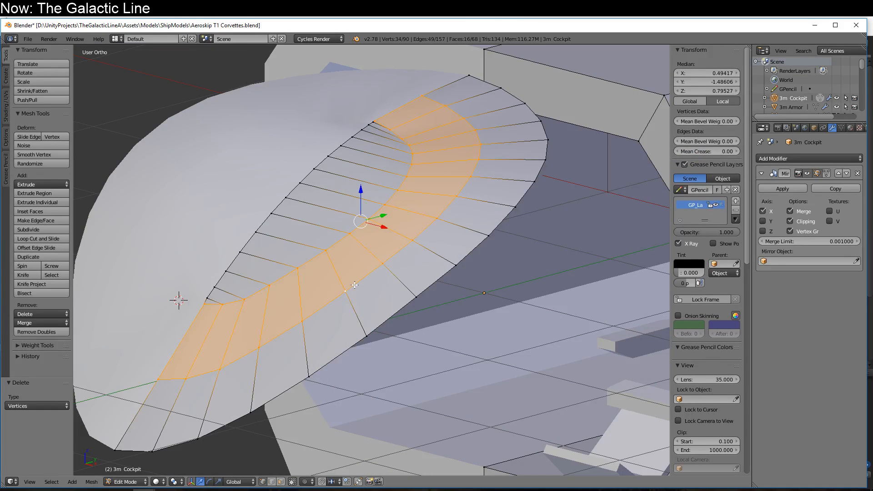
{"action": "key", "text": "x"}
{"action": "right_click", "coordinate": [240, 256], "text": "alt+shift"}
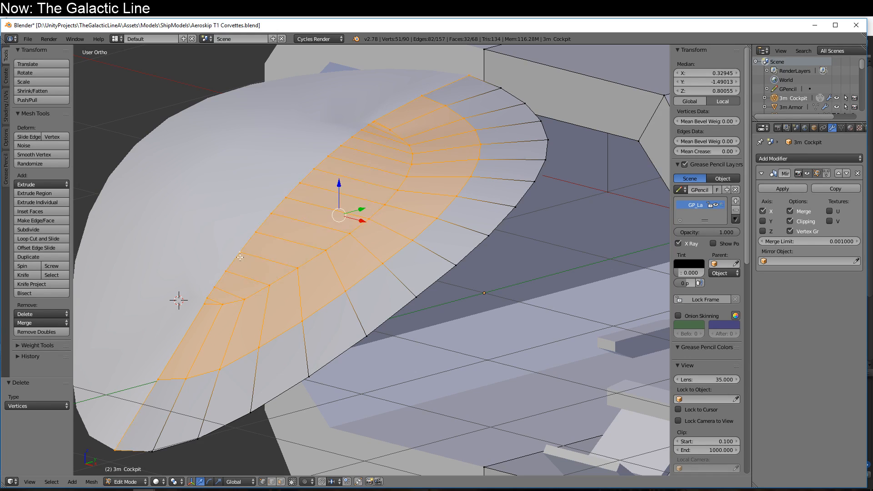
{"action": "right_click", "coordinate": [460, 74], "text": "shift"}
{"action": "key", "text": "x"}
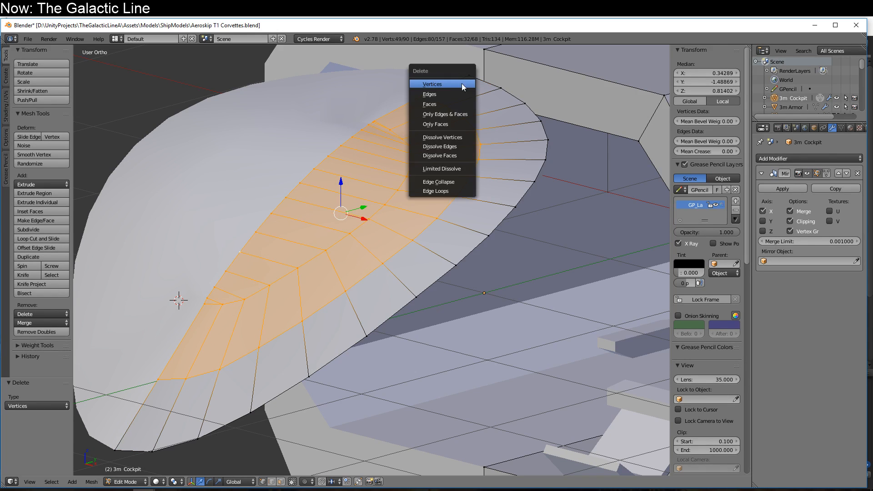
{"action": "left_click", "coordinate": [455, 85]}
- Extrude the canopy's outer rim loop, scale the new edges to 0.834 and move them along X toward the centreline
{"action": "right_click", "coordinate": [458, 265], "text": "alt"}
{"action": "scroll", "coordinate": [414, 293], "scroll_direction": "down", "scroll_amount": 1}
{"action": "middle_click_drag", "start_coordinate": [407, 298], "coordinate": [474, 318]}
{"action": "key", "text": "e"}
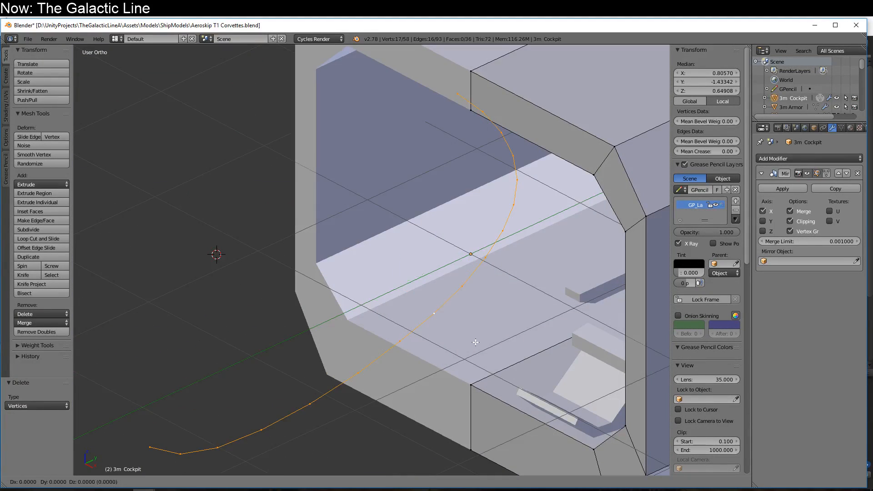
{"action": "right_click", "coordinate": [474, 318]}
{"action": "key", "text": "s"}
{"action": "right_click", "coordinate": [451, 335]}
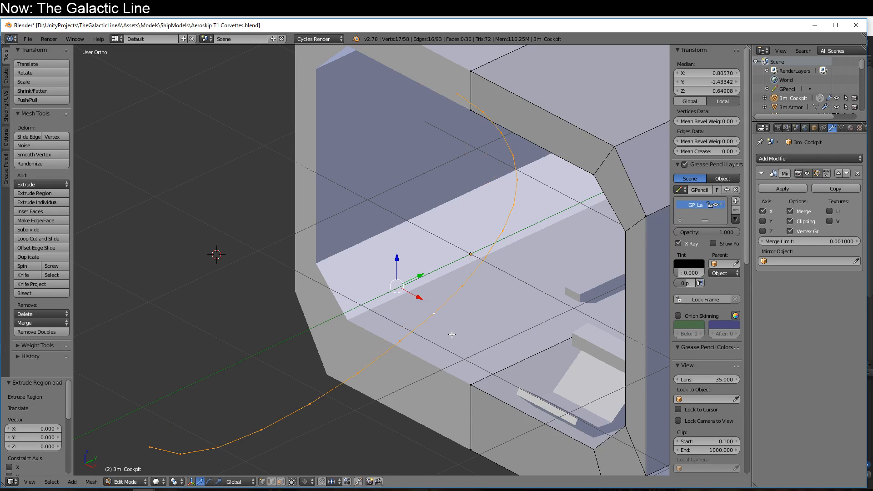
{"action": "key", "text": "s"}
{"action": "left_click", "coordinate": [450, 334]}
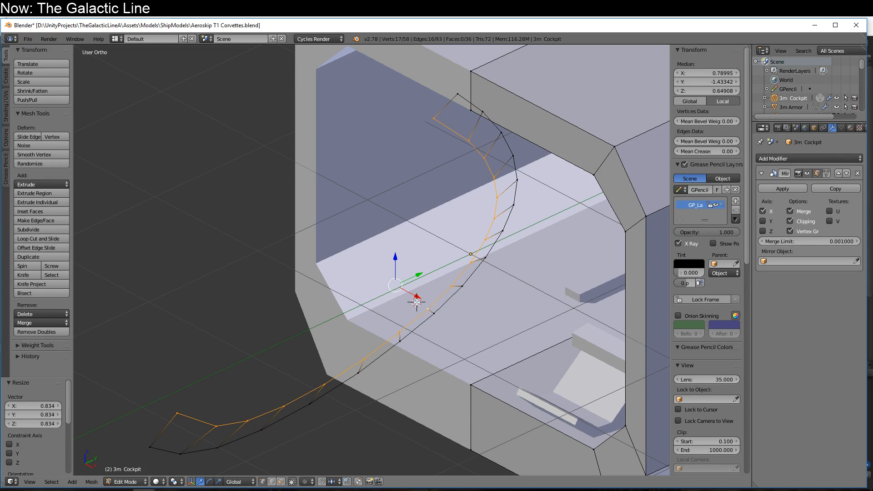
{"action": "key", "text": "g"}
{"action": "key", "text": "x"}
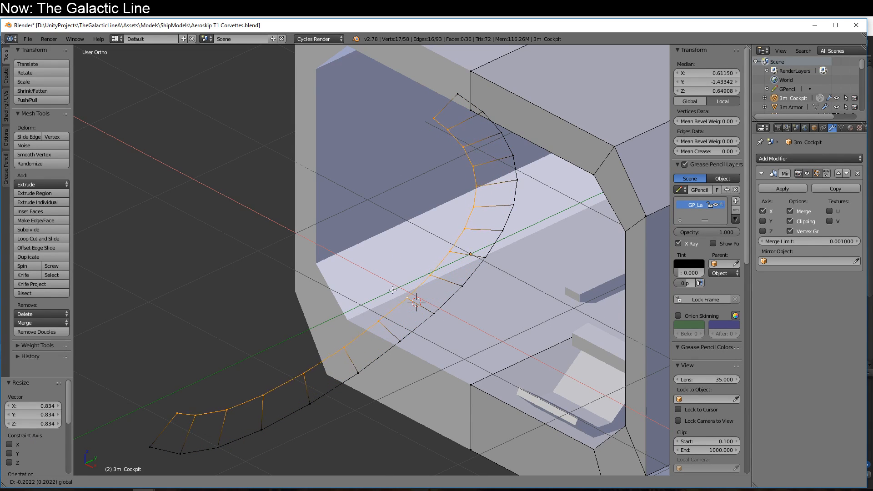
{"action": "left_click", "coordinate": [394, 293]}
- Select the whole linked rim strip and flip the direction of its normals
{"action": "key", "text": "ctrl+l"}
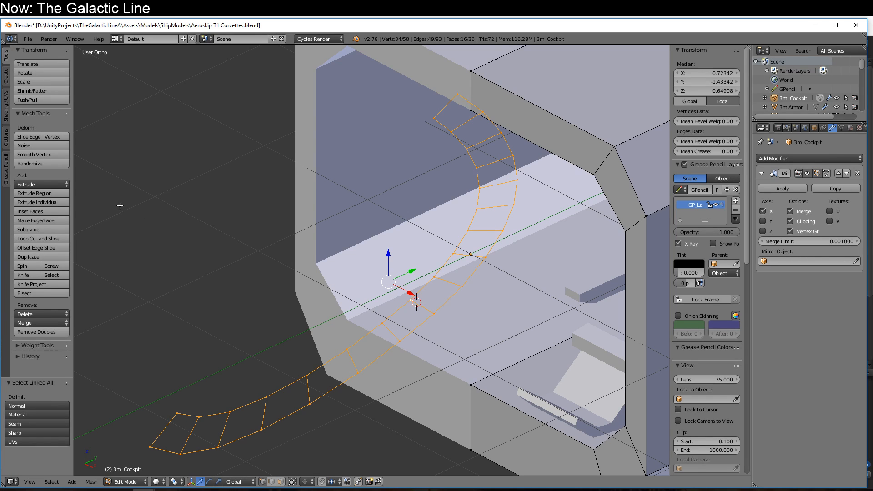
{"action": "left_click", "coordinate": [6, 105]}
{"action": "left_click", "coordinate": [48, 139]}
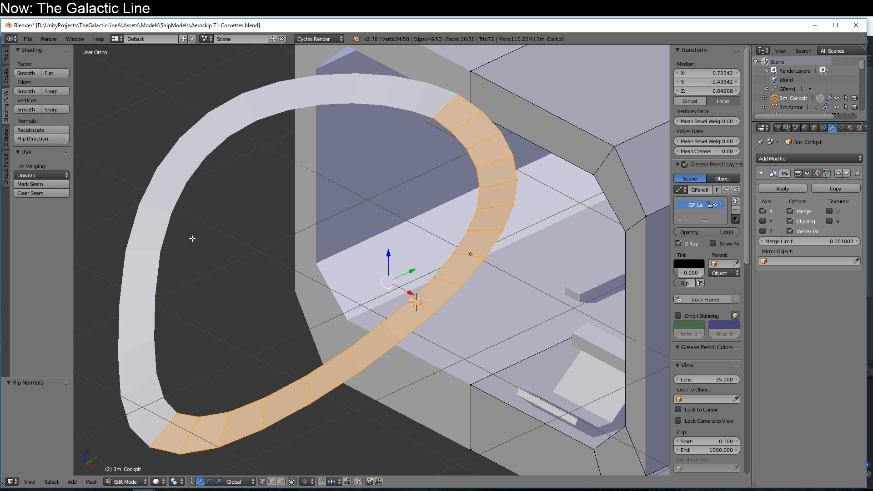
- In right view, move the strip's inner edge loop by -0.039 along Y and 0.060 along Z
{"action": "middle_click_drag", "start_coordinate": [191, 238], "coordinate": [357, 238]}
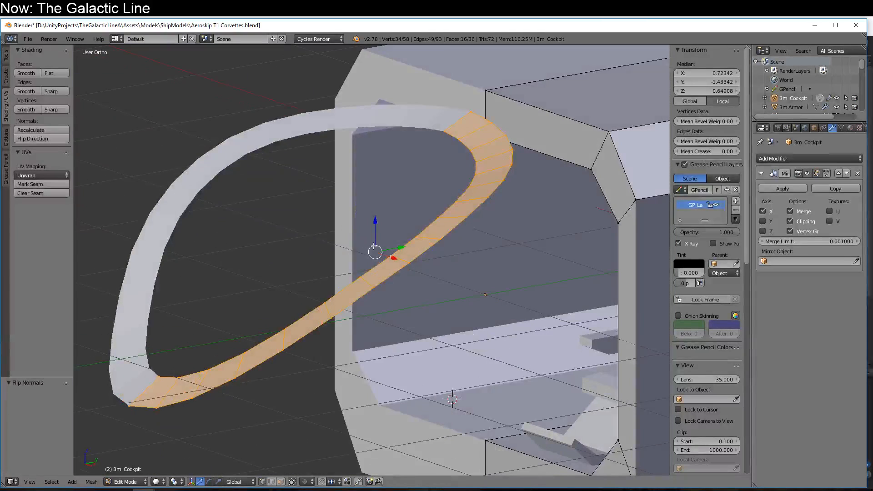
{"action": "right_click", "coordinate": [393, 254], "text": "alt"}
{"action": "key", "text": "KP_3"}
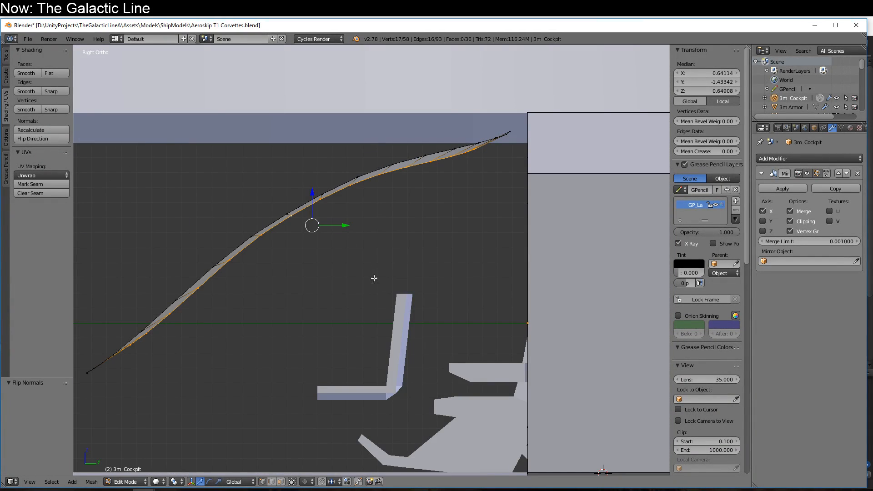
{"action": "key", "text": "g"}
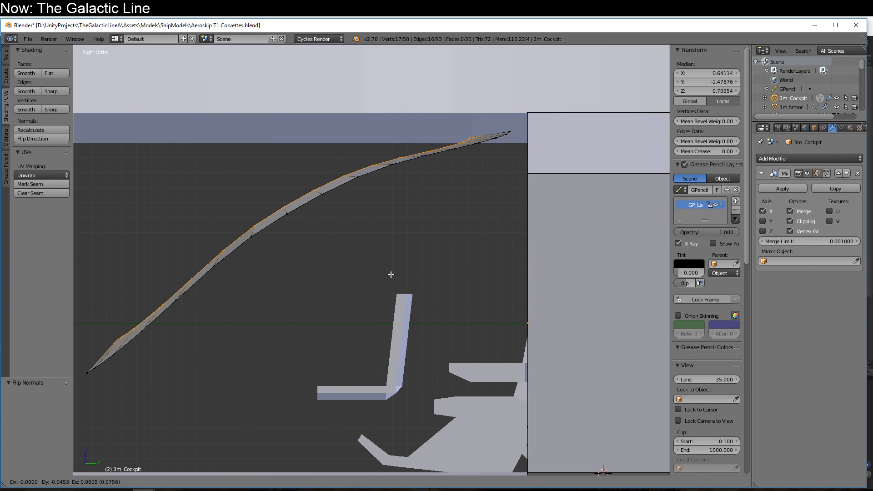
{"action": "left_click", "coordinate": [391, 274]}
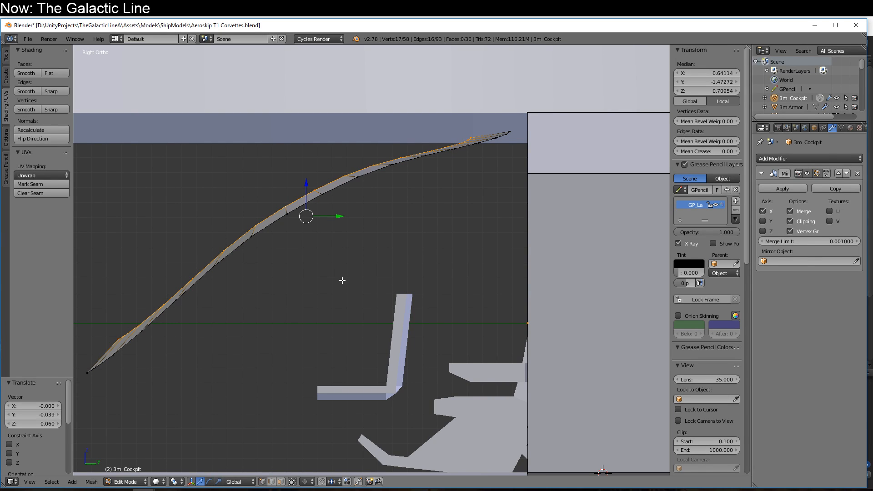
- Extrude a second ring from the inner loop, scale it inward, shift it -0.142 along X and scale it again to 0.905
{"action": "middle_click_drag", "start_coordinate": [343, 281], "coordinate": [382, 337]}
{"action": "key", "text": "e"}
{"action": "key", "text": "s"}
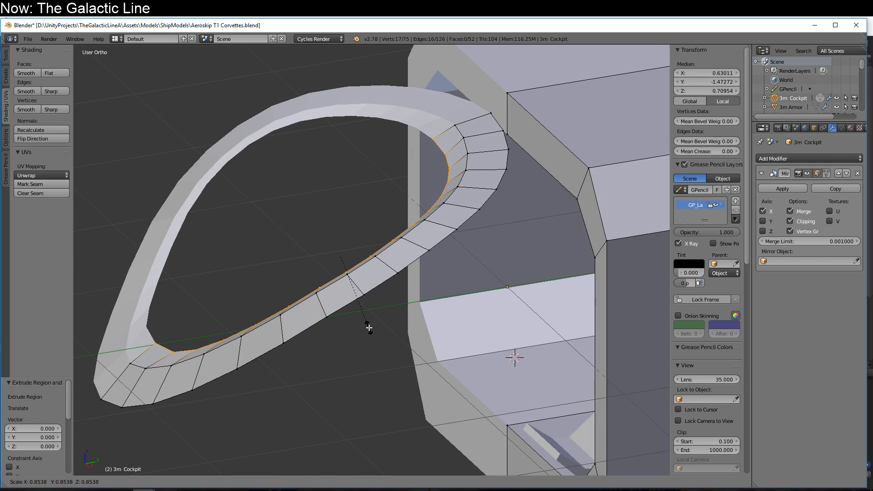
{"action": "left_click", "coordinate": [369, 327]}
{"action": "left_click_drag", "start_coordinate": [353, 271], "coordinate": [343, 264]}
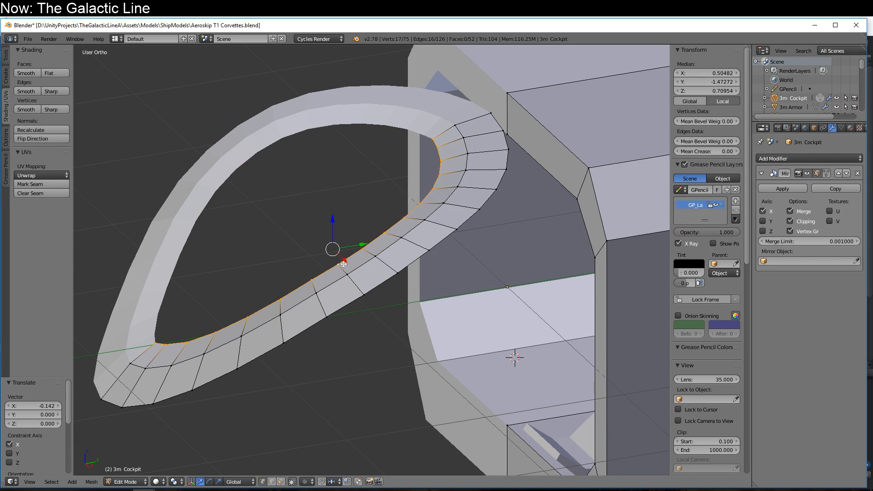
{"action": "key", "text": "s"}
{"action": "left_click", "coordinate": [352, 307]}
- Move the new inner loop by -0.048 along Y and 0.063 along Z in right view, and scale it to 0.923
{"action": "key", "text": "KP_3"}
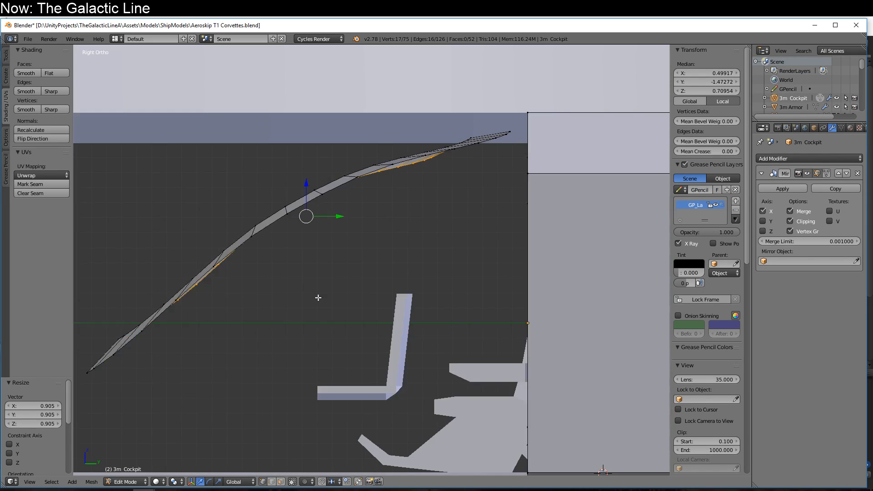
{"action": "key", "text": "g"}
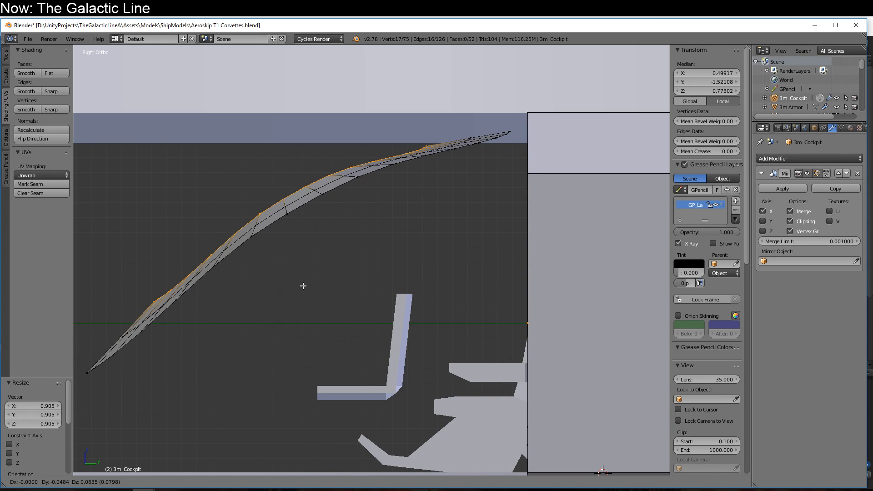
{"action": "left_click", "coordinate": [304, 286]}
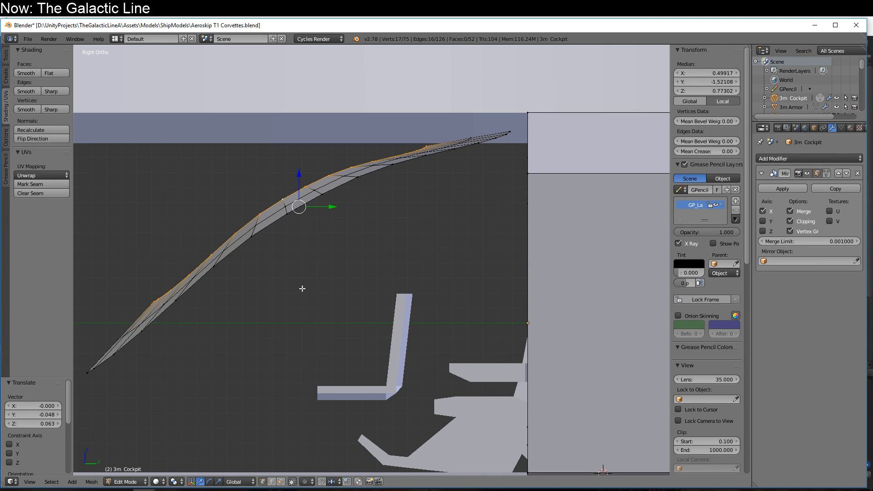
{"action": "key", "text": "s"}
{"action": "left_click", "coordinate": [317, 343]}
- Extrude the inner loop's edges, leaving out those nearest its two ends, along X to the mirror centreline
{"action": "middle_click_drag", "start_coordinate": [317, 343], "coordinate": [431, 401]}
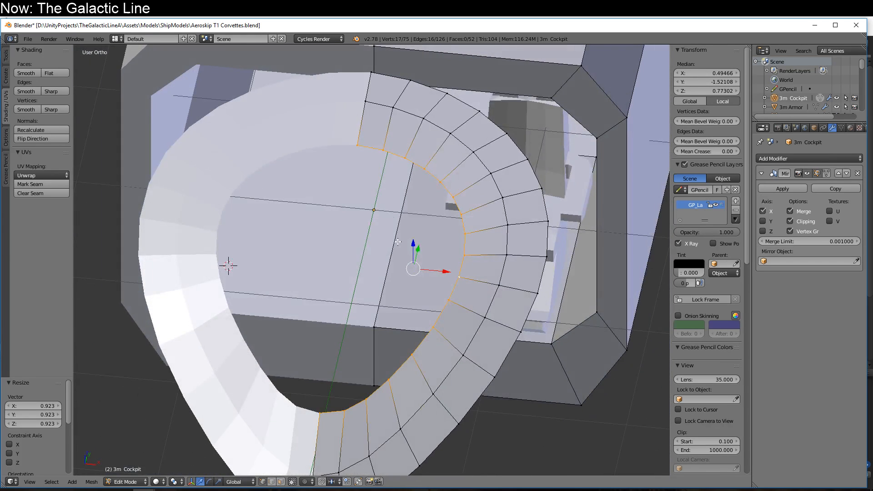
{"action": "right_click", "coordinate": [383, 159]}
{"action": "right_click", "coordinate": [406, 164], "text": "shift"}
{"action": "right_click", "coordinate": [411, 165]}
{"action": "right_click", "coordinate": [427, 176], "text": "shift"}
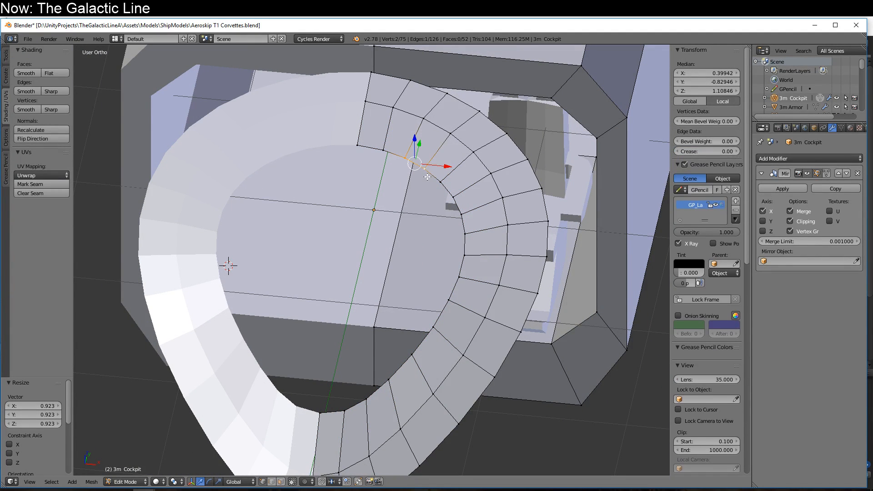
{"action": "right_click", "coordinate": [439, 184], "text": "shift"}
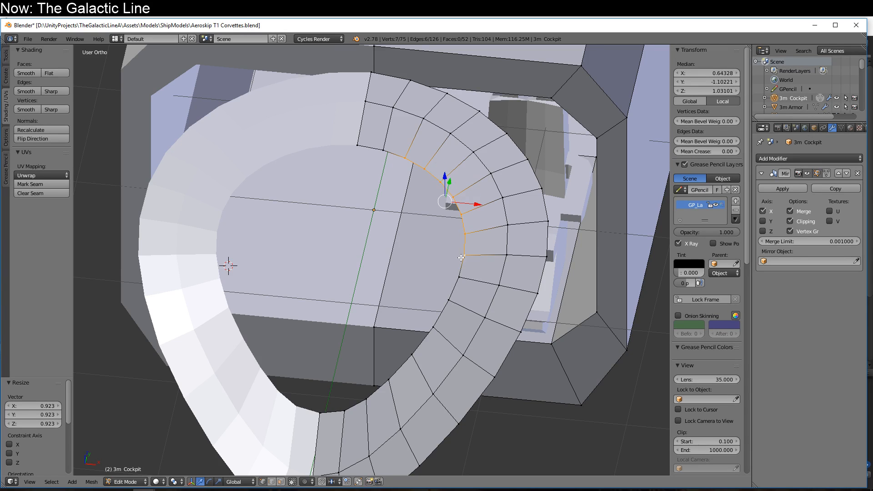
{"action": "right_click", "coordinate": [448, 302], "text": "shift"}
{"action": "right_click", "coordinate": [432, 328], "text": "shift"}
{"action": "right_click", "coordinate": [411, 356], "text": "shift"}
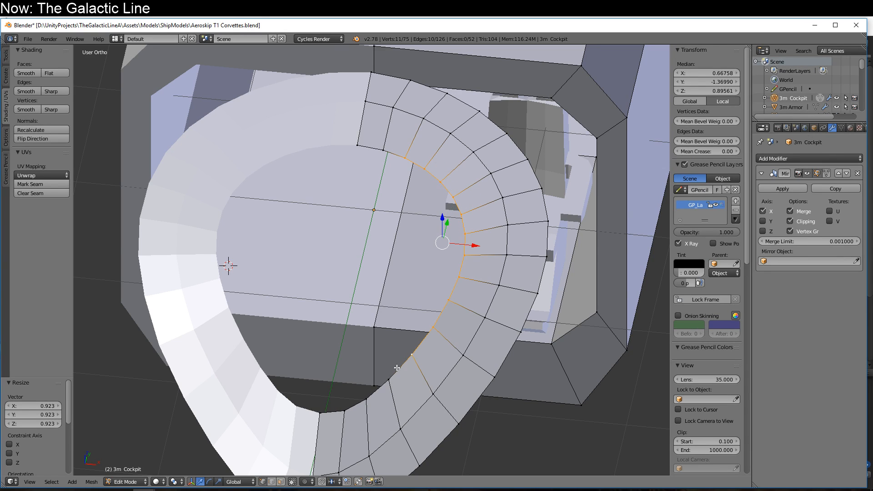
{"action": "right_click", "coordinate": [369, 396], "text": "shift"}
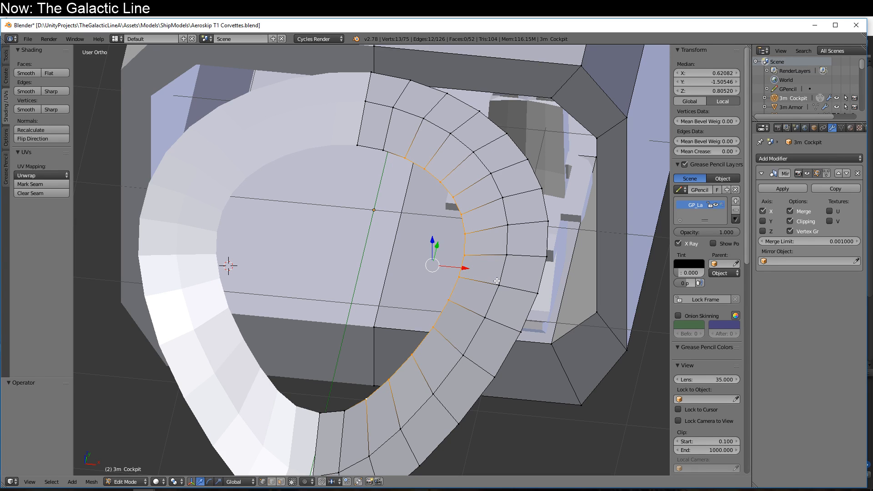
{"action": "key", "text": "e"}
{"action": "right_click", "coordinate": [498, 281]}
{"action": "key", "text": "g"}
{"action": "key", "text": "x"}
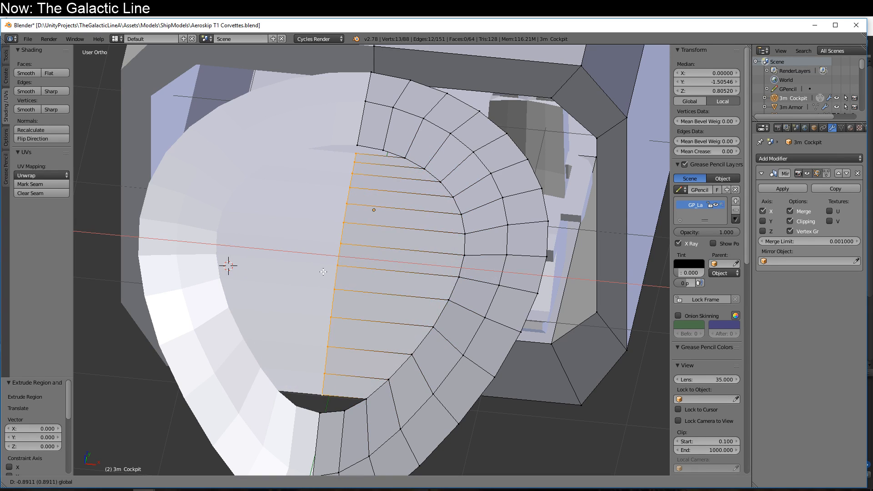
{"action": "left_click", "coordinate": [291, 255]}
- Fill the remaining gaps at both ends of the canopy's centre section with faces
{"action": "right_click", "coordinate": [357, 145]}
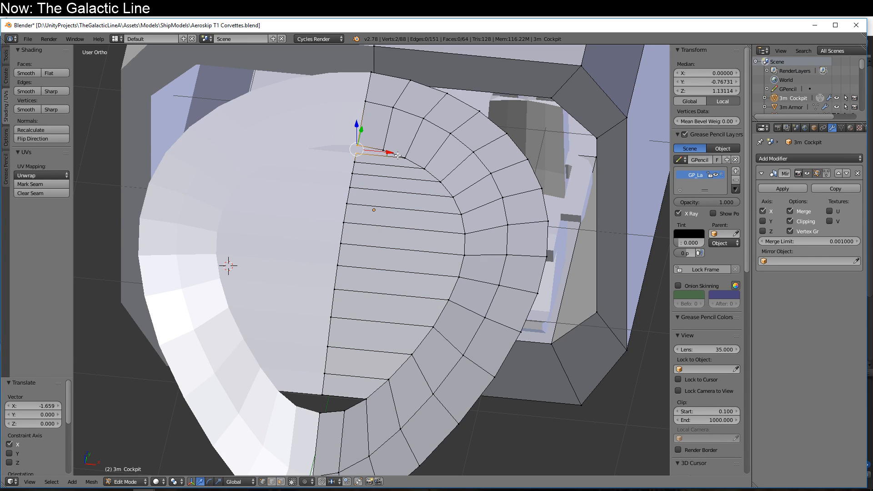
{"action": "key", "text": "f"}
{"action": "right_click", "coordinate": [332, 373]}
{"action": "right_click", "coordinate": [330, 409], "text": "shift"}
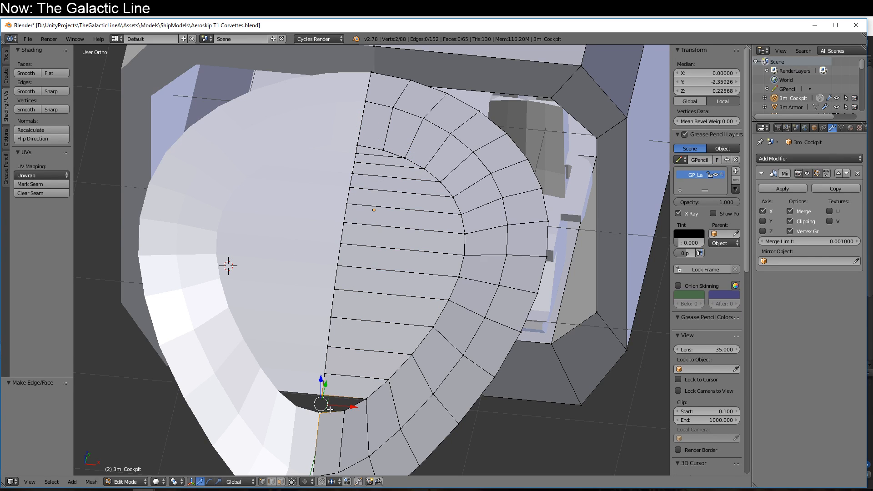
{"action": "key", "text": "f"}
{"action": "key", "text": "a"}
- Select the whole linked canopy half and shade its faces smooth
{"action": "right_click", "coordinate": [367, 399]}
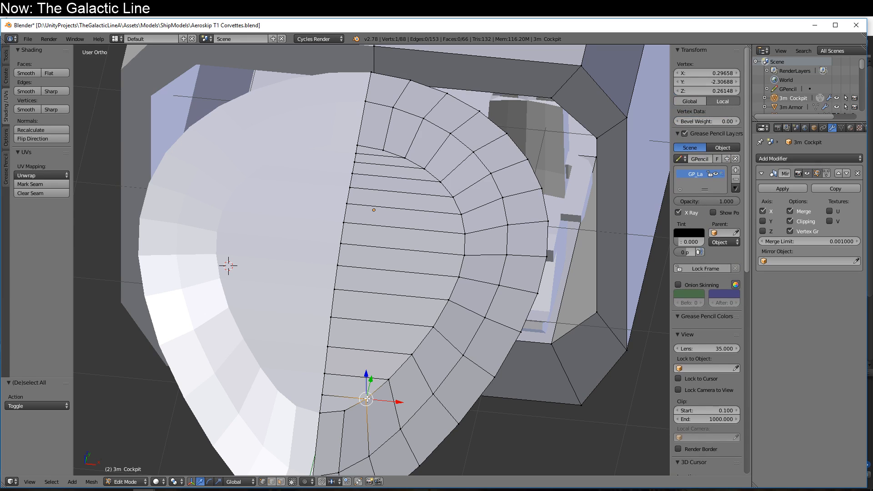
{"action": "key", "text": "ctrl+l"}
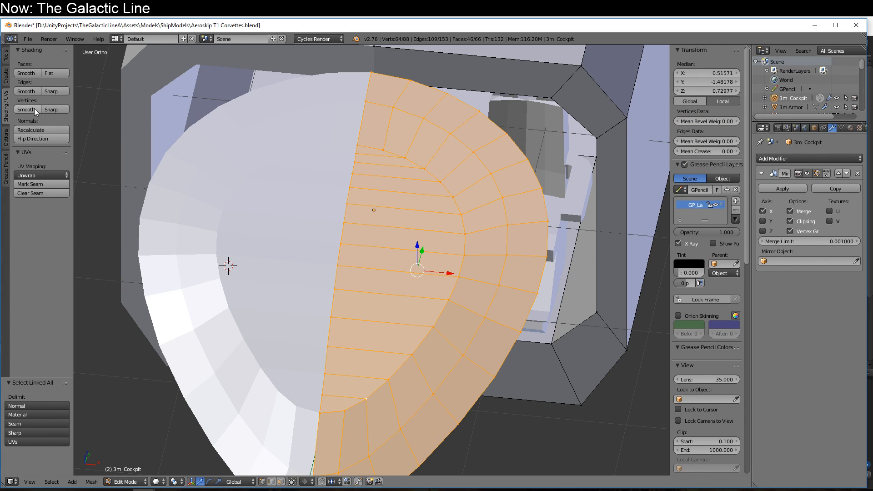
{"action": "left_click", "coordinate": [24, 73]}
- Raise the canopy's innermost curved edge loop by 0.013 along Z
{"action": "mouse_move", "coordinate": [237, 295]}
{"action": "middle_mouse_down"}
{"action": "mouse_move", "coordinate": [374, 344]}
{"action": "mouse_move", "coordinate": [276, 371]}
{"action": "middle_mouse_up"}
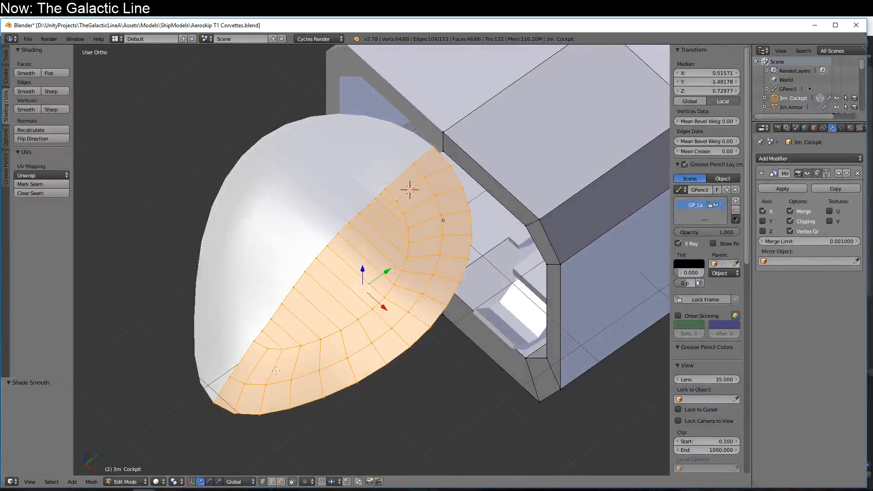
{"action": "middle_click_drag", "start_coordinate": [352, 378], "coordinate": [352, 306]}
{"action": "right_click", "coordinate": [400, 207], "text": "alt"}
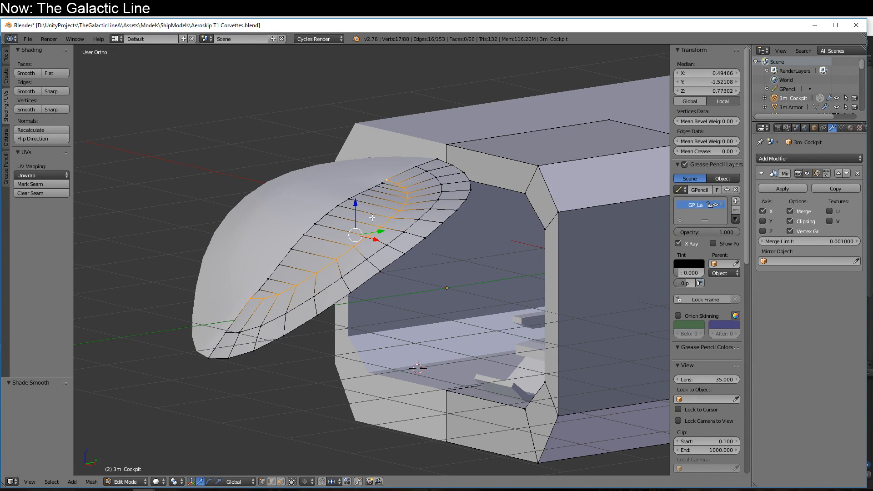
{"action": "middle_click_drag", "start_coordinate": [372, 217], "coordinate": [325, 218]}
{"action": "left_click_drag", "start_coordinate": [344, 188], "coordinate": [343, 187]}
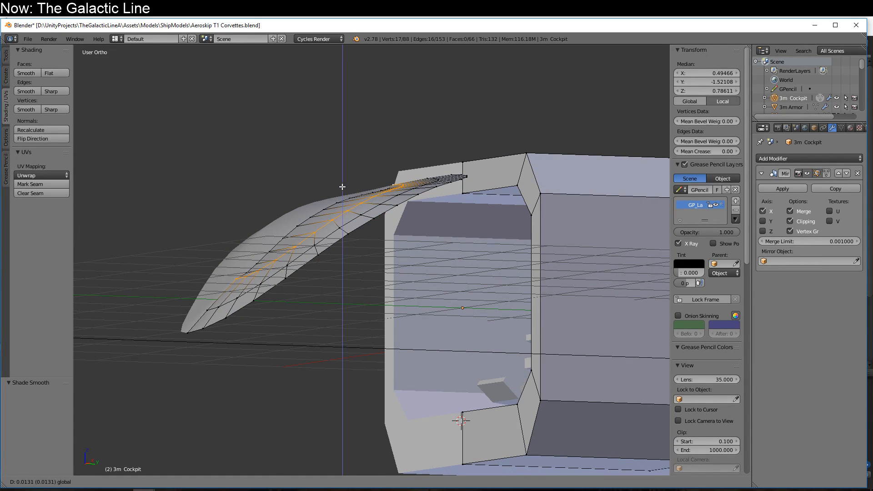
{"action": "left_click", "coordinate": [342, 186]}
- Select the canopy's centreline edge run and repeatedly apply Smooth Vertex with smoothing 0.500
{"action": "middle_click_drag", "start_coordinate": [342, 187], "coordinate": [242, 276]}
{"action": "right_click", "coordinate": [239, 276]}
{"action": "right_click", "coordinate": [265, 257], "text": "ctrl"}
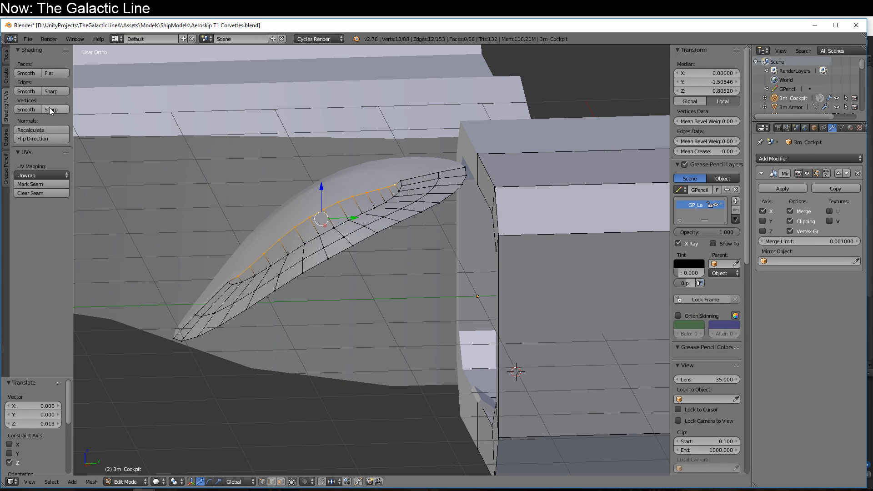
{"action": "left_click", "coordinate": [6, 61]}
{"action": "middle_click_drag", "start_coordinate": [119, 236], "coordinate": [110, 266]}
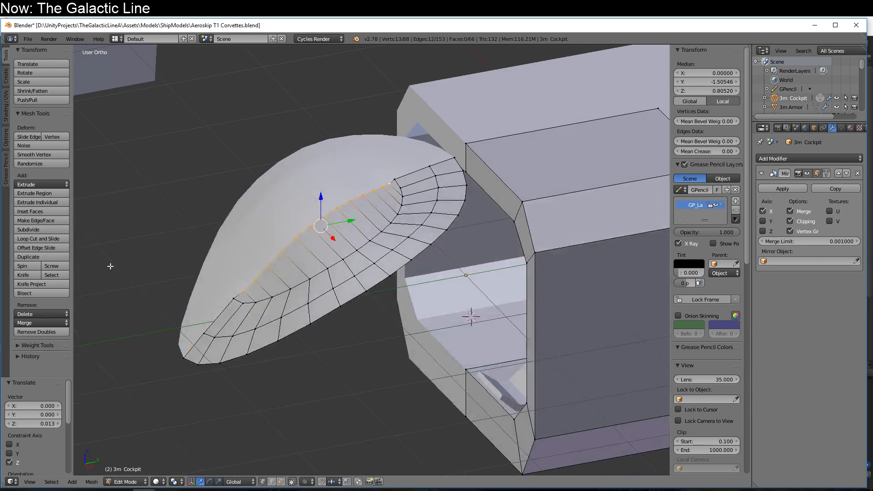
{"action": "left_click", "coordinate": [53, 154]}
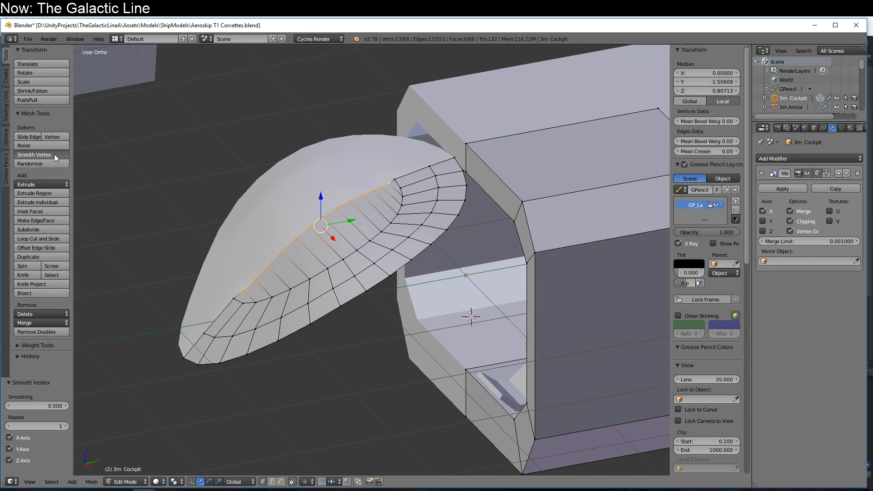
{"action": "left_click", "coordinate": [54, 154]}
{"action": "left_click", "coordinate": [53, 154]}
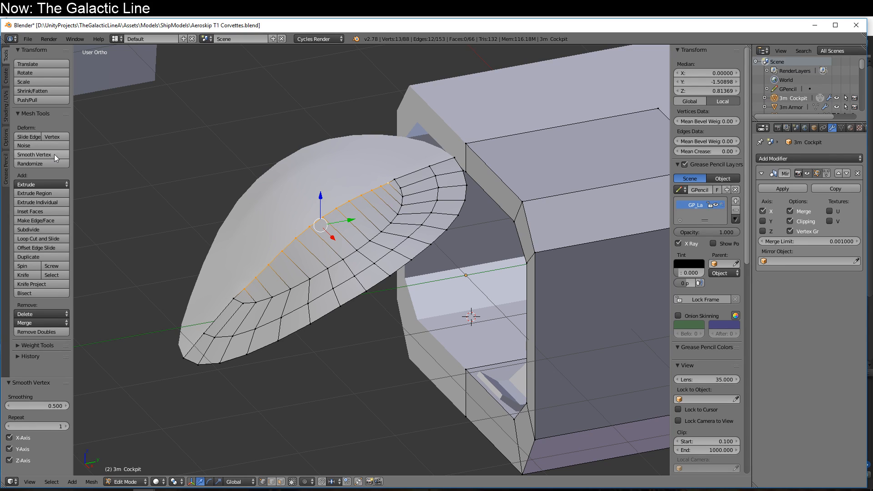
{"action": "left_click", "coordinate": [54, 154]}
- Paste the Cockpit object copied from the Aeroskip T1 Corvettes Temp file and move it to X 0, Y -2, Z 0
{"action": "middle_click_drag", "start_coordinate": [259, 343], "coordinate": [406, 259]}
{"action": "key", "text": "alt+Tab"}
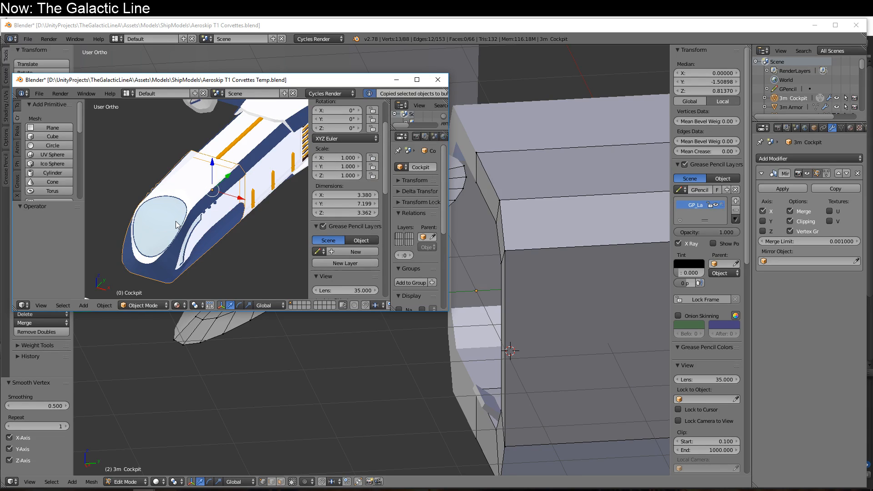
{"action": "left_click", "coordinate": [384, 26]}
{"action": "key", "text": "Tab"}
{"action": "key", "text": "ctrl+v"}
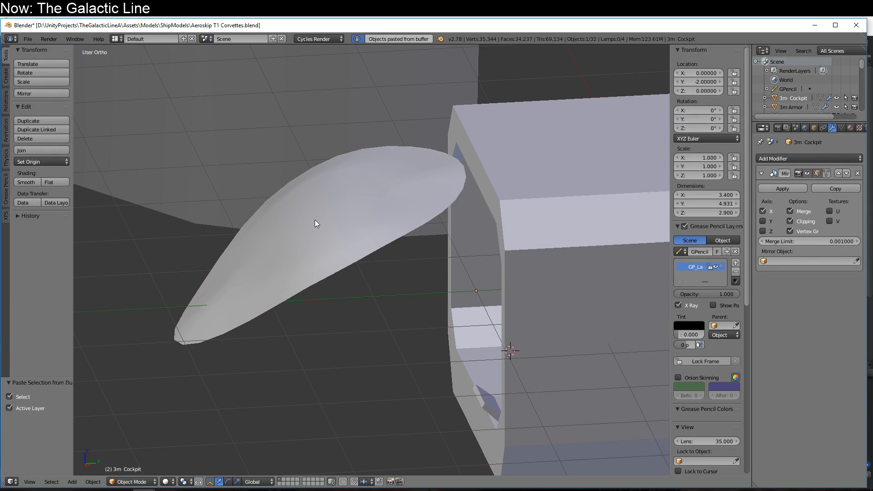
{"action": "scroll", "coordinate": [280, 277], "scroll_direction": "down", "scroll_amount": 8}
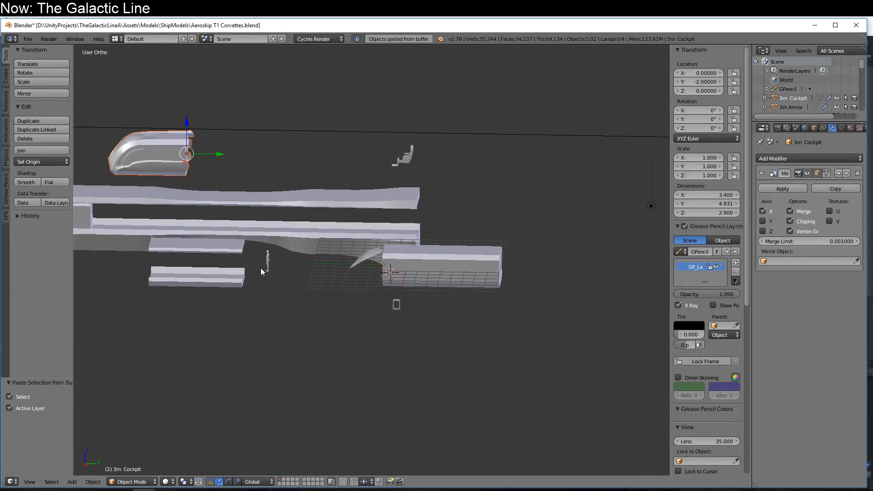
{"action": "left_click_drag", "start_coordinate": [187, 162], "coordinate": [381, 276], "text": "ctrl"}
- Examine the pasted Cockpit's canopy topology and its overall fit over the hull
{"action": "middle_click_drag", "start_coordinate": [314, 306], "coordinate": [403, 315]}
{"action": "scroll", "coordinate": [392, 340], "scroll_direction": "up", "scroll_amount": 3}
{"action": "key", "text": "Tab"}
{"action": "key", "text": "Tab"}
{"action": "right_click", "coordinate": [362, 331]}
{"action": "key", "text": "Tab"}
{"action": "scroll", "coordinate": [381, 288], "scroll_direction": "up", "scroll_amount": 4}
{"action": "scroll", "coordinate": [403, 315], "scroll_direction": "up", "scroll_amount": 3}
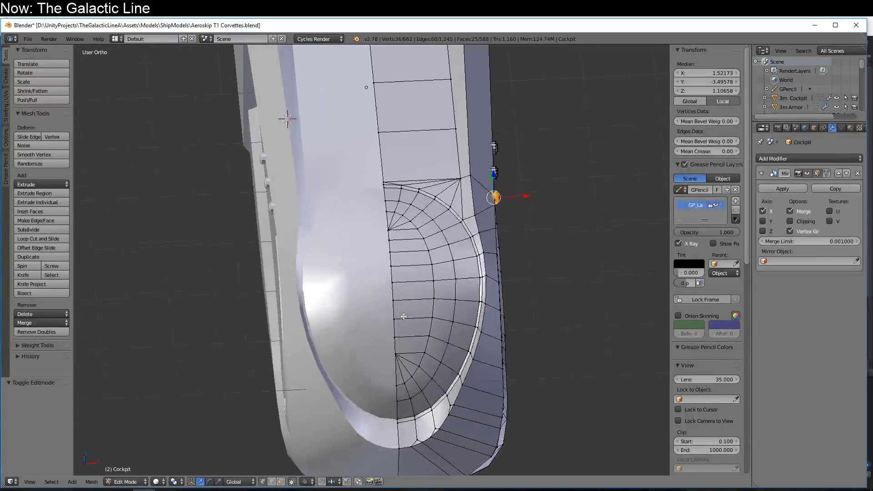
{"action": "middle_click_drag", "start_coordinate": [435, 385], "coordinate": [300, 396], "text": "shift"}
{"action": "middle_click_drag", "start_coordinate": [299, 378], "coordinate": [376, 323]}
{"action": "key", "text": "Tab"}
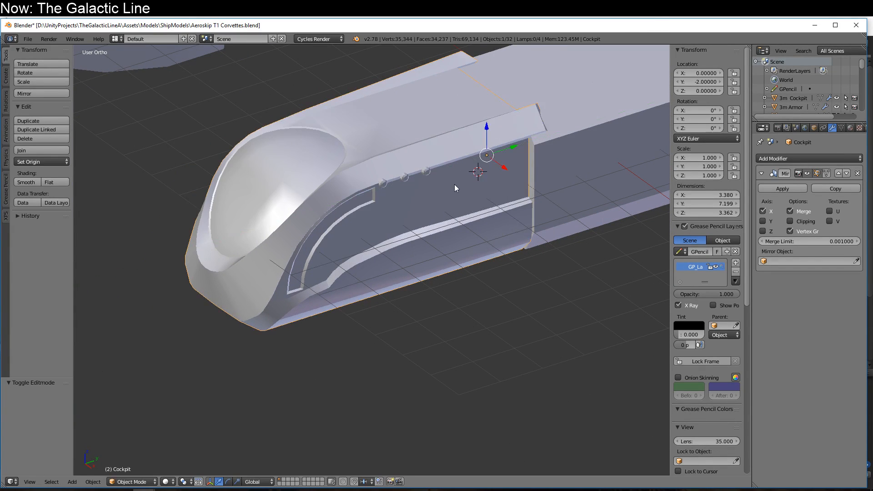
- Move the Cockpit object -2 along Y, forward of the hull, and open its mesh for editing
{"action": "left_click_drag", "start_coordinate": [508, 151], "coordinate": [450, 181]}
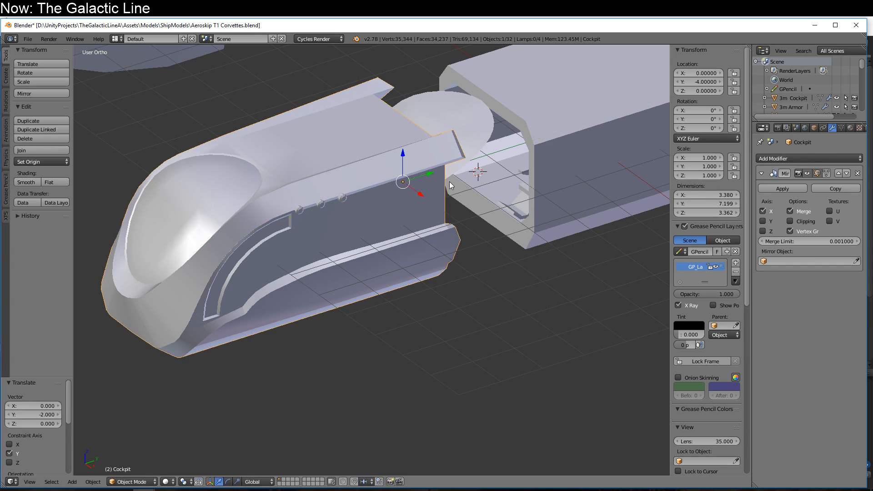
{"action": "key", "text": "Tab"}
{"action": "middle_click_drag", "start_coordinate": [281, 270], "coordinate": [232, 377]}
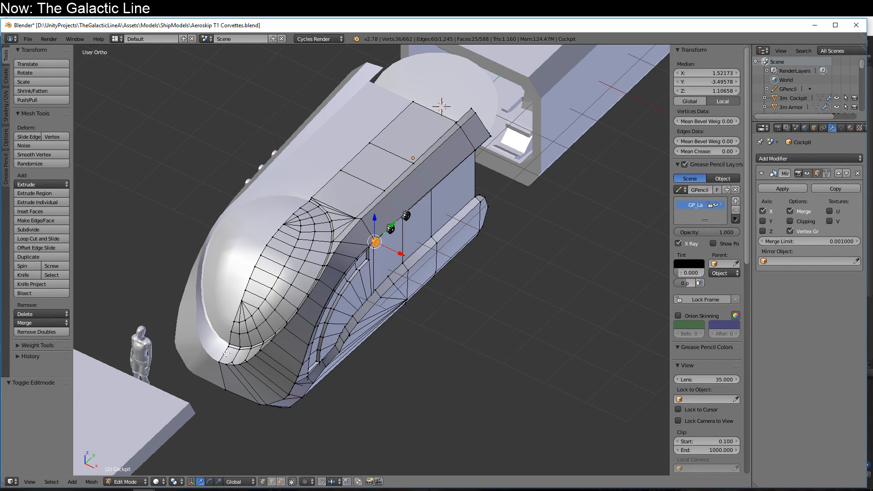
{"action": "middle_click_drag", "start_coordinate": [451, 133], "coordinate": [374, 233]}
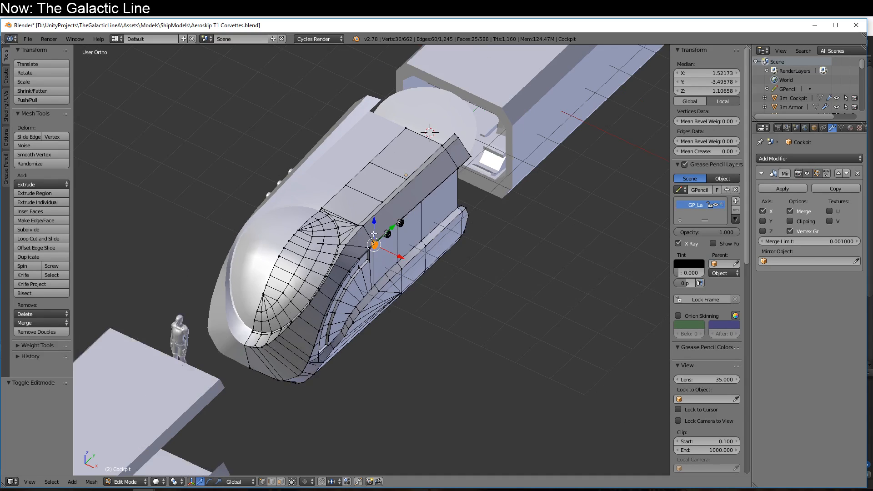
{"action": "middle_click_drag", "start_coordinate": [450, 220], "coordinate": [437, 288]}
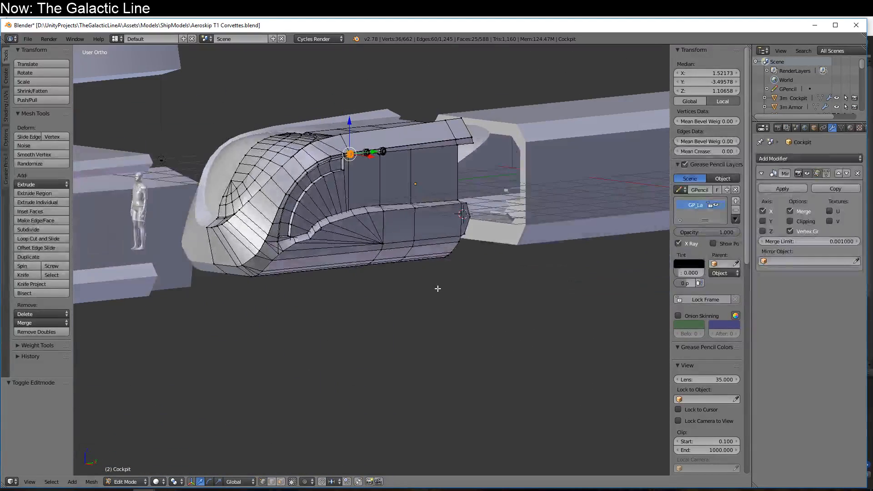
{"action": "middle_click_drag", "start_coordinate": [321, 249], "coordinate": [277, 184]}
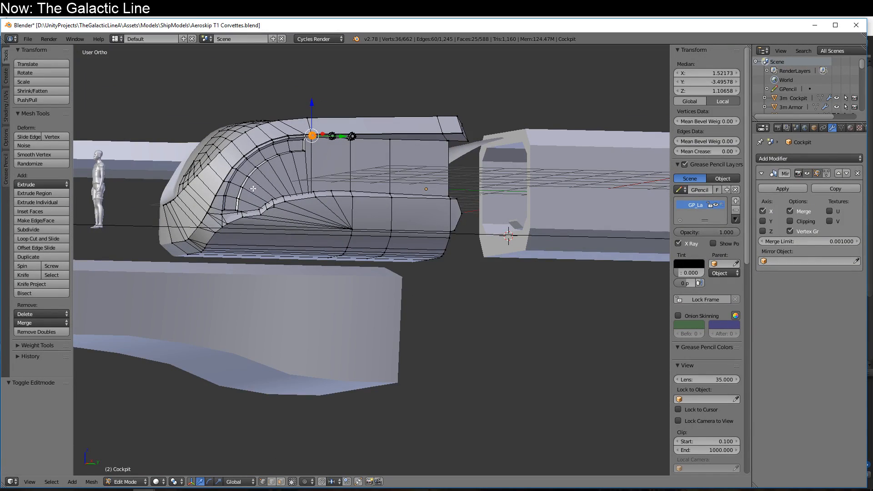
- Box-select the Cockpit's lower side and interior vertices through the mesh in the right-side wireframe view
{"action": "right_click_drag", "start_coordinate": [275, 157], "coordinate": [270, 190]}
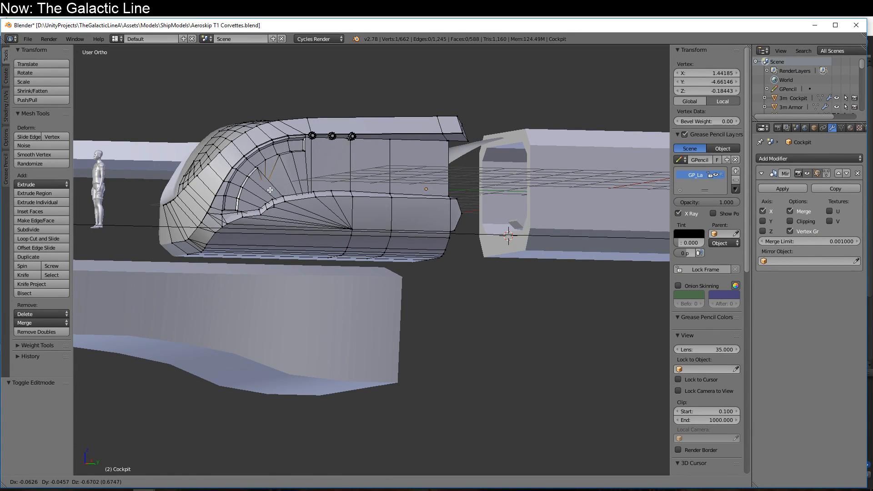
{"action": "right_click", "coordinate": [270, 190]}
{"action": "middle_click_drag", "start_coordinate": [270, 190], "coordinate": [266, 209]}
{"action": "scroll", "coordinate": [266, 209], "scroll_direction": "up", "scroll_amount": 2}
{"action": "key", "text": "KP_3"}
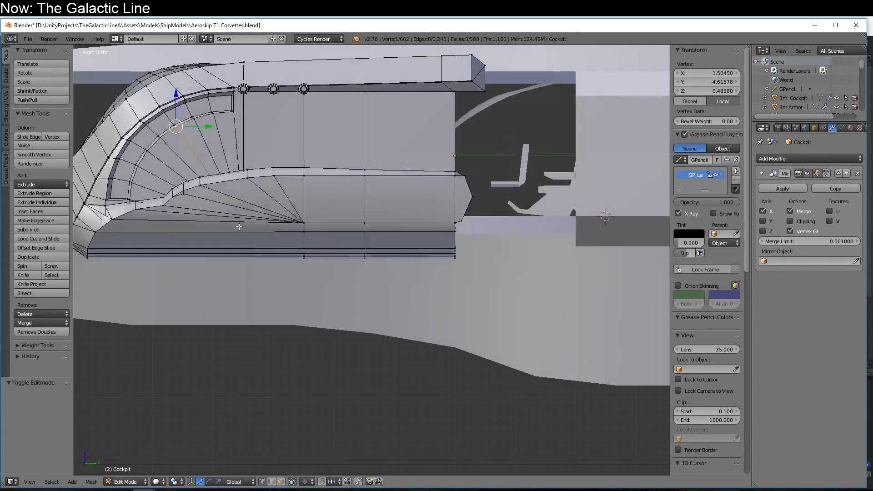
{"action": "scroll", "coordinate": [239, 226], "scroll_direction": "down", "scroll_amount": 3}
{"action": "key", "text": "z"}
{"action": "key", "text": "a"}
{"action": "key", "text": "b"}
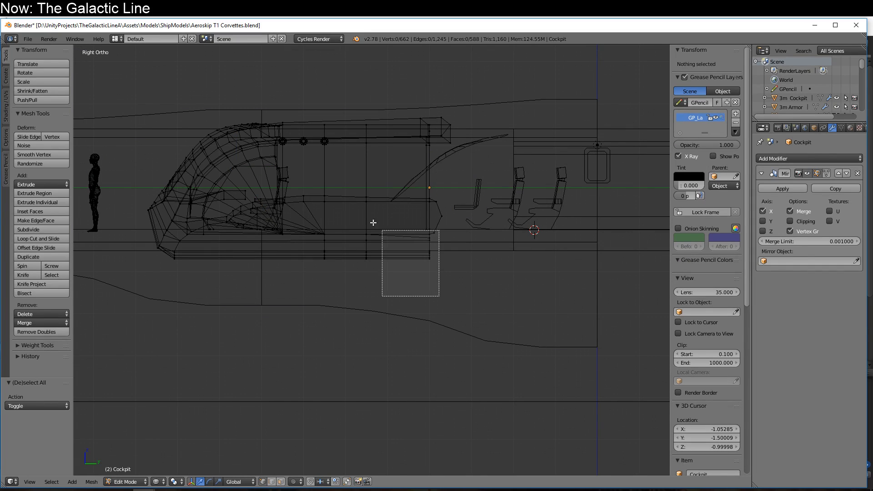
{"action": "mouse_move", "coordinate": [373, 222]}
{"action": "left_mouse_down"}
{"action": "mouse_move", "coordinate": [236, 162]}
{"action": "mouse_move", "coordinate": [240, 155]}
{"action": "mouse_move", "coordinate": [209, 176]}
{"action": "left_mouse_up"}
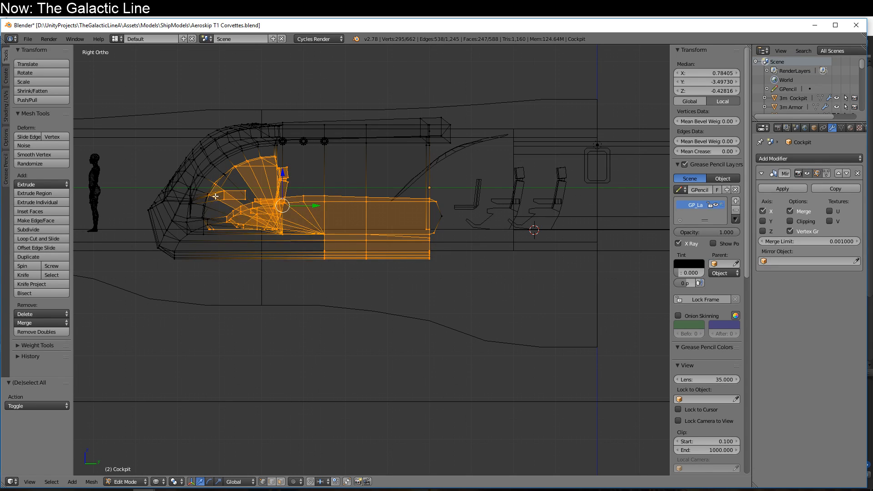
- Add the remaining vertices at the front of the side arch to the Cockpit selection
{"action": "key", "text": "z"}
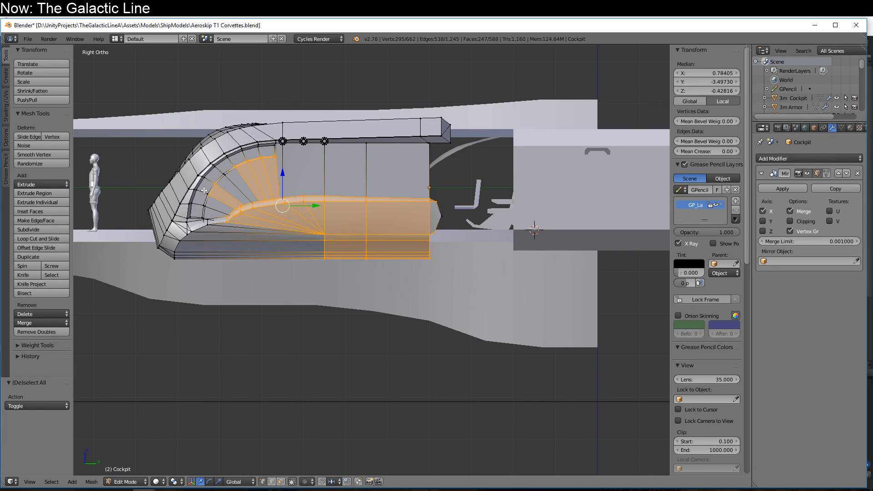
{"action": "key", "text": "z"}
{"action": "key", "text": "b"}
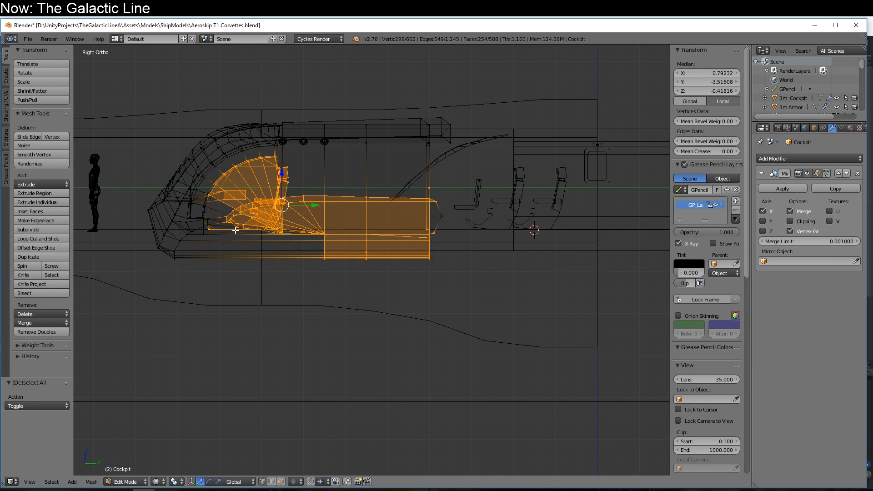
{"action": "mouse_move", "coordinate": [202, 251]}
{"action": "middle_mouse_down"}
{"action": "mouse_move", "coordinate": [198, 286]}
{"action": "mouse_move", "coordinate": [359, 334]}
{"action": "mouse_move", "coordinate": [360, 350]}
{"action": "mouse_move", "coordinate": [359, 297]}
{"action": "mouse_move", "coordinate": [255, 320]}
{"action": "mouse_move", "coordinate": [296, 312]}
{"action": "mouse_move", "coordinate": [412, 253]}
{"action": "middle_mouse_up"}
{"action": "key", "text": "z"}
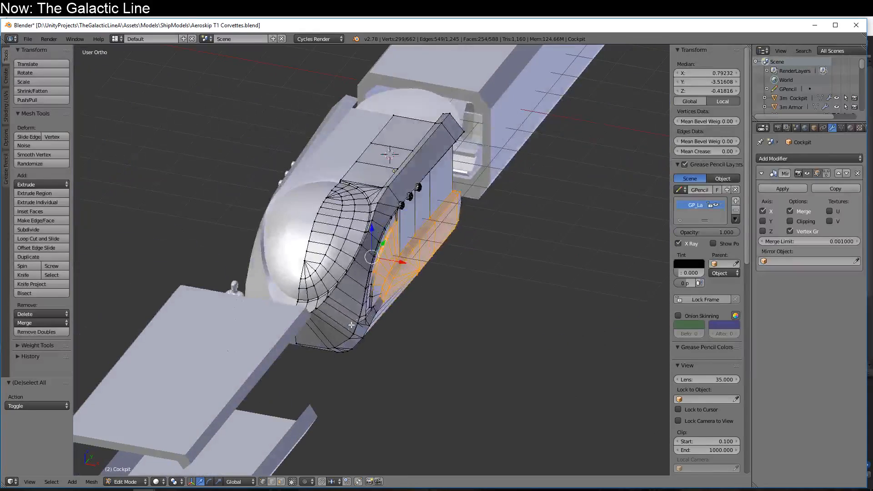
- Move the Cockpit object -4 along X, off to the side of the hull
{"action": "key", "text": "Tab"}
{"action": "left_click_drag", "start_coordinate": [427, 176], "coordinate": [282, 157]}
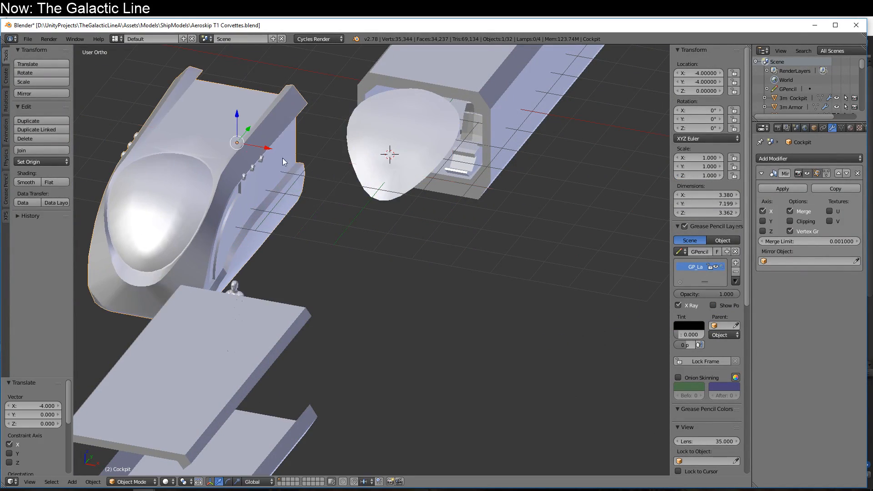
{"action": "mouse_move", "coordinate": [283, 157]}
{"action": "middle_mouse_down"}
{"action": "mouse_move", "coordinate": [422, 196]}
{"action": "mouse_move", "coordinate": [418, 190]}
{"action": "mouse_move", "coordinate": [398, 300]}
{"action": "mouse_move", "coordinate": [407, 254]}
{"action": "mouse_move", "coordinate": [452, 209]}
{"action": "mouse_move", "coordinate": [380, 233]}
{"action": "mouse_move", "coordinate": [342, 222]}
{"action": "mouse_move", "coordinate": [332, 190]}
{"action": "mouse_move", "coordinate": [348, 345]}
{"action": "middle_mouse_up"}
- Extend the selection to the frontmost vertices inside the side arch and delete all selected lower side and interior vertices
{"action": "key", "text": "Tab"}
{"action": "scroll", "coordinate": [348, 345], "scroll_direction": "up", "scroll_amount": 3}
{"action": "key", "text": "KP_3"}
{"action": "scroll", "coordinate": [349, 345], "scroll_direction": "down", "scroll_amount": 3}
{"action": "key", "text": "z"}
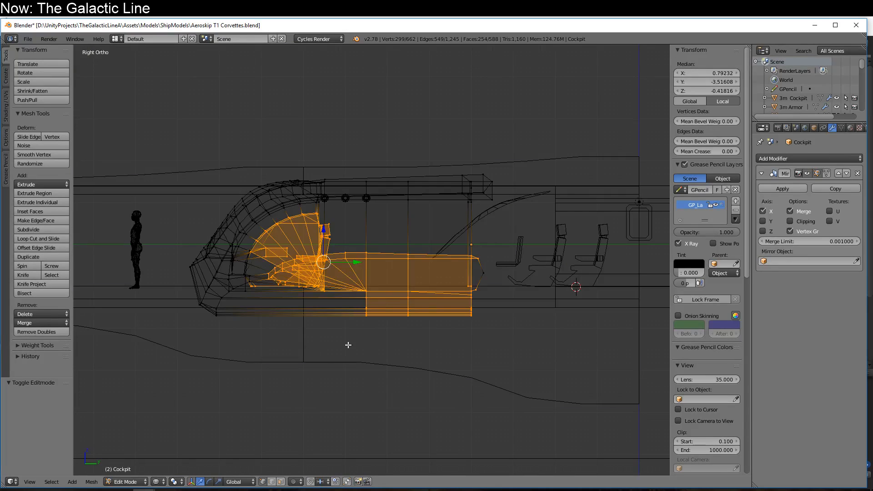
{"action": "left_click_drag", "start_coordinate": [244, 251], "coordinate": [245, 252]}
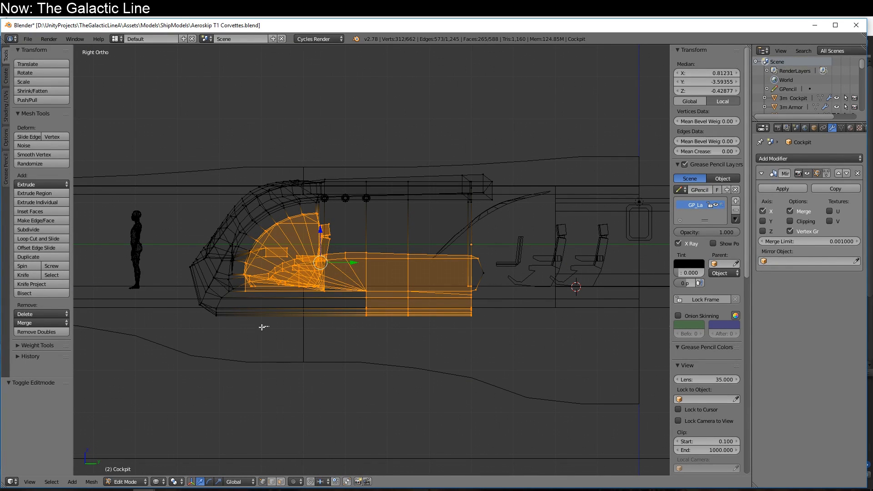
{"action": "key", "text": "x"}
{"action": "left_click", "coordinate": [255, 292]}
{"action": "scroll", "coordinate": [241, 296], "scroll_direction": "up", "scroll_amount": 2}
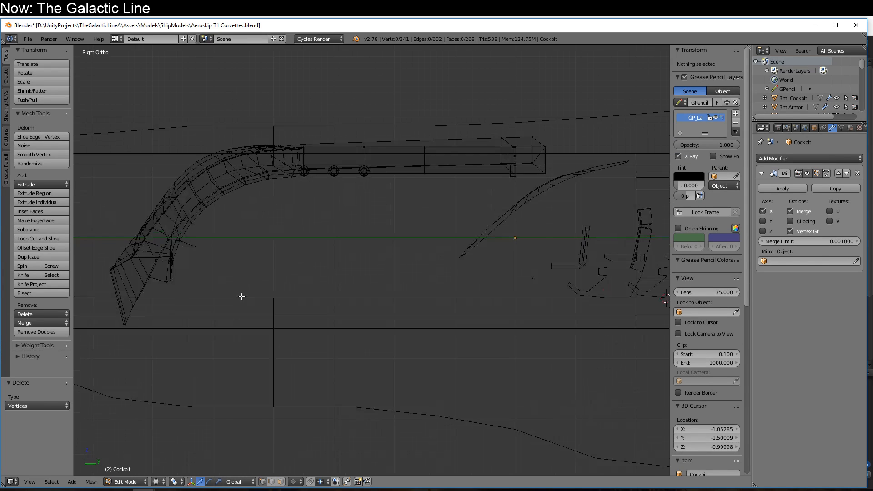
- Delete the stray vertices left inside the Cockpit's front arch
{"action": "right_click", "coordinate": [208, 245]}
{"action": "key", "text": "x"}
{"action": "left_click", "coordinate": [208, 246]}
{"action": "right_click", "coordinate": [180, 247], "text": "alt"}
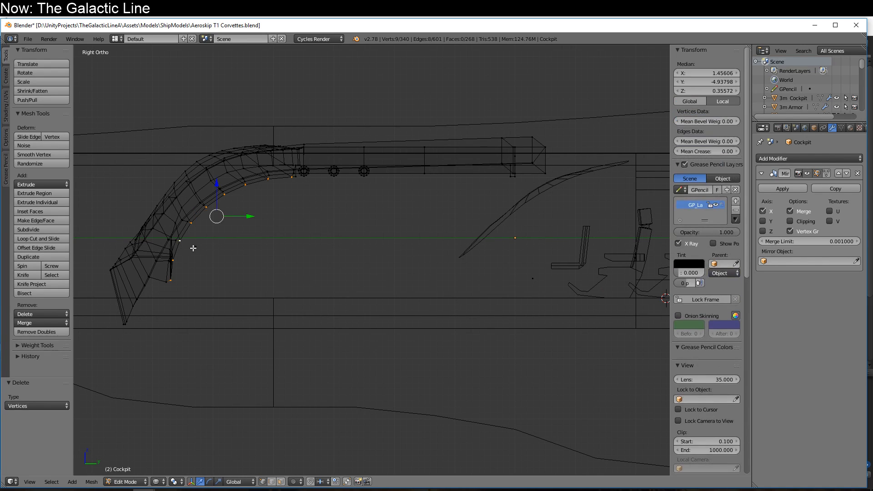
{"action": "right_click", "coordinate": [195, 248]}
{"action": "key", "text": "x"}
{"action": "left_click", "coordinate": [195, 248]}
{"action": "key", "text": "z"}
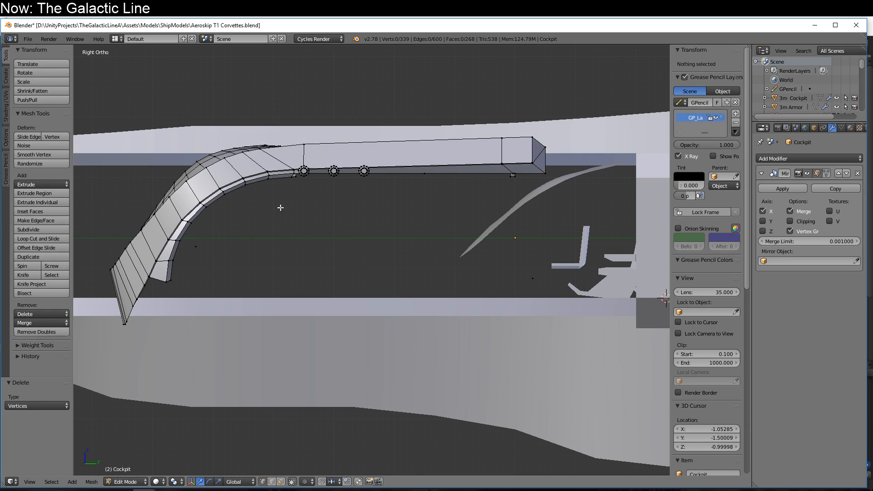
- Delete the three small round details beneath the Cockpit's side beam with all their linked geometry
{"action": "right_click", "coordinate": [304, 171]}
{"action": "right_click", "coordinate": [335, 172], "text": "shift"}
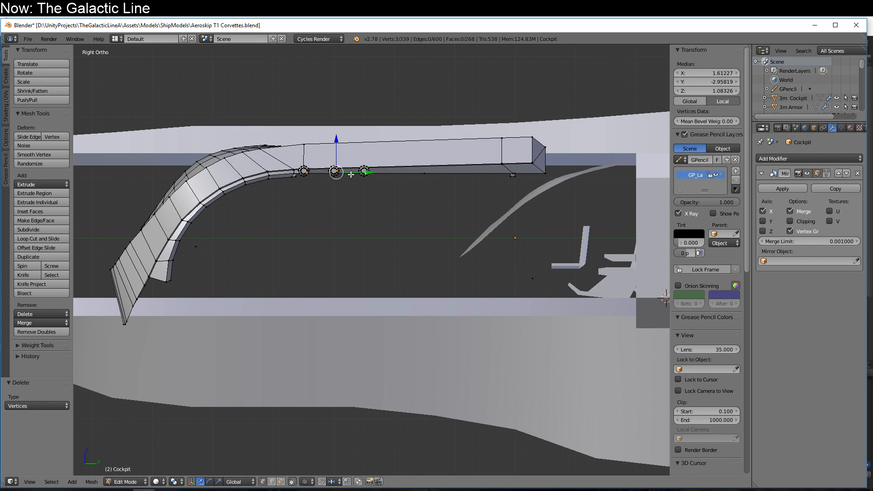
{"action": "key", "text": "x"}
{"action": "key", "text": "x"}
{"action": "left_click", "coordinate": [366, 135]}
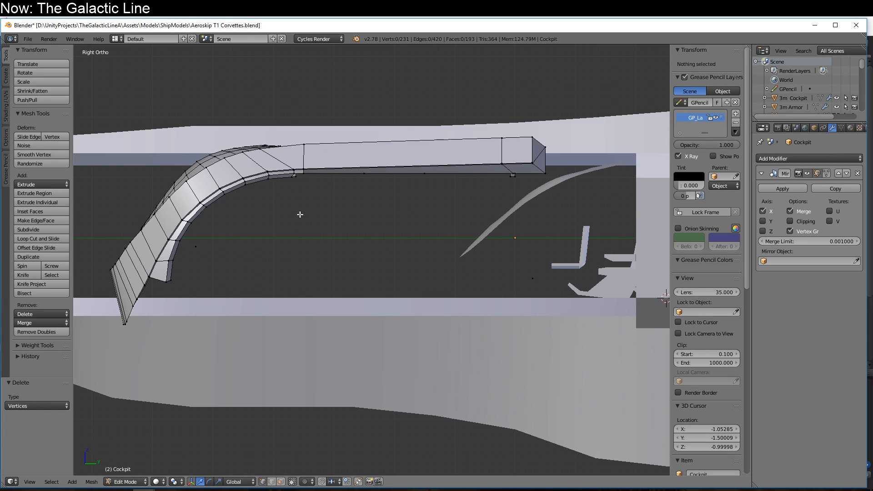
- Delete the vertices of the narrow downward strip at the rear edge of the Cockpit roof
{"action": "middle_click_drag", "start_coordinate": [409, 191], "coordinate": [468, 180]}
{"action": "right_click", "coordinate": [536, 193]}
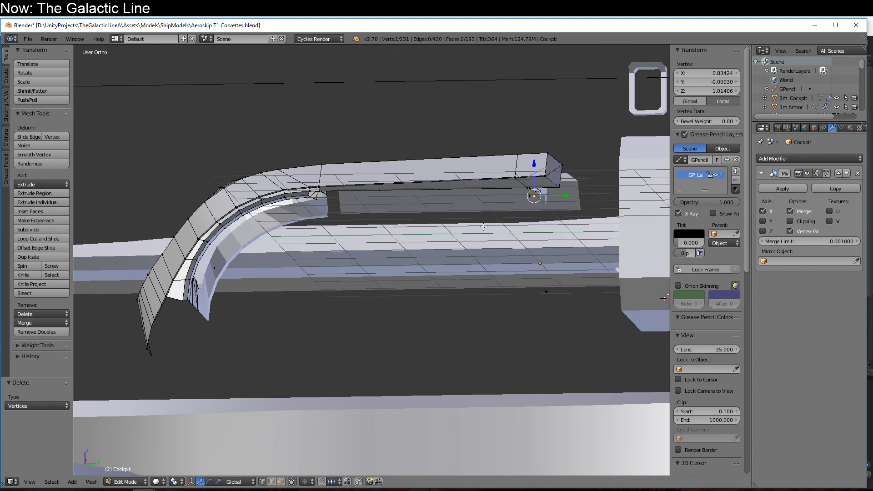
{"action": "key", "text": "ctrl+l"}
{"action": "middle_click_drag", "start_coordinate": [456, 253], "coordinate": [491, 317]}
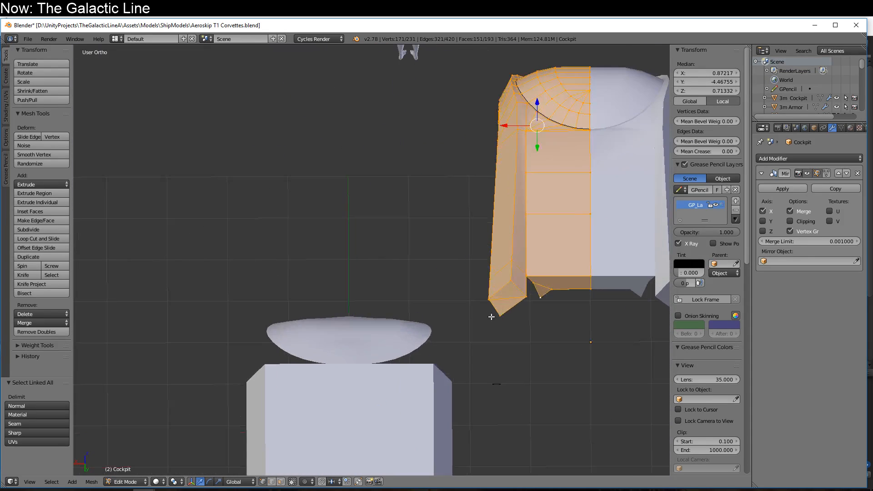
{"action": "right_click", "coordinate": [551, 290]}
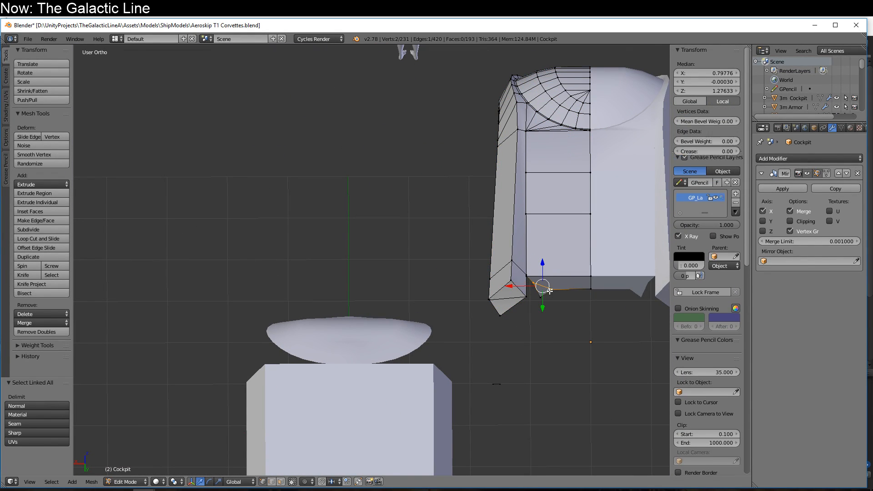
{"action": "key", "text": "x"}
{"action": "left_click", "coordinate": [565, 294]}
{"action": "middle_click_drag", "start_coordinate": [546, 305], "coordinate": [516, 318]}
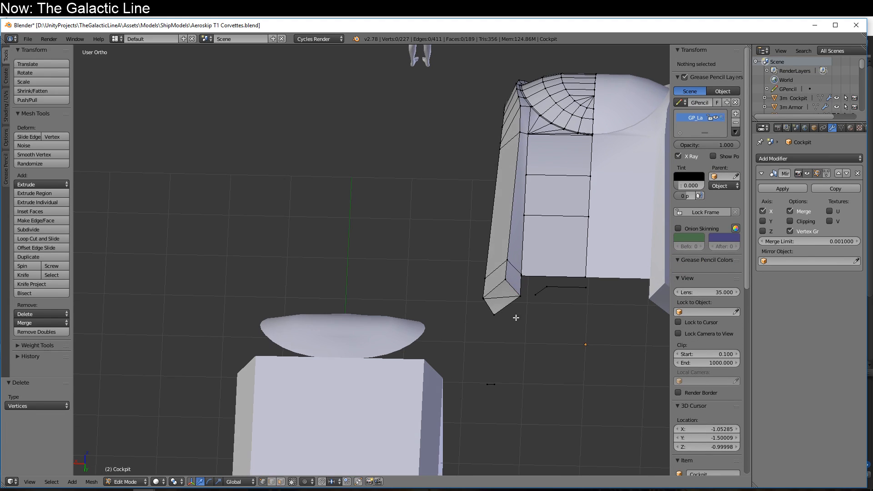
- Delete the loose edge chain behind the roof and the short leftover edge farther back
{"action": "key", "text": "l"}
{"action": "key", "text": "x"}
{"action": "left_click", "coordinate": [556, 289]}
{"action": "right_click", "coordinate": [501, 386]}
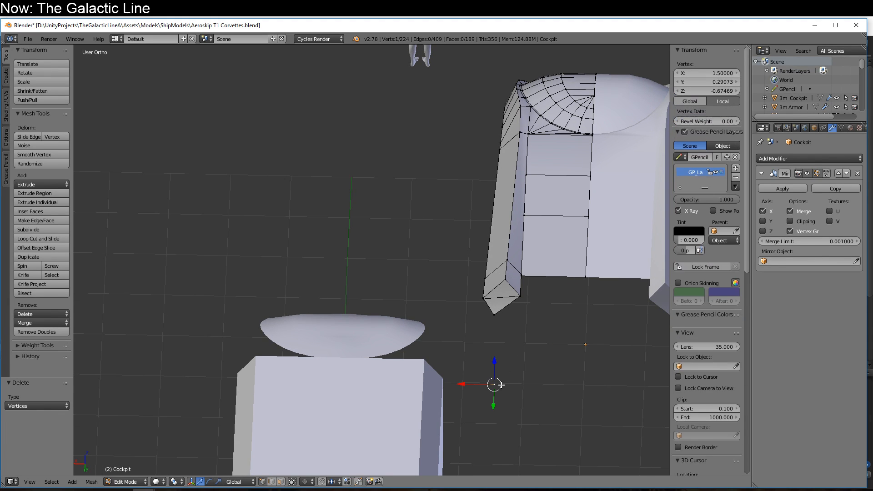
{"action": "key", "text": "x"}
{"action": "left_click", "coordinate": [495, 368]}
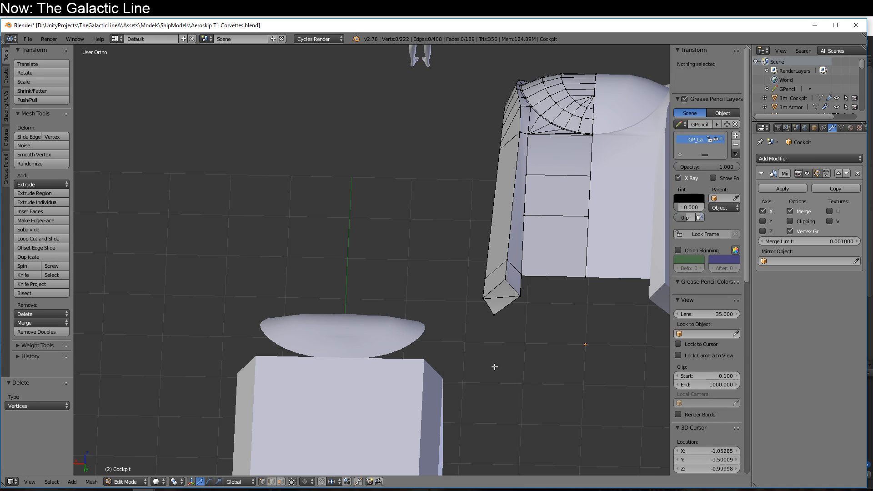
- Delete the vertices of the pointed tip at the rear end of the Cockpit's side beam
{"action": "middle_click_drag", "start_coordinate": [495, 367], "coordinate": [527, 197]}
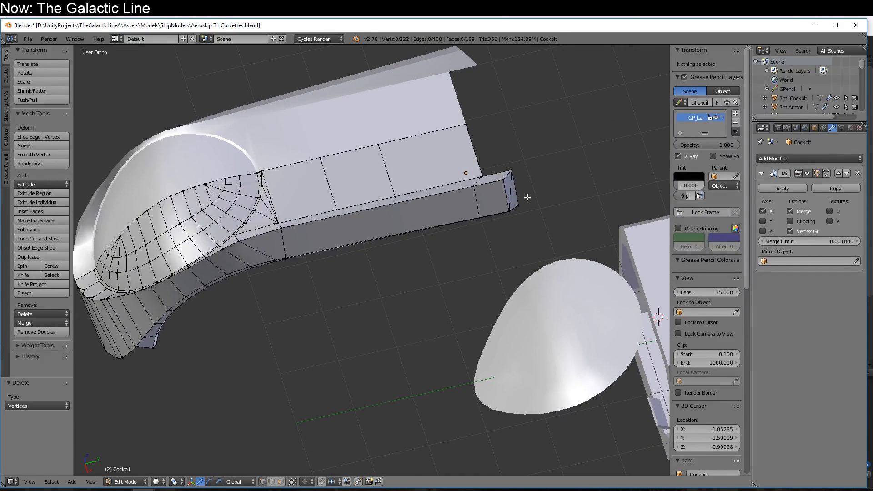
{"action": "right_click", "coordinate": [508, 179]}
{"action": "key", "text": "x"}
{"action": "left_click", "coordinate": [506, 222]}
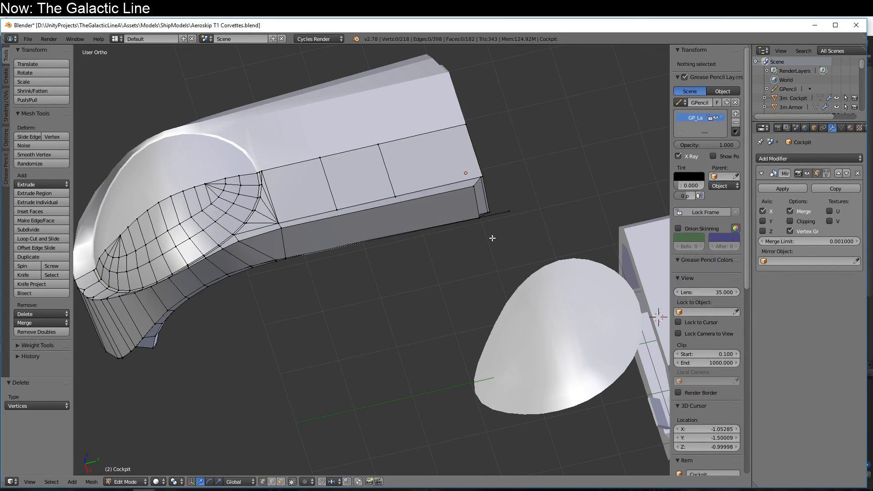
- Delete the leftover vertex and the rear edge loop of the Cockpit's roof and side beam
{"action": "middle_click_drag", "start_coordinate": [508, 225], "coordinate": [485, 238]}
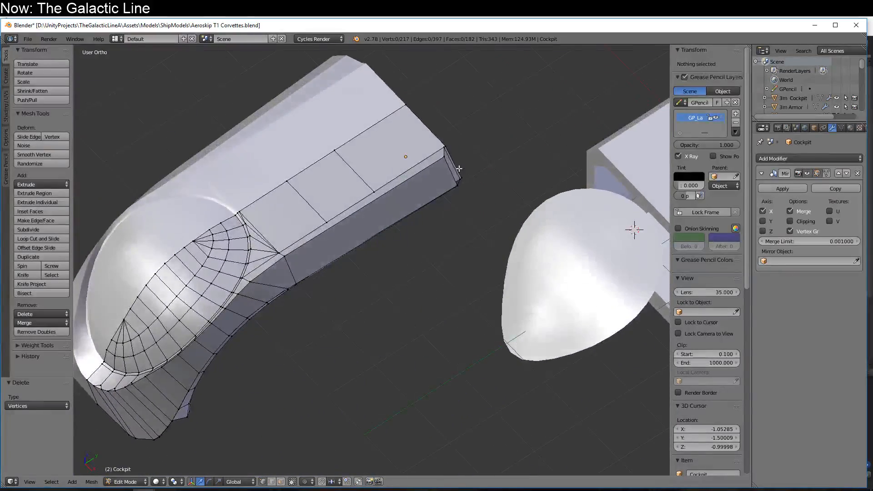
{"action": "right_click", "coordinate": [444, 146], "text": "alt"}
{"action": "key", "text": "x"}
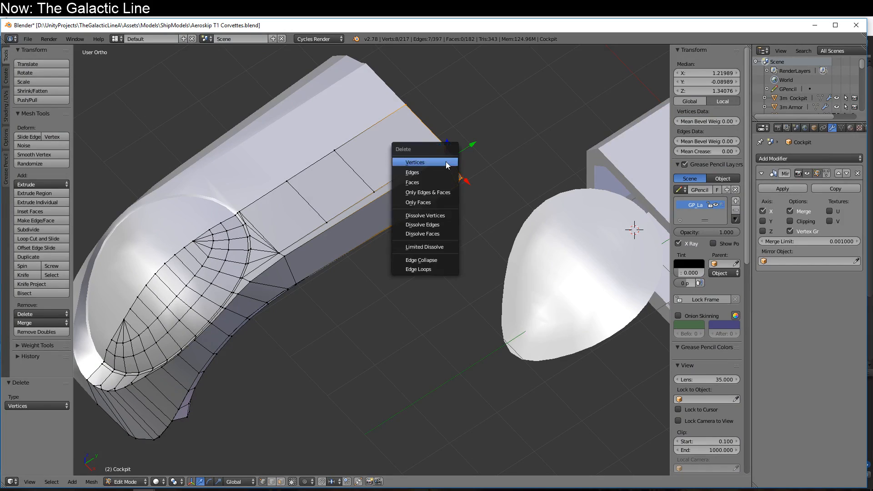
{"action": "left_click", "coordinate": [443, 162]}
{"action": "middle_click_drag", "start_coordinate": [373, 175], "coordinate": [353, 302]}
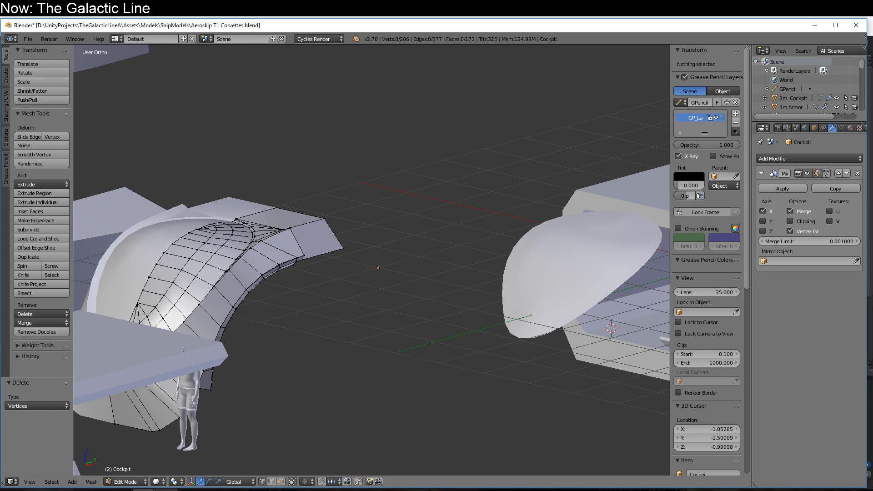
- Switch to the Aeroskip T1 Corvettes Temp.blend window and set its viewport shading to Rendered
{"action": "left_click", "coordinate": [144, 490]}
{"action": "left_click", "coordinate": [193, 457]}
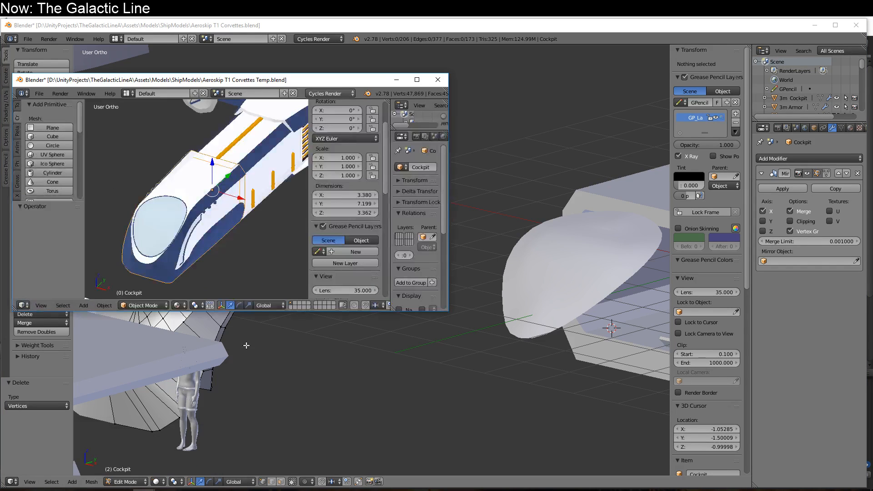
{"action": "scroll", "coordinate": [283, 204], "scroll_direction": "up", "scroll_amount": 1}
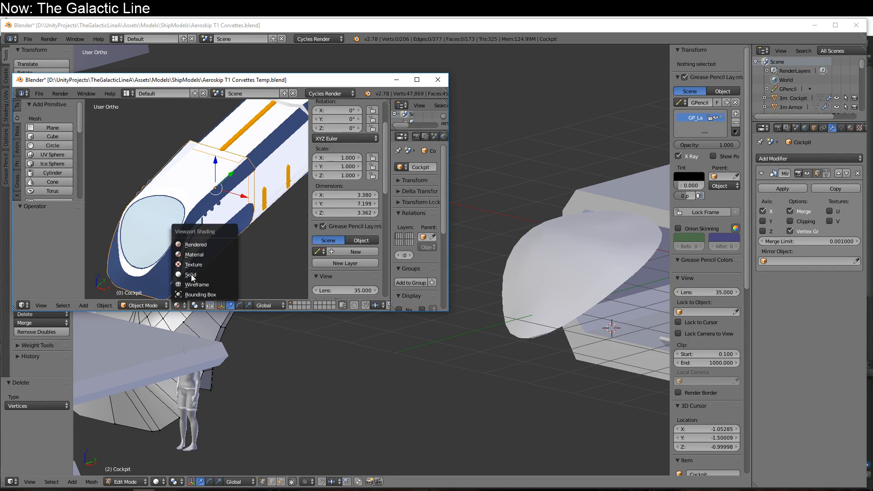
{"action": "left_click", "coordinate": [198, 245]}
{"action": "scroll", "coordinate": [273, 234], "scroll_direction": "up", "scroll_amount": 3}
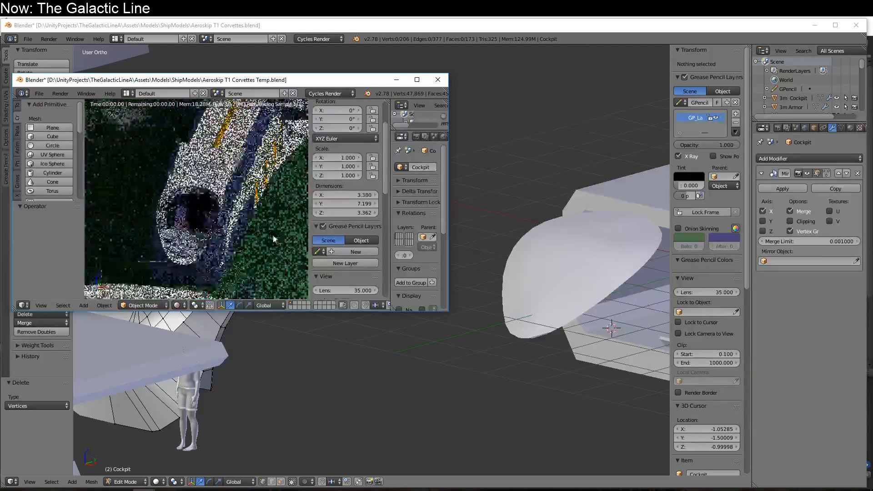
- Hide the selected object and inspect the rendered cockpit and hull from the front and the side
{"action": "scroll", "coordinate": [252, 234], "scroll_direction": "down", "scroll_amount": 3}
{"action": "key", "text": "h"}
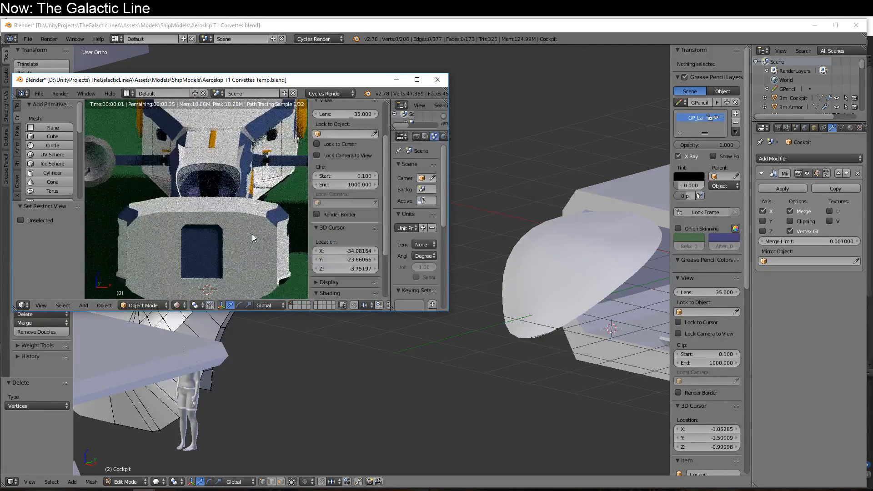
{"action": "scroll", "coordinate": [250, 225], "scroll_direction": "down", "scroll_amount": 3}
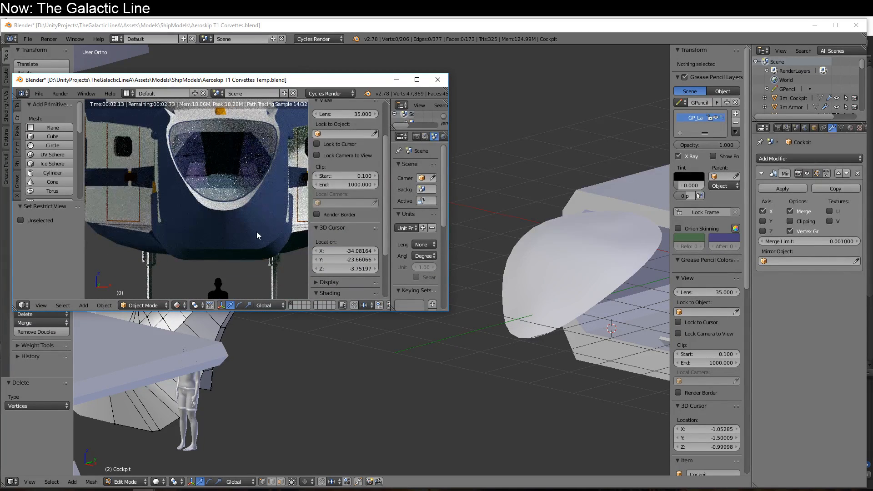
{"action": "scroll", "coordinate": [255, 231], "scroll_direction": "up", "scroll_amount": 2}
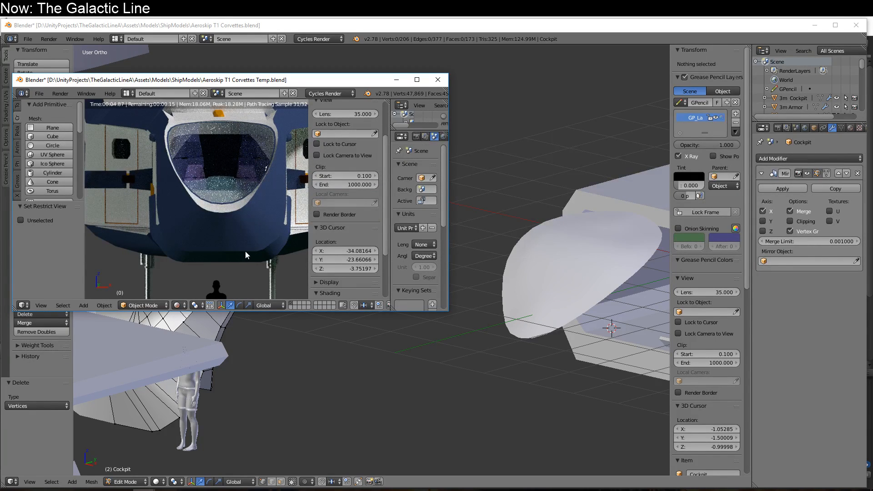
{"action": "middle_click_drag", "start_coordinate": [244, 251], "coordinate": [188, 243]}
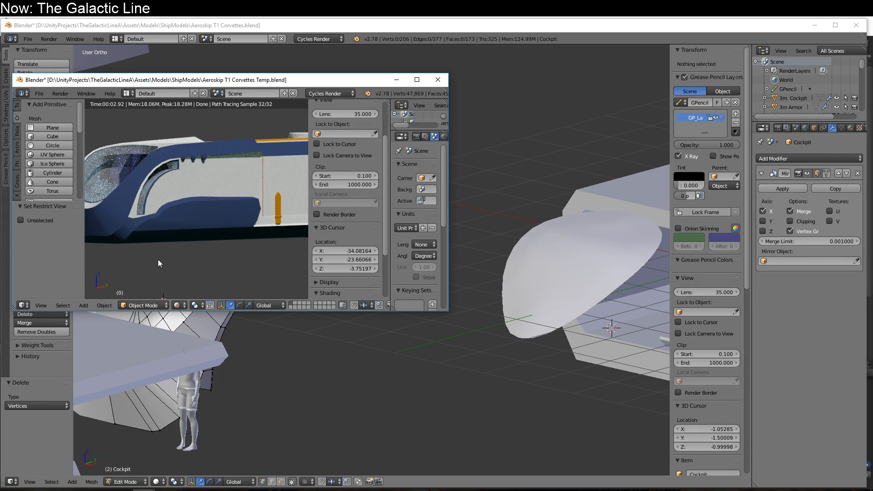
{"action": "middle_click_drag", "start_coordinate": [158, 263], "coordinate": [209, 256]}
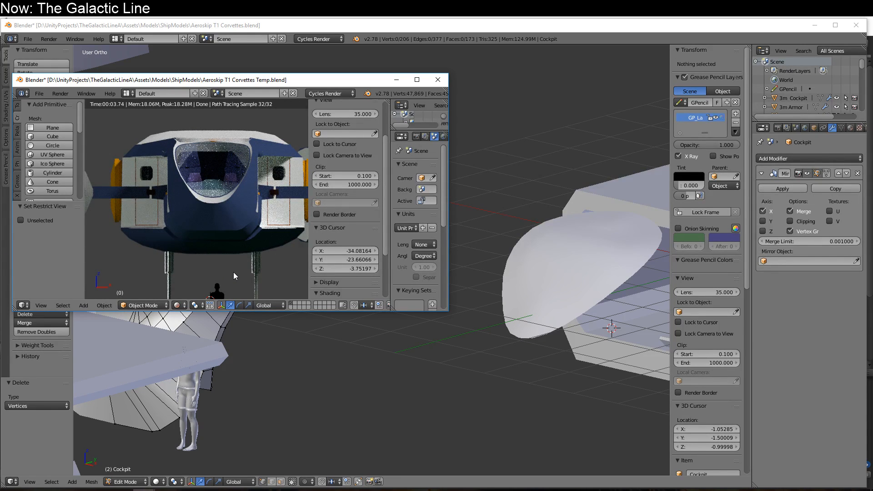
- Set the viewport shading to Material, select the Cockpit and maximize the Temp.blend window
{"action": "left_click", "coordinate": [179, 305]}
{"action": "left_click", "coordinate": [195, 251]}
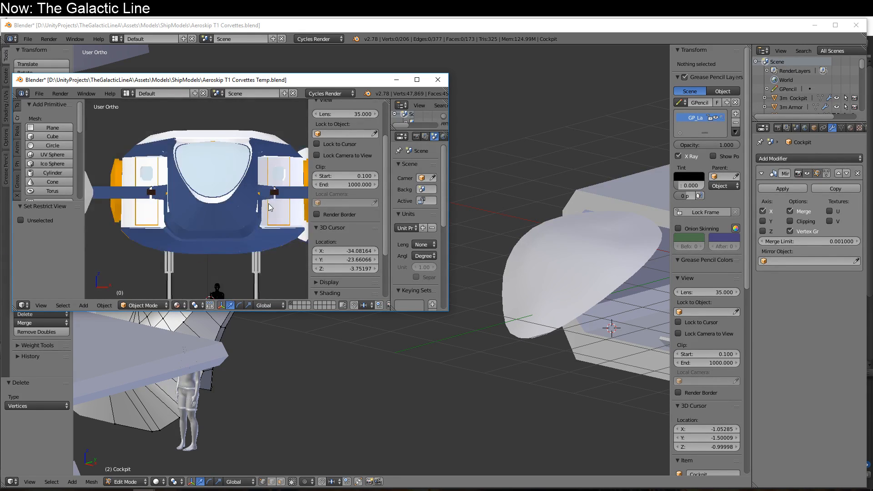
{"action": "scroll", "coordinate": [270, 200], "scroll_direction": "up", "scroll_amount": 5}
{"action": "mouse_move", "coordinate": [273, 198]}
{"action": "middle_mouse_down"}
{"action": "mouse_move", "coordinate": [269, 215]}
{"action": "mouse_move", "coordinate": [267, 207]}
{"action": "middle_mouse_up"}
{"action": "mouse_move", "coordinate": [267, 207]}
{"action": "right_mouse_down"}
{"action": "mouse_move", "coordinate": [94, 219]}
{"action": "mouse_move", "coordinate": [253, 210]}
{"action": "right_mouse_up"}
{"action": "key", "text": "w"}
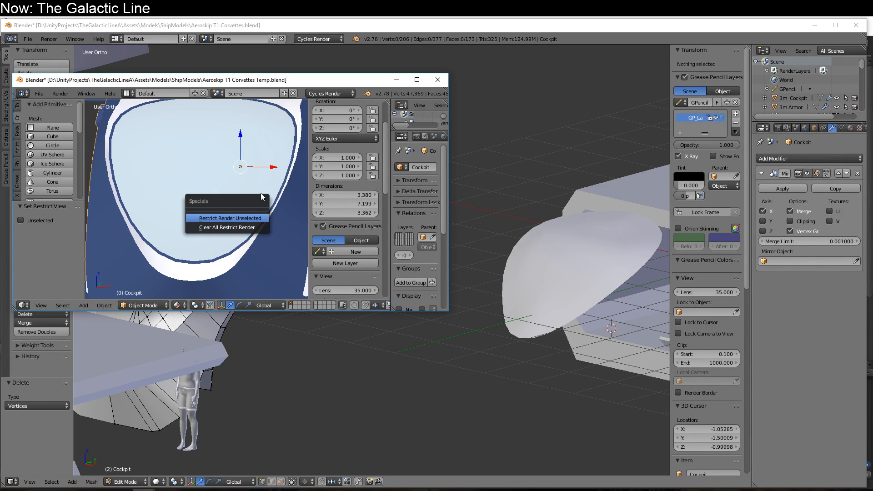
{"action": "key", "text": "w"}
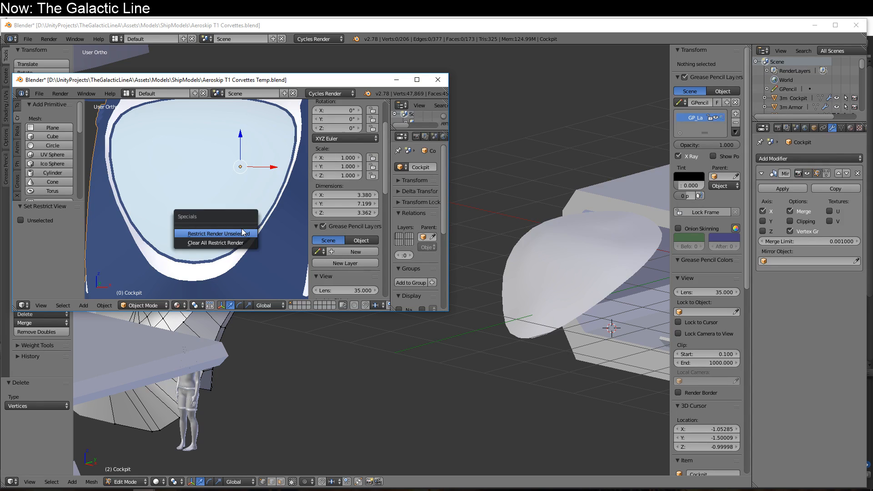
{"action": "double_click", "coordinate": [316, 80]}
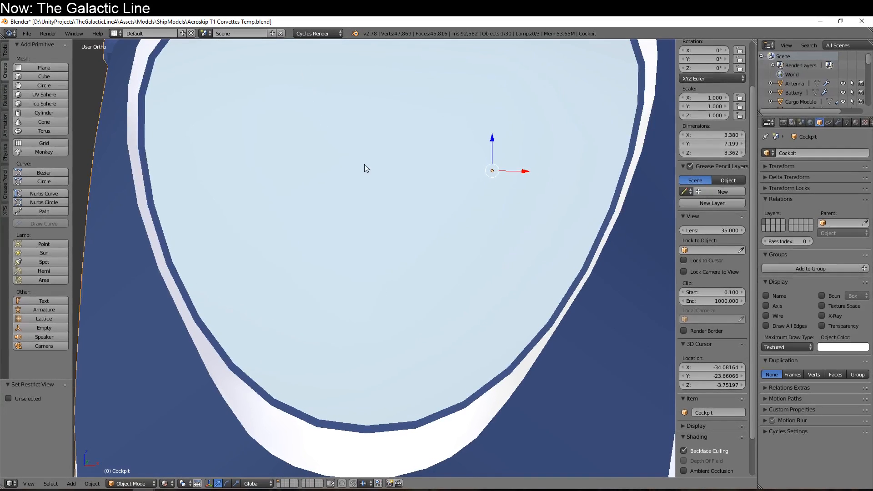
{"action": "right_click", "coordinate": [485, 233]}
{"action": "scroll", "coordinate": [482, 240], "scroll_direction": "down", "scroll_amount": 7}
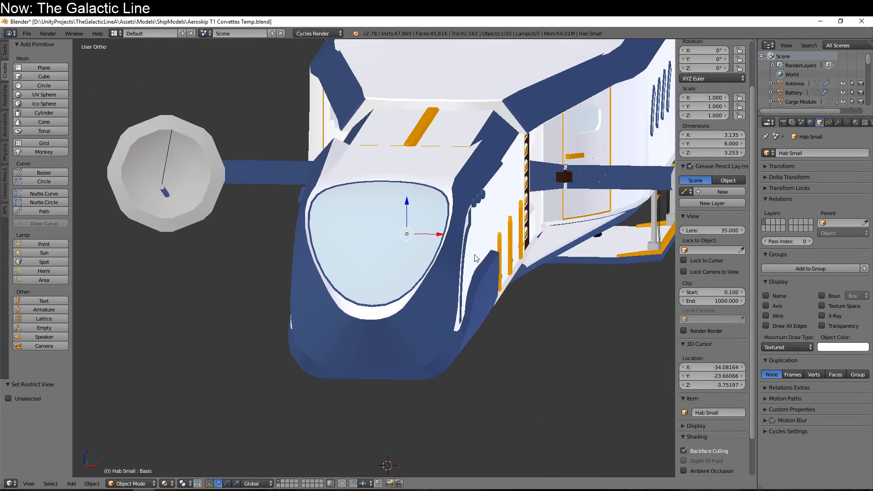
{"action": "key", "text": "Tab"}
{"action": "scroll", "coordinate": [471, 253], "scroll_direction": "up", "scroll_amount": 1}
{"action": "key", "text": "Tab"}
{"action": "right_click", "coordinate": [460, 288]}
{"action": "key", "text": "g"}
{"action": "right_click", "coordinate": [246, 365]}
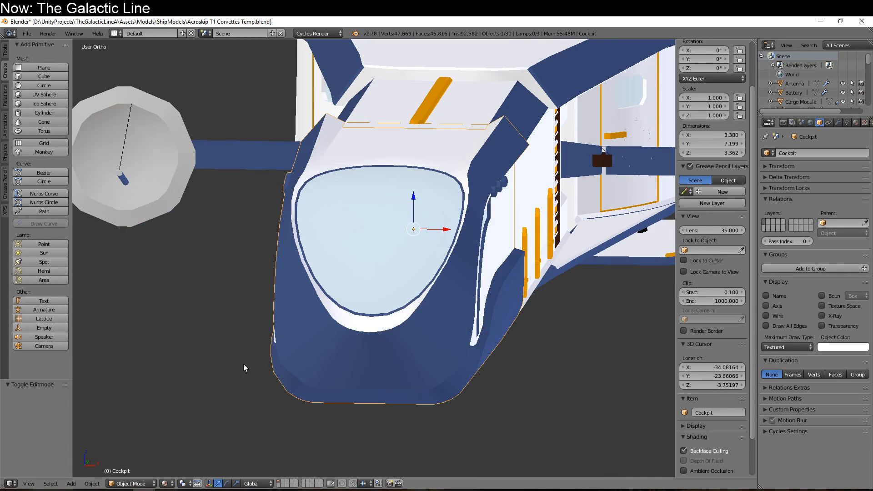
{"action": "key", "text": "g"}
{"action": "right_click", "coordinate": [268, 350]}
- Walk through the reference Cockpit's interior to examine the seats, side window openings and canopy frame
{"action": "key", "text": "shift+f"}
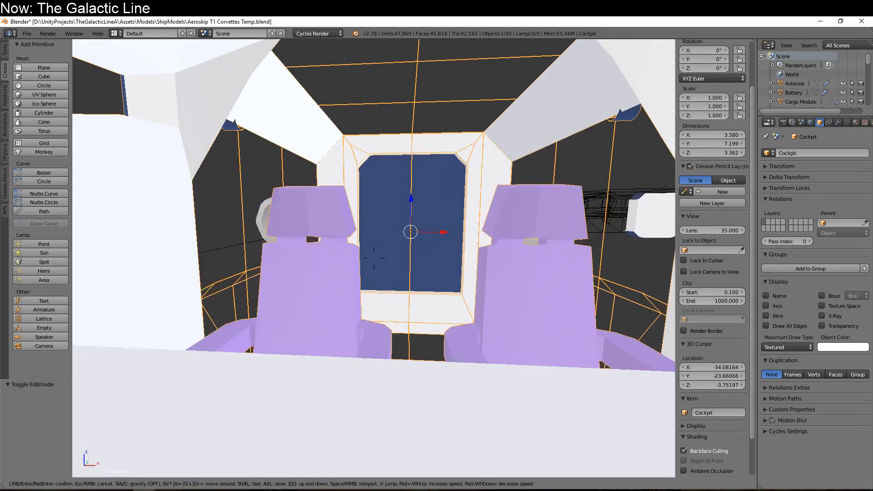
{"action": "key", "text": "w"}
{"action": "key", "text": "w"}
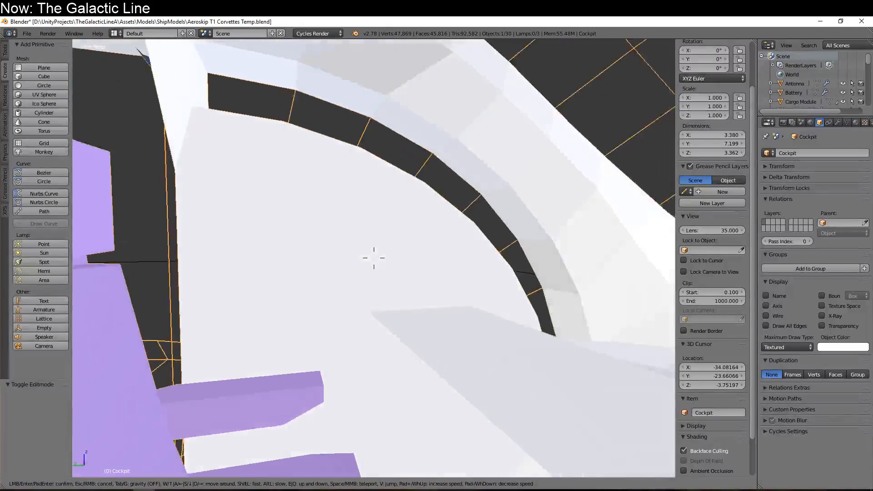
{"action": "key", "text": "w"}
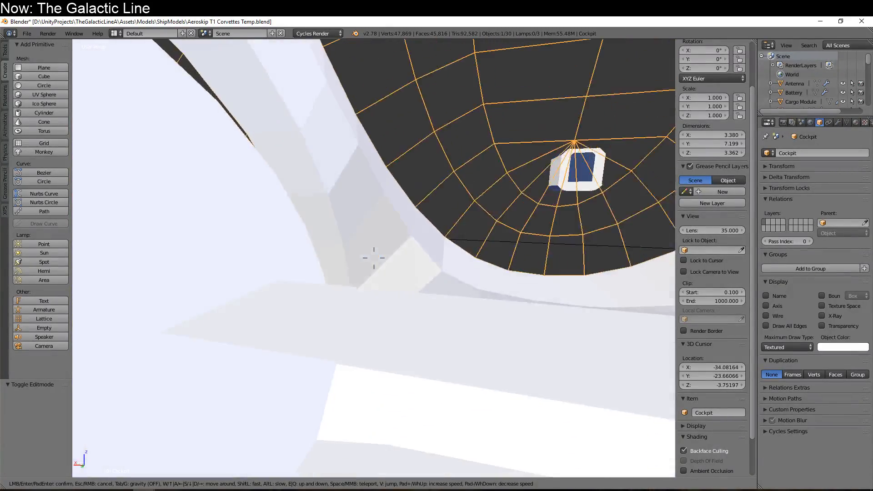
{"action": "key", "text": "s"}
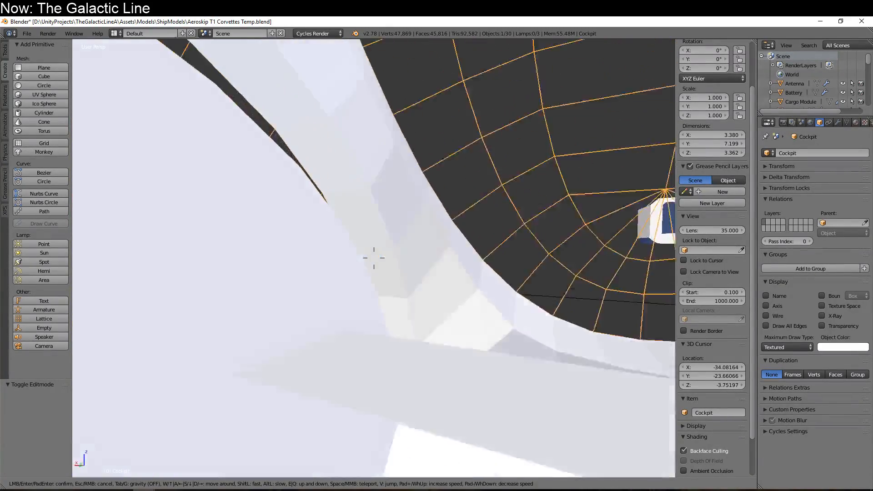
{"action": "key", "text": "w"}
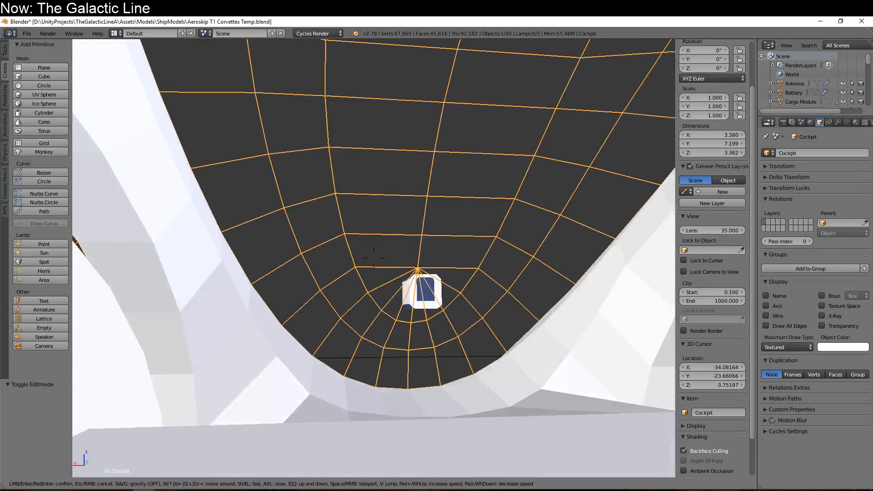
- Walk around the outside of the reference Cockpit to examine its canopy and side windows, ending walk navigation
{"action": "key", "text": "s"}
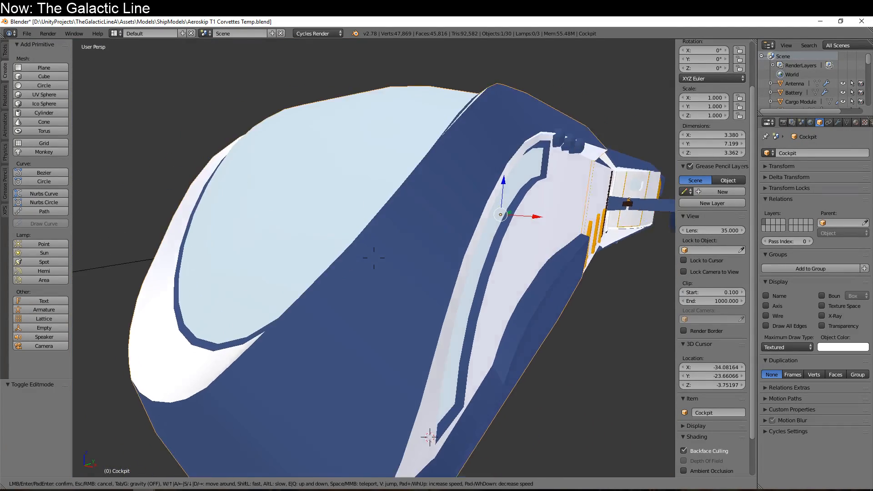
{"action": "key", "text": "d"}
{"action": "key", "text": "s"}
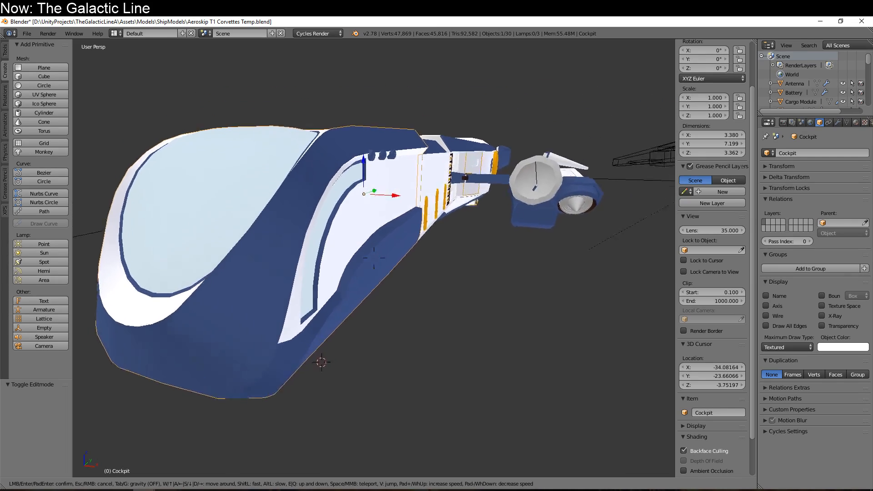
{"action": "key", "text": "w"}
{"action": "key", "text": "a"}
{"action": "key", "text": "s"}
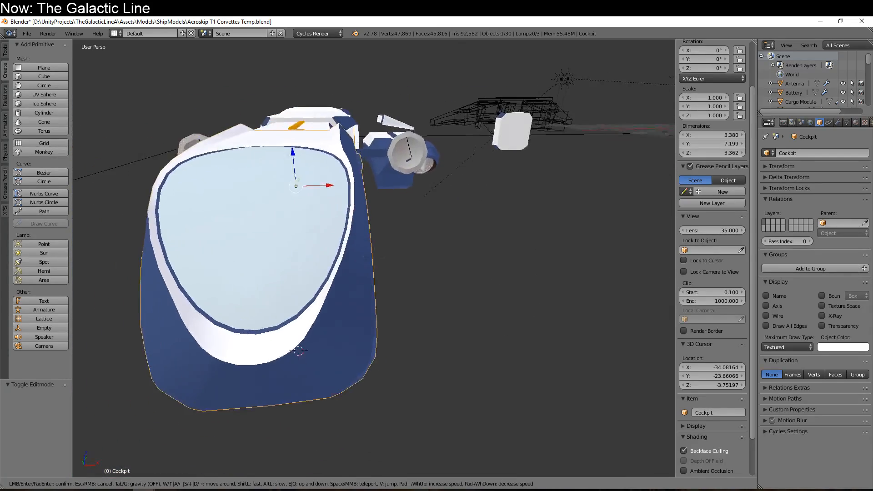
{"action": "key", "text": "d"}
{"action": "key", "text": "w"}
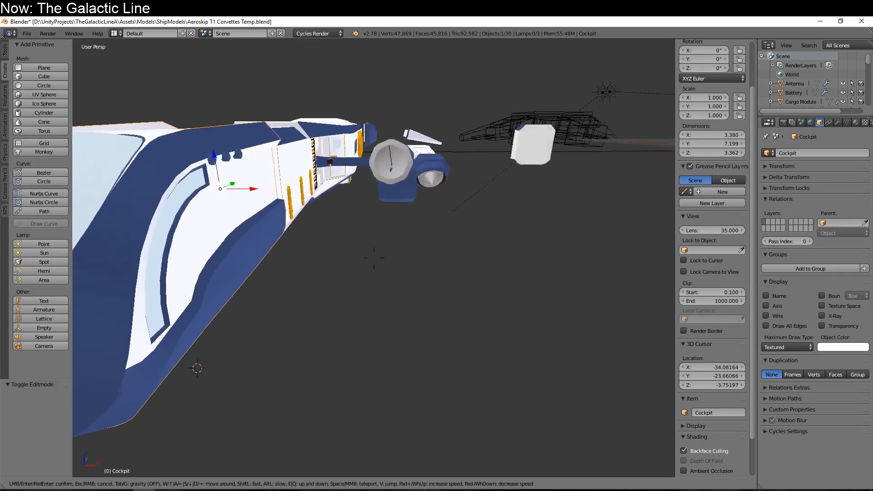
{"action": "key", "text": "a"}
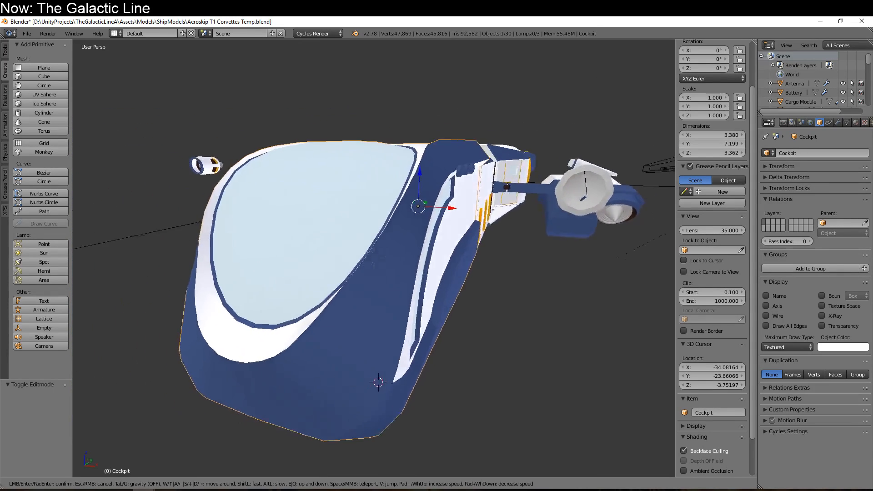
{"action": "key", "text": "a"}
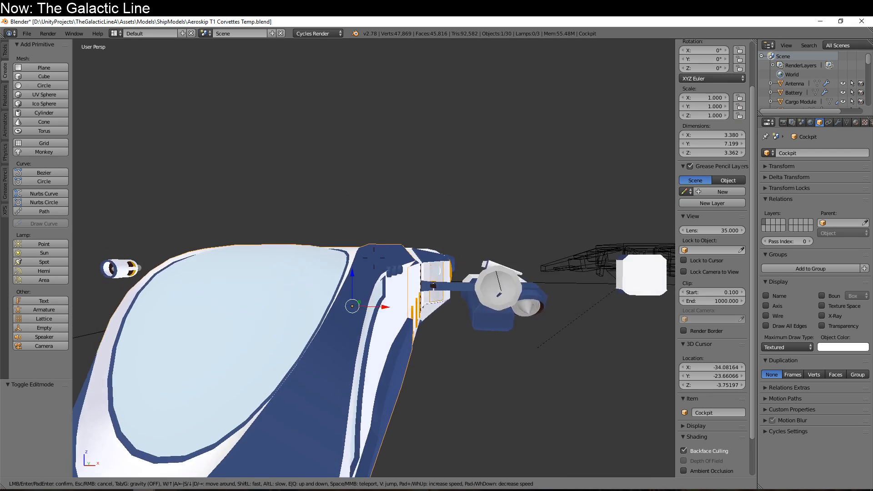
{"action": "key", "text": "Escape"}
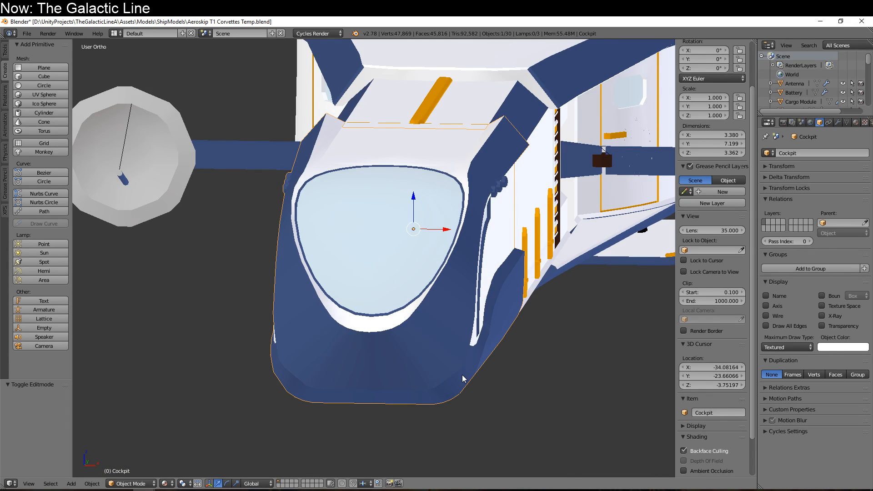
- Switch the view to perspective and examine the reference Cockpit's canopy, side window and hull from several angles
{"action": "key", "text": "KP_5"}
{"action": "scroll", "coordinate": [459, 317], "scroll_direction": "down", "scroll_amount": 5}
{"action": "middle_click_drag", "start_coordinate": [459, 317], "coordinate": [370, 334]}
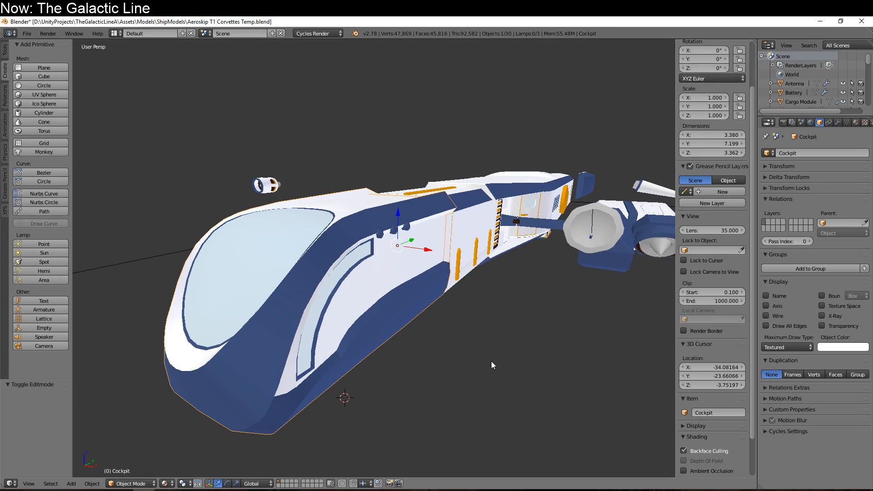
{"action": "middle_click_drag", "start_coordinate": [492, 363], "coordinate": [483, 378]}
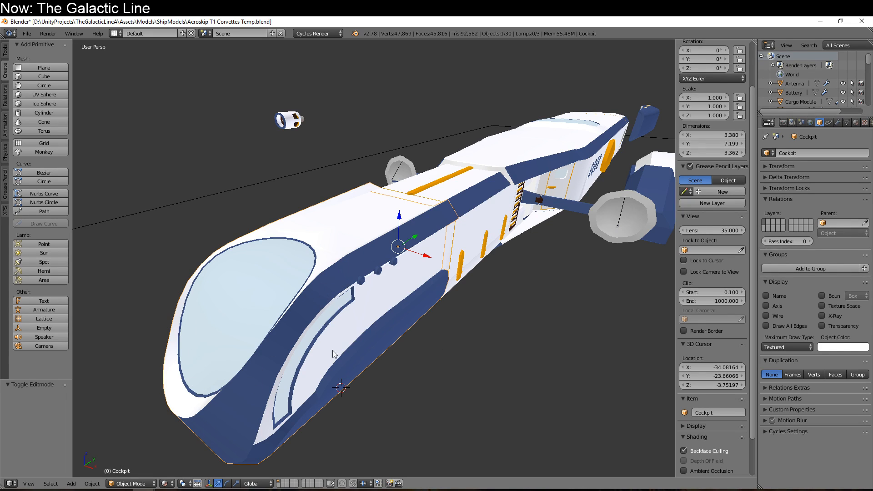
{"action": "middle_click_drag", "start_coordinate": [342, 427], "coordinate": [356, 411]}
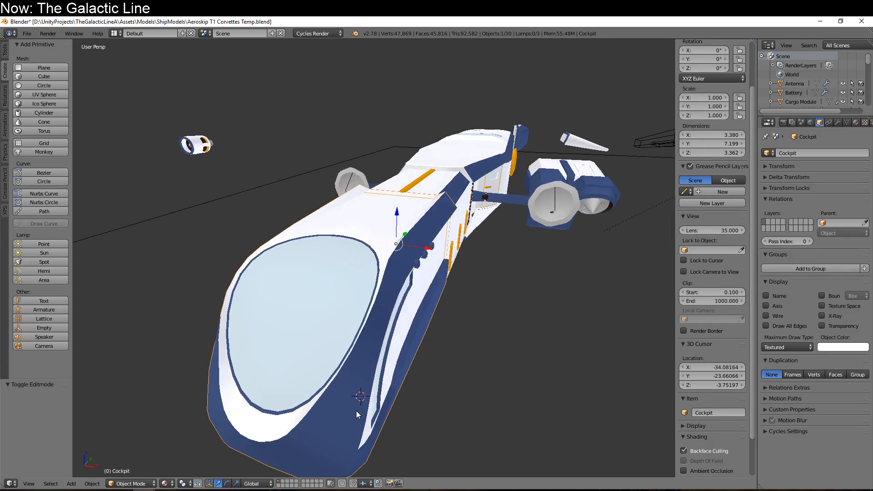
{"action": "middle_click_drag", "start_coordinate": [470, 395], "coordinate": [457, 395]}
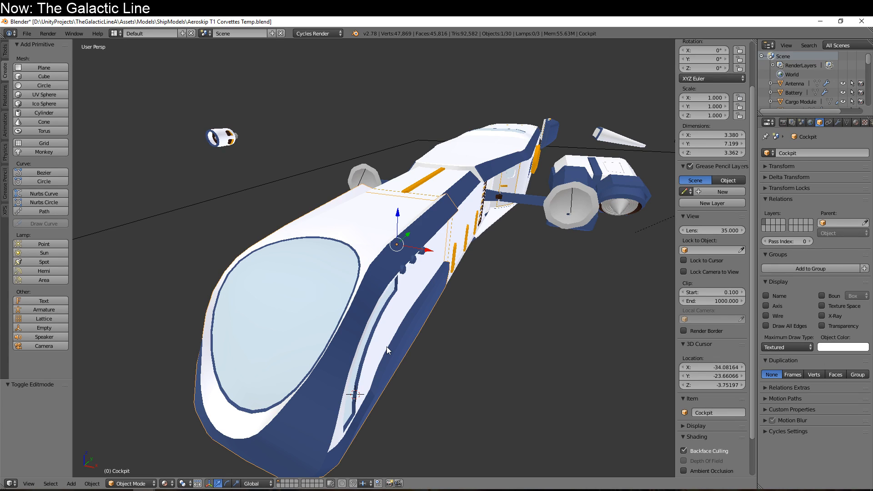
- Try the reference Cockpit upside down by rotating it 180° about the global Y axis, and clear its rotation
{"action": "type", "text": "ry180"}
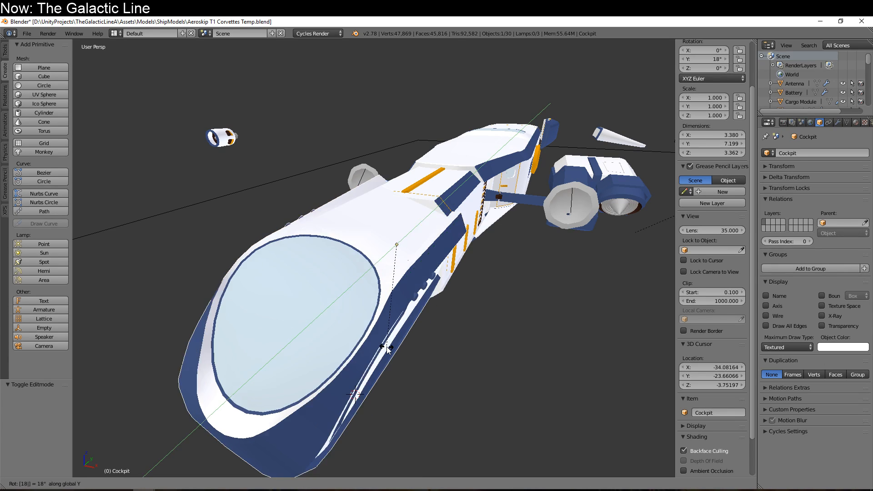
{"action": "key", "text": "Return"}
{"action": "middle_click_drag", "start_coordinate": [387, 351], "coordinate": [383, 271]}
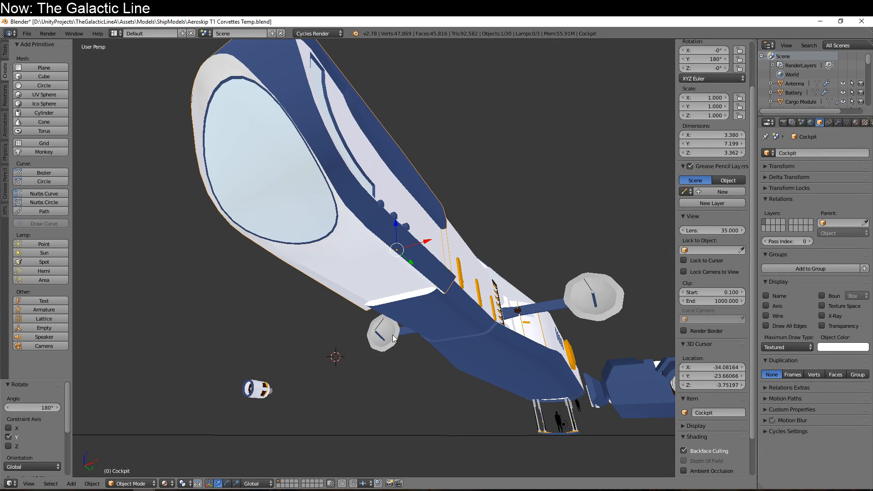
{"action": "middle_click_drag", "start_coordinate": [393, 338], "coordinate": [385, 362]}
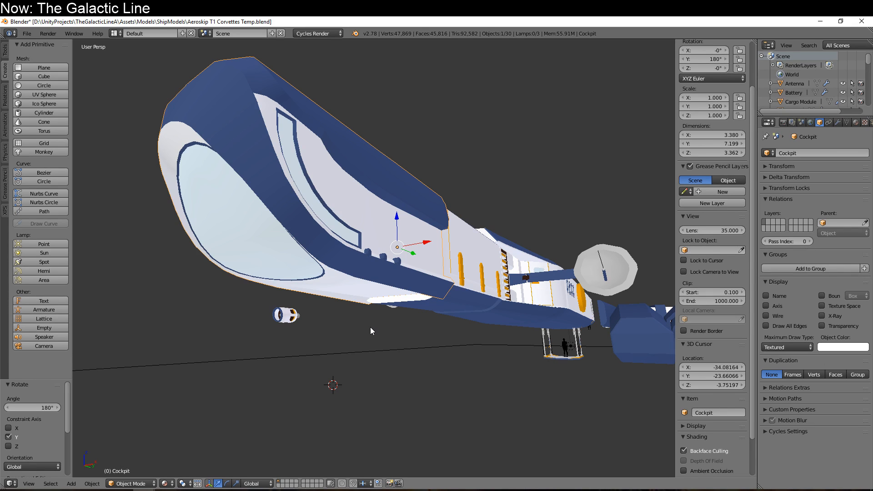
{"action": "key", "text": "alt+r"}
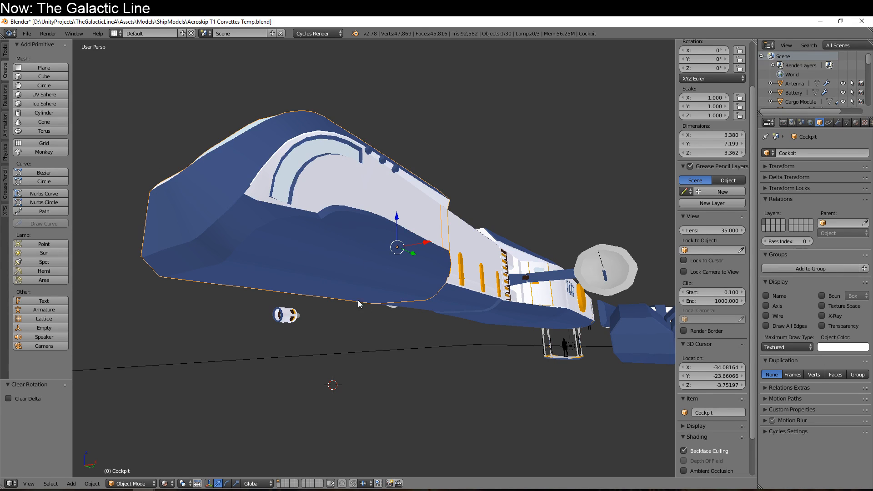
- Rotate the reference Cockpit 180° about the global Y axis and examine the flipped shape from above and below
{"action": "middle_click_drag", "start_coordinate": [358, 303], "coordinate": [320, 358]}
{"action": "key", "text": "r"}
{"action": "key", "text": "y"}
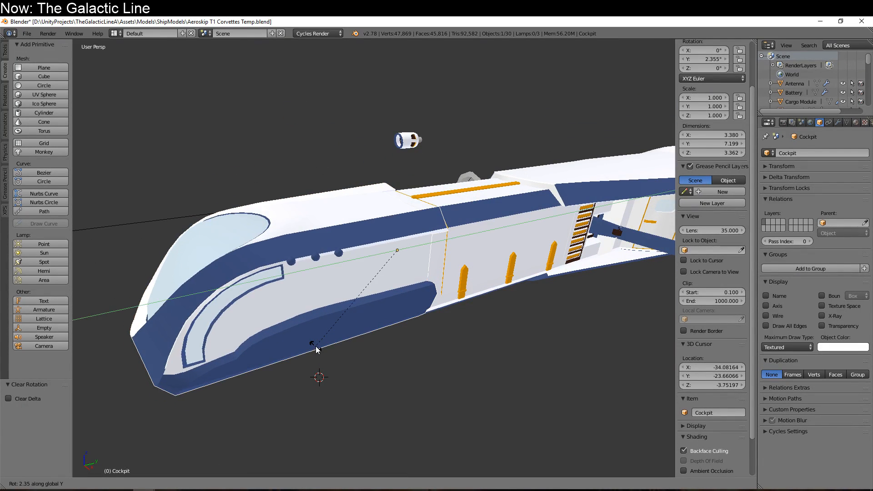
{"action": "key", "text": "1"}
{"action": "key", "text": "8"}
{"action": "key", "text": "0"}
{"action": "key", "text": "Return"}
{"action": "mouse_move", "coordinate": [429, 327]}
{"action": "middle_mouse_down"}
{"action": "mouse_move", "coordinate": [453, 350]}
{"action": "mouse_move", "coordinate": [419, 321]}
{"action": "middle_mouse_up"}
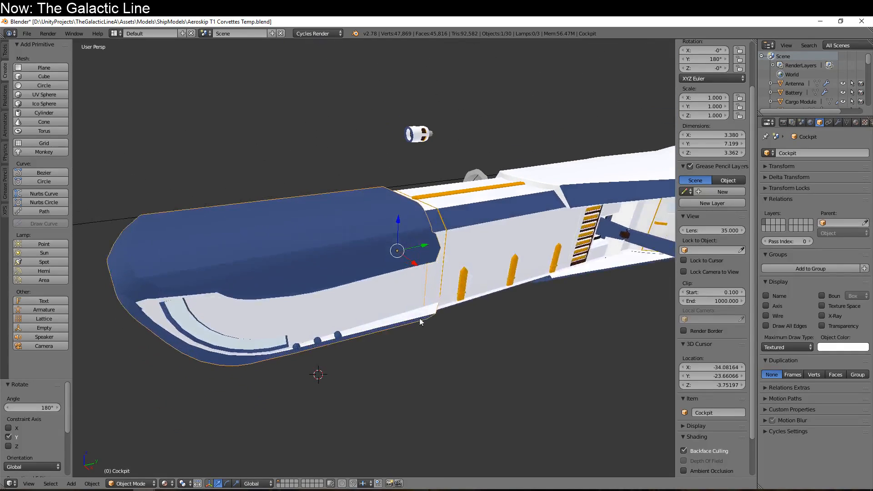
{"action": "middle_click_drag", "start_coordinate": [461, 216], "coordinate": [449, 359]}
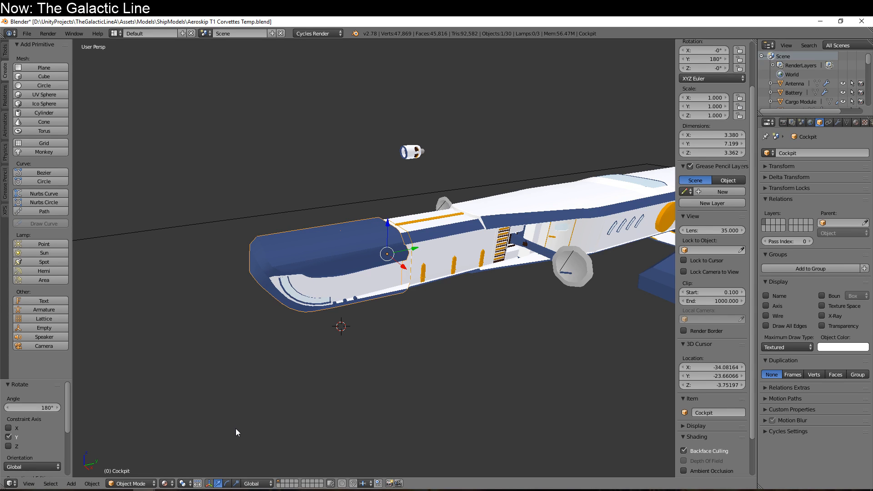
{"action": "middle_click_drag", "start_coordinate": [258, 407], "coordinate": [321, 354]}
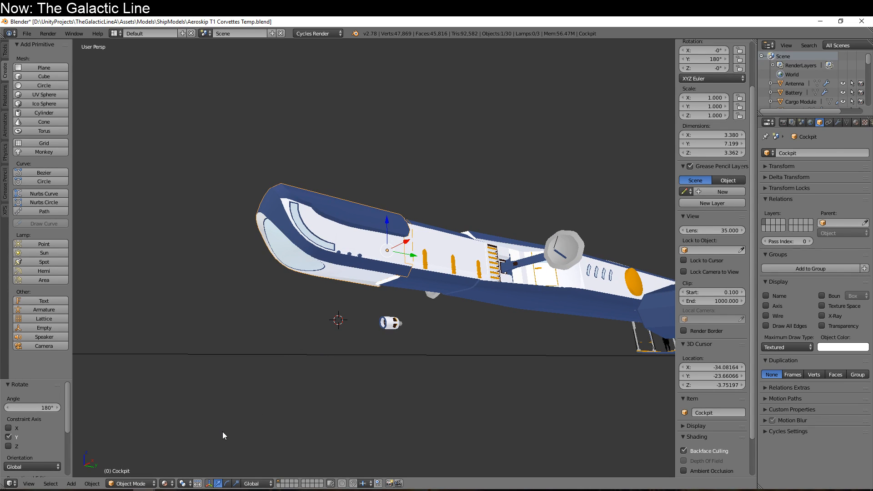
- Switch to the Aeroskip T1 Corvettes.blend window and set its viewport shading to Material
{"action": "left_click", "coordinate": [144, 490]}
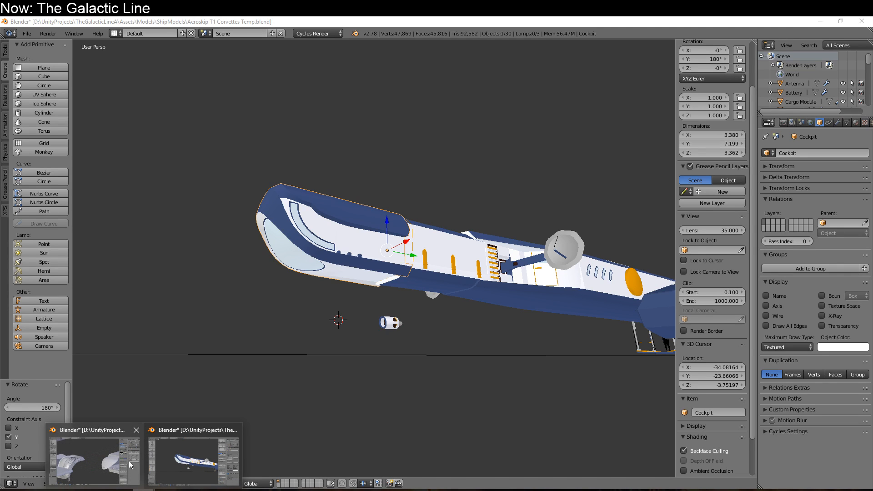
{"action": "left_click", "coordinate": [111, 445]}
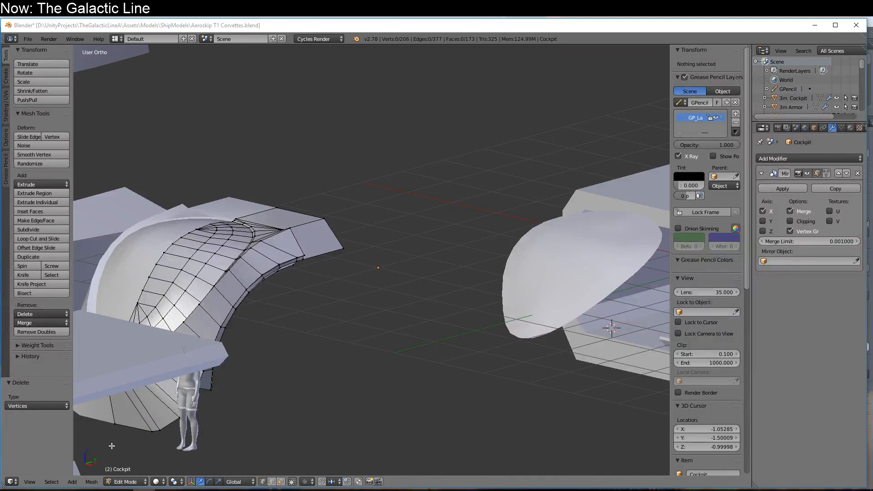
{"action": "scroll", "coordinate": [351, 421], "scroll_direction": "down", "scroll_amount": 6}
{"action": "middle_click_drag", "start_coordinate": [359, 411], "coordinate": [463, 435]}
{"action": "middle_click_drag", "start_coordinate": [218, 415], "coordinate": [415, 435], "text": "shift"}
{"action": "scroll", "coordinate": [407, 430], "scroll_direction": "down", "scroll_amount": 3}
{"action": "scroll", "coordinate": [326, 412], "scroll_direction": "up", "scroll_amount": 2}
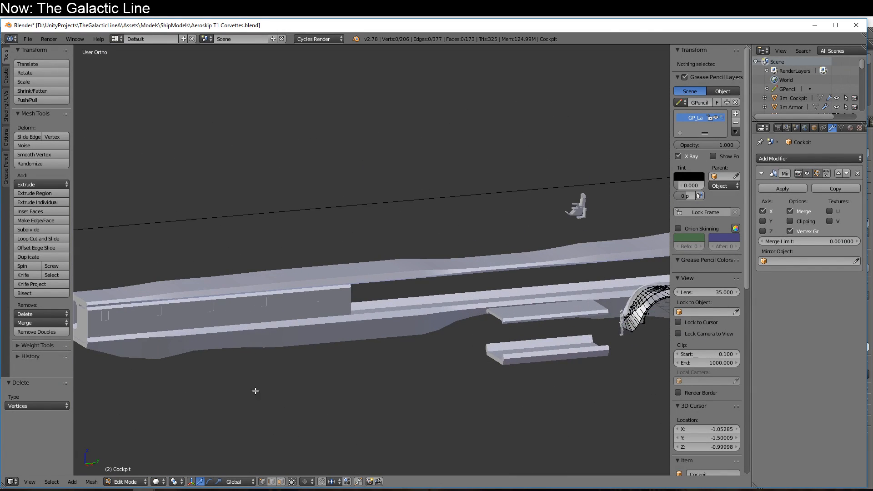
{"action": "left_click", "coordinate": [157, 482]}
{"action": "left_click", "coordinate": [185, 428]}
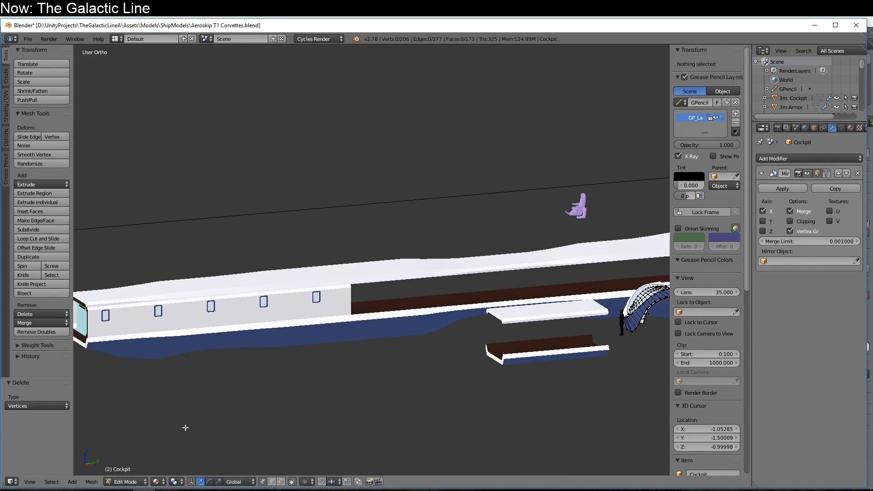
{"action": "middle_click_drag", "start_coordinate": [200, 376], "coordinate": [306, 409], "text": "shift"}
{"action": "scroll", "coordinate": [244, 395], "scroll_direction": "down", "scroll_amount": 1}
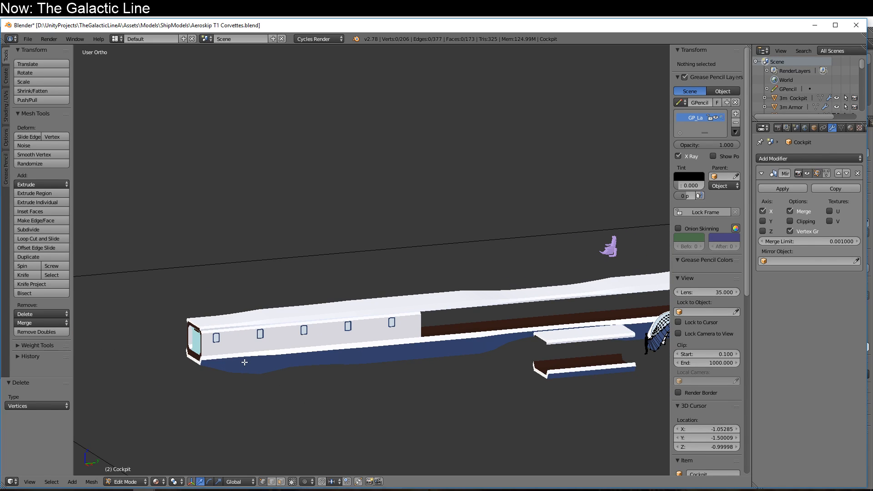
- Switch to Object Mode and rotate the six 3m Armor segments along the long hull 180° about the global Y axis
{"action": "left_click", "coordinate": [245, 363]}
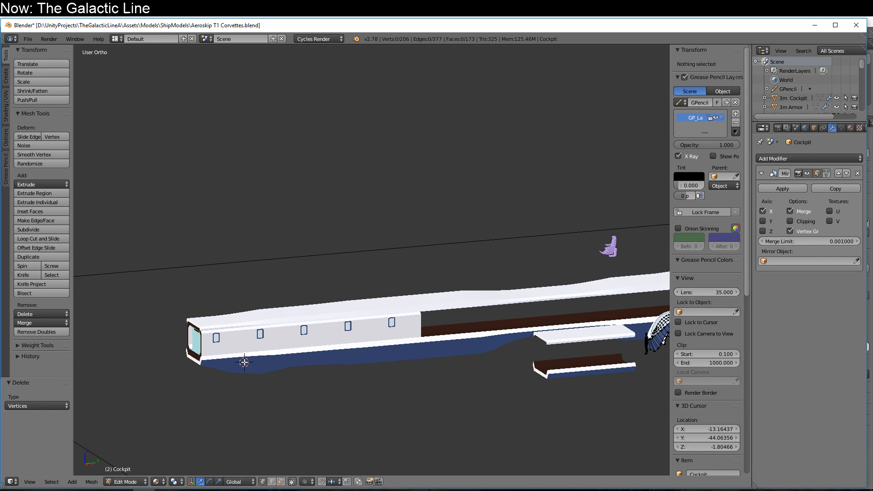
{"action": "left_click", "coordinate": [146, 482]}
{"action": "left_click", "coordinate": [132, 471]}
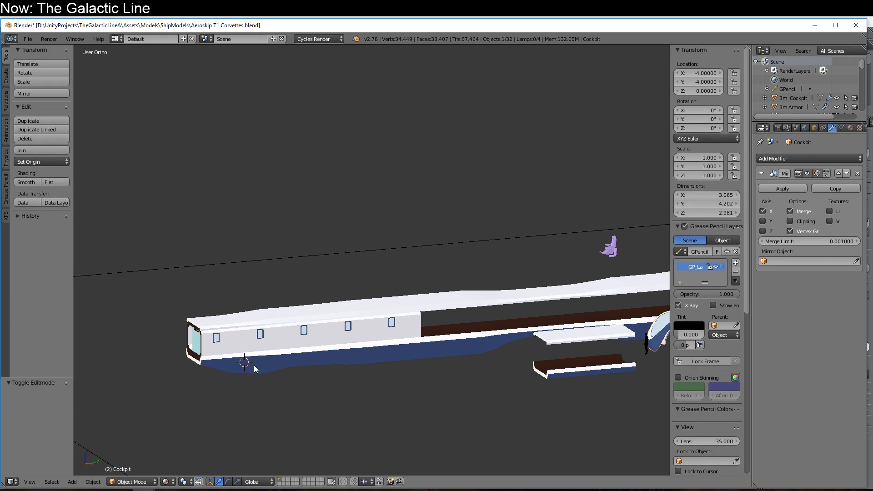
{"action": "right_click", "coordinate": [254, 365]}
{"action": "right_click", "coordinate": [314, 362], "text": "shift"}
{"action": "right_click", "coordinate": [405, 351], "text": "shift"}
{"action": "right_click", "coordinate": [460, 345], "text": "shift"}
{"action": "middle_click_drag", "start_coordinate": [481, 360], "coordinate": [243, 407], "text": "shift"}
{"action": "right_click", "coordinate": [344, 329], "text": "shift"}
{"action": "right_click", "coordinate": [450, 323], "text": "shift"}
{"action": "middle_click_drag", "start_coordinate": [294, 426], "coordinate": [406, 362], "text": "shift"}
{"action": "type", "text": "ry180"}
{"action": "key", "text": "Return"}
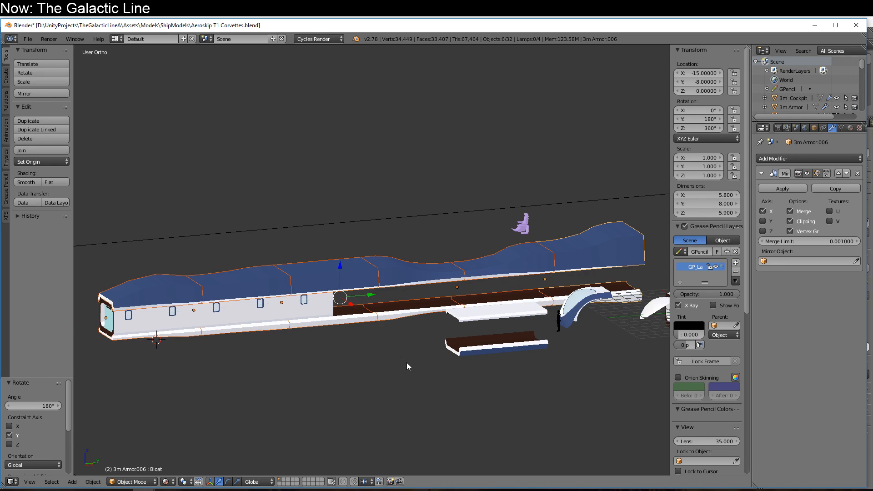
{"action": "middle_click_drag", "start_coordinate": [275, 390], "coordinate": [252, 380]}
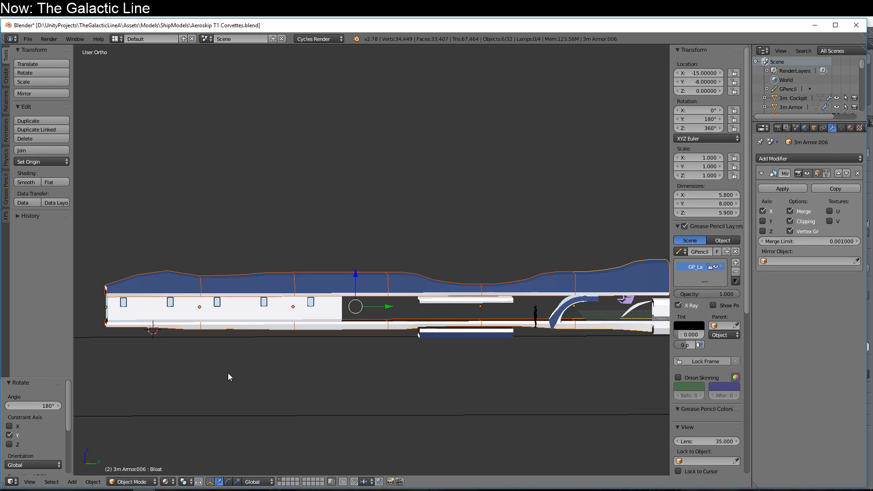
- Hide the detached upper and lower hull pieces standing in front of the long armored hull
{"action": "left_click", "coordinate": [454, 331]}
{"action": "key", "text": "h"}
{"action": "middle_click_drag", "start_coordinate": [454, 330], "coordinate": [474, 332]}
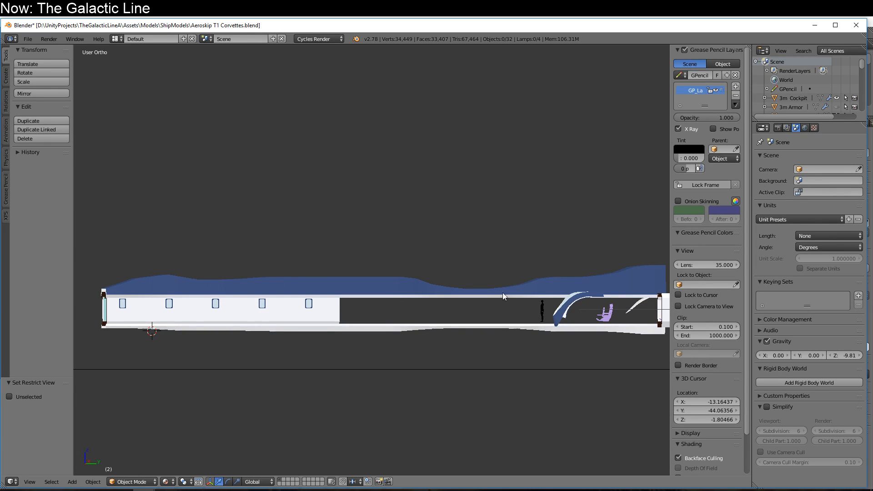
- Rotate the six 3m Armor segments 180° about the global Y axis twice to compare both hull orientations
{"action": "right_click", "coordinate": [228, 292]}
{"action": "right_click", "coordinate": [180, 285], "text": "shift"}
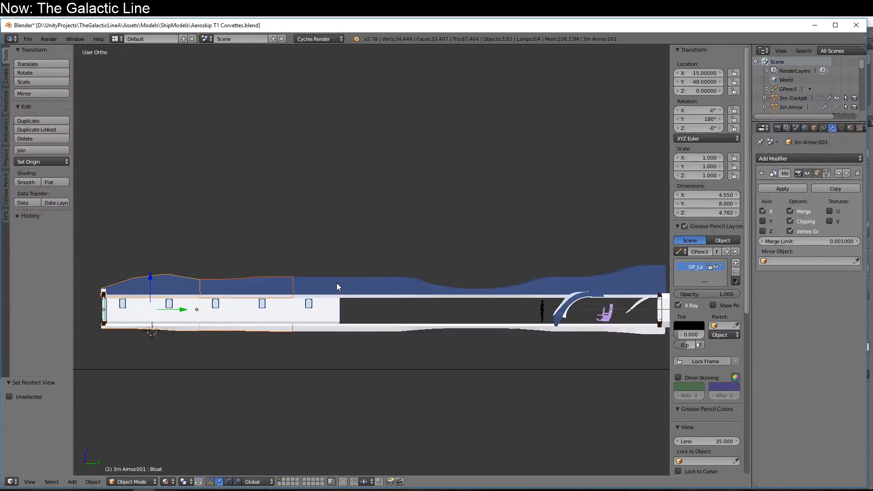
{"action": "right_click", "coordinate": [338, 285], "text": "shift"}
{"action": "right_click", "coordinate": [441, 288], "text": "shift"}
{"action": "right_click", "coordinate": [521, 285], "text": "shift"}
{"action": "right_click", "coordinate": [603, 281], "text": "shift"}
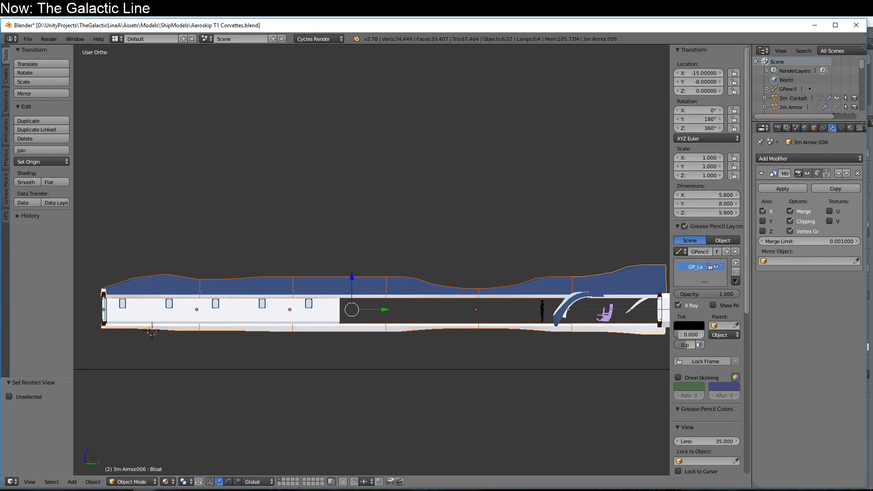
{"action": "key", "text": "r"}
{"action": "key", "text": "y"}
{"action": "key", "text": "1"}
{"action": "key", "text": "8"}
{"action": "key", "text": "0"}
{"action": "key", "text": "Return"}
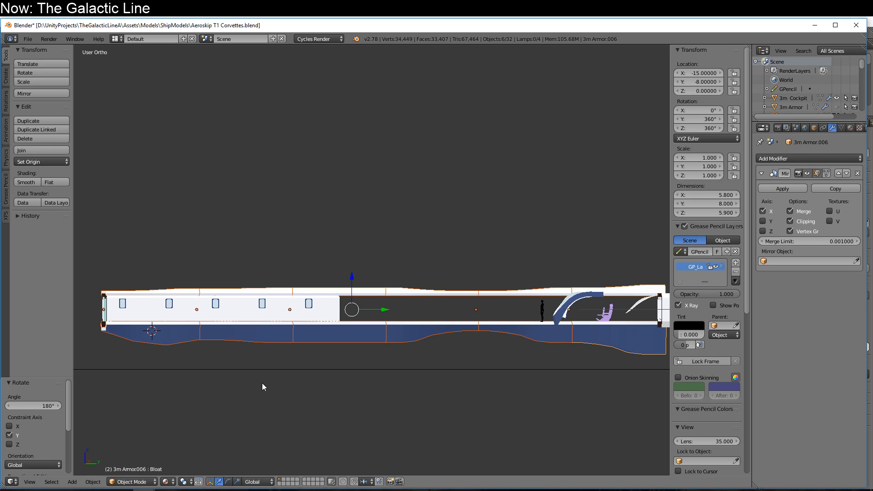
{"action": "type", "text": "ry180"}
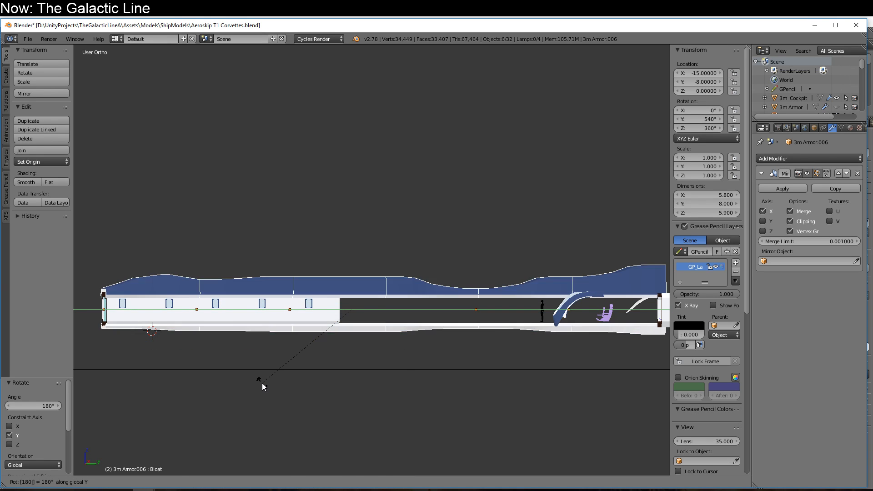
{"action": "key", "text": "Return"}
- Rotate the older Cockpit mesh 180° about the global Y axis
{"action": "middle_click_drag", "start_coordinate": [263, 384], "coordinate": [323, 356]}
{"action": "mouse_move", "coordinate": [325, 278]}
{"action": "middle_mouse_down"}
{"action": "mouse_move", "coordinate": [290, 242]}
{"action": "mouse_move", "coordinate": [317, 278]}
{"action": "middle_mouse_up"}
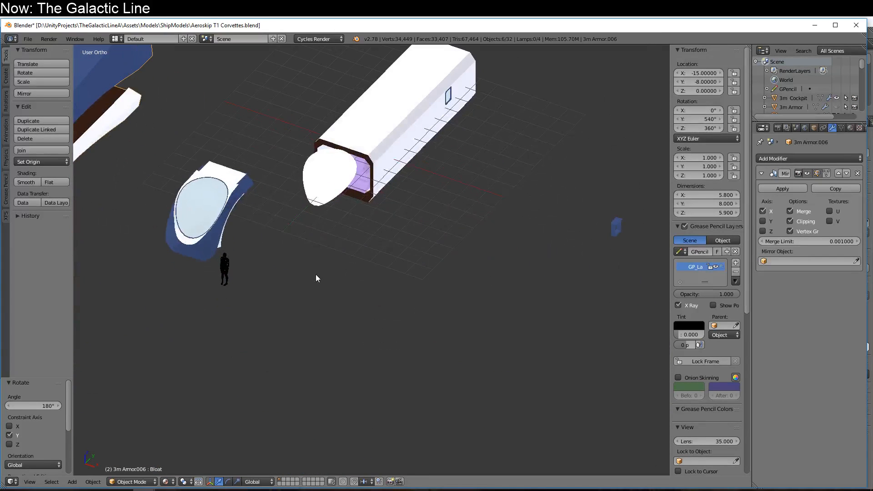
{"action": "right_click", "coordinate": [342, 192]}
{"action": "middle_click_drag", "start_coordinate": [392, 310], "coordinate": [323, 267]}
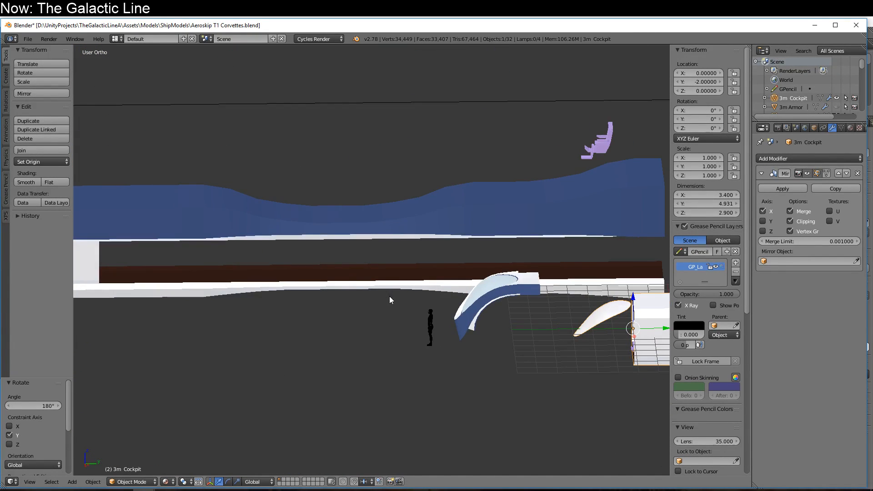
{"action": "right_click", "coordinate": [469, 298]}
{"action": "middle_click_drag", "start_coordinate": [470, 298], "coordinate": [534, 336]}
{"action": "scroll", "coordinate": [369, 261], "scroll_direction": "up", "scroll_amount": 1}
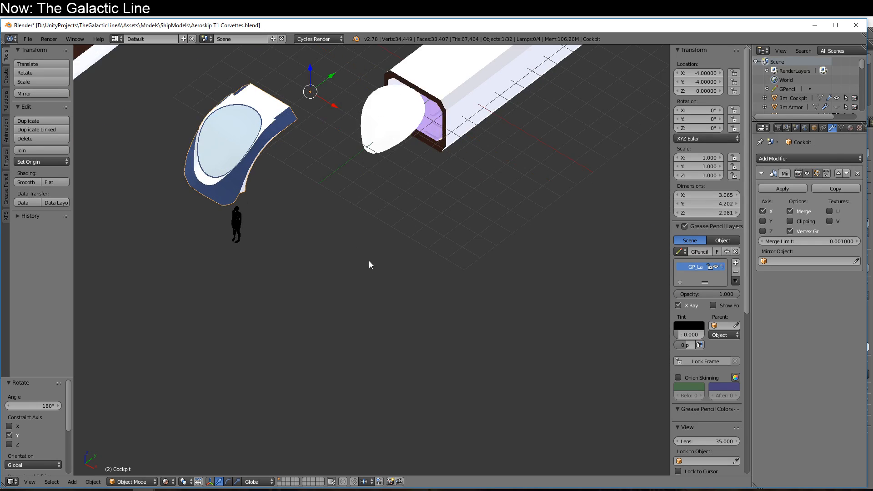
{"action": "type", "text": "ry180"}
{"action": "key", "text": "Return"}
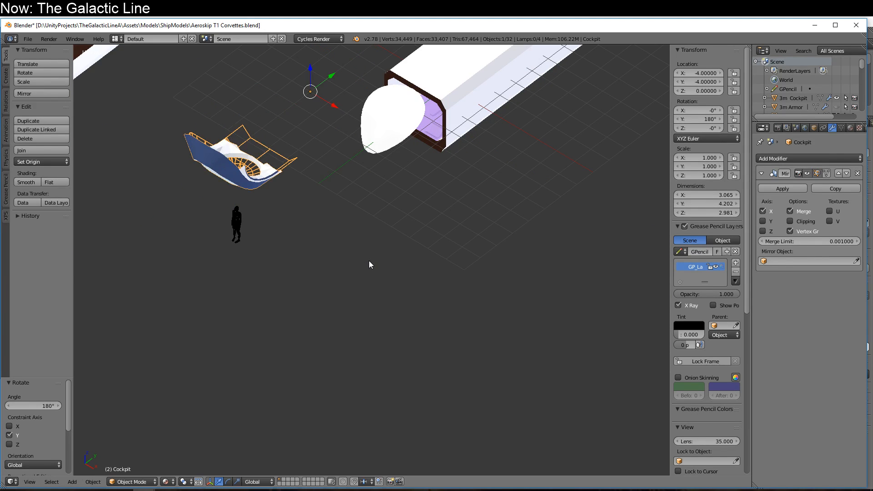
- Move the flipped older Cockpit -6 units along the X axis, away from the 3m Cockpit
{"action": "middle_click_drag", "start_coordinate": [275, 277], "coordinate": [295, 325]}
{"action": "key", "text": "g"}
{"action": "key", "text": "x"}
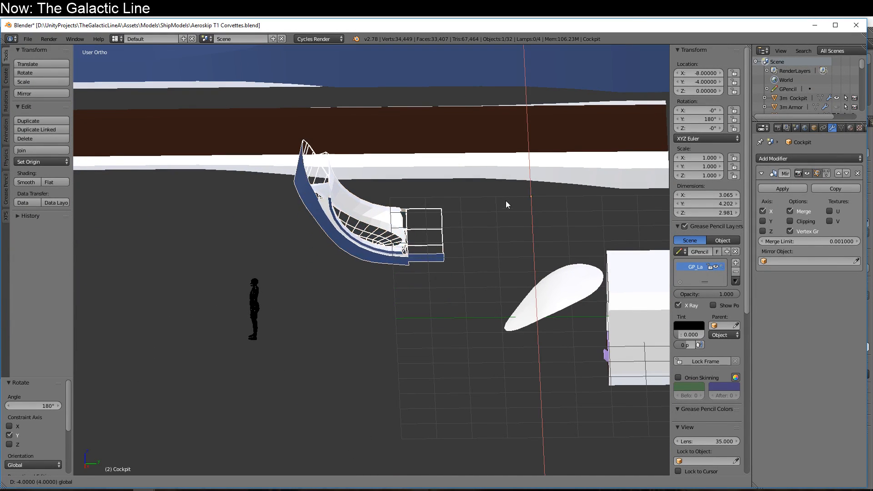
{"action": "left_click", "coordinate": [497, 175]}
- Select the 3m Cockpit and open its mesh in Edit Mode
{"action": "middle_click_drag", "start_coordinate": [512, 287], "coordinate": [360, 318]}
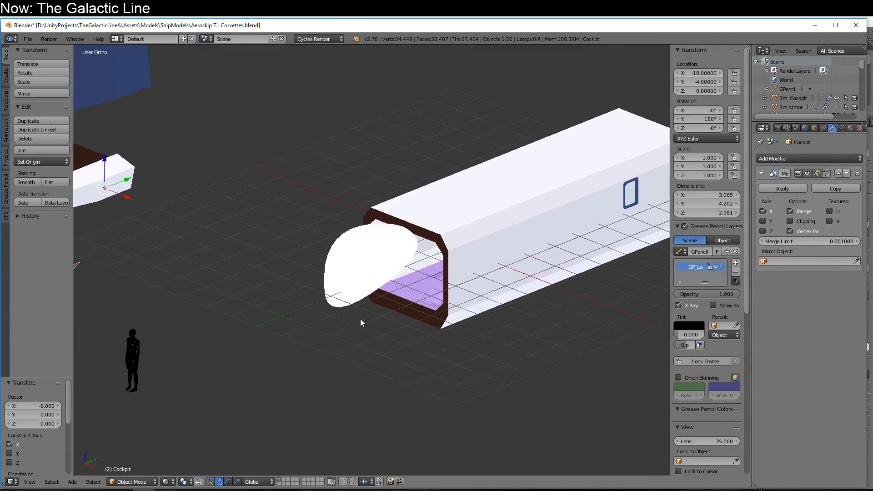
{"action": "right_click", "coordinate": [342, 280]}
{"action": "key", "text": "Tab"}
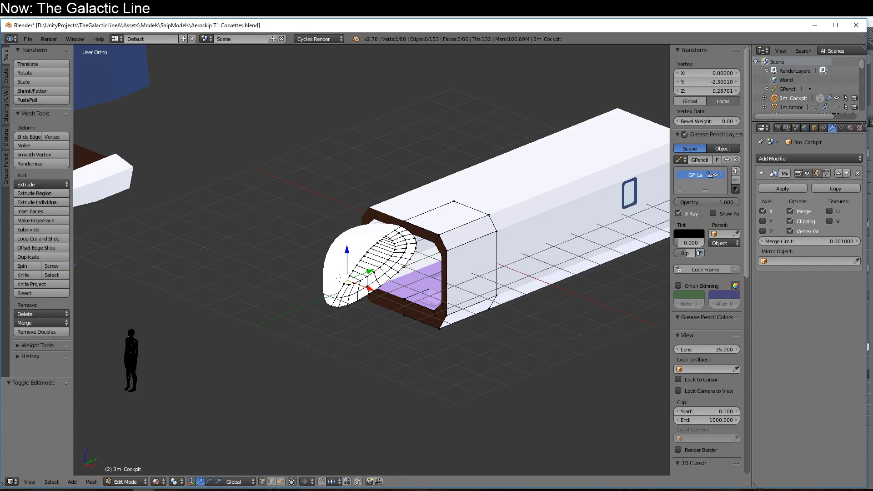
- Delete all vertices of the linked rounded nose mesh in front of the cockpit frame
{"action": "key", "text": "ctrl+l"}
{"action": "key", "text": "x"}
{"action": "left_click", "coordinate": [346, 276]}
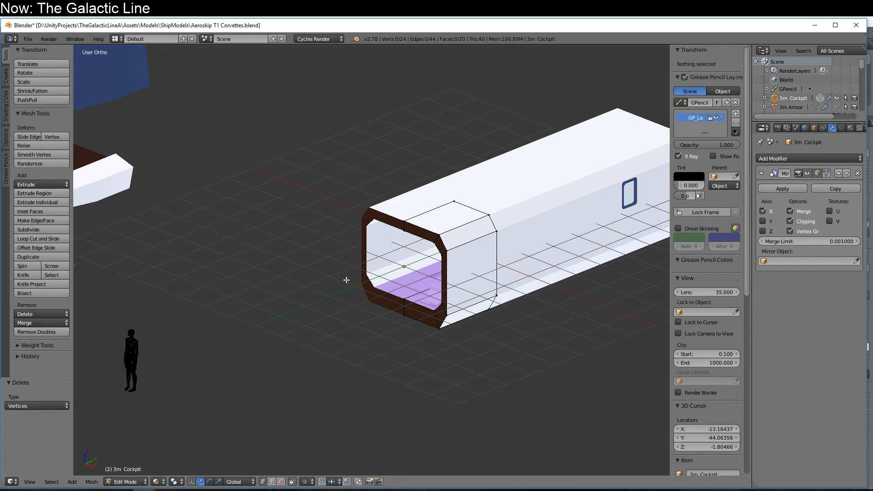
- Examine the cockpit's open front frame and the seat inside it from several angles
{"action": "middle_click_drag", "start_coordinate": [393, 291], "coordinate": [373, 331]}
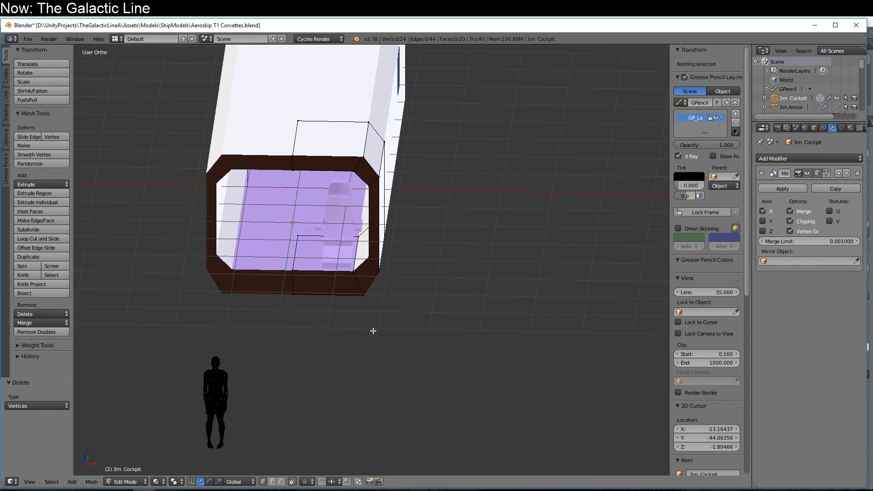
{"action": "scroll", "coordinate": [374, 331], "scroll_direction": "up", "scroll_amount": 3}
{"action": "scroll", "coordinate": [407, 216], "scroll_direction": "up", "scroll_amount": 1}
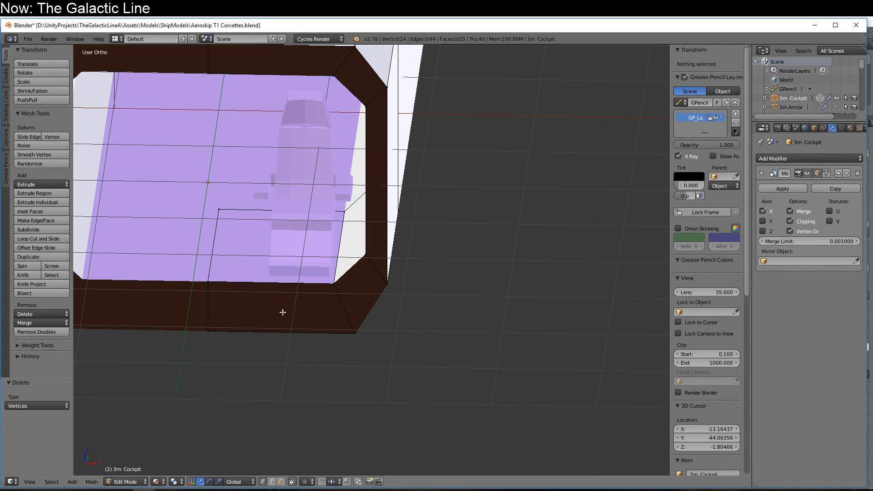
{"action": "middle_click_drag", "start_coordinate": [282, 312], "coordinate": [322, 342]}
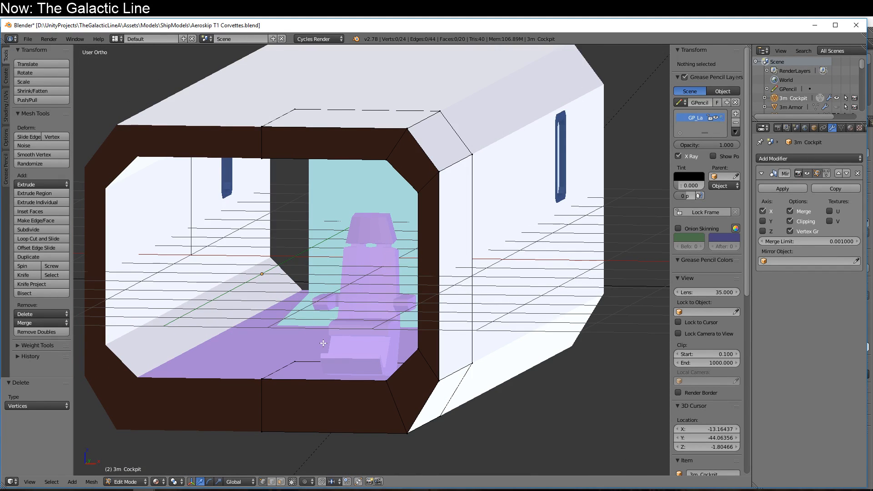
{"action": "scroll", "coordinate": [327, 346], "scroll_direction": "up", "scroll_amount": 2}
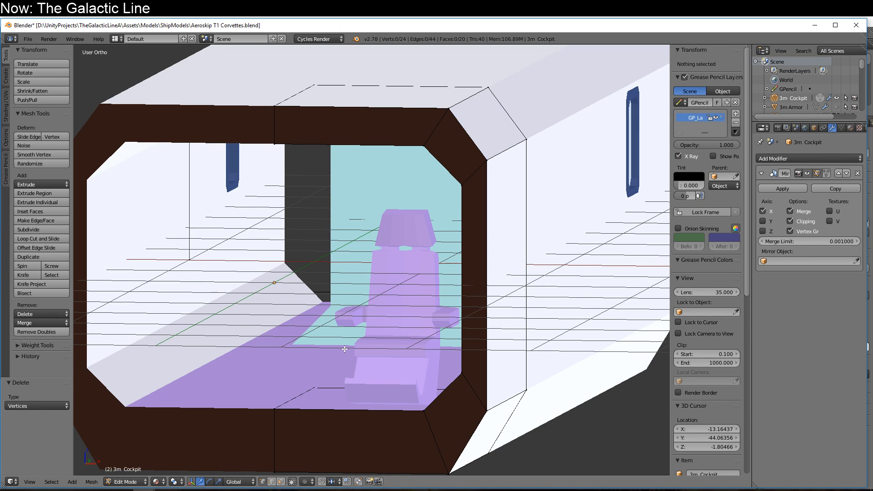
{"action": "scroll", "coordinate": [291, 359], "scroll_direction": "down", "scroll_amount": 1}
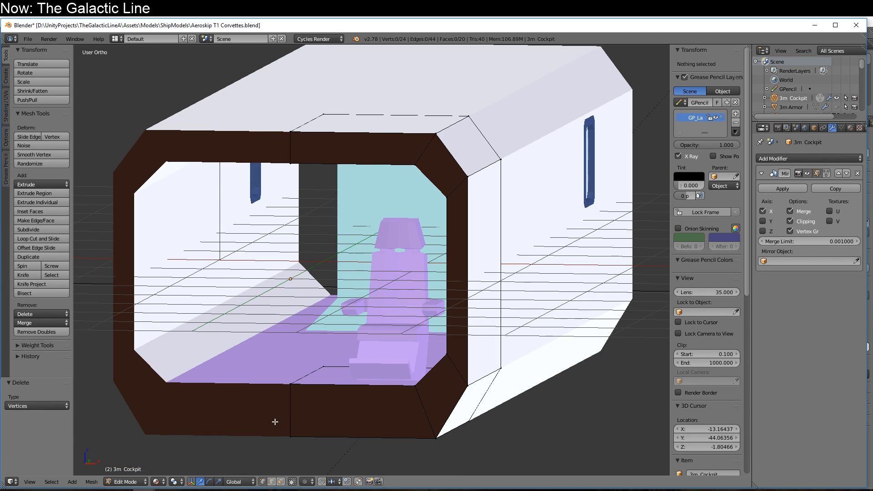
{"action": "middle_click_drag", "start_coordinate": [405, 425], "coordinate": [403, 394]}
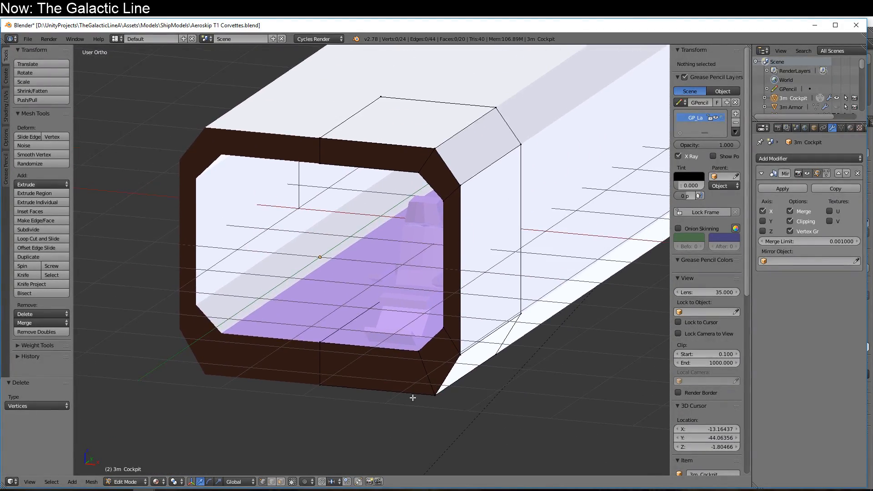
{"action": "right_click", "coordinate": [416, 394]}
{"action": "key", "text": "Tab"}
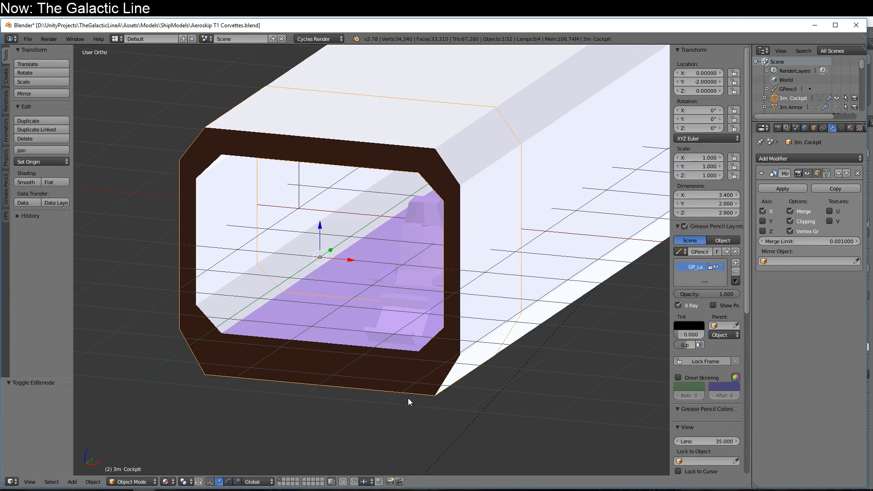
{"action": "key", "text": "Tab"}
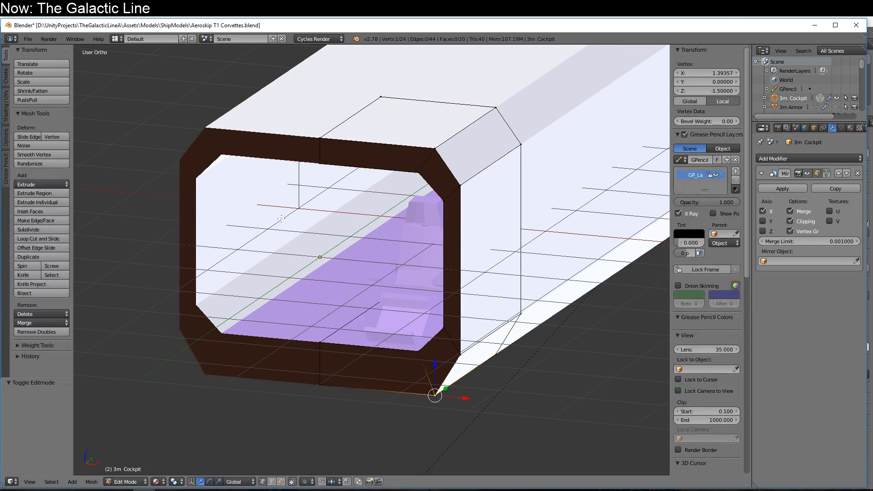
- Add a 32-vertex circle of radius 1 at the world origin and move it -3 along Y
{"action": "key", "text": "Home"}
{"action": "left_click", "coordinate": [5, 75]}
{"action": "left_click", "coordinate": [28, 91]}
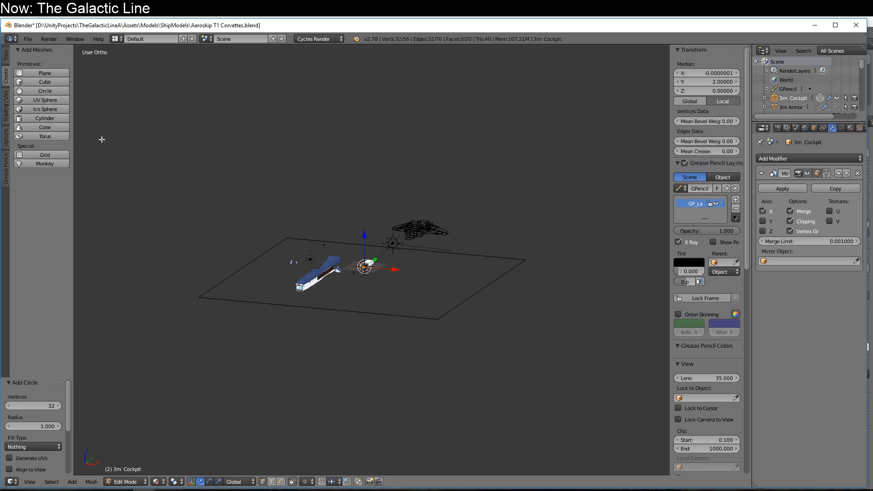
{"action": "key", "text": "KP_Decimal"}
{"action": "type", "text": "gy"}
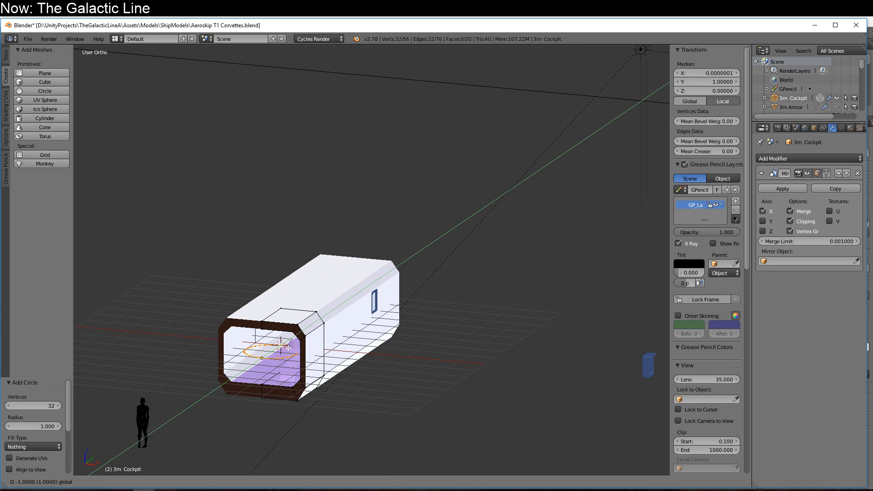
{"action": "type", "text": "-3"}
{"action": "key", "text": "Return"}
- Scale the circle in front of the cockpit by a factor of 2
{"action": "key", "text": "KP_Decimal"}
{"action": "mouse_move", "coordinate": [325, 324]}
{"action": "middle_mouse_down"}
{"action": "mouse_move", "coordinate": [328, 308]}
{"action": "mouse_move", "coordinate": [301, 307]}
{"action": "mouse_move", "coordinate": [485, 320]}
{"action": "middle_mouse_up"}
{"action": "key", "text": "KP_3"}
{"action": "middle_click_drag", "start_coordinate": [214, 310], "coordinate": [349, 339], "text": "shift"}
{"action": "middle_click_drag", "start_coordinate": [288, 331], "coordinate": [403, 320], "text": "shift"}
{"action": "scroll", "coordinate": [402, 319], "scroll_direction": "up", "scroll_amount": 2}
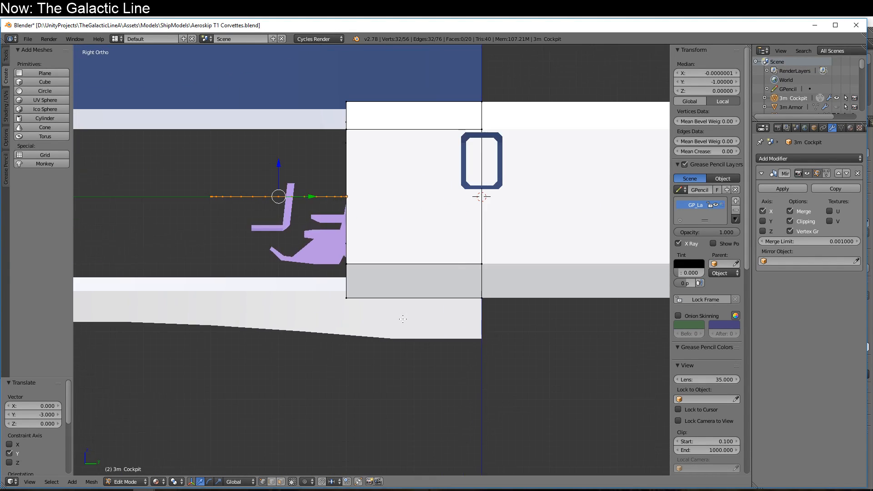
{"action": "scroll", "coordinate": [403, 319], "scroll_direction": "up", "scroll_amount": 2}
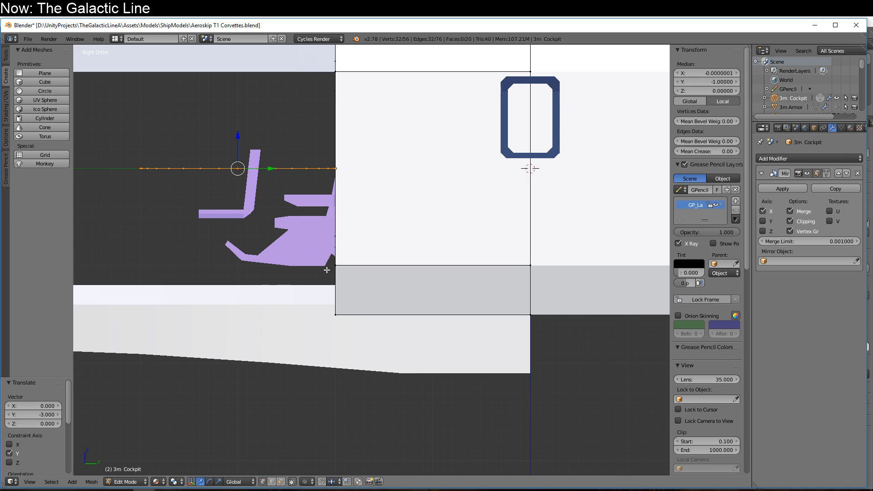
{"action": "scroll", "coordinate": [292, 282], "scroll_direction": "down", "scroll_amount": 3}
{"action": "key", "text": "s"}
{"action": "key", "text": "2"}
{"action": "key", "text": "Return"}
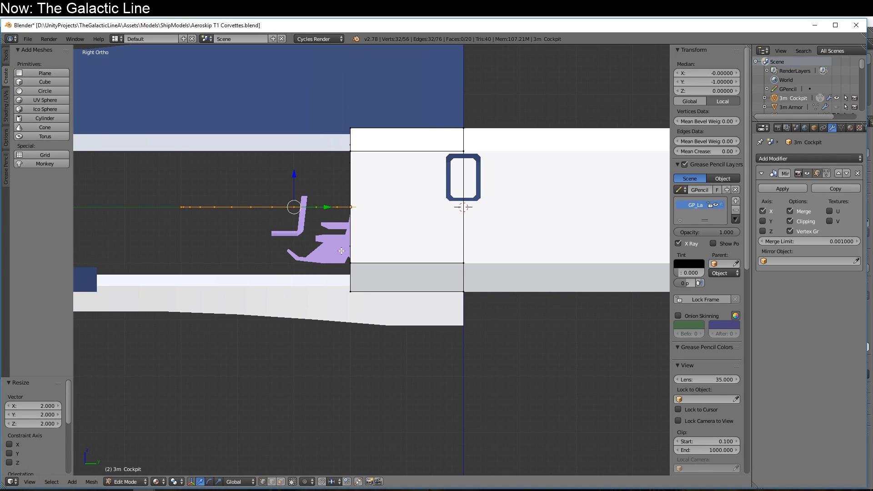
- Select the whole circle and move it about 1.2 units forward along Y, clear of the cockpit's front edge
{"action": "middle_click_drag", "start_coordinate": [314, 258], "coordinate": [359, 296]}
{"action": "right_click", "coordinate": [374, 363]}
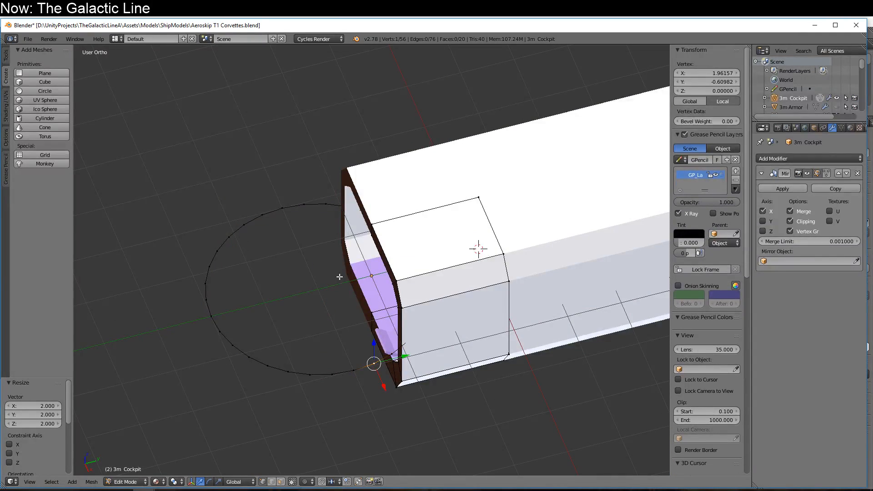
{"action": "right_click", "coordinate": [319, 207], "text": "shift"}
{"action": "key", "text": "KP_7"}
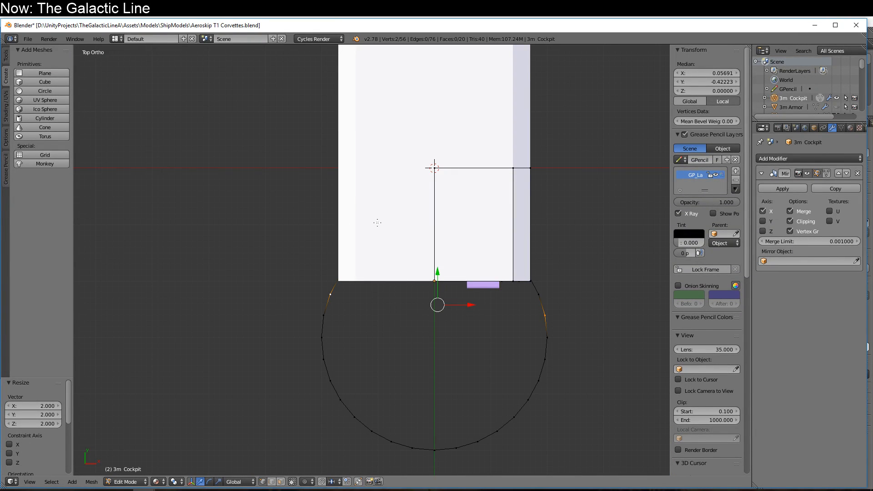
{"action": "key", "text": "ctrl+l"}
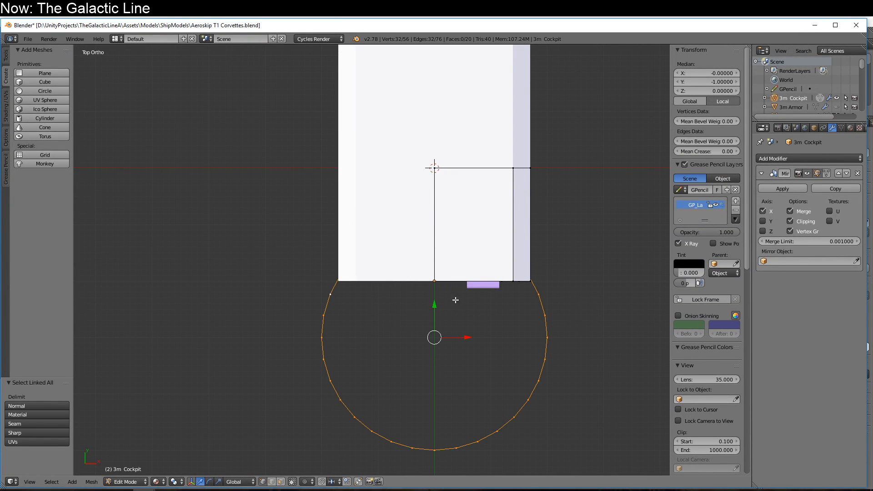
{"action": "left_click_drag", "start_coordinate": [429, 305], "coordinate": [440, 380]}
- Delete the vertices of the circle's rear half, the side nearest the cockpit
{"action": "key", "text": "a"}
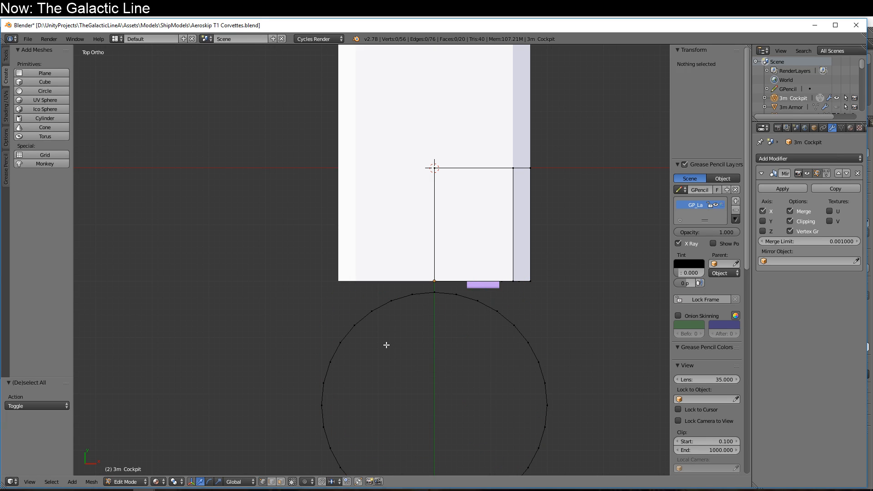
{"action": "key", "text": "b"}
{"action": "left_click_drag", "start_coordinate": [298, 286], "coordinate": [596, 379]}
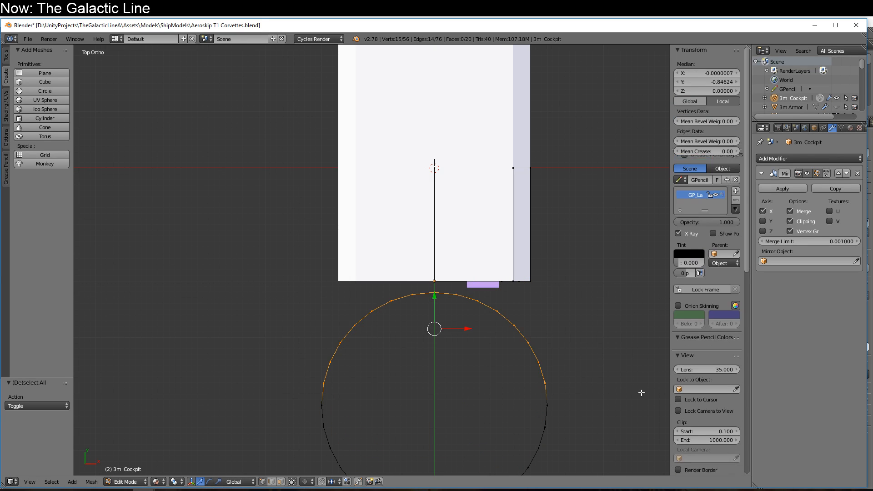
{"action": "key", "text": "x"}
{"action": "key", "text": "v"}
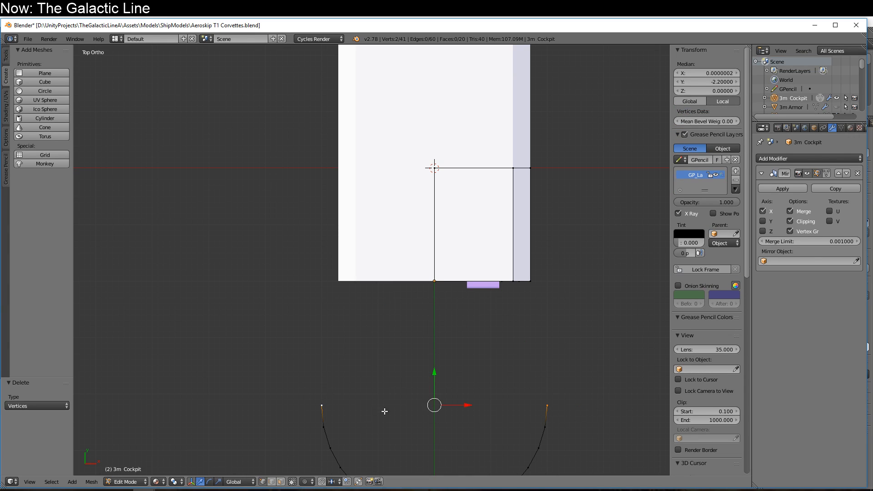
- Delete the remaining arc's vertices on the negative X side, keeping a quarter circle that starts at the centre line
{"action": "scroll", "coordinate": [365, 404], "scroll_direction": "down", "scroll_amount": 1}
{"action": "middle_click_drag", "start_coordinate": [365, 404], "coordinate": [372, 331], "text": "shift"}
{"action": "key", "text": "a"}
{"action": "key", "text": "b"}
{"action": "left_click_drag", "start_coordinate": [304, 282], "coordinate": [423, 434]}
{"action": "key", "text": "x"}
{"action": "left_click", "coordinate": [422, 367]}
- Extrude the quarter arc's outer end vertex 0.5 along Y towards the cockpit
{"action": "right_click", "coordinate": [527, 304]}
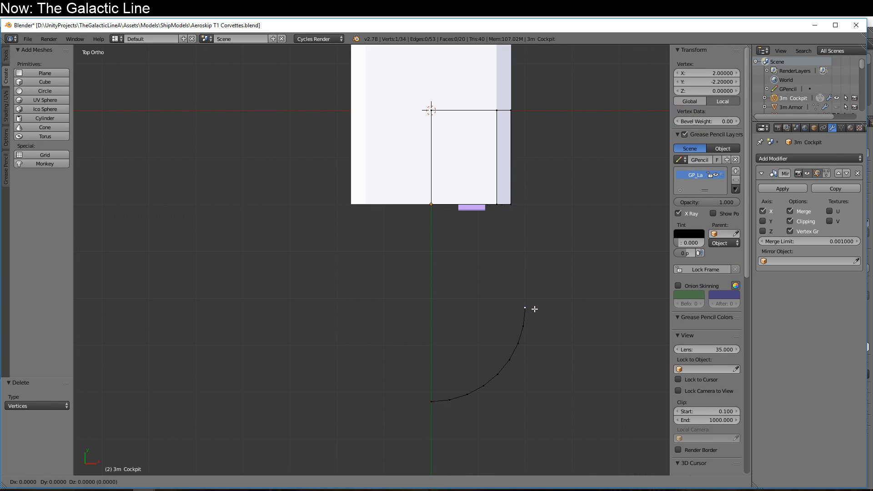
{"action": "key", "text": "e"}
{"action": "left_click", "coordinate": [530, 288]}
- Select the entire arc and move it 1.5 along Y and -1.5 along Z, level with the cockpit's underside
{"action": "middle_click_drag", "start_coordinate": [540, 366], "coordinate": [386, 354]}
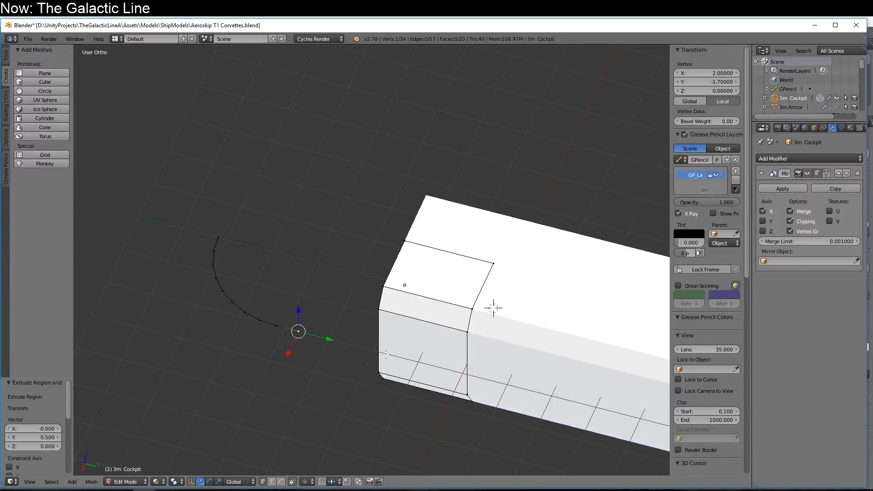
{"action": "key", "text": "ctrl+l"}
{"action": "key", "text": "KP_Decimal"}
{"action": "key", "text": "KP_3"}
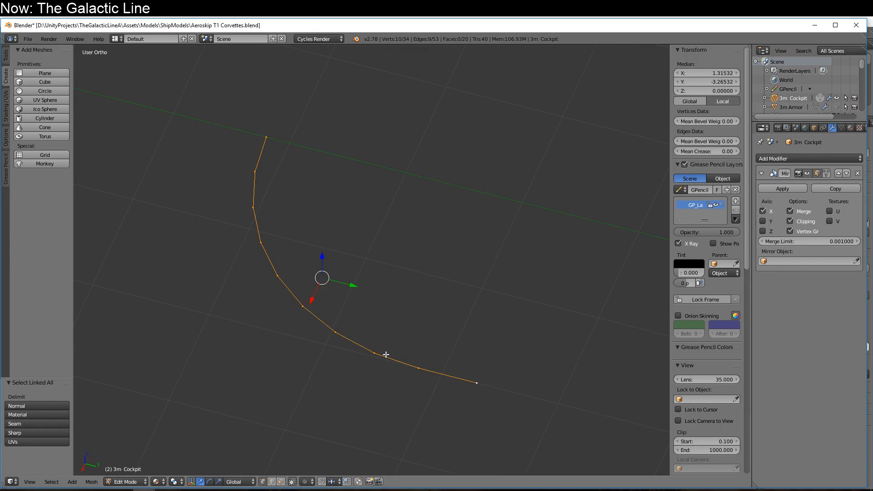
{"action": "scroll", "coordinate": [384, 370], "scroll_direction": "down", "scroll_amount": 4}
{"action": "middle_click_drag", "start_coordinate": [339, 313], "coordinate": [245, 290], "text": "shift"}
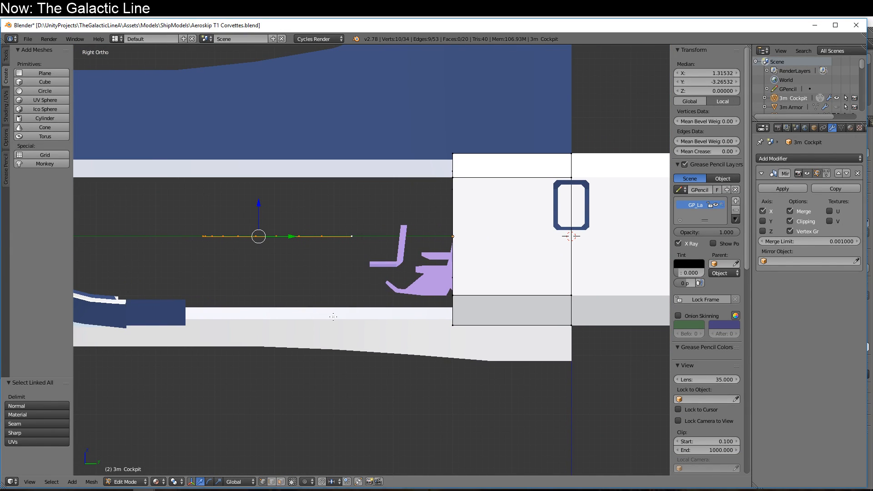
{"action": "key", "text": "g"}
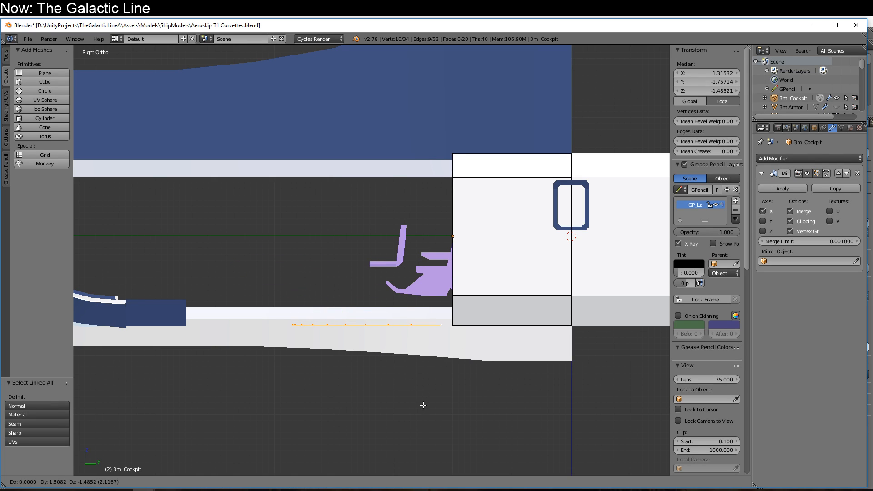
{"action": "key", "text": "ctrl"}
{"action": "left_click", "coordinate": [422, 404]}
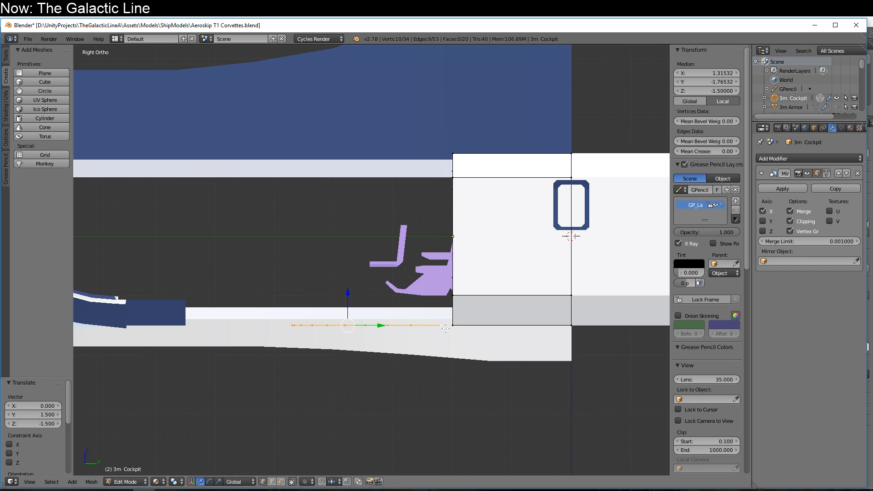
- Change the pivot point to the active element and flatten the arc along Z to the cockpit's lower front vertex
{"action": "left_click_drag", "start_coordinate": [347, 292], "coordinate": [347, 292]}
{"action": "middle_click_drag", "start_coordinate": [297, 314], "coordinate": [293, 291]}
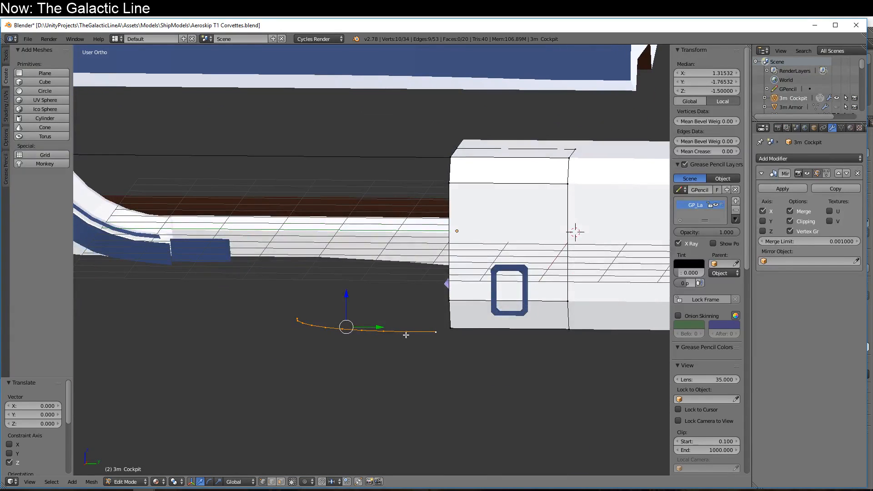
{"action": "key", "text": "period"}
{"action": "left_click", "coordinate": [200, 436]}
{"action": "key", "text": "KP_3"}
{"action": "right_click", "coordinate": [453, 327], "text": "shift"}
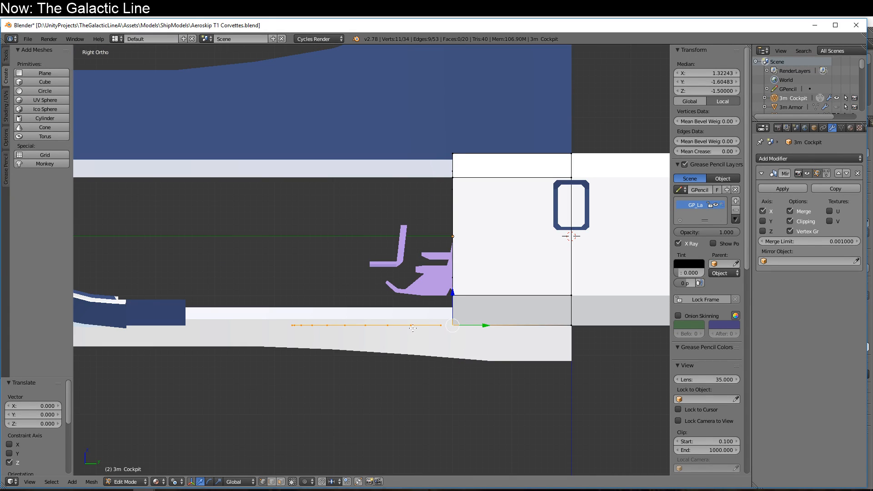
{"action": "key", "text": "s"}
{"action": "key", "text": "z"}
{"action": "key", "text": "0"}
{"action": "key", "text": "Return"}
- Make the arc's rear end vertex the active pivot and rotate the arc upwards by about 35.7°
{"action": "right_click", "coordinate": [458, 323], "text": "shift"}
{"action": "right_click", "coordinate": [438, 325], "text": "shift"}
{"action": "right_click", "coordinate": [440, 329], "text": "shift"}
{"action": "key", "text": "r"}
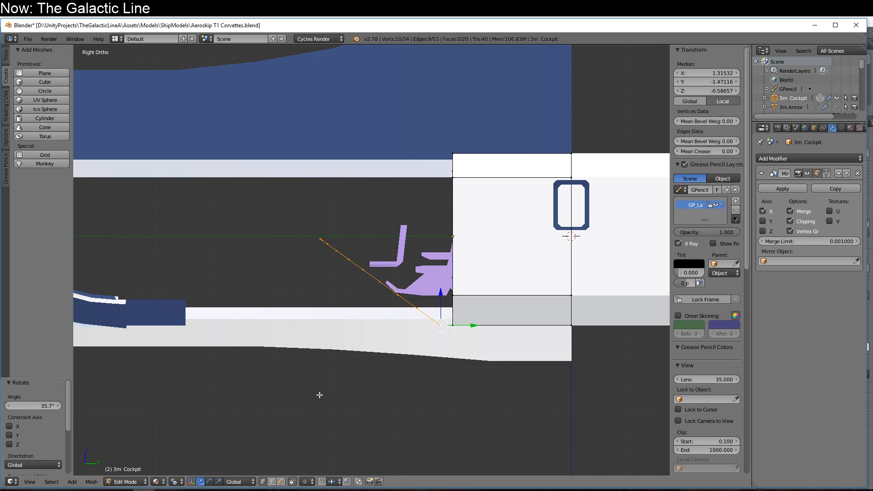
{"action": "middle_click_drag", "start_coordinate": [339, 390], "coordinate": [396, 439]}
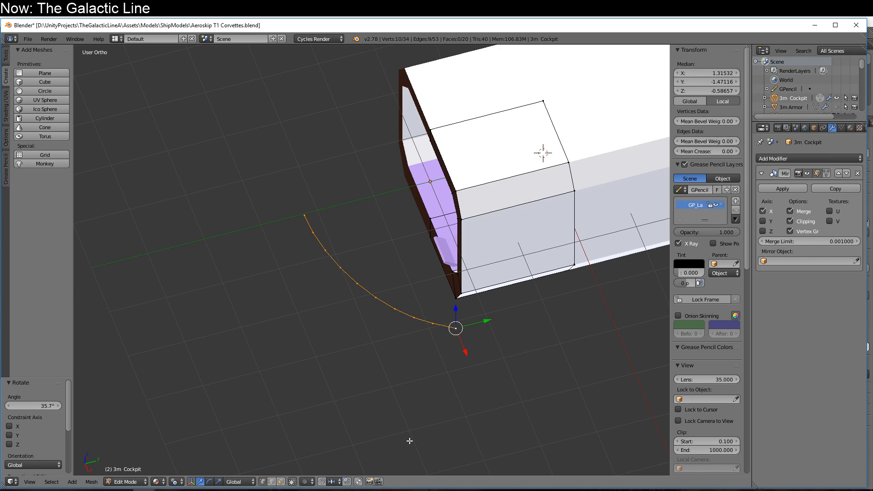
- Try to enlarge the tilted arc to about 1.25 times its size around its rear end vertex
{"action": "key", "text": "KP_3"}
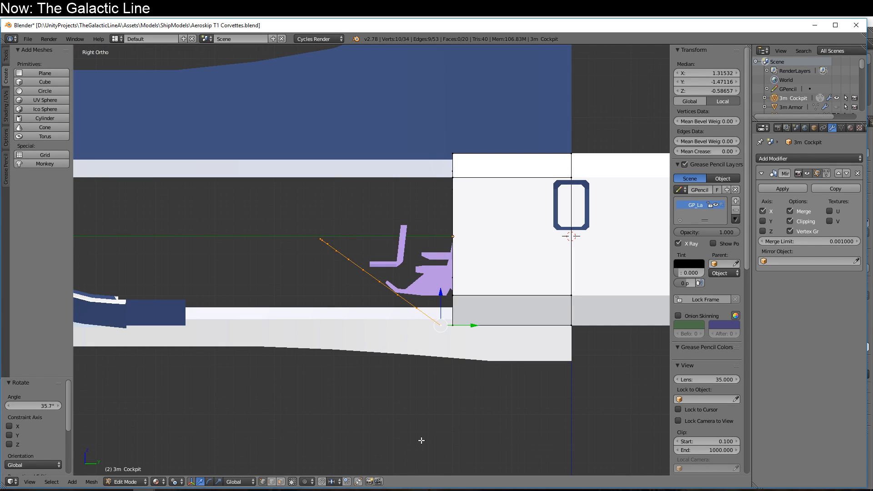
{"action": "key", "text": "s"}
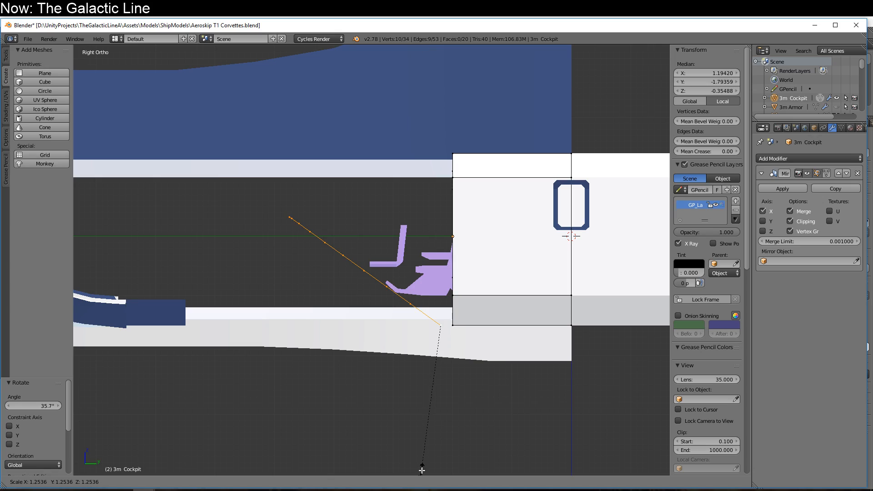
{"action": "left_click", "coordinate": [422, 471]}
- Scale the tilted arc down to about 0.707 around its rear end vertex, judged from the front
{"action": "middle_click_drag", "start_coordinate": [435, 452], "coordinate": [400, 390]}
{"action": "scroll", "coordinate": [401, 390], "scroll_direction": "up", "scroll_amount": 2}
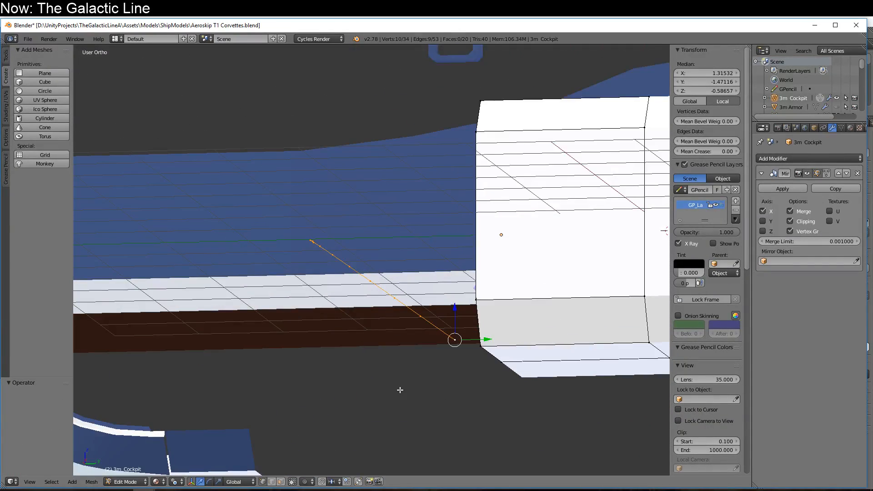
{"action": "key", "text": "KP_1"}
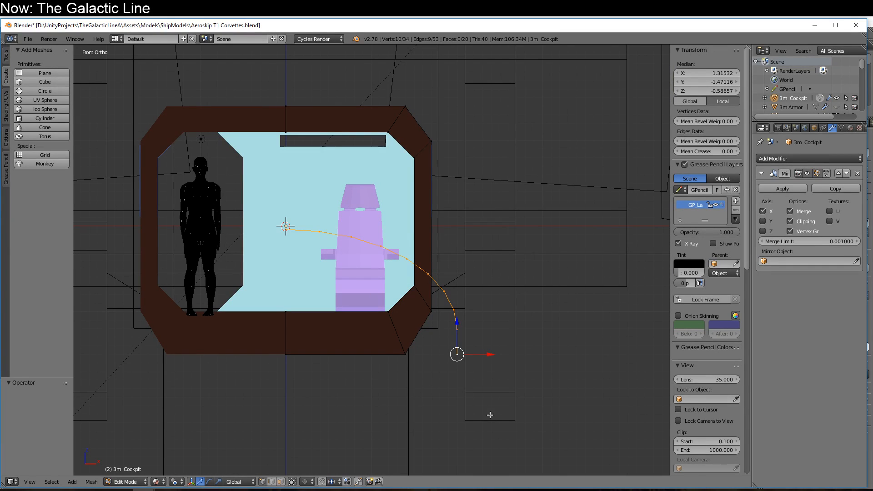
{"action": "key", "text": "s"}
{"action": "left_click", "coordinate": [471, 398]}
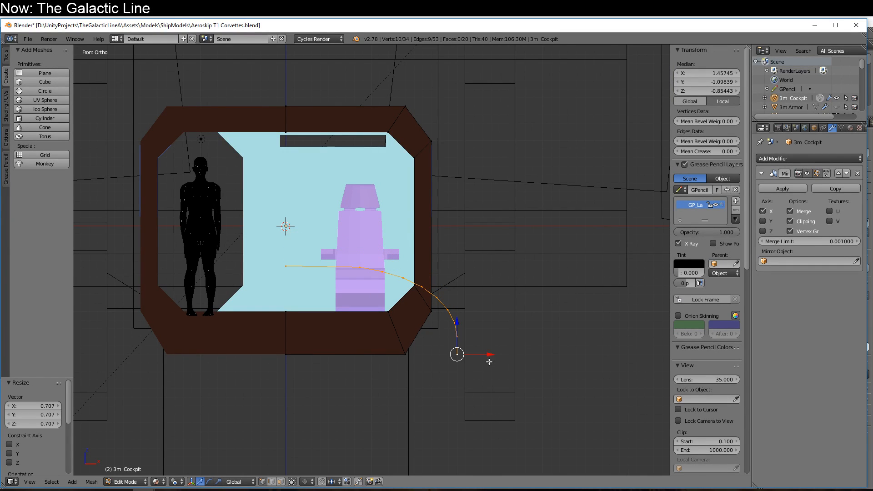
- Move the arc -0.6 along X so its rear end lines up with the cockpit's lower corner vertex in front view
{"action": "key", "text": "g"}
{"action": "key", "text": "x"}
{"action": "left_click", "coordinate": [440, 362]}
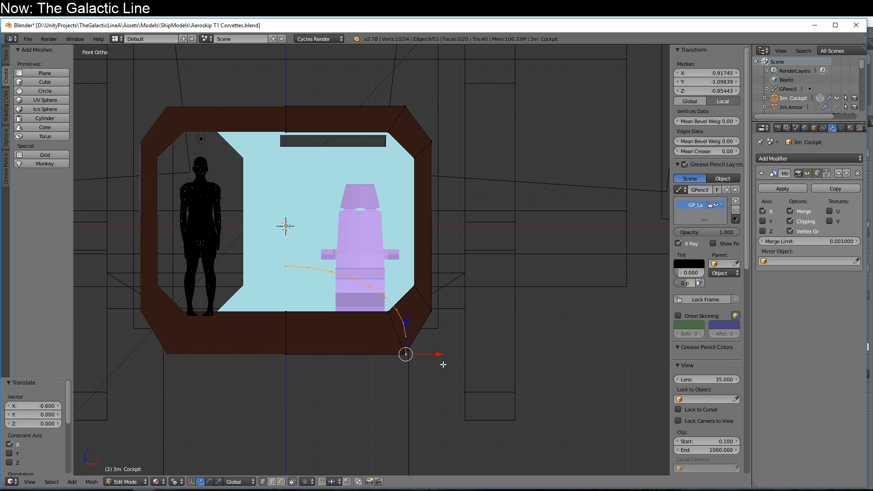
- Stretch the arc from its rear end vertex by about 1.351 along Y and about 1.978 along Z in side view
{"action": "middle_click_drag", "start_coordinate": [410, 406], "coordinate": [275, 391]}
{"action": "scroll", "coordinate": [296, 383], "scroll_direction": "up", "scroll_amount": 3}
{"action": "key", "text": "KP_3"}
{"action": "key", "text": "s"}
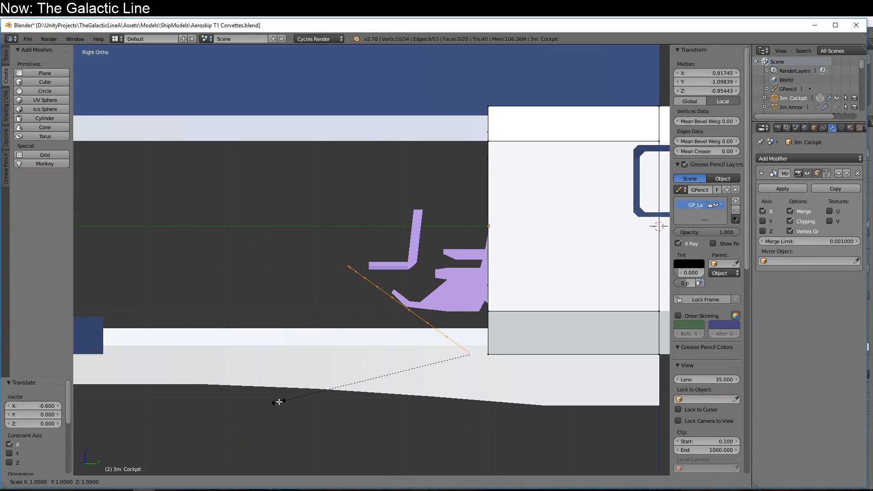
{"action": "key", "text": "y"}
{"action": "left_click", "coordinate": [216, 436]}
{"action": "key", "text": "s"}
{"action": "key", "text": "z"}
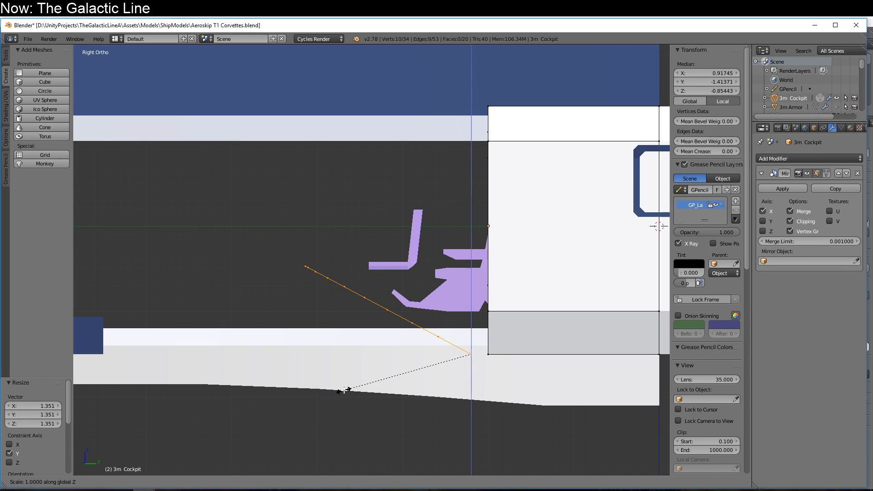
{"action": "left_click", "coordinate": [271, 93]}
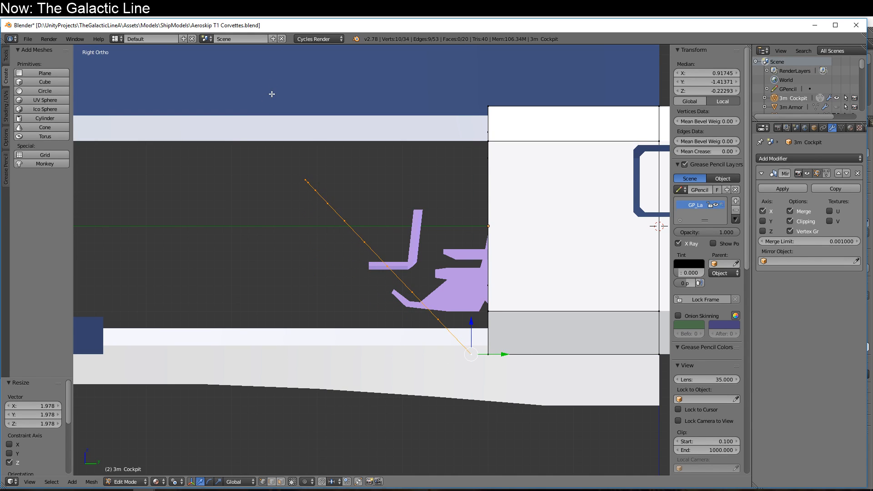
- Scale the arc a further 1.22 or so along Z and check its shape in perspective
{"action": "middle_click_drag", "start_coordinate": [271, 93], "coordinate": [376, 115]}
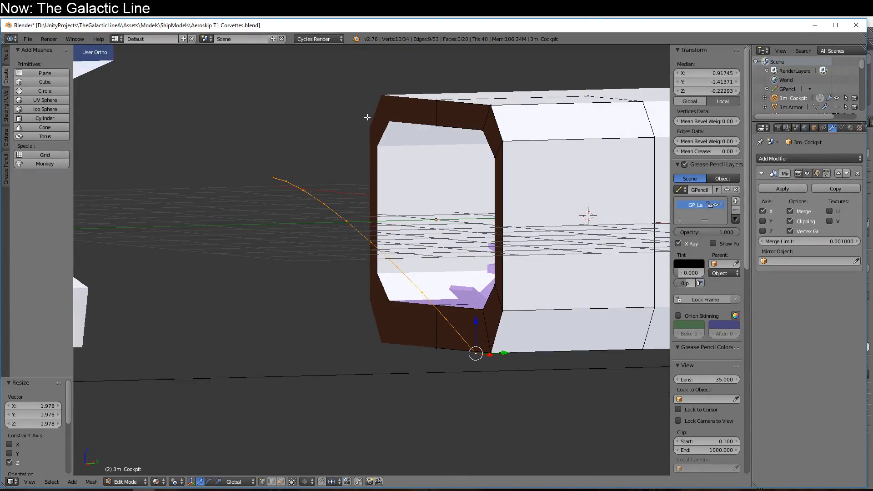
{"action": "key", "text": "KP_3"}
{"action": "key", "text": "s"}
{"action": "key", "text": "z"}
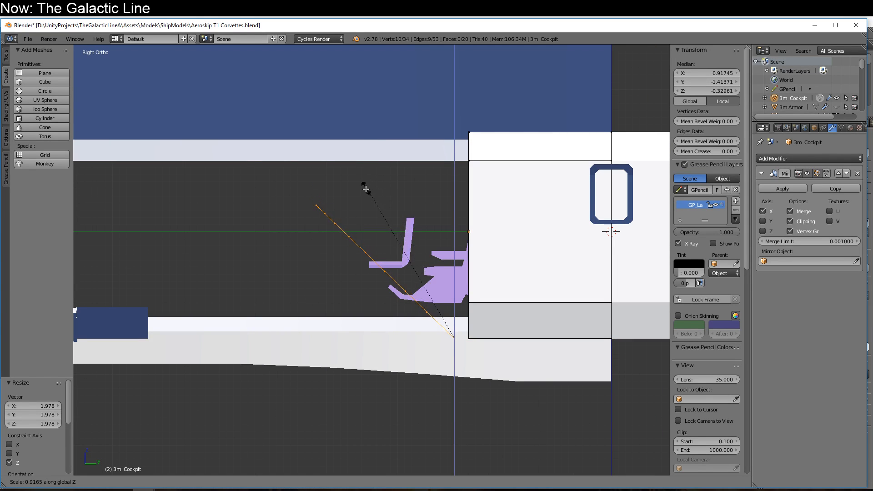
{"action": "left_click", "coordinate": [376, 123]}
{"action": "middle_click_drag", "start_coordinate": [376, 125], "coordinate": [473, 160]}
{"action": "key", "text": "KP_5"}
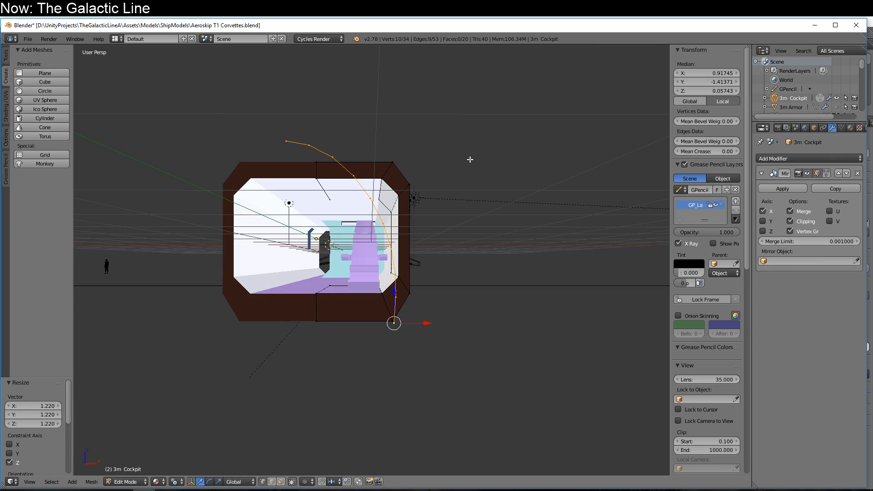
- Select the vertex about midway along the arc and turn on connected proportional editing
{"action": "key", "text": "KP_1"}
{"action": "scroll", "coordinate": [222, 199], "scroll_direction": "up", "scroll_amount": 4}
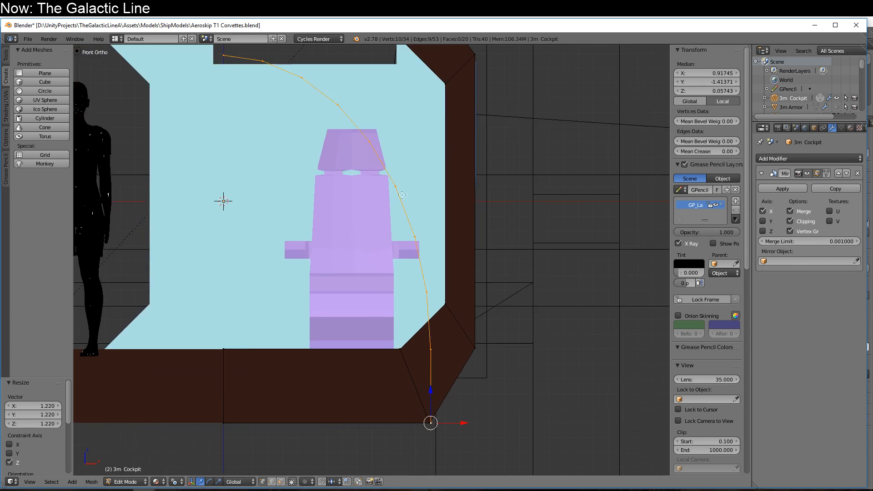
{"action": "scroll", "coordinate": [332, 126], "scroll_direction": "down", "scroll_amount": 1}
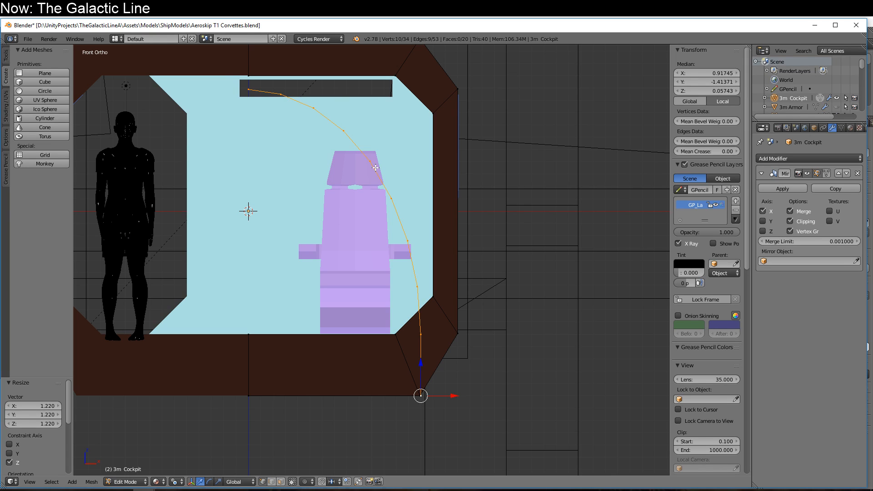
{"action": "right_click", "coordinate": [395, 198]}
{"action": "left_click", "coordinate": [309, 484]}
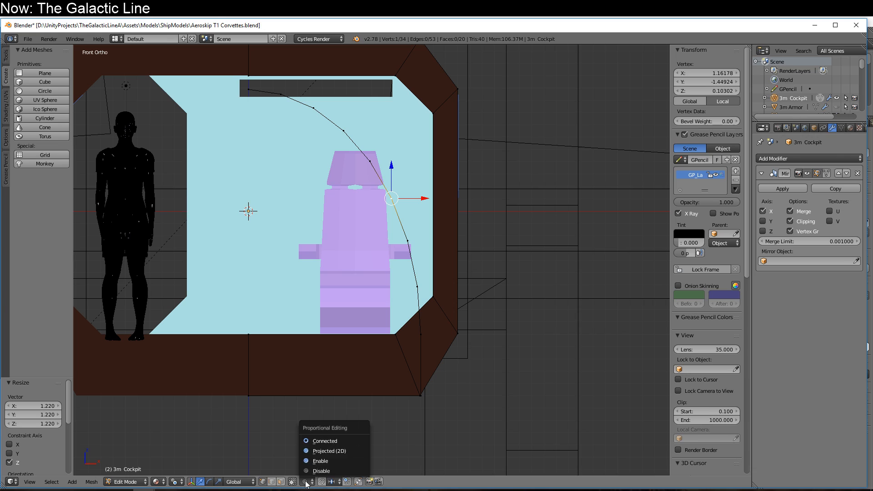
{"action": "left_click", "coordinate": [324, 439]}
{"action": "key", "text": "g"}
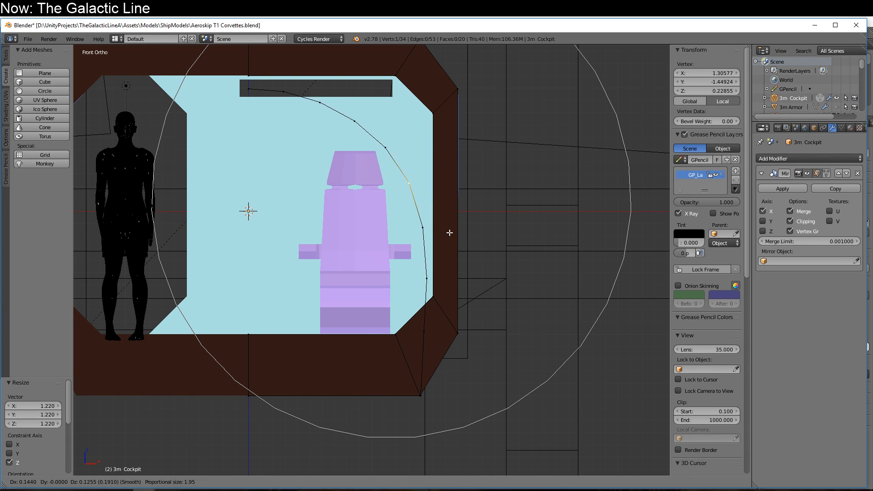
{"action": "scroll", "coordinate": [452, 231], "scroll_direction": "down", "scroll_amount": 2}
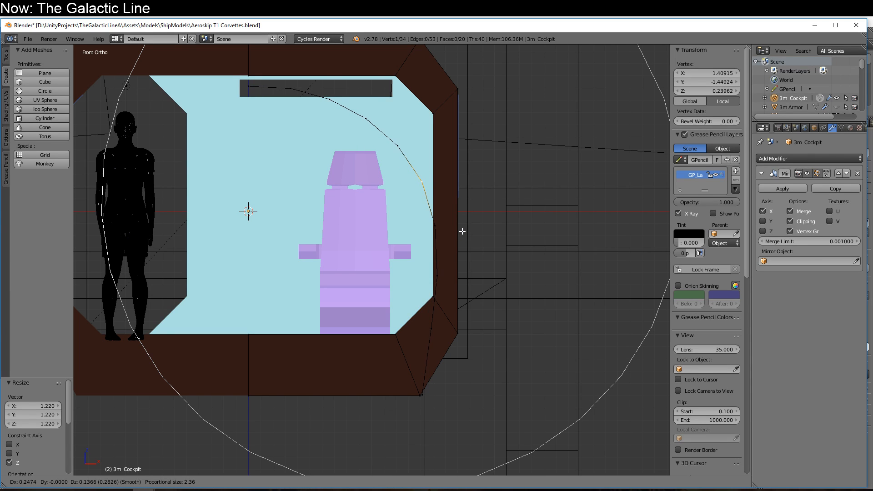
{"action": "key", "text": "Escape"}
- Set viewport shading to Solid and bulge the arc outward at its middle vertex by about 0.148 along X and 0.21 along Z
{"action": "left_click", "coordinate": [158, 481]}
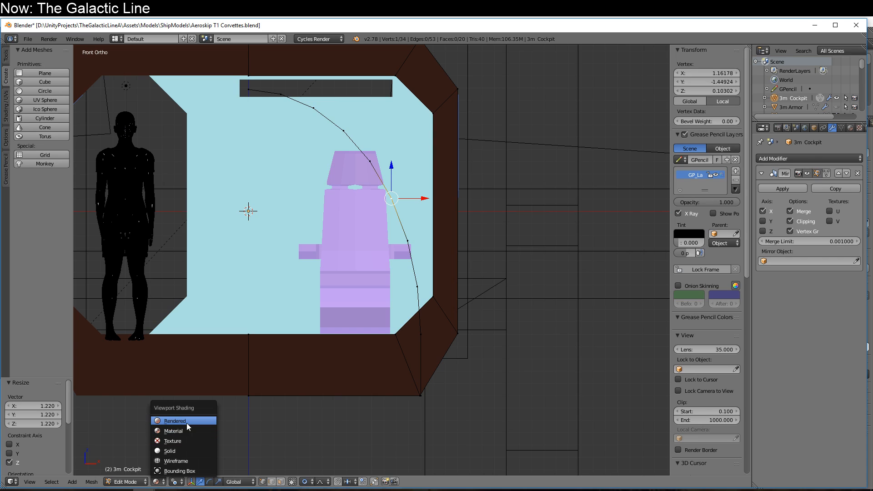
{"action": "left_click", "coordinate": [172, 451]}
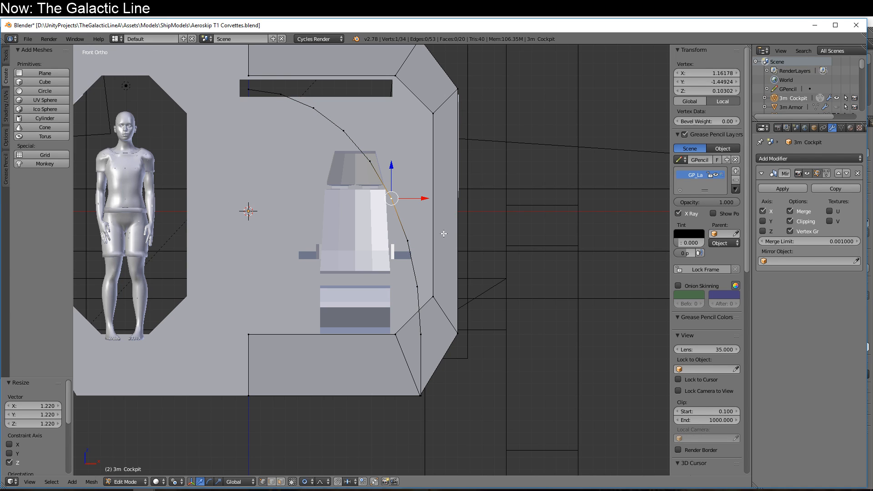
{"action": "key", "text": "g"}
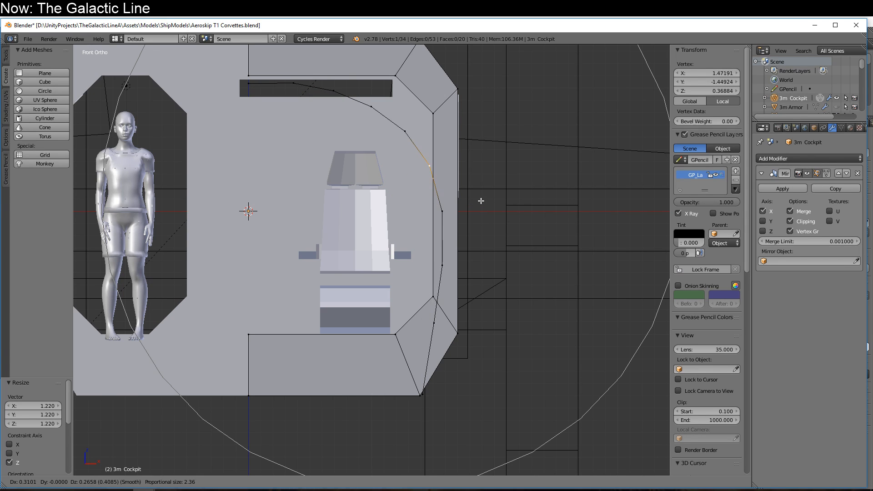
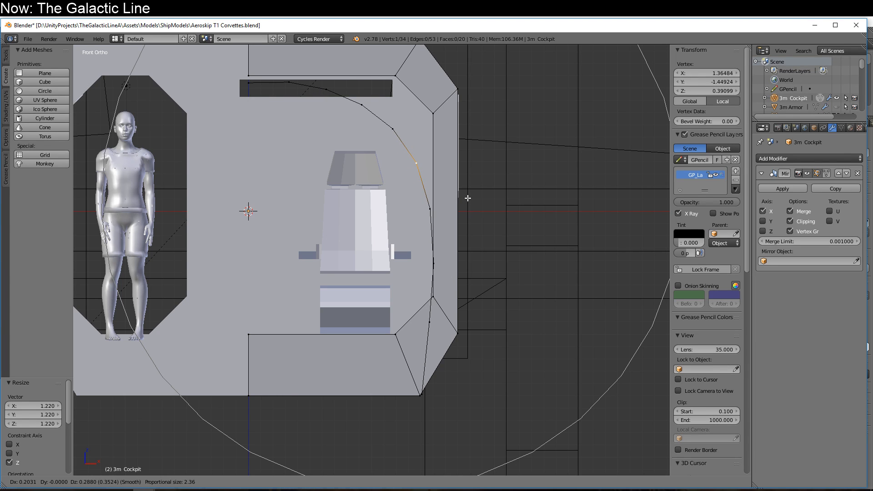
{"action": "left_click", "coordinate": [468, 198]}
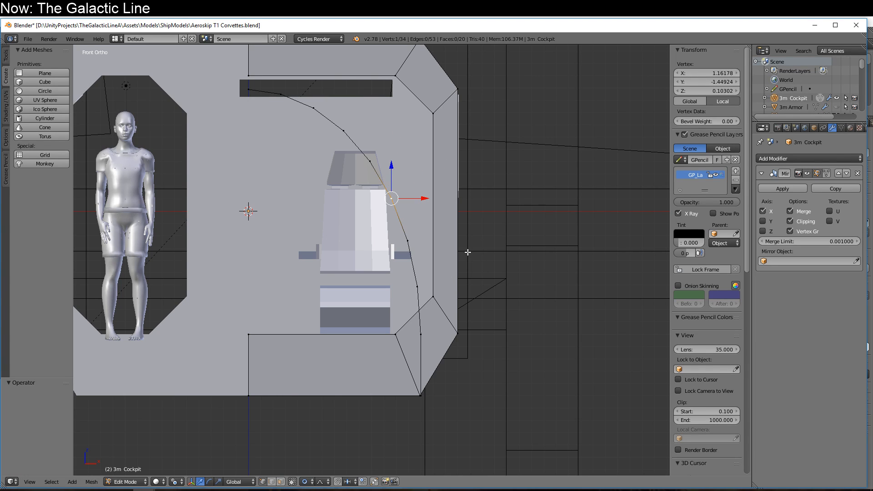
{"action": "key", "text": "g"}
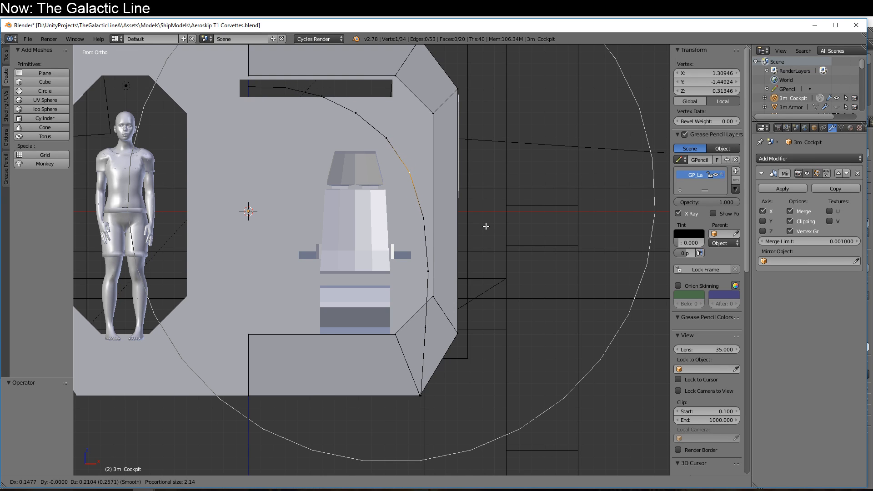
{"action": "left_click", "coordinate": [486, 226]}
- Try to move the arc's middle vertex about -0.045 along Y and -0.453 along Z in side view
{"action": "middle_click_drag", "start_coordinate": [485, 242], "coordinate": [424, 254]}
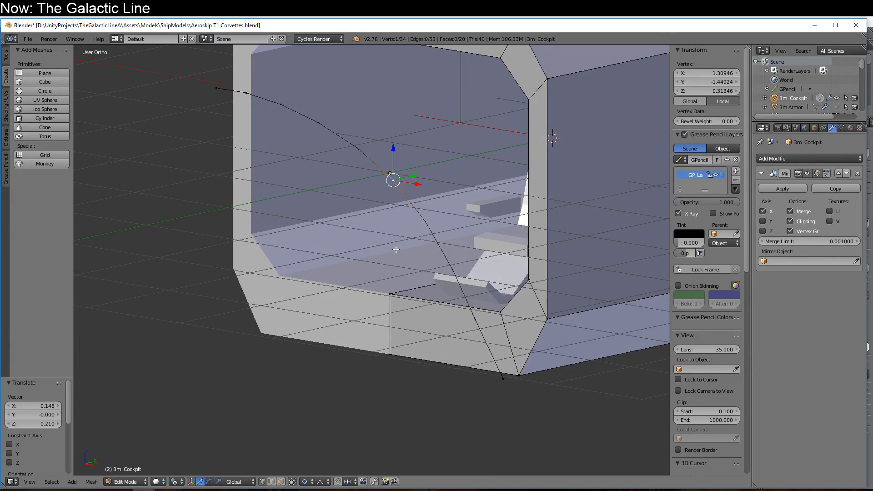
{"action": "key", "text": "KP_3"}
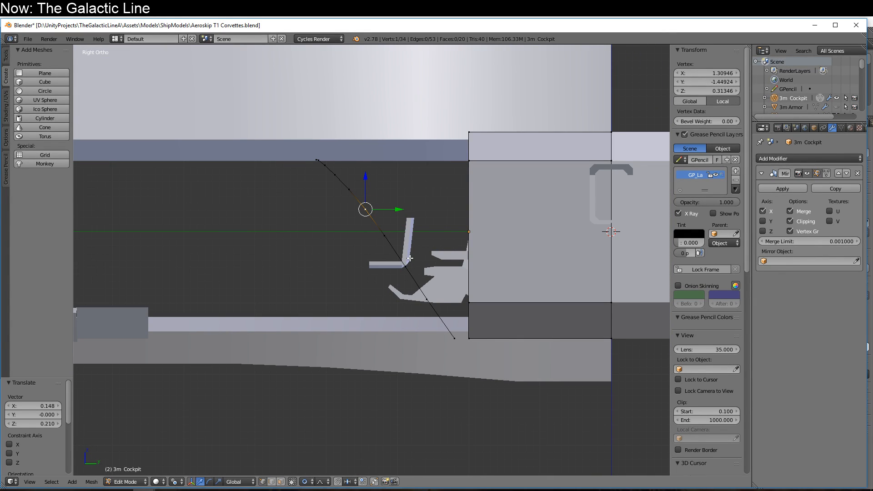
{"action": "key", "text": "g"}
{"action": "left_click", "coordinate": [420, 295]}
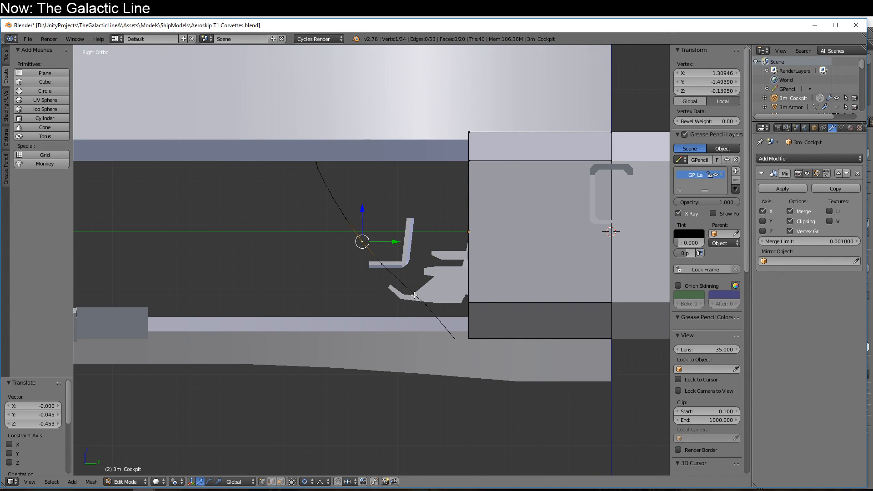
{"action": "middle_click_drag", "start_coordinate": [420, 295], "coordinate": [549, 297]}
{"action": "key", "text": "KP_1"}
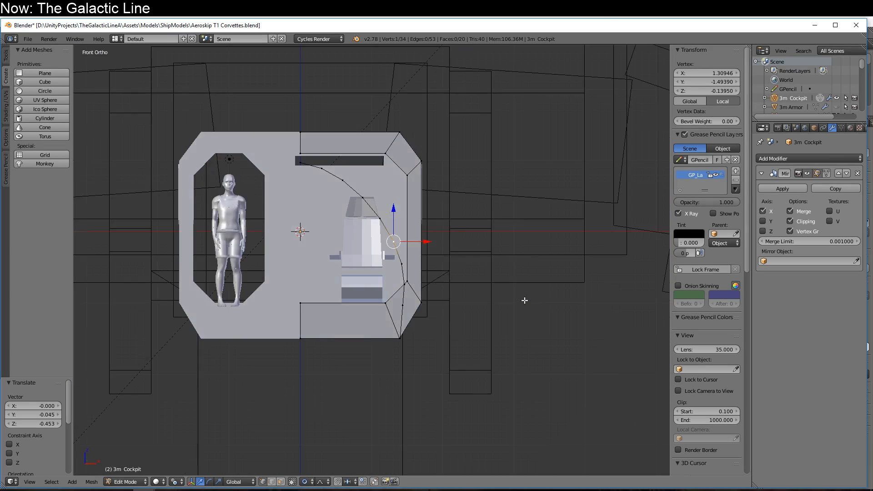
{"action": "key", "text": "ctrl+z"}
- Lower the arc vertex two above the rear end by about 0.491 along Z, with the proportional size reduced to about 1.00
{"action": "middle_click_drag", "start_coordinate": [518, 297], "coordinate": [481, 278]}
{"action": "key", "text": "KP_3"}
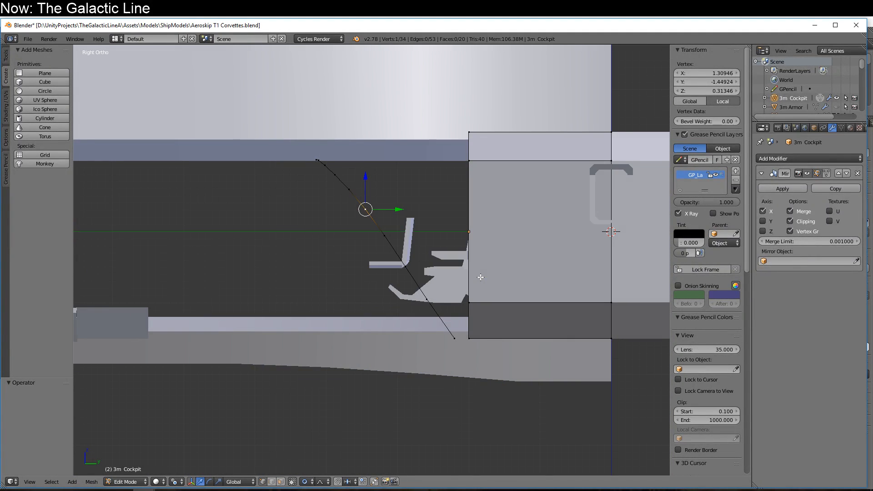
{"action": "right_click", "coordinate": [404, 263]}
{"action": "key", "text": "g"}
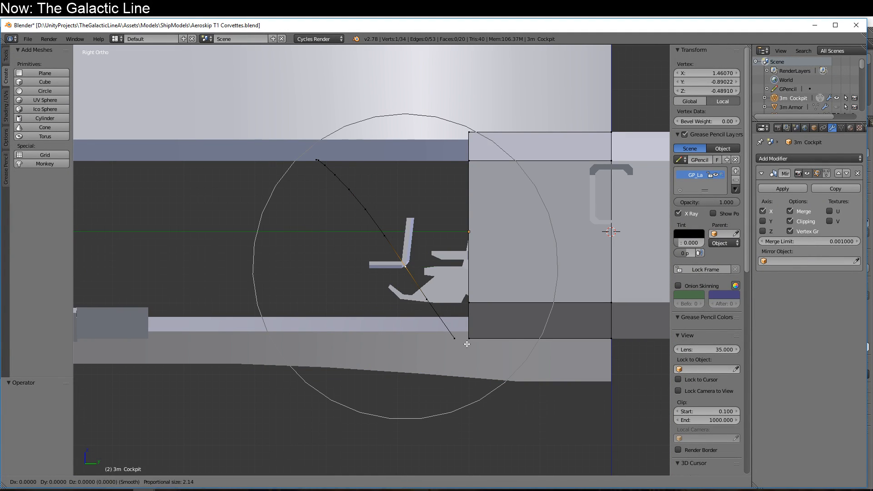
{"action": "right_click", "coordinate": [470, 375]}
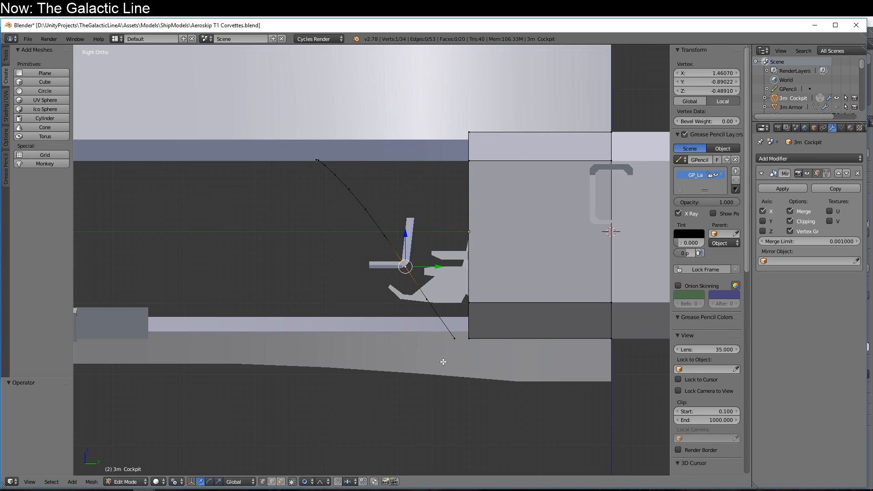
{"action": "key", "text": "g"}
{"action": "scroll", "coordinate": [443, 363], "scroll_direction": "up", "scroll_amount": 8}
{"action": "key", "text": "z"}
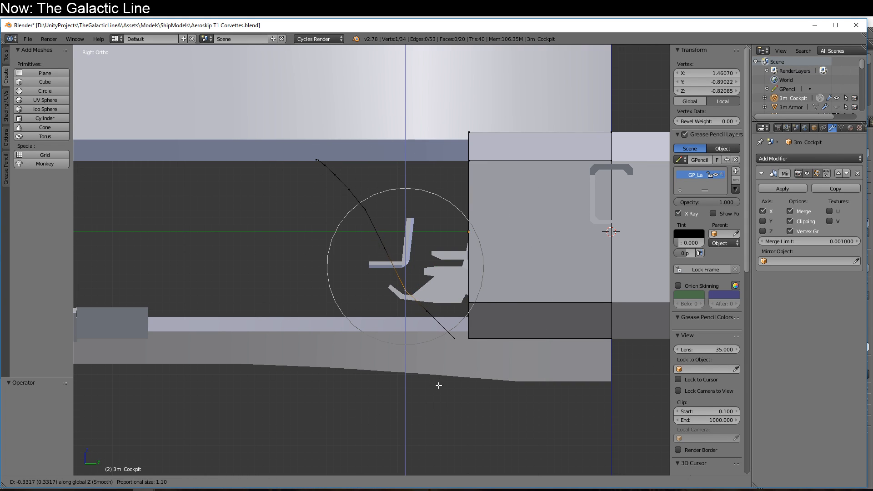
{"action": "scroll", "coordinate": [436, 389], "scroll_direction": "up", "scroll_amount": 2}
{"action": "scroll", "coordinate": [435, 392], "scroll_direction": "down", "scroll_amount": 1}
{"action": "left_click", "coordinate": [434, 397]}
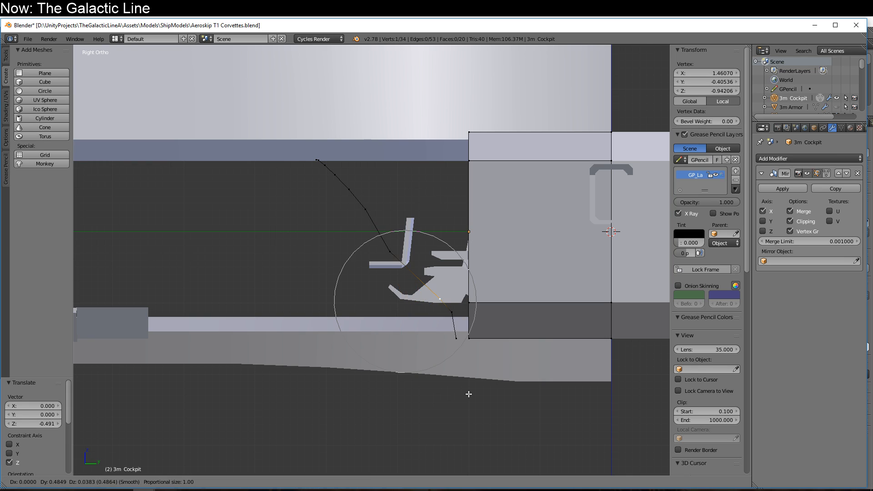
- Disable proportional editing for the cockpit mesh
{"action": "middle_click_drag", "start_coordinate": [468, 393], "coordinate": [496, 378]}
{"action": "key", "text": "KP_1"}
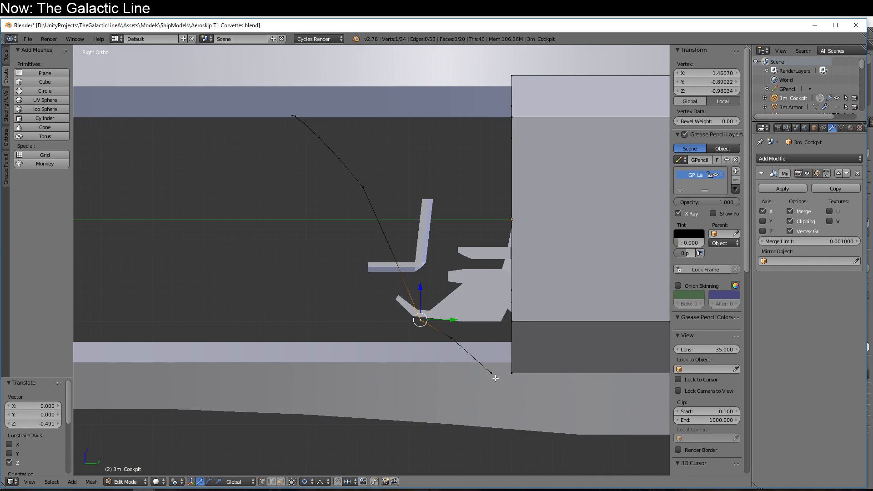
{"action": "key", "text": "KP_3"}
{"action": "left_click", "coordinate": [304, 481]}
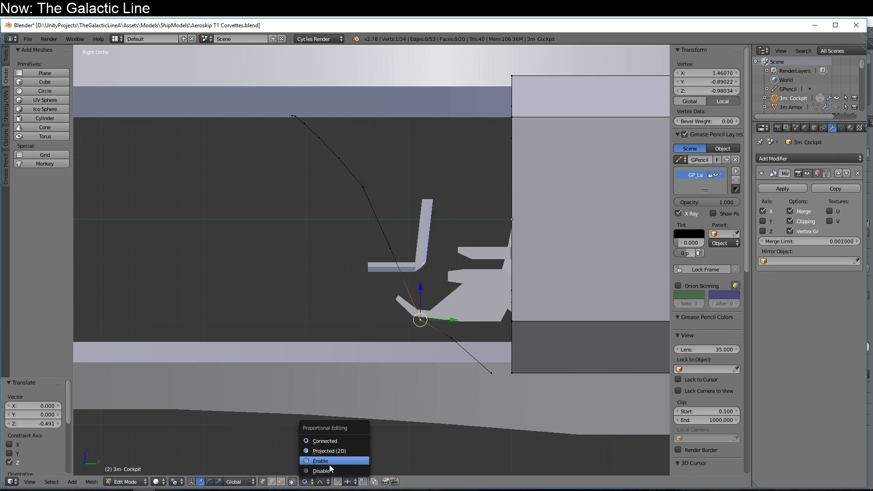
{"action": "left_click", "coordinate": [326, 468]}
{"action": "left_click", "coordinate": [309, 482]}
{"action": "left_click", "coordinate": [316, 472]}
- Lower the vertex next to the arc's rear end by about 0.164 along Z
{"action": "middle_click_drag", "start_coordinate": [440, 352], "coordinate": [411, 329], "text": "shift"}
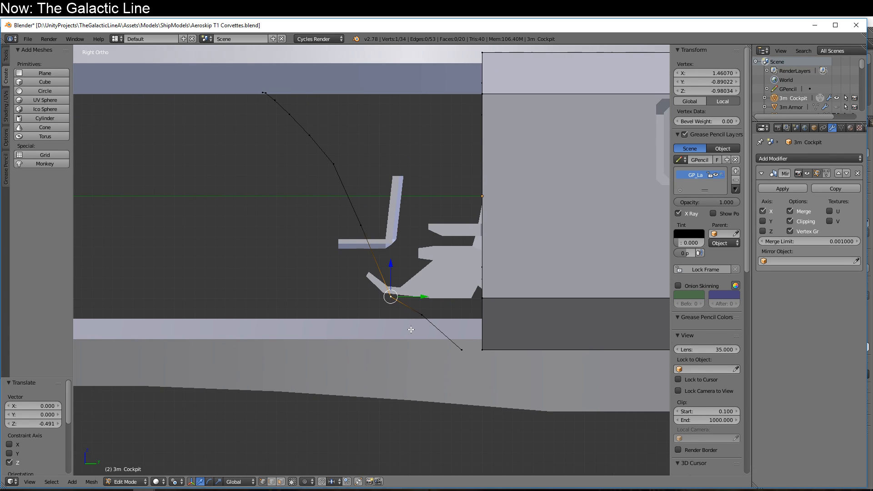
{"action": "right_click", "coordinate": [419, 319]}
{"action": "key", "text": "g"}
{"action": "key", "text": "z"}
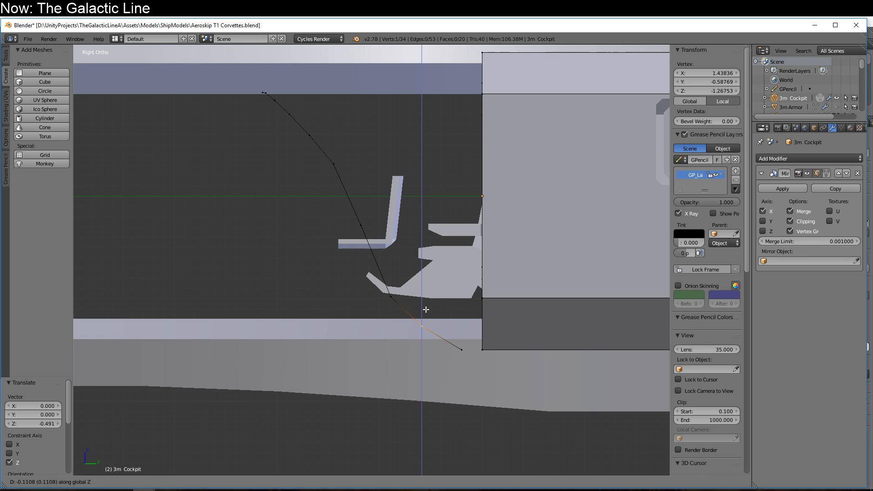
{"action": "left_click", "coordinate": [428, 315]}
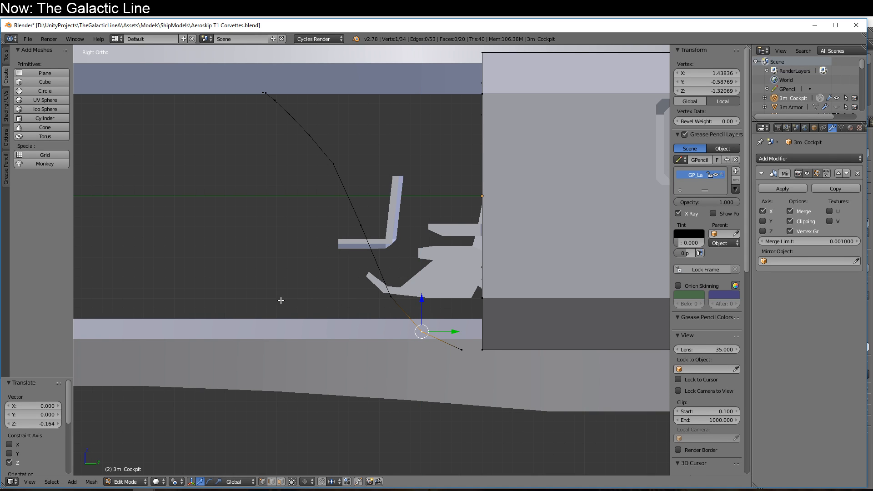
- Subdivide the two arc edges between the kinked vertex, the one below it and the next one down once
{"action": "middle_click_drag", "start_coordinate": [281, 300], "coordinate": [387, 302]}
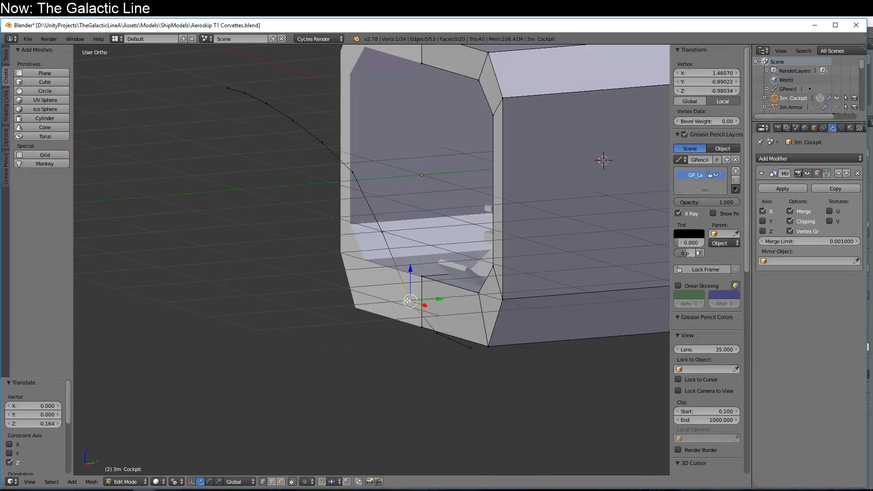
{"action": "right_click", "coordinate": [382, 232], "text": "shift"}
{"action": "right_click", "coordinate": [352, 172], "text": "shift"}
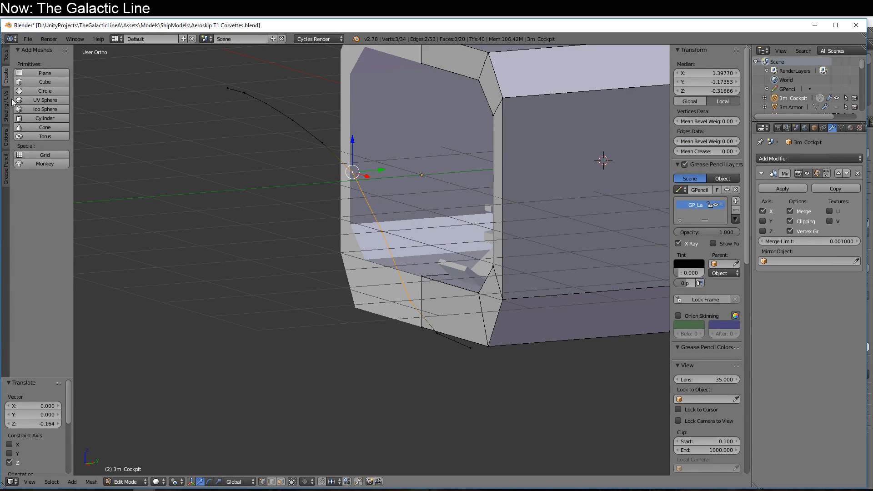
{"action": "left_click", "coordinate": [6, 55]}
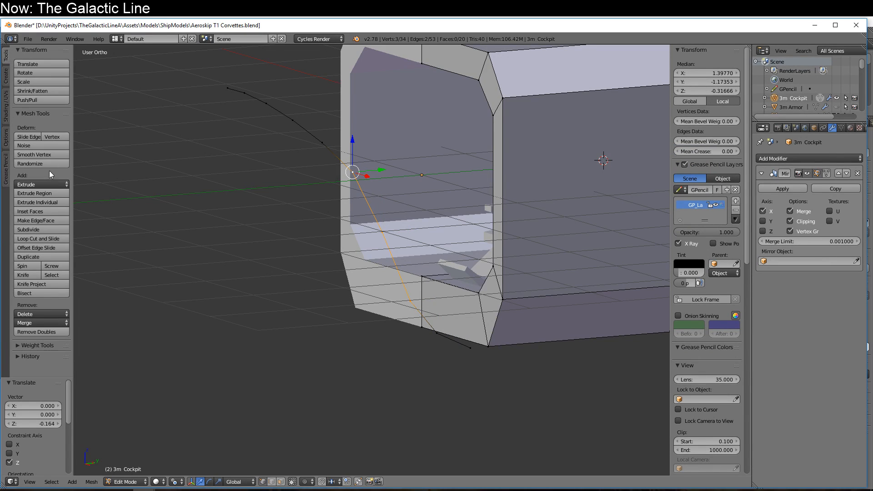
{"action": "left_click", "coordinate": [52, 230]}
- In side view, move the upper new arc vertex about 0.013 along Y and 0.031 along Z, and the lower one -0.013 and -0.035
{"action": "right_click", "coordinate": [374, 216]}
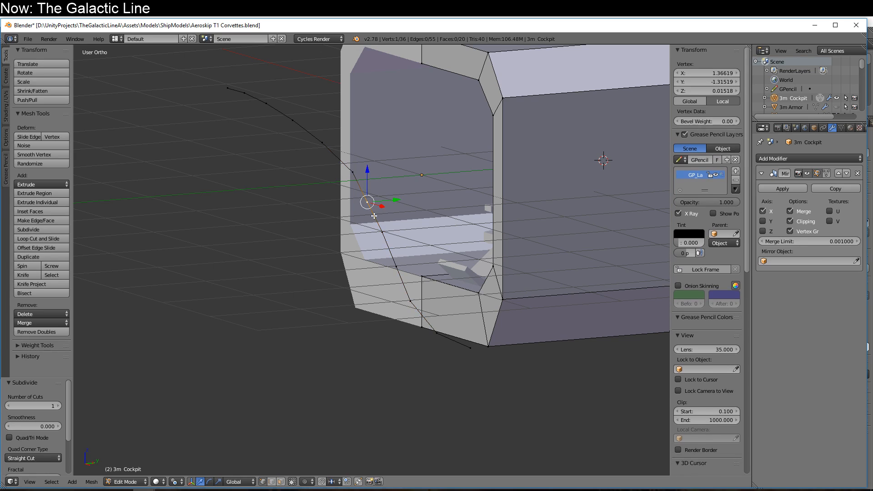
{"action": "key", "text": "KP_3"}
{"action": "key", "text": "g"}
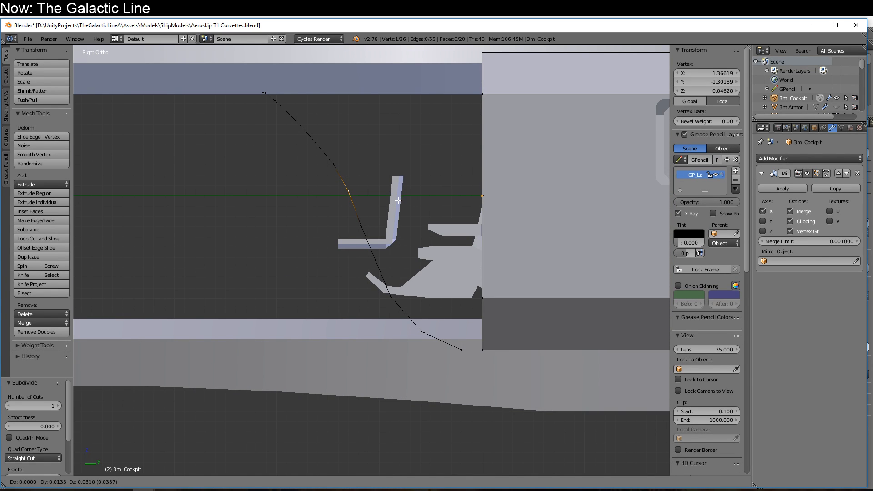
{"action": "left_click", "coordinate": [398, 200]}
{"action": "right_click", "coordinate": [374, 264]}
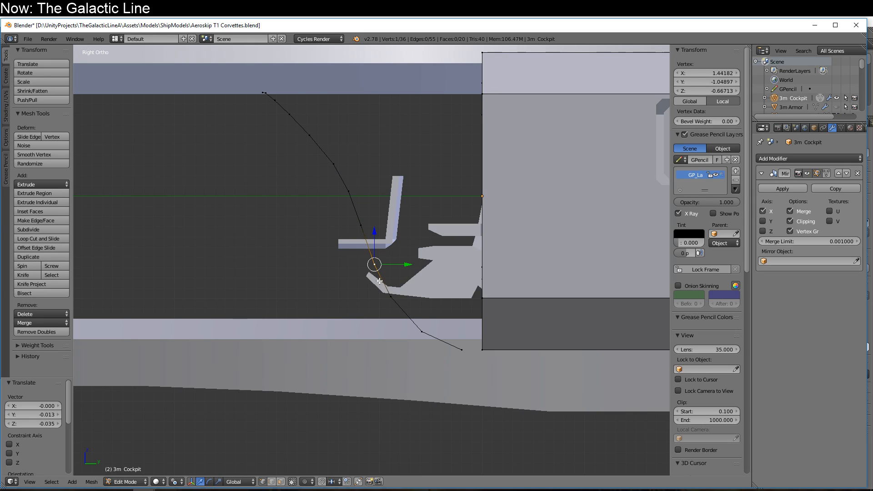
- Move the arc's rear end vertex about -0.084 along Y and 0.040 along Z in side view
{"action": "middle_click_drag", "start_coordinate": [318, 291], "coordinate": [336, 313]}
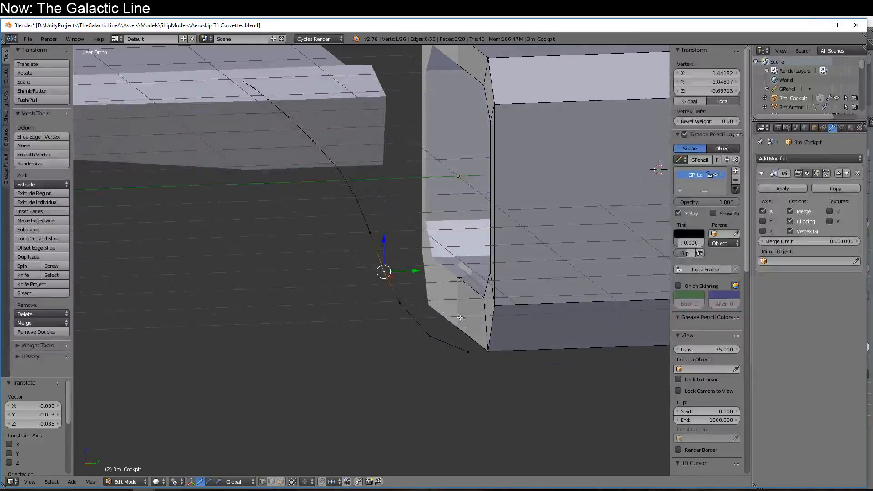
{"action": "right_click", "coordinate": [459, 350]}
{"action": "key", "text": "KP_3"}
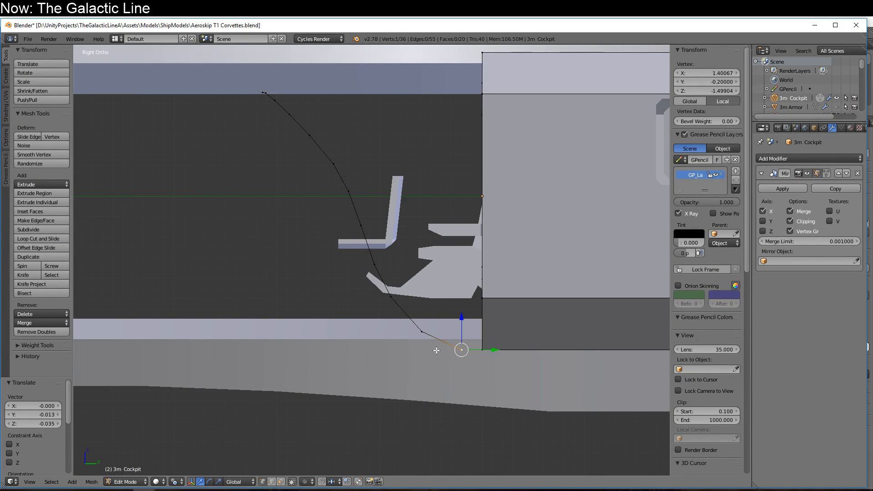
{"action": "key", "text": "g"}
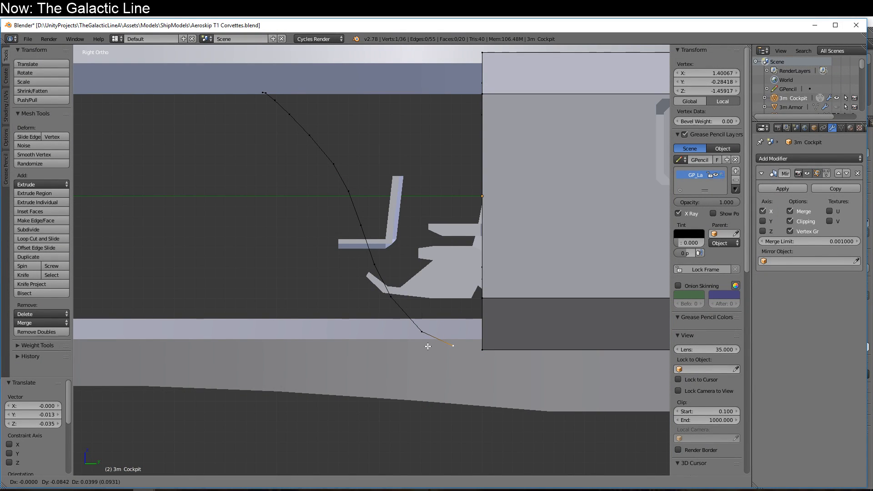
{"action": "left_click", "coordinate": [427, 346]}
- Join the arc's rear end vertex to the cockpit's lower front corner with an edge
{"action": "middle_click_drag", "start_coordinate": [429, 346], "coordinate": [508, 265]}
{"action": "right_click", "coordinate": [490, 333], "text": "shift"}
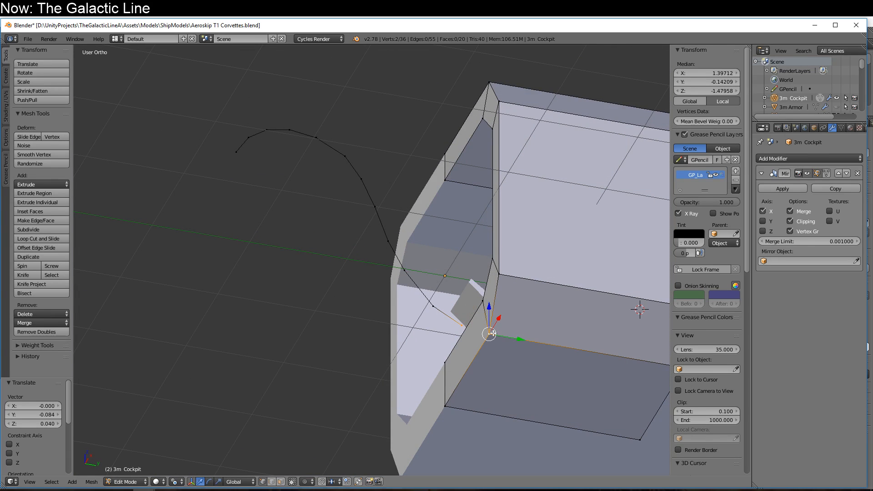
{"action": "key", "text": "f"}
- Select all the arc's vertices from the rear end to the mirror centre and extrude them in place
{"action": "middle_click_drag", "start_coordinate": [373, 434], "coordinate": [362, 471]}
{"action": "right_click", "coordinate": [459, 333]}
{"action": "right_click", "coordinate": [429, 314], "text": "shift"}
{"action": "right_click", "coordinate": [409, 292], "text": "shift"}
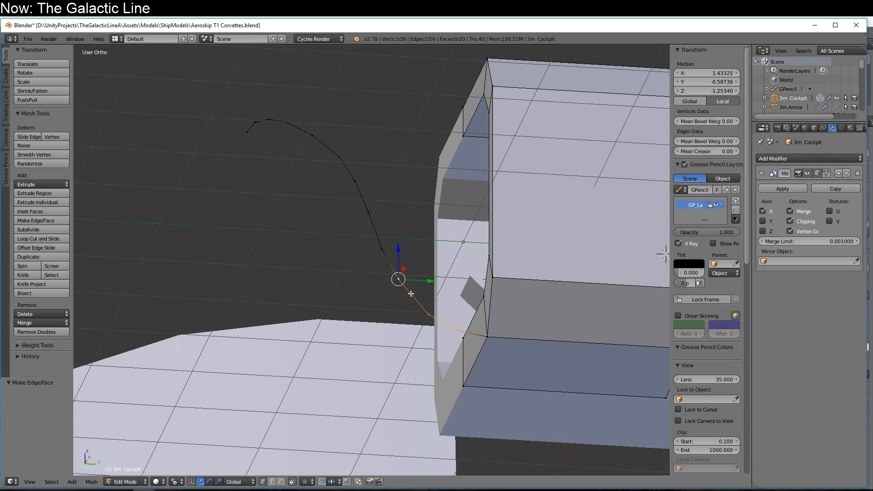
{"action": "right_click", "coordinate": [383, 250], "text": "shift"}
{"action": "right_click", "coordinate": [366, 214], "text": "shift"}
{"action": "right_click", "coordinate": [342, 179], "text": "shift"}
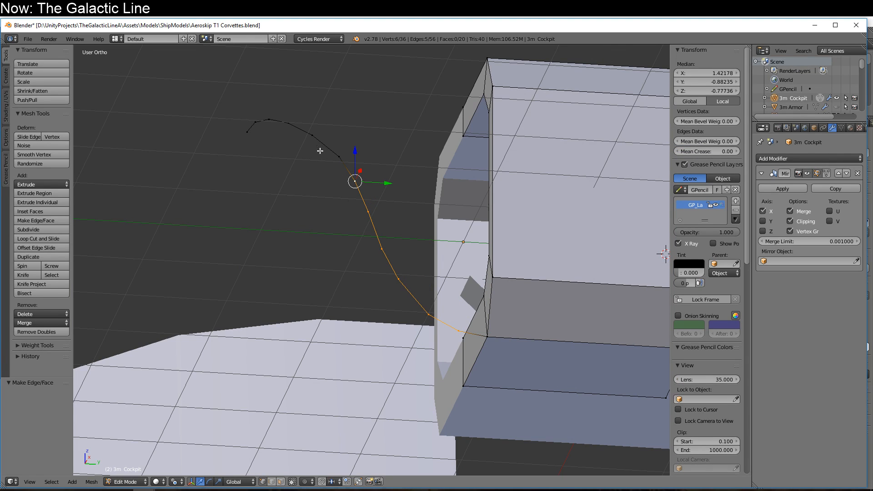
{"action": "right_click", "coordinate": [339, 157], "text": "shift"}
{"action": "right_click", "coordinate": [312, 135], "text": "shift"}
{"action": "right_click", "coordinate": [288, 122], "text": "shift"}
{"action": "right_click", "coordinate": [269, 119], "text": "shift"}
{"action": "right_click", "coordinate": [256, 122], "text": "shift"}
{"action": "right_click", "coordinate": [247, 132], "text": "shift"}
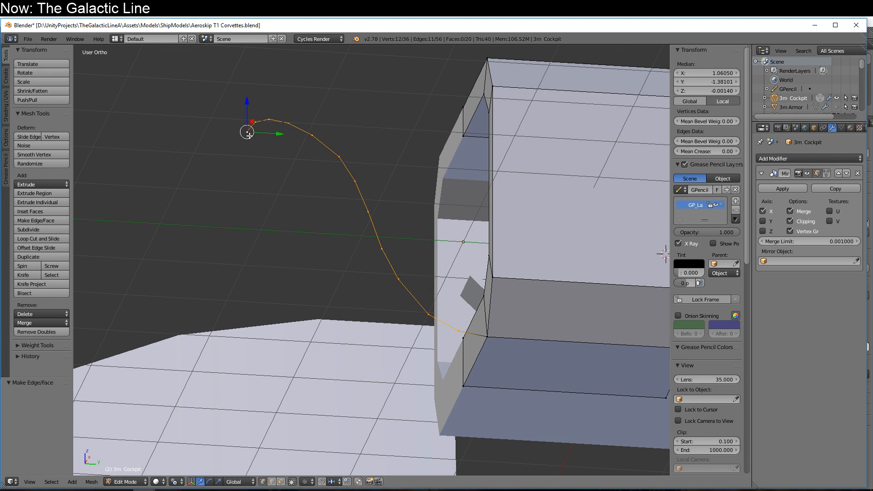
{"action": "middle_click_drag", "start_coordinate": [249, 135], "coordinate": [377, 254]}
{"action": "key", "text": "e"}
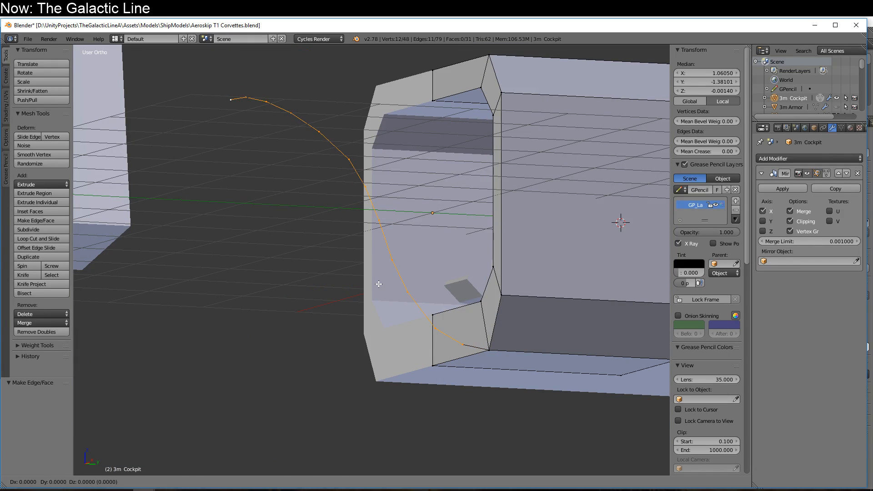
{"action": "right_click", "coordinate": [379, 284]}
- Scale the extruded arc edge to about 1.08 and raise it about 0.451 along Z
{"action": "key", "text": "s"}
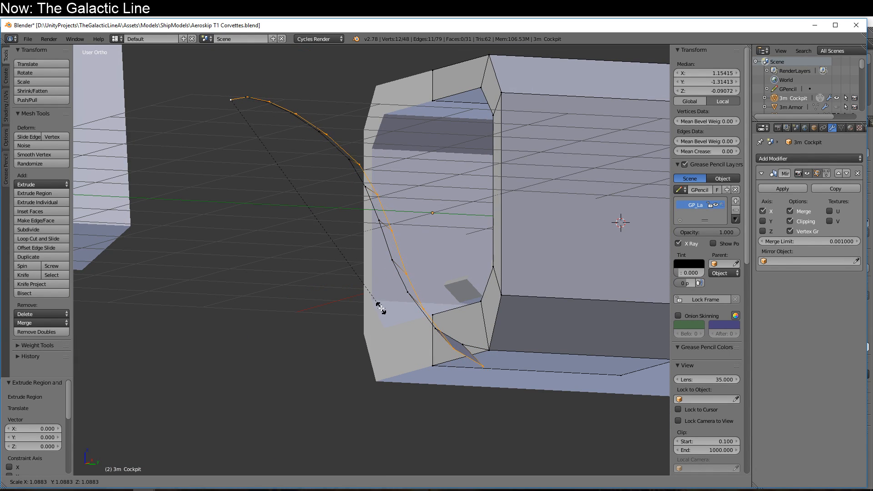
{"action": "left_click", "coordinate": [380, 307]}
{"action": "left_click_drag", "start_coordinate": [230, 66], "coordinate": [230, 20]}
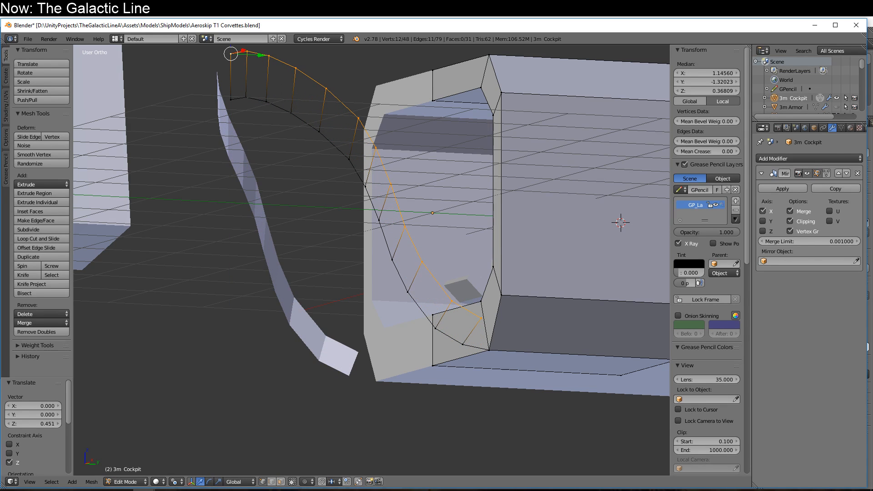
{"action": "left_click", "coordinate": [211, 490]}
- Grow the selection to the whole extruded arc strip and flip its normals
{"action": "middle_click_drag", "start_coordinate": [436, 402], "coordinate": [402, 425]}
{"action": "key", "text": "ctrl+KP_Add"}
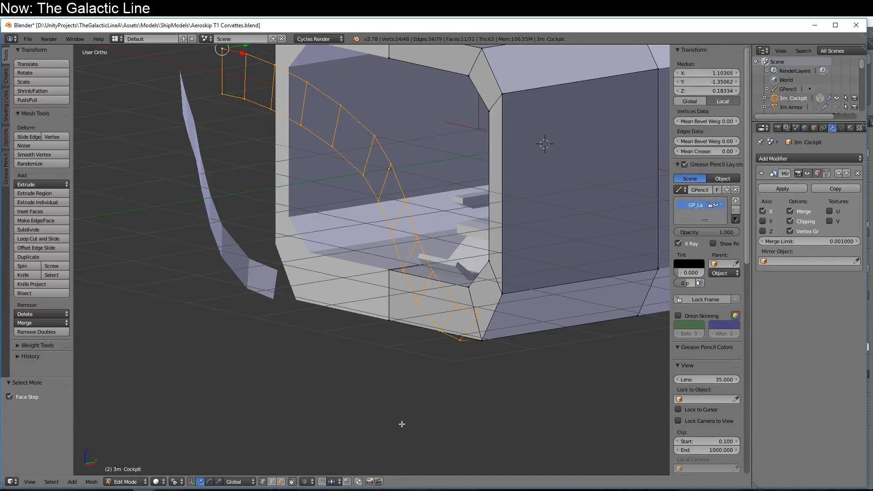
{"action": "left_click", "coordinate": [8, 103]}
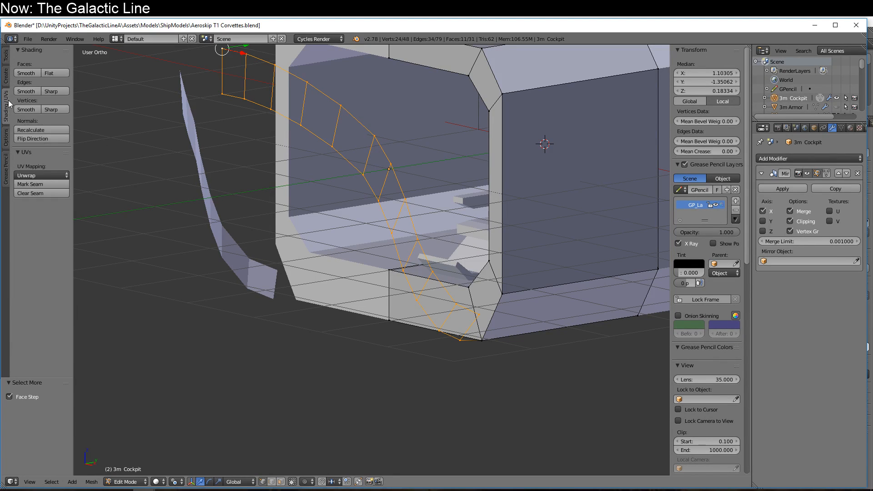
{"action": "left_click", "coordinate": [51, 139]}
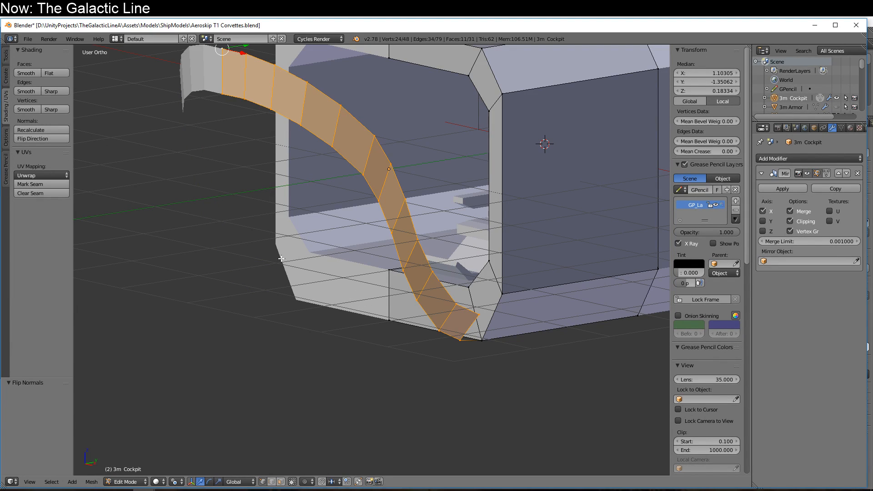
- Reduce the selection to the strip's outer edge and move it about -0.111 along Y and 0.208 along Z in side view
{"action": "key", "text": "ctrl+KP_Subtract"}
{"action": "right_click", "coordinate": [473, 315], "text": "alt+shift"}
{"action": "right_click", "coordinate": [464, 308], "text": "alt"}
{"action": "middle_click_drag", "start_coordinate": [472, 339], "coordinate": [423, 307]}
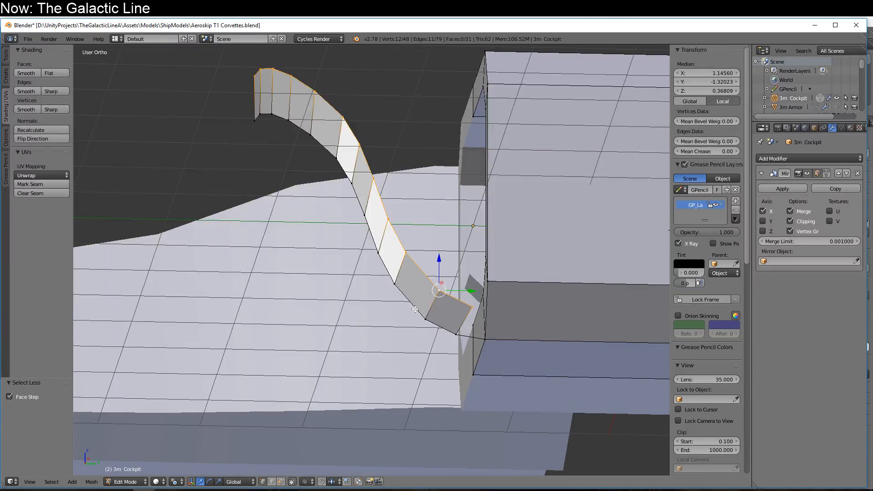
{"action": "key", "text": "KP_3"}
{"action": "key", "text": "g"}
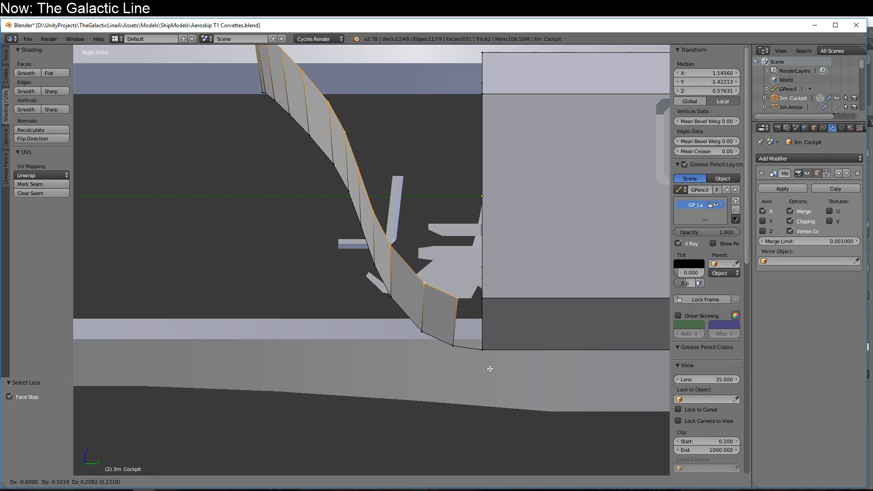
{"action": "left_click", "coordinate": [487, 367]}
- Move the strip's outer edge outward about 0.186 along X
{"action": "middle_click_drag", "start_coordinate": [487, 366], "coordinate": [555, 406]}
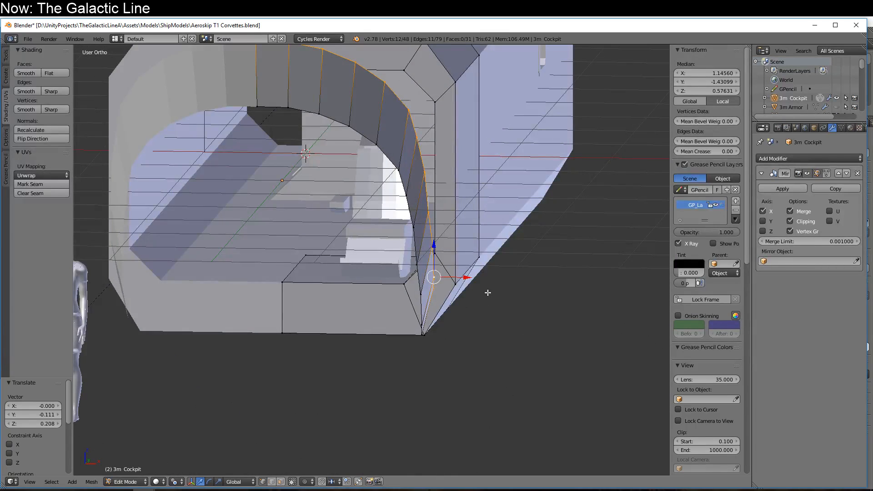
{"action": "mouse_move", "coordinate": [488, 293]}
{"action": "middle_mouse_down"}
{"action": "mouse_move", "coordinate": [506, 267]}
{"action": "mouse_move", "coordinate": [485, 308]}
{"action": "middle_mouse_up"}
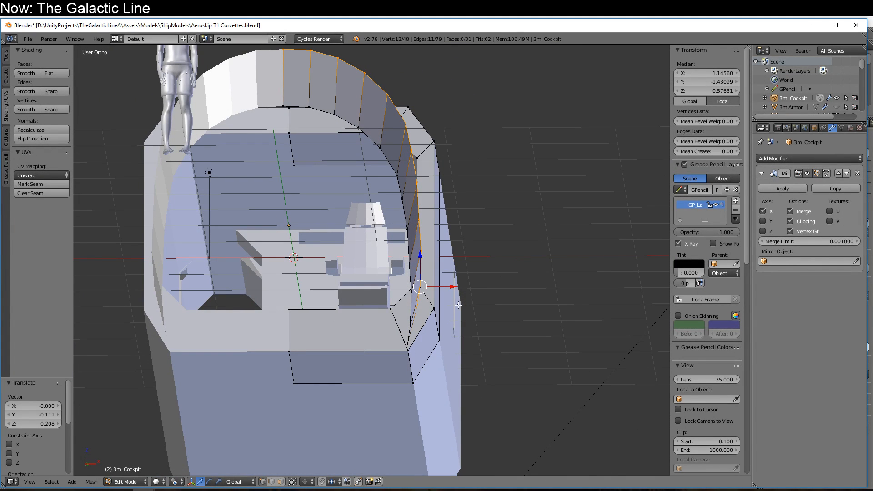
{"action": "left_click_drag", "start_coordinate": [450, 286], "coordinate": [472, 296]}
{"action": "middle_click_drag", "start_coordinate": [471, 296], "coordinate": [481, 332]}
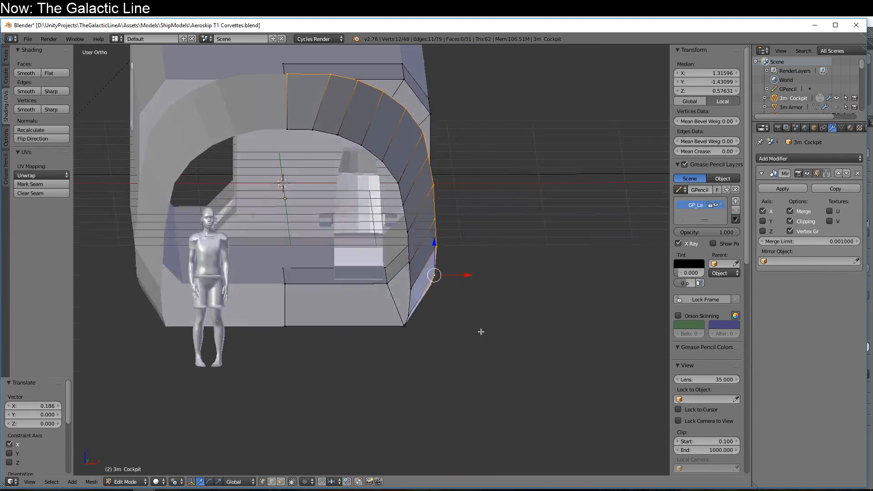
- In front view, shift the outer edge about -0.021 along X and 0.016 along Z, and scale it to about 1.143 along X
{"action": "key", "text": "KP_1"}
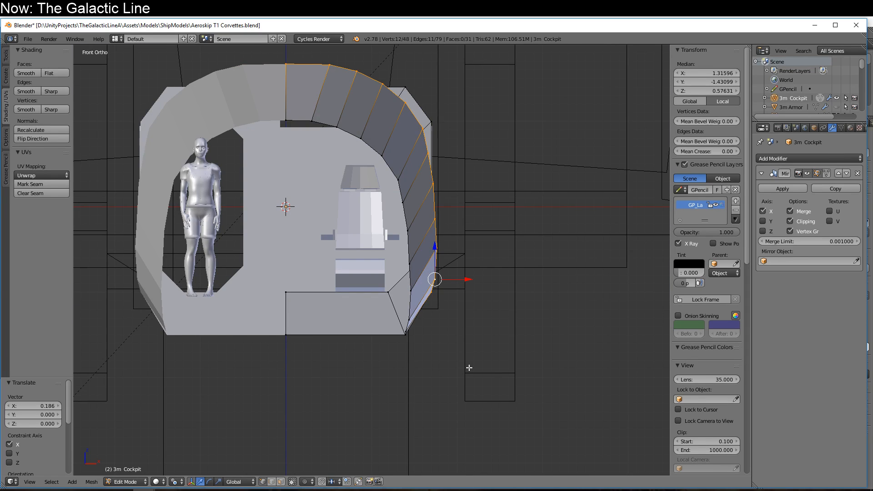
{"action": "key", "text": "z"}
{"action": "key", "text": "z"}
{"action": "key", "text": "g"}
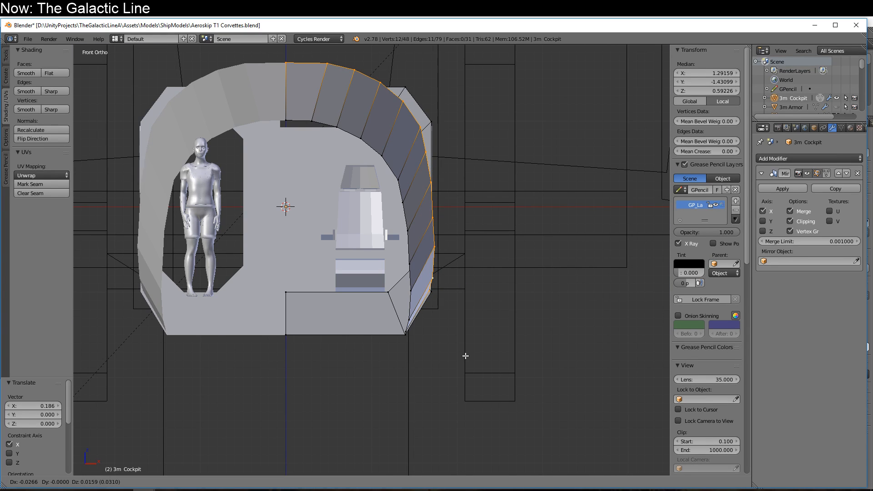
{"action": "left_click", "coordinate": [466, 356]}
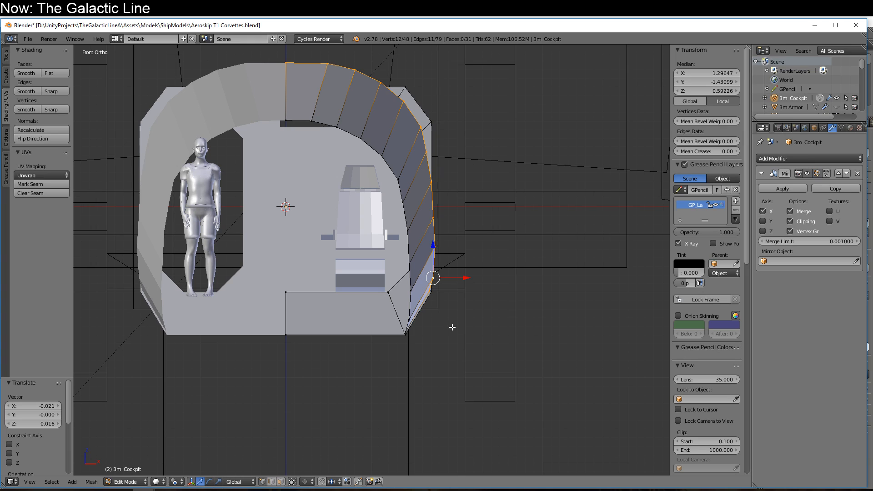
{"action": "key", "text": "s"}
{"action": "key", "text": "x"}
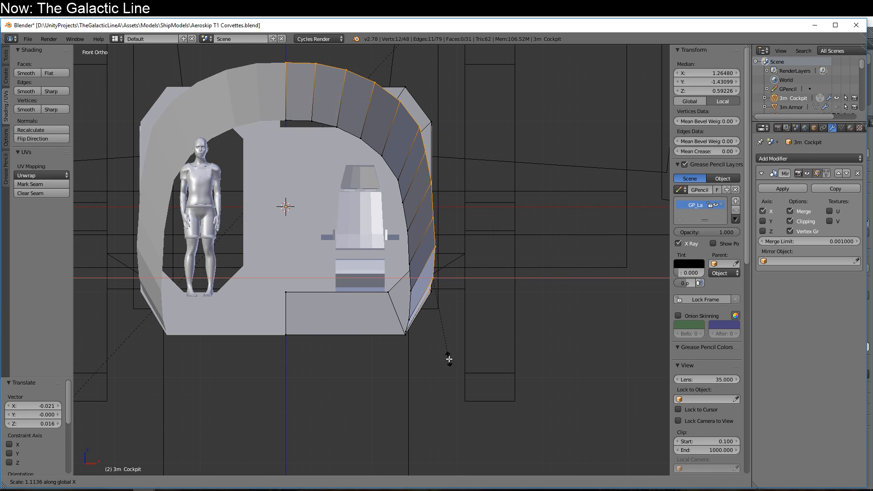
{"action": "left_click", "coordinate": [448, 362]}
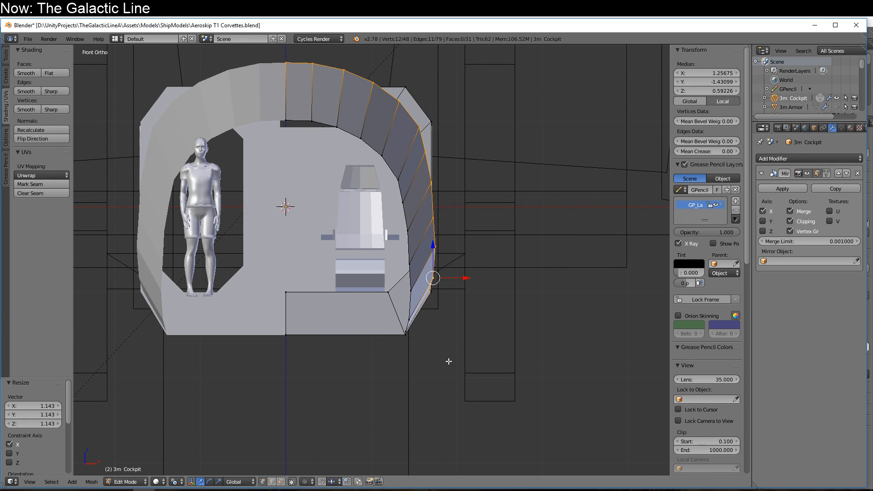
- Make the outer edge's rear end vertex the active pivot and scale the edge to about 0.961 along Z
{"action": "middle_click_drag", "start_coordinate": [449, 361], "coordinate": [340, 359]}
{"action": "key", "text": "KP_3"}
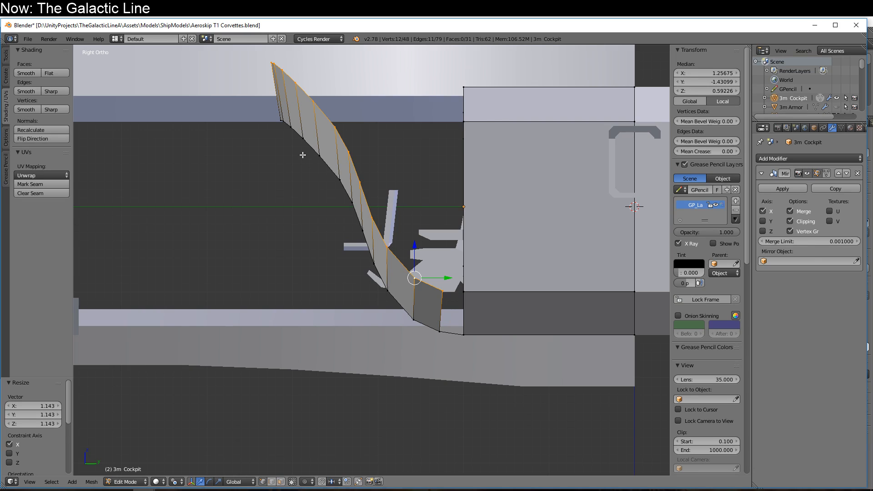
{"action": "left_click", "coordinate": [445, 291]}
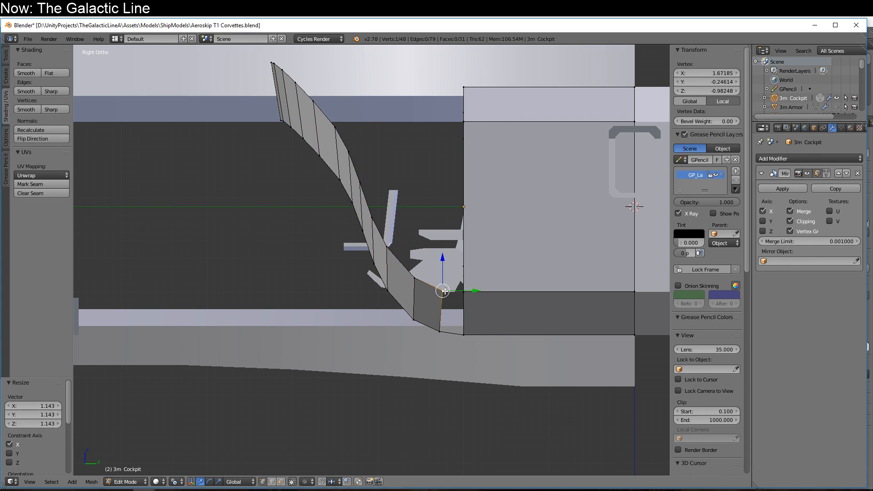
{"action": "key", "text": "ctrl+z"}
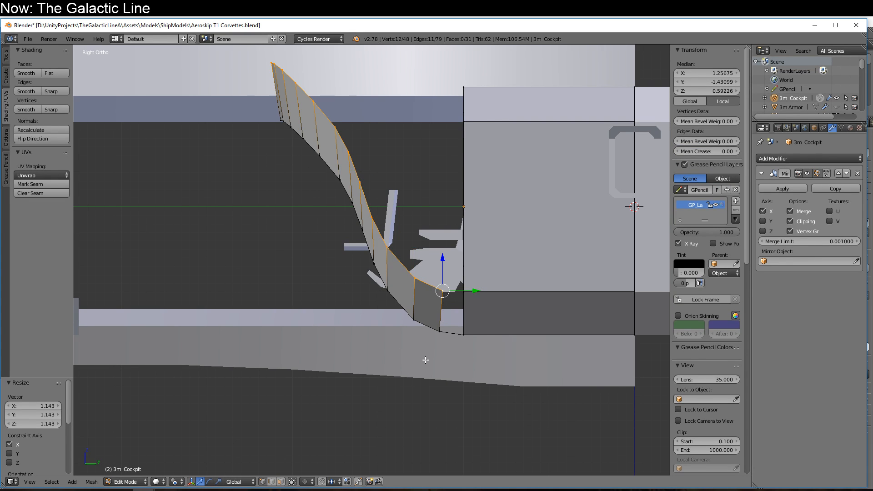
{"action": "middle_click_drag", "start_coordinate": [426, 359], "coordinate": [440, 372]}
{"action": "key", "text": "s"}
{"action": "key", "text": "z"}
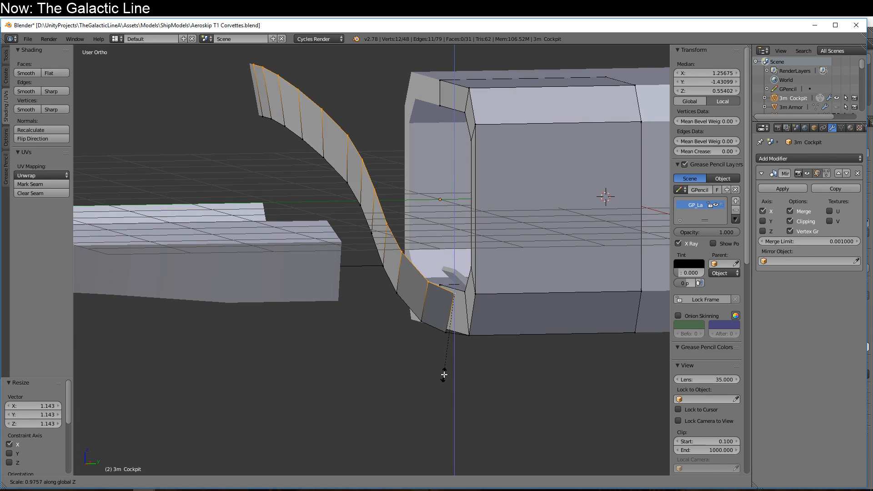
{"action": "left_click", "coordinate": [443, 374]}
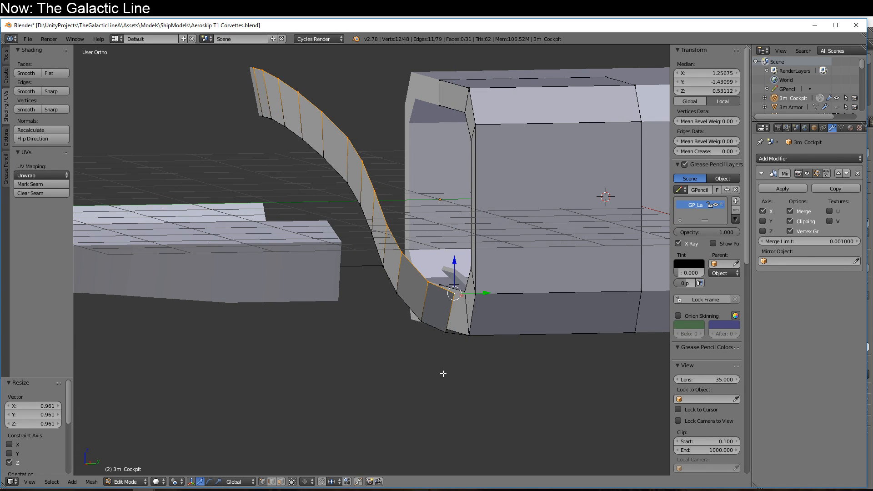
- Scale the strip's outer edge to about 1.071 along Y from the active rear end vertex
{"action": "middle_click_drag", "start_coordinate": [443, 370], "coordinate": [427, 370]}
{"action": "key", "text": "s"}
{"action": "key", "text": "y"}
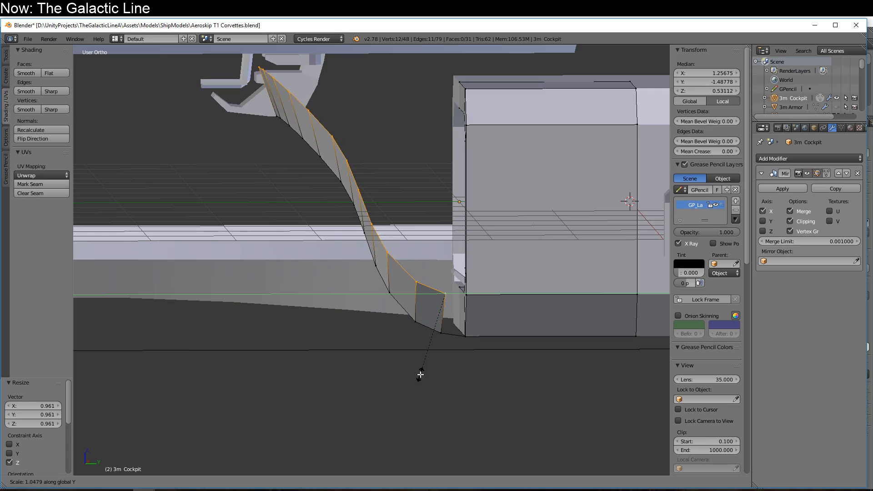
{"action": "left_click", "coordinate": [420, 374]}
- Fill the gap between the strip's rear end and the cockpit body with a four-vertex face and flip its normal
{"action": "middle_click_drag", "start_coordinate": [425, 374], "coordinate": [437, 358]}
{"action": "right_click", "coordinate": [453, 319]}
{"action": "right_click", "coordinate": [453, 284], "text": "shift"}
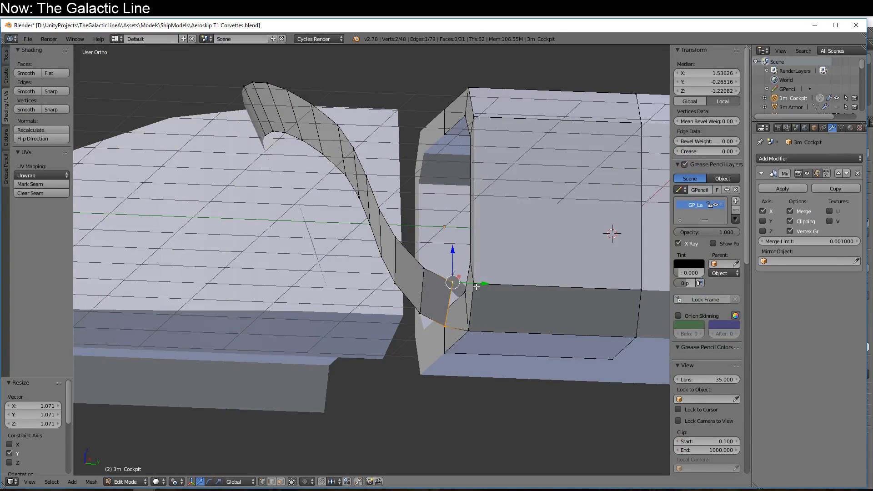
{"action": "right_click", "coordinate": [476, 288], "text": "shift"}
{"action": "right_click", "coordinate": [469, 333], "text": "shift"}
{"action": "key", "text": "f"}
{"action": "middle_click_drag", "start_coordinate": [470, 332], "coordinate": [474, 346]}
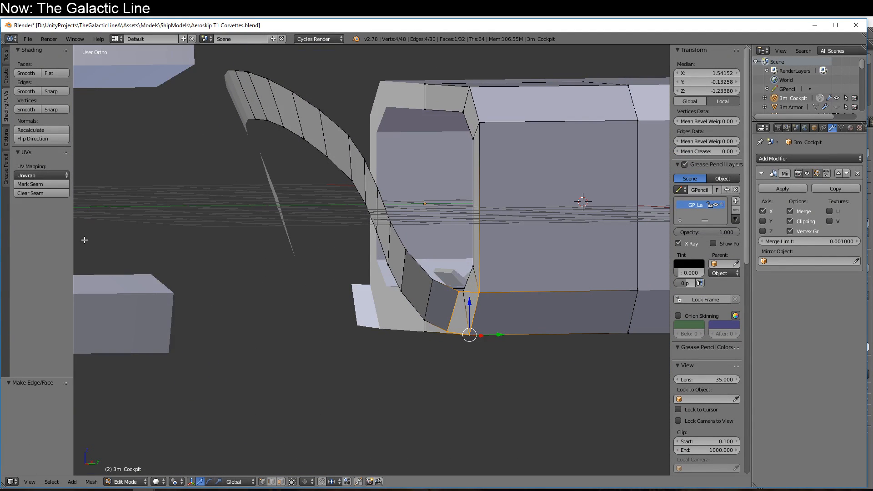
{"action": "left_click", "coordinate": [45, 137]}
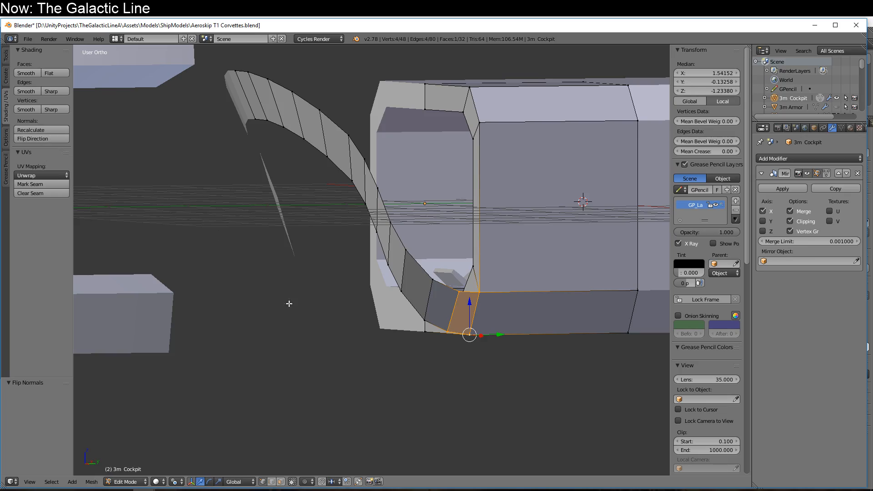
- Apply smooth shading to the entire linked cockpit mesh and check its Auto Smooth setting
{"action": "mouse_move", "coordinate": [289, 302]}
{"action": "middle_mouse_down"}
{"action": "mouse_move", "coordinate": [377, 235]}
{"action": "mouse_move", "coordinate": [337, 254]}
{"action": "mouse_move", "coordinate": [296, 214]}
{"action": "mouse_move", "coordinate": [292, 306]}
{"action": "mouse_move", "coordinate": [266, 300]}
{"action": "mouse_move", "coordinate": [286, 300]}
{"action": "middle_mouse_up"}
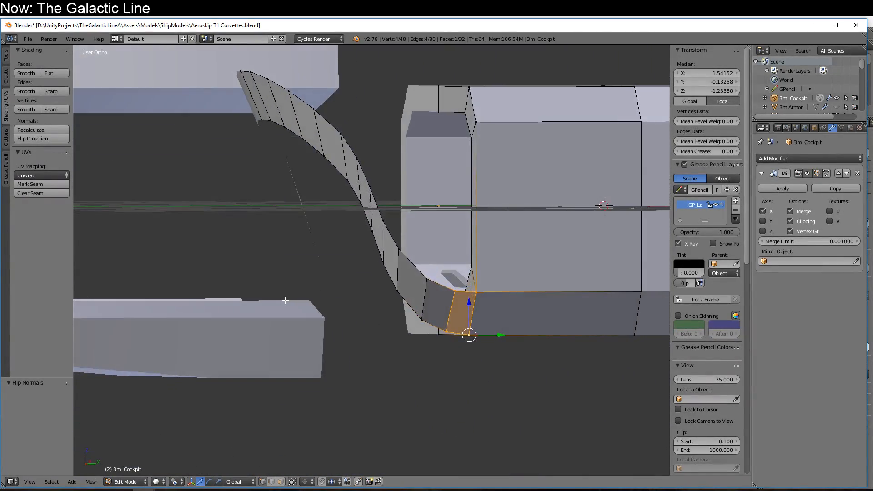
{"action": "key", "text": "ctrl+l"}
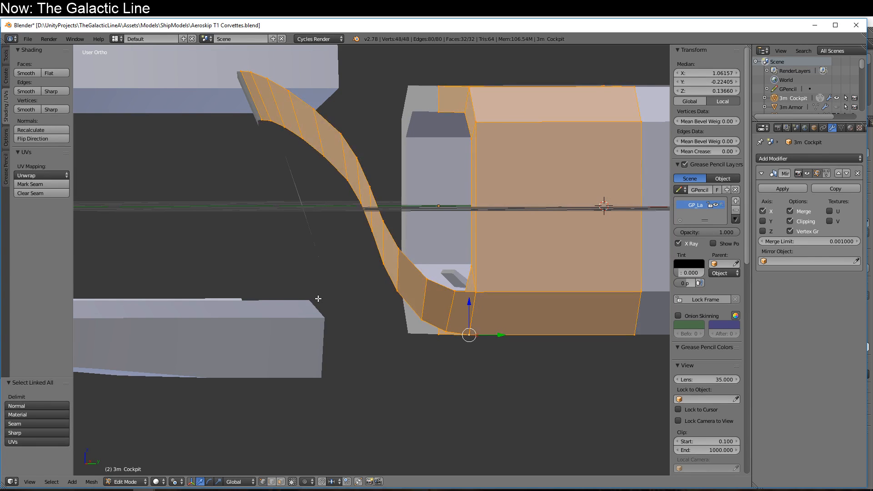
{"action": "left_click", "coordinate": [34, 75]}
{"action": "middle_click_drag", "start_coordinate": [189, 160], "coordinate": [319, 150]}
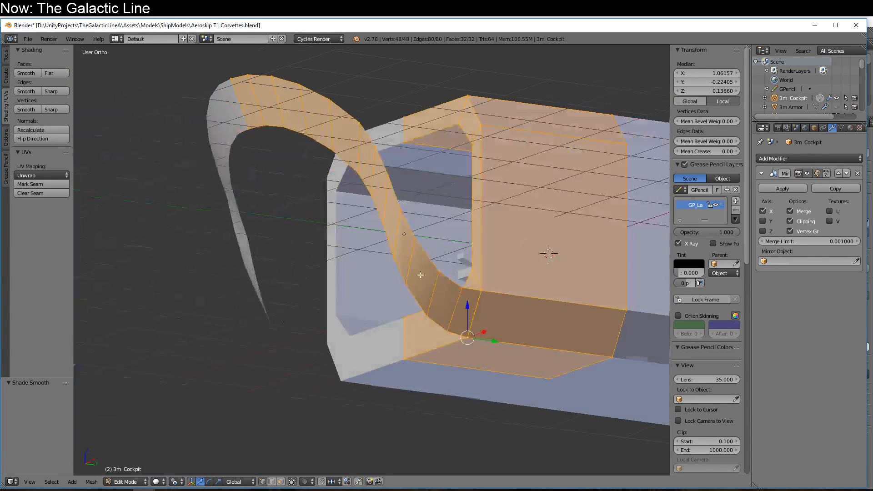
{"action": "left_click", "coordinate": [841, 128]}
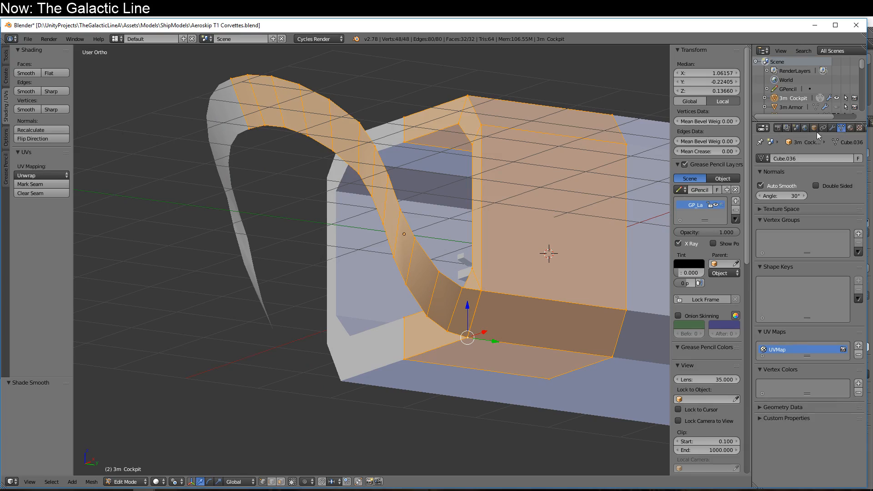
{"action": "left_click", "coordinate": [832, 128]}
- In right side view, move the outer edge's mid-height vertex about 0.115 along Y and the one above about 0.089 along Y and -0.035 along Z
{"action": "middle_click_drag", "start_coordinate": [446, 255], "coordinate": [547, 246]}
{"action": "key", "text": "KP_3"}
{"action": "middle_click_drag", "start_coordinate": [453, 337], "coordinate": [546, 323]}
{"action": "key", "text": "KP_3"}
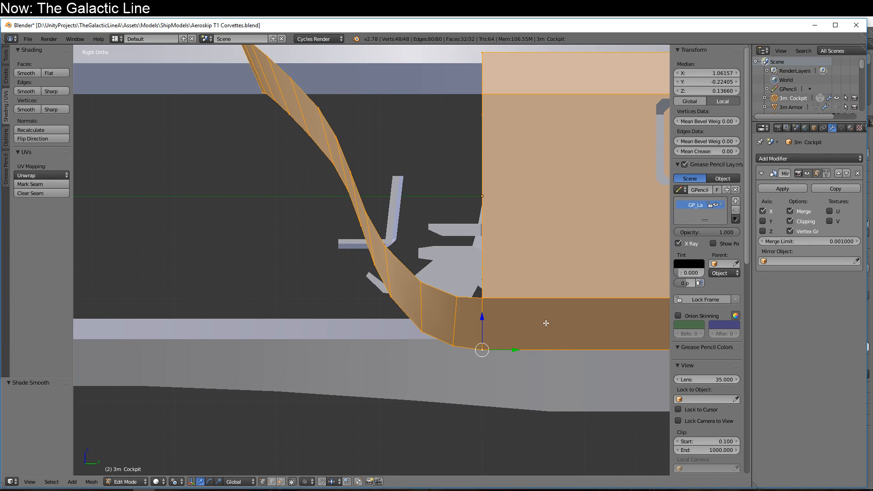
{"action": "right_click", "coordinate": [351, 172]}
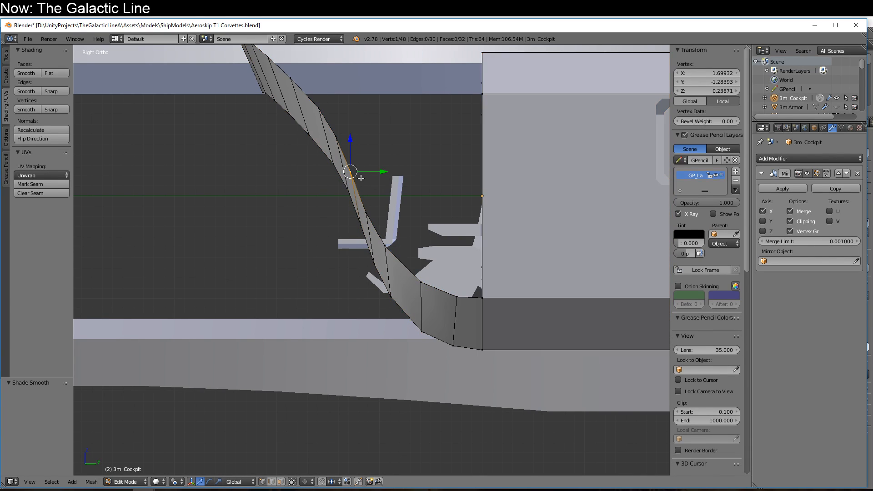
{"action": "key", "text": "g"}
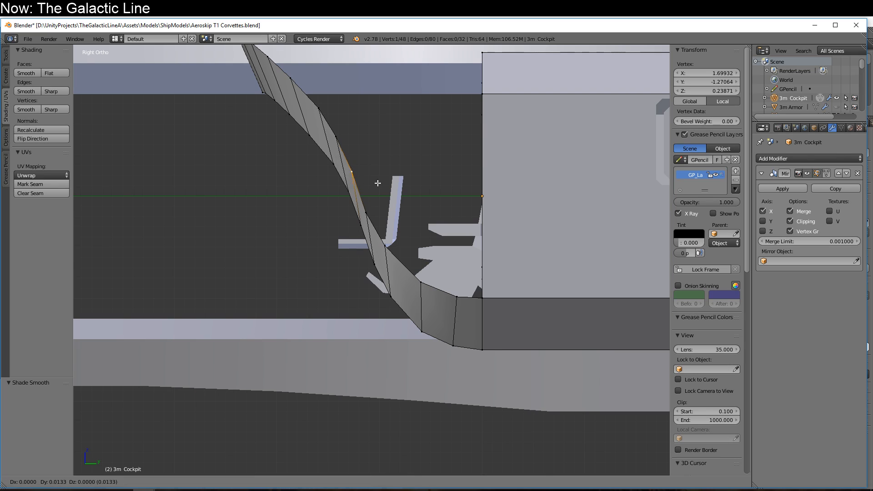
{"action": "left_click", "coordinate": [387, 182]}
{"action": "right_click", "coordinate": [340, 140]}
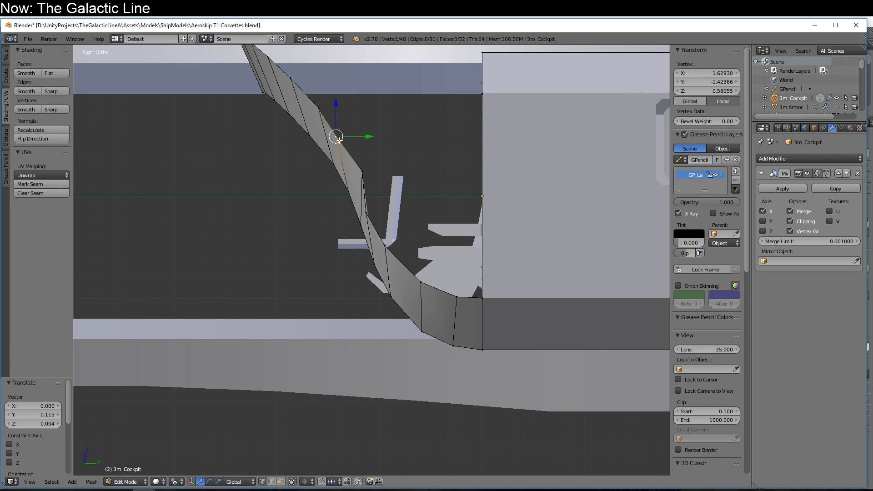
{"action": "key", "text": "g"}
{"action": "left_click", "coordinate": [408, 158]}
- Move the next two outer edge vertices below rearward, about 0.111 and 0.106 along Y
{"action": "right_click", "coordinate": [365, 210]}
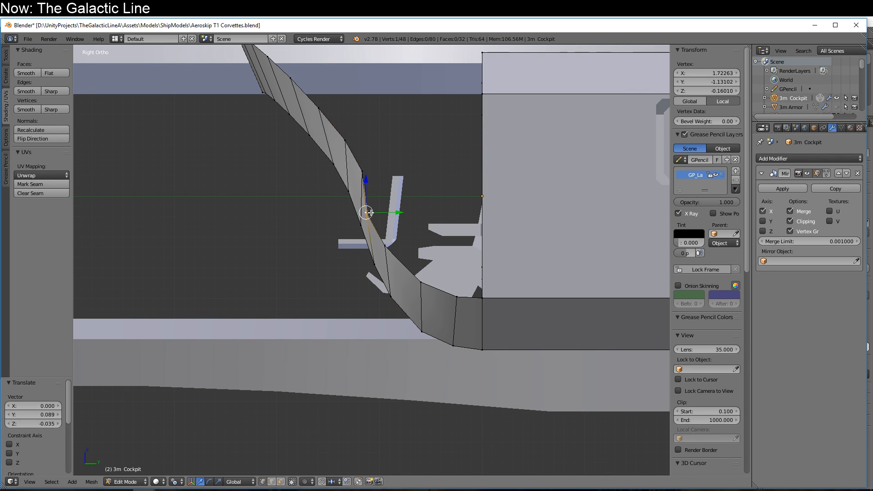
{"action": "key", "text": "g"}
{"action": "left_click", "coordinate": [387, 211]}
{"action": "right_click", "coordinate": [385, 248]}
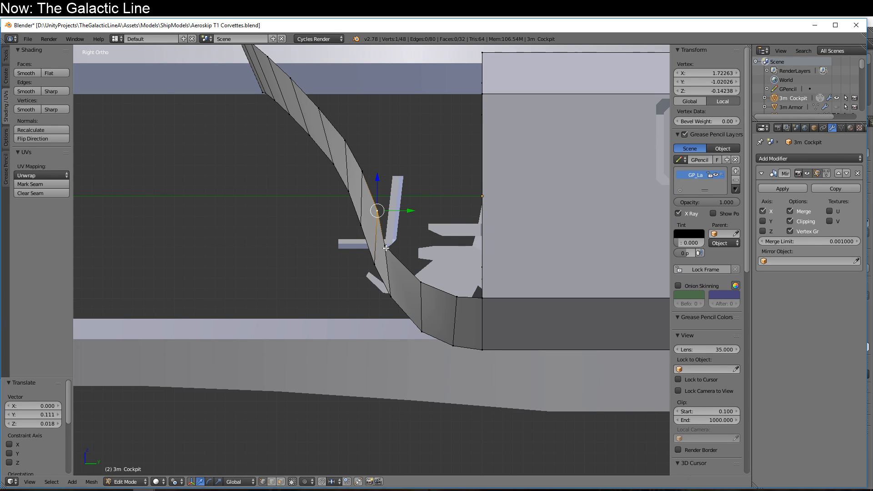
{"action": "key", "text": "g"}
{"action": "left_click", "coordinate": [405, 250]}
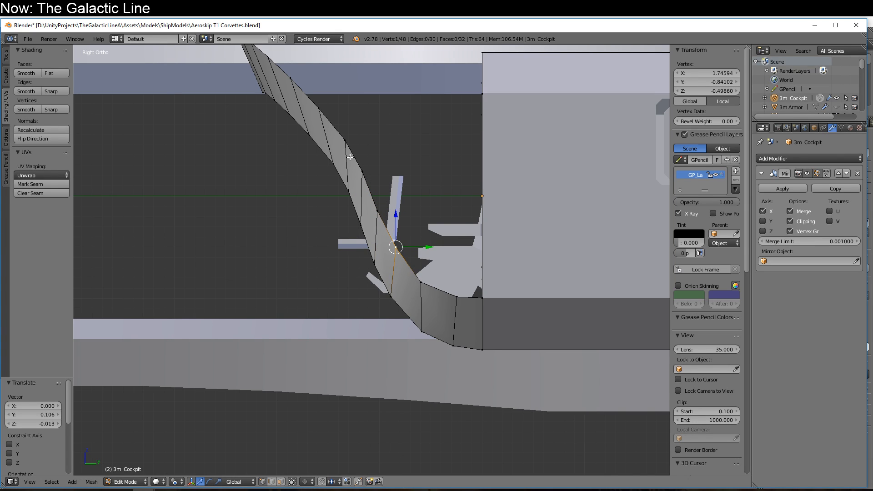
- Nudge the three adjusted outer edge vertices above the lowest one about 0.05 further along Y and slightly down to smooth the curve
{"action": "right_click", "coordinate": [345, 140]}
{"action": "key", "text": "g"}
{"action": "left_click", "coordinate": [350, 141]}
{"action": "right_click", "coordinate": [362, 172]}
{"action": "key", "text": "g"}
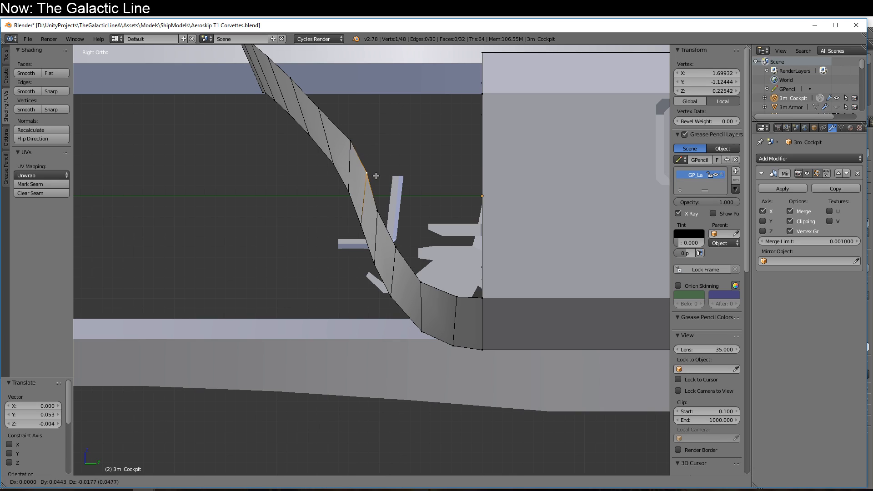
{"action": "left_click", "coordinate": [377, 177]}
{"action": "key", "text": "g"}
{"action": "left_click", "coordinate": [389, 213]}
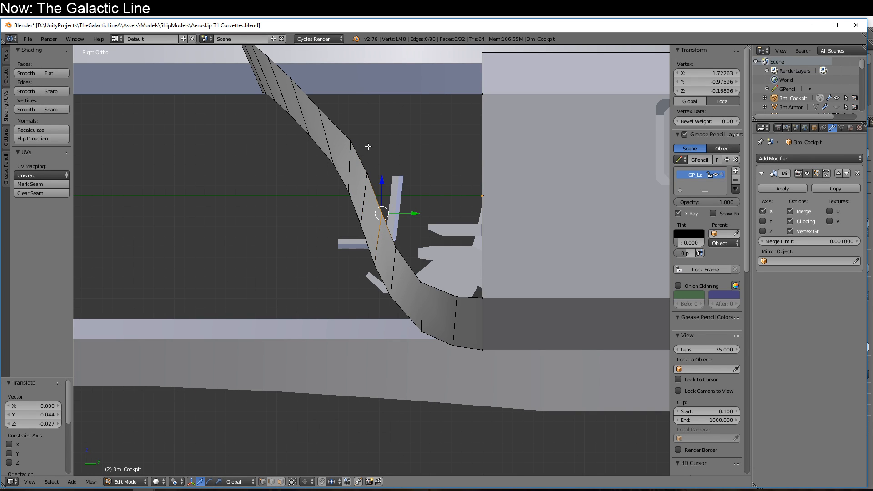
- Move the next two upper outer vertices about 0.093 and 0.040 along Y, and -0.035 and -0.022 along Z
{"action": "right_click", "coordinate": [327, 110]}
{"action": "key", "text": "g"}
{"action": "left_click", "coordinate": [346, 114]}
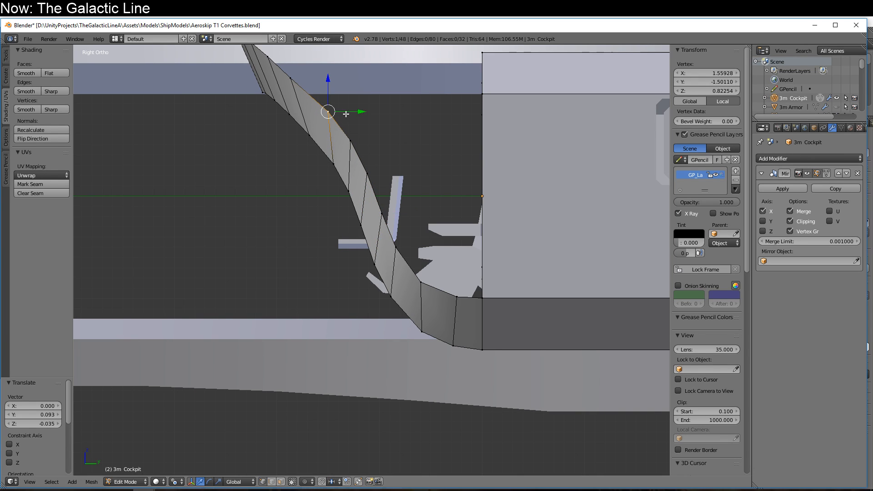
{"action": "right_click", "coordinate": [290, 82]}
{"action": "key", "text": "g"}
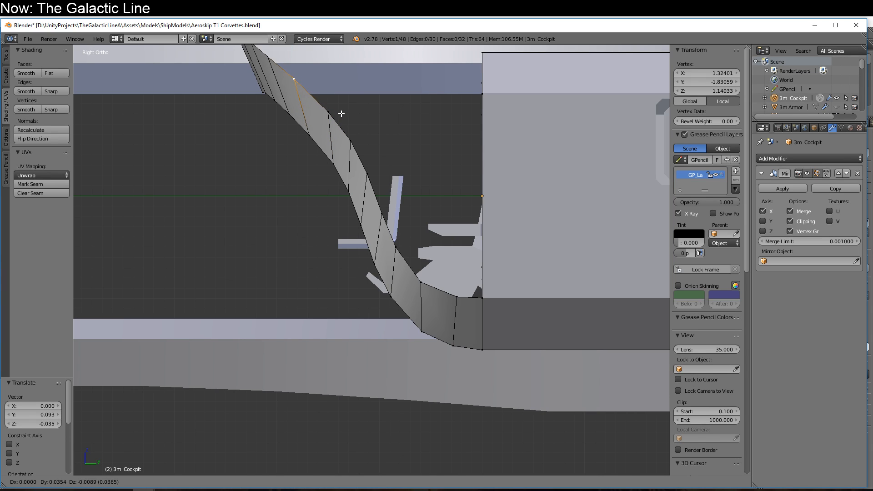
{"action": "left_click", "coordinate": [342, 115]}
{"action": "scroll", "coordinate": [347, 230], "scroll_direction": "down", "scroll_amount": 2}
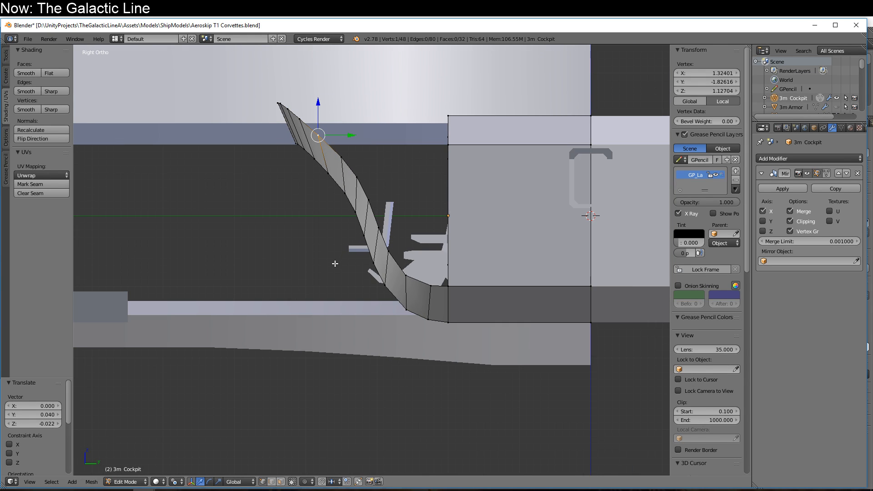
- Smooth the outer edge's lower bend by moving three vertices upward from it about 0.038, 0.057 and 0.032 along Y, the last two also down
{"action": "right_click", "coordinate": [410, 319]}
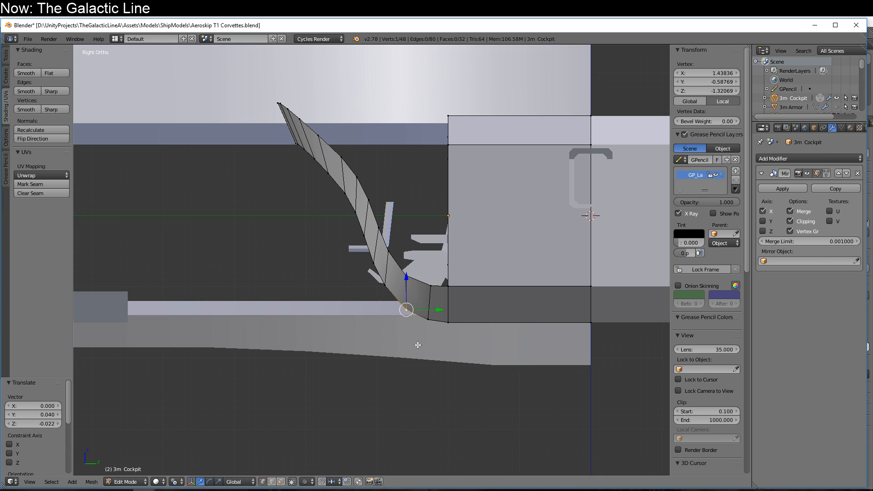
{"action": "right_click", "coordinate": [410, 278]}
{"action": "key", "text": "g"}
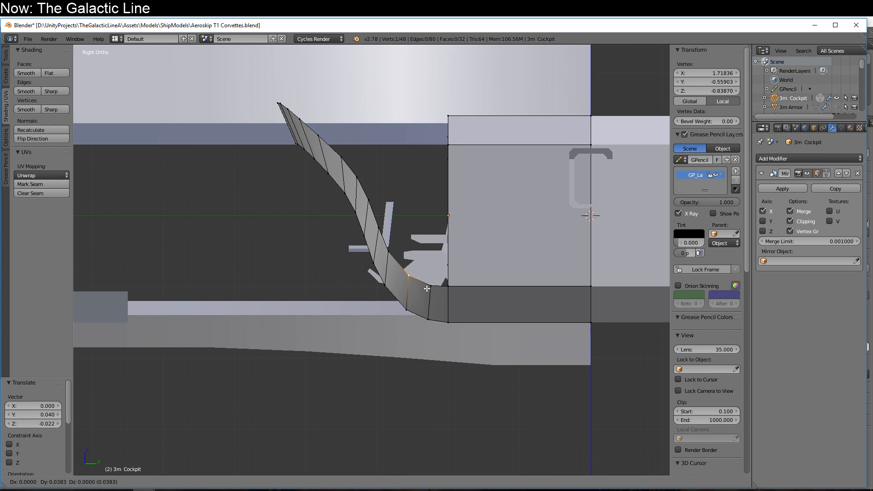
{"action": "left_click", "coordinate": [427, 288]}
{"action": "right_click", "coordinate": [392, 253]}
{"action": "key", "text": "g"}
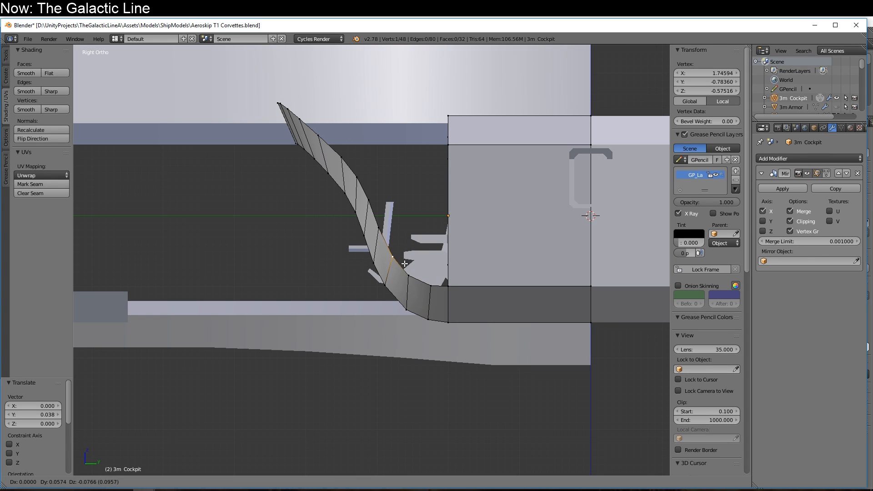
{"action": "left_click", "coordinate": [405, 264]}
{"action": "right_click", "coordinate": [404, 239]}
{"action": "key", "text": "g"}
{"action": "left_click", "coordinate": [406, 244]}
- Select the top four segments of the strip's outer edge and extrude them about 0.57 along Y and 0.17 along Z in side view
{"action": "middle_click_drag", "start_coordinate": [338, 340], "coordinate": [375, 281]}
{"action": "right_click", "coordinate": [261, 119]}
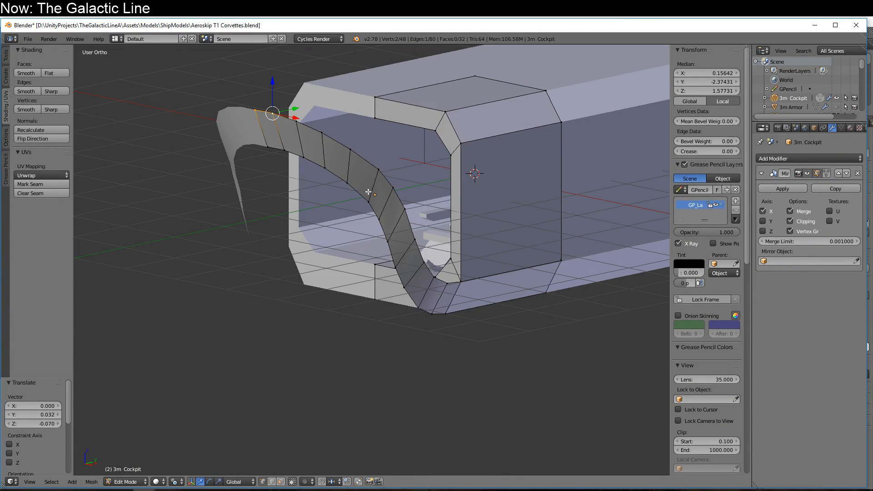
{"action": "middle_click_drag", "start_coordinate": [368, 194], "coordinate": [363, 210]}
{"action": "right_click", "coordinate": [293, 142], "text": "shift"}
{"action": "right_click", "coordinate": [319, 155], "text": "shift"}
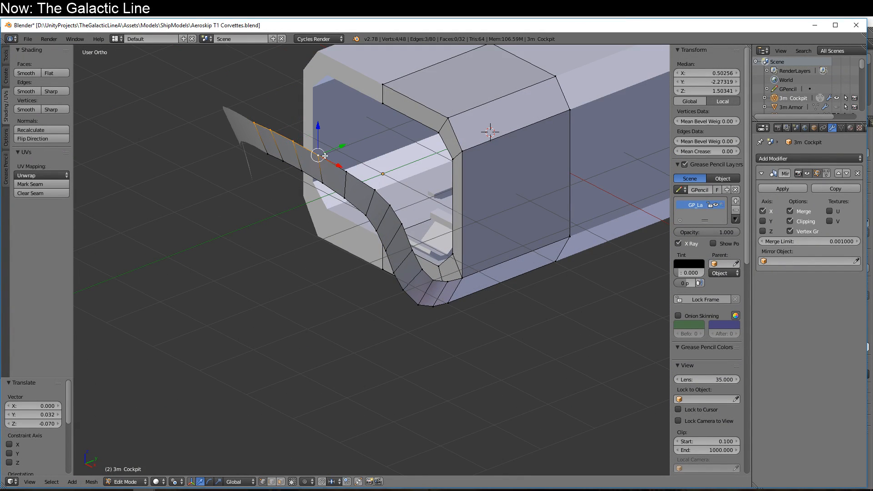
{"action": "right_click", "coordinate": [345, 172], "text": "shift"}
{"action": "key", "text": "KP_3"}
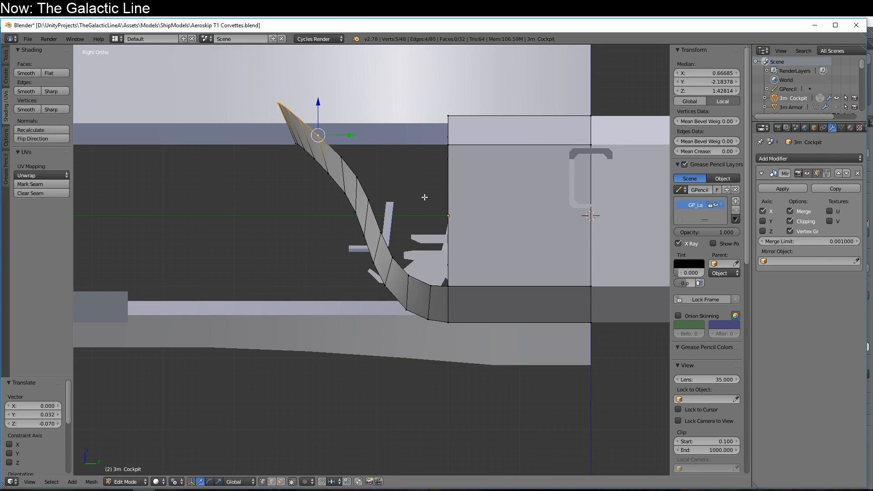
{"action": "key", "text": "e"}
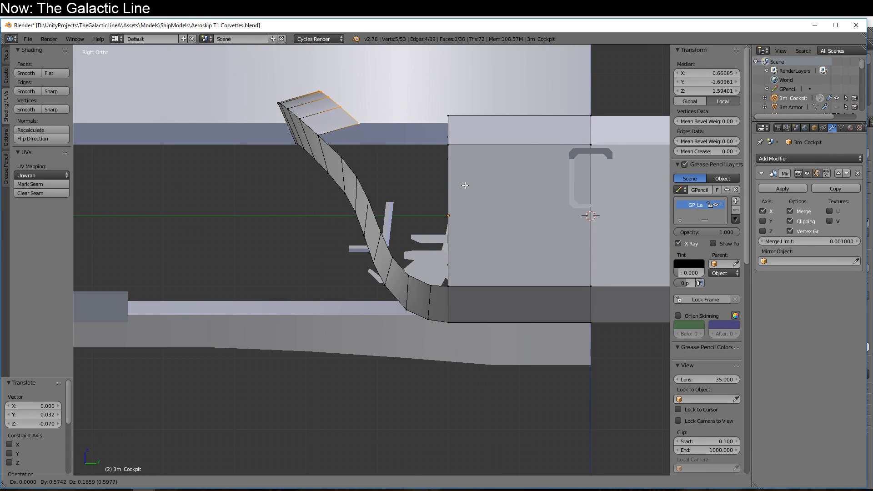
{"action": "left_click", "coordinate": [463, 186]}
- Rotate the extruded edge about 19° and again about 5.4°, and shift it forward about -0.191 along Y
{"action": "key", "text": "r"}
{"action": "left_click", "coordinate": [430, 229]}
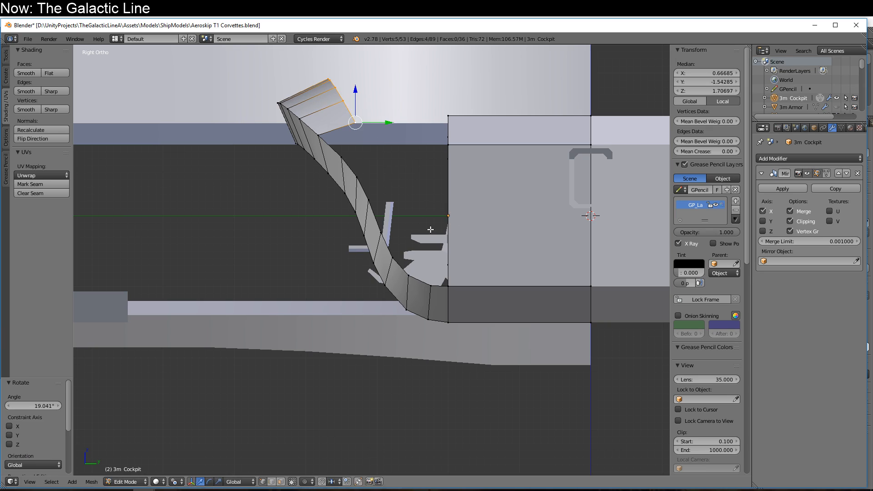
{"action": "key", "text": "g"}
{"action": "left_click", "coordinate": [424, 240]}
{"action": "key", "text": "r"}
{"action": "left_click", "coordinate": [409, 244]}
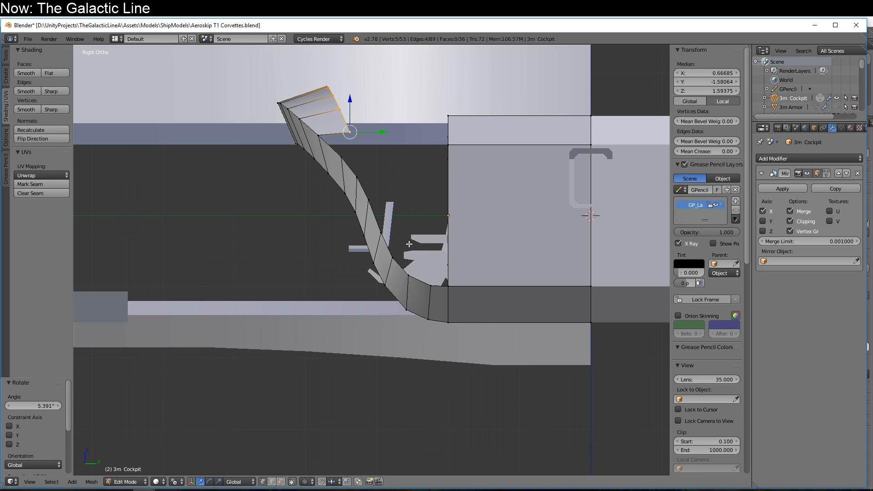
{"action": "key", "text": "r"}
{"action": "left_click", "coordinate": [400, 241]}
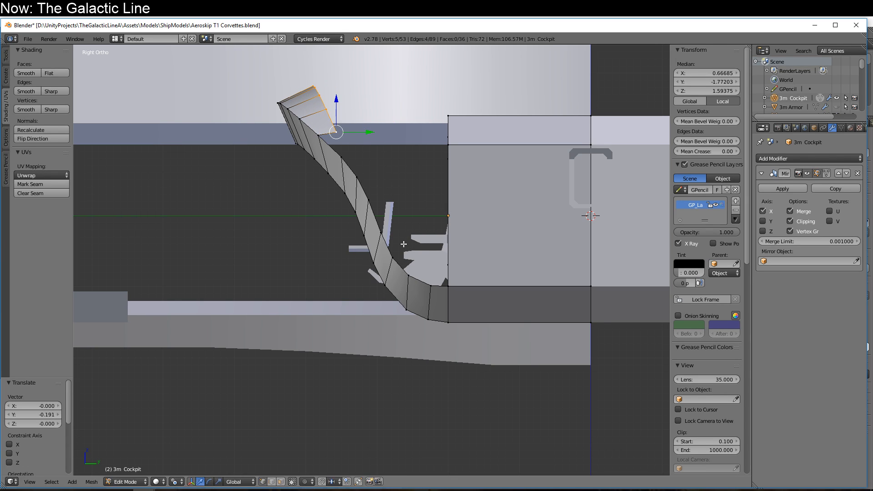
- Extend the top panel rearward with two more extrusions, rotating the first about 25.8° and shifting it about -0.313 along Y
{"action": "key", "text": "e"}
{"action": "left_click", "coordinate": [391, 252]}
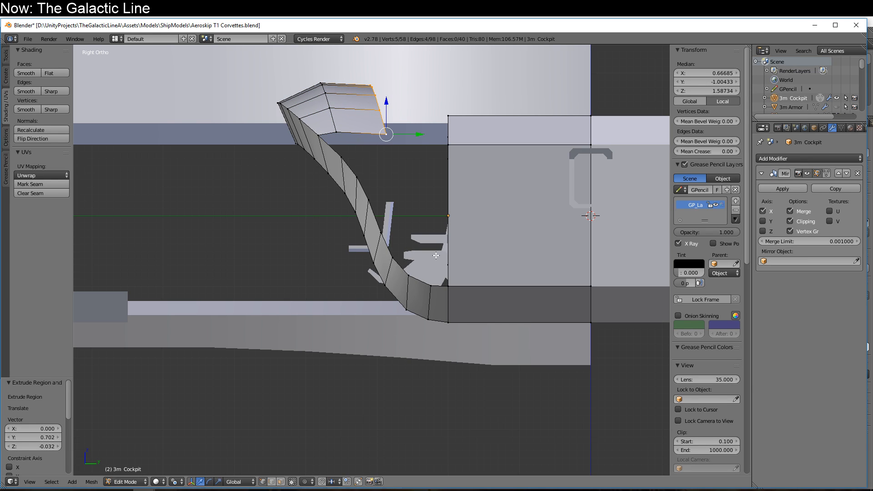
{"action": "key", "text": "r"}
{"action": "left_click", "coordinate": [375, 252]}
{"action": "key", "text": "g"}
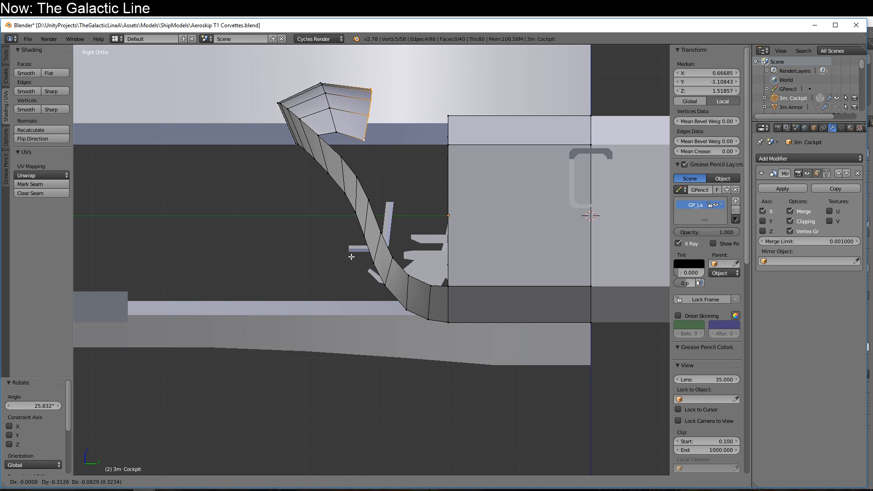
{"action": "left_click", "coordinate": [362, 257]}
{"action": "key", "text": "e"}
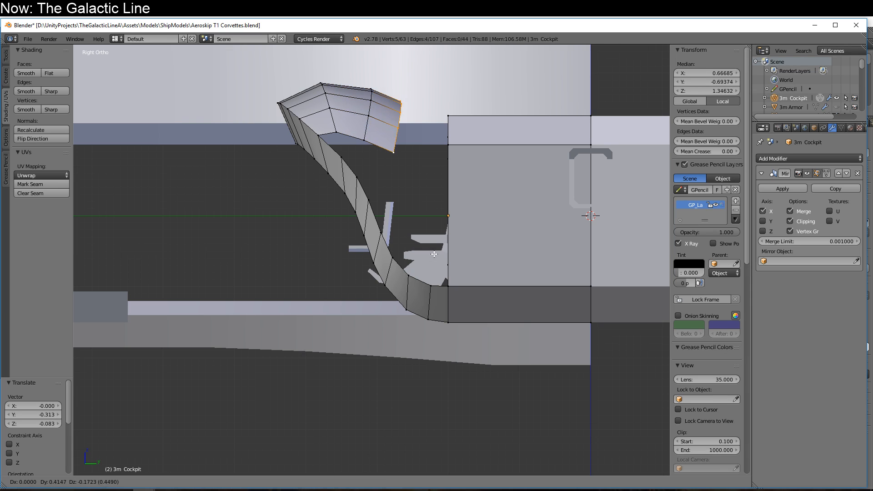
{"action": "left_click", "coordinate": [458, 247]}
- Grow the selection over the extruded top panel and delete its vertices
{"action": "middle_click_drag", "start_coordinate": [457, 249], "coordinate": [503, 233]}
{"action": "key", "text": "ctrl+KP_Add"}
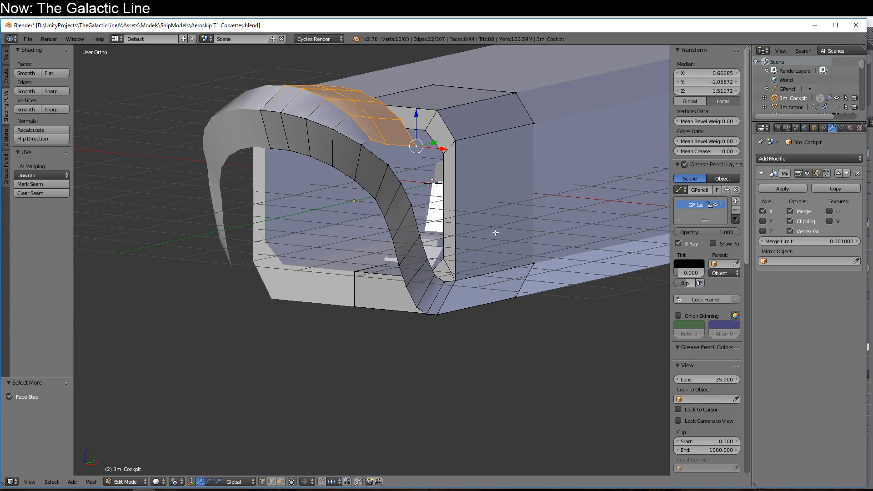
{"action": "key", "text": "x"}
{"action": "left_click", "coordinate": [495, 233]}
{"action": "middle_click_drag", "start_coordinate": [495, 233], "coordinate": [306, 473]}
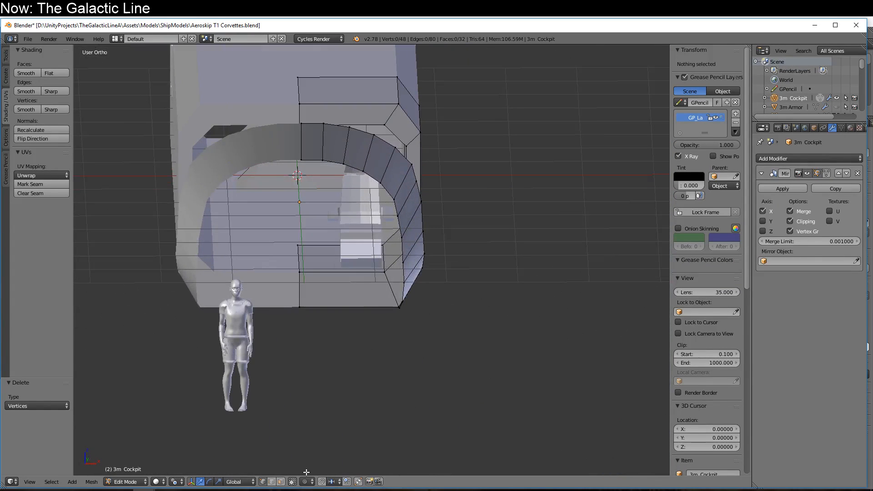
- Delete the loop of faces along the cockpit's lower front edge, and select the curved strip's inner edge loop
{"action": "right_click", "coordinate": [366, 312], "text": "alt"}
{"action": "key", "text": "x"}
{"action": "left_click", "coordinate": [387, 309]}
{"action": "middle_click_drag", "start_coordinate": [386, 310], "coordinate": [333, 428]}
{"action": "middle_click_drag", "start_coordinate": [299, 451], "coordinate": [368, 402]}
{"action": "right_click", "coordinate": [404, 250], "text": "alt"}
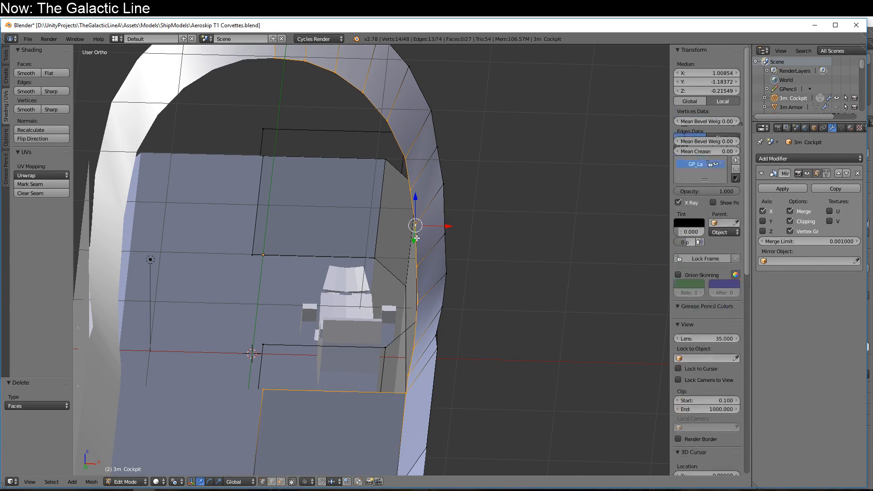
{"action": "middle_click_drag", "start_coordinate": [404, 249], "coordinate": [427, 364]}
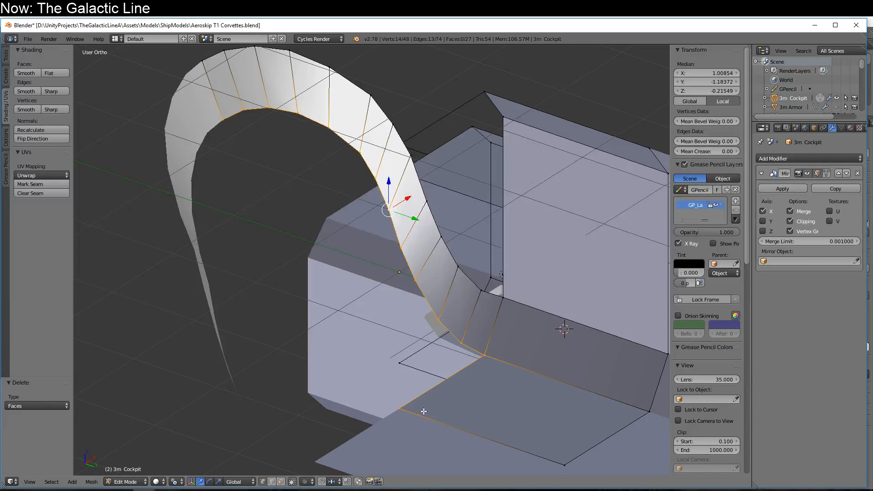
{"action": "middle_click_drag", "start_coordinate": [423, 411], "coordinate": [454, 353]}
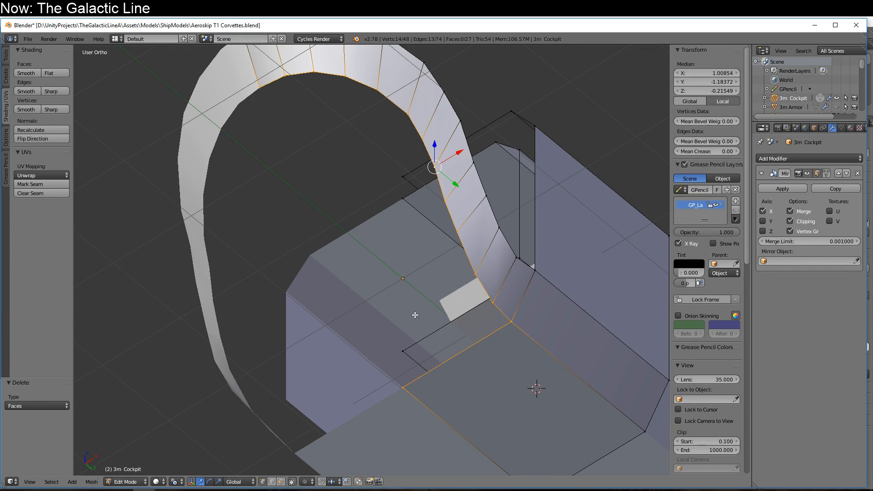
{"action": "scroll", "coordinate": [350, 244], "scroll_direction": "down", "scroll_amount": 2}
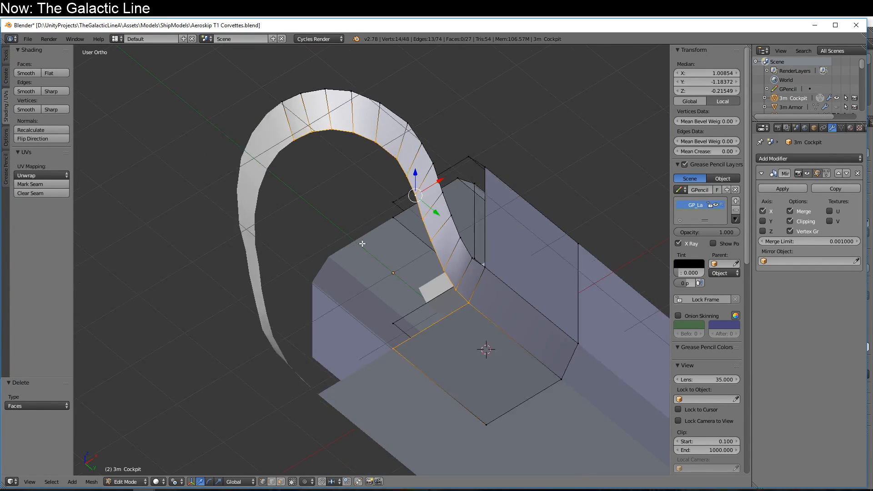
- Add a 32-vertex circle of radius 1 to the cockpit mesh and move it about -3.094 along Y
{"action": "key", "text": "Home"}
{"action": "left_click", "coordinate": [7, 81]}
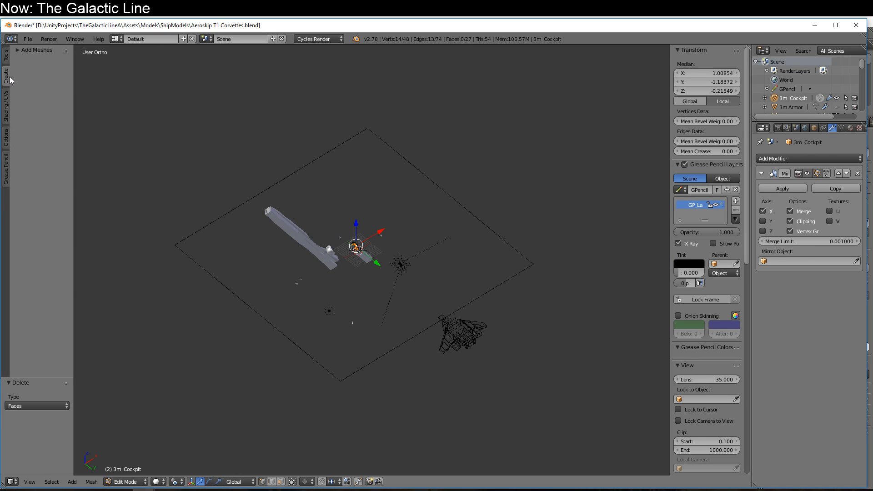
{"action": "left_click", "coordinate": [17, 53]}
{"action": "left_click", "coordinate": [44, 91]}
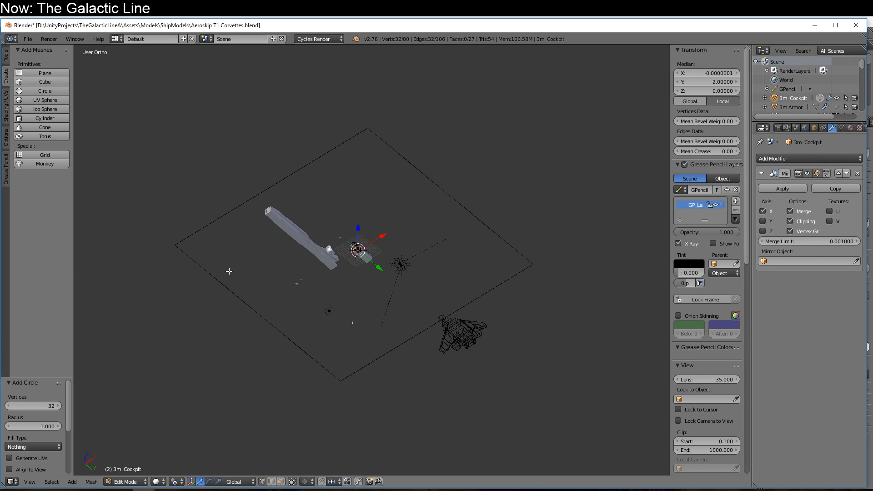
{"action": "key", "text": "KP_Decimal"}
{"action": "scroll", "coordinate": [391, 352], "scroll_direction": "up", "scroll_amount": 6}
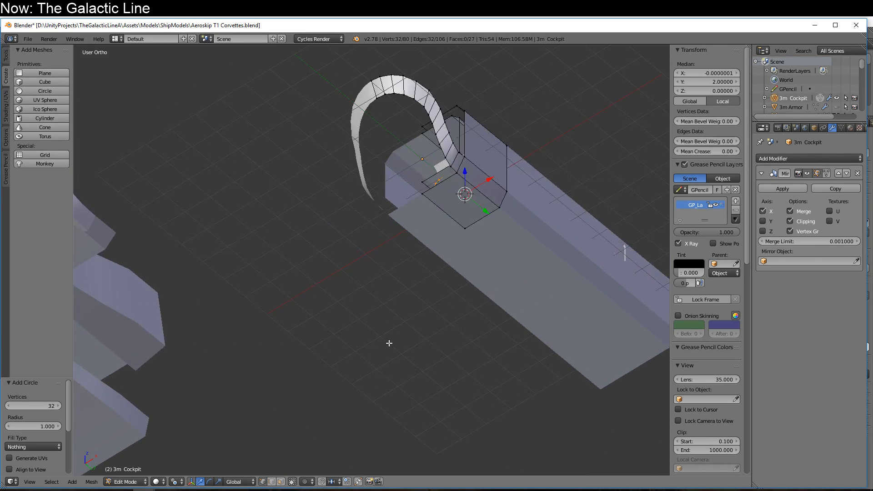
{"action": "left_click_drag", "start_coordinate": [466, 312], "coordinate": [371, 232]}
{"action": "middle_click_drag", "start_coordinate": [477, 303], "coordinate": [436, 332]}
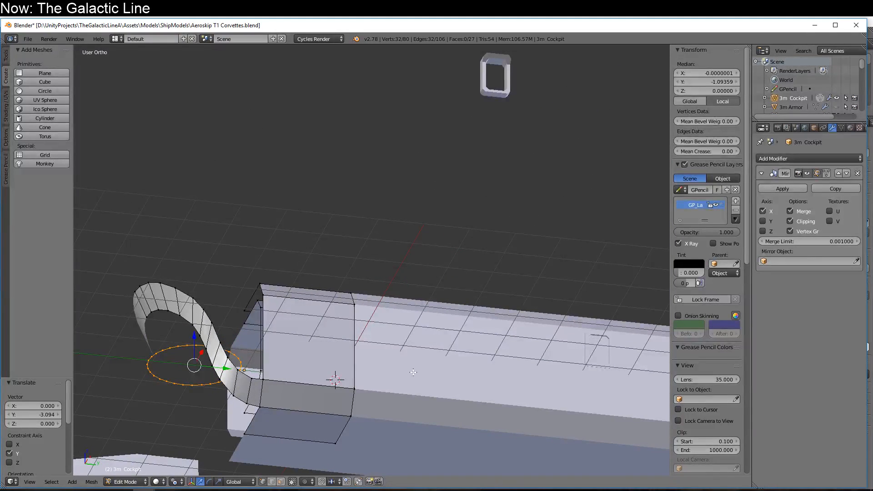
- Select both edge loops of the curved strip and stretch it forward by scaling about 1.418 along Y
{"action": "key", "text": "KP_3"}
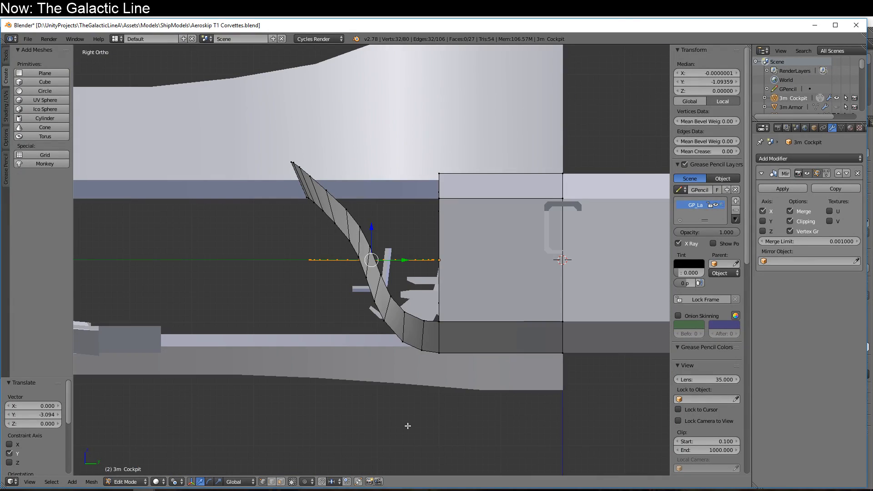
{"action": "scroll", "coordinate": [408, 426], "scroll_direction": "up", "scroll_amount": 2}
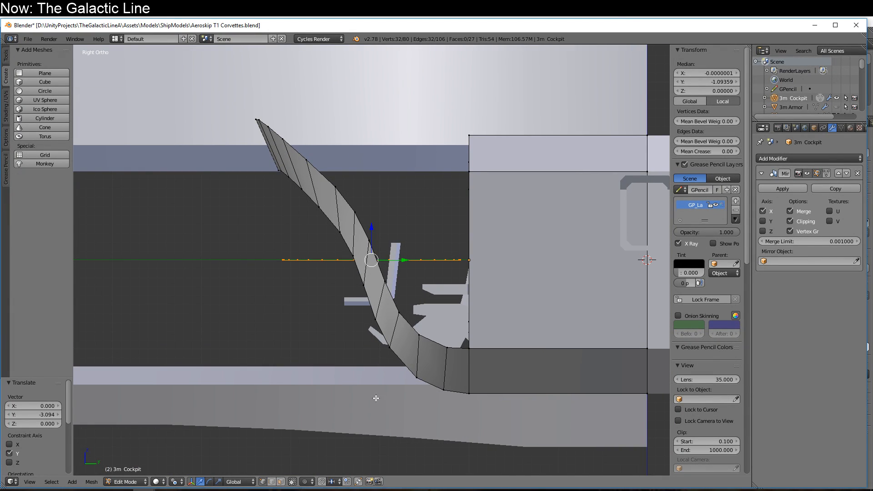
{"action": "right_click", "coordinate": [434, 346], "text": "alt"}
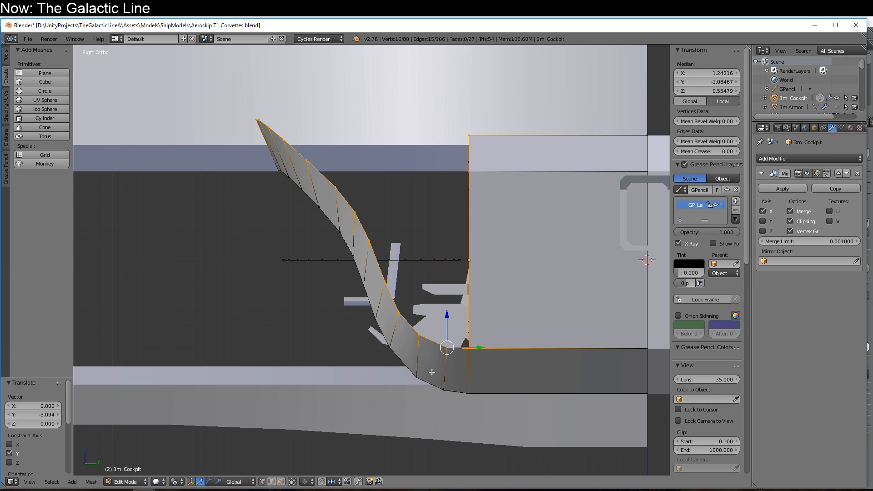
{"action": "right_click", "coordinate": [432, 372], "text": "alt+shift"}
{"action": "key", "text": "s"}
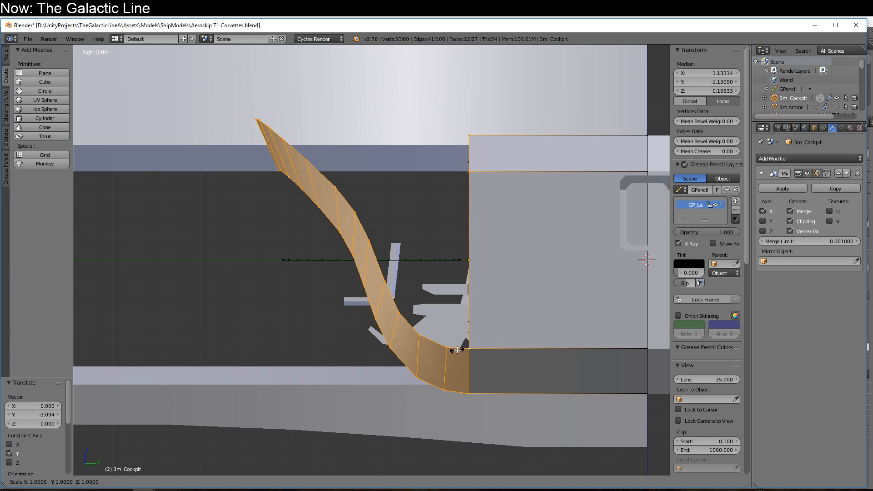
{"action": "key", "text": "y"}
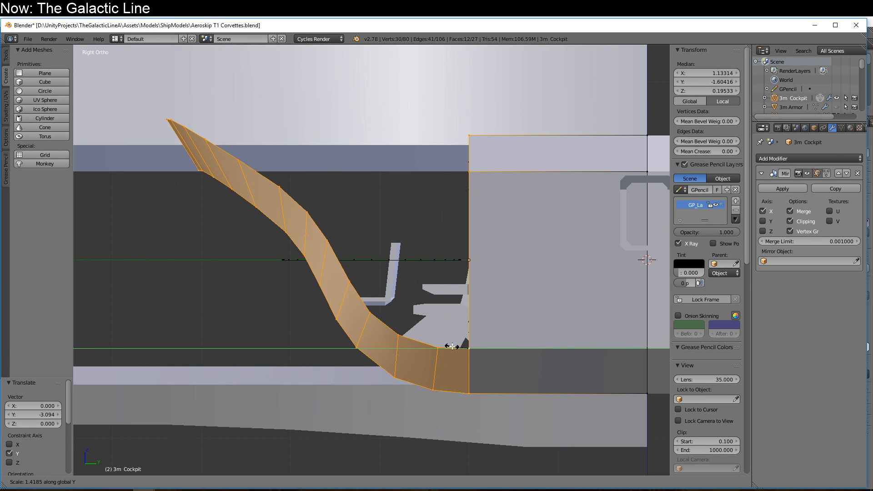
{"action": "left_click", "coordinate": [452, 347]}
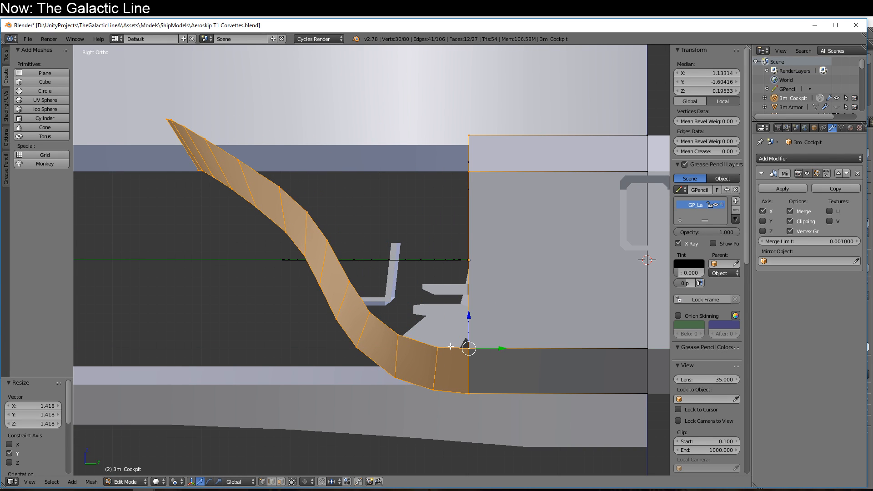
- Select the whole circle and move it about -0.949 along Y and -0.097 along Z in side view
{"action": "middle_click_drag", "start_coordinate": [457, 333], "coordinate": [520, 315]}
{"action": "right_click", "coordinate": [361, 236]}
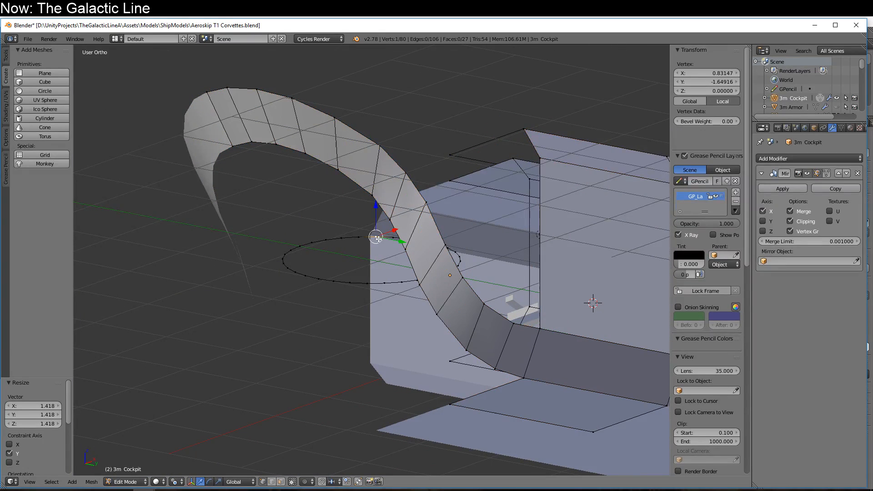
{"action": "key", "text": "ctrl+l"}
{"action": "key", "text": "KP_3"}
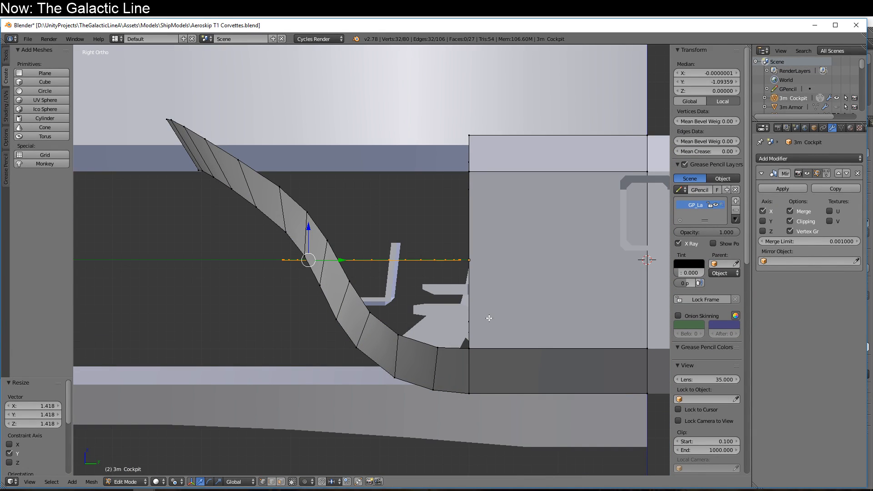
{"action": "key", "text": "g"}
{"action": "left_click", "coordinate": [405, 326]}
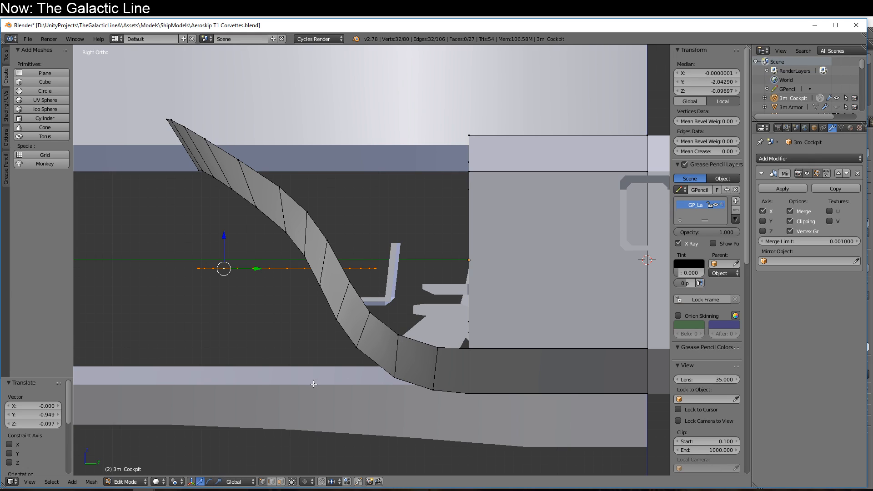
- Tilt the circle to follow the strip's slope with successive rotations, including about 5.376° and 2.625°, and reposition it beside the strip's inner edge
{"action": "key", "text": "r"}
{"action": "left_click", "coordinate": [216, 388]}
{"action": "key", "text": "g"}
{"action": "left_click", "coordinate": [240, 363]}
{"action": "key", "text": "r"}
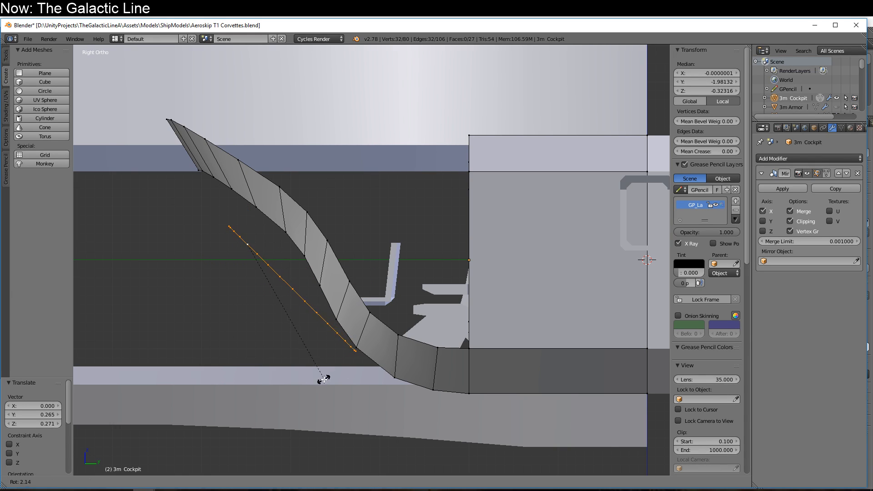
{"action": "left_click", "coordinate": [321, 381]}
{"action": "key", "text": "g"}
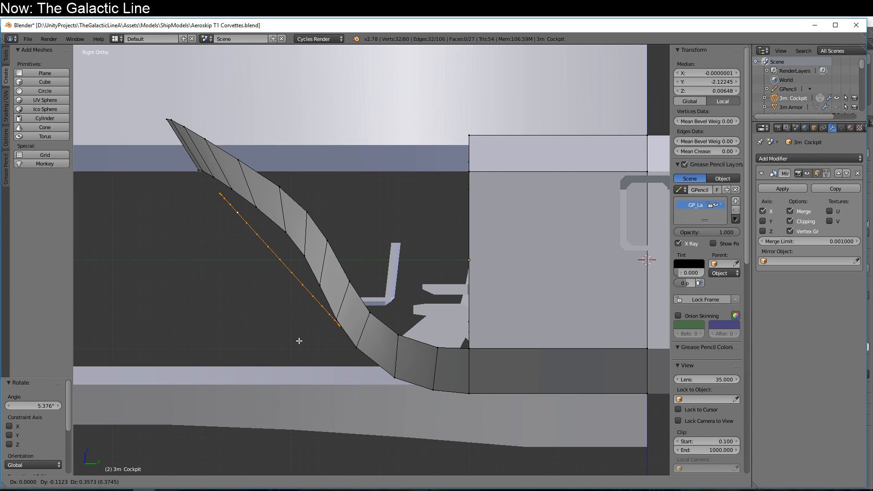
{"action": "left_click", "coordinate": [299, 341]}
{"action": "key", "text": "r"}
{"action": "left_click", "coordinate": [351, 373]}
- Change the pivot to the circle's centre and scale the circle about 1.357 to match the strip's opening in front view
{"action": "middle_click_drag", "start_coordinate": [353, 373], "coordinate": [468, 330]}
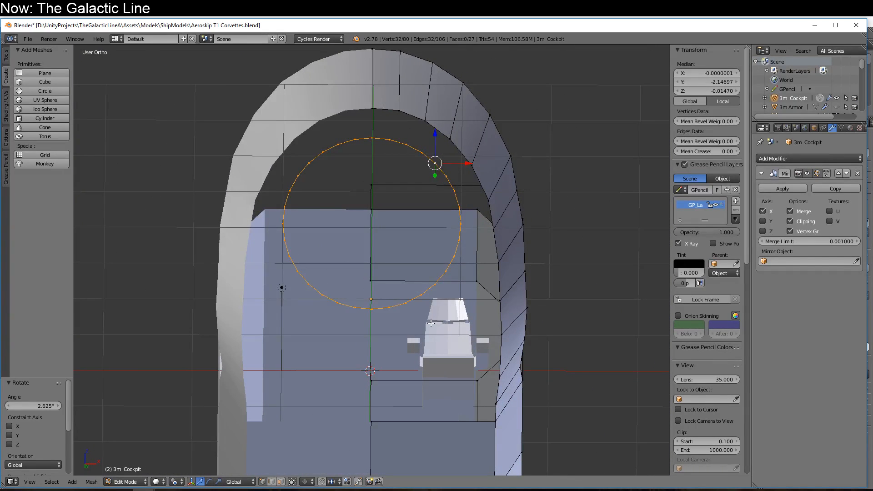
{"action": "key", "text": "KP_1"}
{"action": "scroll", "coordinate": [460, 392], "scroll_direction": "up", "scroll_amount": 2}
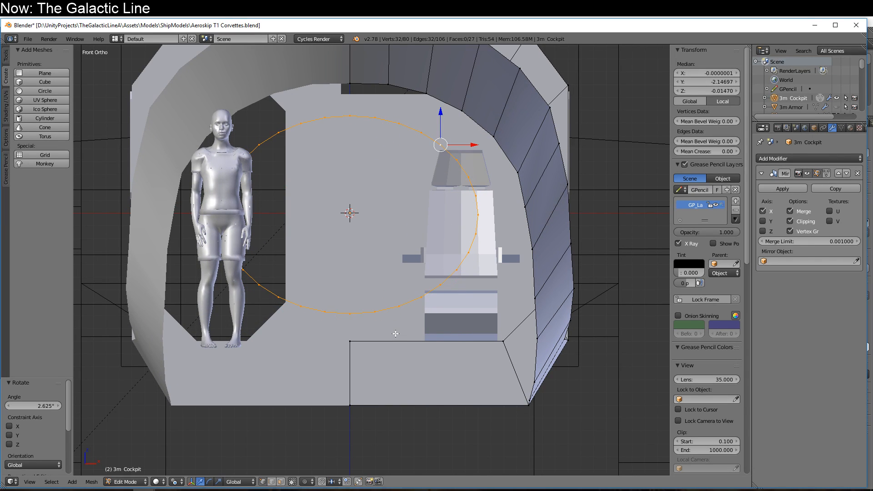
{"action": "left_click", "coordinate": [175, 482]}
{"action": "left_click", "coordinate": [196, 433]}
{"action": "key", "text": "s"}
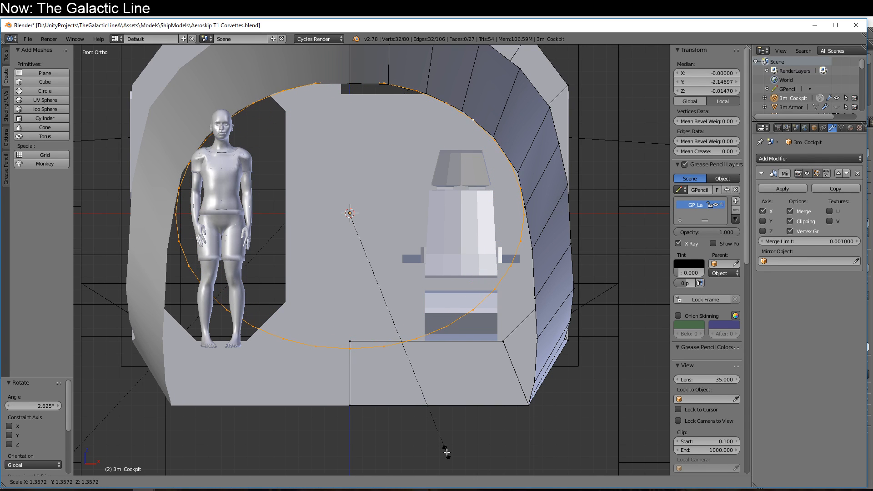
{"action": "left_click", "coordinate": [447, 453]}
{"action": "middle_click_drag", "start_coordinate": [430, 433], "coordinate": [400, 440]}
{"action": "middle_click_drag", "start_coordinate": [402, 419], "coordinate": [428, 436]}
{"action": "key", "text": "KP_1"}
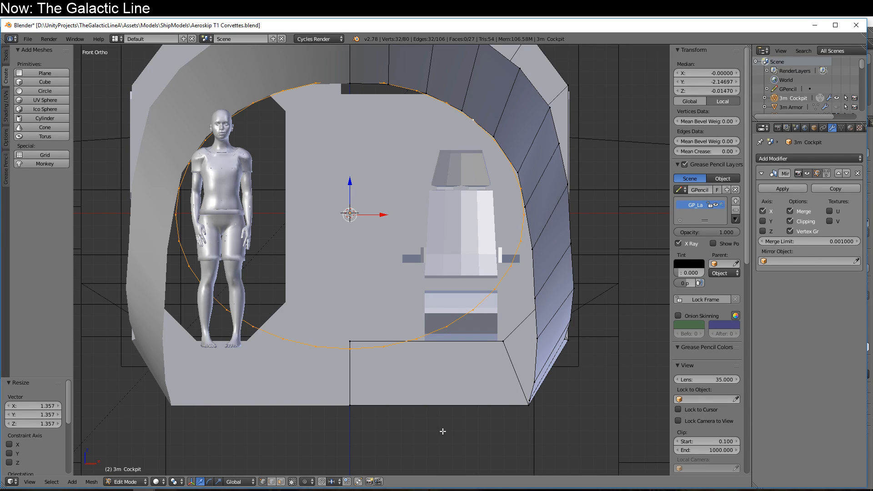
- Box-select the circle's vertices on the mirrored side of the centre line and delete them
{"action": "right_click", "coordinate": [362, 356]}
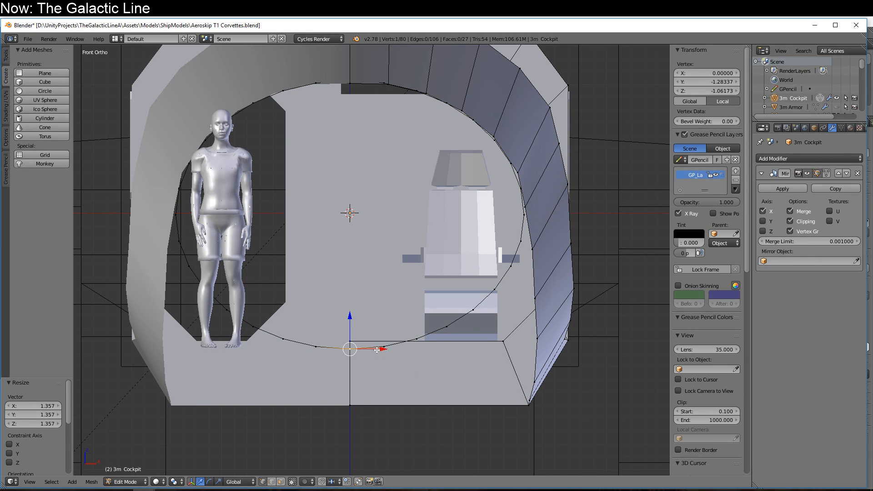
{"action": "key", "text": "a"}
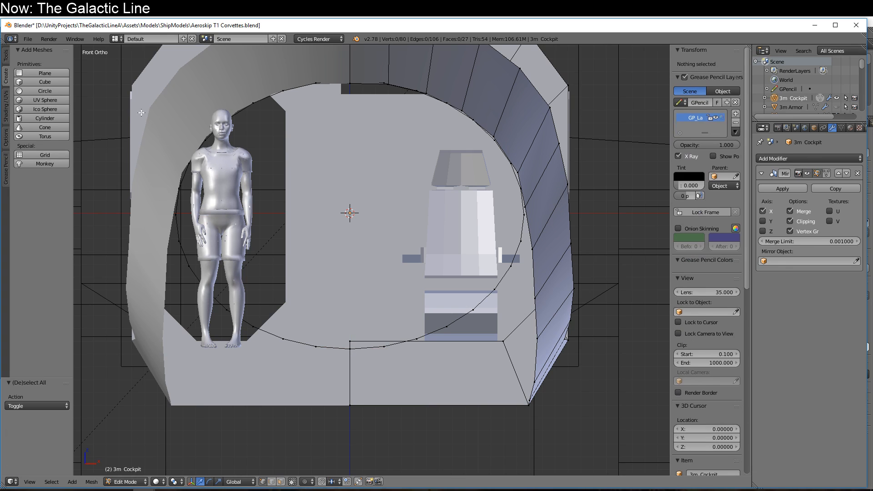
{"action": "key", "text": "b"}
{"action": "left_click_drag", "start_coordinate": [140, 62], "coordinate": [339, 368]}
{"action": "key", "text": "x"}
{"action": "left_click", "coordinate": [340, 367]}
- Enable proportional editing and move the half circle's lowest vertices down about -0.227 along Z
{"action": "right_click", "coordinate": [351, 349]}
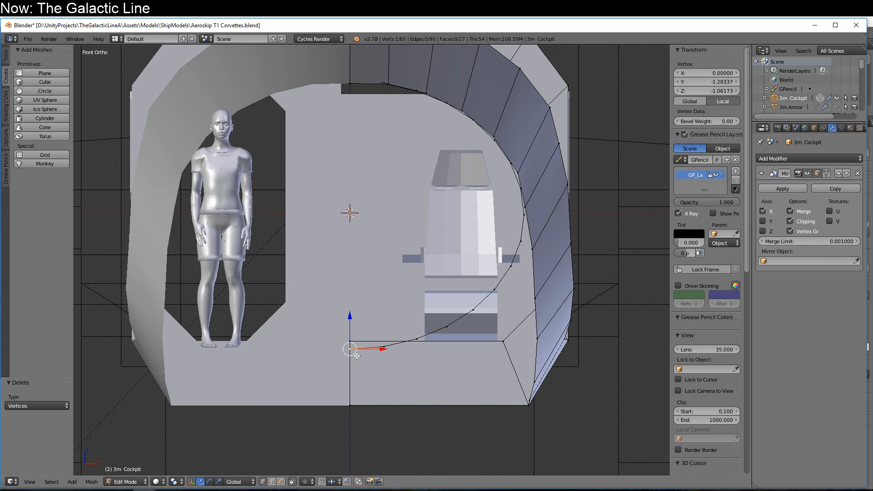
{"action": "left_click", "coordinate": [308, 482]}
{"action": "left_click", "coordinate": [323, 439]}
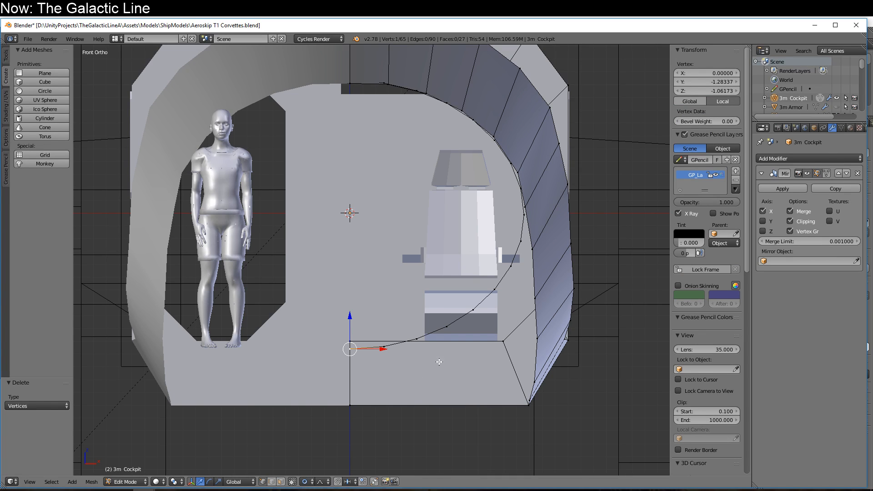
{"action": "right_click", "coordinate": [384, 350], "text": "shift"}
{"action": "key", "text": "g"}
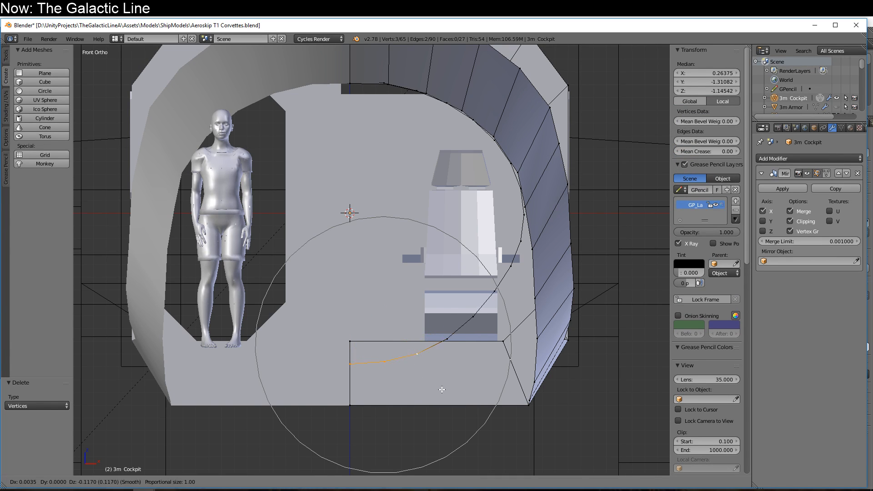
{"action": "left_click", "coordinate": [441, 402]}
- Widen the half circle's lower side by moving one vertex about 0.071 X and -0.053 Z, and a higher one 0.014 X and -0.043 Z
{"action": "right_click", "coordinate": [474, 328]}
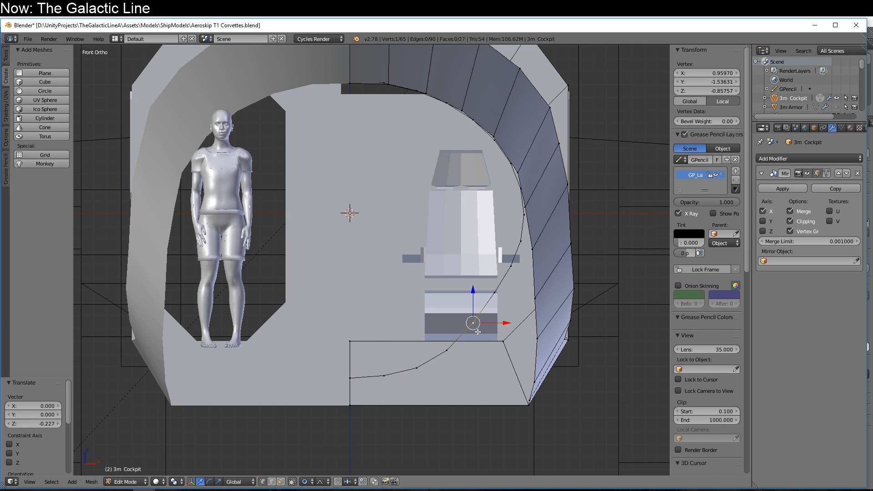
{"action": "key", "text": "g"}
{"action": "left_click", "coordinate": [497, 349]}
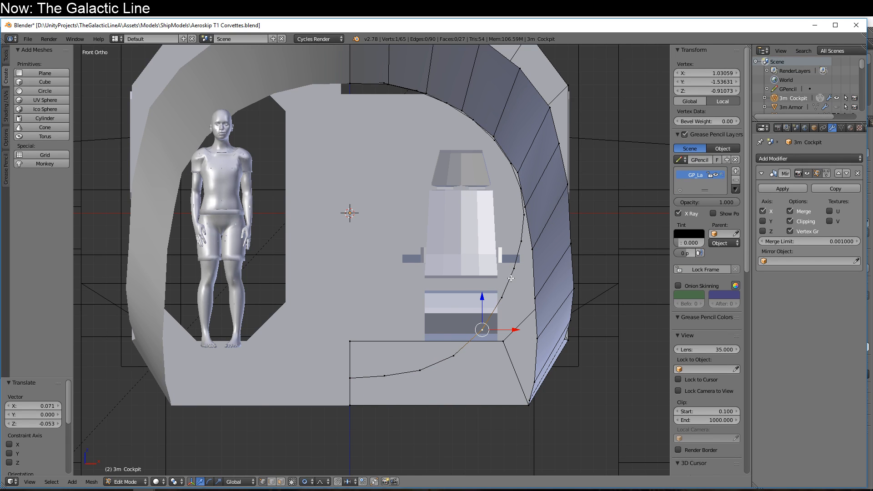
{"action": "key", "text": "g"}
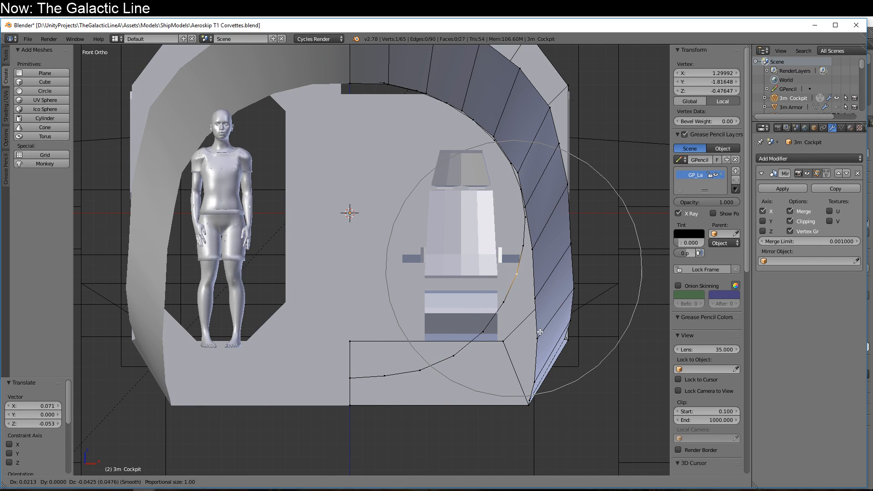
{"action": "left_click", "coordinate": [539, 332]}
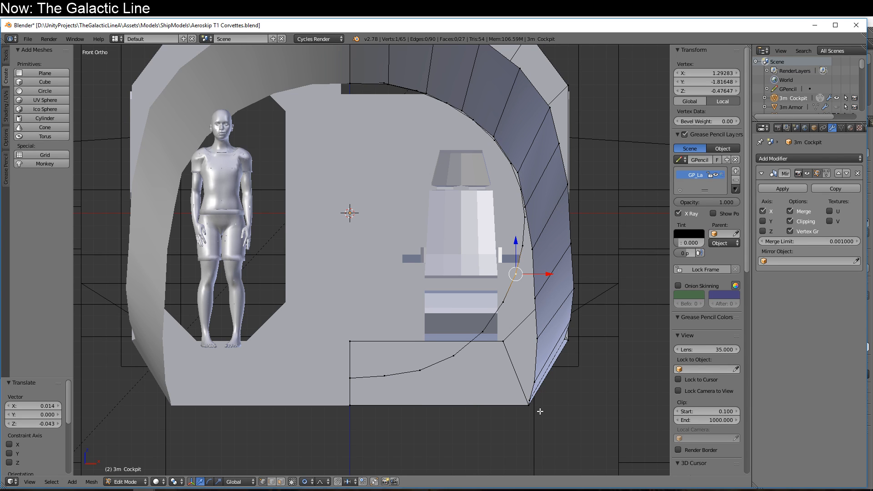
- Select the whole linked half circle in side view and move it about 0.408 along Y toward the strip
{"action": "key", "text": "KP_3"}
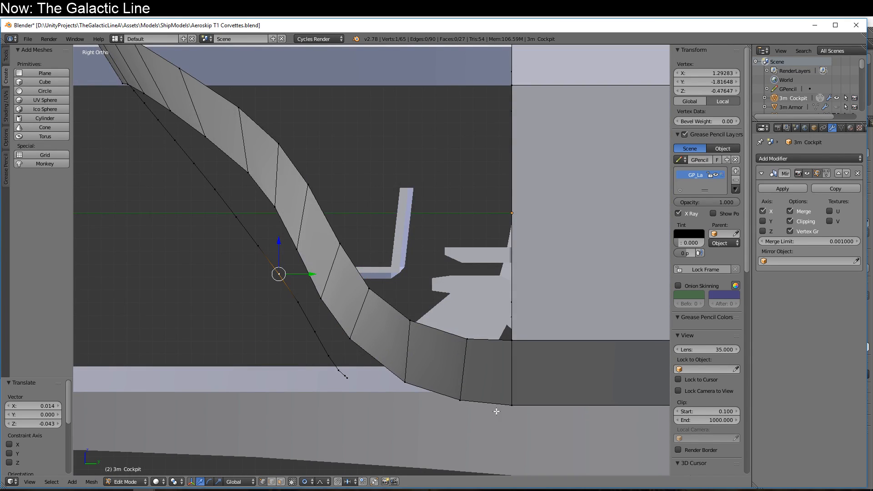
{"action": "middle_click_drag", "start_coordinate": [309, 405], "coordinate": [445, 372], "text": "shift"}
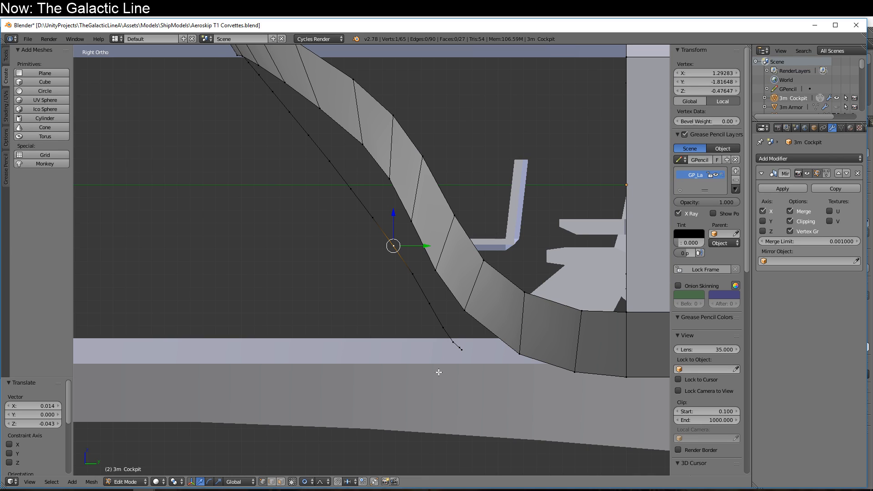
{"action": "key", "text": "ctrl+l"}
{"action": "scroll", "coordinate": [413, 311], "scroll_direction": "down", "scroll_amount": 1}
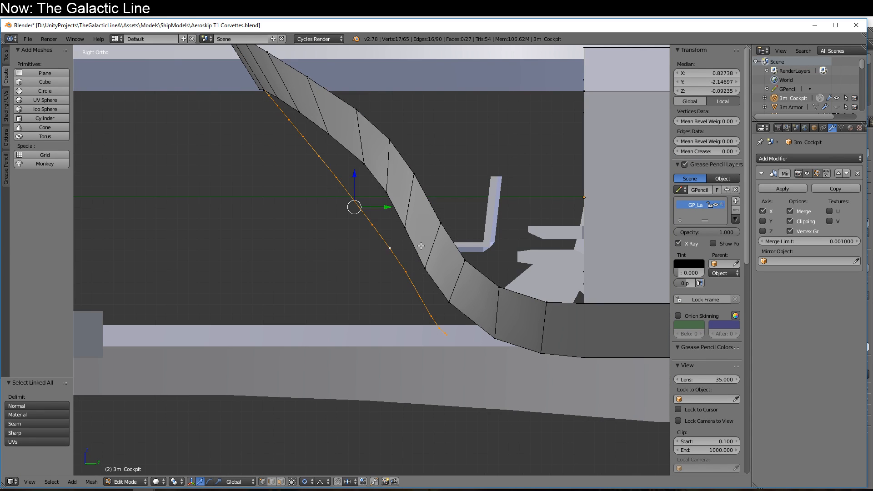
{"action": "key", "text": "g"}
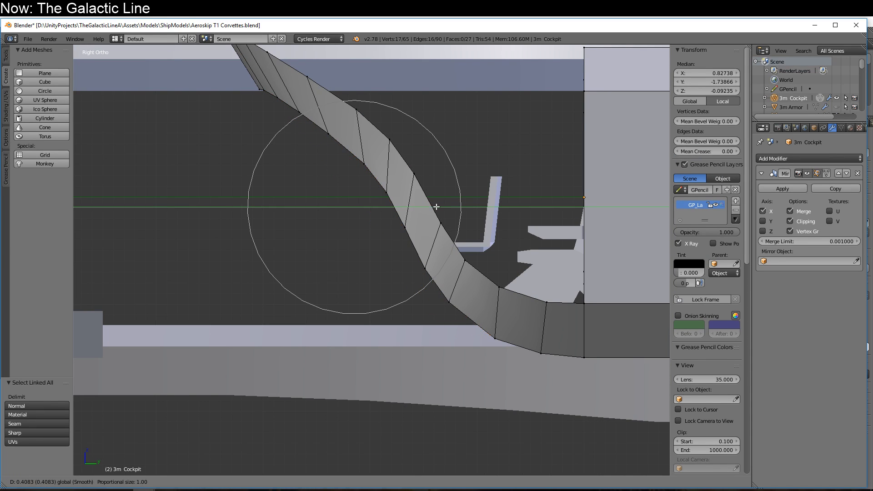
{"action": "left_click", "coordinate": [437, 207]}
- Select the half circle's two uppermost vertices and move them about -0.310 along Y with proportional falloff
{"action": "middle_click_drag", "start_coordinate": [436, 207], "coordinate": [589, 195]}
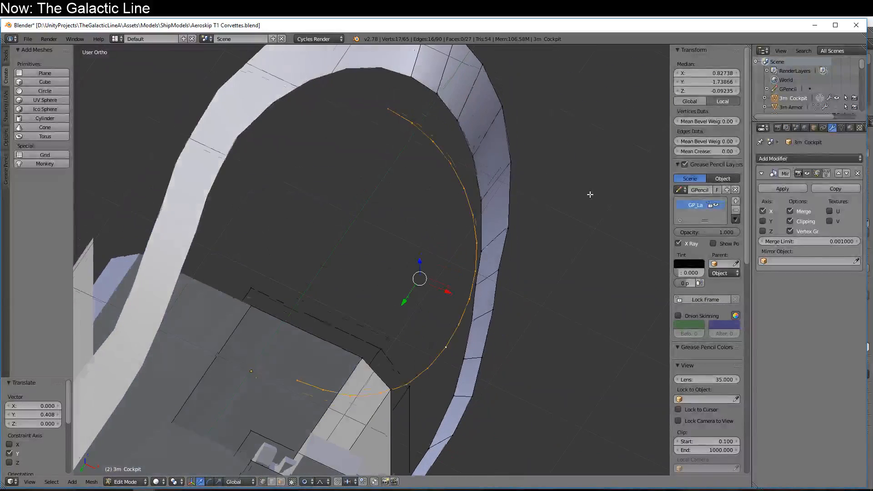
{"action": "right_click", "coordinate": [391, 110]}
{"action": "right_click", "coordinate": [410, 126], "text": "shift"}
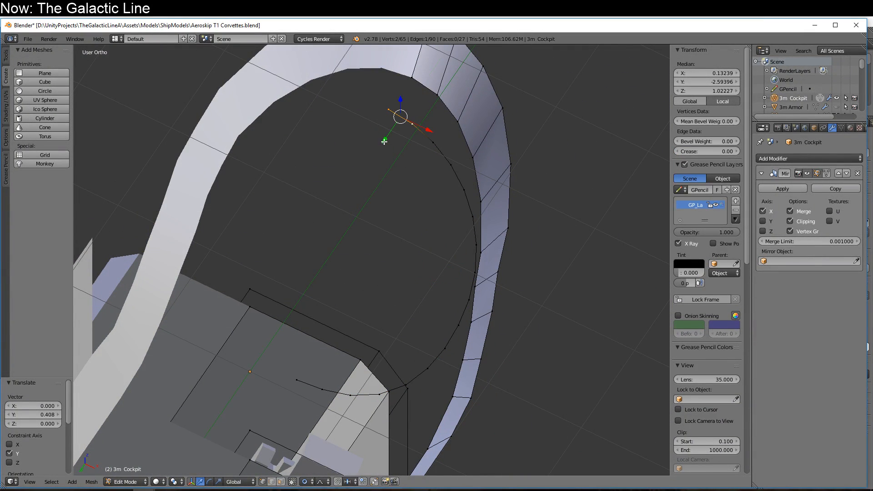
{"action": "left_click_drag", "start_coordinate": [385, 141], "coordinate": [394, 132]}
{"action": "scroll", "coordinate": [402, 125], "scroll_direction": "down", "scroll_amount": 2}
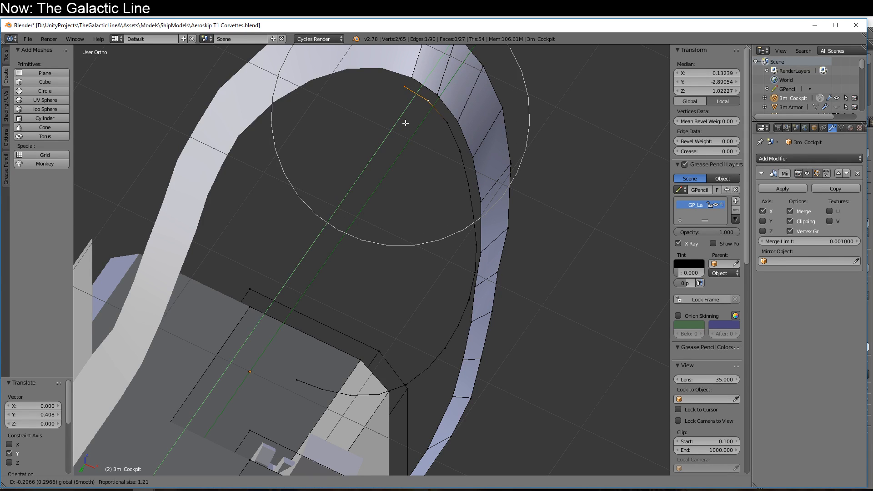
{"action": "scroll", "coordinate": [405, 123], "scroll_direction": "down", "scroll_amount": 1}
{"action": "left_click", "coordinate": [408, 123]}
- Select the half circle's three lowest vertices and raise them about 0.375 along Z with proportional falloff
{"action": "middle_click_drag", "start_coordinate": [408, 123], "coordinate": [421, 362]}
{"action": "right_click", "coordinate": [425, 336]}
{"action": "right_click", "coordinate": [462, 325], "text": "ctrl"}
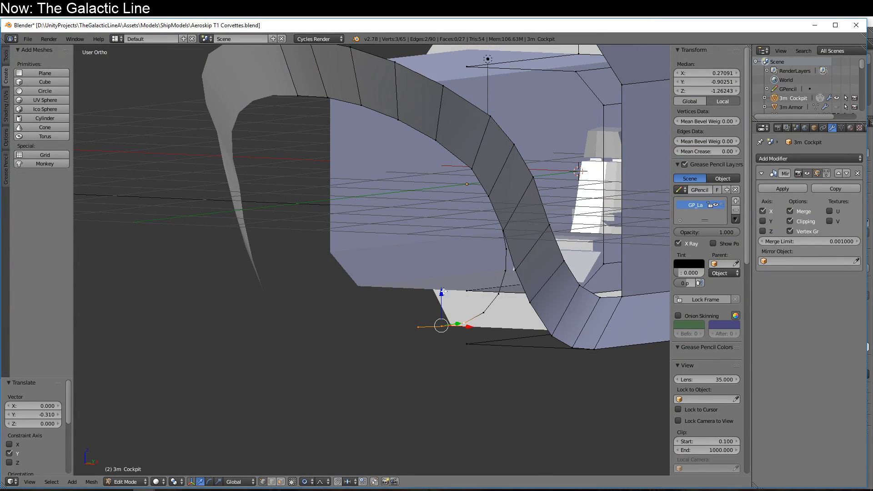
{"action": "key", "text": "g"}
{"action": "key", "text": "z"}
{"action": "scroll", "coordinate": [459, 258], "scroll_direction": "down", "scroll_amount": 1}
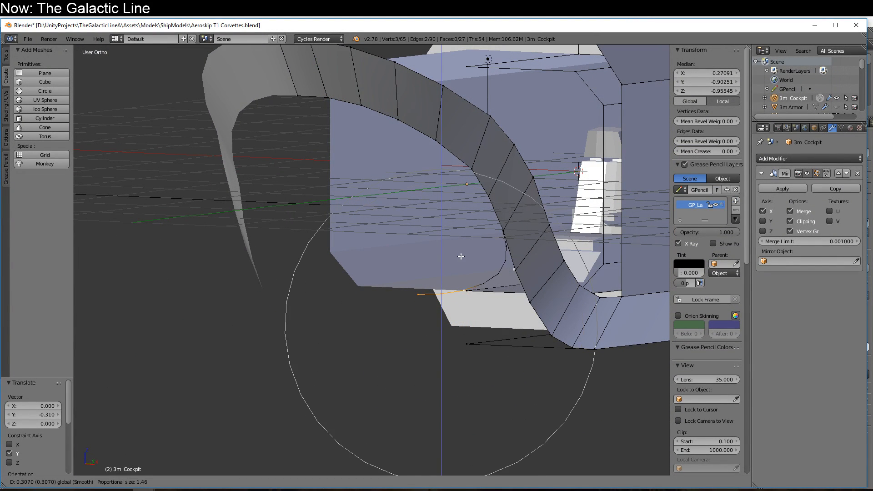
{"action": "left_click", "coordinate": [465, 253]}
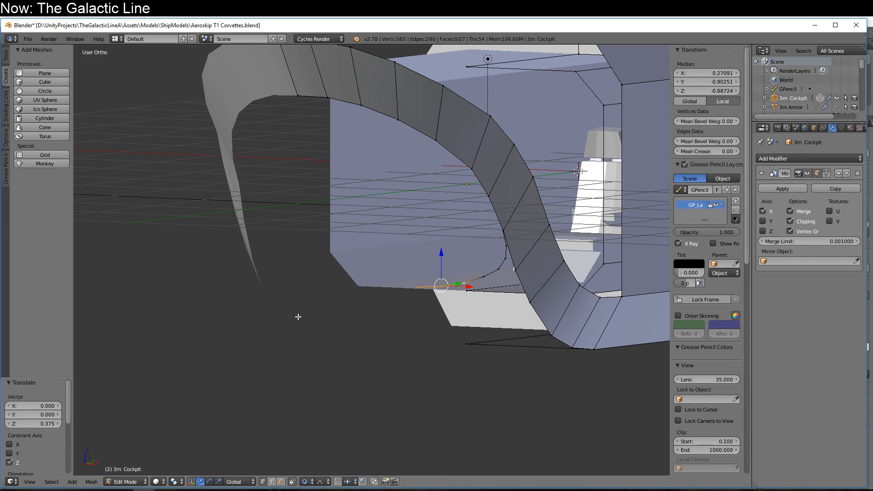
- In front view, shift the lowest vertices about -0.009 X and -0.055 Z, and the lower corner vertex 0.004 X and -0.047 Z
{"action": "key", "text": "KP_1"}
{"action": "key", "text": "g"}
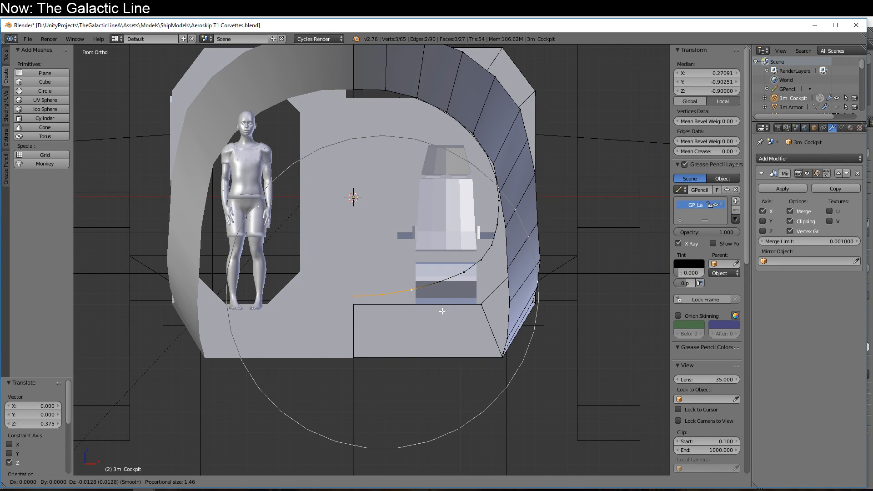
{"action": "left_click", "coordinate": [442, 315]}
{"action": "right_click", "coordinate": [463, 275]}
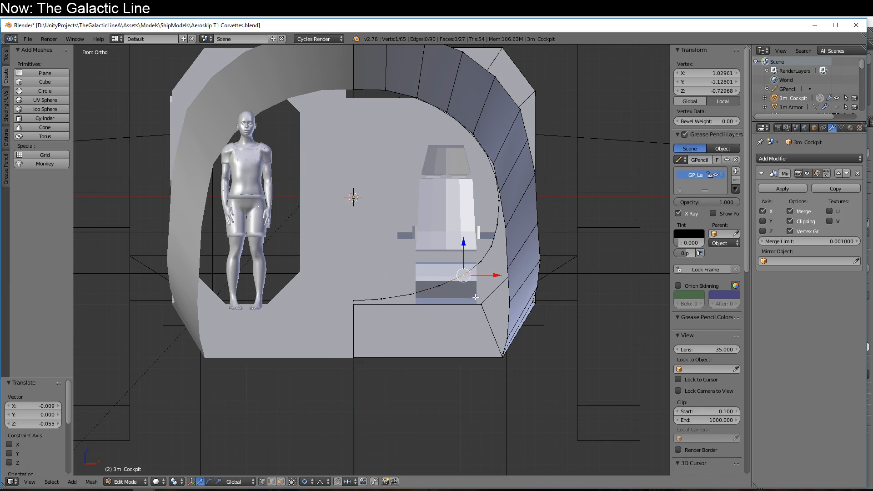
{"action": "key", "text": "g"}
{"action": "left_click", "coordinate": [476, 303]}
{"action": "key", "text": "z"}
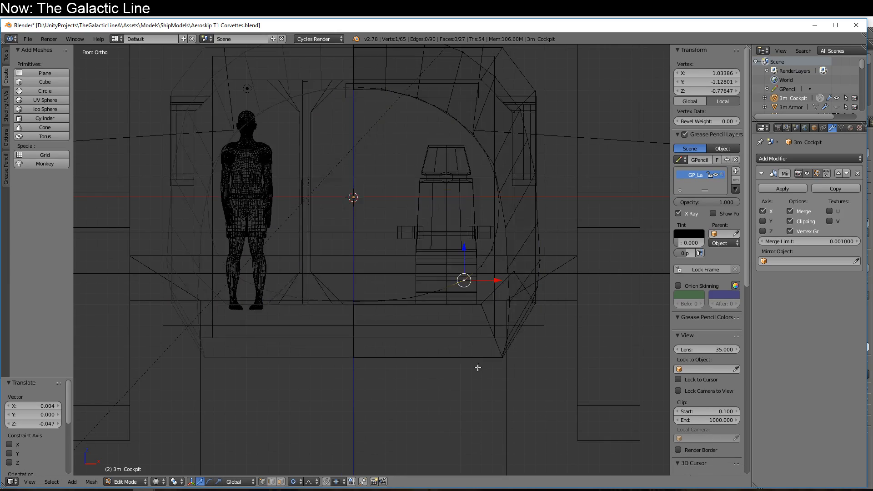
{"action": "key", "text": "z"}
- Select the half circle's edge loop, disable proportional editing, and extrude it inward with a scale of 0.900
{"action": "middle_click_drag", "start_coordinate": [477, 367], "coordinate": [455, 353]}
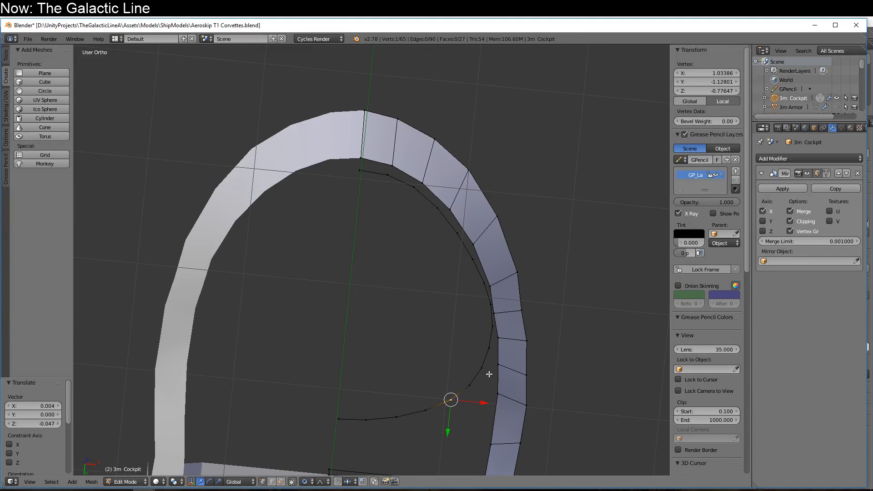
{"action": "right_click", "coordinate": [473, 374], "text": "alt"}
{"action": "middle_click_drag", "start_coordinate": [484, 384], "coordinate": [495, 347], "text": "shift"}
{"action": "middle_click_drag", "start_coordinate": [513, 396], "coordinate": [410, 455]}
{"action": "left_click", "coordinate": [312, 482]}
{"action": "left_click", "coordinate": [319, 472]}
{"action": "key", "text": "e"}
{"action": "right_click", "coordinate": [471, 411]}
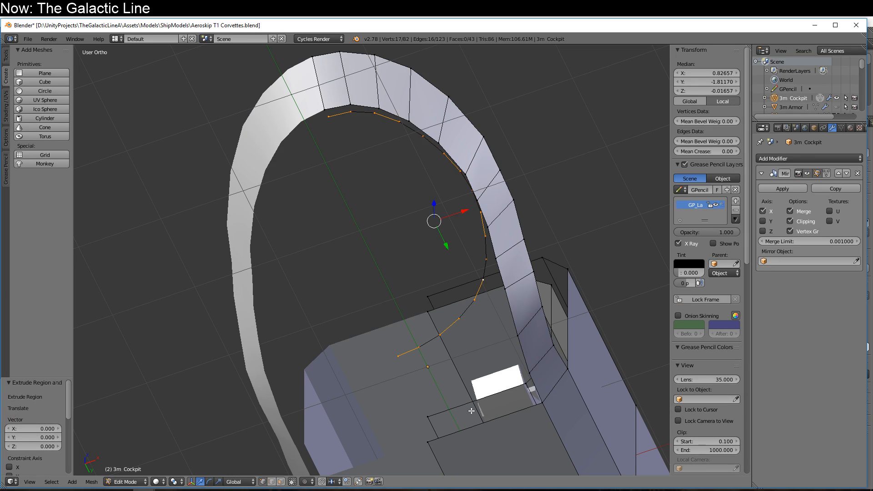
{"action": "key", "text": "s"}
{"action": "left_click", "coordinate": [447, 389]}
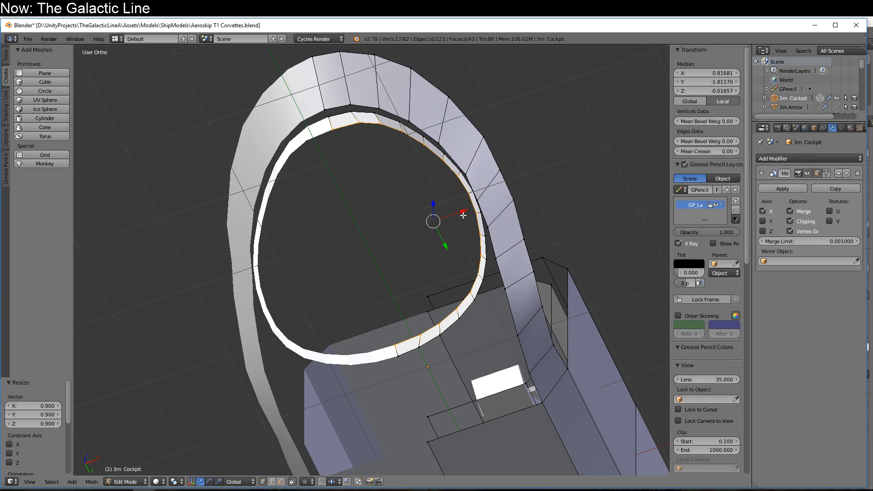
- Widen the extruded ring by moving its inner edge -0.162 along X, scaling it about 0.891 and moving it another -0.021 along X
{"action": "key", "text": "g"}
{"action": "key", "text": "x"}
{"action": "left_click", "coordinate": [452, 221]}
{"action": "key", "text": "s"}
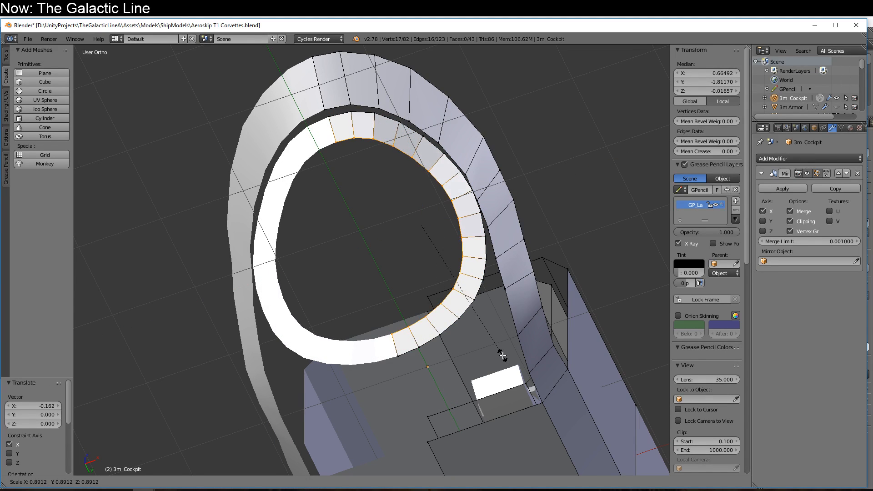
{"action": "left_click", "coordinate": [502, 355]}
{"action": "key", "text": "g"}
{"action": "key", "text": "x"}
{"action": "left_click", "coordinate": [445, 220]}
- Smooth the ring's inner-edge vertices twice, scale them 0.879 and move them -0.119 along X
{"action": "middle_click_drag", "start_coordinate": [445, 219], "coordinate": [390, 344]}
{"action": "left_click", "coordinate": [8, 66]}
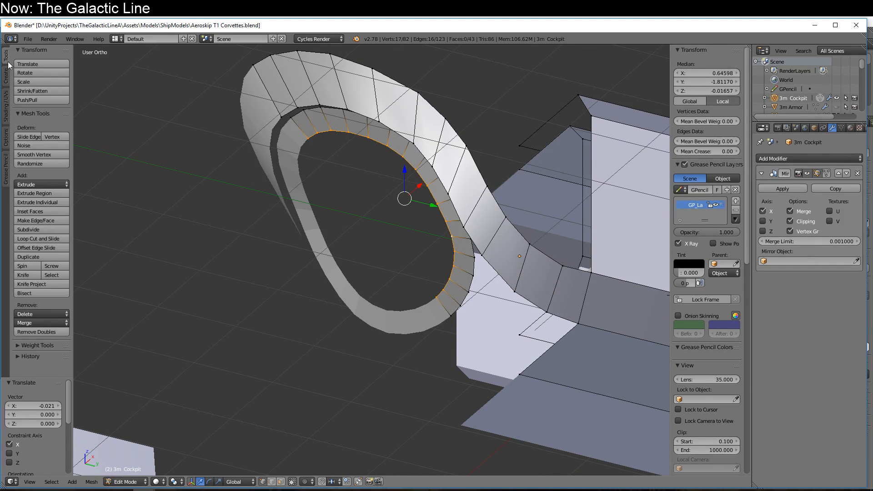
{"action": "left_click", "coordinate": [56, 155]}
{"action": "left_click", "coordinate": [55, 155]}
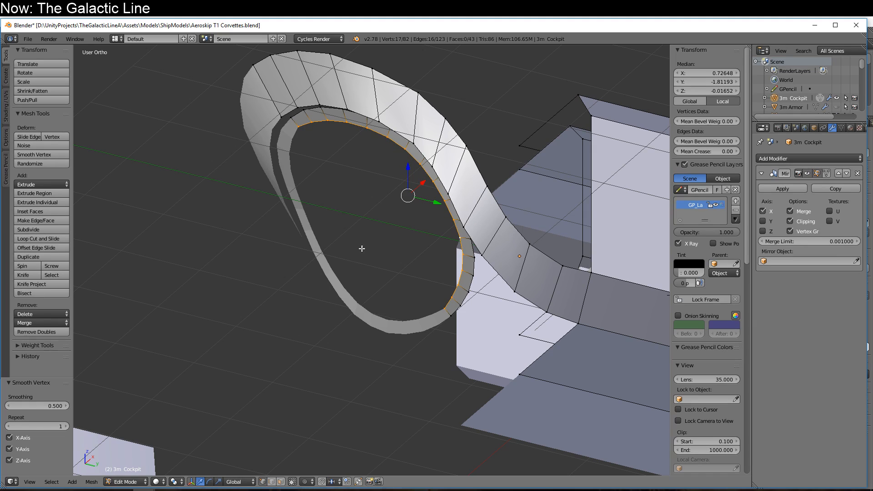
{"action": "middle_click_drag", "start_coordinate": [362, 247], "coordinate": [497, 321]}
{"action": "key", "text": "s"}
{"action": "left_click", "coordinate": [468, 314]}
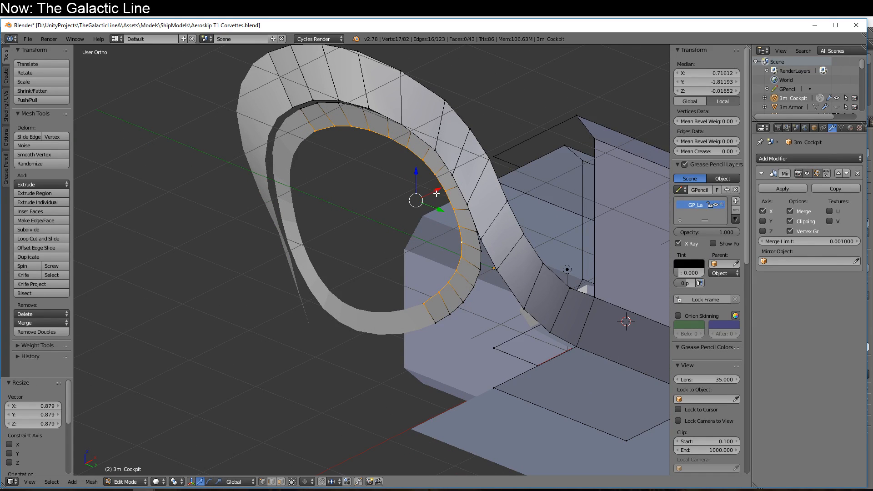
{"action": "key", "text": "g"}
{"action": "key", "text": "x"}
{"action": "left_click", "coordinate": [438, 194]}
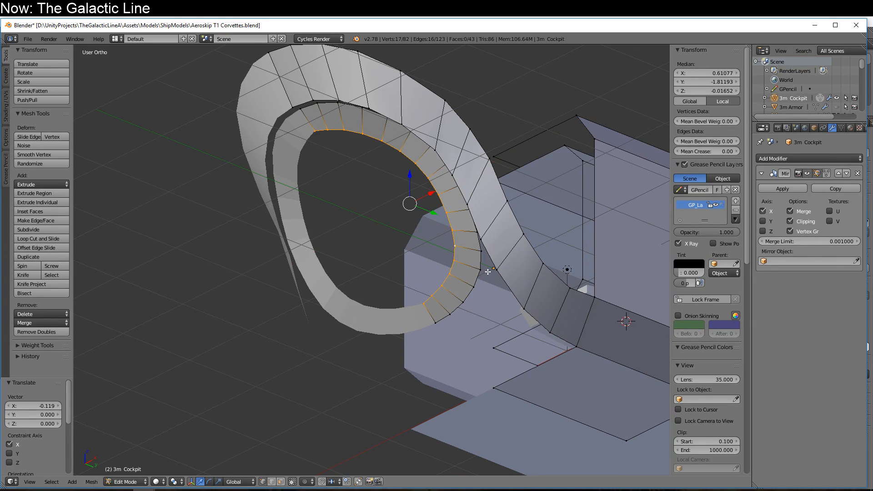
- Extrude a second ring from the inner edge, scale it inward about 0.750 and move it -0.141 along X
{"action": "middle_click_drag", "start_coordinate": [480, 292], "coordinate": [481, 317]}
{"action": "key", "text": "e"}
{"action": "right_click", "coordinate": [481, 317]}
{"action": "key", "text": "s"}
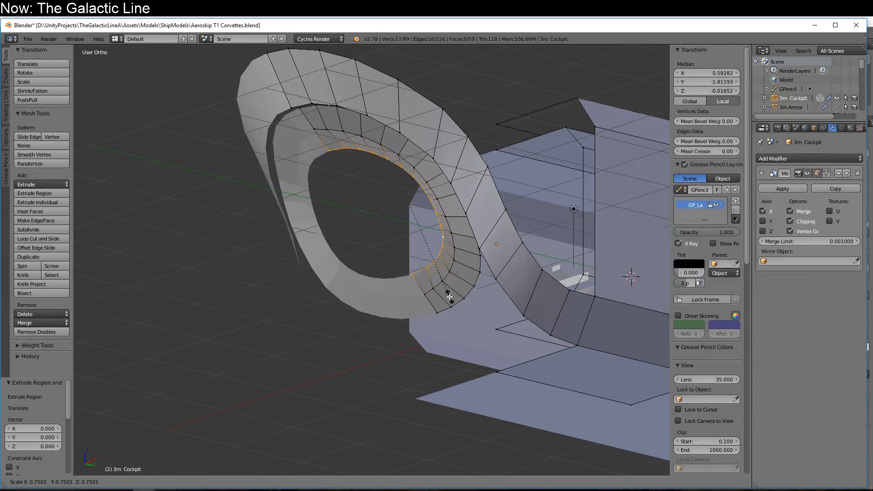
{"action": "left_click", "coordinate": [448, 297]}
{"action": "key", "text": "g"}
{"action": "key", "text": "x"}
{"action": "left_click", "coordinate": [419, 201]}
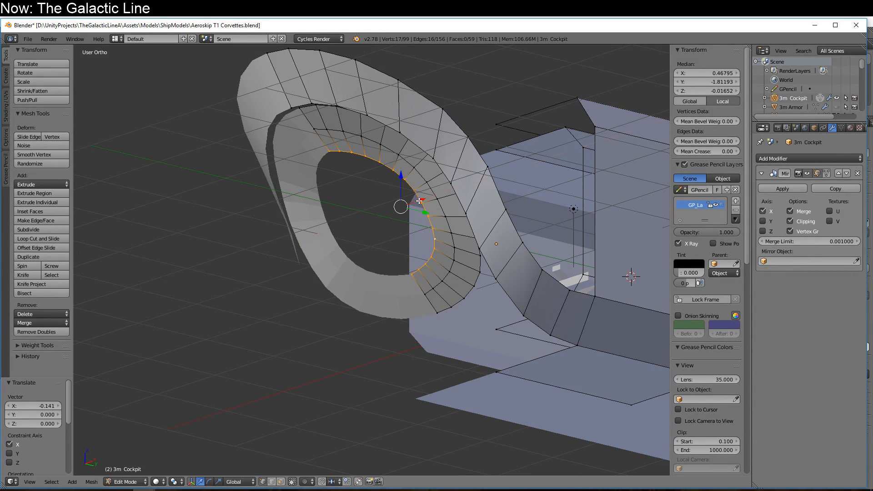
- Smooth the second ring's inner-edge vertices once, scale them 0.846 and move them -0.031 along X
{"action": "left_click", "coordinate": [63, 155]}
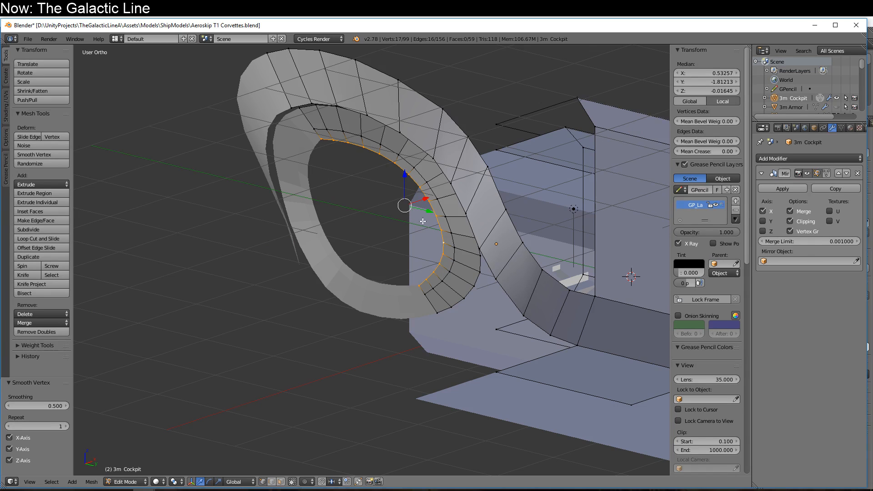
{"action": "key", "text": "s"}
{"action": "left_click", "coordinate": [443, 271]}
{"action": "key", "text": "g"}
{"action": "key", "text": "x"}
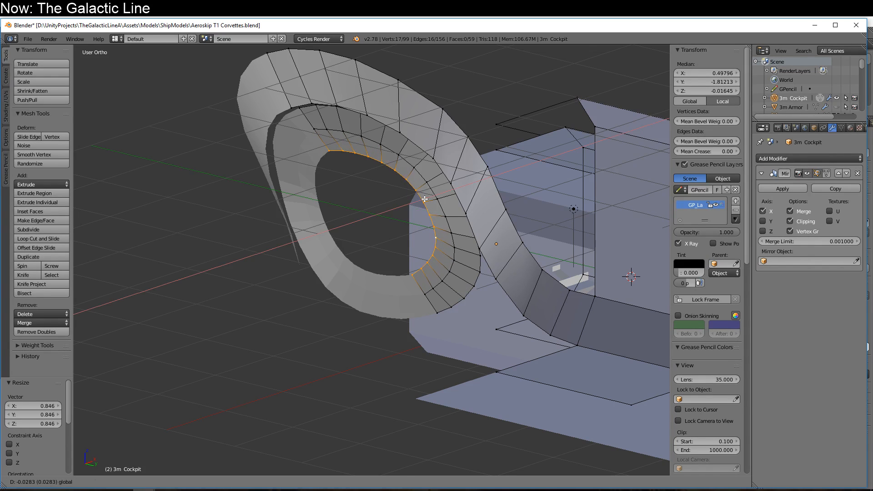
{"action": "left_click", "coordinate": [425, 199]}
- Try to close the opening by extruding the inner edge along X to the centre line and removing doubles on the linked mesh
{"action": "middle_click_drag", "start_coordinate": [424, 199], "coordinate": [471, 283]}
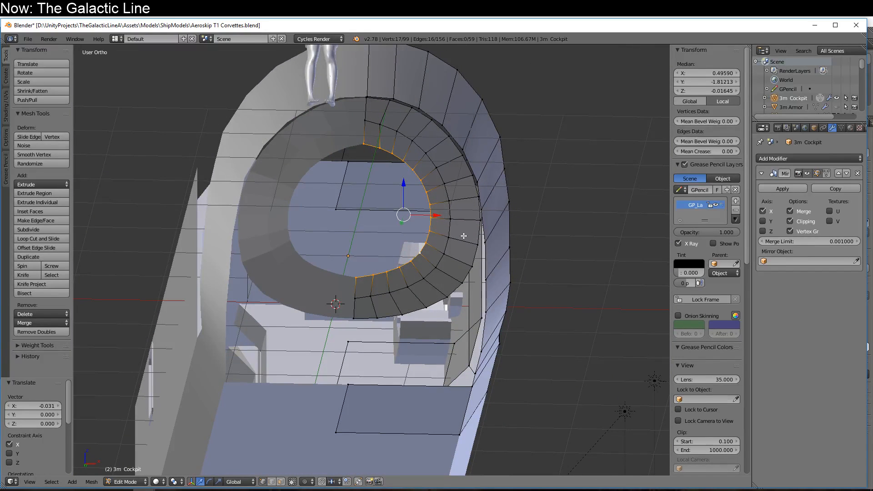
{"action": "key", "text": "g"}
{"action": "key", "text": "x"}
{"action": "left_click", "coordinate": [230, 239]}
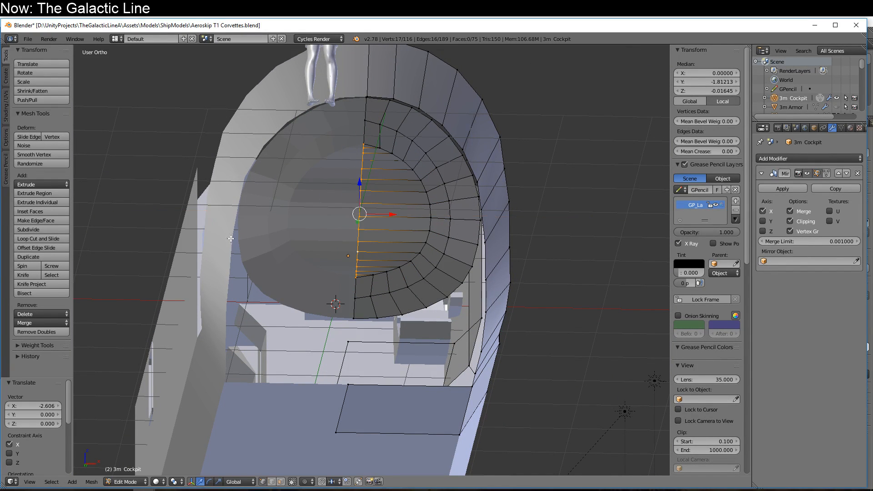
{"action": "key", "text": "ctrl+l"}
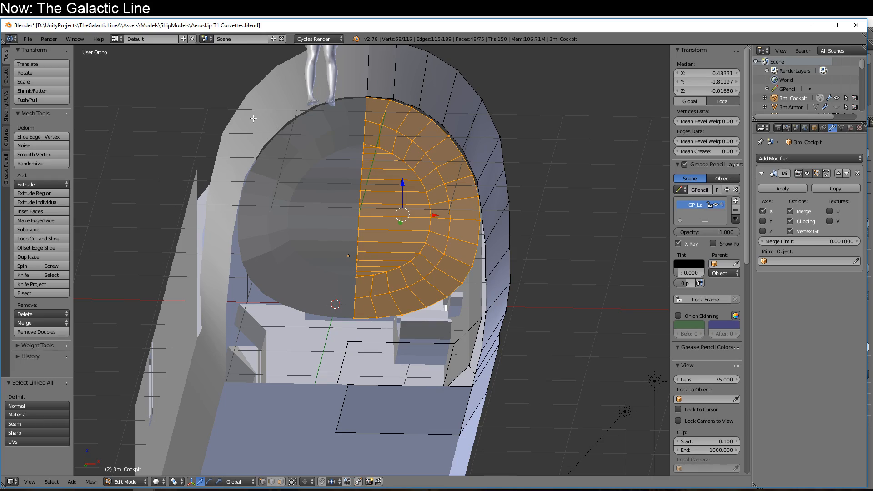
{"action": "key", "text": "w"}
{"action": "left_click", "coordinate": [259, 87]}
{"action": "middle_click_drag", "start_coordinate": [492, 259], "coordinate": [456, 244]}
- Undo the doubles removal and the extrusion of the inner edge to the centre line
{"action": "key", "text": "ctrl+z"}
{"action": "key", "text": "ctrl+z"}
{"action": "key", "text": "ctrl+z"}
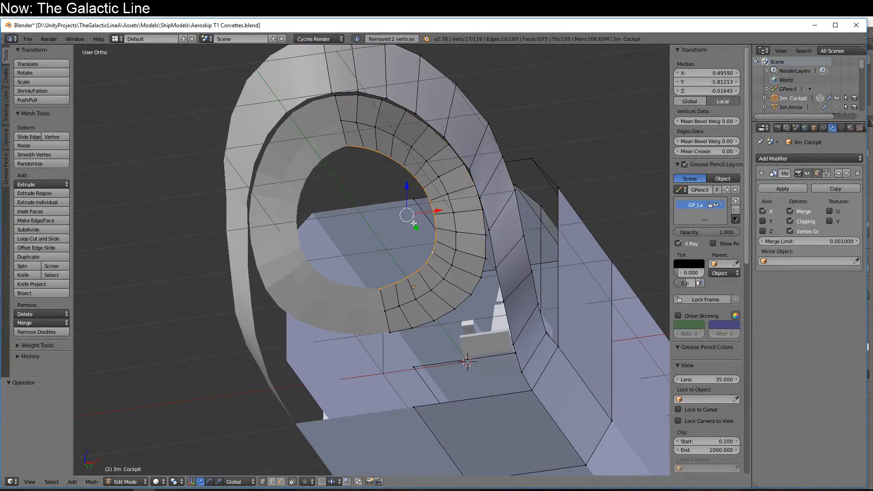
{"action": "scroll", "coordinate": [413, 227], "scroll_direction": "up", "scroll_amount": 2}
{"action": "key", "text": "ctrl+z"}
- Fill the inner opening with a face and move it about -0.089 Y and -0.046 Z in side view
{"action": "mouse_move", "coordinate": [449, 277]}
{"action": "middle_mouse_down"}
{"action": "mouse_move", "coordinate": [452, 259]}
{"action": "mouse_move", "coordinate": [454, 266]}
{"action": "middle_mouse_up"}
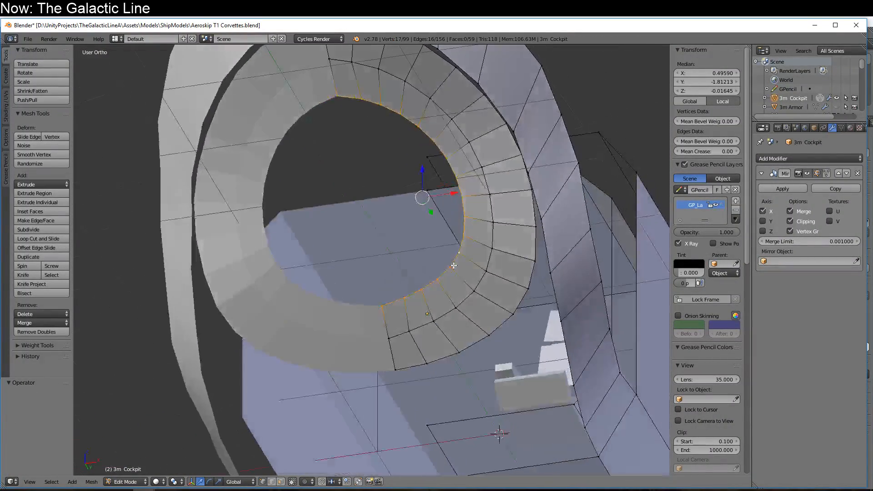
{"action": "key", "text": "f"}
{"action": "mouse_move", "coordinate": [471, 305]}
{"action": "middle_mouse_down"}
{"action": "mouse_move", "coordinate": [385, 283]}
{"action": "mouse_move", "coordinate": [423, 279]}
{"action": "mouse_move", "coordinate": [476, 366]}
{"action": "mouse_move", "coordinate": [425, 334]}
{"action": "mouse_move", "coordinate": [487, 267]}
{"action": "mouse_move", "coordinate": [444, 290]}
{"action": "middle_mouse_up"}
{"action": "key", "text": "KP_3"}
{"action": "key", "text": "z"}
{"action": "key", "text": "g"}
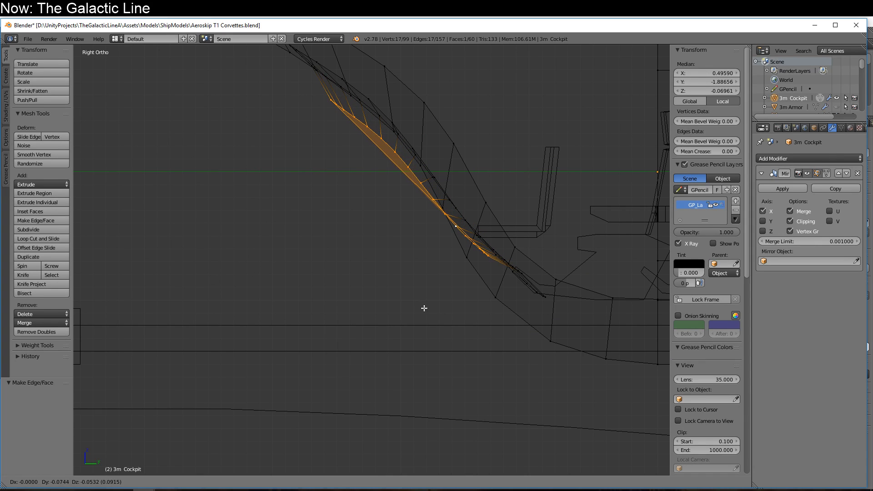
{"action": "left_click", "coordinate": [423, 308]}
- Move the middle ring's edge loop about -0.050 Y and -0.082 Z in side view to bulge the nose cap
{"action": "middle_click_drag", "start_coordinate": [393, 209], "coordinate": [425, 104]}
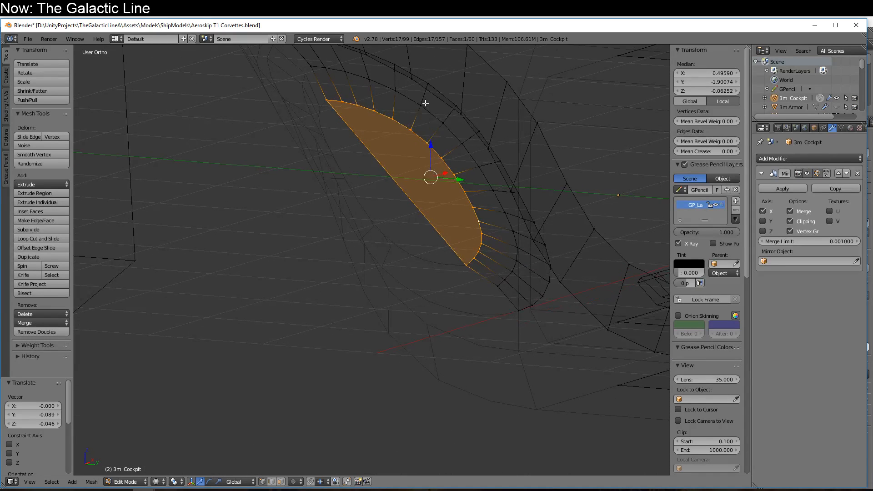
{"action": "key", "text": "KP_3"}
{"action": "key", "text": "g"}
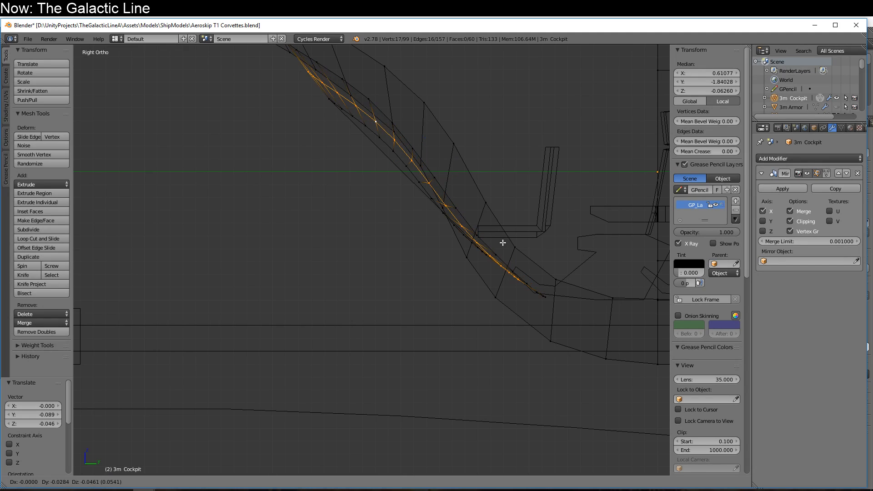
{"action": "left_click", "coordinate": [500, 247]}
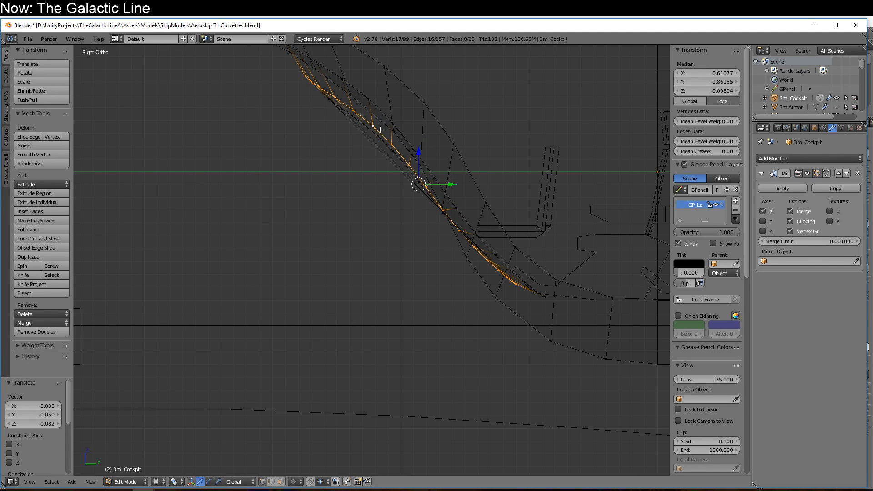
{"action": "middle_click_drag", "start_coordinate": [380, 130], "coordinate": [470, 125]}
{"action": "key", "text": "z"}
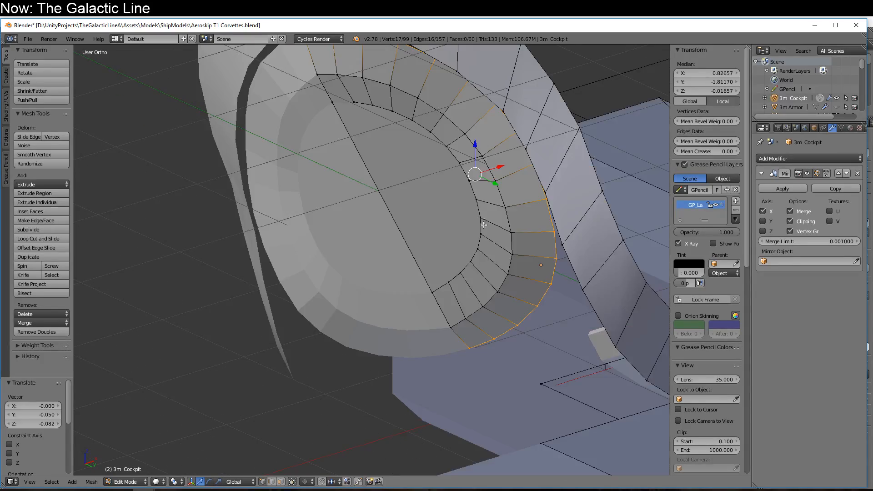
- Select the linked mesh of the nose cap, add a material slot with the Glass material and assign it
{"action": "mouse_move", "coordinate": [484, 227]}
{"action": "middle_mouse_down"}
{"action": "mouse_move", "coordinate": [472, 237]}
{"action": "mouse_move", "coordinate": [477, 281]}
{"action": "mouse_move", "coordinate": [544, 292]}
{"action": "mouse_move", "coordinate": [536, 252]}
{"action": "mouse_move", "coordinate": [563, 189]}
{"action": "mouse_move", "coordinate": [602, 212]}
{"action": "mouse_move", "coordinate": [534, 179]}
{"action": "middle_mouse_up"}
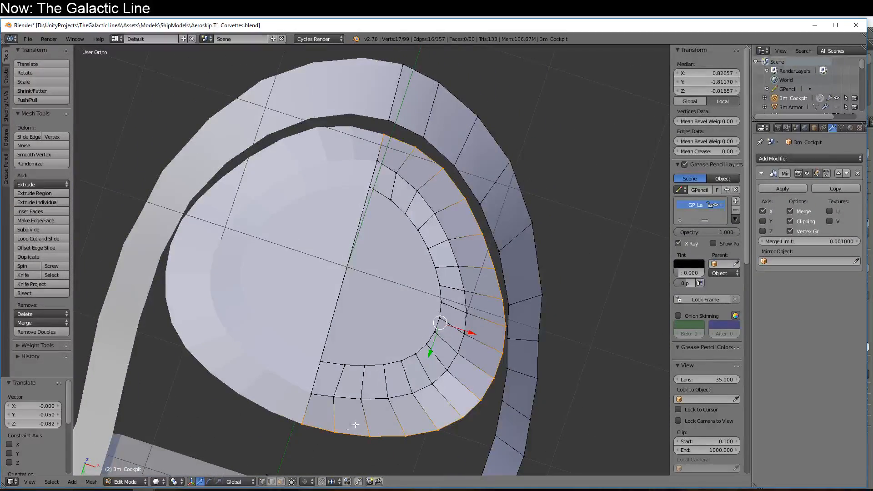
{"action": "left_click", "coordinate": [275, 481]}
{"action": "right_click", "coordinate": [417, 192]}
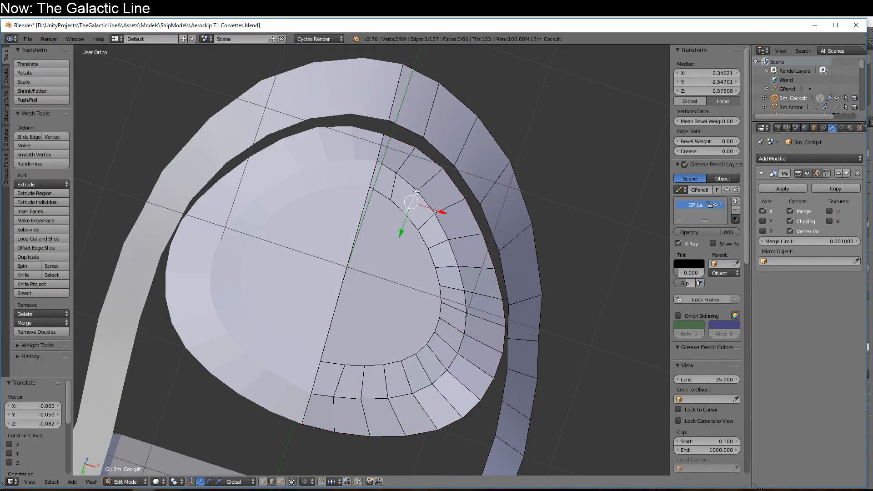
{"action": "key", "text": "ctrl+l"}
{"action": "left_click", "coordinate": [851, 127]}
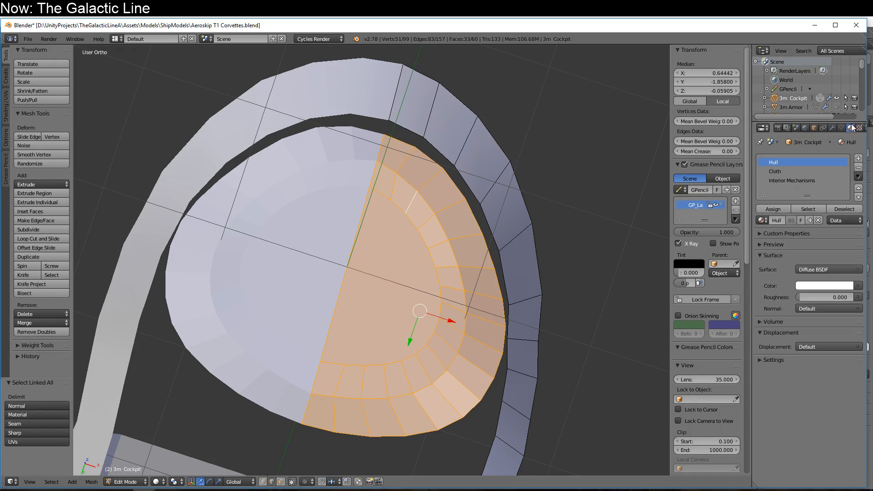
{"action": "left_click", "coordinate": [857, 159]}
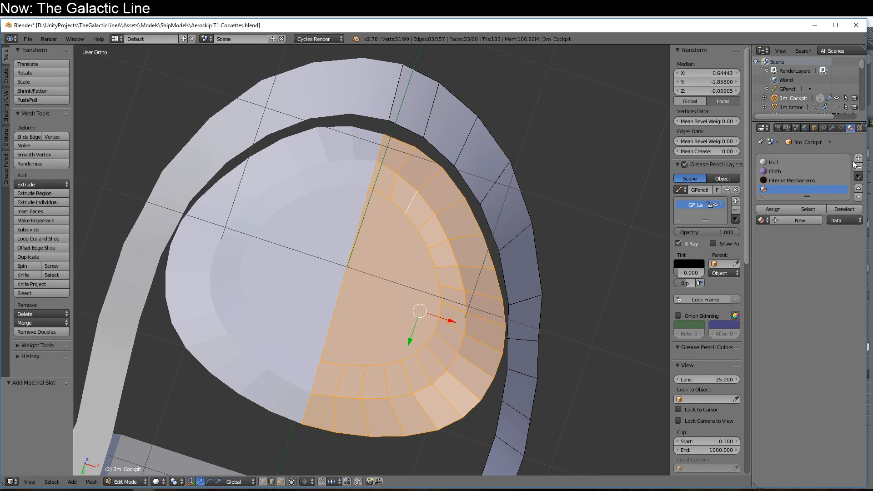
{"action": "left_click", "coordinate": [762, 221]}
{"action": "left_click", "coordinate": [750, 258]}
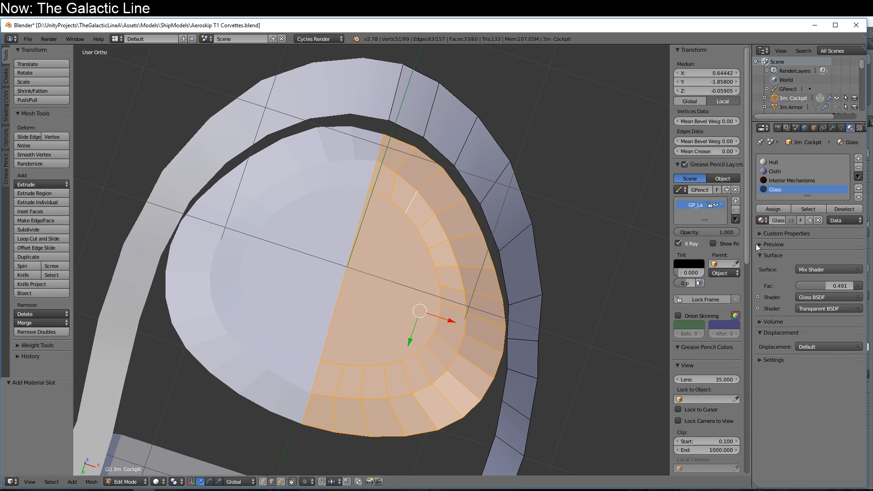
{"action": "left_click", "coordinate": [771, 210]}
- Fill the gap between the nose cap's upper rim and the surrounding strip with faces, starting at the centre line
{"action": "right_click", "coordinate": [399, 146]}
{"action": "right_click", "coordinate": [406, 129], "text": "shift"}
{"action": "key", "text": "f"}
{"action": "right_click", "coordinate": [430, 158]}
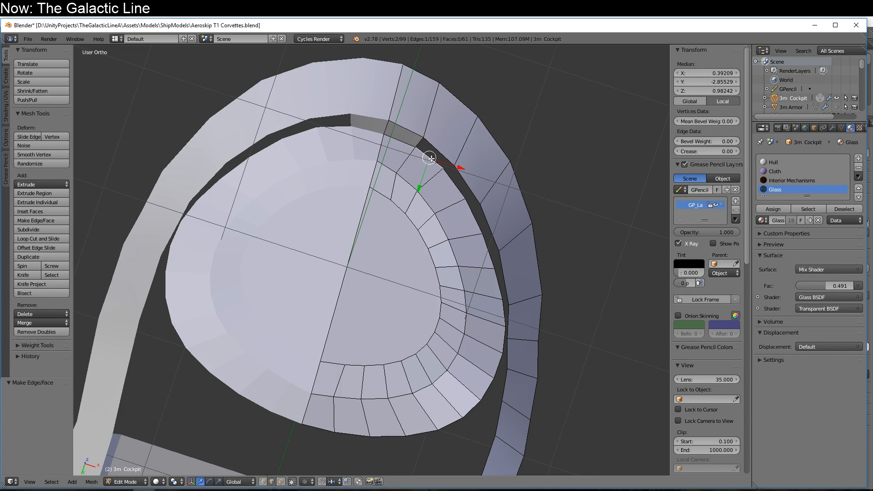
{"action": "key", "text": "f"}
{"action": "right_click", "coordinate": [466, 186]}
{"action": "right_click", "coordinate": [457, 186], "text": "shift"}
{"action": "key", "text": "f"}
{"action": "right_click", "coordinate": [488, 219]}
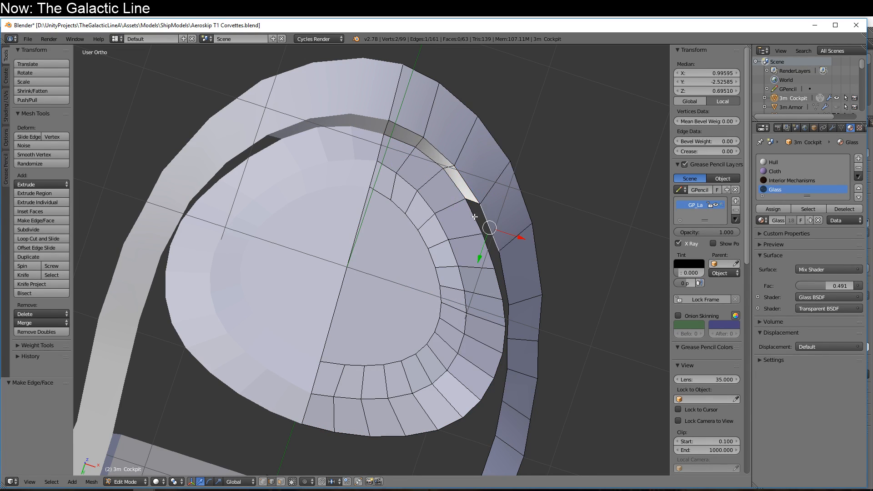
{"action": "right_click", "coordinate": [476, 220], "text": "shift"}
{"action": "key", "text": "f"}
- Continue the row of faces between the cap rim and the strip down the side of the nose cap
{"action": "middle_click_drag", "start_coordinate": [502, 270], "coordinate": [472, 162]}
{"action": "right_click", "coordinate": [476, 170]}
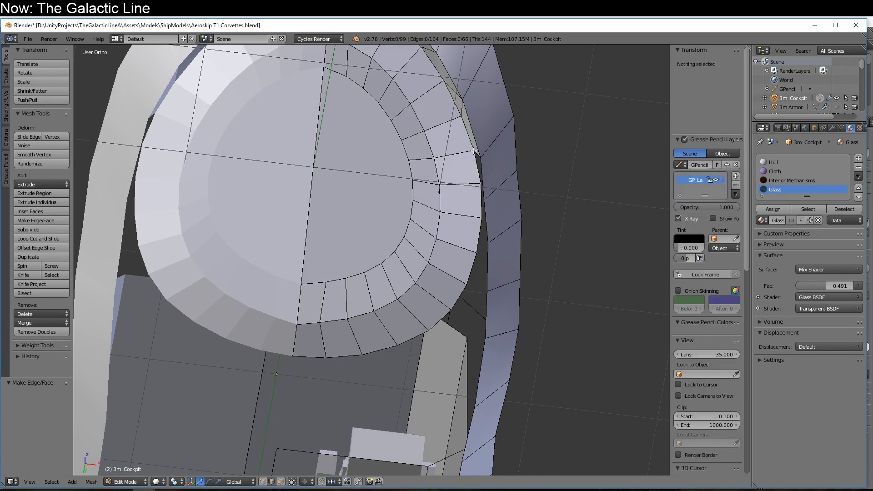
{"action": "key", "text": "f"}
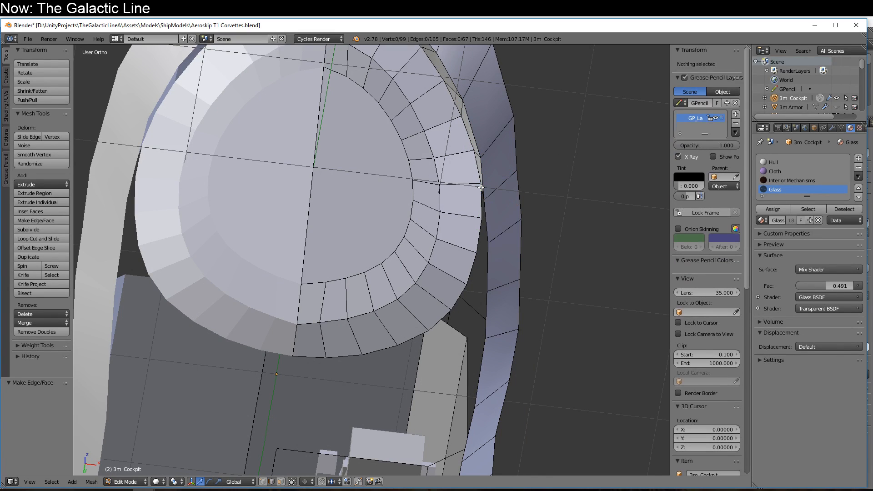
{"action": "right_click", "coordinate": [482, 192]}
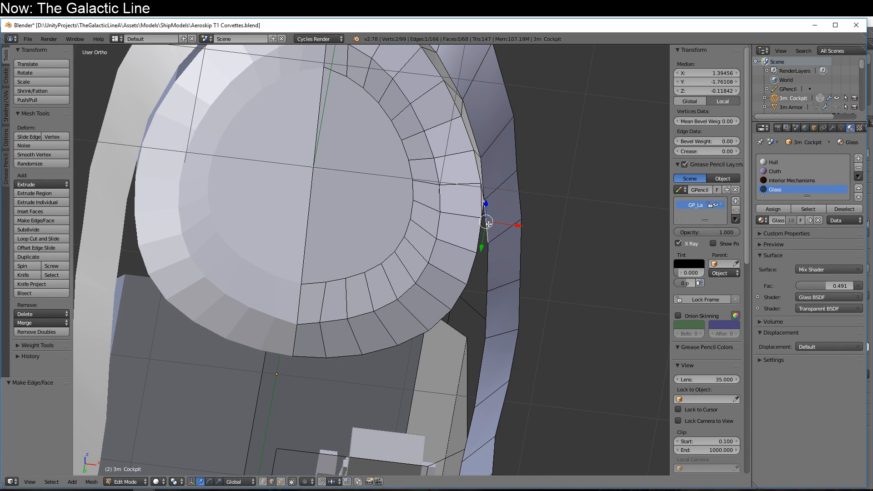
{"action": "right_click", "coordinate": [475, 231], "text": "shift"}
{"action": "key", "text": "f"}
{"action": "middle_click_drag", "start_coordinate": [463, 260], "coordinate": [455, 217]}
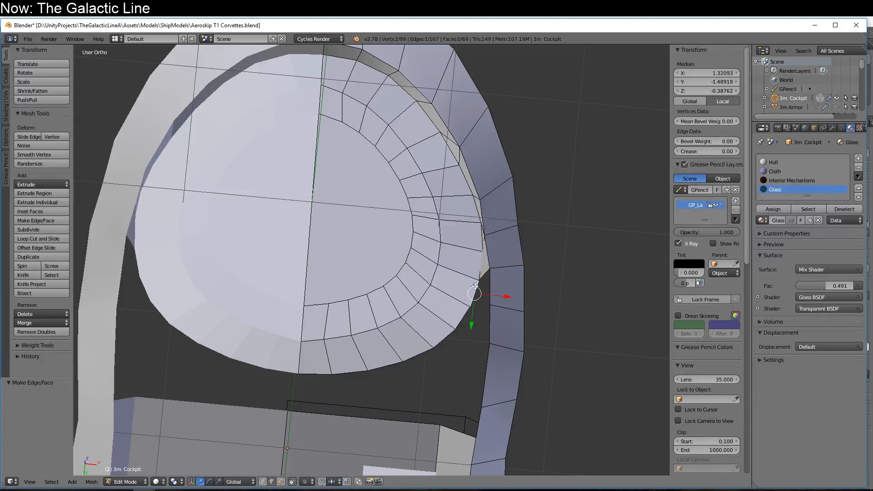
{"action": "key", "text": "f"}
{"action": "right_click", "coordinate": [462, 318]}
{"action": "key", "text": "f"}
- Select the whole mesh and set its faces to smooth shading
{"action": "middle_click_drag", "start_coordinate": [495, 322], "coordinate": [275, 223]}
{"action": "key", "text": "a"}
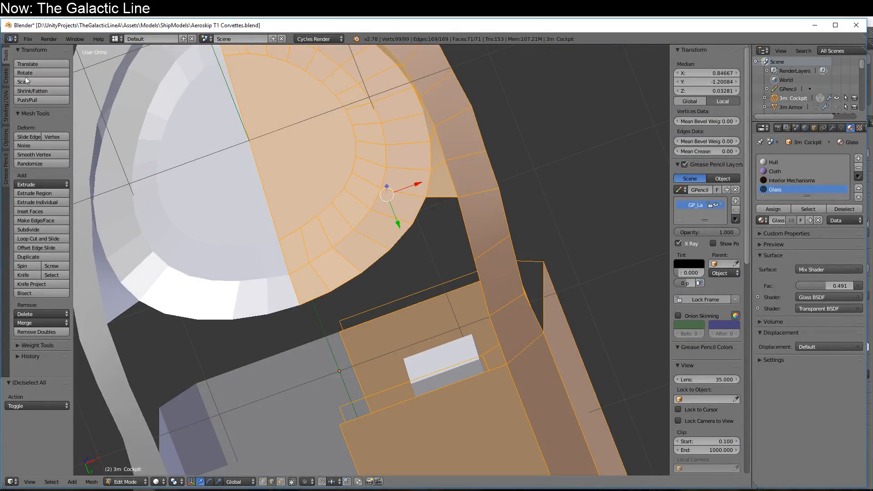
{"action": "left_click", "coordinate": [5, 77]}
{"action": "left_click", "coordinate": [7, 98]}
{"action": "left_click", "coordinate": [26, 73]}
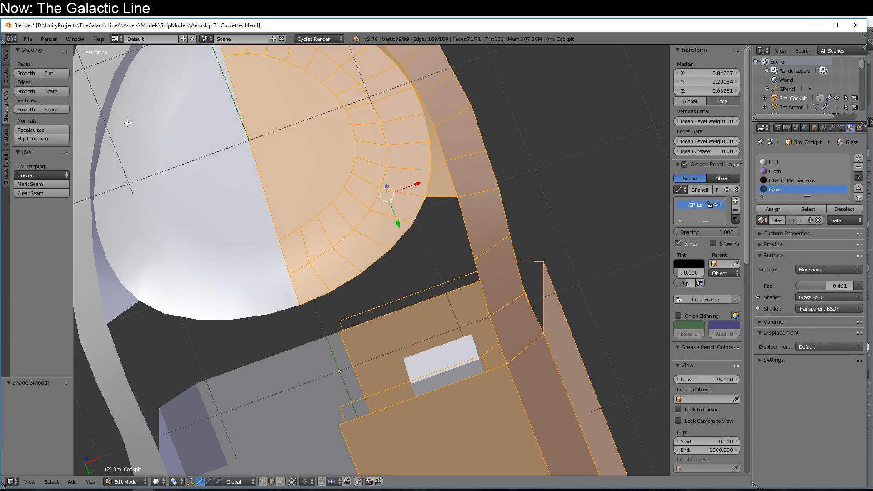
{"action": "middle_click_drag", "start_coordinate": [385, 269], "coordinate": [428, 323]}
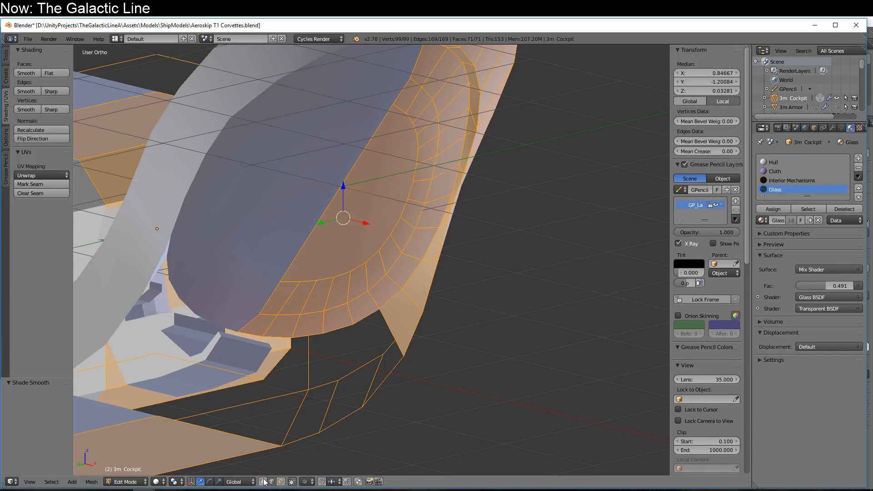
- Move the strip's face beside the upper side of the nose cap about -0.059 along Y
{"action": "right_click", "coordinate": [459, 214]}
{"action": "middle_click_drag", "start_coordinate": [475, 266], "coordinate": [363, 220]}
{"action": "right_click", "coordinate": [357, 165], "text": "shift"}
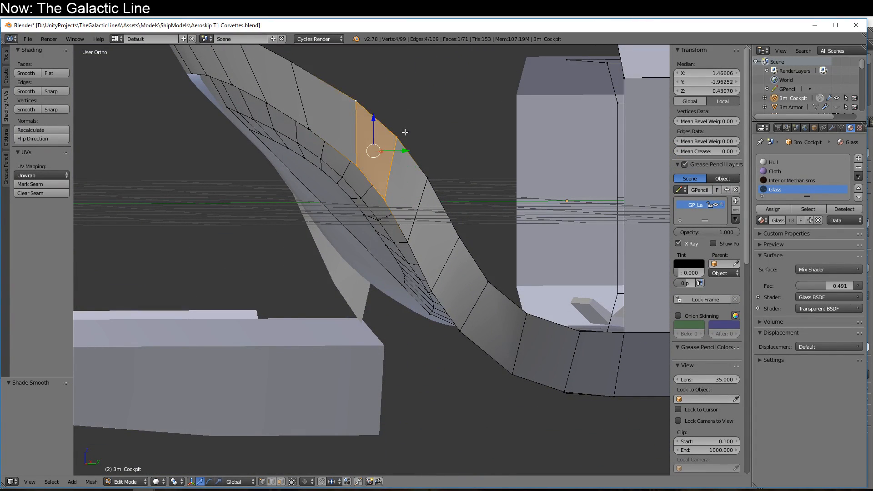
{"action": "left_click_drag", "start_coordinate": [405, 151], "coordinate": [397, 150]}
- Even out the strip's curve by shifting the neighbouring cross edges above and below about -0.018 along Y
{"action": "right_click", "coordinate": [427, 179]}
{"action": "right_click", "coordinate": [407, 242], "text": "shift"}
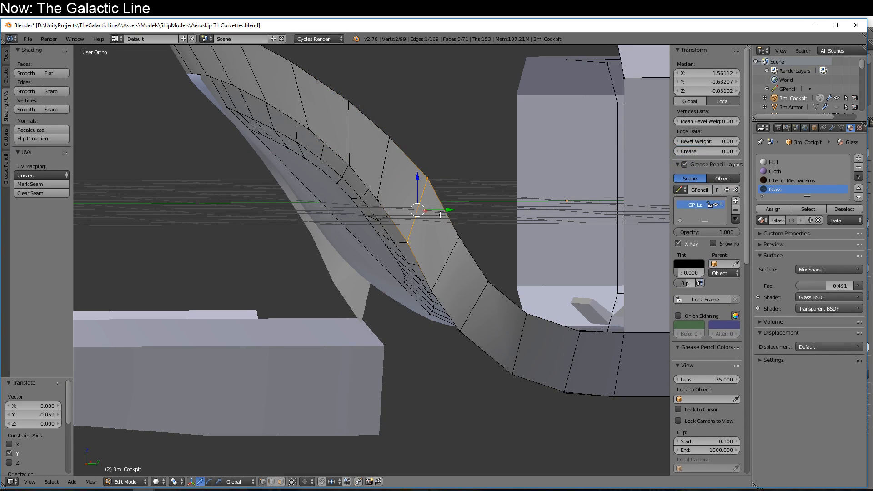
{"action": "left_click_drag", "start_coordinate": [445, 211], "coordinate": [443, 211]}
{"action": "right_click", "coordinate": [350, 103], "text": "shift"}
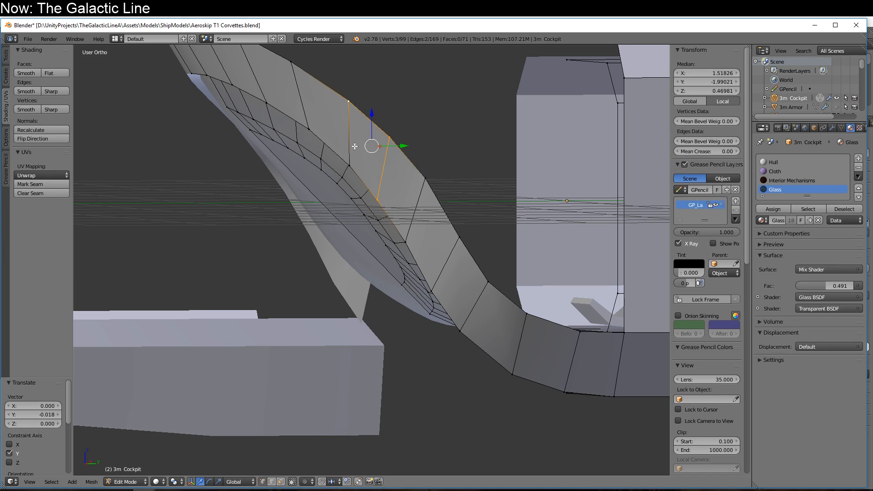
{"action": "right_click", "coordinate": [350, 165], "text": "shift"}
{"action": "left_click_drag", "start_coordinate": [398, 152], "coordinate": [396, 151]}
{"action": "right_click", "coordinate": [311, 129]}
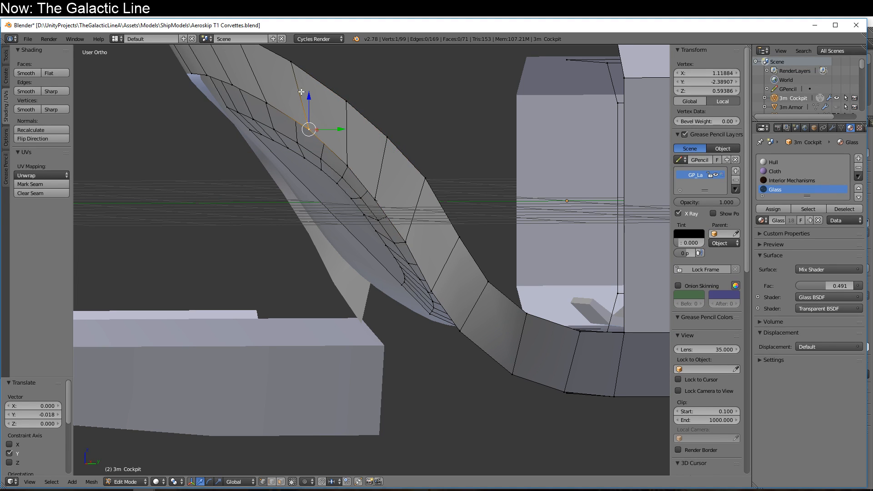
{"action": "right_click", "coordinate": [292, 64], "text": "shift"}
{"action": "left_click_drag", "start_coordinate": [324, 96], "coordinate": [322, 96]}
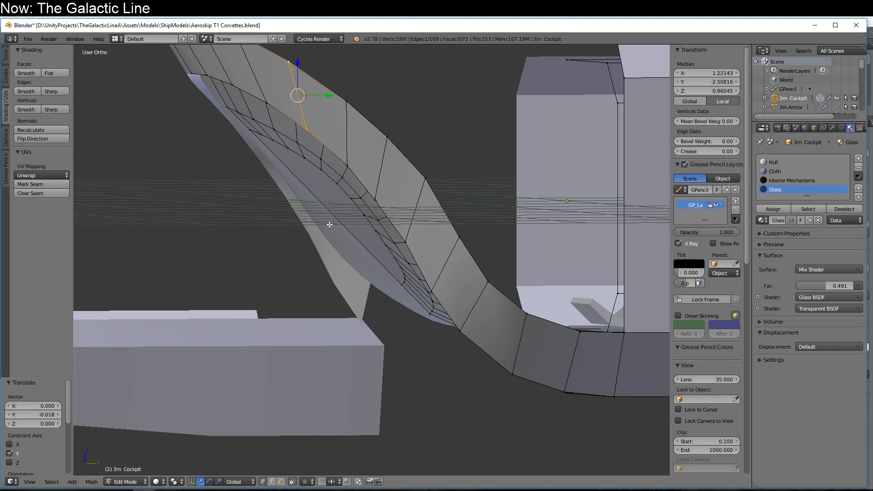
- Extrude the nose cap's open lower rim edges, from the centre line to the side, slightly outward and down
{"action": "middle_click_drag", "start_coordinate": [329, 225], "coordinate": [466, 214]}
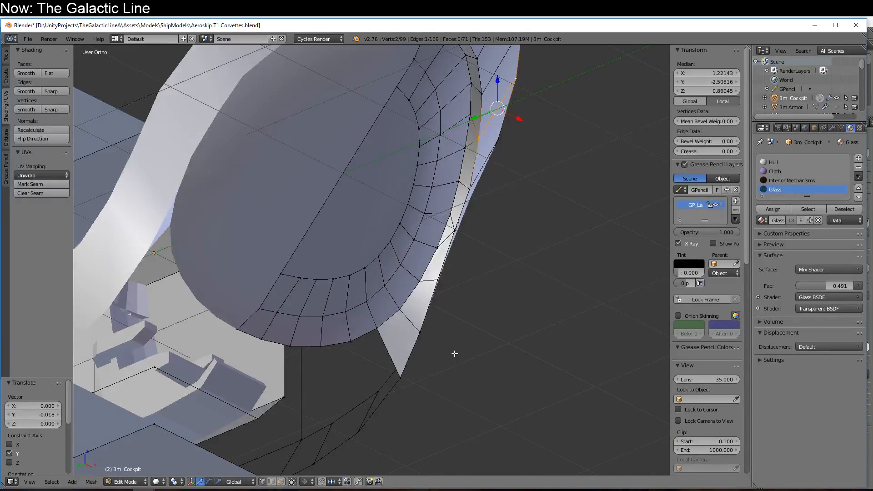
{"action": "middle_click_drag", "start_coordinate": [454, 354], "coordinate": [391, 361]}
{"action": "right_click", "coordinate": [420, 175]}
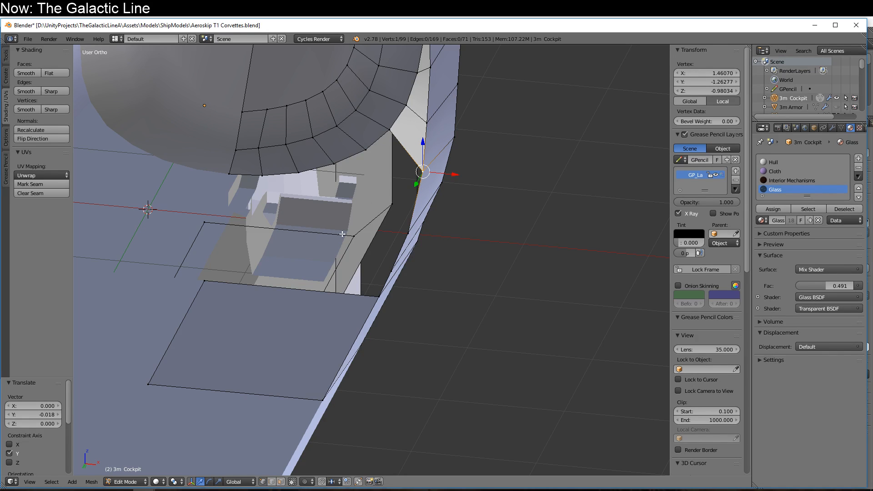
{"action": "middle_click_drag", "start_coordinate": [343, 235], "coordinate": [317, 198]}
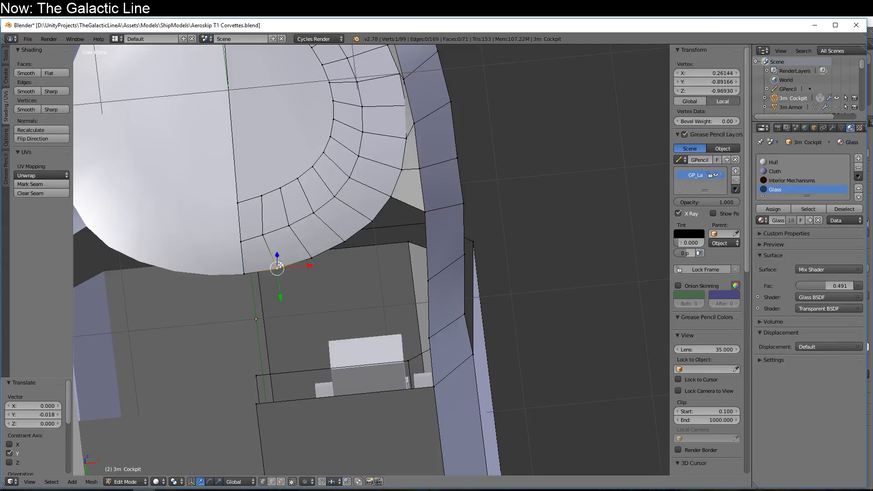
{"action": "right_click", "coordinate": [245, 273], "text": "shift"}
{"action": "middle_click_drag", "start_coordinate": [372, 229], "coordinate": [369, 272]}
{"action": "key", "text": "e"}
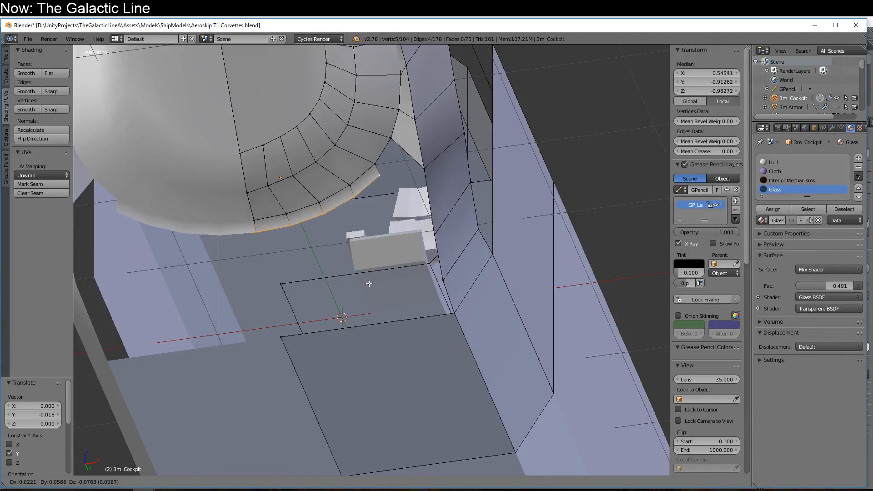
{"action": "left_click", "coordinate": [372, 285]}
- Grow the selection to the extruded faces and assign them the Hull material
{"action": "key", "text": "ctrl+KP_Add"}
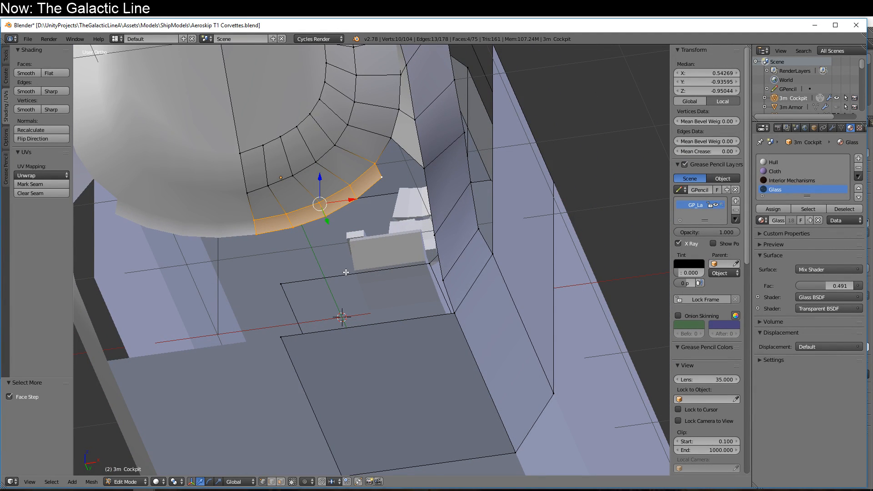
{"action": "left_click", "coordinate": [796, 162]}
{"action": "left_click", "coordinate": [781, 211]}
- Move the extruded lip's lower edge about -0.072 Y and -0.058 Z, and lower its outer end vertex about 0.047
{"action": "middle_click_drag", "start_coordinate": [364, 246], "coordinate": [360, 226]}
{"action": "right_click", "coordinate": [348, 234]}
{"action": "right_click", "coordinate": [347, 234], "text": "alt"}
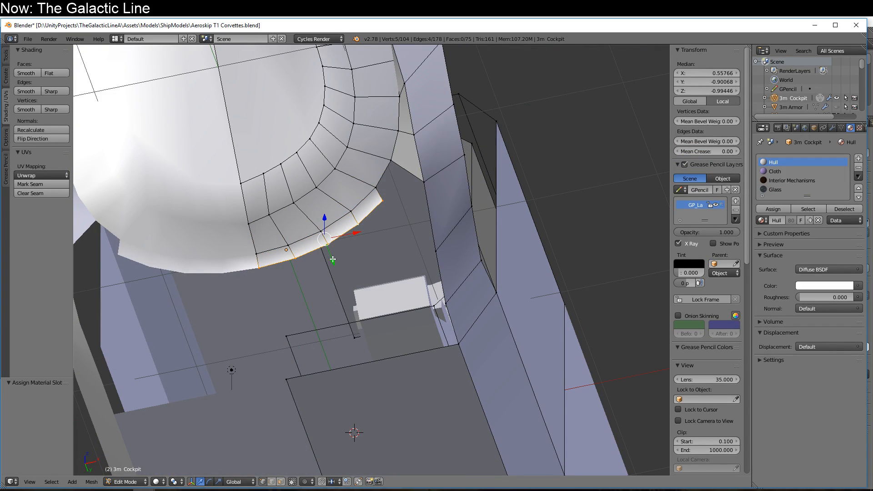
{"action": "left_click_drag", "start_coordinate": [333, 259], "coordinate": [330, 251]}
{"action": "middle_click_drag", "start_coordinate": [339, 257], "coordinate": [396, 297]}
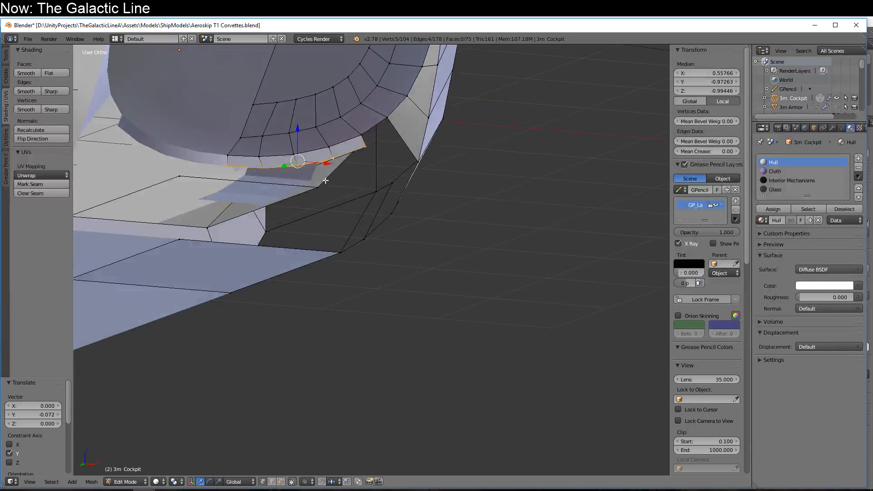
{"action": "left_click_drag", "start_coordinate": [299, 131], "coordinate": [300, 139]}
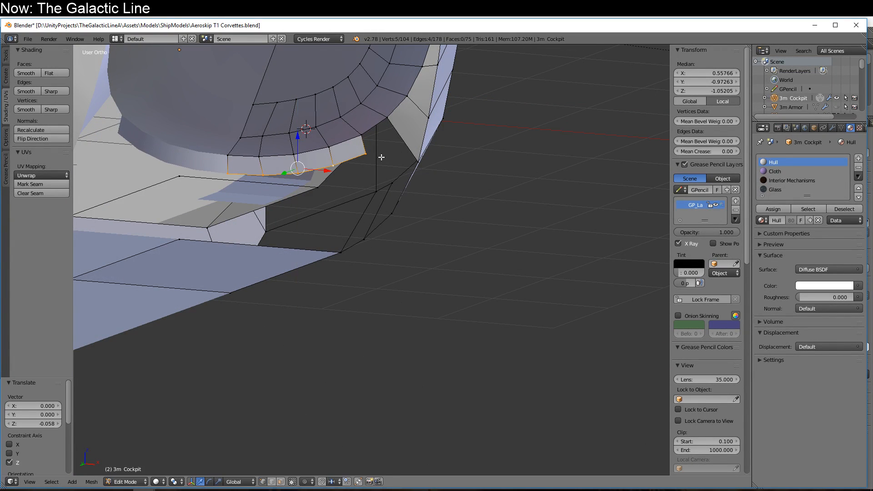
{"action": "right_click", "coordinate": [368, 154]}
{"action": "left_click_drag", "start_coordinate": [370, 132], "coordinate": [347, 171]}
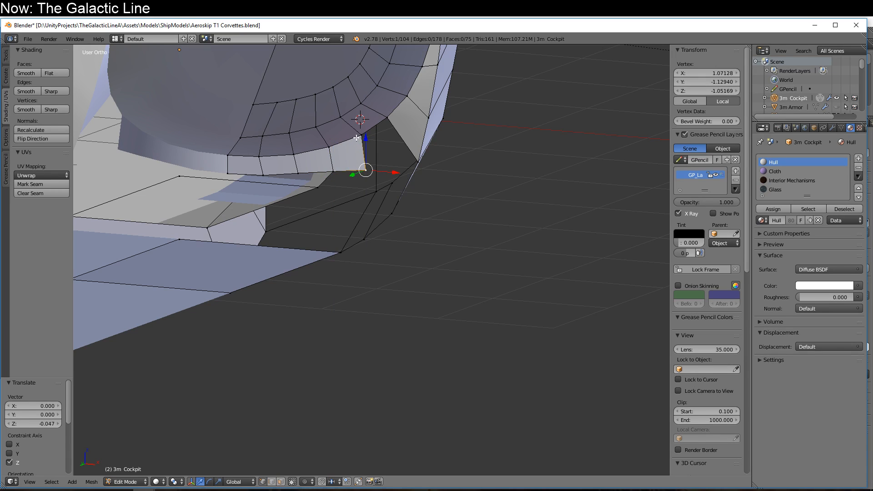
{"action": "right_click", "coordinate": [383, 120], "text": "ctrl"}
{"action": "key", "text": "f"}
{"action": "key", "text": "ctrl+z"}
- Fill the corner between the strip, the cap rim and the end of the extruded lip with a four-sided face
{"action": "right_click", "coordinate": [417, 163]}
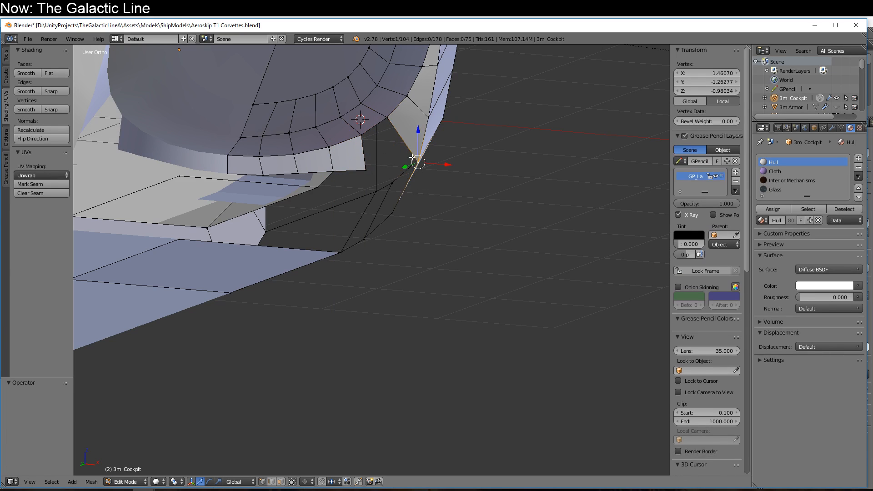
{"action": "right_click", "coordinate": [388, 117], "text": "shift"}
{"action": "right_click", "coordinate": [363, 136], "text": "shift"}
{"action": "right_click", "coordinate": [367, 169], "text": "shift"}
{"action": "key", "text": "f"}
- Create a face joining the front edge of the hull's bottom panel to the lip edge at the centre line
{"action": "middle_click_drag", "start_coordinate": [371, 204], "coordinate": [326, 205]}
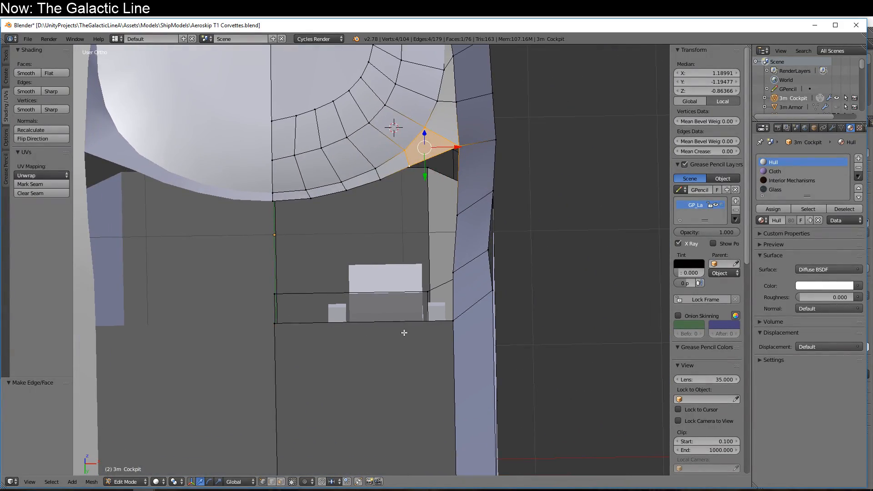
{"action": "mouse_move", "coordinate": [404, 332]}
{"action": "middle_mouse_down"}
{"action": "mouse_move", "coordinate": [337, 335]}
{"action": "mouse_move", "coordinate": [356, 318]}
{"action": "mouse_move", "coordinate": [401, 349]}
{"action": "middle_mouse_up"}
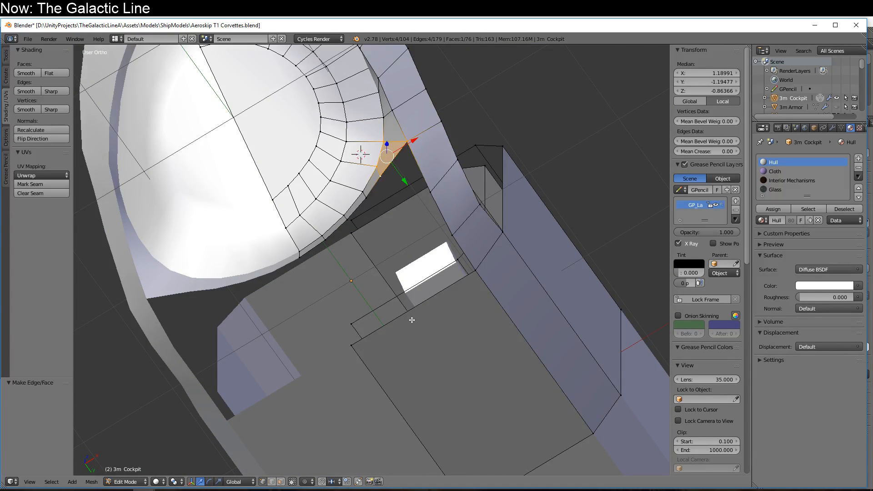
{"action": "right_click", "coordinate": [352, 345]}
{"action": "right_click", "coordinate": [473, 274], "text": "shift"}
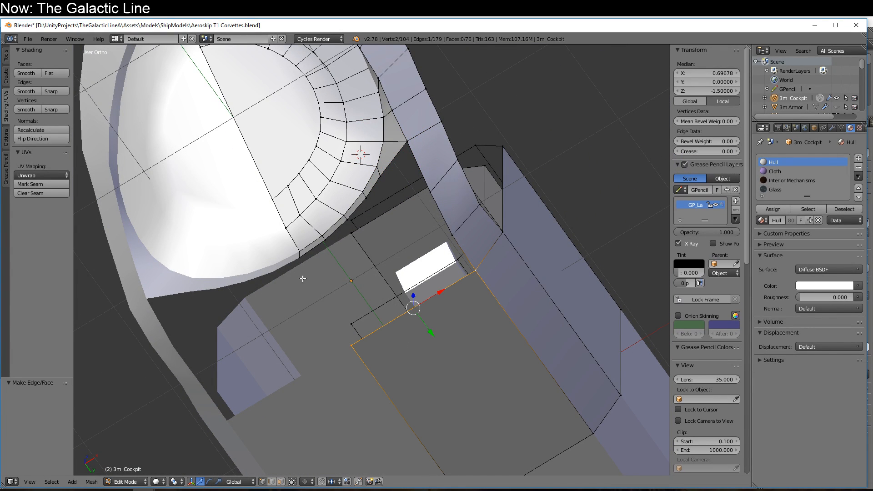
{"action": "right_click", "coordinate": [322, 243], "text": "shift"}
{"action": "key", "text": "f"}
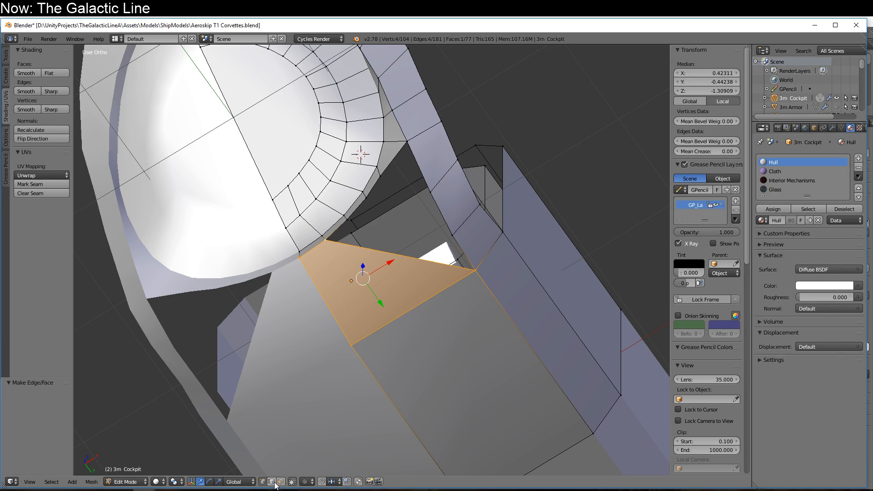
- Fill triangles from the remaining lip edges to the bottom panel's outer front corner
{"action": "right_click", "coordinate": [332, 242]}
{"action": "key", "text": "f"}
{"action": "right_click", "coordinate": [359, 224]}
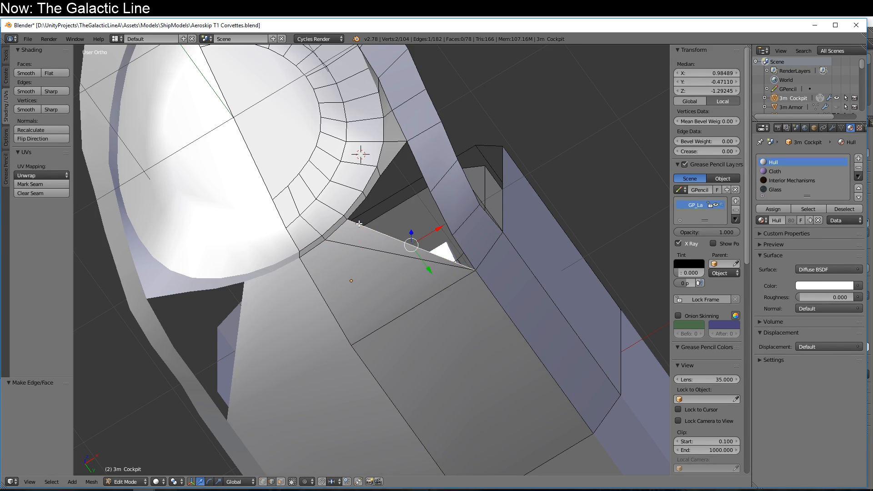
{"action": "right_click", "coordinate": [356, 207], "text": "shift"}
{"action": "key", "text": "f"}
{"action": "right_click", "coordinate": [377, 203]}
{"action": "right_click", "coordinate": [379, 183], "text": "shift"}
{"action": "key", "text": "f"}
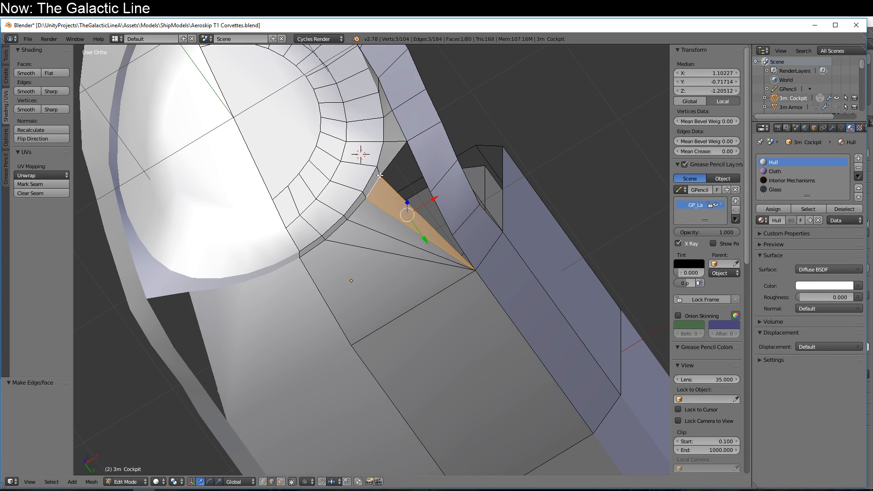
- Try to fill one more triangle from the next lip edge to the bottom panel's outer front corner
{"action": "right_click", "coordinate": [389, 178]}
{"action": "right_click", "coordinate": [394, 165], "text": "shift"}
{"action": "key", "text": "f"}
{"action": "mouse_move", "coordinate": [416, 258]}
{"action": "middle_mouse_down"}
{"action": "mouse_move", "coordinate": [382, 289]}
{"action": "mouse_move", "coordinate": [480, 308]}
{"action": "mouse_move", "coordinate": [484, 318]}
{"action": "mouse_move", "coordinate": [395, 316]}
{"action": "mouse_move", "coordinate": [411, 268]}
{"action": "middle_mouse_up"}
- Undo the centre face and the triangles that join the lip to the bottom panel's front edge
{"action": "key", "text": "ctrl+z"}
{"action": "key", "text": "ctrl+z"}
{"action": "key", "text": "ctrl+z"}
{"action": "key", "text": "ctrl+z"}
{"action": "key", "text": "ctrl+z"}
{"action": "key", "text": "ctrl+z"}
{"action": "key", "text": "ctrl+z"}
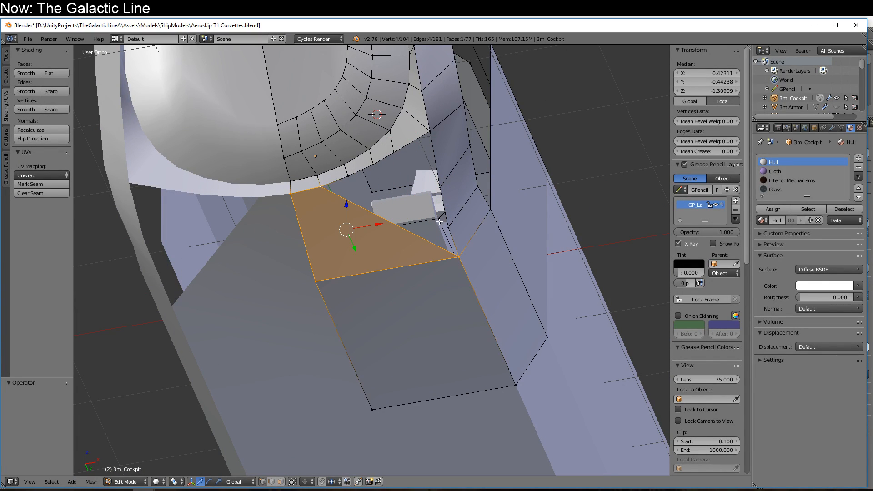
{"action": "key", "text": "ctrl+z"}
{"action": "key", "text": "ctrl+z"}
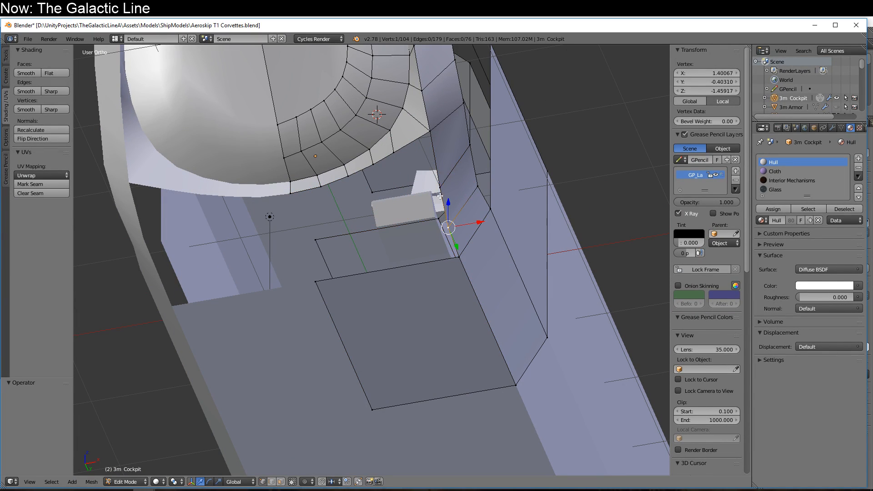
- Extrude the side strip's lower inner edge ahead of the bottom panel by about -1.932 along X to the centre line
{"action": "left_click", "coordinate": [440, 189], "text": "shift"}
{"action": "key", "text": "e"}
{"action": "key", "text": "x"}
{"action": "left_click", "coordinate": [283, 243]}
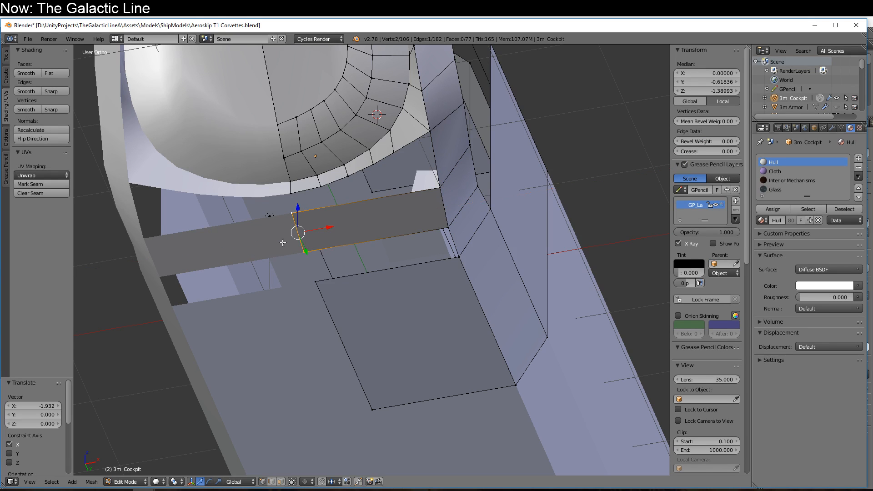
{"action": "middle_click_drag", "start_coordinate": [283, 243], "coordinate": [295, 258]}
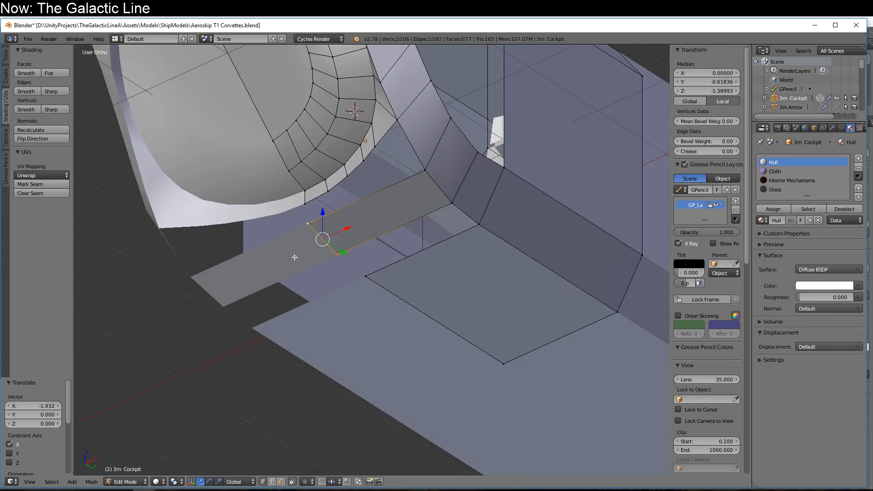
- Fill the gap between the extruded panel and the front edge of the hull's bottom panel with a four-sided face
{"action": "right_click", "coordinate": [342, 254]}
{"action": "right_click", "coordinate": [452, 203], "text": "shift"}
{"action": "right_click", "coordinate": [479, 225], "text": "shift"}
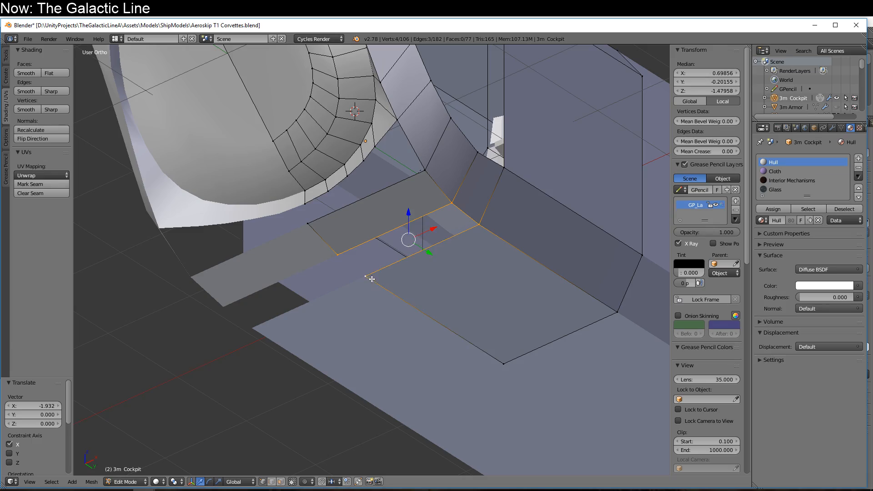
{"action": "key", "text": "f"}
{"action": "middle_click_drag", "start_coordinate": [378, 279], "coordinate": [405, 372]}
- Lower the three lip vertices nearest the centre line about 0.031, and nudge the lip about -0.005 along Y
{"action": "right_click", "coordinate": [270, 207]}
{"action": "right_click", "coordinate": [300, 205], "text": "shift"}
{"action": "right_click", "coordinate": [330, 202], "text": "shift"}
{"action": "middle_click_drag", "start_coordinate": [349, 251], "coordinate": [314, 180]}
{"action": "key", "text": "g"}
{"action": "key", "text": "z"}
{"action": "left_click", "coordinate": [325, 211]}
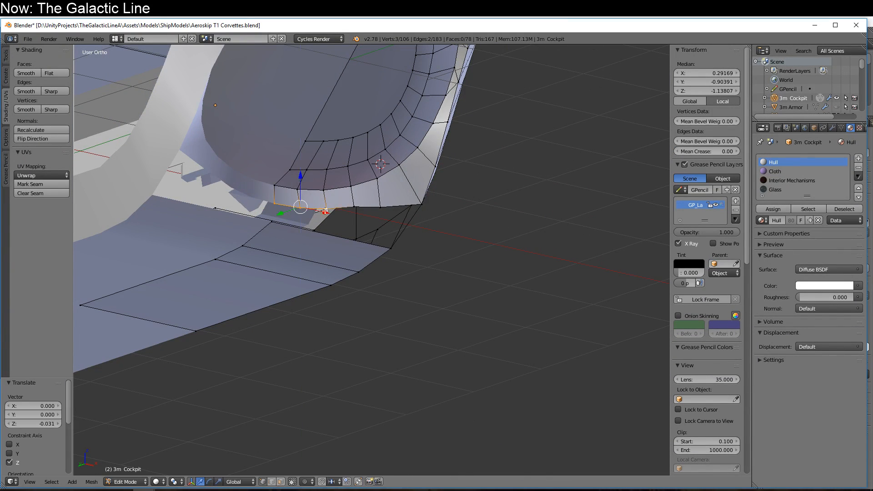
{"action": "middle_click_drag", "start_coordinate": [325, 211], "coordinate": [379, 204]}
{"action": "left_click_drag", "start_coordinate": [293, 196], "coordinate": [323, 210]}
{"action": "right_click", "coordinate": [354, 206]}
{"action": "middle_click_drag", "start_coordinate": [349, 250], "coordinate": [320, 314]}
- Lower the lip vertex next to the outer corner about 0.018 along Z
{"action": "left_click", "coordinate": [272, 482]}
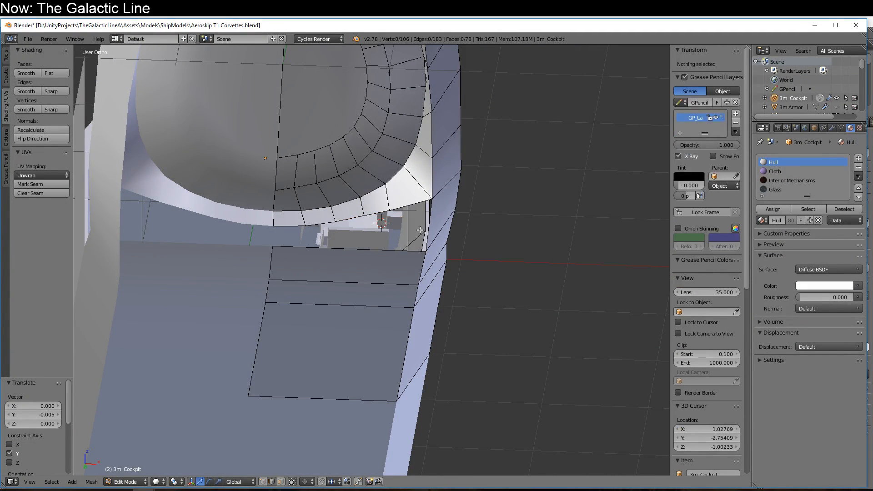
{"action": "right_click", "coordinate": [430, 229]}
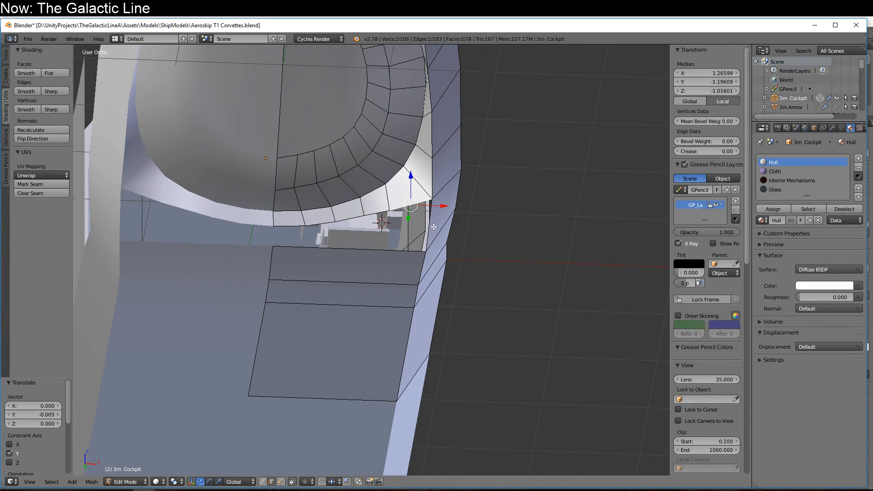
{"action": "middle_click_drag", "start_coordinate": [391, 236], "coordinate": [331, 335]}
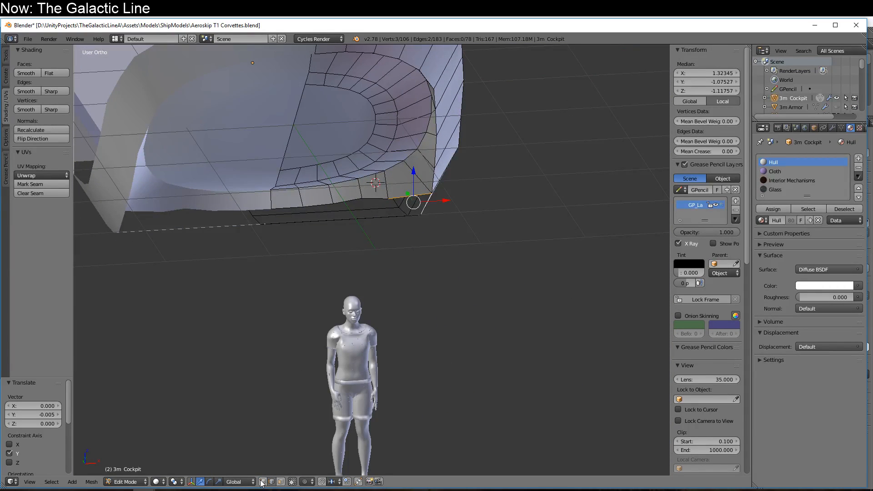
{"action": "right_click", "coordinate": [369, 197]}
{"action": "left_click_drag", "start_coordinate": [362, 170], "coordinate": [362, 173]}
{"action": "middle_click_drag", "start_coordinate": [349, 215], "coordinate": [359, 178]}
- Try to join the new front panel's leading edge to the lip edge at the centre line with a face
{"action": "left_click", "coordinate": [270, 481]}
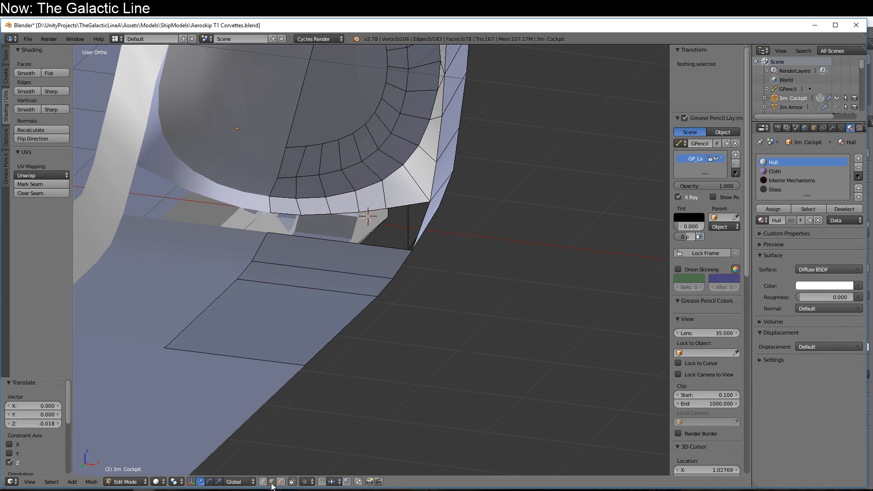
{"action": "right_click", "coordinate": [287, 236]}
{"action": "key", "text": "f"}
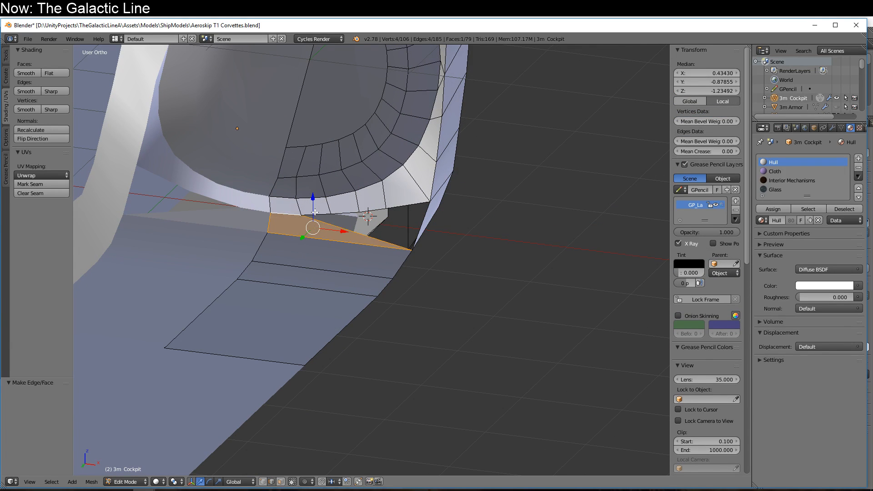
{"action": "right_click", "coordinate": [317, 220]}
{"action": "key", "text": "ctrl+z"}
{"action": "key", "text": "ctrl+z"}
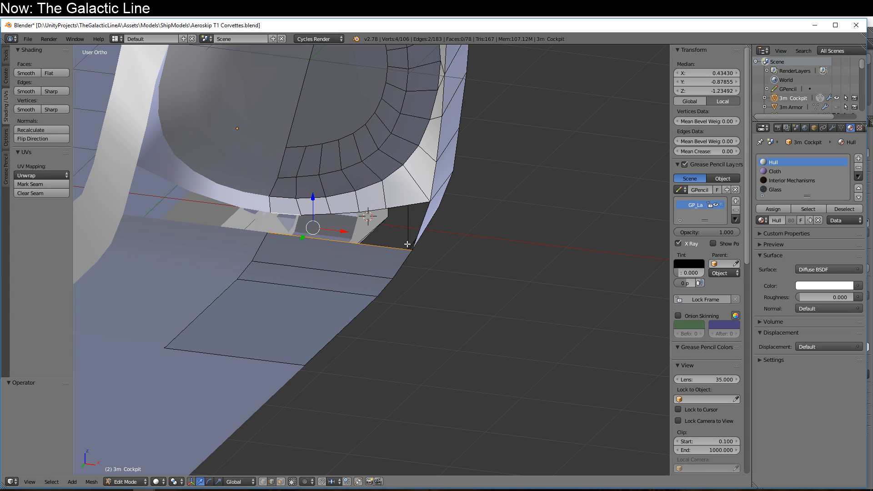
- Try to fill a face between the front panel's leading edge and the outermost lip edge
{"action": "right_click", "coordinate": [321, 241], "text": "shift"}
{"action": "key", "text": "f"}
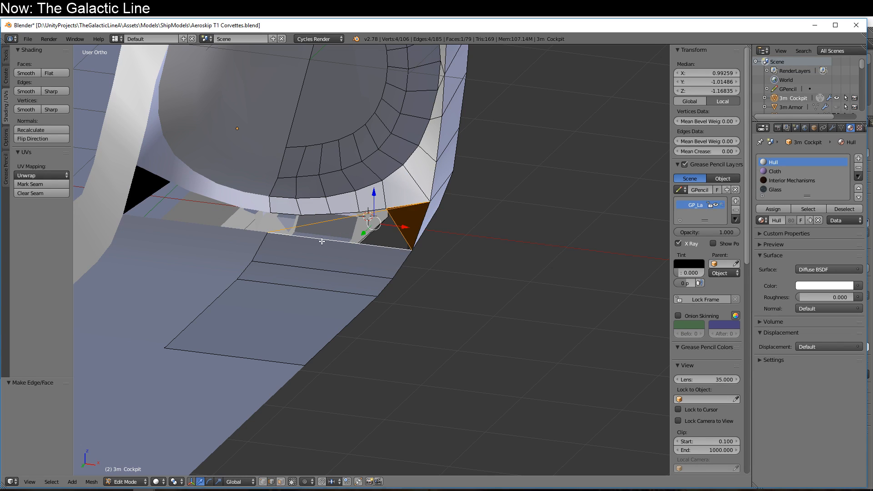
{"action": "key", "text": "ctrl+z"}
{"action": "key", "text": "f"}
{"action": "middle_click_drag", "start_coordinate": [356, 264], "coordinate": [343, 290]}
{"action": "scroll", "coordinate": [344, 289], "scroll_direction": "up", "scroll_amount": 2}
{"action": "key", "text": "ctrl+z"}
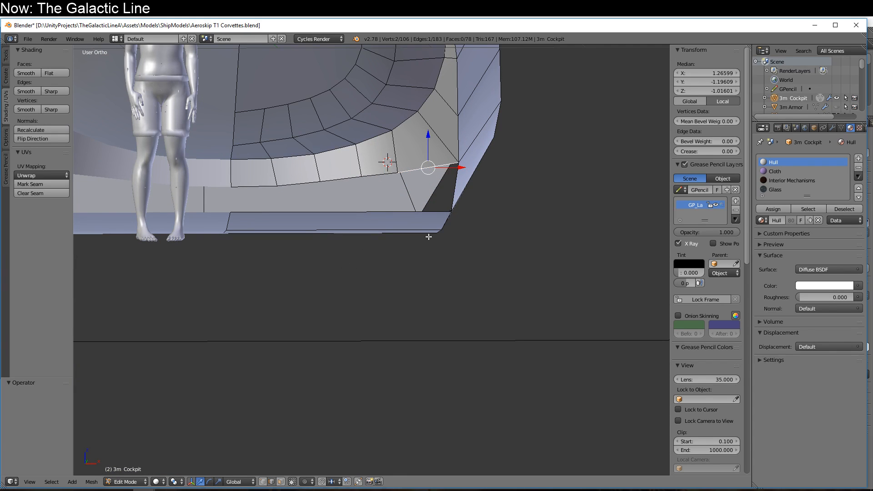
{"action": "key", "text": "ctrl+z"}
- Join the front panel's leading edge to the outermost lip edge with a face, and fill triangles from the remaining lip edges to its centre-line corner
{"action": "middle_click_drag", "start_coordinate": [359, 233], "coordinate": [331, 218]}
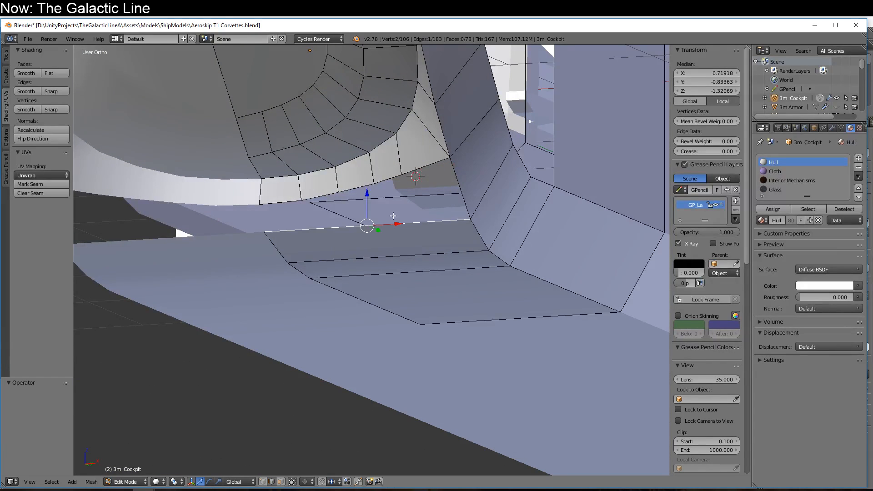
{"action": "key", "text": "f"}
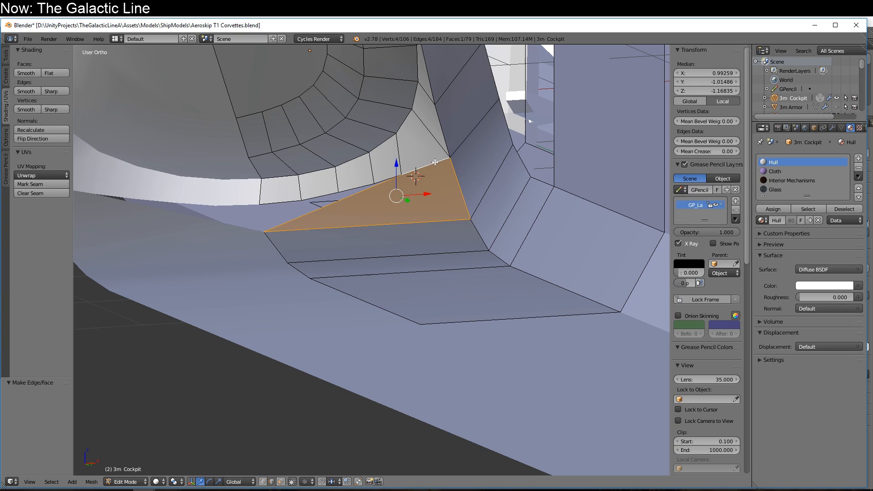
{"action": "right_click", "coordinate": [389, 182]}
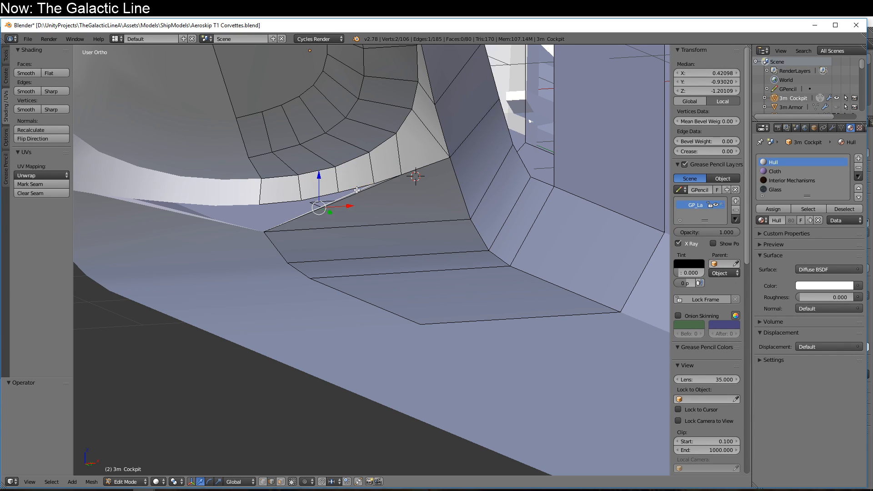
{"action": "key", "text": "f"}
{"action": "key", "text": "f"}
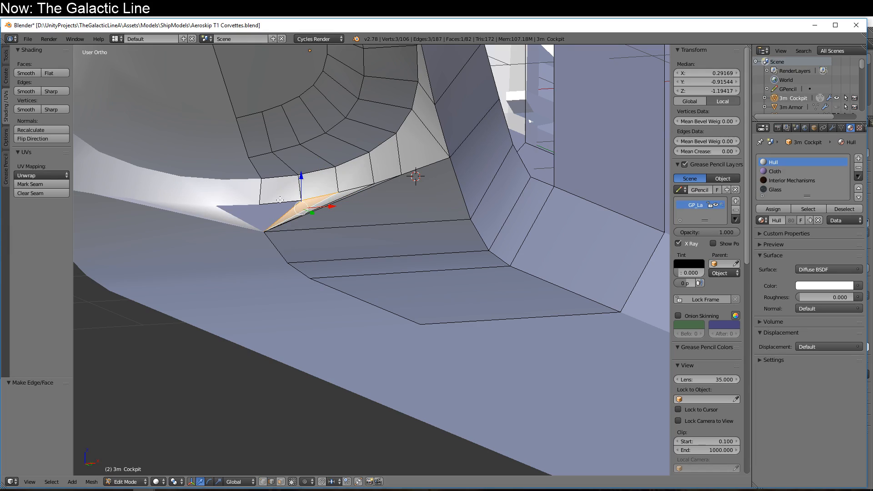
{"action": "right_click", "coordinate": [286, 211], "text": "shift"}
{"action": "key", "text": "f"}
{"action": "middle_click_drag", "start_coordinate": [303, 269], "coordinate": [269, 297]}
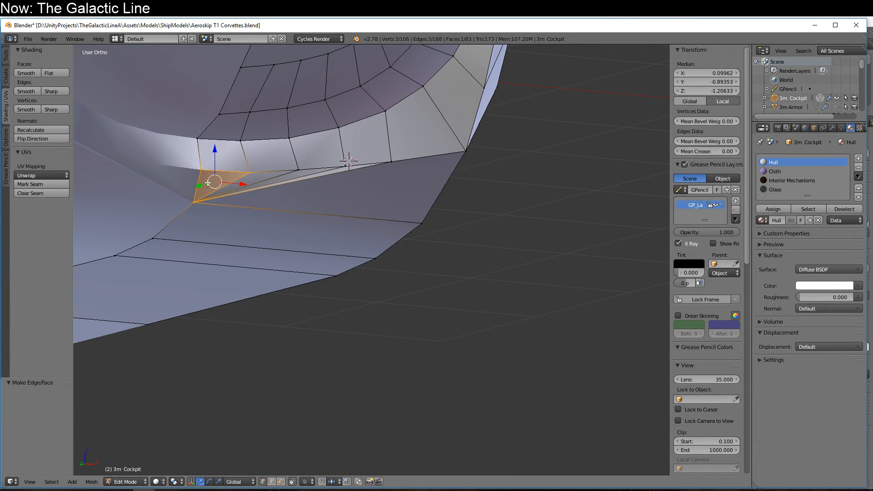
- Move the lip edge at the centre line about 0.020 along Y
{"action": "right_click", "coordinate": [208, 180]}
{"action": "right_click", "coordinate": [243, 173], "text": "shift"}
{"action": "middle_click_drag", "start_coordinate": [222, 227], "coordinate": [230, 185]}
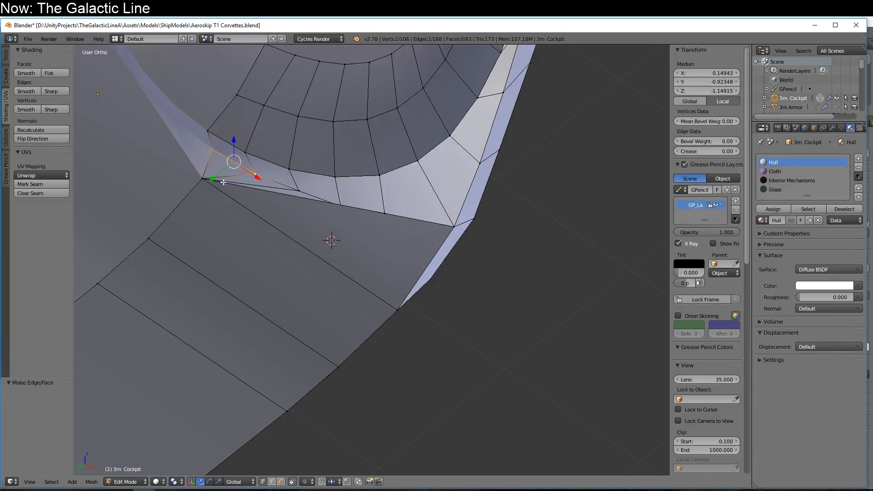
{"action": "left_click_drag", "start_coordinate": [213, 178], "coordinate": [215, 179]}
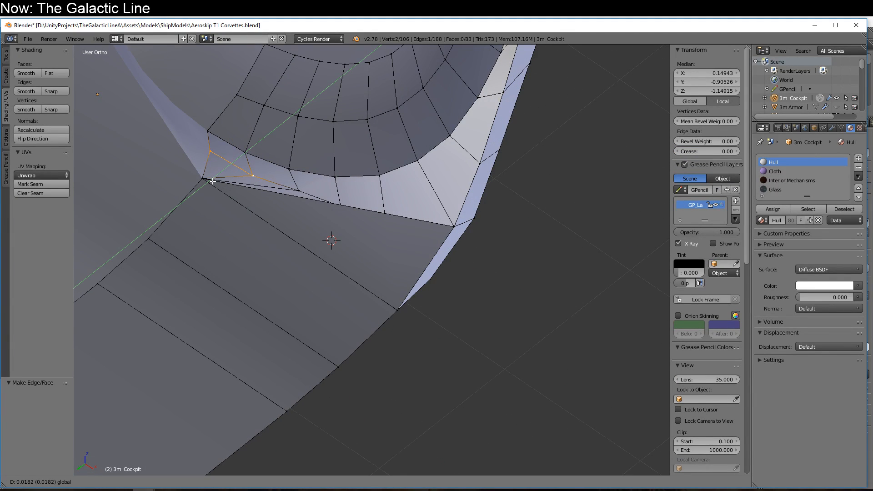
{"action": "left_click_drag", "start_coordinate": [212, 182], "coordinate": [213, 183]}
{"action": "middle_click_drag", "start_coordinate": [213, 183], "coordinate": [335, 248]}
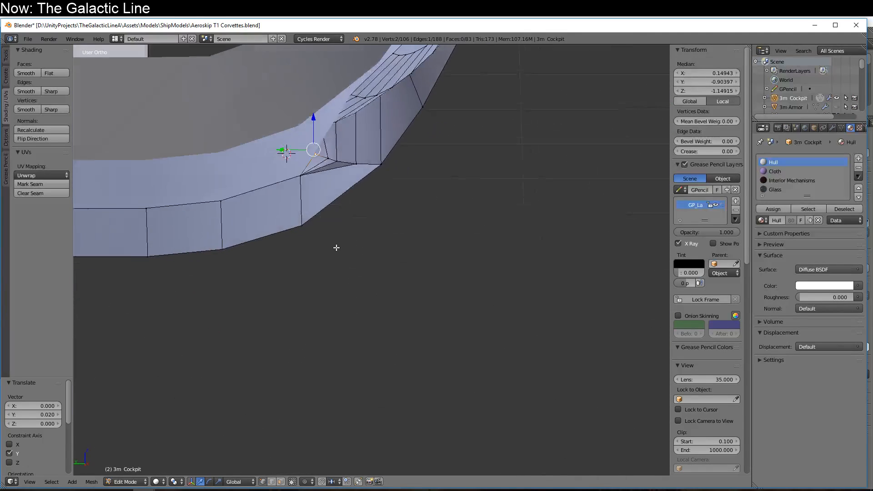
- Move the lip vertex midway between the centre line and the outer corner about -0.012 along Y
{"action": "right_click", "coordinate": [339, 163]}
{"action": "mouse_move", "coordinate": [304, 163]}
{"action": "left_mouse_down"}
{"action": "mouse_move", "coordinate": [312, 162]}
{"action": "mouse_move", "coordinate": [296, 163]}
{"action": "left_mouse_up"}
{"action": "mouse_move", "coordinate": [296, 162]}
{"action": "middle_mouse_down"}
{"action": "mouse_move", "coordinate": [317, 232]}
{"action": "mouse_move", "coordinate": [271, 236]}
{"action": "mouse_move", "coordinate": [246, 261]}
{"action": "mouse_move", "coordinate": [171, 250]}
{"action": "mouse_move", "coordinate": [125, 210]}
{"action": "mouse_move", "coordinate": [316, 313]}
{"action": "mouse_move", "coordinate": [400, 298]}
{"action": "mouse_move", "coordinate": [351, 322]}
{"action": "mouse_move", "coordinate": [335, 341]}
{"action": "mouse_move", "coordinate": [345, 347]}
{"action": "mouse_move", "coordinate": [408, 360]}
{"action": "mouse_move", "coordinate": [450, 347]}
{"action": "mouse_move", "coordinate": [399, 369]}
{"action": "mouse_move", "coordinate": [397, 354]}
{"action": "middle_mouse_up"}
- Examine the nose profile in wireframe from the front and right orthographic views
{"action": "key", "text": "KP_3"}
{"action": "key", "text": "KP_5"}
{"action": "key", "text": "KP_1"}
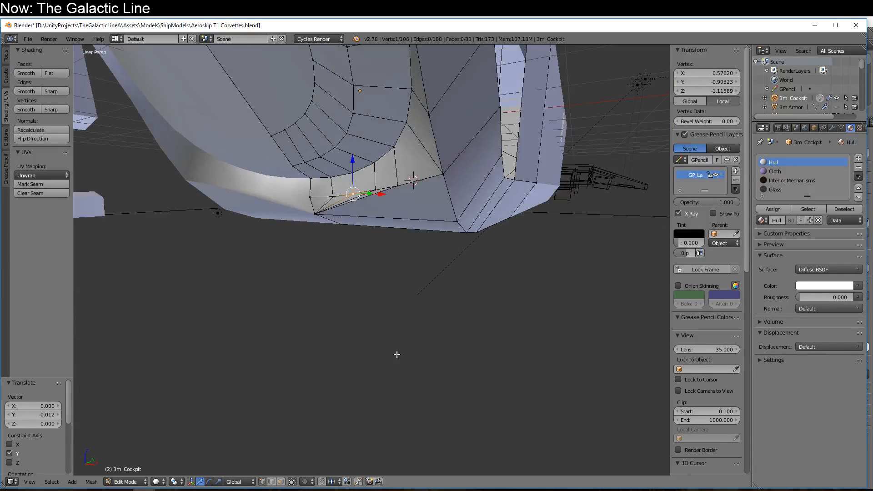
{"action": "key", "text": "z"}
{"action": "key", "text": "KP_5"}
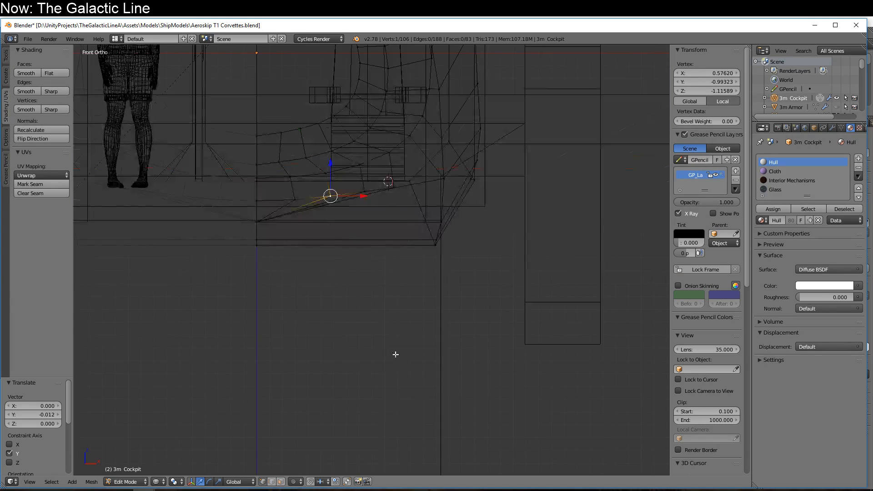
{"action": "middle_click_drag", "start_coordinate": [388, 355], "coordinate": [402, 441], "text": "shift"}
{"action": "key", "text": "KP_3"}
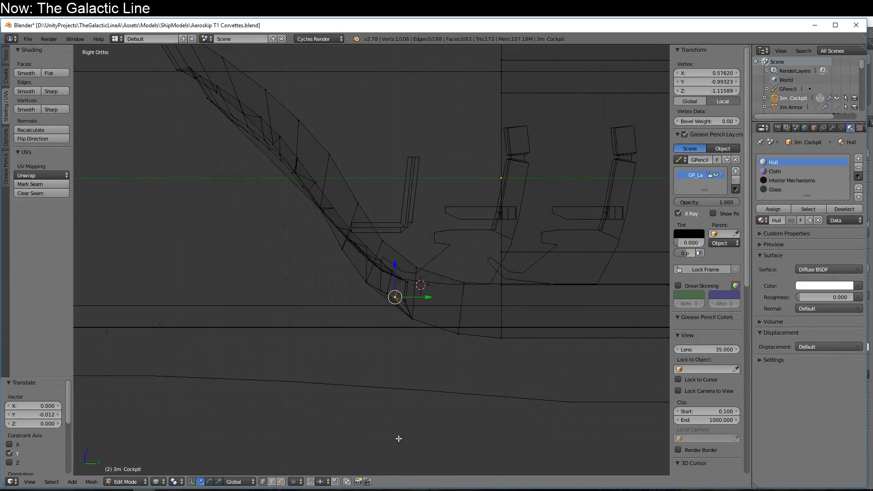
{"action": "key", "text": "KP_1"}
{"action": "middle_click_drag", "start_coordinate": [443, 355], "coordinate": [436, 403], "text": "shift"}
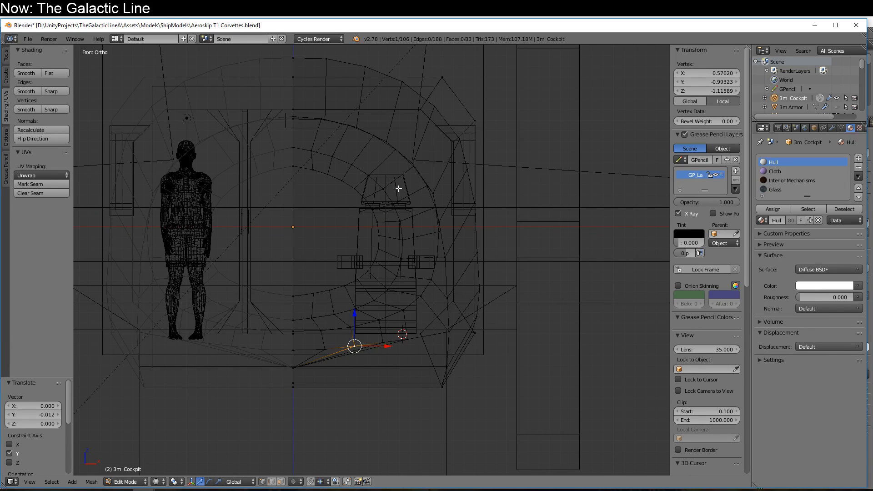
{"action": "scroll", "coordinate": [382, 329], "scroll_direction": "up", "scroll_amount": 4}
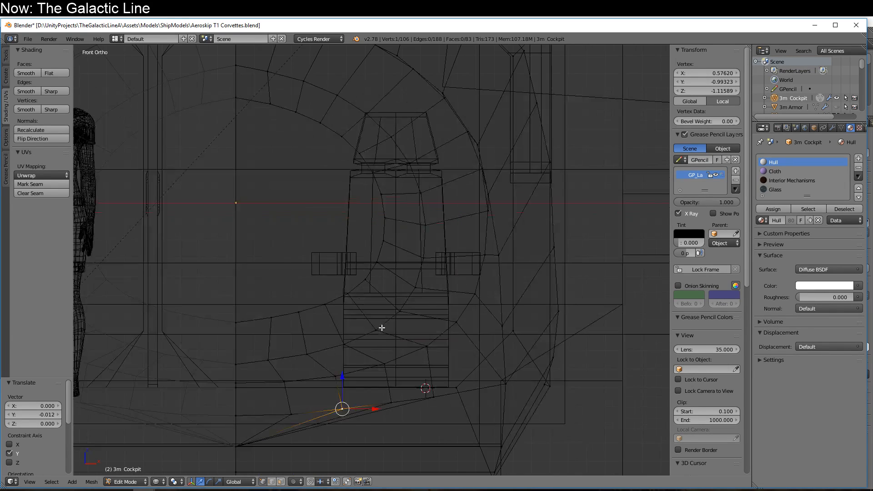
- Walk through the wireframe cockpit to examine the nose cap and interior at eye level
{"action": "scroll", "coordinate": [385, 335], "scroll_direction": "down", "scroll_amount": 4}
{"action": "key", "text": "shift+f"}
{"action": "key", "text": "w"}
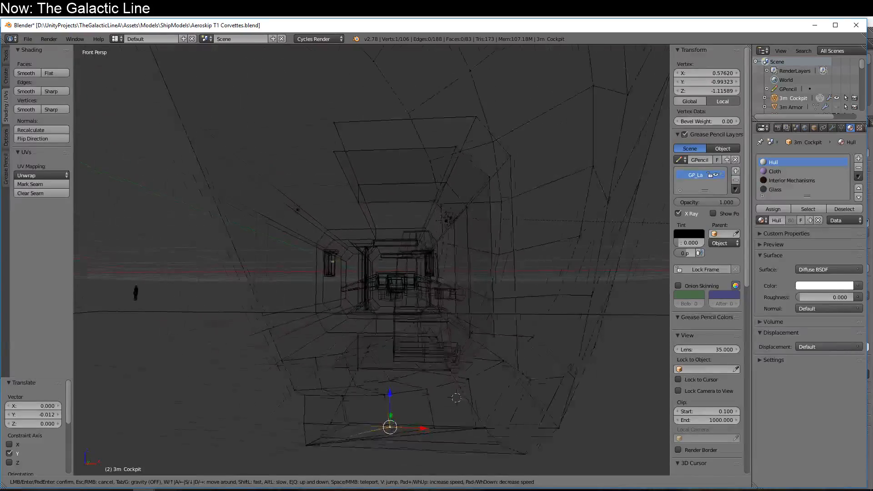
{"action": "key", "text": "a"}
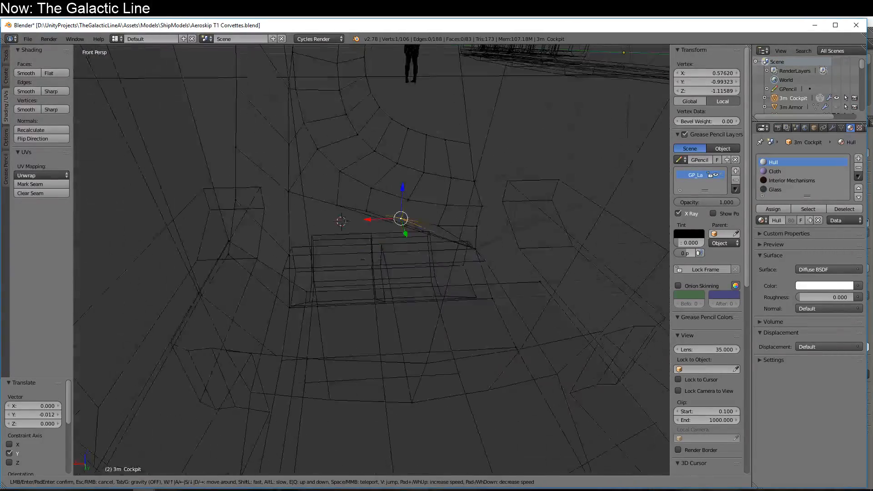
{"action": "key", "text": "e"}
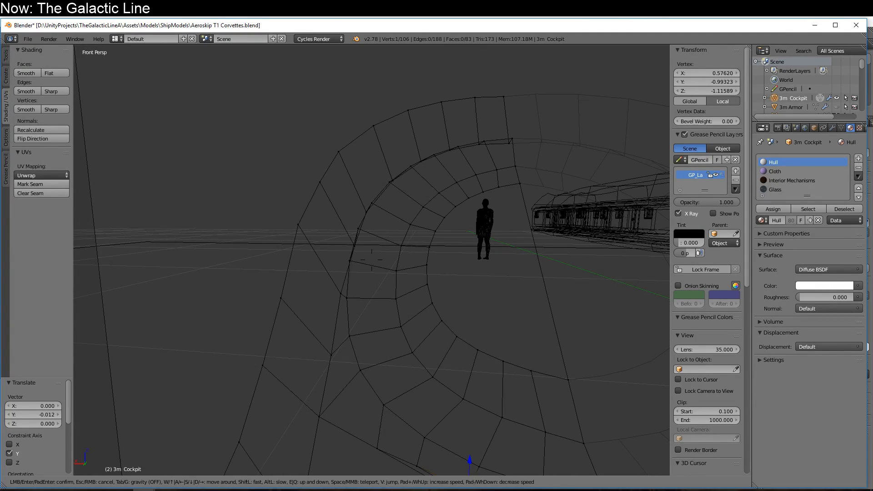
{"action": "key", "text": "Escape"}
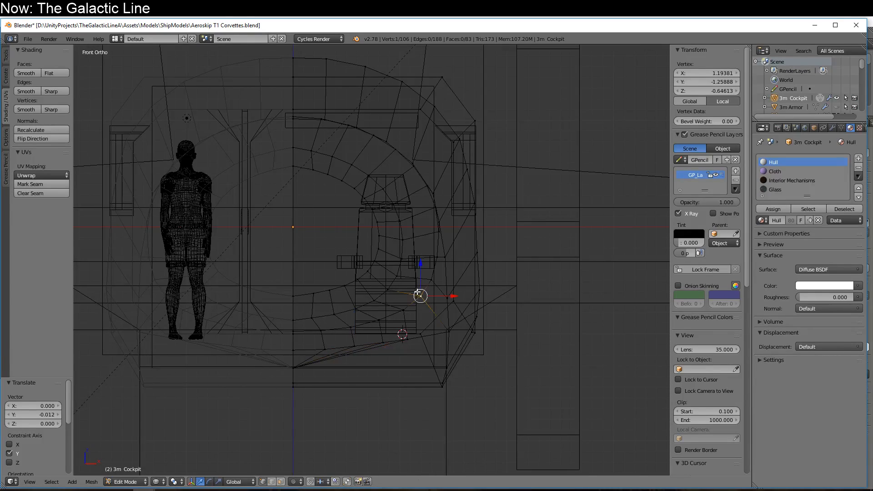
{"action": "key", "text": "shift+f"}
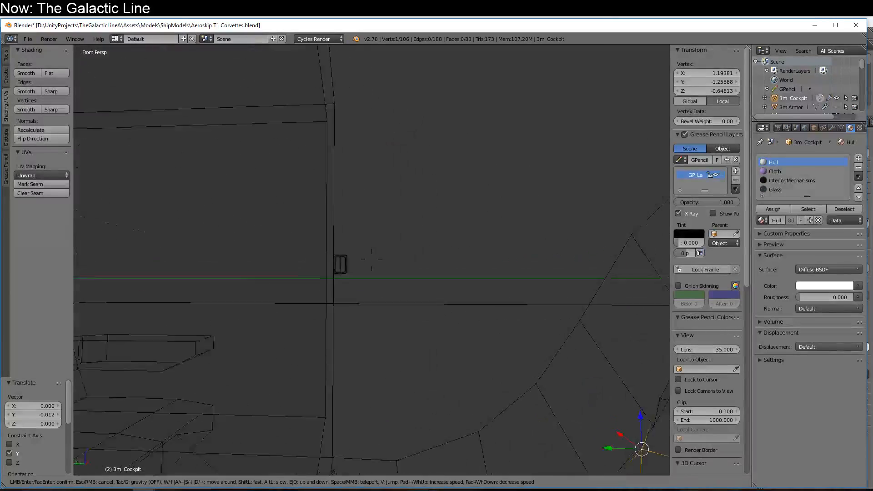
{"action": "key", "text": "s"}
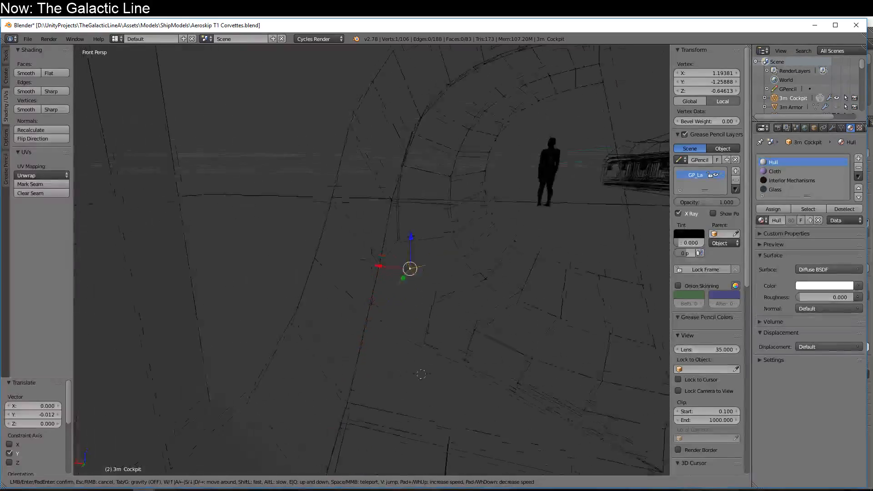
{"action": "key", "text": "Escape"}
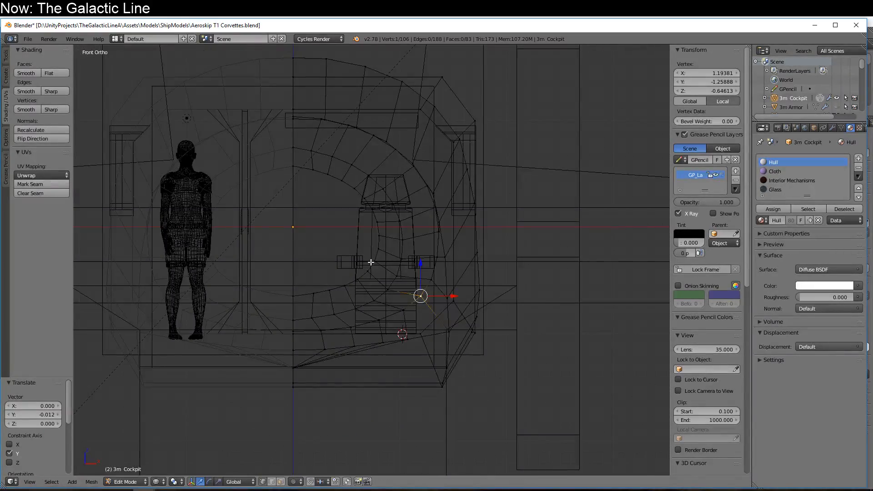
{"action": "key", "text": "z"}
{"action": "mouse_move", "coordinate": [475, 268]}
{"action": "middle_mouse_down"}
{"action": "mouse_move", "coordinate": [355, 309]}
{"action": "mouse_move", "coordinate": [327, 338]}
{"action": "mouse_move", "coordinate": [325, 381]}
{"action": "mouse_move", "coordinate": [348, 336]}
{"action": "middle_mouse_up"}
{"action": "right_click", "coordinate": [314, 272], "text": "alt"}
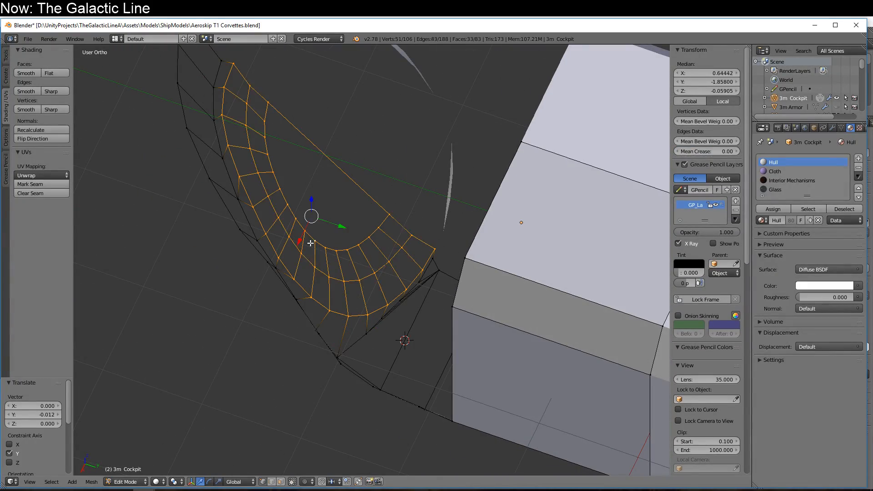
{"action": "middle_click_drag", "start_coordinate": [315, 258], "coordinate": [243, 355]}
{"action": "middle_click_drag", "start_coordinate": [299, 392], "coordinate": [358, 324]}
{"action": "scroll", "coordinate": [328, 321], "scroll_direction": "up", "scroll_amount": 3}
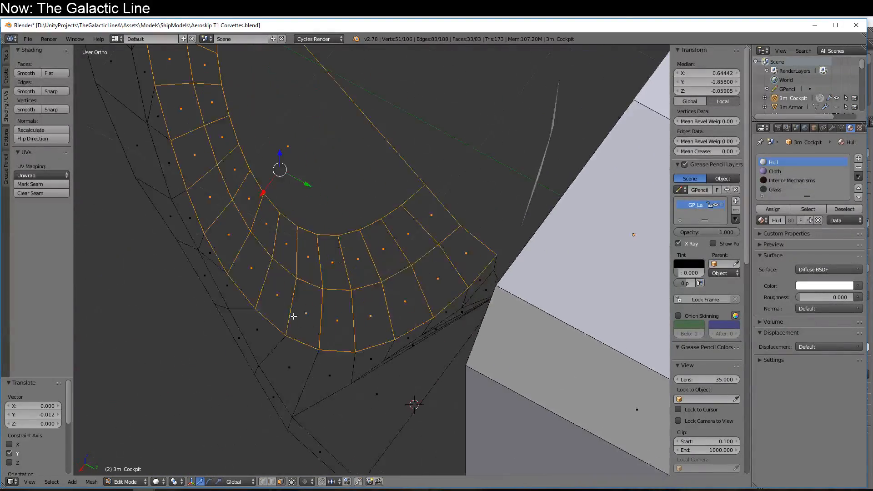
{"action": "right_click", "coordinate": [241, 303], "text": "alt"}
{"action": "right_click_drag", "start_coordinate": [224, 276], "coordinate": [214, 258]}
{"action": "right_click", "coordinate": [212, 258]}
{"action": "right_click", "coordinate": [213, 258], "text": "alt"}
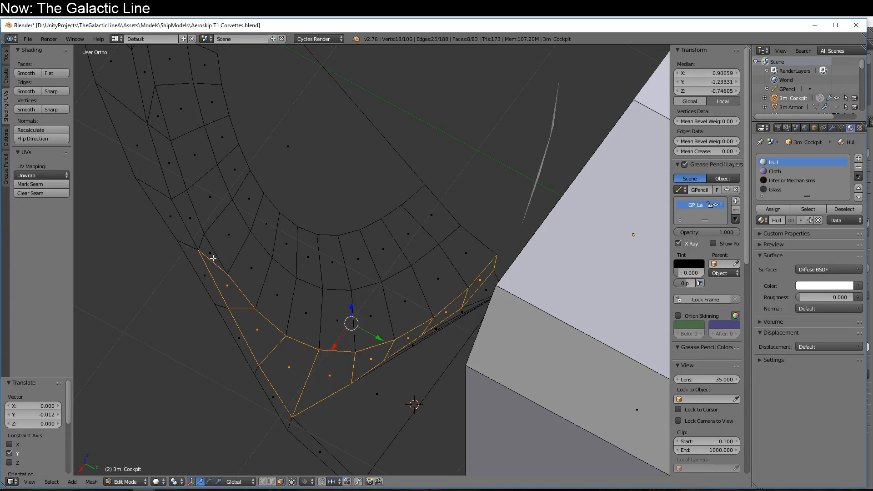
{"action": "right_click", "coordinate": [205, 239], "text": "alt"}
{"action": "right_click", "coordinate": [206, 241]}
{"action": "middle_click_drag", "start_coordinate": [206, 242], "coordinate": [241, 199]}
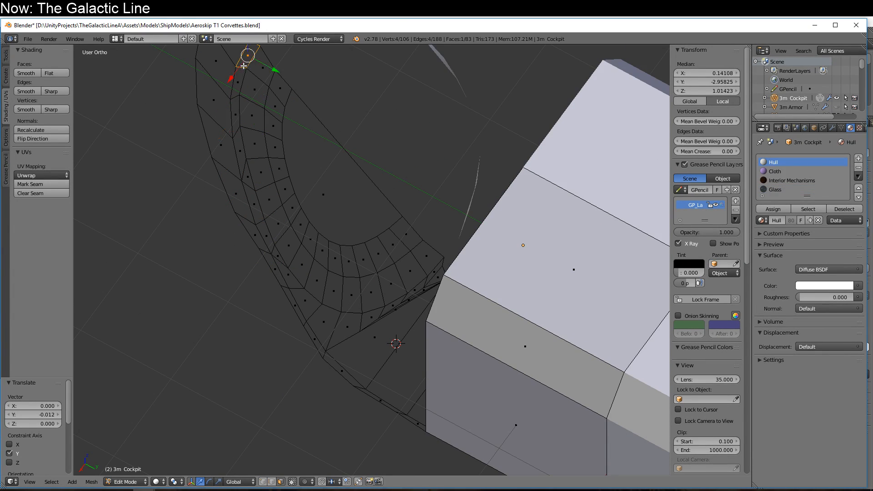
{"action": "middle_click_drag", "start_coordinate": [243, 66], "coordinate": [245, 183]}
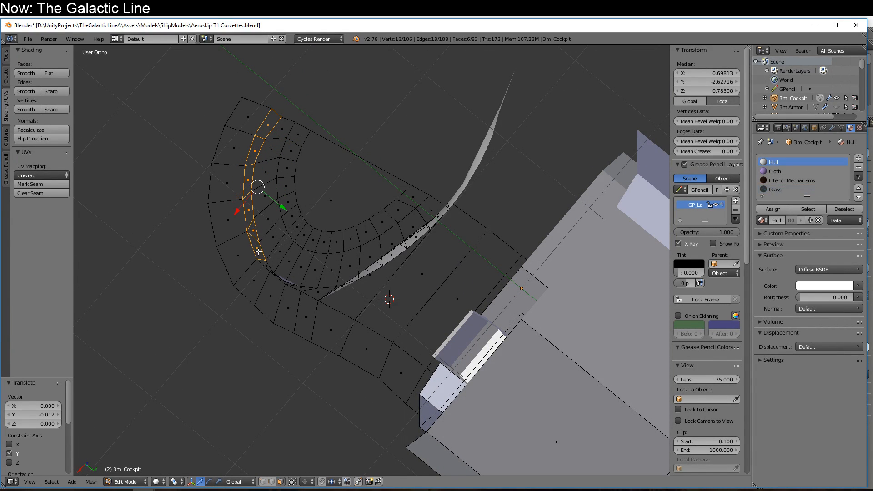
{"action": "key", "text": "ctrl+z"}
{"action": "key", "text": "ctrl+z"}
- Try to extrude the band of faces bordering the Glass nose cap backwards along Y
{"action": "middle_click_drag", "start_coordinate": [288, 271], "coordinate": [321, 261]}
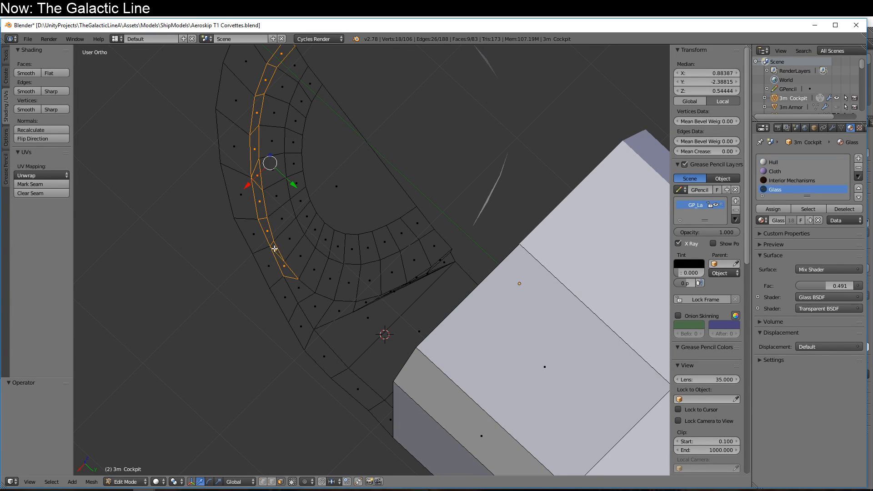
{"action": "right_click", "coordinate": [297, 285], "text": "shift"}
{"action": "right_click", "coordinate": [316, 304], "text": "shift"}
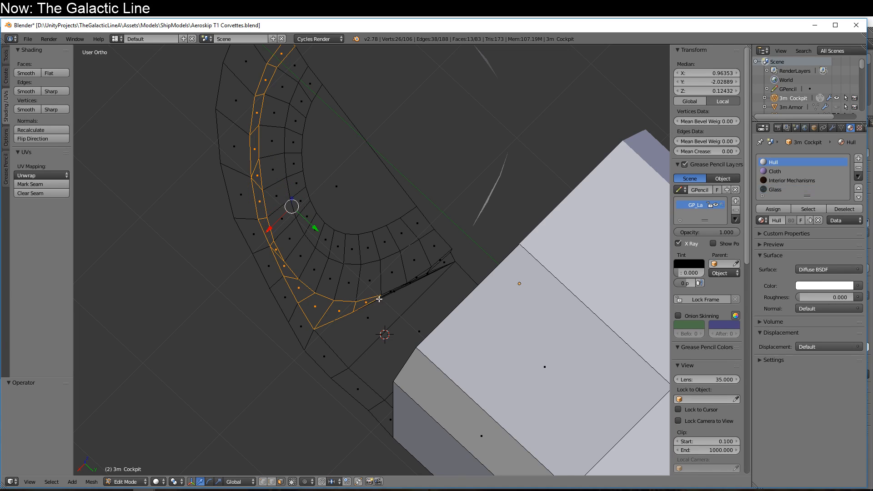
{"action": "middle_click_drag", "start_coordinate": [380, 299], "coordinate": [443, 325]}
{"action": "right_click", "coordinate": [428, 306], "text": "shift"}
{"action": "key", "text": "e"}
{"action": "right_click", "coordinate": [443, 325]}
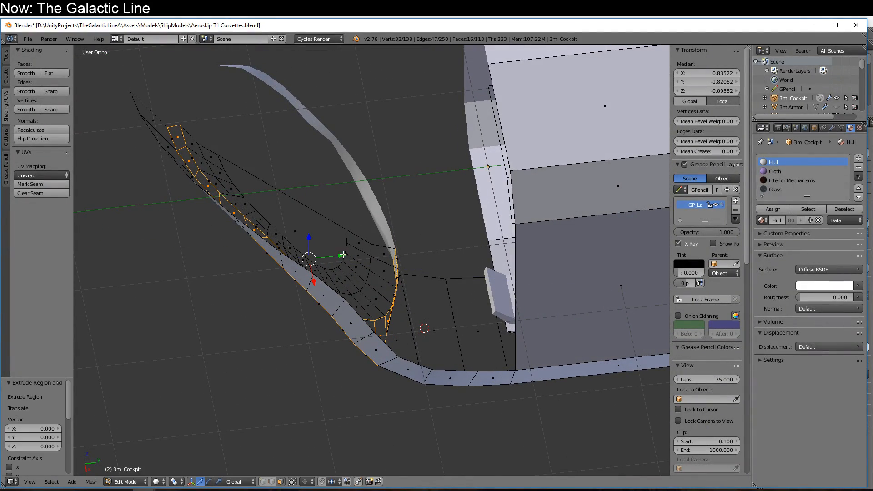
{"action": "left_click_drag", "start_coordinate": [342, 255], "coordinate": [369, 250]}
{"action": "middle_click_drag", "start_coordinate": [368, 249], "coordinate": [505, 262]}
{"action": "key", "text": "ctrl+z"}
{"action": "middle_click_drag", "start_coordinate": [505, 291], "coordinate": [340, 391]}
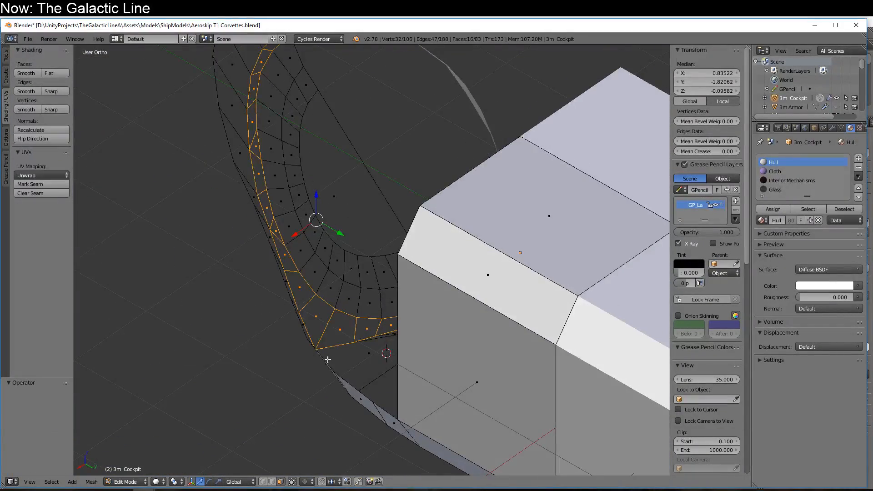
- Duplicate the band of faces around the nose cap, move the copy 0.176 along Y and scale it to 1.038
{"action": "middle_click_drag", "start_coordinate": [327, 359], "coordinate": [362, 384]}
{"action": "key", "text": "shift+d"}
{"action": "right_click", "coordinate": [348, 341]}
{"action": "left_click_drag", "start_coordinate": [342, 254], "coordinate": [361, 257]}
{"action": "middle_click_drag", "start_coordinate": [348, 278], "coordinate": [342, 217]}
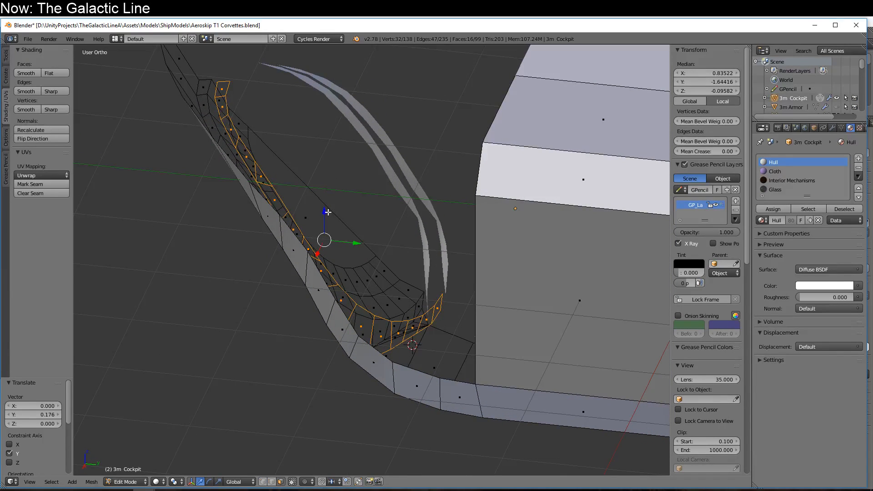
{"action": "key", "text": "s"}
{"action": "left_click", "coordinate": [449, 286]}
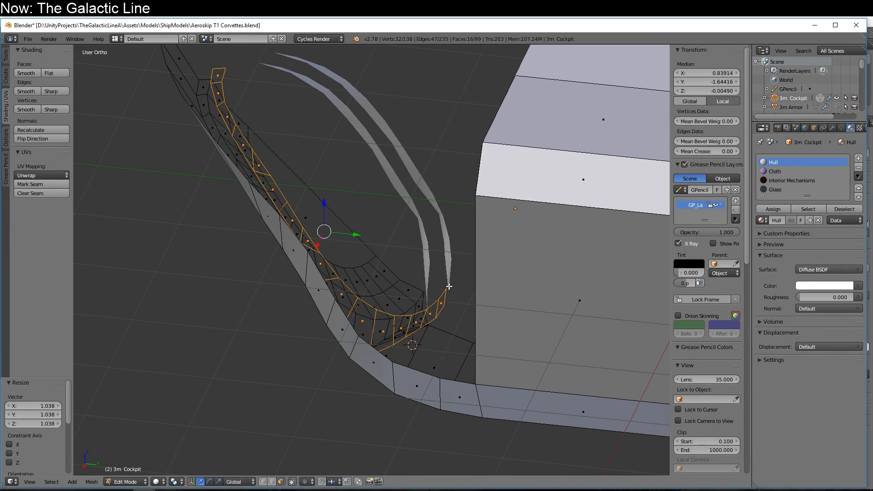
- Delete the vertices of the duplicated band of faces
{"action": "middle_click_drag", "start_coordinate": [449, 286], "coordinate": [463, 330]}
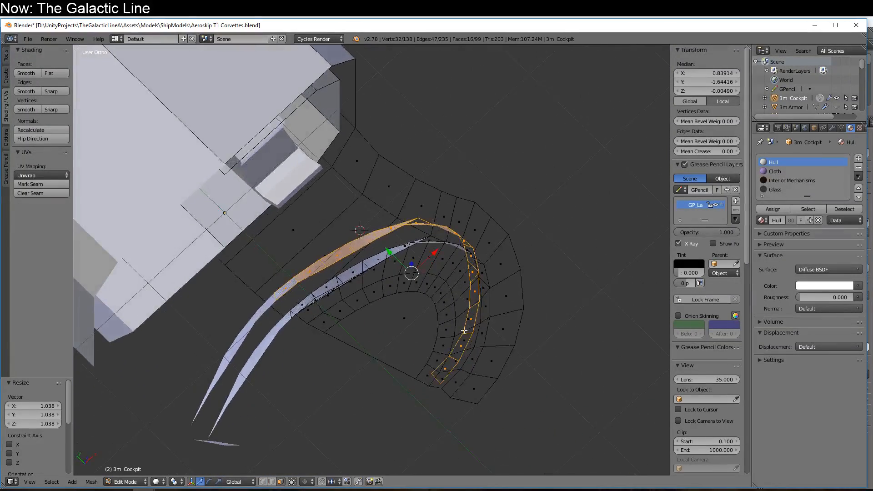
{"action": "right_click", "coordinate": [471, 332]}
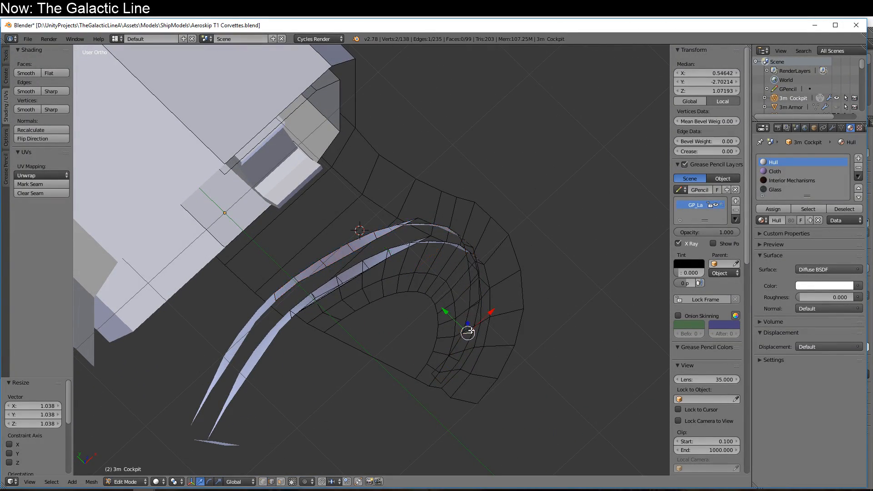
{"action": "key", "text": "x"}
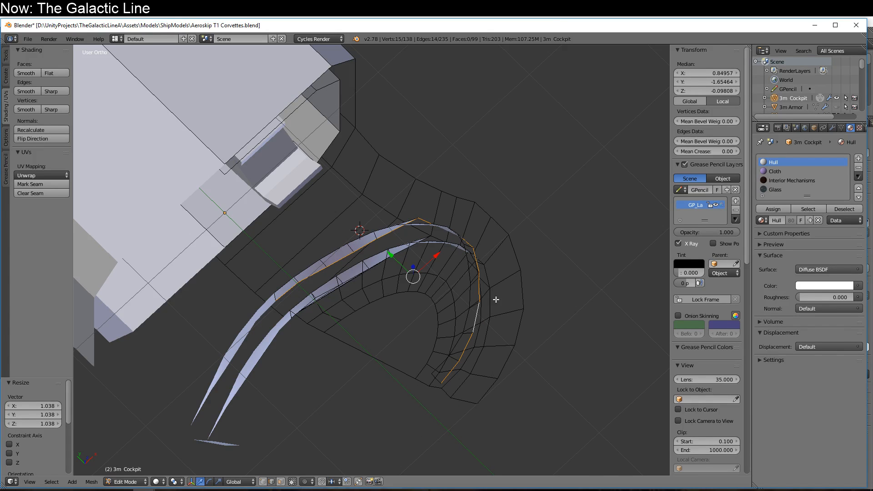
{"action": "key", "text": "ctrl+l"}
{"action": "key", "text": "x"}
{"action": "left_click", "coordinate": [493, 298]}
- Extrude the edge loop around the nose cap and move it about 0.136 along Y and 0.128 along Z
{"action": "middle_click_drag", "start_coordinate": [448, 300], "coordinate": [349, 303]}
{"action": "right_click", "coordinate": [468, 317], "text": "alt"}
{"action": "right_click", "coordinate": [470, 316], "text": "alt"}
{"action": "key", "text": "e"}
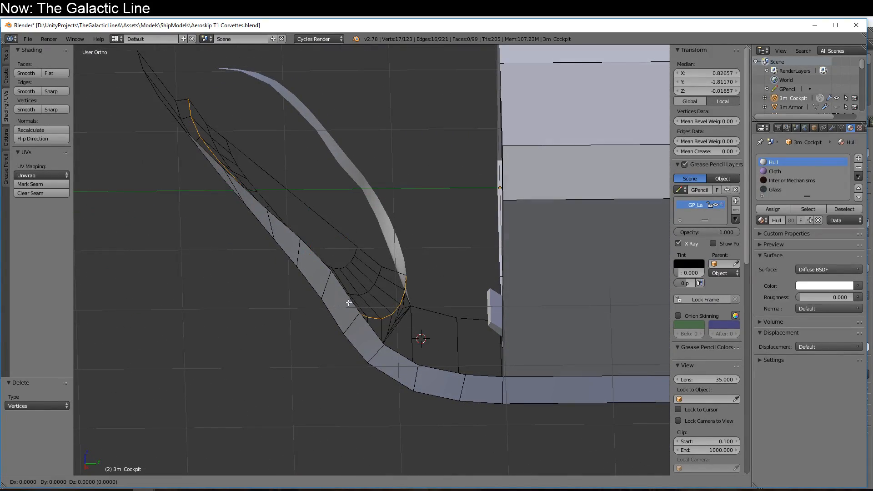
{"action": "left_click", "coordinate": [349, 302]}
{"action": "left_click_drag", "start_coordinate": [339, 241], "coordinate": [355, 241]}
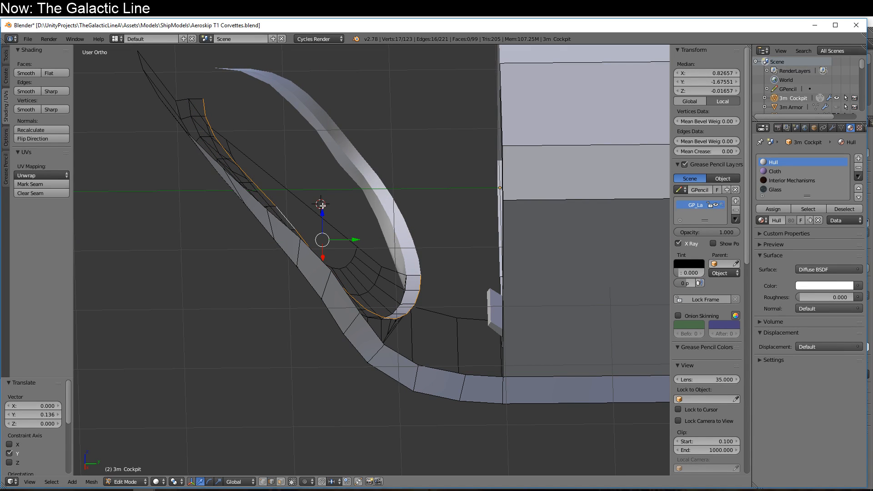
{"action": "left_click_drag", "start_coordinate": [322, 205], "coordinate": [322, 201]}
- Enlarge the extruded edge loop in two scalings, the second by about 1.047, and move it 0.060 along X
{"action": "key", "text": "s"}
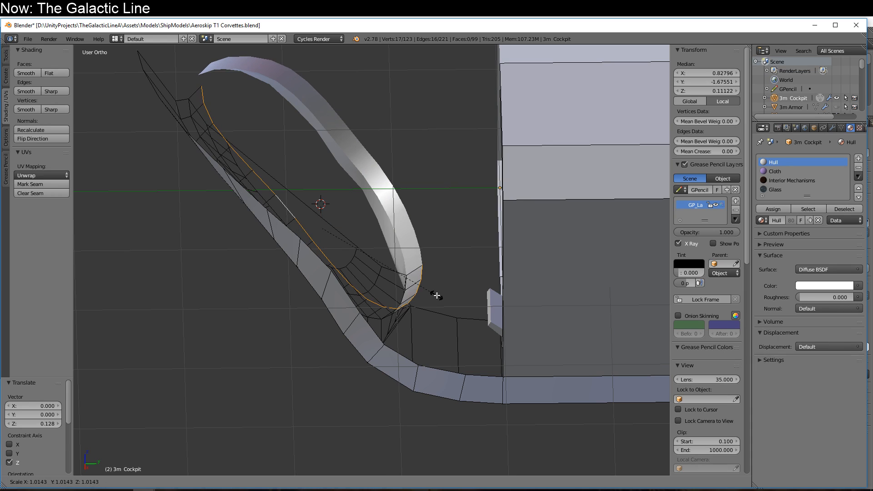
{"action": "left_click", "coordinate": [437, 295]}
{"action": "key", "text": "s"}
{"action": "left_click", "coordinate": [442, 299]}
{"action": "middle_click_drag", "start_coordinate": [435, 299], "coordinate": [362, 316]}
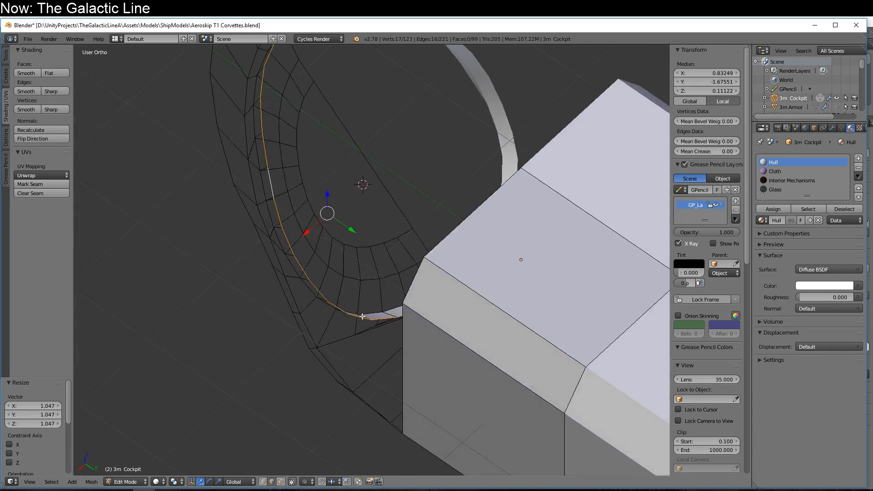
{"action": "left_click_drag", "start_coordinate": [309, 227], "coordinate": [302, 236]}
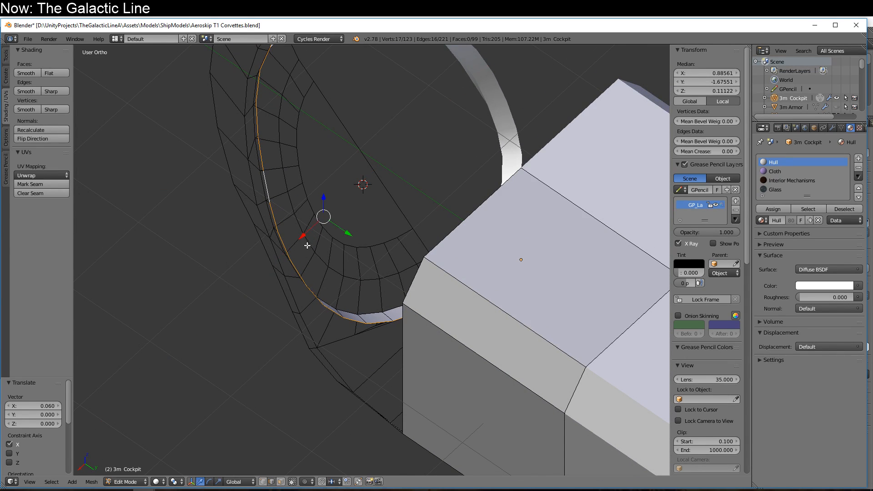
- Extrude the nose hull's outer rim edges and move them about 0.233 up along Z and 0.243 along Y
{"action": "middle_click_drag", "start_coordinate": [302, 237], "coordinate": [605, 220]}
{"action": "middle_click_drag", "start_coordinate": [545, 180], "coordinate": [459, 355]}
{"action": "middle_click_drag", "start_coordinate": [570, 323], "coordinate": [580, 237]}
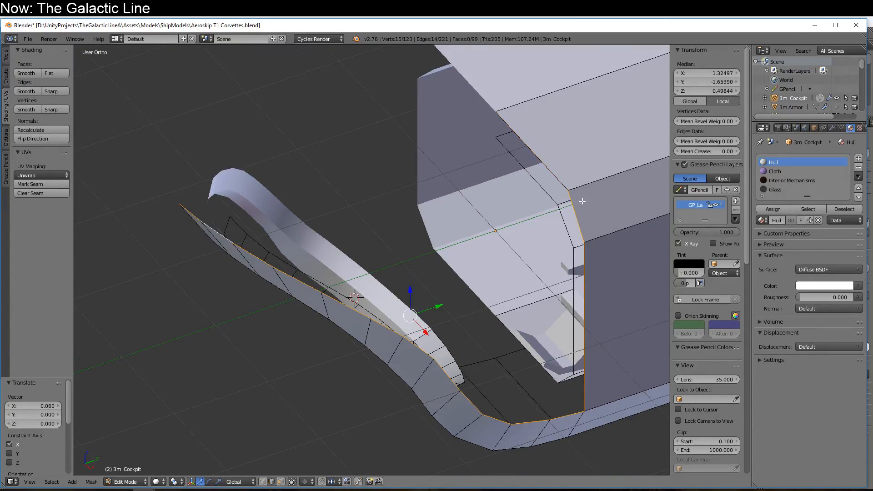
{"action": "middle_click_drag", "start_coordinate": [556, 422], "coordinate": [481, 386]}
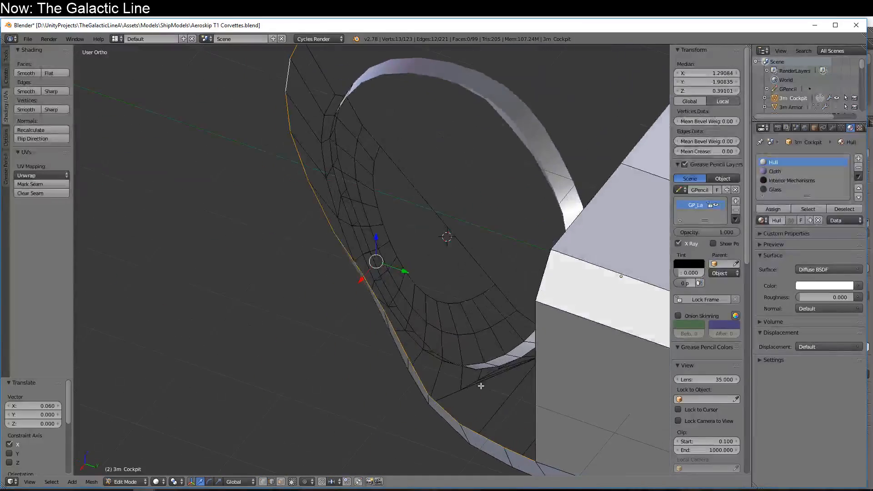
{"action": "key", "text": "e"}
{"action": "right_click", "coordinate": [480, 386]}
{"action": "middle_click_drag", "start_coordinate": [371, 372], "coordinate": [392, 252]}
{"action": "left_click_drag", "start_coordinate": [370, 240], "coordinate": [372, 235]}
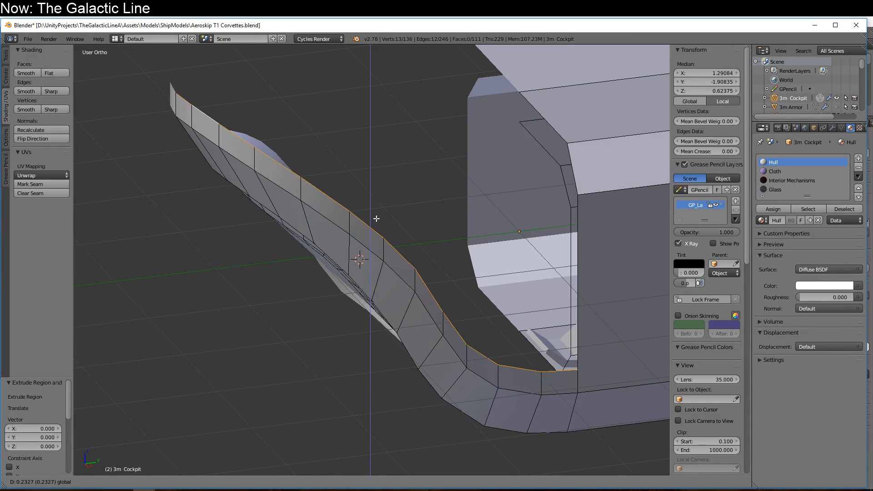
{"action": "left_click", "coordinate": [376, 218]}
{"action": "key", "text": "g"}
{"action": "key", "text": "y"}
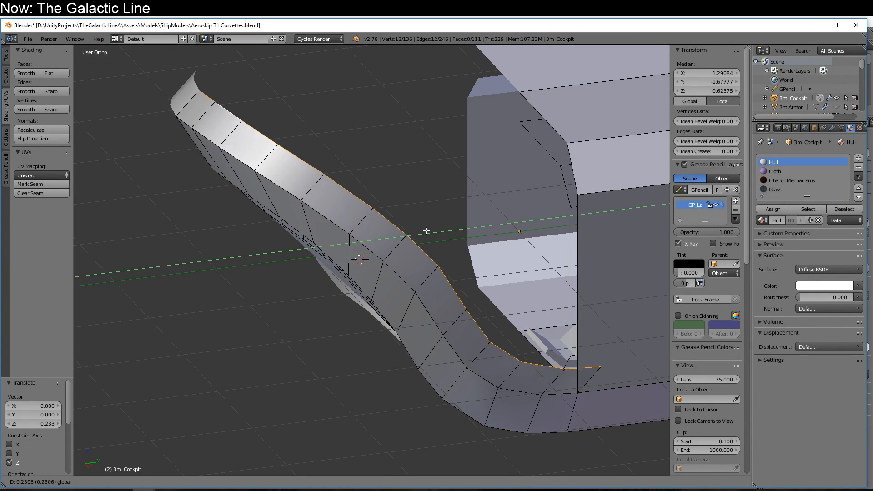
{"action": "left_click", "coordinate": [428, 232]}
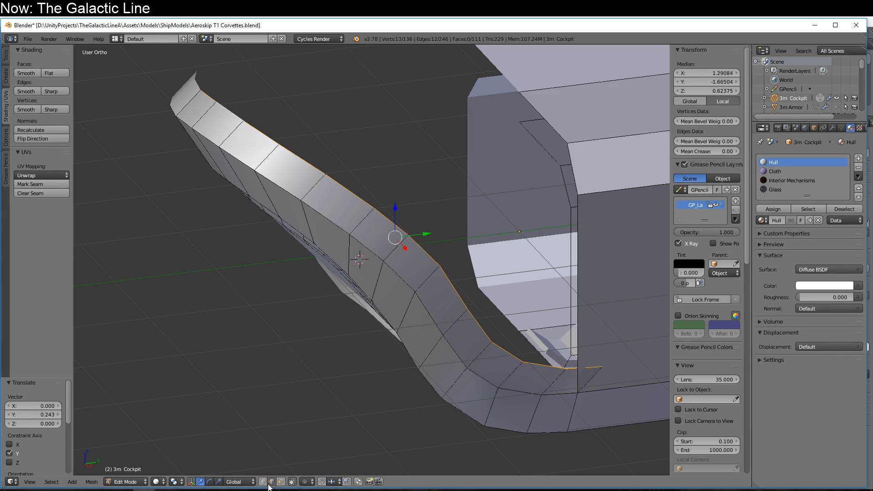
- Delete the end vertex of the extruded rim strip that overlaps the hull wall
{"action": "right_click", "coordinate": [602, 366]}
{"action": "key", "text": "x"}
{"action": "left_click", "coordinate": [591, 363]}
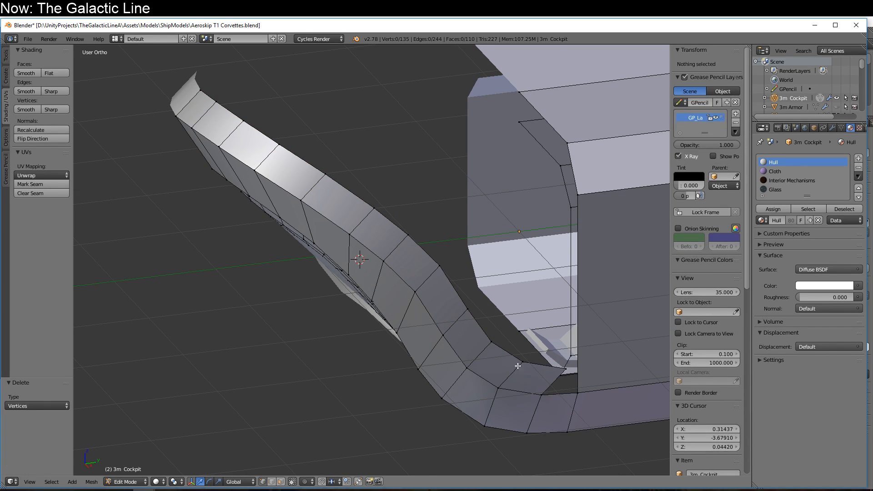
- Scale the inner ring's free edge loop up slightly, then shift it backwards along Y and about 0.065 up along Z
{"action": "middle_click_drag", "start_coordinate": [591, 364], "coordinate": [418, 258]}
{"action": "right_click", "coordinate": [464, 304], "text": "alt"}
{"action": "key", "text": "s"}
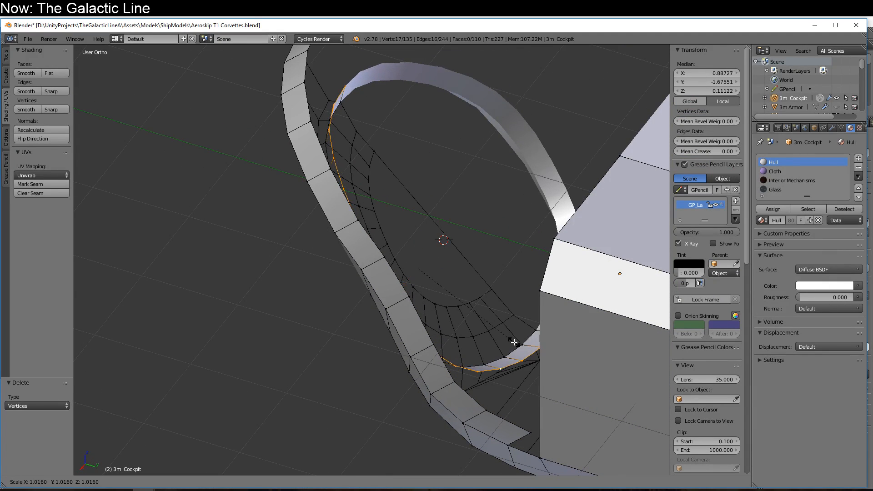
{"action": "left_click", "coordinate": [513, 342]}
{"action": "left_click_drag", "start_coordinate": [405, 283], "coordinate": [451, 278]}
{"action": "left_click_drag", "start_coordinate": [422, 253], "coordinate": [423, 246]}
{"action": "middle_click_drag", "start_coordinate": [444, 273], "coordinate": [419, 313]}
- Fill the first three faces between the outer rim strip and the inner ring, starting at the centre line
{"action": "left_click", "coordinate": [271, 482]}
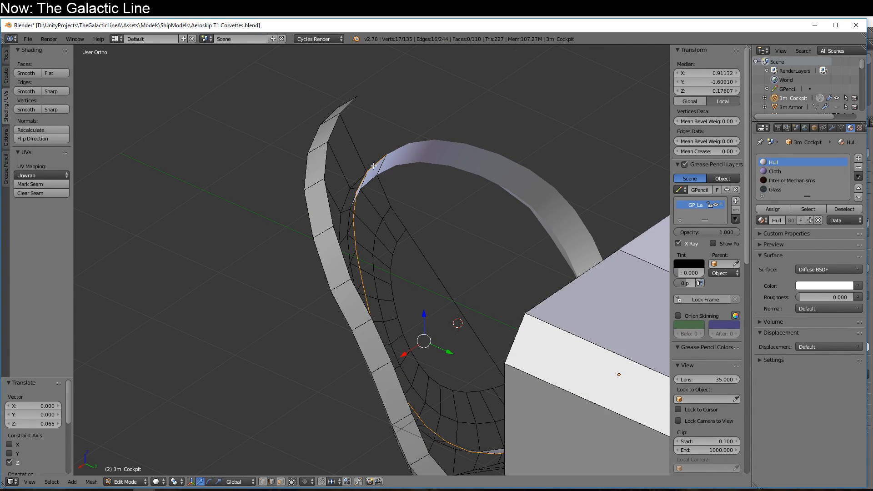
{"action": "right_click", "coordinate": [345, 103], "text": "shift"}
{"action": "key", "text": "f"}
{"action": "middle_click_drag", "start_coordinate": [417, 150], "coordinate": [415, 115]}
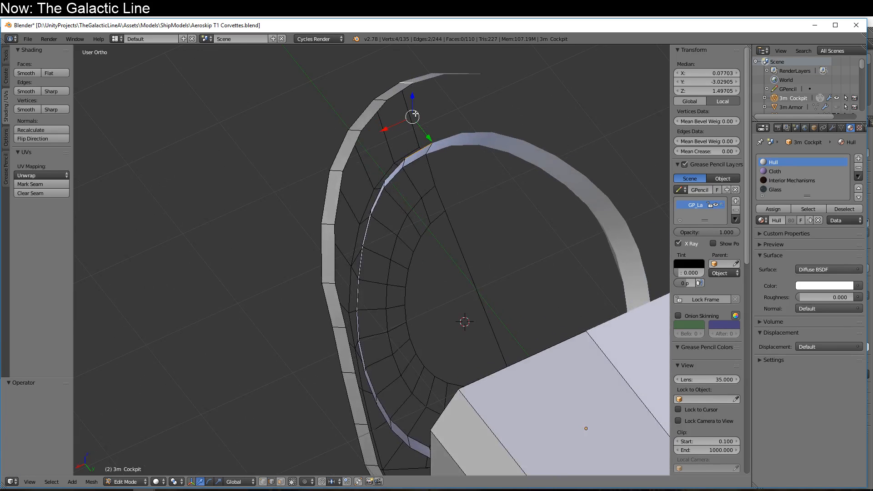
{"action": "key", "text": "f"}
{"action": "right_click", "coordinate": [380, 122]}
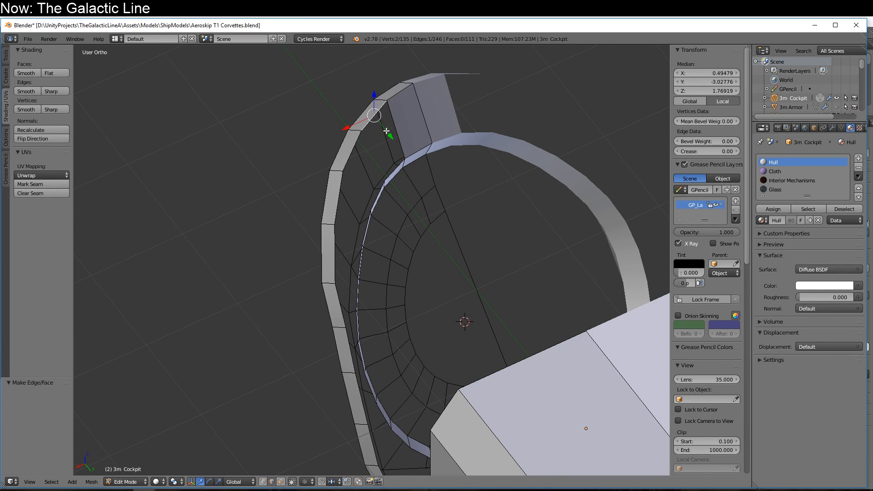
{"action": "key", "text": "f"}
{"action": "middle_click_drag", "start_coordinate": [423, 170], "coordinate": [430, 250]}
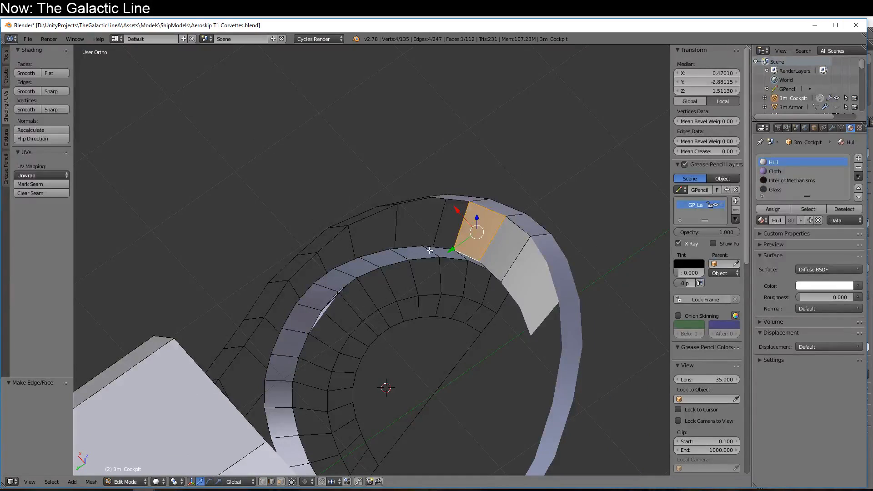
{"action": "right_click", "coordinate": [449, 206], "text": "shift"}
{"action": "key", "text": "f"}
- Continue filling faces between the rim strip and the inner ring around the nose's upper side towards the hull
{"action": "right_click", "coordinate": [411, 199]}
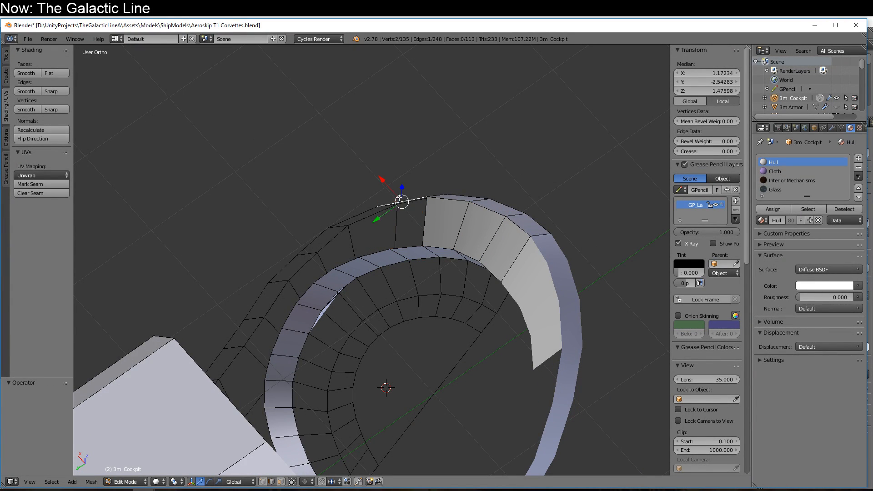
{"action": "right_click", "coordinate": [403, 249], "text": "shift"}
{"action": "key", "text": "f"}
{"action": "right_click", "coordinate": [383, 253]}
{"action": "right_click", "coordinate": [361, 212], "text": "shift"}
{"action": "key", "text": "f"}
{"action": "right_click", "coordinate": [320, 231]}
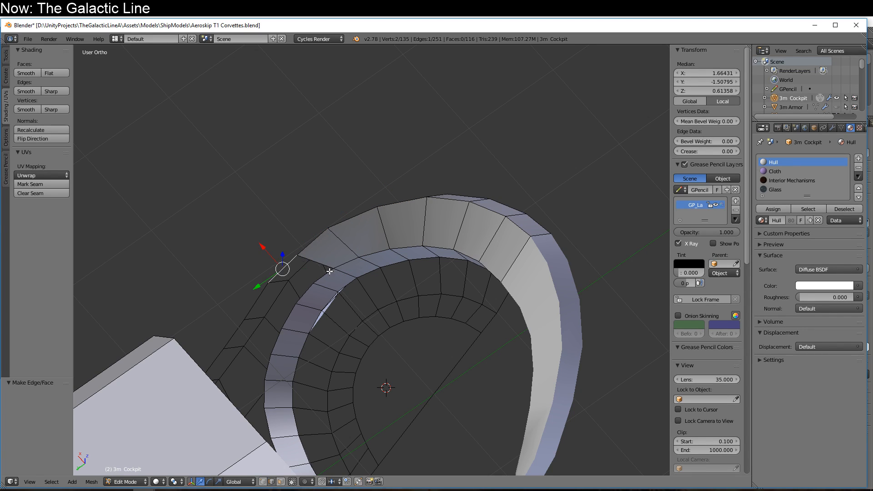
{"action": "key", "text": "f"}
- Undo the last change and fill the side gap between rim strip and inner ring with a triangle and two quads
{"action": "middle_click_drag", "start_coordinate": [306, 293], "coordinate": [331, 380]}
{"action": "key", "text": "ctrl+z"}
{"action": "right_click", "coordinate": [306, 330], "text": "shift"}
{"action": "key", "text": "f"}
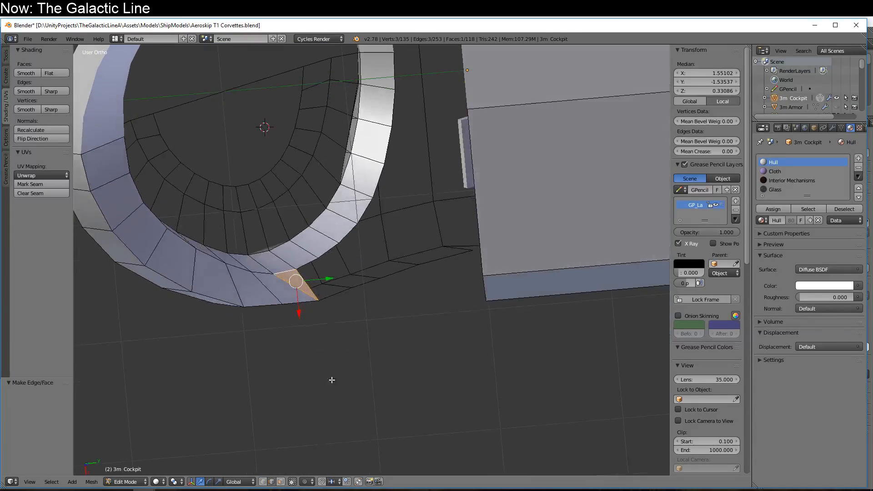
{"action": "right_click", "coordinate": [307, 268], "text": "shift"}
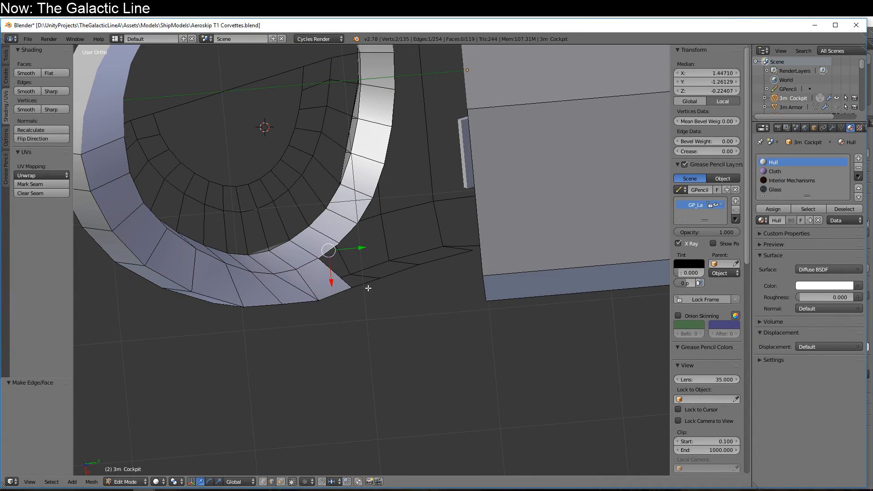
{"action": "key", "text": "f"}
- Walk around the cockpit nose in perspective to examine the filled ring from eye level against the human figure
{"action": "middle_click_drag", "start_coordinate": [365, 309], "coordinate": [317, 229]}
{"action": "key", "text": "shift+f"}
{"action": "key", "text": "w"}
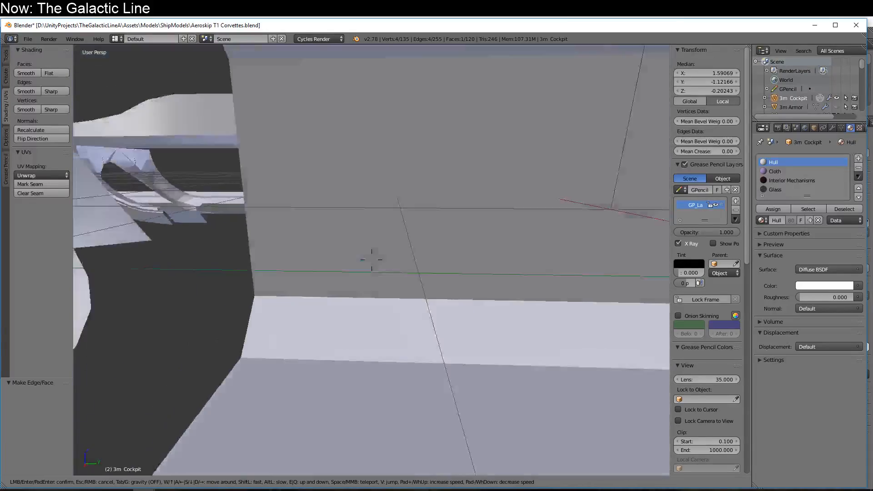
{"action": "key", "text": "s"}
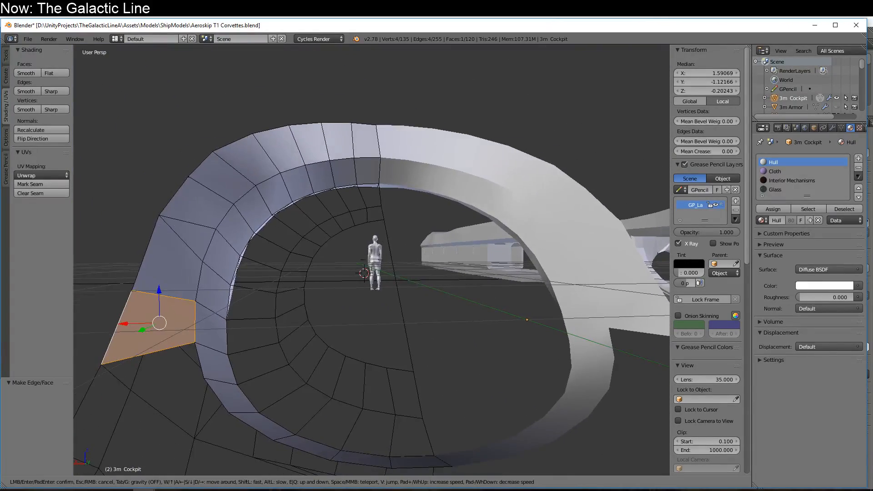
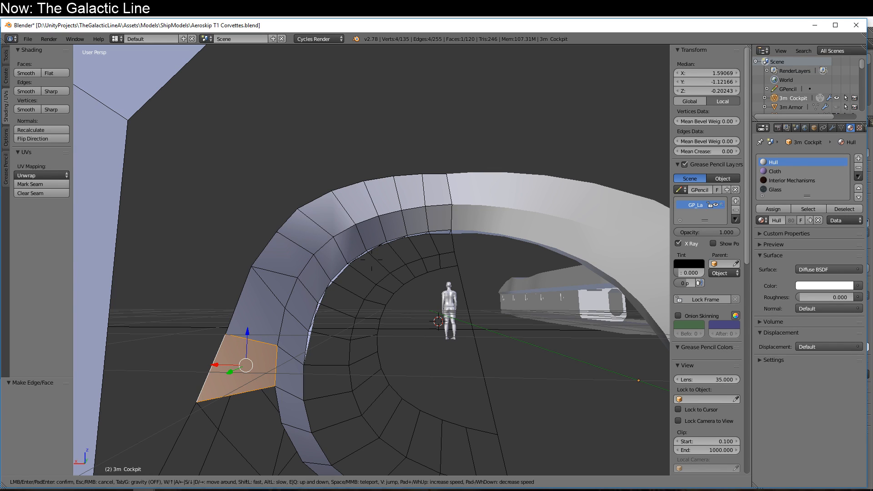
{"action": "key", "text": "s"}
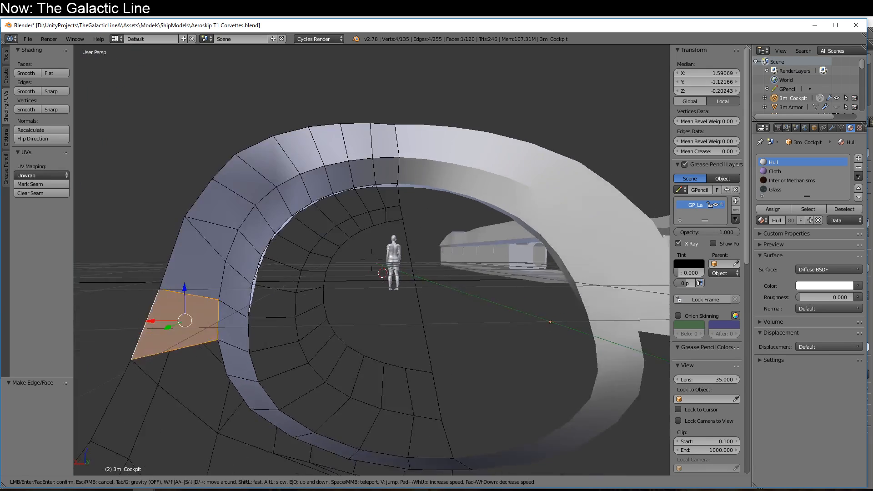
{"action": "key", "text": "e"}
{"action": "right_click", "coordinate": [373, 260]}
{"action": "scroll", "coordinate": [372, 260], "scroll_direction": "down", "scroll_amount": 10}
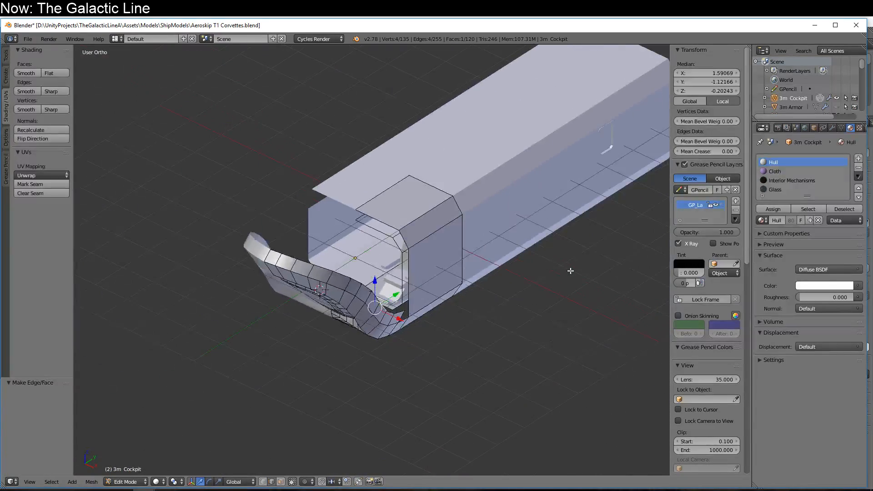
- Leave mesh editing and move the 3m Cockpit to the front of the long hull assembly at X -15, Y -50
{"action": "middle_click_drag", "start_coordinate": [569, 271], "coordinate": [459, 242]}
{"action": "scroll", "coordinate": [542, 303], "scroll_direction": "down", "scroll_amount": 8}
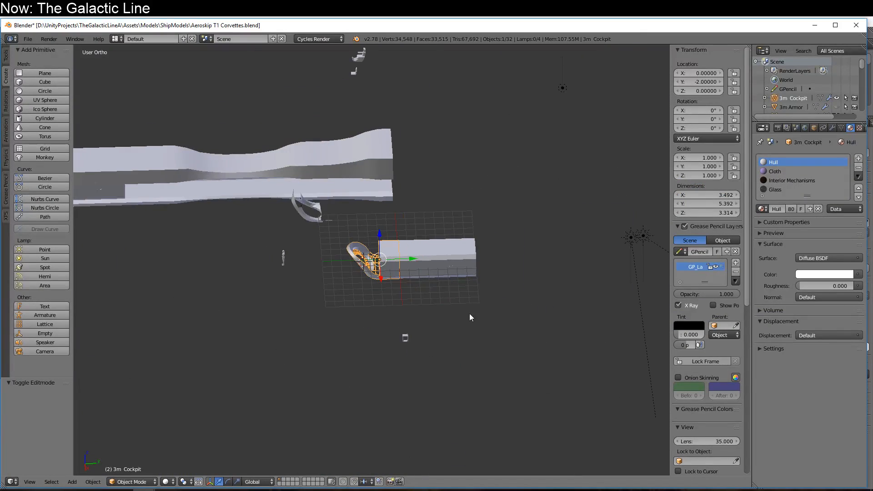
{"action": "middle_click_drag", "start_coordinate": [337, 280], "coordinate": [485, 339], "text": "shift"}
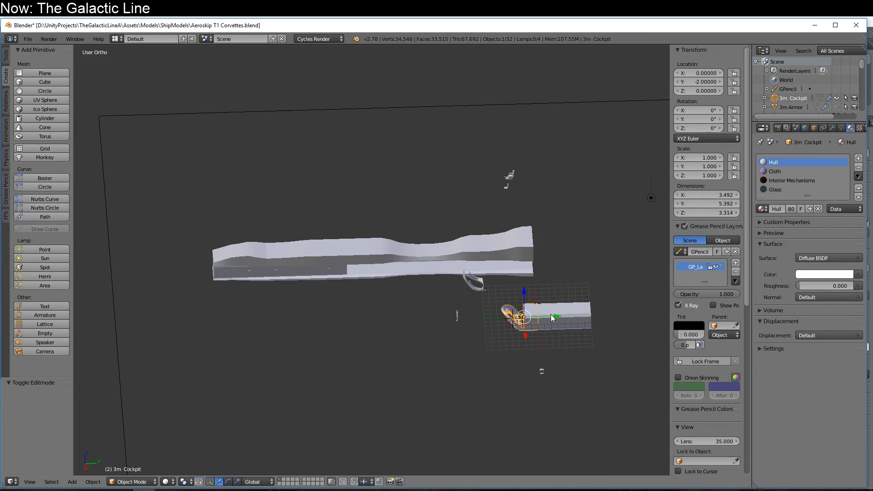
{"action": "left_click_drag", "start_coordinate": [552, 316], "coordinate": [230, 266], "text": "ctrl"}
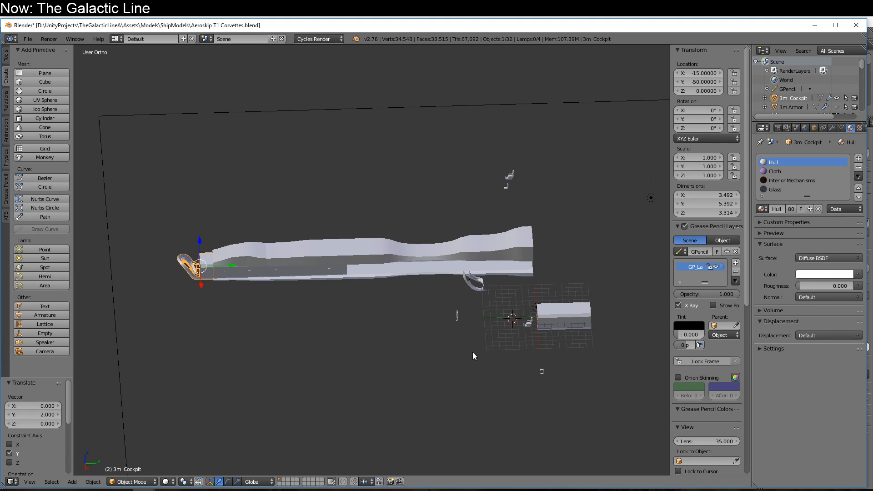
{"action": "middle_click_drag", "start_coordinate": [473, 352], "coordinate": [451, 362]}
- Move the 3m Room and its adjoining hall section together beside the hull's front, placing the room at X -9, Y -51
{"action": "right_click", "coordinate": [439, 283]}
{"action": "right_click", "coordinate": [450, 291], "text": "shift"}
{"action": "left_click_drag", "start_coordinate": [450, 286], "coordinate": [183, 365], "text": "ctrl"}
{"action": "left_click_drag", "start_coordinate": [194, 416], "coordinate": [154, 401], "text": "ctrl"}
{"action": "middle_click_drag", "start_coordinate": [271, 399], "coordinate": [291, 366]}
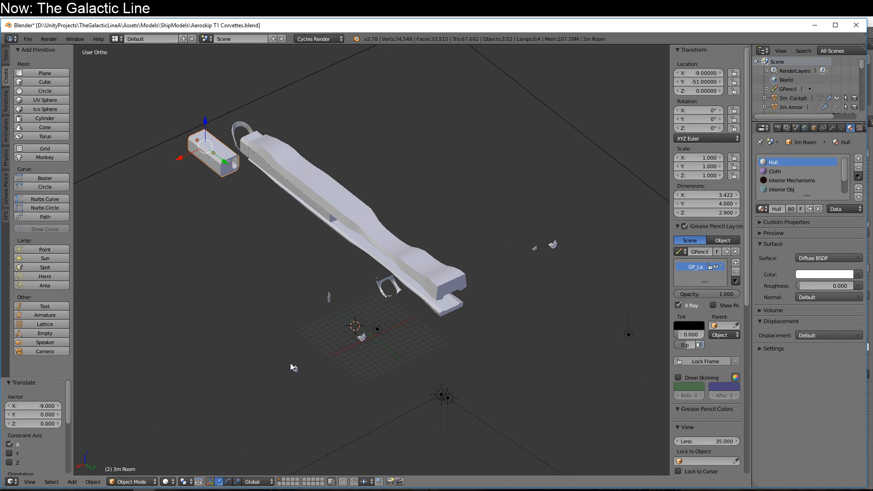
- Delete the three armor sections at the rear end of the long hull assembly
{"action": "middle_click_drag", "start_coordinate": [295, 331], "coordinate": [389, 363]}
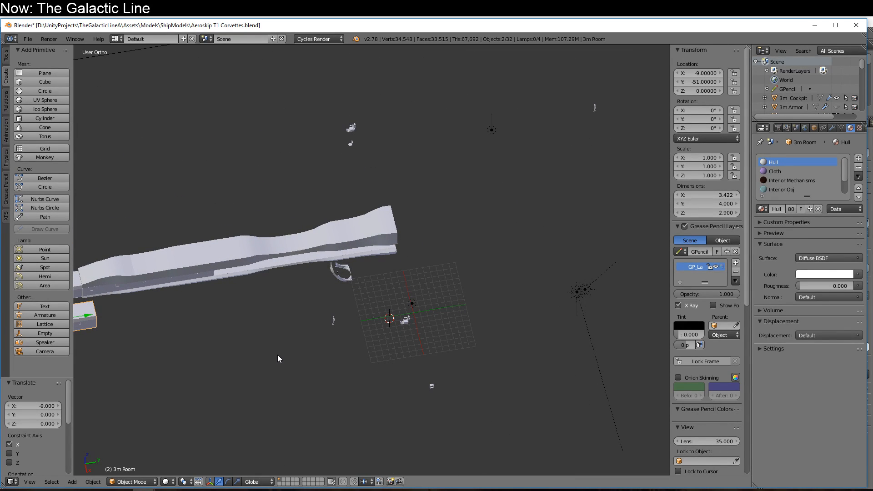
{"action": "middle_click_drag", "start_coordinate": [278, 359], "coordinate": [419, 365]}
{"action": "scroll", "coordinate": [411, 364], "scroll_direction": "down", "scroll_amount": 1}
{"action": "scroll", "coordinate": [418, 365], "scroll_direction": "down", "scroll_amount": 1}
{"action": "scroll", "coordinate": [419, 364], "scroll_direction": "up", "scroll_amount": 4}
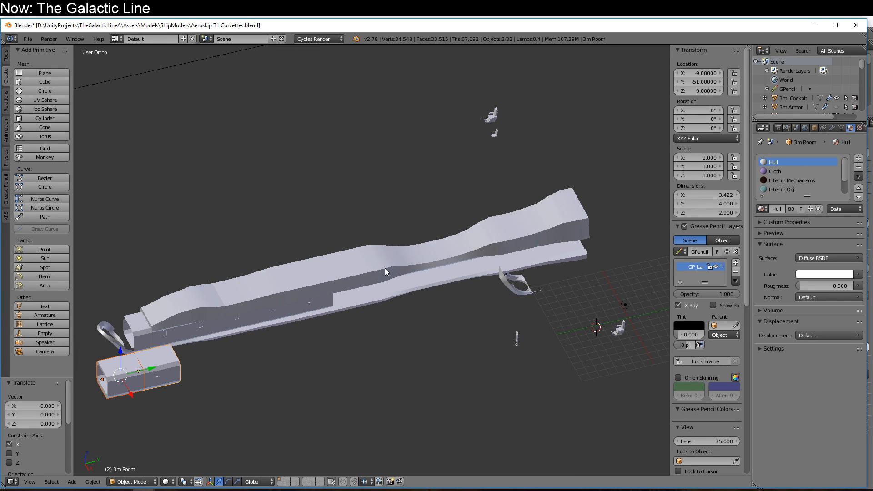
{"action": "right_click", "coordinate": [422, 263]}
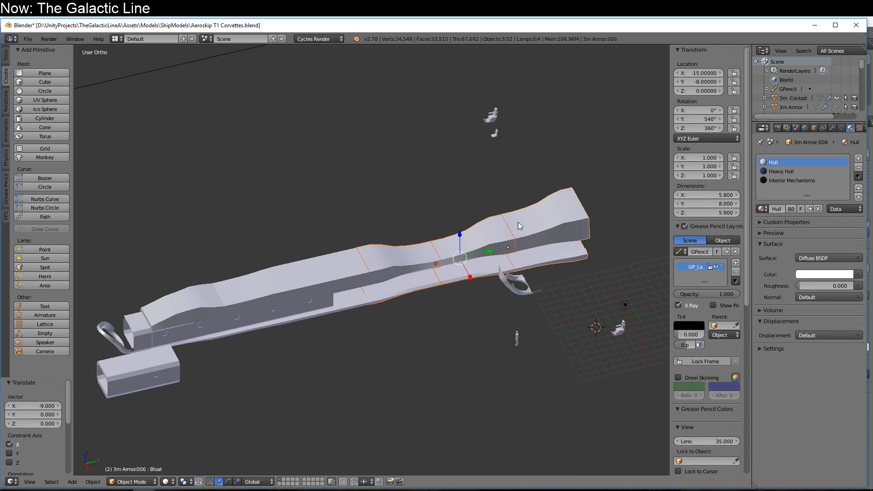
{"action": "key", "text": "x"}
{"action": "left_click", "coordinate": [436, 224]}
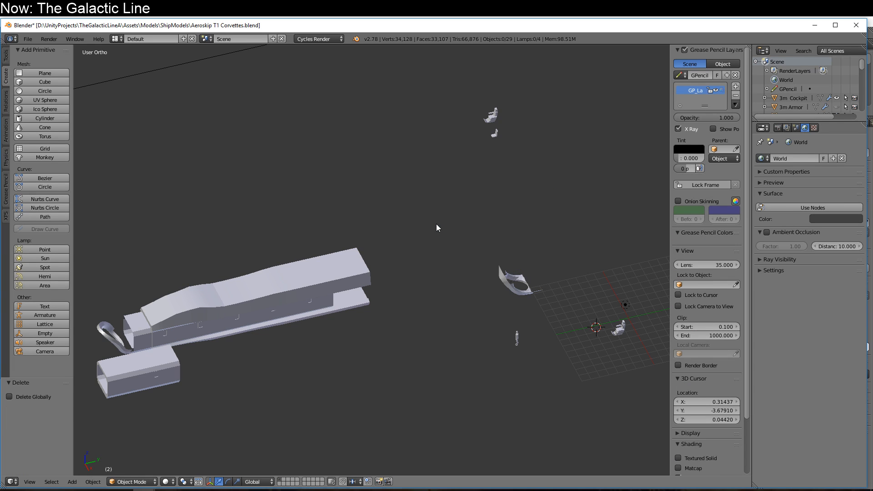
- Examine the wireframe ship Mockup from several angles and compare it with the modular hull pieces
{"action": "scroll", "coordinate": [434, 222], "scroll_direction": "down", "scroll_amount": 8}
{"action": "right_click", "coordinate": [564, 196]}
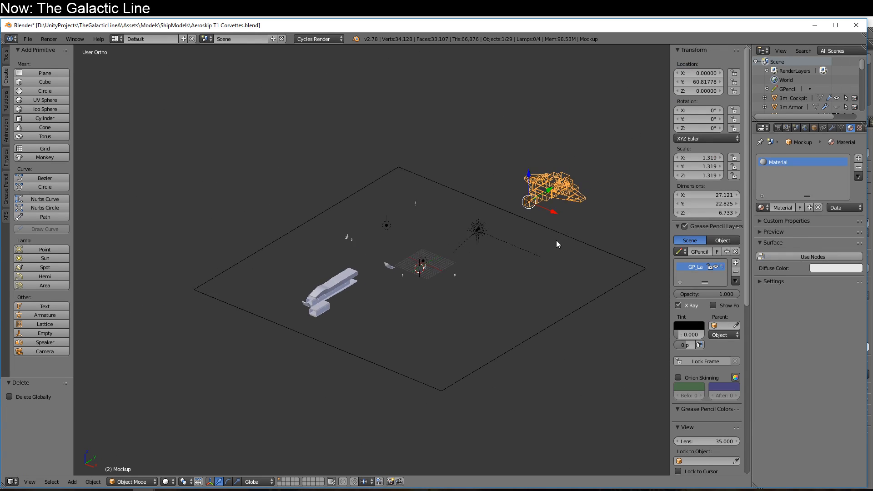
{"action": "key", "text": "KP_Decimal"}
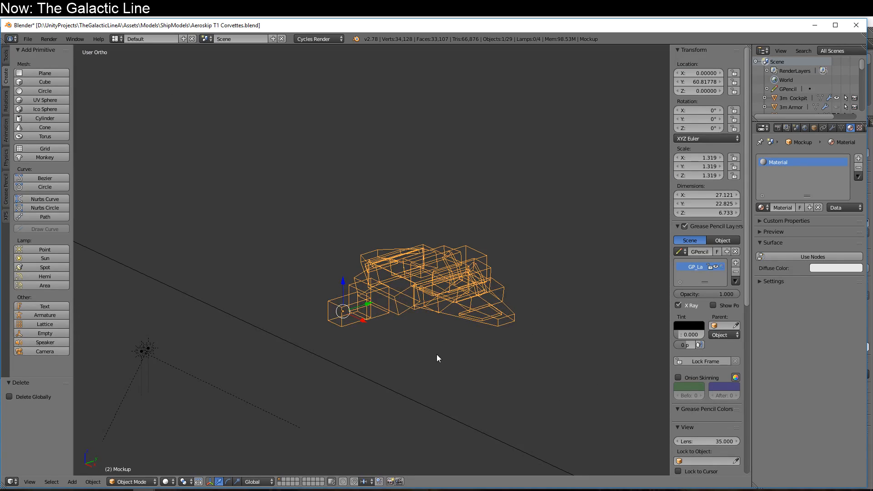
{"action": "middle_click_drag", "start_coordinate": [437, 359], "coordinate": [189, 246]}
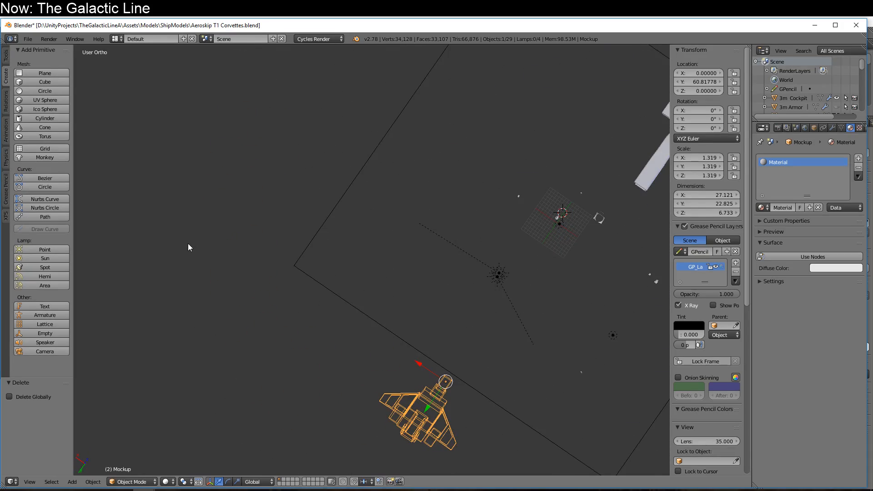
{"action": "key", "text": "KP_Decimal"}
{"action": "middle_click_drag", "start_coordinate": [499, 291], "coordinate": [288, 296]}
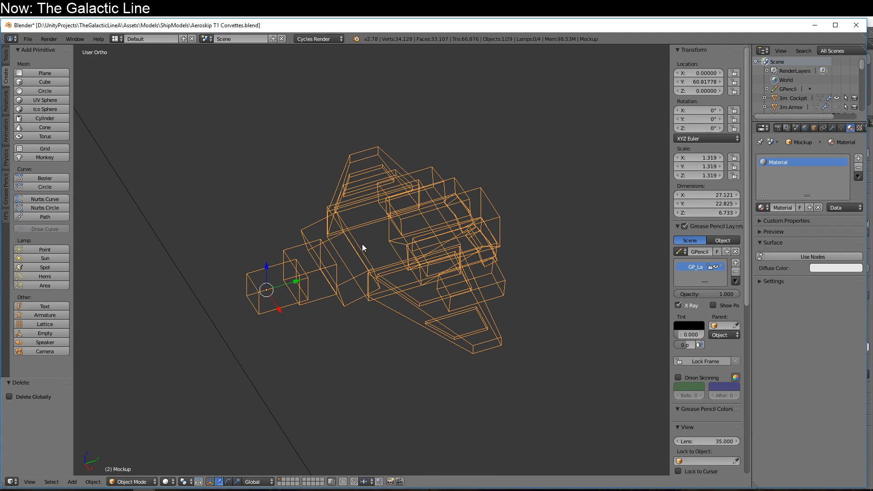
{"action": "scroll", "coordinate": [325, 281], "scroll_direction": "down", "scroll_amount": 8}
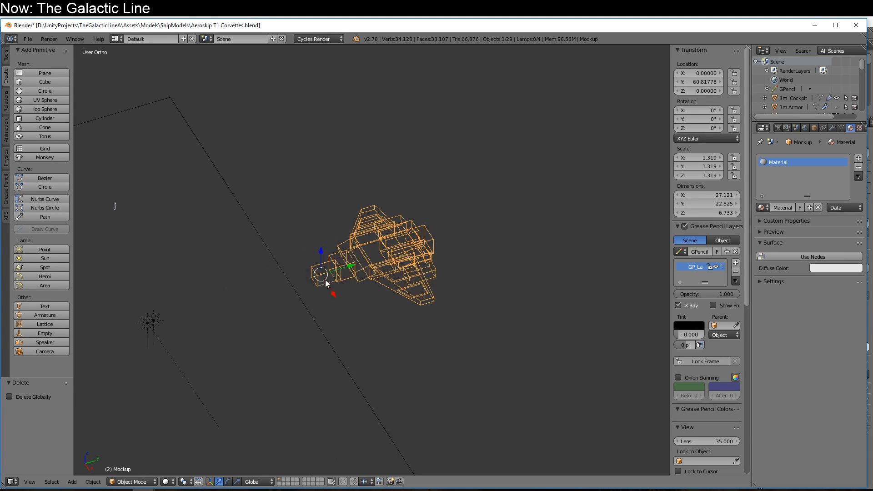
{"action": "middle_click_drag", "start_coordinate": [357, 310], "coordinate": [529, 326]}
{"action": "scroll", "coordinate": [345, 329], "scroll_direction": "up", "scroll_amount": 4}
{"action": "middle_click_drag", "start_coordinate": [346, 326], "coordinate": [463, 428]}
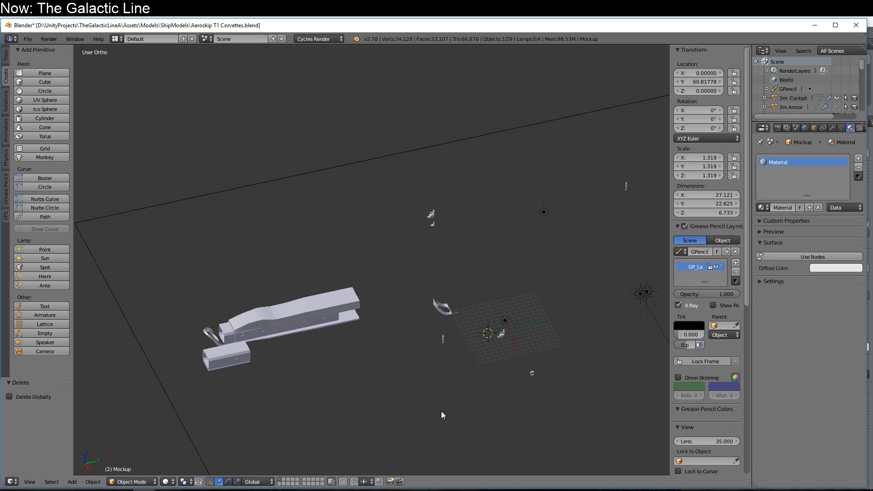
{"action": "middle_click_drag", "start_coordinate": [441, 411], "coordinate": [382, 364]}
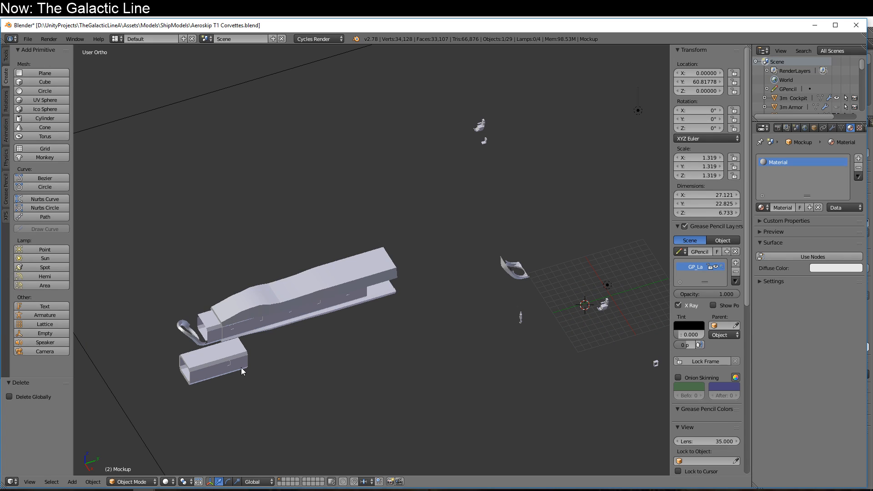
- Unhide the hidden objects and move the revealed open-sided section next to the room and hull pieces
{"action": "right_click", "coordinate": [208, 339]}
{"action": "middle_click_drag", "start_coordinate": [323, 357], "coordinate": [389, 403]}
{"action": "right_click", "coordinate": [360, 336]}
{"action": "key", "text": "alt+h"}
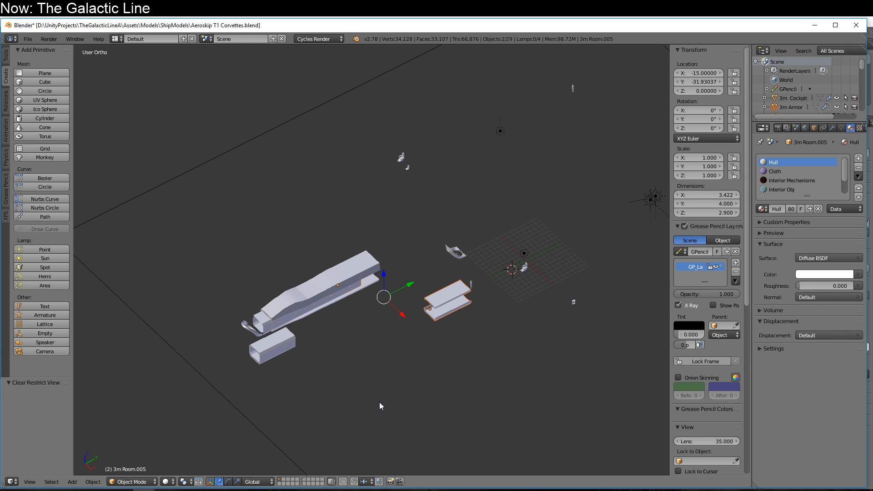
{"action": "right_click", "coordinate": [458, 313]}
{"action": "left_click_drag", "start_coordinate": [457, 297], "coordinate": [272, 390]}
- Duplicate the 3m Hall section and place the copy near the grid centre at X 0, Y -4
{"action": "right_click", "coordinate": [282, 353]}
{"action": "key", "text": "shift+d"}
{"action": "right_click", "coordinate": [283, 354]}
{"action": "left_click_drag", "start_coordinate": [284, 338], "coordinate": [494, 306]}
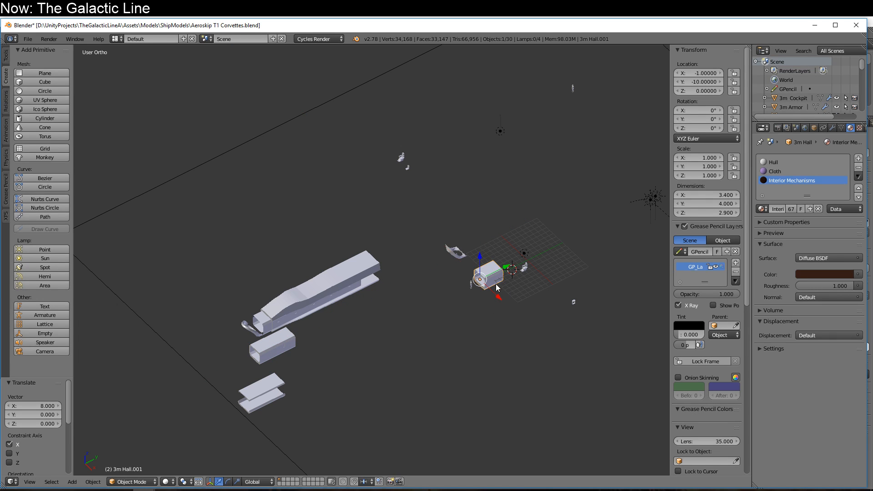
{"action": "left_click_drag", "start_coordinate": [501, 269], "coordinate": [531, 257]}
{"action": "middle_click_drag", "start_coordinate": [557, 285], "coordinate": [471, 395]}
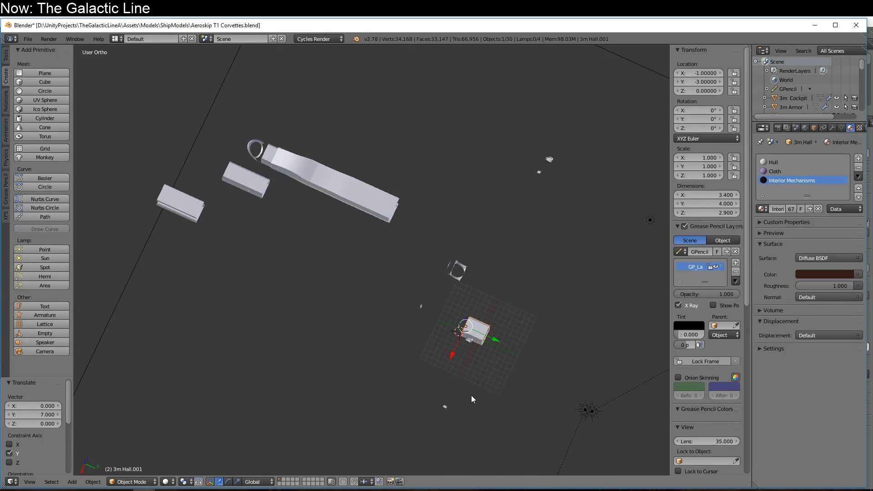
{"action": "scroll", "coordinate": [471, 395], "scroll_direction": "up", "scroll_amount": 1}
{"action": "key", "text": "KP_7"}
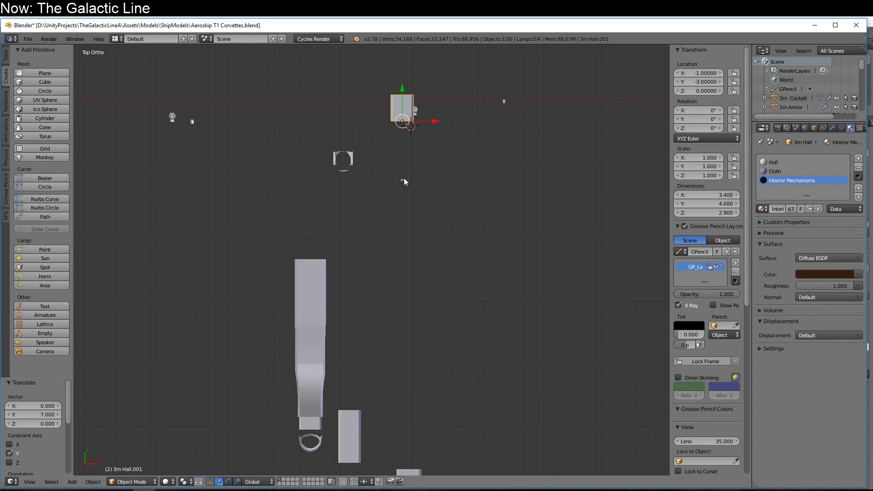
{"action": "left_click_drag", "start_coordinate": [434, 119], "coordinate": [443, 119]}
{"action": "left_click_drag", "start_coordinate": [410, 83], "coordinate": [412, 89]}
- Delete the copied hall's vertices except those of the flat frame at its positive Y end
{"action": "middle_click_drag", "start_coordinate": [524, 181], "coordinate": [330, 322], "text": "shift"}
{"action": "key", "text": "Tab"}
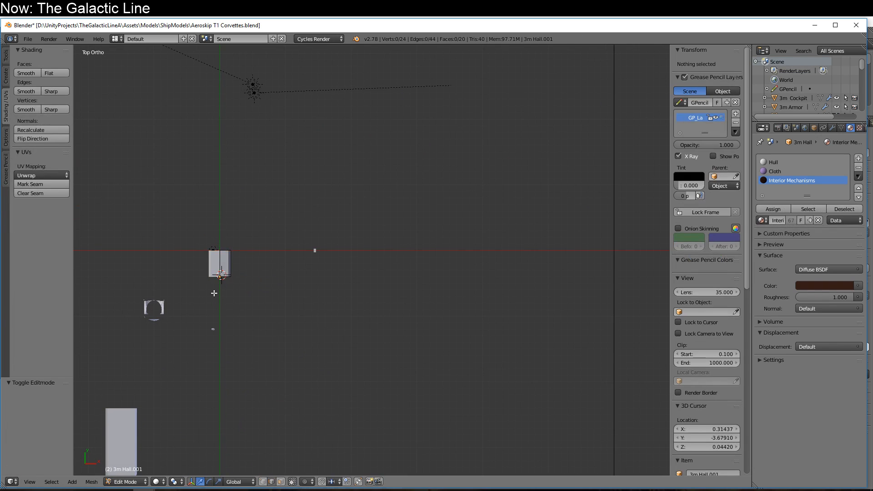
{"action": "key", "text": "a"}
{"action": "key", "text": "a"}
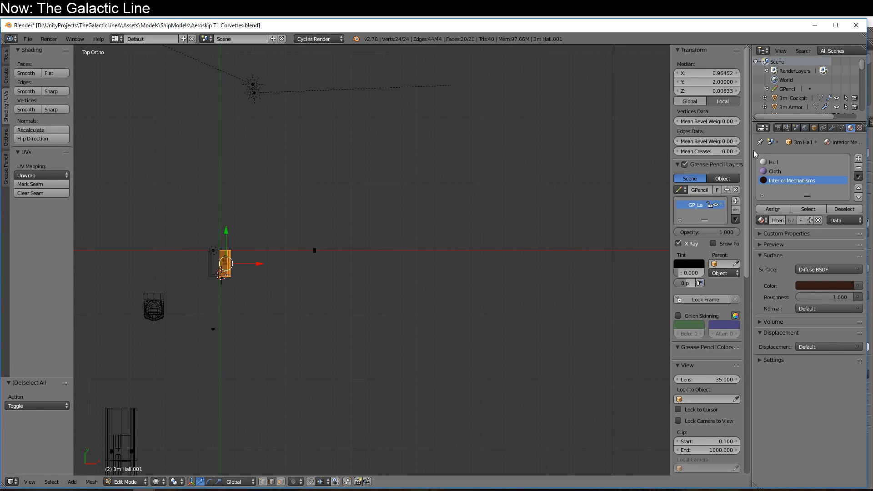
{"action": "left_click", "coordinate": [814, 128]}
{"action": "key", "text": "a"}
{"action": "key", "text": "b"}
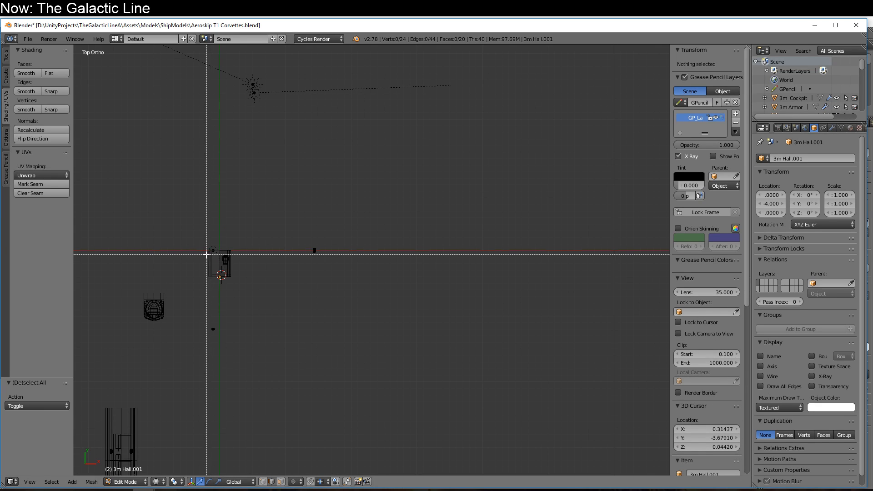
{"action": "left_click_drag", "start_coordinate": [202, 255], "coordinate": [260, 327]}
{"action": "key", "text": "x"}
{"action": "left_click", "coordinate": [260, 328]}
- Examine the isolated hall end frame from several angles, with all of its geometry selected and centred
{"action": "middle_click_drag", "start_coordinate": [260, 328], "coordinate": [370, 223]}
{"action": "scroll", "coordinate": [371, 223], "scroll_direction": "up", "scroll_amount": 6}
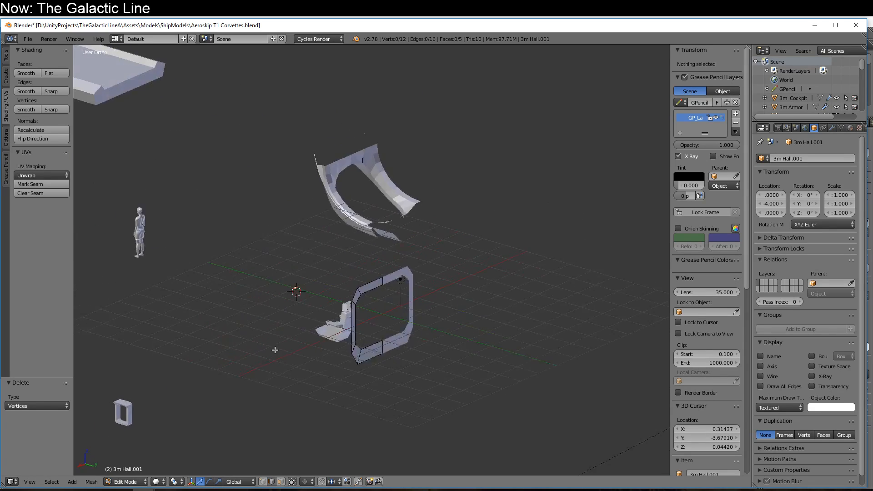
{"action": "key", "text": "KP_1"}
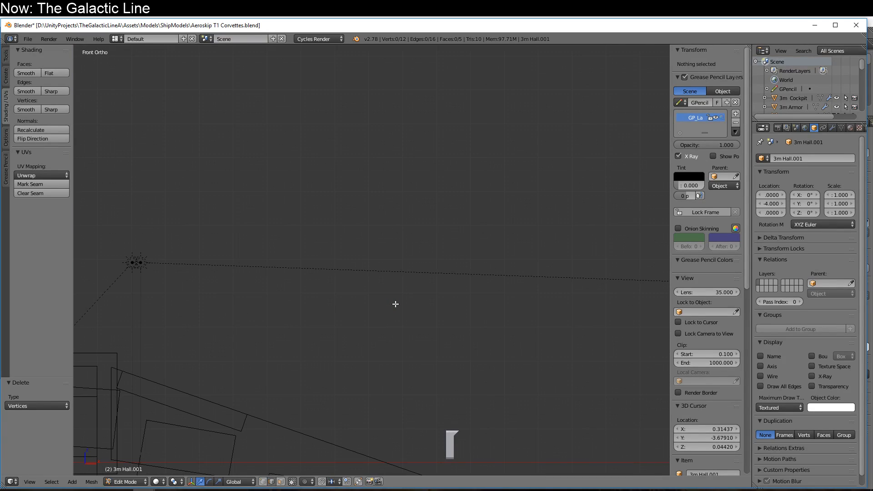
{"action": "middle_click_drag", "start_coordinate": [343, 389], "coordinate": [314, 49]}
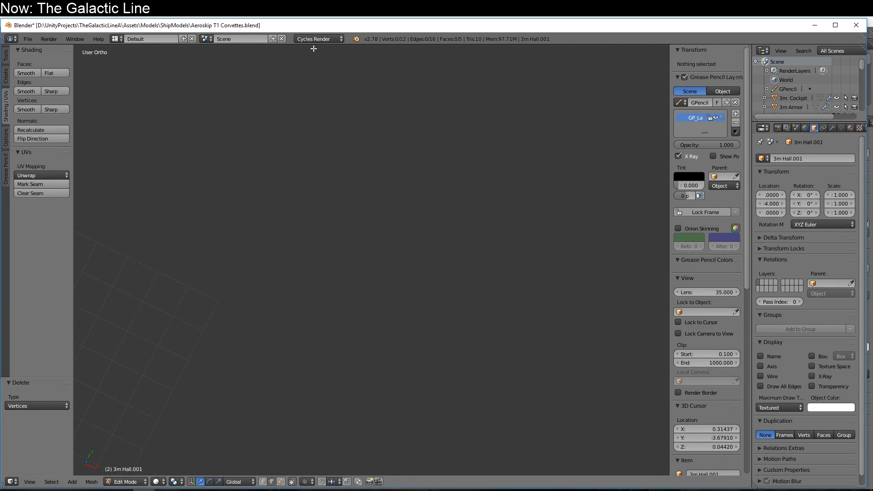
{"action": "scroll", "coordinate": [339, 345], "scroll_direction": "down", "scroll_amount": 5}
{"action": "key", "text": "a"}
{"action": "key", "text": "KP_Decimal"}
{"action": "middle_click_drag", "start_coordinate": [465, 389], "coordinate": [340, 347]}
{"action": "scroll", "coordinate": [354, 343], "scroll_direction": "down", "scroll_amount": 6}
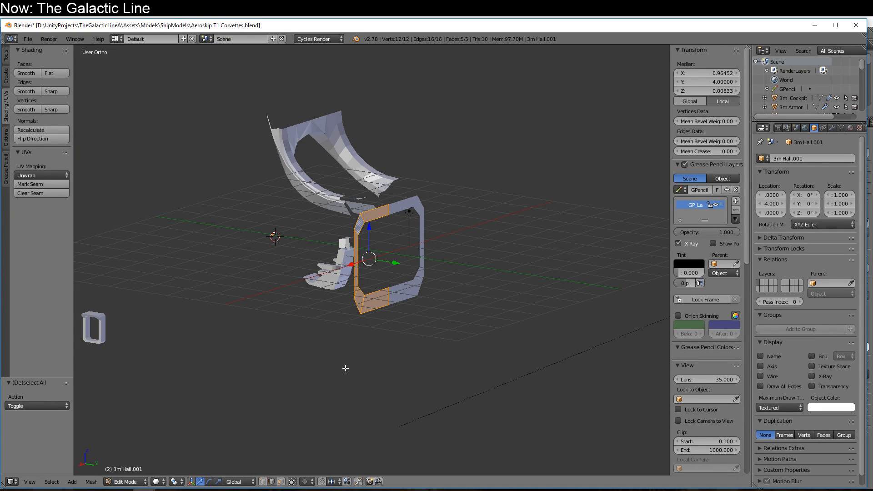
{"action": "middle_click_drag", "start_coordinate": [345, 371], "coordinate": [367, 371]}
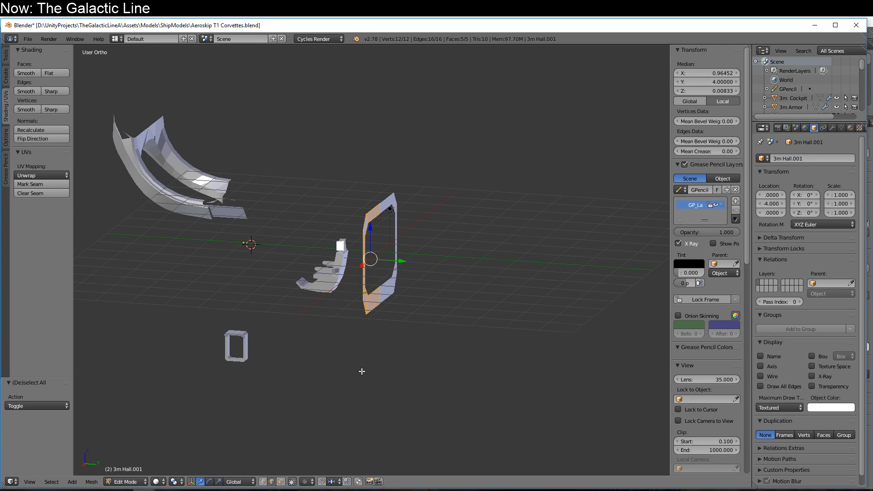
{"action": "middle_click_drag", "start_coordinate": [332, 336], "coordinate": [315, 302]}
- Leave mesh editing and move the Flight Seat Dummy by -12 along X, away from the frame
{"action": "key", "text": "Tab"}
{"action": "right_click", "coordinate": [334, 286]}
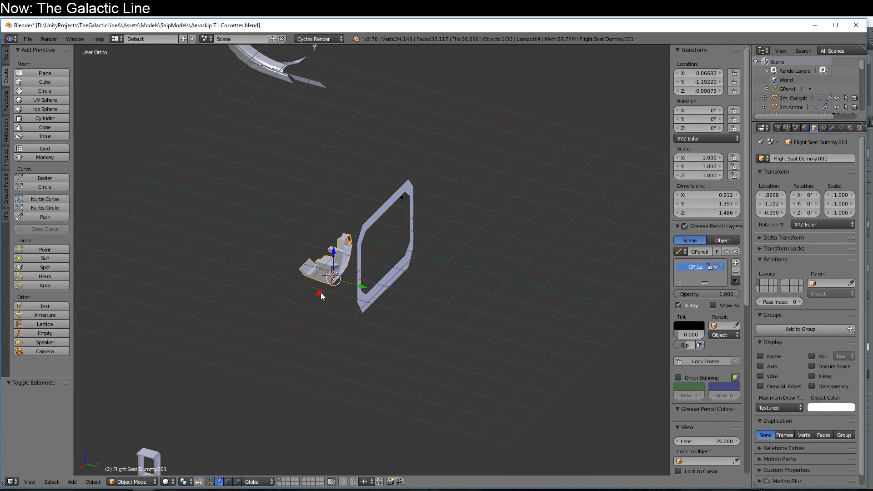
{"action": "left_click_drag", "start_coordinate": [321, 295], "coordinate": [514, 100], "text": "ctrl"}
{"action": "mouse_move", "coordinate": [396, 291]}
{"action": "middle_mouse_down"}
{"action": "mouse_move", "coordinate": [447, 257]}
{"action": "mouse_move", "coordinate": [437, 285]}
{"action": "mouse_move", "coordinate": [387, 280]}
{"action": "middle_mouse_up"}
- Flip the normals of all faces of the hall end frame
{"action": "right_click", "coordinate": [379, 306]}
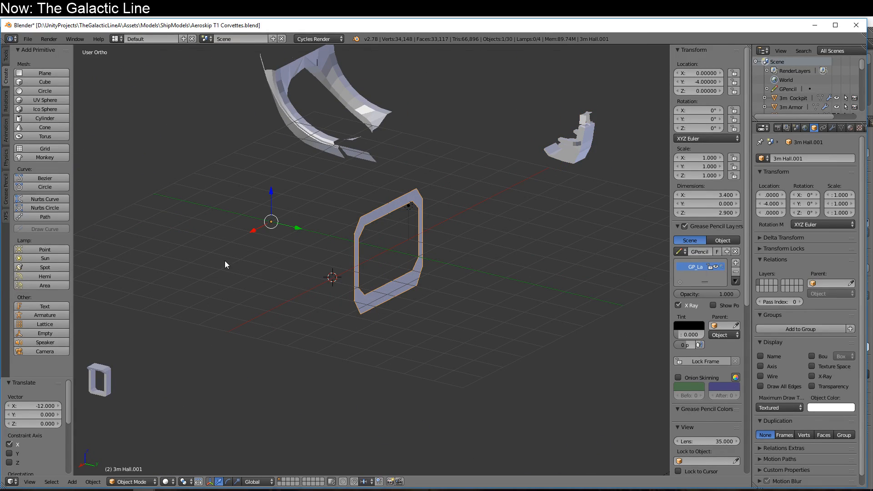
{"action": "key", "text": "Tab"}
{"action": "left_click", "coordinate": [51, 140]}
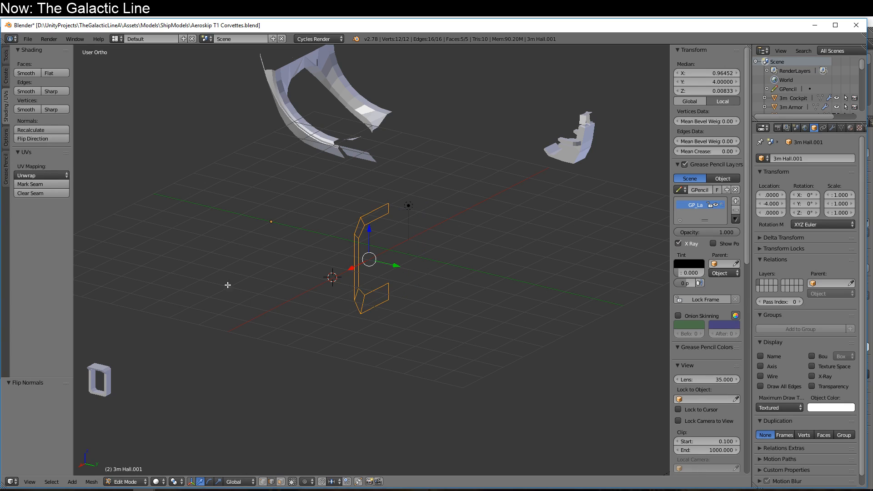
{"action": "key", "text": "Tab"}
{"action": "middle_click_drag", "start_coordinate": [262, 332], "coordinate": [354, 337]}
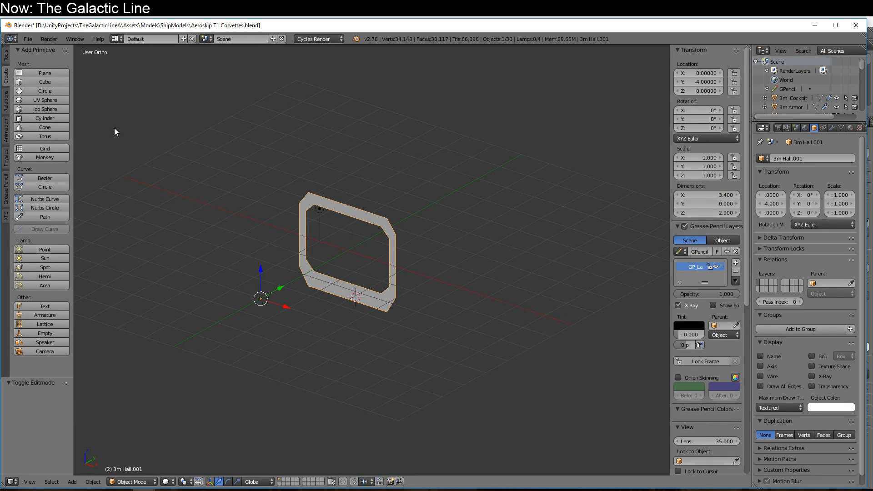
- Add a cube at the origin and shift all of its geometry 1 unit along Y in Edit Mode
{"action": "key", "text": "Home"}
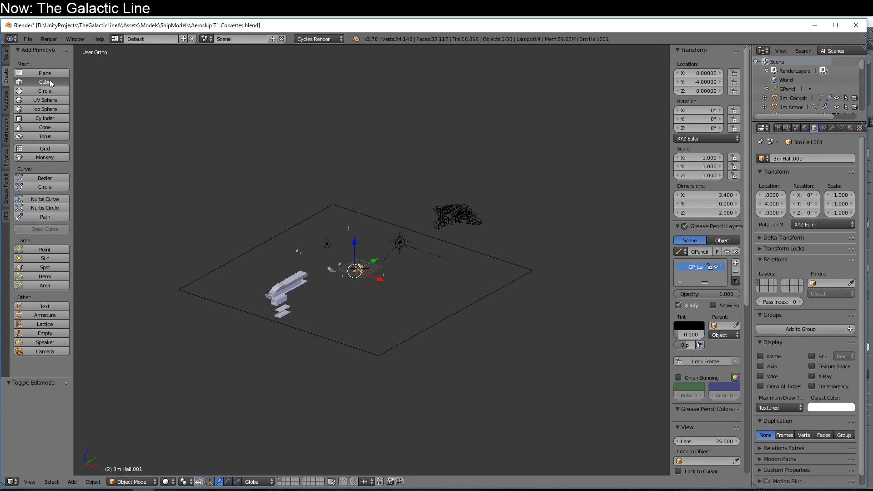
{"action": "left_click", "coordinate": [45, 82]}
{"action": "scroll", "coordinate": [412, 292], "scroll_direction": "up", "scroll_amount": 8}
{"action": "key", "text": "Tab"}
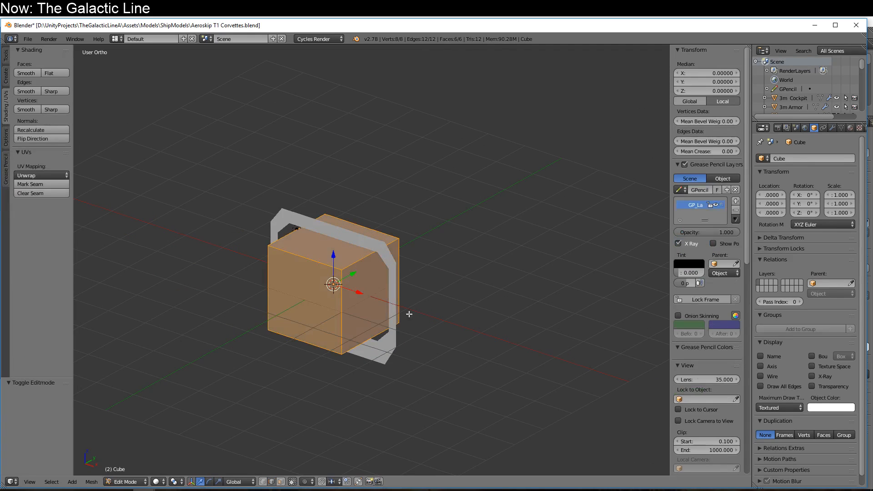
{"action": "key", "text": "g"}
{"action": "key", "text": "y"}
{"action": "key", "text": "1"}
{"action": "key", "text": "Return"}
- Examine the cube's position relative to the hall frame and seats from the side and in perspective
{"action": "key", "text": "KP_3"}
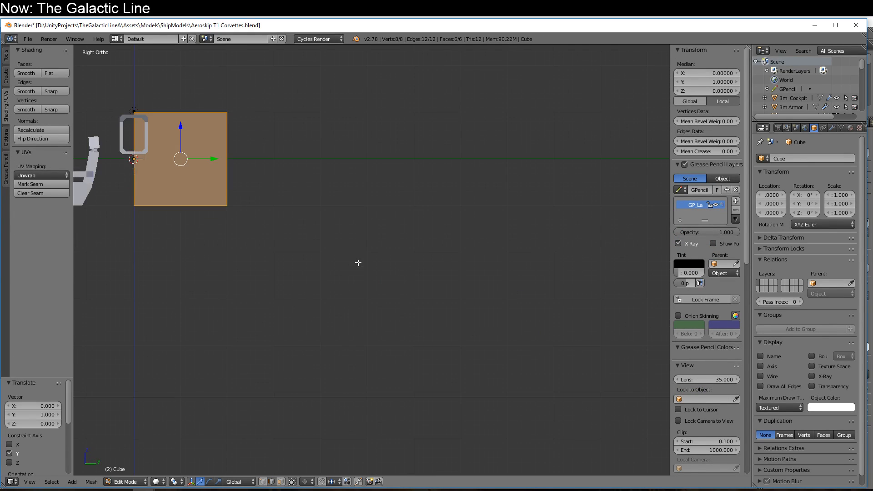
{"action": "scroll", "coordinate": [347, 276], "scroll_direction": "down", "scroll_amount": 3, "text": "shift"}
{"action": "scroll", "coordinate": [253, 275], "scroll_direction": "down", "scroll_amount": 5}
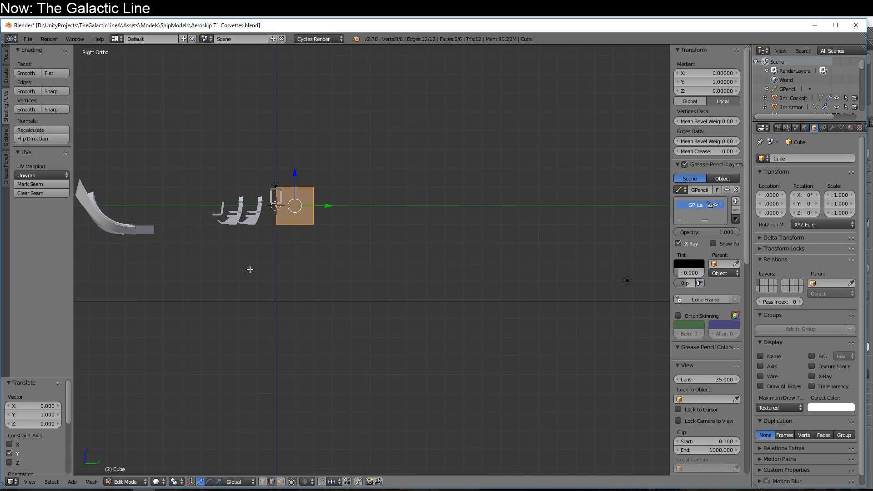
{"action": "middle_click_drag", "start_coordinate": [276, 288], "coordinate": [297, 366]}
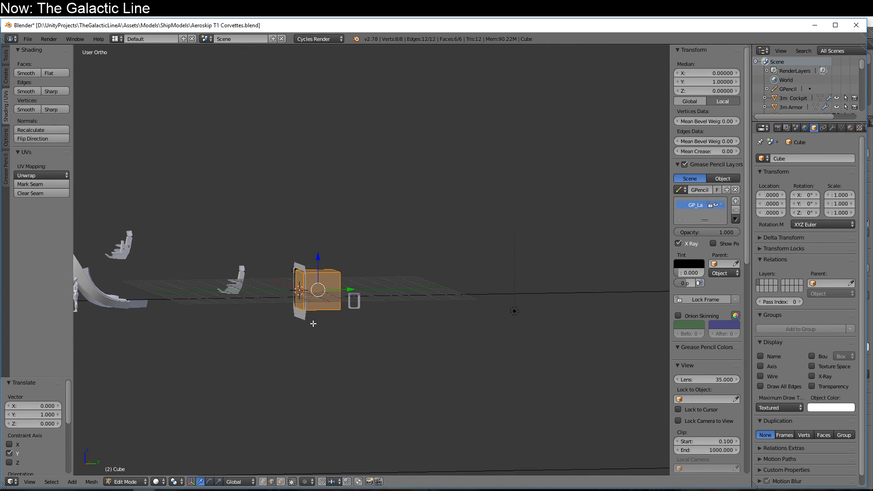
{"action": "key", "text": "KP_3"}
{"action": "scroll", "coordinate": [313, 309], "scroll_direction": "up", "scroll_amount": 3}
{"action": "middle_click_drag", "start_coordinate": [264, 301], "coordinate": [382, 392], "text": "shift"}
{"action": "scroll", "coordinate": [382, 392], "scroll_direction": "up", "scroll_amount": 8}
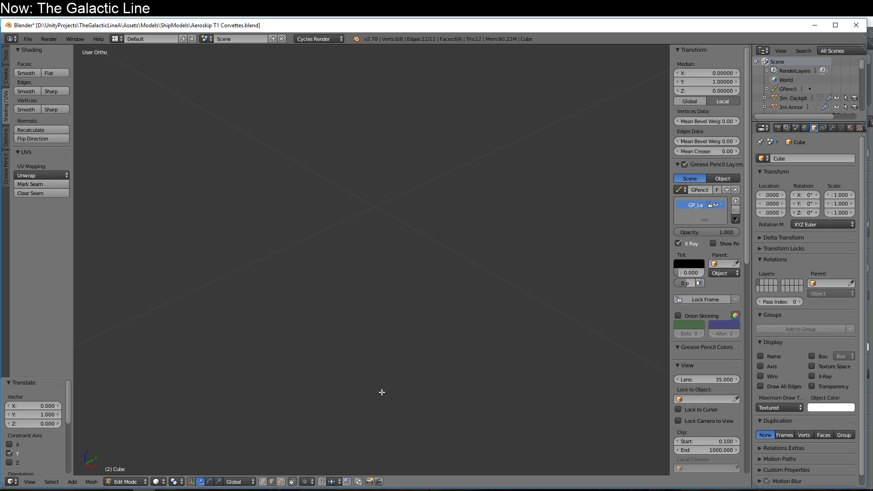
{"action": "scroll", "coordinate": [390, 371], "scroll_direction": "down", "scroll_amount": 11}
{"action": "middle_click_drag", "start_coordinate": [386, 345], "coordinate": [415, 175], "text": "shift"}
{"action": "middle_click_drag", "start_coordinate": [522, 370], "coordinate": [390, 369], "text": "shift"}
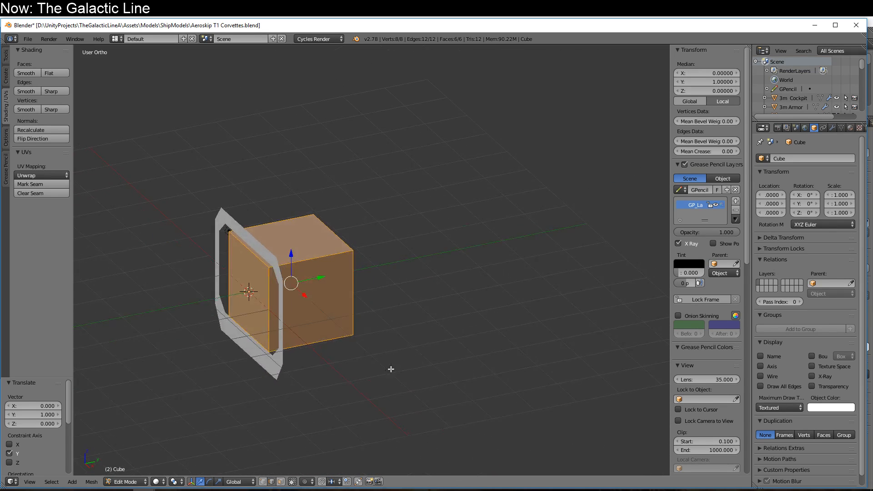
{"action": "scroll", "coordinate": [365, 382], "scroll_direction": "up", "scroll_amount": 3}
{"action": "middle_click_drag", "start_coordinate": [306, 377], "coordinate": [478, 371], "text": "shift"}
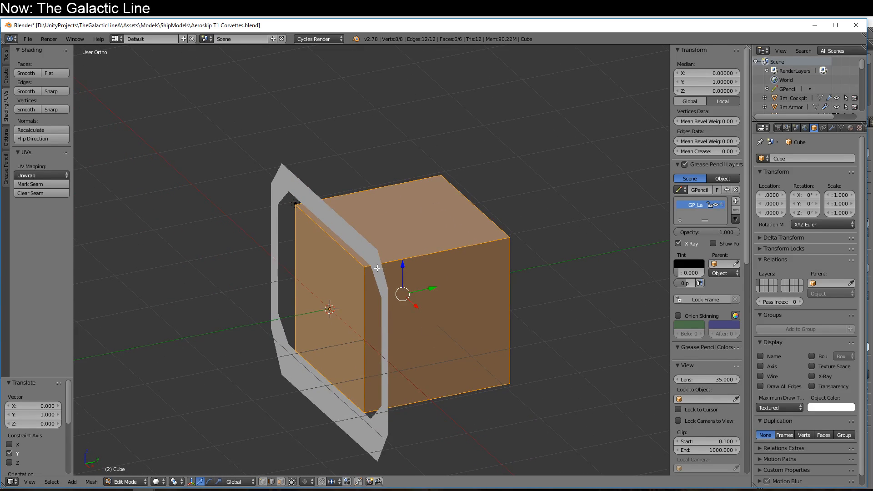
- Raise the cube's front and rear top edges 1 unit along Z
{"action": "right_click", "coordinate": [358, 262]}
{"action": "right_click", "coordinate": [482, 218], "text": "shift"}
{"action": "key", "text": "KP_3"}
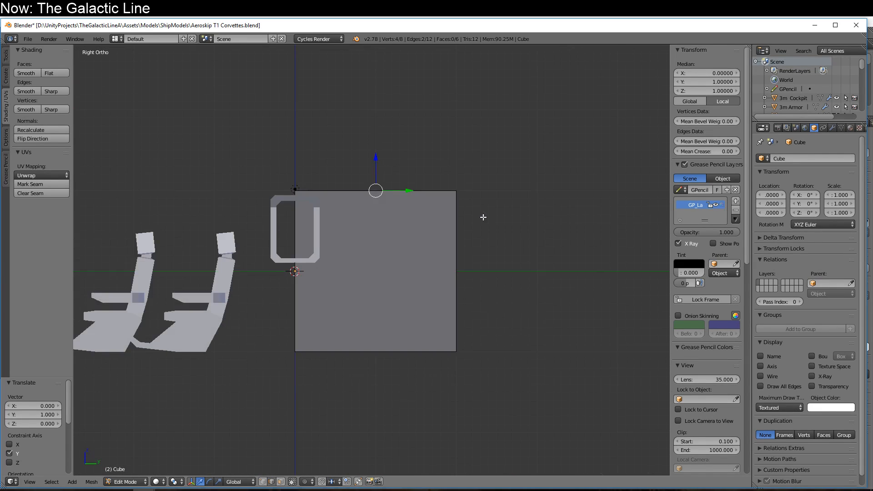
{"action": "scroll", "coordinate": [471, 269], "scroll_direction": "down", "scroll_amount": 3}
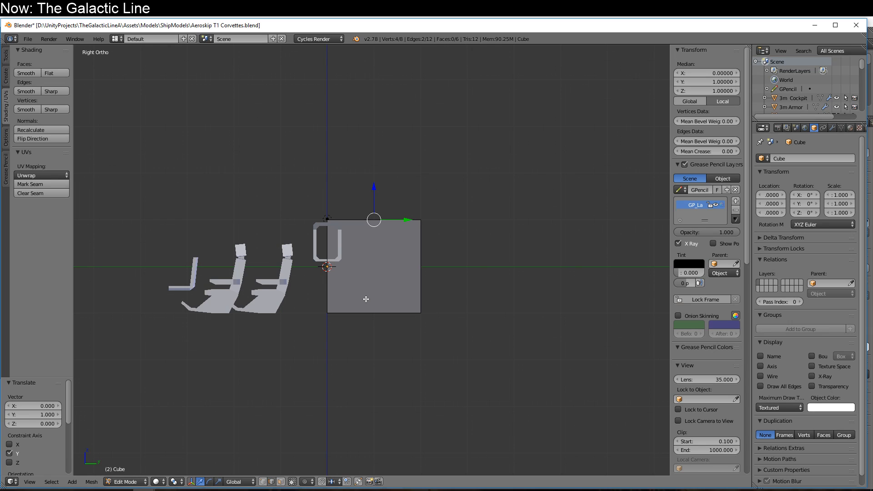
{"action": "middle_click_drag", "start_coordinate": [340, 216], "coordinate": [332, 229]}
{"action": "right_click", "coordinate": [333, 228]}
{"action": "key", "text": "KP_3"}
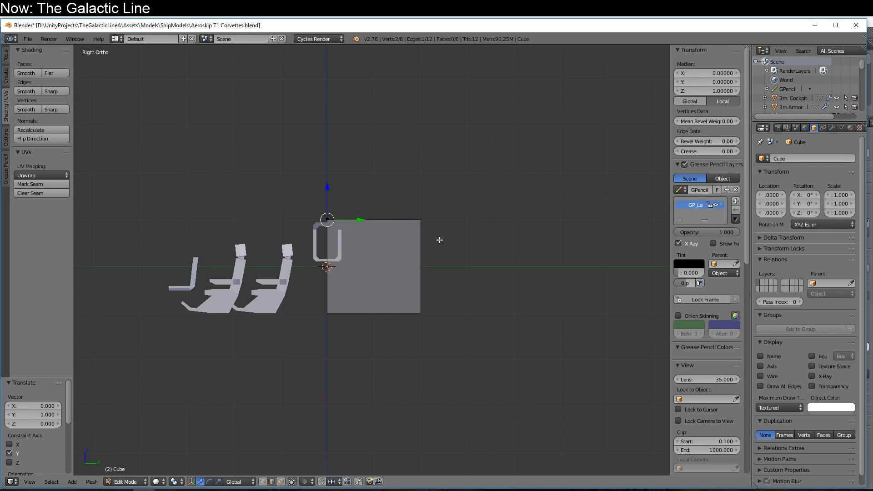
{"action": "middle_click_drag", "start_coordinate": [419, 243], "coordinate": [423, 255]}
{"action": "right_click", "coordinate": [422, 255]}
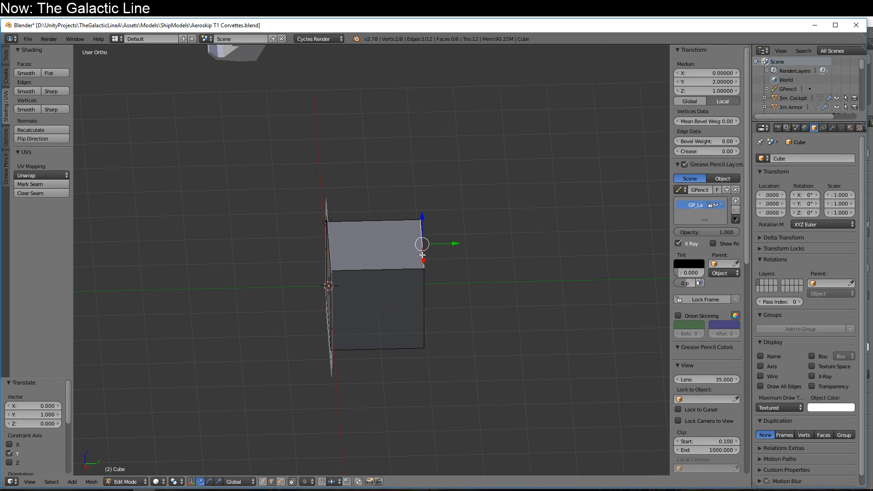
{"action": "right_click", "coordinate": [323, 255], "text": "shift"}
{"action": "key", "text": "KP_3"}
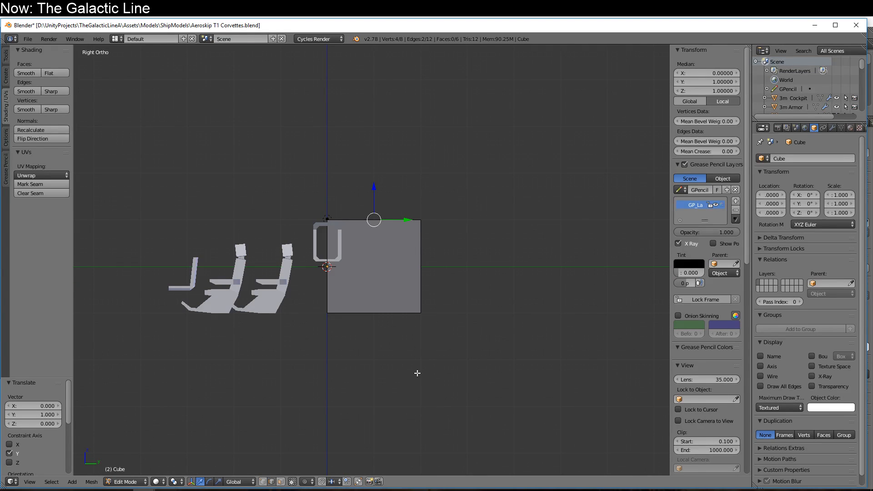
{"action": "key", "text": "g"}
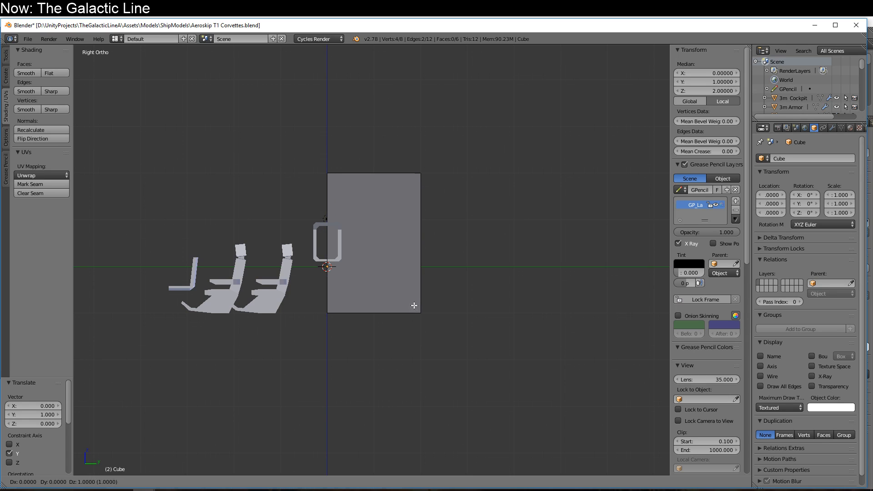
{"action": "left_click", "coordinate": [412, 306]}
- Move the block's front top edge -2 units along Y to give it a slanted front face
{"action": "middle_click_drag", "start_coordinate": [412, 320], "coordinate": [429, 340]}
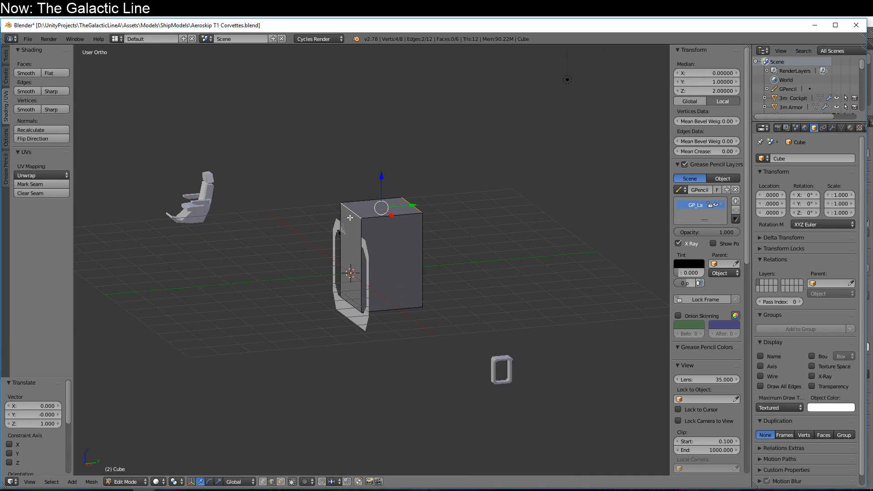
{"action": "right_click", "coordinate": [393, 210]}
{"action": "key", "text": "g"}
{"action": "right_click", "coordinate": [398, 215]}
{"action": "key", "text": "g"}
{"action": "key", "text": "y"}
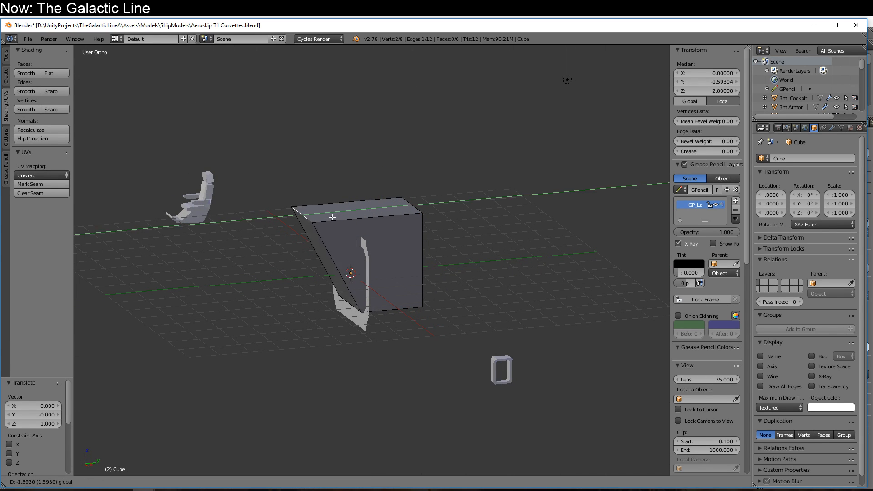
{"action": "key", "text": "g"}
{"action": "right_click", "coordinate": [314, 219]}
{"action": "key", "text": "g"}
{"action": "key", "text": "y"}
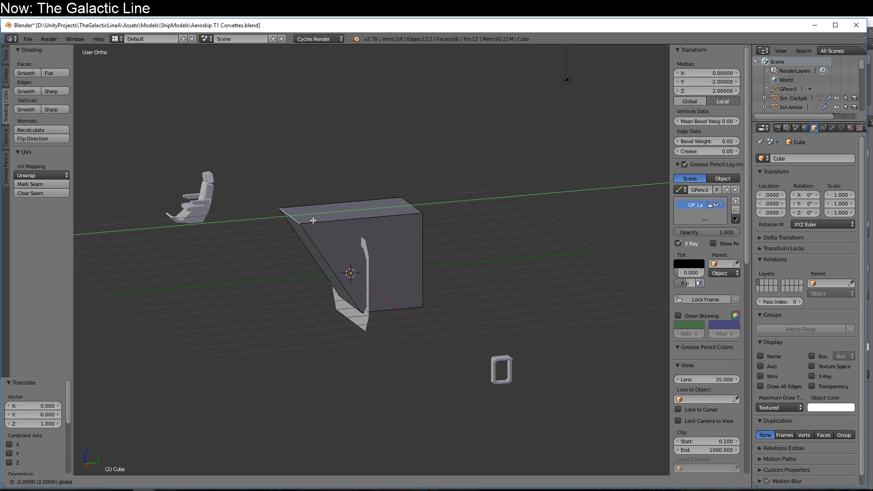
{"action": "left_click", "coordinate": [326, 221]}
{"action": "middle_click_drag", "start_coordinate": [328, 246], "coordinate": [380, 294]}
{"action": "key", "text": "a"}
{"action": "key", "text": "a"}
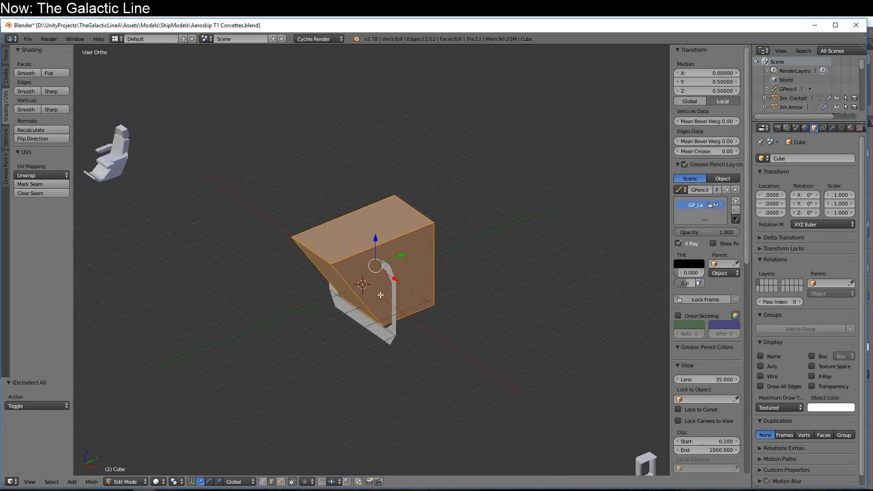
{"action": "key", "text": "s"}
{"action": "key", "text": "x"}
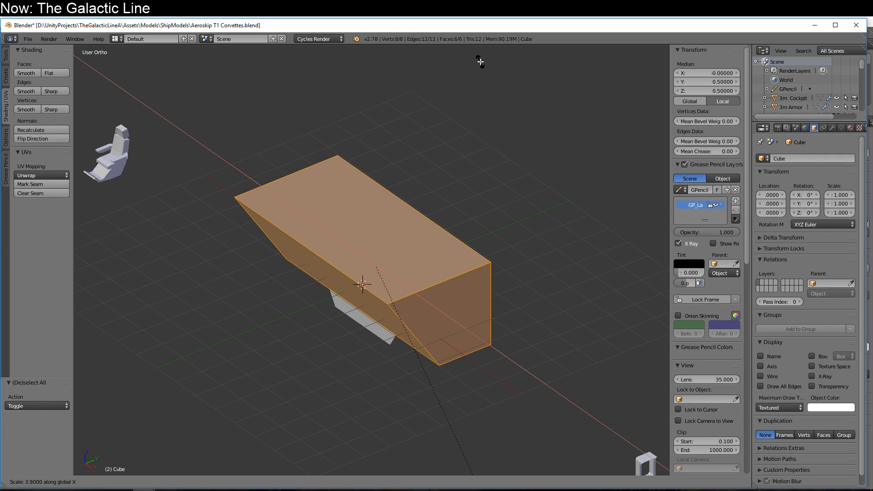
{"action": "left_click", "coordinate": [479, 59]}
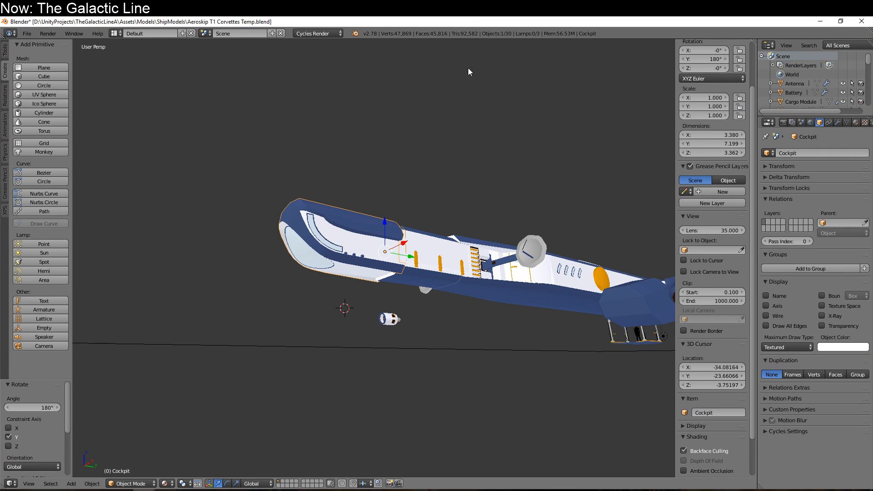
{"action": "left_click", "coordinate": [861, 22]}
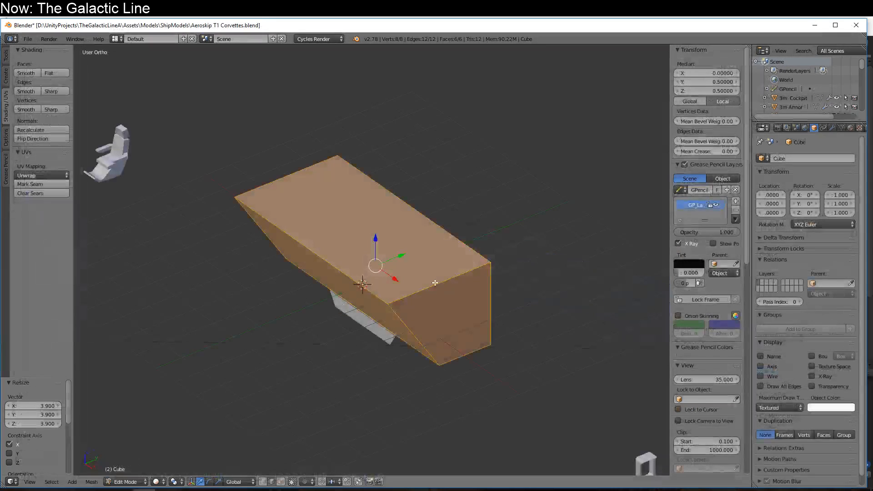
{"action": "middle_click_drag", "start_coordinate": [428, 314], "coordinate": [449, 337]}
{"action": "scroll", "coordinate": [446, 335], "scroll_direction": "up", "scroll_amount": 1}
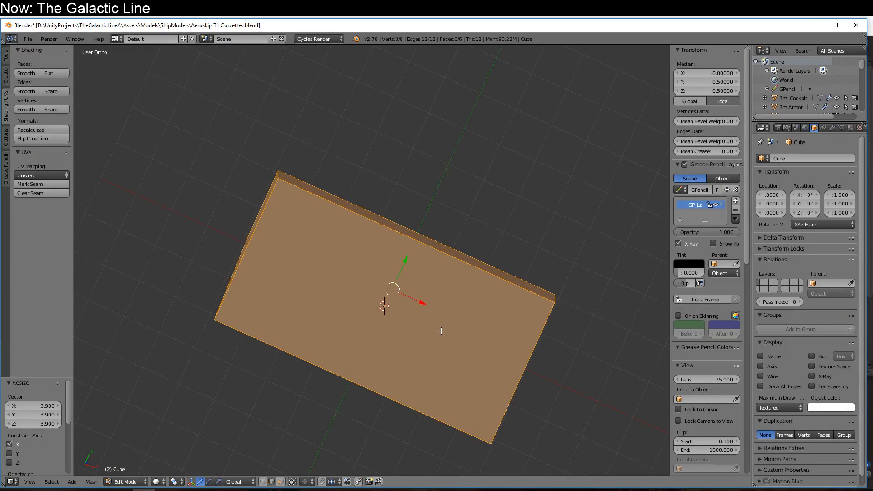
{"action": "key", "text": "KP_7"}
{"action": "key", "text": "ctrl+z"}
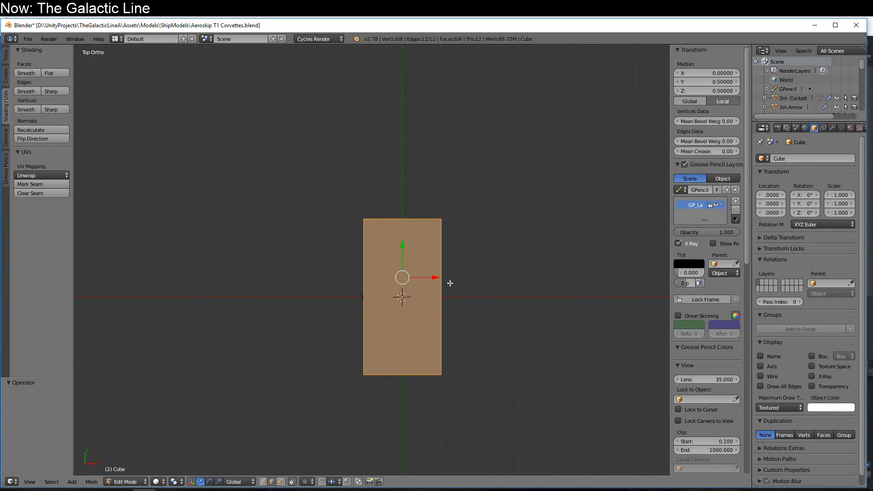
- Add one centred loop cut running lengthwise through the block
{"action": "key", "text": "a"}
{"action": "key", "text": "ctrl+r"}
{"action": "left_click", "coordinate": [413, 237]}
{"action": "right_click", "coordinate": [372, 223]}
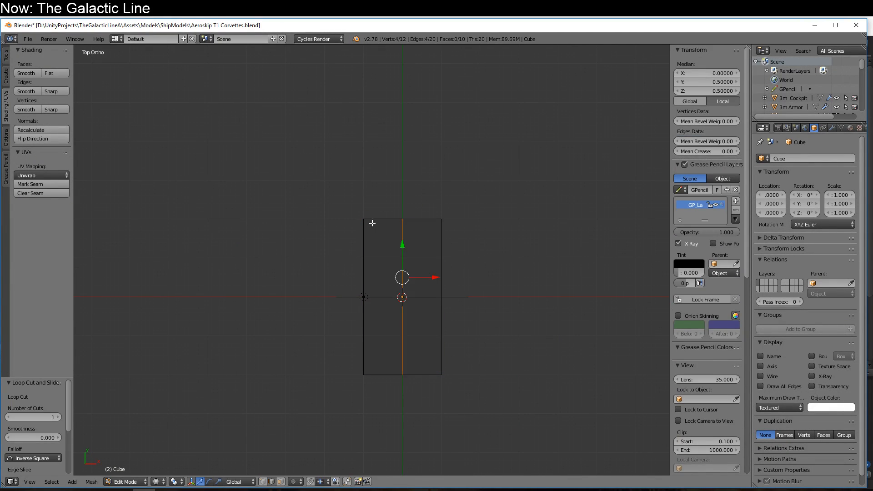
- Delete the vertices on the block's negative X side, leaving only the positive X half
{"action": "key", "text": "a"}
{"action": "key", "text": "b"}
{"action": "left_click_drag", "start_coordinate": [351, 199], "coordinate": [381, 419]}
{"action": "key", "text": "x"}
{"action": "key", "text": "x"}
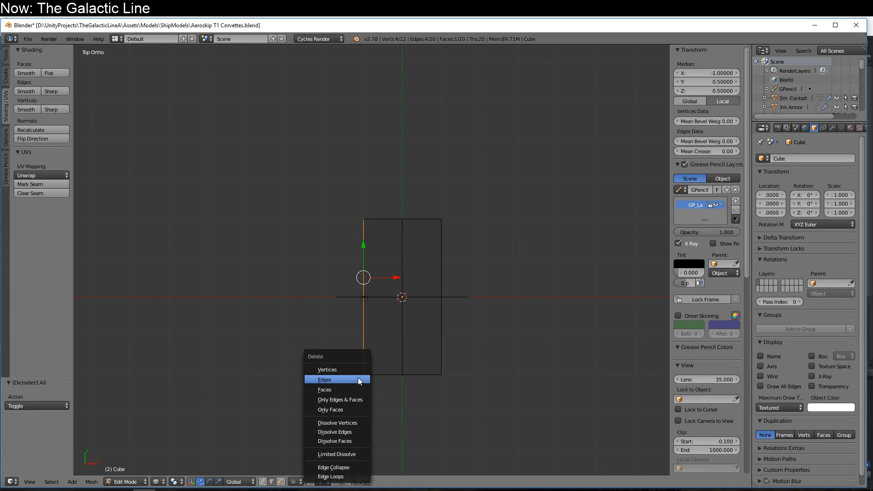
{"action": "left_click", "coordinate": [359, 380]}
{"action": "left_click", "coordinate": [358, 378]}
{"action": "key", "text": "ctrl+z"}
{"action": "key", "text": "x"}
{"action": "left_click", "coordinate": [358, 362]}
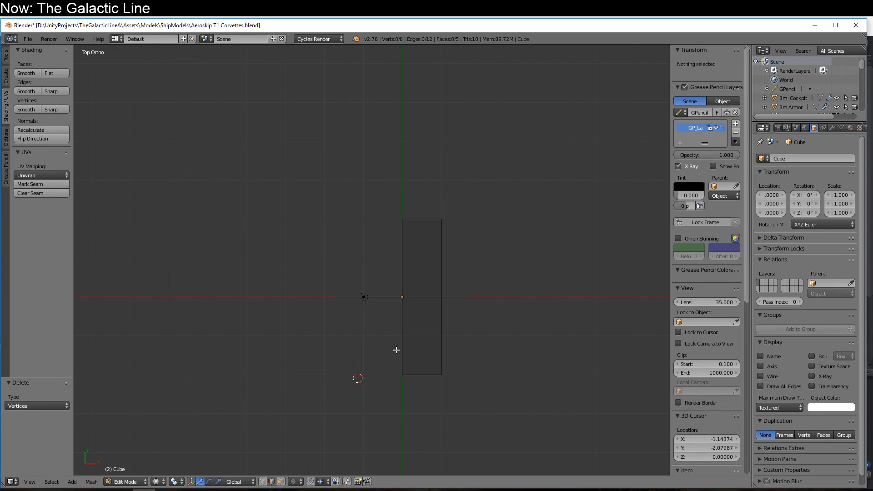
- Add a Mirror modifier across X with Clipping enabled and display the block in solid shading
{"action": "left_click", "coordinate": [834, 129]}
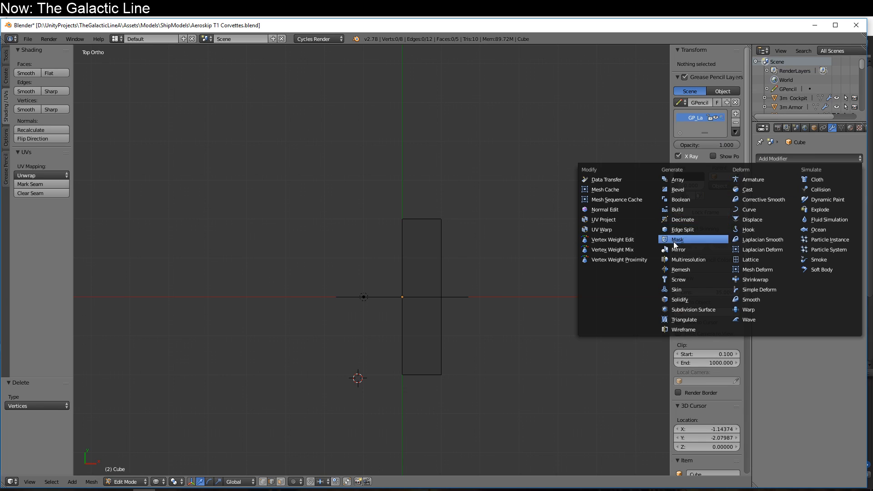
{"action": "left_click", "coordinate": [677, 249]}
{"action": "middle_click_drag", "start_coordinate": [526, 319], "coordinate": [507, 292]}
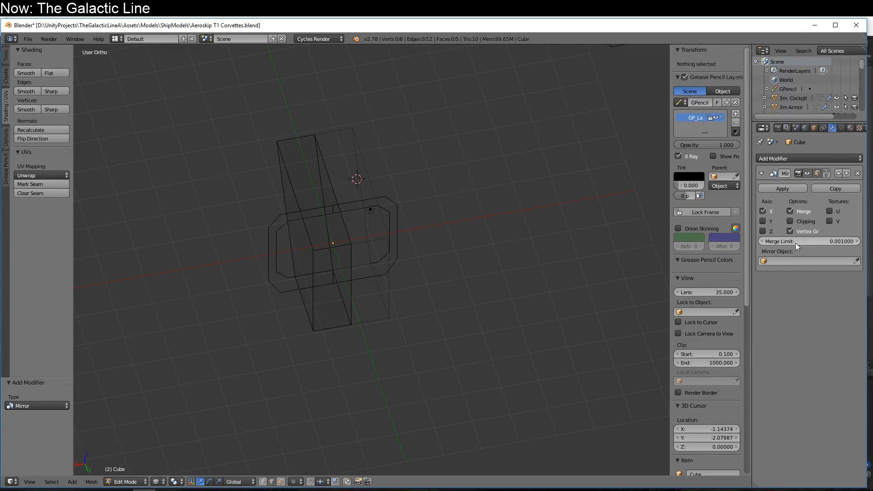
{"action": "left_click", "coordinate": [803, 224]}
{"action": "key", "text": "z"}
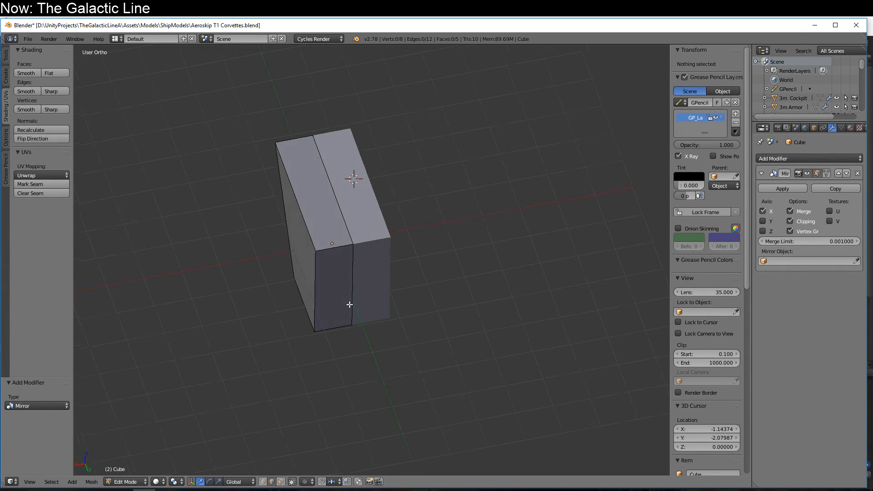
- Move the half block's outer side face 2.3 units outward along X
{"action": "key", "text": "KP_1"}
{"action": "key", "text": "z"}
{"action": "key", "text": "a"}
{"action": "key", "text": "b"}
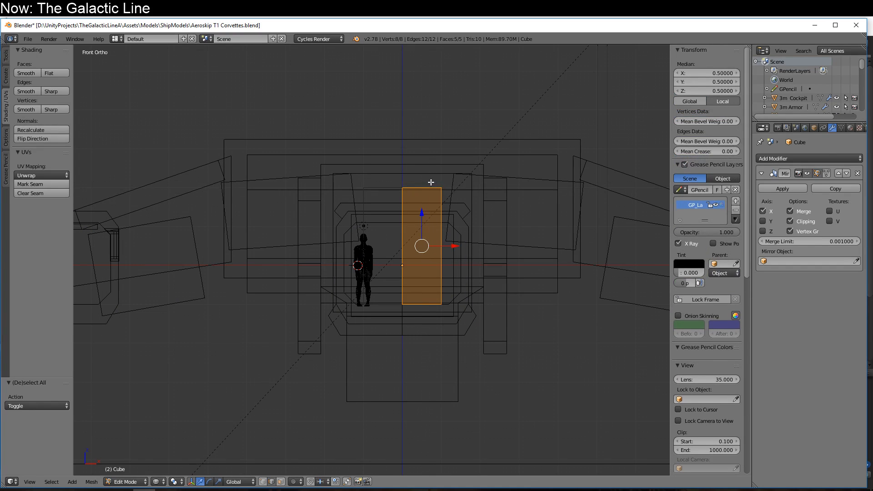
{"action": "left_click_drag", "start_coordinate": [430, 181], "coordinate": [497, 351]}
{"action": "key", "text": "a"}
{"action": "key", "text": "b"}
{"action": "left_click_drag", "start_coordinate": [431, 165], "coordinate": [471, 255]}
{"action": "key", "text": "z"}
{"action": "key", "text": "g"}
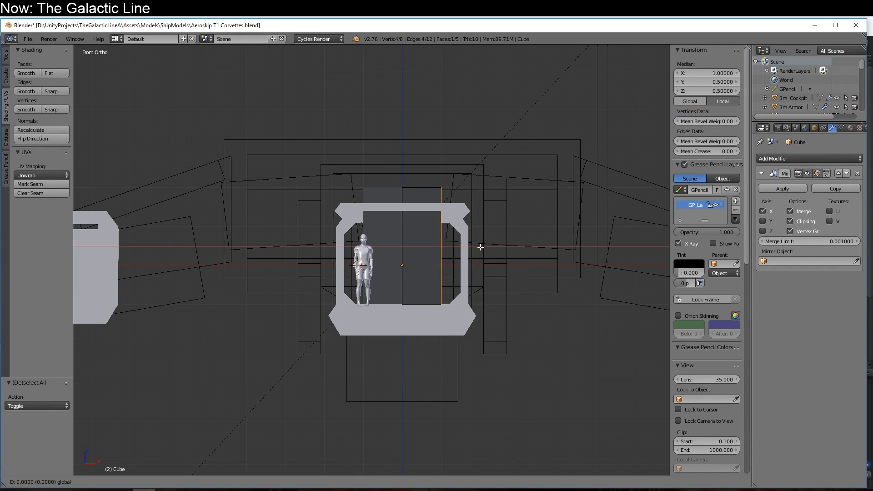
{"action": "left_click", "coordinate": [568, 271]}
- Extend the block's rear face farther back along Y and widen its outer rear edge
{"action": "middle_click_drag", "start_coordinate": [561, 271], "coordinate": [423, 301]}
{"action": "right_click", "coordinate": [347, 307]}
{"action": "right_click", "coordinate": [389, 277], "text": "shift"}
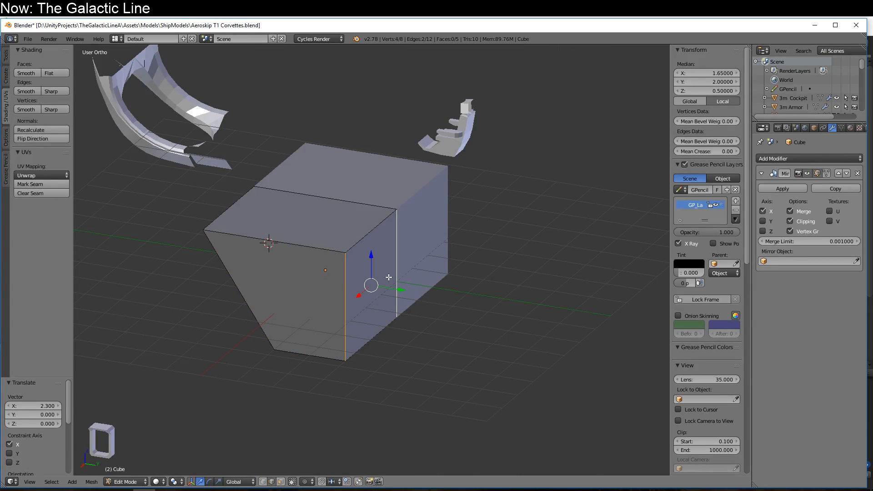
{"action": "left_click_drag", "start_coordinate": [401, 292], "coordinate": [420, 355], "text": "ctrl"}
{"action": "right_click", "coordinate": [460, 324]}
- Add a centred crosswise loop cut and move its top edge forward and up to about Y 0.514, Z 2.468
{"action": "middle_click_drag", "start_coordinate": [419, 355], "coordinate": [413, 250]}
{"action": "key", "text": "ctrl+r"}
{"action": "left_click", "coordinate": [412, 245]}
{"action": "right_click", "coordinate": [412, 245]}
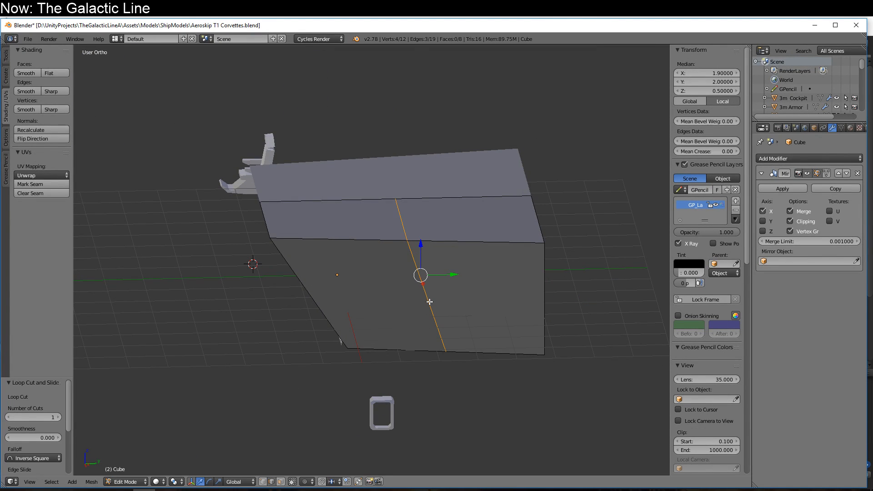
{"action": "middle_click_drag", "start_coordinate": [429, 301], "coordinate": [384, 235]}
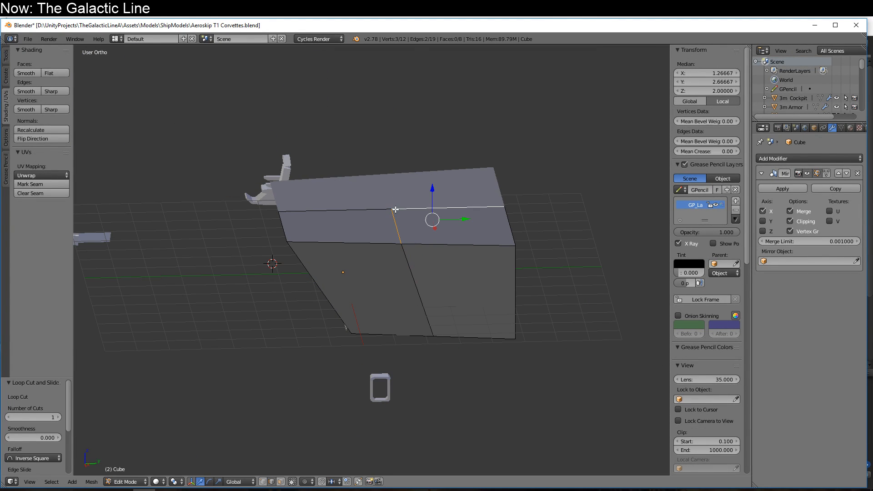
{"action": "mouse_move", "coordinate": [396, 216]}
{"action": "left_mouse_down"}
{"action": "mouse_move", "coordinate": [396, 190]}
{"action": "mouse_move", "coordinate": [391, 212]}
{"action": "left_mouse_up"}
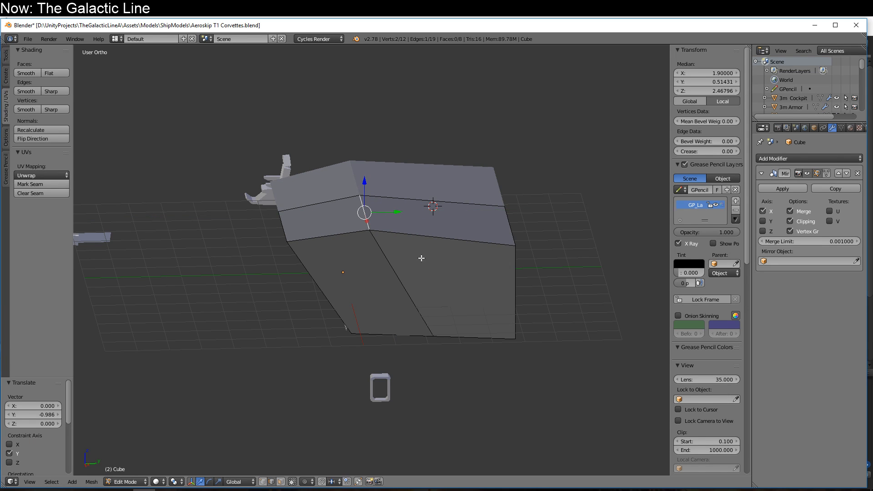
- Move the block's three crosswise bottom edges down 1 unit along Z
{"action": "middle_click_drag", "start_coordinate": [421, 255], "coordinate": [437, 225]}
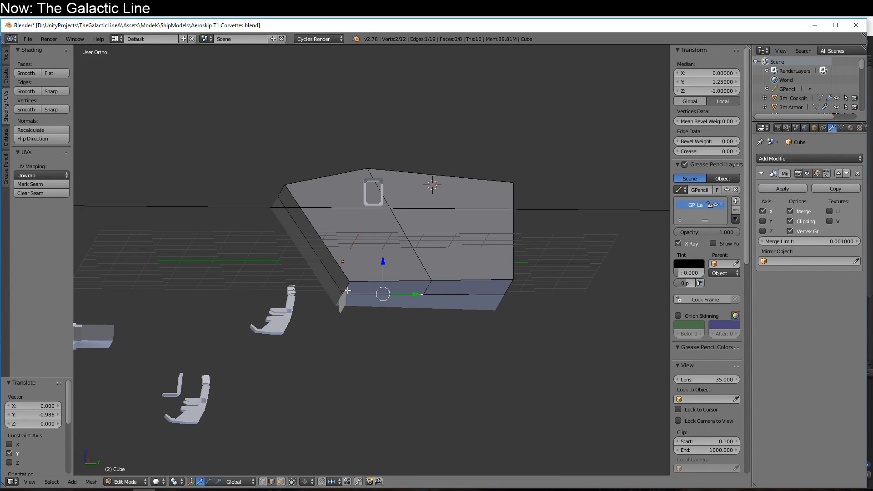
{"action": "left_click_drag", "start_coordinate": [427, 257], "coordinate": [430, 285]}
{"action": "middle_click_drag", "start_coordinate": [431, 285], "coordinate": [422, 318]}
{"action": "scroll", "coordinate": [423, 318], "scroll_direction": "down", "scroll_amount": 11}
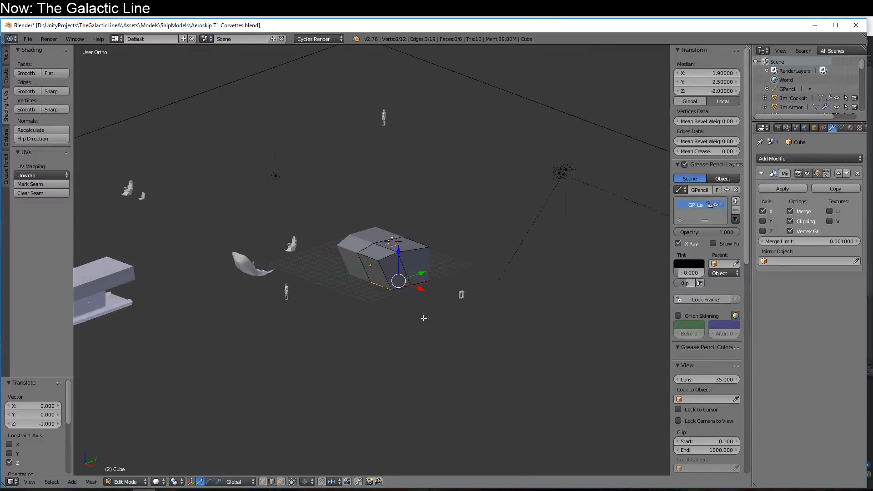
- Leave mesh editing and move the hull block to X -15, Y -27 at the end of the assembled ship modules
{"action": "middle_click_drag", "start_coordinate": [353, 320], "coordinate": [451, 341], "text": "shift"}
{"action": "scroll", "coordinate": [416, 319], "scroll_direction": "up", "scroll_amount": 1}
{"action": "scroll", "coordinate": [337, 357], "scroll_direction": "up", "scroll_amount": 3}
{"action": "middle_click_drag", "start_coordinate": [322, 371], "coordinate": [338, 333]}
{"action": "key", "text": "Tab"}
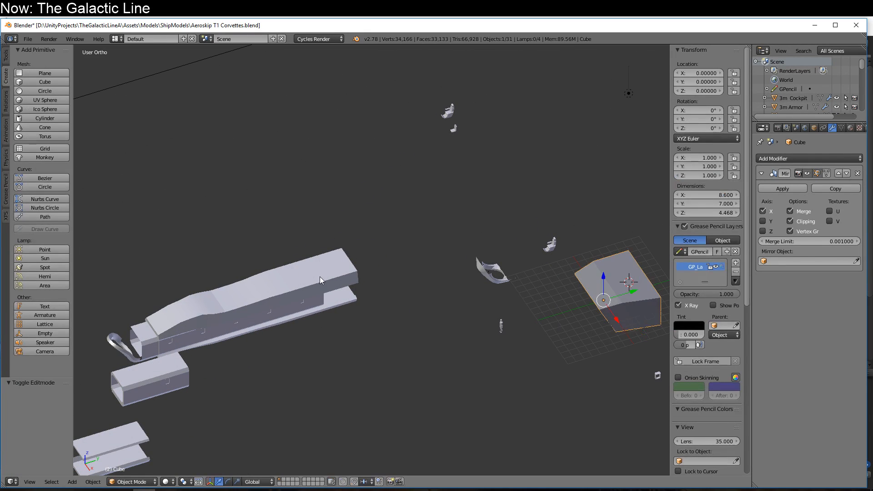
{"action": "right_click", "coordinate": [617, 305]}
{"action": "left_click_drag", "start_coordinate": [616, 317], "coordinate": [353, 272], "text": "ctrl"}
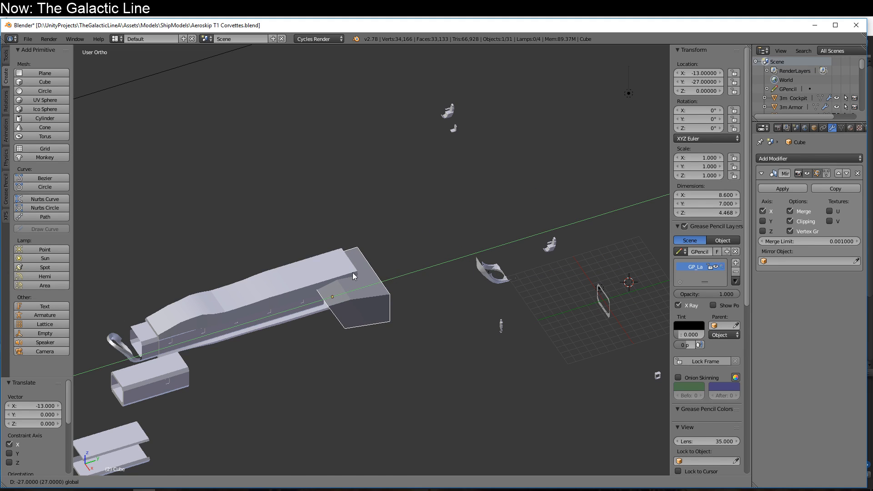
{"action": "left_click_drag", "start_coordinate": [341, 321], "coordinate": [340, 305], "text": "ctrl"}
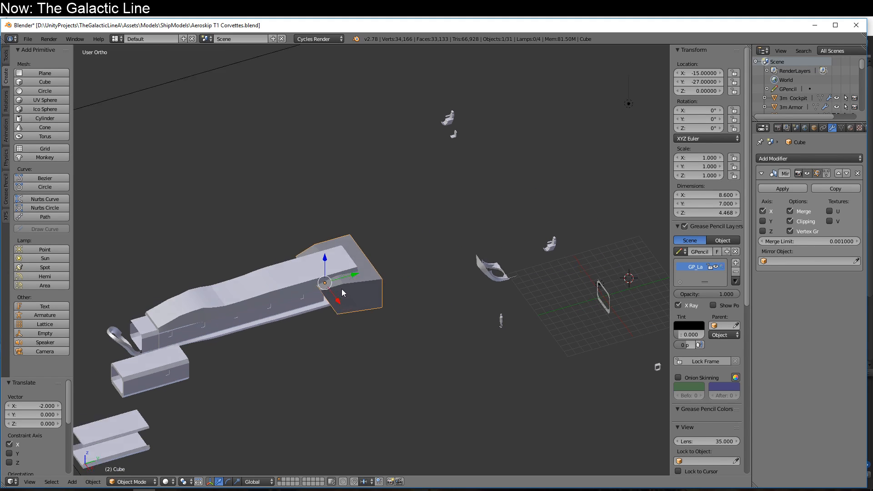
- Move the hull block 1 unit toward the ship modules along Y in side view, to Y -28
{"action": "key", "text": "KP_3"}
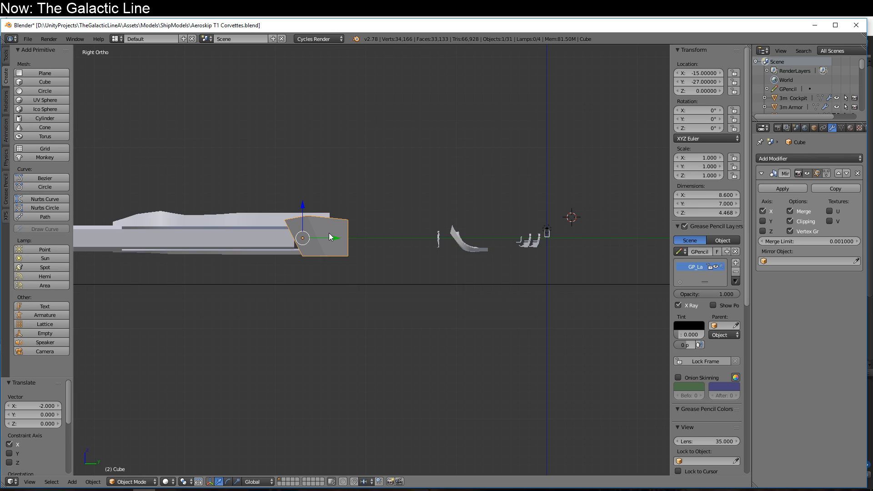
{"action": "left_click_drag", "start_coordinate": [329, 235], "coordinate": [286, 248], "text": "ctrl"}
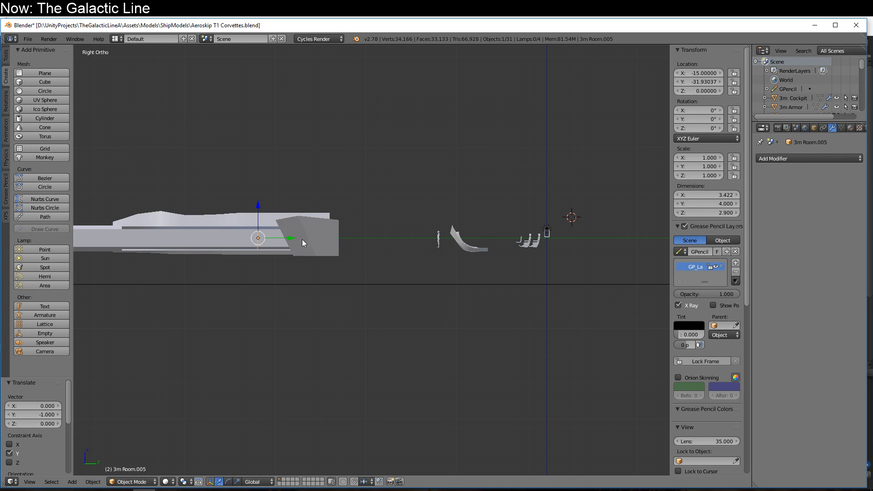
{"action": "mouse_move", "coordinate": [263, 252]}
{"action": "middle_mouse_down"}
{"action": "mouse_move", "coordinate": [383, 357]}
{"action": "mouse_move", "coordinate": [333, 308]}
{"action": "mouse_move", "coordinate": [364, 368]}
{"action": "mouse_move", "coordinate": [318, 415]}
{"action": "mouse_move", "coordinate": [312, 64]}
{"action": "mouse_move", "coordinate": [328, 150]}
{"action": "mouse_move", "coordinate": [329, 122]}
{"action": "mouse_move", "coordinate": [326, 411]}
{"action": "mouse_move", "coordinate": [344, 332]}
{"action": "mouse_move", "coordinate": [365, 335]}
{"action": "mouse_move", "coordinate": [337, 347]}
{"action": "mouse_move", "coordinate": [262, 268]}
{"action": "middle_mouse_up"}
{"action": "scroll", "coordinate": [364, 368], "scroll_direction": "up", "scroll_amount": 2}
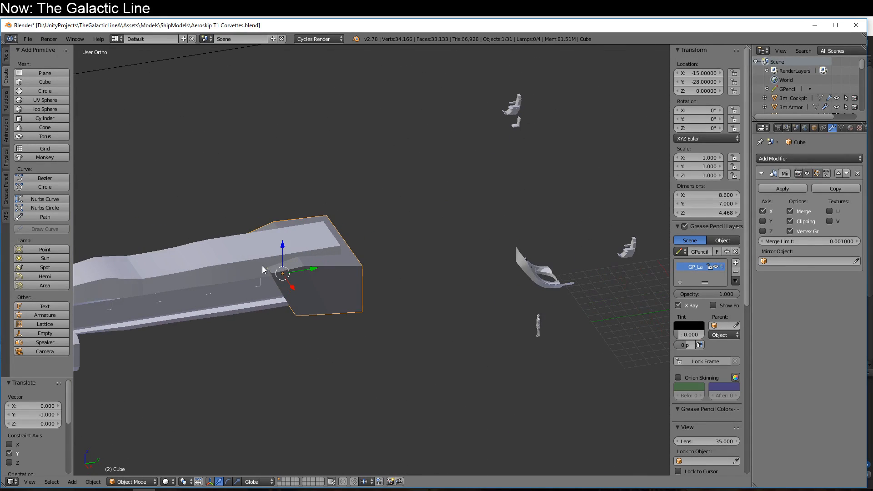
- Try flipping the end armor section, 3m Armor.003, 180 degrees about Y and rotate it another 180 degrees back
{"action": "type", "text": "ry180"}
{"action": "key", "text": "Return"}
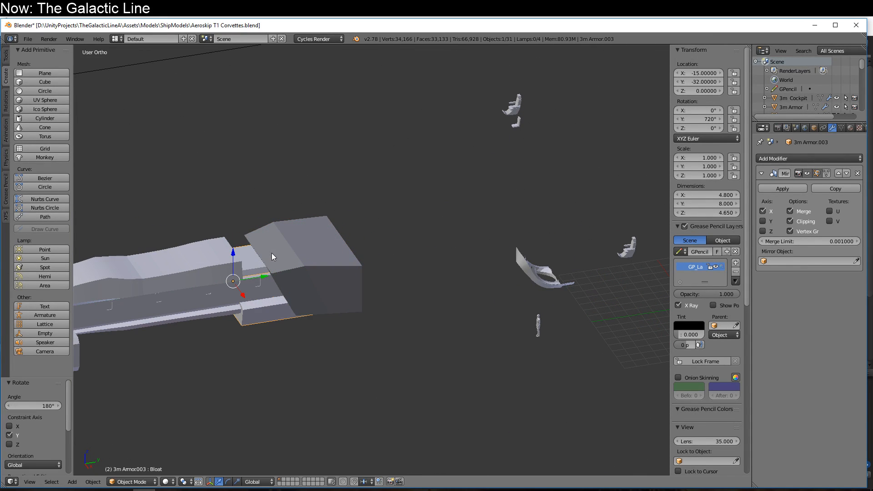
{"action": "middle_click_drag", "start_coordinate": [333, 268], "coordinate": [353, 291]}
{"action": "type", "text": "r"}
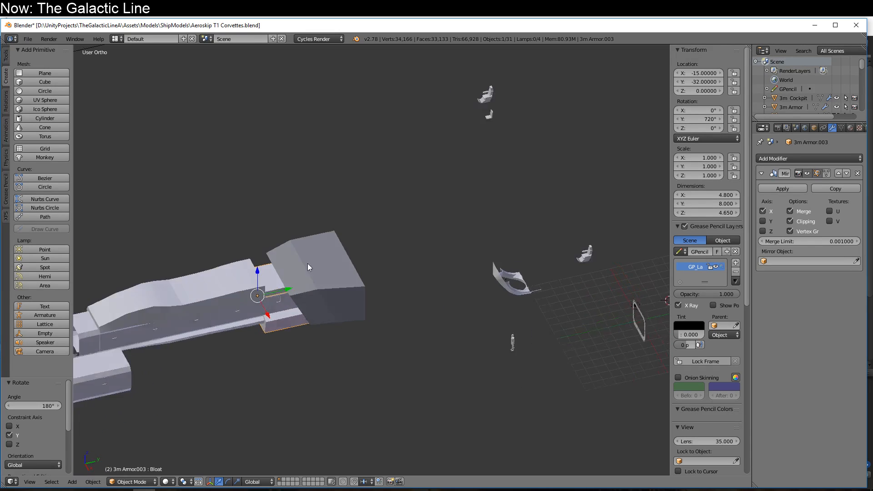
{"action": "type", "text": "y180"}
{"action": "key", "text": "Return"}
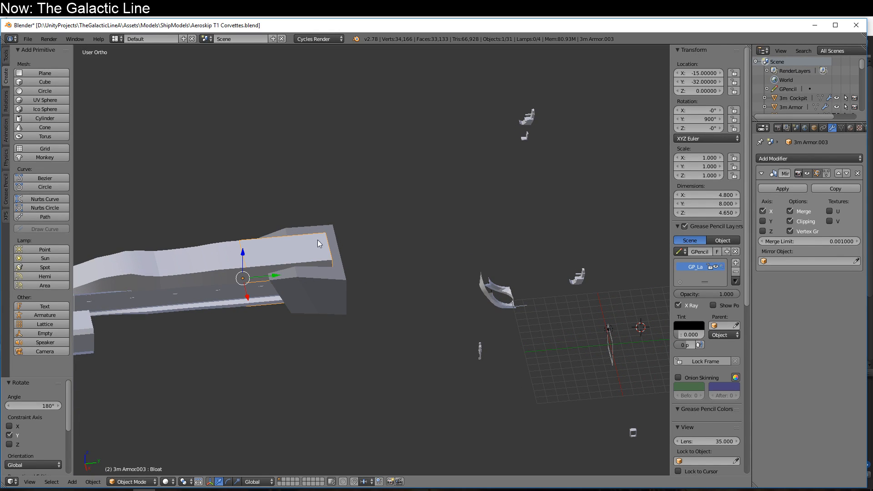
- Edit the hull block's mesh and move its three crosswise top edges up 1 unit along Z
{"action": "middle_click_drag", "start_coordinate": [317, 239], "coordinate": [415, 320]}
{"action": "right_click", "coordinate": [415, 319]}
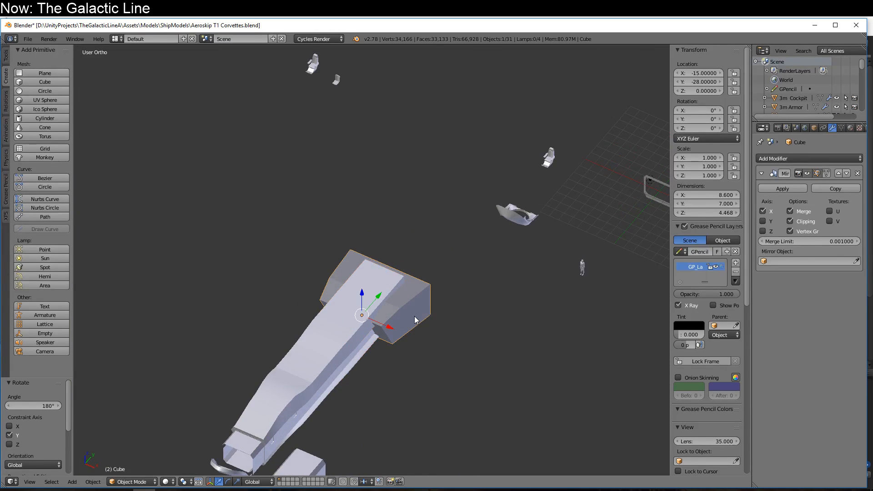
{"action": "key", "text": "Tab"}
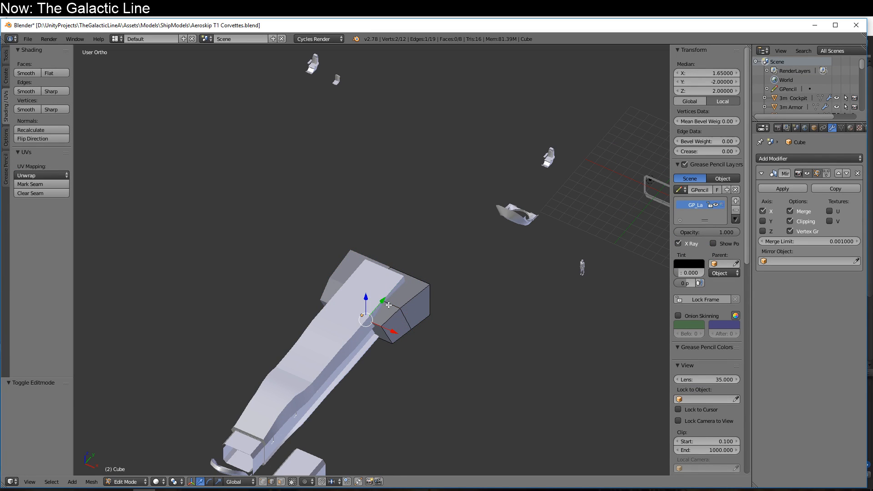
{"action": "key", "text": "KP_3"}
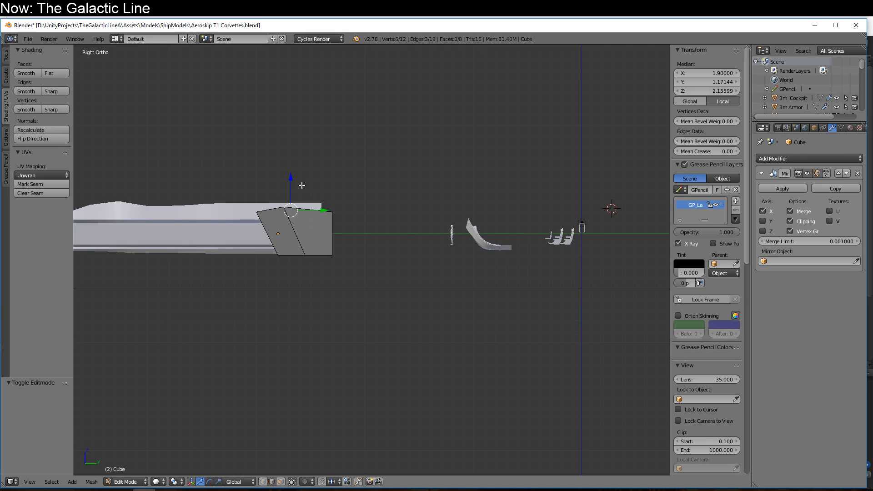
{"action": "key", "text": "g"}
{"action": "key", "text": "z"}
{"action": "key", "text": "1"}
{"action": "left_click_drag", "start_coordinate": [298, 164], "coordinate": [298, 165], "text": "ctrl"}
- Select the block's three outer side edges, try moving them outward along X and undo the move
{"action": "middle_click_drag", "start_coordinate": [321, 189], "coordinate": [339, 257]}
{"action": "right_click", "coordinate": [339, 262]}
{"action": "key", "text": "g"}
{"action": "key", "text": "x"}
{"action": "key", "text": "3"}
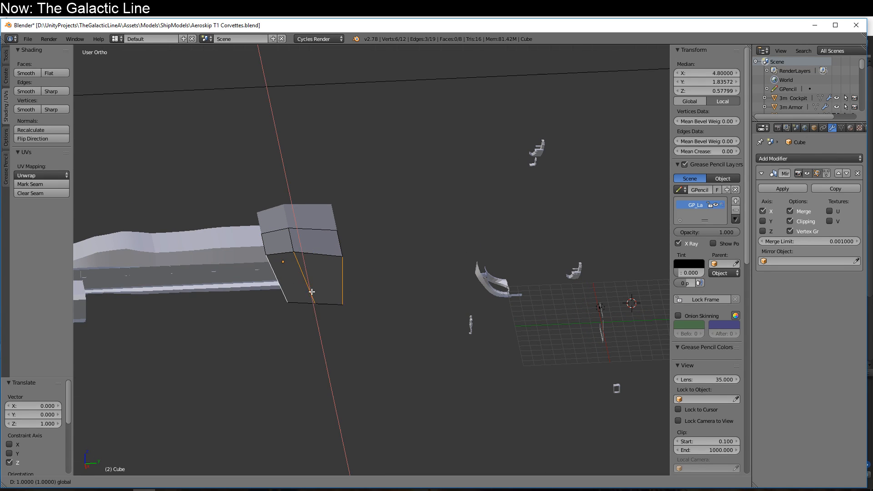
{"action": "key", "text": "Return"}
{"action": "key", "text": "ctrl+z"}
- Move the block's selected outer side edges 3 units outward along X in top view
{"action": "key", "text": "KP_7"}
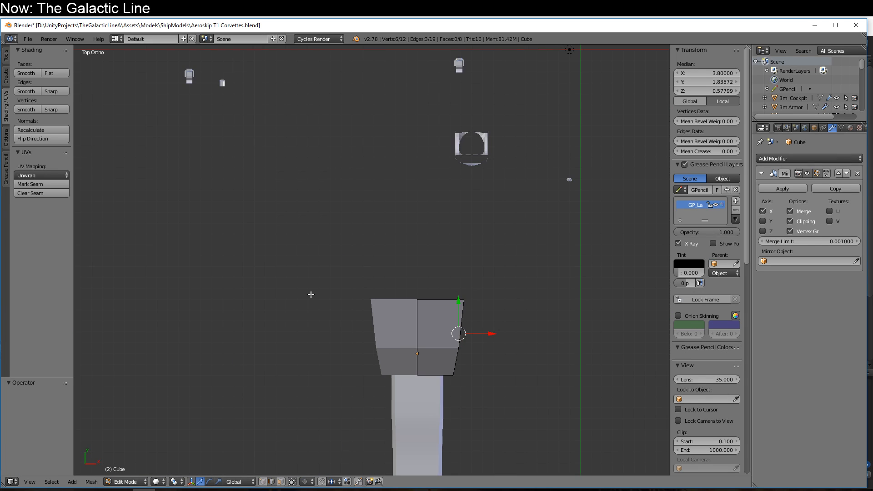
{"action": "scroll", "coordinate": [395, 302], "scroll_direction": "down", "scroll_amount": 2}
{"action": "key", "text": "g"}
{"action": "key", "text": "x"}
{"action": "key", "text": "1"}
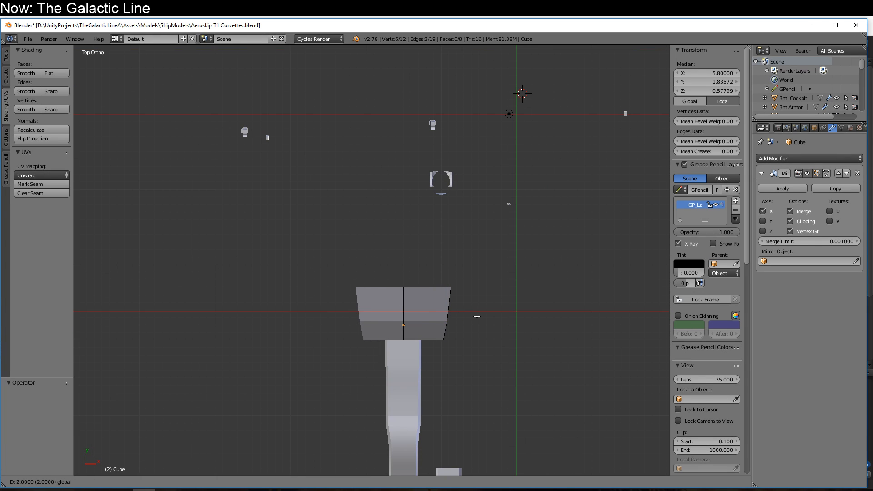
{"action": "key", "text": "Return"}
- Lower the block's bottom edges along Z to give the block an overall height of 6.468
{"action": "middle_click_drag", "start_coordinate": [482, 318], "coordinate": [344, 222]}
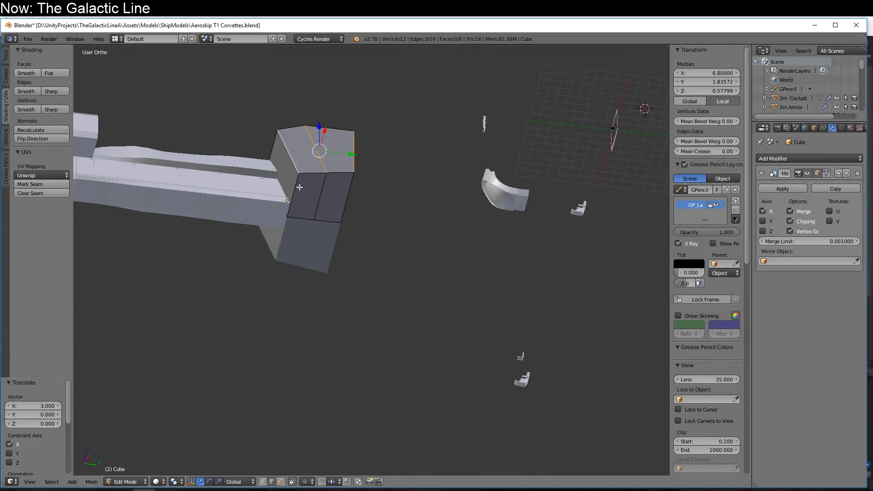
{"action": "left_click_drag", "start_coordinate": [320, 172], "coordinate": [321, 184]}
{"action": "left_click_drag", "start_coordinate": [321, 184], "coordinate": [322, 174]}
- Extend the block's rear face along Y to an overall length of 11 and move the middle side edge outward for a 15.6 width
{"action": "middle_click_drag", "start_coordinate": [318, 233], "coordinate": [263, 283]}
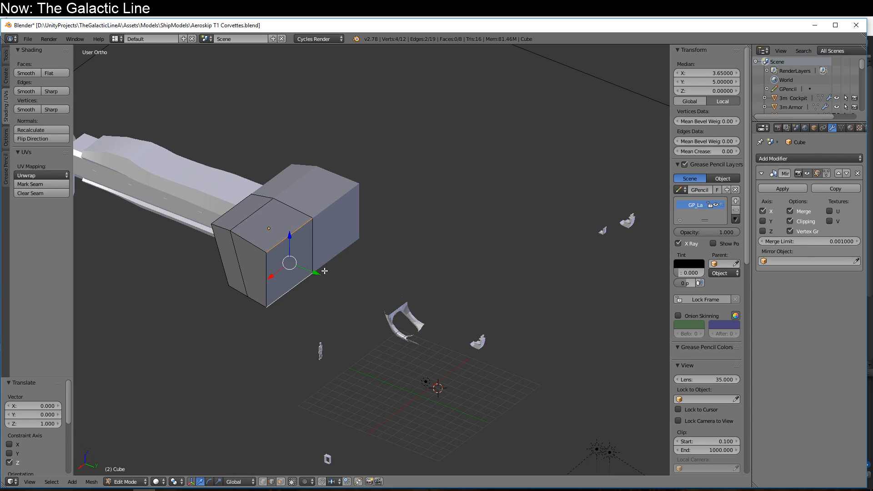
{"action": "left_click_drag", "start_coordinate": [324, 271], "coordinate": [349, 299]}
{"action": "middle_click_drag", "start_coordinate": [349, 300], "coordinate": [360, 360]}
{"action": "left_click_drag", "start_coordinate": [367, 375], "coordinate": [368, 382]}
{"action": "middle_click_drag", "start_coordinate": [368, 382], "coordinate": [321, 346]}
{"action": "scroll", "coordinate": [380, 364], "scroll_direction": "down", "scroll_amount": 4}
{"action": "key", "text": "Tab"}
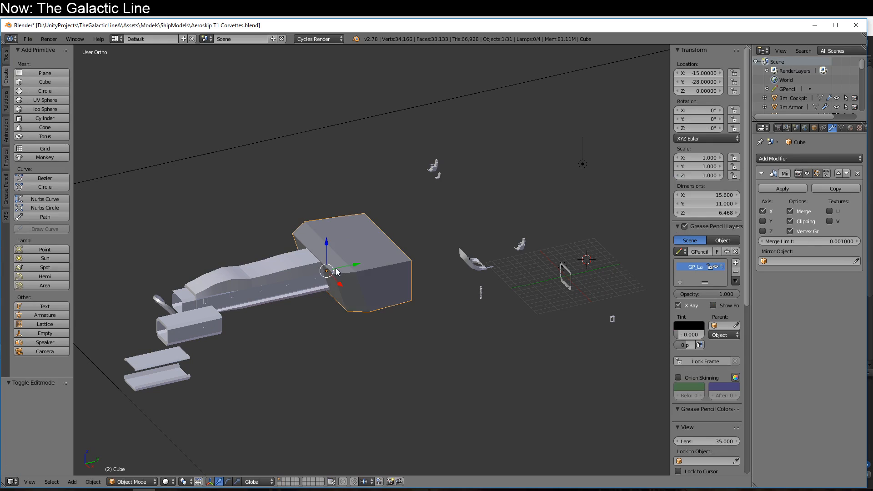
- Move the hull block along Y over the ship modules to Y -35
{"action": "key", "text": "g"}
{"action": "key", "text": "y"}
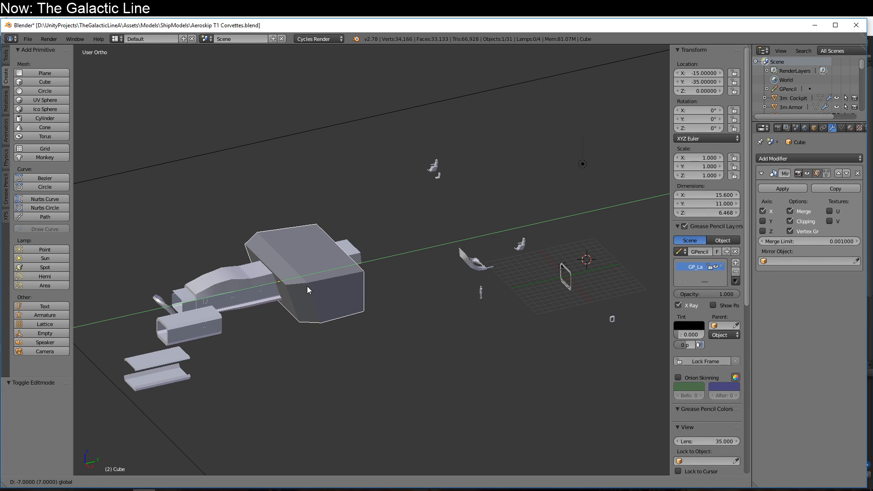
{"action": "left_click", "coordinate": [303, 289]}
{"action": "right_click", "coordinate": [257, 297]}
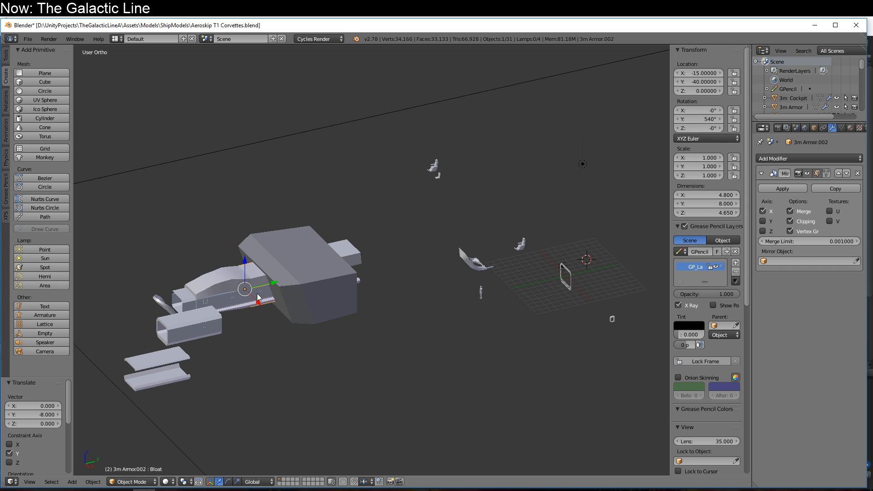
{"action": "key", "text": "g"}
{"action": "key", "text": "y"}
{"action": "left_click", "coordinate": [297, 279]}
{"action": "mouse_move", "coordinate": [341, 325]}
{"action": "middle_mouse_down"}
{"action": "mouse_move", "coordinate": [302, 313]}
{"action": "mouse_move", "coordinate": [326, 358]}
{"action": "mouse_move", "coordinate": [347, 306]}
{"action": "mouse_move", "coordinate": [368, 375]}
{"action": "mouse_move", "coordinate": [364, 345]}
{"action": "middle_mouse_up"}
- Move the block's front and middle outer side edges 1 unit inward along X
{"action": "key", "text": "Tab"}
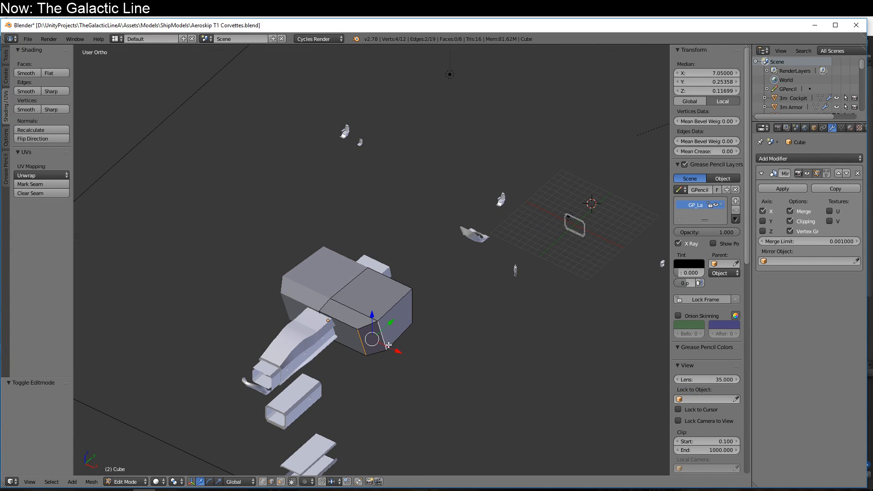
{"action": "left_click_drag", "start_coordinate": [399, 351], "coordinate": [391, 348]}
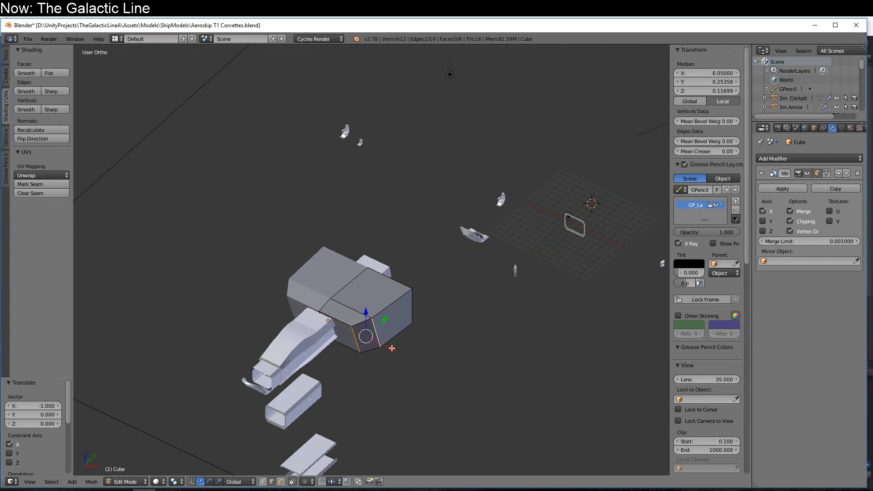
{"action": "middle_click_drag", "start_coordinate": [391, 348], "coordinate": [372, 344]}
- Leave mesh editing and move the hull block 8 units back along Y to Y -27
{"action": "key", "text": "Tab"}
{"action": "key", "text": "g"}
{"action": "key", "text": "y"}
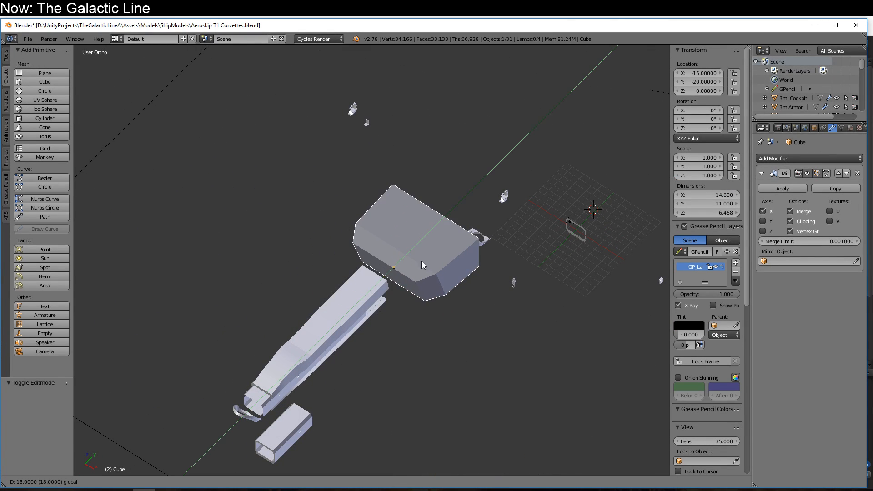
{"action": "key", "text": "8"}
{"action": "key", "text": "Return"}
- Rename the hull block object to Airlock Escape Pods Etc
{"action": "middle_click_drag", "start_coordinate": [393, 304], "coordinate": [522, 333]}
{"action": "left_click", "coordinate": [805, 128]}
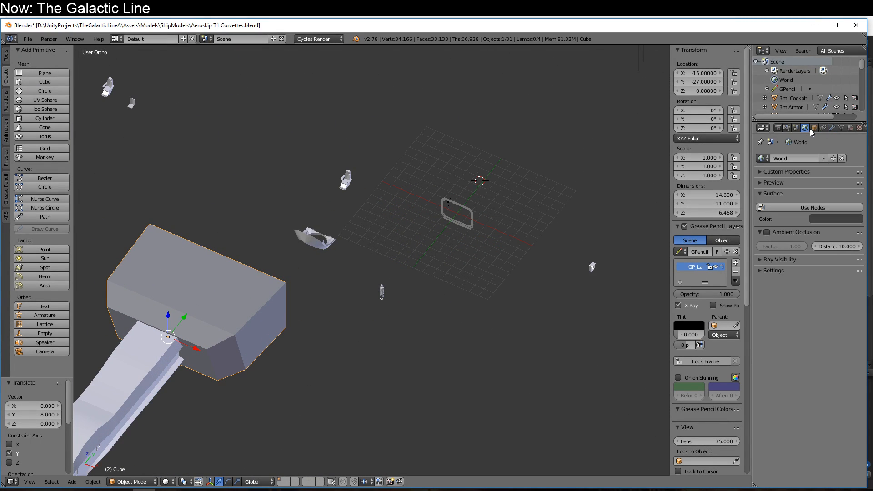
{"action": "left_click", "coordinate": [814, 128]}
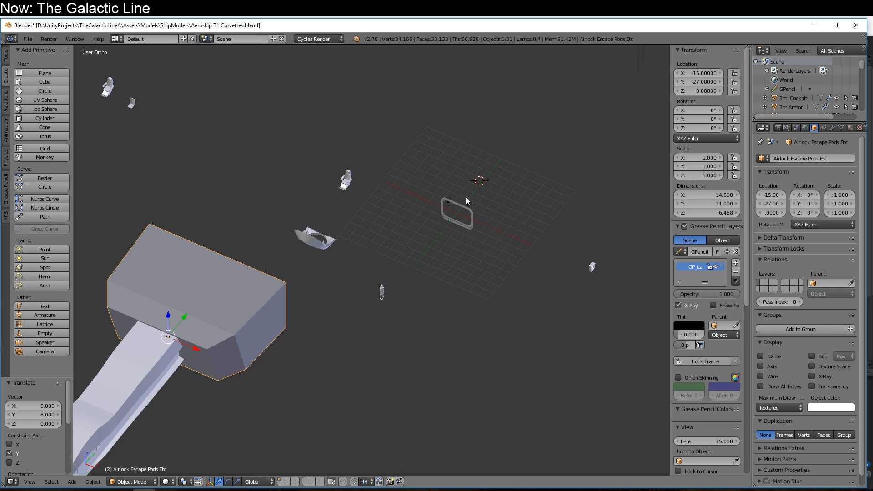
- Examine the hull block's shape and its fit with the ship modules from several angles and distances
{"action": "middle_click_drag", "start_coordinate": [466, 197], "coordinate": [333, 358]}
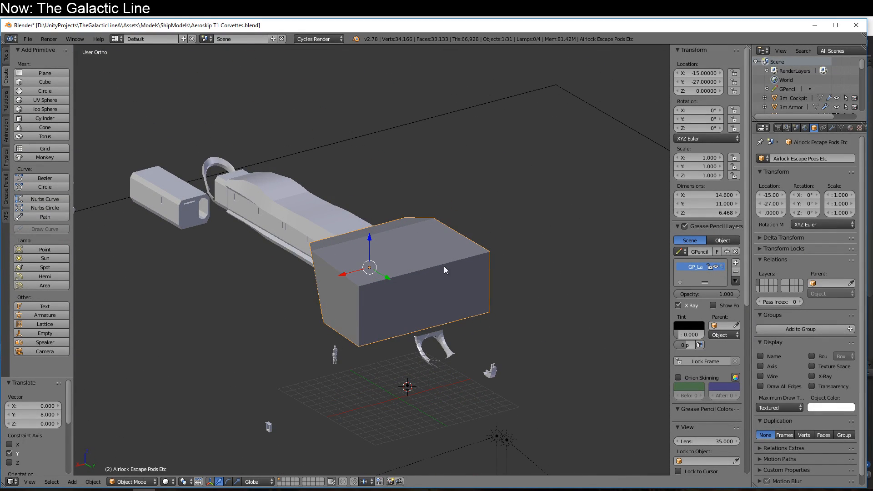
{"action": "middle_click_drag", "start_coordinate": [317, 286], "coordinate": [434, 329]}
{"action": "scroll", "coordinate": [349, 301], "scroll_direction": "down", "scroll_amount": 5}
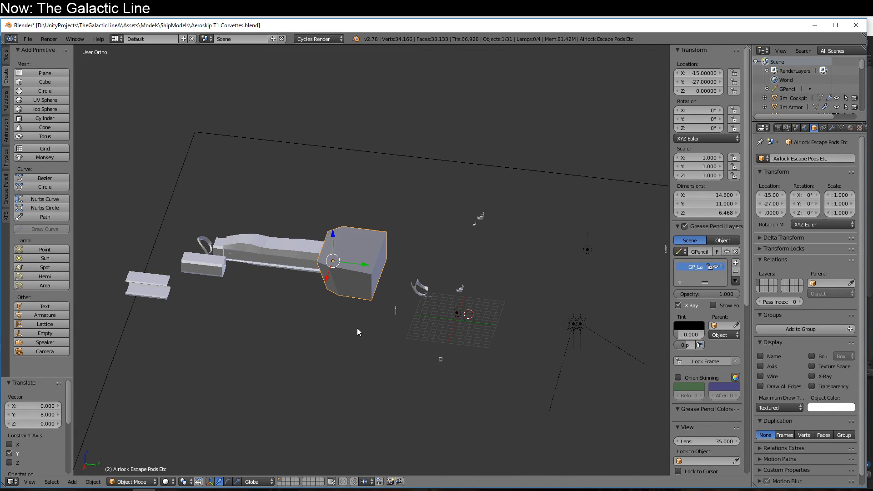
{"action": "scroll", "coordinate": [358, 329], "scroll_direction": "up", "scroll_amount": 6}
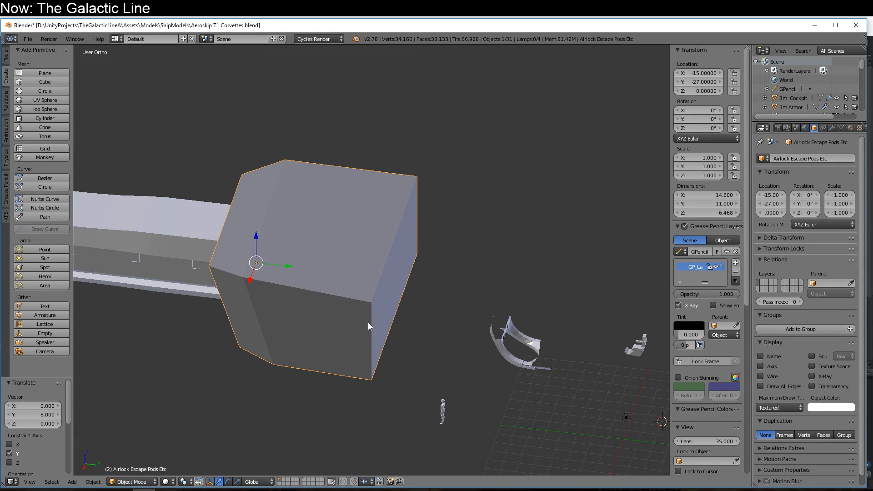
{"action": "scroll", "coordinate": [367, 323], "scroll_direction": "down", "scroll_amount": 4}
{"action": "middle_click_drag", "start_coordinate": [367, 323], "coordinate": [332, 358]}
{"action": "scroll", "coordinate": [427, 362], "scroll_direction": "up", "scroll_amount": 3}
{"action": "scroll", "coordinate": [437, 364], "scroll_direction": "down", "scroll_amount": 4}
{"action": "scroll", "coordinate": [295, 345], "scroll_direction": "up", "scroll_amount": 2}
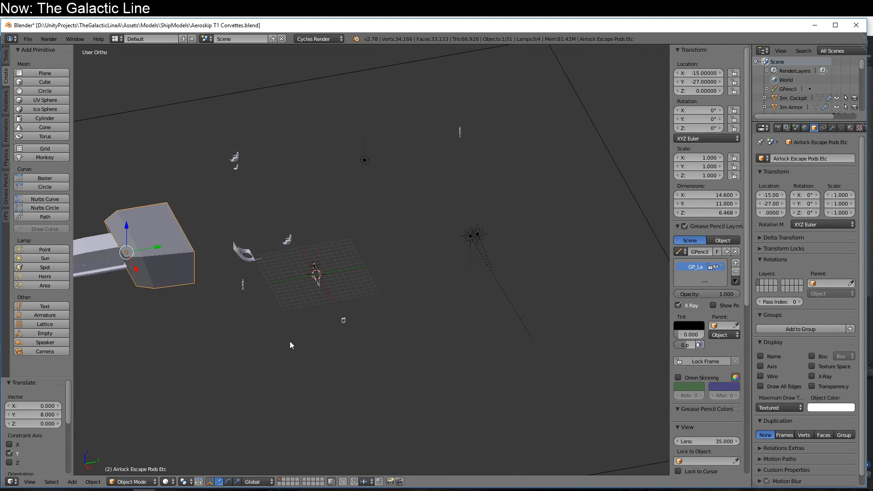
{"action": "scroll", "coordinate": [318, 345], "scroll_direction": "up", "scroll_amount": 5}
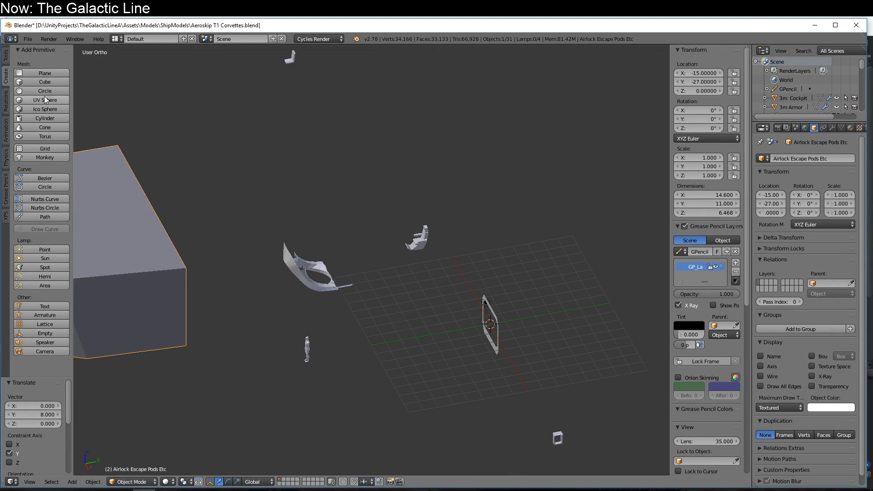
- Add a new cube and move it to X -17, Y -17 at the rear of the hull block
{"action": "left_click", "coordinate": [45, 82]}
{"action": "key", "text": "g"}
{"action": "key", "text": "x"}
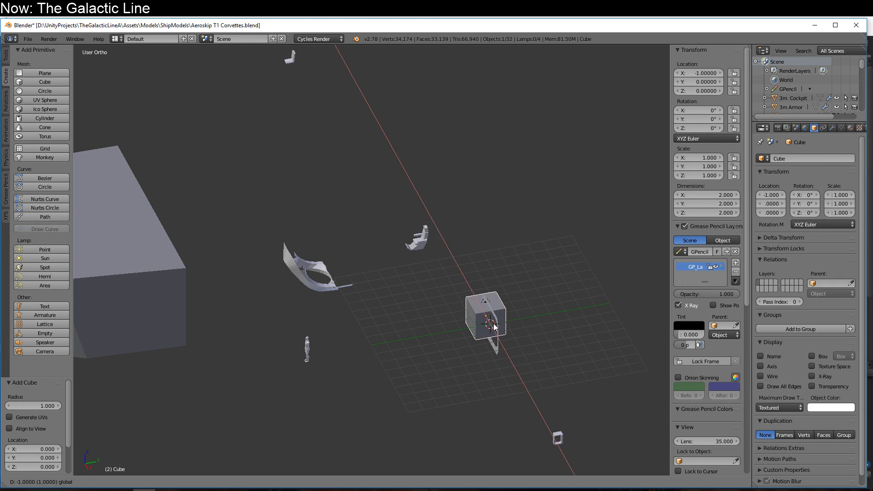
{"action": "left_click", "coordinate": [411, 180]}
{"action": "key", "text": "g"}
{"action": "key", "text": "y"}
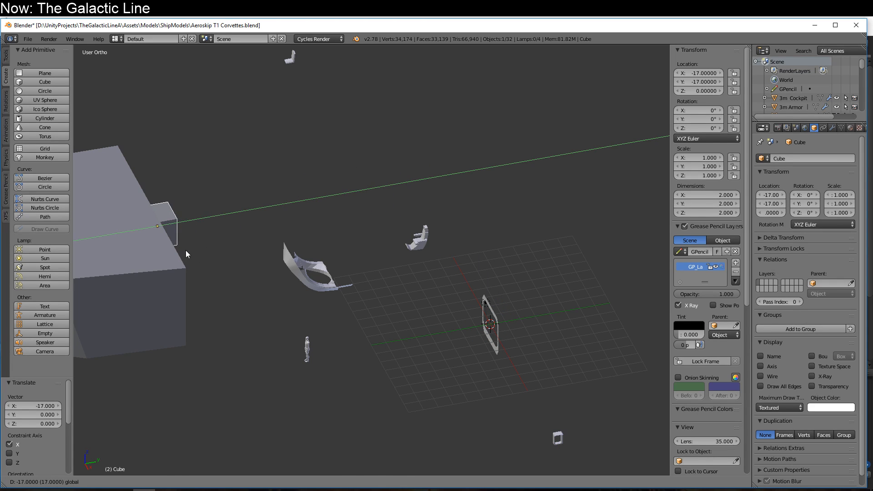
{"action": "left_click", "coordinate": [185, 250]}
{"action": "key", "text": "KP_7"}
{"action": "scroll", "coordinate": [132, 288], "scroll_direction": "down", "scroll_amount": 5}
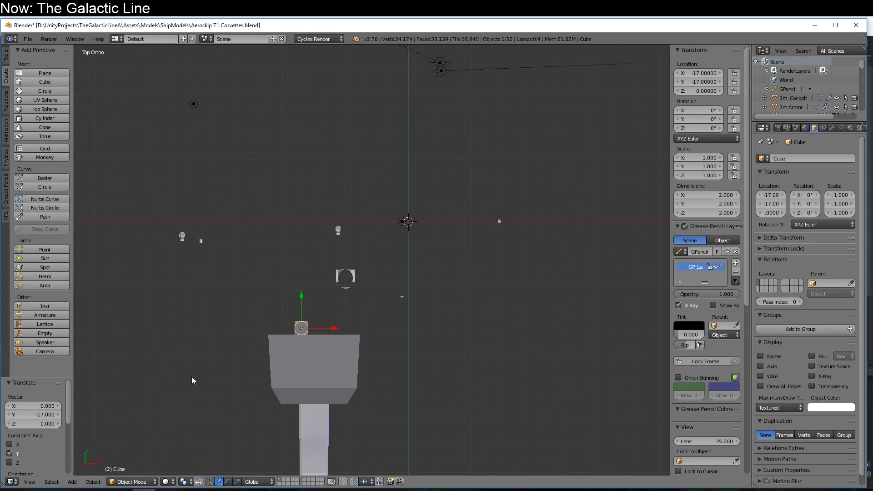
- Move the cube to X -15, then cut it down its centre and delete its negative-X half
{"action": "middle_click_drag", "start_coordinate": [290, 360], "coordinate": [304, 316], "text": "shift"}
{"action": "left_click_drag", "start_coordinate": [339, 284], "coordinate": [358, 281]}
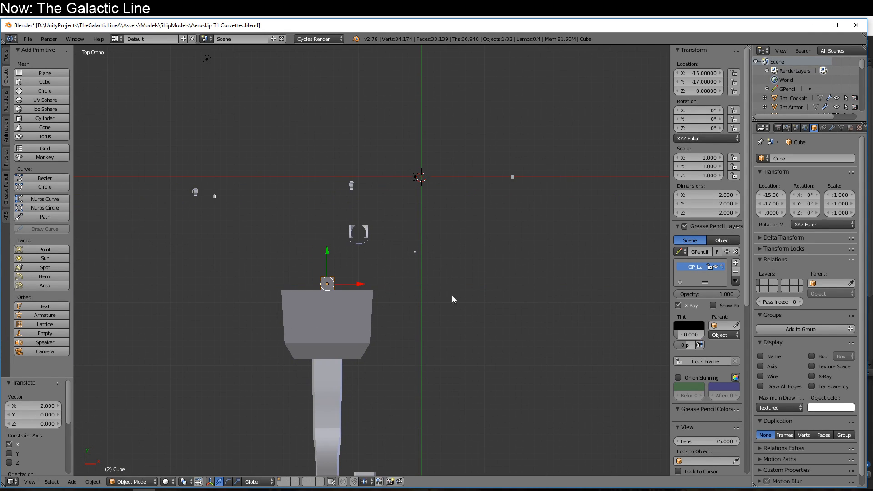
{"action": "key", "text": "Tab"}
{"action": "key", "text": "ctrl+r"}
{"action": "double_click", "coordinate": [323, 285]}
{"action": "key", "text": "z"}
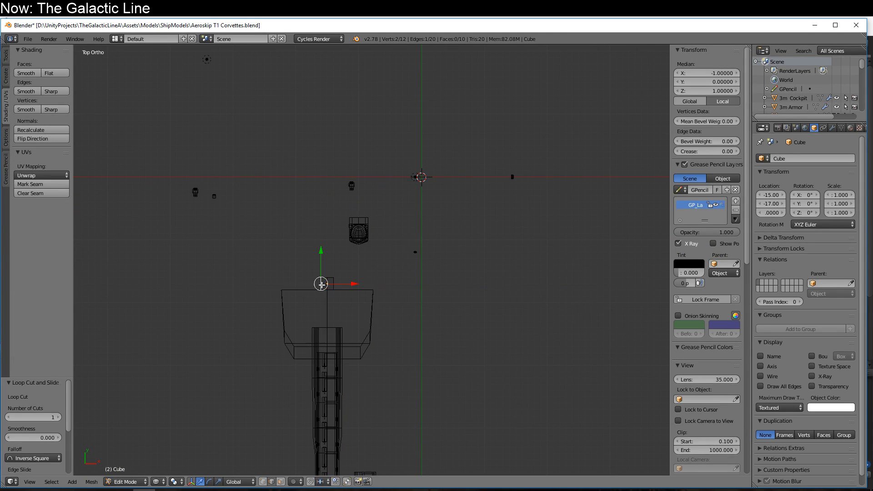
{"action": "key", "text": "x"}
{"action": "left_click", "coordinate": [319, 285]}
{"action": "key", "text": "z"}
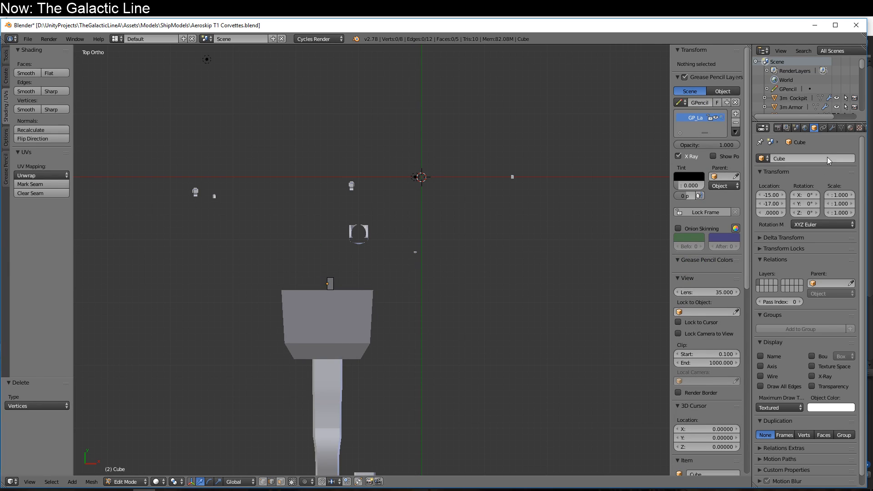
- Add a Mirror modifier to the remaining half cube
{"action": "left_click", "coordinate": [833, 128]}
{"action": "left_click", "coordinate": [819, 156]}
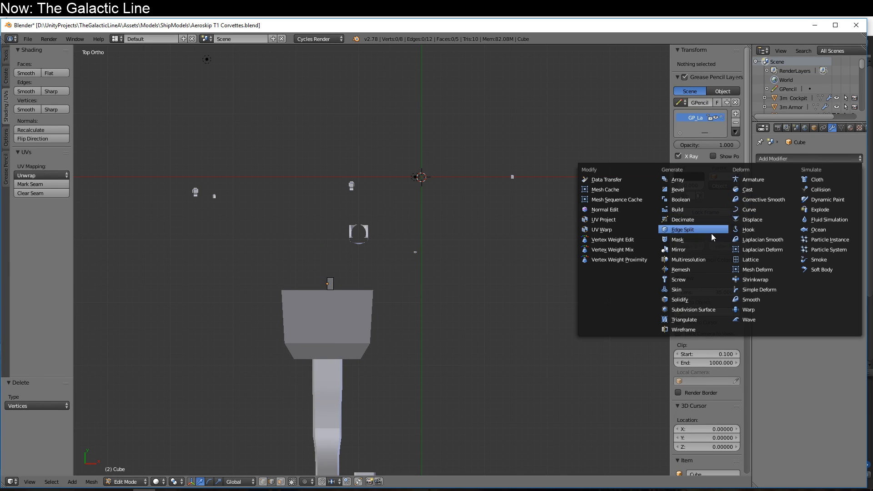
{"action": "left_click", "coordinate": [702, 250]}
- Raise the top edges of the half cube along Z to a local height of 3
{"action": "middle_click_drag", "start_coordinate": [322, 355], "coordinate": [303, 185]}
{"action": "right_click", "coordinate": [303, 185]}
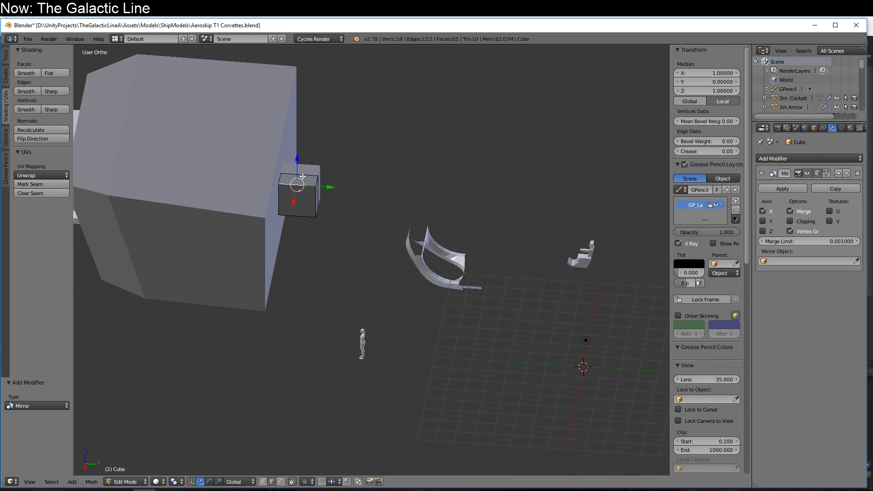
{"action": "right_click", "coordinate": [300, 176], "text": "shift"}
{"action": "key", "text": "KP_3"}
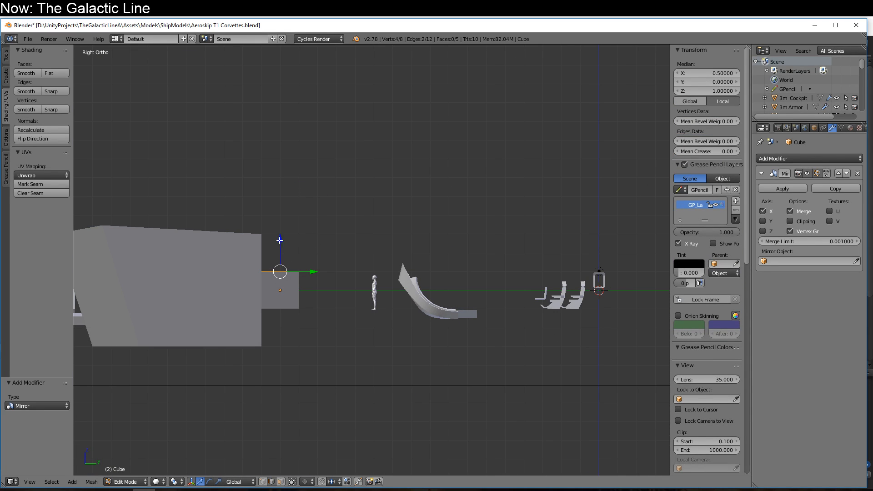
{"action": "left_click_drag", "start_coordinate": [279, 240], "coordinate": [280, 193], "text": "ctrl"}
{"action": "key", "text": "e"}
{"action": "right_click", "coordinate": [281, 215]}
{"action": "middle_click_drag", "start_coordinate": [280, 193], "coordinate": [326, 249]}
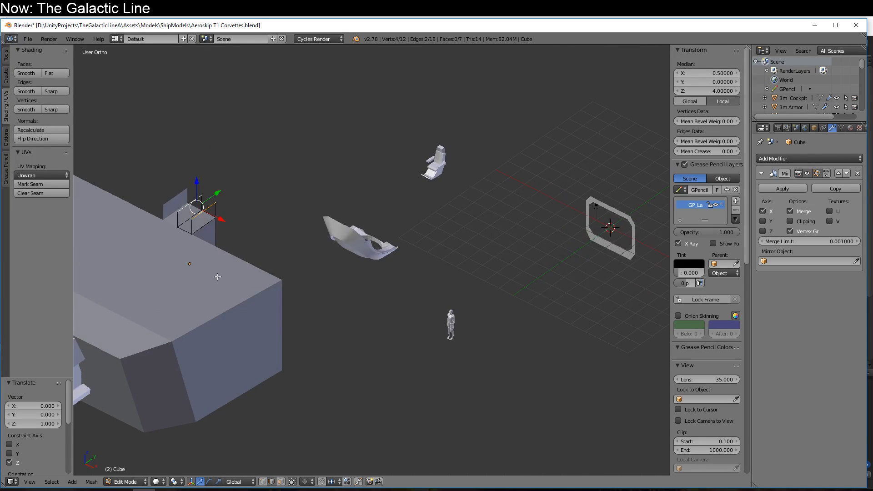
{"action": "key", "text": "ctrl+z"}
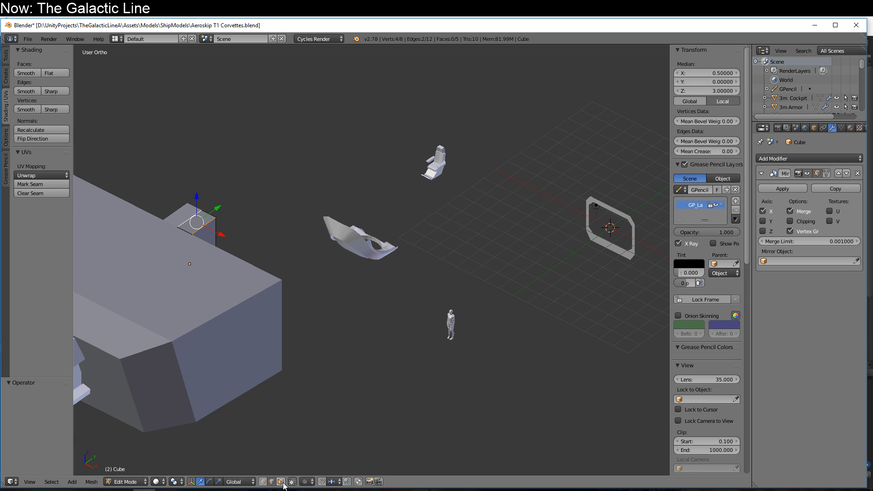
- Extrude the top face of the half cube 1 unit upward along Z
{"action": "left_click", "coordinate": [283, 483]}
{"action": "right_click", "coordinate": [199, 223]}
{"action": "key", "text": "e"}
{"action": "right_click", "coordinate": [203, 204]}
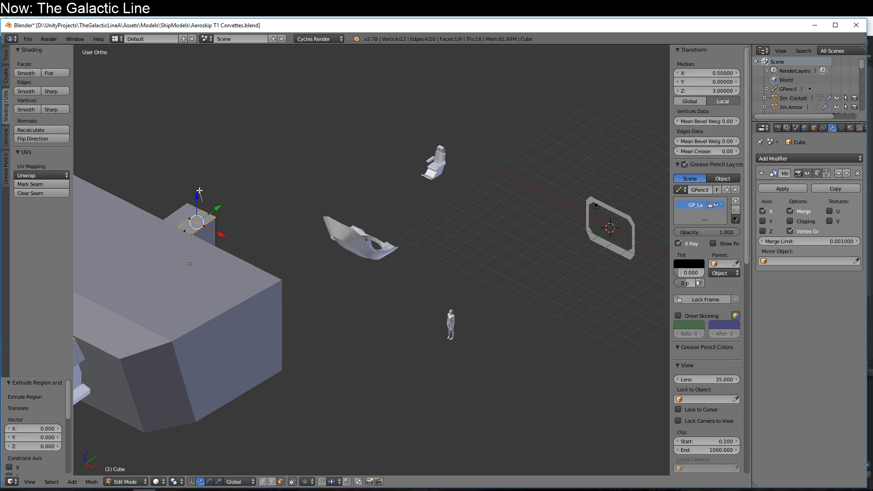
{"action": "left_click_drag", "start_coordinate": [200, 191], "coordinate": [198, 152]}
- Extrude the upper section's hull-facing side face 4 units along negative Y over the hull block
{"action": "right_click", "coordinate": [180, 231]}
{"action": "middle_click_drag", "start_coordinate": [253, 232], "coordinate": [390, 199], "text": "shift"}
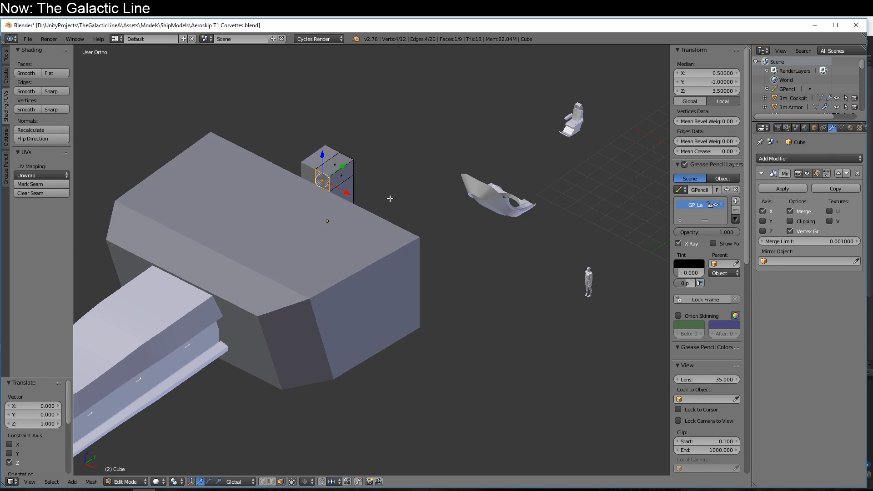
{"action": "key", "text": "e"}
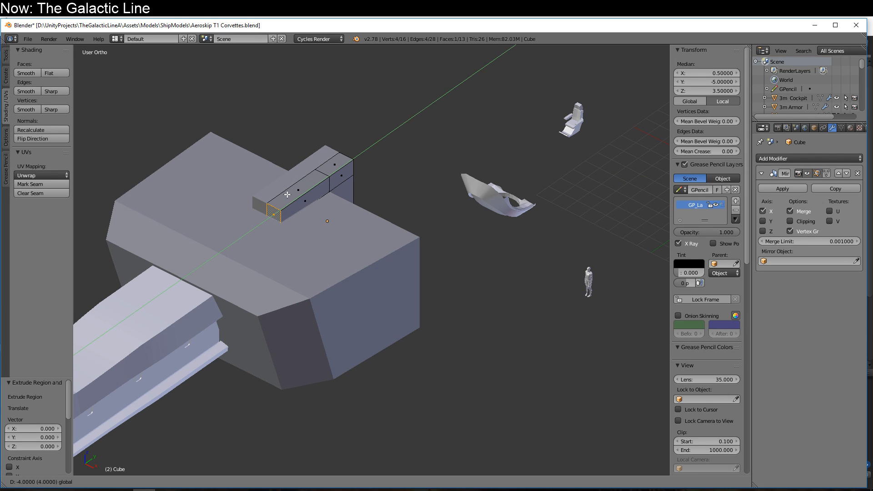
{"action": "left_click", "coordinate": [288, 194]}
- Widen the mirrored block by moving its outer side faces outward along X
{"action": "middle_click_drag", "start_coordinate": [344, 251], "coordinate": [357, 167]}
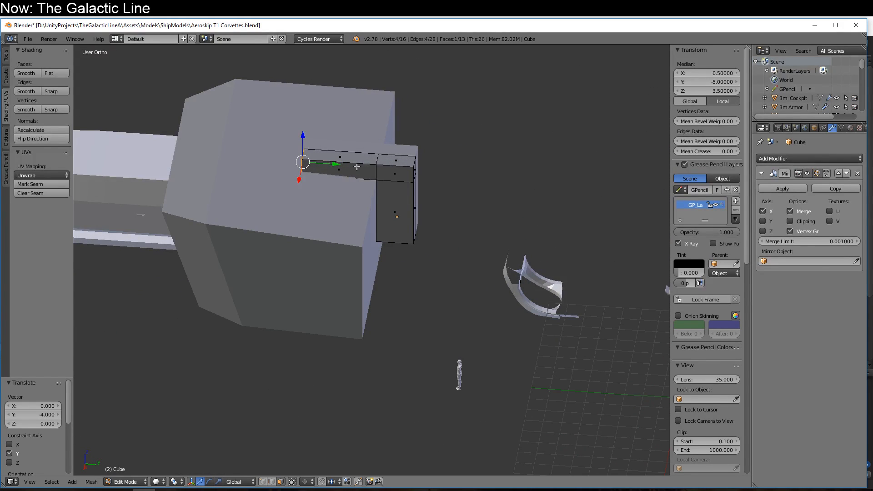
{"action": "right_click", "coordinate": [357, 167]}
{"action": "right_click", "coordinate": [398, 171], "text": "shift"}
{"action": "right_click", "coordinate": [397, 206], "text": "shift"}
{"action": "left_click_drag", "start_coordinate": [369, 206], "coordinate": [385, 242]}
- Raise the top face above the column 1 unit along Z so the forward section slopes down to the hull
{"action": "right_click", "coordinate": [392, 196]}
{"action": "mouse_move", "coordinate": [371, 246]}
{"action": "middle_mouse_down"}
{"action": "mouse_move", "coordinate": [395, 236]}
{"action": "mouse_move", "coordinate": [282, 220]}
{"action": "mouse_move", "coordinate": [415, 262]}
{"action": "mouse_move", "coordinate": [335, 228]}
{"action": "mouse_move", "coordinate": [382, 218]}
{"action": "mouse_move", "coordinate": [359, 228]}
{"action": "mouse_move", "coordinate": [358, 220]}
{"action": "mouse_move", "coordinate": [304, 255]}
{"action": "mouse_move", "coordinate": [283, 327]}
{"action": "mouse_move", "coordinate": [318, 286]}
{"action": "mouse_move", "coordinate": [405, 249]}
{"action": "mouse_move", "coordinate": [365, 242]}
{"action": "middle_mouse_up"}
{"action": "left_click_drag", "start_coordinate": [386, 139], "coordinate": [389, 132]}
{"action": "middle_click_drag", "start_coordinate": [371, 302], "coordinate": [371, 347]}
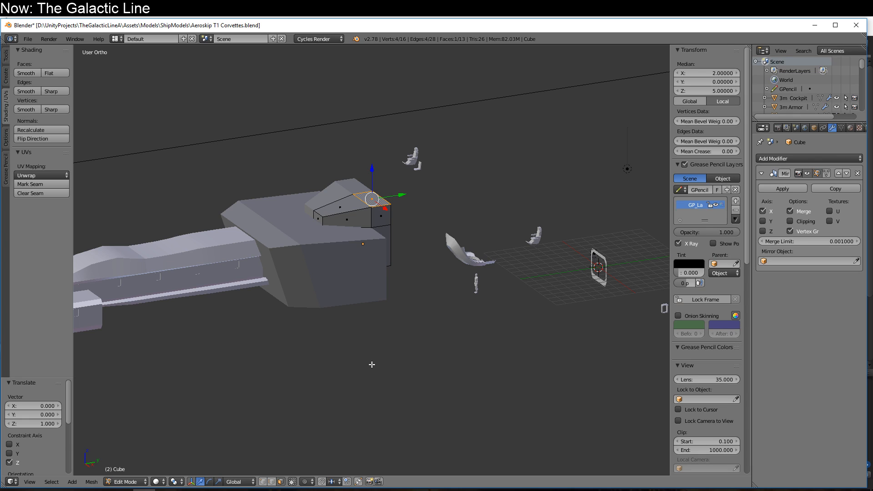
- Extrude the upper section's positive-Y face 4 units along Y to form an overhanging arm
{"action": "middle_click_drag", "start_coordinate": [367, 360], "coordinate": [283, 314]}
{"action": "middle_click_drag", "start_coordinate": [237, 286], "coordinate": [328, 240]}
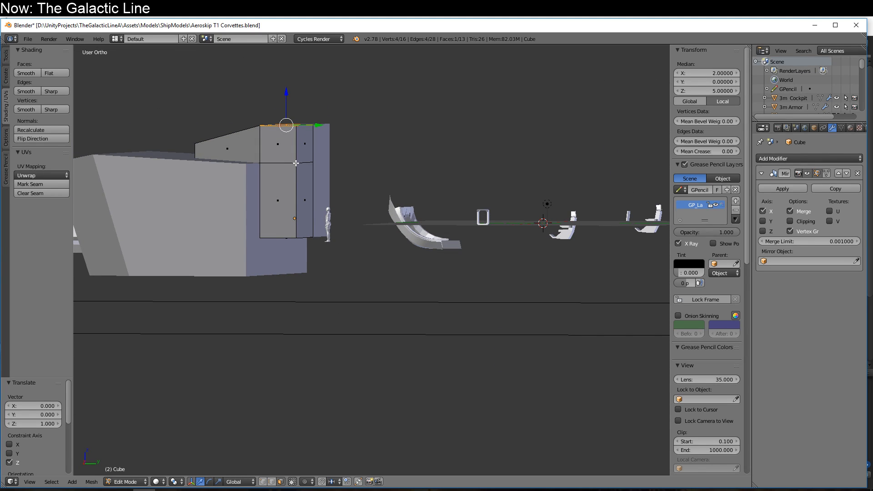
{"action": "right_click", "coordinate": [309, 153]}
{"action": "key", "text": "e"}
{"action": "key", "text": "4"}
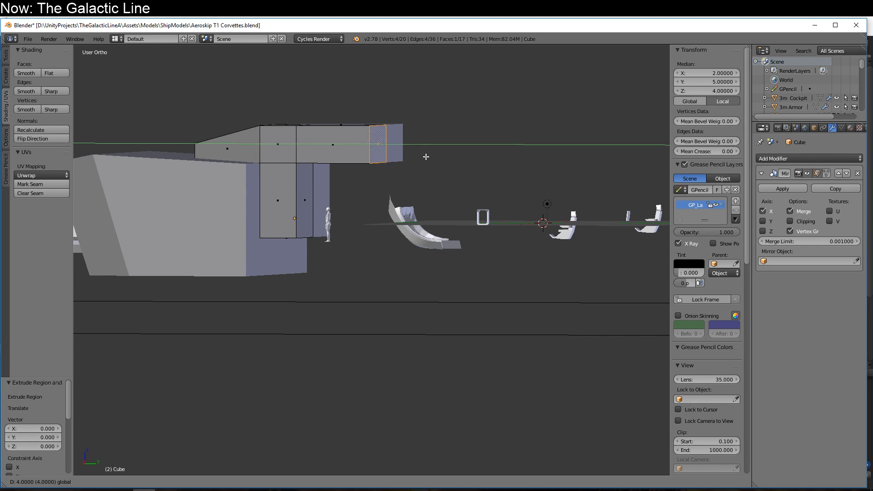
{"action": "key", "text": "Return"}
- Thin the column below the arm by moving its positive-Y edge loop -1.018 units along Y
{"action": "left_click", "coordinate": [272, 482]}
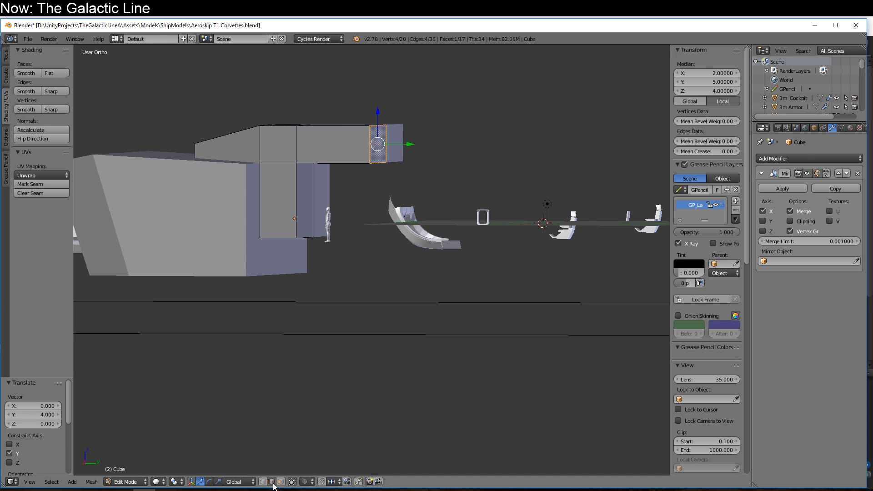
{"action": "right_click", "coordinate": [294, 218], "text": "alt"}
{"action": "right_click", "coordinate": [309, 203], "text": "alt+shift"}
{"action": "right_click", "coordinate": [287, 152], "text": "alt+shift"}
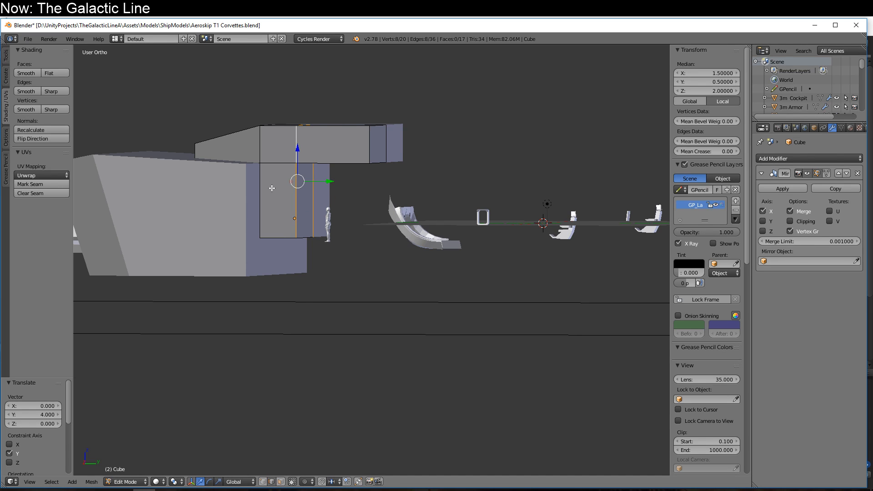
{"action": "middle_click_drag", "start_coordinate": [271, 188], "coordinate": [318, 188]}
{"action": "key", "text": "KP_3"}
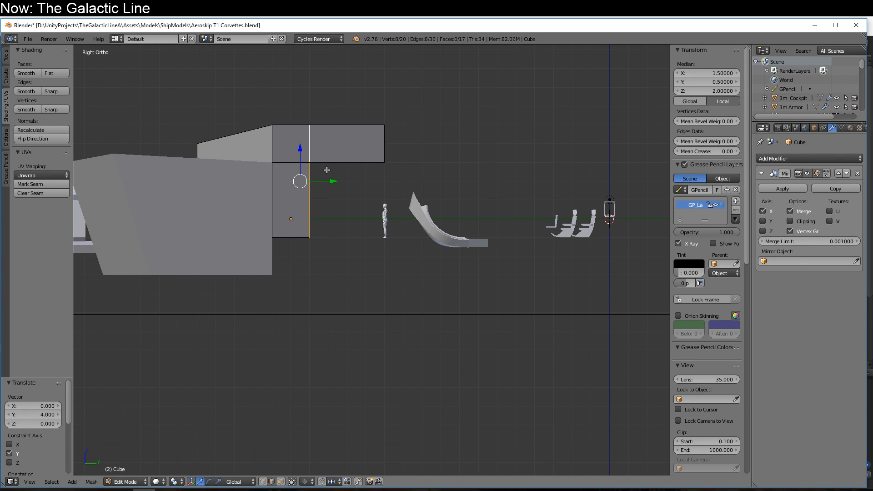
{"action": "mouse_move", "coordinate": [334, 177]}
{"action": "left_mouse_down"}
{"action": "mouse_move", "coordinate": [311, 180]}
{"action": "mouse_move", "coordinate": [321, 180]}
{"action": "left_mouse_up"}
- Extrude the end face of the overhanging arm 1 unit along Y
{"action": "middle_click_drag", "start_coordinate": [321, 180], "coordinate": [377, 167]}
{"action": "right_click", "coordinate": [377, 167]}
{"action": "right_click", "coordinate": [355, 143], "text": "shift"}
{"action": "left_click", "coordinate": [281, 481]}
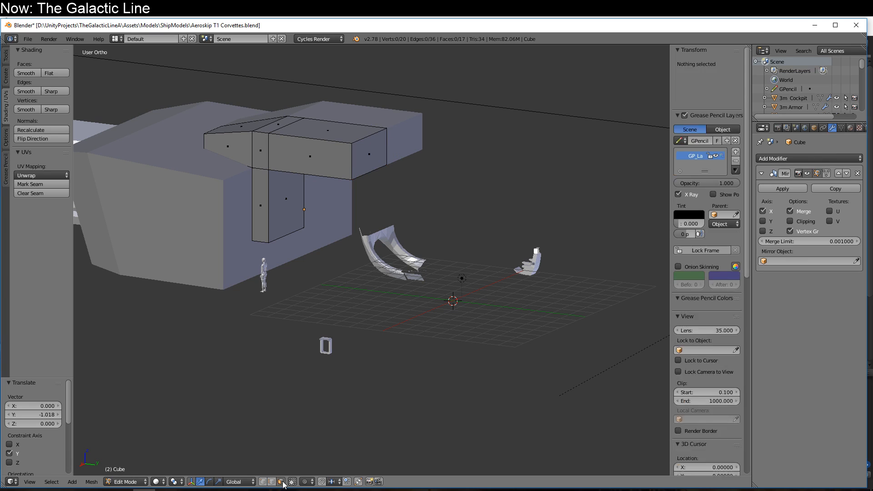
{"action": "right_click", "coordinate": [371, 170]}
{"action": "key", "text": "KP_3"}
{"action": "type", "text": "e"}
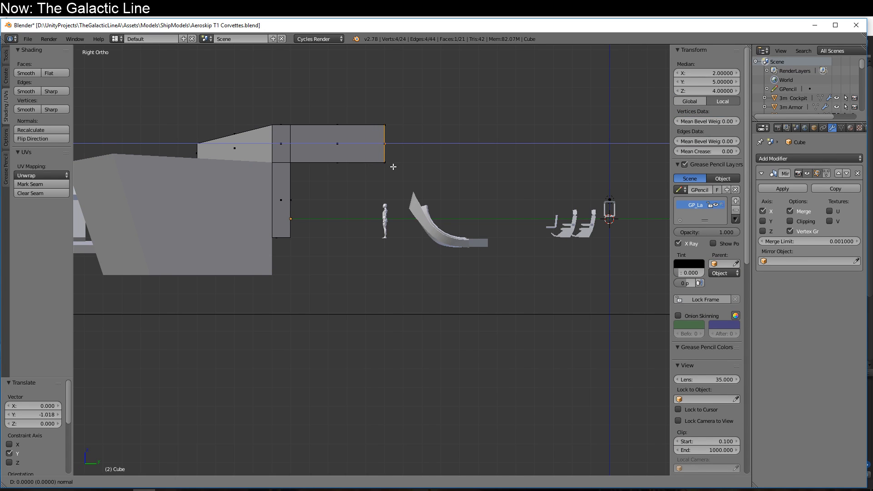
{"action": "type", "text": "1"}
{"action": "key", "text": "Return"}
- Extrude the underside face of the arm's new end segment 4 units down along Z to form a second leg
{"action": "middle_click_drag", "start_coordinate": [397, 167], "coordinate": [393, 146]}
{"action": "type", "text": "e"}
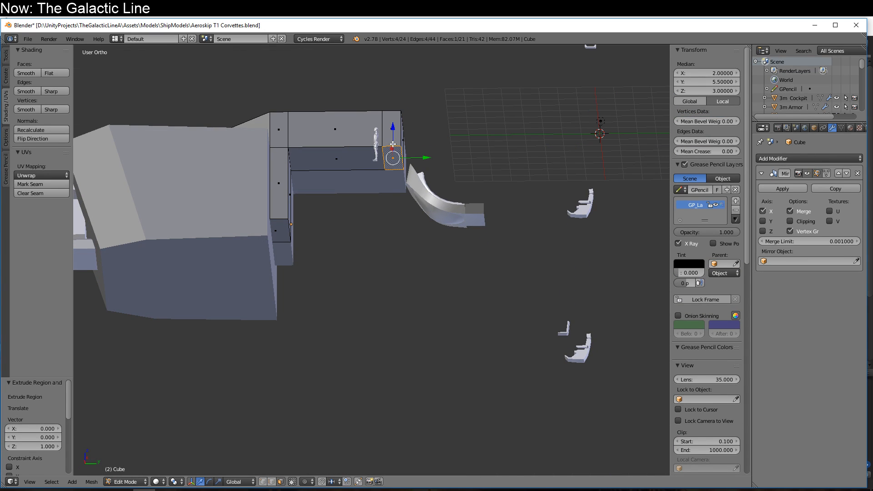
{"action": "type", "text": "z"}
{"action": "type", "text": "-5.0000 (5.0000) global"}
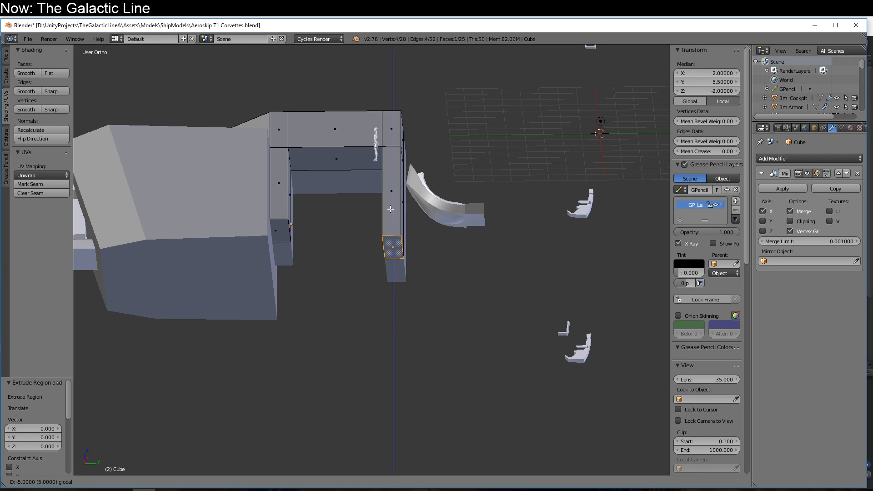
{"action": "left_click", "coordinate": [392, 196]}
- Lower the bottom faces of both legs together along Z to a local height of -3
{"action": "middle_click_drag", "start_coordinate": [347, 244], "coordinate": [331, 272]}
{"action": "right_click", "coordinate": [286, 234], "text": "shift"}
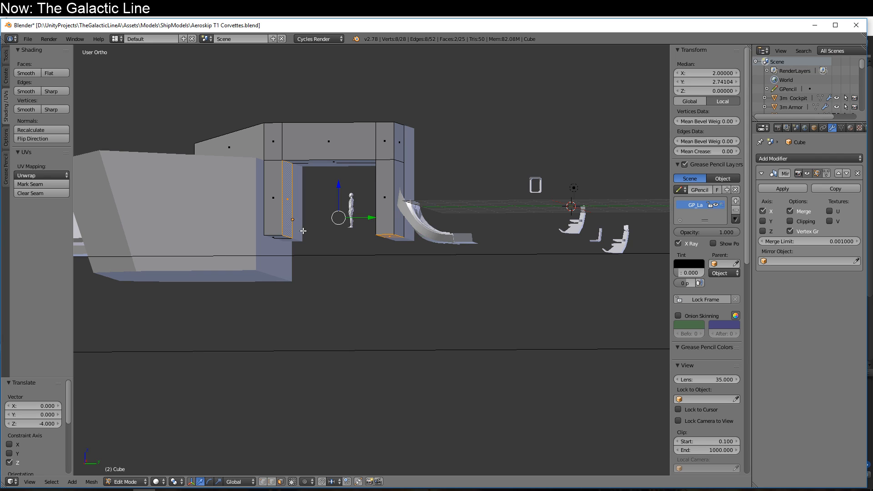
{"action": "key", "text": "ctrl+z"}
{"action": "right_click", "coordinate": [278, 234], "text": "shift"}
{"action": "left_click_drag", "start_coordinate": [331, 208], "coordinate": [327, 251], "text": "ctrl"}
- Extrude the bottom faces of both legs 1 unit down along Z
{"action": "middle_click_drag", "start_coordinate": [296, 268], "coordinate": [301, 318]}
{"action": "key", "text": "e"}
{"action": "left_click", "coordinate": [292, 305]}
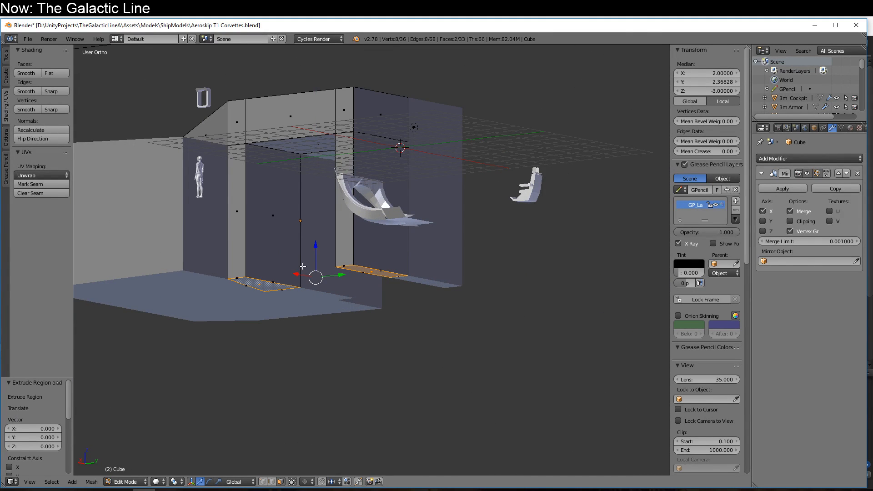
{"action": "left_click_drag", "start_coordinate": [313, 248], "coordinate": [309, 273], "text": "ctrl"}
- Join the two legs at the bottom by bridging the edge loops of their facing lower inner faces
{"action": "right_click", "coordinate": [304, 298]}
{"action": "key", "text": "z"}
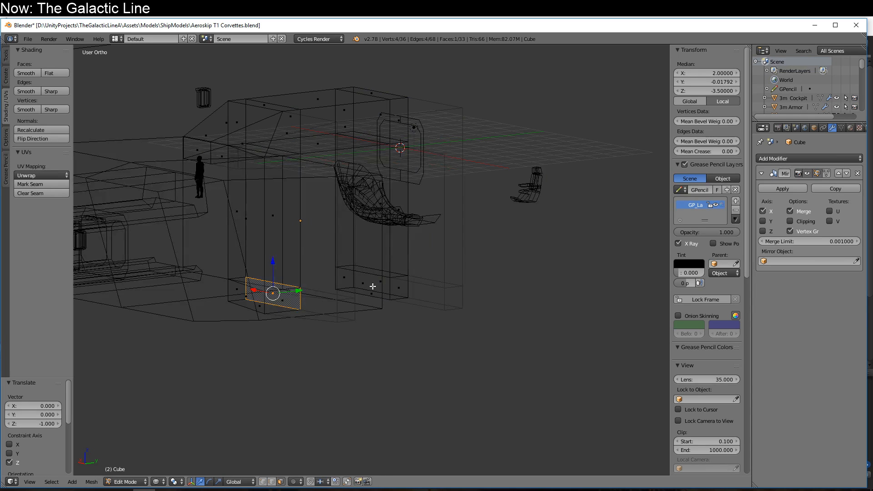
{"action": "right_click", "coordinate": [370, 287], "text": "shift"}
{"action": "key", "text": "z"}
{"action": "key", "text": "w"}
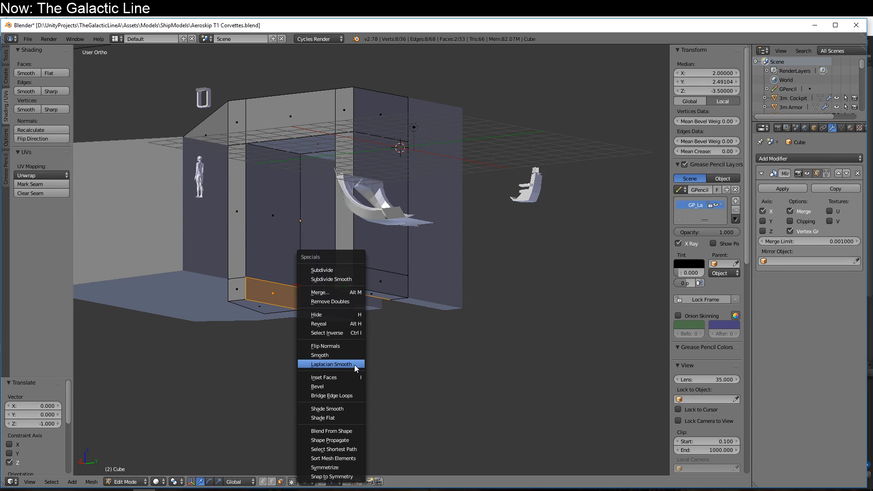
{"action": "left_click", "coordinate": [349, 395]}
- Enable Clipping on the Mirror modifier and extrude the lower section's negative-Y end face about 2.14 units beneath the hull block
{"action": "middle_click_drag", "start_coordinate": [321, 386], "coordinate": [321, 346]}
{"action": "right_click", "coordinate": [261, 264]}
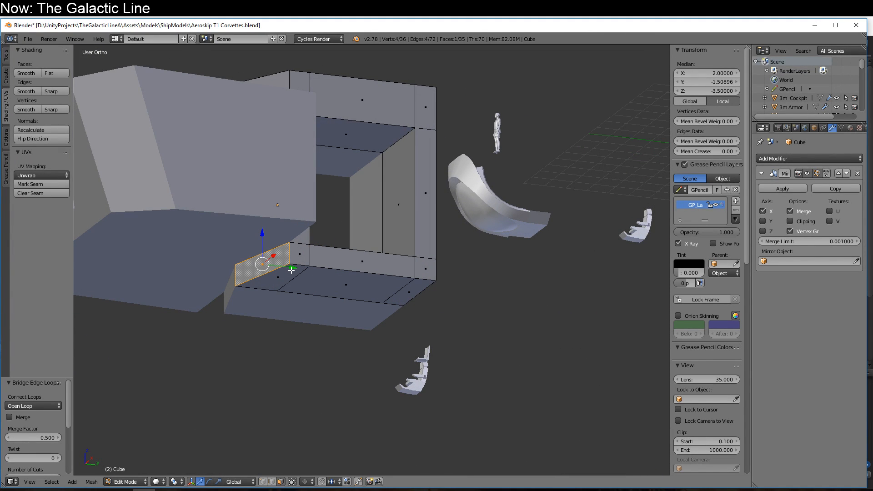
{"action": "key", "text": "e"}
{"action": "right_click", "coordinate": [253, 274]}
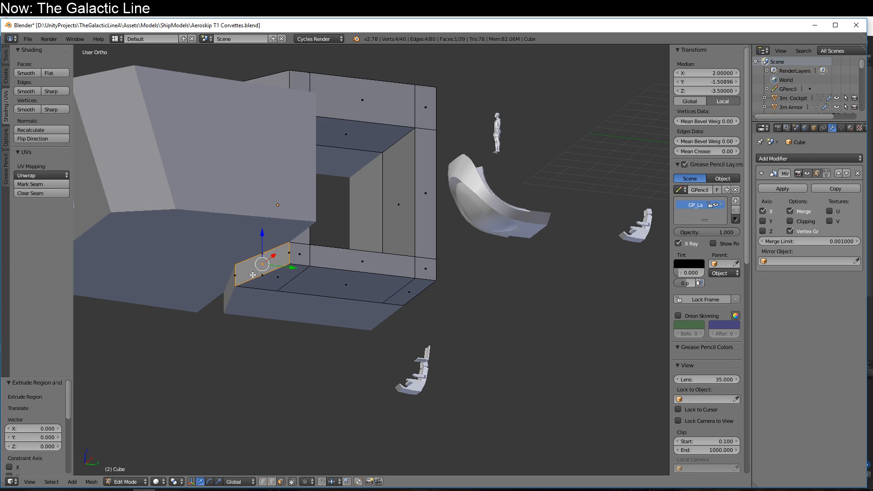
{"action": "key", "text": "ctrl+z"}
{"action": "left_click", "coordinate": [815, 222]}
{"action": "key", "text": "e"}
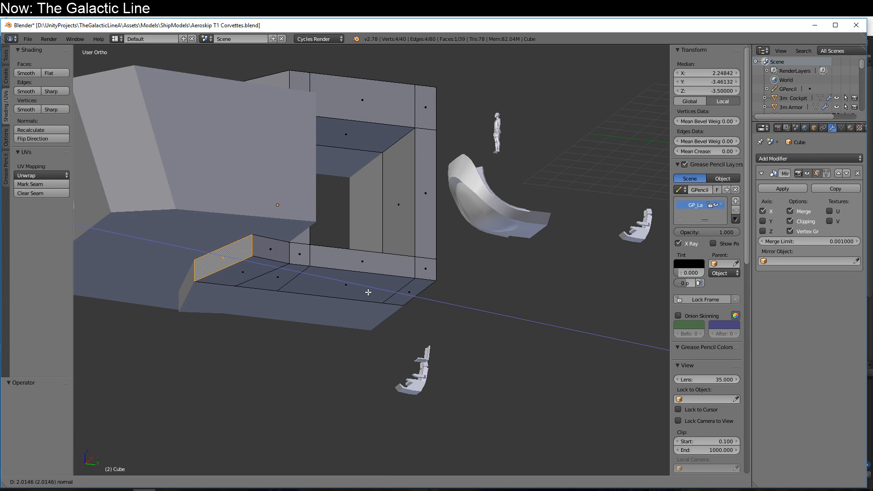
{"action": "left_click", "coordinate": [233, 284]}
- Taper the lower extension by moving its end face -1.148 units along X toward the mirror plane
{"action": "middle_click_drag", "start_coordinate": [234, 284], "coordinate": [262, 185]}
{"action": "key", "text": "g"}
{"action": "key", "text": "x"}
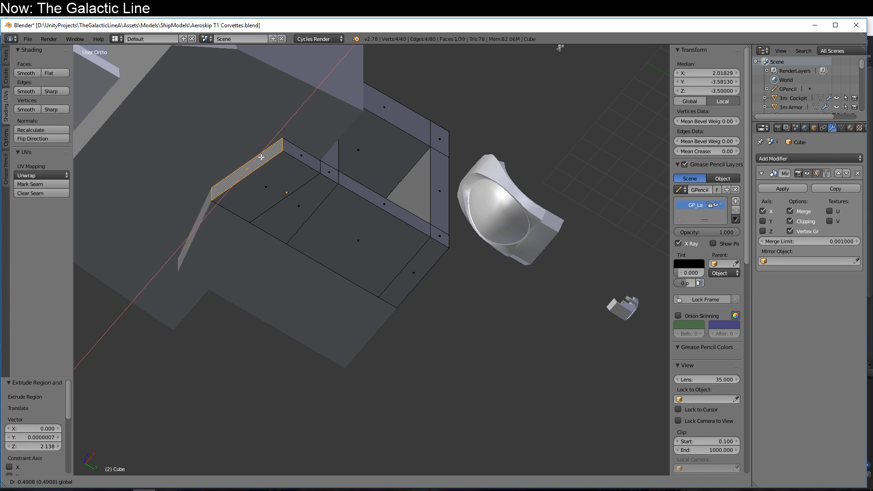
{"action": "left_click", "coordinate": [359, 218]}
- Select the lower section's three interior faces lying on the mirror plane, working in wireframe
{"action": "middle_click_drag", "start_coordinate": [359, 218], "coordinate": [317, 417]}
{"action": "key", "text": "z"}
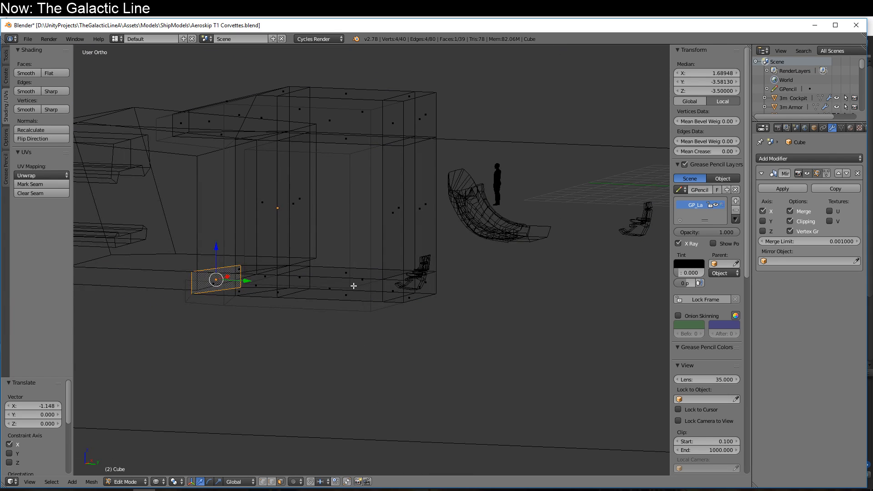
{"action": "middle_click_drag", "start_coordinate": [353, 287], "coordinate": [285, 359]}
{"action": "right_click", "coordinate": [331, 276], "text": "alt"}
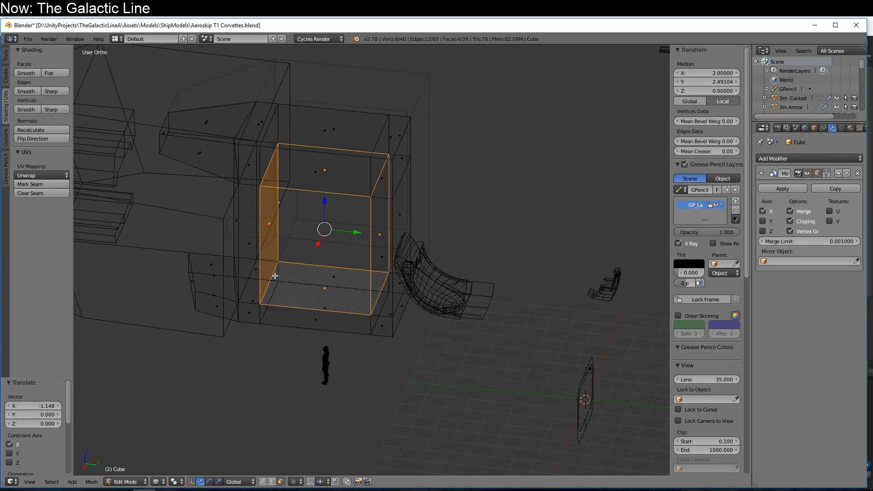
{"action": "right_click", "coordinate": [277, 273], "text": "alt"}
{"action": "right_click", "coordinate": [213, 266]}
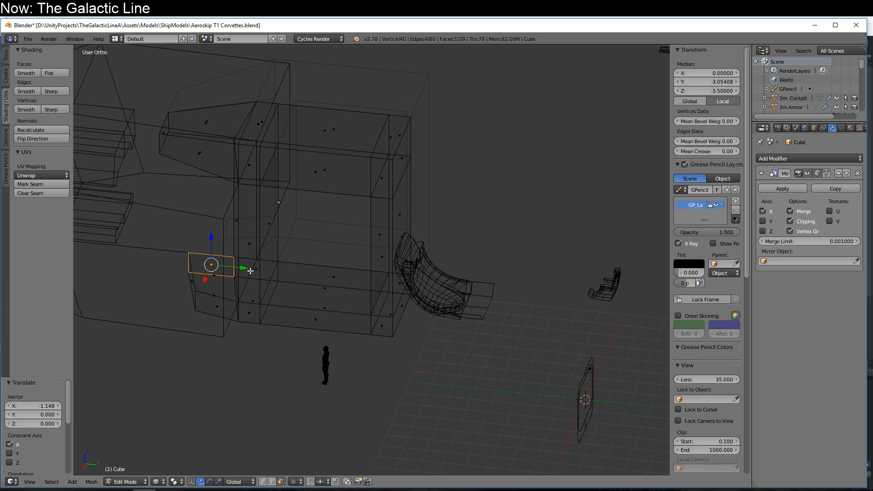
{"action": "right_click", "coordinate": [260, 271], "text": "shift"}
{"action": "right_click", "coordinate": [338, 279], "text": "shift"}
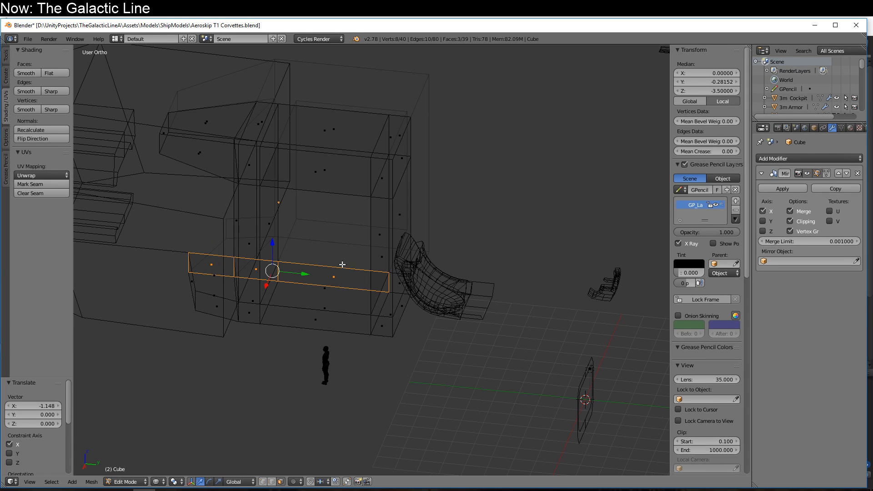
- Delete every face lying on the mirror plane, box-selecting them through the mesh in the front wireframe view
{"action": "key", "text": "KP_3"}
{"action": "key", "text": "KP_1"}
{"action": "key", "text": "z"}
{"action": "key", "text": "a"}
{"action": "key", "text": "z"}
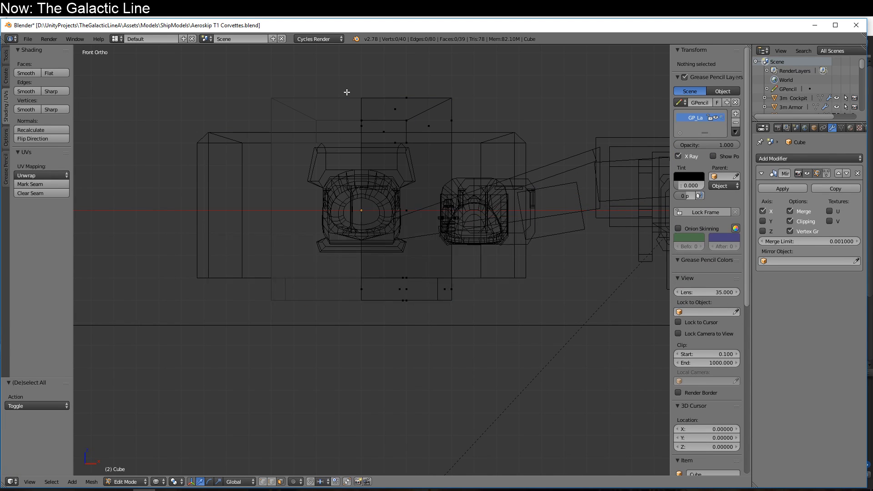
{"action": "left_click_drag", "start_coordinate": [347, 86], "coordinate": [364, 327]}
{"action": "key", "text": "x"}
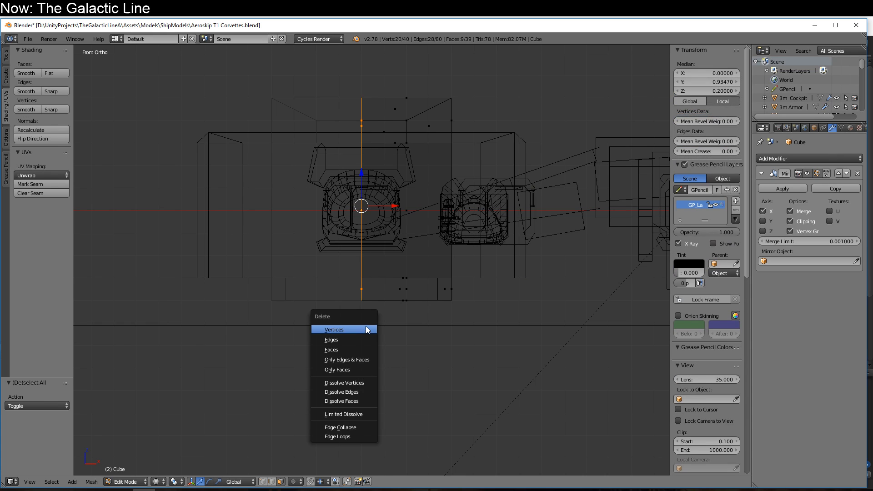
{"action": "left_click", "coordinate": [356, 349]}
{"action": "key", "text": "z"}
- Examine the hollowed frame section from several angles and from the side
{"action": "mouse_move", "coordinate": [416, 316]}
{"action": "middle_mouse_down"}
{"action": "mouse_move", "coordinate": [321, 349]}
{"action": "mouse_move", "coordinate": [320, 309]}
{"action": "mouse_move", "coordinate": [261, 360]}
{"action": "mouse_move", "coordinate": [284, 387]}
{"action": "mouse_move", "coordinate": [275, 380]}
{"action": "mouse_move", "coordinate": [286, 360]}
{"action": "mouse_move", "coordinate": [328, 377]}
{"action": "middle_mouse_up"}
{"action": "scroll", "coordinate": [303, 331], "scroll_direction": "down", "scroll_amount": 4}
{"action": "scroll", "coordinate": [334, 377], "scroll_direction": "up", "scroll_amount": 2}
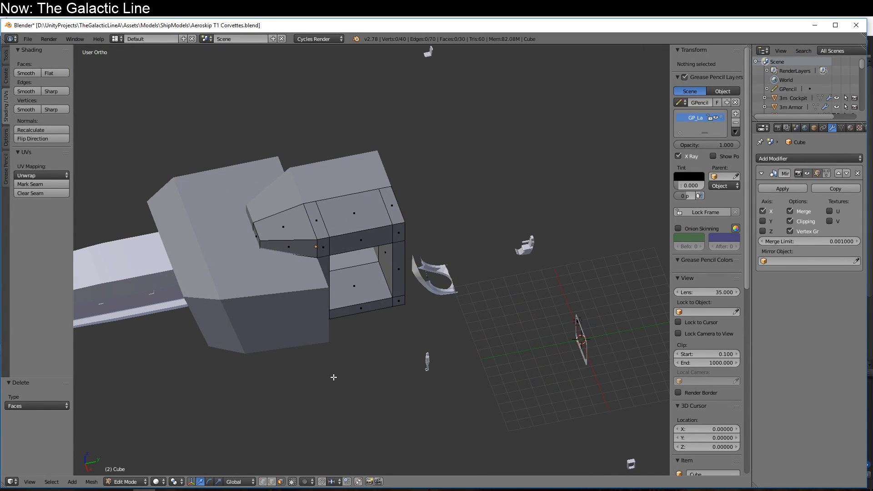
{"action": "scroll", "coordinate": [334, 377], "scroll_direction": "up", "scroll_amount": 3}
{"action": "scroll", "coordinate": [360, 404], "scroll_direction": "down", "scroll_amount": 2}
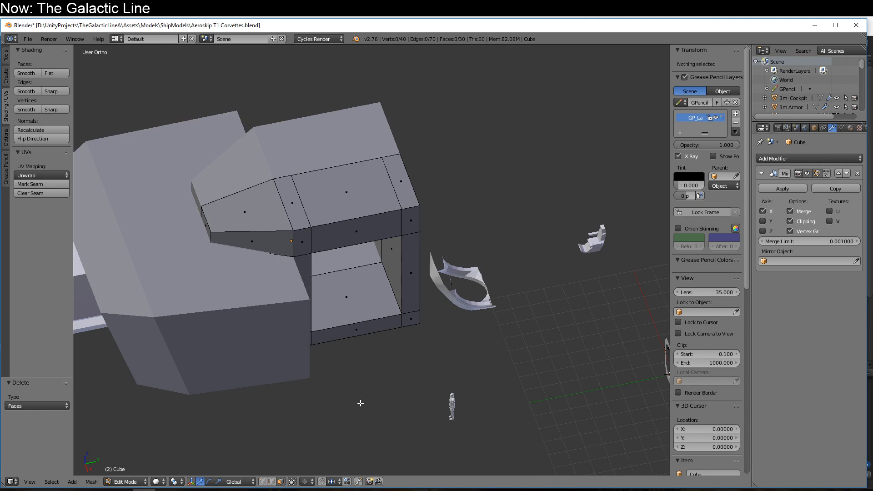
{"action": "scroll", "coordinate": [347, 409], "scroll_direction": "up", "scroll_amount": 2}
{"action": "middle_click_drag", "start_coordinate": [382, 459], "coordinate": [333, 386]}
{"action": "key", "text": "KP_3"}
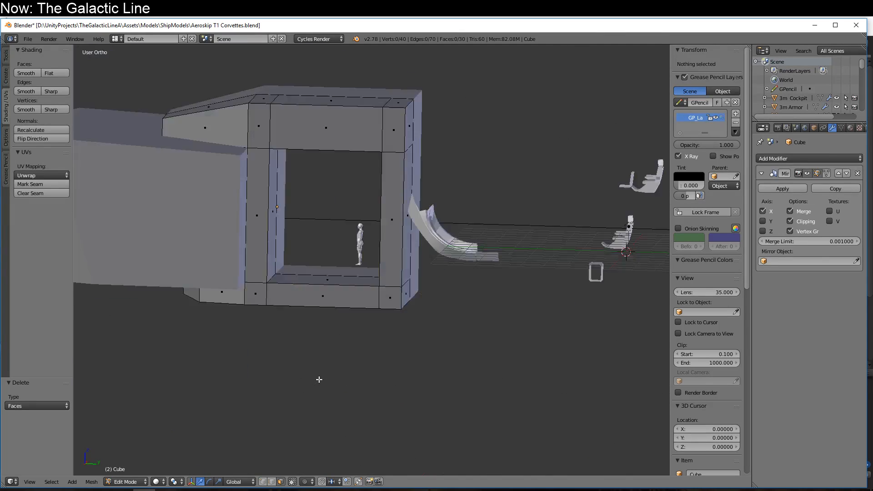
{"action": "scroll", "coordinate": [423, 247], "scroll_direction": "down", "scroll_amount": 6}
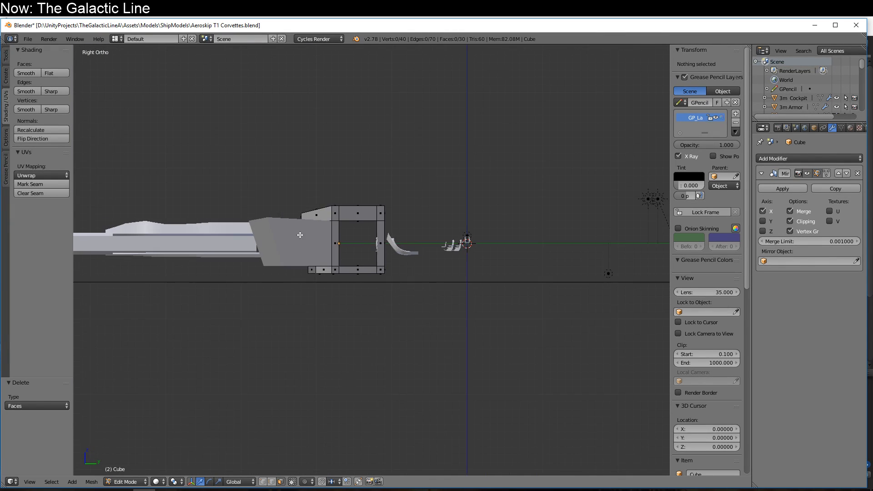
{"action": "scroll", "coordinate": [318, 245], "scroll_direction": "up", "scroll_amount": 4}
{"action": "middle_click_drag", "start_coordinate": [327, 252], "coordinate": [317, 283]}
- Leave Edit Mode and move the human reference figure's armature along X and Z into the frame section's opening
{"action": "key", "text": "Tab"}
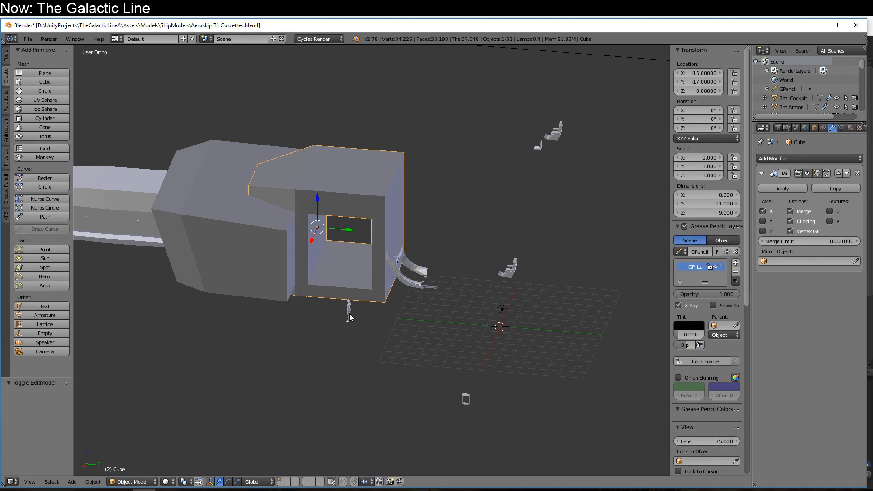
{"action": "right_click", "coordinate": [349, 312]}
{"action": "right_click", "coordinate": [349, 311]}
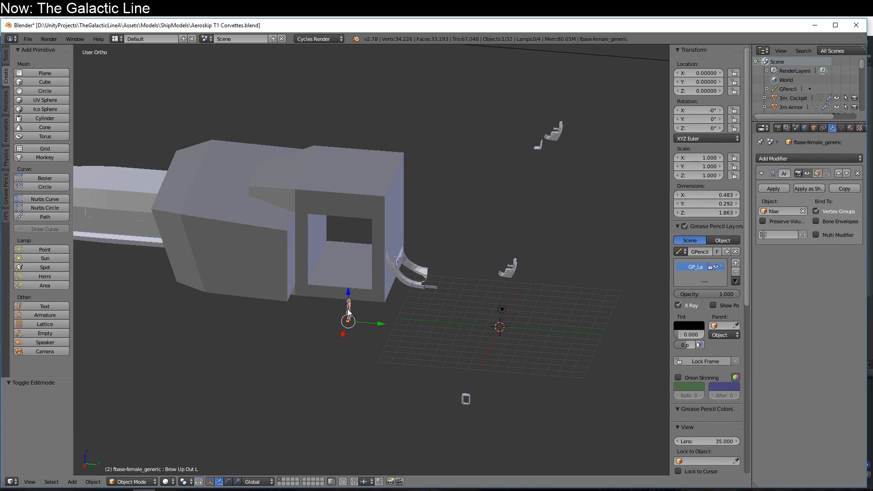
{"action": "middle_click_drag", "start_coordinate": [349, 312], "coordinate": [402, 371]}
{"action": "right_click", "coordinate": [422, 350]}
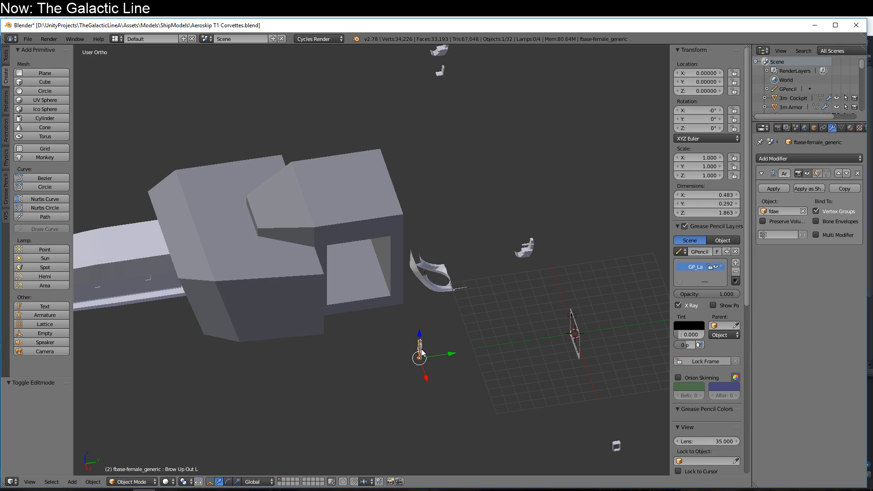
{"action": "left_click_drag", "start_coordinate": [425, 381], "coordinate": [381, 293]}
{"action": "left_click_drag", "start_coordinate": [385, 236], "coordinate": [381, 267]}
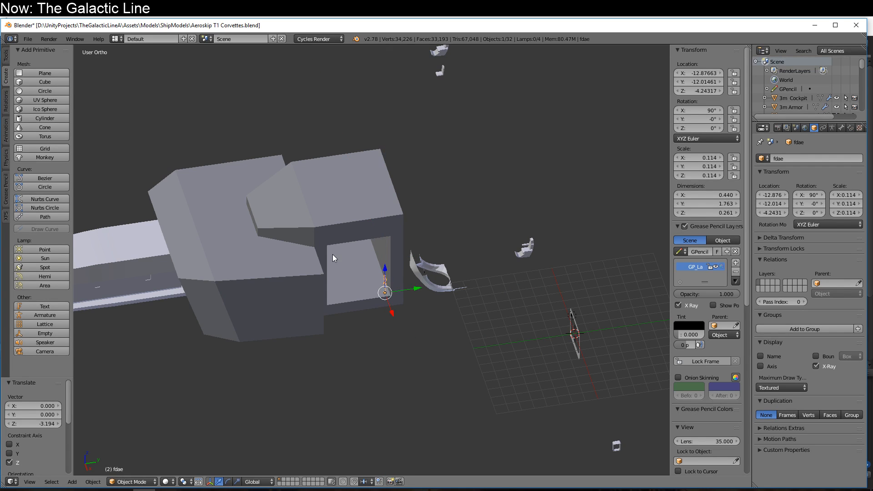
- Stand the human figure on the floor of the frame's opening at about Y -12.33, Z -3.03
{"action": "key", "text": "KP_3"}
{"action": "key", "text": "g"}
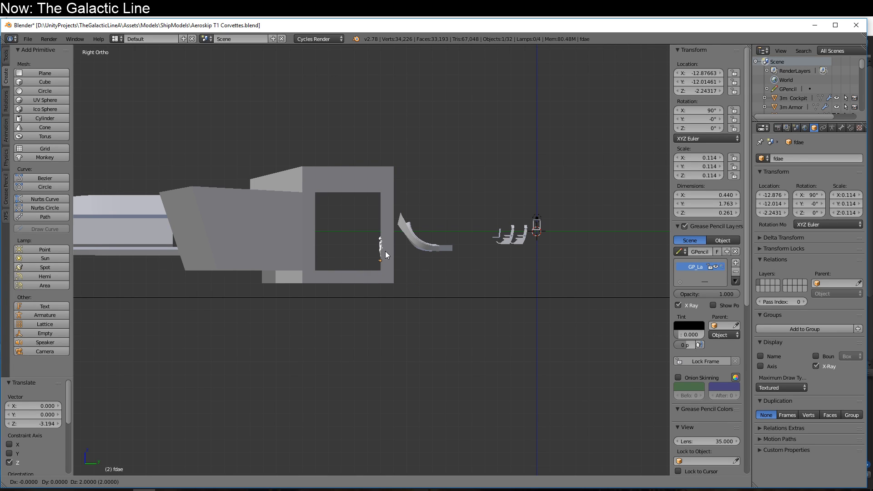
{"action": "left_click", "coordinate": [393, 262]}
{"action": "key", "text": "g"}
{"action": "left_click", "coordinate": [398, 274]}
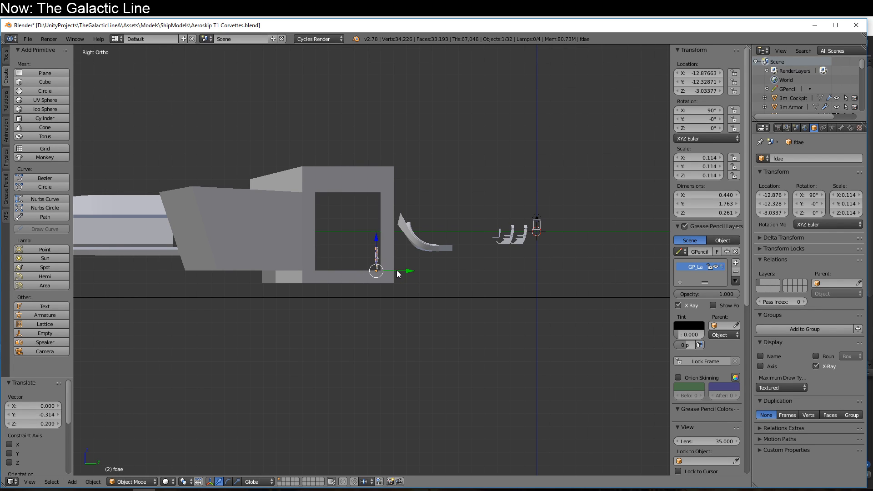
{"action": "scroll", "coordinate": [363, 275], "scroll_direction": "up", "scroll_amount": 3}
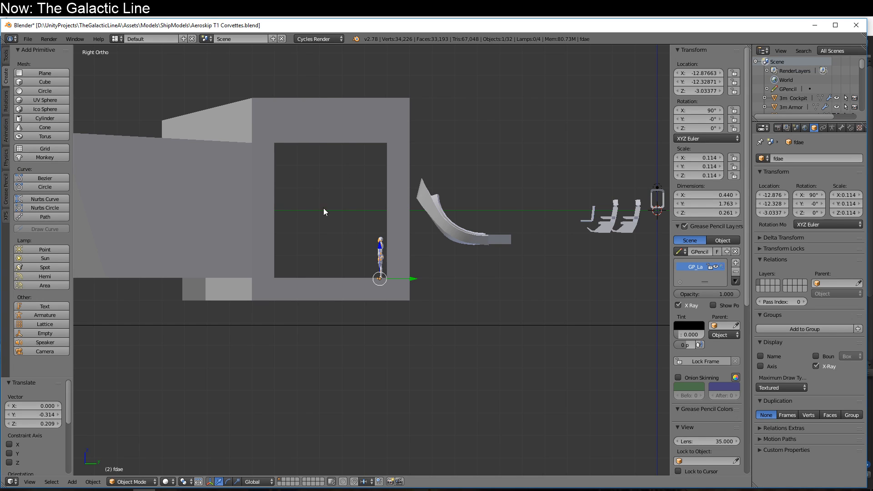
- Edit the frame section's mesh and add a centered horizontal loop cut to each of its two legs
{"action": "scroll", "coordinate": [314, 245], "scroll_direction": "down", "scroll_amount": 6}
{"action": "middle_click_drag", "start_coordinate": [310, 290], "coordinate": [318, 318]}
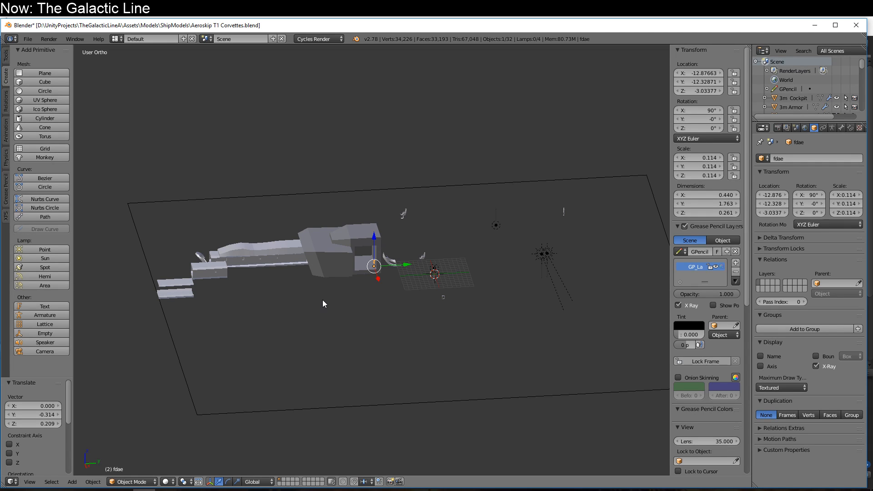
{"action": "scroll", "coordinate": [357, 270], "scroll_direction": "up", "scroll_amount": 6}
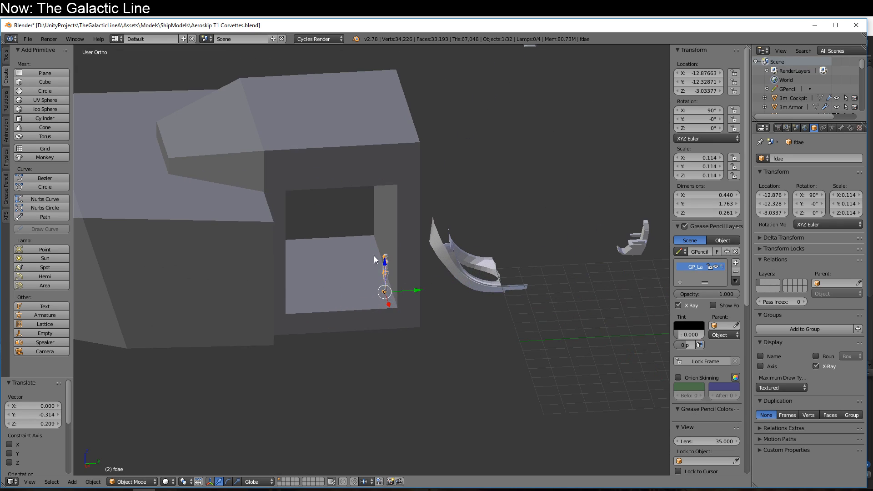
{"action": "right_click", "coordinate": [405, 225]}
{"action": "key", "text": "KP_3"}
{"action": "key", "text": "Tab"}
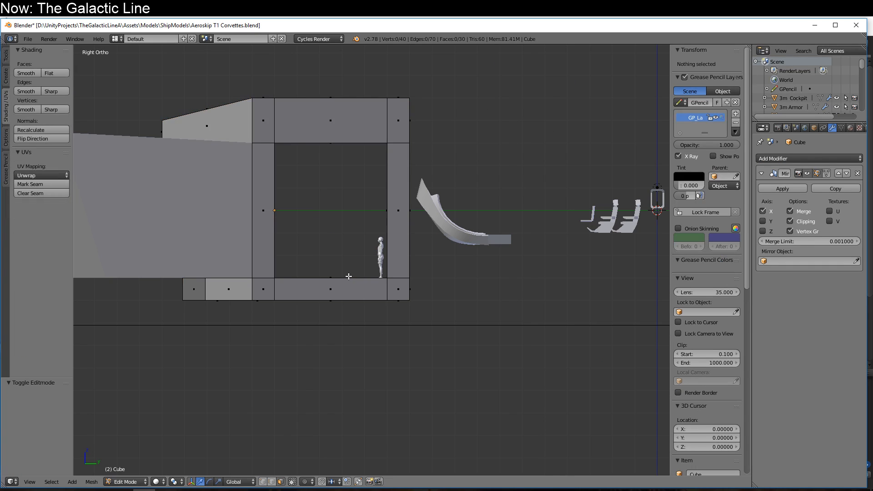
{"action": "key", "text": "ctrl+r"}
{"action": "double_click", "coordinate": [272, 224]}
{"action": "key", "text": "ctrl+r"}
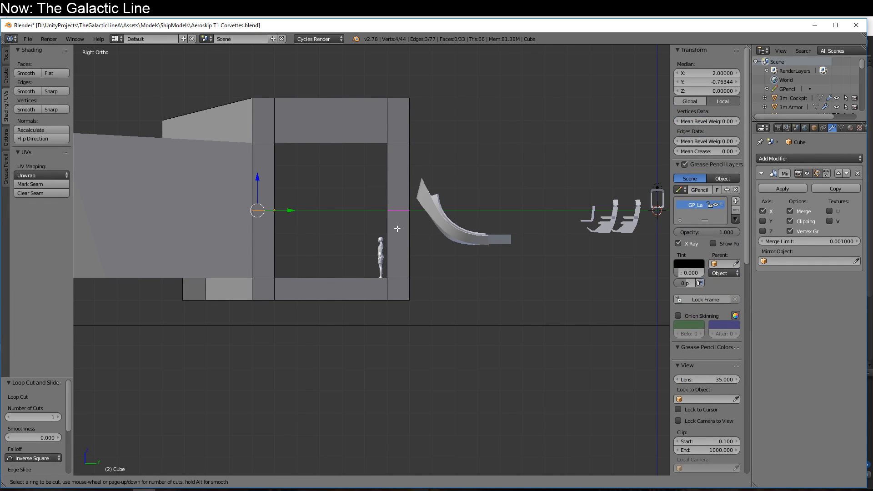
{"action": "double_click", "coordinate": [397, 228]}
- Delete all vertices of the frame's lower part beneath the new loop cuts, selecting through the mesh in wireframe
{"action": "key", "text": "a"}
{"action": "key", "text": "b"}
{"action": "left_click_drag", "start_coordinate": [149, 244], "coordinate": [428, 315]}
{"action": "key", "text": "z"}
{"action": "key", "text": "a"}
{"action": "key", "text": "b"}
{"action": "key", "text": "x"}
{"action": "left_click", "coordinate": [427, 302]}
{"action": "key", "text": "z"}
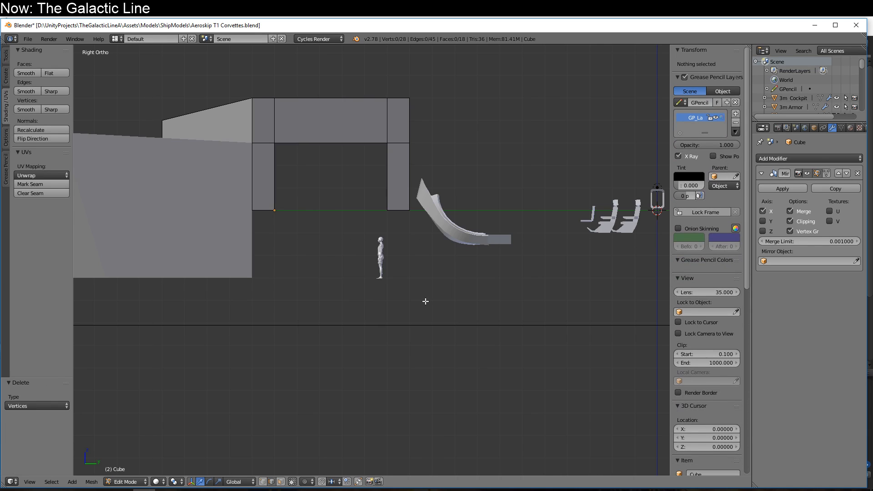
- Cap the open lower end of the positive-Y leg with a face between its two opposite edges
{"action": "mouse_move", "coordinate": [369, 273]}
{"action": "middle_mouse_down"}
{"action": "mouse_move", "coordinate": [353, 244]}
{"action": "mouse_move", "coordinate": [385, 202]}
{"action": "middle_mouse_up"}
{"action": "right_click", "coordinate": [385, 201]}
{"action": "right_click", "coordinate": [411, 200], "text": "shift"}
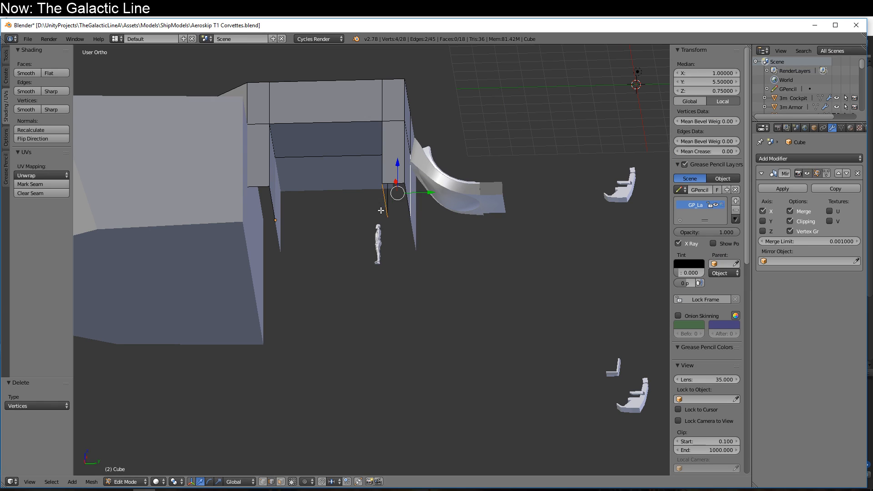
{"action": "right_click", "coordinate": [407, 194]}
{"action": "right_click", "coordinate": [388, 196], "text": "shift"}
{"action": "key", "text": "f"}
- Cap the open lower end of the negative-Y leg beside the hull block with a face
{"action": "right_click", "coordinate": [269, 203]}
{"action": "key", "text": "z"}
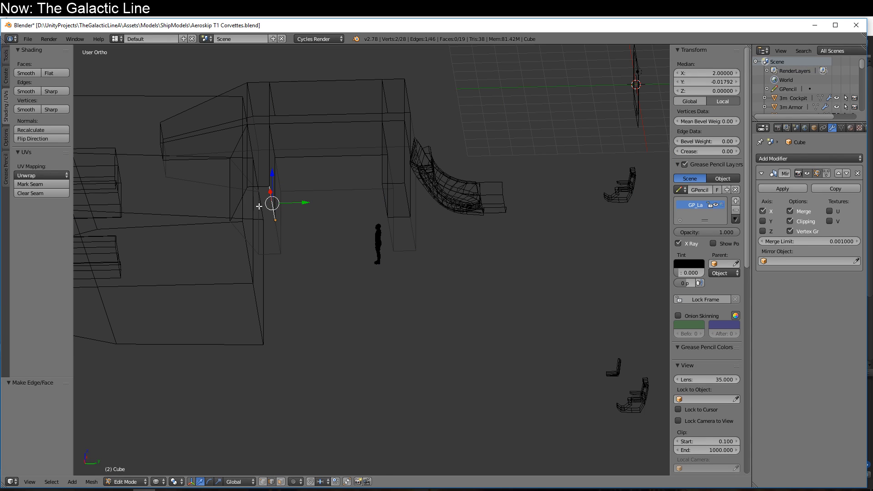
{"action": "right_click", "coordinate": [241, 201], "text": "shift"}
{"action": "key", "text": "f"}
{"action": "key", "text": "z"}
{"action": "mouse_move", "coordinate": [290, 205]}
{"action": "middle_mouse_down"}
{"action": "mouse_move", "coordinate": [294, 237]}
{"action": "mouse_move", "coordinate": [282, 234]}
{"action": "mouse_move", "coordinate": [350, 225]}
{"action": "middle_mouse_up"}
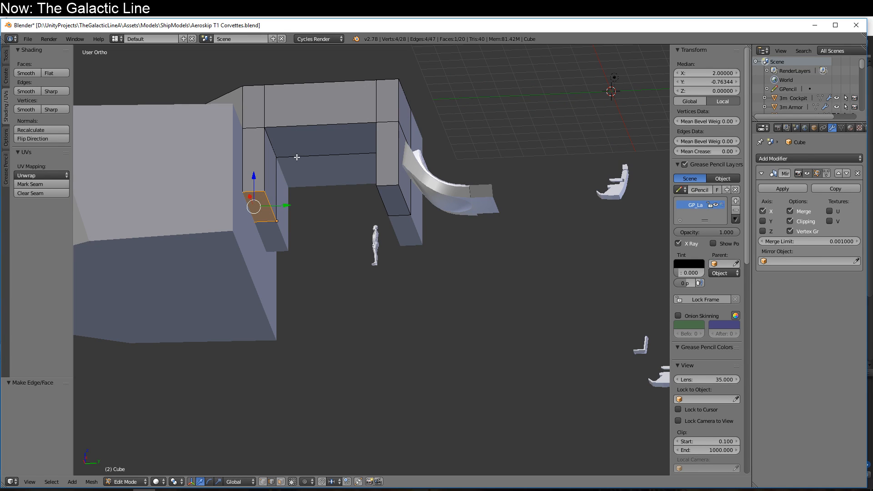
- Add a 32-vertex circle of radius 1 and move it -13 along X and -15 along Y to beneath the frame's roof
{"action": "key", "text": "Home"}
{"action": "left_click", "coordinate": [6, 76]}
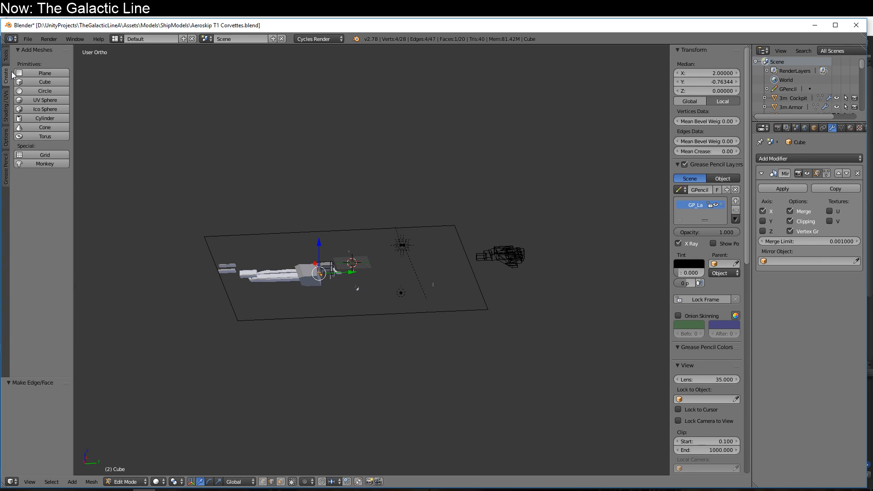
{"action": "left_click", "coordinate": [47, 92]}
{"action": "middle_click_drag", "start_coordinate": [291, 218], "coordinate": [346, 220]}
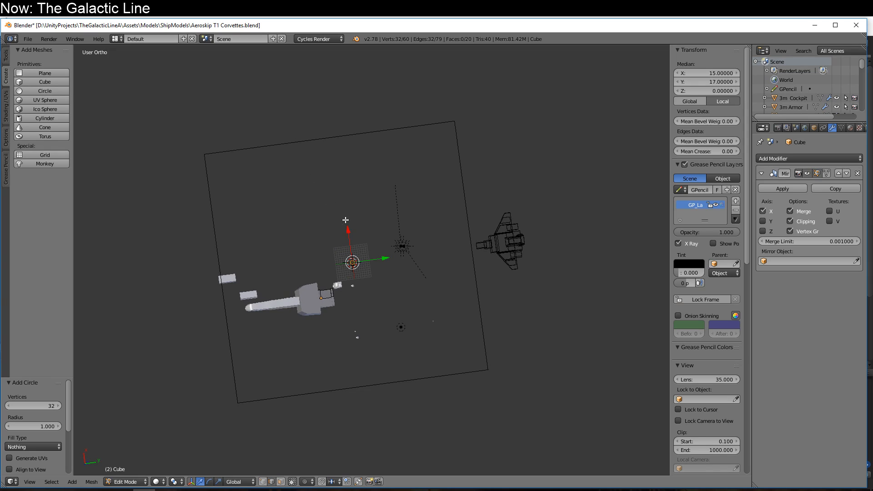
{"action": "left_click_drag", "start_coordinate": [352, 229], "coordinate": [354, 258]}
{"action": "left_click_drag", "start_coordinate": [388, 286], "coordinate": [343, 282]}
{"action": "key", "text": "KP_1"}
{"action": "key", "text": "KP_Decimal"}
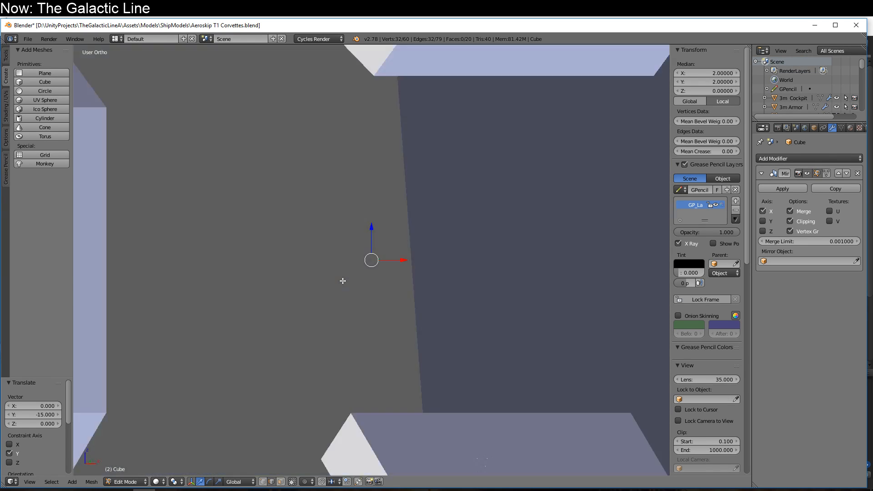
{"action": "key", "text": "KP_3"}
{"action": "scroll", "coordinate": [342, 287], "scroll_direction": "down", "scroll_amount": 4}
{"action": "scroll", "coordinate": [401, 283], "scroll_direction": "up", "scroll_amount": 4}
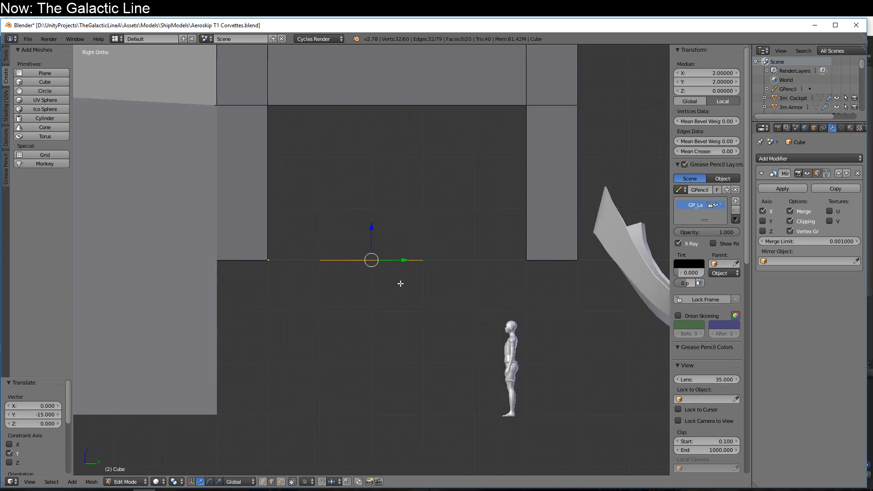
- Scale the circle by 0.5 and move it -0.9 units along Y
{"action": "key", "text": "s"}
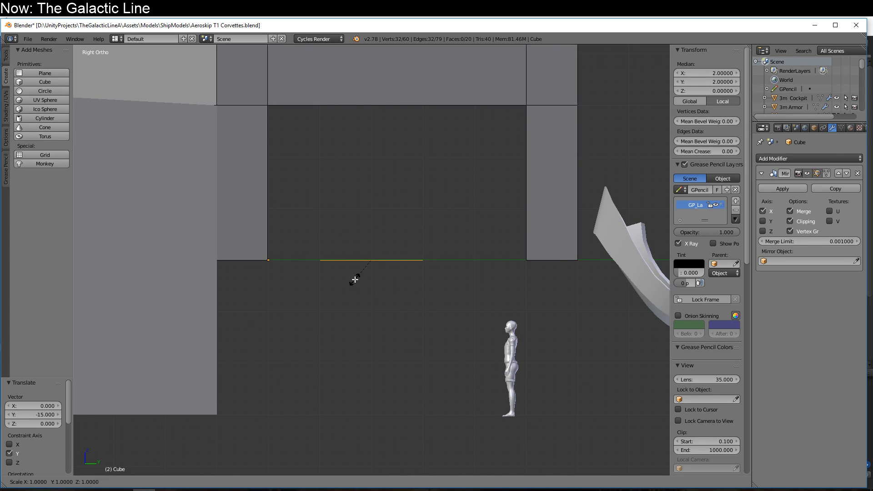
{"action": "key", "text": "Return"}
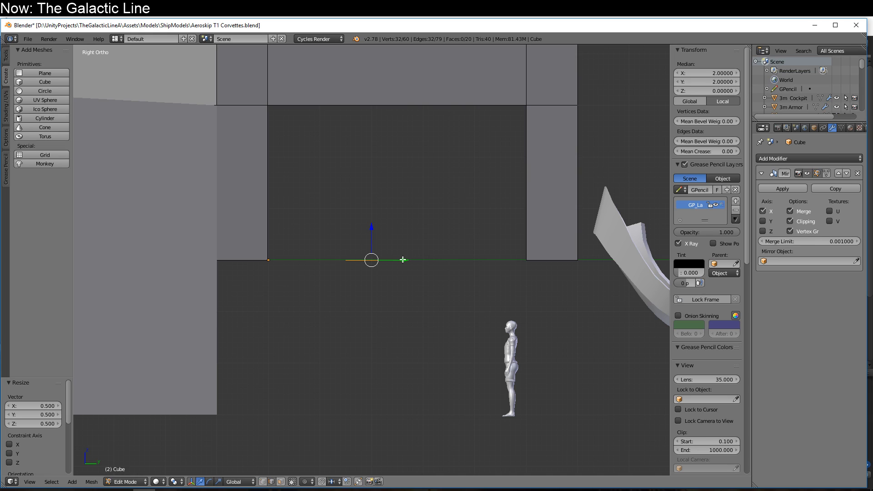
{"action": "left_click_drag", "start_coordinate": [403, 259], "coordinate": [356, 259]}
- Extrude the circle 3.1 units up along Z into a cylinder and raise its bottom ring about 0.5 units
{"action": "key", "text": "e"}
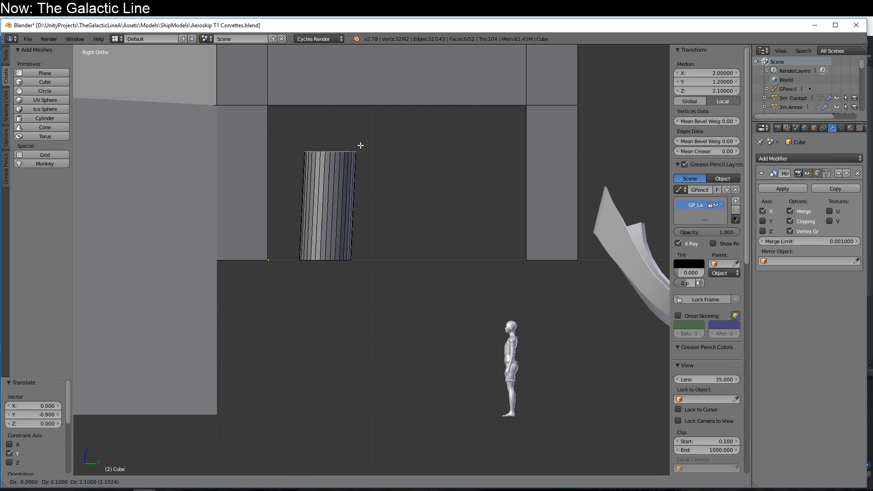
{"action": "left_click", "coordinate": [356, 101]}
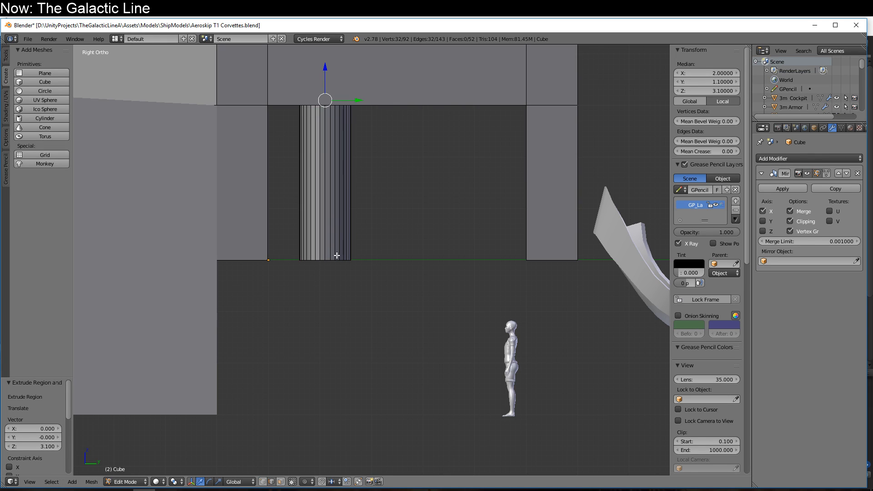
{"action": "left_click_drag", "start_coordinate": [328, 242], "coordinate": [329, 205]}
- Duplicate the cylinder twice along Y, offsetting the first copy 1.4 units and the second another 1.5 units
{"action": "key", "text": "ctrl+l"}
{"action": "key", "text": "shift+d"}
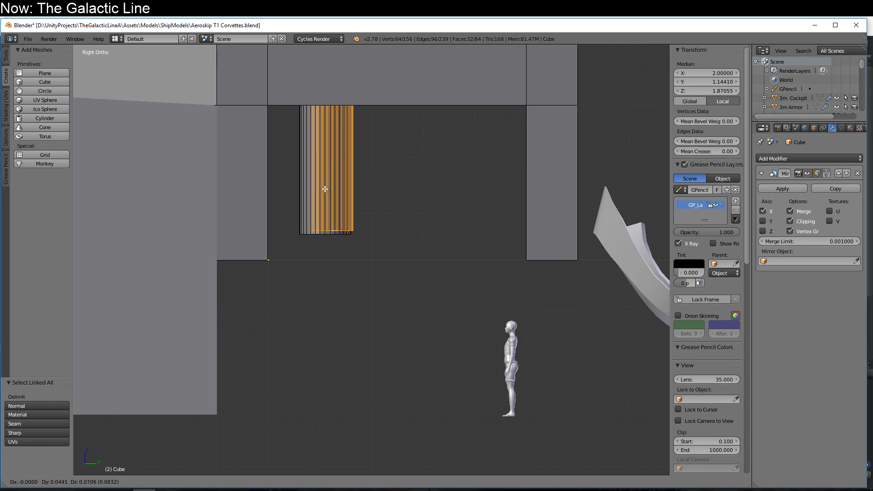
{"action": "left_click", "coordinate": [323, 188]}
{"action": "mouse_move", "coordinate": [359, 166]}
{"action": "left_mouse_down"}
{"action": "mouse_move", "coordinate": [446, 168]}
{"action": "mouse_move", "coordinate": [431, 162]}
{"action": "left_mouse_up"}
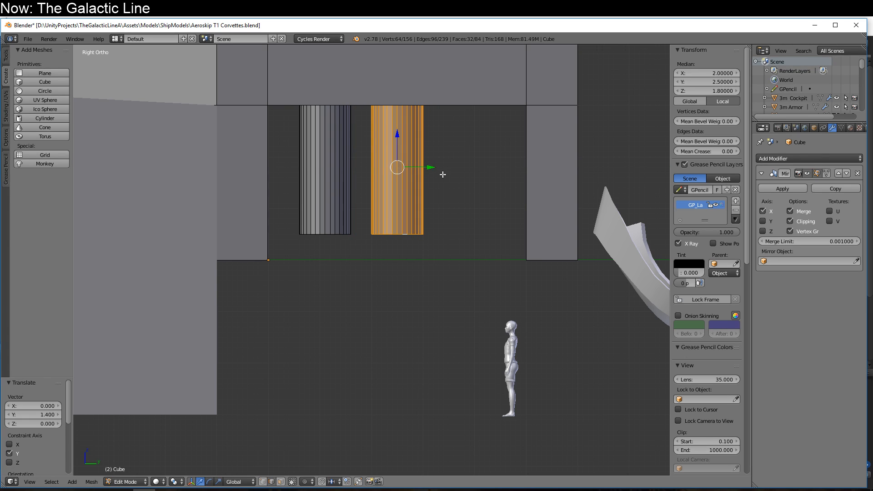
{"action": "key", "text": "shift+d"}
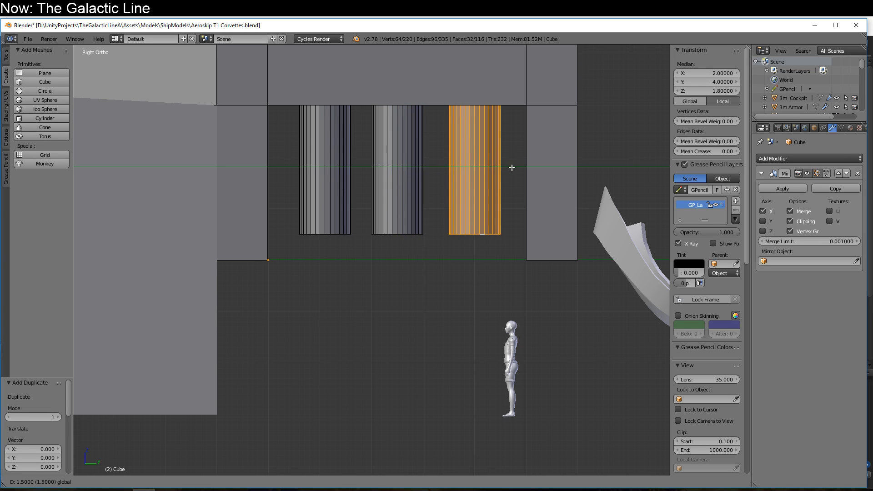
{"action": "left_click", "coordinate": [509, 167]}
{"action": "scroll", "coordinate": [509, 167], "scroll_direction": "down", "scroll_amount": 3}
{"action": "middle_click_drag", "start_coordinate": [509, 168], "coordinate": [473, 220]}
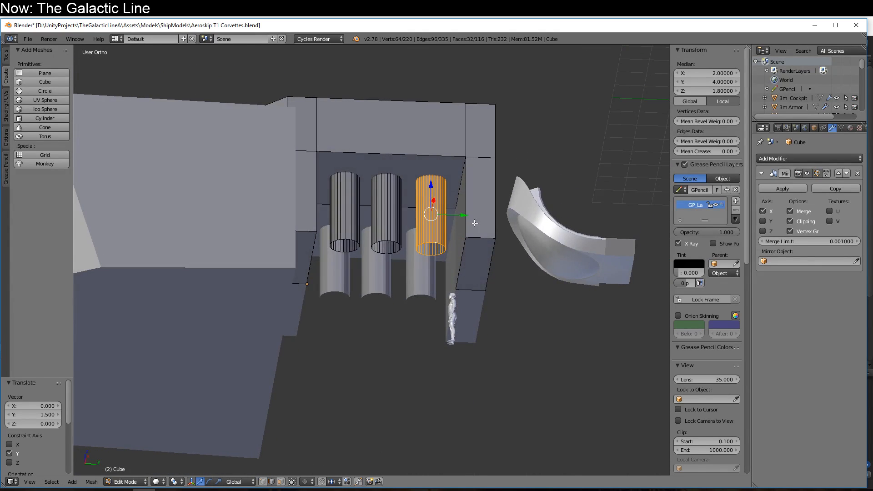
{"action": "key", "text": "KP_3"}
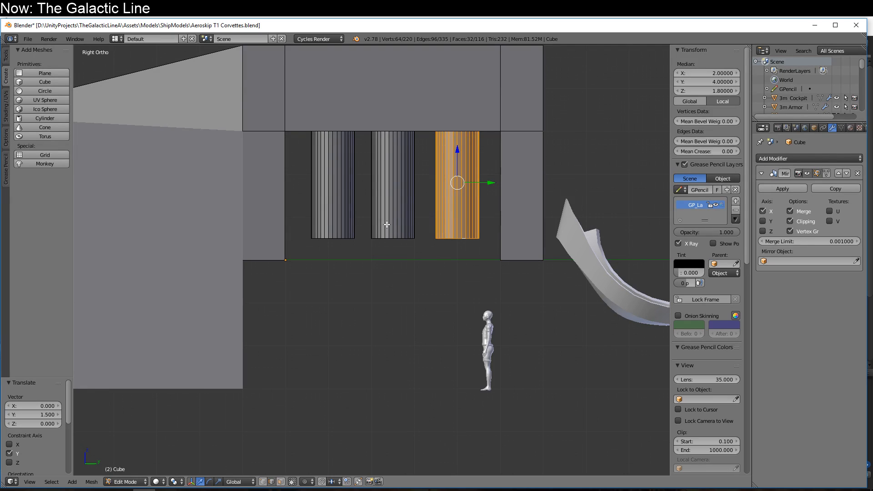
- Delete the two cylinders nearest the hull block, keeping only the one closest to the positive-Y leg
{"action": "right_click", "coordinate": [386, 226]}
{"action": "right_click", "coordinate": [328, 225], "text": "shift"}
{"action": "key", "text": "ctrl+l"}
{"action": "key", "text": "x"}
{"action": "left_click", "coordinate": [326, 224]}
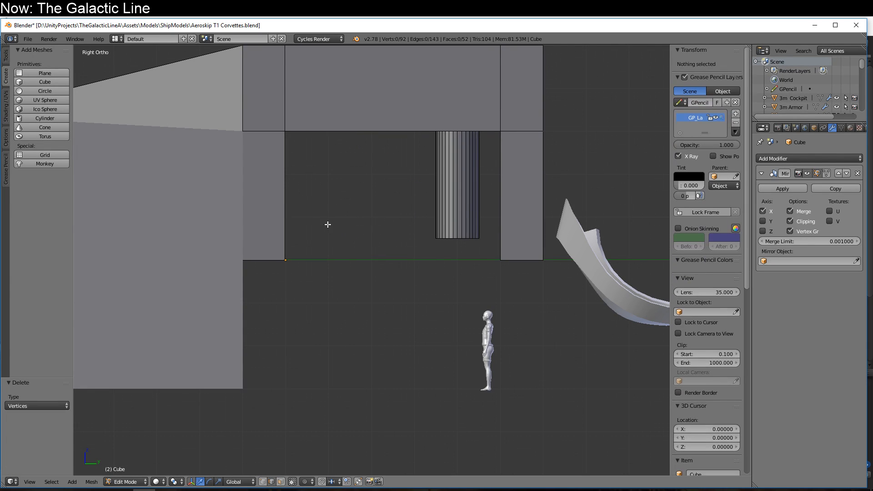
- Narrow the remaining cylinder by scaling it 0.852 and 0.959, stretching it along Z after each to restore its height against the frame
{"action": "right_click", "coordinate": [464, 235]}
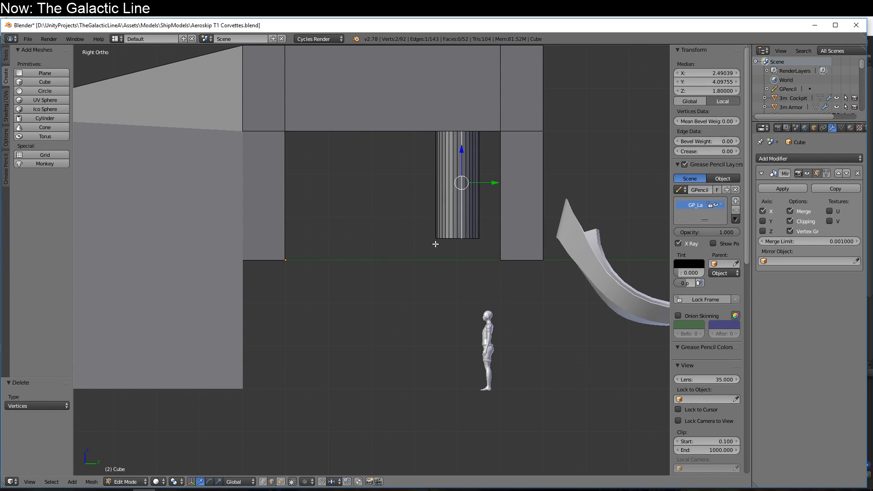
{"action": "key", "text": "ctrl+l"}
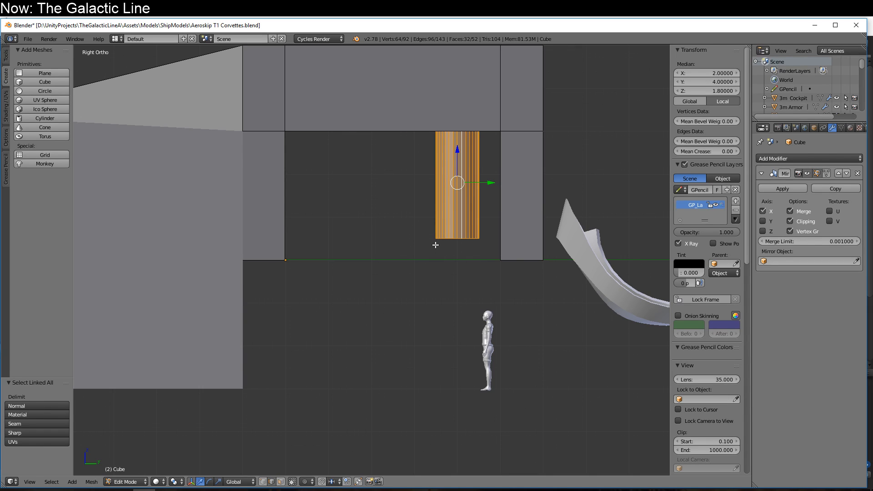
{"action": "key", "text": "s"}
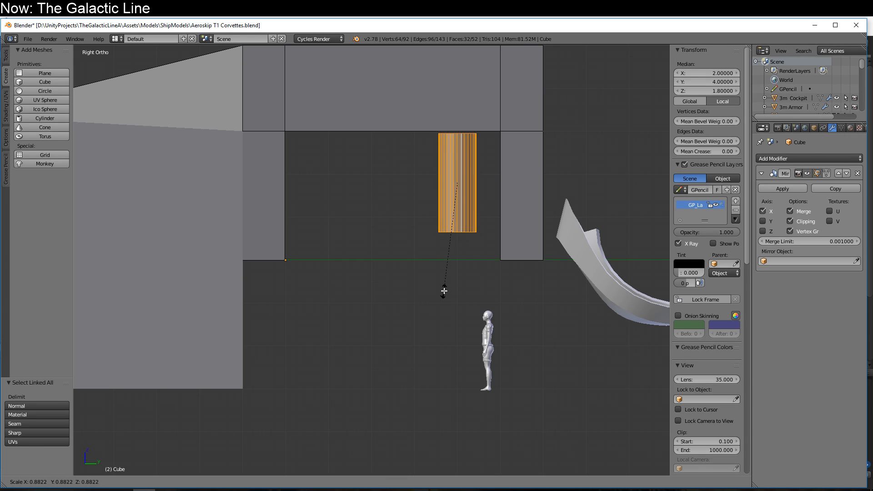
{"action": "left_click", "coordinate": [442, 287]}
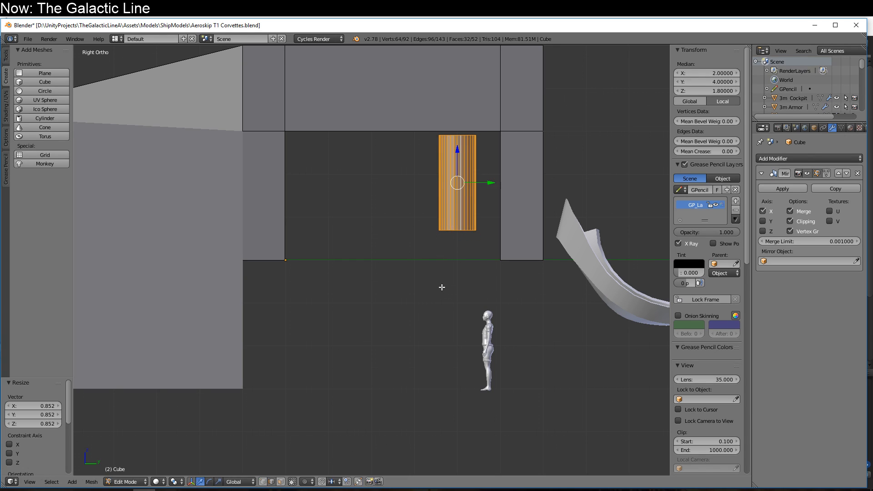
{"action": "key", "text": "s"}
{"action": "key", "text": "z"}
{"action": "left_click", "coordinate": [449, 303]}
{"action": "key", "text": "s"}
{"action": "left_click", "coordinate": [451, 299]}
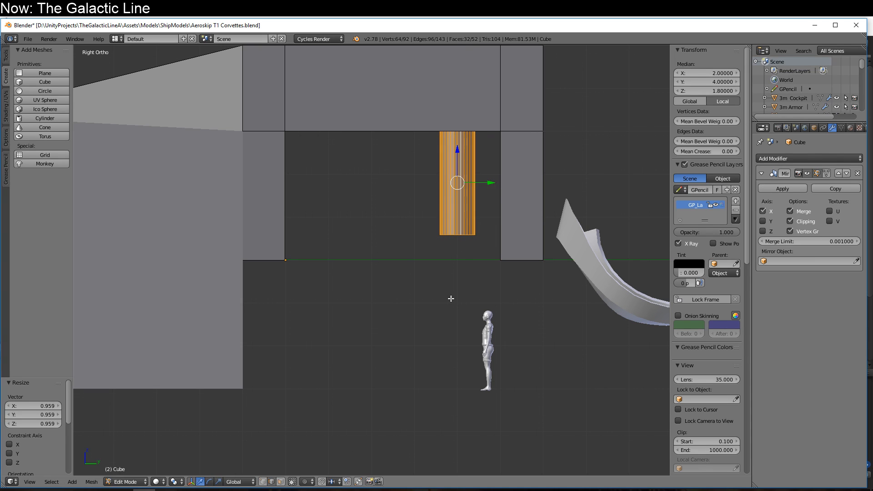
{"action": "key", "text": "s"}
{"action": "key", "text": "z"}
{"action": "left_click", "coordinate": [450, 307]}
- Duplicate the narrowed cylinder twice along Y, offsetting each copy -1 unit from the previous one
{"action": "key", "text": "shift+d"}
{"action": "right_click", "coordinate": [487, 206]}
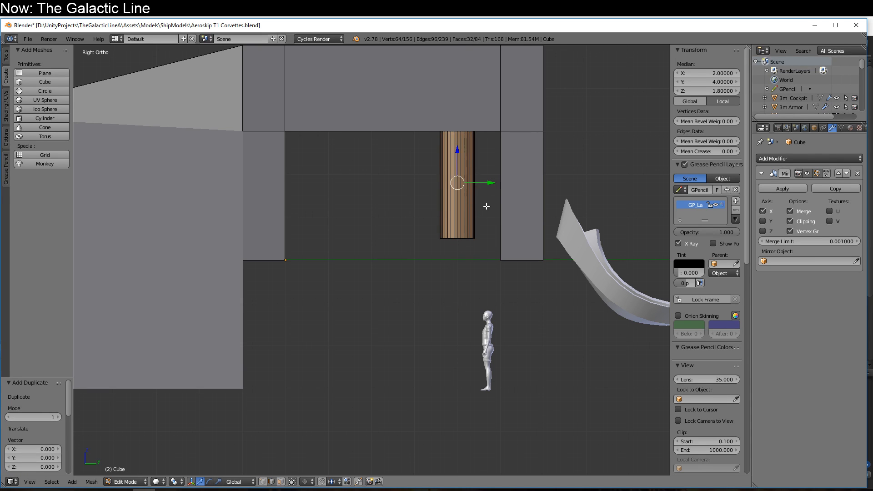
{"action": "key", "text": "g"}
{"action": "key", "text": "y"}
{"action": "left_click", "coordinate": [449, 182]}
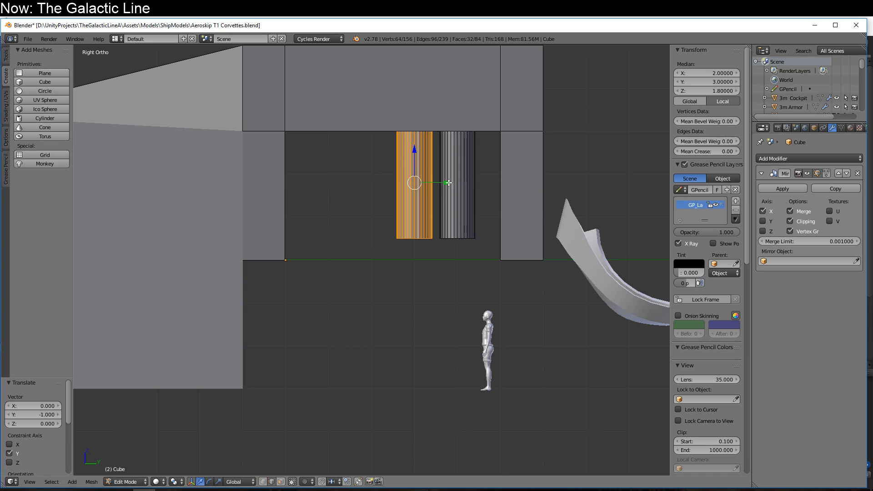
{"action": "key", "text": "shift+d"}
{"action": "key", "text": "y"}
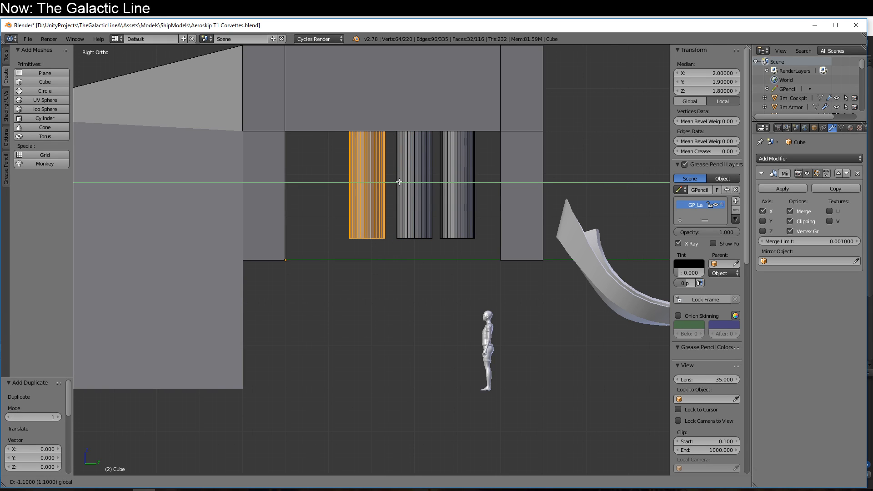
{"action": "left_click", "coordinate": [403, 183]}
- Move all three cylinders together -1.5 units along Y, toward the hull block
{"action": "right_click", "coordinate": [413, 199], "text": "shift"}
{"action": "right_click", "coordinate": [451, 205], "text": "shift"}
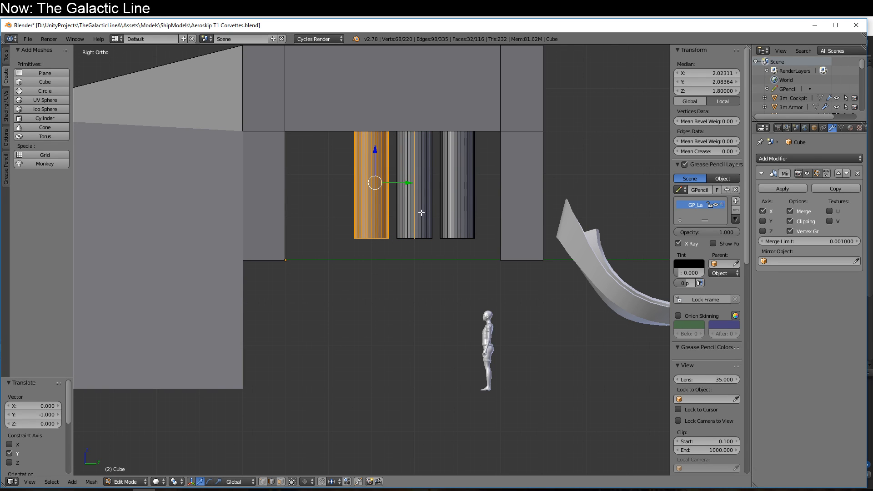
{"action": "key", "text": "ctrl+l"}
{"action": "key", "text": "g"}
{"action": "key", "text": "y"}
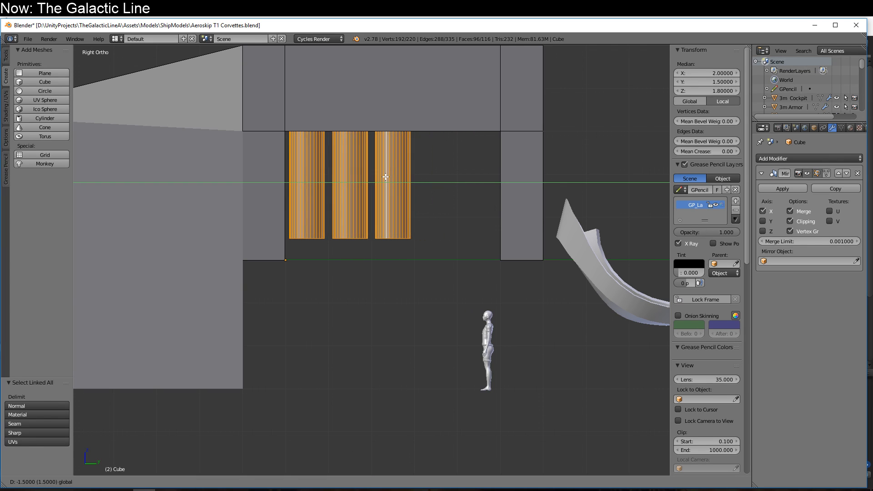
{"action": "left_click", "coordinate": [386, 178]}
- Scale the three cylinders uniformly by 2 and move them 1.5 units along Y
{"action": "middle_click_drag", "start_coordinate": [386, 178], "coordinate": [357, 258]}
{"action": "scroll", "coordinate": [353, 345], "scroll_direction": "down", "scroll_amount": 4}
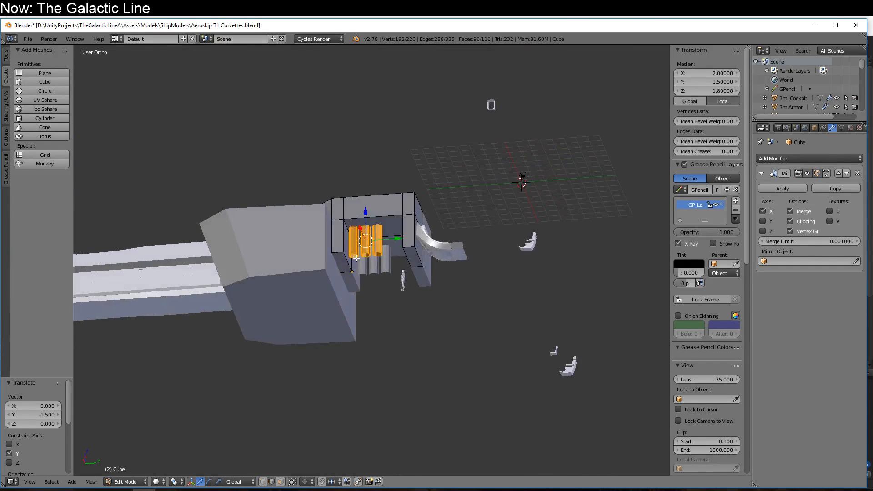
{"action": "key", "text": "s"}
{"action": "key", "text": "2"}
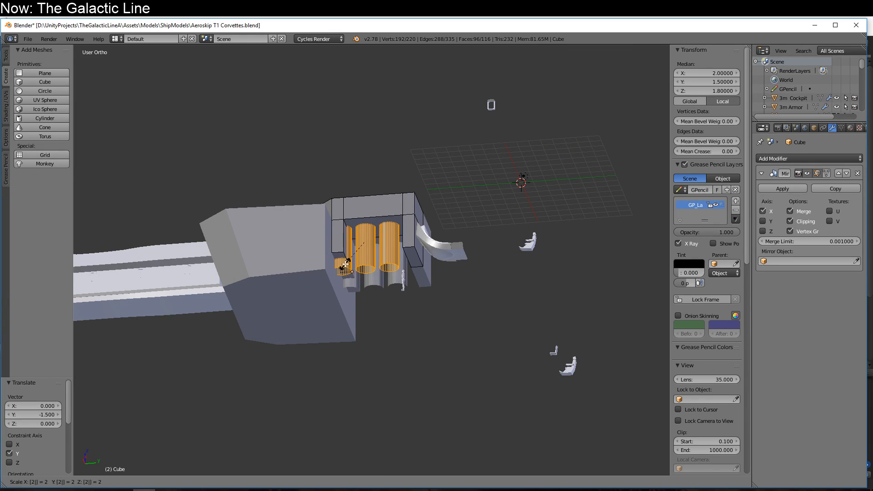
{"action": "key", "text": "Return"}
{"action": "key", "text": "KP_3"}
{"action": "scroll", "coordinate": [354, 258], "scroll_direction": "up", "scroll_amount": 5}
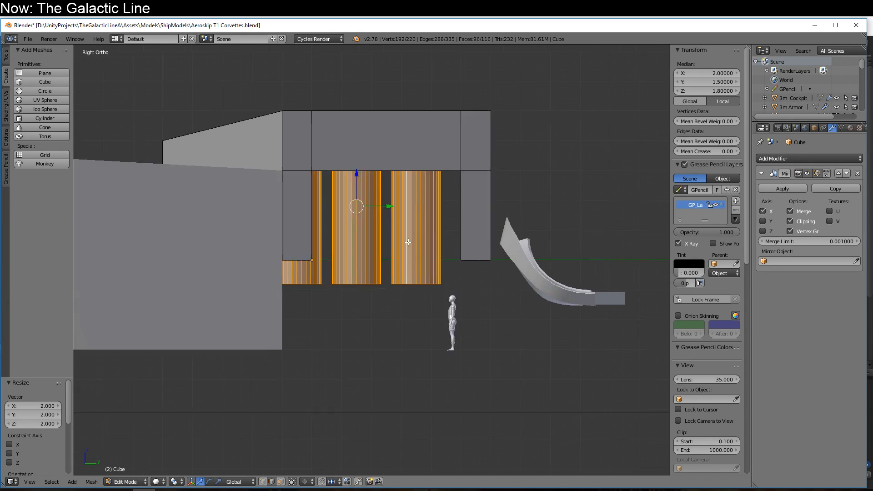
{"action": "scroll", "coordinate": [416, 246], "scroll_direction": "up", "scroll_amount": 1}
{"action": "left_click_drag", "start_coordinate": [392, 195], "coordinate": [446, 212]}
{"action": "left_click", "coordinate": [446, 212]}
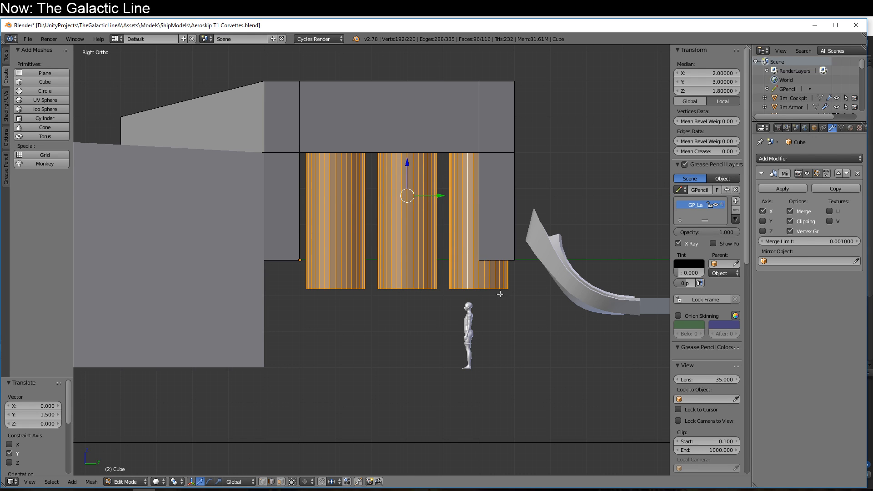
- Delete the cylinder that overlaps the frame's positive-Y leg
{"action": "right_click", "coordinate": [495, 291]}
{"action": "key", "text": "ctrl+l"}
{"action": "key", "text": "x"}
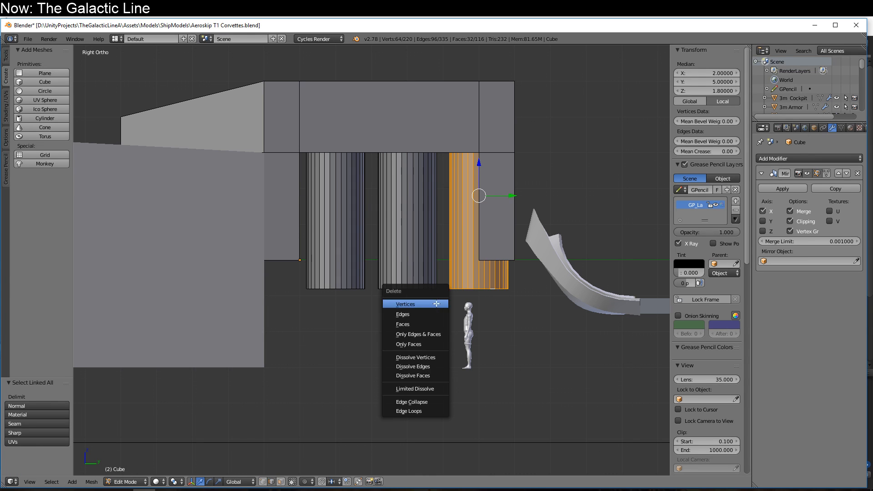
{"action": "left_click", "coordinate": [437, 302]}
{"action": "middle_click_drag", "start_coordinate": [439, 279], "coordinate": [409, 191]}
{"action": "scroll", "coordinate": [422, 213], "scroll_direction": "up", "scroll_amount": 2}
{"action": "scroll", "coordinate": [422, 213], "scroll_direction": "down", "scroll_amount": 1}
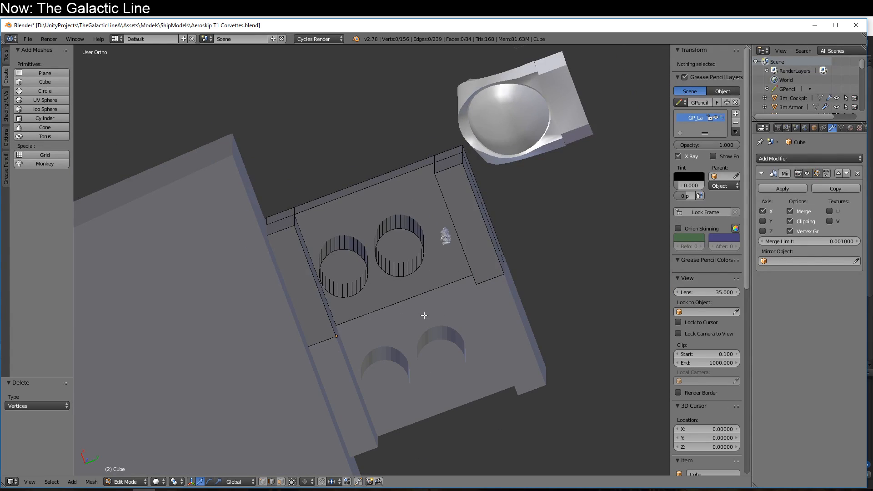
{"action": "key", "text": "KP_3"}
{"action": "key", "text": "KP_7"}
{"action": "key", "text": "KP_3"}
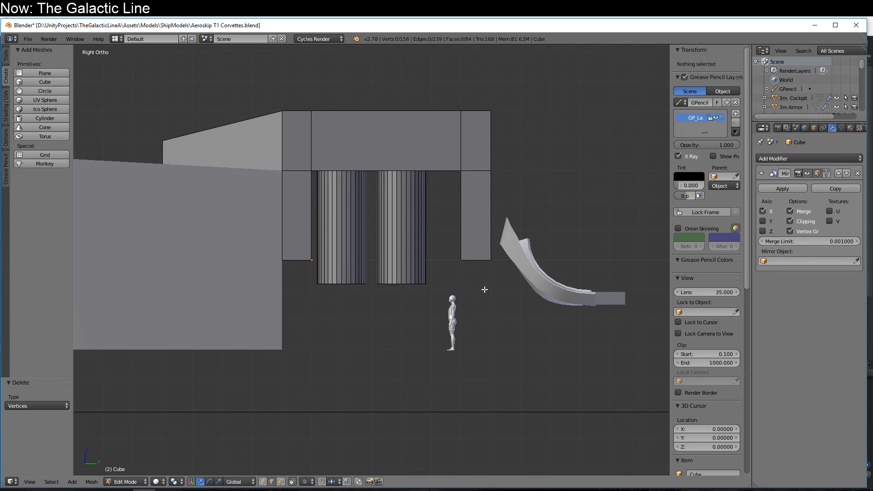
- Rotate the two remaining cylinders together 90° about X and move them 3 units along X, out of the frame
{"action": "middle_click_drag", "start_coordinate": [484, 289], "coordinate": [330, 185]}
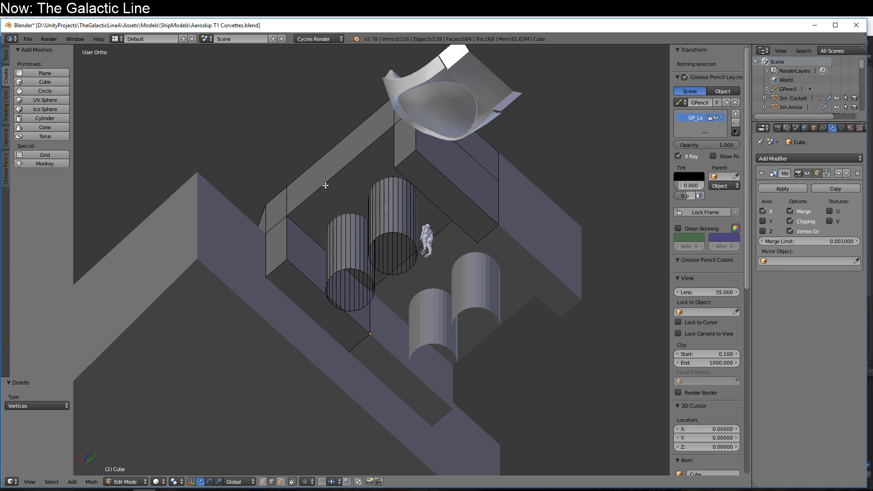
{"action": "scroll", "coordinate": [332, 187], "scroll_direction": "down", "scroll_amount": 1}
{"action": "middle_click_drag", "start_coordinate": [380, 199], "coordinate": [411, 249]}
{"action": "right_click", "coordinate": [407, 249]}
{"action": "right_click", "coordinate": [337, 258]}
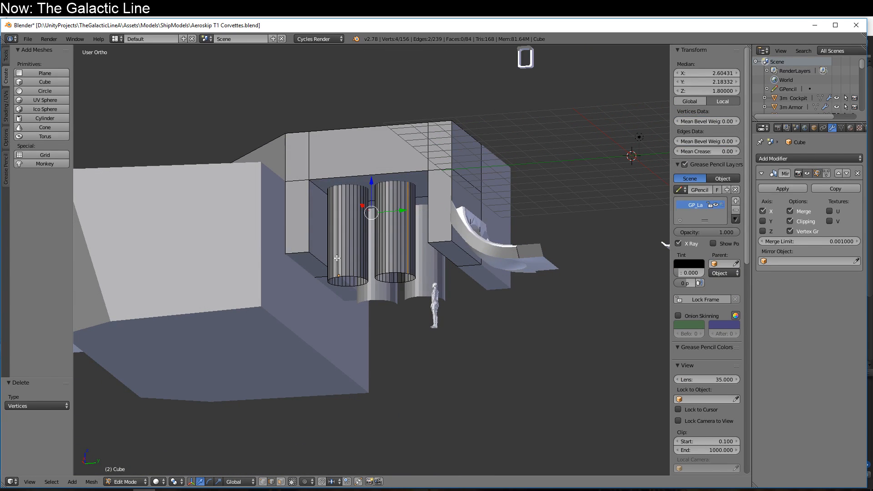
{"action": "key", "text": "ctrl+l"}
{"action": "key", "text": "r"}
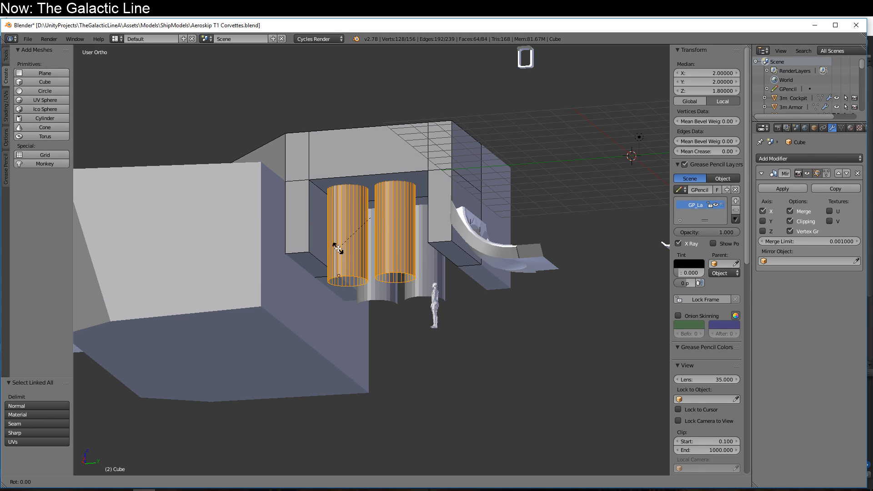
{"action": "type", "text": "x90"}
{"action": "key", "text": "Return"}
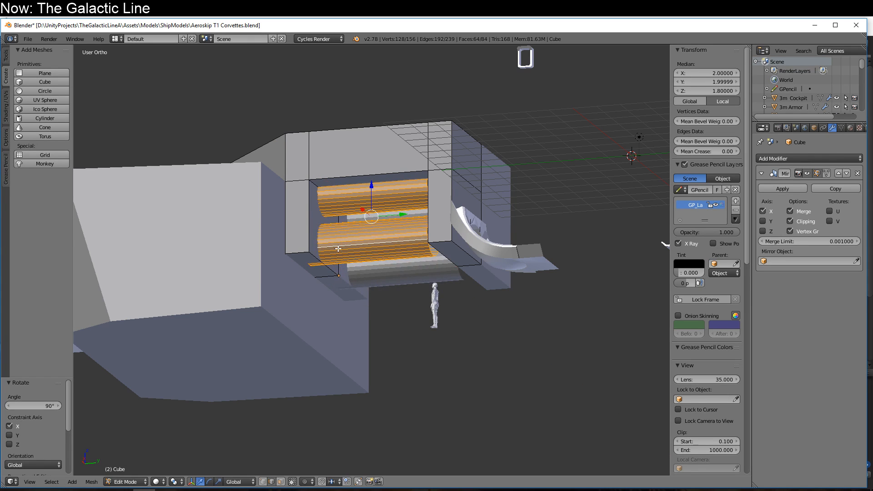
{"action": "mouse_move", "coordinate": [338, 249]}
{"action": "middle_mouse_down"}
{"action": "mouse_move", "coordinate": [377, 244]}
{"action": "mouse_move", "coordinate": [330, 249]}
{"action": "middle_mouse_up"}
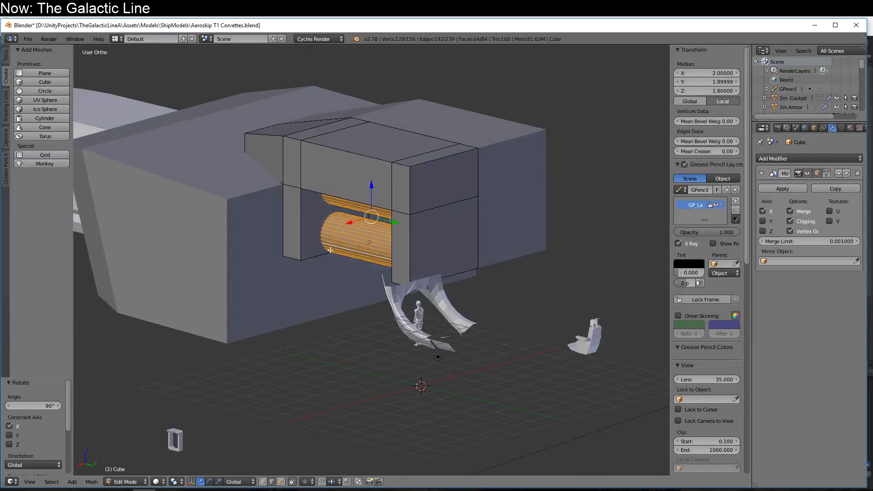
{"action": "left_click_drag", "start_coordinate": [348, 223], "coordinate": [293, 250], "text": "ctrl"}
- Delete the entire open-bottomed frame section, leaving only the two horizontal cylinders in the mesh
{"action": "right_click", "coordinate": [369, 158]}
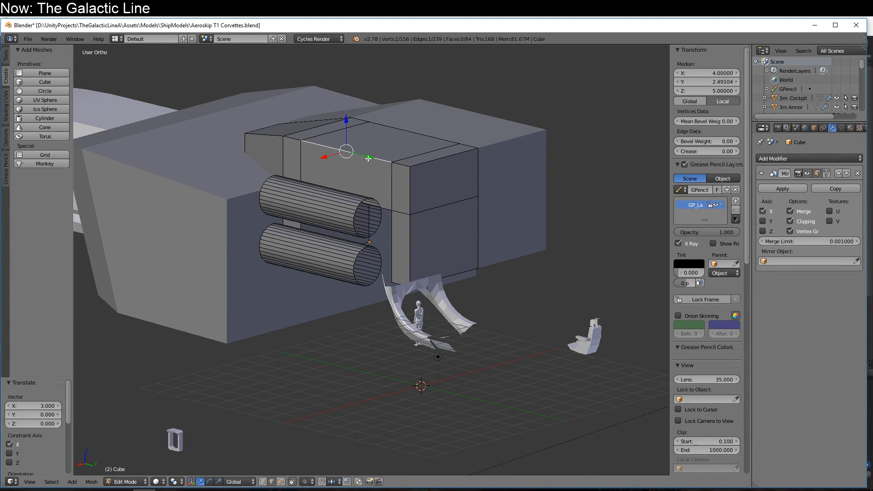
{"action": "middle_click_drag", "start_coordinate": [369, 170], "coordinate": [410, 215]}
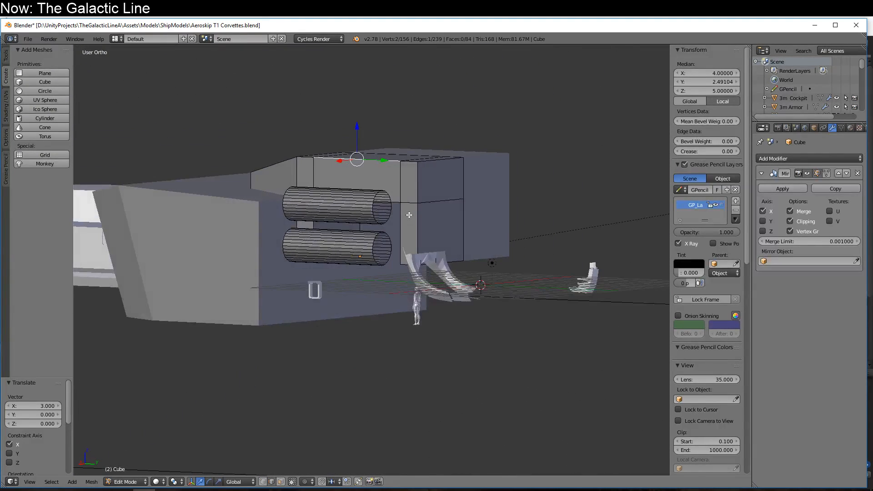
{"action": "key", "text": "ctrl+l"}
{"action": "key", "text": "x"}
{"action": "left_click", "coordinate": [386, 235]}
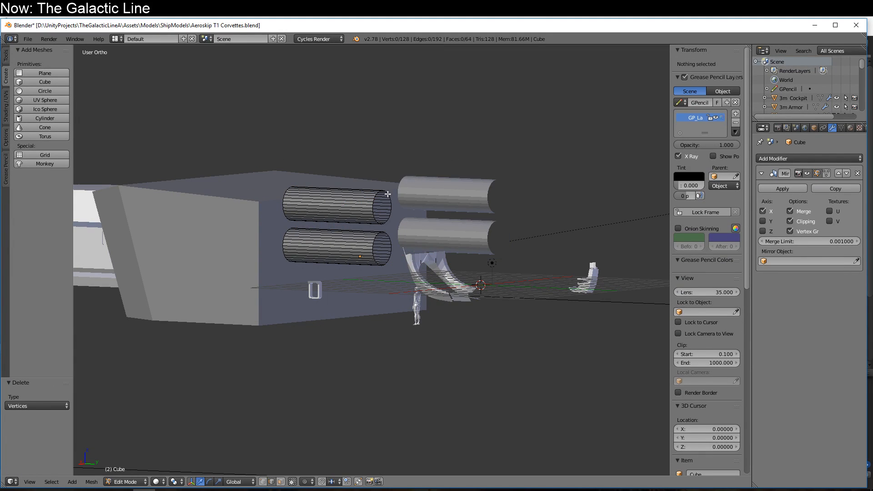
- Move both horizontal cylinders back along X toward the mirror centreline, behind the hull block
{"action": "right_click", "coordinate": [388, 194]}
{"action": "key", "text": "ctrl+l"}
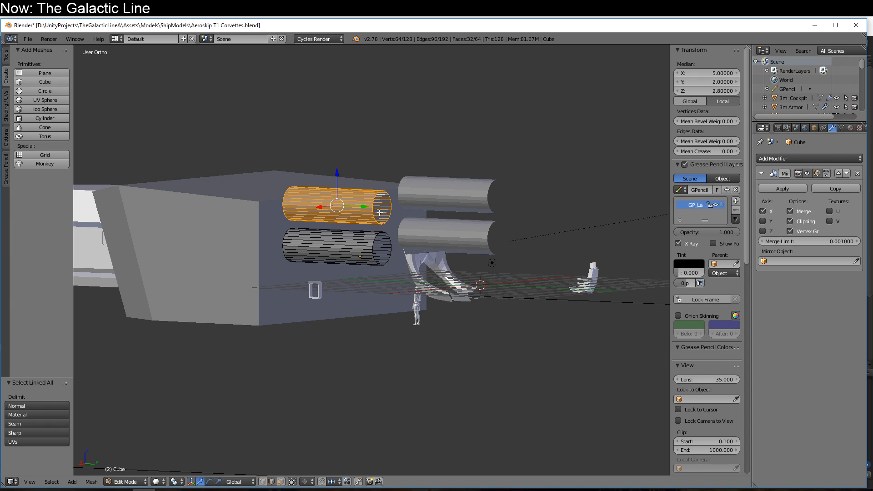
{"action": "right_click", "coordinate": [365, 237], "text": "shift"}
{"action": "key", "text": "ctrl+l"}
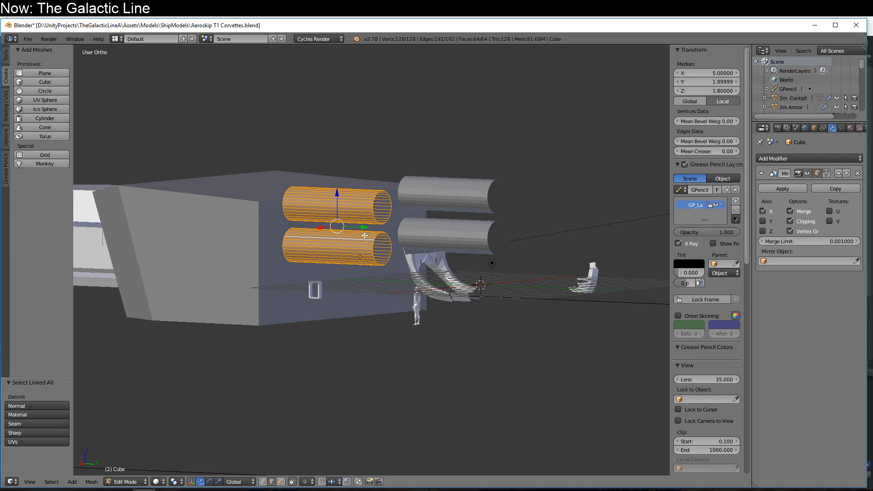
{"action": "middle_click_drag", "start_coordinate": [395, 160], "coordinate": [344, 244]}
{"action": "key", "text": "g"}
{"action": "key", "text": "x"}
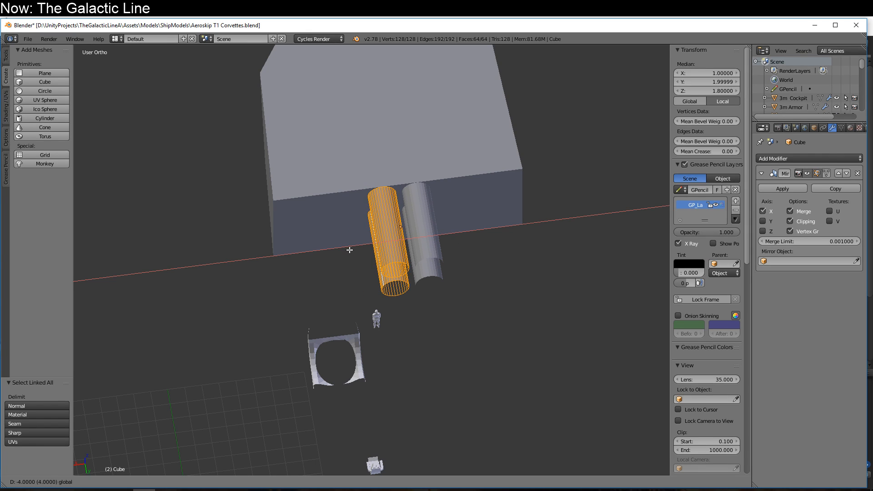
{"action": "left_click", "coordinate": [345, 250]}
- Duplicate in place the halves of both cylinders that face the mirror centreline
{"action": "middle_click_drag", "start_coordinate": [345, 250], "coordinate": [416, 271]}
{"action": "scroll", "coordinate": [396, 251], "scroll_direction": "up", "scroll_amount": 3}
{"action": "key", "text": "KP_7"}
{"action": "key", "text": "z"}
{"action": "key", "text": "a"}
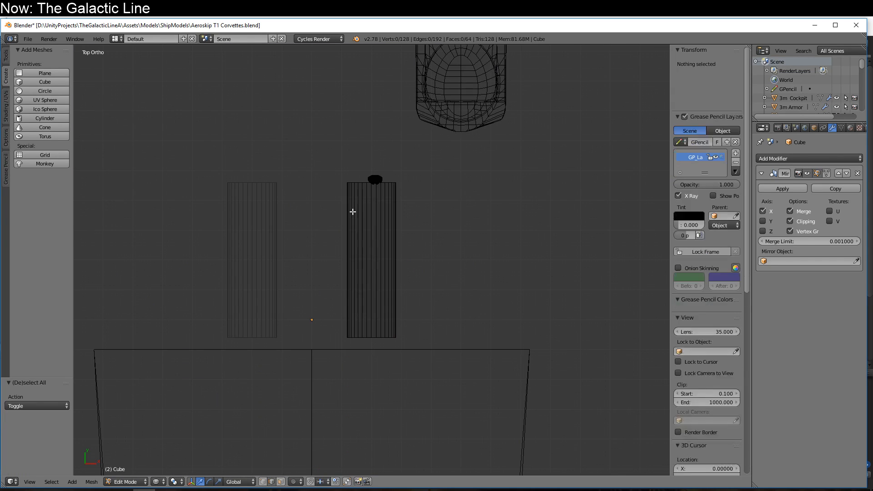
{"action": "left_click_drag", "start_coordinate": [326, 146], "coordinate": [373, 368]}
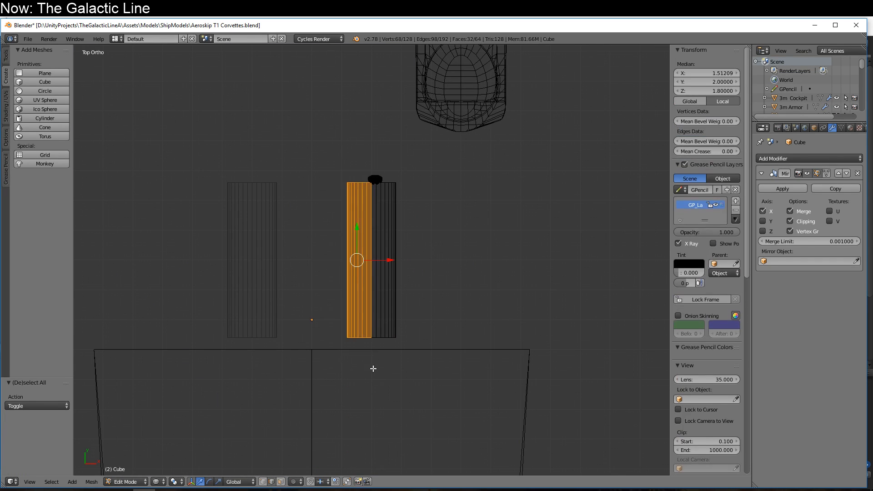
{"action": "key", "text": "shift+d"}
{"action": "right_click", "coordinate": [377, 355]}
- Try to shift the duplicated halves -0.2 units along X and scale them by 1.095, and undo both changes
{"action": "key", "text": "g"}
{"action": "key", "text": "x"}
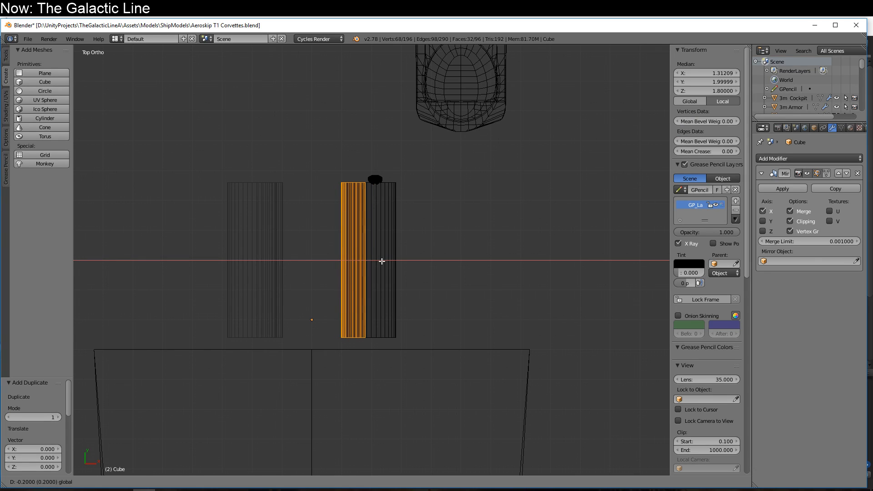
{"action": "left_click", "coordinate": [382, 259]}
{"action": "middle_click_drag", "start_coordinate": [382, 259], "coordinate": [408, 312]}
{"action": "key", "text": "s"}
{"action": "left_click", "coordinate": [229, 189]}
{"action": "key", "text": "z"}
{"action": "middle_click_drag", "start_coordinate": [425, 211], "coordinate": [437, 189]}
{"action": "middle_click_drag", "start_coordinate": [441, 297], "coordinate": [440, 268]}
{"action": "key", "text": "s"}
{"action": "key", "text": "z"}
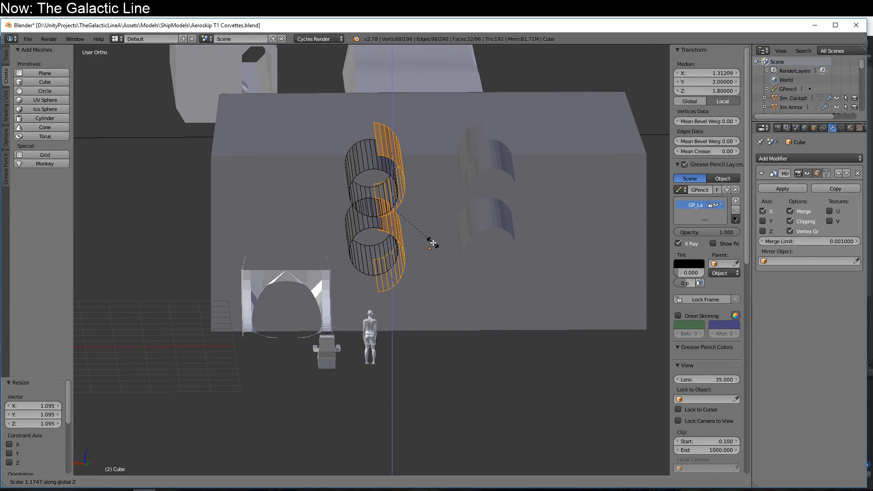
{"action": "right_click", "coordinate": [430, 241]}
{"action": "key", "text": "ctrl+z"}
{"action": "key", "text": "ctrl+z"}
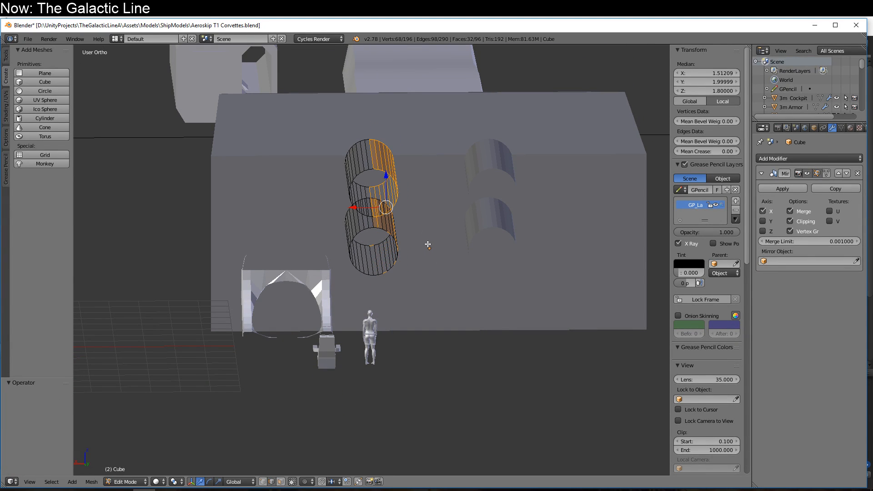
- Scale each duplicated half 1.106 along Z about its own origin and move both halves -0.137 units along X
{"action": "left_click", "coordinate": [173, 482]}
{"action": "left_click", "coordinate": [195, 448]}
{"action": "key", "text": "s"}
{"action": "key", "text": "z"}
{"action": "left_click", "coordinate": [373, 376]}
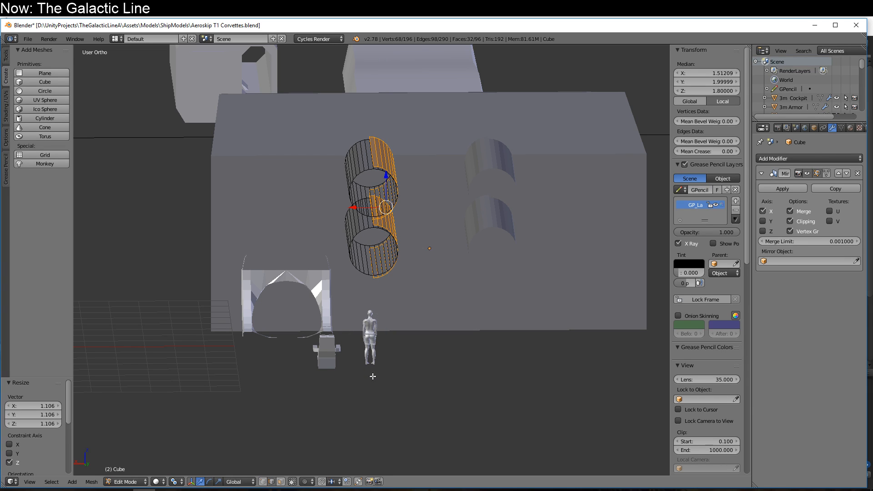
{"action": "key", "text": "g"}
{"action": "key", "text": "x"}
{"action": "left_click", "coordinate": [362, 211]}
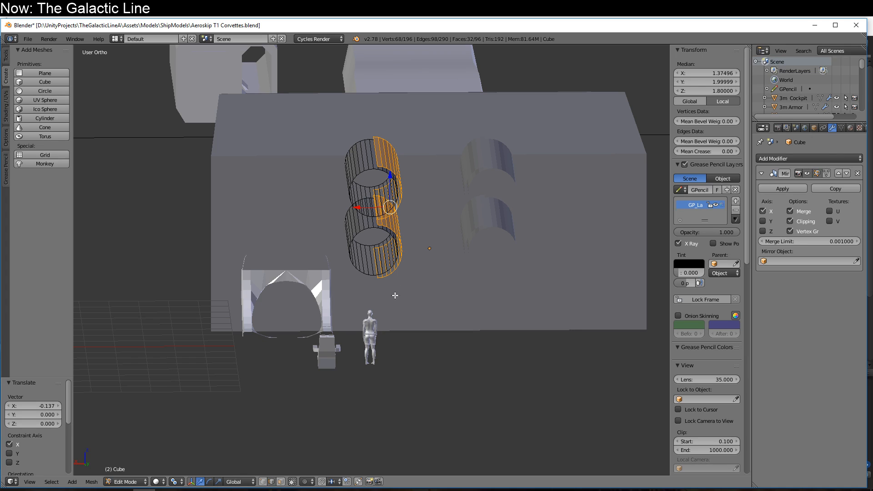
- Scale both duplicated half-shells by 1.076 along X
{"action": "key", "text": "s"}
{"action": "key", "text": "x"}
{"action": "left_click", "coordinate": [388, 282]}
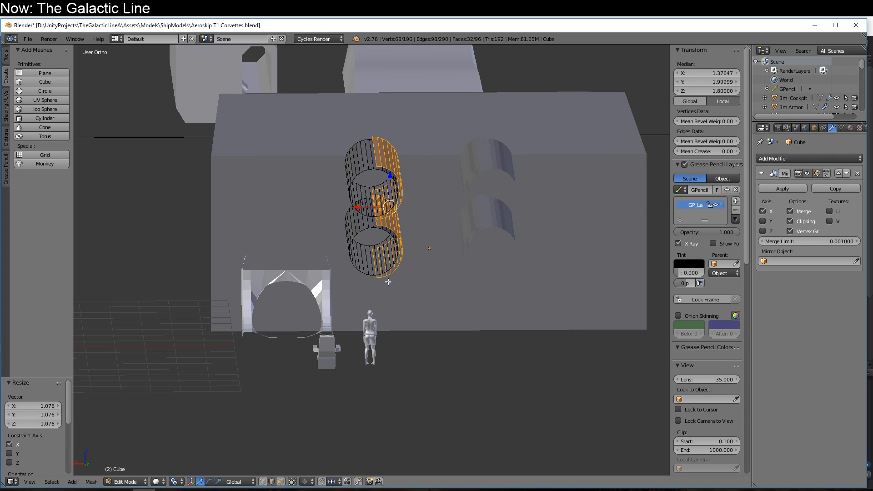
{"action": "left_click", "coordinate": [359, 209]}
- Extrude in place the upper shell's top lengthwise edge and the lower shell's bottom lengthwise edge
{"action": "right_click", "coordinate": [373, 150]}
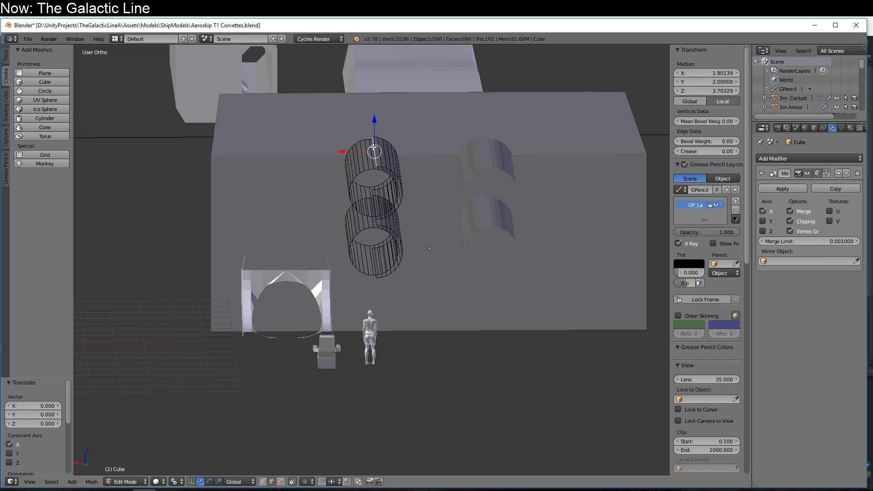
{"action": "middle_click_drag", "start_coordinate": [383, 271], "coordinate": [391, 214]}
{"action": "right_click", "coordinate": [389, 216], "text": "shift"}
{"action": "middle_click_drag", "start_coordinate": [444, 227], "coordinate": [435, 291]}
{"action": "key", "text": "e"}
{"action": "right_click", "coordinate": [440, 282]}
- Change the pivot from individual origins to a shared centre and scale the extruded edges outward along Z
{"action": "key", "text": "s"}
{"action": "key", "text": "z"}
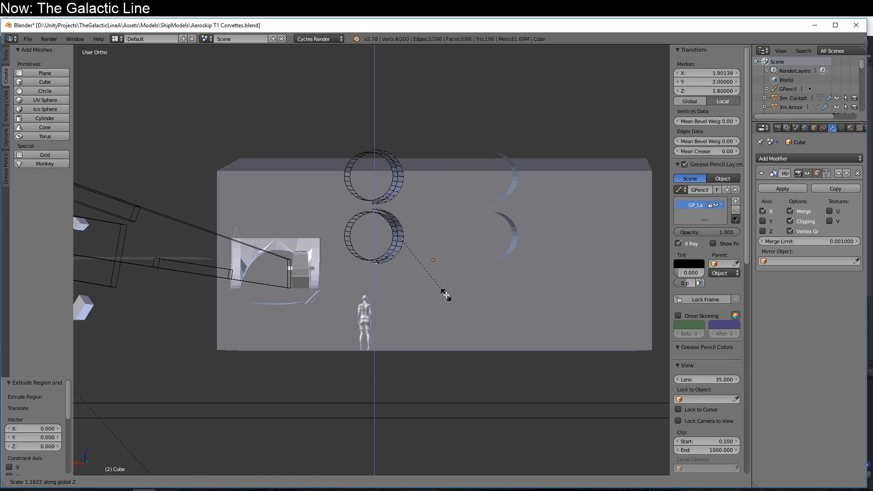
{"action": "right_click", "coordinate": [446, 297]}
{"action": "left_click", "coordinate": [176, 481]}
{"action": "left_click", "coordinate": [192, 442]}
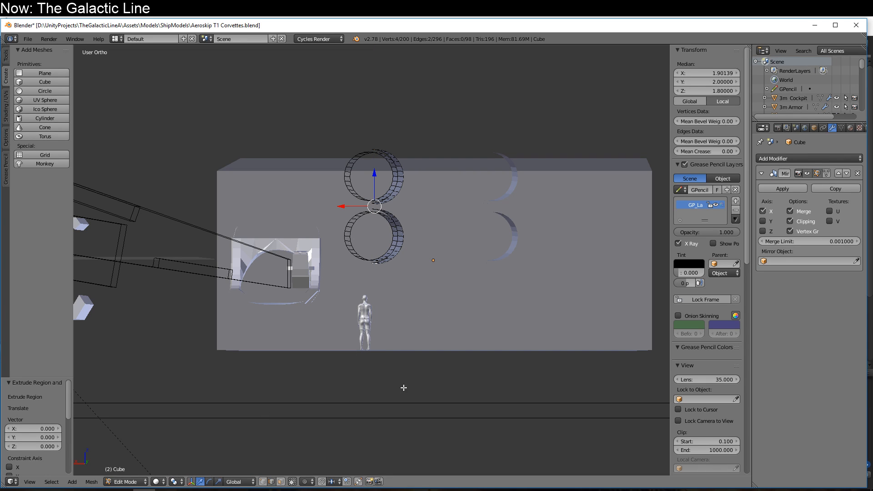
{"action": "key", "text": "s"}
{"action": "key", "text": "z"}
{"action": "left_click", "coordinate": [411, 404]}
- Extrude both lip edges along X to the mirror centreline, forming flat plates above and below the shells
{"action": "middle_click_drag", "start_coordinate": [385, 259], "coordinate": [453, 270]}
{"action": "key", "text": "e"}
{"action": "right_click", "coordinate": [387, 325]}
{"action": "key", "text": "g"}
{"action": "key", "text": "x"}
{"action": "left_click", "coordinate": [434, 248]}
- Select all geometry linked to the half-shells and plates and flip its normals
{"action": "key", "text": "ctrl+l"}
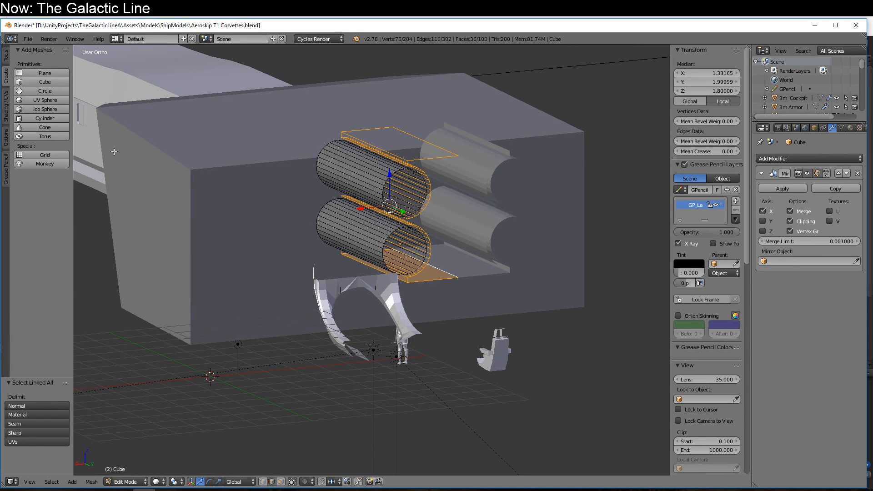
{"action": "left_click", "coordinate": [5, 105]}
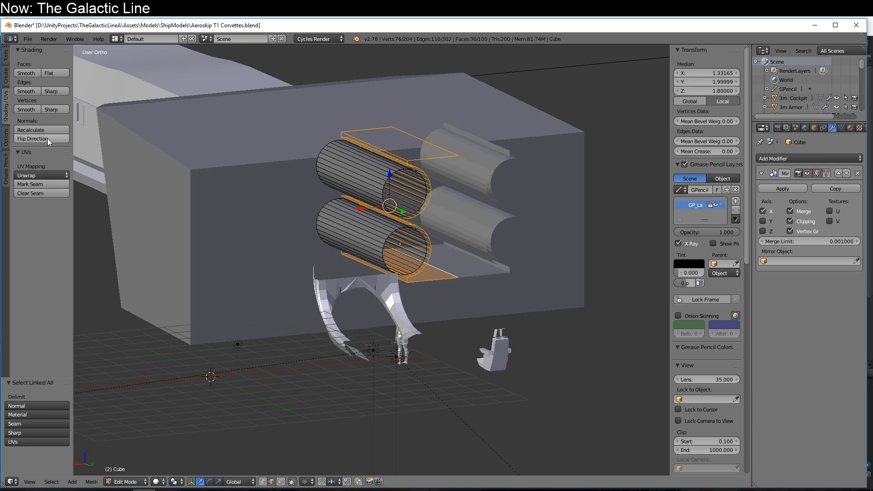
{"action": "left_click", "coordinate": [32, 139]}
- Select the curved end rim edges of both half-shells, leaving out the edges of the flat plates and lips
{"action": "middle_click_drag", "start_coordinate": [314, 195], "coordinate": [327, 227]}
{"action": "right_click", "coordinate": [351, 223]}
{"action": "right_click", "coordinate": [350, 222], "text": "alt"}
{"action": "scroll", "coordinate": [328, 226], "scroll_direction": "up", "scroll_amount": 3}
{"action": "middle_click_drag", "start_coordinate": [259, 212], "coordinate": [338, 309]}
{"action": "right_click", "coordinate": [350, 212], "text": "alt+shift"}
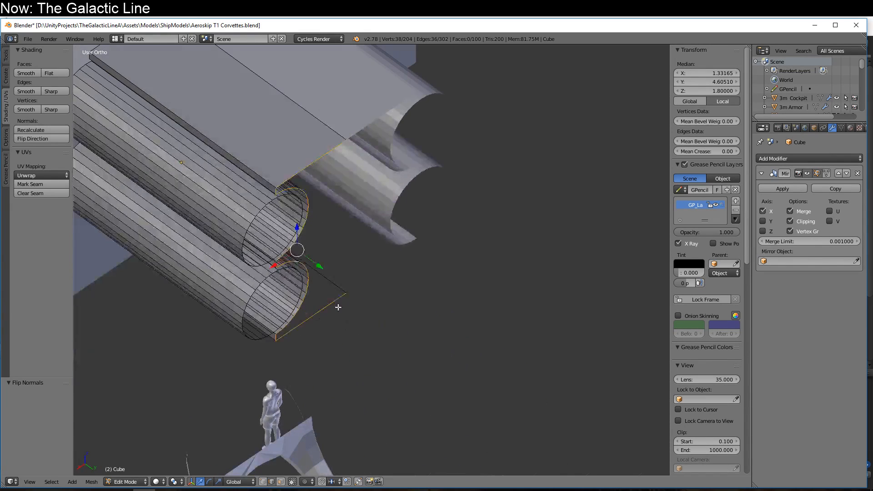
{"action": "right_click", "coordinate": [277, 338], "text": "shift"}
{"action": "key", "text": "ctrl+z"}
{"action": "right_click", "coordinate": [275, 337], "text": "shift"}
{"action": "key", "text": "ctrl+z"}
{"action": "right_click", "coordinate": [276, 335], "text": "shift"}
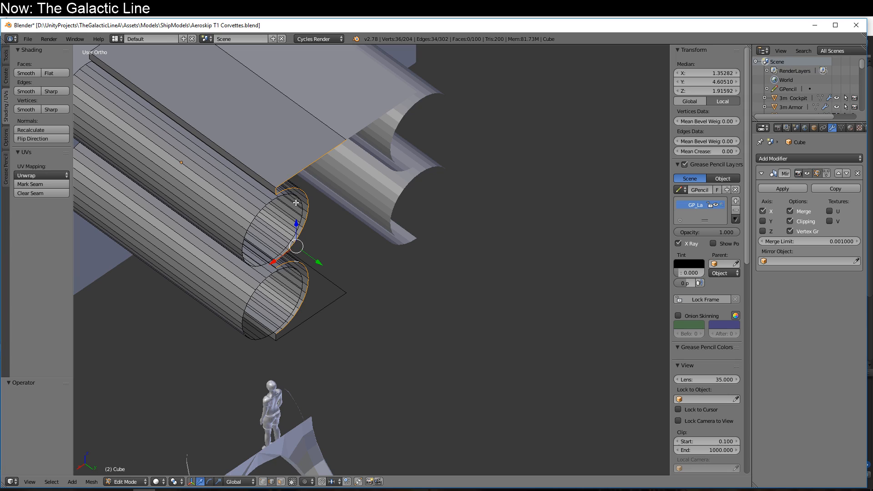
{"action": "right_click", "coordinate": [274, 192], "text": "shift"}
- Duplicate the selected rim edges in place and try a free rotation
{"action": "key", "text": "shift+d"}
{"action": "key", "text": "r"}
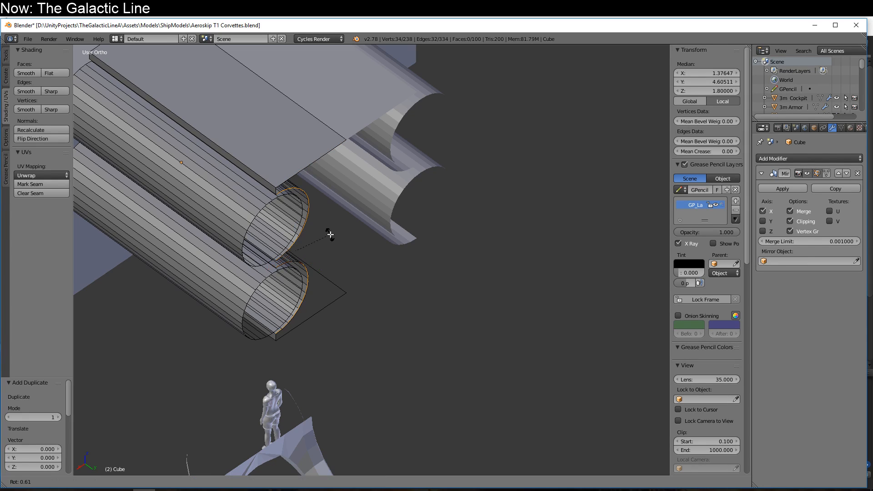
{"action": "left_click", "coordinate": [329, 239]}
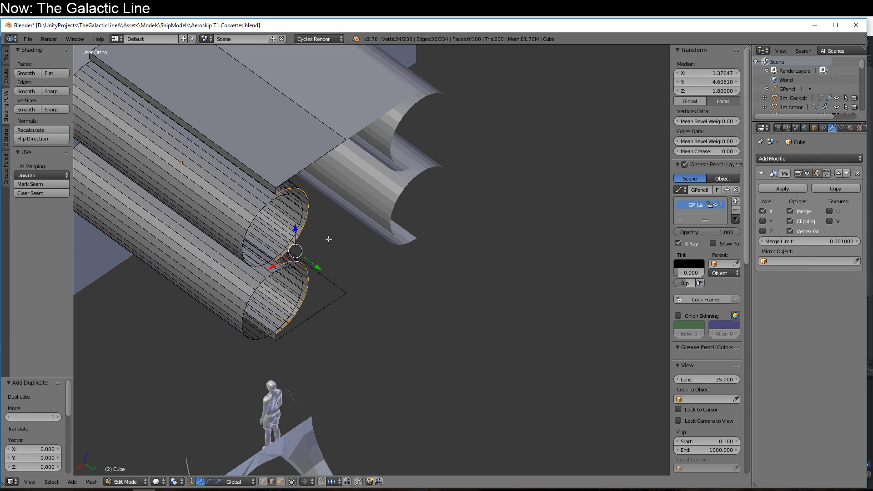
- Set the pivot to the active element and make the upper rim's top vertex active in vertex selection
{"action": "left_click", "coordinate": [177, 481]}
{"action": "left_click", "coordinate": [196, 437]}
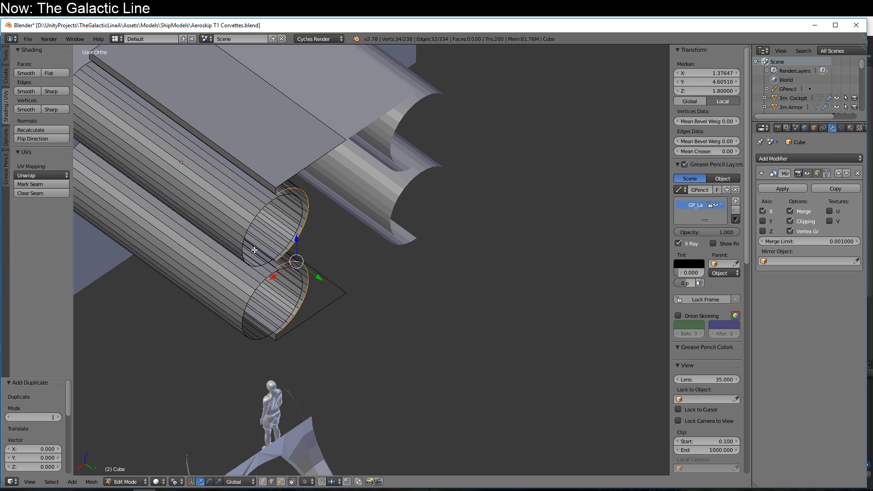
{"action": "left_click", "coordinate": [263, 483]}
{"action": "left_click", "coordinate": [276, 194]}
- Try rotating the duplicated rim edges about Z, cancel the rotation and delete their vertices
{"action": "key", "text": "r"}
{"action": "key", "text": "z"}
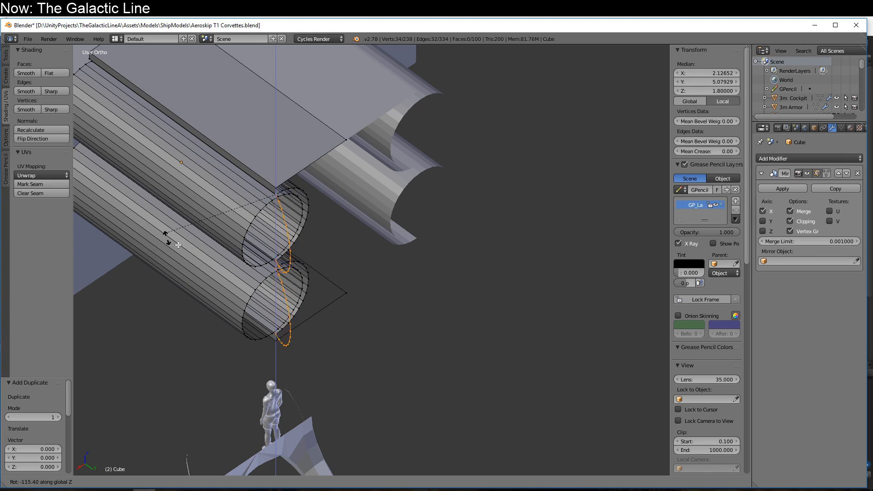
{"action": "key", "text": "Escape"}
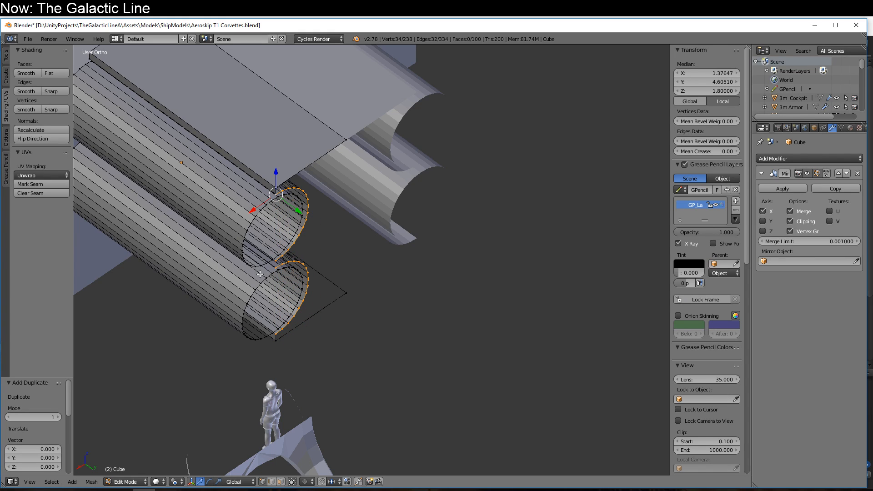
{"action": "key", "text": "x"}
{"action": "left_click", "coordinate": [342, 293]}
- Select the curved end rims of both half-shells, leaving out the flat plates' corner vertices
{"action": "right_click", "coordinate": [308, 213], "text": "alt"}
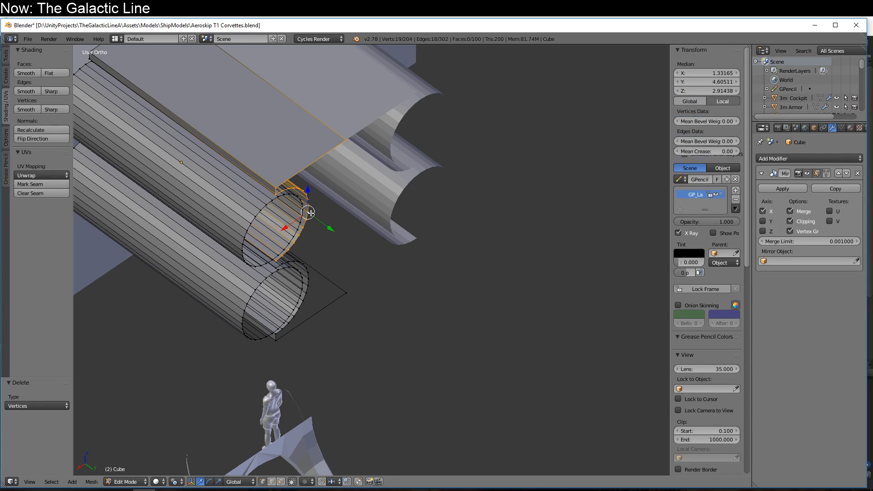
{"action": "right_click", "coordinate": [314, 283], "text": "alt+shift"}
{"action": "right_click", "coordinate": [341, 288], "text": "shift"}
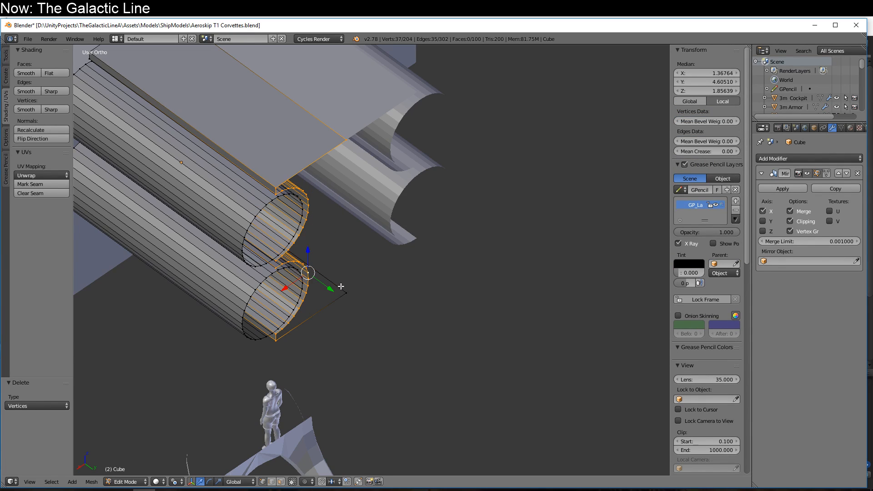
{"action": "right_click", "coordinate": [274, 348], "text": "shift"}
{"action": "right_click", "coordinate": [346, 138], "text": "shift"}
{"action": "right_click", "coordinate": [275, 187], "text": "shift"}
- Try rotating the selected rims about Z and moving them along Y, and discard both changes
{"action": "key", "text": "r"}
{"action": "right_click", "coordinate": [359, 285]}
{"action": "key", "text": "r"}
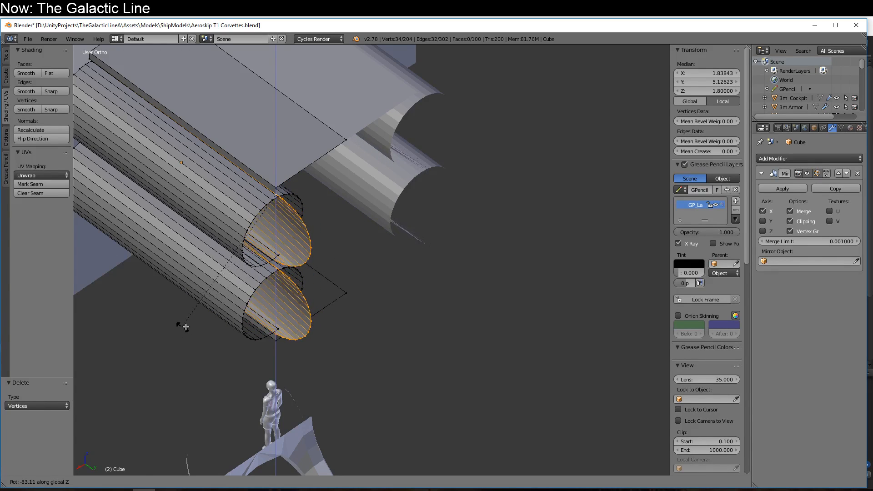
{"action": "left_click", "coordinate": [200, 326]}
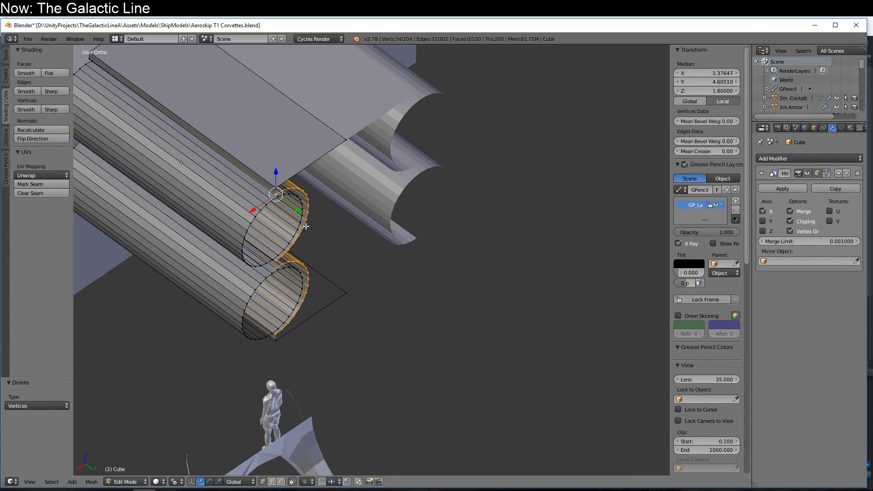
{"action": "left_click_drag", "start_coordinate": [299, 213], "coordinate": [354, 256]}
{"action": "key", "text": "ctrl+z"}
- Extrude the selected rims in place and rotate them -50° about Z around the active vertex
{"action": "key", "text": "e"}
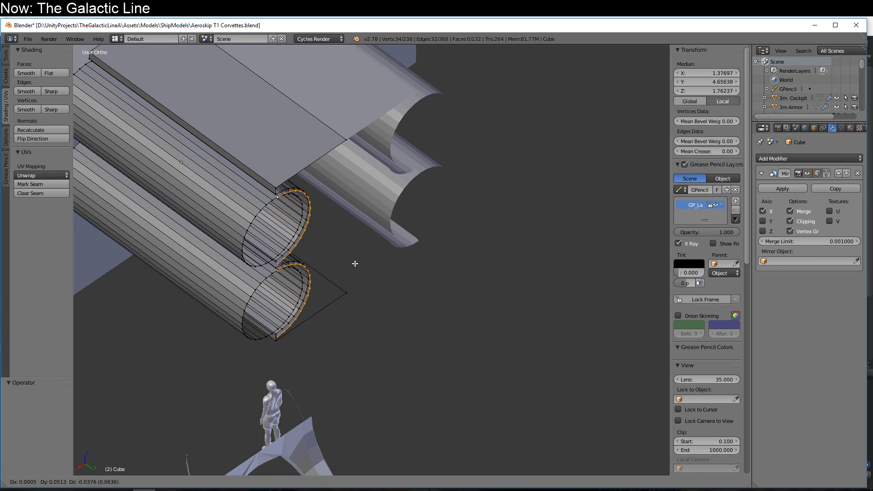
{"action": "right_click", "coordinate": [353, 260]}
{"action": "key", "text": "r"}
{"action": "key", "text": "z"}
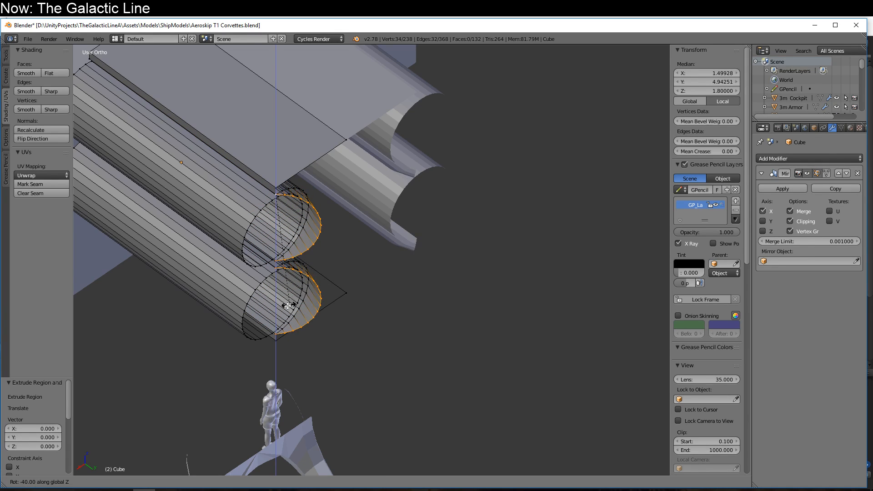
{"action": "left_click", "coordinate": [280, 313]}
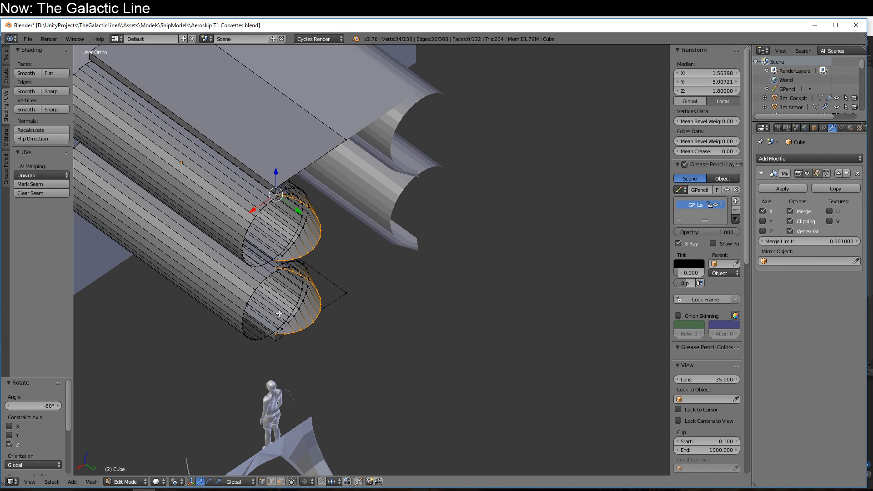
- Extrude the rims a second time in place and rotate them -49.938° about Z
{"action": "key", "text": "e"}
{"action": "right_click", "coordinate": [341, 317]}
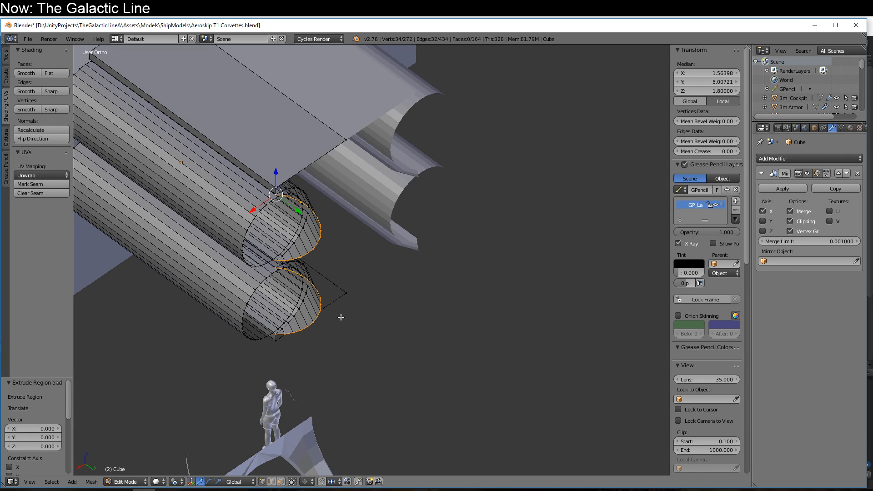
{"action": "key", "text": "r"}
{"action": "key", "text": "z"}
{"action": "left_click", "coordinate": [220, 333]}
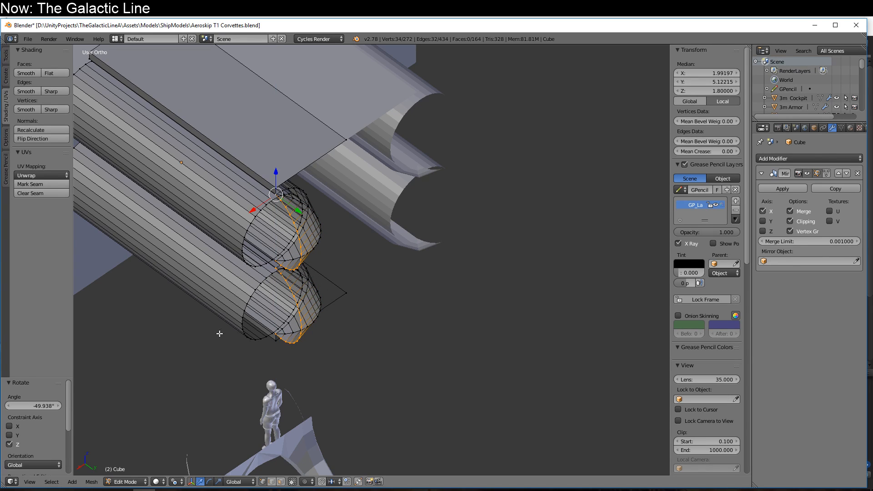
- Extrude the rims a third time in place and rotate them about -53° around Z
{"action": "key", "text": "e"}
{"action": "right_click", "coordinate": [327, 335]}
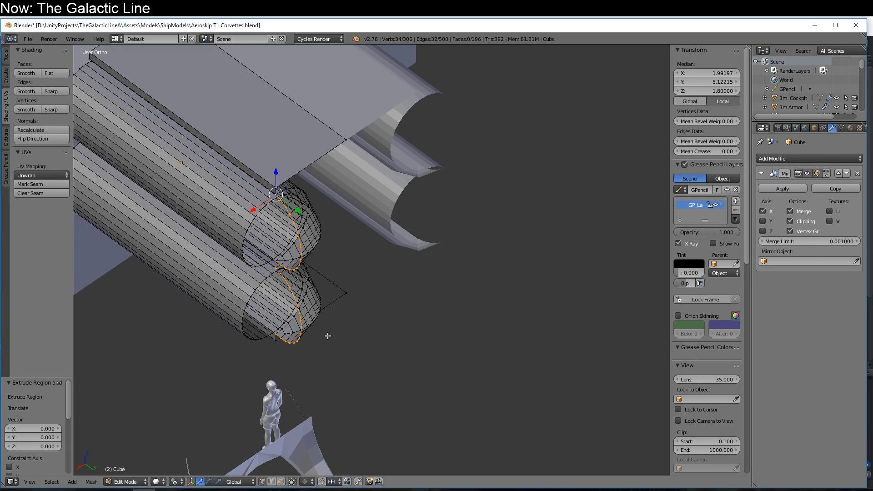
{"action": "key", "text": "r"}
{"action": "key", "text": "z"}
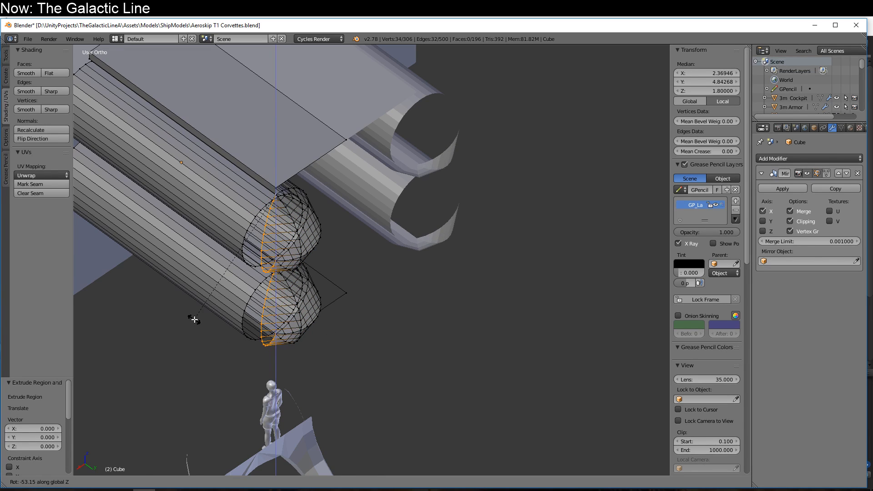
{"action": "left_click", "coordinate": [204, 325]}
- Extrude the rotated rims once more in place and shift the new rims 0.186 units along X
{"action": "middle_click_drag", "start_coordinate": [256, 346], "coordinate": [313, 329]}
{"action": "key", "text": "e"}
{"action": "right_click", "coordinate": [312, 328]}
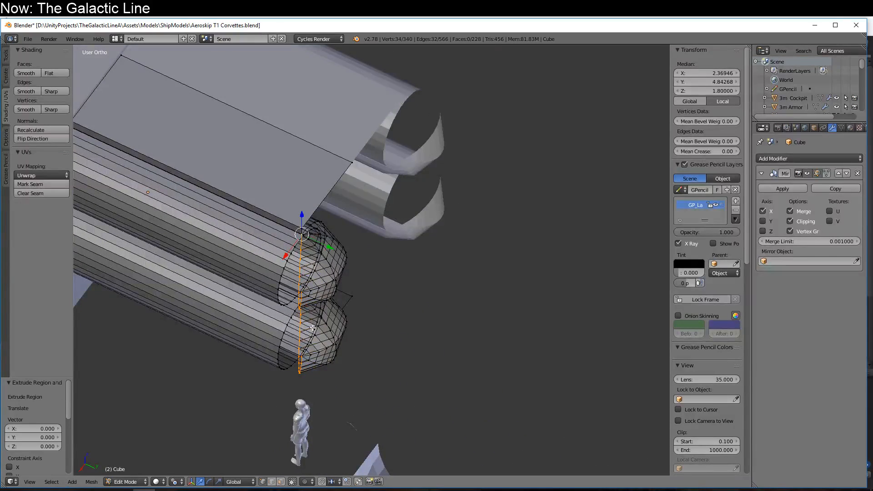
- Extrude the shifted rims 1.133 units along Y into outer end sleeves
{"action": "key", "text": "e"}
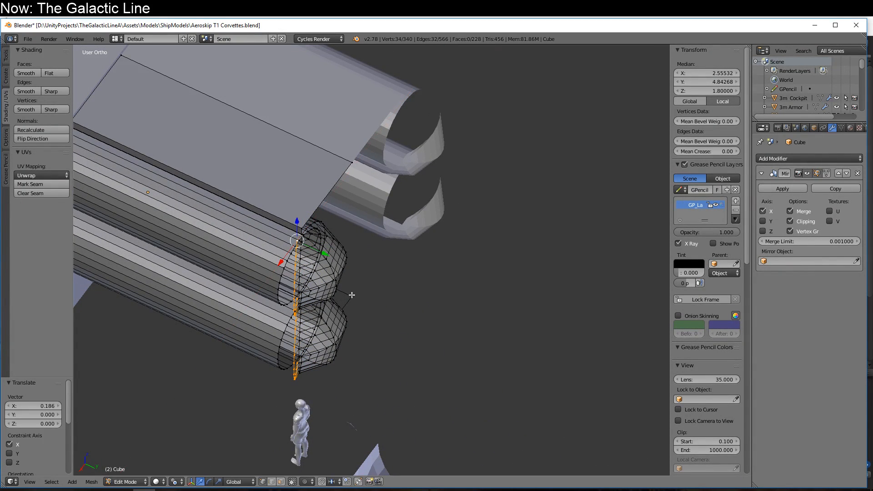
{"action": "key", "text": "y"}
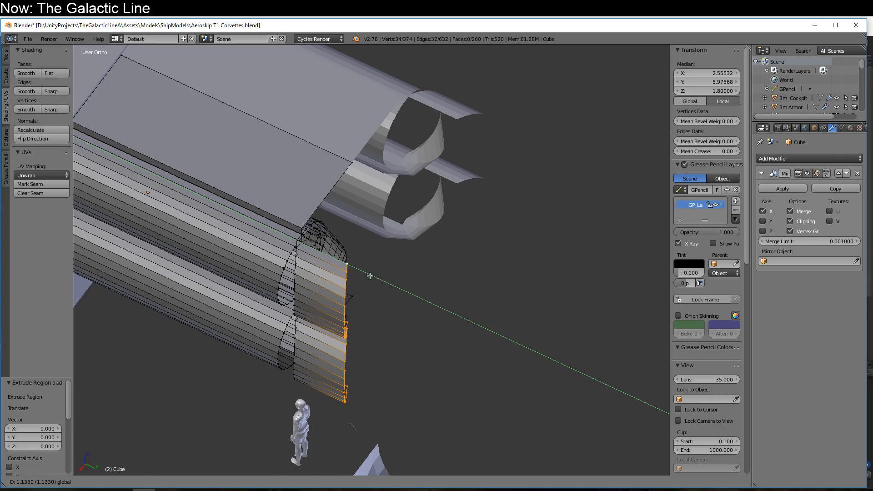
{"action": "left_click", "coordinate": [385, 285]}
- Clear the selection and examine the cylinders and their new curved ends from several angles alongside the hull
{"action": "middle_click_drag", "start_coordinate": [384, 284], "coordinate": [366, 305]}
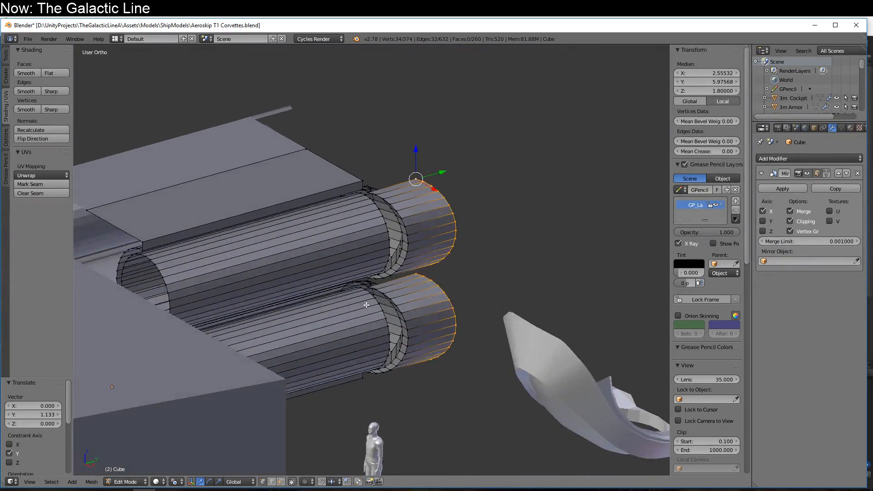
{"action": "right_click", "coordinate": [406, 249]}
{"action": "key", "text": "a"}
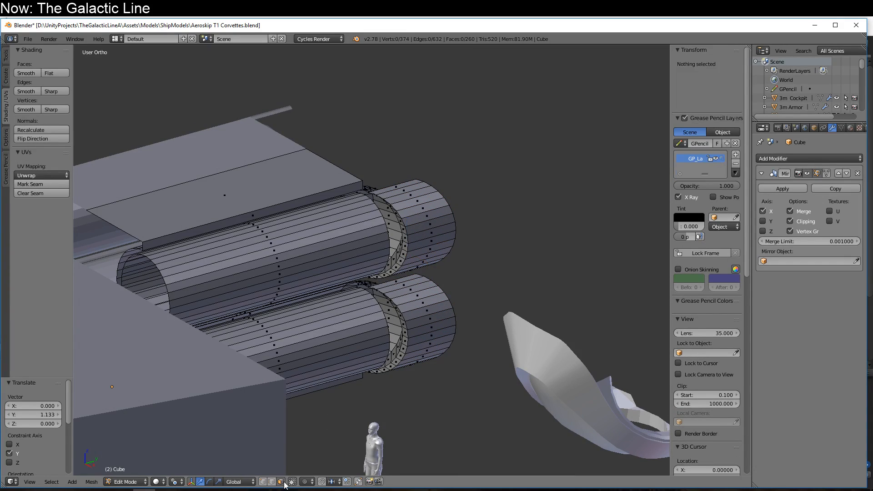
{"action": "middle_click_drag", "start_coordinate": [355, 233], "coordinate": [319, 290]}
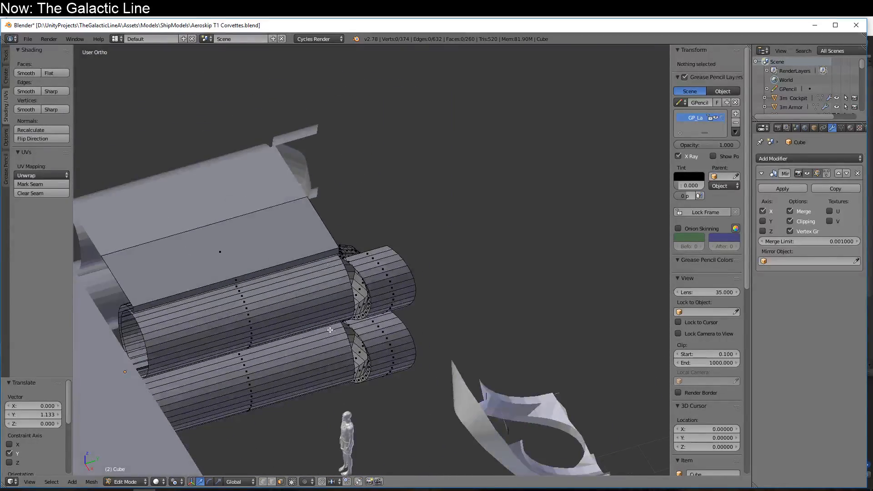
{"action": "mouse_move", "coordinate": [331, 330]}
{"action": "middle_mouse_down"}
{"action": "mouse_move", "coordinate": [320, 306]}
{"action": "mouse_move", "coordinate": [323, 332]}
{"action": "middle_mouse_up"}
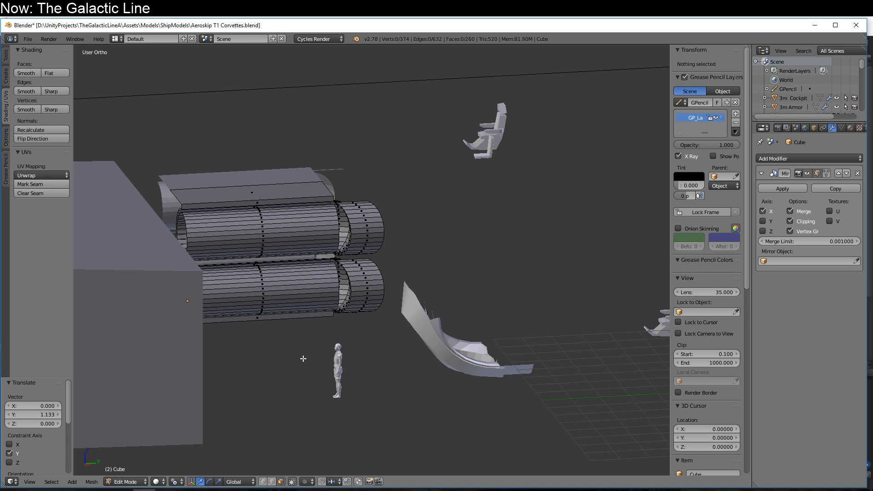
{"action": "scroll", "coordinate": [268, 273], "scroll_direction": "down", "scroll_amount": 5}
{"action": "key", "text": "Tab"}
{"action": "middle_click_drag", "start_coordinate": [291, 275], "coordinate": [319, 333]}
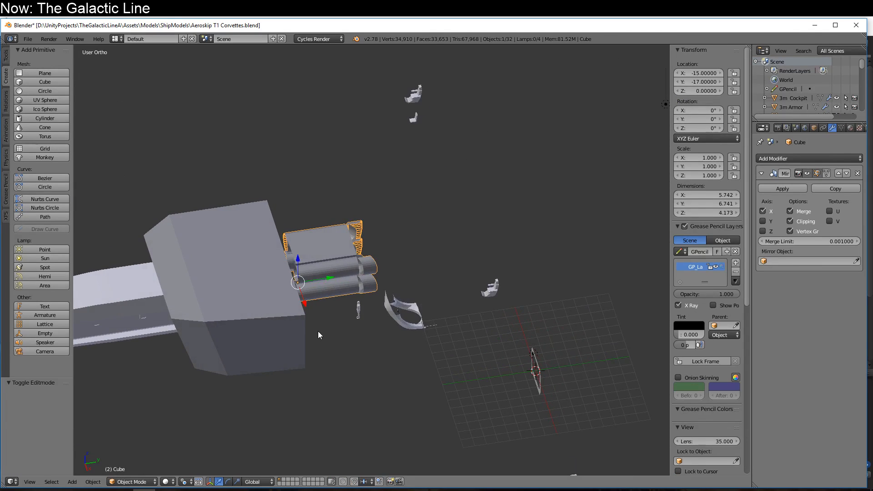
- Extrude the top plate face above the cylinders 0.89 units upward along Z
{"action": "key", "text": "Tab"}
{"action": "scroll", "coordinate": [316, 291], "scroll_direction": "up", "scroll_amount": 3}
{"action": "right_click", "coordinate": [312, 245]}
{"action": "key", "text": "e"}
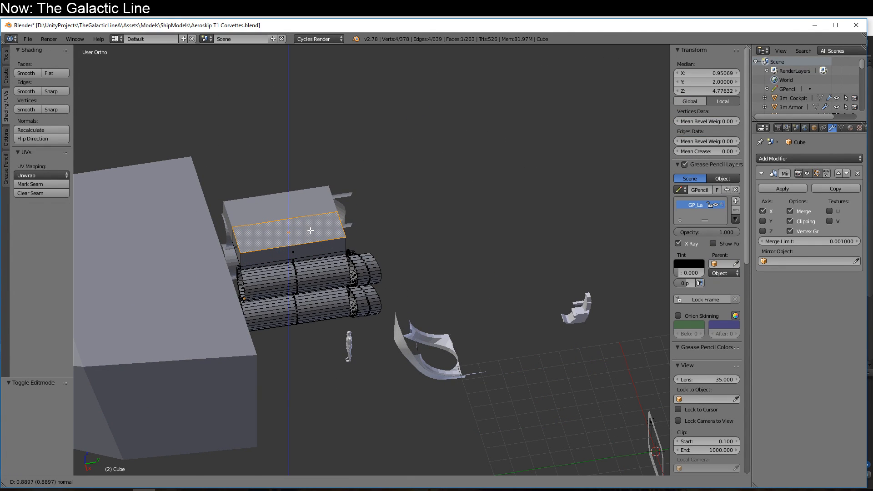
{"action": "left_click", "coordinate": [250, 257]}
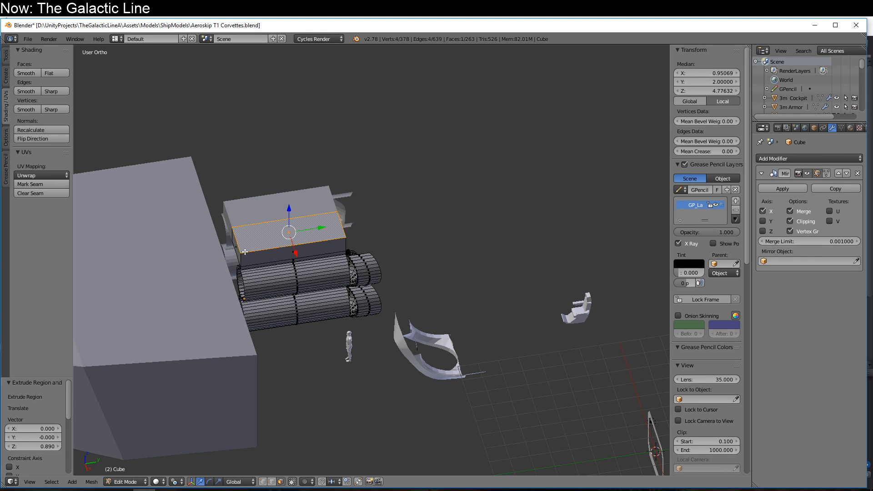
- Extrude the raised block's hull-facing end along Y over the hull, giving the object a Y dimension of about 11.63 units
{"action": "right_click", "coordinate": [244, 251]}
{"action": "key", "text": "e"}
{"action": "left_click", "coordinate": [213, 267]}
{"action": "middle_click_drag", "start_coordinate": [284, 315], "coordinate": [295, 271]}
{"action": "scroll", "coordinate": [300, 287], "scroll_direction": "down", "scroll_amount": 5}
{"action": "middle_click_drag", "start_coordinate": [309, 306], "coordinate": [281, 299]}
{"action": "key", "text": "Tab"}
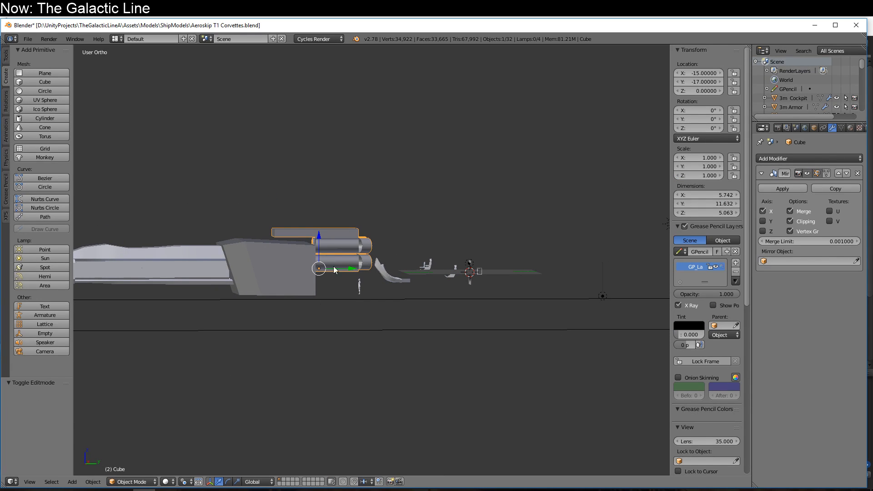
- Lower the stacked cylinder assembly with its top block 1 unit along Z and examine its fit behind the hull
{"action": "left_click_drag", "start_coordinate": [320, 240], "coordinate": [318, 244]}
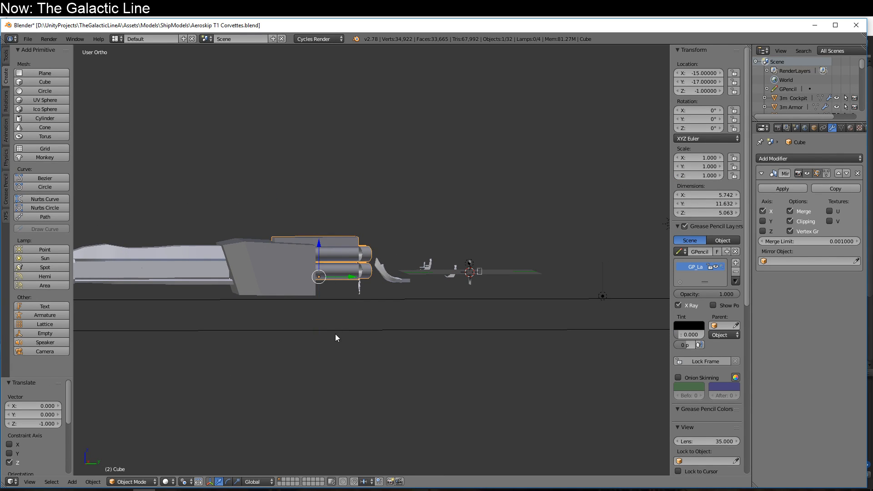
{"action": "middle_click_drag", "start_coordinate": [335, 336], "coordinate": [354, 325]}
{"action": "key", "text": "Home"}
- Add a cube at the origin and move its positive X face outward 3 units along X
{"action": "left_click", "coordinate": [45, 82]}
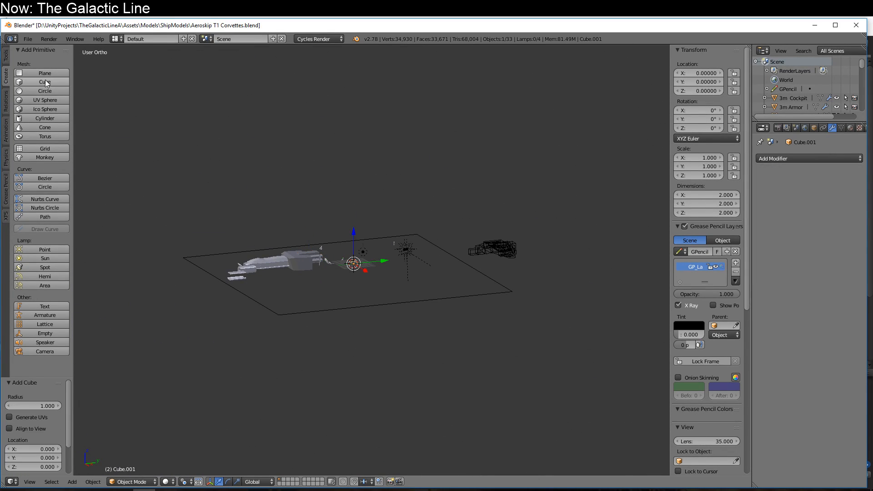
{"action": "scroll", "coordinate": [364, 251], "scroll_direction": "up", "scroll_amount": 8}
{"action": "middle_click_drag", "start_coordinate": [340, 305], "coordinate": [442, 299], "text": "shift"}
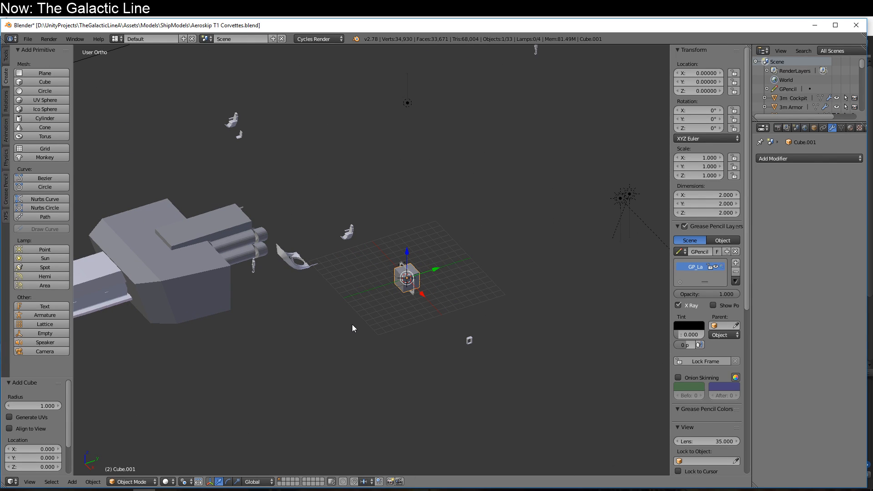
{"action": "scroll", "coordinate": [383, 309], "scroll_direction": "up", "scroll_amount": 4}
{"action": "key", "text": "Tab"}
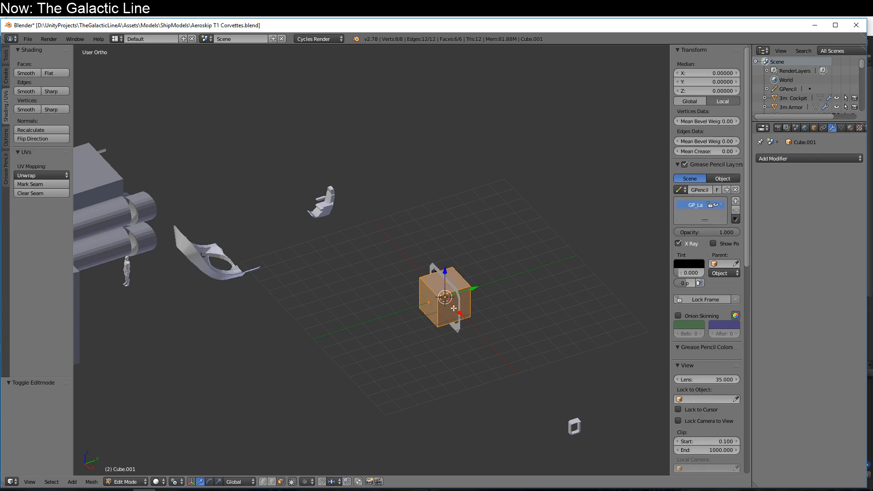
{"action": "right_click", "coordinate": [453, 320]}
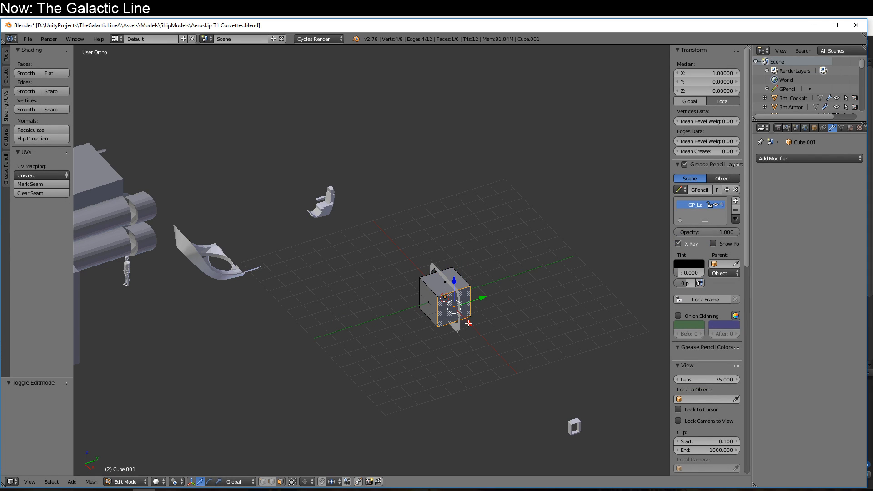
{"action": "key", "text": "e"}
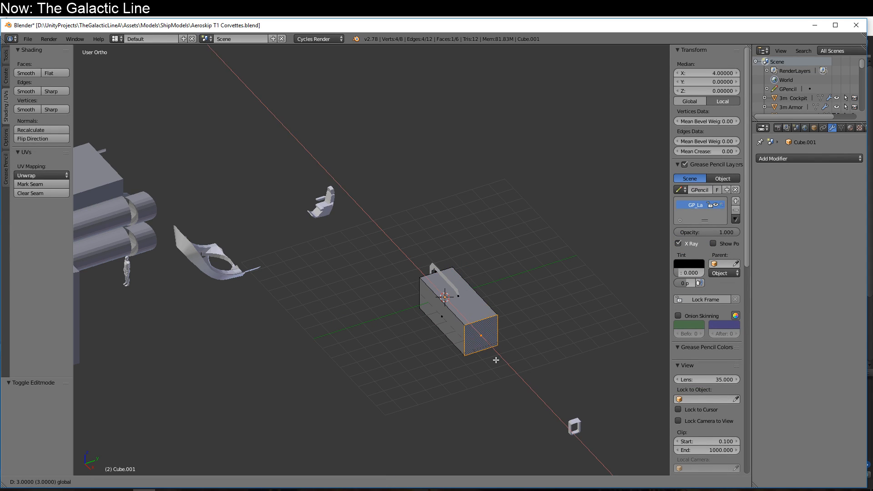
{"action": "left_click", "coordinate": [497, 361]}
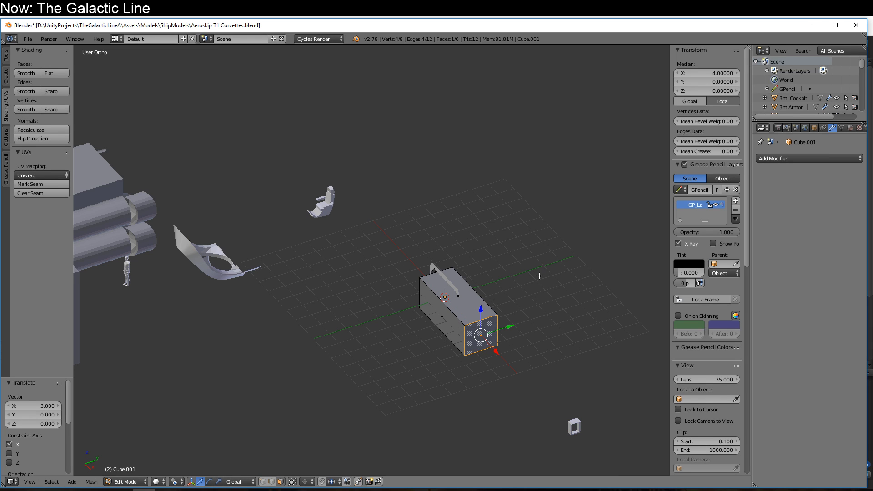
- Move the block's positive Y face outward along Y so the block is 8 units long
{"action": "middle_click_drag", "start_coordinate": [539, 276], "coordinate": [409, 291]}
{"action": "right_click", "coordinate": [307, 325]}
{"action": "left_click_drag", "start_coordinate": [315, 338], "coordinate": [368, 395]}
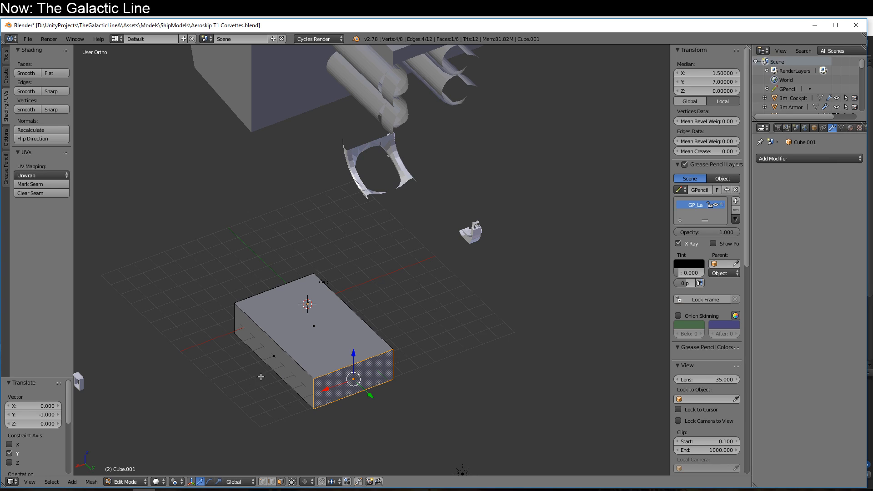
{"action": "middle_click_drag", "start_coordinate": [261, 376], "coordinate": [391, 373]}
{"action": "key", "text": "Tab"}
{"action": "key", "text": "ctrl+l"}
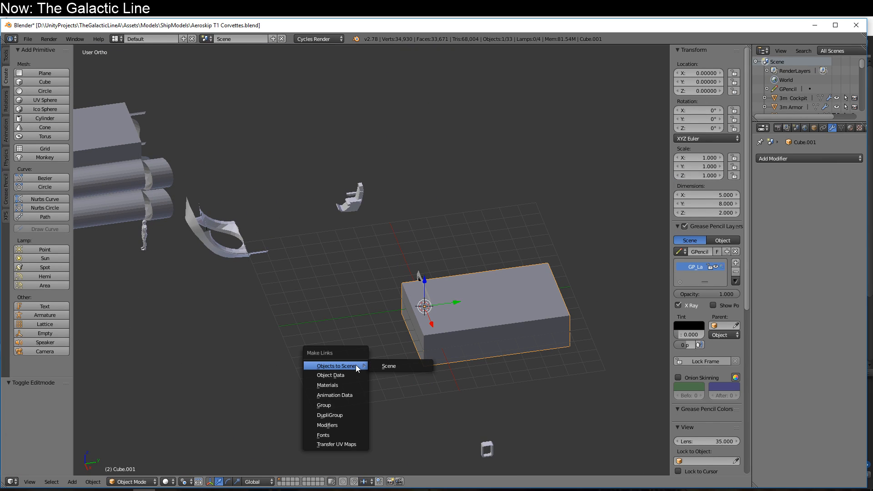
{"action": "mouse_move", "coordinate": [437, 317]}
{"action": "middle_mouse_down"}
{"action": "mouse_move", "coordinate": [470, 290]}
{"action": "mouse_move", "coordinate": [422, 301]}
{"action": "mouse_move", "coordinate": [444, 318]}
{"action": "middle_mouse_up"}
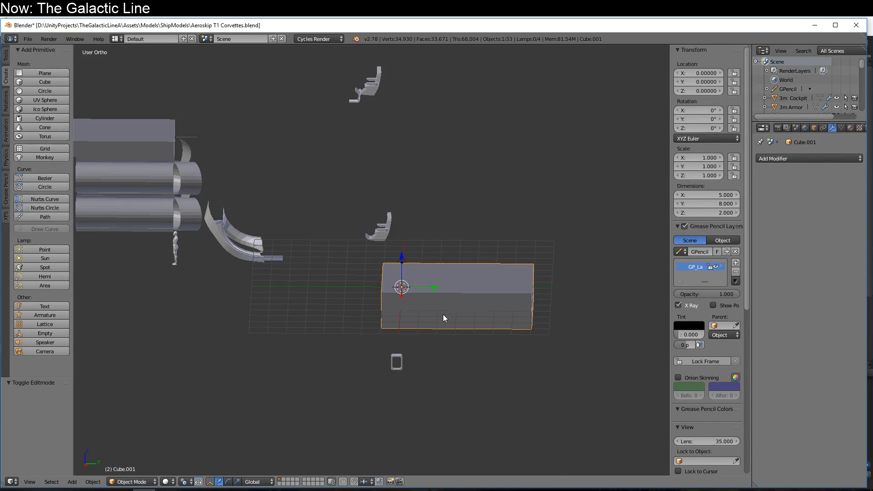
- Cut one edge loop across the block's length and slide it close to the end near the origin
{"action": "key", "text": "Tab"}
{"action": "key", "text": "ctrl+r"}
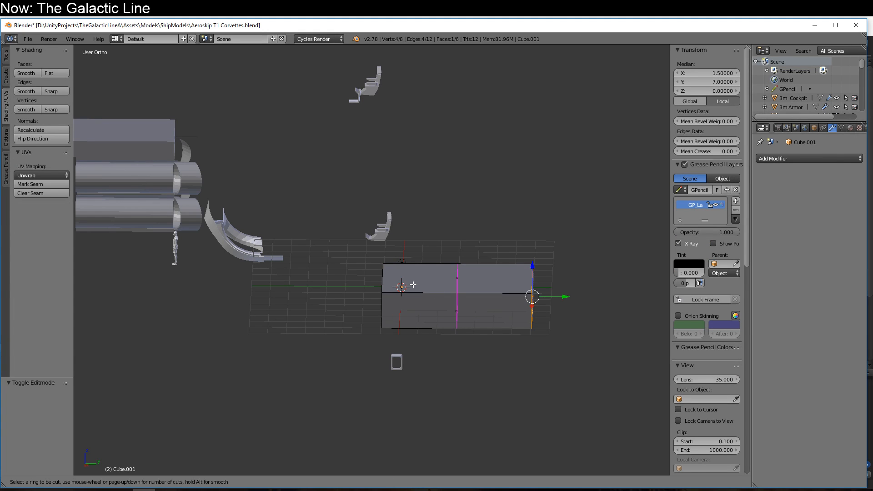
{"action": "left_click", "coordinate": [413, 285]}
{"action": "left_click", "coordinate": [374, 283]}
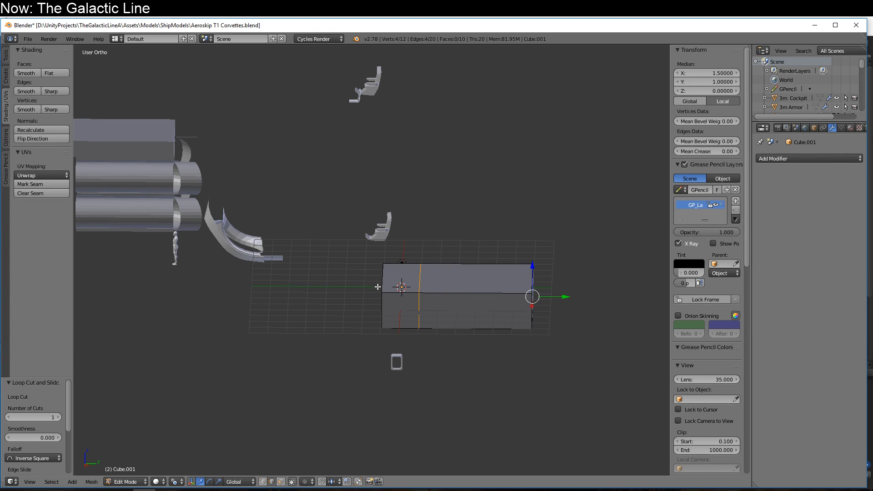
- Lower the top and bottom edges of the block's end near the origin 1 unit along Z
{"action": "middle_click_drag", "start_coordinate": [373, 282], "coordinate": [407, 309]}
{"action": "right_click", "coordinate": [441, 291]}
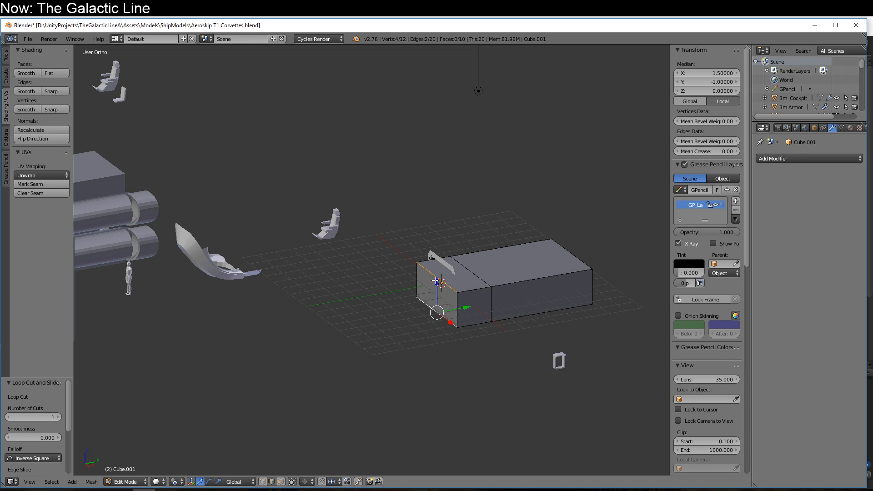
{"action": "type", "text": "gz-1"}
{"action": "key", "text": "Return"}
{"action": "key", "text": "KP_3"}
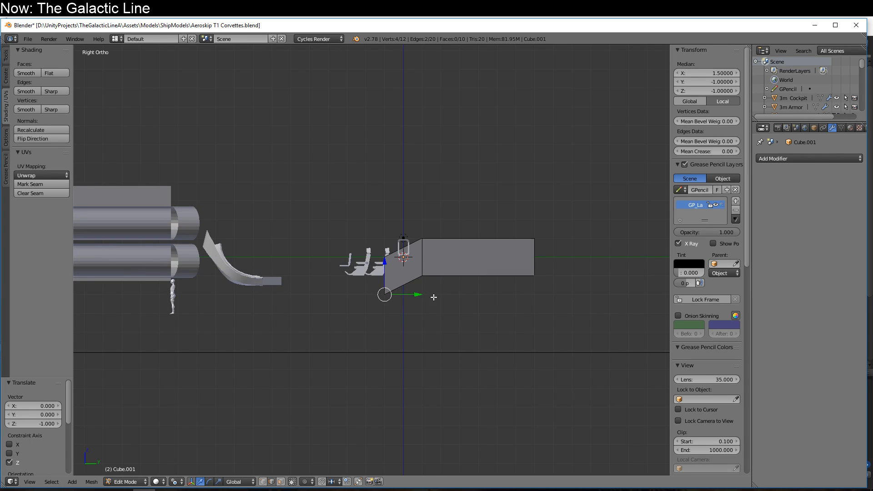
- Rotate the lowered end about -25.3 degrees in side view and shift it slightly to even out the bend
{"action": "key", "text": "r"}
{"action": "left_click", "coordinate": [471, 299]}
{"action": "key", "text": "g"}
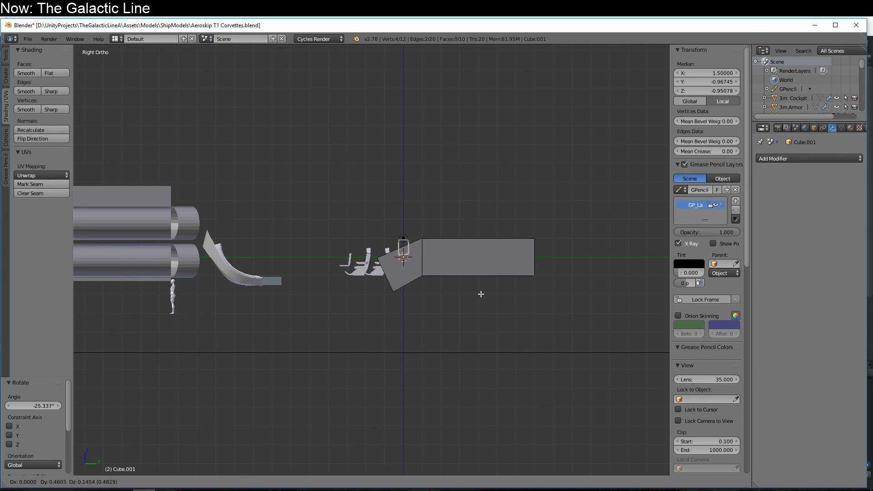
{"action": "left_click", "coordinate": [481, 296]}
- Move the whole bent block 7 units along negative X and 20 units along negative Y, next to the hull
{"action": "middle_click_drag", "start_coordinate": [481, 296], "coordinate": [412, 334]}
{"action": "key", "text": "ctrl+l"}
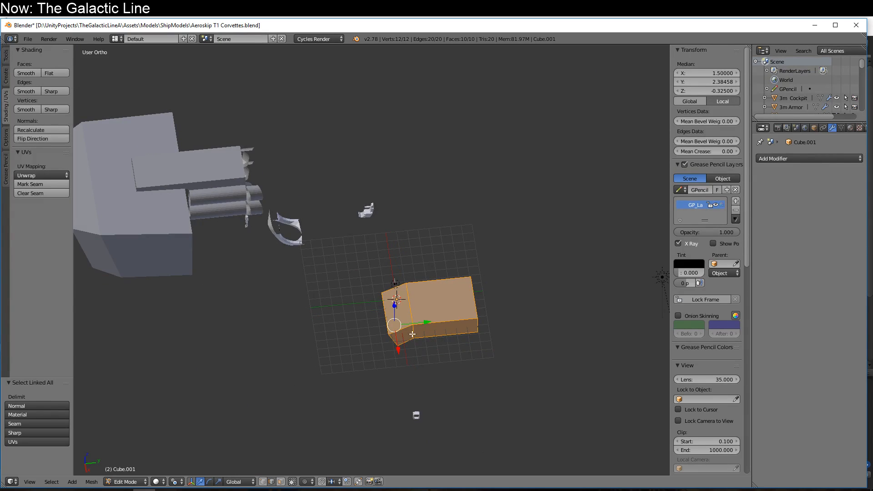
{"action": "key", "text": "Tab"}
{"action": "left_click_drag", "start_coordinate": [401, 323], "coordinate": [373, 272]}
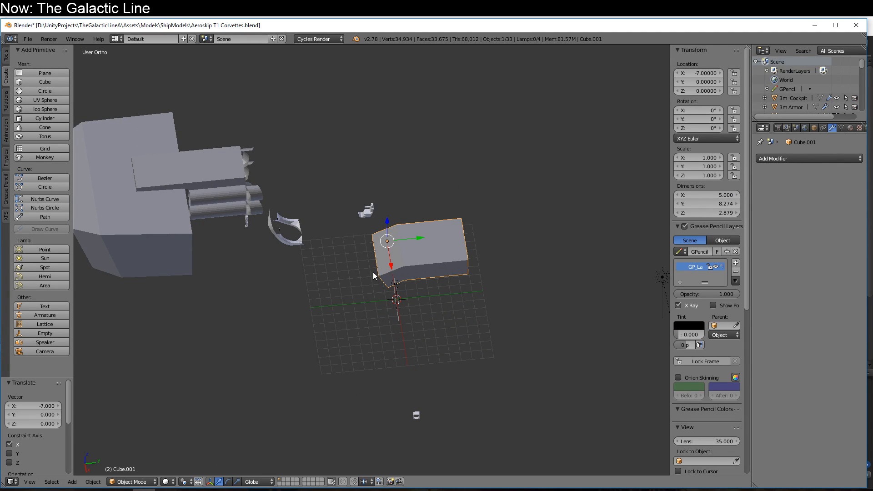
{"action": "left_click_drag", "start_coordinate": [418, 237], "coordinate": [145, 257]}
{"action": "middle_click_drag", "start_coordinate": [145, 257], "coordinate": [334, 292]}
- Scale the bent block uniformly to 1.5 times its size
{"action": "type", "text": "s2"}
{"action": "key", "text": "Return"}
{"action": "type", "text": "s1.5"}
{"action": "key", "text": "Return"}
- Shift the bent block about 0.658 units along X and lower it 2 units along Z beside the hull
{"action": "key", "text": "g"}
{"action": "key", "text": "x"}
{"action": "left_click", "coordinate": [323, 342]}
{"action": "key", "text": "g"}
{"action": "key", "text": "z"}
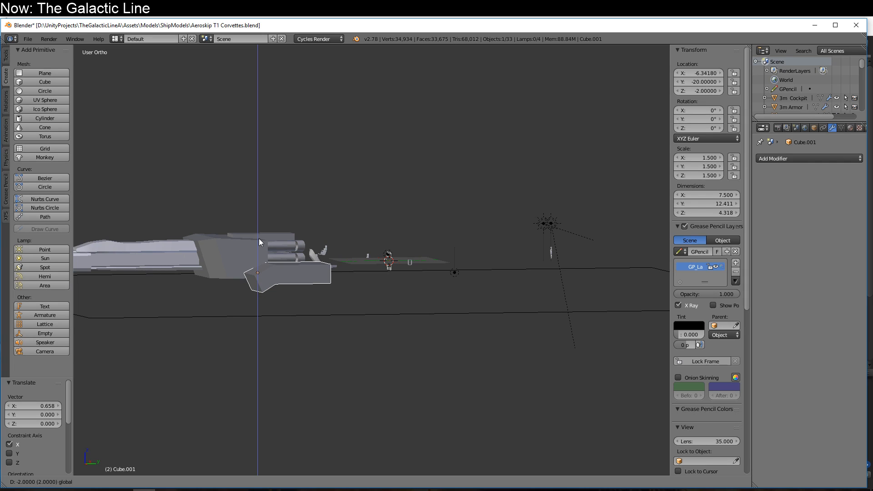
{"action": "left_click", "coordinate": [266, 273]}
{"action": "mouse_move", "coordinate": [266, 272]}
{"action": "middle_mouse_down"}
{"action": "mouse_move", "coordinate": [203, 316]}
{"action": "mouse_move", "coordinate": [267, 343]}
{"action": "mouse_move", "coordinate": [282, 318]}
{"action": "mouse_move", "coordinate": [268, 306]}
{"action": "mouse_move", "coordinate": [266, 348]}
{"action": "mouse_move", "coordinate": [287, 395]}
{"action": "mouse_move", "coordinate": [252, 334]}
{"action": "mouse_move", "coordinate": [190, 278]}
{"action": "mouse_move", "coordinate": [182, 290]}
{"action": "mouse_move", "coordinate": [281, 330]}
{"action": "mouse_move", "coordinate": [173, 306]}
{"action": "mouse_move", "coordinate": [152, 312]}
{"action": "mouse_move", "coordinate": [191, 345]}
{"action": "mouse_move", "coordinate": [276, 285]}
{"action": "middle_mouse_up"}
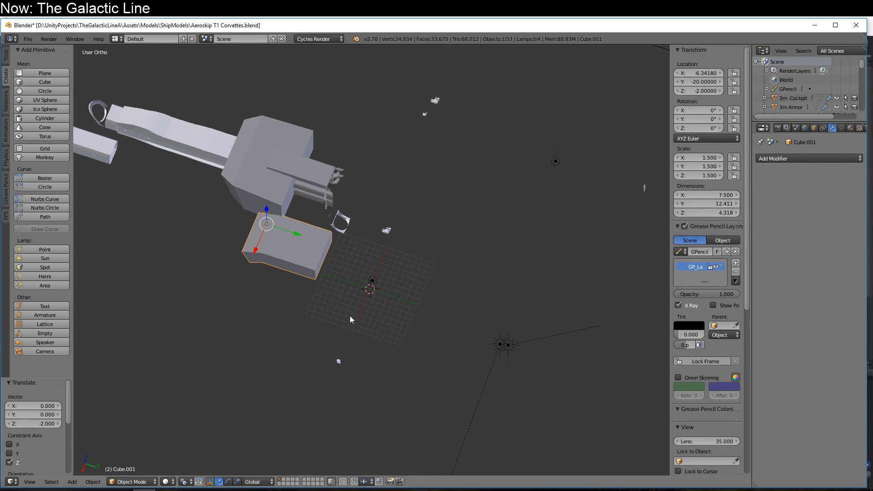
{"action": "middle_click_drag", "start_coordinate": [350, 316], "coordinate": [335, 305]}
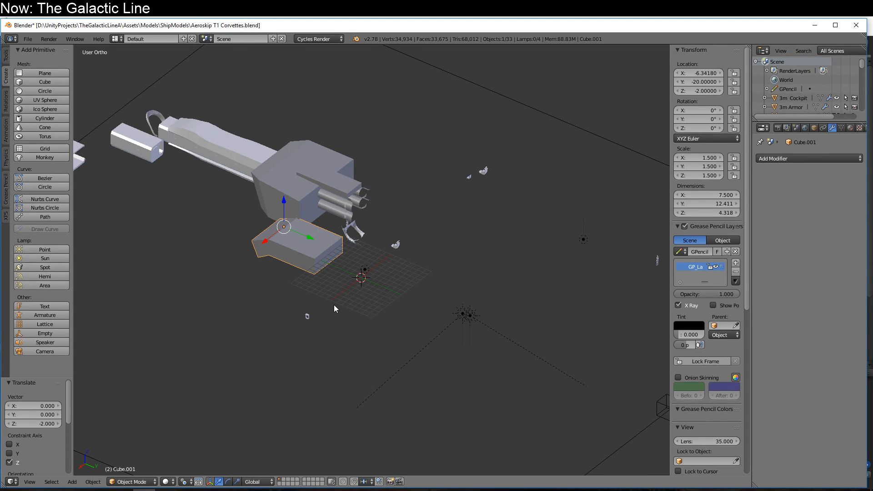
{"action": "middle_click_drag", "start_coordinate": [334, 307], "coordinate": [342, 326]}
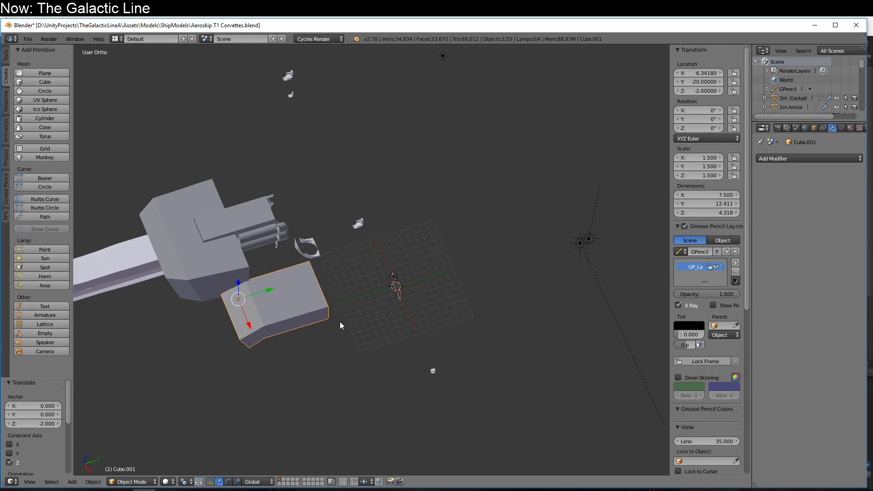
- Add another cube and place it at Y -12 and Z -2 beside the bent block
{"action": "key", "text": "Home"}
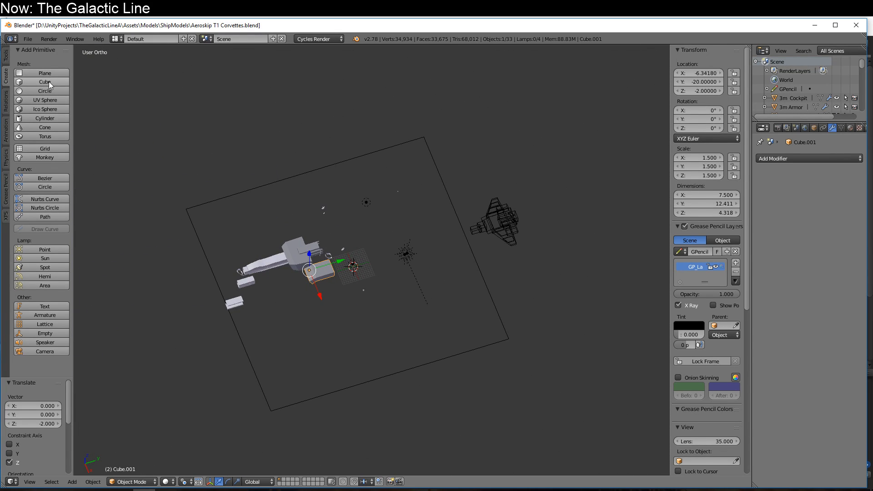
{"action": "left_click", "coordinate": [44, 82]}
{"action": "scroll", "coordinate": [402, 256], "scroll_direction": "up", "scroll_amount": 4}
{"action": "left_click_drag", "start_coordinate": [368, 260], "coordinate": [293, 269]}
{"action": "middle_click_drag", "start_coordinate": [292, 269], "coordinate": [316, 226]}
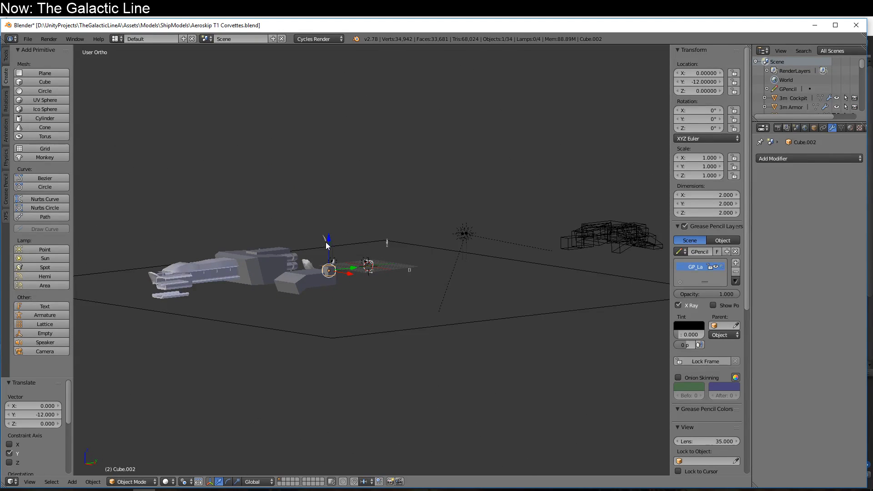
{"action": "left_click_drag", "start_coordinate": [330, 238], "coordinate": [330, 250]}
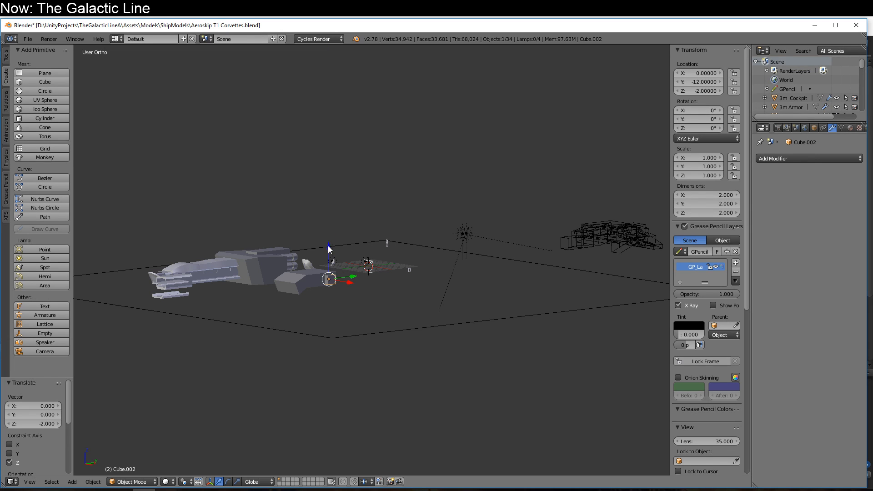
- Stretch the cube into a long beam by moving its outer end edges 13 units along X
{"action": "middle_click_drag", "start_coordinate": [331, 250], "coordinate": [351, 319]}
{"action": "key", "text": "KP_7"}
{"action": "key", "text": "z"}
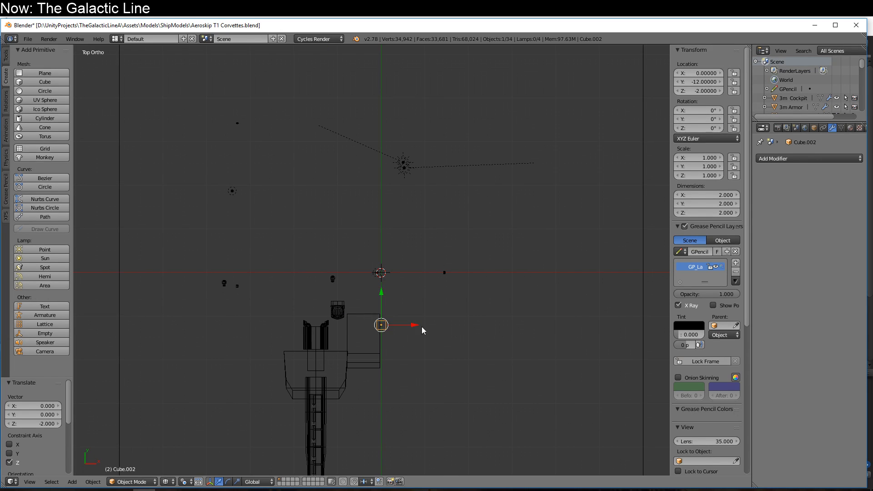
{"action": "scroll", "coordinate": [422, 326], "scroll_direction": "up", "scroll_amount": 5}
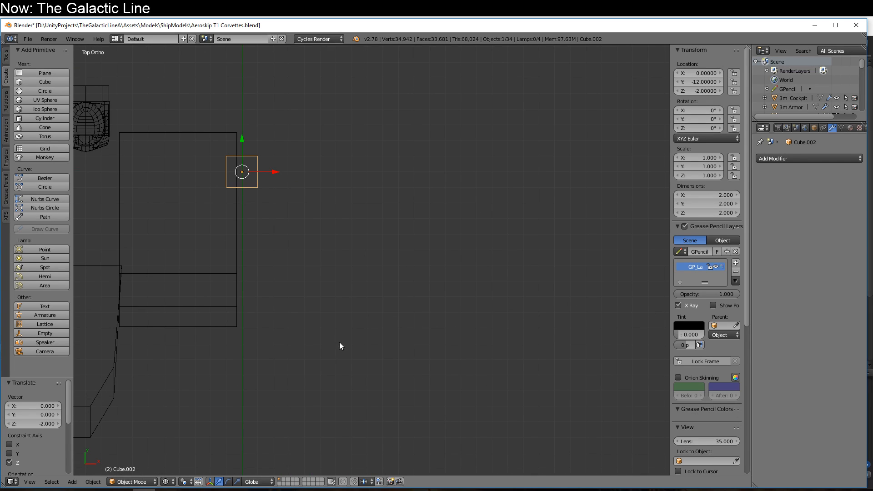
{"action": "middle_click_drag", "start_coordinate": [342, 347], "coordinate": [285, 263]}
{"action": "key", "text": "Tab"}
{"action": "right_click", "coordinate": [345, 233]}
{"action": "right_click", "coordinate": [345, 218]}
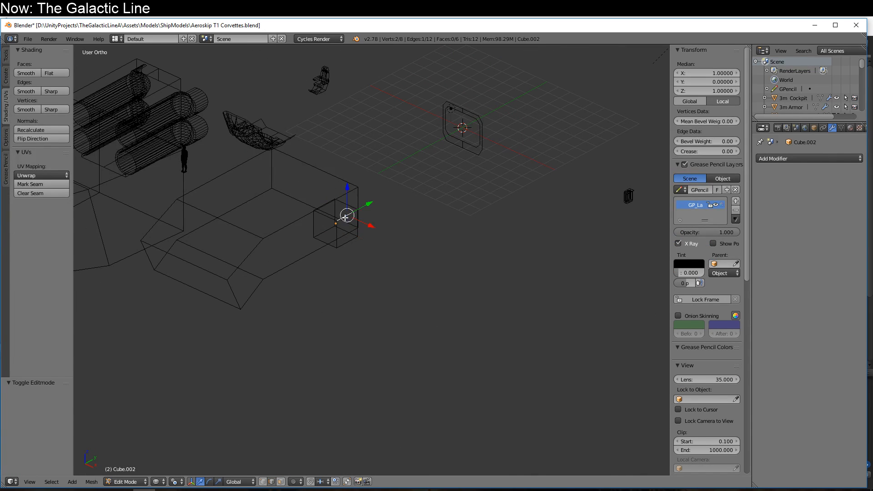
{"action": "right_click", "coordinate": [348, 244], "text": "shift"}
{"action": "type", "text": "gx13"}
{"action": "key", "text": "Return"}
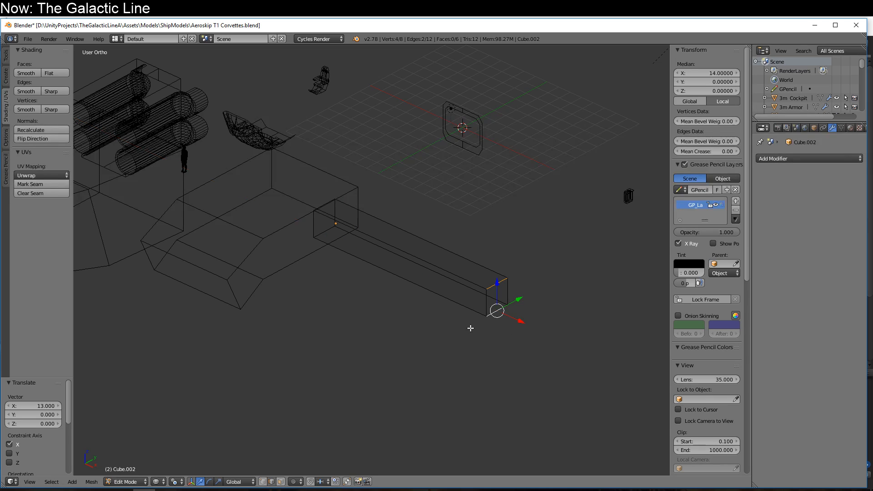
- Lower the beam's long top edge on the negative Y side about 0.832 units along Z
{"action": "key", "text": "z"}
{"action": "mouse_move", "coordinate": [467, 333]}
{"action": "middle_mouse_down"}
{"action": "mouse_move", "coordinate": [395, 298]}
{"action": "mouse_move", "coordinate": [424, 329]}
{"action": "middle_mouse_up"}
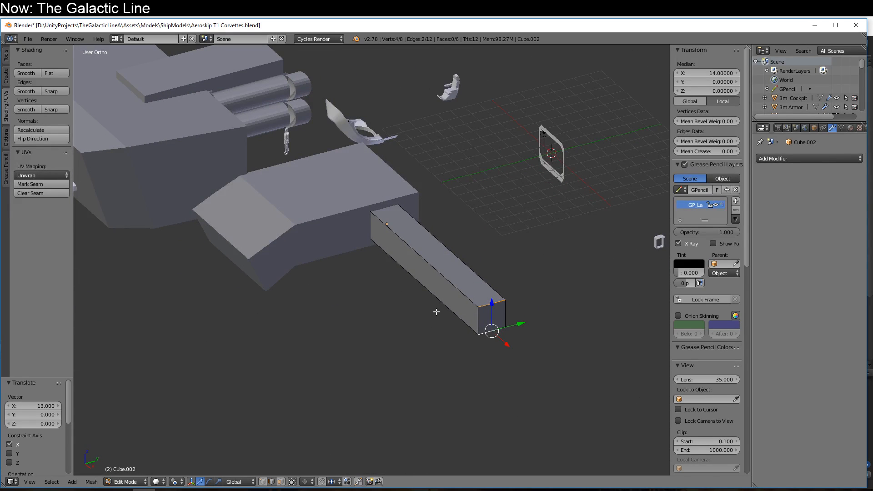
{"action": "right_click", "coordinate": [436, 312]}
{"action": "right_click", "coordinate": [440, 277]}
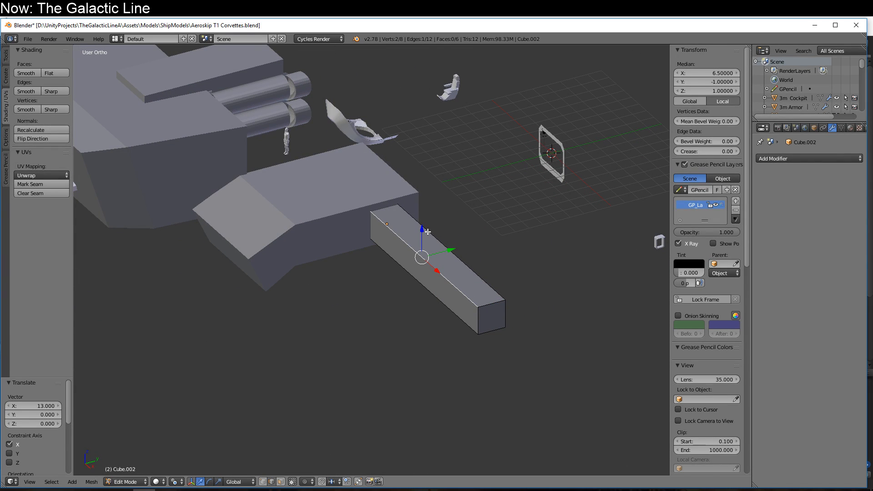
{"action": "key", "text": "g"}
{"action": "key", "text": "z"}
{"action": "left_click", "coordinate": [453, 257]}
- Move the beam's outer end edges about 3.435 units along Y to angle the beam
{"action": "right_click", "coordinate": [488, 318]}
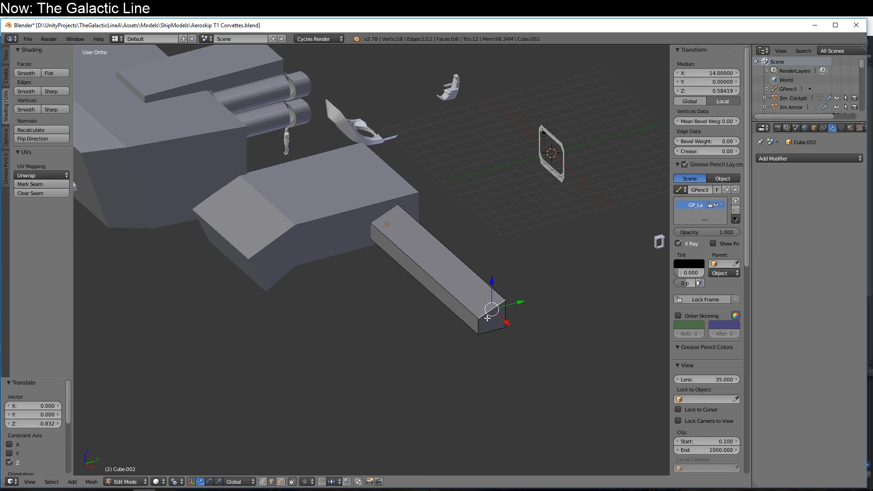
{"action": "right_click", "coordinate": [493, 304], "text": "shift"}
{"action": "key", "text": "g"}
{"action": "key", "text": "y"}
{"action": "left_click", "coordinate": [558, 330]}
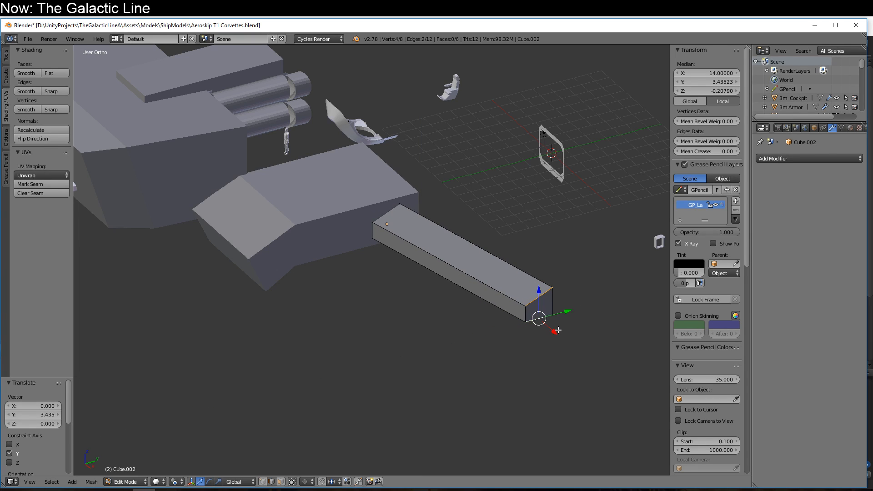
- Scale the beam's outer end face along Z
{"action": "key", "text": "s"}
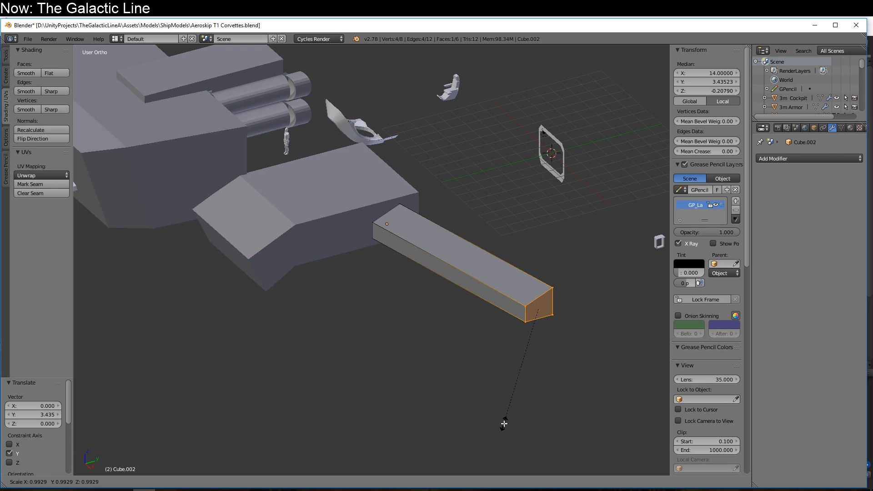
{"action": "key", "text": "z"}
{"action": "left_click", "coordinate": [503, 374]}
- Lower the beam's outer end face about 0.921 units along Z and shift it about 0.297 units along Y
{"action": "middle_click_drag", "start_coordinate": [502, 374], "coordinate": [470, 270]}
{"action": "left_click_drag", "start_coordinate": [482, 259], "coordinate": [482, 268]}
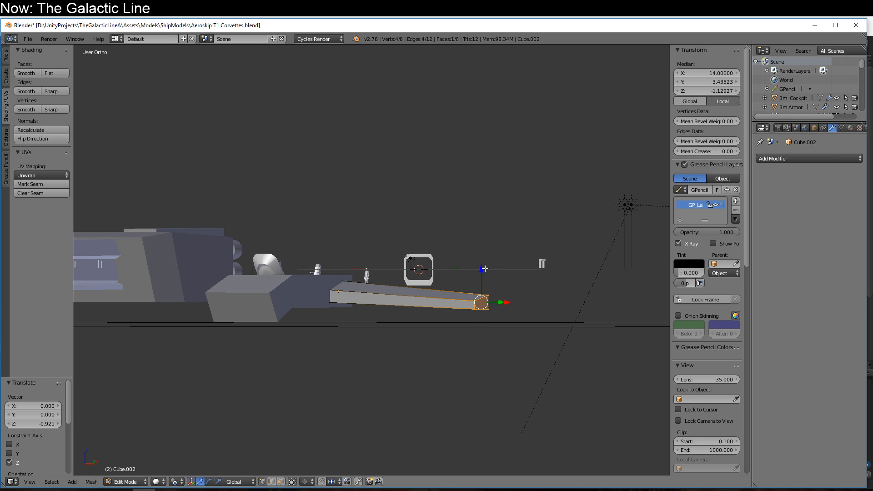
{"action": "middle_click_drag", "start_coordinate": [482, 269], "coordinate": [419, 386]}
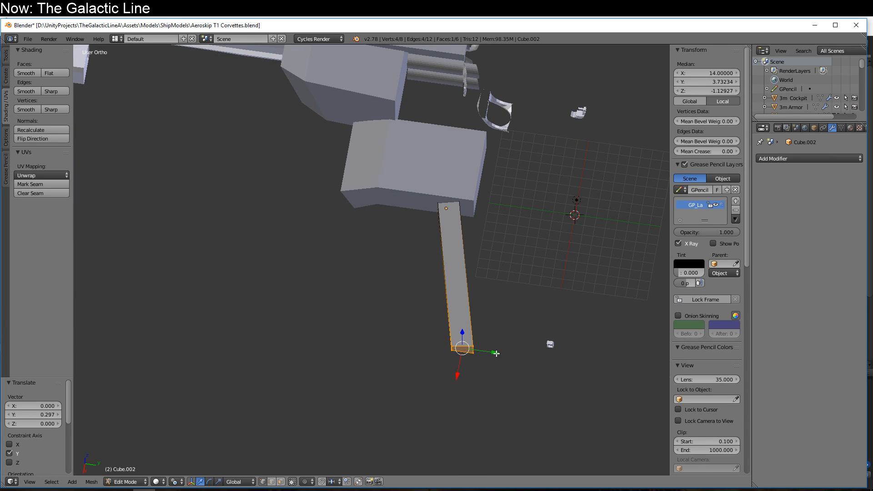
- Add an edge loop across the beam, placed toward its inner end, and shift it about 0.564 units along negative Y
{"action": "key", "text": "ctrl+r"}
{"action": "left_click", "coordinate": [478, 286]}
{"action": "right_click", "coordinate": [479, 286]}
{"action": "left_click_drag", "start_coordinate": [488, 279], "coordinate": [482, 273]}
{"action": "left_click_drag", "start_coordinate": [442, 296], "coordinate": [477, 251]}
{"action": "middle_click_drag", "start_coordinate": [382, 353], "coordinate": [448, 294]}
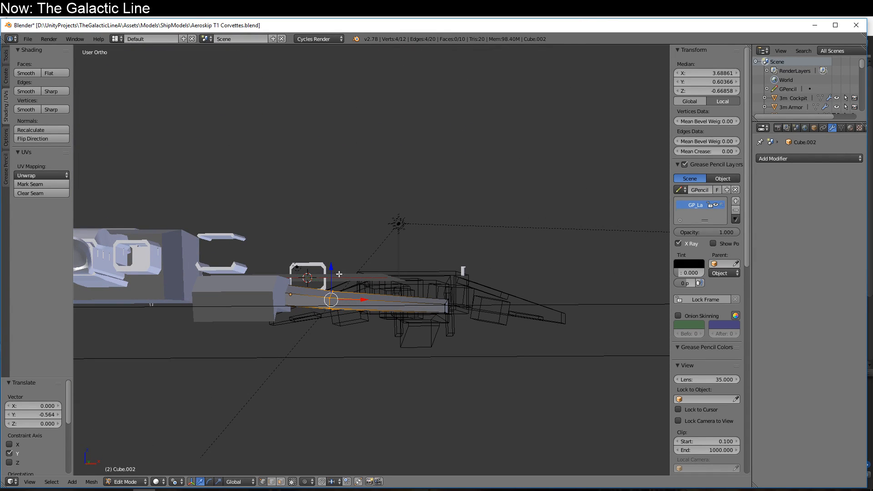
- Raise the beam's new edge loop about 0.293 units along Z
{"action": "key", "text": "g"}
{"action": "key", "text": "z"}
{"action": "left_click", "coordinate": [335, 268]}
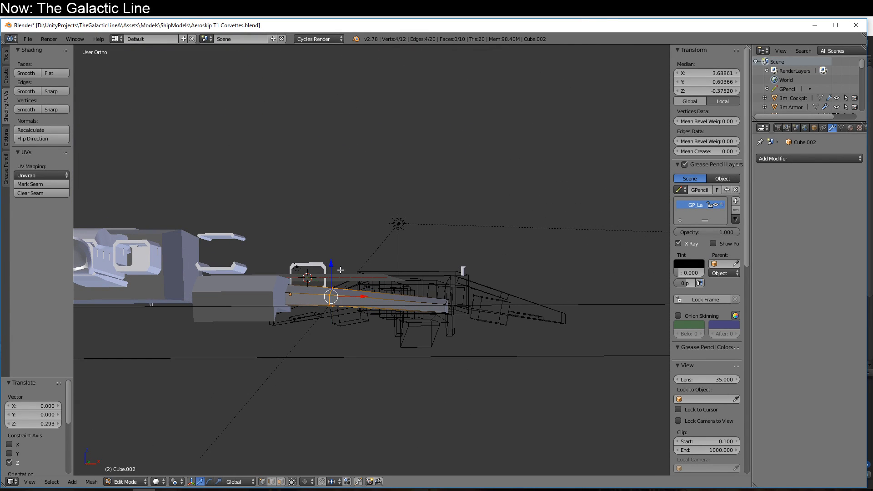
- Extrude the beam's outer end face outward by about 0.902 units
{"action": "middle_click_drag", "start_coordinate": [335, 267], "coordinate": [421, 326]}
{"action": "right_click", "coordinate": [462, 288]}
{"action": "right_click", "coordinate": [461, 279], "text": "shift"}
{"action": "right_click", "coordinate": [467, 270], "text": "shift"}
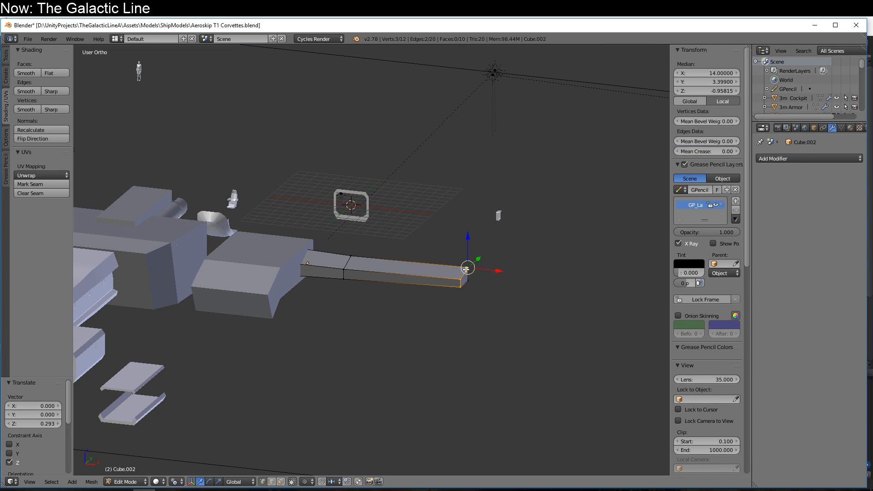
{"action": "right_click", "coordinate": [464, 287], "text": "shift"}
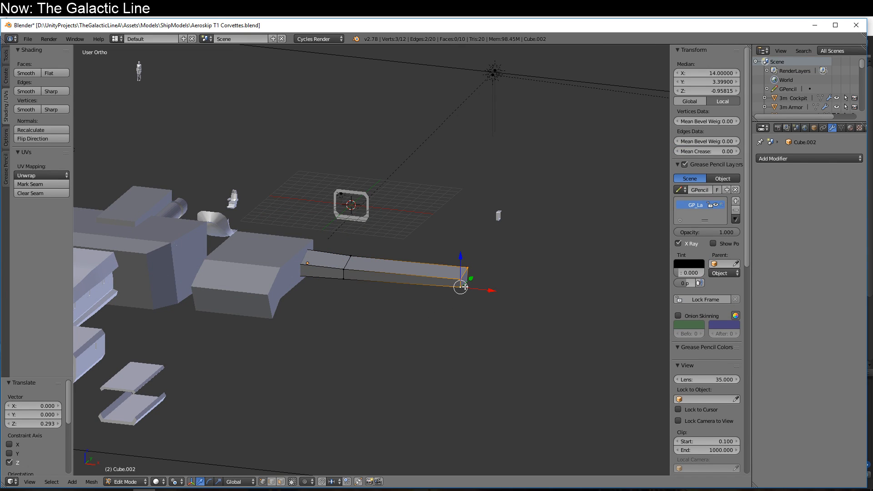
{"action": "key", "text": "e"}
{"action": "left_click", "coordinate": [487, 309]}
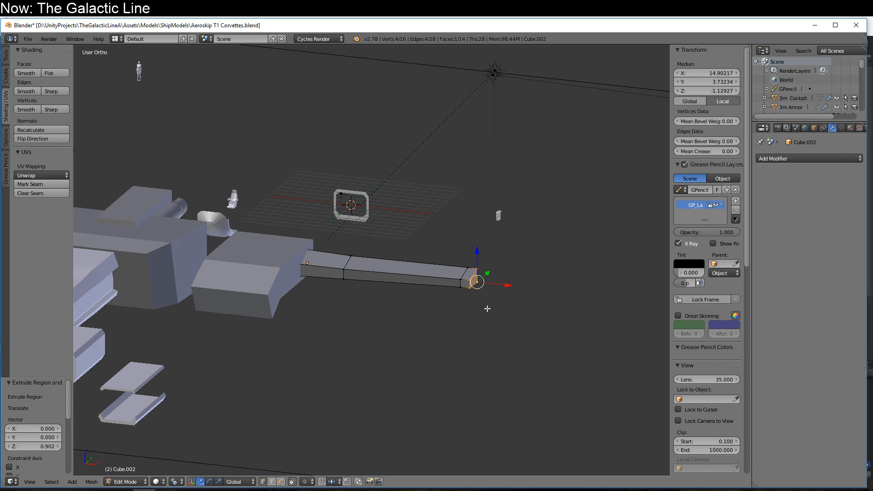
- Rotate the extruded end face about -40° around Y, and shift it about 0.528 units up and 0.278 units along X
{"action": "key", "text": "r"}
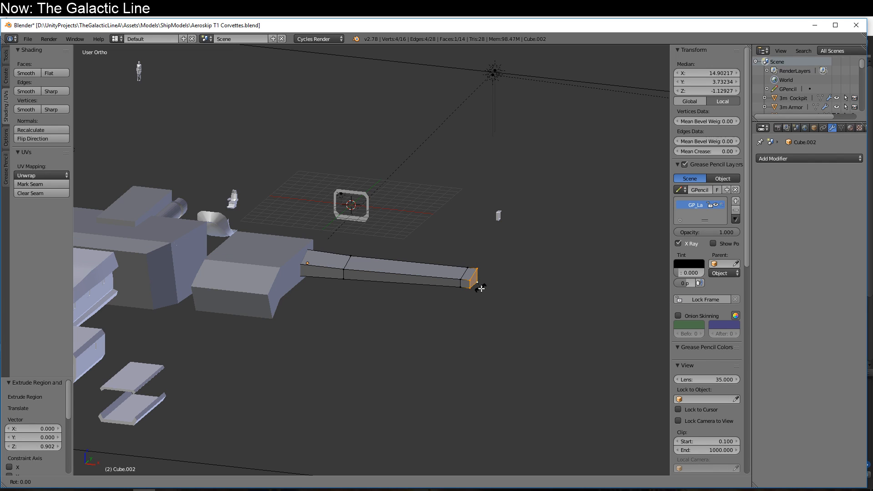
{"action": "key", "text": "y"}
{"action": "left_click", "coordinate": [491, 287]}
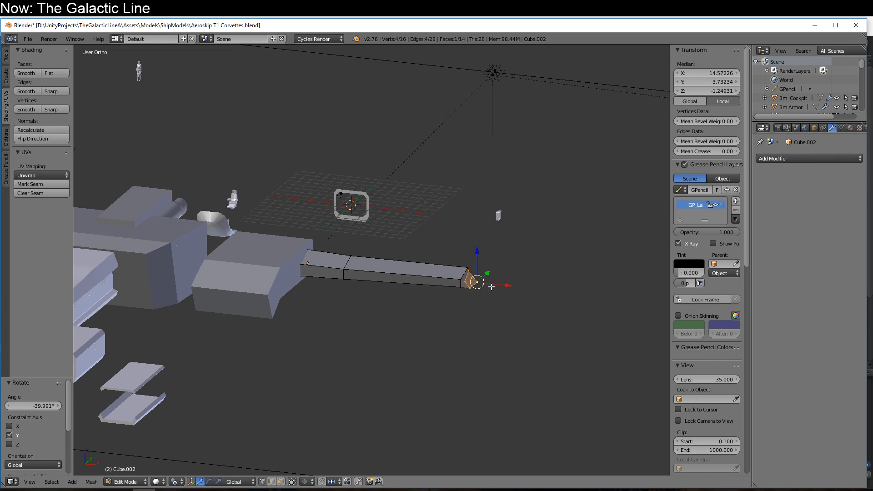
{"action": "left_click_drag", "start_coordinate": [478, 255], "coordinate": [480, 250]}
{"action": "left_click_drag", "start_coordinate": [504, 279], "coordinate": [508, 280]}
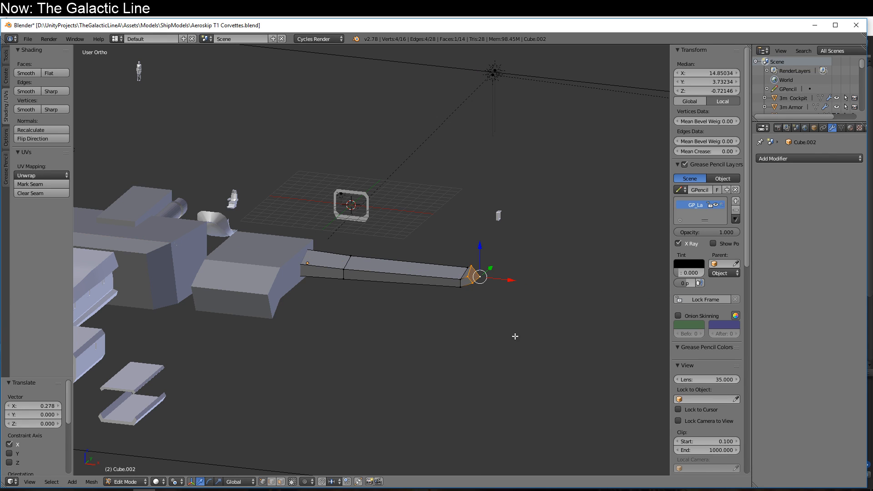
- Scale the beam's tilted end face to about 0.627 along X and 0.597 along Z
{"action": "middle_click_drag", "start_coordinate": [512, 349], "coordinate": [481, 368]}
{"action": "key", "text": "s"}
{"action": "key", "text": "x"}
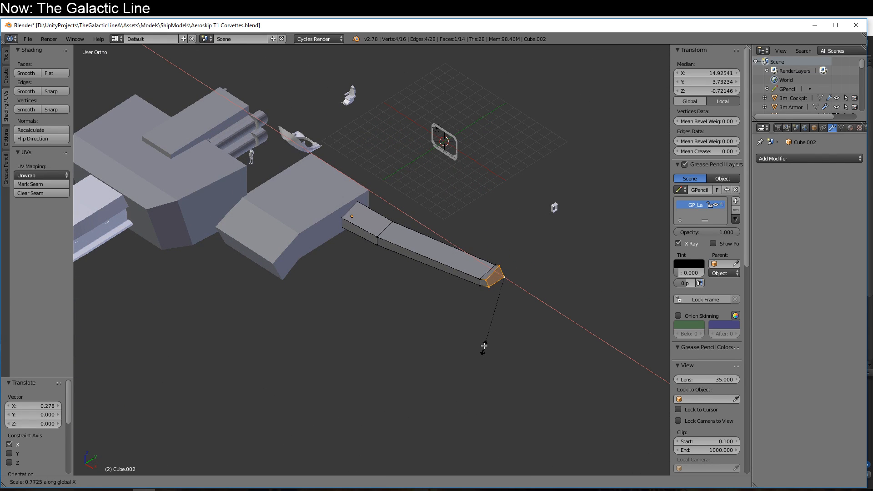
{"action": "left_click", "coordinate": [486, 334]}
{"action": "middle_click_drag", "start_coordinate": [523, 323], "coordinate": [555, 302]}
{"action": "scroll", "coordinate": [552, 303], "scroll_direction": "up", "scroll_amount": 1}
{"action": "key", "text": "KP_3"}
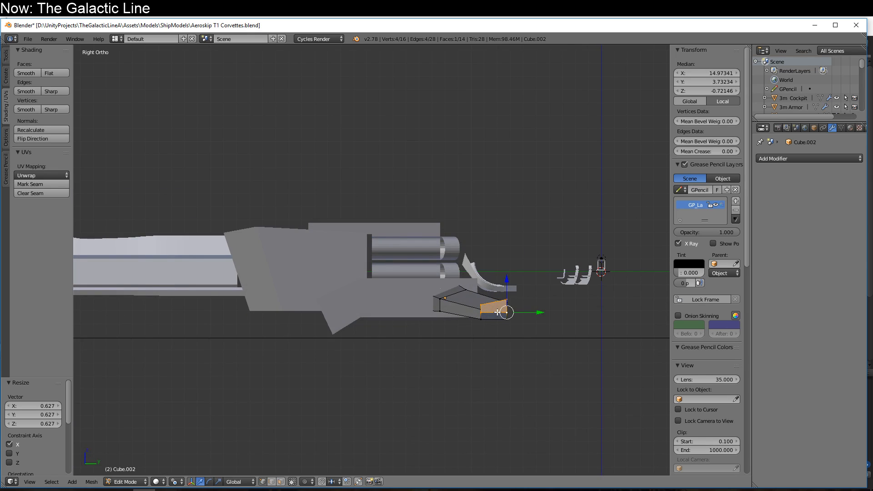
{"action": "key", "text": "s"}
{"action": "key", "text": "z"}
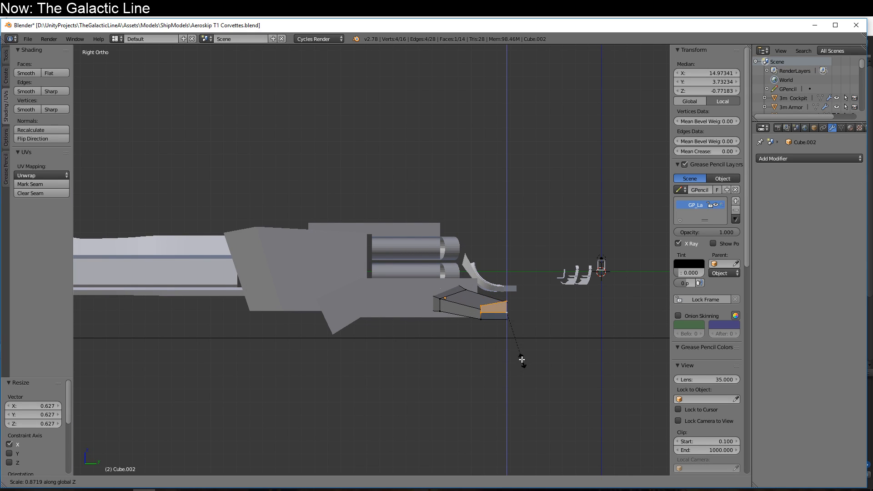
{"action": "left_click", "coordinate": [513, 347]}
- Extrude the tilted end face about 4.833 units along its normal to form an upturned tip
{"action": "middle_click_drag", "start_coordinate": [514, 347], "coordinate": [586, 359]}
{"action": "key", "text": "e"}
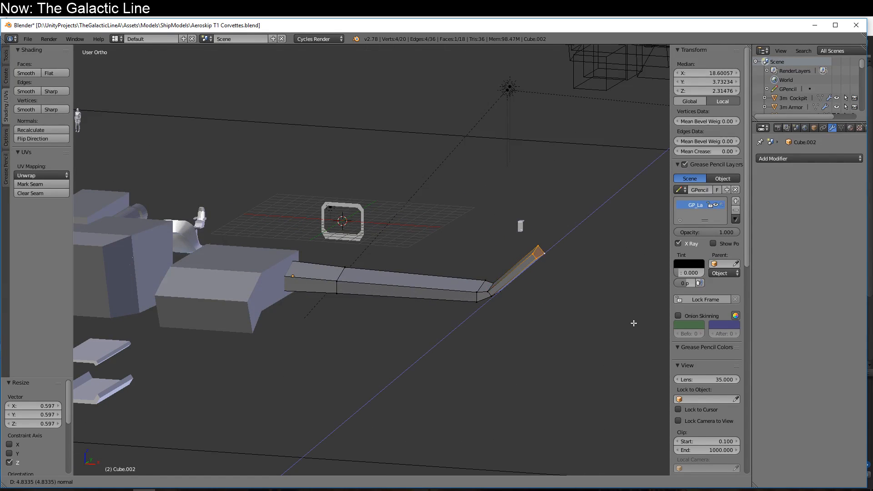
{"action": "left_click", "coordinate": [634, 323]}
{"action": "middle_click_drag", "start_coordinate": [632, 325], "coordinate": [542, 327]}
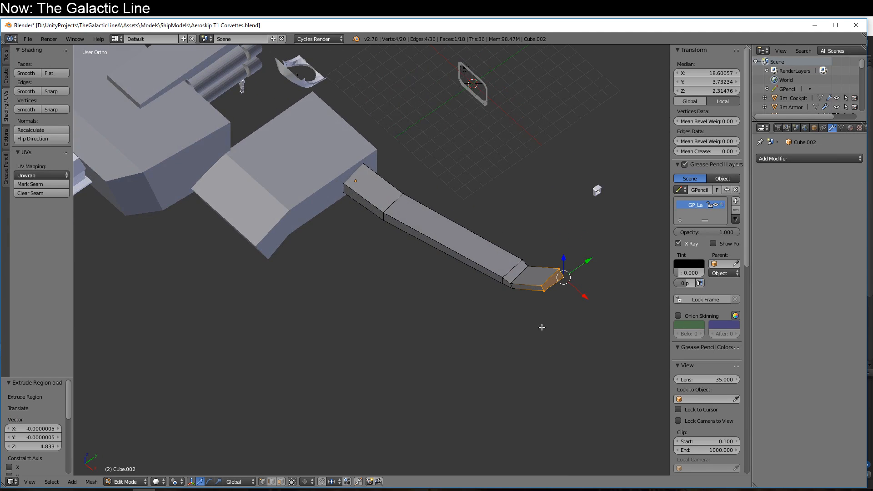
- Shift the beam's tip face together with the bend's edge loop slightly along Y and finish editing the beam
{"action": "right_click", "coordinate": [521, 274], "text": "alt+shift"}
{"action": "left_click_drag", "start_coordinate": [549, 255], "coordinate": [553, 252]}
{"action": "middle_click_drag", "start_coordinate": [455, 337], "coordinate": [435, 333]}
{"action": "middle_click_drag", "start_coordinate": [339, 300], "coordinate": [317, 296]}
{"action": "scroll", "coordinate": [348, 306], "scroll_direction": "down", "scroll_amount": 4}
{"action": "key", "text": "Tab"}
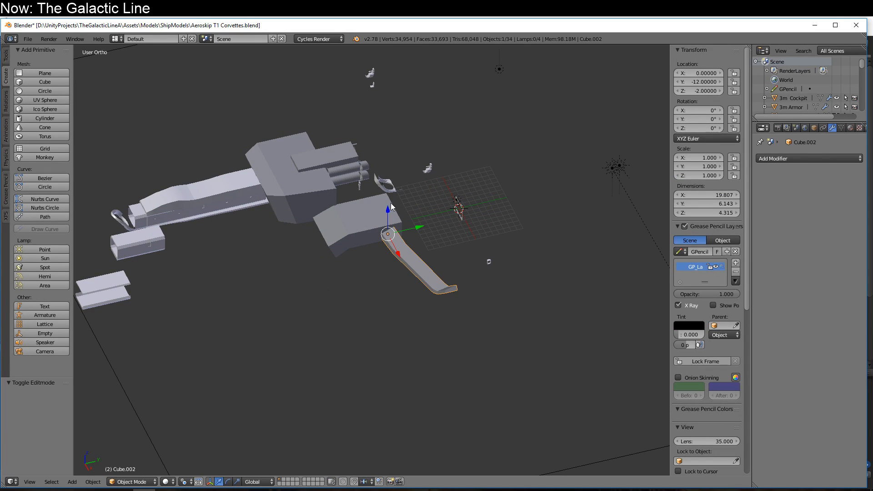
- Add a cube and move it 31 units along negative Y and 12 units along negative X
{"action": "scroll", "coordinate": [391, 203], "scroll_direction": "down", "scroll_amount": 6}
{"action": "left_click", "coordinate": [47, 83]}
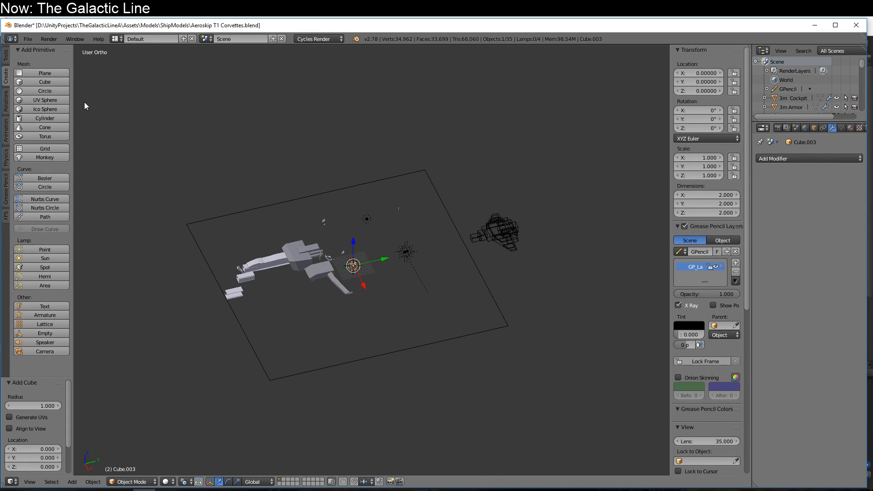
{"action": "scroll", "coordinate": [317, 282], "scroll_direction": "up", "scroll_amount": 8}
{"action": "middle_click_drag", "start_coordinate": [322, 283], "coordinate": [499, 254], "text": "shift"}
{"action": "key", "text": "g"}
{"action": "key", "text": "y"}
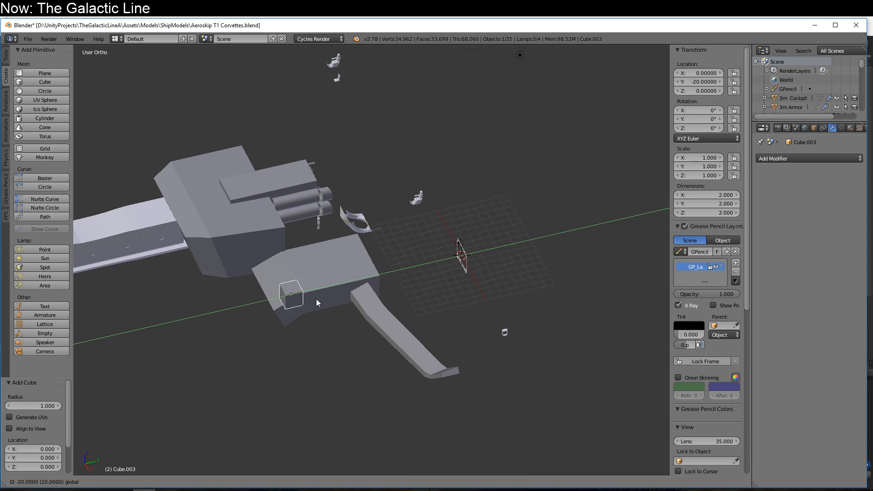
{"action": "left_click", "coordinate": [225, 319]}
{"action": "key", "text": "g"}
{"action": "key", "text": "x"}
{"action": "left_click", "coordinate": [186, 258]}
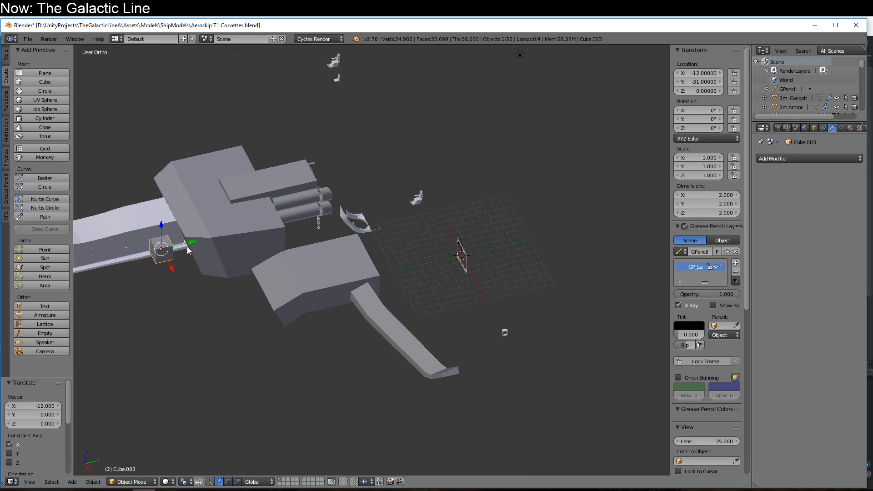
- Reposition the cube beside the nose section by moving it 2 units along Y and 4 units along X
{"action": "key", "text": "g"}
{"action": "key", "text": "y"}
{"action": "left_click", "coordinate": [187, 261]}
{"action": "key", "text": "g"}
{"action": "key", "text": "x"}
{"action": "left_click", "coordinate": [200, 283]}
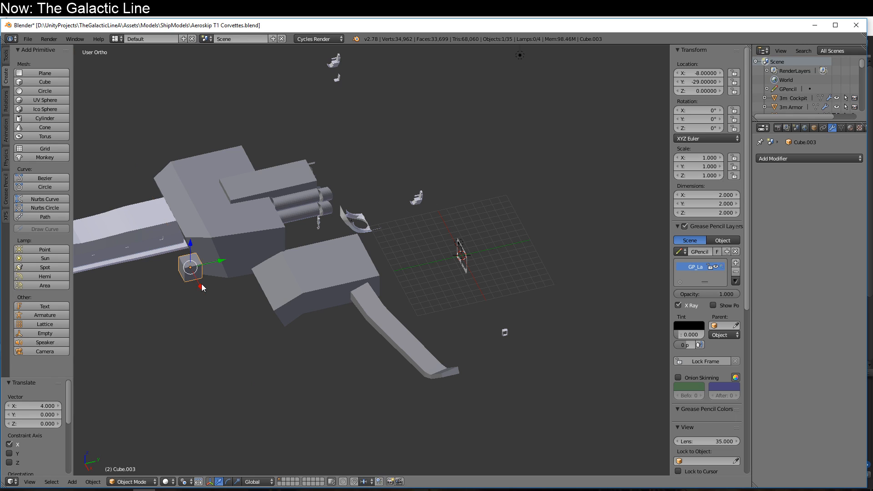
- Start editing the new cube's mesh and select only its positive X side face
{"action": "key", "text": "Tab"}
{"action": "mouse_move", "coordinate": [201, 284]}
{"action": "middle_mouse_down"}
{"action": "mouse_move", "coordinate": [363, 290]}
{"action": "mouse_move", "coordinate": [262, 271]}
{"action": "middle_mouse_up"}
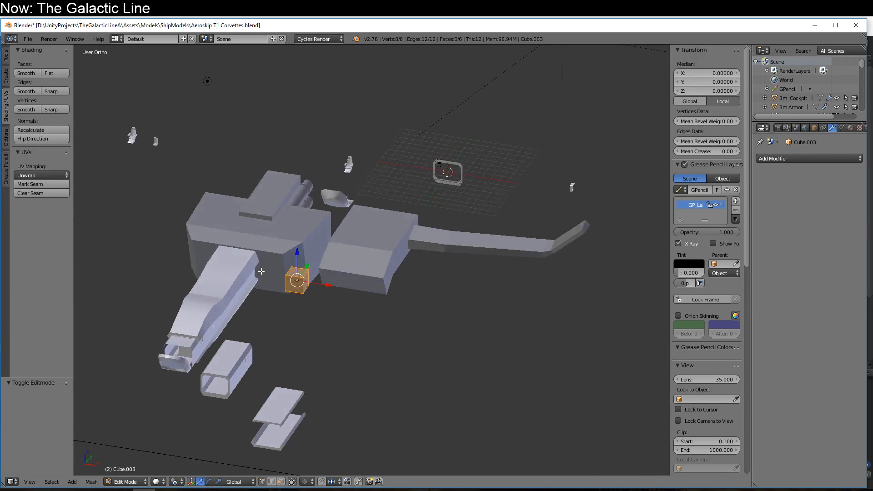
{"action": "key", "text": "a"}
{"action": "right_click", "coordinate": [304, 278]}
{"action": "key", "text": "s"}
{"action": "key", "text": "z"}
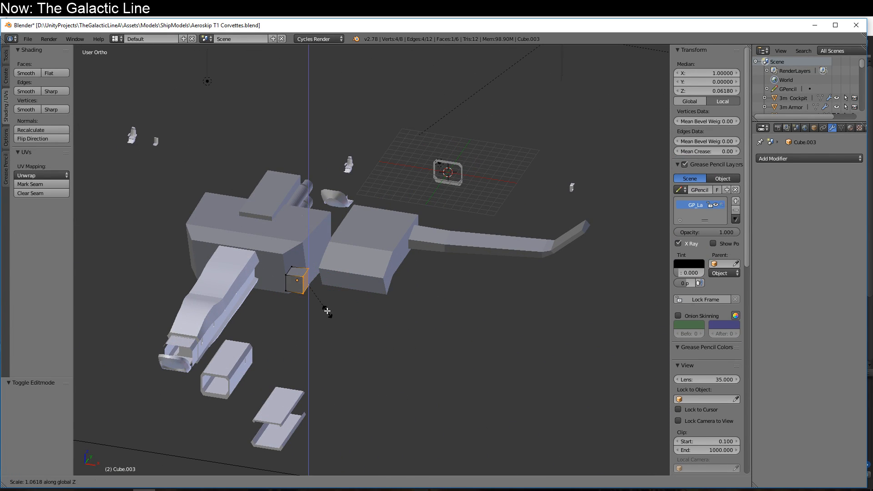
{"action": "key", "text": "Escape"}
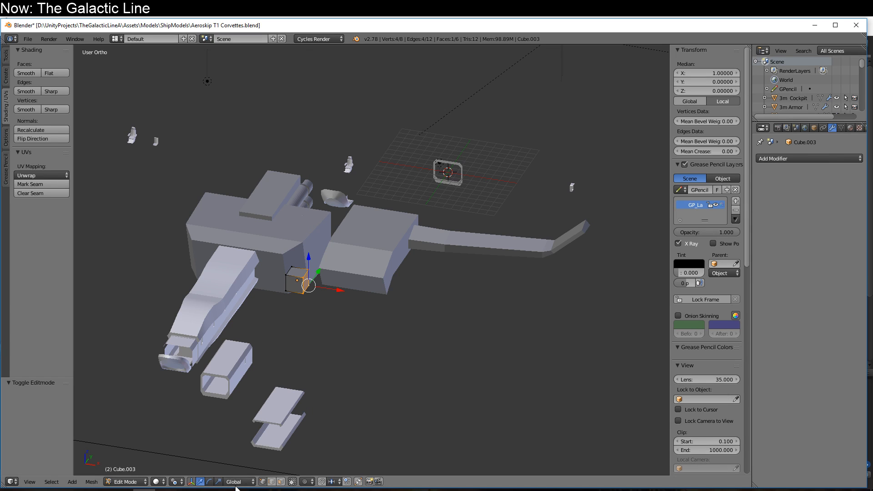
- Set the pivot to the selection's centre and scale the cube's positive X face to about 0.503 along Z
{"action": "left_click", "coordinate": [176, 481]}
{"action": "left_click", "coordinate": [196, 449]}
{"action": "key", "text": "s"}
{"action": "key", "text": "z"}
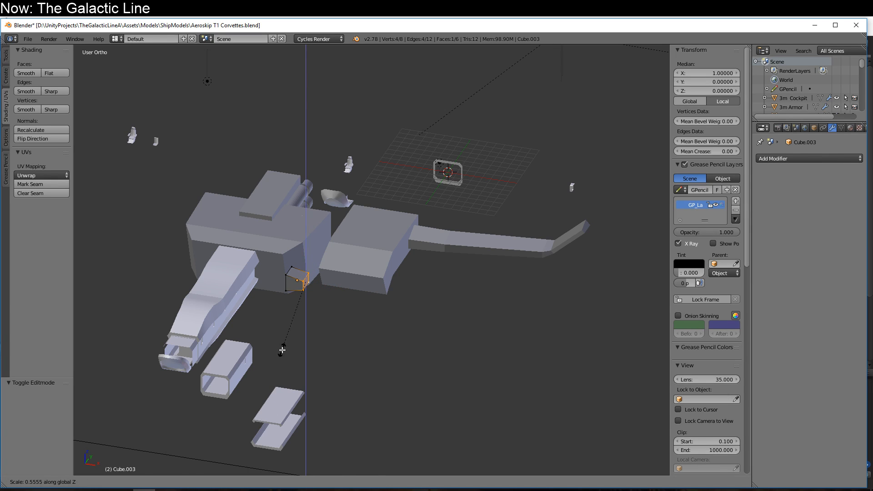
{"action": "left_click", "coordinate": [284, 344]}
- Stretch the cube's negative Y face about 9.415 units along negative Y and shift it about 2.738 units along negative X
{"action": "key", "text": "a"}
{"action": "right_click", "coordinate": [286, 276]}
{"action": "right_click", "coordinate": [286, 290], "text": "shift"}
{"action": "right_click", "coordinate": [305, 287], "text": "shift"}
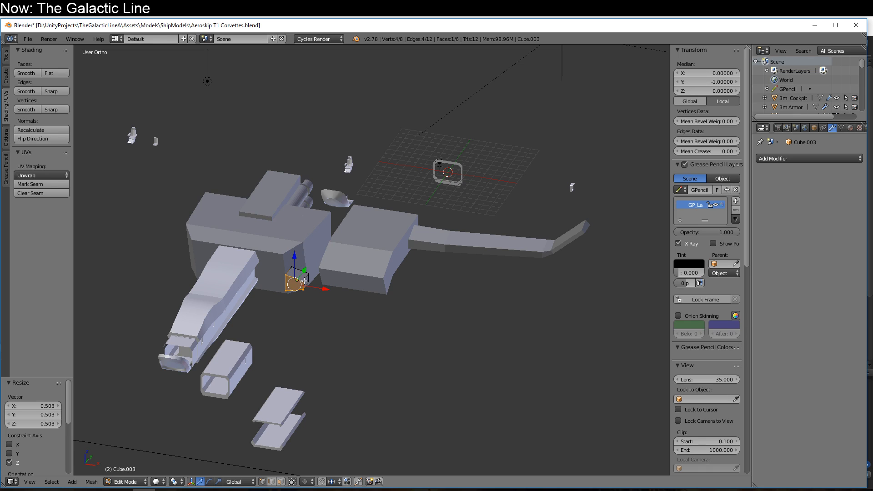
{"action": "middle_click_drag", "start_coordinate": [304, 280], "coordinate": [286, 305]}
{"action": "left_click_drag", "start_coordinate": [289, 284], "coordinate": [221, 362]}
- Move the stretched block's inner long side face about 4.252 units along negative X into the nose section
{"action": "right_click", "coordinate": [192, 338]}
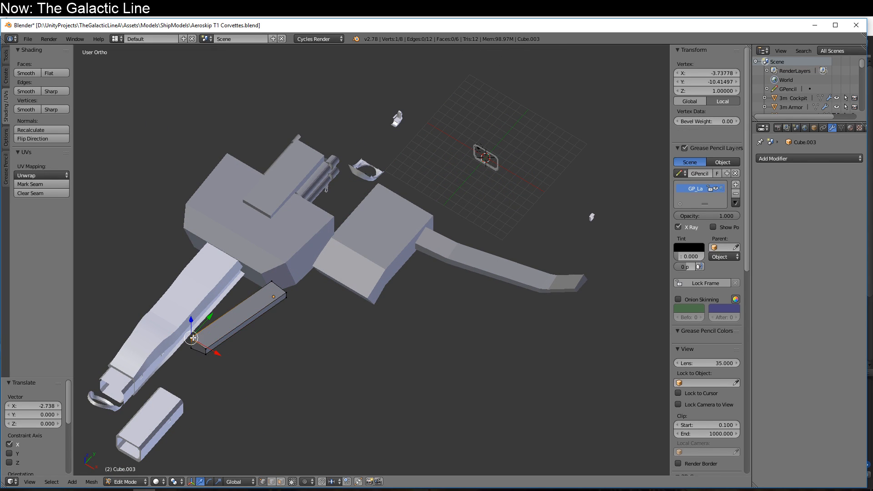
{"action": "right_click", "coordinate": [192, 349], "text": "shift"}
{"action": "middle_click_drag", "start_coordinate": [193, 348], "coordinate": [323, 334]}
{"action": "right_click", "coordinate": [361, 338], "text": "shift"}
{"action": "right_click", "coordinate": [362, 326], "text": "shift"}
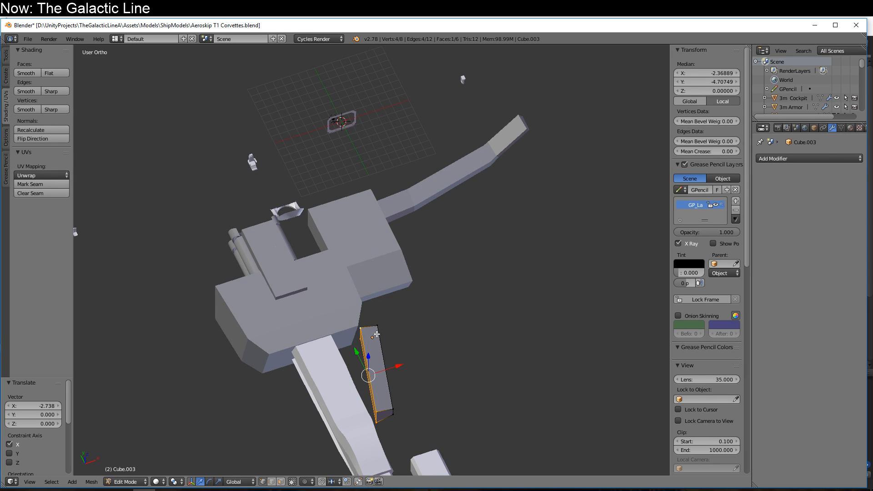
{"action": "key", "text": "g"}
{"action": "key", "text": "x"}
{"action": "left_click", "coordinate": [365, 379]}
{"action": "middle_click_drag", "start_coordinate": [366, 379], "coordinate": [334, 368]}
- Move the outer vertical edge at the block's front end about 2.535 units along negative X to taper it
{"action": "right_click", "coordinate": [211, 331]}
{"action": "key", "text": "g"}
{"action": "key", "text": "x"}
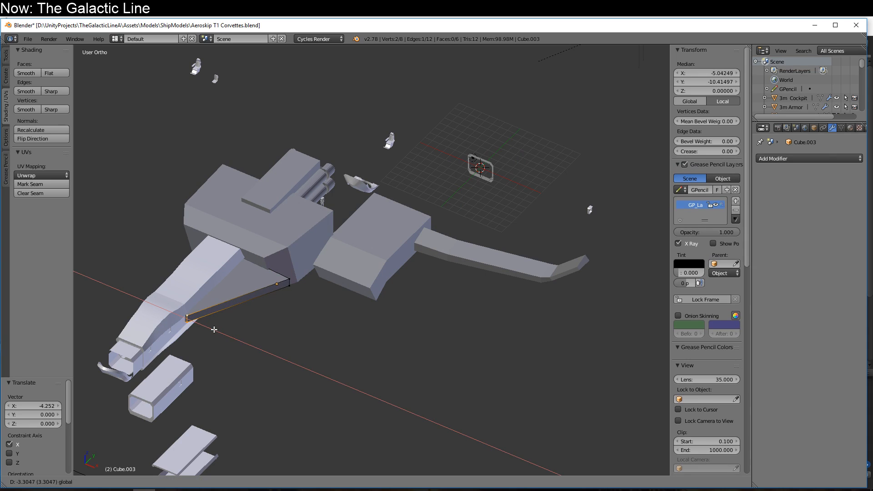
{"action": "left_click", "coordinate": [221, 331]}
- Add an edge loop across the middle of the wedge and move its outer edge about 0.515 units along X
{"action": "key", "text": "ctrl+r"}
{"action": "left_click", "coordinate": [242, 298]}
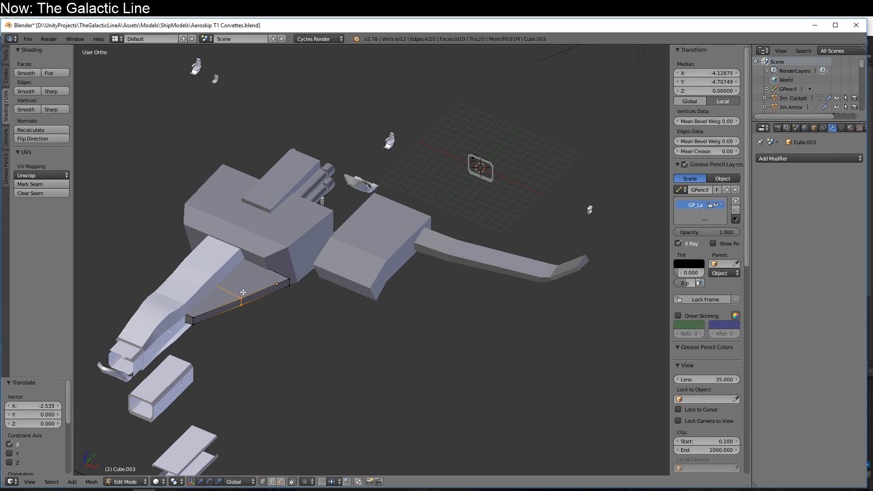
{"action": "right_click", "coordinate": [242, 299]}
{"action": "right_click", "coordinate": [247, 304]}
{"action": "key", "text": "g"}
{"action": "key", "text": "x"}
{"action": "left_click", "coordinate": [292, 287]}
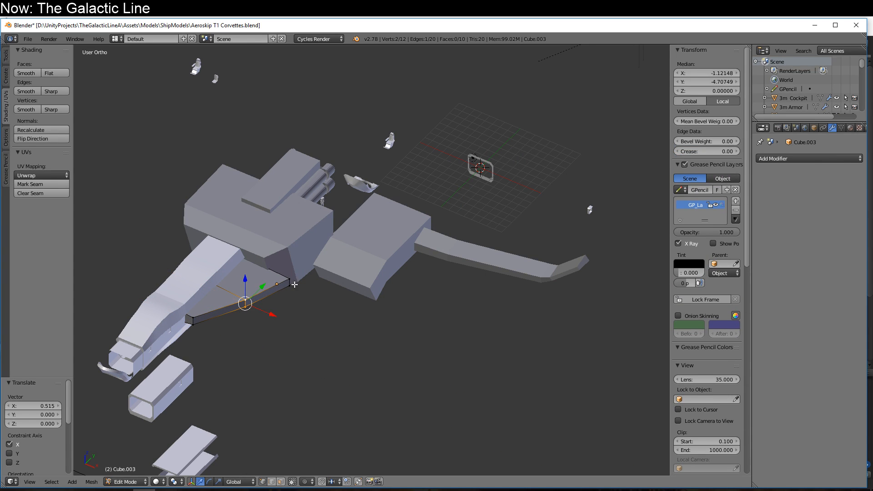
- Select the wedge's positive Y end face and scale it to about 2.655 along Z
{"action": "right_click", "coordinate": [291, 287], "text": "shift"}
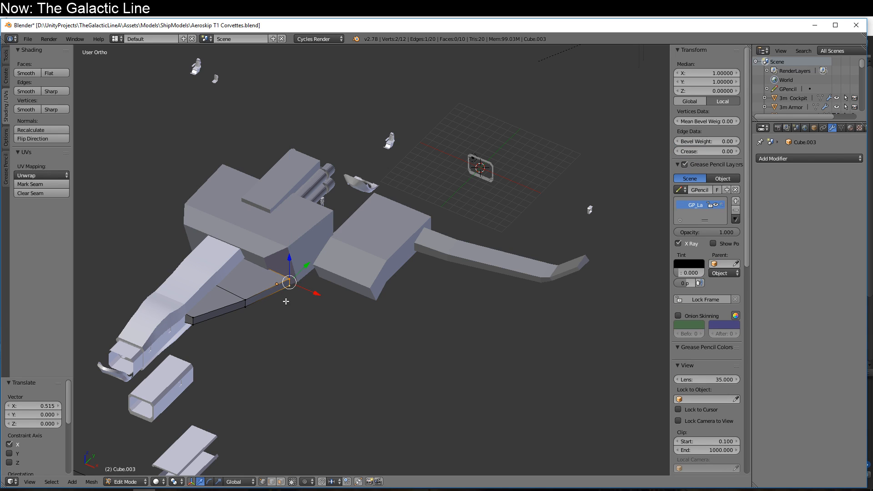
{"action": "right_click", "coordinate": [280, 278], "text": "alt"}
{"action": "key", "text": "z"}
{"action": "right_click", "coordinate": [277, 281], "text": "alt+shift"}
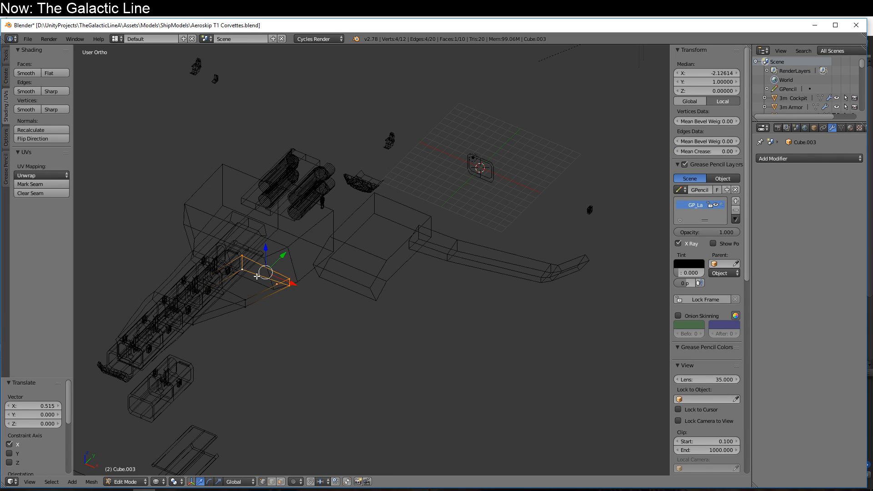
{"action": "key", "text": "z"}
{"action": "key", "text": "s"}
{"action": "key", "text": "z"}
{"action": "left_click", "coordinate": [351, 409]}
- Reduce the wedge's positive Y end face along Z and move it about 1.412 units along Y
{"action": "middle_click_drag", "start_coordinate": [351, 409], "coordinate": [271, 266]}
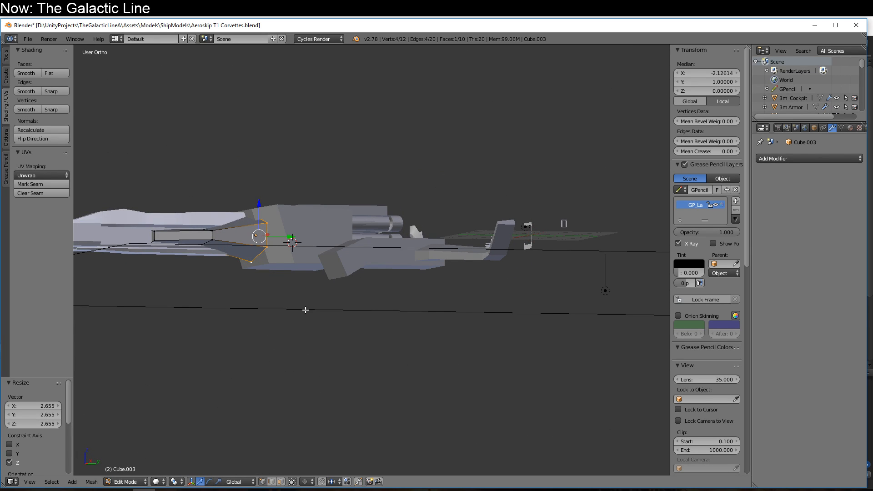
{"action": "key", "text": "s"}
{"action": "key", "text": "z"}
{"action": "left_click", "coordinate": [295, 286]}
{"action": "left_click_drag", "start_coordinate": [293, 236], "coordinate": [305, 237]}
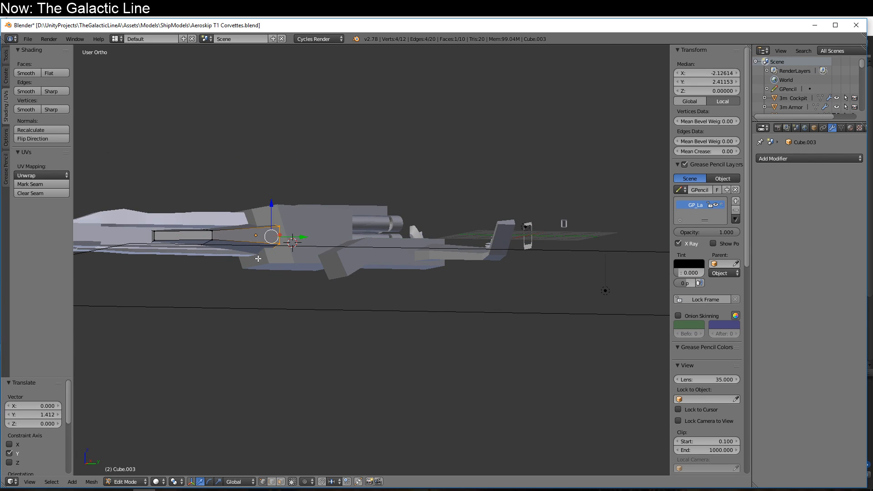
- Select the wedge's middle edge loop and scale it along Z
{"action": "mouse_move", "coordinate": [258, 259]}
{"action": "middle_mouse_down"}
{"action": "mouse_move", "coordinate": [294, 335]}
{"action": "mouse_move", "coordinate": [318, 347]}
{"action": "mouse_move", "coordinate": [250, 273]}
{"action": "middle_mouse_up"}
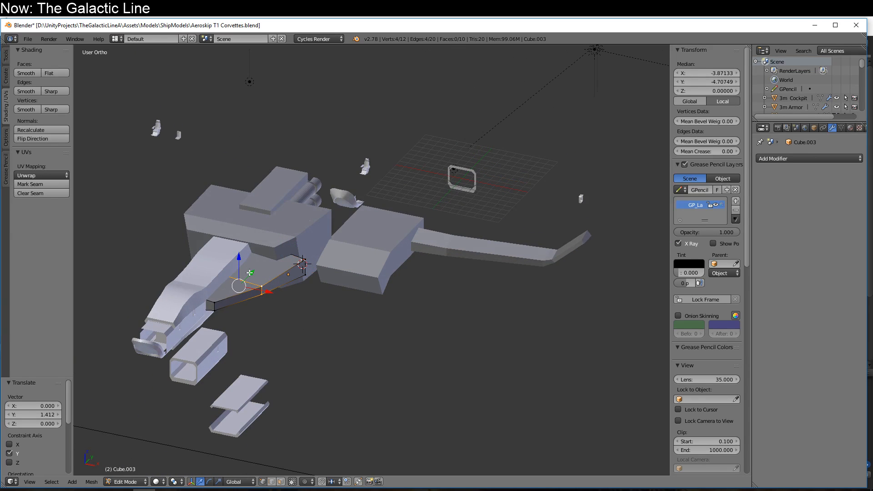
{"action": "key", "text": "s"}
{"action": "key", "text": "z"}
{"action": "left_click", "coordinate": [305, 353]}
- Finish editing the wedge and move the whole object along Y to a location of -24
{"action": "scroll", "coordinate": [271, 400], "scroll_direction": "up", "scroll_amount": 2}
{"action": "middle_click_drag", "start_coordinate": [306, 353], "coordinate": [339, 372]}
{"action": "key", "text": "Tab"}
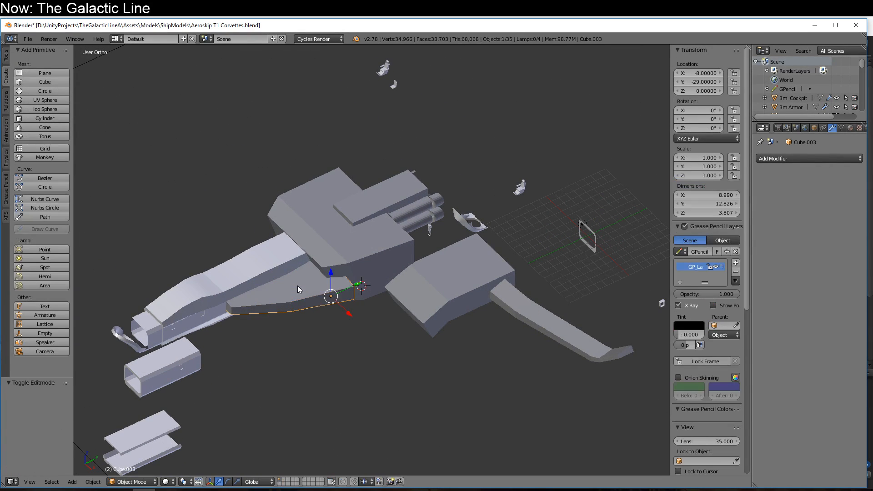
{"action": "left_click_drag", "start_coordinate": [357, 286], "coordinate": [395, 266], "text": "ctrl"}
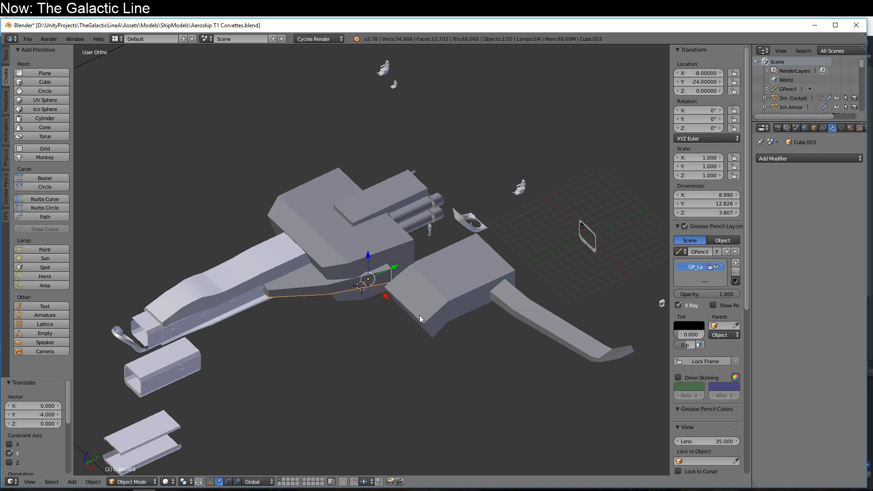
- Select the large angular block and move it 24 units along X, clear of the ship
{"action": "middle_click_drag", "start_coordinate": [419, 316], "coordinate": [452, 306]}
{"action": "right_click", "coordinate": [451, 306]}
{"action": "left_click_drag", "start_coordinate": [429, 295], "coordinate": [605, 370], "text": "ctrl"}
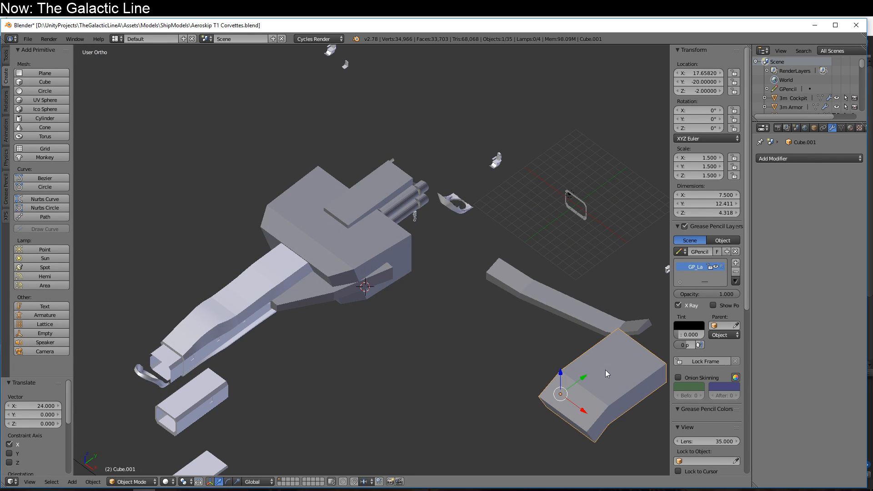
- Select the upturned beam and move it along X and Y to a location of X -9, Y -20
{"action": "right_click", "coordinate": [504, 294]}
{"action": "left_click_drag", "start_coordinate": [517, 293], "coordinate": [444, 272], "text": "ctrl"}
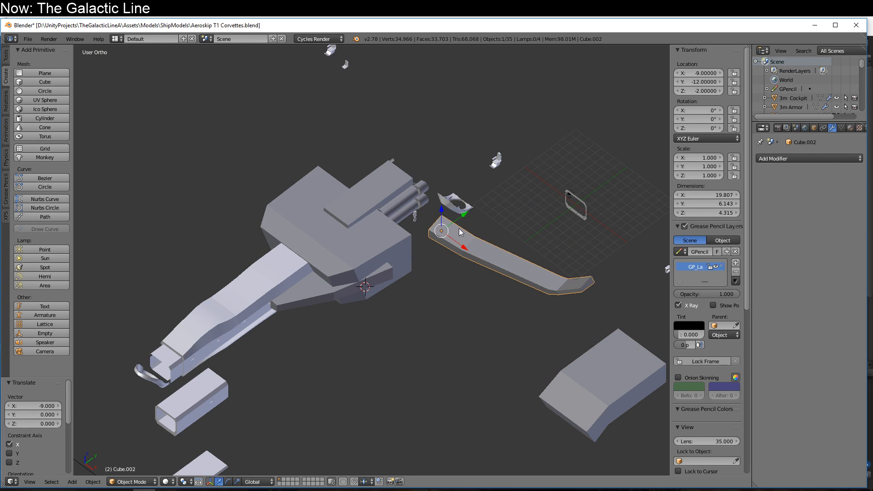
{"action": "left_click_drag", "start_coordinate": [462, 233], "coordinate": [425, 252], "text": "ctrl"}
- Lower the wedge to a Z location of -2 and shift the beam slightly along Y and Z to meet it
{"action": "middle_click_drag", "start_coordinate": [369, 308], "coordinate": [362, 273]}
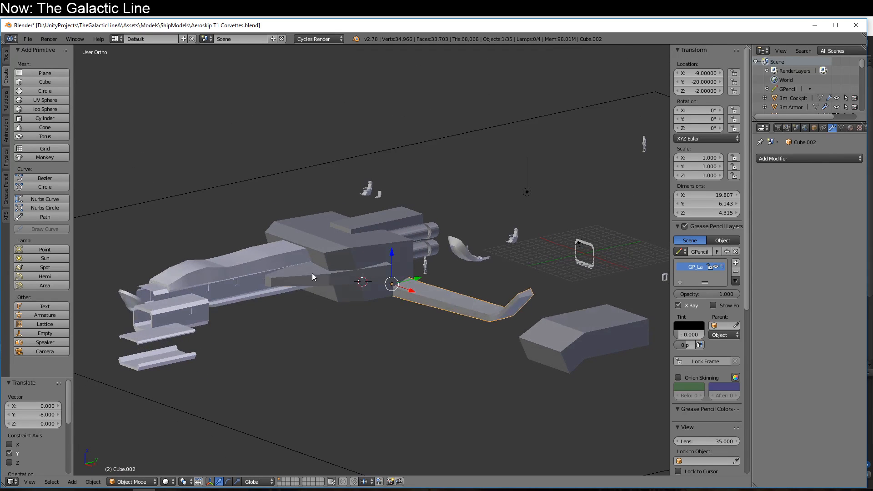
{"action": "right_click", "coordinate": [312, 274]}
{"action": "left_click_drag", "start_coordinate": [367, 244], "coordinate": [389, 248], "text": "ctrl"}
{"action": "right_click", "coordinate": [437, 305]}
{"action": "left_click_drag", "start_coordinate": [426, 270], "coordinate": [411, 274], "text": "ctrl"}
{"action": "left_click_drag", "start_coordinate": [378, 248], "coordinate": [380, 252], "text": "ctrl"}
- Move the angular block -12 units along X and bring it to Y -22, Z 0 over the beam's outer end
{"action": "middle_click_drag", "start_coordinate": [433, 293], "coordinate": [434, 362]}
{"action": "right_click", "coordinate": [587, 347]}
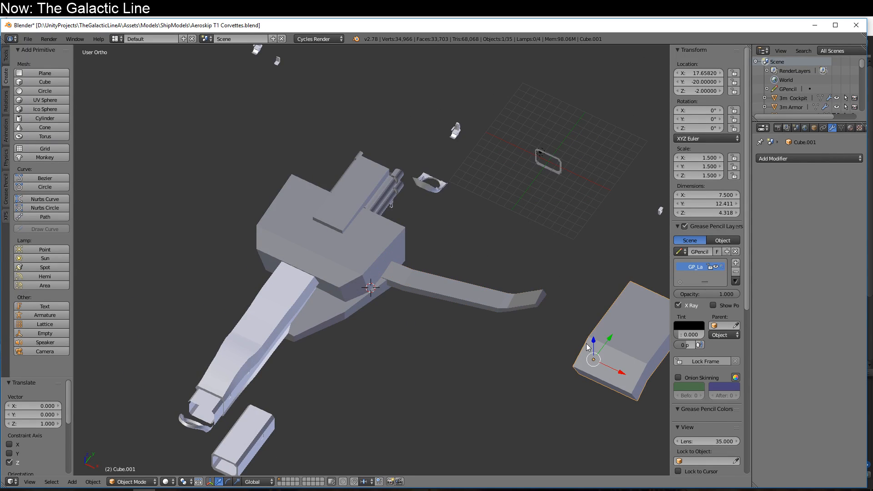
{"action": "left_click_drag", "start_coordinate": [622, 372], "coordinate": [529, 342], "text": "ctrl"}
{"action": "middle_click_drag", "start_coordinate": [545, 390], "coordinate": [374, 301]}
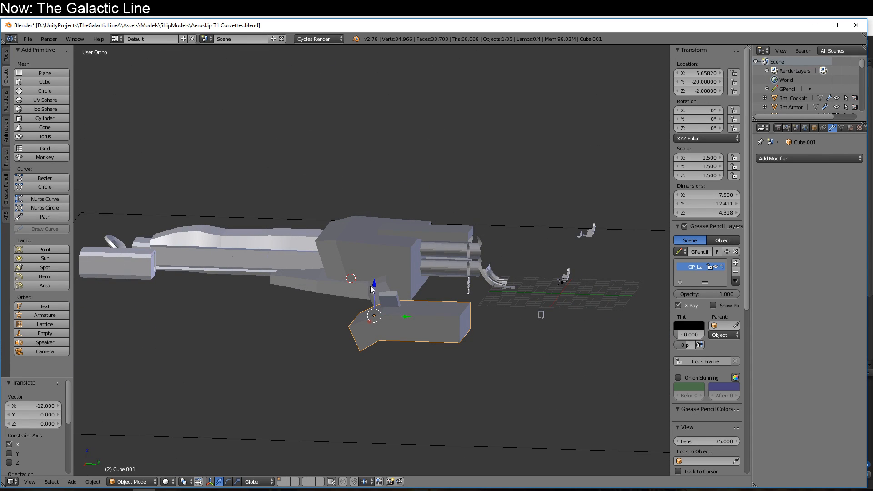
{"action": "left_click_drag", "start_coordinate": [372, 289], "coordinate": [355, 271], "text": "ctrl"}
{"action": "middle_click_drag", "start_coordinate": [315, 301], "coordinate": [357, 367]}
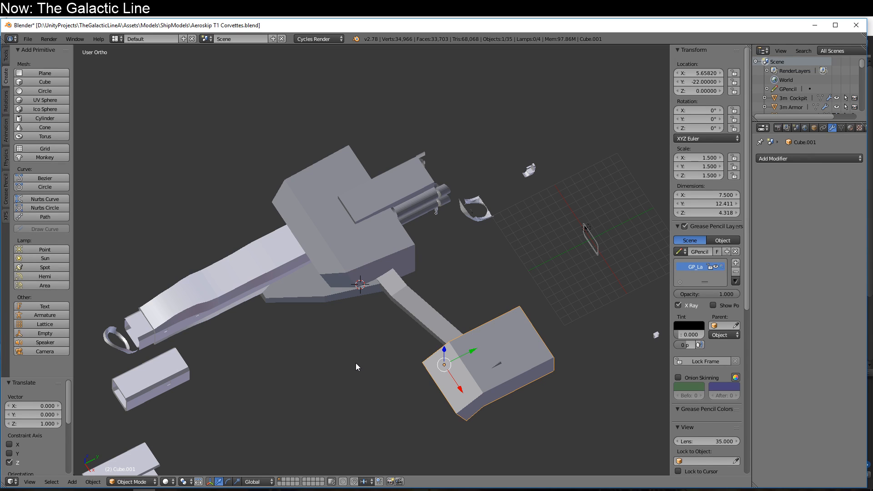
- Edit the wedge and move the lower edge of its nose-side end along Z
{"action": "middle_click_drag", "start_coordinate": [343, 356], "coordinate": [328, 299]}
{"action": "right_click", "coordinate": [364, 289]}
{"action": "key", "text": "Tab"}
{"action": "right_click", "coordinate": [314, 294]}
{"action": "right_click", "coordinate": [315, 277], "text": "shift"}
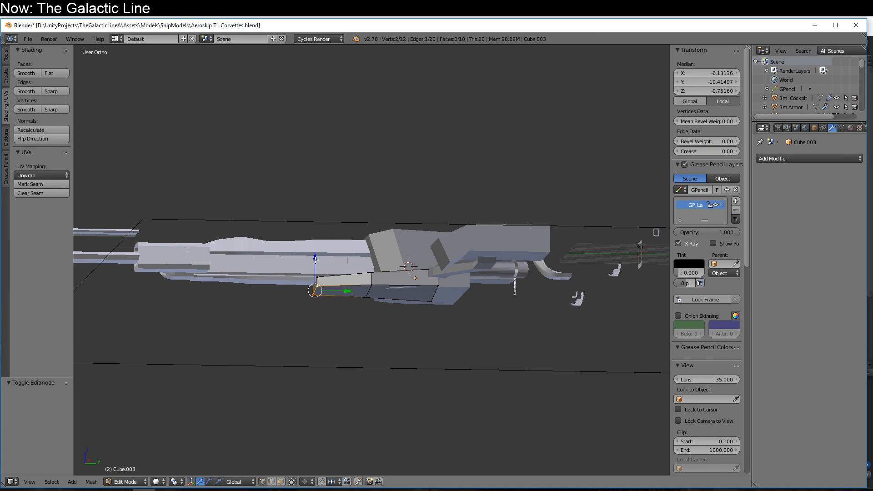
{"action": "left_click_drag", "start_coordinate": [316, 259], "coordinate": [368, 263]}
- Add one unslid loop cut running lengthwise around the wedge at mid-height
{"action": "right_click", "coordinate": [372, 286]}
{"action": "right_click", "coordinate": [366, 297], "text": "shift"}
{"action": "mouse_move", "coordinate": [364, 291]}
{"action": "middle_mouse_down"}
{"action": "mouse_move", "coordinate": [346, 328]}
{"action": "mouse_move", "coordinate": [425, 359]}
{"action": "mouse_move", "coordinate": [430, 351]}
{"action": "mouse_move", "coordinate": [356, 293]}
{"action": "middle_mouse_up"}
{"action": "key", "text": "ctrl+r"}
{"action": "left_click", "coordinate": [377, 281]}
{"action": "right_click", "coordinate": [337, 278]}
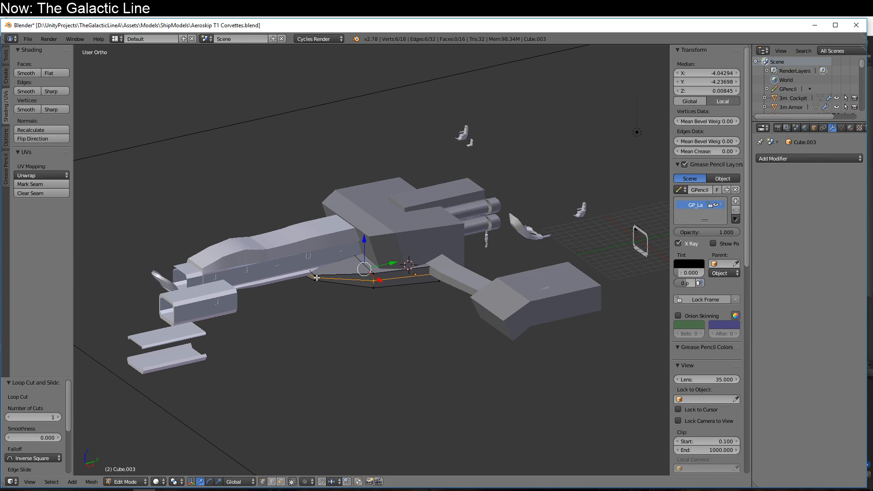
- Select the new loop's three outer side vertices and move them about 0.748 units along X
{"action": "right_click", "coordinate": [317, 278]}
{"action": "right_click", "coordinate": [374, 280], "text": "shift"}
{"action": "key", "text": "z"}
{"action": "right_click", "coordinate": [442, 273], "text": "shift"}
{"action": "key", "text": "z"}
{"action": "key", "text": "g"}
{"action": "key", "text": "x"}
{"action": "left_click", "coordinate": [395, 292]}
{"action": "middle_click_drag", "start_coordinate": [396, 292], "coordinate": [330, 304]}
- Move the loop's outer vertex at the nose-side tip about -0.633 units along X and finish editing the wedge
{"action": "right_click", "coordinate": [328, 298]}
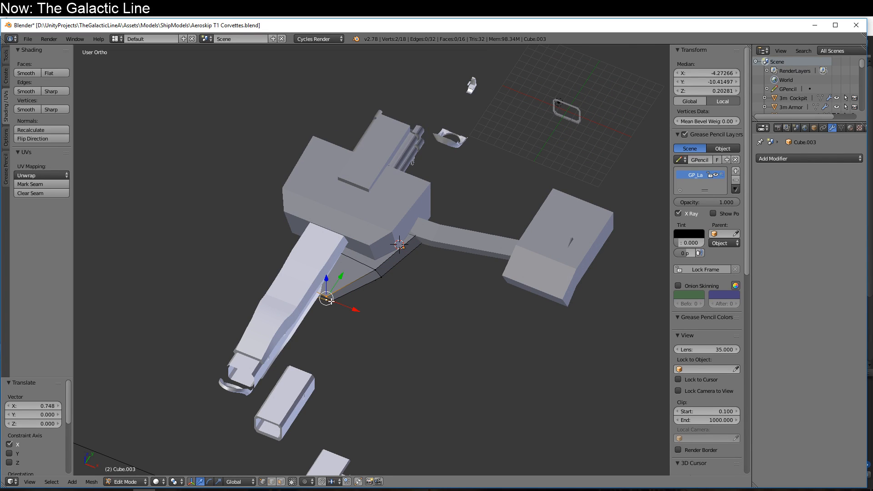
{"action": "right_click", "coordinate": [330, 300], "text": "shift"}
{"action": "right_click", "coordinate": [339, 301]}
{"action": "key", "text": "g"}
{"action": "key", "text": "x"}
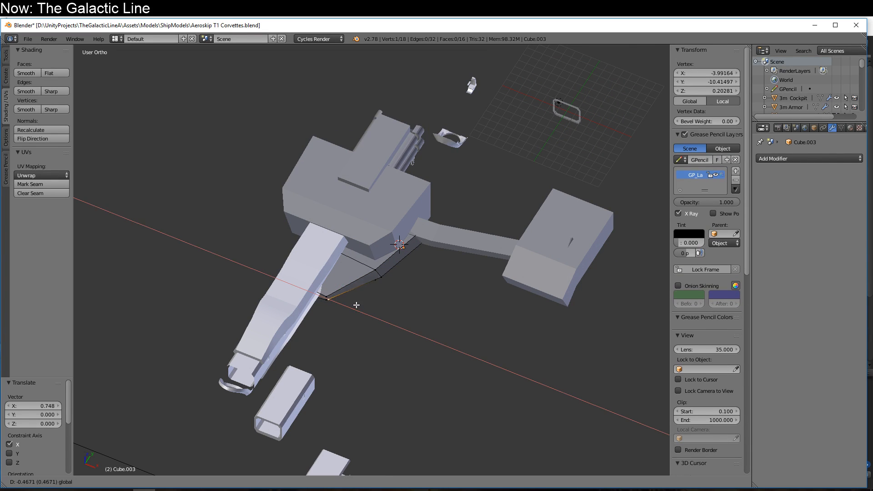
{"action": "left_click", "coordinate": [356, 305]}
{"action": "middle_click_drag", "start_coordinate": [357, 304], "coordinate": [413, 321]}
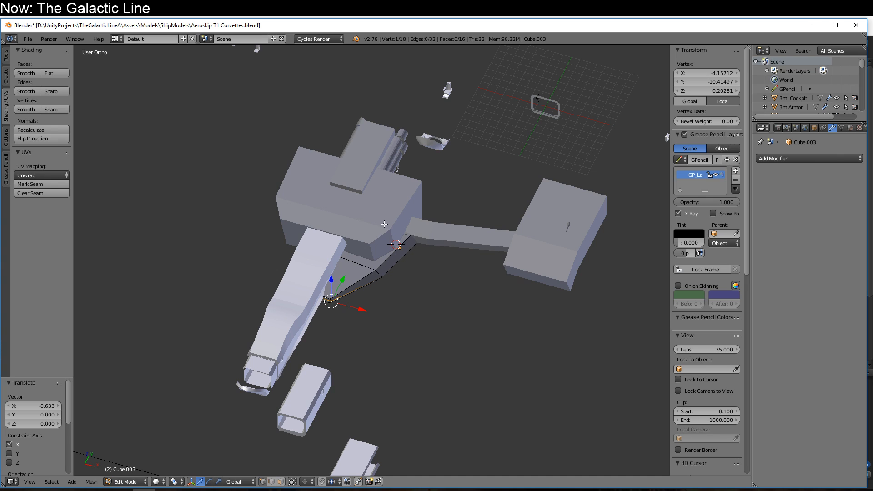
{"action": "key", "text": "Tab"}
- Move the angular block -19 units along X and -6 units along Y, up against the hull
{"action": "right_click", "coordinate": [549, 257]}
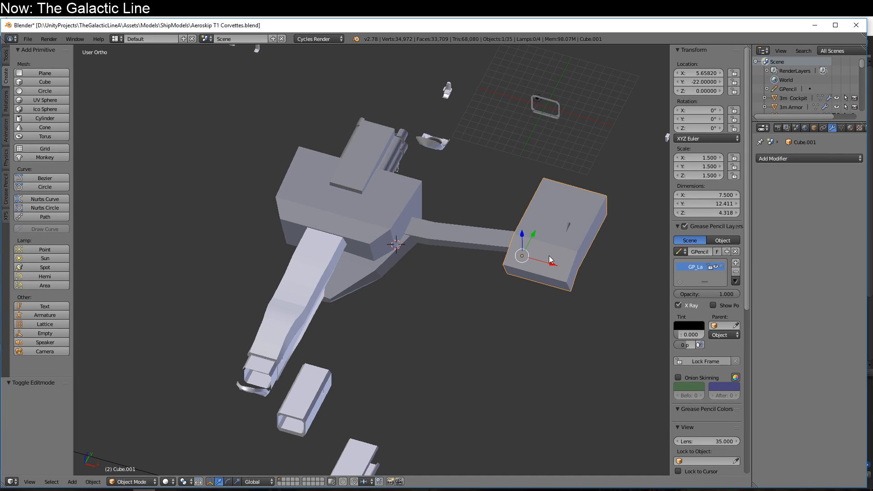
{"action": "left_click_drag", "start_coordinate": [550, 255], "coordinate": [386, 235]}
{"action": "mouse_move", "coordinate": [454, 241]}
{"action": "middle_mouse_down"}
{"action": "mouse_move", "coordinate": [418, 227]}
{"action": "mouse_move", "coordinate": [457, 247]}
{"action": "middle_mouse_up"}
{"action": "key", "text": "g"}
{"action": "key", "text": "y"}
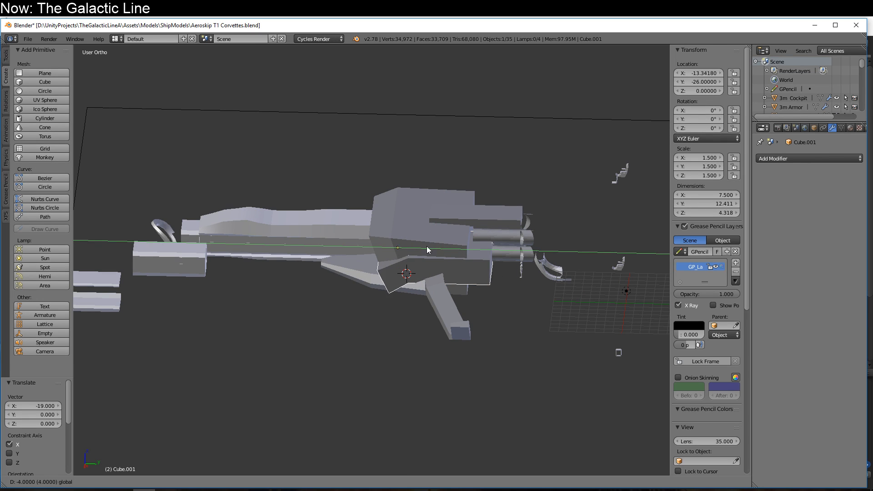
{"action": "left_click", "coordinate": [409, 252]}
- Hide the Airlock Escape Pods Etc hull section and select the angular block again
{"action": "right_click", "coordinate": [417, 238]}
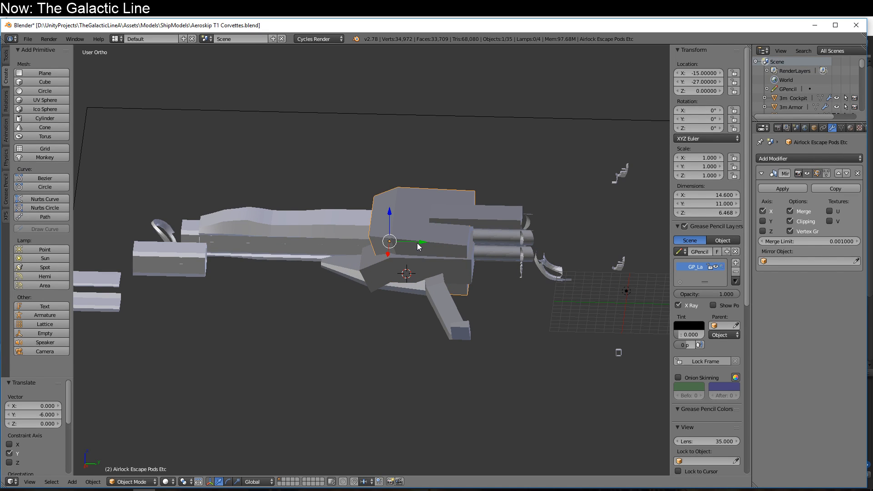
{"action": "right_click", "coordinate": [416, 243]}
{"action": "middle_click_drag", "start_coordinate": [417, 243], "coordinate": [397, 238]}
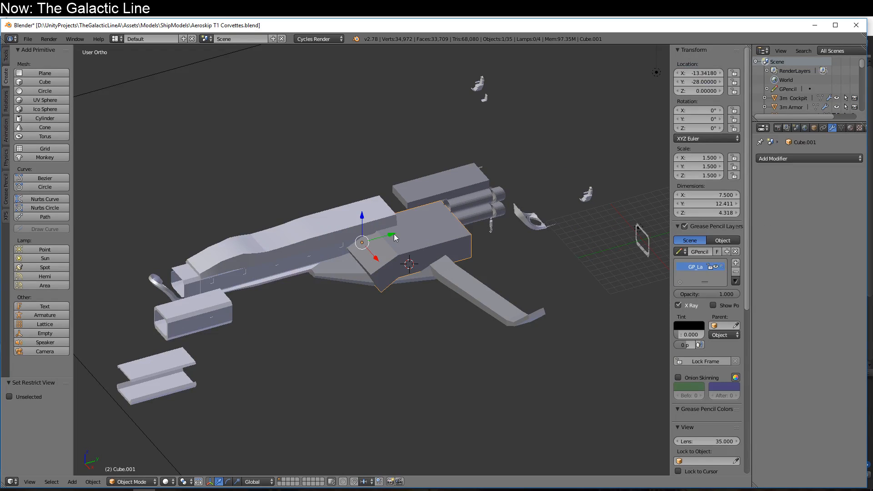
- Lower the angular block to Z -3 and shift it to X -11.3418, Y -29
{"action": "left_click_drag", "start_coordinate": [363, 214], "coordinate": [361, 233]}
{"action": "left_click_drag", "start_coordinate": [392, 257], "coordinate": [368, 266]}
{"action": "middle_click_drag", "start_coordinate": [367, 343], "coordinate": [356, 395]}
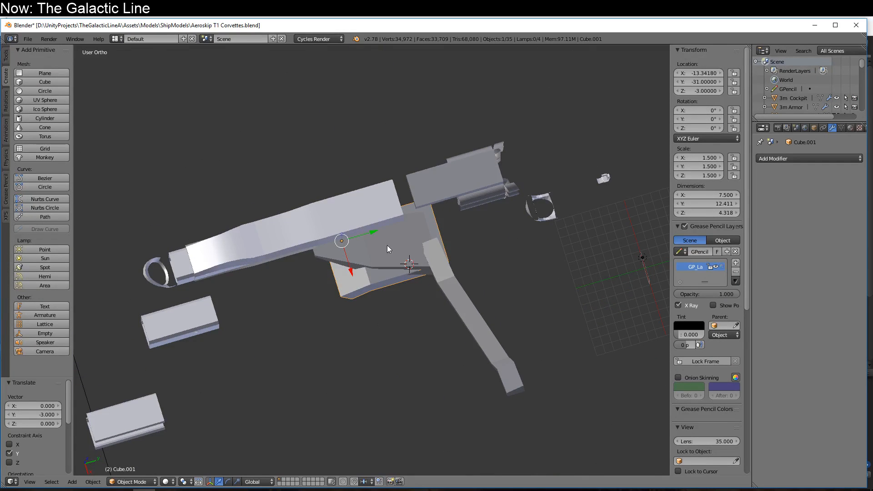
{"action": "left_click_drag", "start_coordinate": [374, 232], "coordinate": [391, 226]}
{"action": "left_click_drag", "start_coordinate": [366, 261], "coordinate": [365, 277]}
{"action": "middle_click_drag", "start_coordinate": [389, 351], "coordinate": [419, 283]}
{"action": "scroll", "coordinate": [430, 276], "scroll_direction": "up", "scroll_amount": 2}
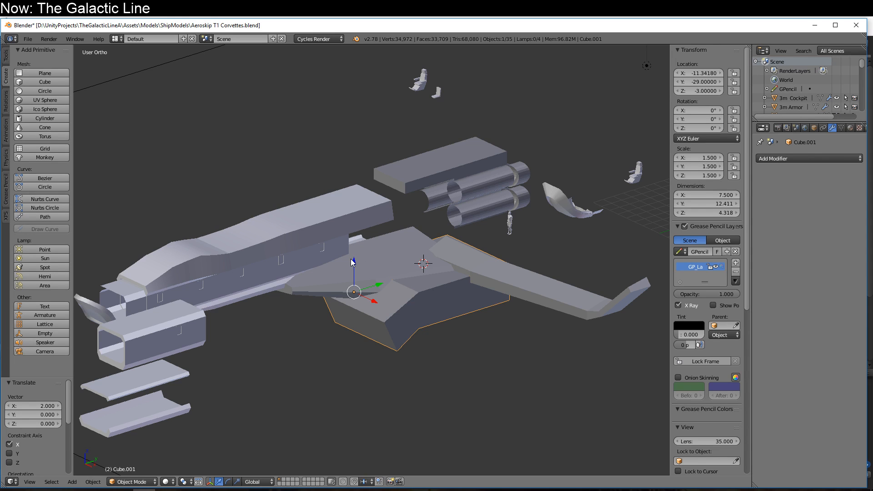
- Raise the angular block to Z 0 and move it 5 units along X, above the wedge and beam
{"action": "left_click_drag", "start_coordinate": [353, 262], "coordinate": [355, 215], "text": "ctrl"}
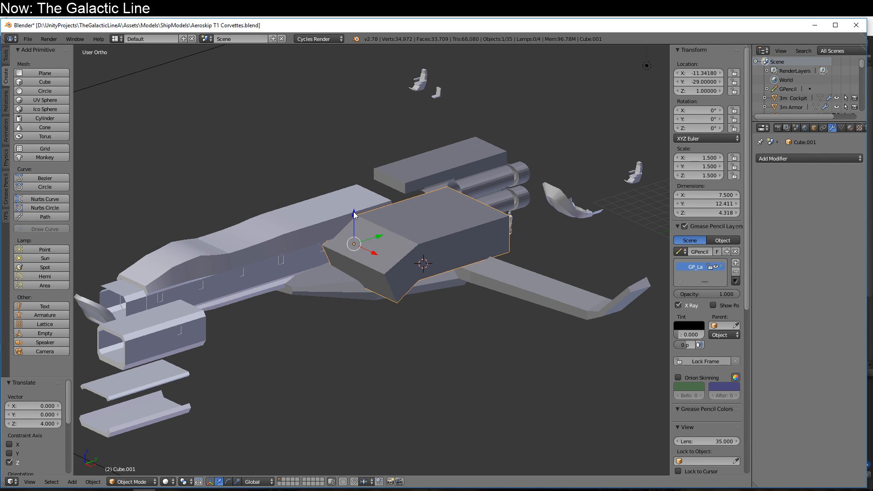
{"action": "middle_click_drag", "start_coordinate": [419, 370], "coordinate": [431, 298]}
{"action": "left_click_drag", "start_coordinate": [386, 253], "coordinate": [446, 258], "text": "ctrl"}
{"action": "middle_click_drag", "start_coordinate": [421, 296], "coordinate": [368, 269]}
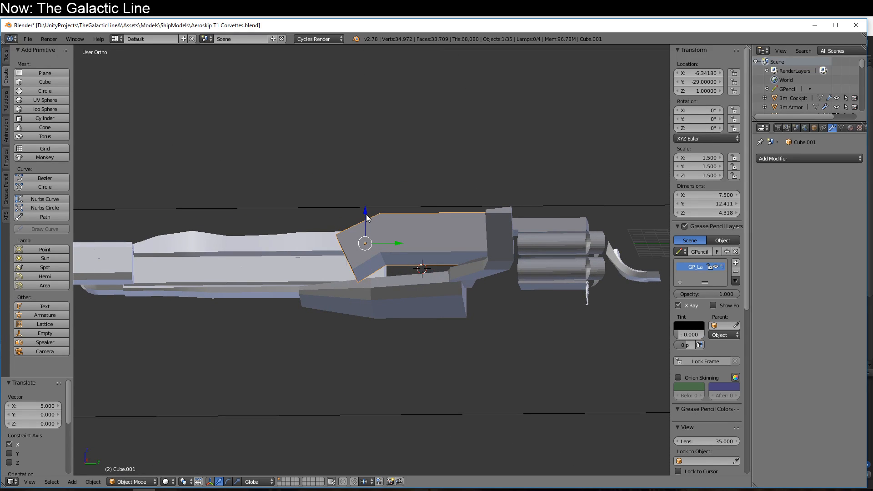
{"action": "left_click_drag", "start_coordinate": [366, 215], "coordinate": [378, 232], "text": "ctrl"}
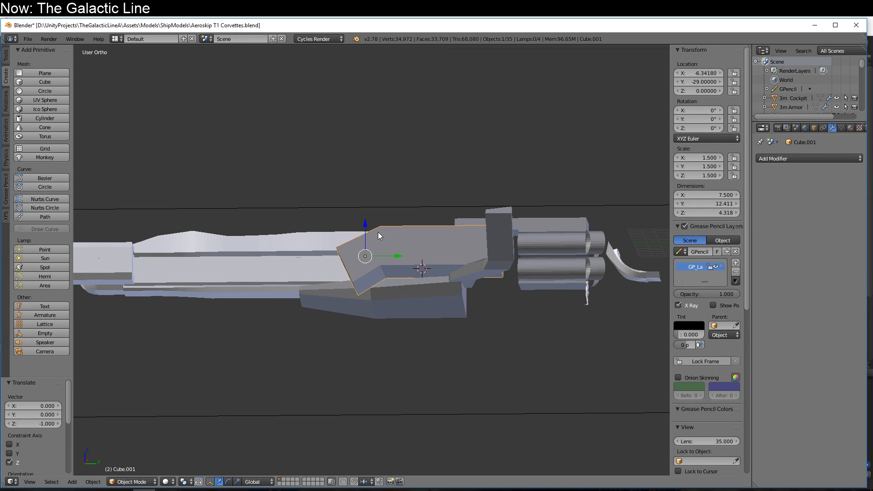
{"action": "middle_click_drag", "start_coordinate": [378, 232], "coordinate": [459, 402]}
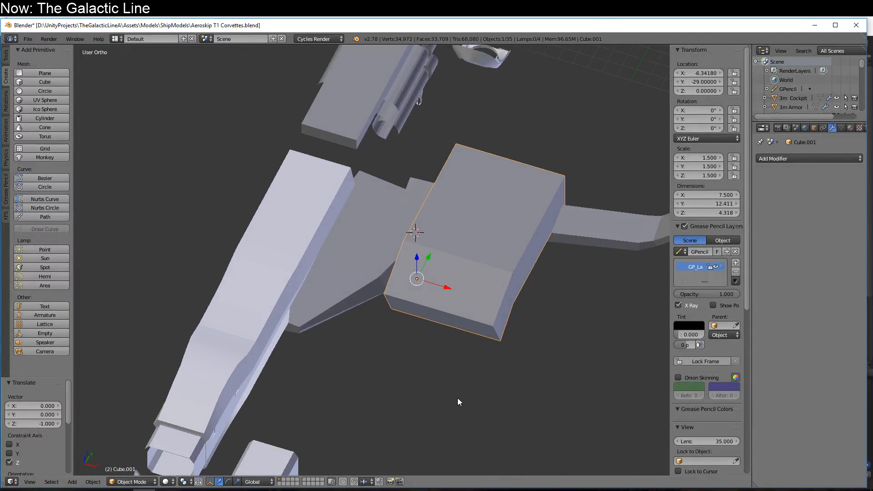
- Move the angular block 11 units along X and 5 units along Y, back to the beam's outer end
{"action": "right_click", "coordinate": [364, 222]}
{"action": "middle_click_drag", "start_coordinate": [374, 241], "coordinate": [444, 290]}
{"action": "right_click", "coordinate": [443, 290]}
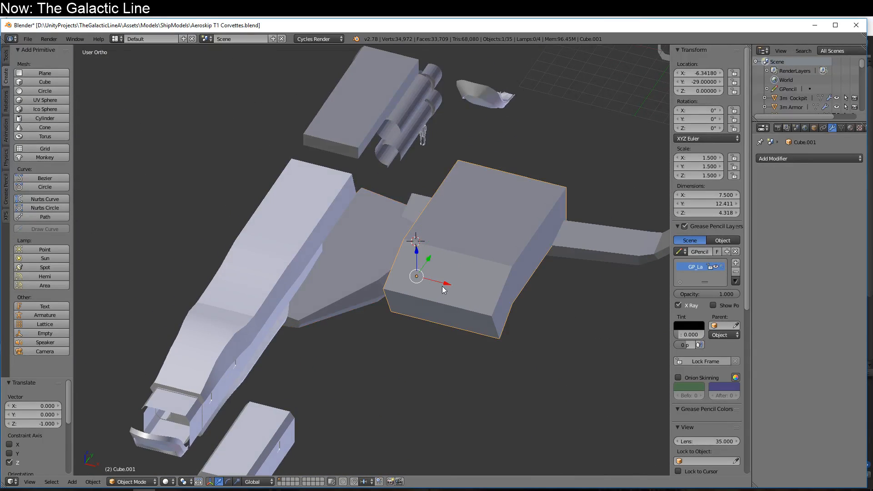
{"action": "left_click_drag", "start_coordinate": [449, 283], "coordinate": [607, 309]}
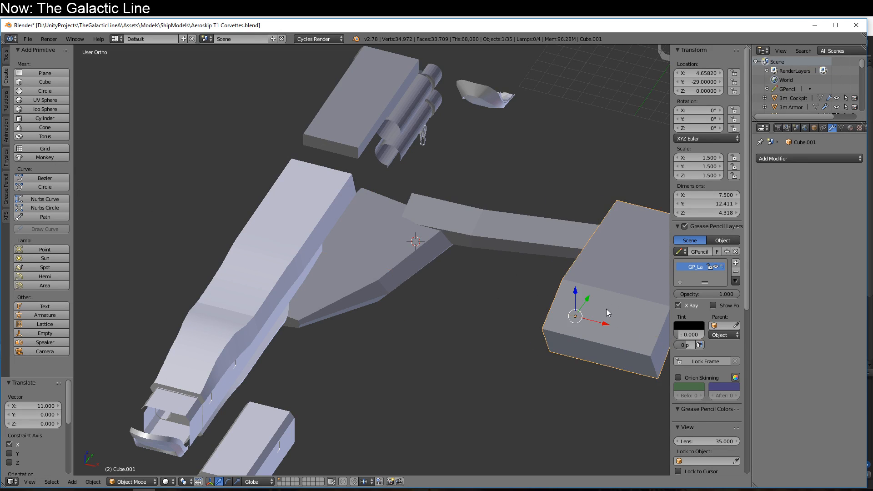
{"action": "middle_click_drag", "start_coordinate": [607, 309], "coordinate": [498, 337]}
{"action": "left_click_drag", "start_coordinate": [503, 384], "coordinate": [562, 378]}
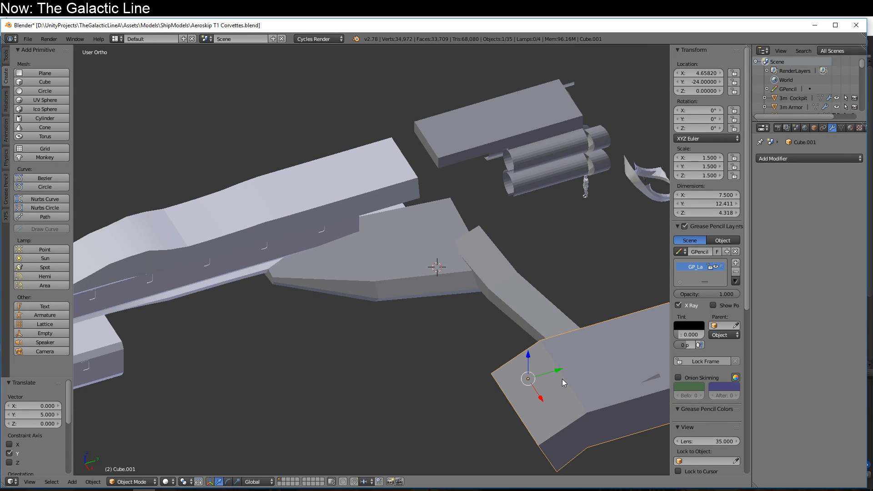
- Duplicate the angular block in place and move the copy -9 units along X
{"action": "middle_click_drag", "start_coordinate": [562, 378], "coordinate": [567, 352]}
{"action": "key", "text": "shift+d"}
{"action": "right_click", "coordinate": [572, 322]}
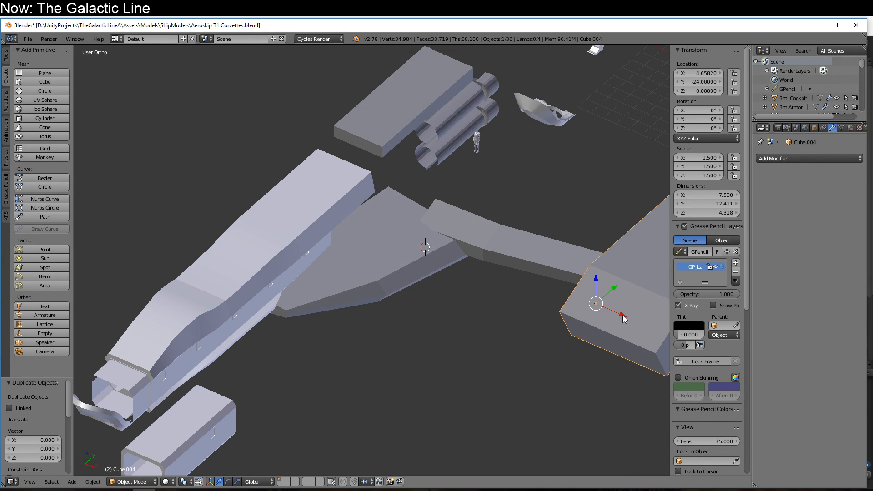
{"action": "left_click_drag", "start_coordinate": [618, 315], "coordinate": [503, 266]}
- Duplicate the wedge and raise the copy 3 units along Z
{"action": "right_click", "coordinate": [416, 278]}
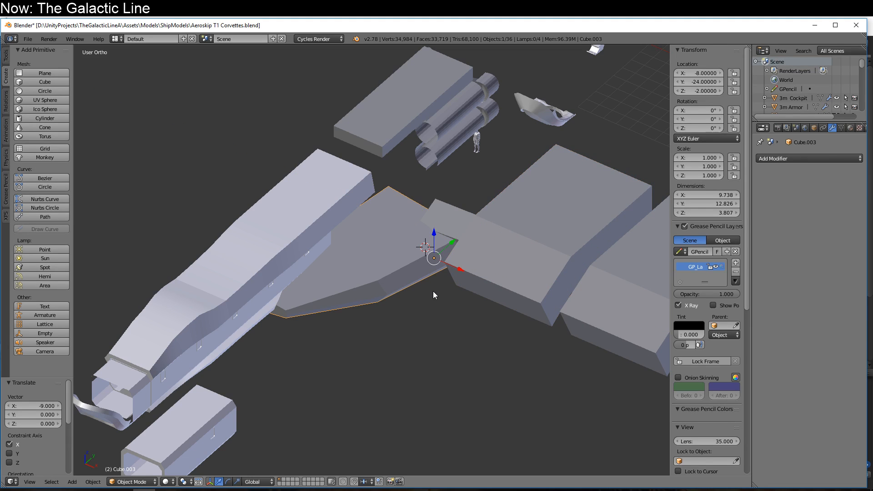
{"action": "key", "text": "shift+d"}
{"action": "type", "text": "z3"}
{"action": "key", "text": "Return"}
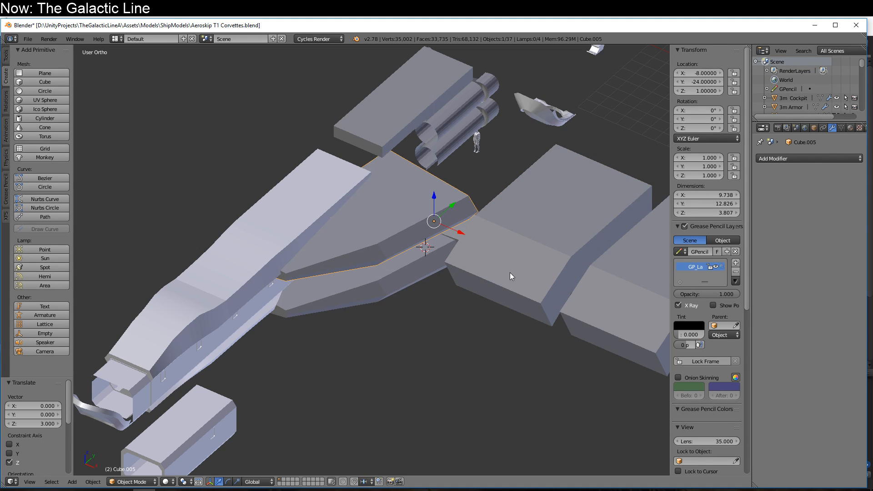
- Move the angular block's copy -8 units along X and shift it toward the nose over the upper wedge
{"action": "right_click", "coordinate": [503, 267]}
{"action": "left_click_drag", "start_coordinate": [504, 268], "coordinate": [408, 227]}
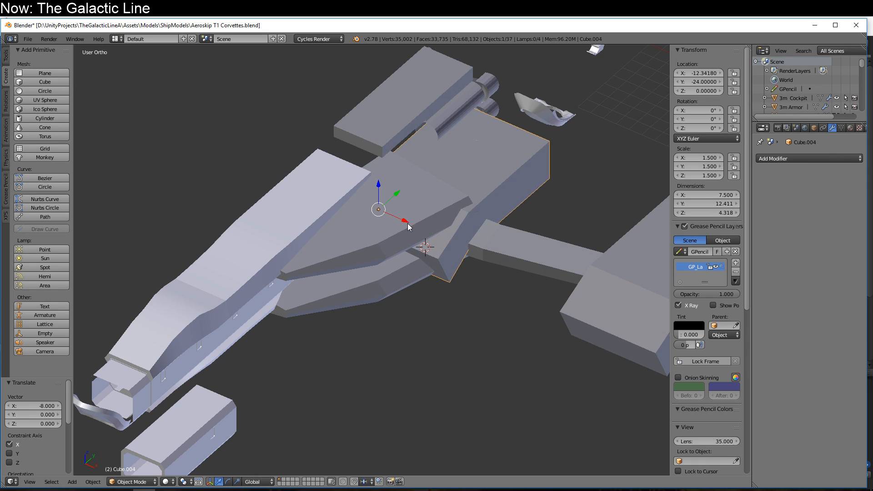
{"action": "mouse_move", "coordinate": [378, 186]}
{"action": "left_mouse_down"}
{"action": "mouse_move", "coordinate": [384, 155]}
{"action": "mouse_move", "coordinate": [370, 212]}
{"action": "left_mouse_up"}
- Narrow the block copy to 3.5 units by moving its outer side vertices inward along X, and select all linked geometry
{"action": "key", "text": "Tab"}
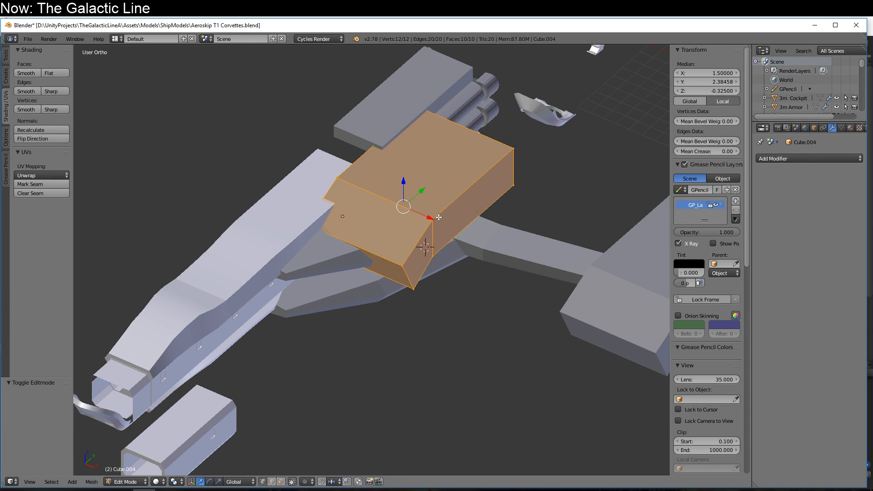
{"action": "right_click", "coordinate": [431, 228], "text": "alt"}
{"action": "right_click", "coordinate": [437, 259], "text": "alt+shift"}
{"action": "left_click_drag", "start_coordinate": [477, 239], "coordinate": [432, 211]}
{"action": "key", "text": "ctrl+l"}
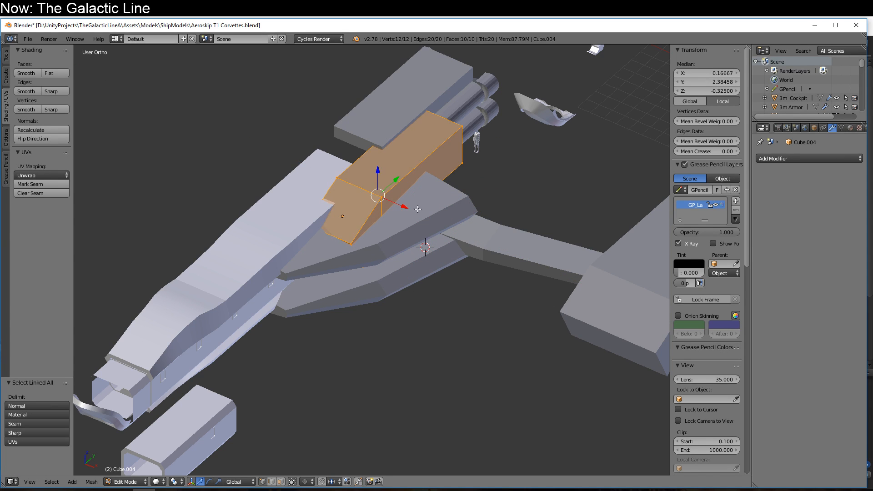
- Finish editing the narrowed block copy, lower it, and move it about -3.032 units along Y
{"action": "key", "text": "Tab"}
{"action": "left_click_drag", "start_coordinate": [342, 193], "coordinate": [348, 209]}
{"action": "middle_click_drag", "start_coordinate": [347, 209], "coordinate": [428, 231]}
{"action": "left_click_drag", "start_coordinate": [403, 248], "coordinate": [354, 245]}
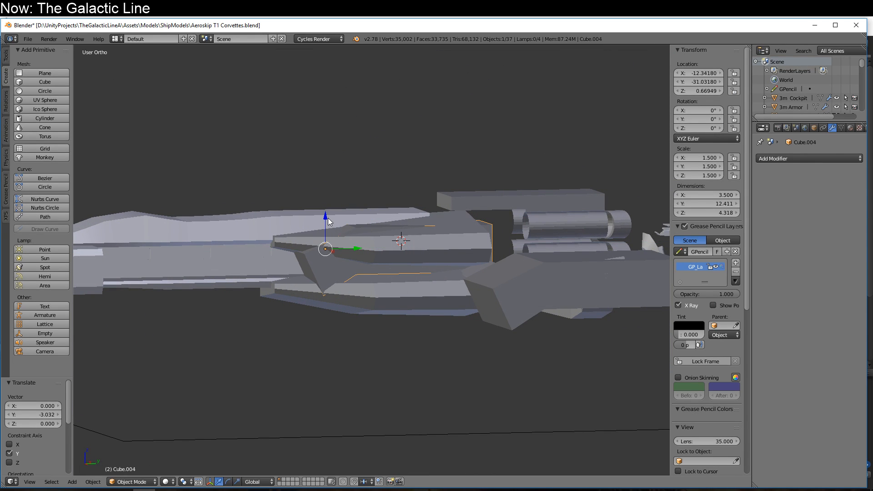
- Adjust the narrowed block's height and join it into the upper wedge copy
{"action": "left_click_drag", "start_coordinate": [329, 217], "coordinate": [326, 213]}
{"action": "right_click", "coordinate": [357, 247], "text": "shift"}
{"action": "key", "text": "ctrl+j"}
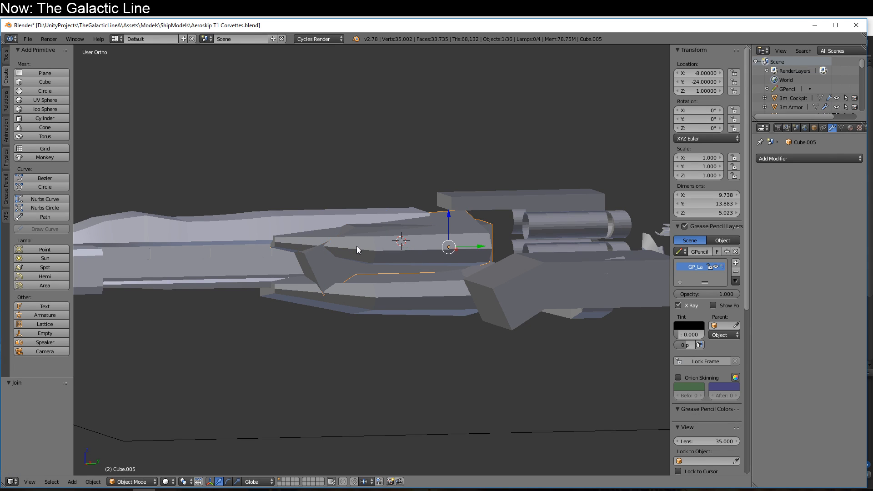
- Hide the original lower wedge and the outboard angular block
{"action": "middle_click_drag", "start_coordinate": [381, 232], "coordinate": [400, 307]}
{"action": "right_click", "coordinate": [400, 296]}
{"action": "key", "text": "h"}
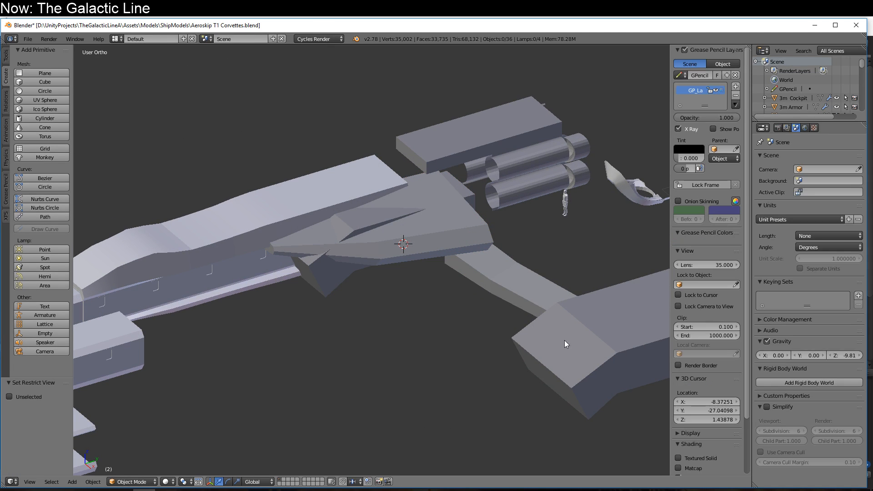
{"action": "right_click", "coordinate": [574, 355]}
{"action": "key", "text": "h"}
- Select the joined wedge and block and move it about -2.689 units along Z
{"action": "right_click", "coordinate": [406, 255]}
{"action": "left_click_drag", "start_coordinate": [448, 218], "coordinate": [446, 247]}
{"action": "middle_click_drag", "start_coordinate": [446, 247], "coordinate": [490, 324]}
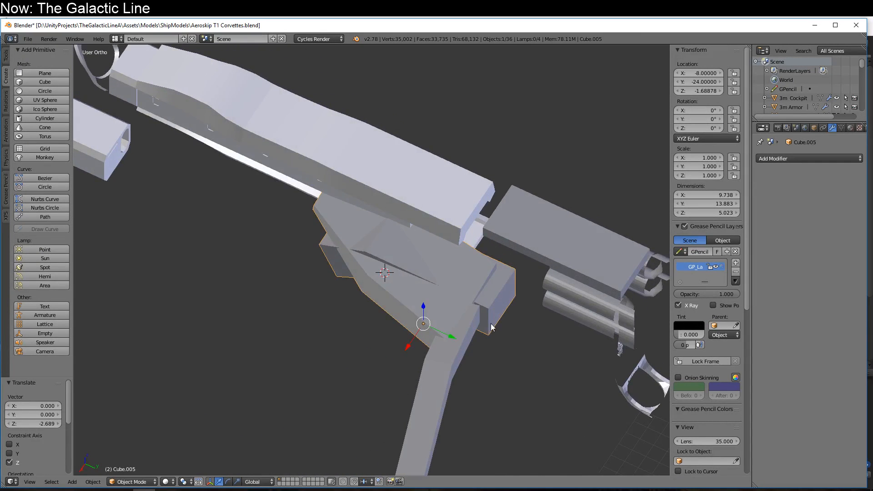
- Shift the rear end-face vertices of the block in the joined wedge along X and finish editing
{"action": "key", "text": "Tab"}
{"action": "right_click", "coordinate": [491, 313]}
{"action": "key", "text": "a"}
{"action": "right_click", "coordinate": [508, 312]}
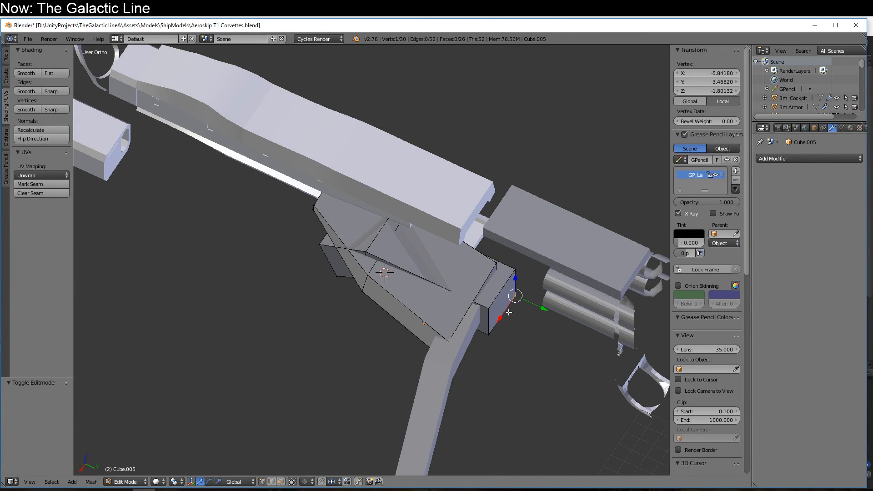
{"action": "right_click", "coordinate": [502, 292], "text": "alt+shift"}
{"action": "right_click", "coordinate": [495, 334], "text": "shift"}
{"action": "left_click_drag", "start_coordinate": [485, 328], "coordinate": [469, 355]}
{"action": "middle_click_drag", "start_coordinate": [511, 398], "coordinate": [544, 364]}
{"action": "key", "text": "Tab"}
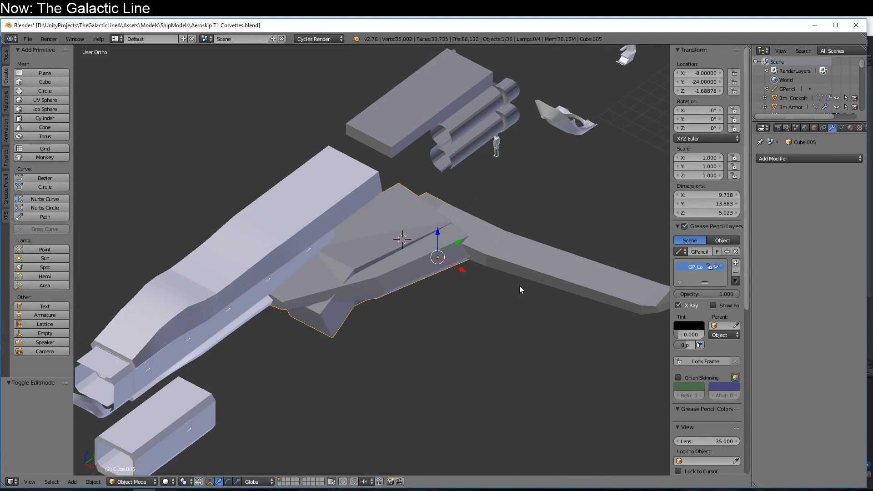
- Reveal all hidden objects and hide the outboard angular block again
{"action": "key", "text": "alt+h"}
{"action": "scroll", "coordinate": [482, 282], "scroll_direction": "down", "scroll_amount": 2}
{"action": "right_click", "coordinate": [557, 312]}
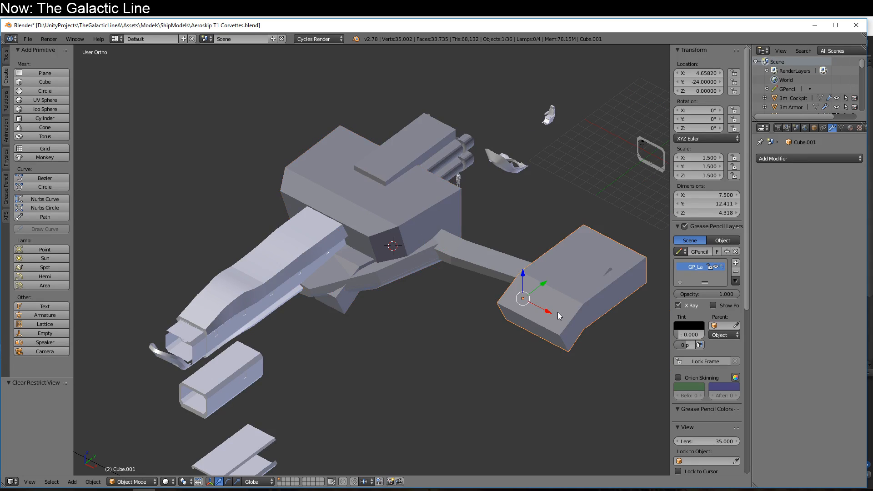
{"action": "key", "text": "h"}
{"action": "middle_click_drag", "start_coordinate": [556, 308], "coordinate": [414, 308]}
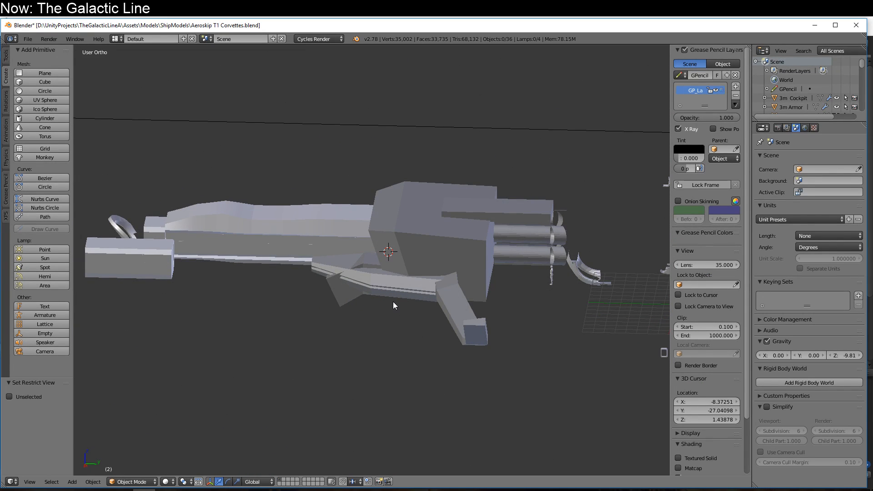
- Move the Airlock Escape Pods Etc hull section -3 units along Y
{"action": "middle_click_drag", "start_coordinate": [394, 305], "coordinate": [476, 265]}
{"action": "scroll", "coordinate": [437, 321], "scroll_direction": "down", "scroll_amount": 3}
{"action": "scroll", "coordinate": [427, 321], "scroll_direction": "up", "scroll_amount": 5}
{"action": "right_click", "coordinate": [473, 259]}
{"action": "key", "text": "g"}
{"action": "key", "text": "y"}
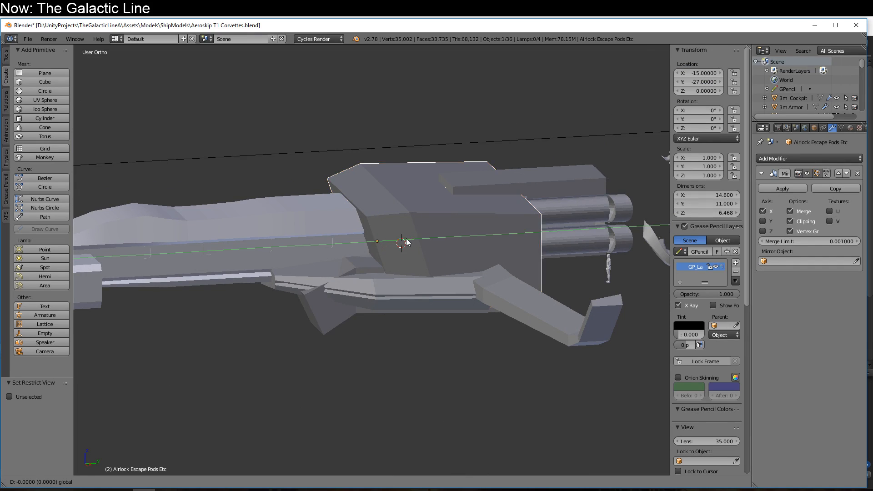
{"action": "left_click", "coordinate": [362, 245]}
- Edit the lower wedge under the hull and move its lower outer edge about -0.206 units along Z
{"action": "middle_click_drag", "start_coordinate": [405, 264], "coordinate": [383, 322]}
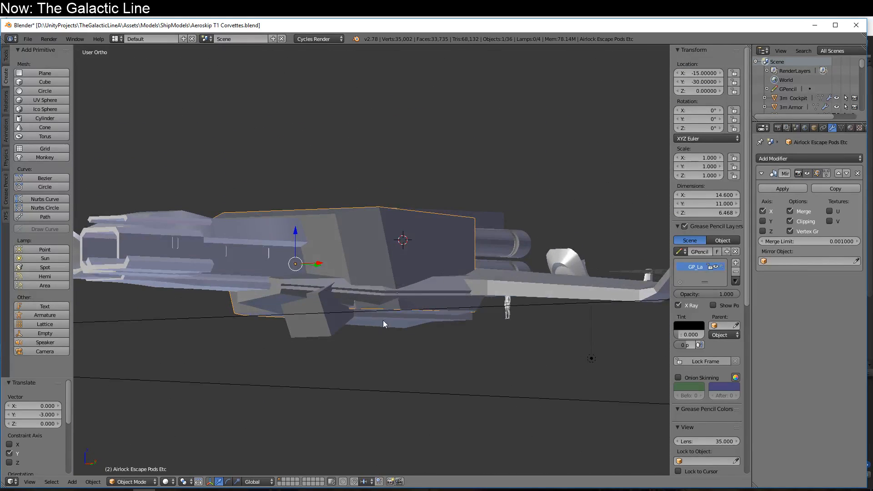
{"action": "middle_click_drag", "start_coordinate": [324, 304], "coordinate": [339, 307]}
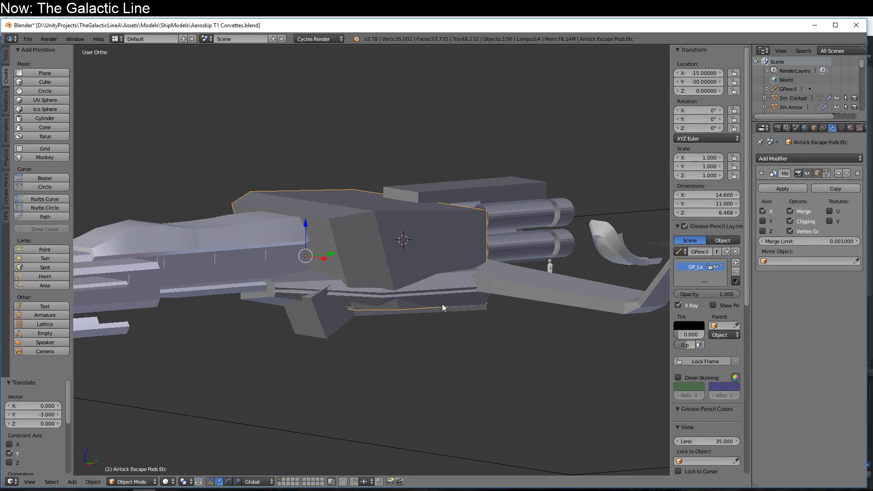
{"action": "middle_click_drag", "start_coordinate": [442, 304], "coordinate": [339, 301]}
{"action": "key", "text": "Tab"}
{"action": "right_click", "coordinate": [398, 304]}
{"action": "key", "text": "Tab"}
{"action": "right_click", "coordinate": [339, 301]}
{"action": "key", "text": "Tab"}
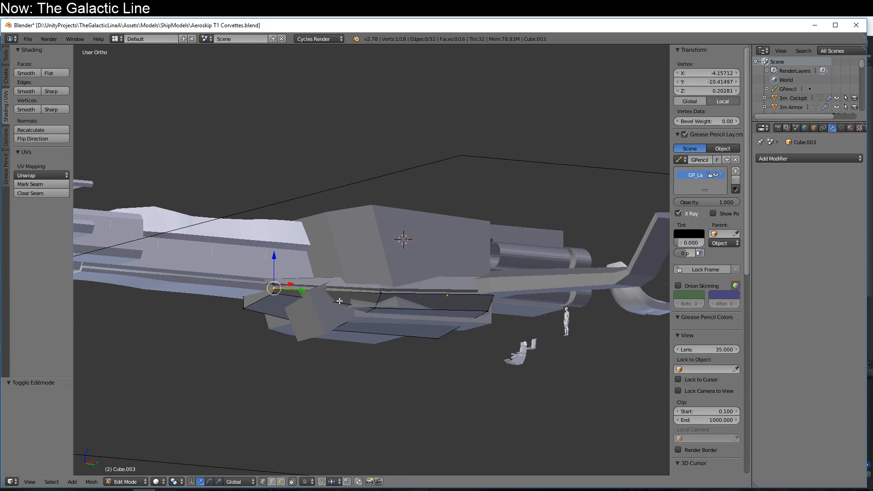
{"action": "right_click", "coordinate": [374, 305]}
{"action": "key", "text": "g"}
{"action": "key", "text": "z"}
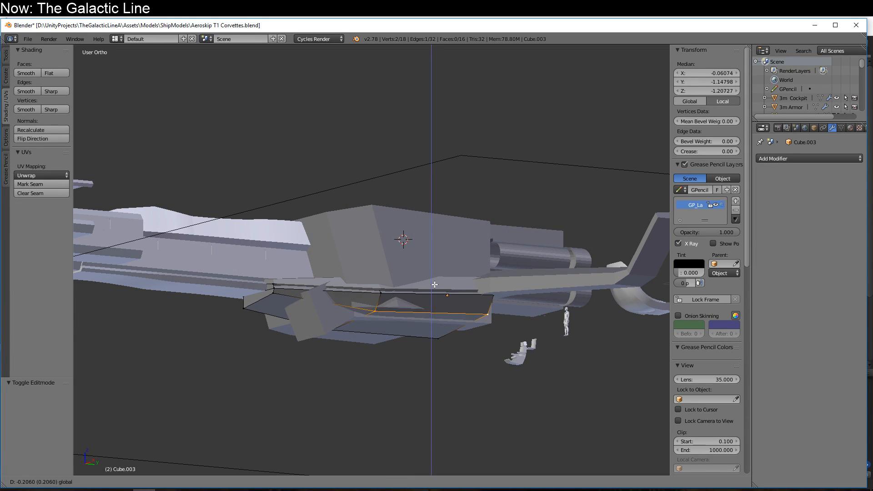
{"action": "left_click", "coordinate": [434, 293]}
- Move the lower wedge's upper outer edge about -0.198 units along Z and -0.140 units along X
{"action": "middle_click_drag", "start_coordinate": [434, 294], "coordinate": [383, 291]}
{"action": "right_click", "coordinate": [382, 286]}
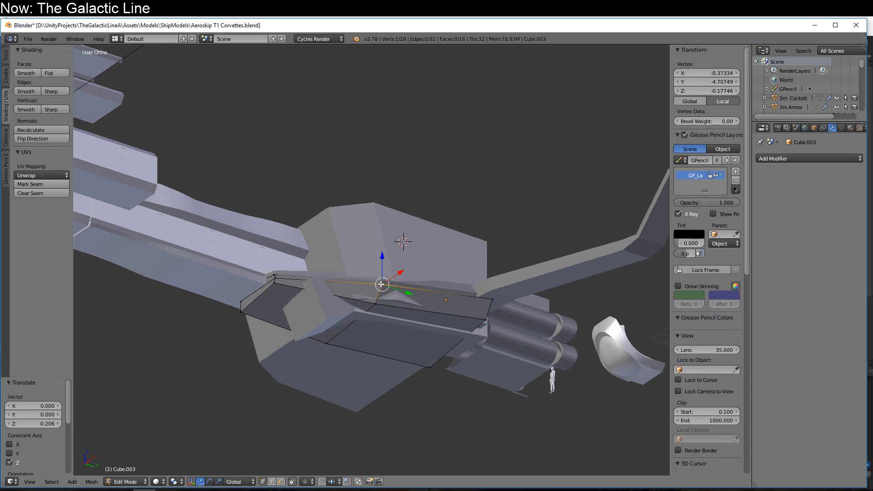
{"action": "right_click", "coordinate": [495, 298], "text": "shift"}
{"action": "key", "text": "g"}
{"action": "key", "text": "z"}
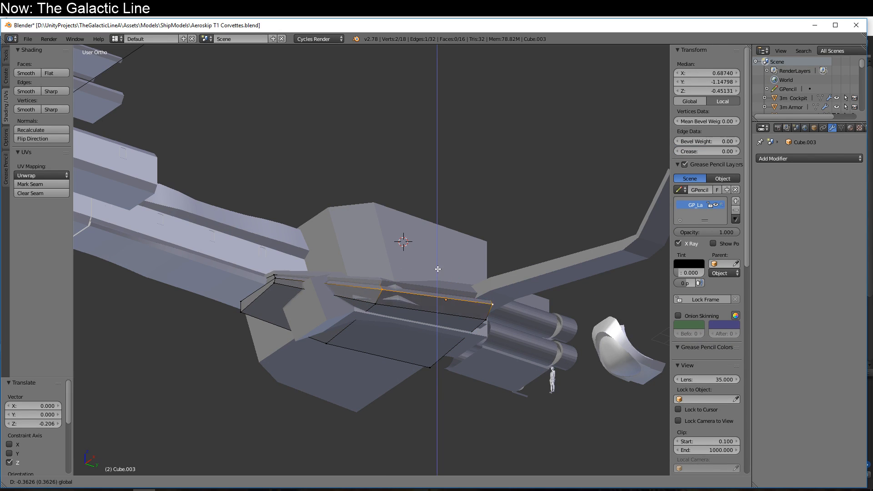
{"action": "left_click", "coordinate": [442, 293]}
{"action": "key", "text": "g"}
{"action": "key", "text": "x"}
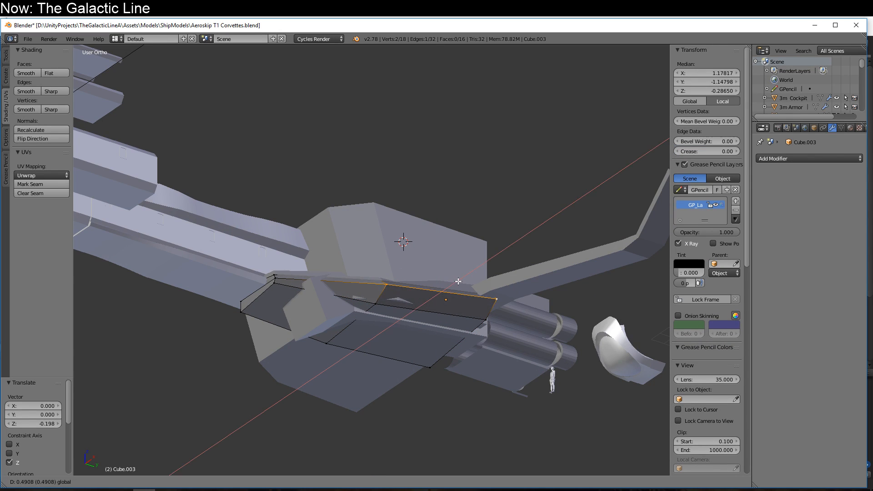
{"action": "left_click", "coordinate": [441, 293]}
- Lower the wedge's bottom outer edge further, about -0.396 units along Z
{"action": "right_click", "coordinate": [382, 303]}
{"action": "right_click", "coordinate": [487, 315], "text": "shift"}
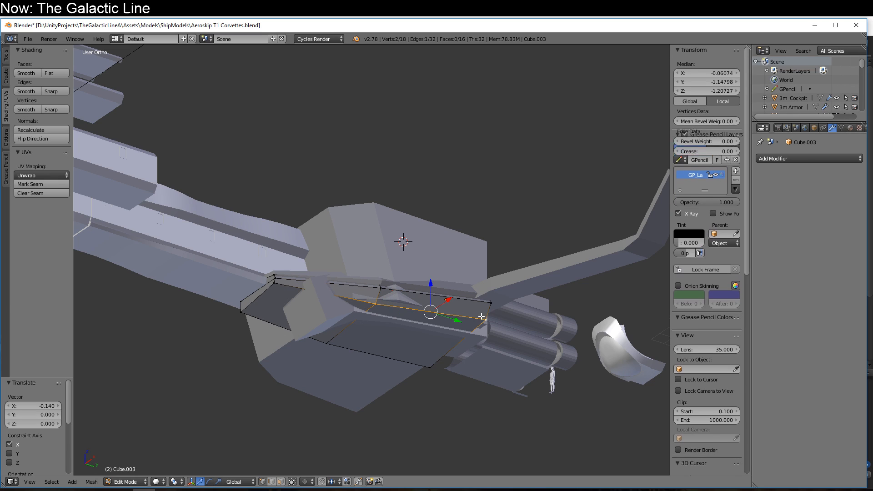
{"action": "right_click", "coordinate": [283, 285], "text": "shift"}
{"action": "left_click_drag", "start_coordinate": [378, 274], "coordinate": [378, 281]}
- Select the vertices at the lower wedge's outer bend, shift them slightly along X, and finish editing
{"action": "right_click", "coordinate": [379, 312]}
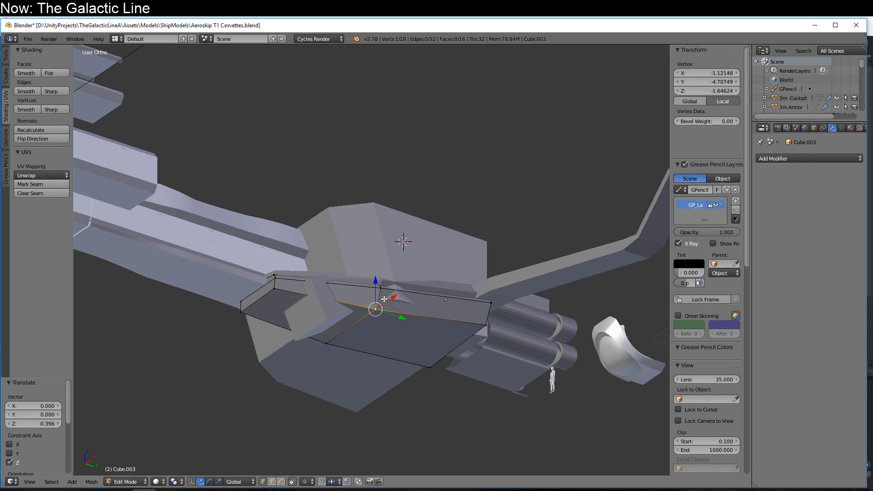
{"action": "right_click", "coordinate": [380, 298], "text": "alt"}
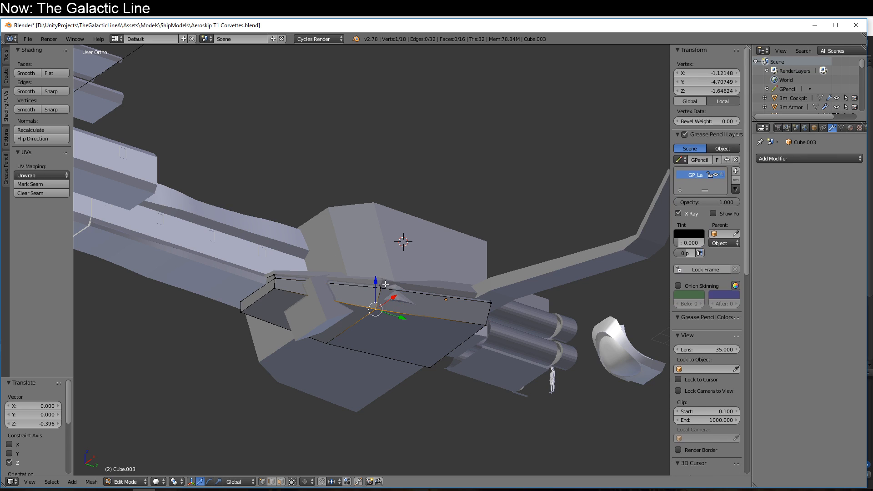
{"action": "right_click", "coordinate": [376, 305]}
{"action": "key", "text": "z"}
{"action": "right_click", "coordinate": [378, 279], "text": "shift"}
{"action": "key", "text": "z"}
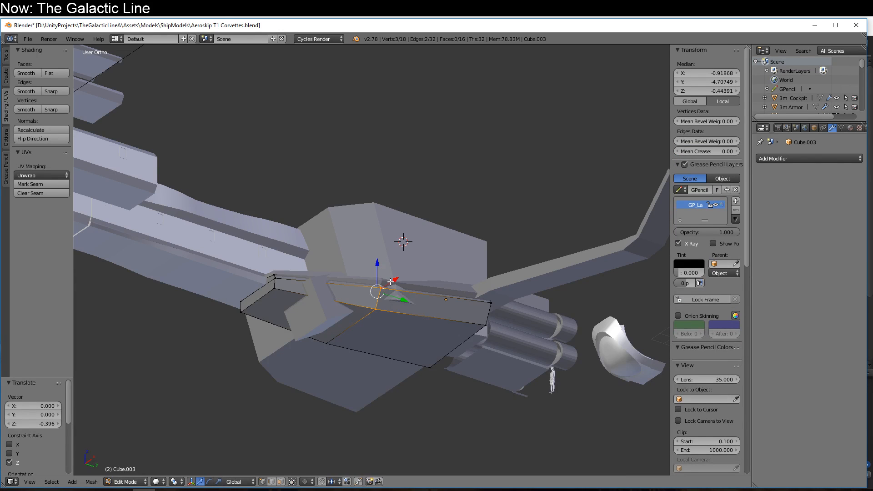
{"action": "left_click_drag", "start_coordinate": [394, 282], "coordinate": [399, 280]}
{"action": "middle_click_drag", "start_coordinate": [335, 342], "coordinate": [465, 404]}
{"action": "key", "text": "Tab"}
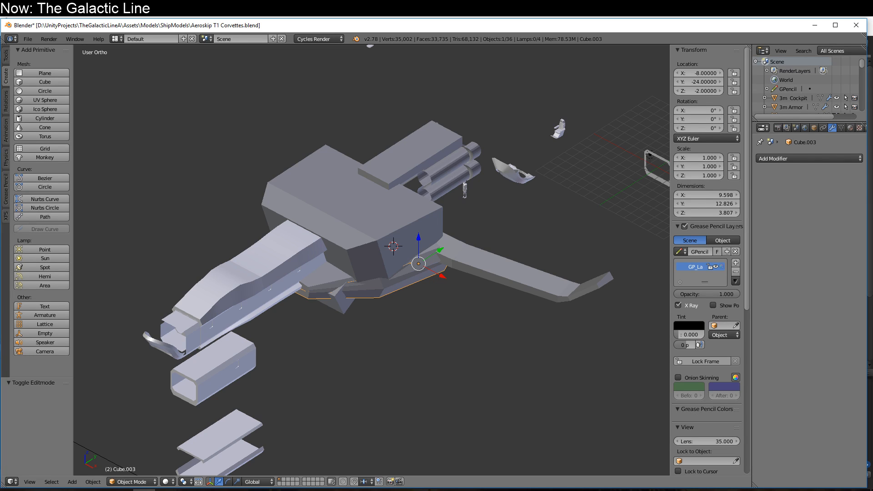
{"action": "middle_click_drag", "start_coordinate": [290, 132], "coordinate": [373, 340]}
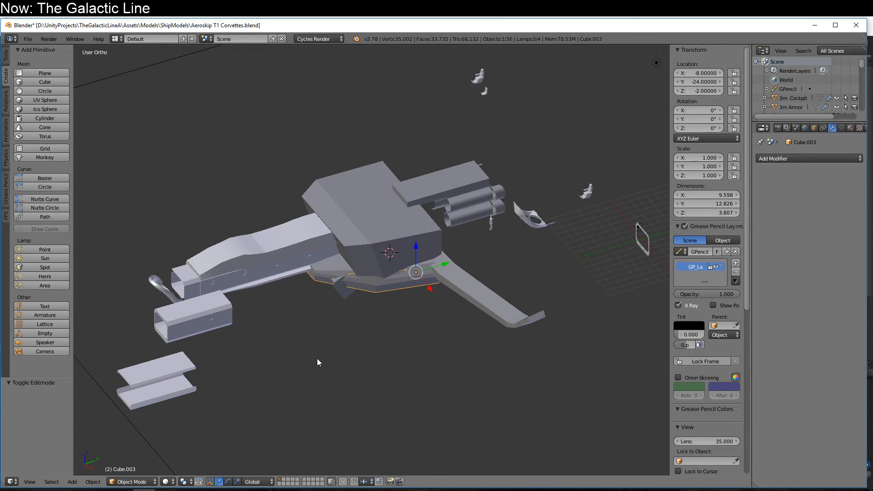
{"action": "scroll", "coordinate": [318, 359], "scroll_direction": "down", "scroll_amount": 2}
{"action": "middle_click_drag", "start_coordinate": [318, 358], "coordinate": [316, 339]}
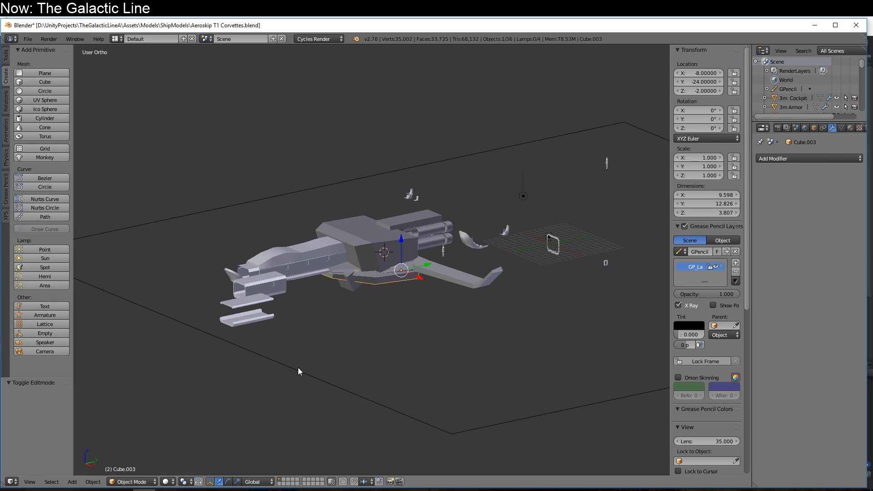
{"action": "scroll", "coordinate": [276, 397], "scroll_direction": "up", "scroll_amount": 1}
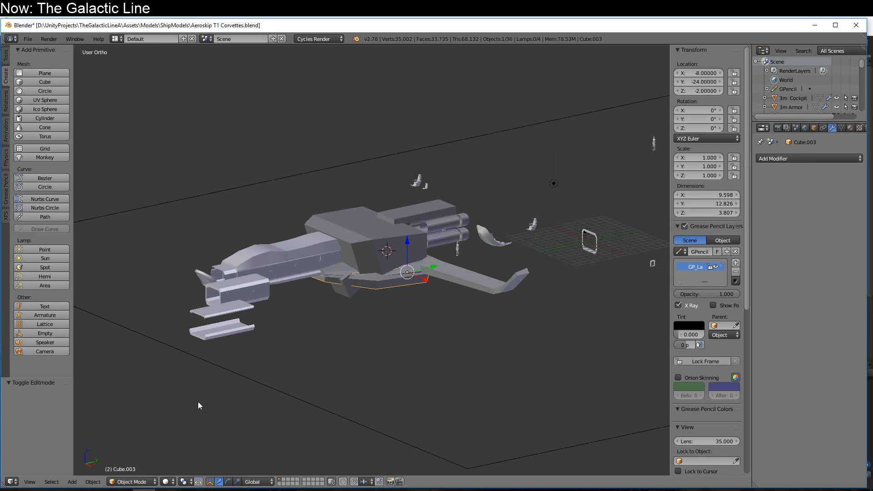
{"action": "mouse_move", "coordinate": [257, 363]}
{"action": "middle_mouse_down"}
{"action": "mouse_move", "coordinate": [227, 359]}
{"action": "mouse_move", "coordinate": [247, 373]}
{"action": "middle_mouse_up"}
{"action": "scroll", "coordinate": [241, 319], "scroll_direction": "up", "scroll_amount": 1}
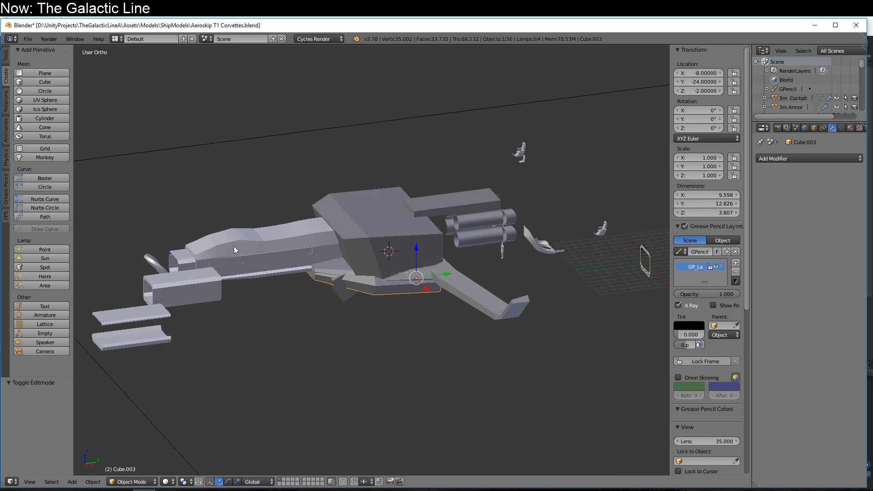
- Discard the multiple selection and hide the Airlock Escape Pods Etc hull section
{"action": "right_click", "coordinate": [234, 247]}
{"action": "right_click", "coordinate": [280, 237], "text": "shift"}
{"action": "right_click", "coordinate": [335, 241], "text": "shift"}
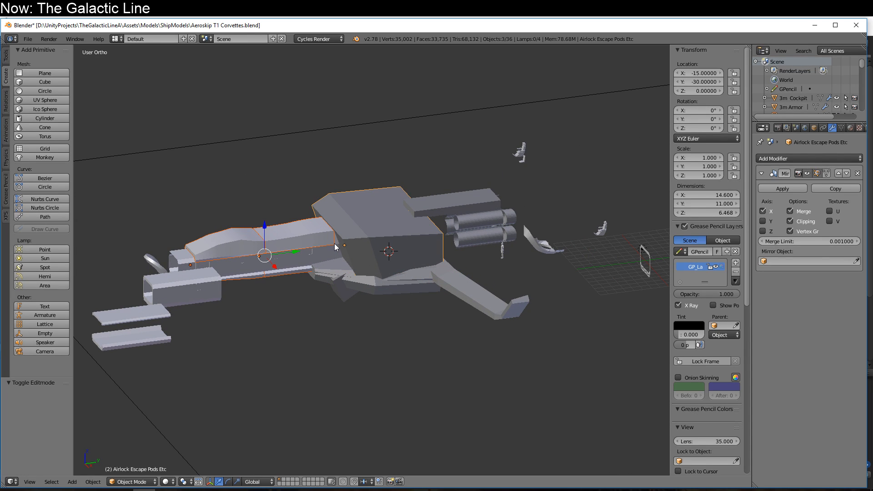
{"action": "key", "text": "ctrl+z"}
{"action": "right_click", "coordinate": [345, 237]}
{"action": "key", "text": "h"}
- Select the three consecutive armor sections of the forward hull and rotate them 180° about the Y axis
{"action": "right_click", "coordinate": [345, 236]}
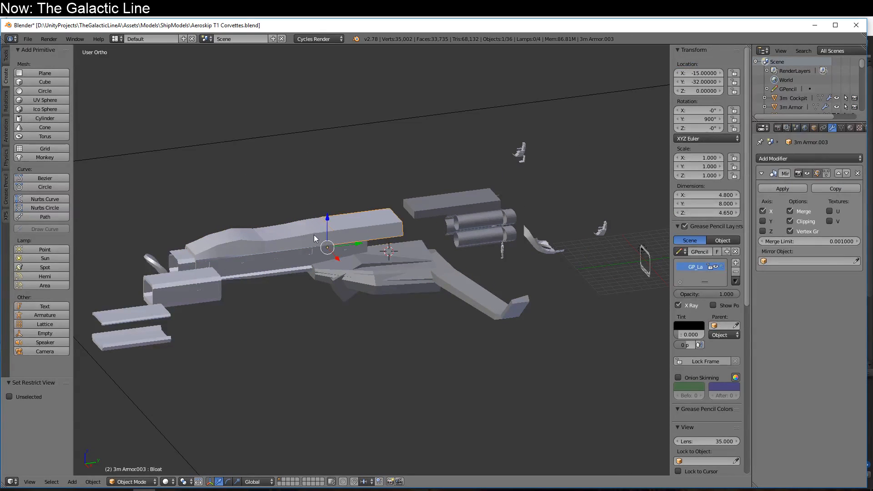
{"action": "right_click", "coordinate": [297, 239], "text": "shift"}
{"action": "right_click", "coordinate": [246, 245], "text": "shift"}
{"action": "type", "text": "ry180"}
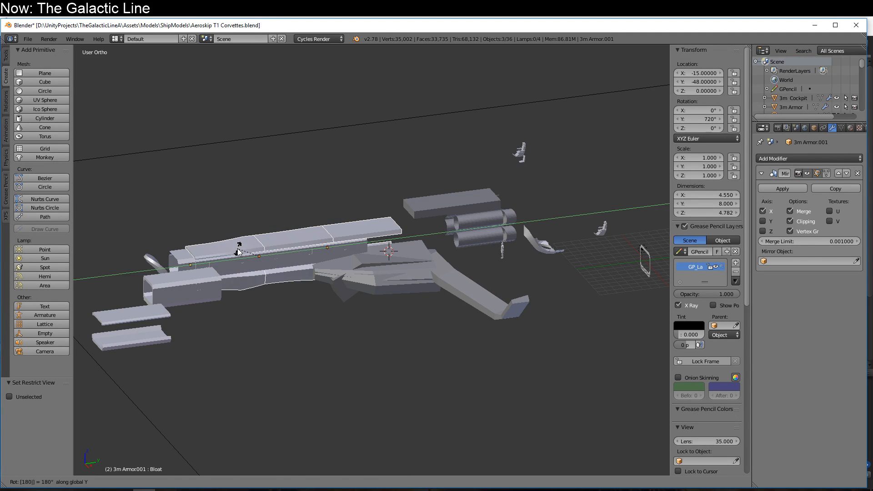
{"action": "key", "text": "Return"}
- Reveal all hidden objects and save the ship file over the existing one
{"action": "key", "text": "alt+h"}
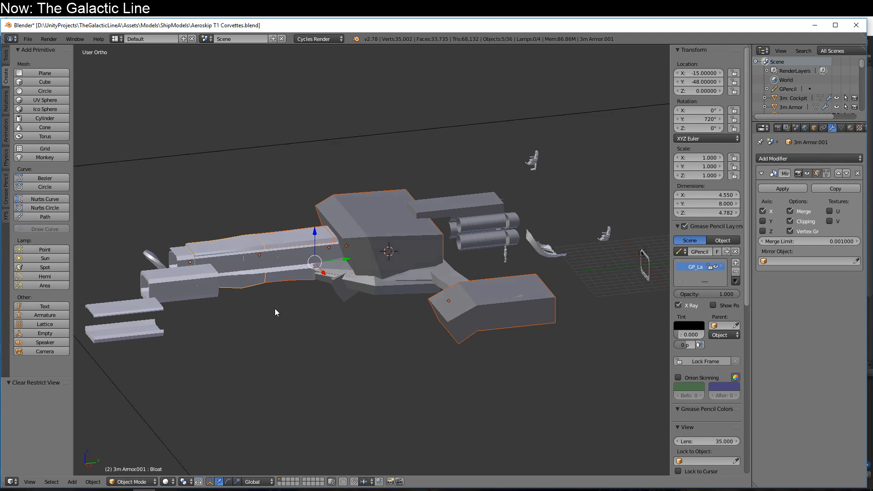
{"action": "middle_click_drag", "start_coordinate": [274, 308], "coordinate": [295, 338]}
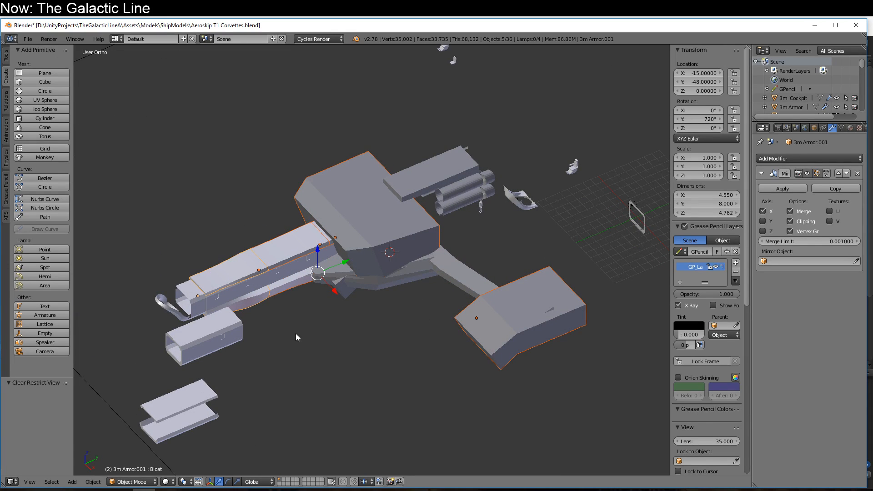
{"action": "key", "text": "ctrl+s"}
{"action": "left_click", "coordinate": [296, 338]}
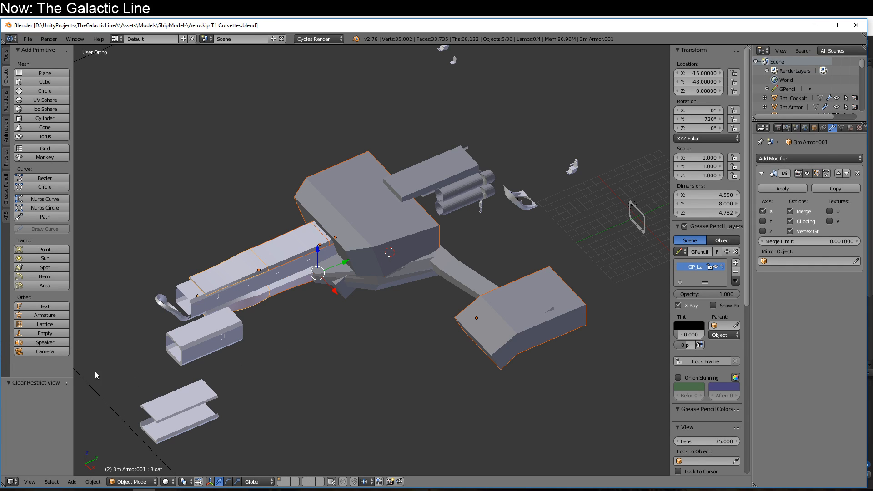
{"action": "left_click", "coordinate": [166, 490]}
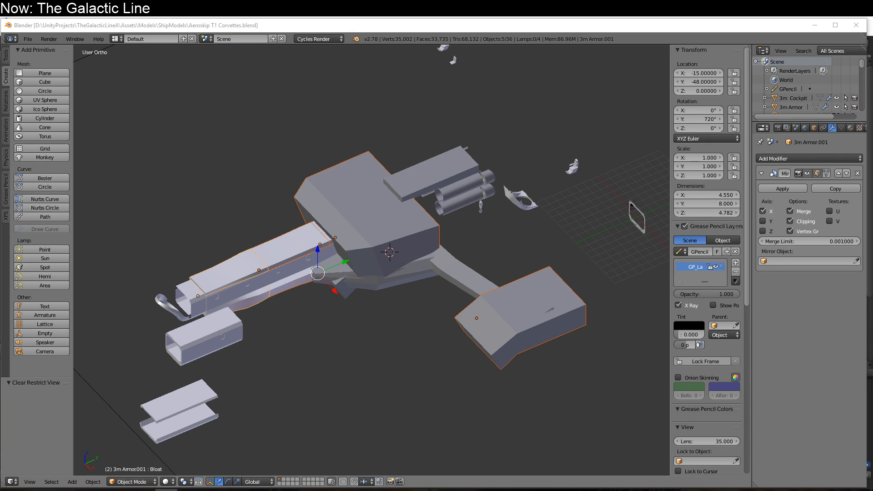